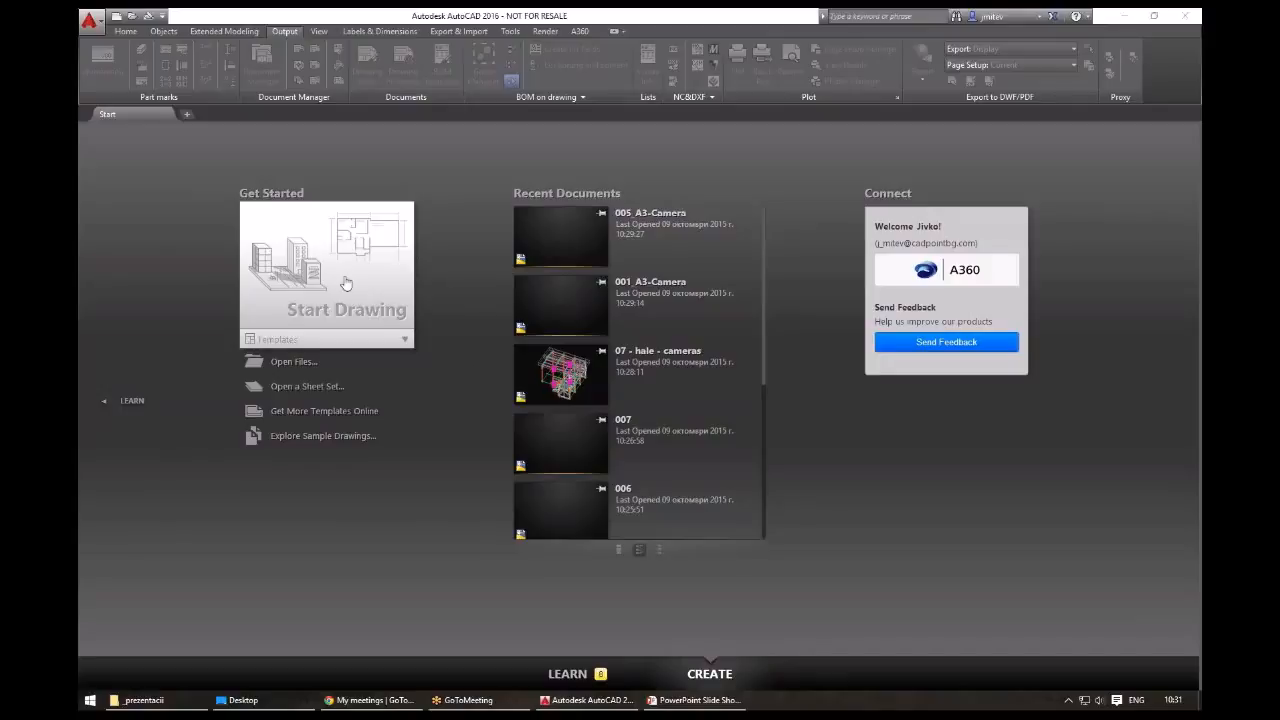
- Start a new drawing and switch its view to the top orientation
click(345, 284)
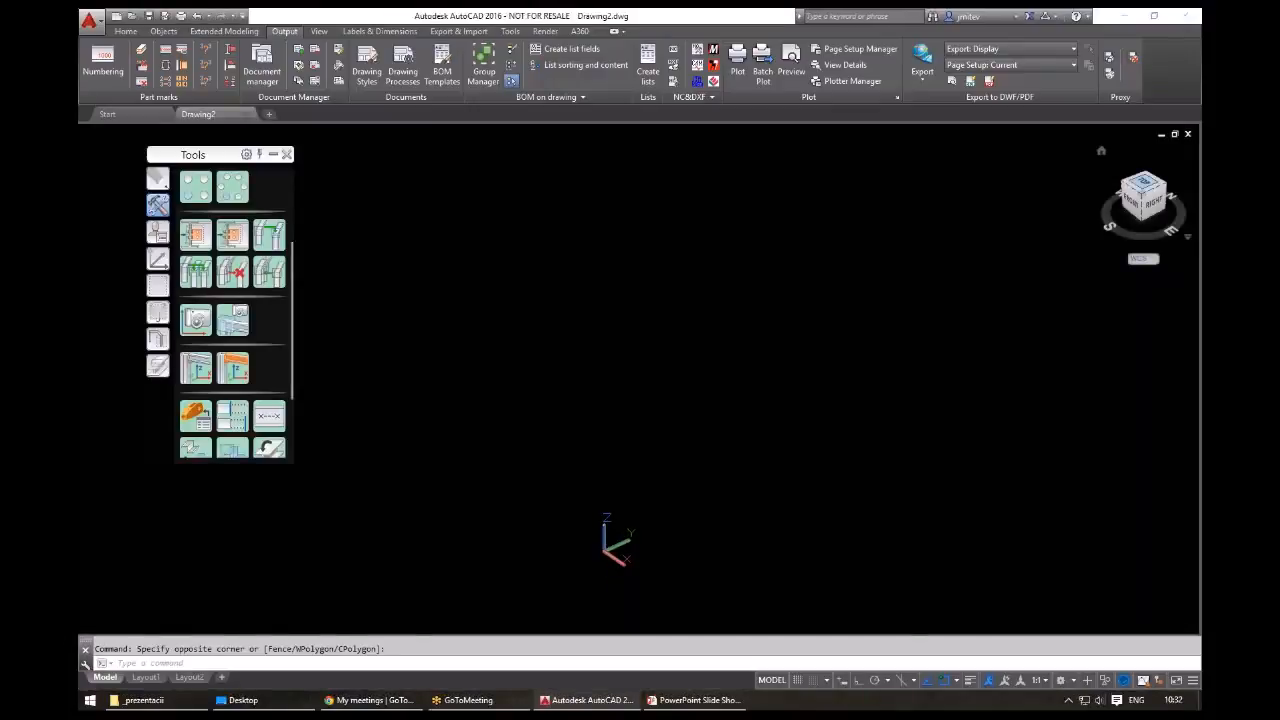
click(1143, 185)
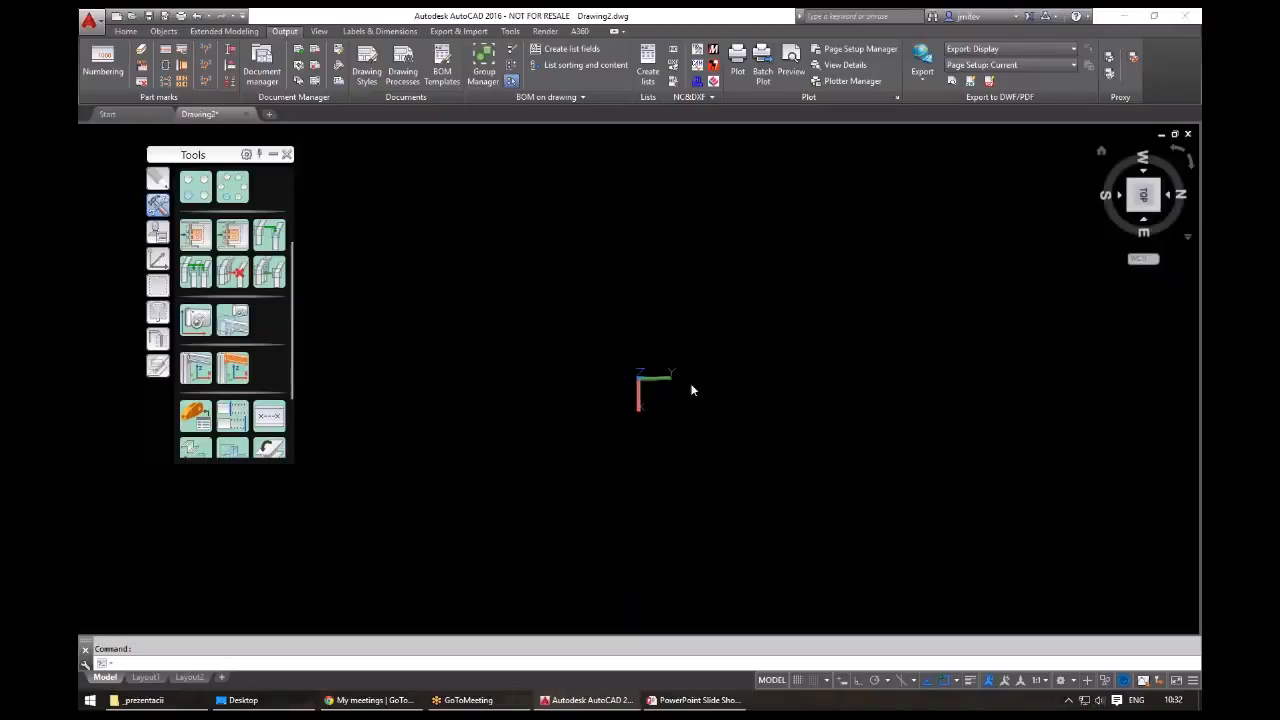
text(pl)
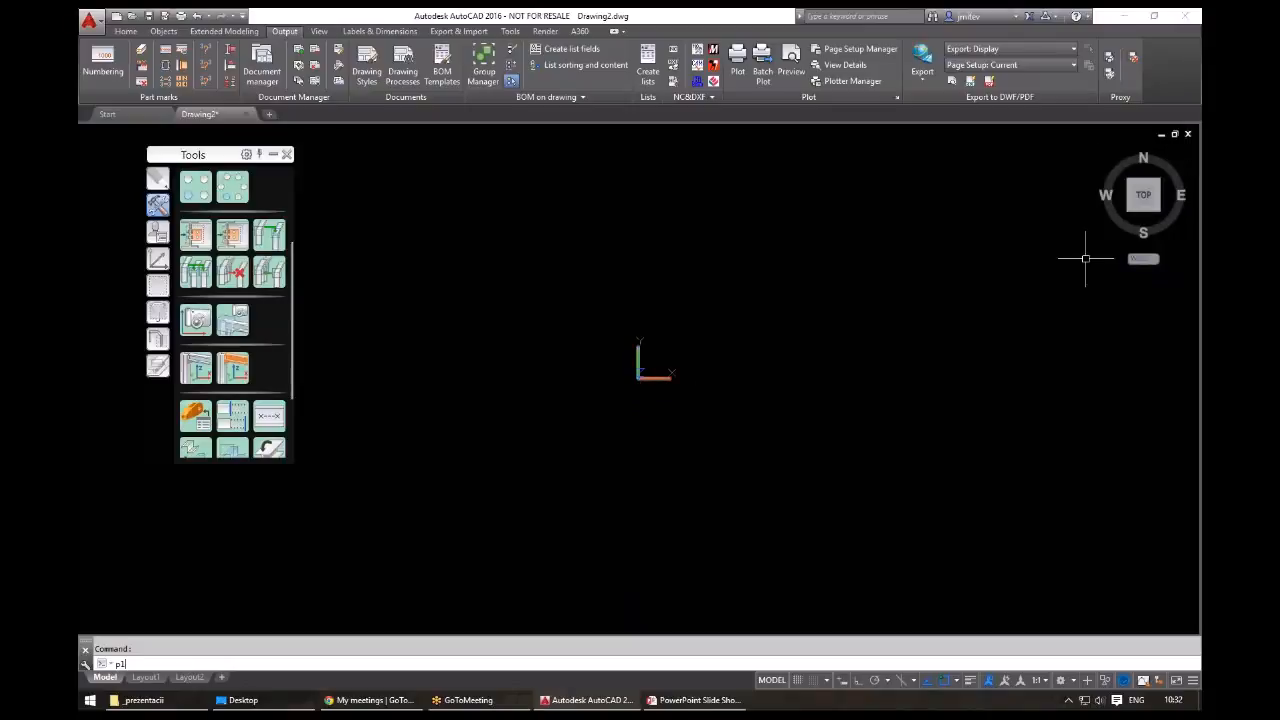
key(Escape)
mouse_move(433, 342)
middle_down()
mouse_move(633, 338)
mouse_move(497, 397)
middle_up()
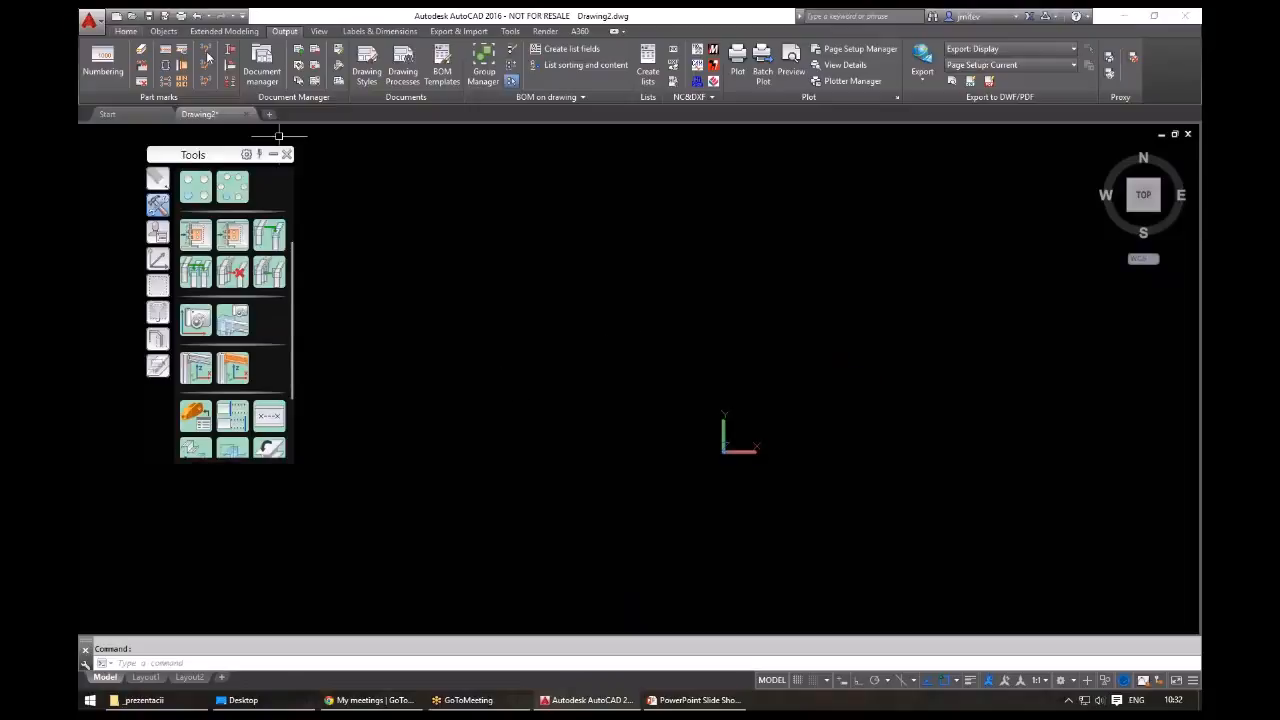
- Create a rectangular building grid from the origin, accepting the default opposite corner of 18000,12000
click(125, 31)
click(198, 49)
middle_drag(713, 469, 585, 470)
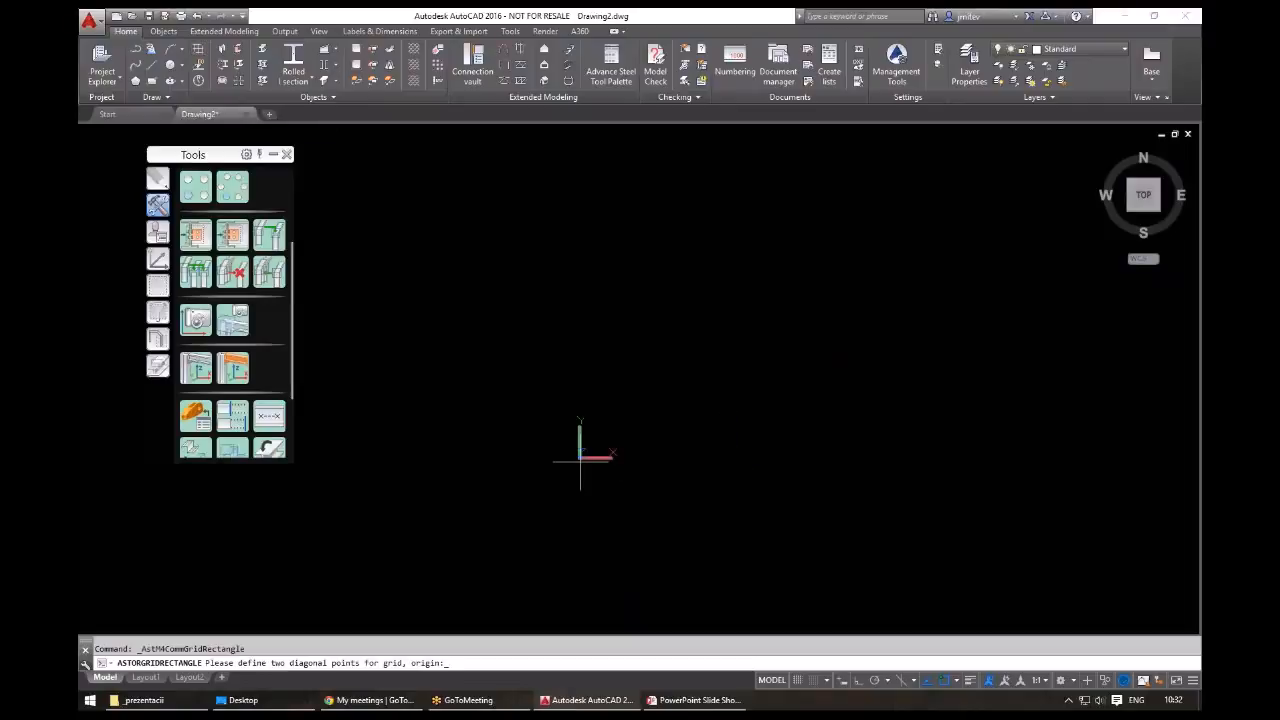
click(580, 458)
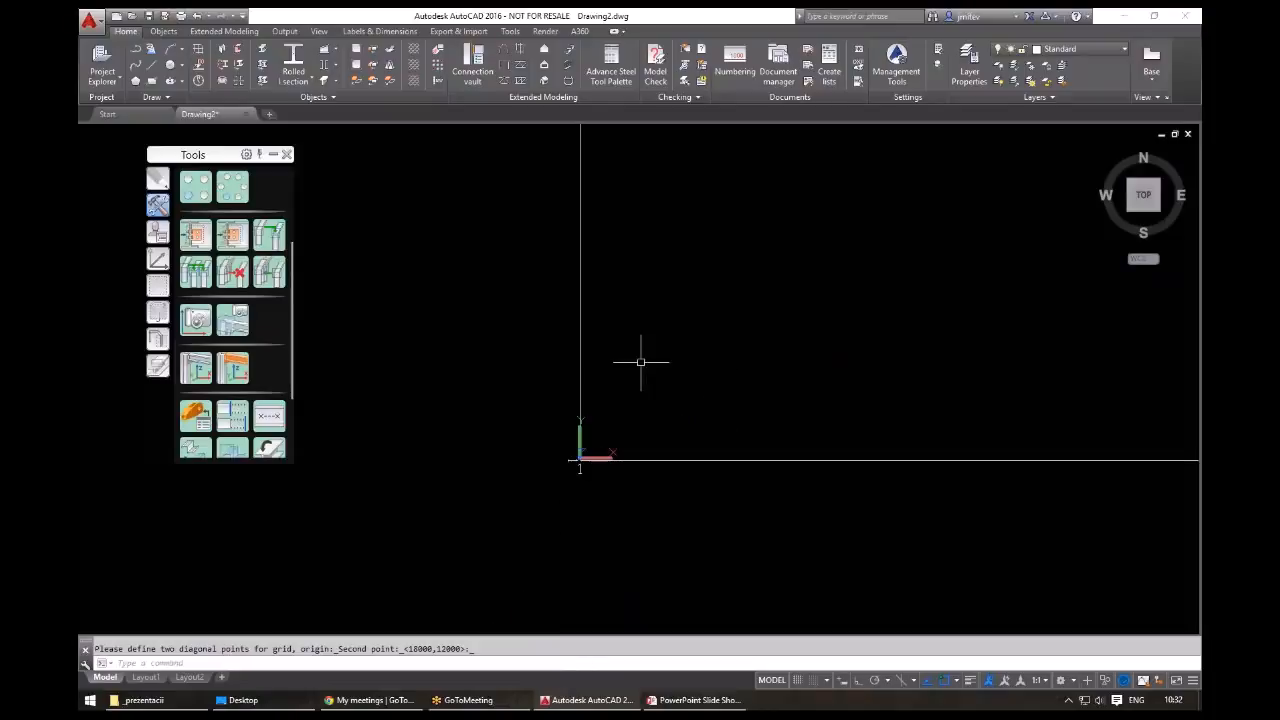
key(Return)
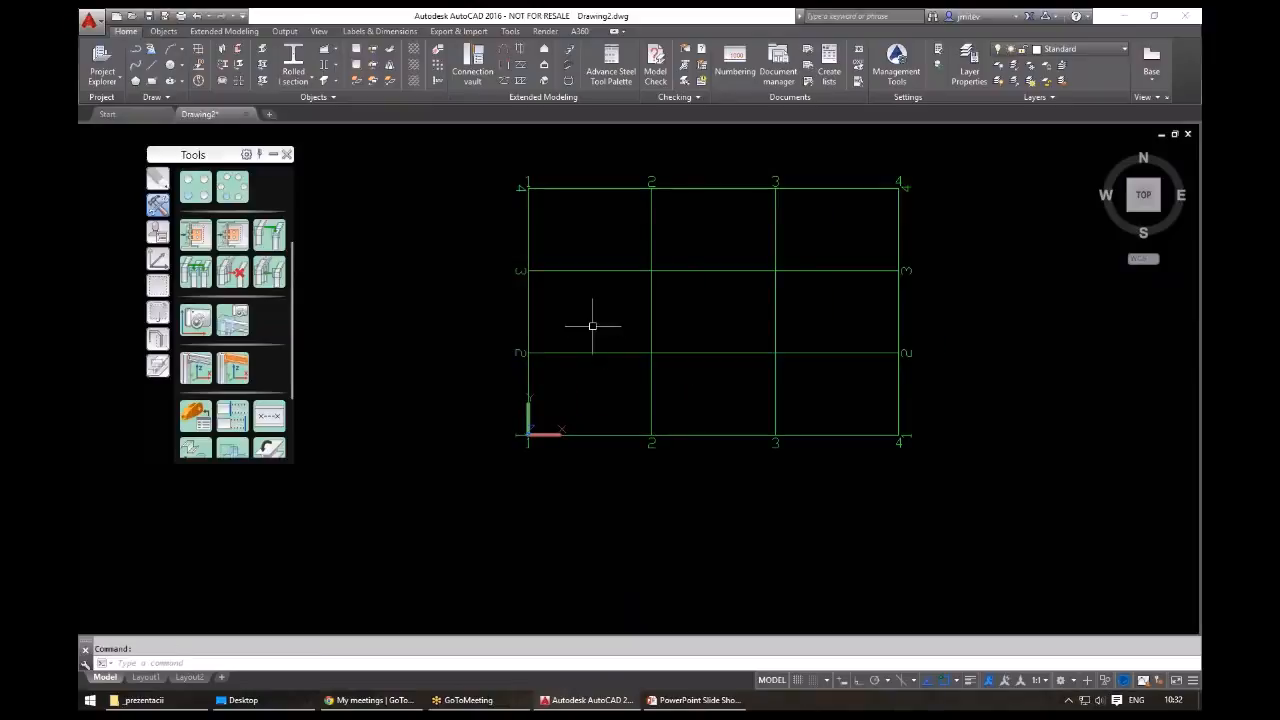
- Trim vertical grid axes 1 and 2 below horizontal axis 2, using horizontal axis 2 as the boundary
click(163, 31)
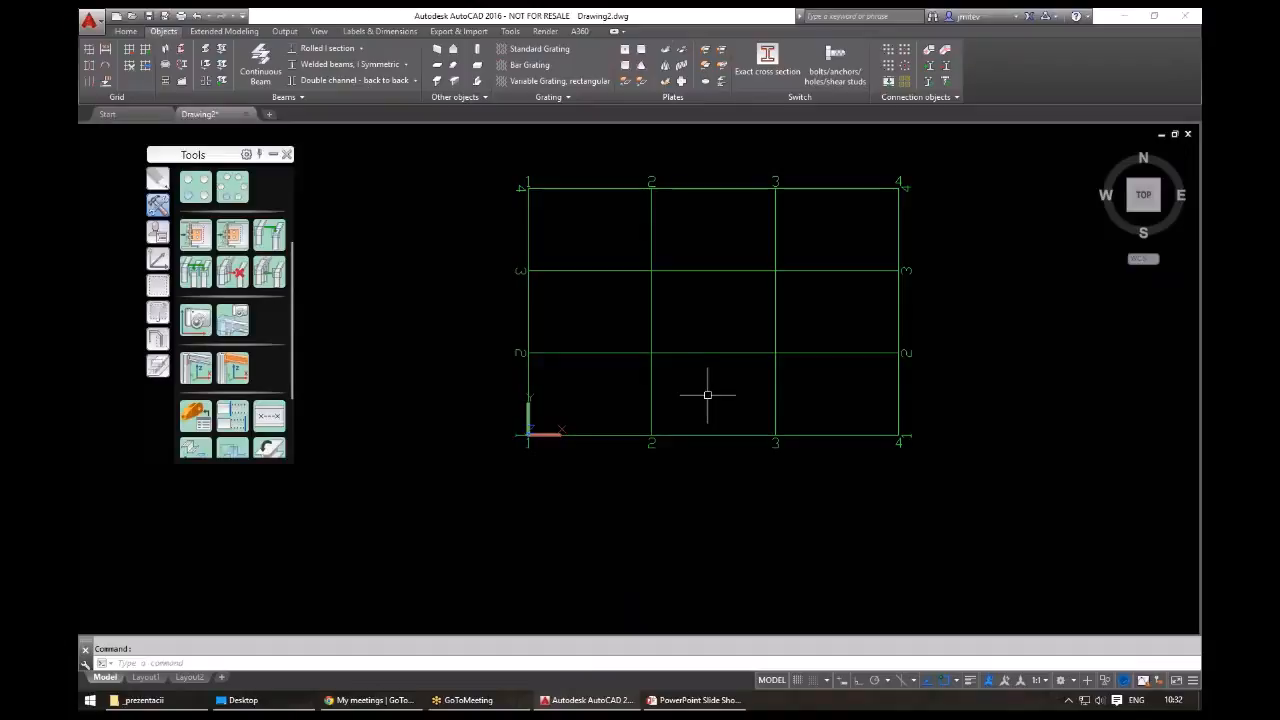
shift+middle_drag(620, 406, 720, 330)
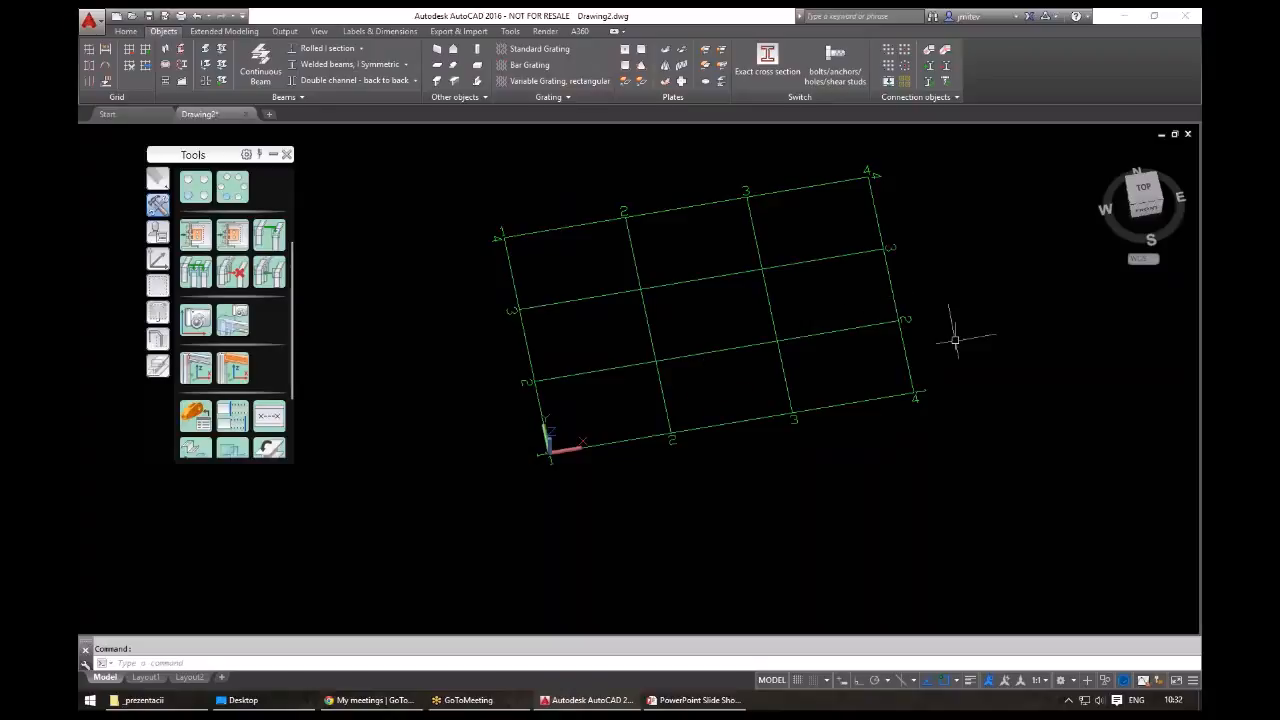
text(-PLM)
key(Return)
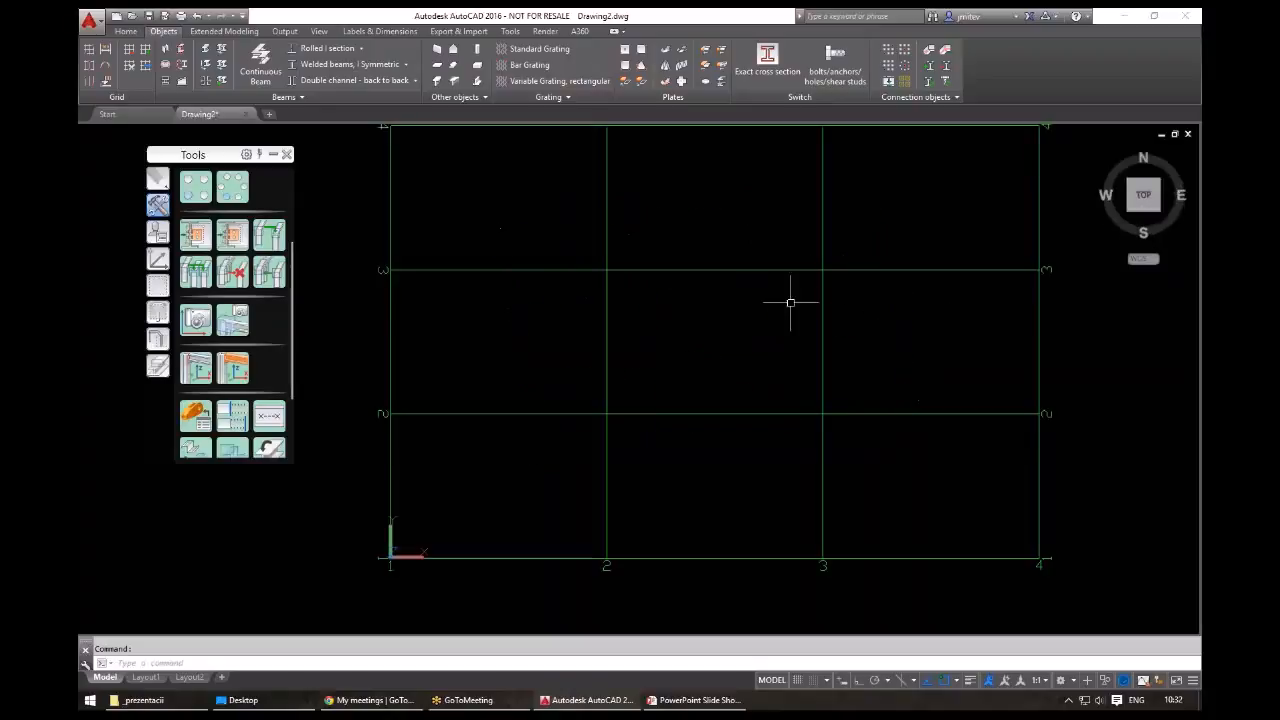
click(130, 66)
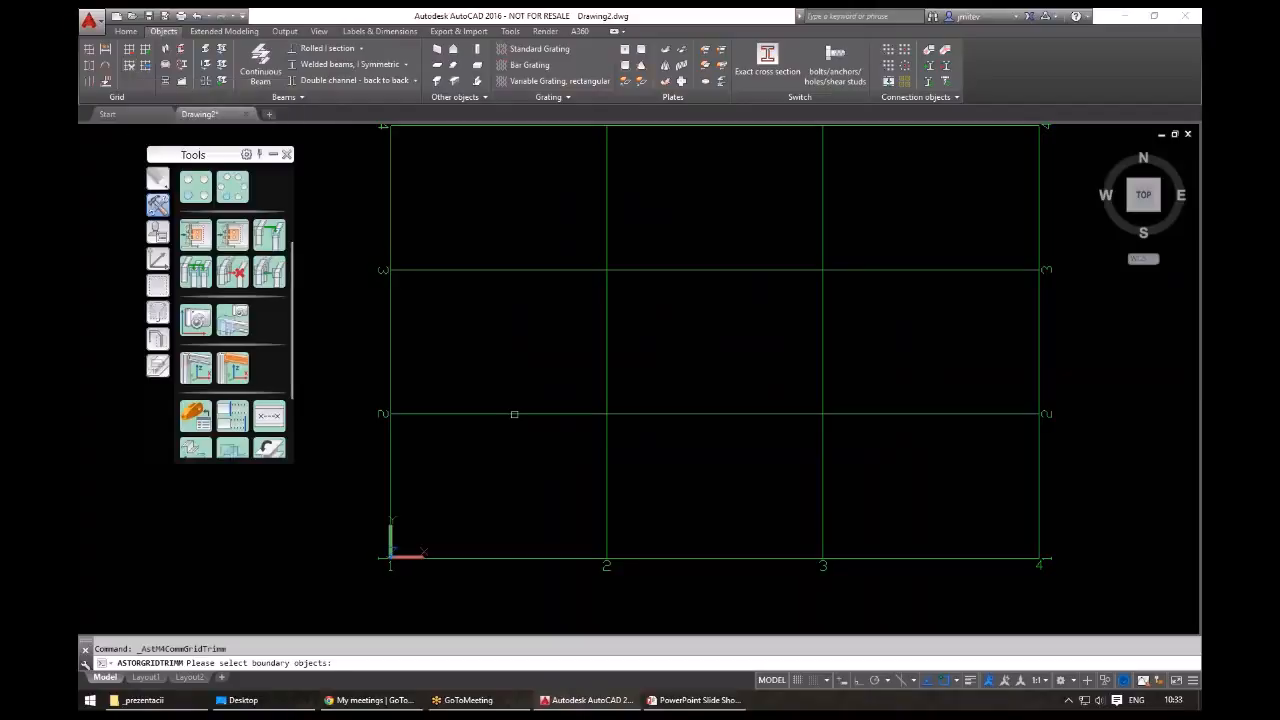
click(514, 414)
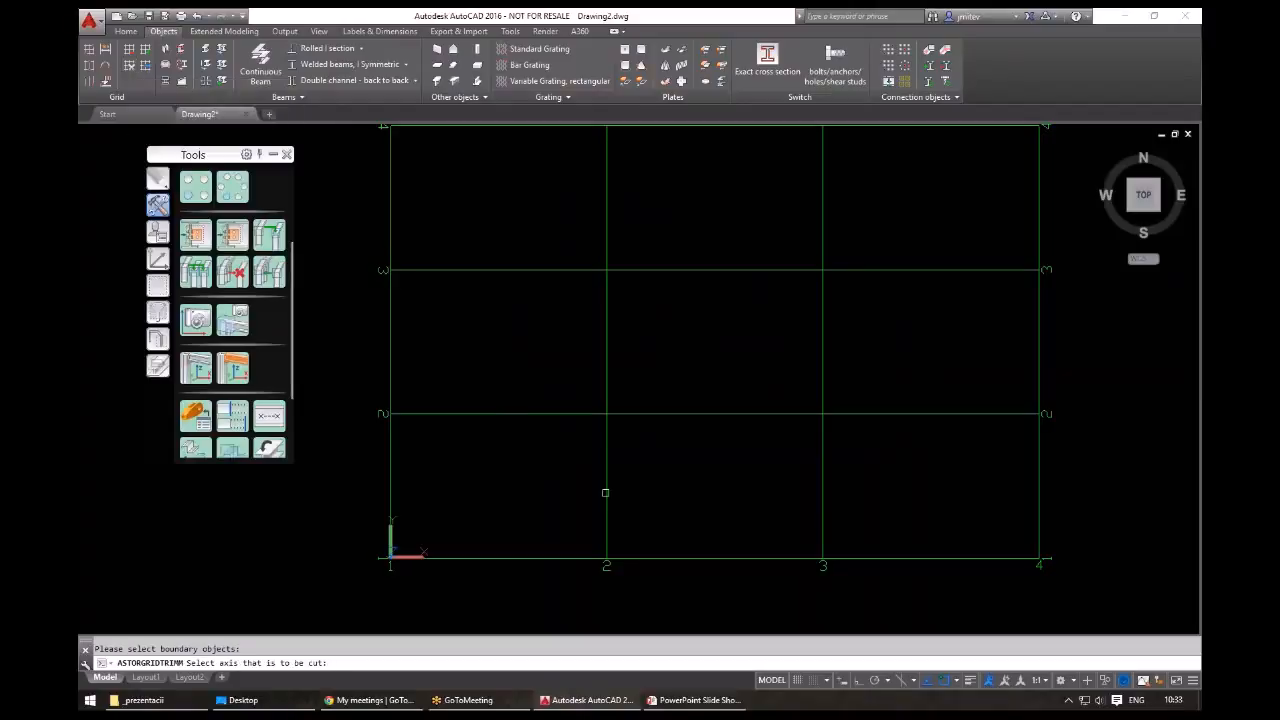
click(605, 493)
key(Return)
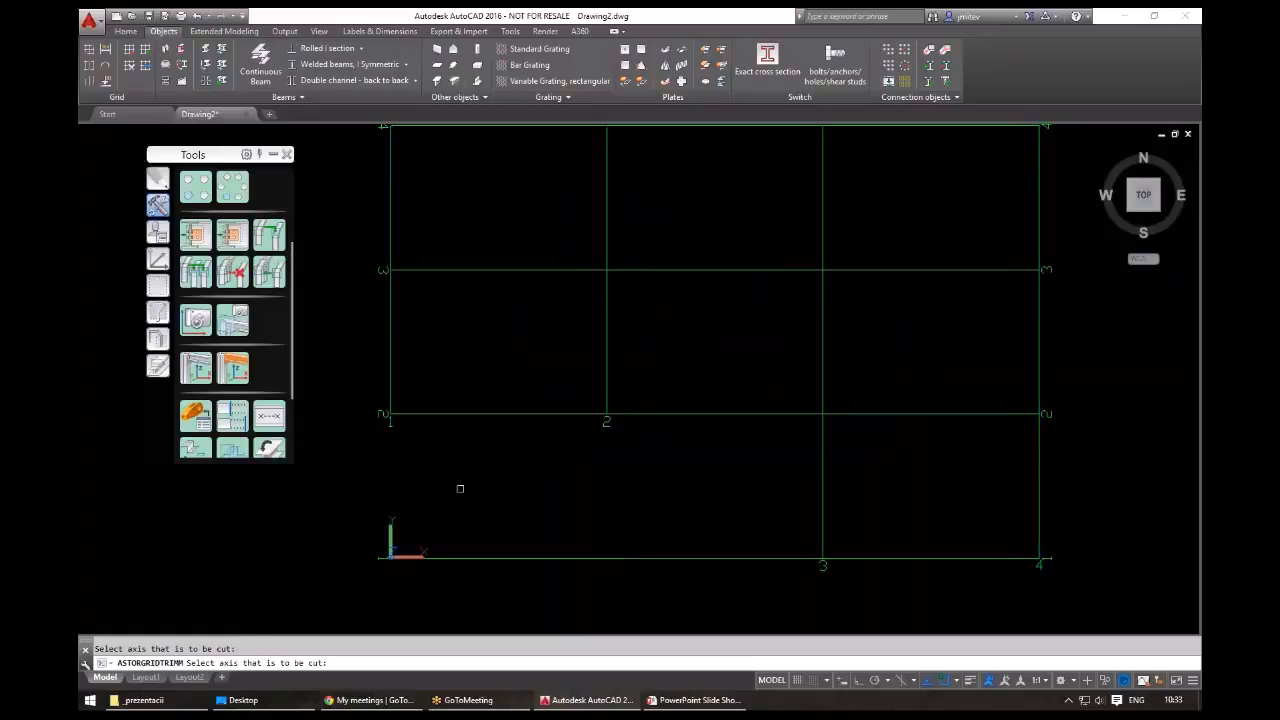
key(Return)
- Trim the lowest horizontal grid axis back to vertical axis 3, keeping only its segment between axes 3 and 4
right_click(748, 492)
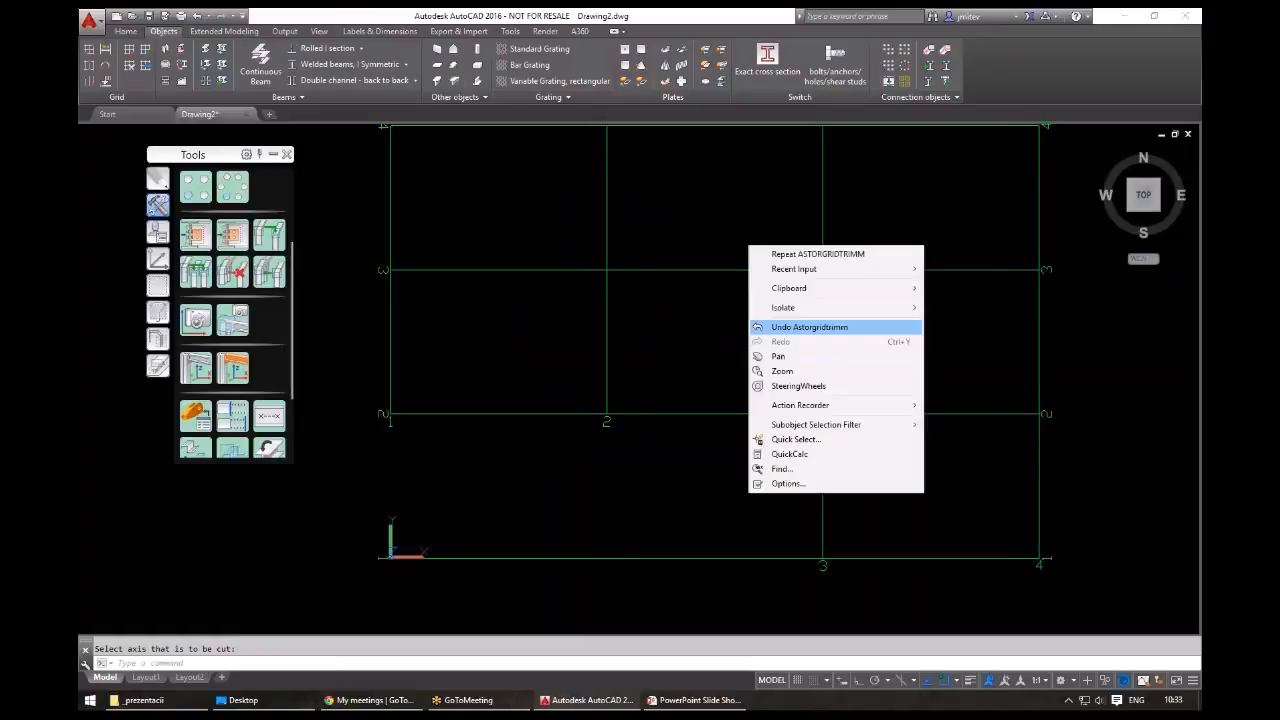
click(800, 254)
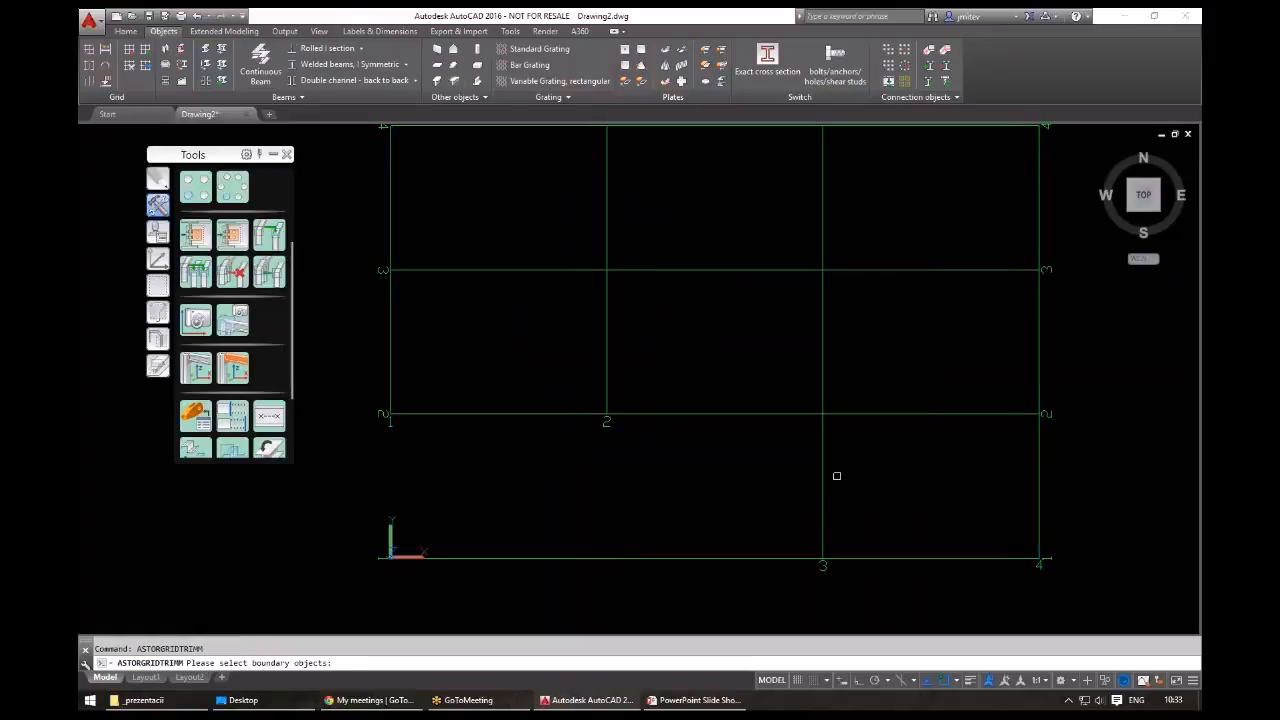
key(Return)
click(760, 545)
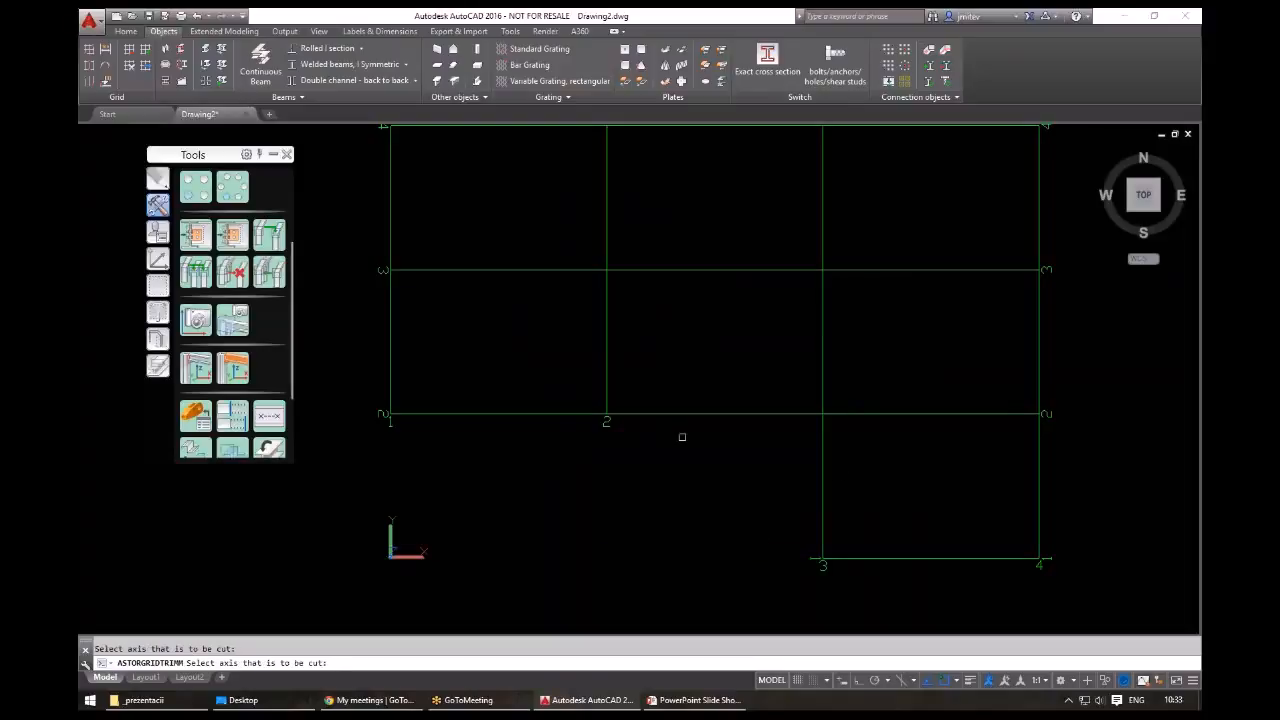
scroll(685, 437, down, 3)
mouse_move(751, 346)
shift+middle_down()
mouse_move(709, 366)
mouse_move(754, 357)
shift+middle_up()
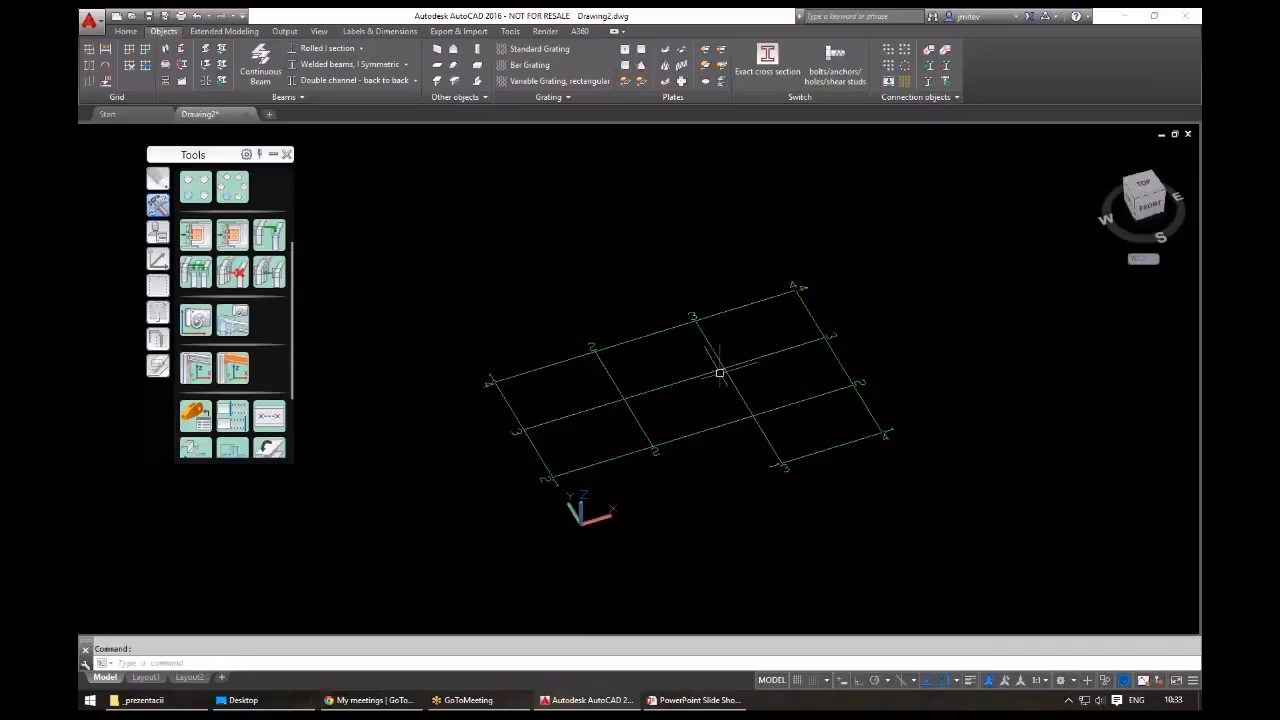
middle_drag(658, 417, 646, 423)
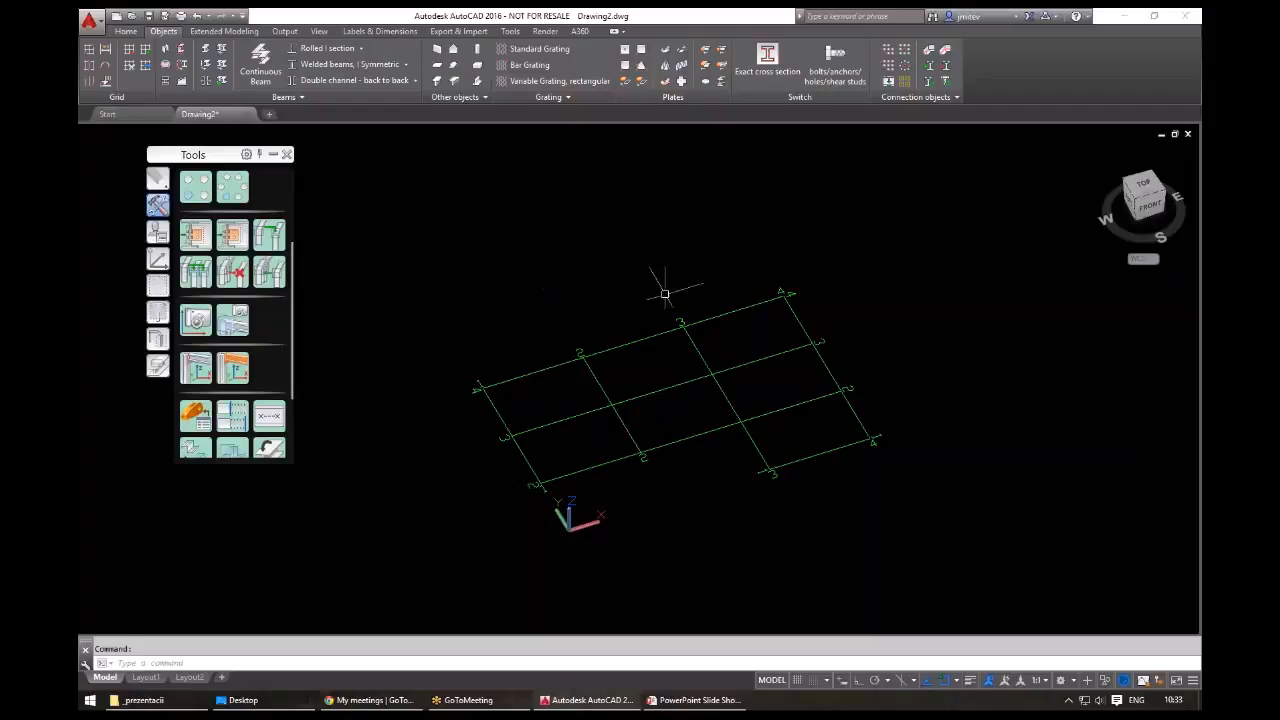
- Examine the full list of predefined layers and their colors in the layer manager, and close it
click(736, 262)
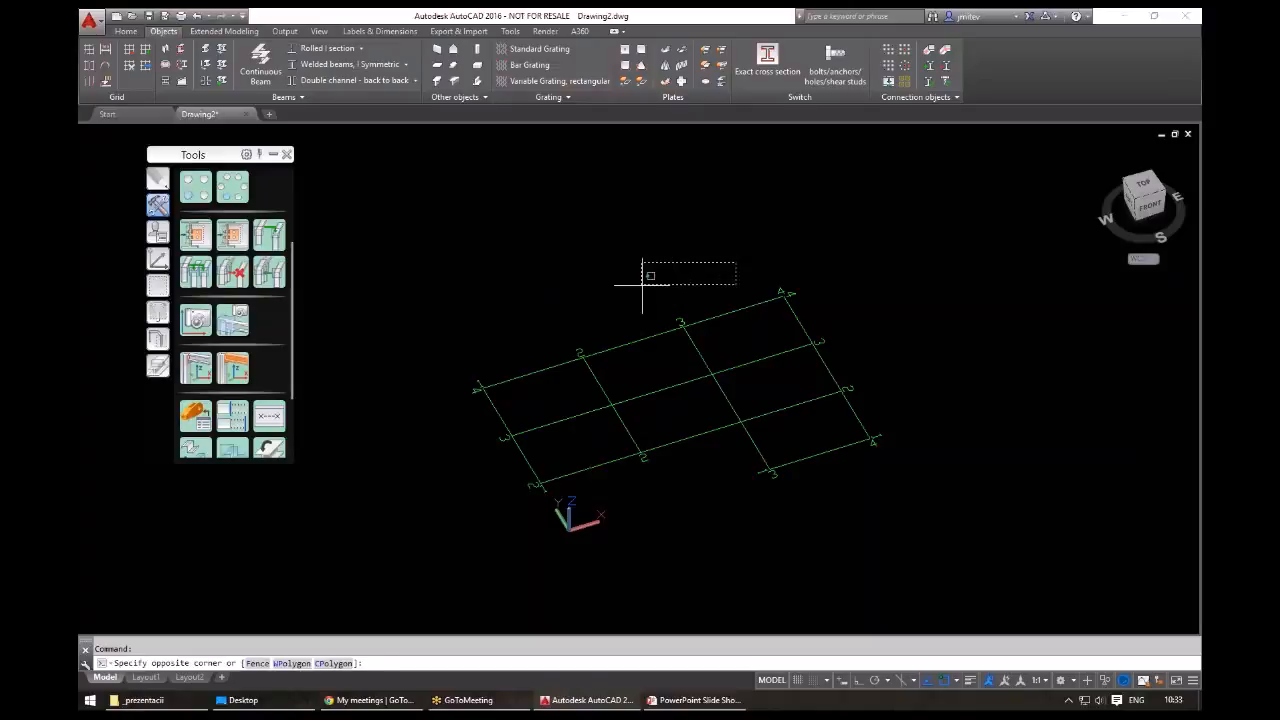
click(642, 285)
text(la)
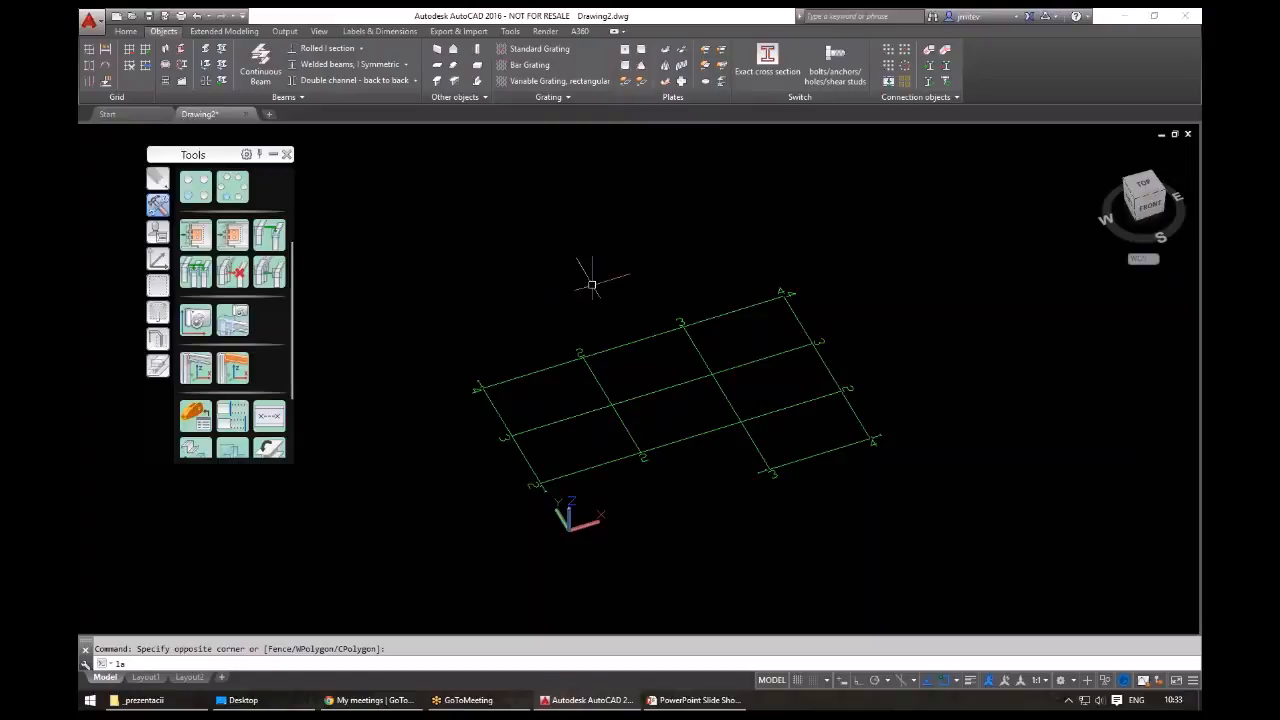
key(Return)
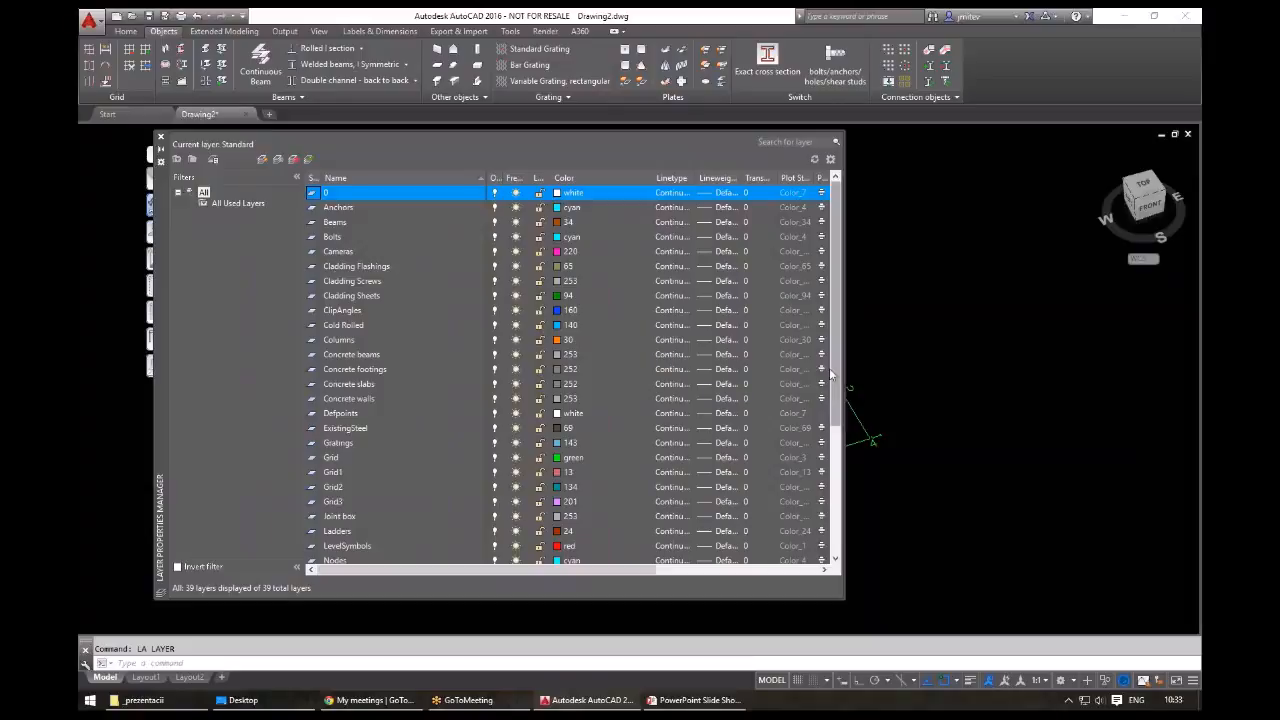
scroll(830, 373, down, 3)
scroll(806, 420, down, 2)
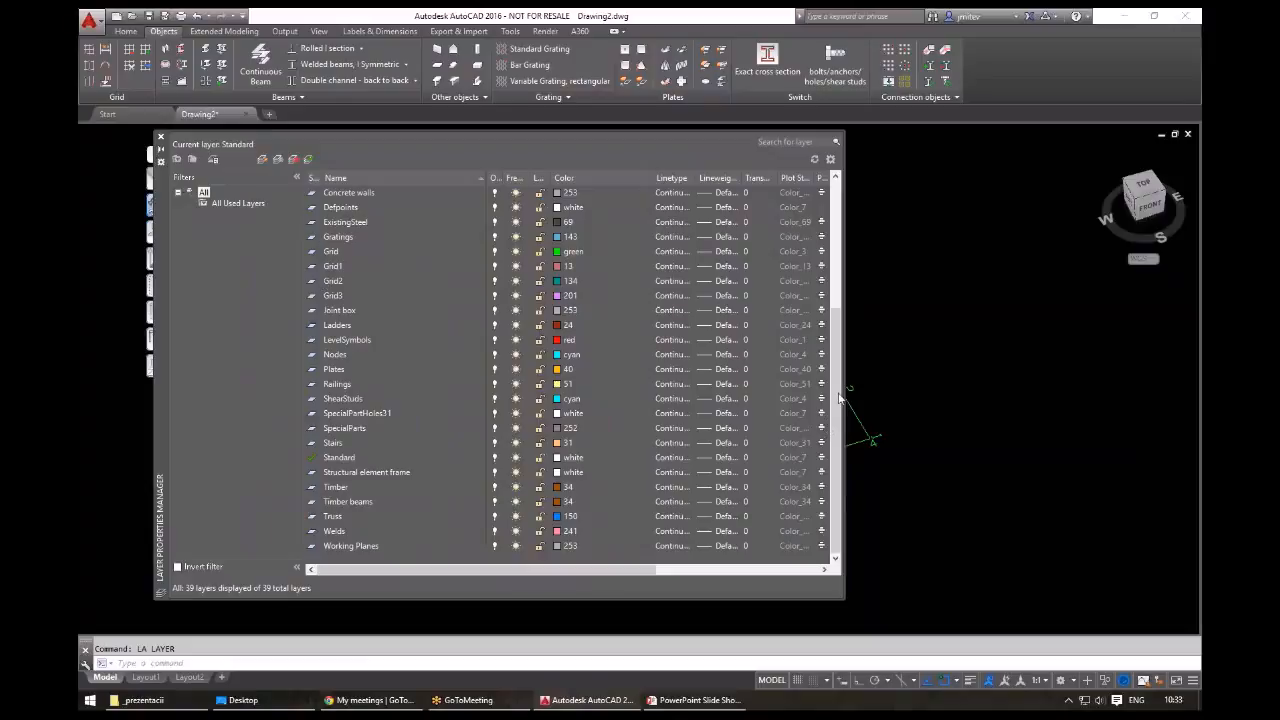
scroll(842, 312, up, 3)
scroll(842, 312, up, 2)
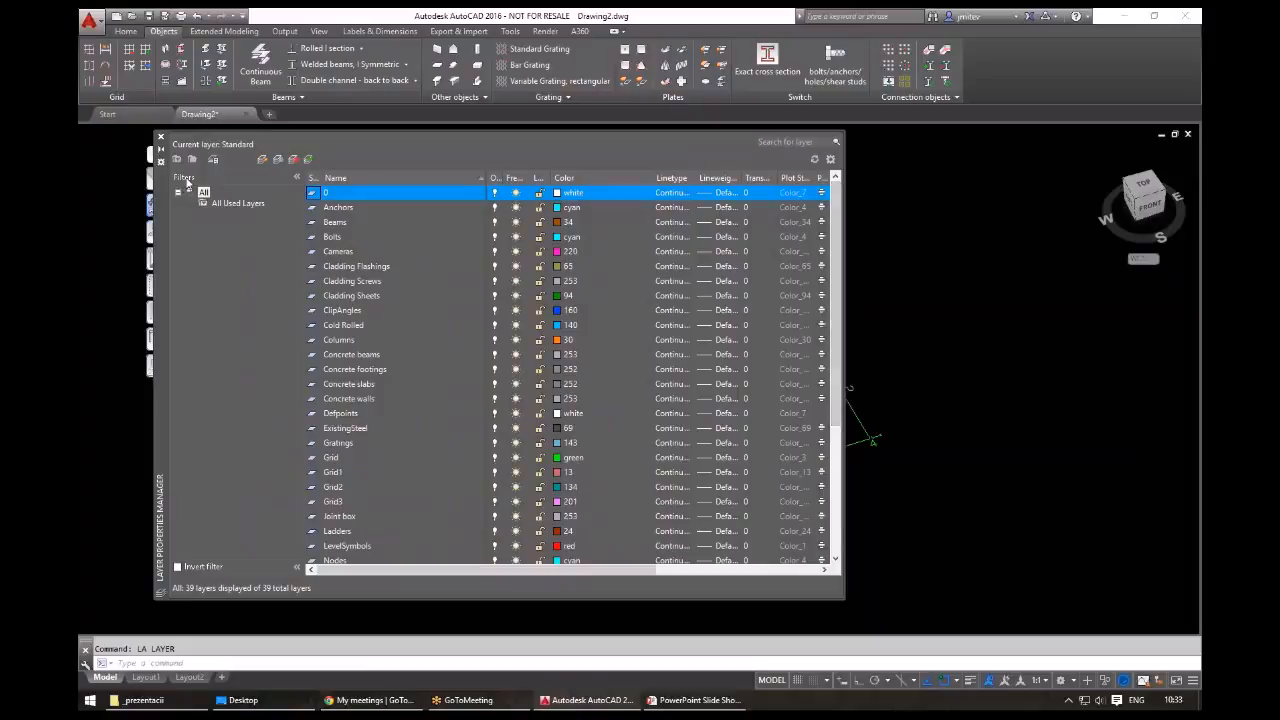
click(160, 136)
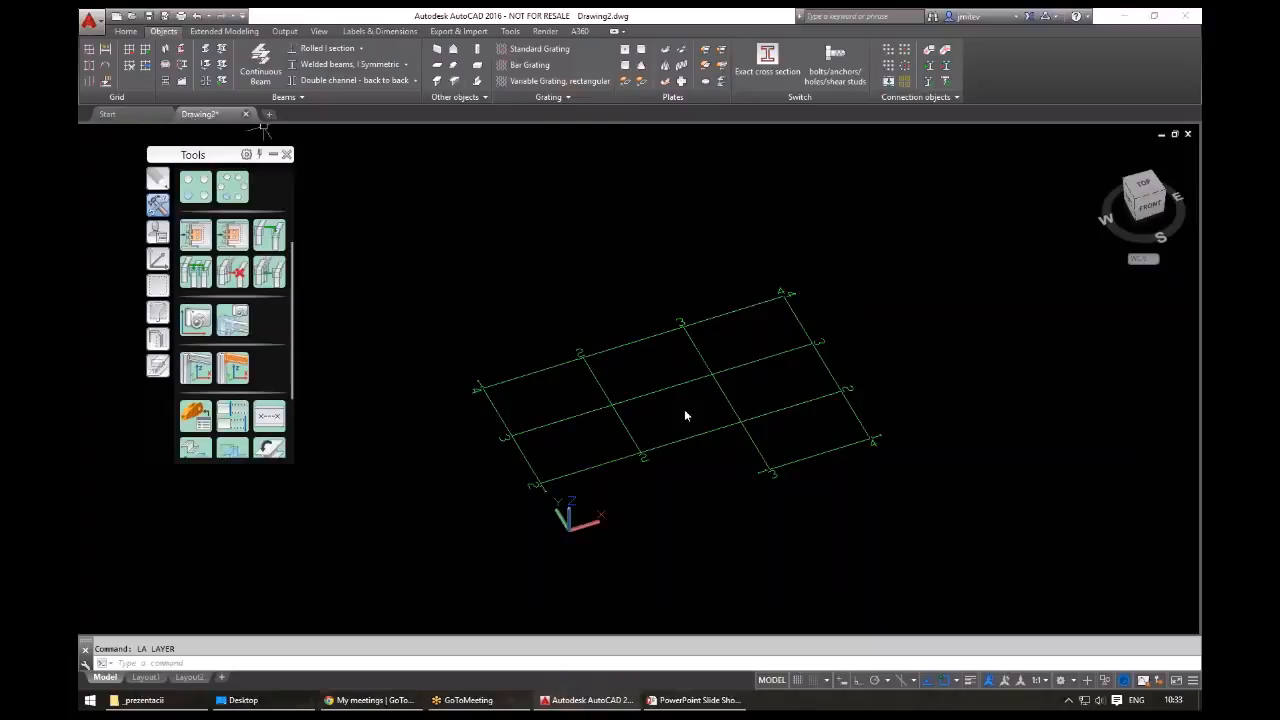
- Close the practice drawing and open 02 - hale - grid.dwg from the _prezentacii folder
click(650, 385)
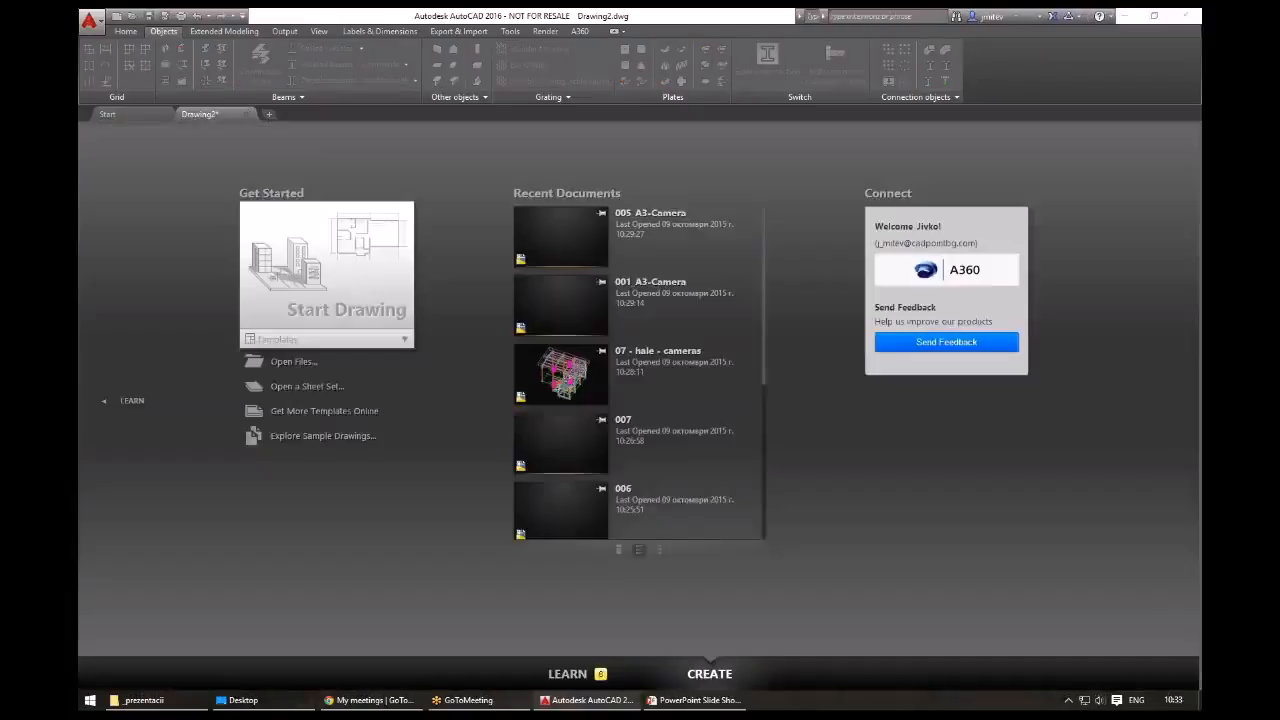
key(alt+Tab)
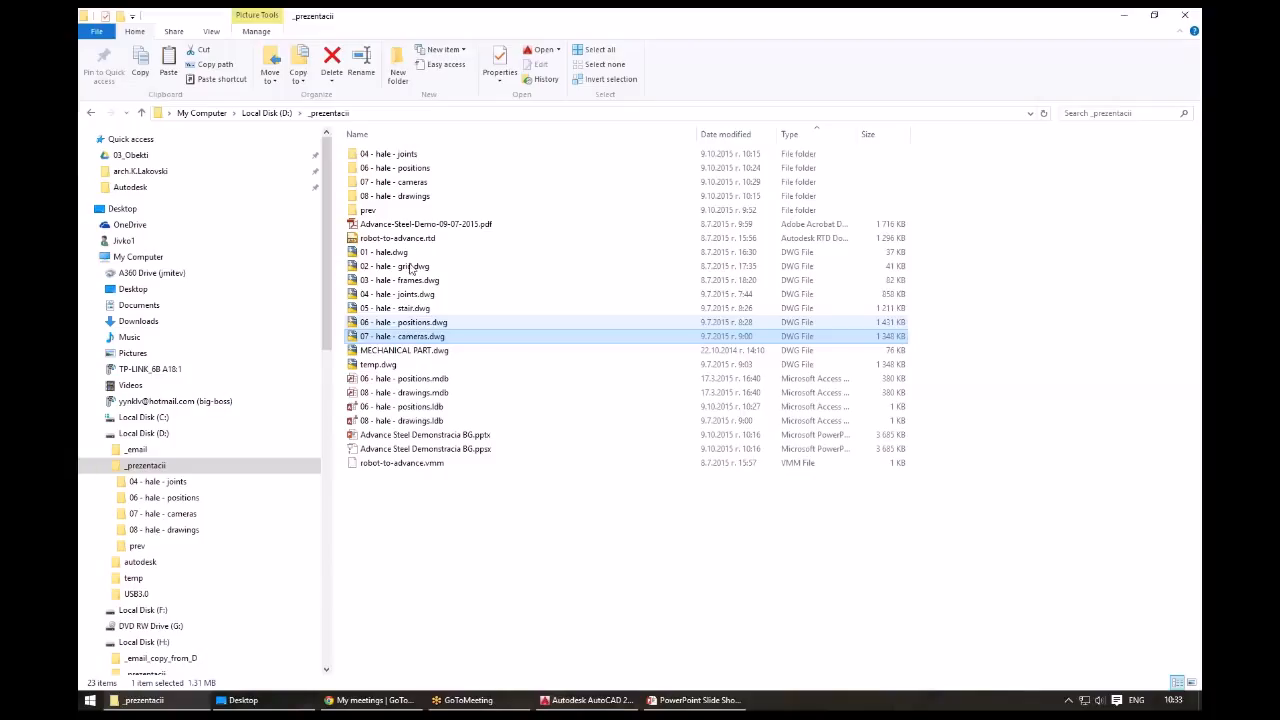
key(alt+Tab)
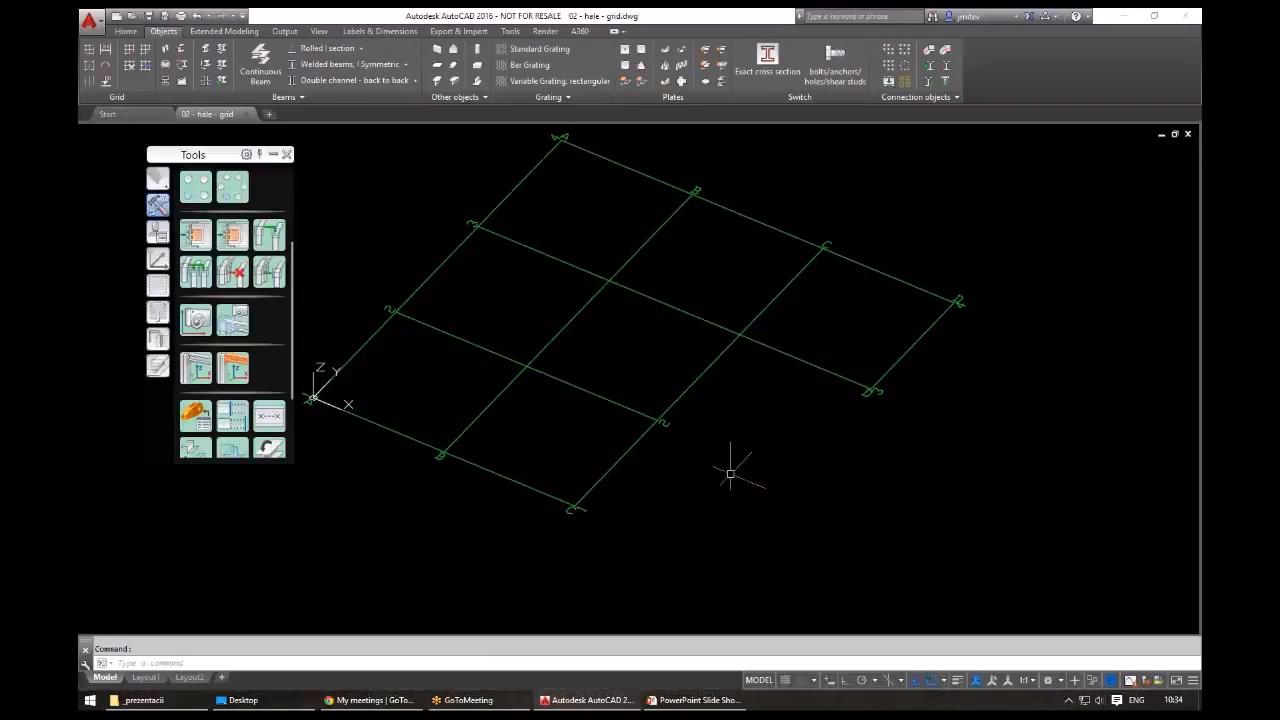
mouse_move(731, 463)
shift+middle_down()
mouse_move(641, 451)
mouse_move(672, 438)
shift+middle_up()
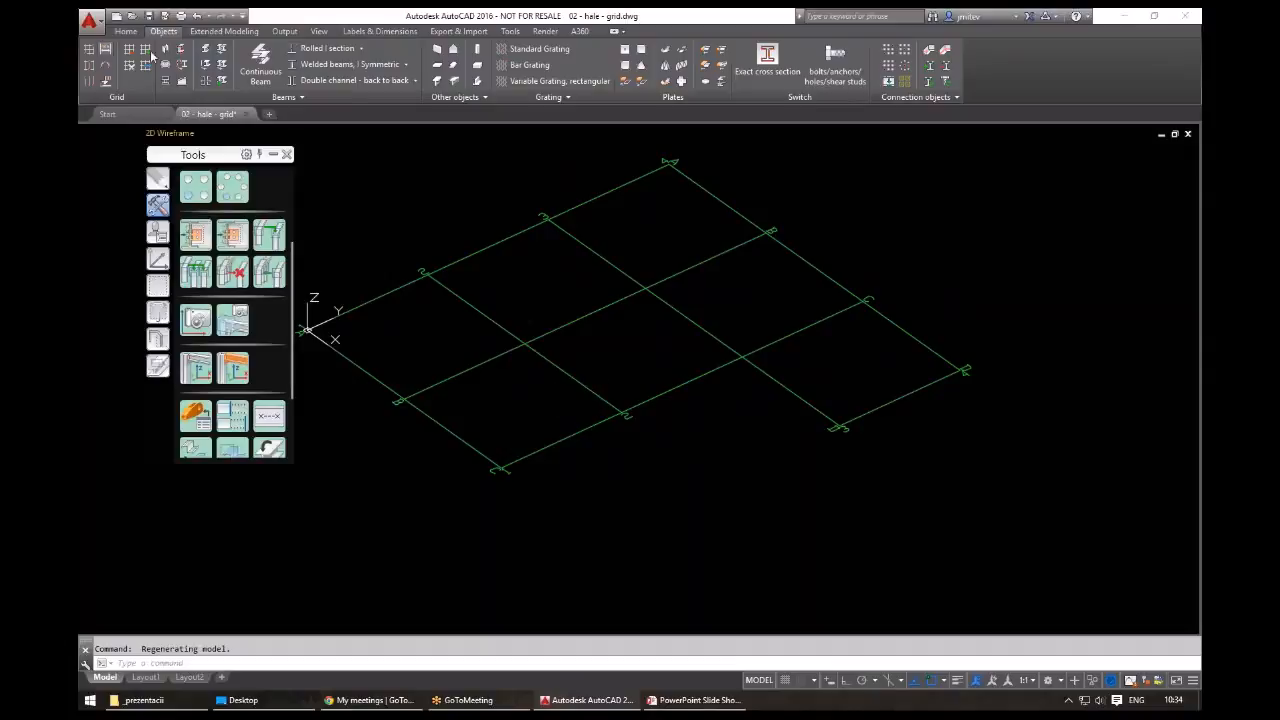
- Place a vertical rolled I-section column at grid corner A/4, 5000 high, with ortho mode on
click(125, 31)
middle_drag(498, 261, 499, 377)
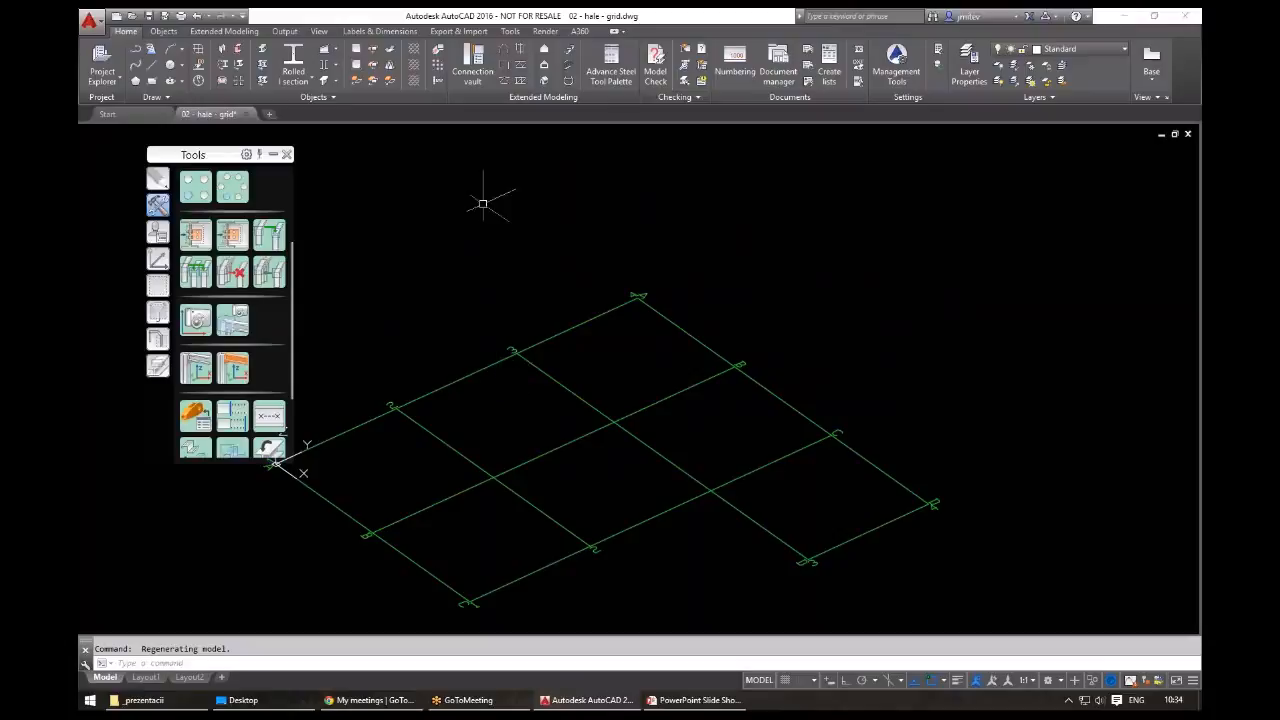
click(302, 77)
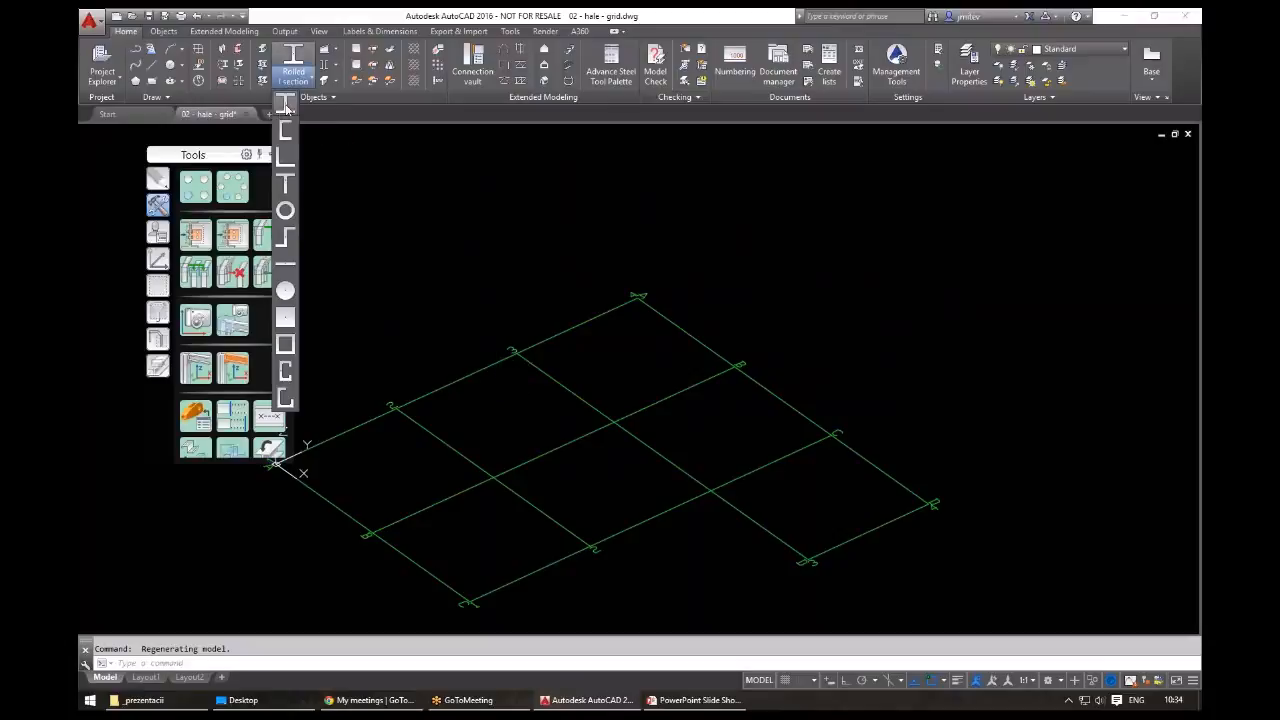
click(286, 104)
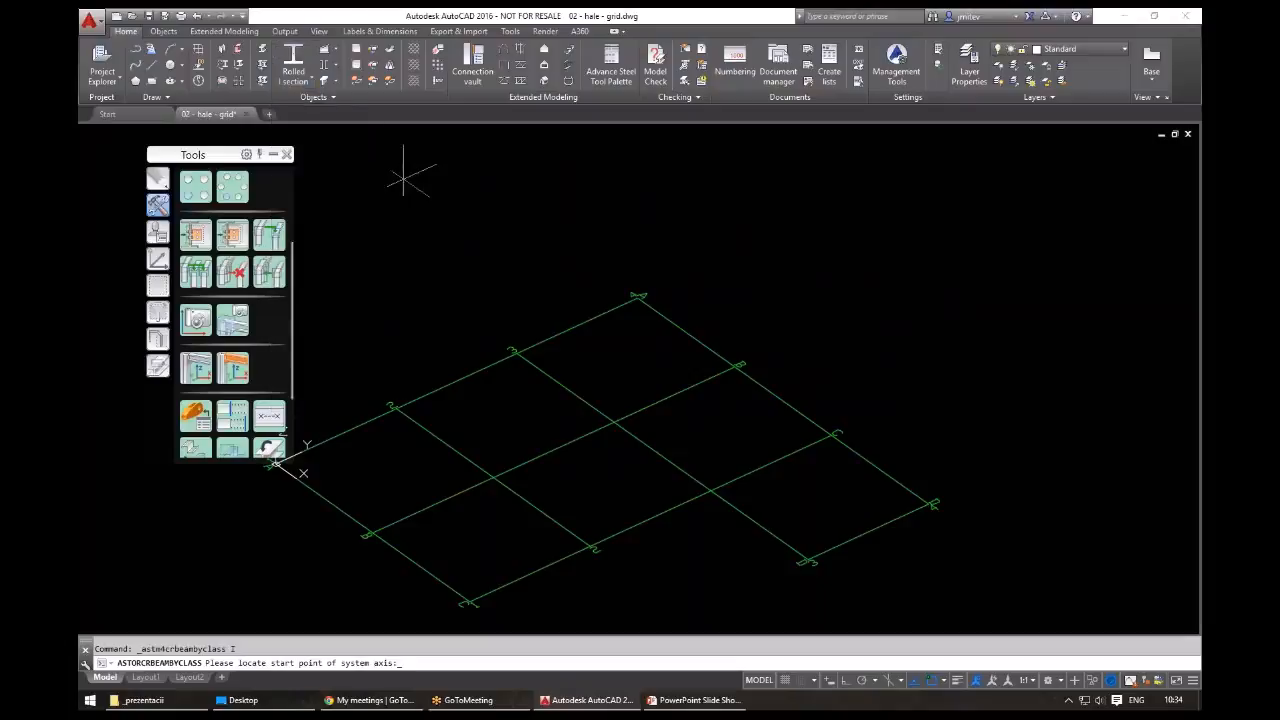
click(637, 297)
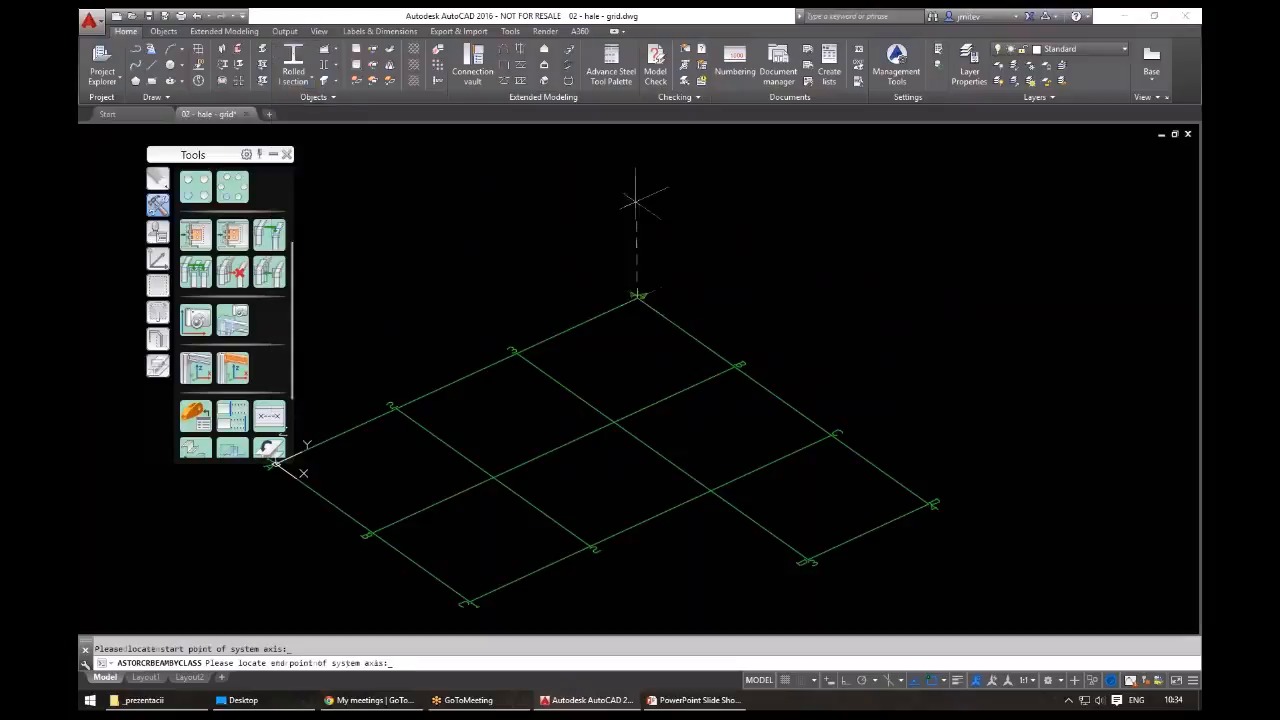
middle_drag(637, 200, 630, 272)
key(F8)
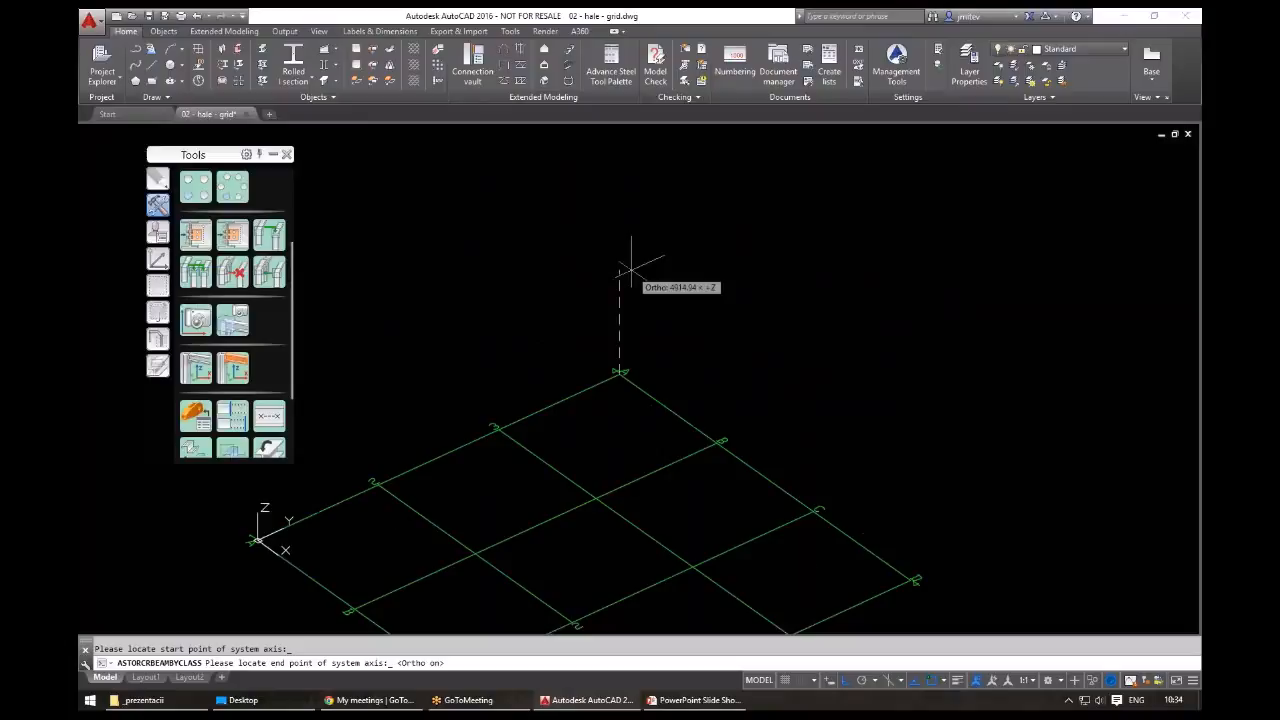
text(5000)
key(Return)
scroll(633, 283, up, 3)
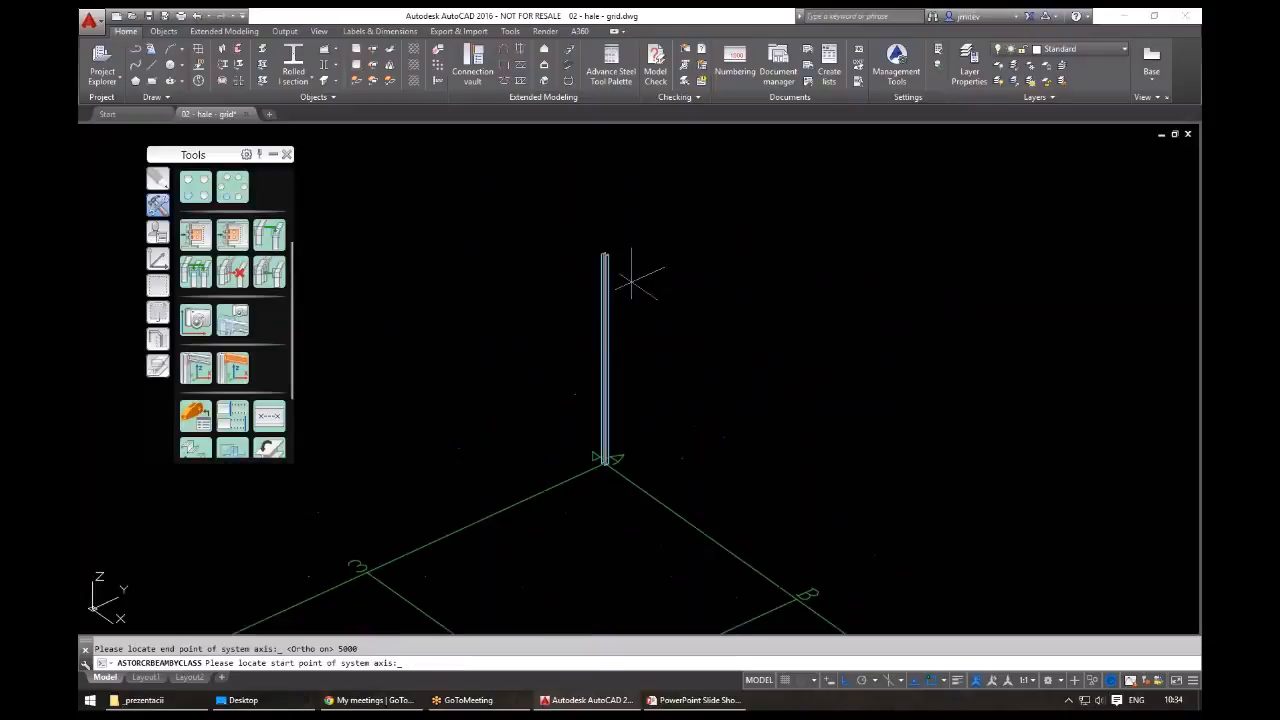
scroll(628, 290, up, 3)
scroll(622, 298, up, 3)
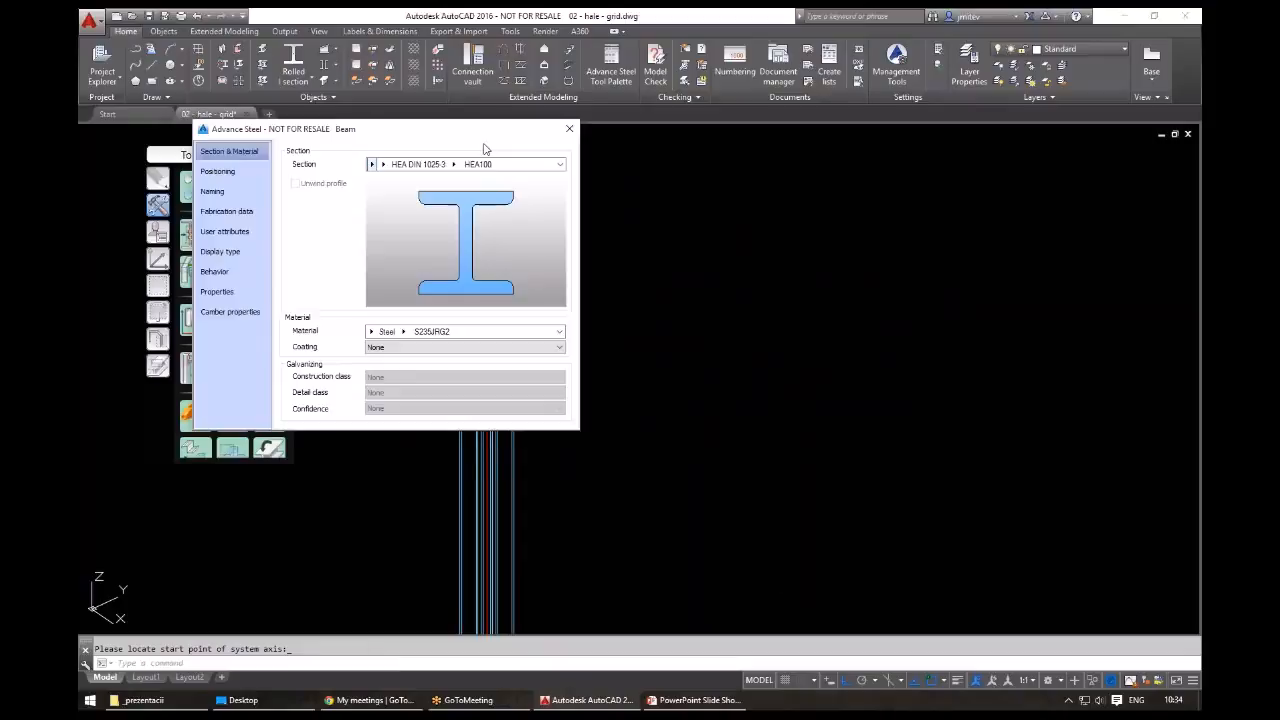
- Change the A/4 column's section to HEA280 in the HEA DIN 1025-3 class and close the beam properties
click(848, 215)
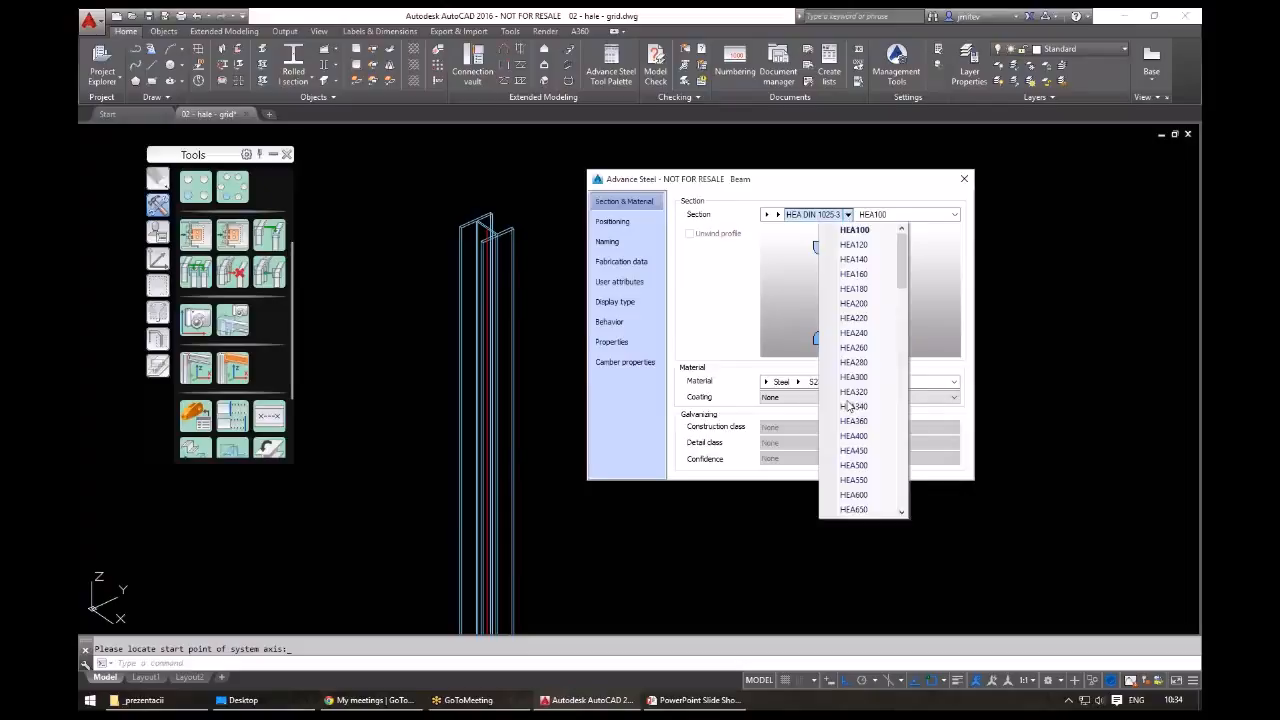
click(853, 362)
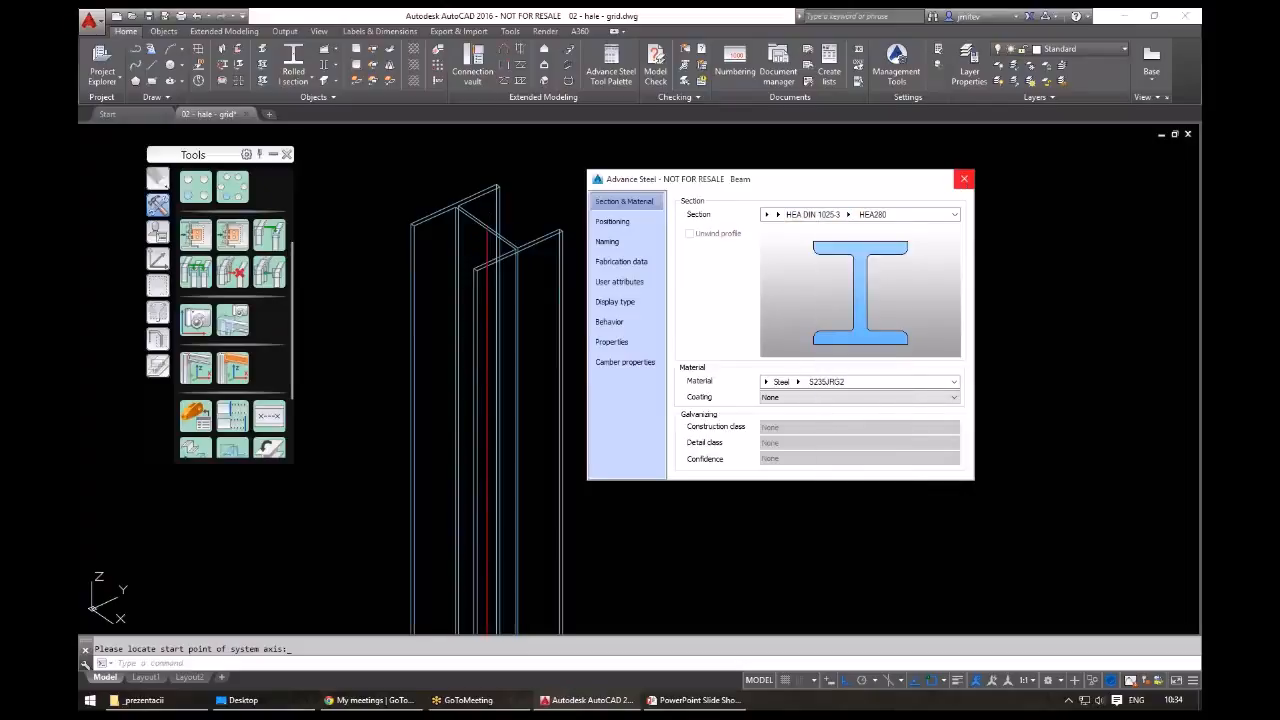
click(964, 179)
scroll(687, 317, down, 4)
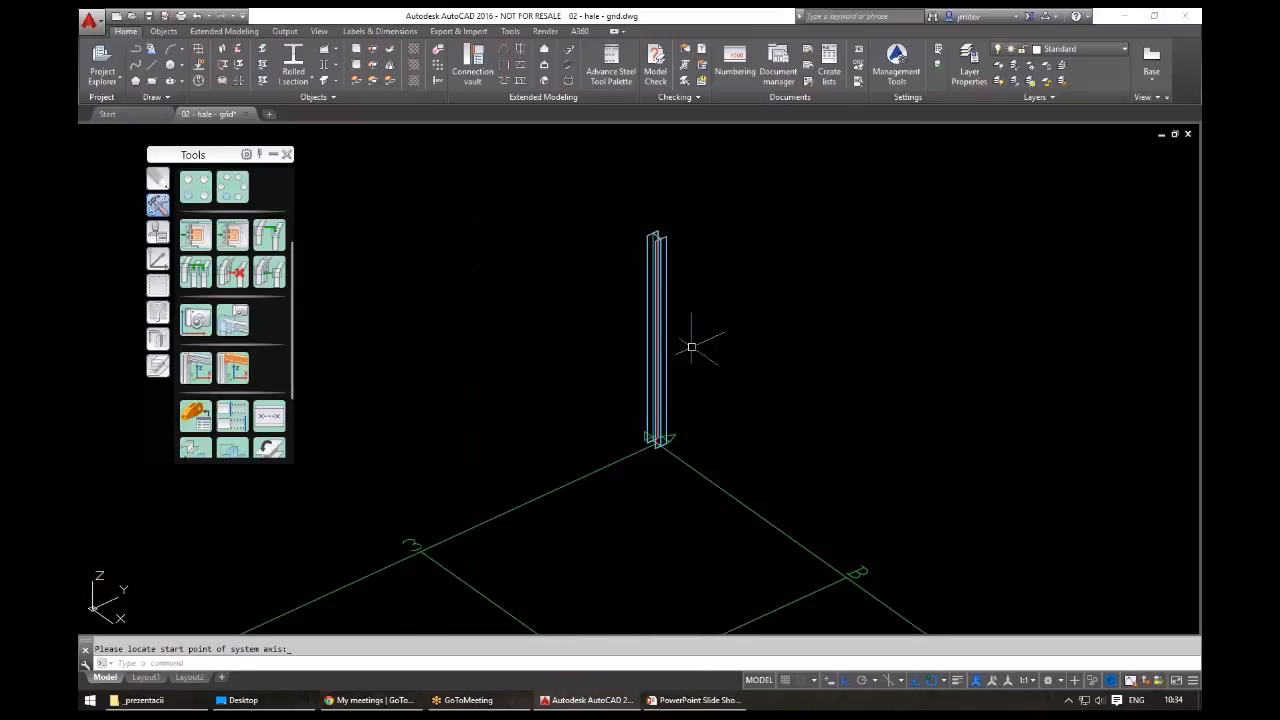
scroll(691, 347, up, 4)
click(598, 388)
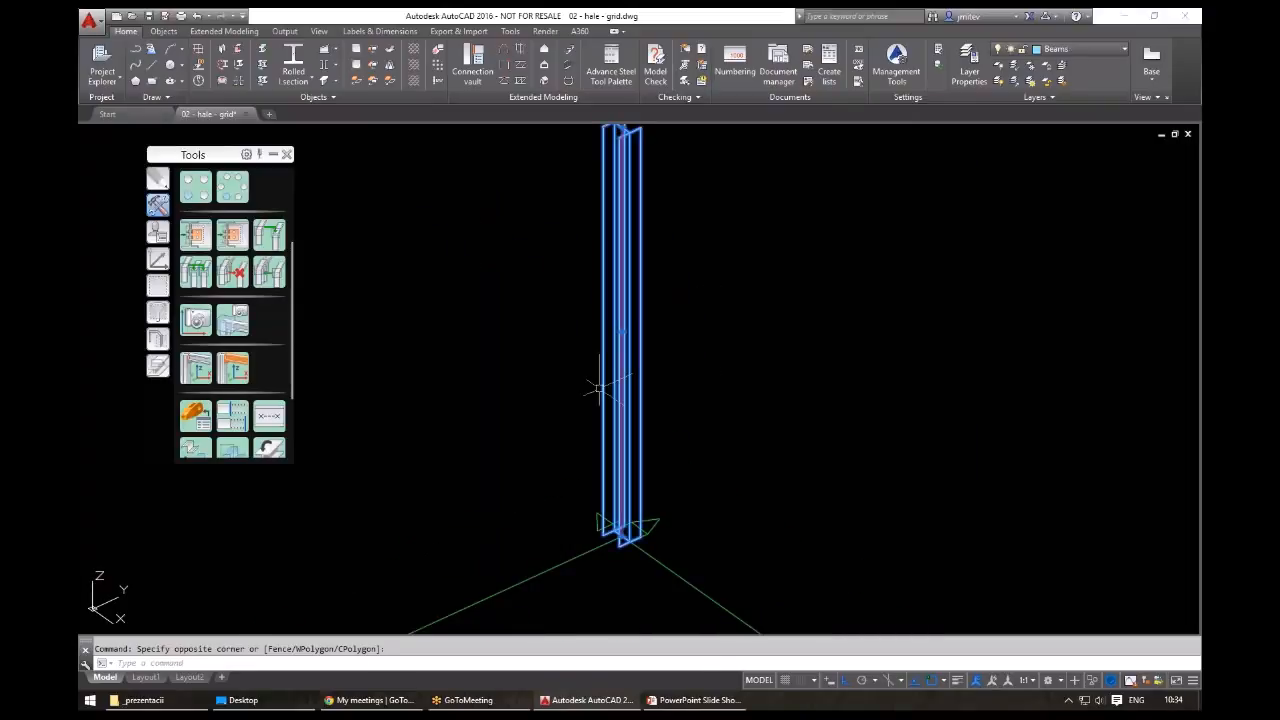
text(co)
key(space)
scroll(623, 540, up, 8)
click(615, 515)
scroll(684, 548, down, 8)
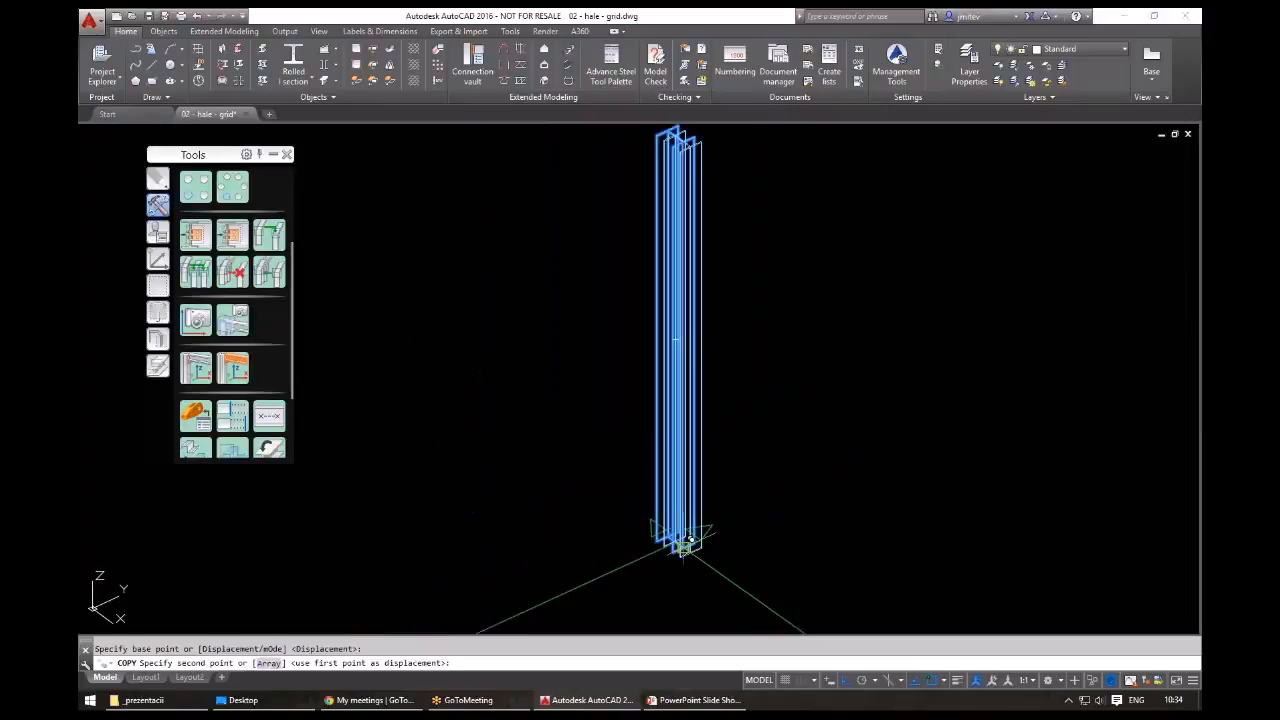
scroll(688, 540, up, 6)
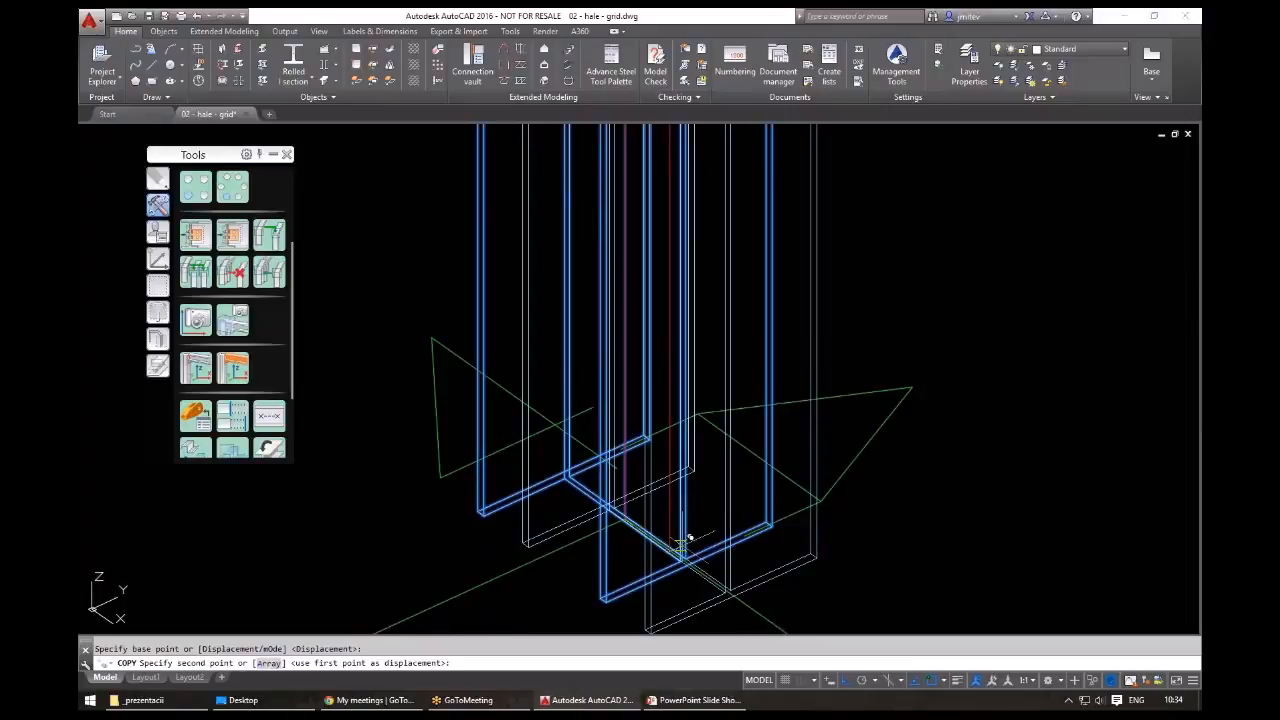
key(Escape)
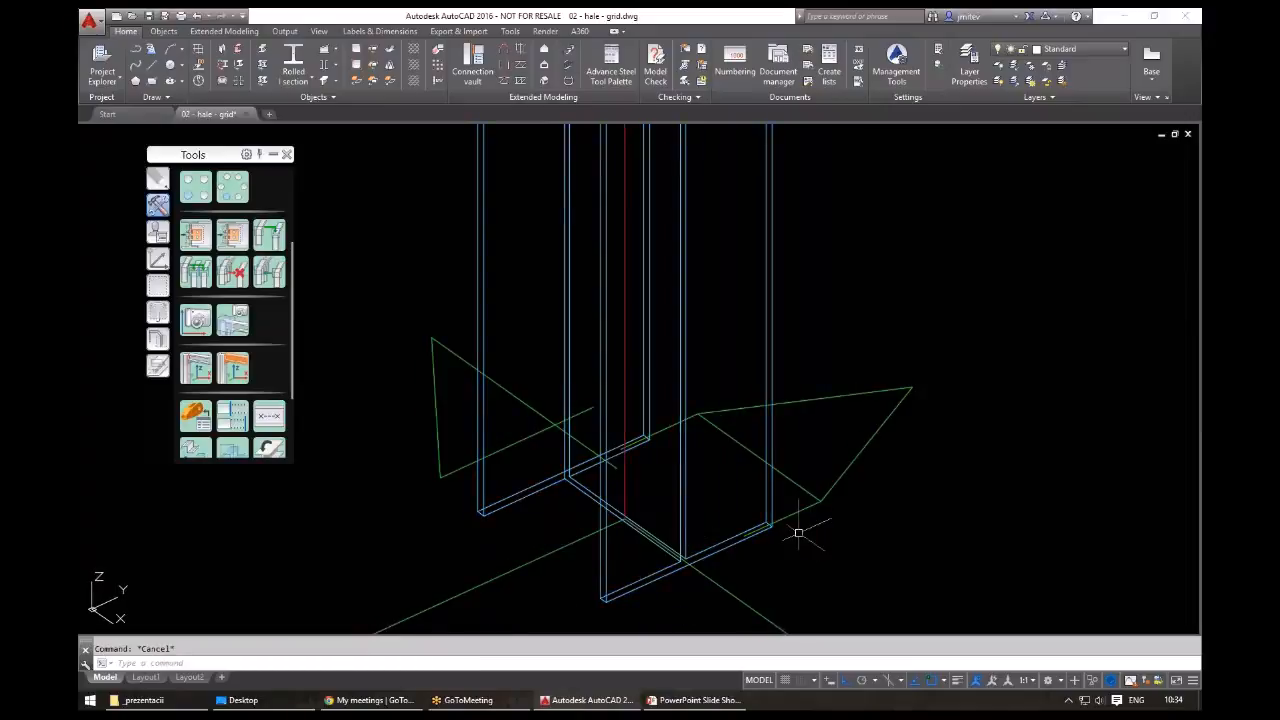
- Copy the A/4 column along axis 4 to grid points B/4 and C/4
scroll(776, 284, down, 8)
click(776, 282)
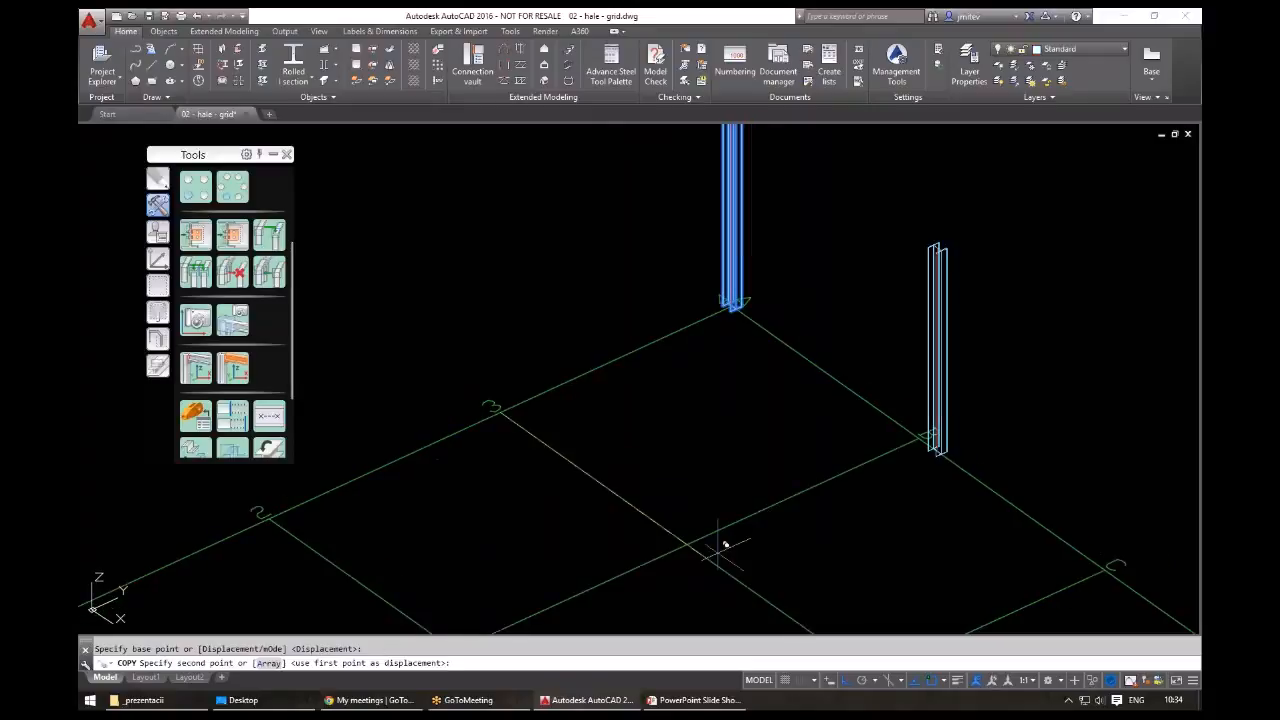
click(687, 545)
middle_drag(687, 545, 549, 381)
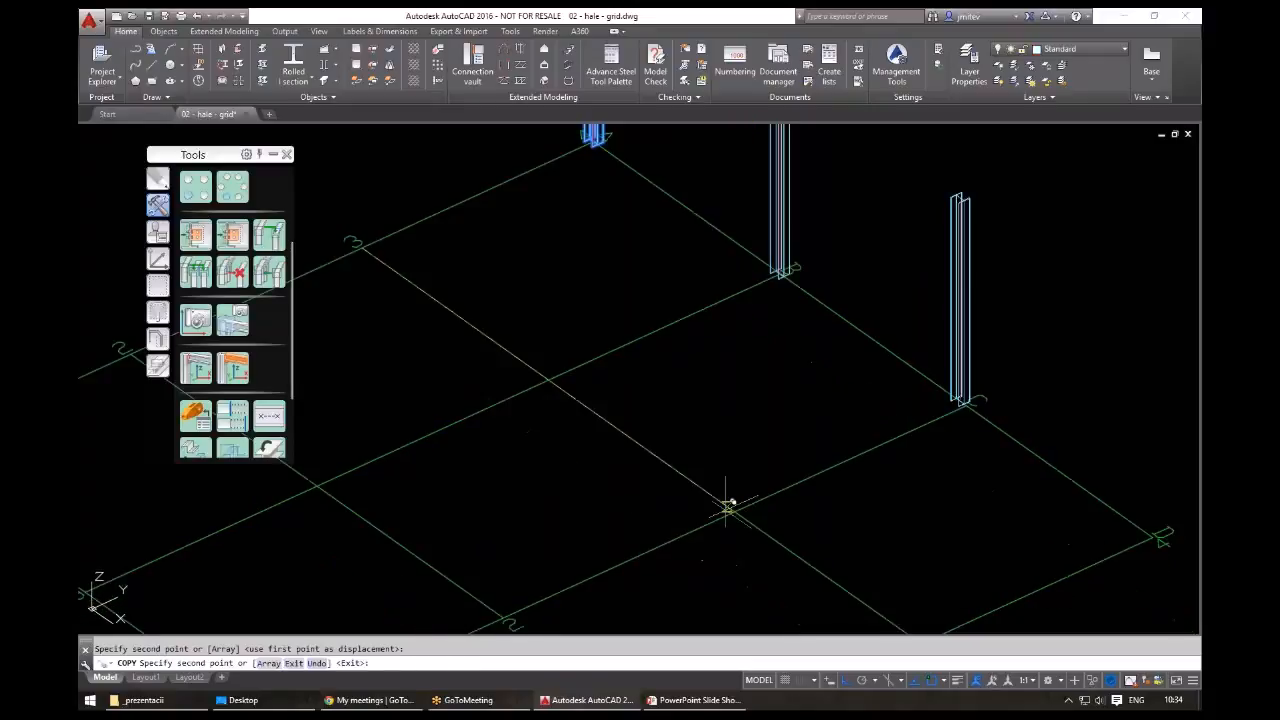
- Stretch the top of the middle column at B/4 upward by 600
click(694, 234)
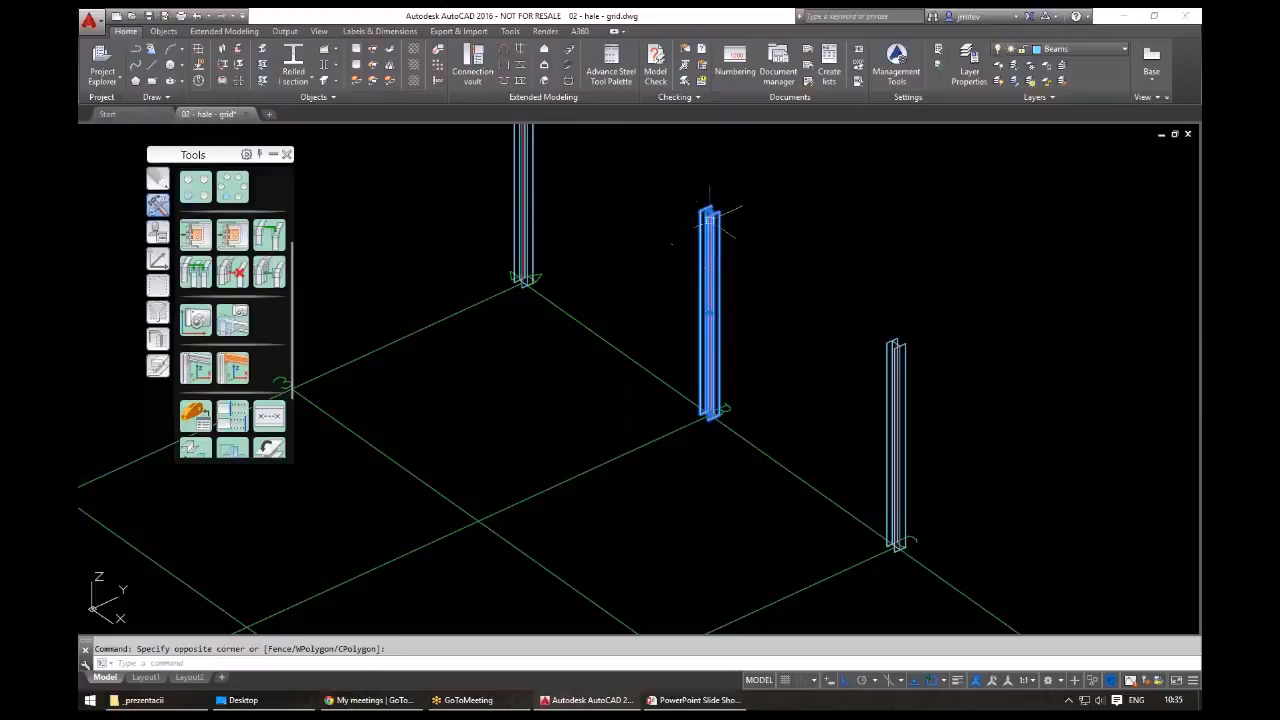
click(710, 212)
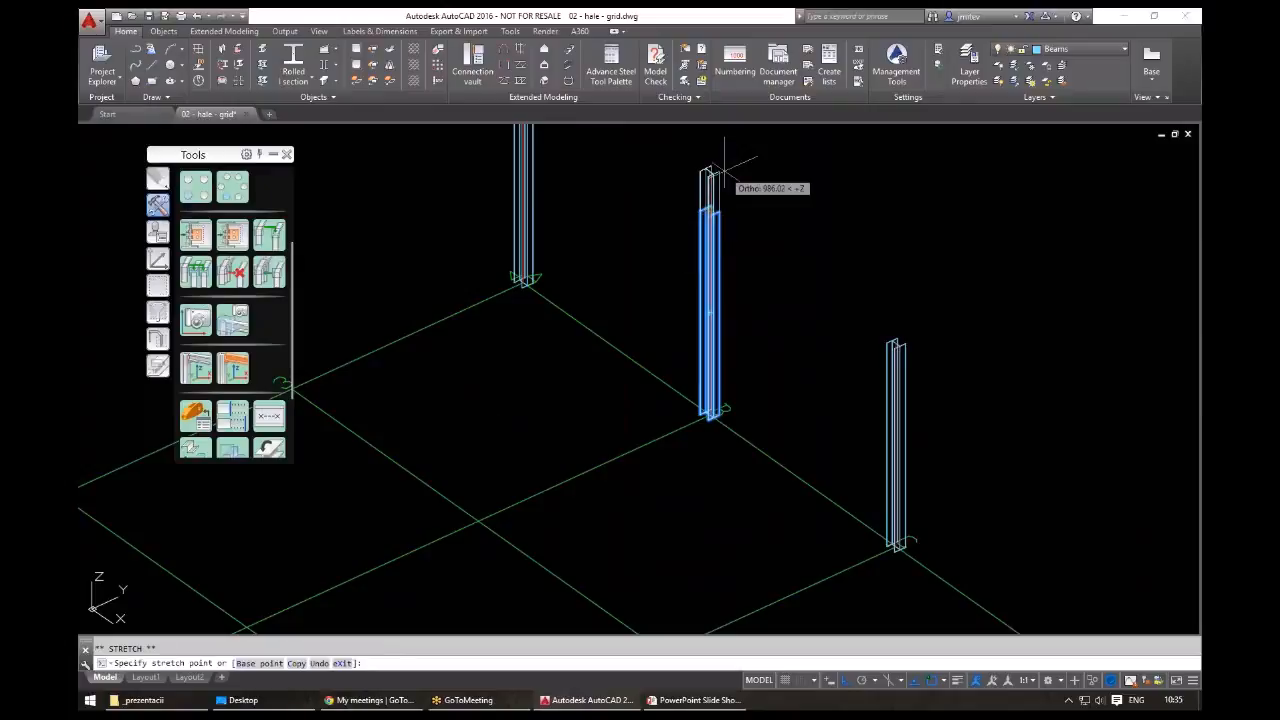
text(600)
key(Return)
scroll(722, 270, down, 5)
key(Escape)
- Copy the three columns on axis 4 to grid axes 3, 2 and 1, using a column's base point on the grid
text(c)
key(Return)
click(797, 331)
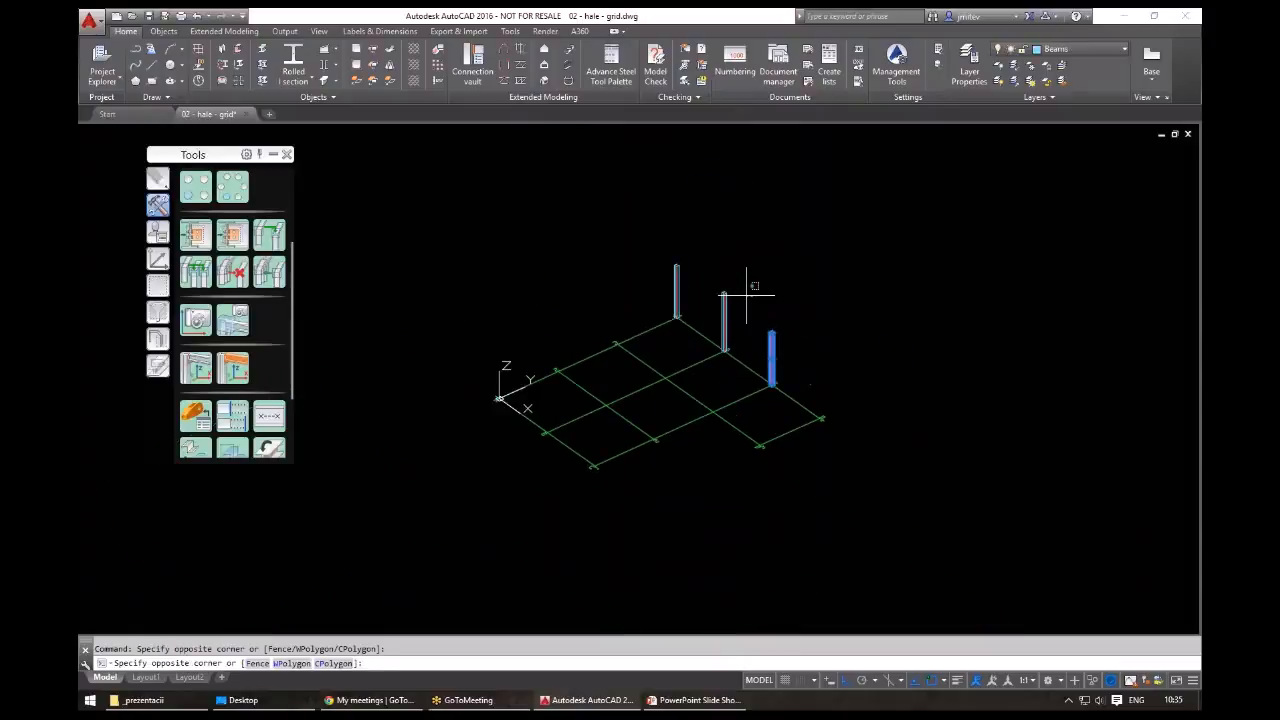
click(657, 214)
key(Return)
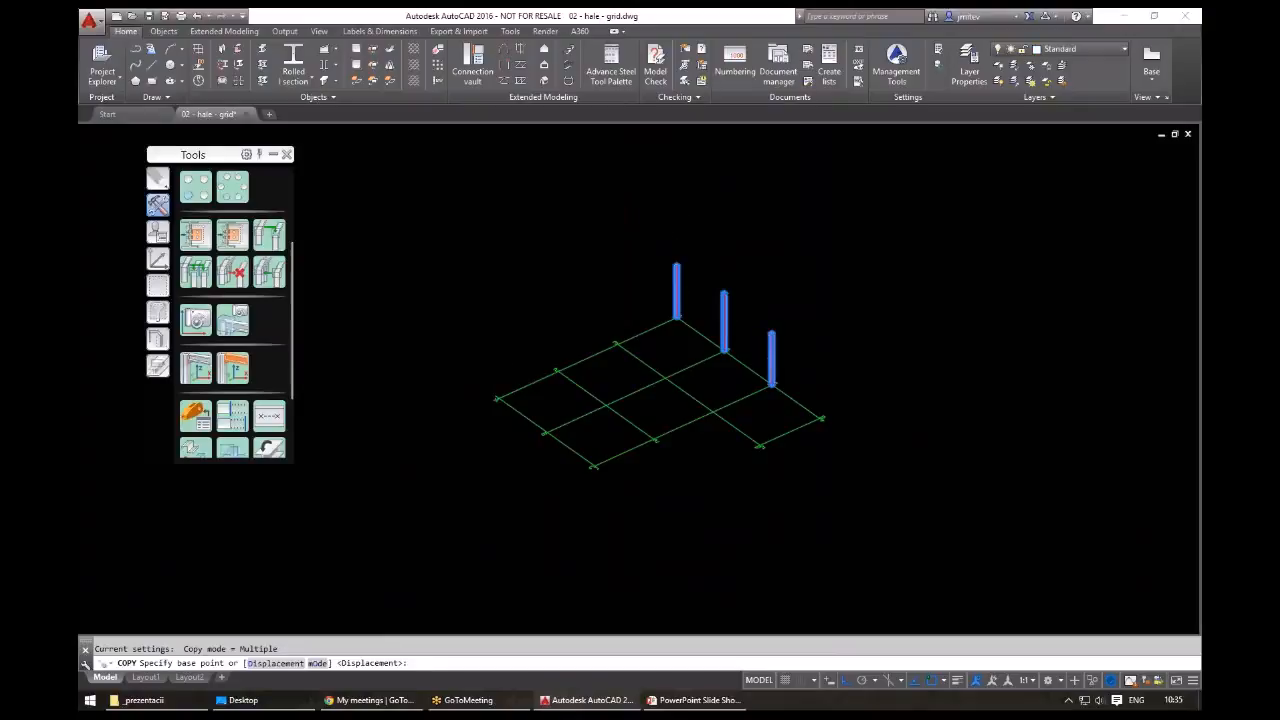
scroll(770, 405, up, 8)
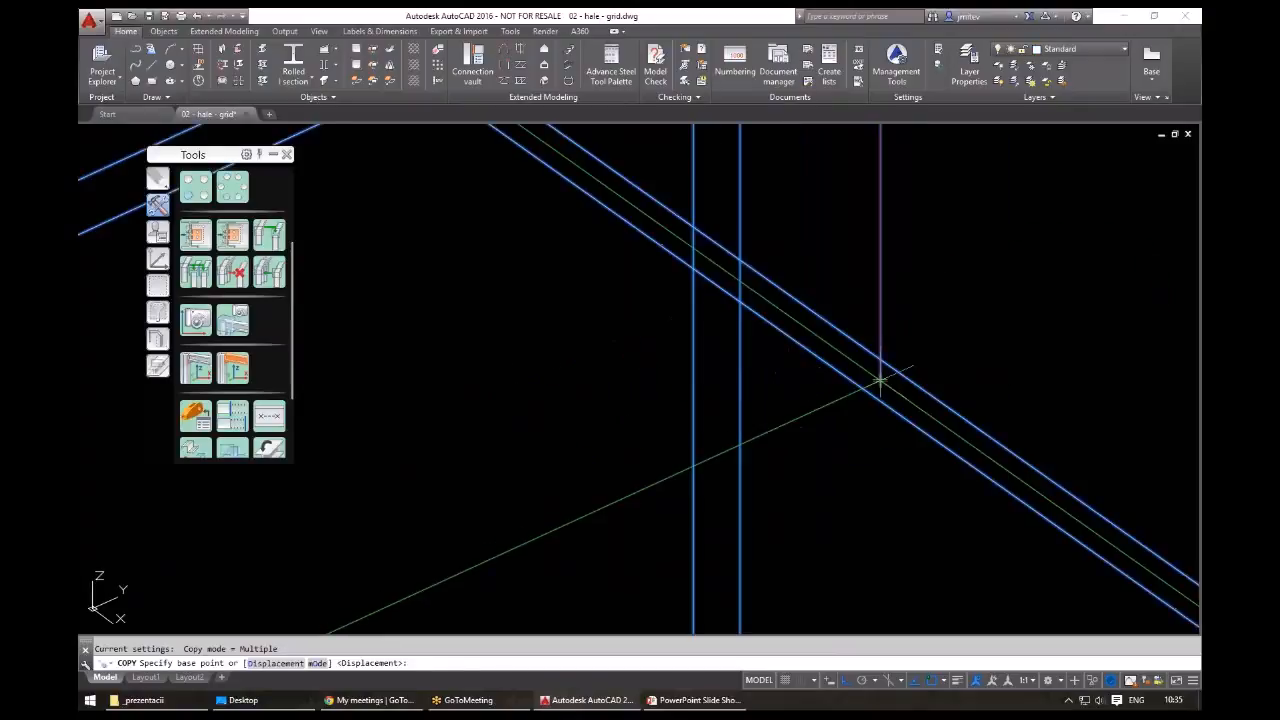
click(880, 380)
scroll(815, 392, down, 4)
scroll(815, 392, down, 3)
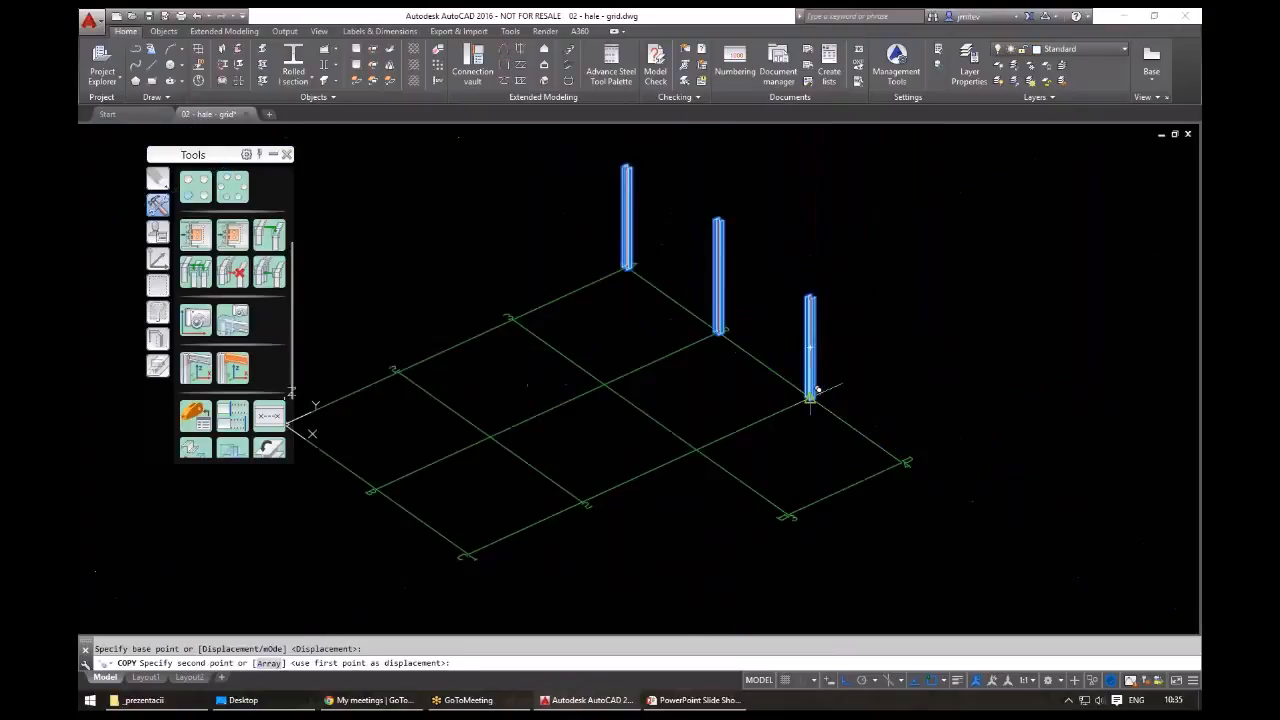
click(696, 450)
click(585, 500)
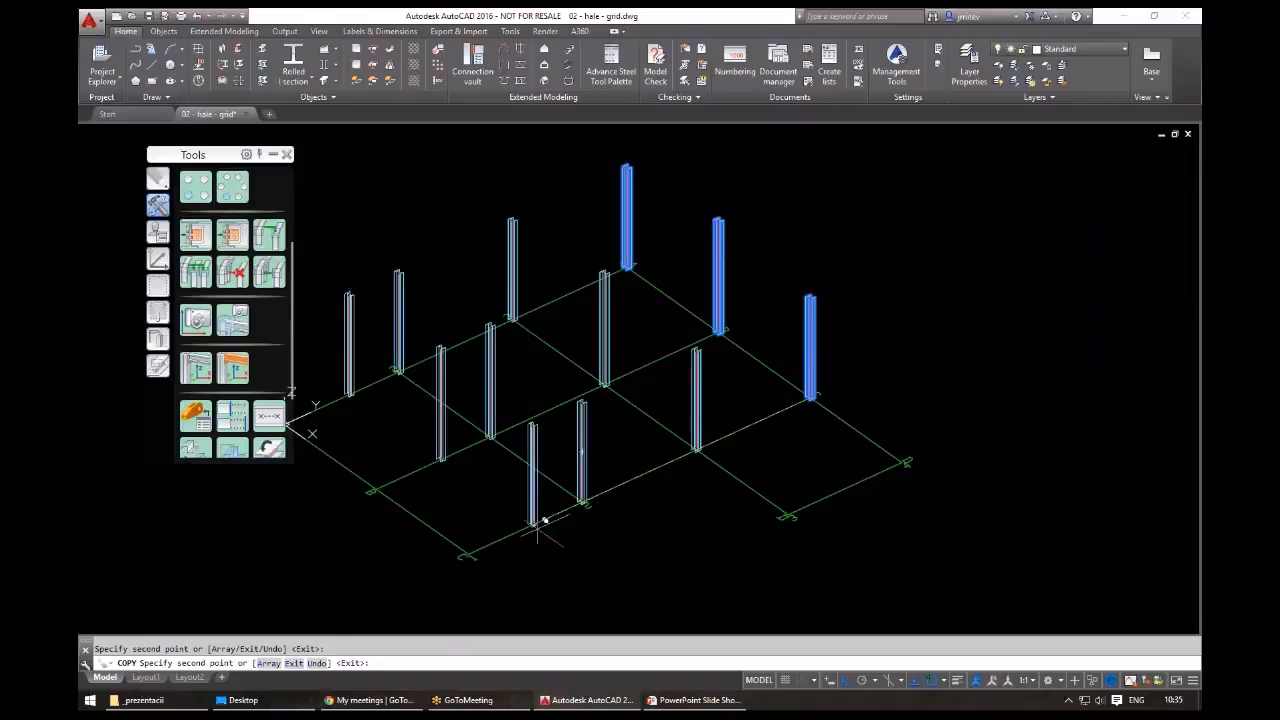
key(Escape)
- Assign the model role Column to all the columns through their Advance properties
shift+middle_drag(680, 455, 712, 413)
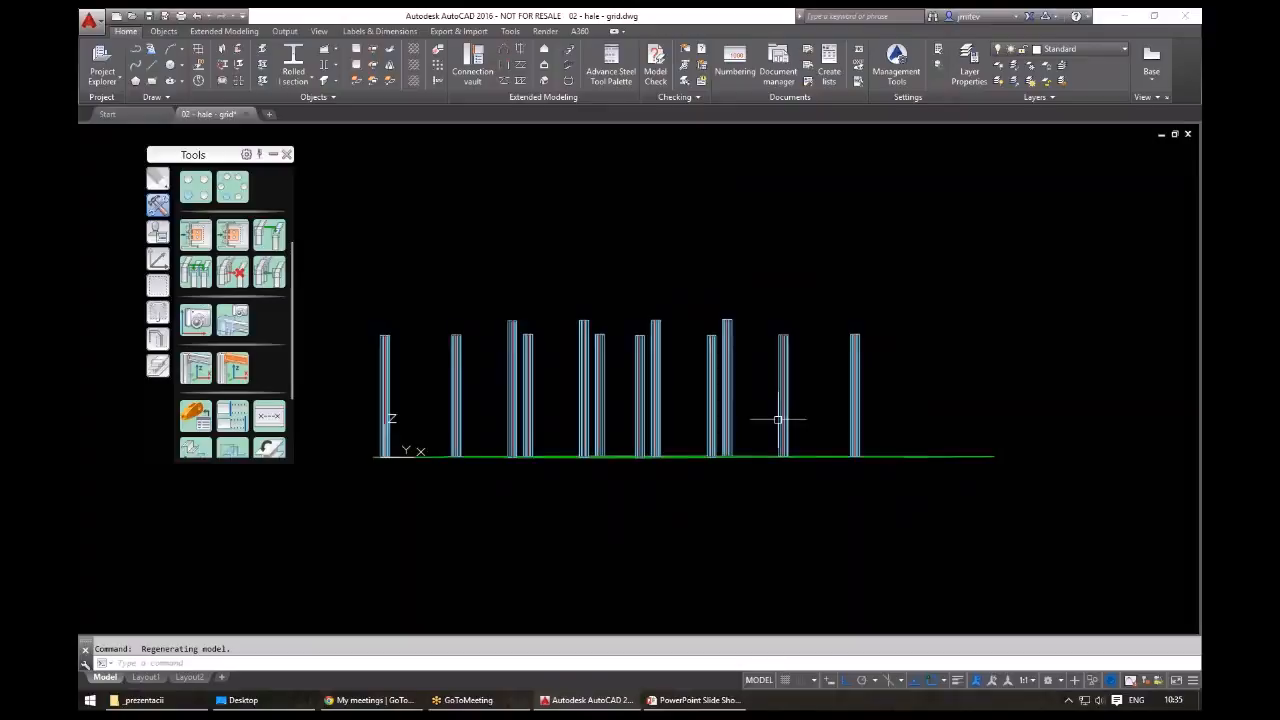
shift+middle_drag(777, 420, 832, 411)
click(994, 395)
click(357, 252)
right_click(489, 215)
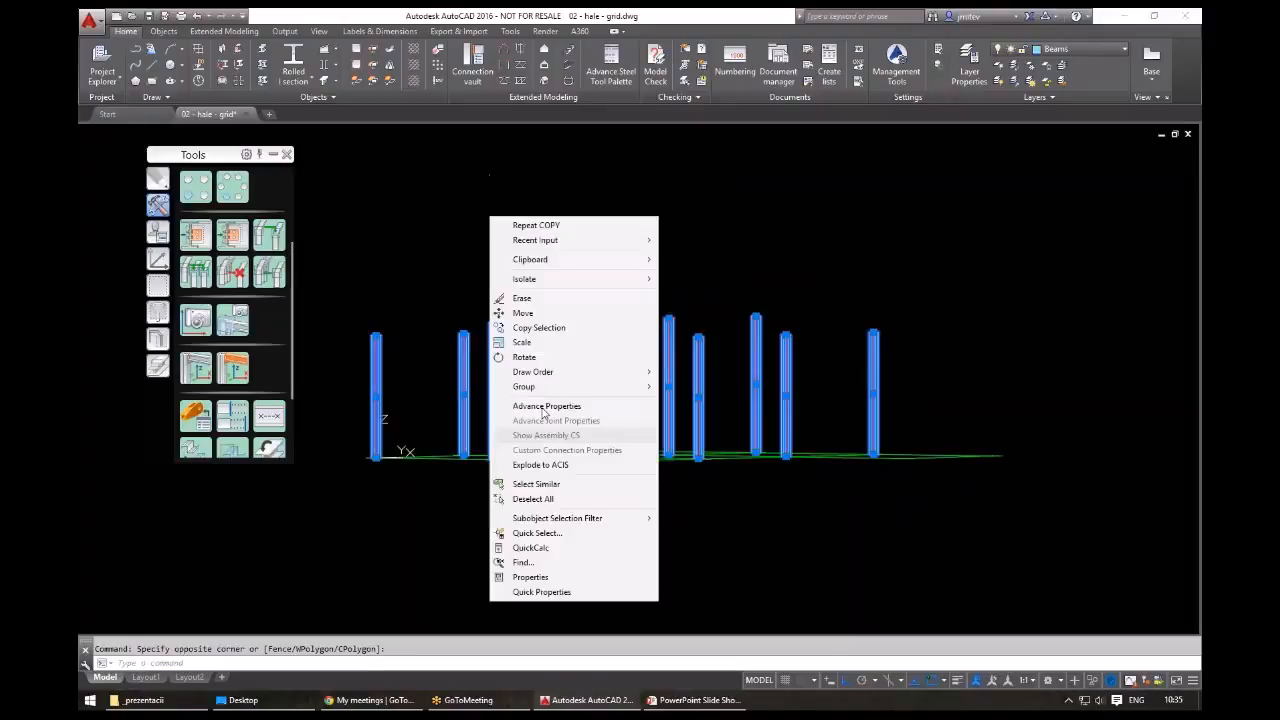
click(525, 406)
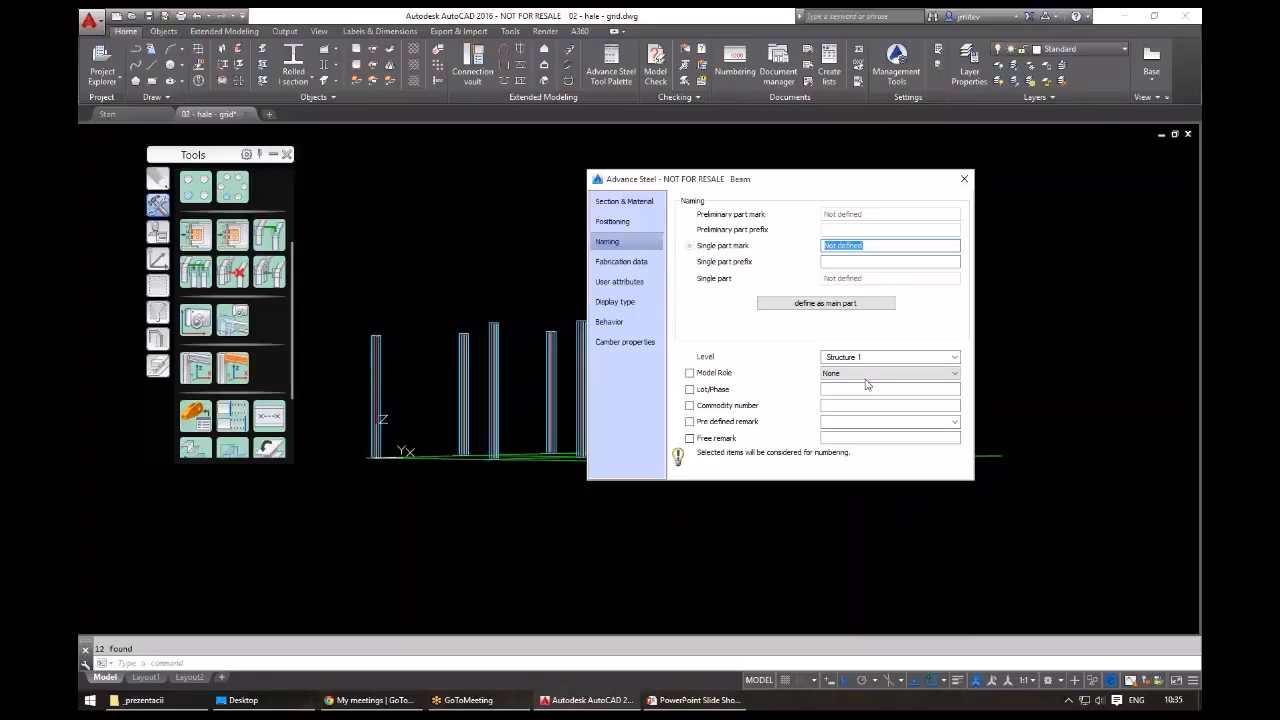
click(955, 373)
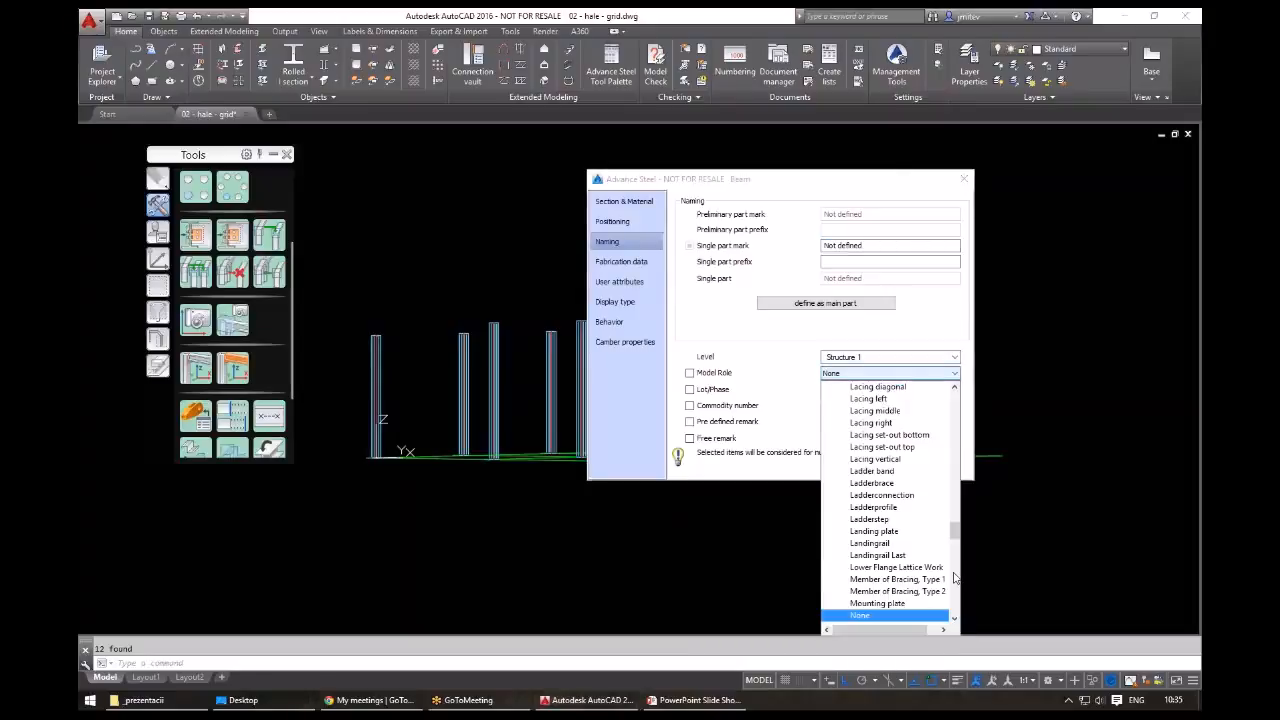
key(c)
click(882, 375)
click(880, 423)
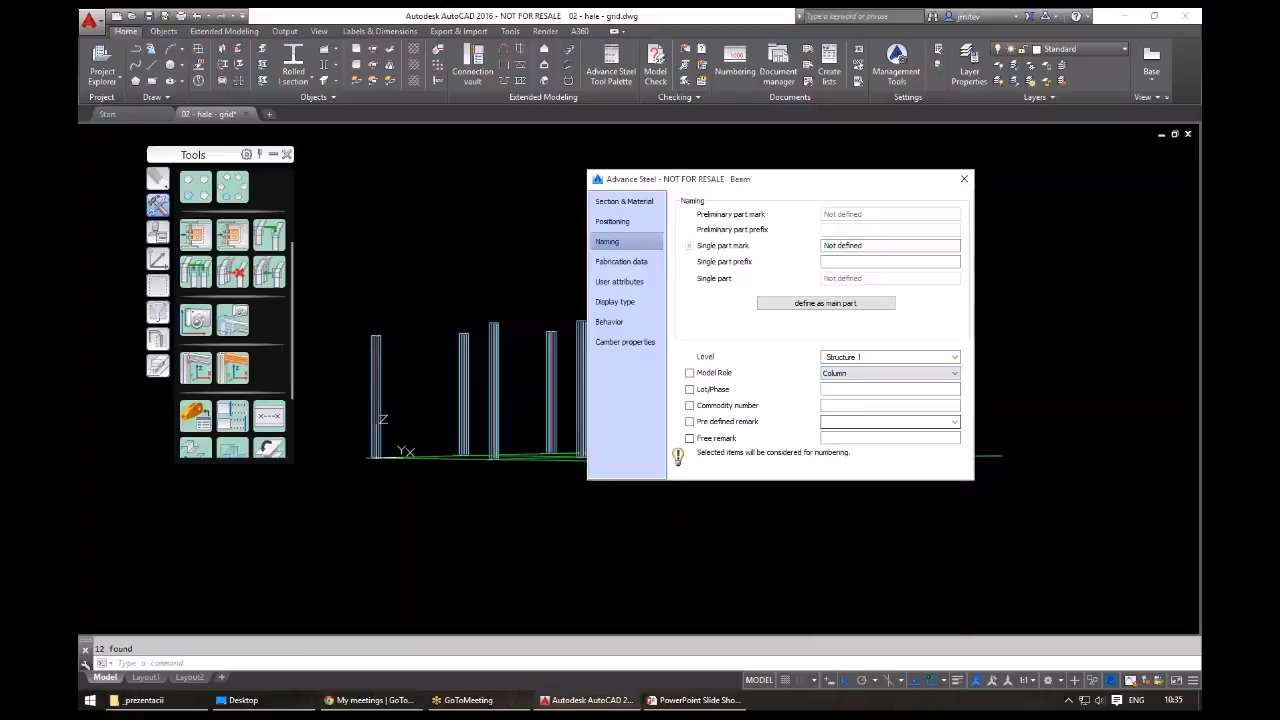
click(963, 179)
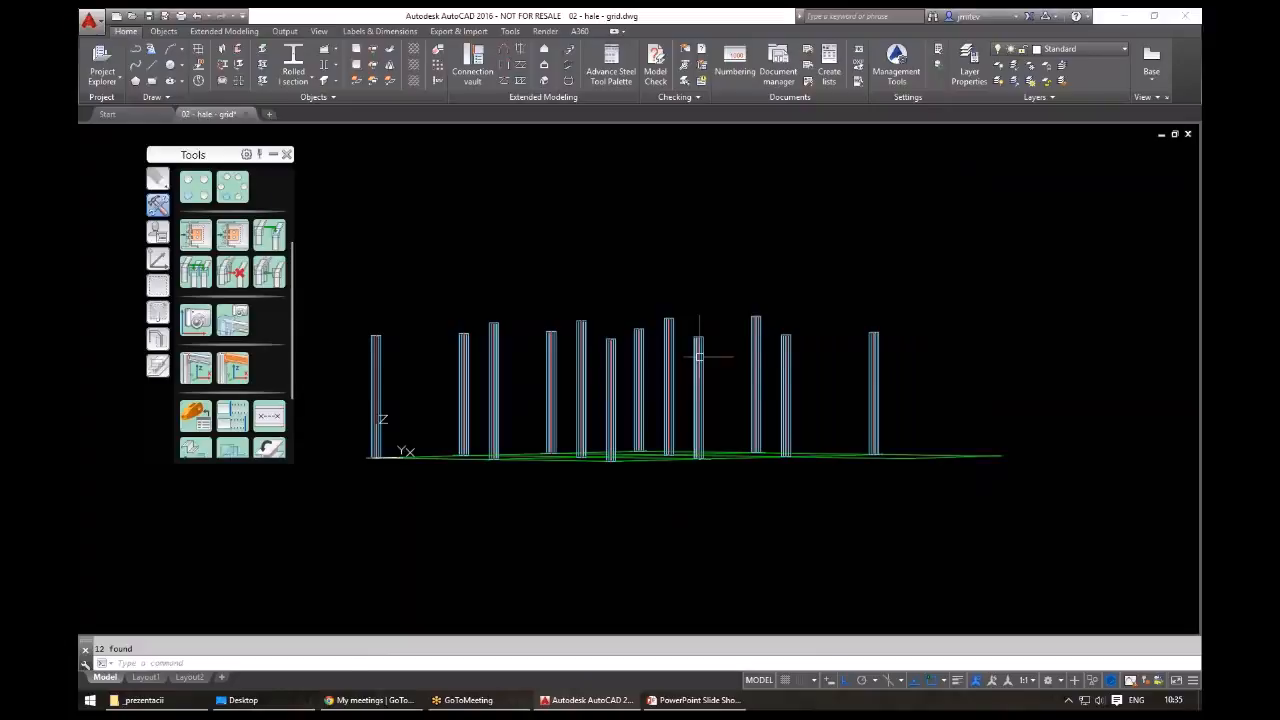
- Move all the columns to the Columns layer and clear the selection
click(952, 368)
click(363, 292)
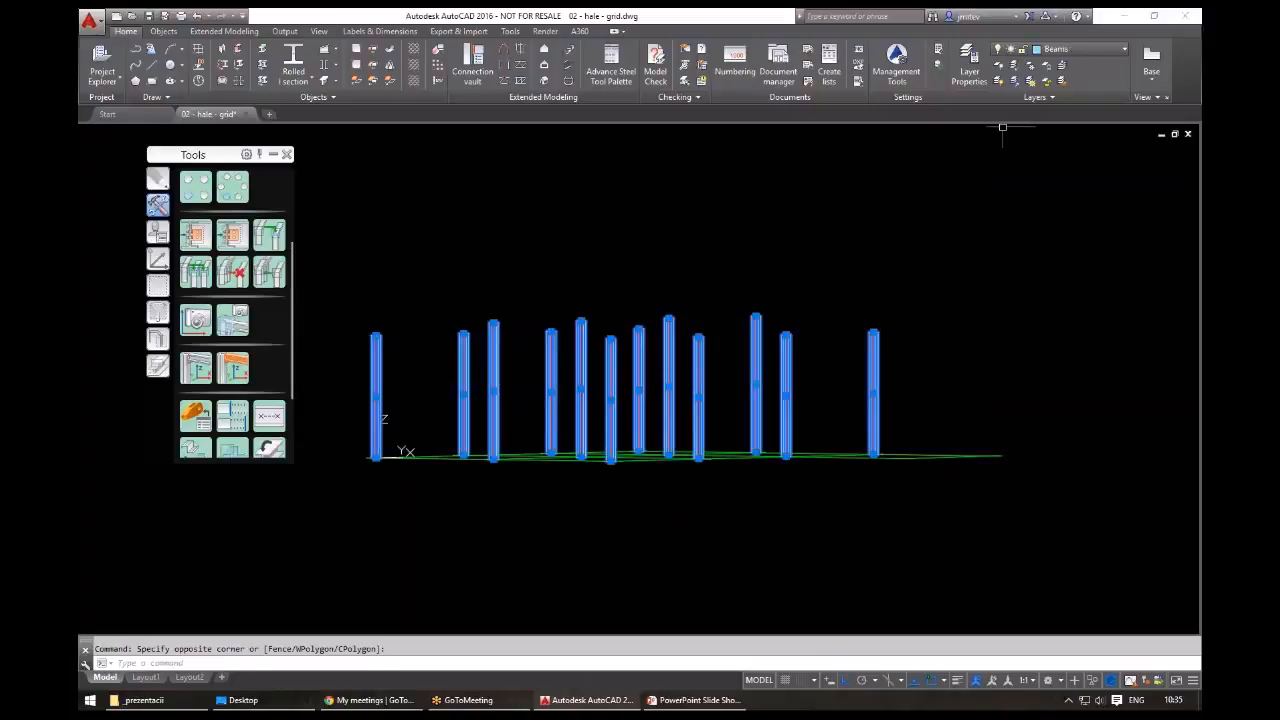
click(1064, 53)
click(1062, 193)
key(Escape)
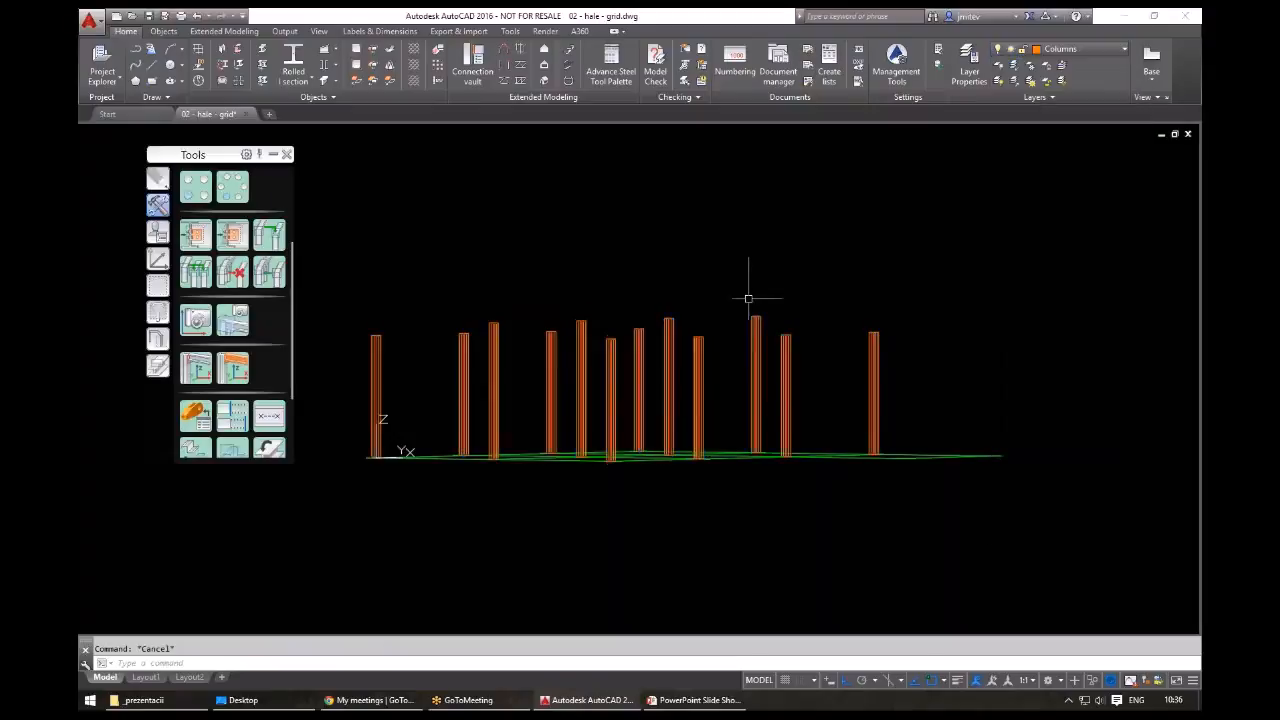
- Select the column at grid point C/4 and make its Columns layer the current layer
shift+middle_drag(748, 298, 634, 288)
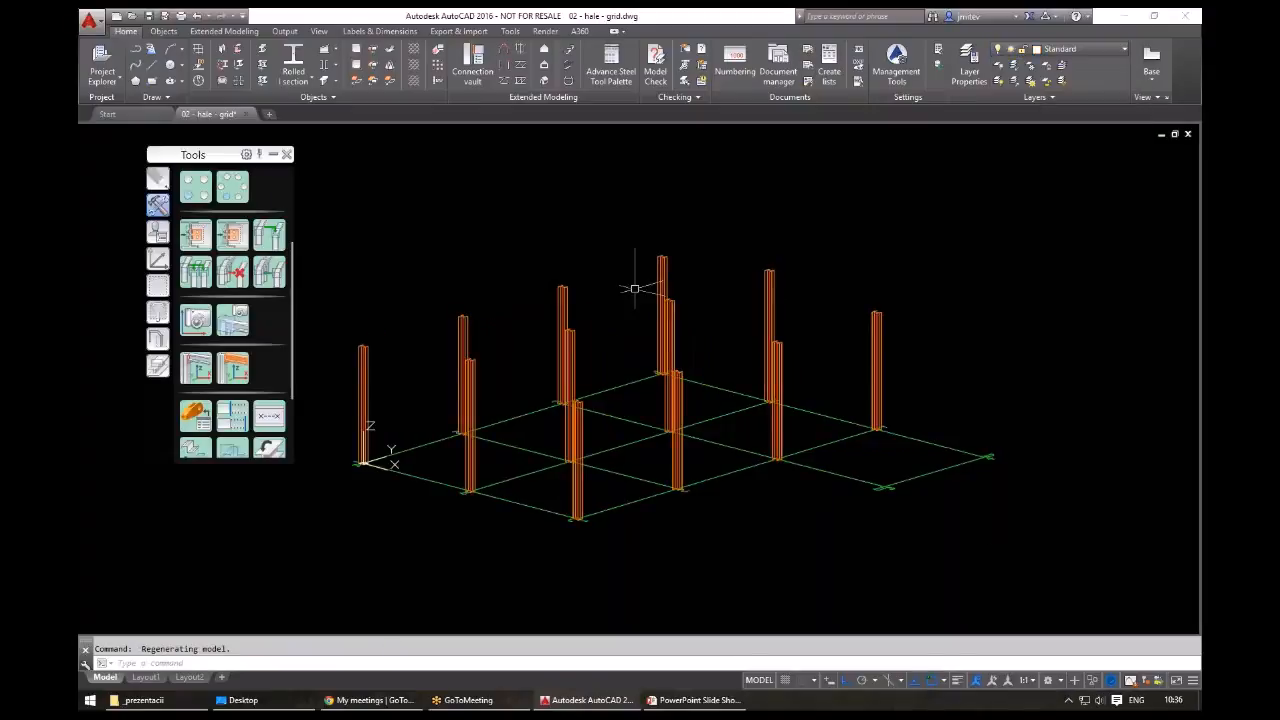
shift+middle_drag(631, 419, 694, 374)
click(822, 326)
click(762, 224)
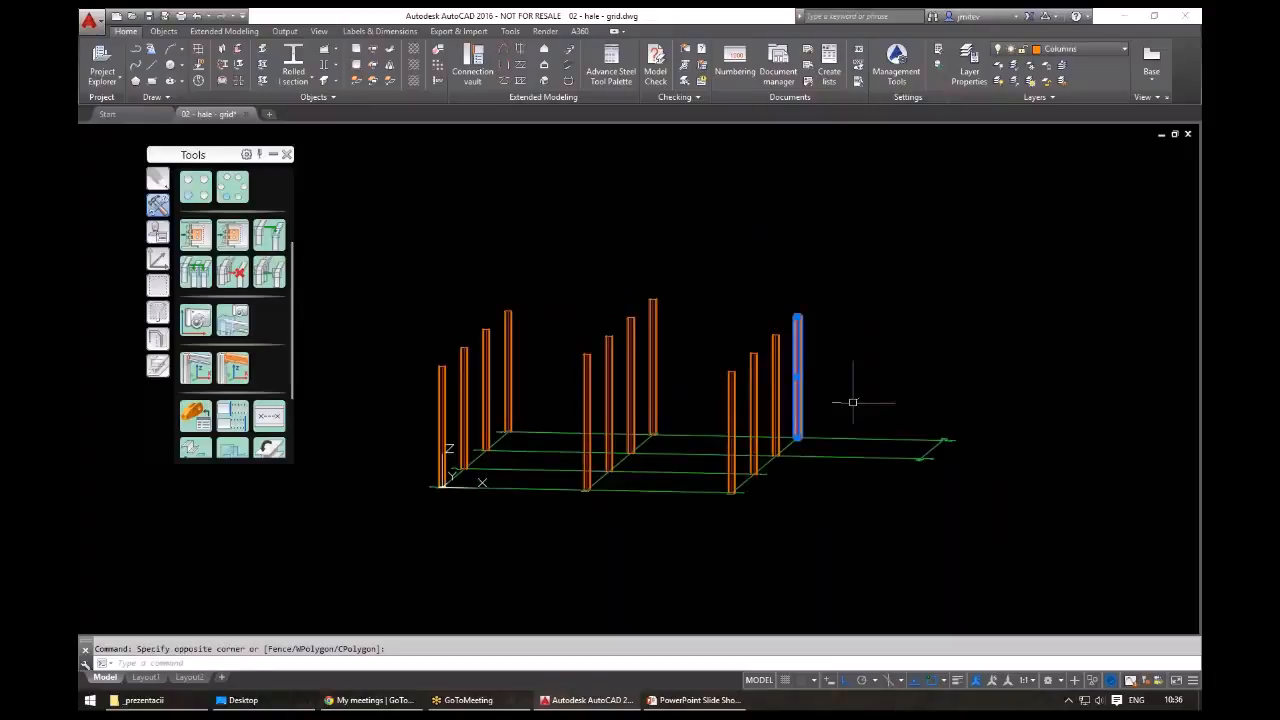
key(Return)
shift+middle_drag(844, 443, 826, 466)
text(qa)
key(Return)
shift+middle_drag(744, 450, 329, 343)
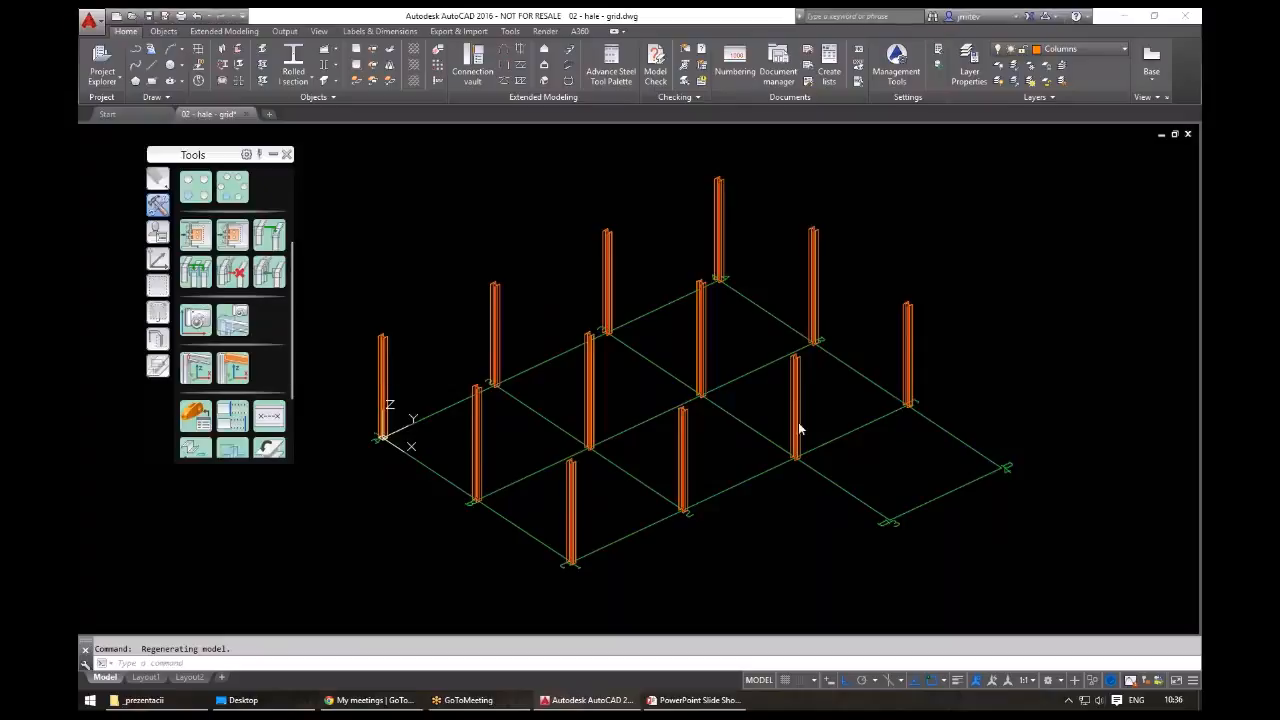
key(Escape)
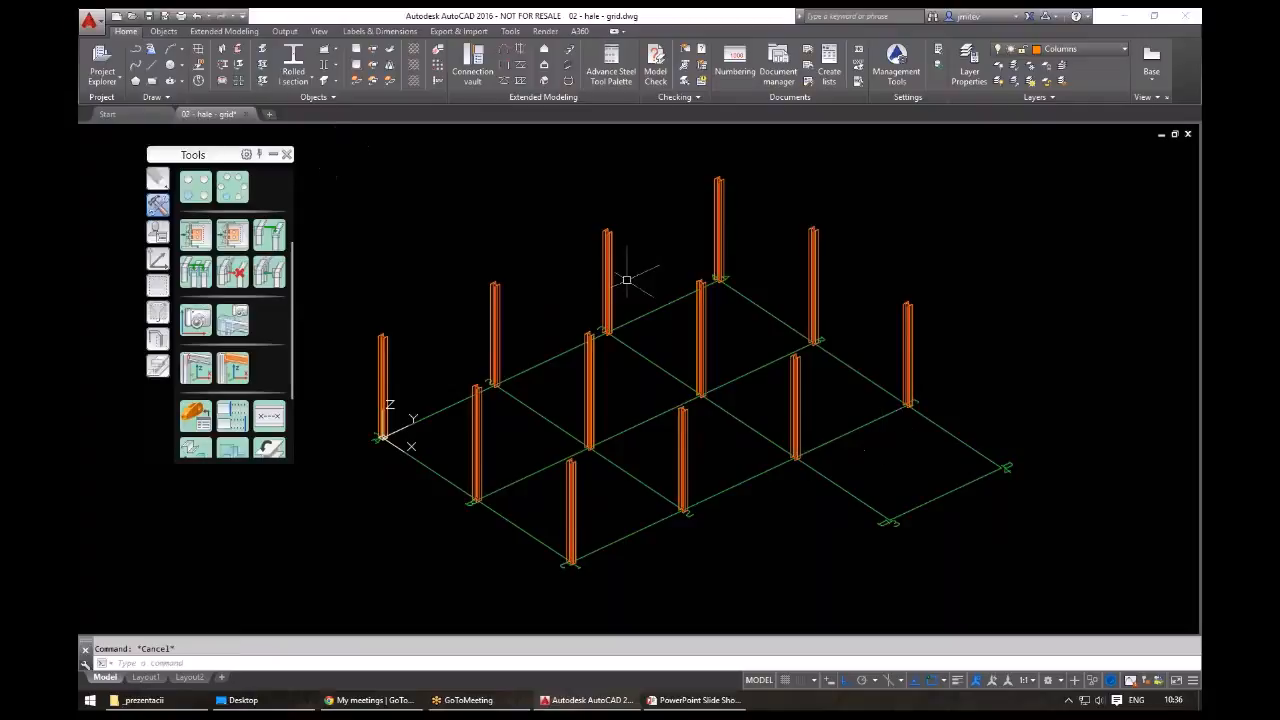
- Place a rolled I-section beam from the top of the A/4 column to the top of the B/4 column
click(293, 77)
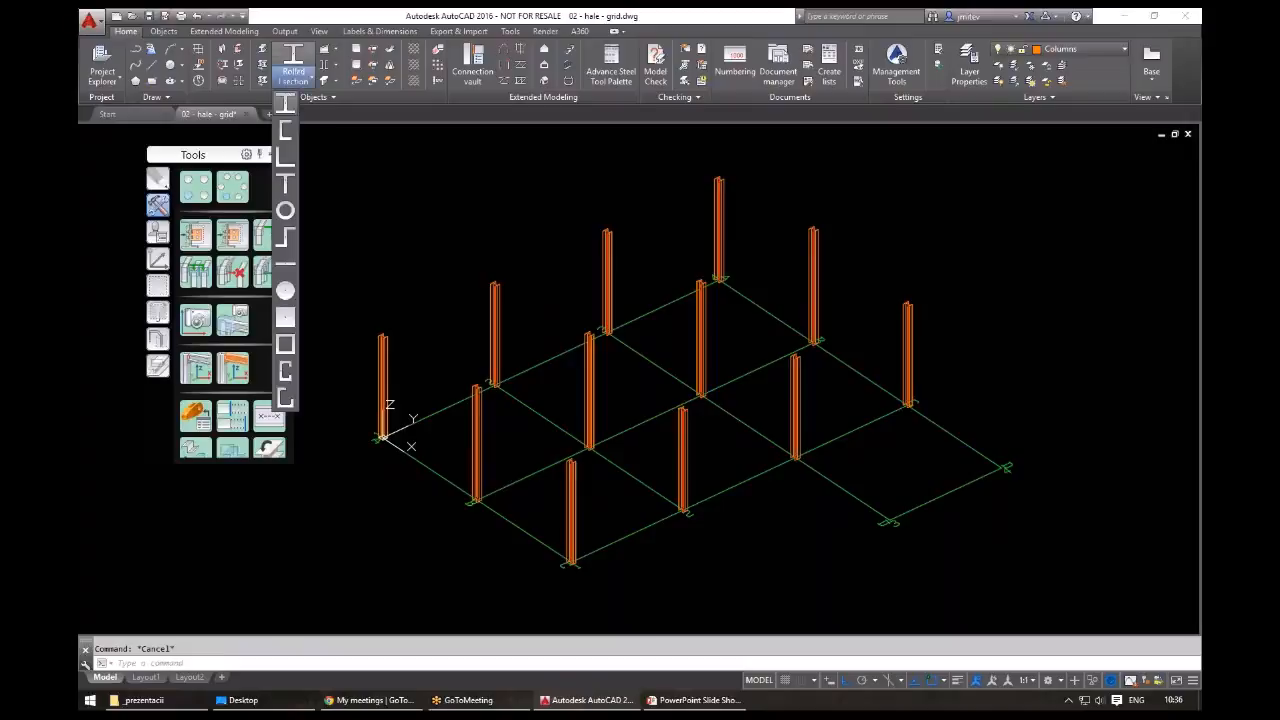
click(285, 103)
scroll(751, 206, up, 6)
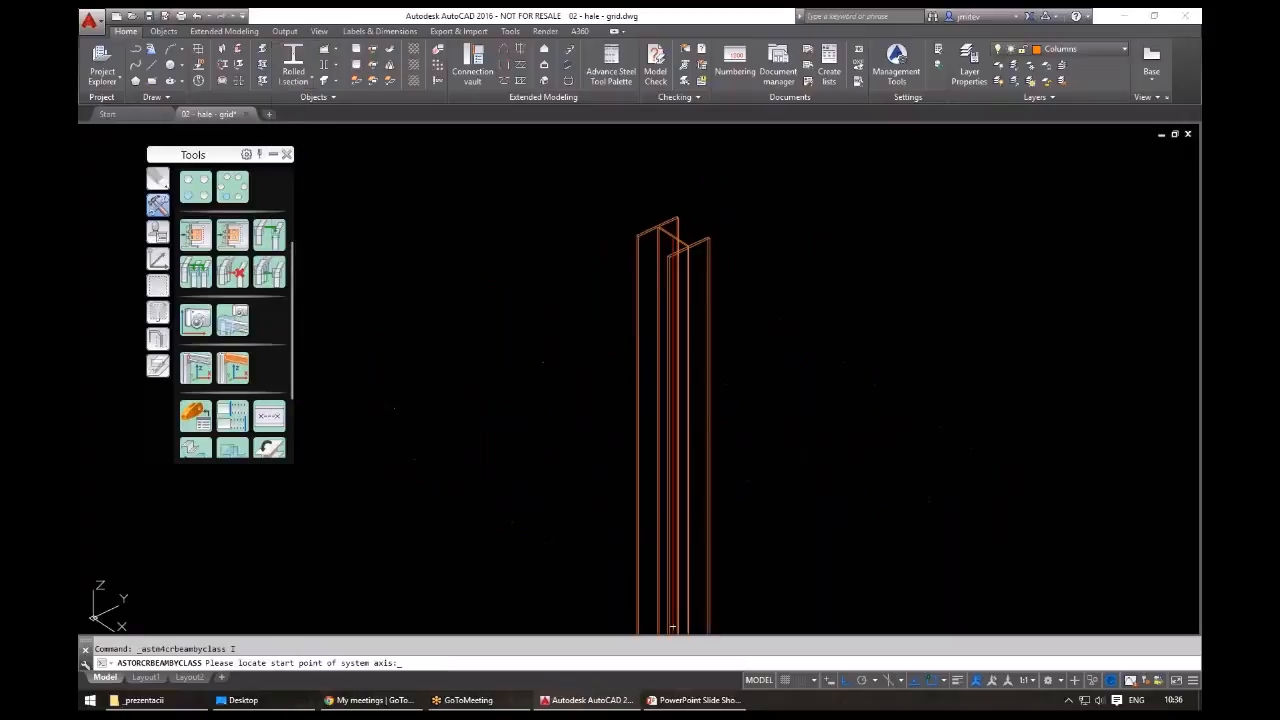
scroll(686, 221, down, 3)
click(688, 221)
scroll(692, 258, down, 3)
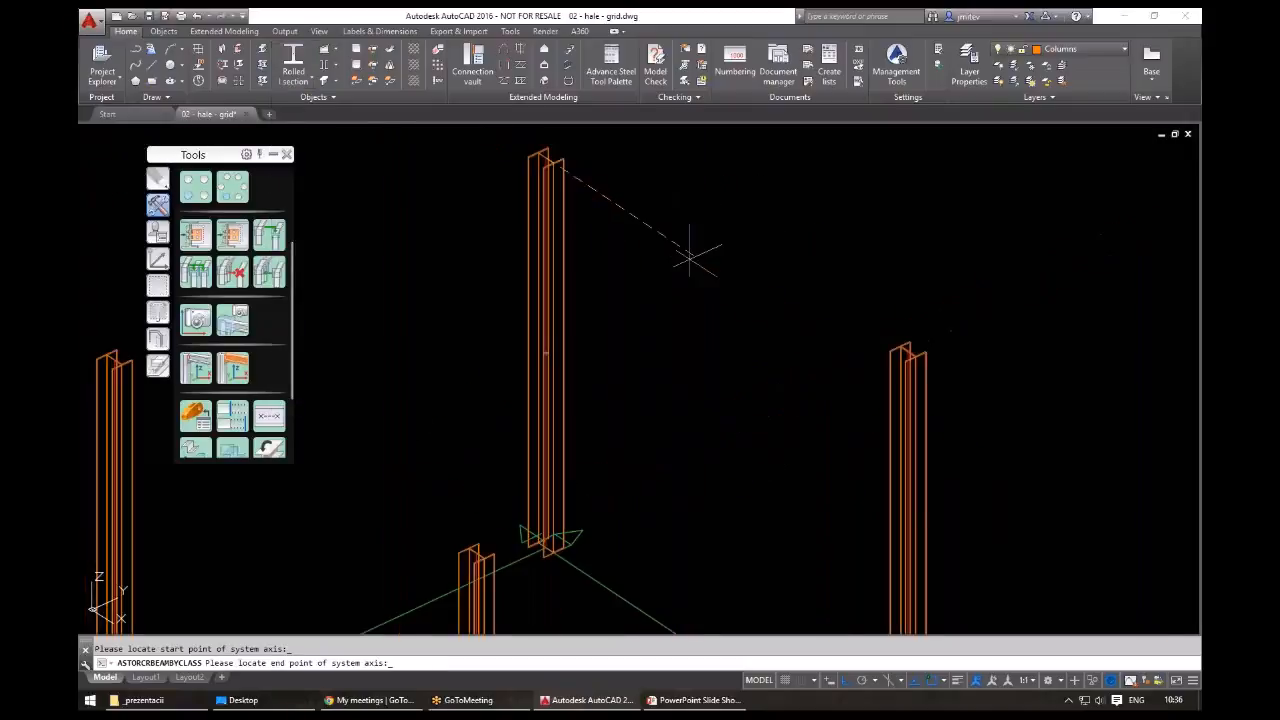
scroll(900, 343, up, 5)
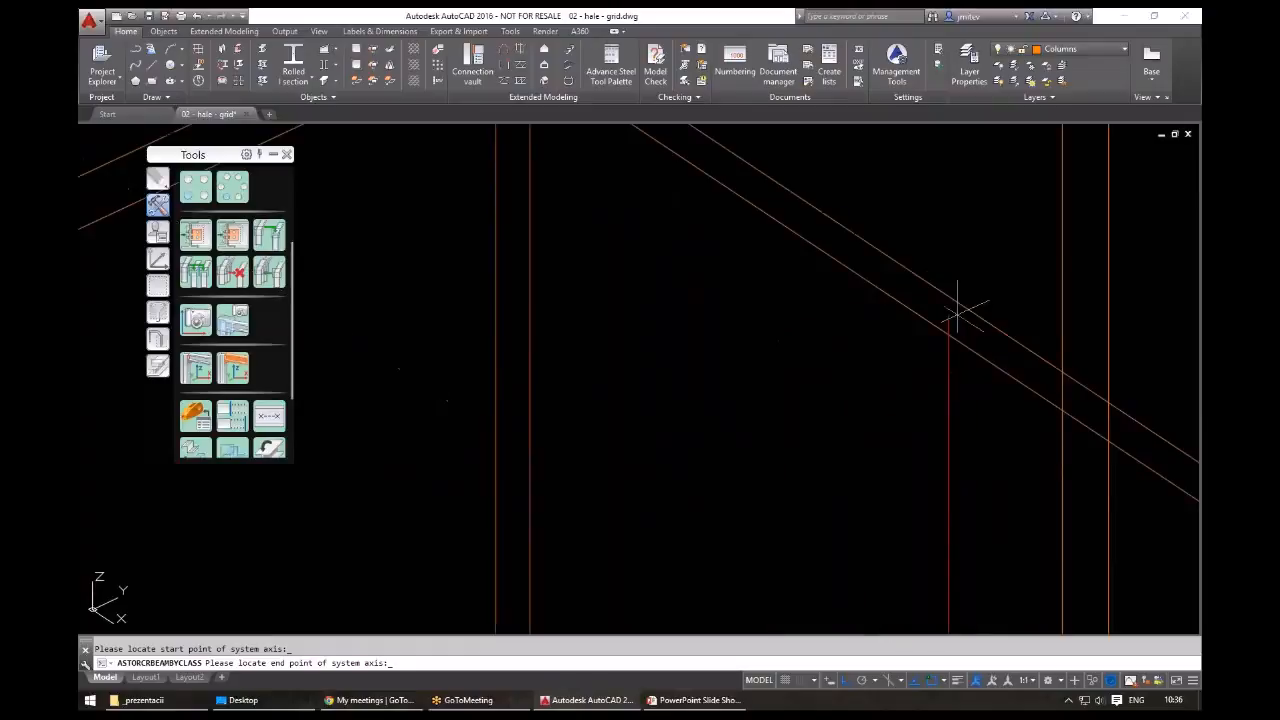
click(957, 313)
scroll(957, 313, down, 4)
scroll(735, 335, up, 2)
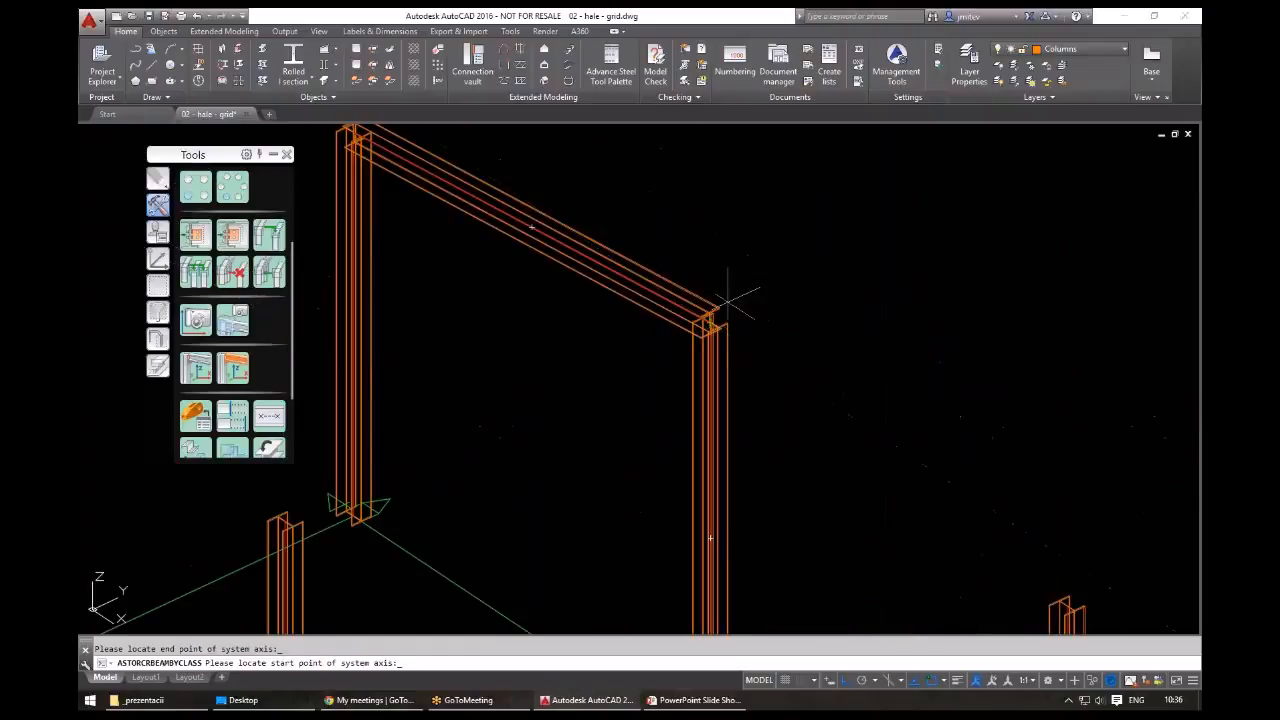
scroll(730, 305, down, 5)
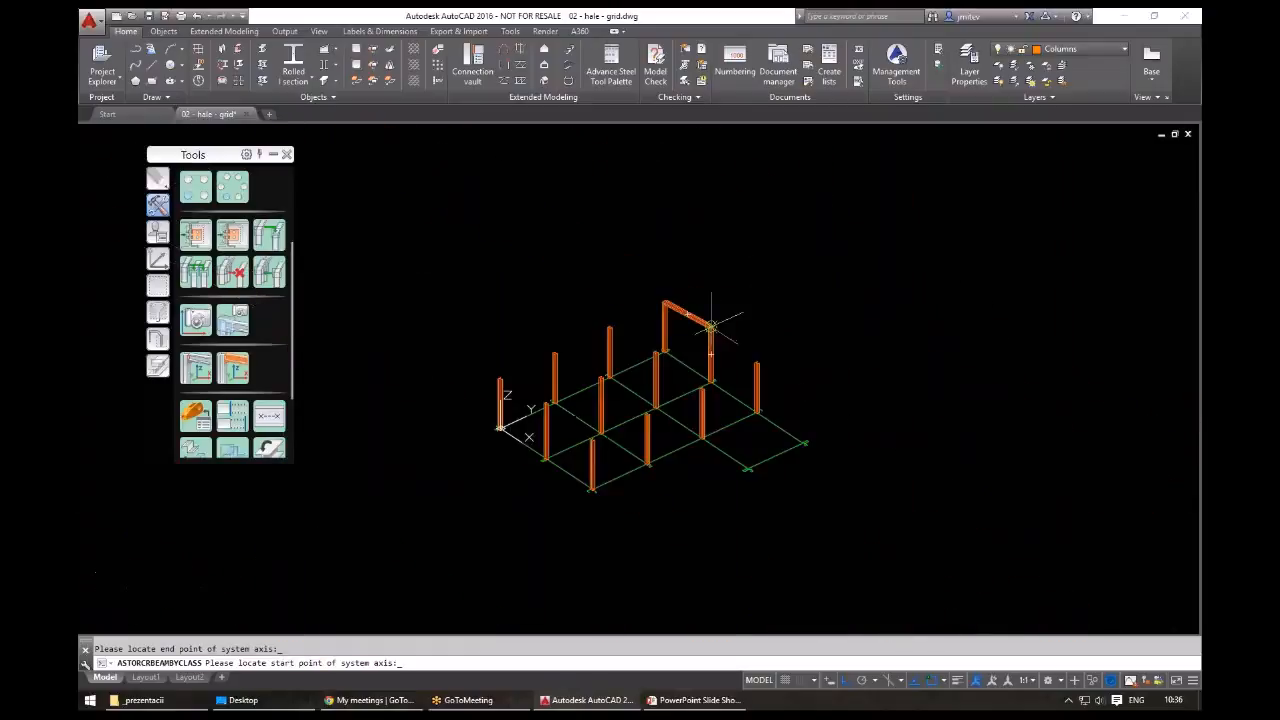
scroll(724, 324, up, 8)
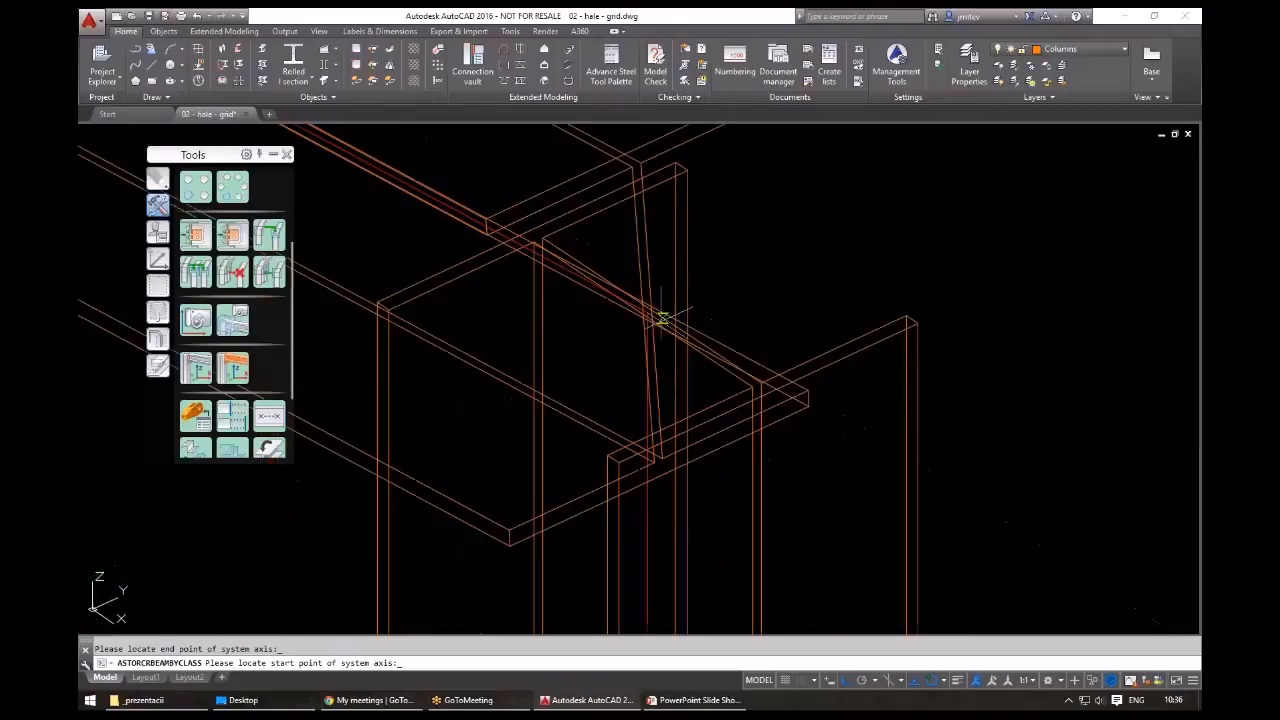
- Place a second rolled I-section beam from the top of the B/4 column to the top of the C/4 column
middle_drag(687, 348, 722, 378)
click(722, 378)
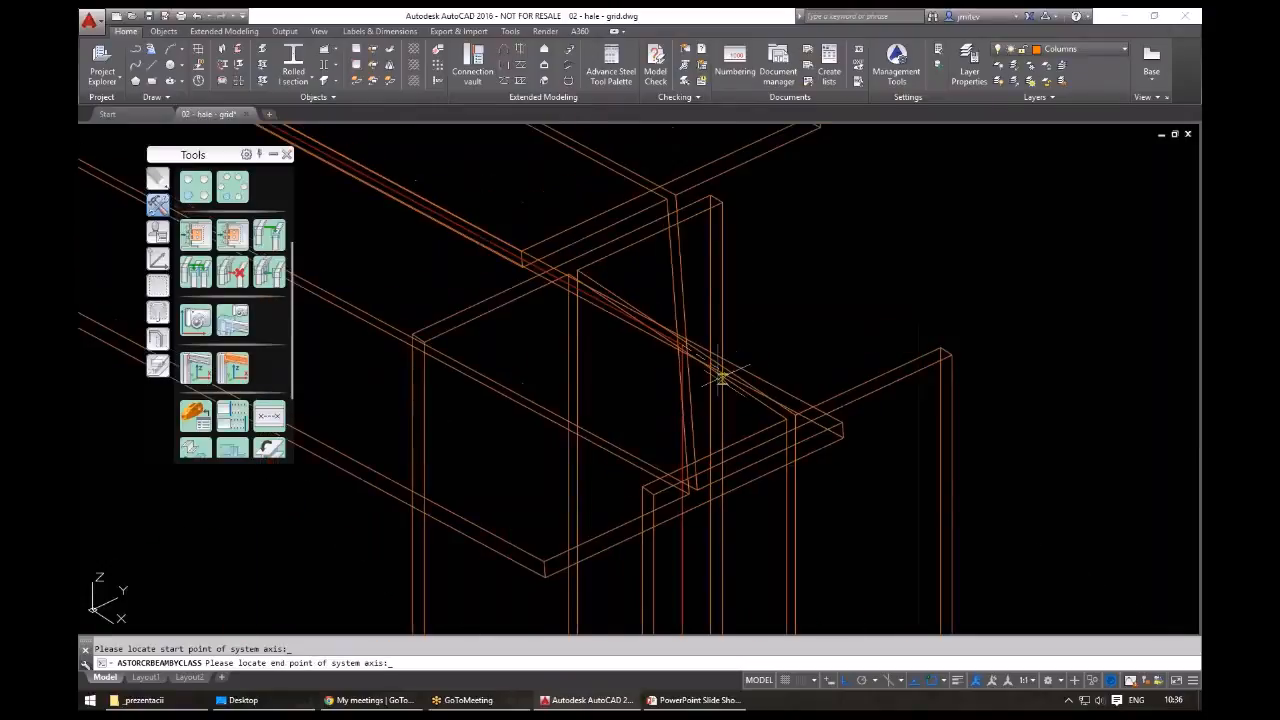
scroll(722, 378, down, 8)
scroll(770, 400, up, 6)
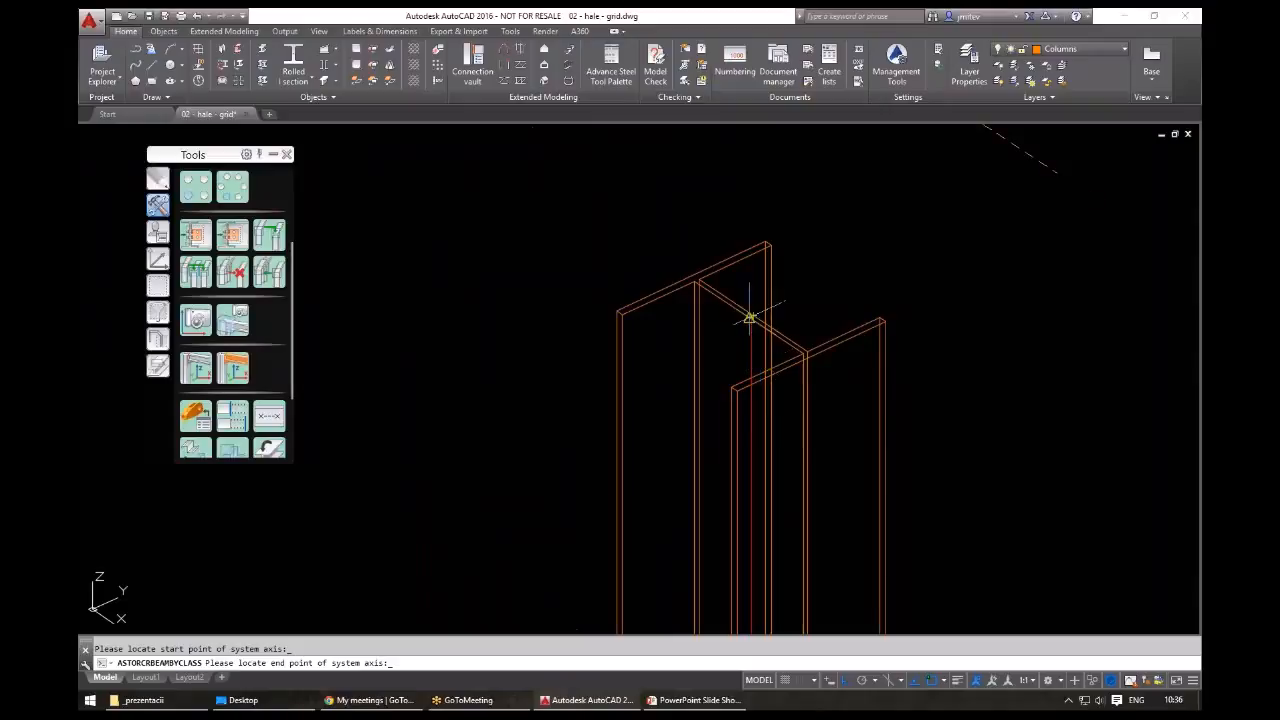
click(749, 318)
scroll(757, 329, down, 3)
scroll(765, 375, down, 4)
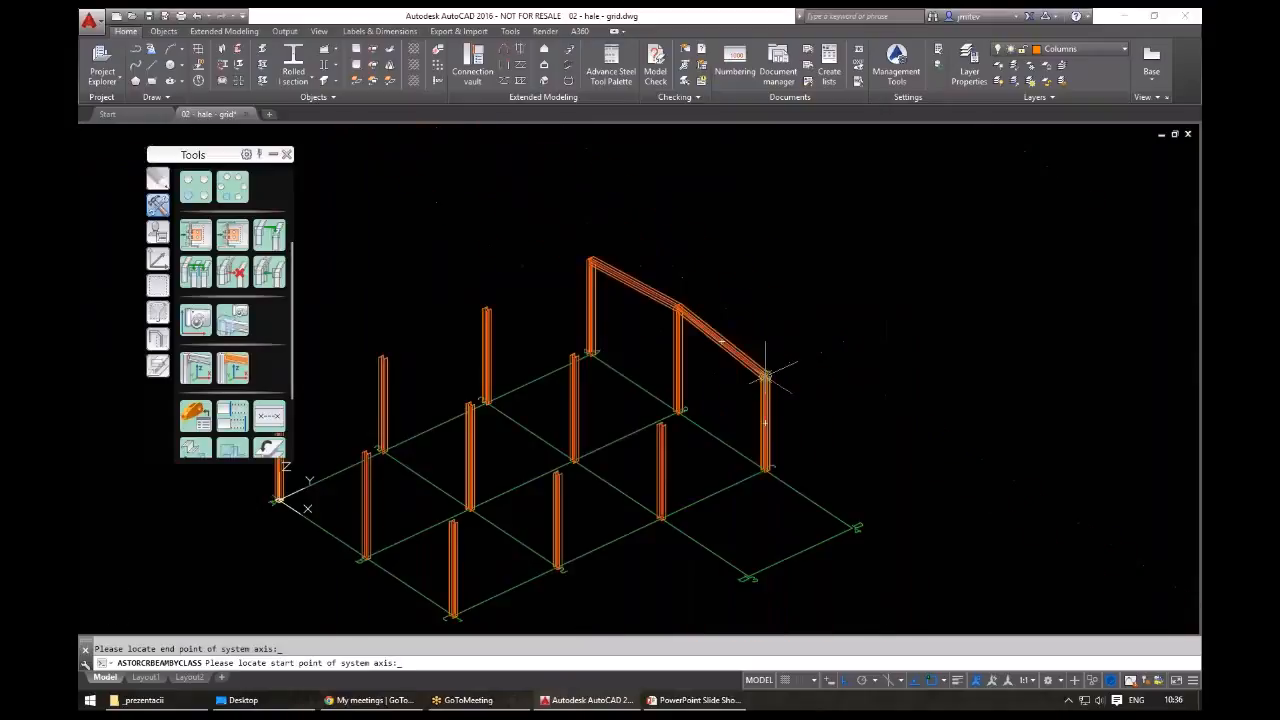
- Change the section of the two roof beams on grid line 4 to IPE DIN 1025-5, size IPE360
drag(806, 177, 711, 170)
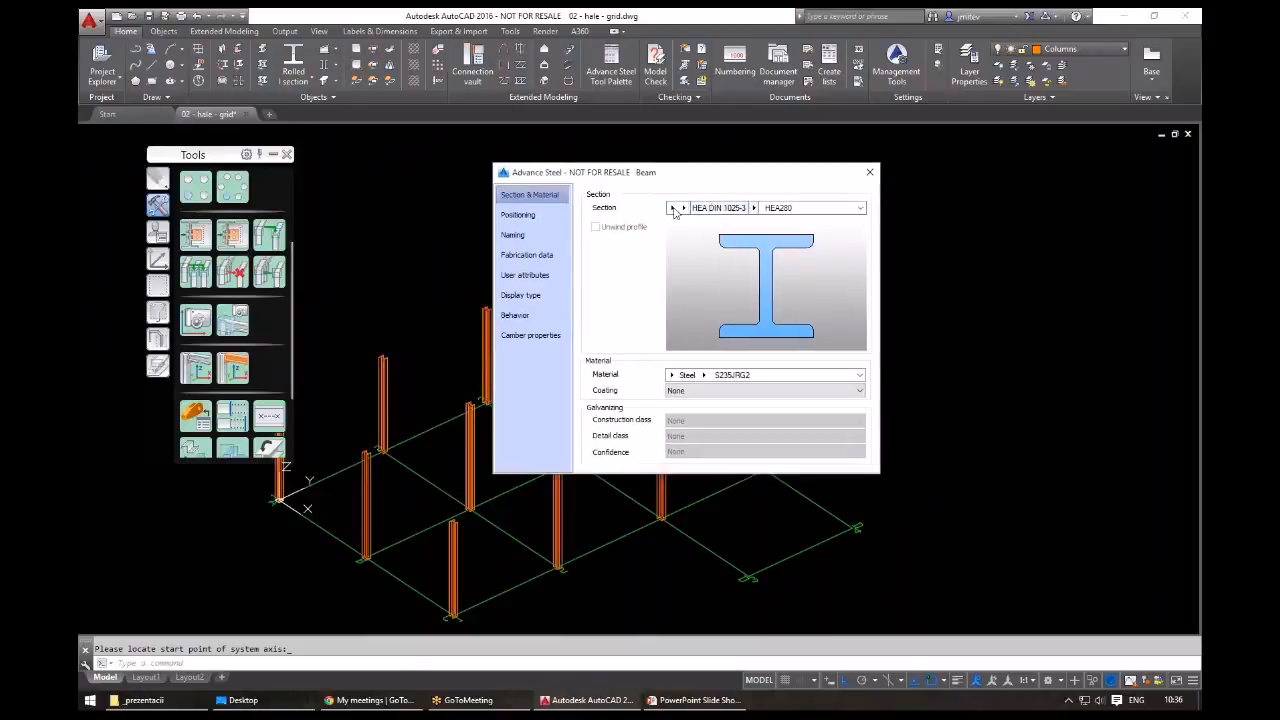
click(672, 208)
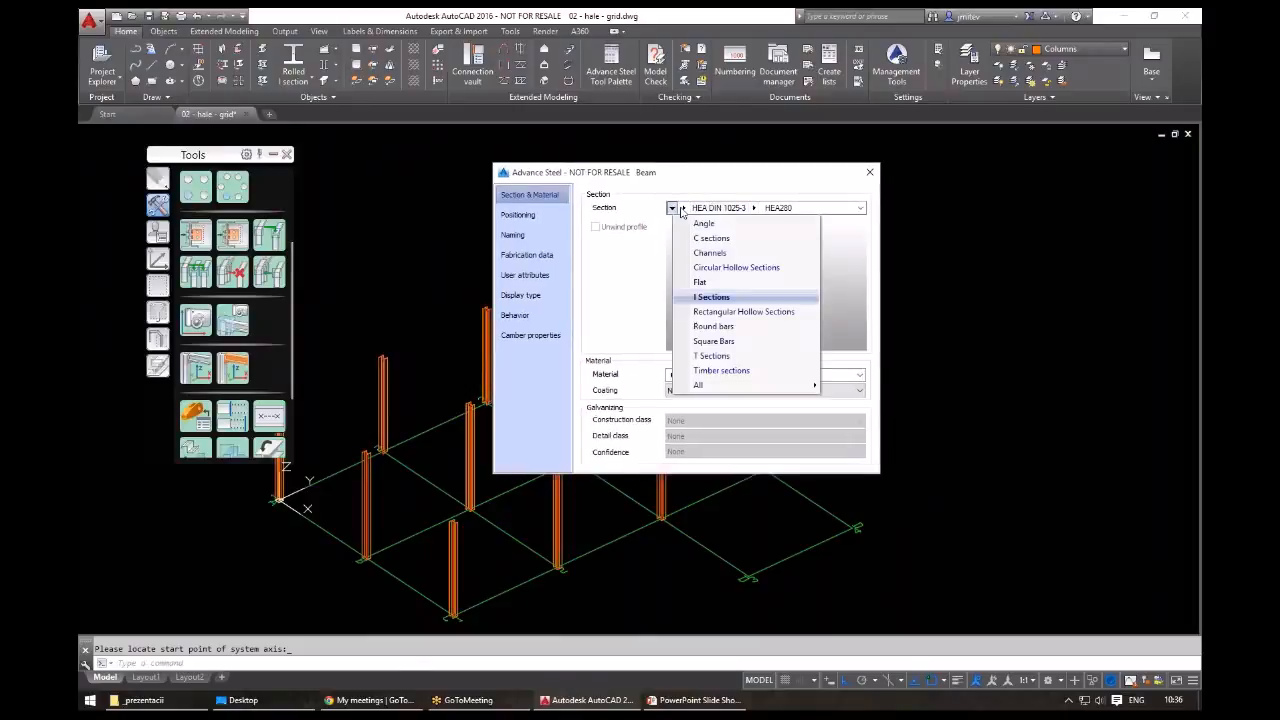
mouse_move(697, 216)
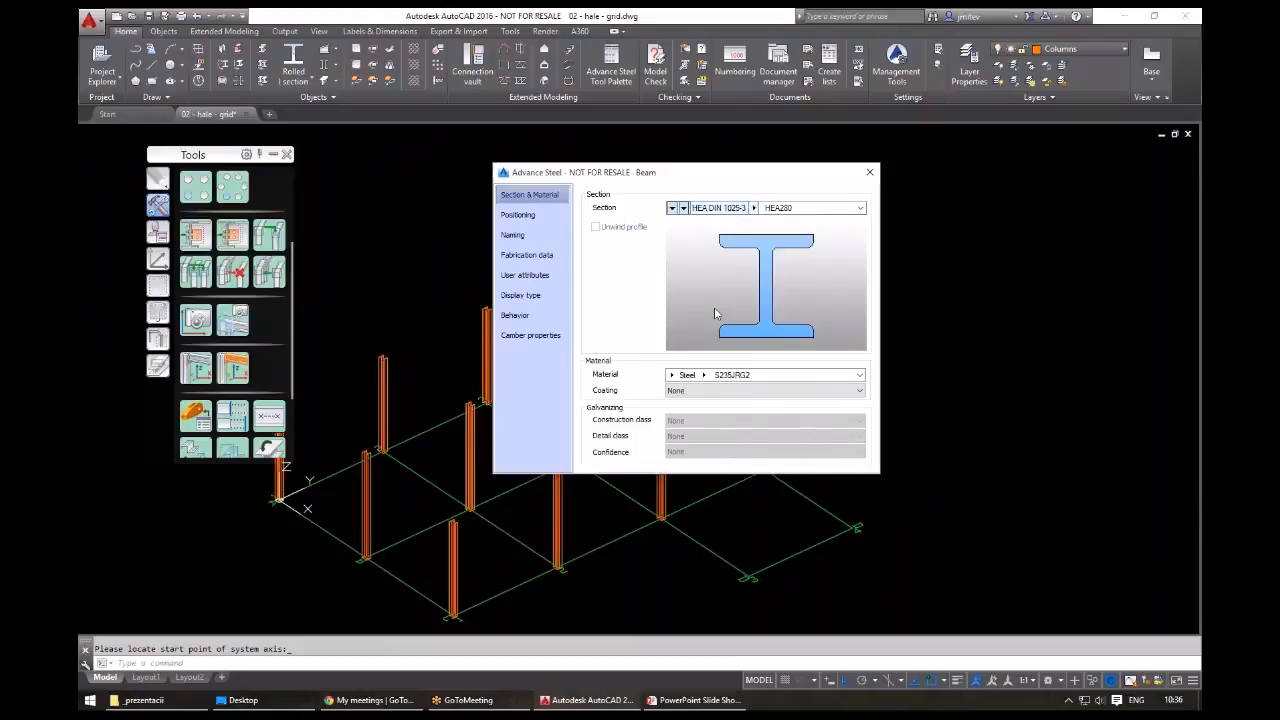
click(745, 326)
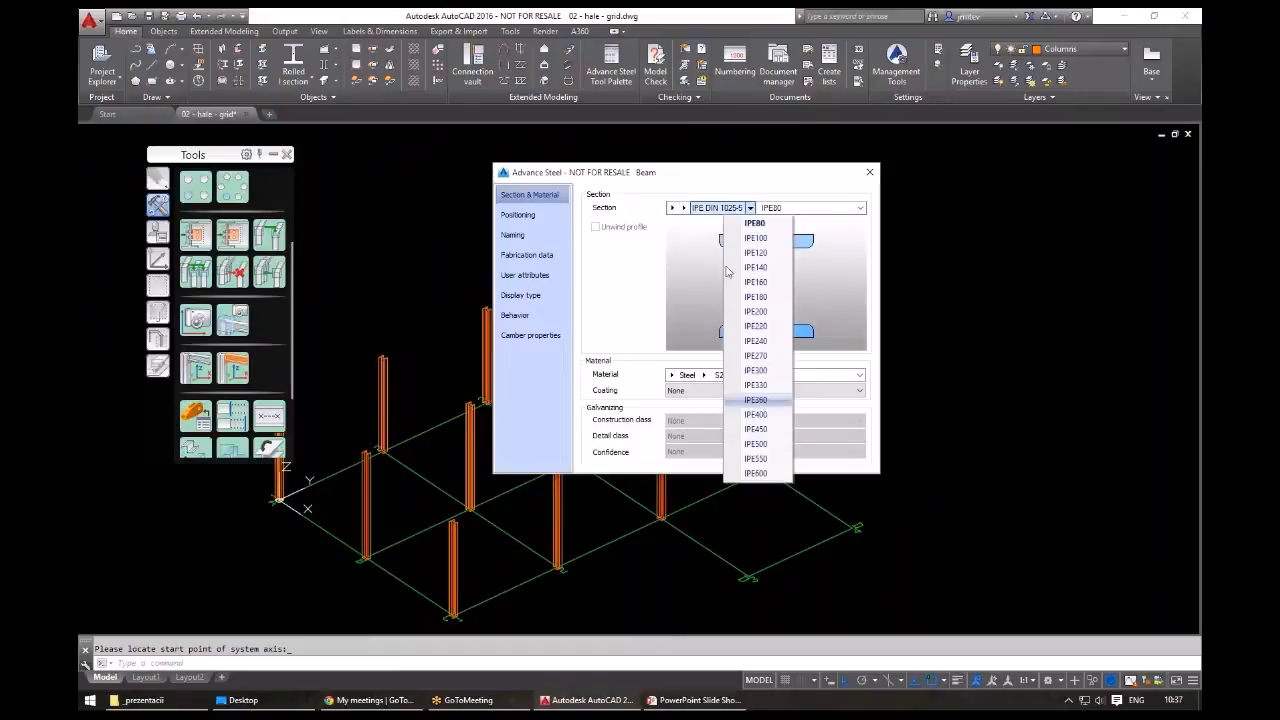
click(758, 400)
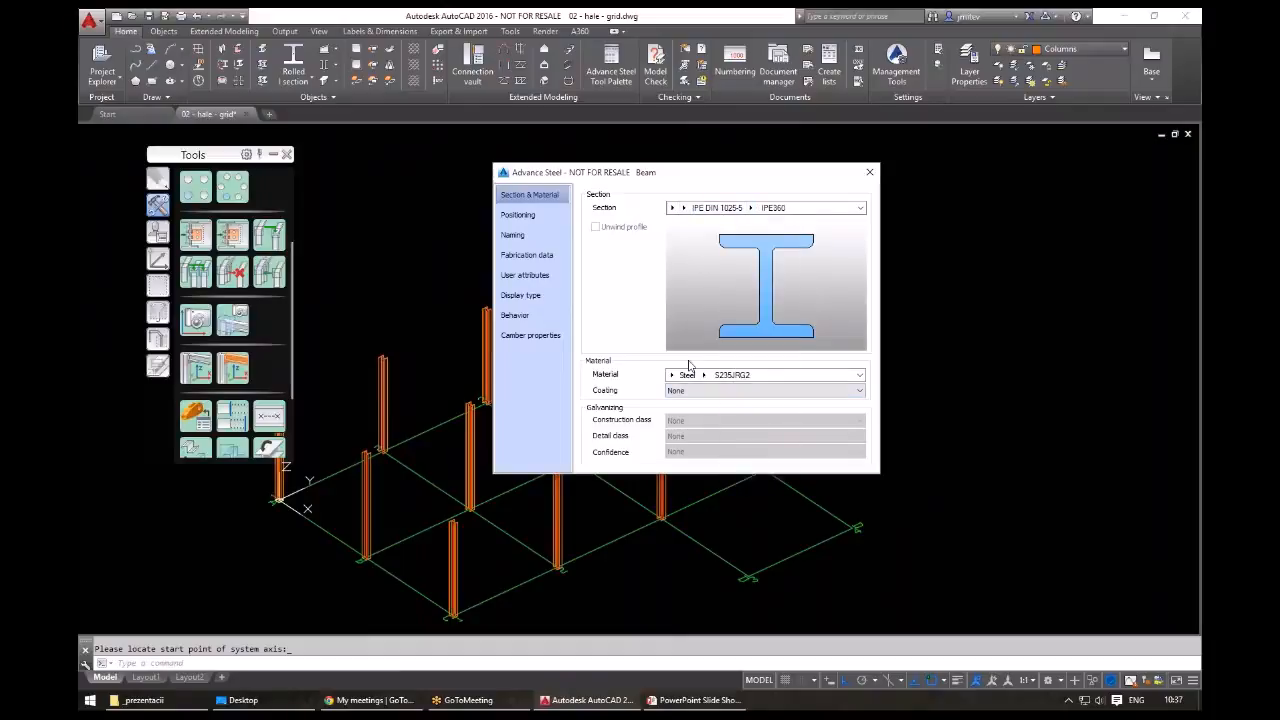
- Assign the model role Beam to the two roof beams and close their properties
click(519, 237)
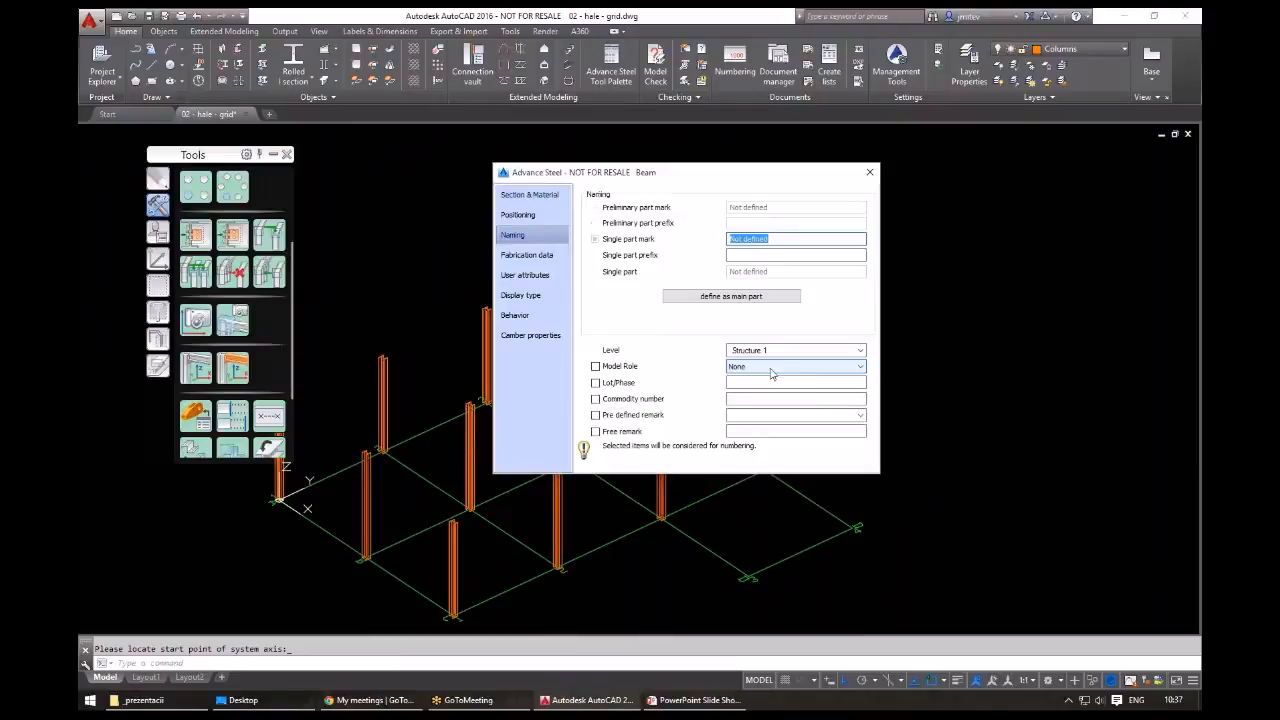
click(772, 367)
key(b)
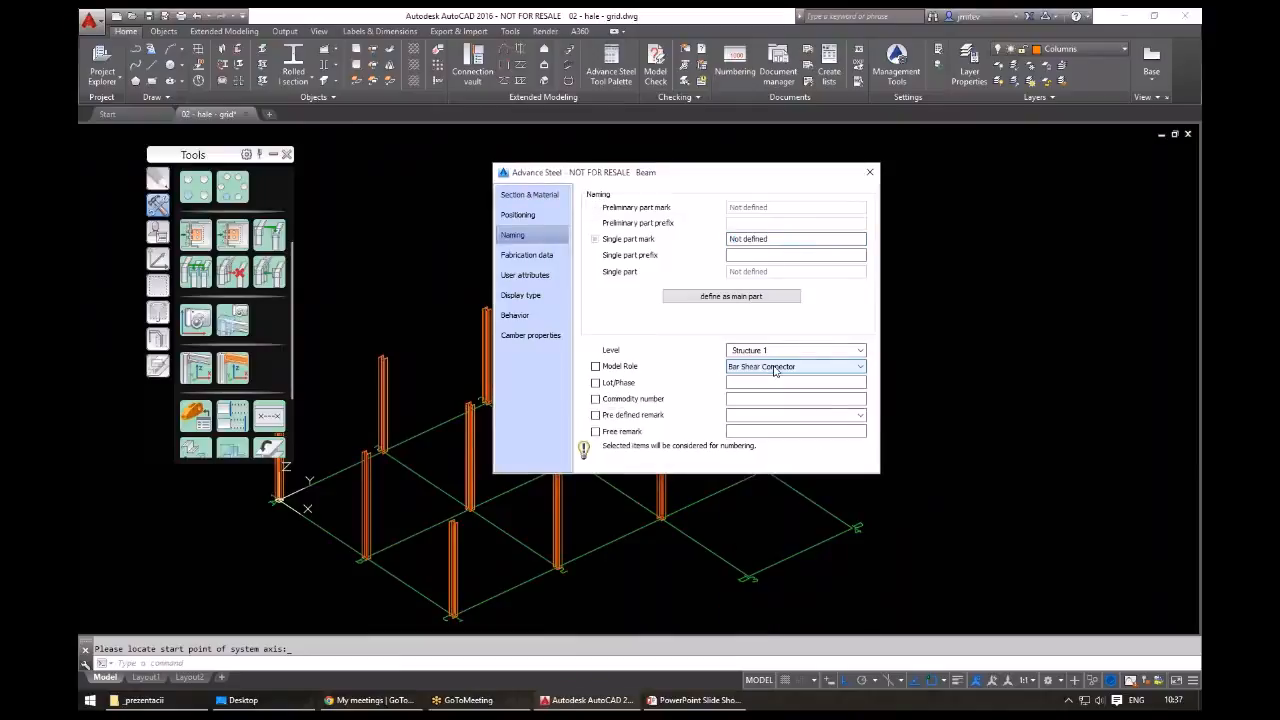
click(774, 370)
key(b)
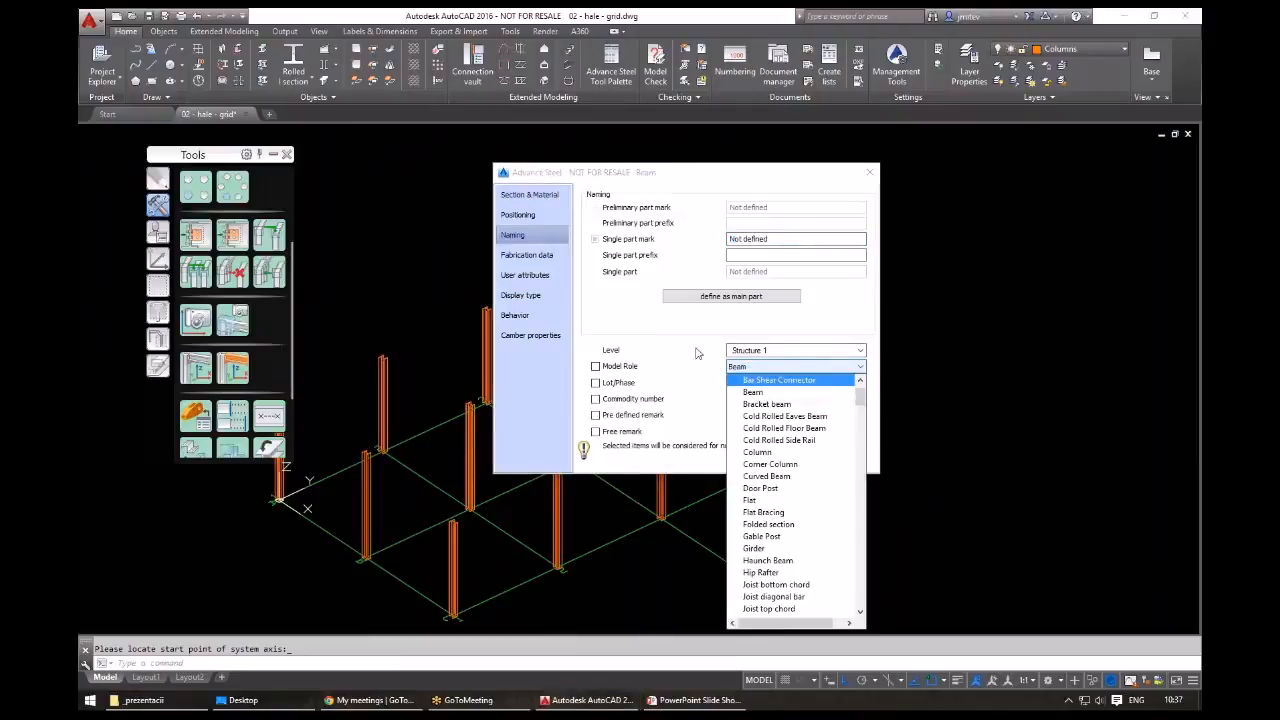
click(697, 353)
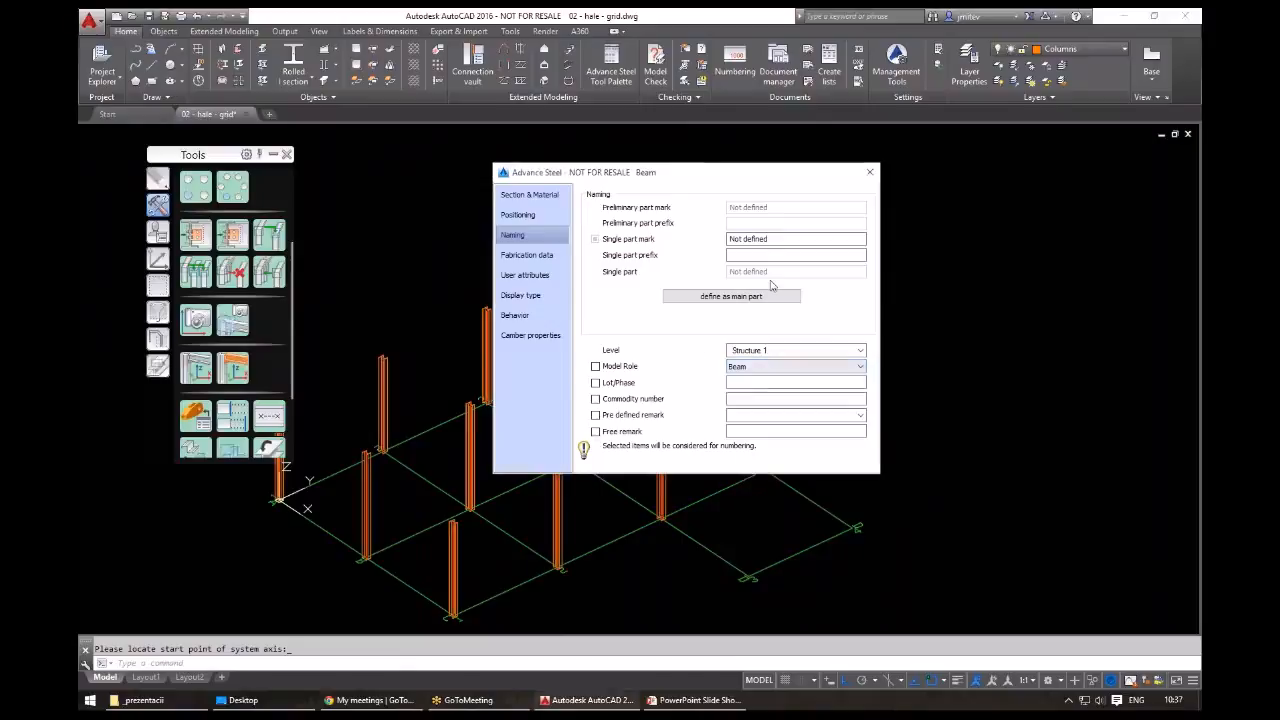
click(871, 175)
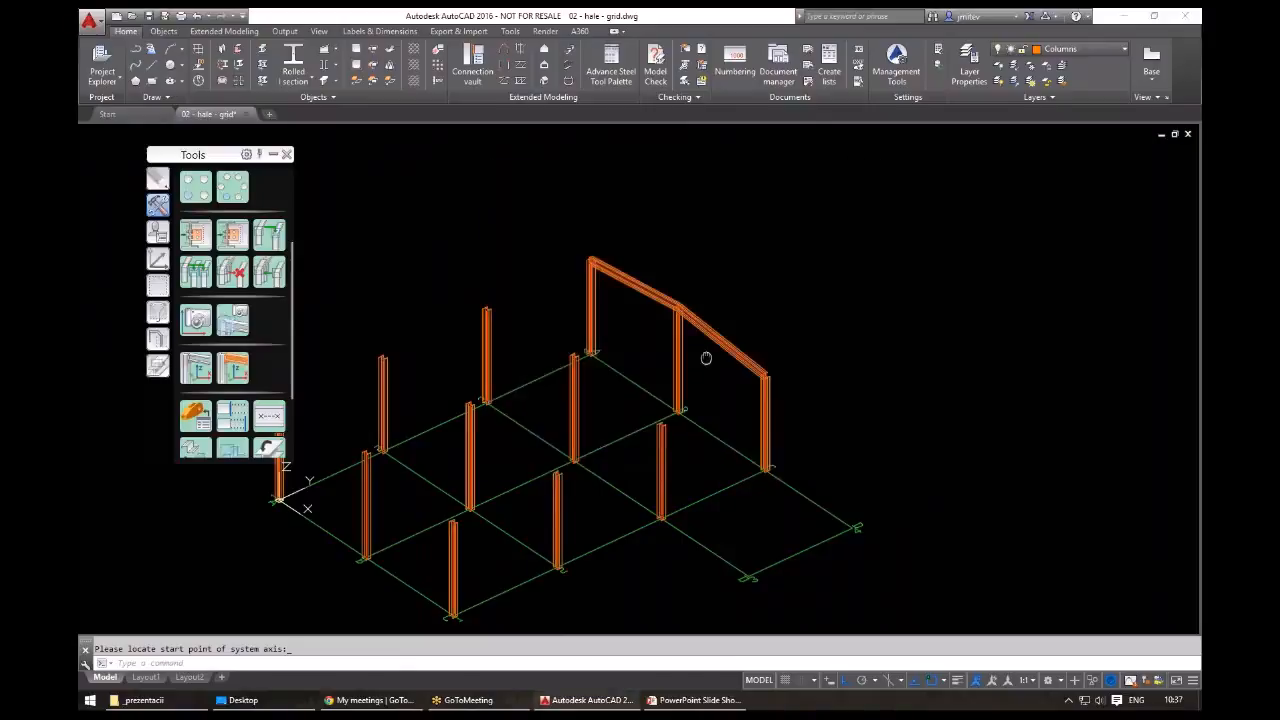
- Move the two roof beams on grid line 4 to the Beams layer and clear the selection
scroll(742, 258, up, 2)
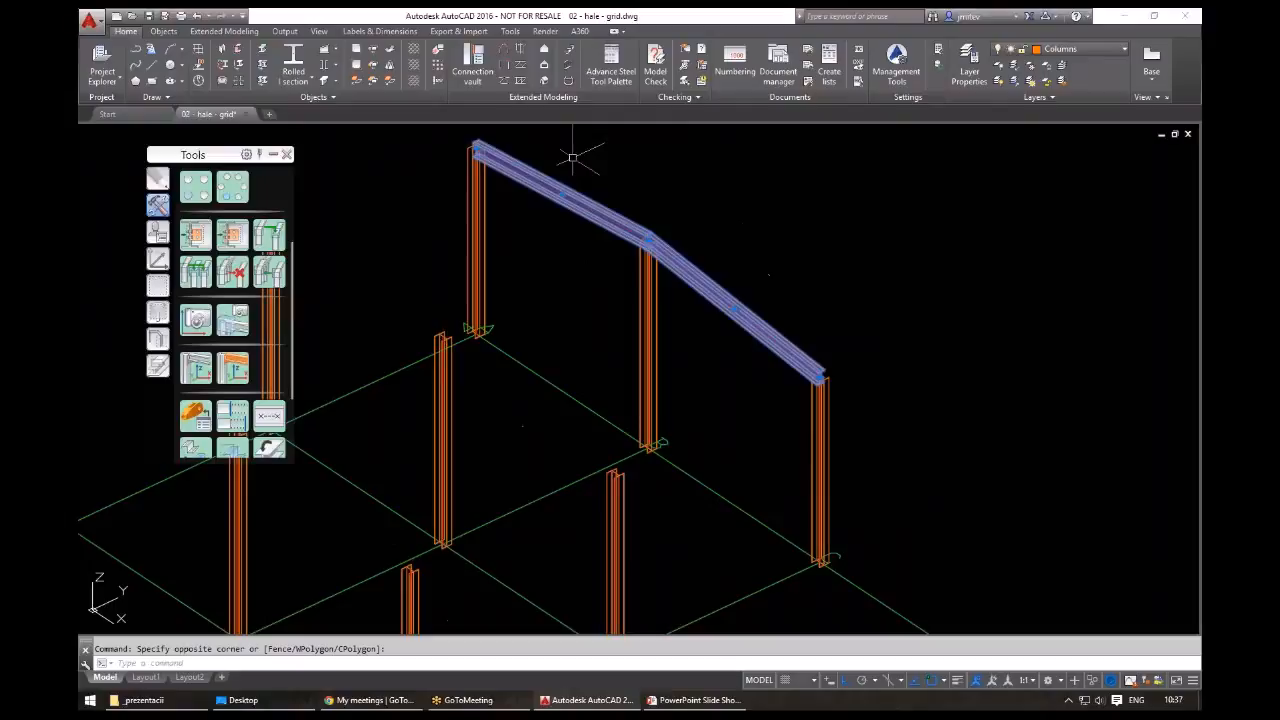
click(1080, 48)
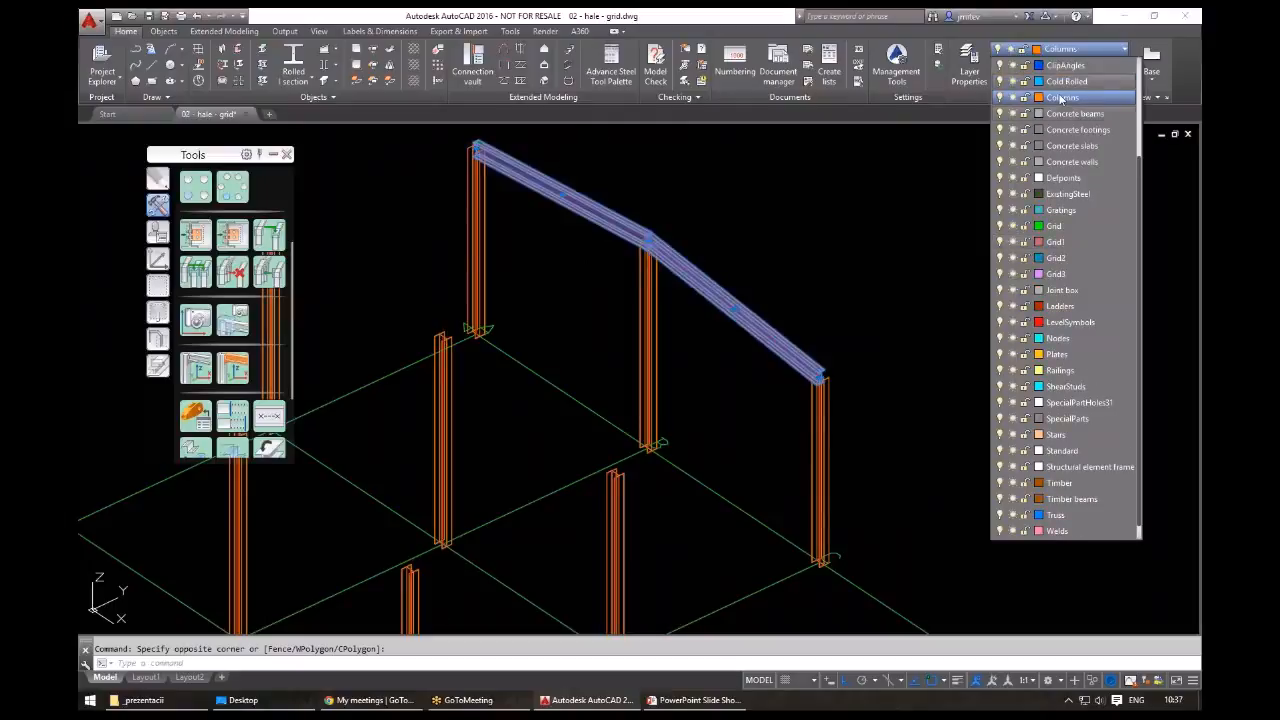
click(1060, 97)
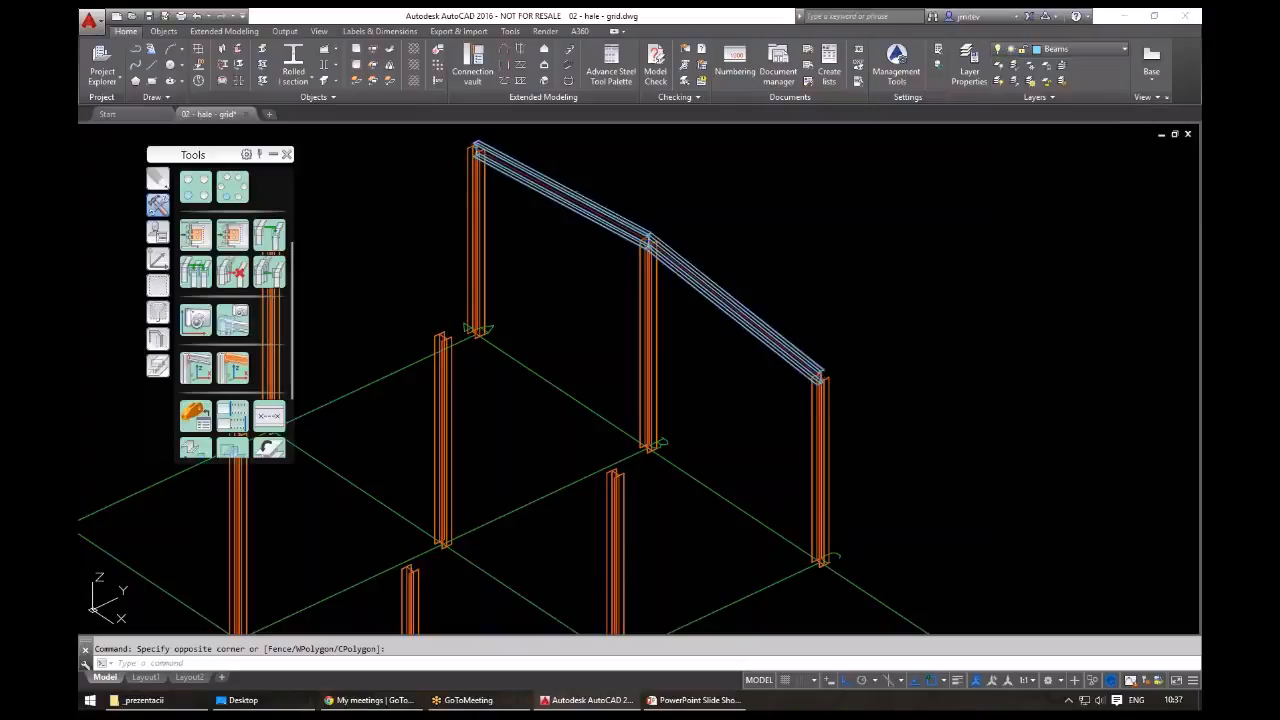
- Copy the two roof beams from grid line 4 onto the columns of grid lines 3, 2 and 1
middle_drag(709, 248, 800, 283)
text(c)
key(Return)
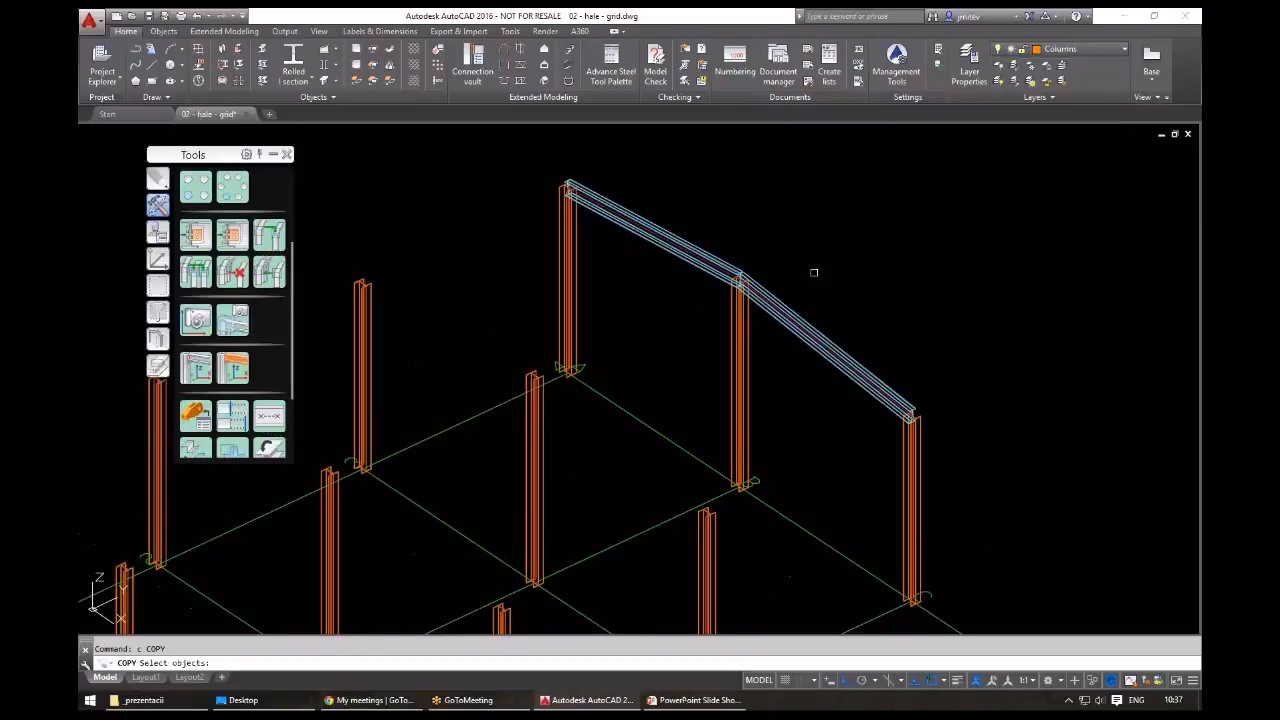
click(814, 272)
click(724, 237)
click(724, 237)
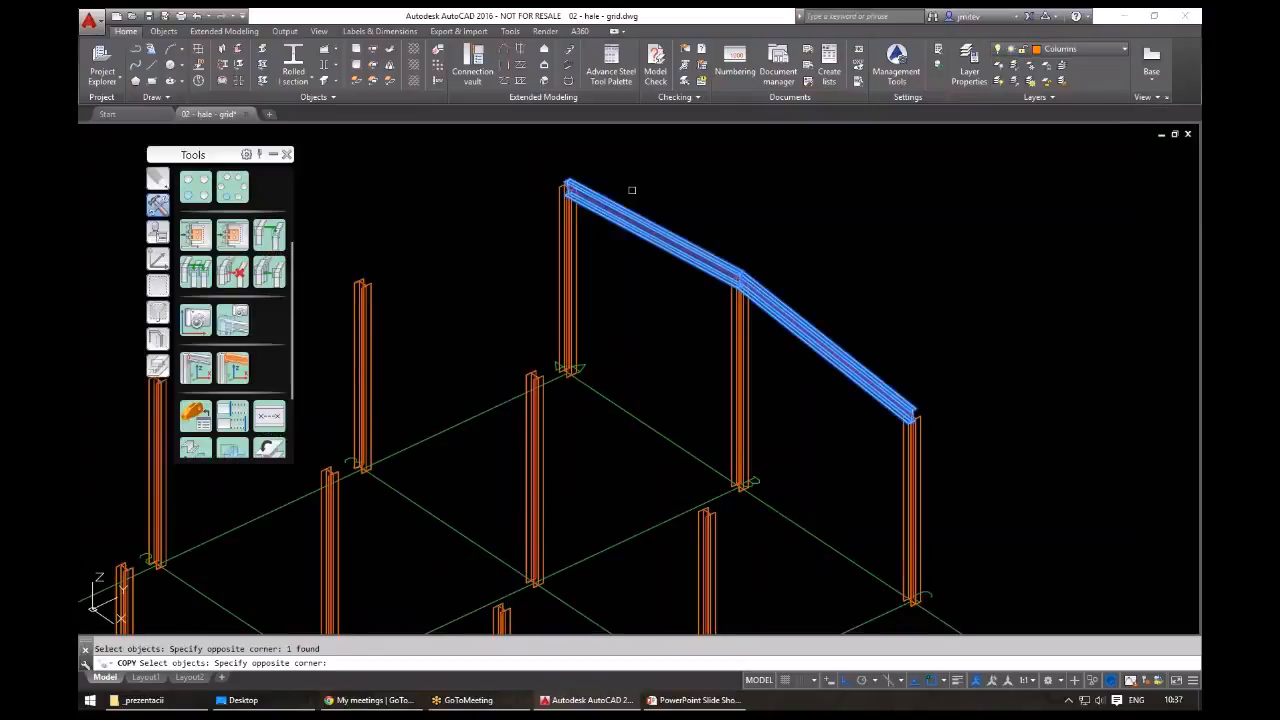
click(632, 190)
middle_drag(650, 410, 789, 436)
key(Return)
scroll(803, 409, down, 6)
click(801, 419)
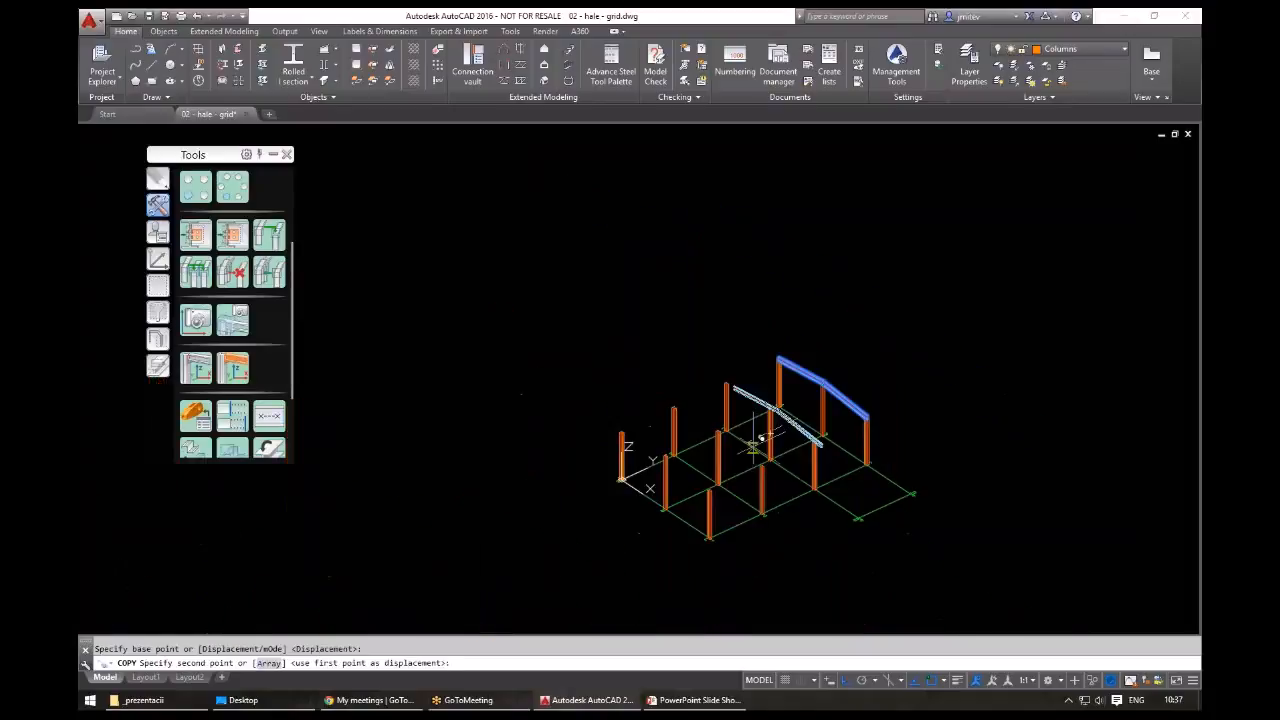
click(750, 444)
click(697, 469)
click(645, 494)
key(Escape)
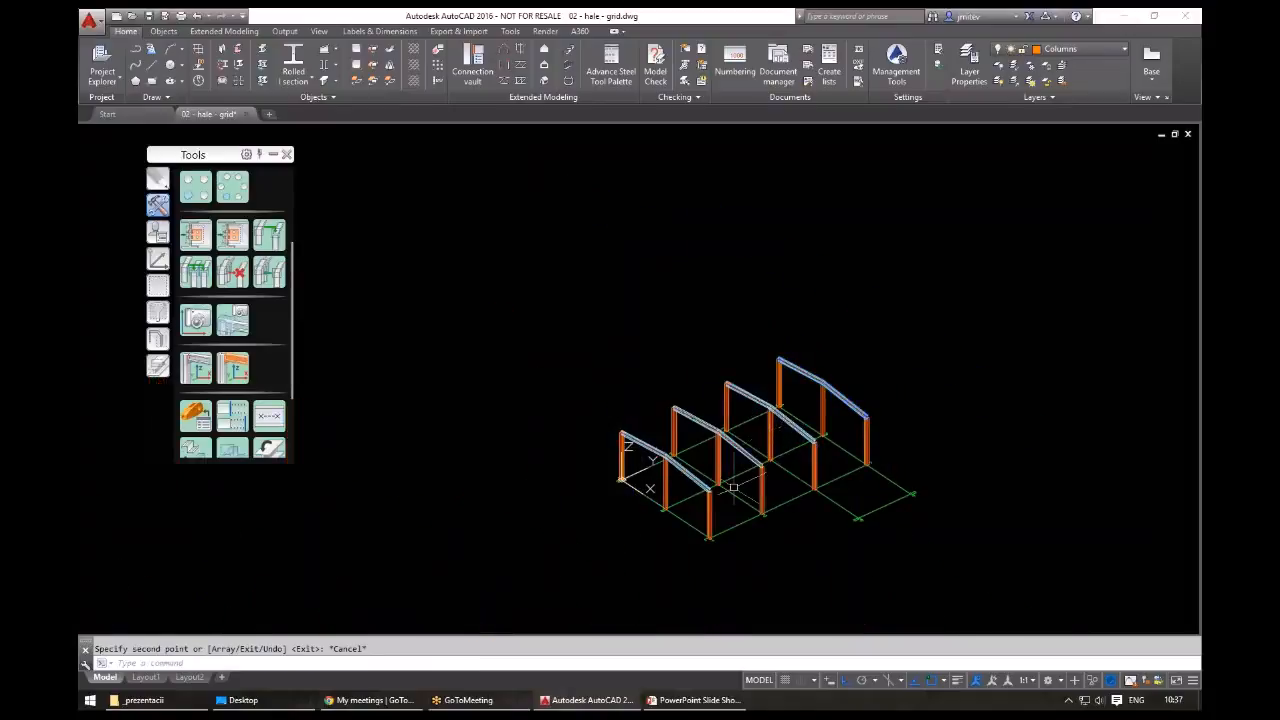
- Copy the columns at C/3 and C/4 to grid points D/3 and D/4
scroll(761, 440, up, 6)
scroll(761, 440, down, 6)
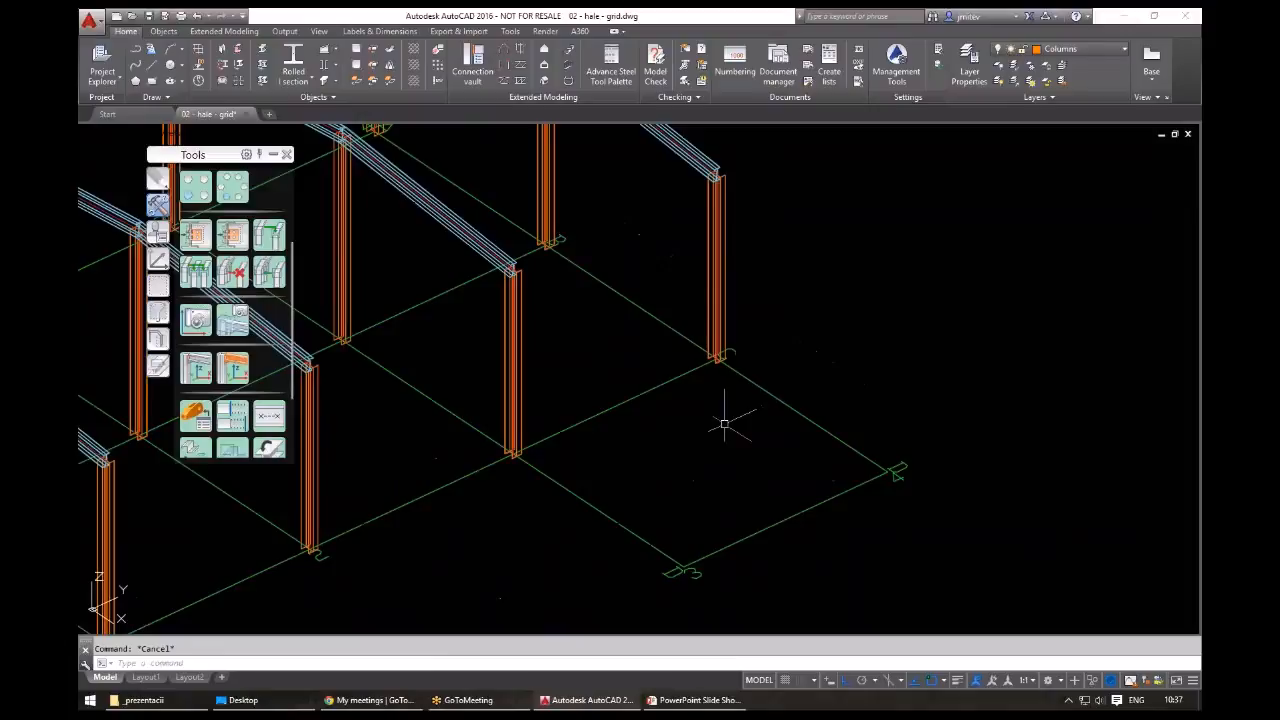
shift+middle_drag(761, 440, 775, 425)
key(space)
click(628, 380)
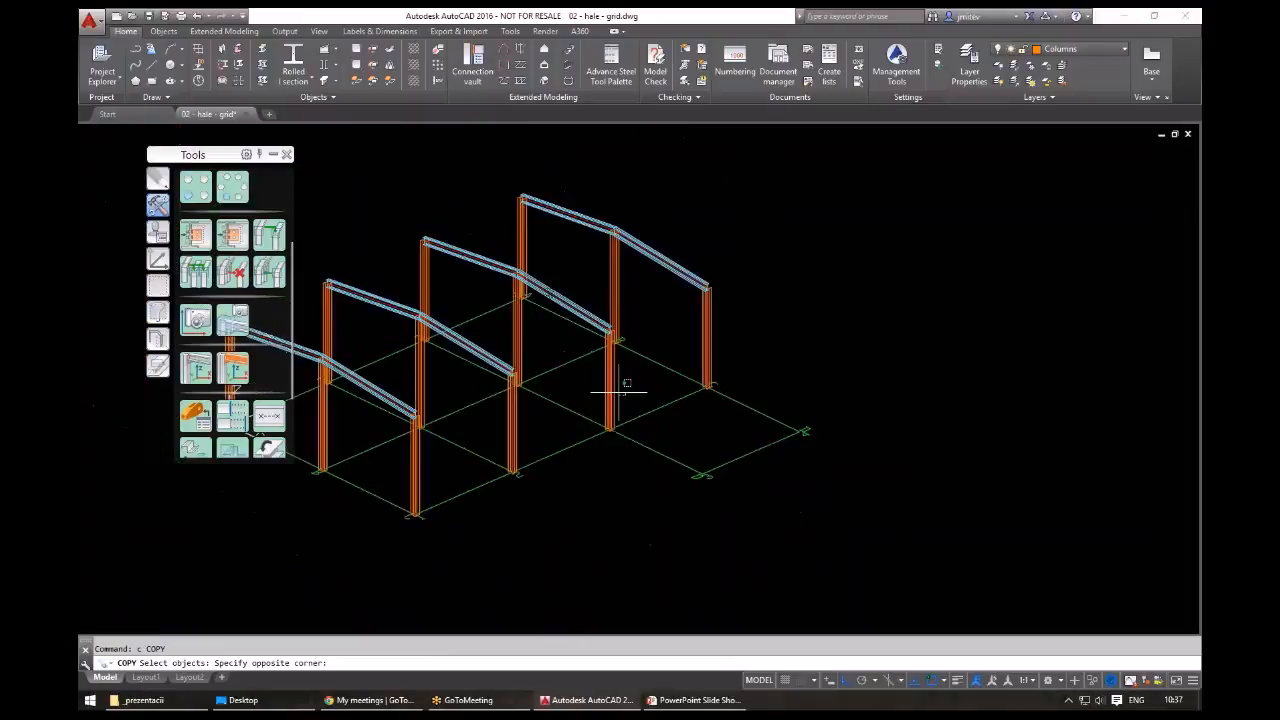
click(600, 400)
click(728, 360)
click(678, 330)
key(Return)
click(700, 393)
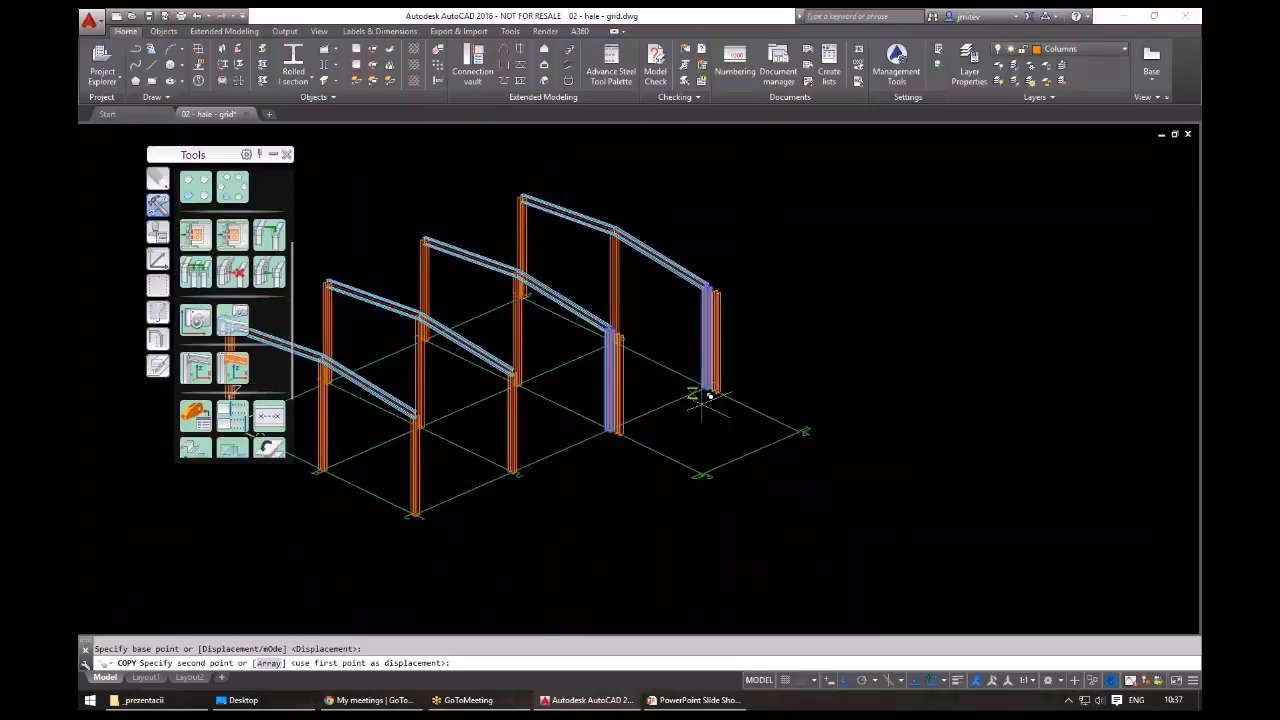
click(775, 440)
key(Escape)
key(Escape)
- Examine the available object types: rolled, welded and compound sections, concrete and timber elements, and structural elements such as purlins
middle_drag(654, 471, 891, 453)
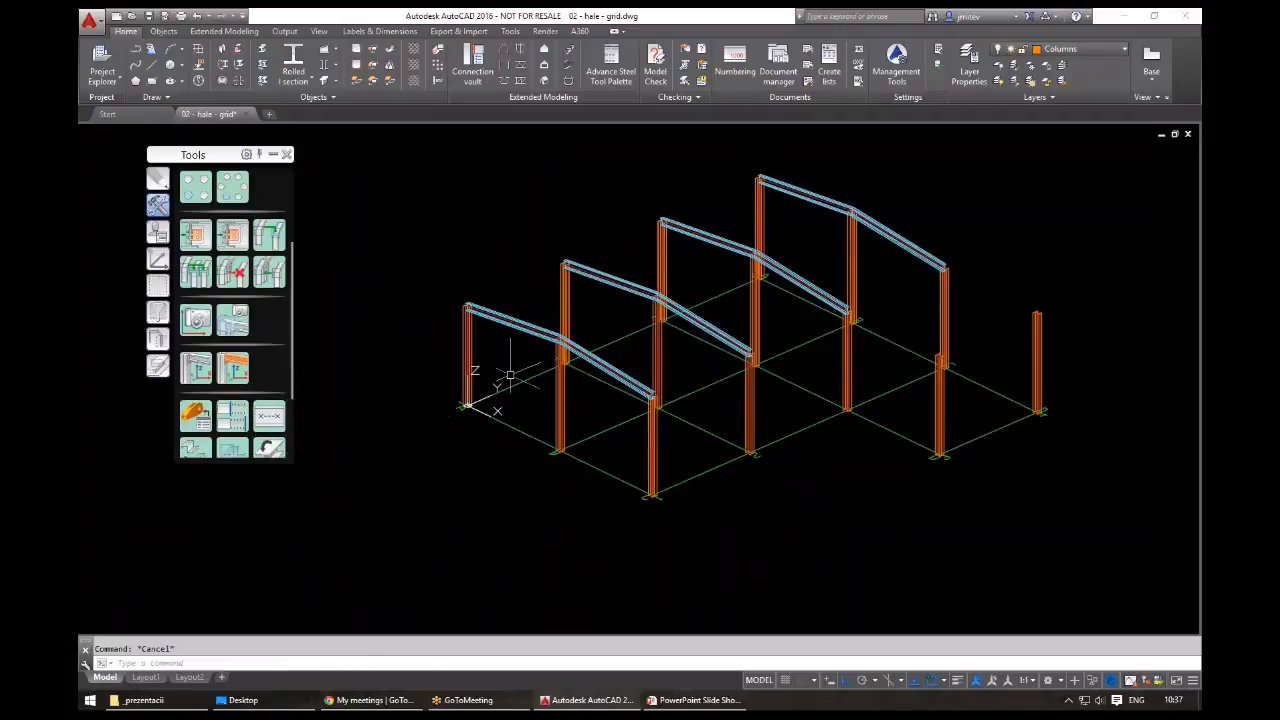
middle_drag(510, 375, 461, 434)
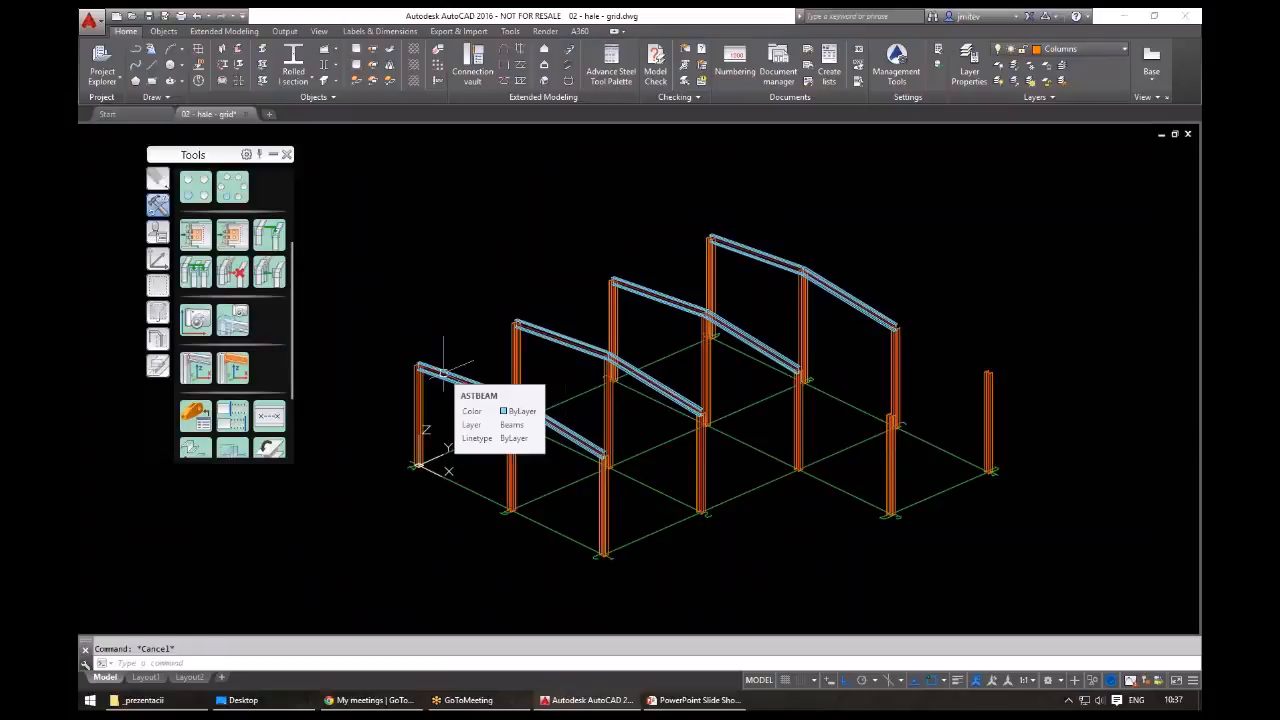
click(293, 78)
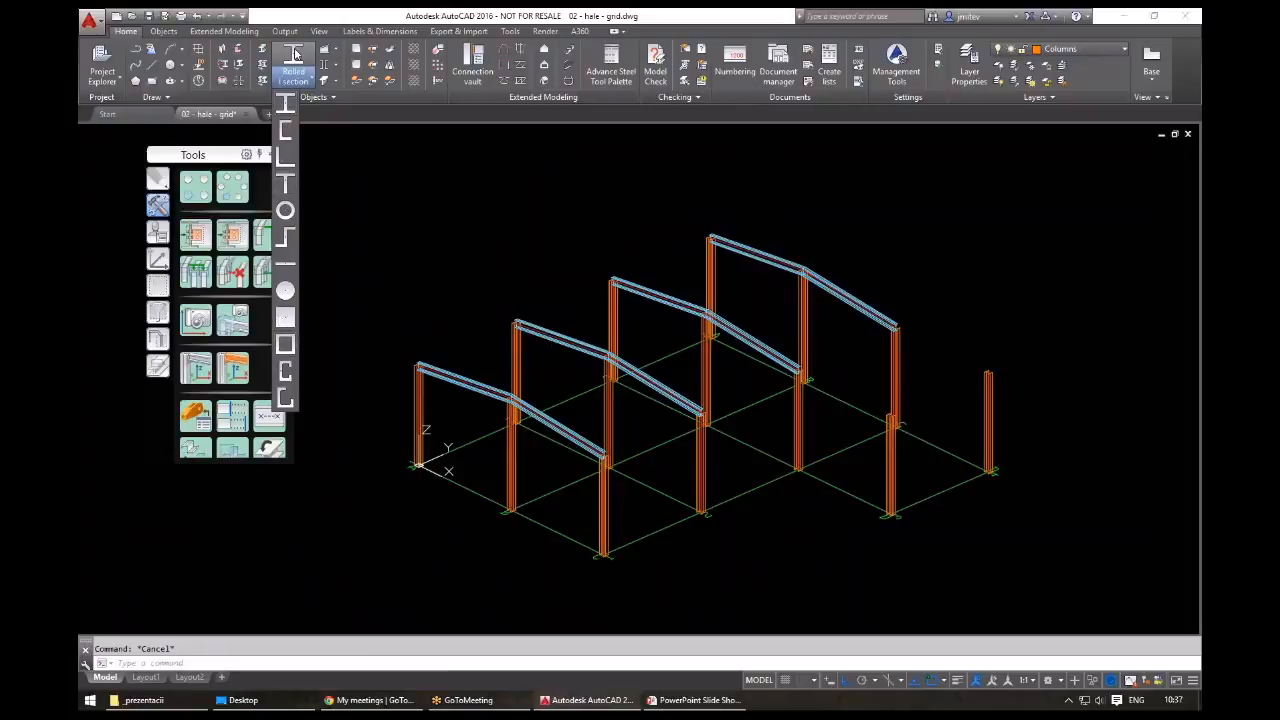
click(438, 213)
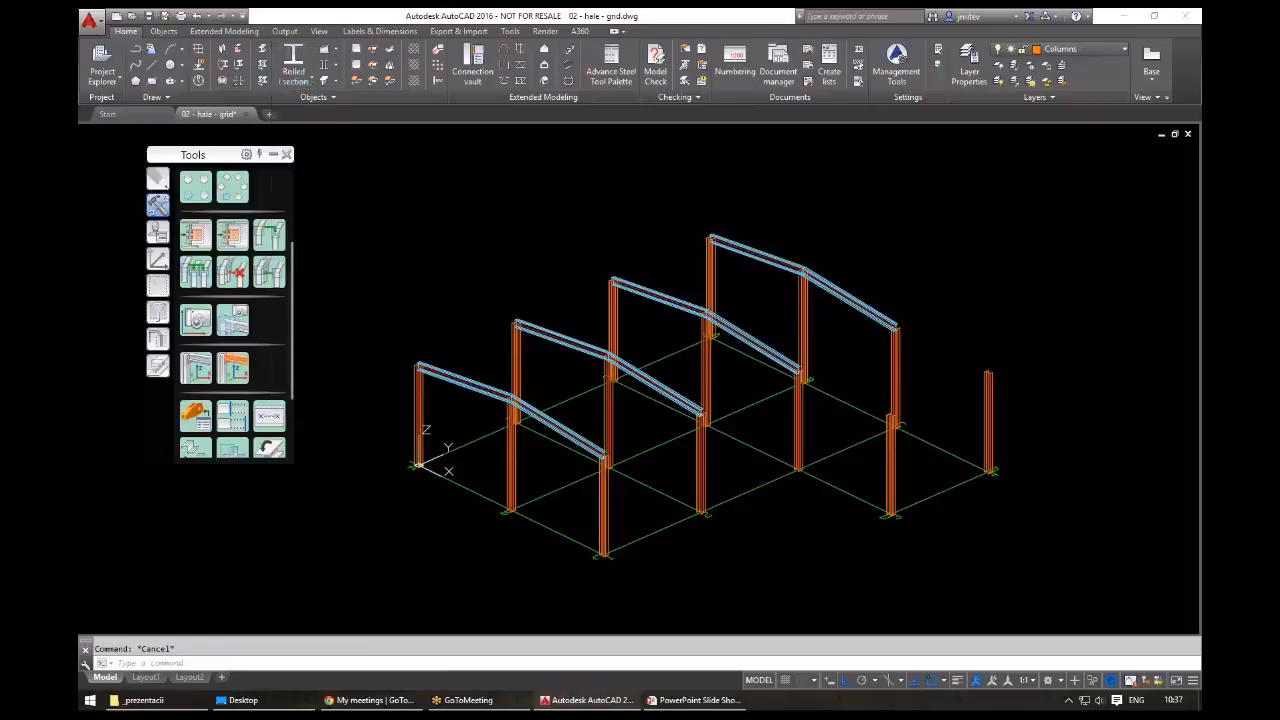
click(344, 173)
click(344, 173)
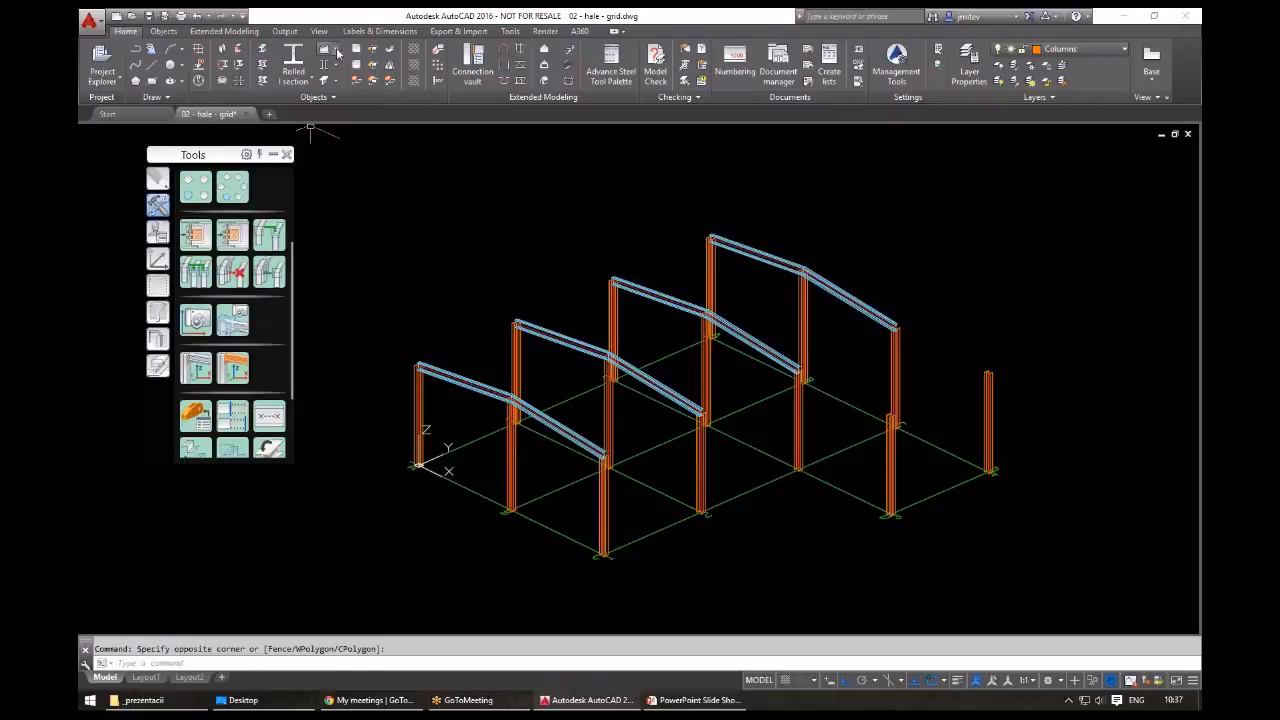
click(338, 53)
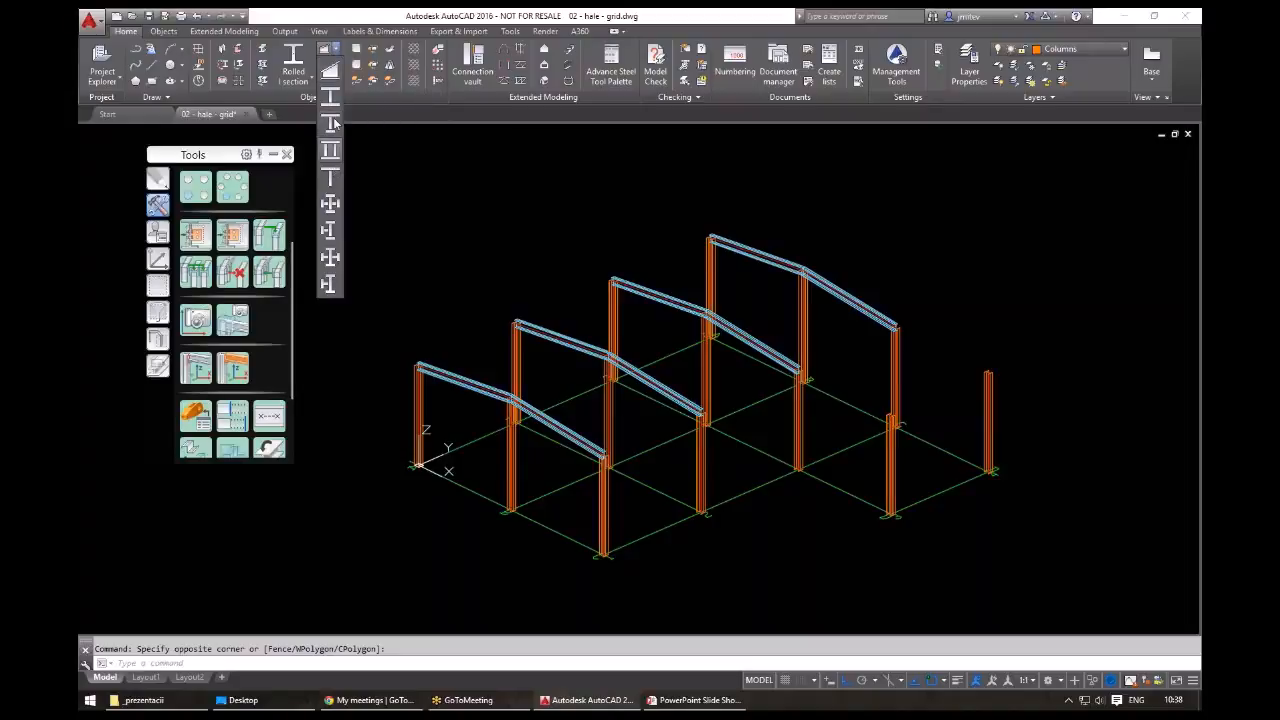
click(336, 49)
click(336, 64)
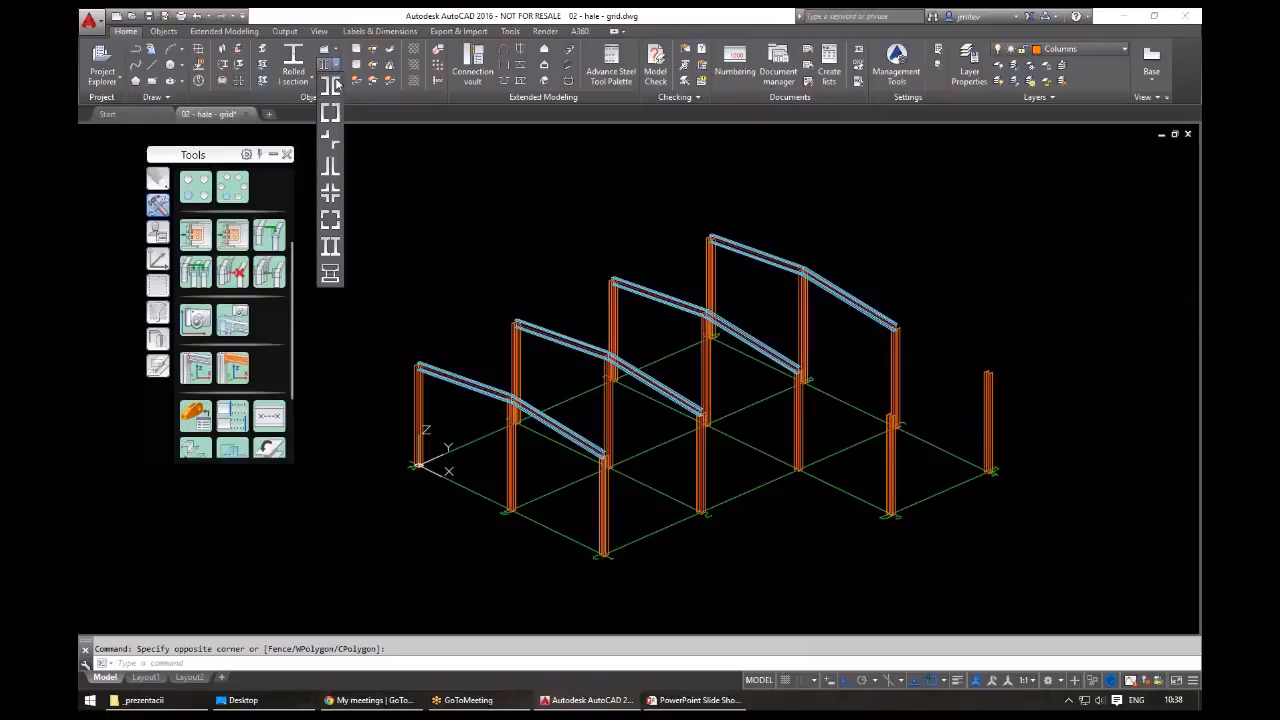
click(387, 305)
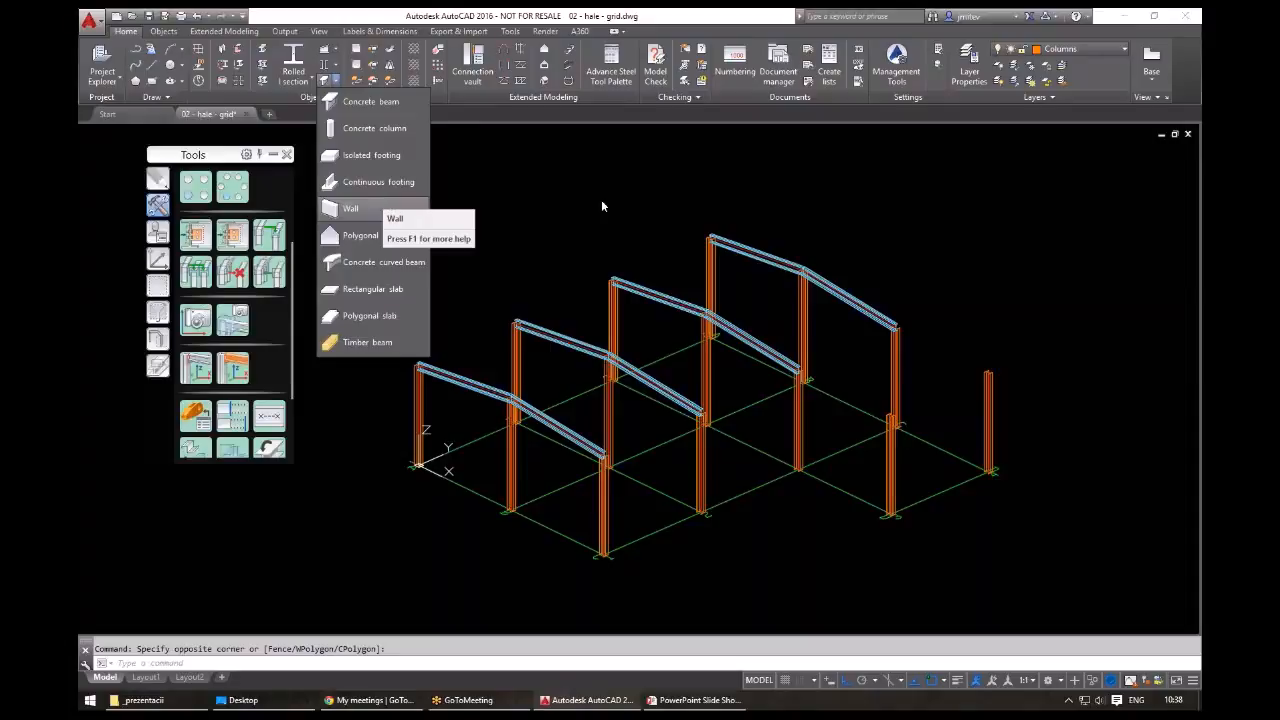
key(Escape)
middle_drag(535, 274, 495, 230)
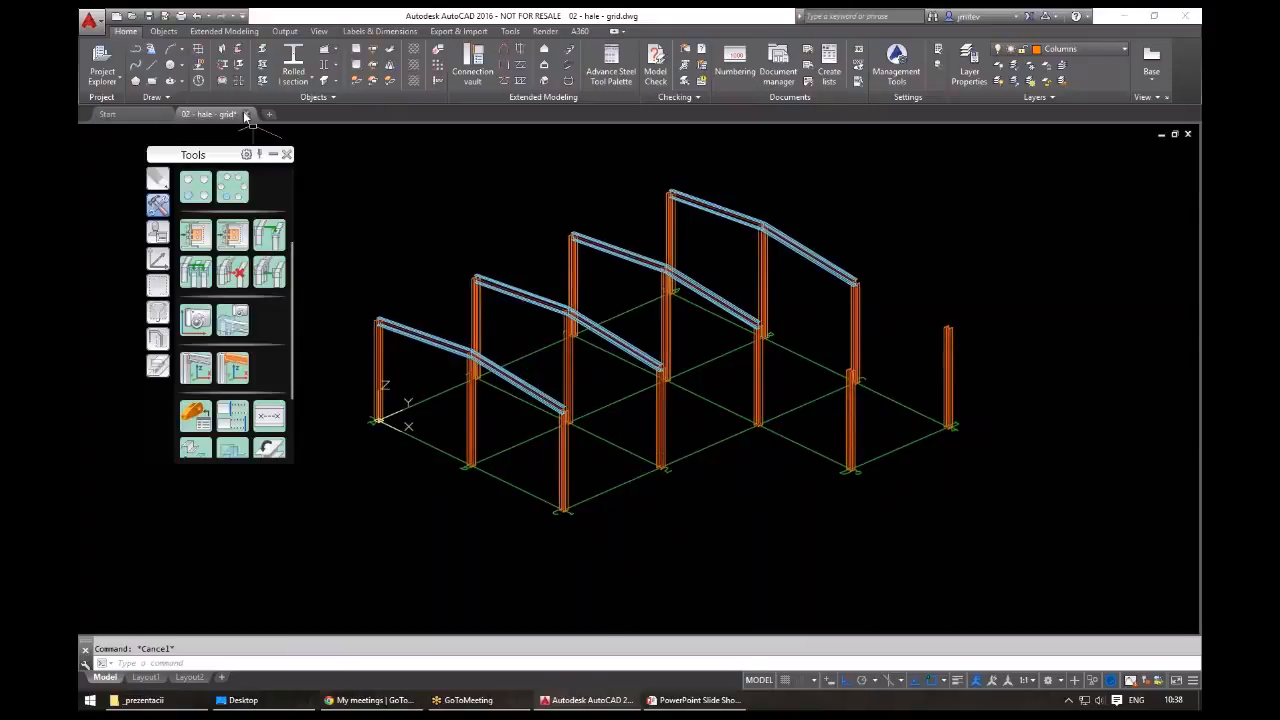
middle_drag(414, 250, 412, 245)
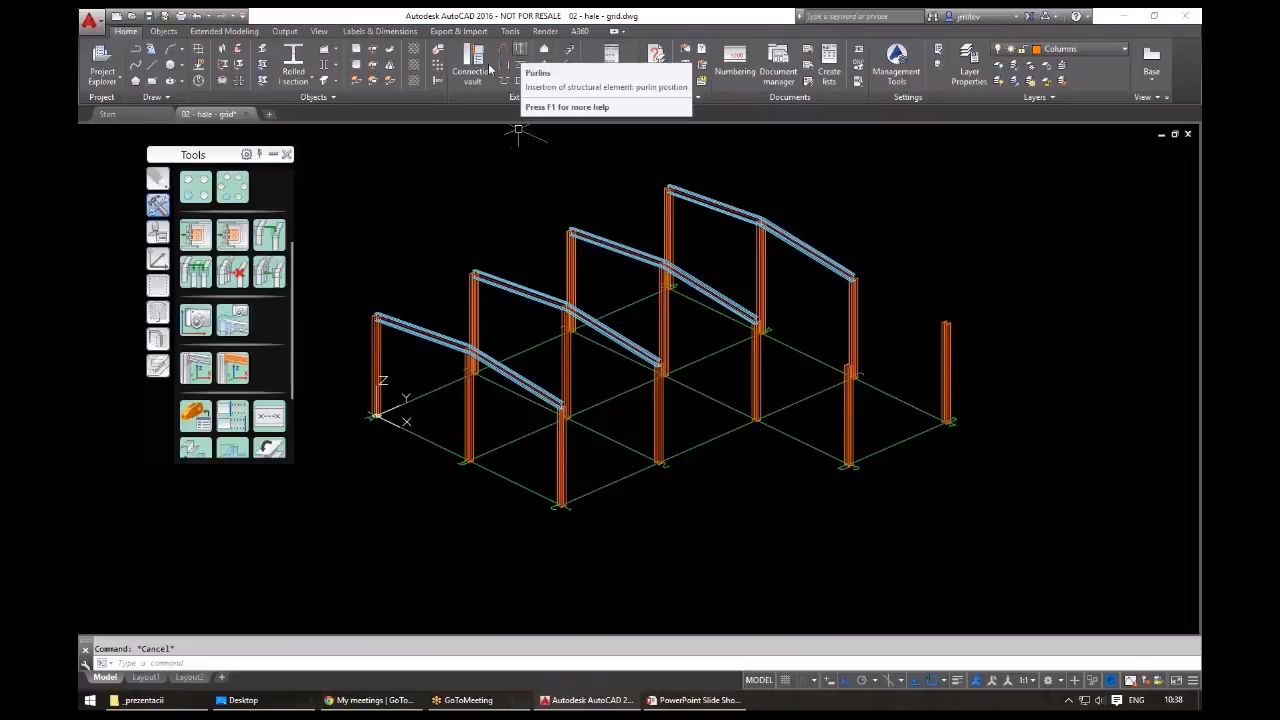
- Align the UCS to the top flange of the front frame's left roof beam using the object's coordinate system
middle_drag(378, 283, 388, 275)
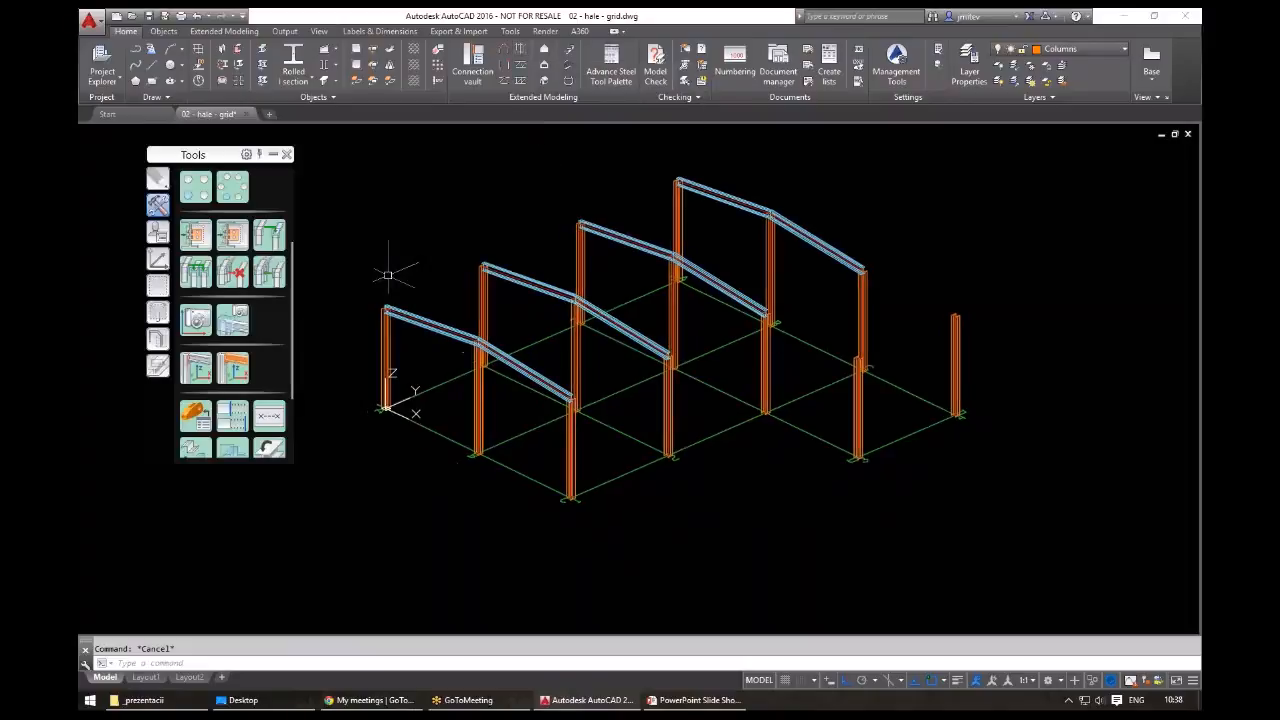
click(228, 287)
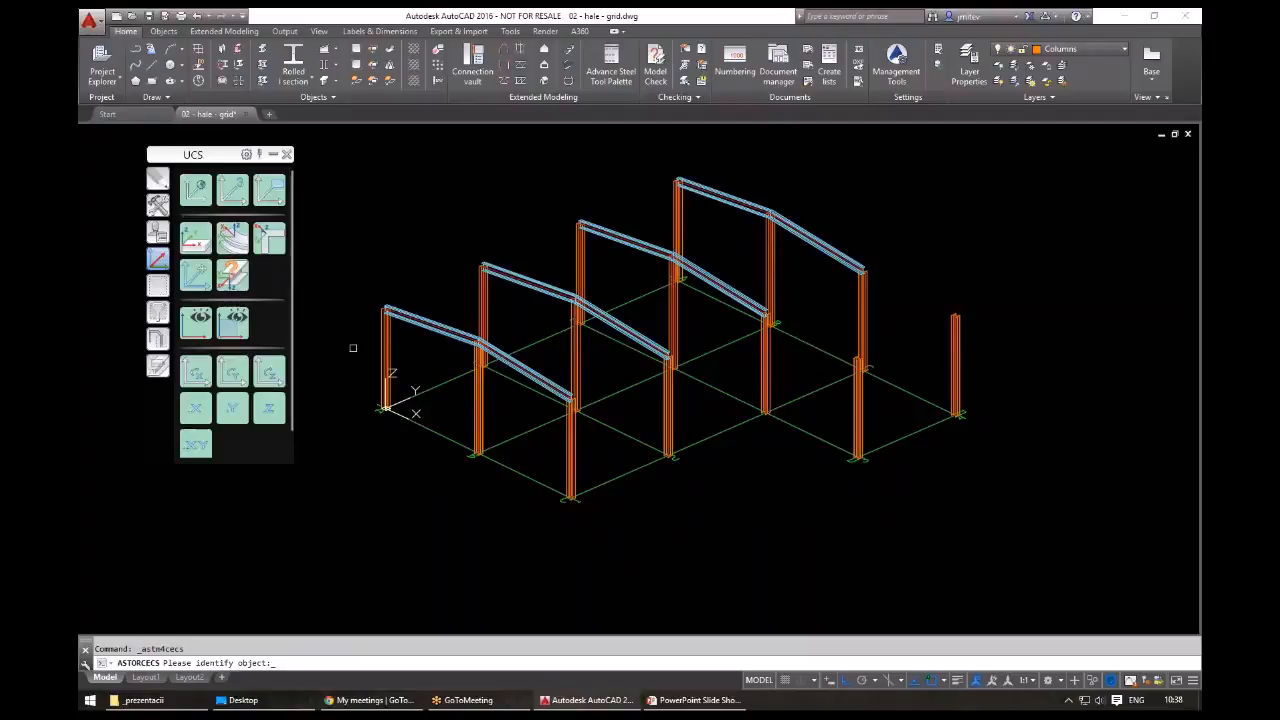
click(487, 358)
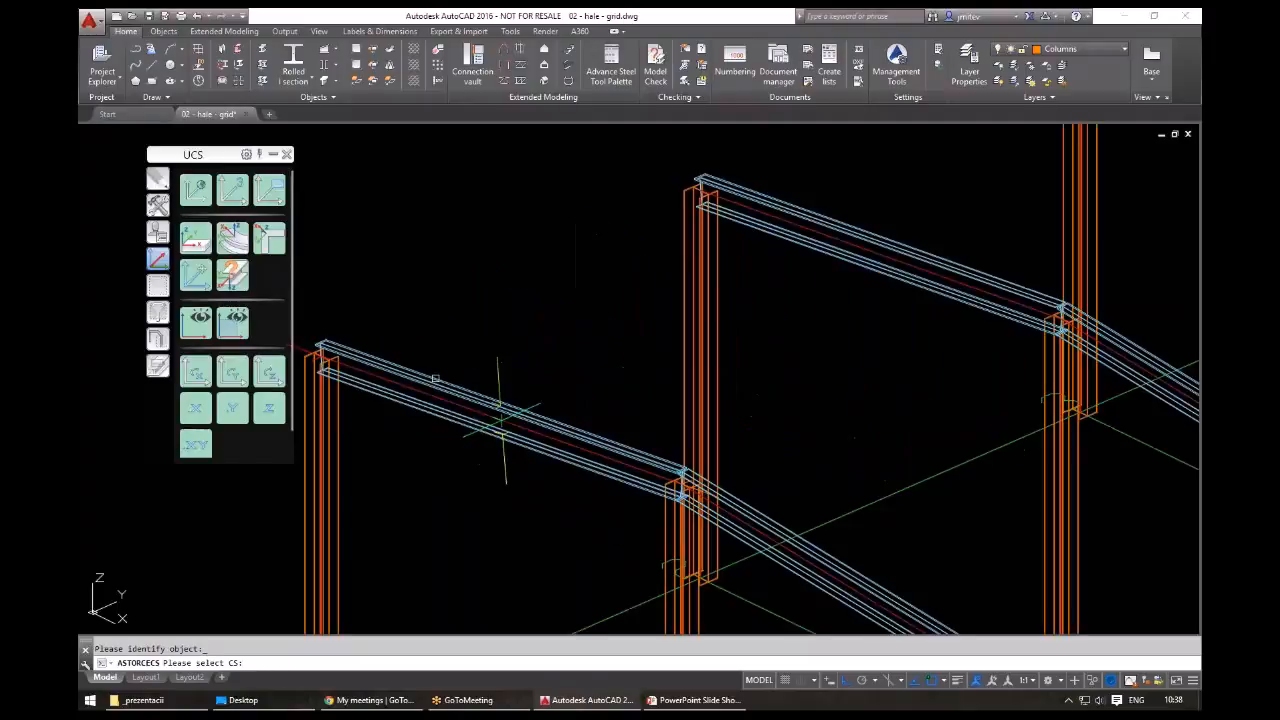
click(499, 358)
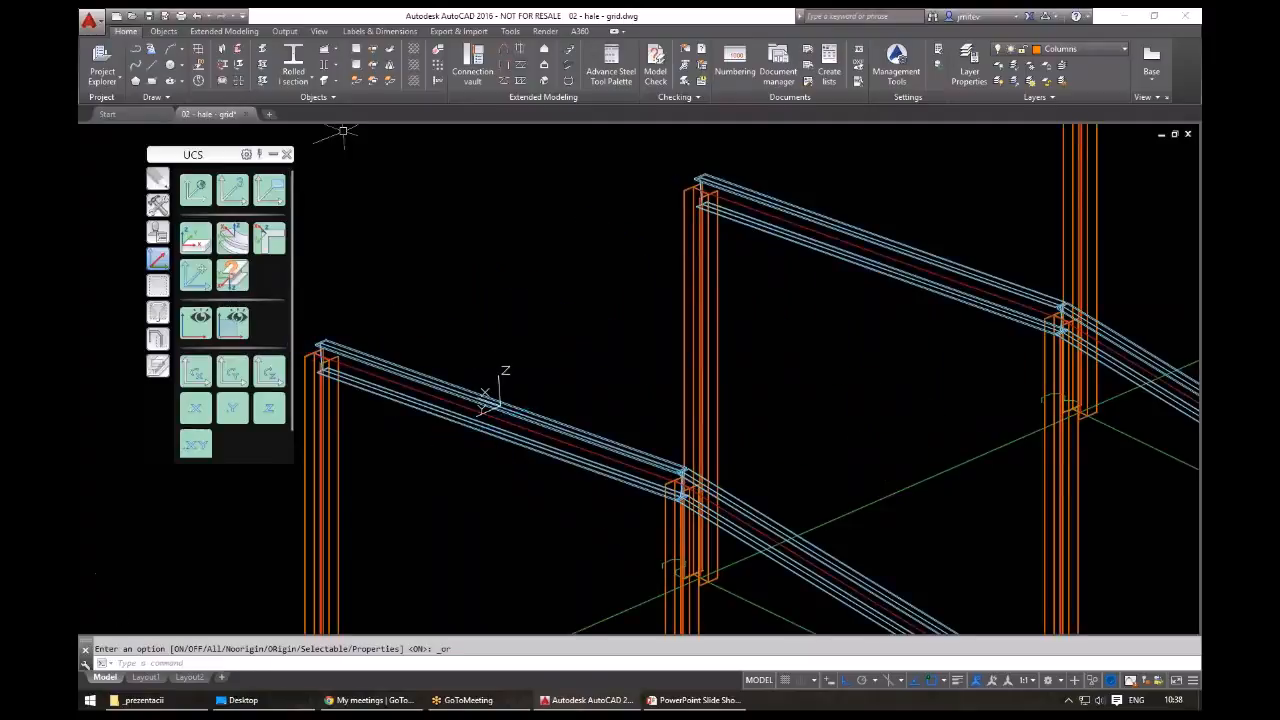
click(293, 80)
click(291, 164)
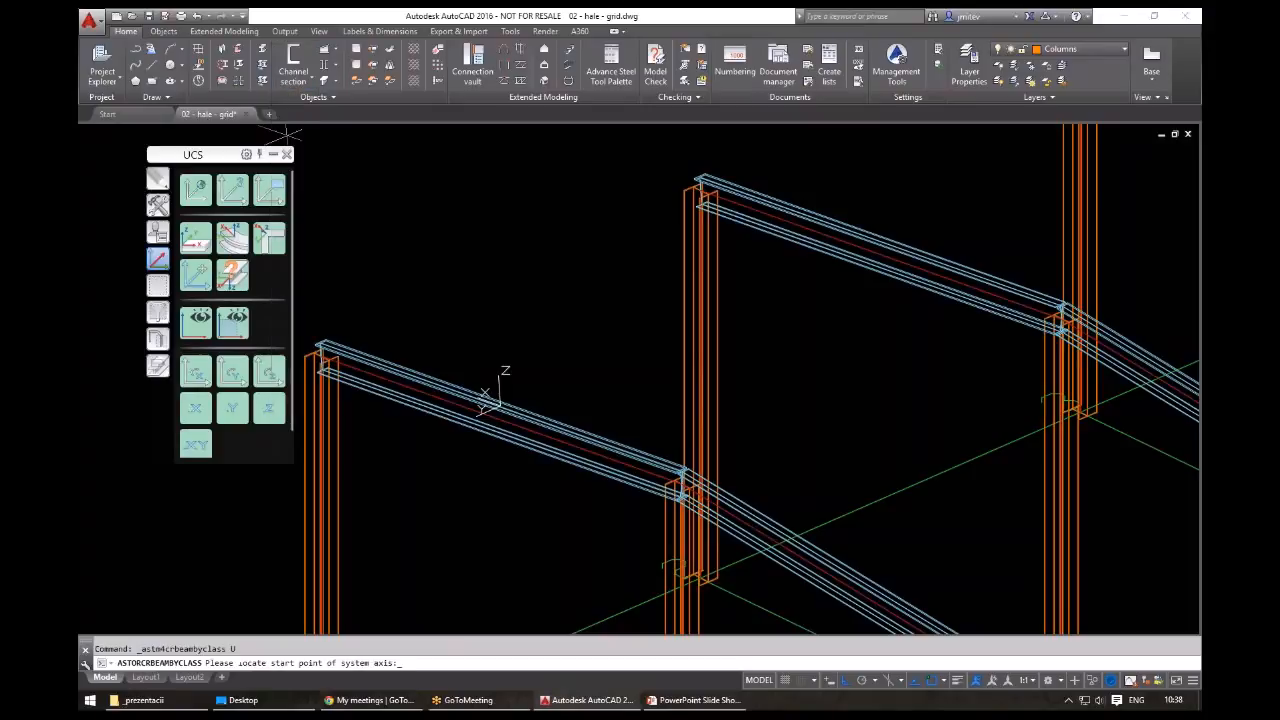
scroll(425, 375, up, 3)
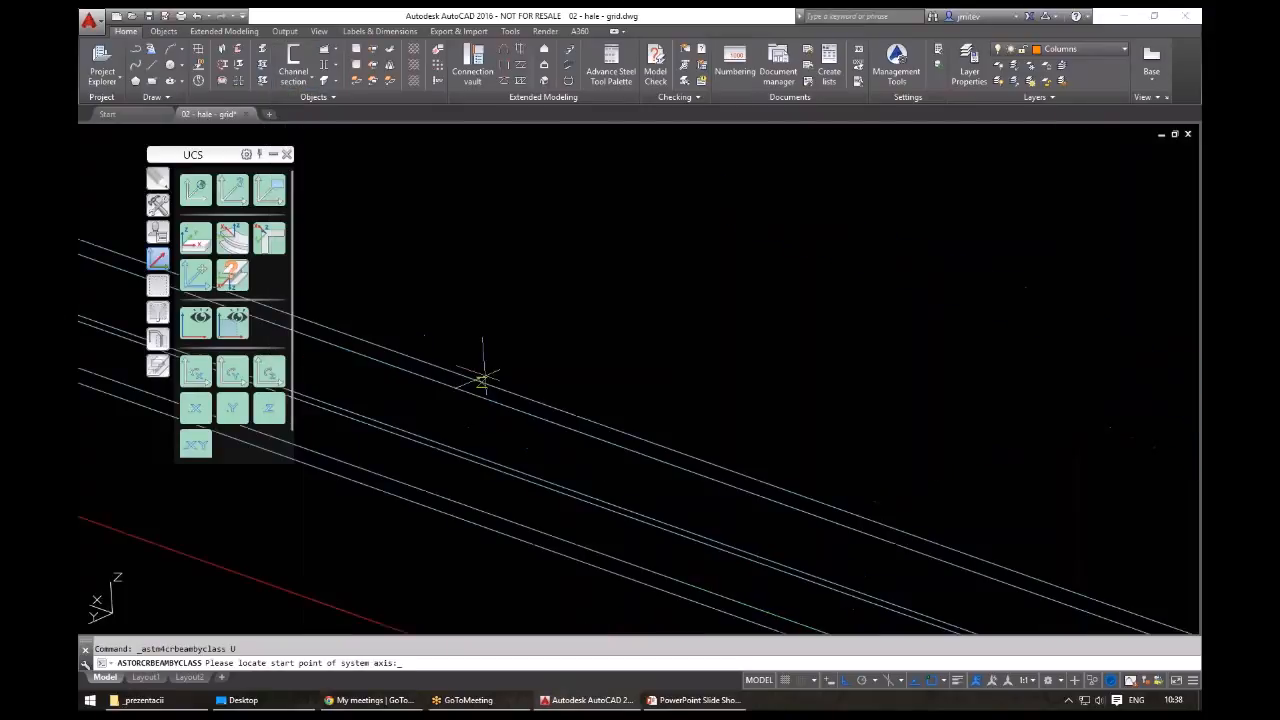
scroll(476, 292, up, 3)
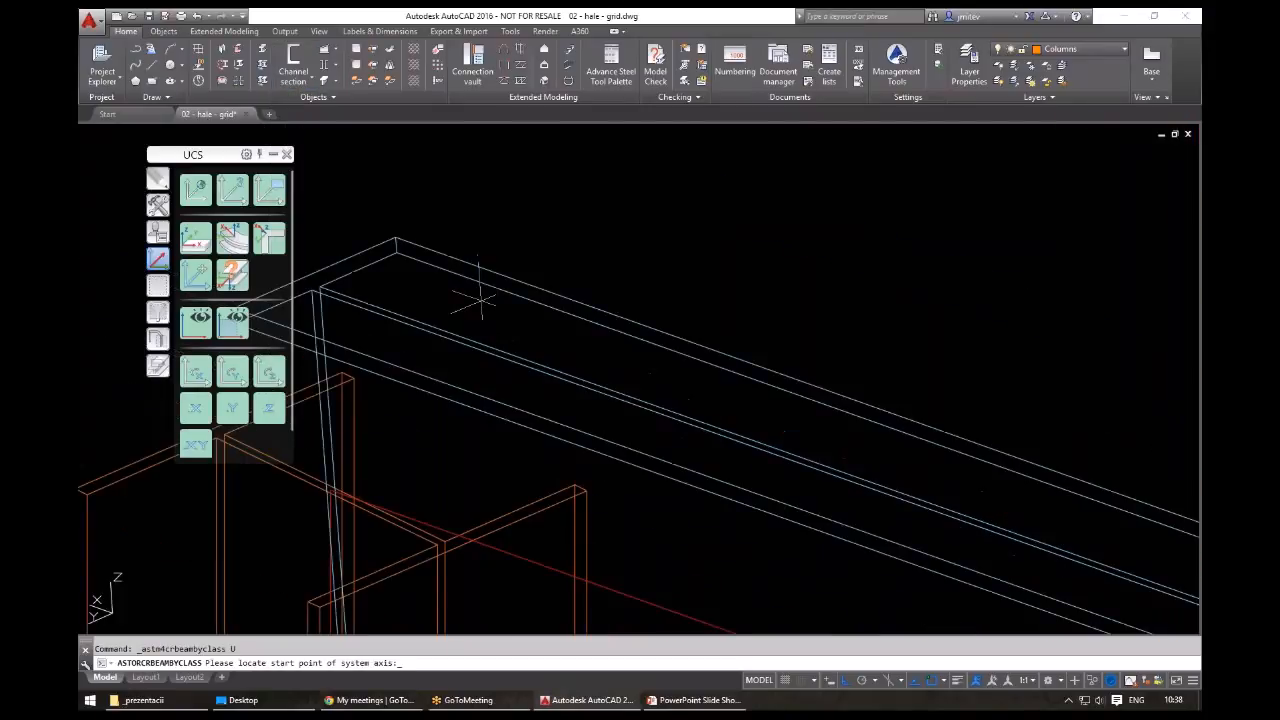
middle_drag(479, 298, 546, 302)
key(Escape)
- Draw helper lines along the top flange centrelines of the left roof beams on the front frame and the frame behind it
text(l)
key(Return)
click(376, 280)
scroll(600, 362, down, 4)
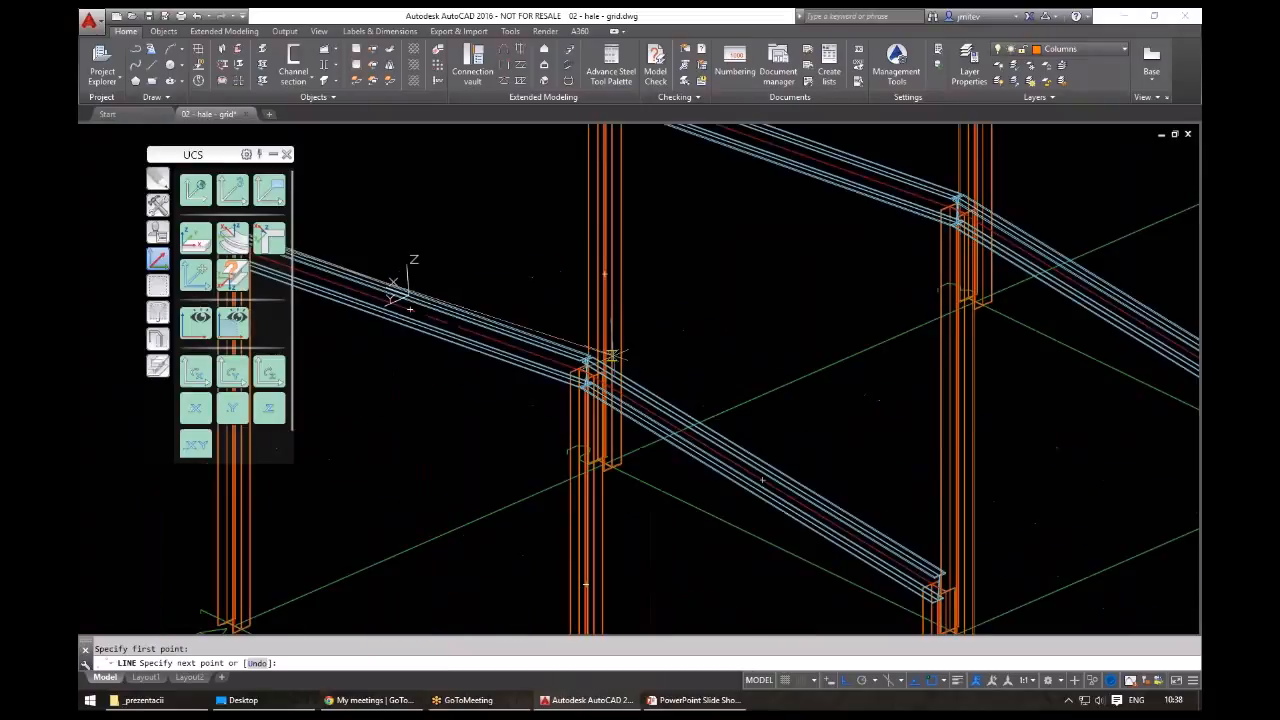
scroll(410, 309, up, 4)
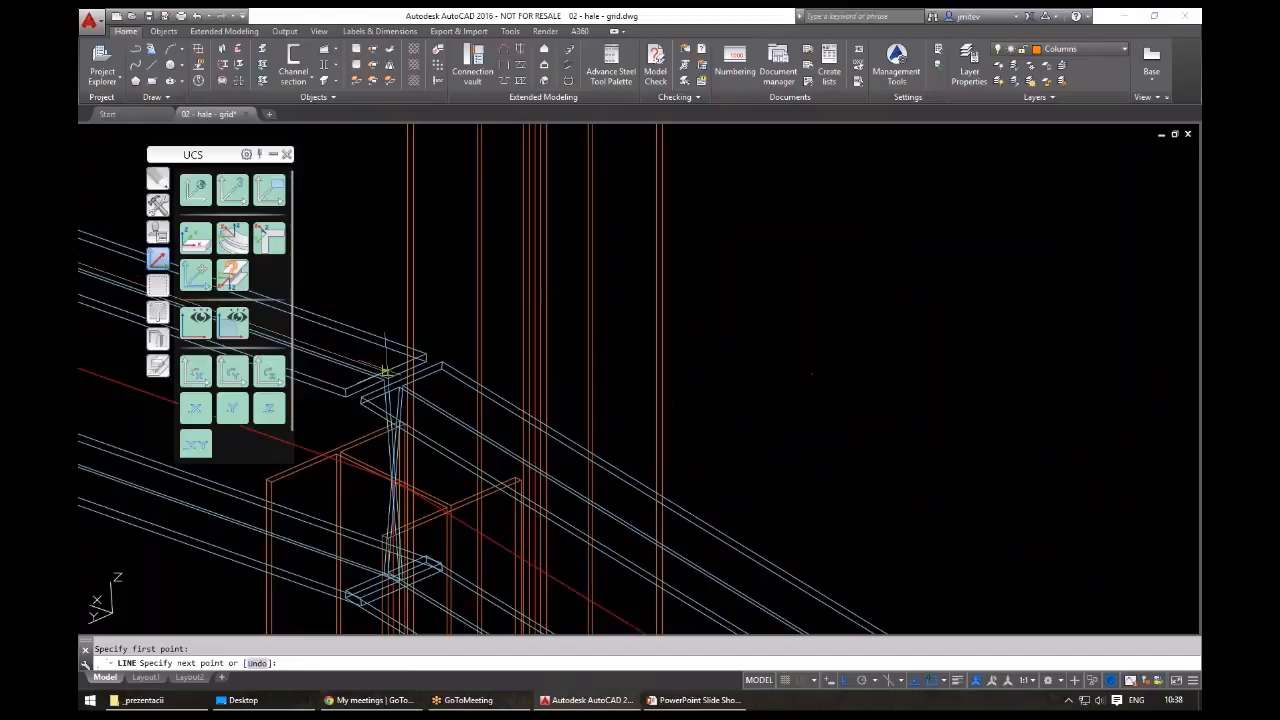
scroll(523, 437, down, 4)
scroll(397, 218, up, 4)
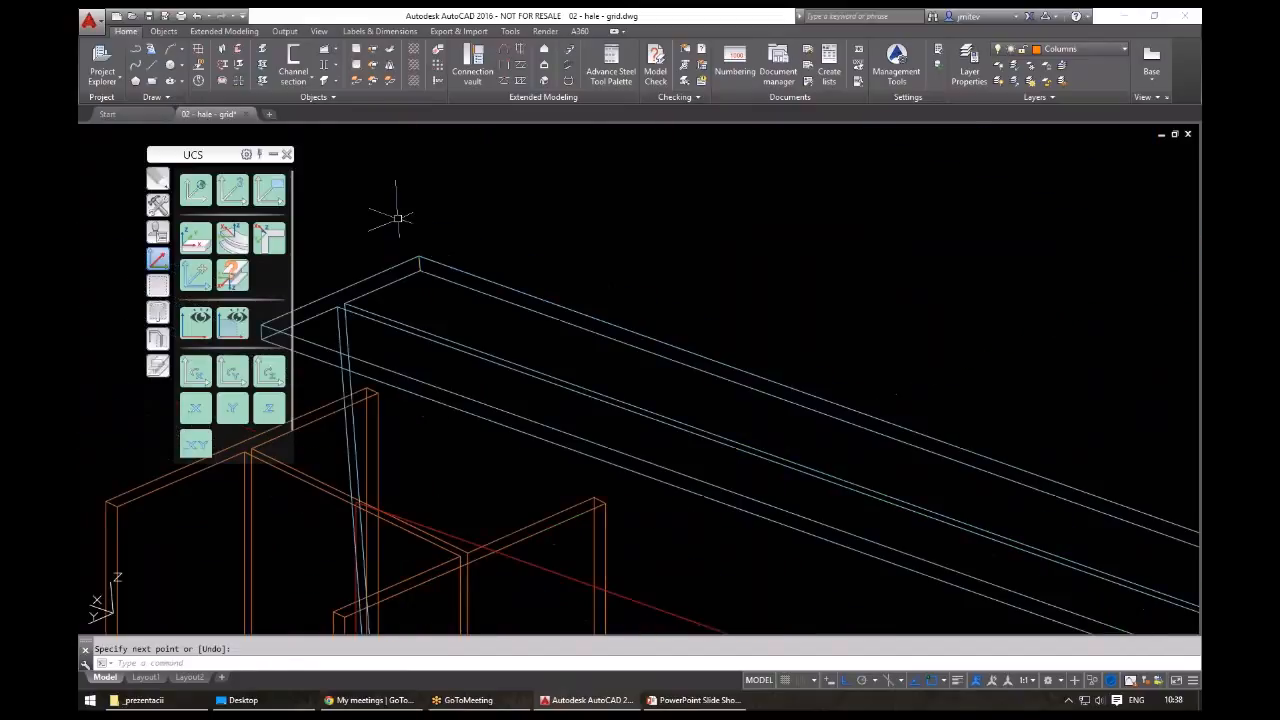
scroll(397, 218, down, 4)
scroll(555, 297, up, 4)
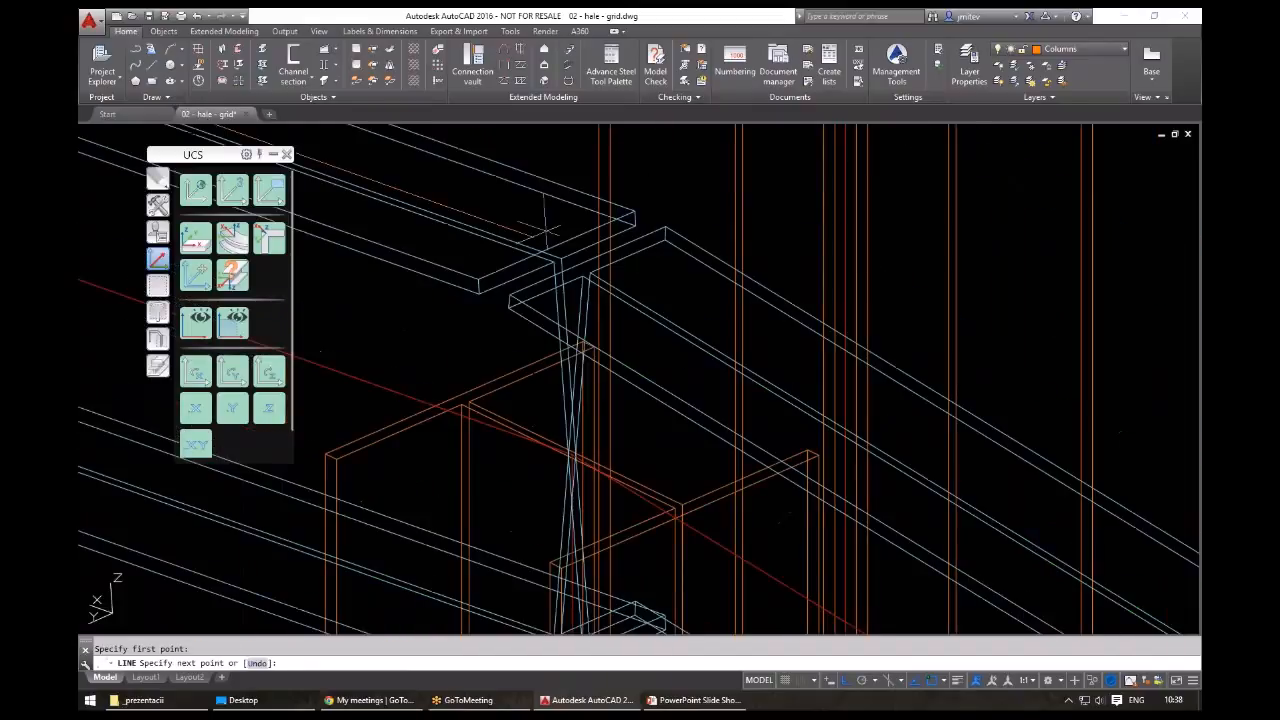
key(Escape)
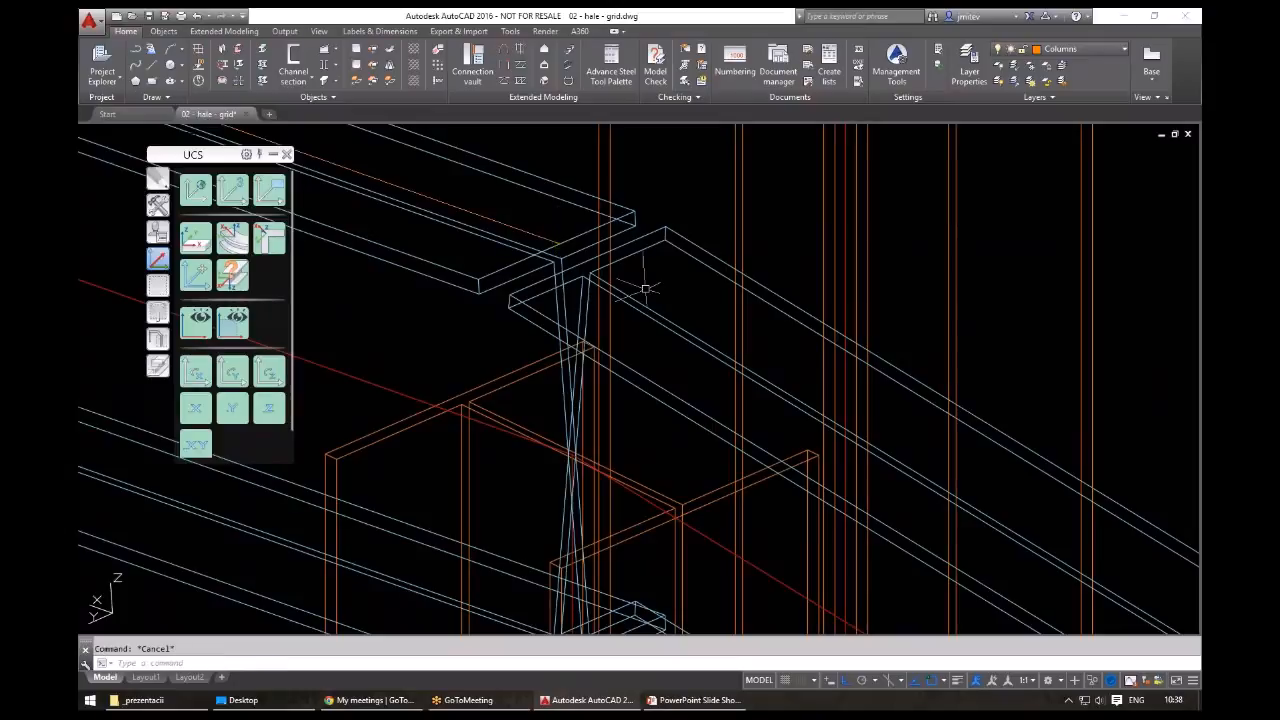
scroll(646, 288, down, 4)
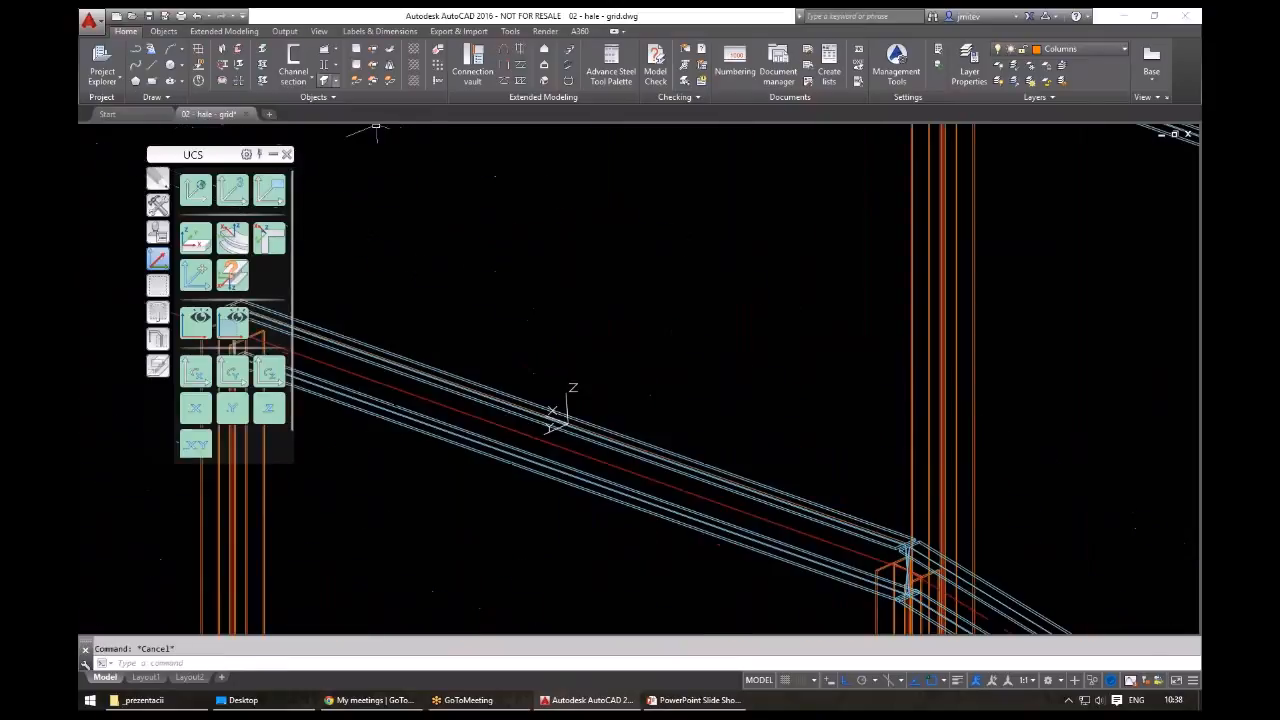
- Place a channel section purlin between the outer ends of the two helper lines, spanning from the front frame to the frame behind it
click(293, 62)
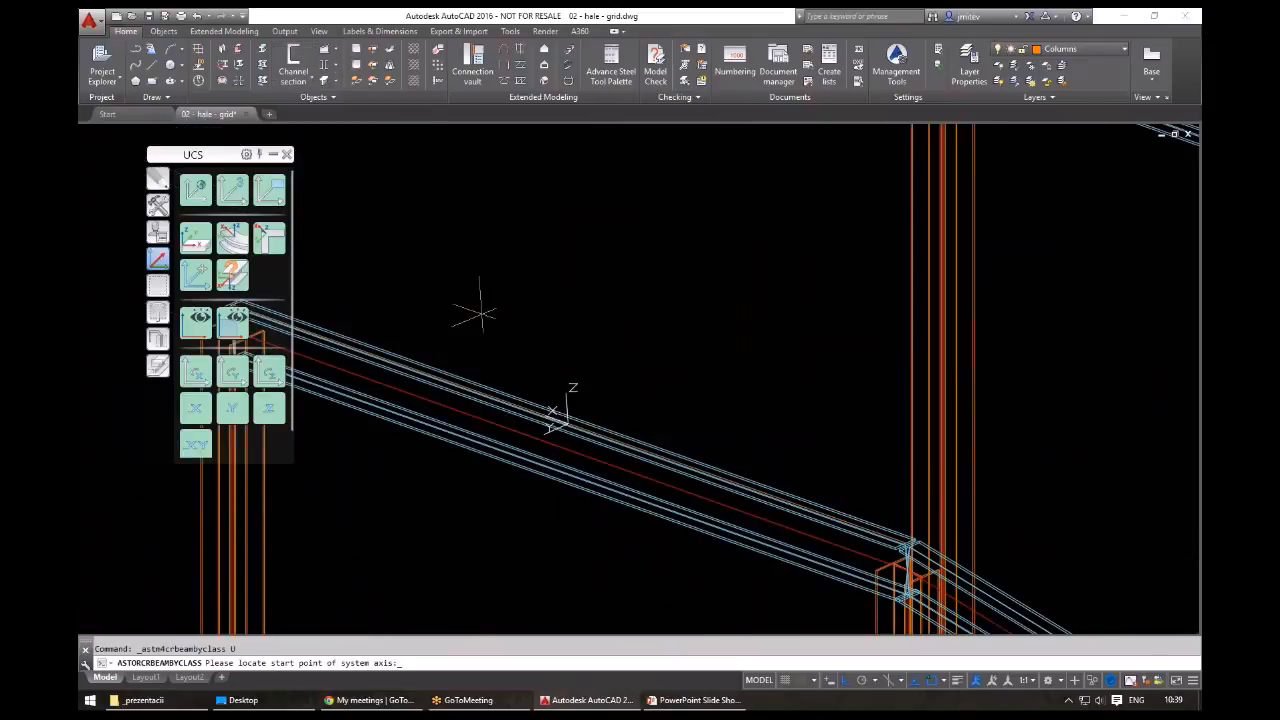
scroll(306, 324, up, 6)
middle_drag(489, 417, 977, 524)
click(575, 408)
scroll(586, 414, down, 6)
scroll(630, 380, up, 5)
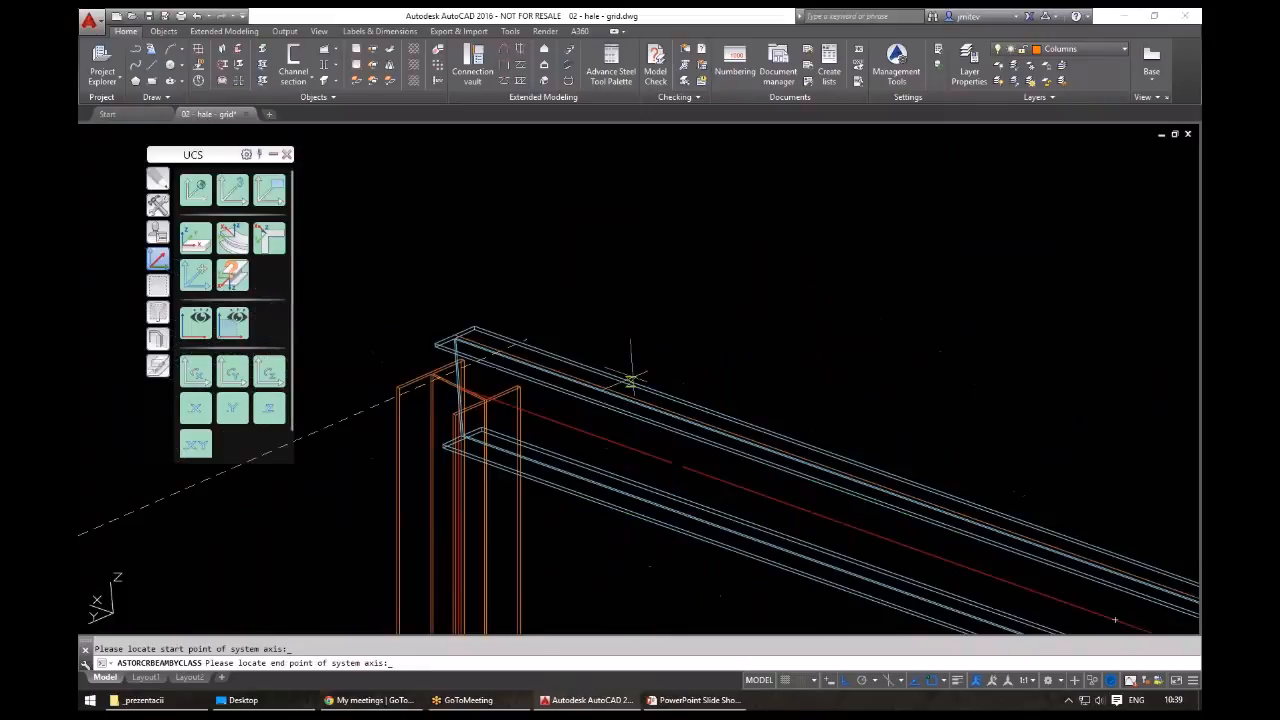
scroll(630, 380, up, 3)
click(365, 327)
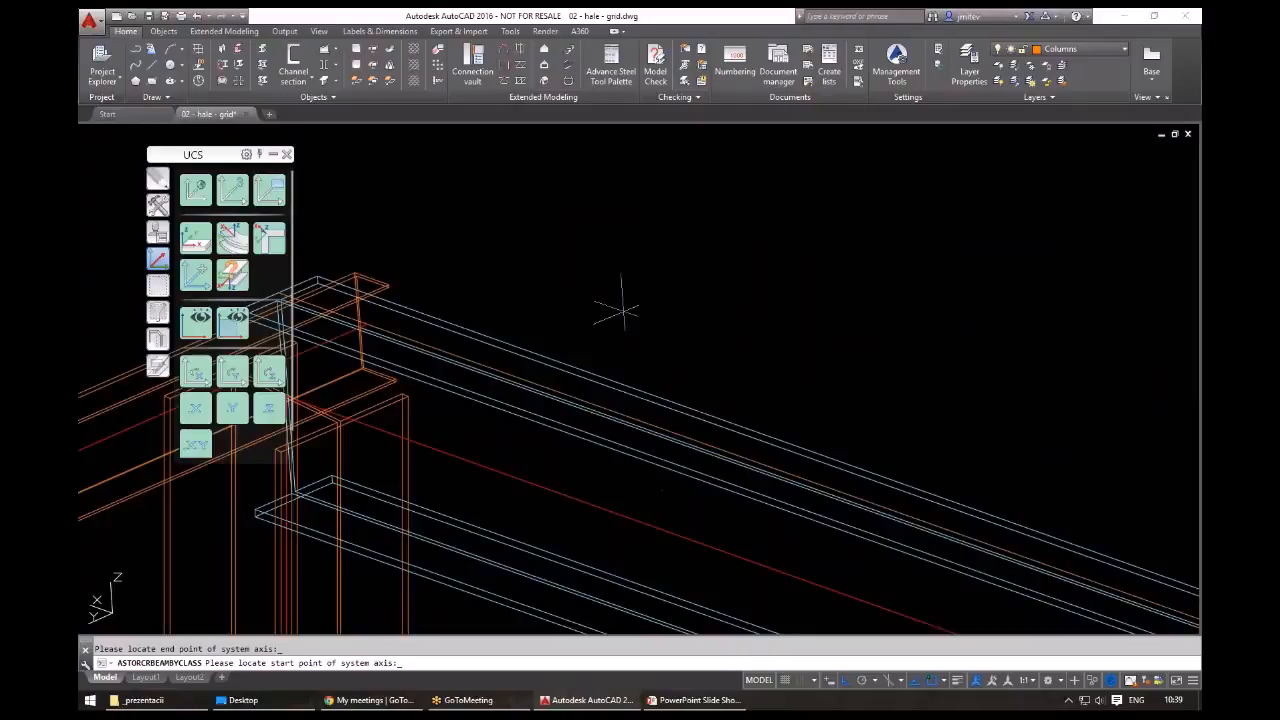
scroll(952, 288, down, 6)
key(Return)
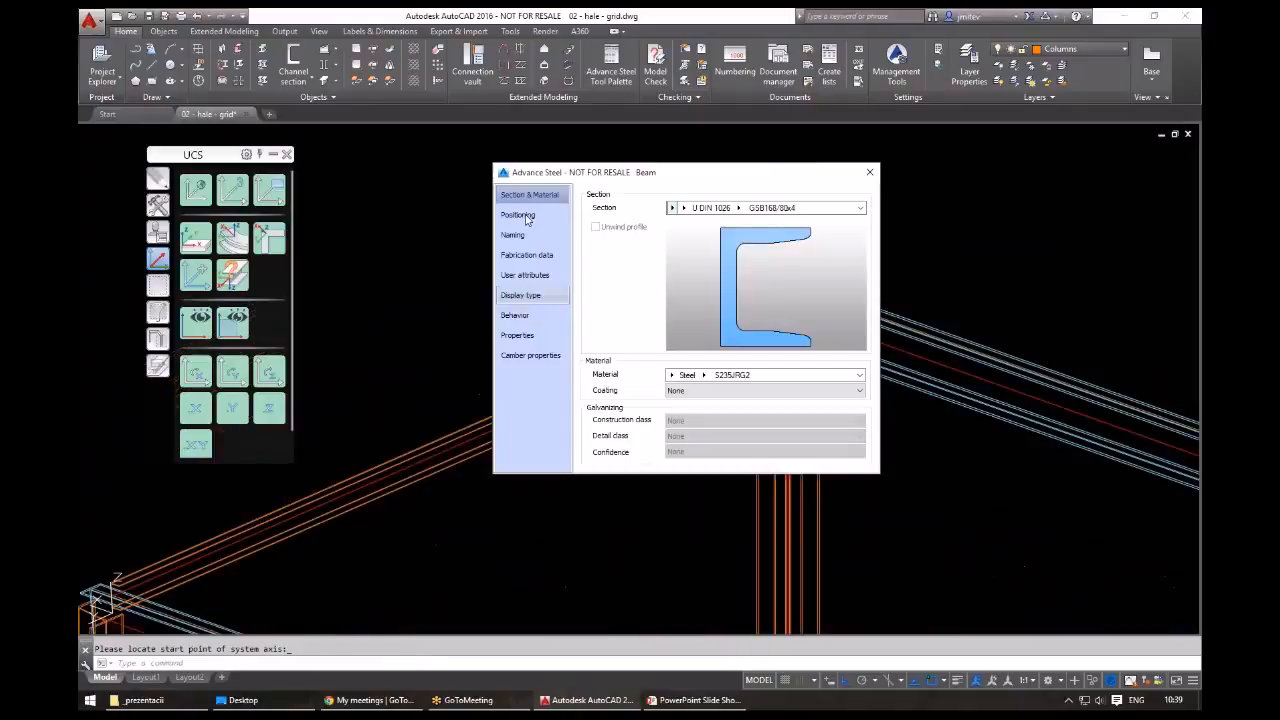
- Set the channel purlin's offset reference point to the bottom middle of its section
click(518, 215)
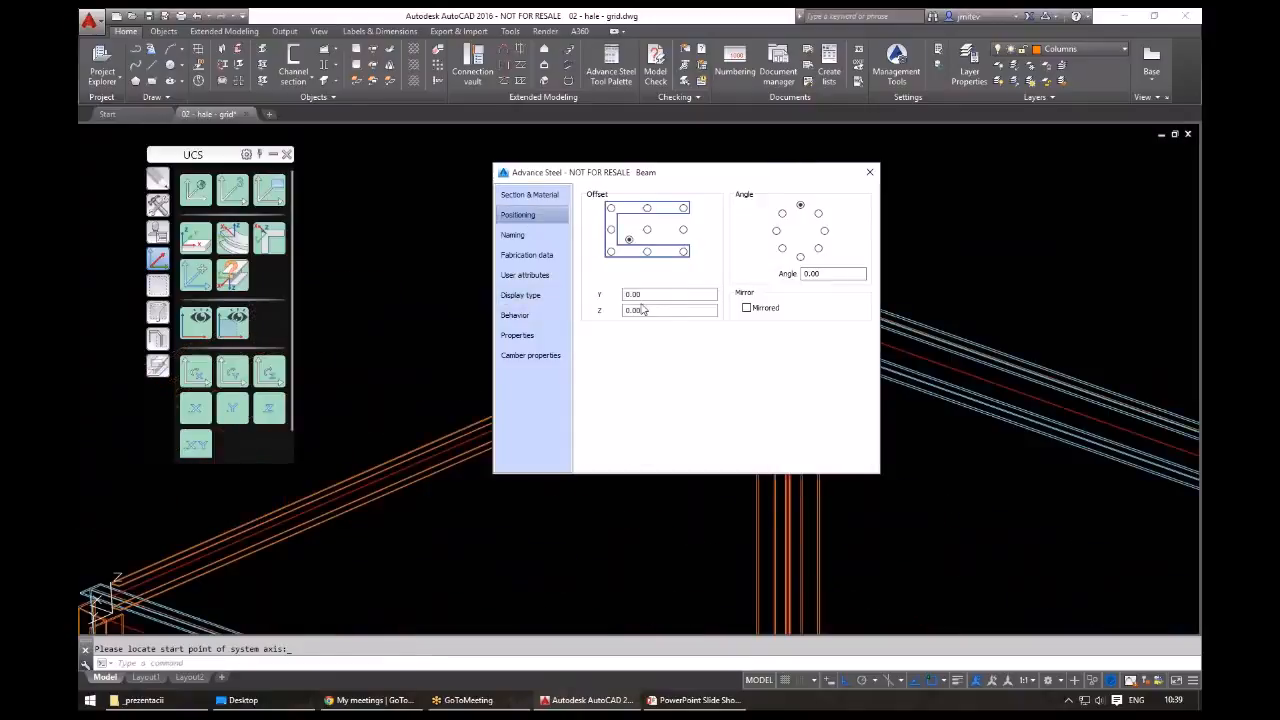
click(647, 251)
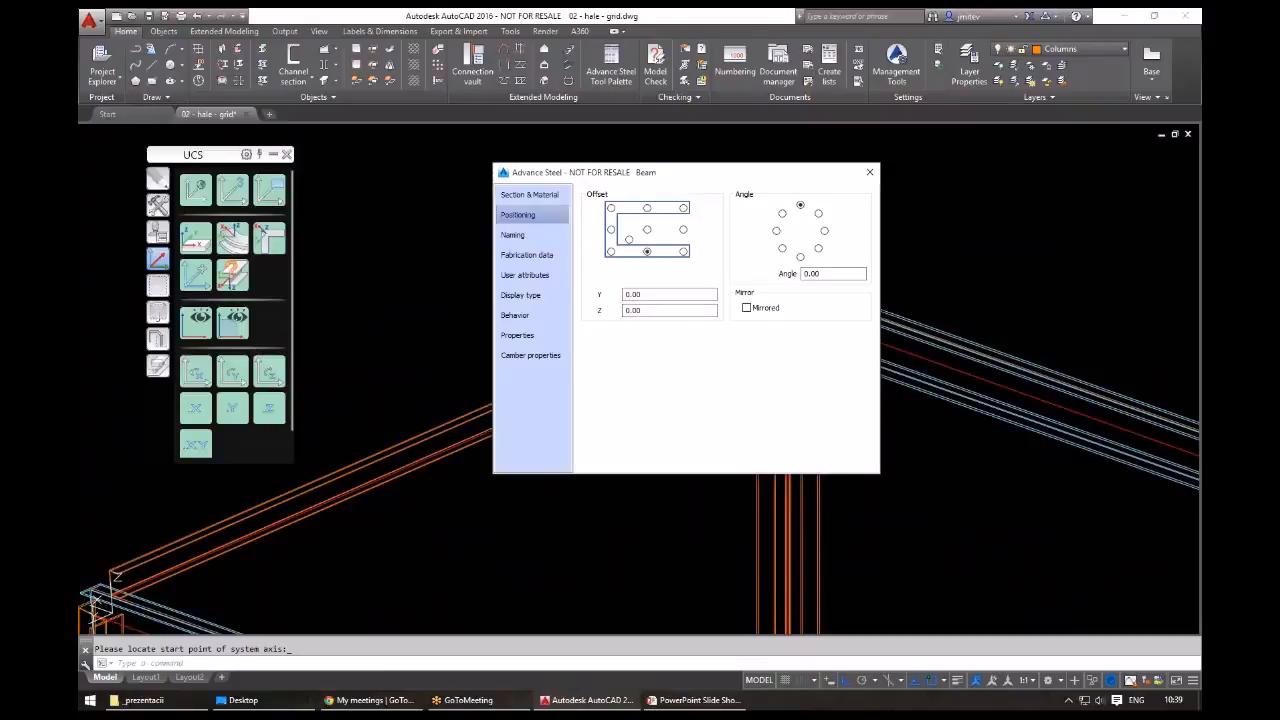
mouse_move(130, 597)
middle_down()
mouse_move(214, 497)
mouse_move(353, 519)
middle_up()
scroll(214, 497, up, 3)
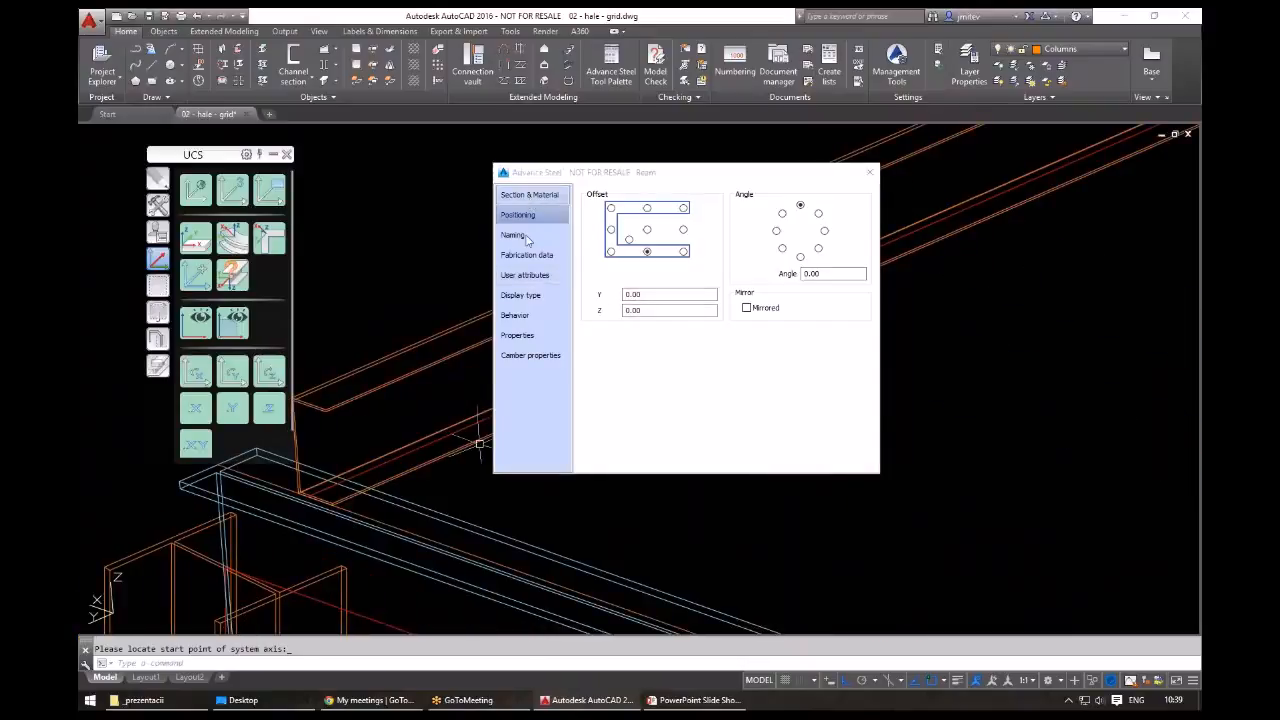
- Change the channel purlin's section to UPE180 from the UPE channel family and close its properties
click(530, 194)
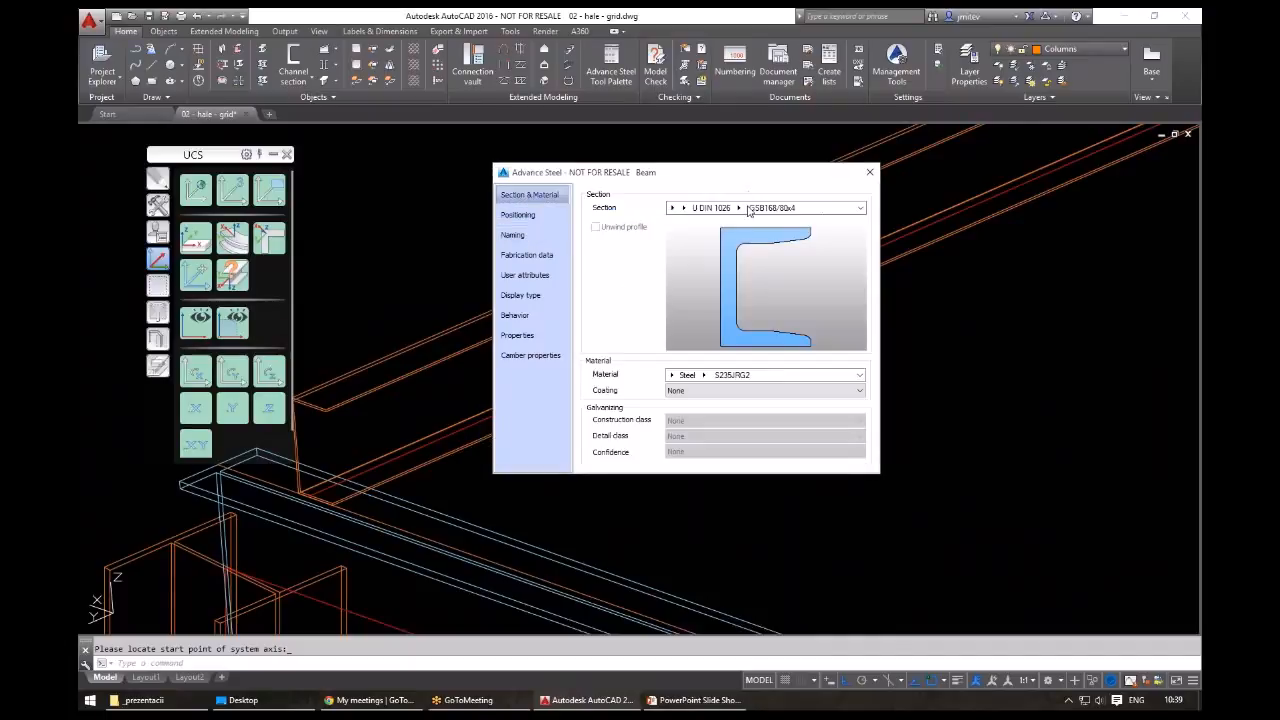
click(684, 208)
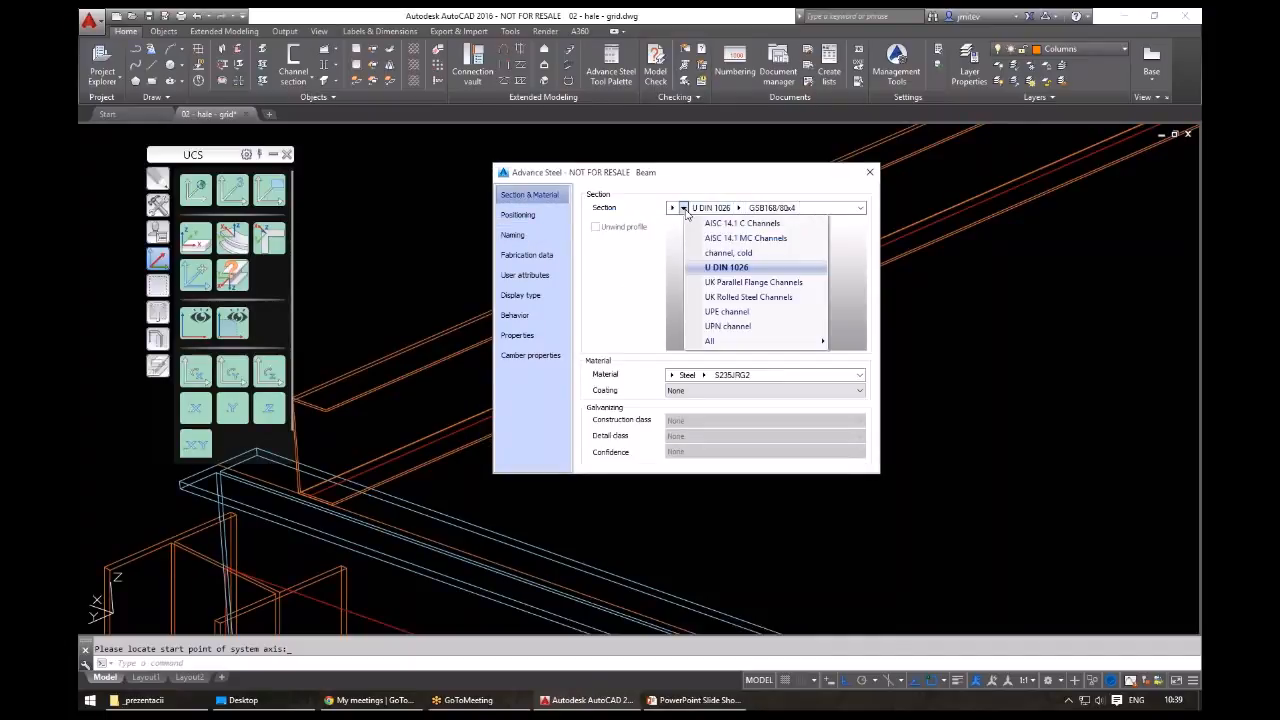
click(765, 311)
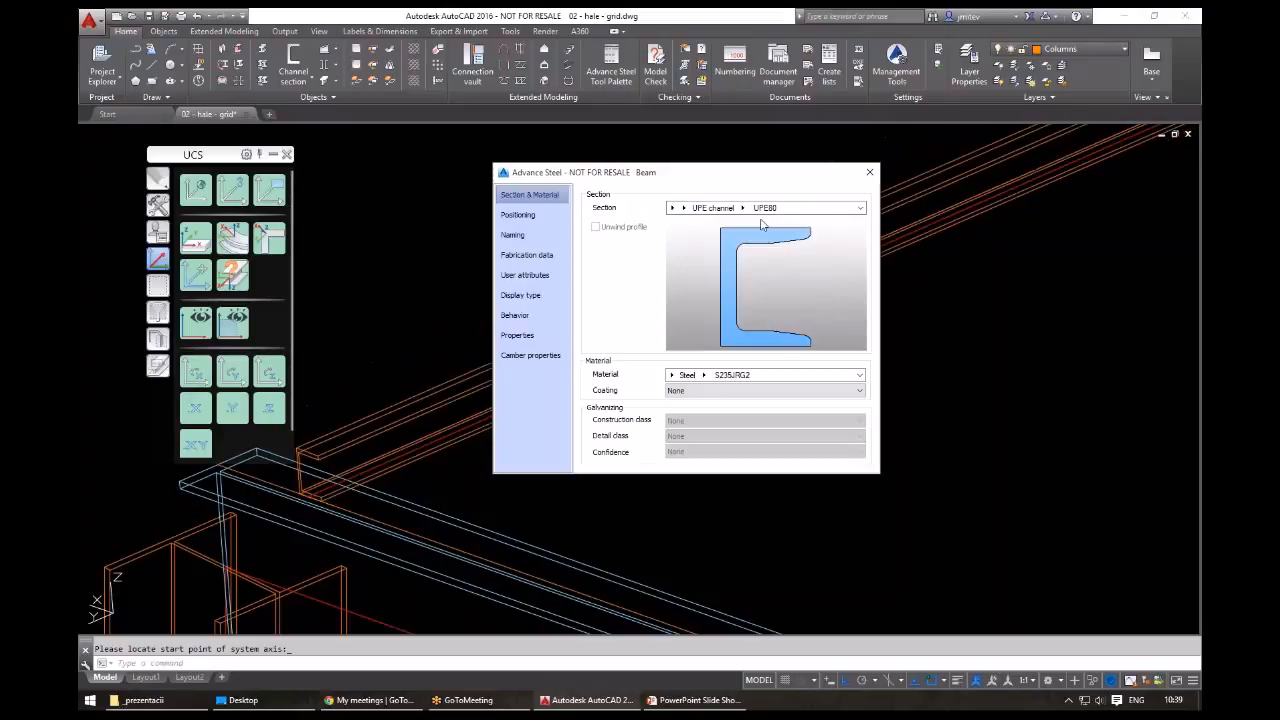
click(744, 208)
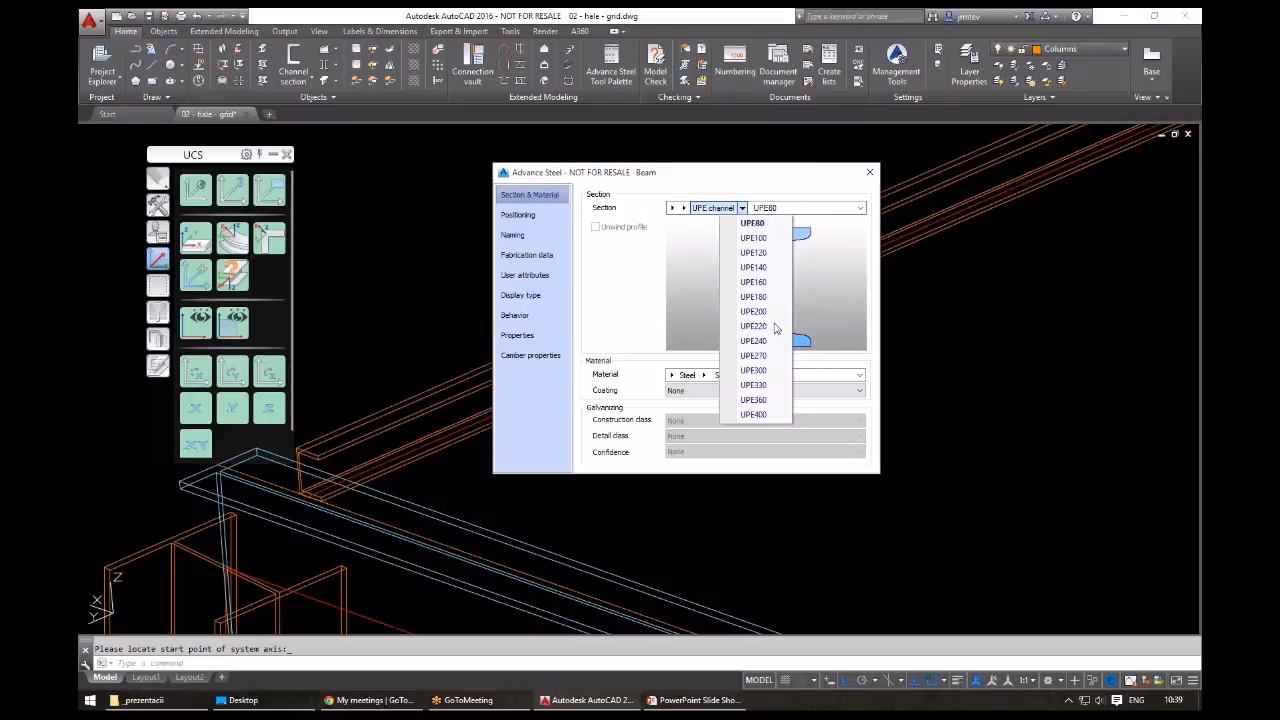
click(753, 297)
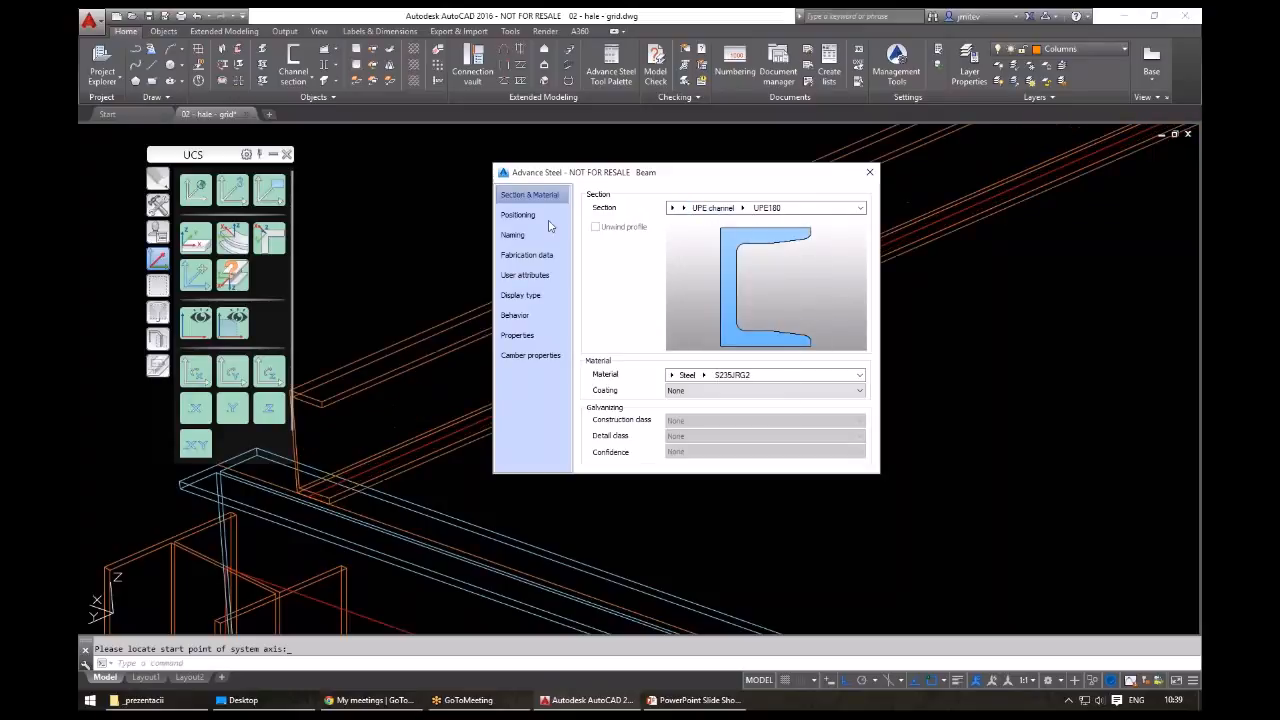
key(Escape)
- Examine how the channel purlin sits on the front frame's roof beam above the corner column
mouse_move(328, 427)
middle_down()
mouse_move(511, 386)
mouse_move(654, 334)
mouse_move(613, 364)
mouse_move(496, 375)
middle_up()
scroll(540, 347, down, 3)
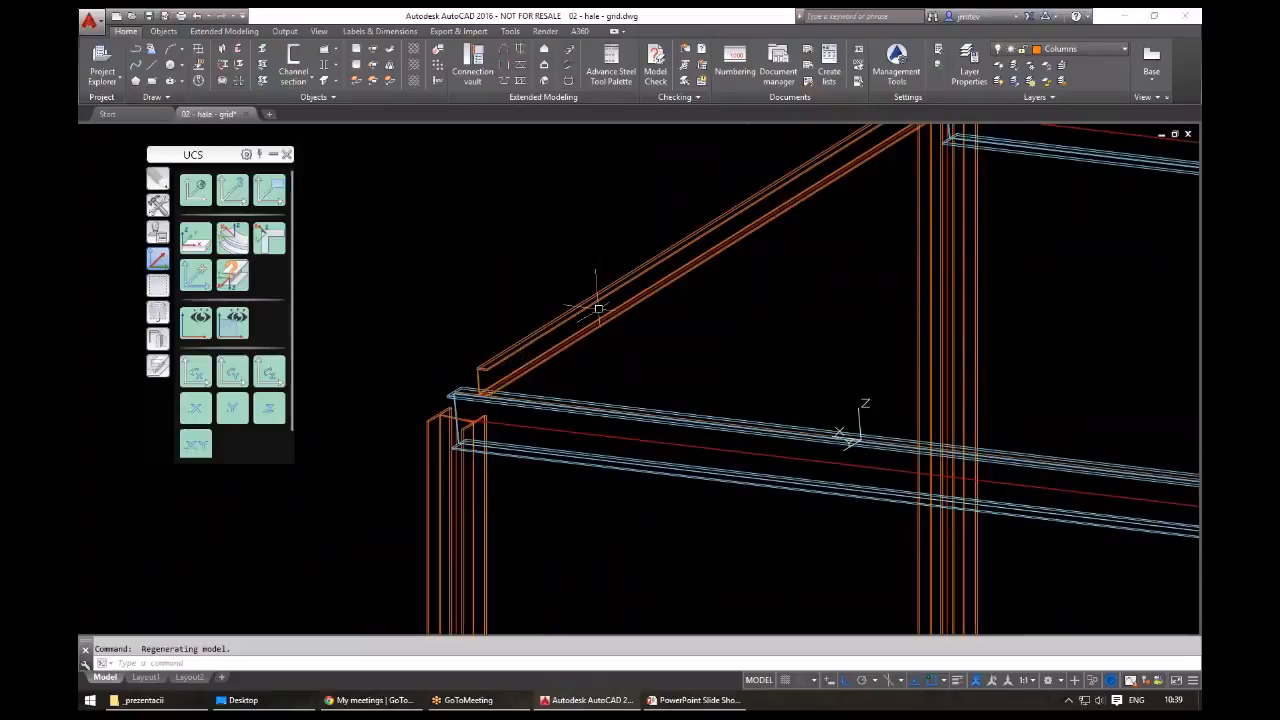
middle_drag(594, 371, 564, 378)
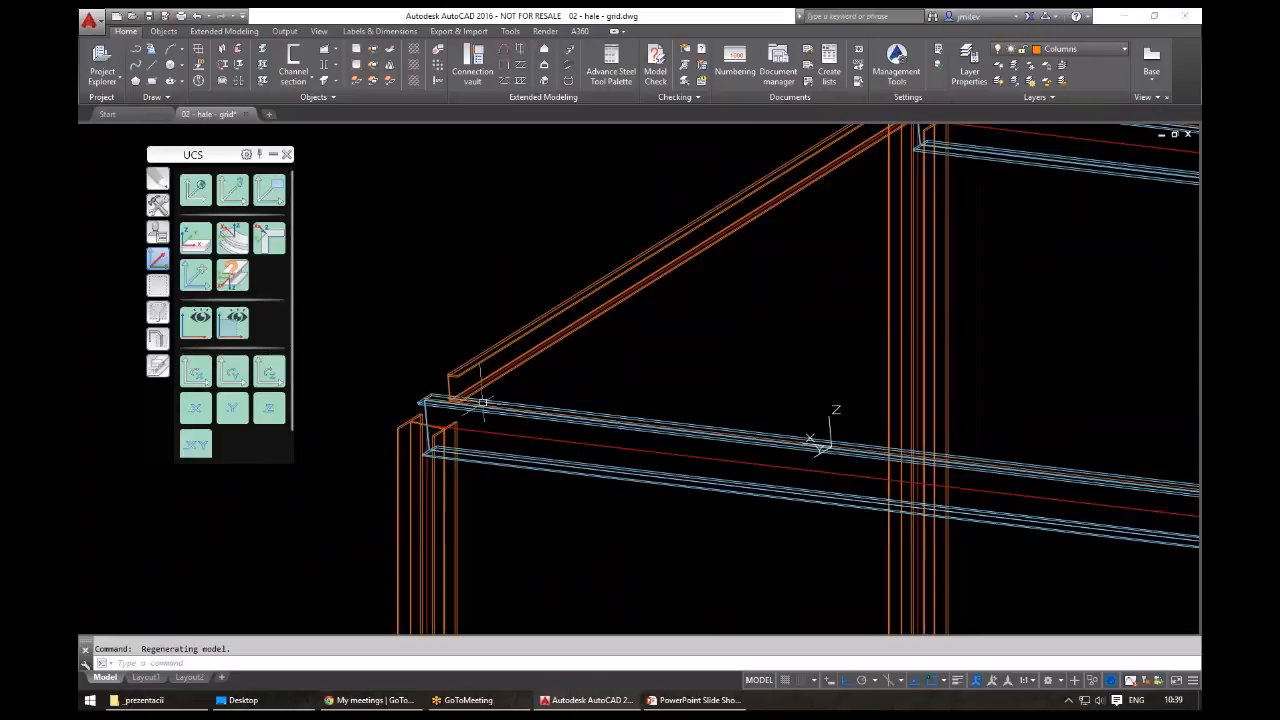
shift+middle_drag(428, 455, 829, 415)
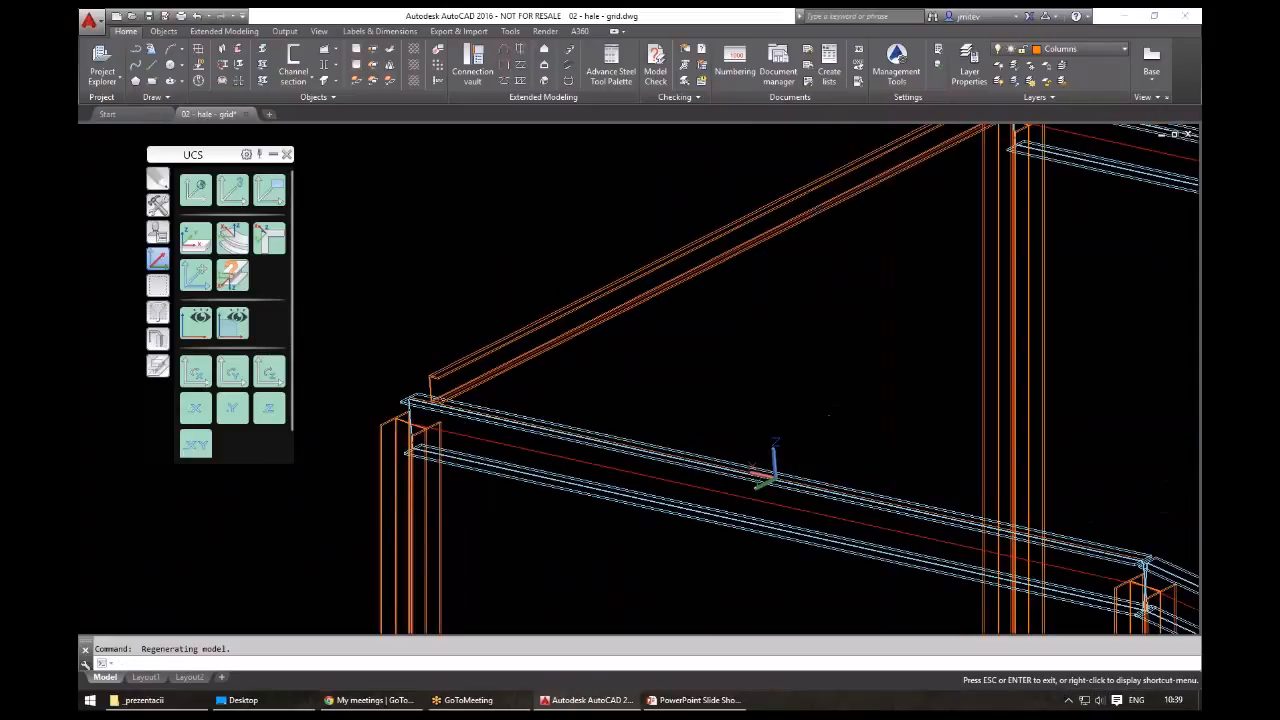
shift+middle_drag(500, 450, 386, 449)
scroll(386, 449, up, 8)
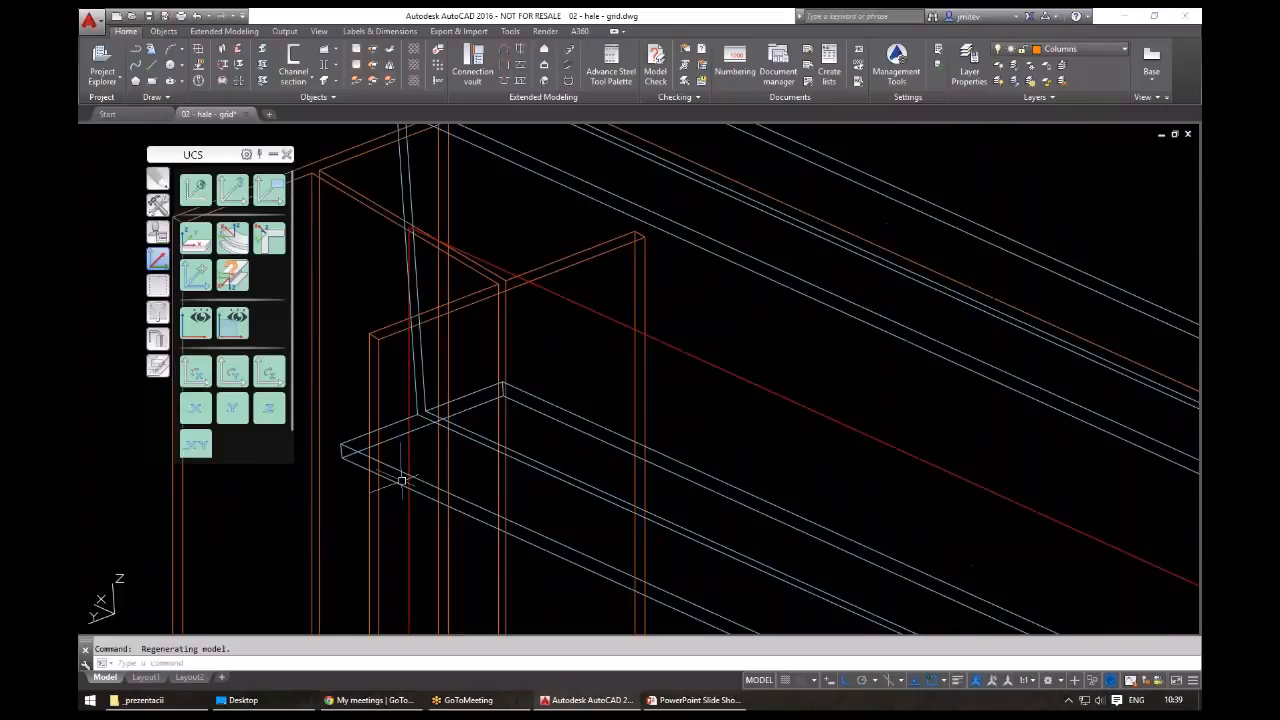
shift+middle_drag(423, 390, 582, 412)
scroll(582, 412, down, 6)
shift+middle_drag(686, 357, 524, 392)
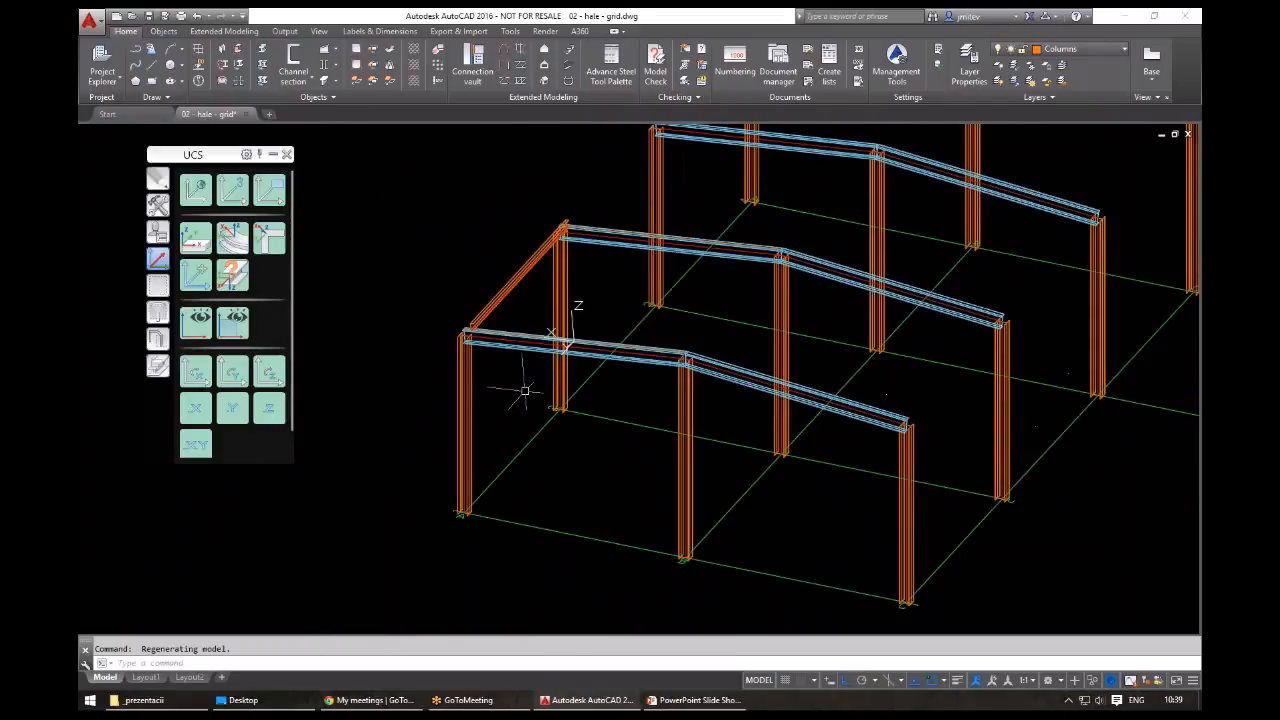
scroll(524, 391, up, 3)
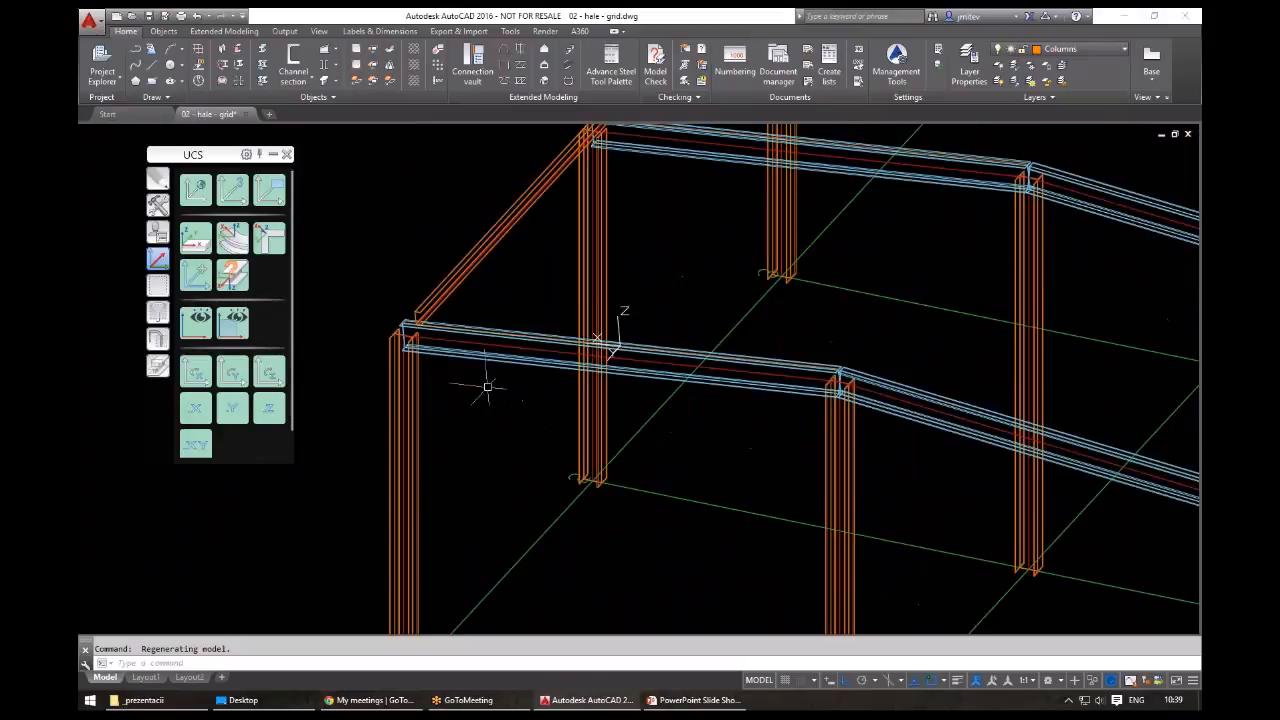
scroll(517, 427, up, 5)
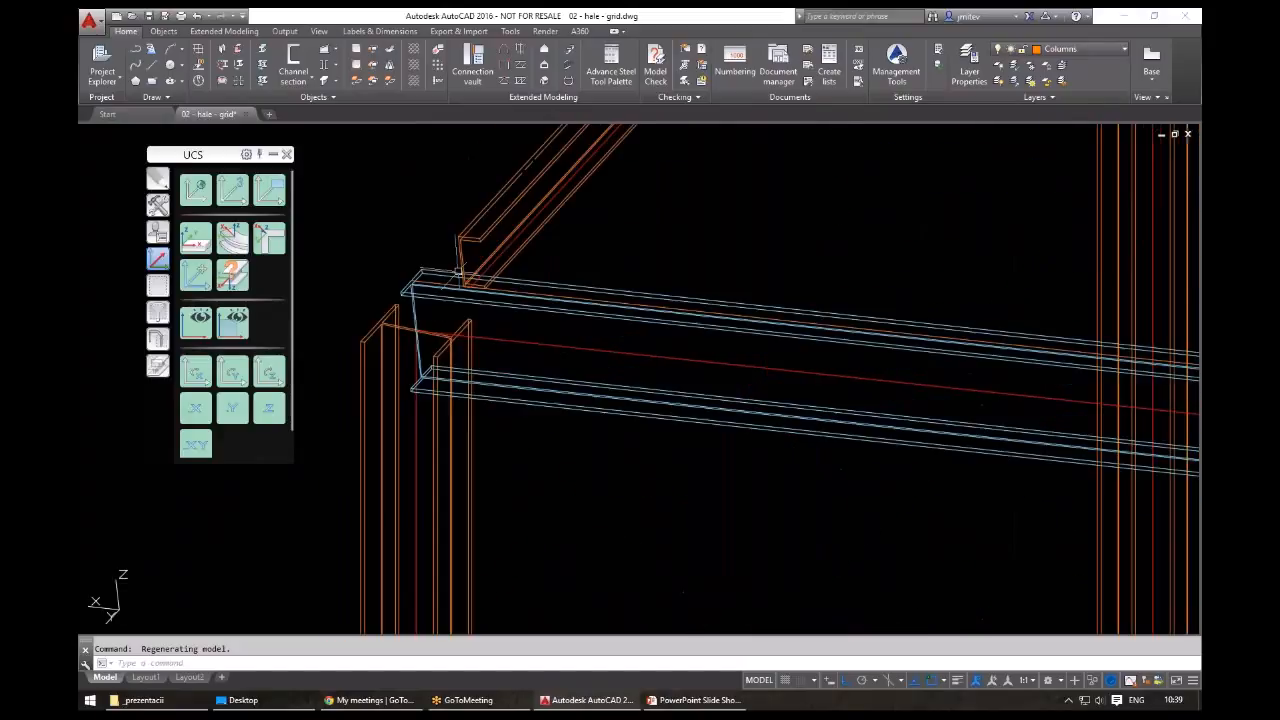
click(586, 466)
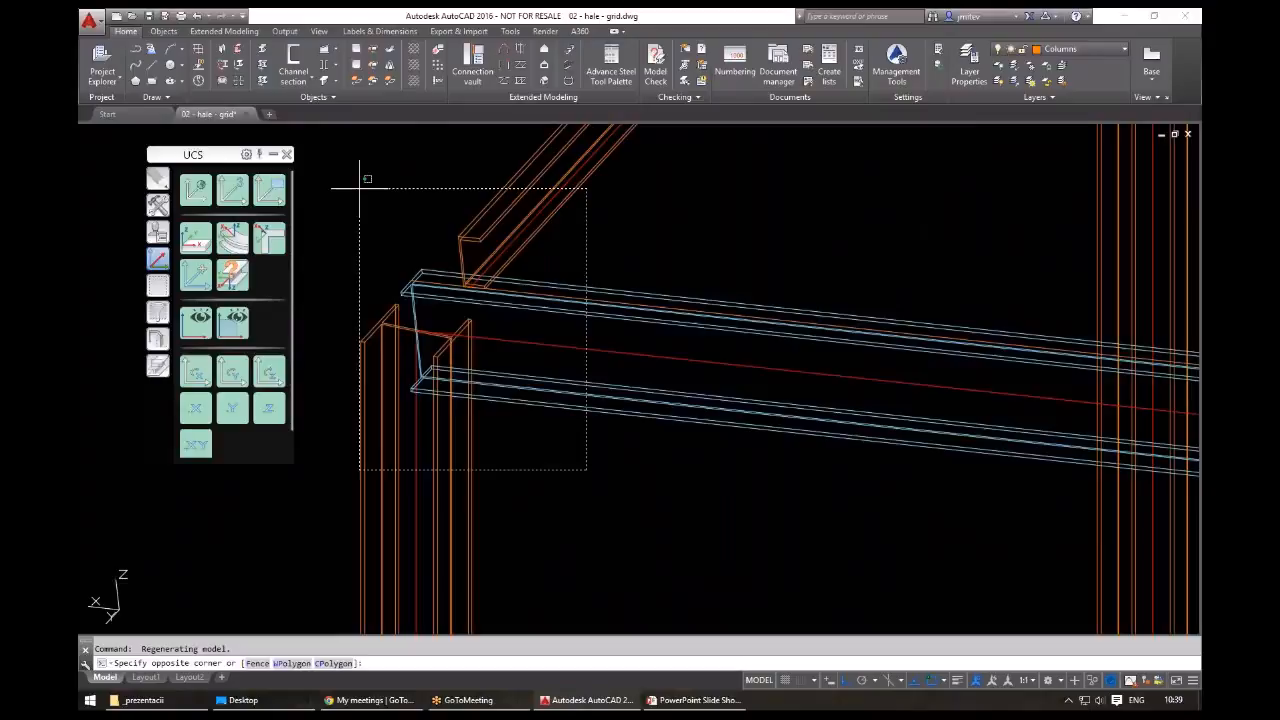
click(366, 177)
right_click(363, 180)
click(380, 385)
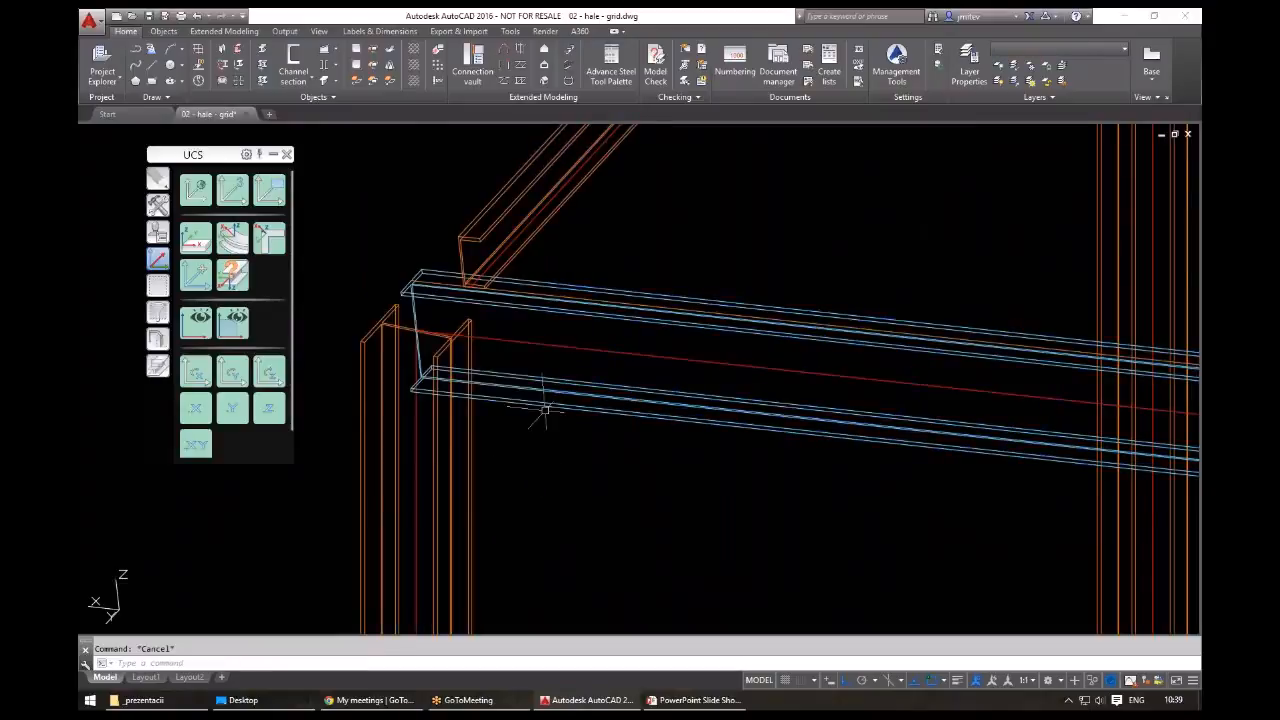
- Set the display type of the front corner column and the channel purlin to Exact with edge features
click(545, 410)
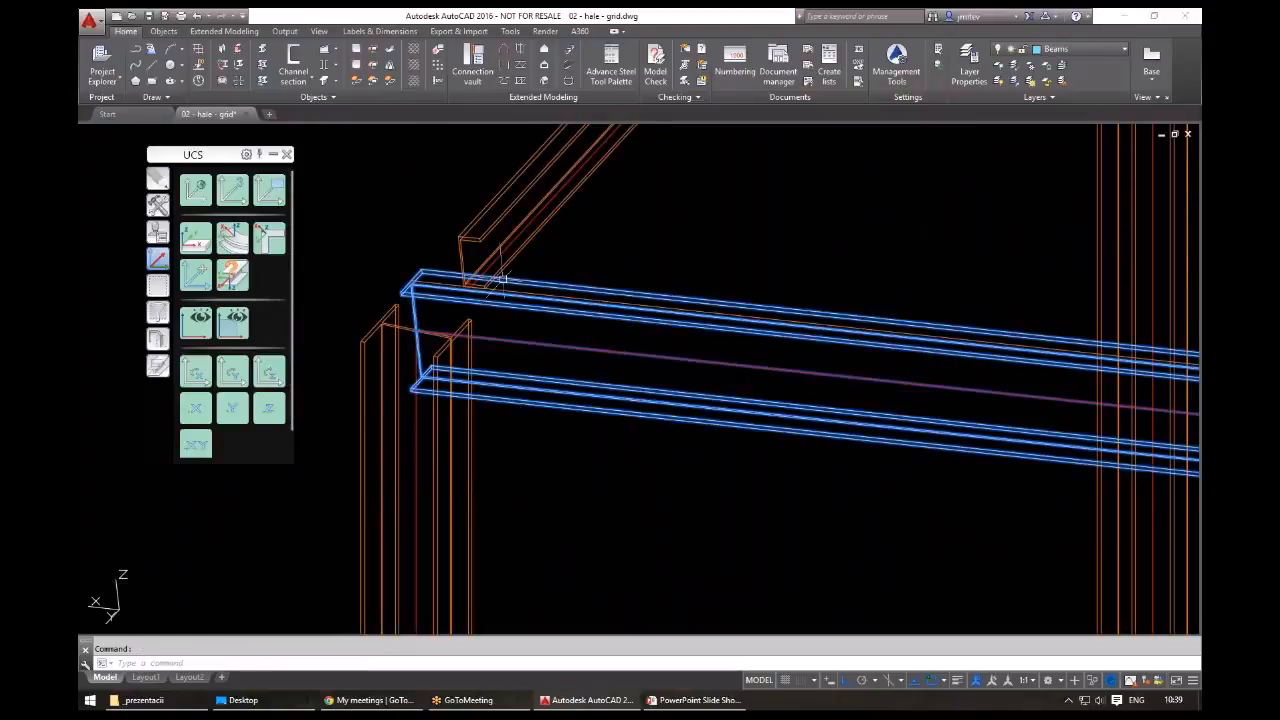
key(Escape)
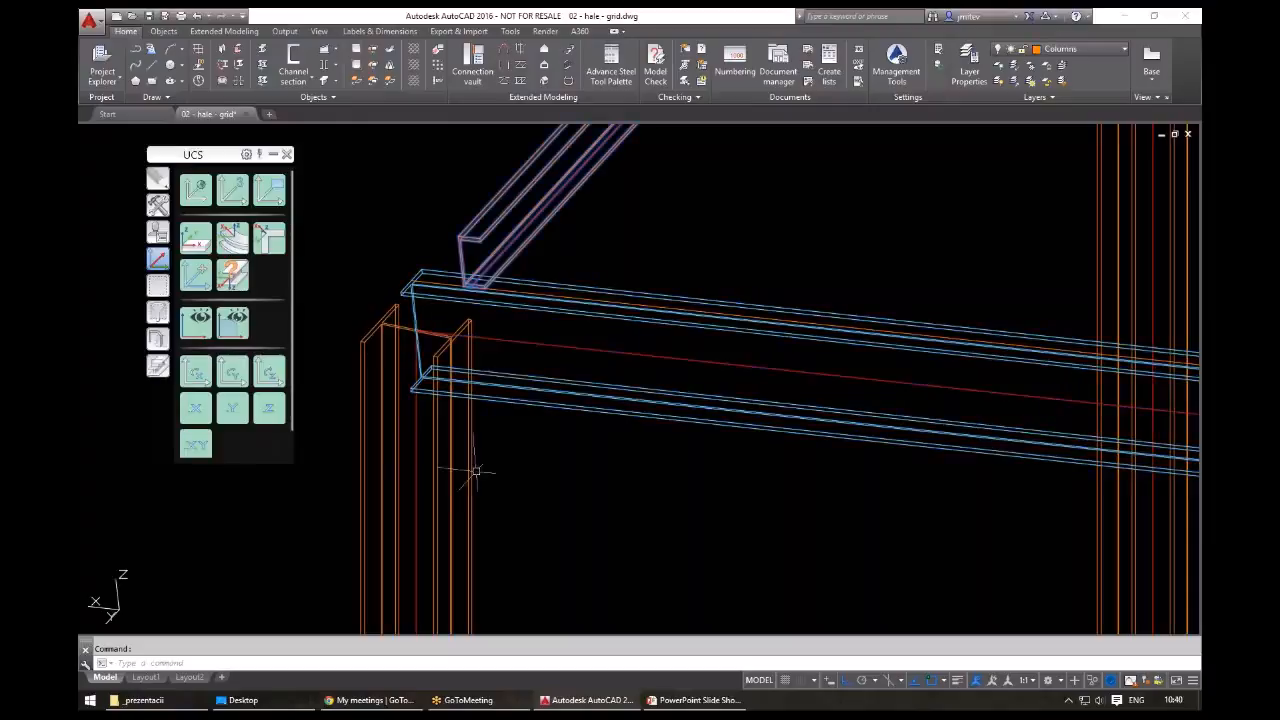
click(459, 469)
click(459, 469)
right_click(468, 462)
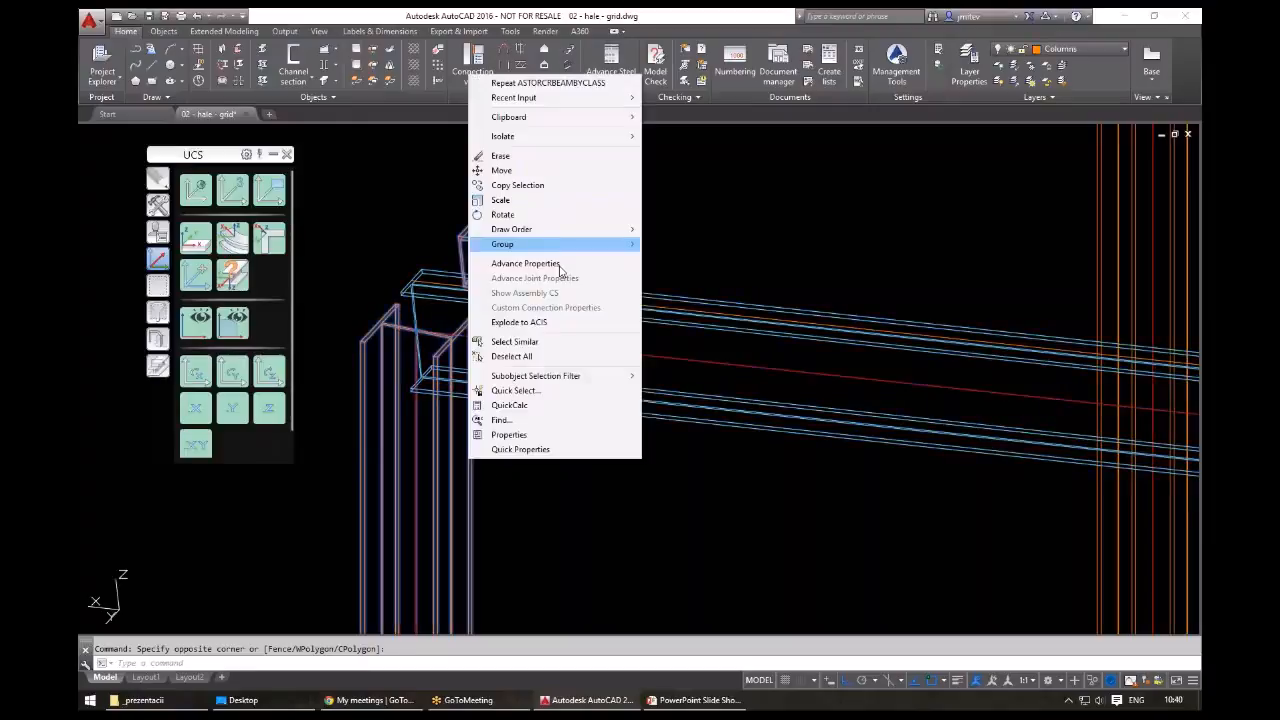
click(558, 264)
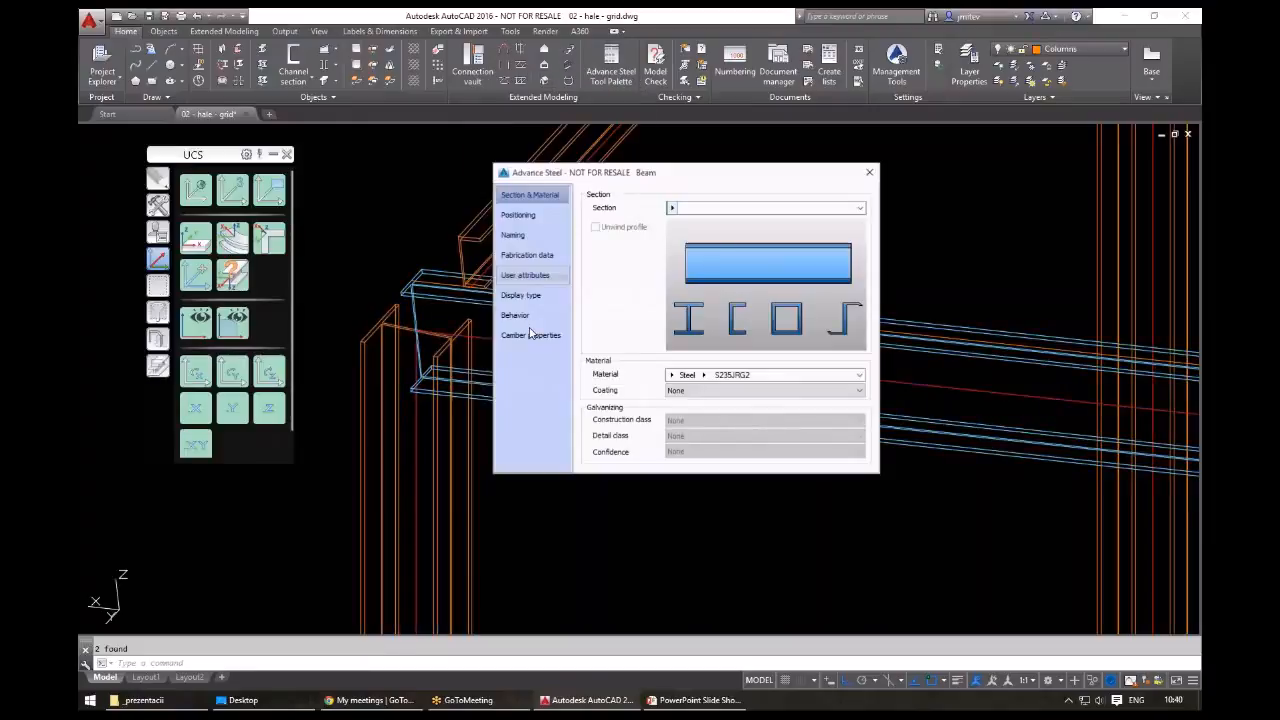
click(520, 295)
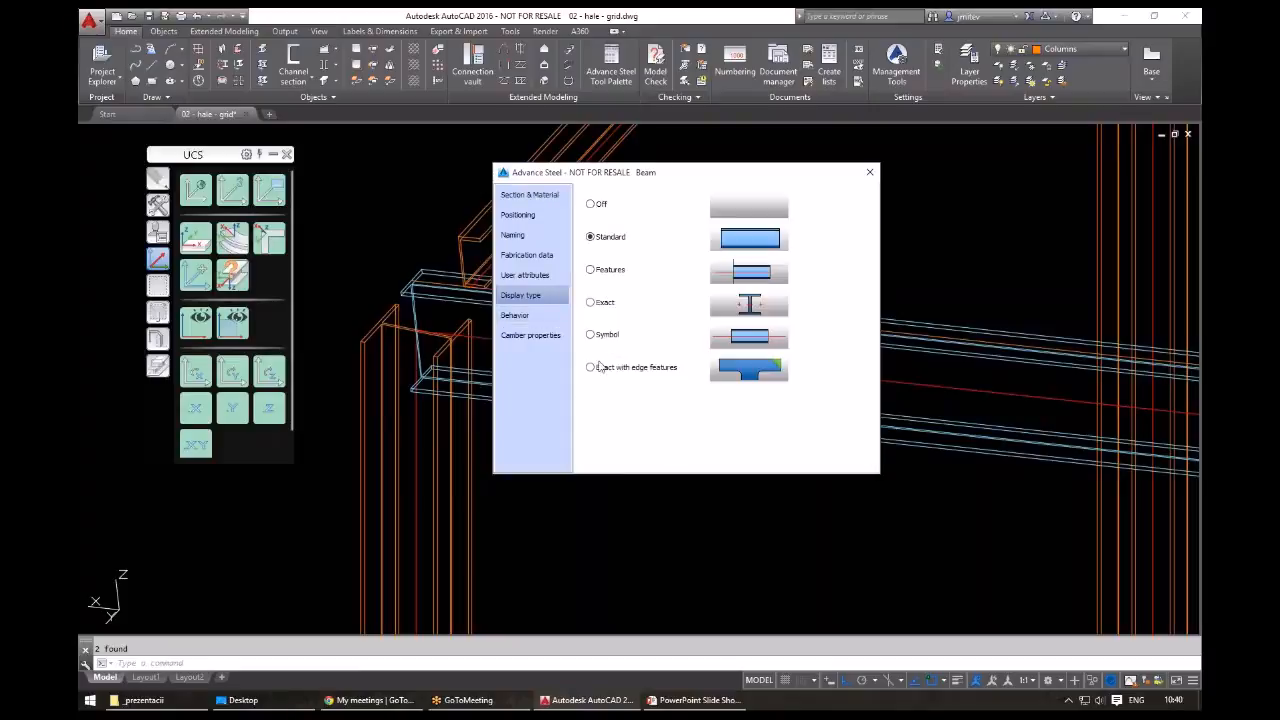
click(596, 367)
click(869, 172)
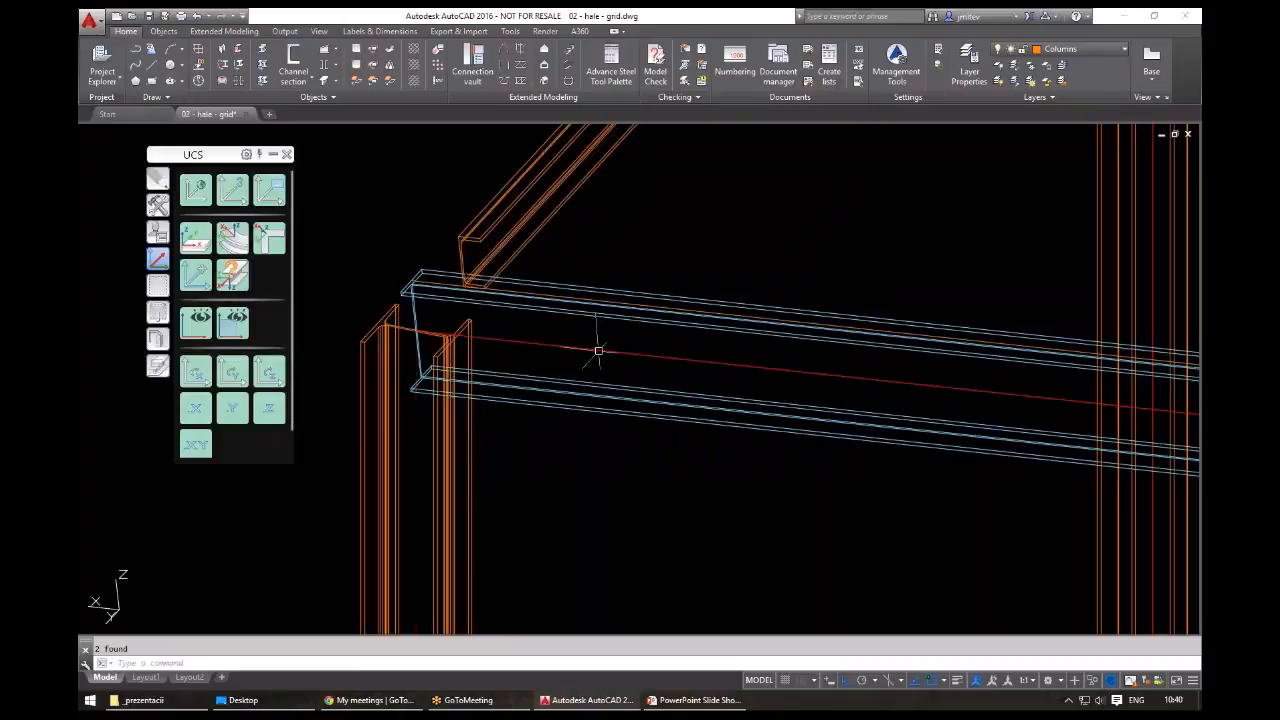
- Switch the view to the Shaded visual style for a close look at the top of the corner column
shift+middle_drag(591, 369, 483, 291)
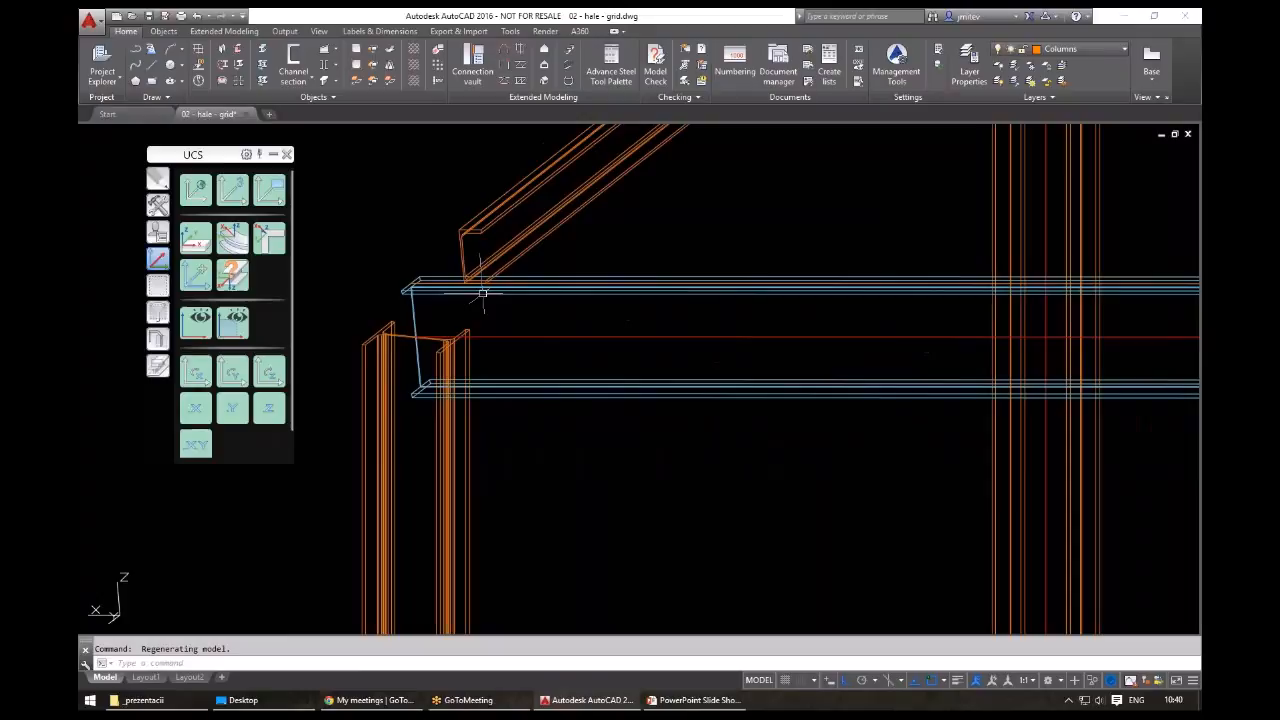
scroll(448, 238, up, 2)
shift+middle_drag(429, 365, 470, 395)
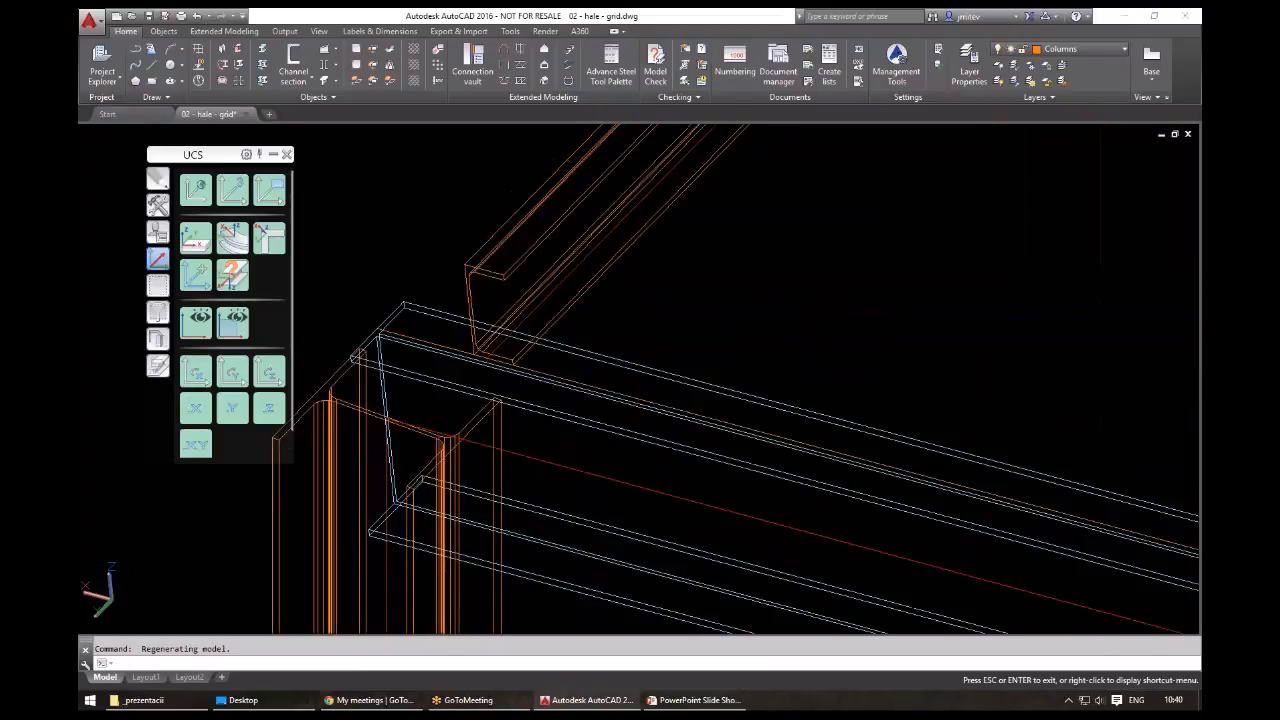
shift+middle_drag(445, 608, 440, 380)
scroll(440, 380, up, 3)
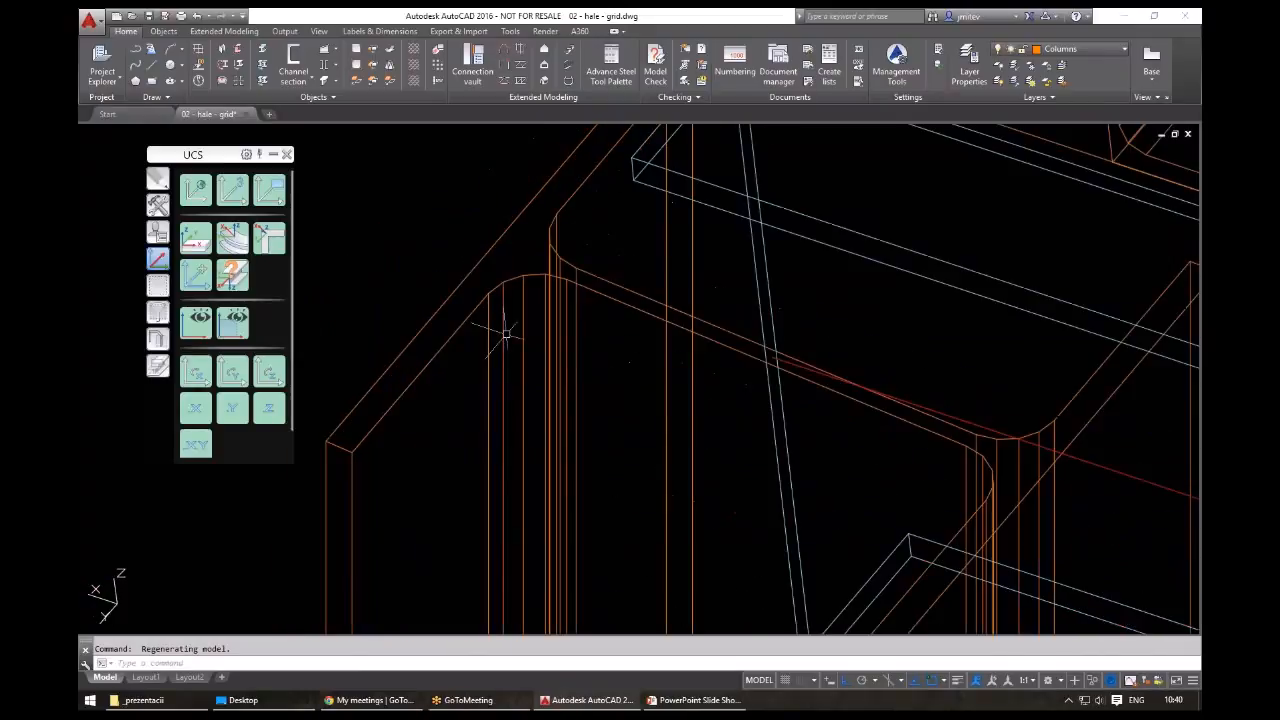
text(sw)
key(Return)
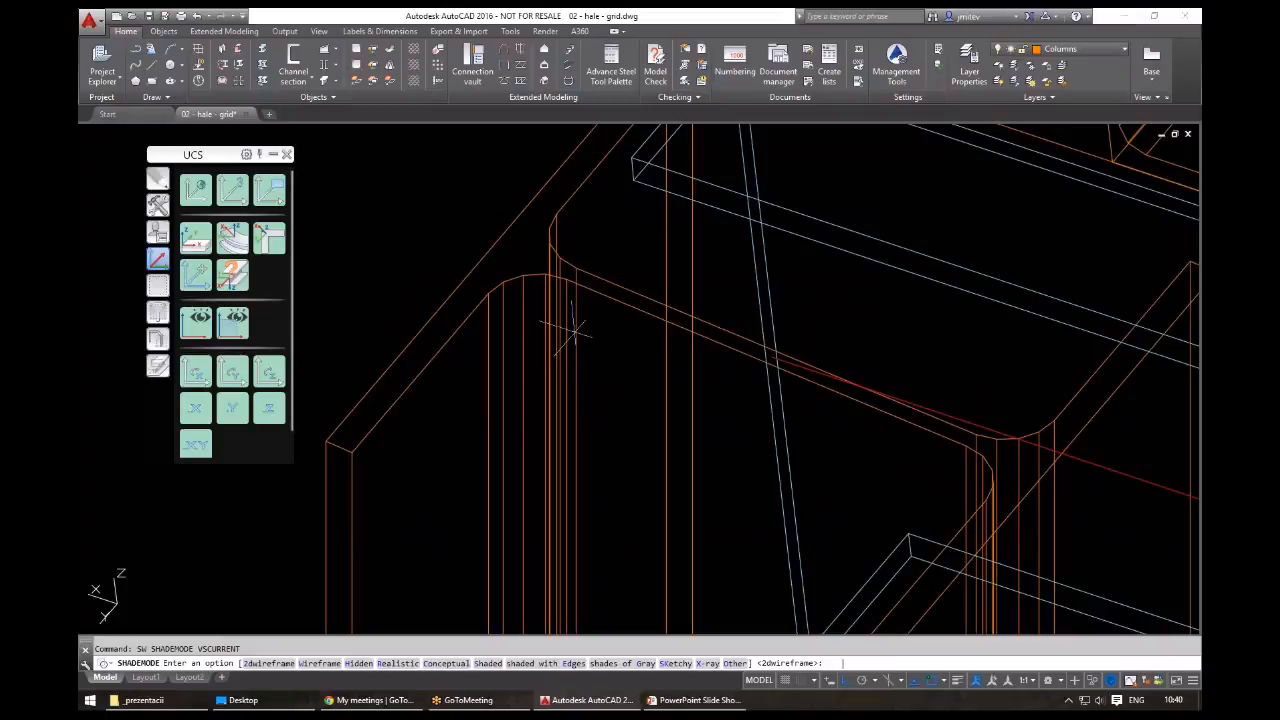
text(s)
key(Return)
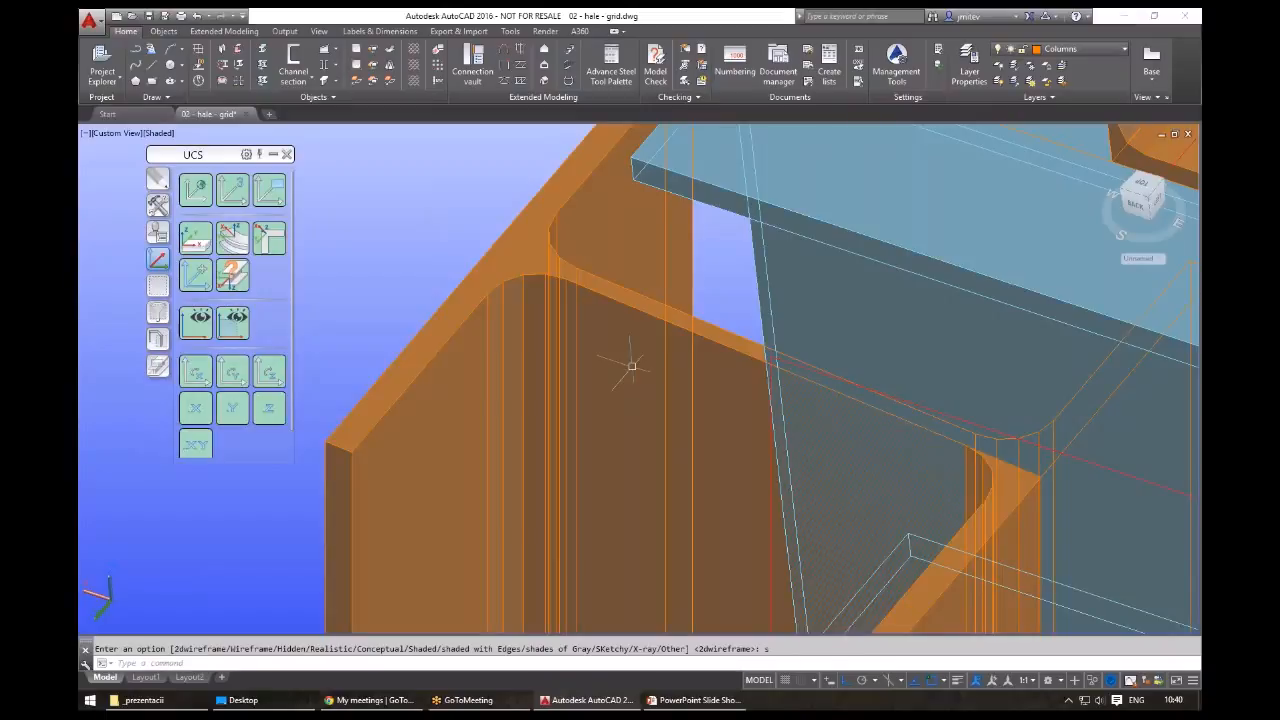
- Examine the shaded front frame where the roof beams meet the corner and middle columns
scroll(631, 366, down, 3)
shift+middle_drag(671, 370, 795, 581)
scroll(557, 418, down, 6)
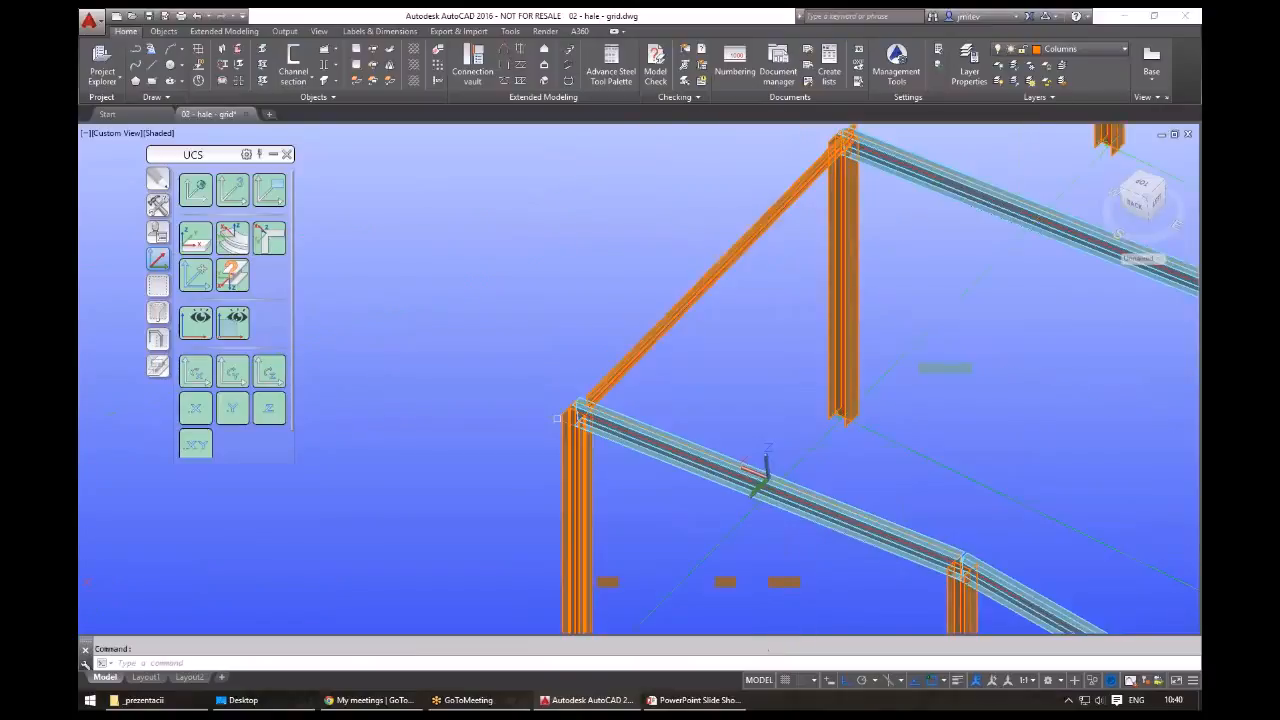
middle_drag(959, 578, 865, 525)
scroll(865, 525, up, 5)
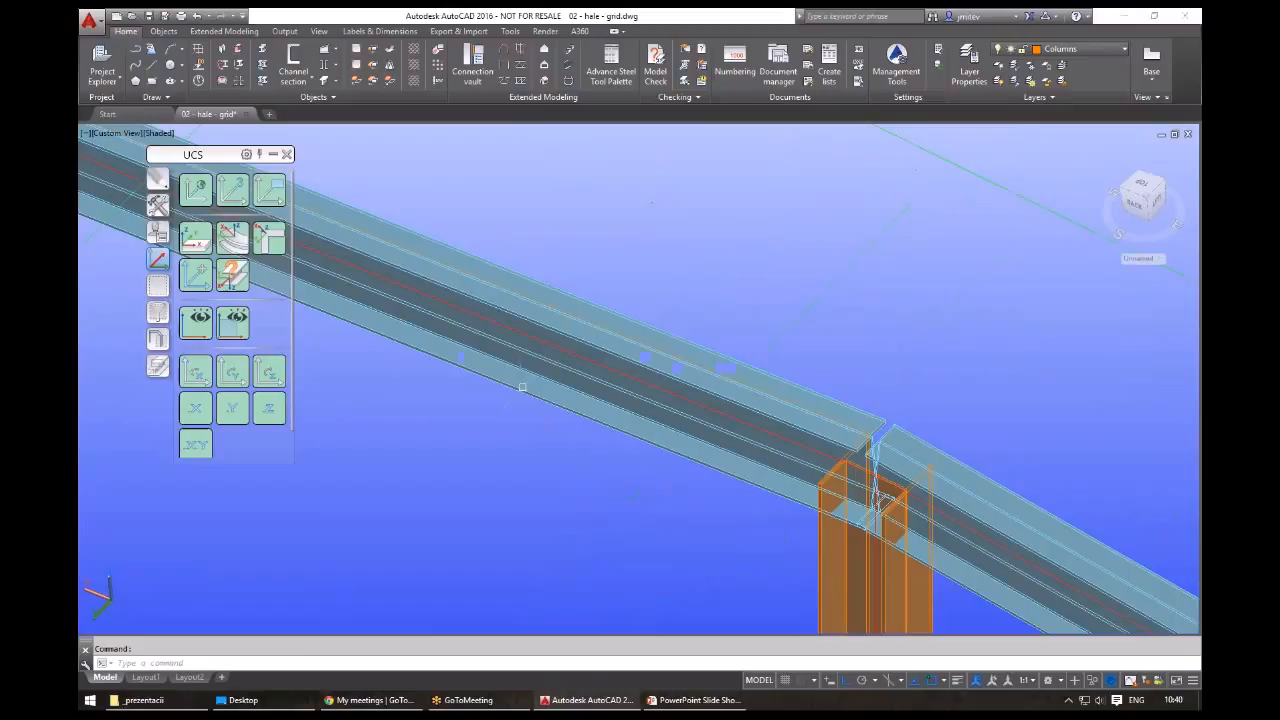
shift+middle_drag(522, 387, 1000, 558)
scroll(640, 380, up, 3)
- Switch the view back to the 2D wireframe visual style at the front corner column
text(sha)
key(Return)
text(2)
key(Return)
shift+middle_drag(640, 380, 760, 380)
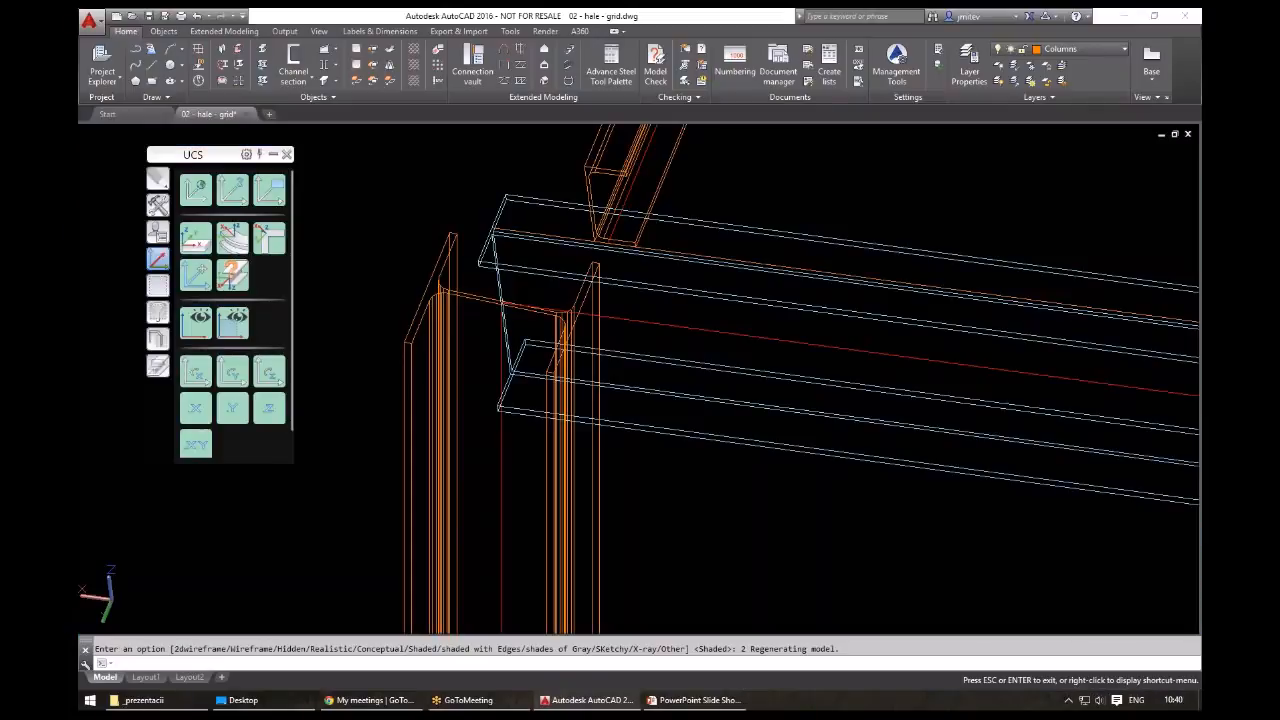
shift+middle_drag(610, 370, 610, 348)
- Delete the channel purlin that spans from the front frame to the frame behind it
scroll(610, 348, down, 3)
scroll(617, 340, down, 3)
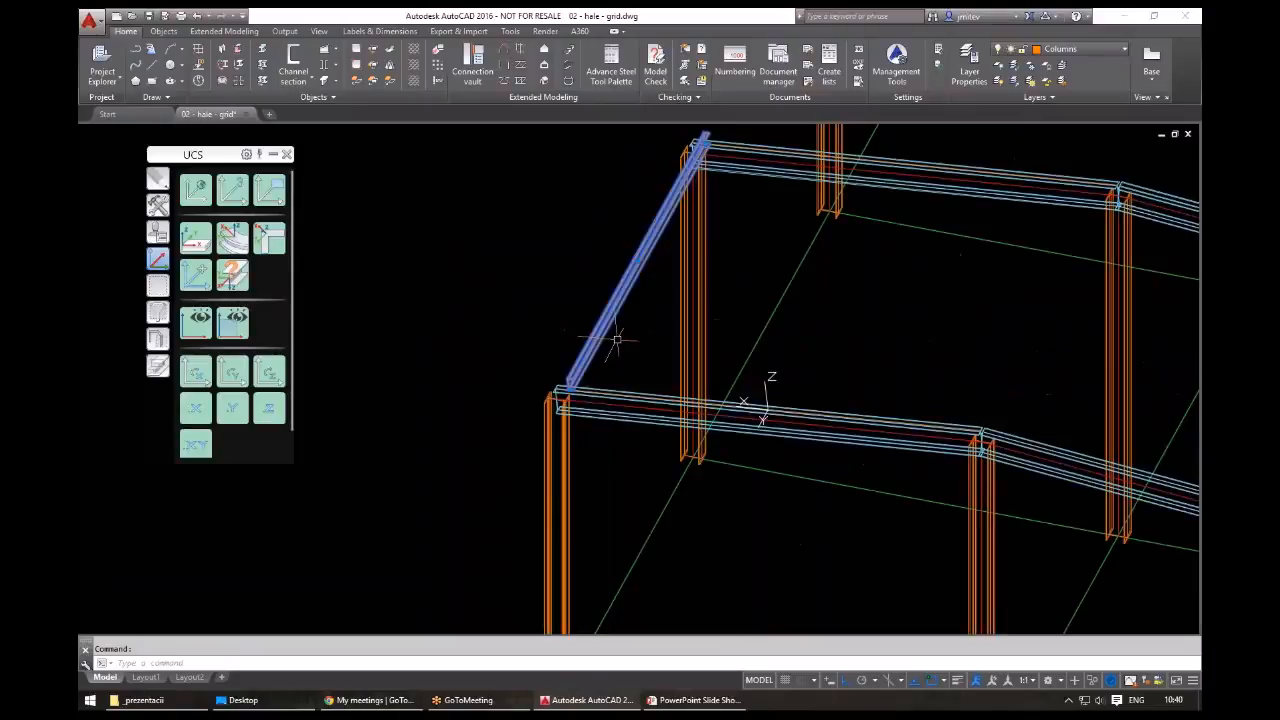
click(617, 340)
key(Delete)
- Cancel the first start of the Purlins command and set the UCS to World
scroll(600, 400, up, 3)
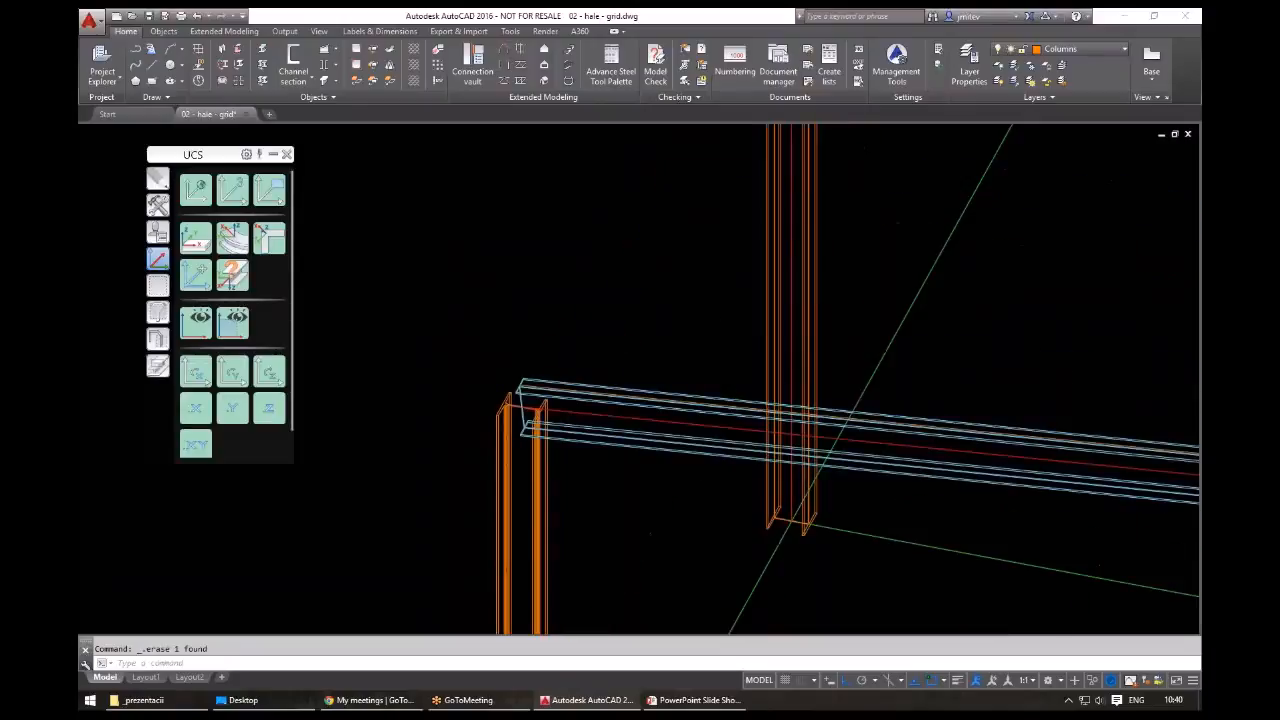
scroll(583, 389, up, 3)
scroll(679, 272, down, 5)
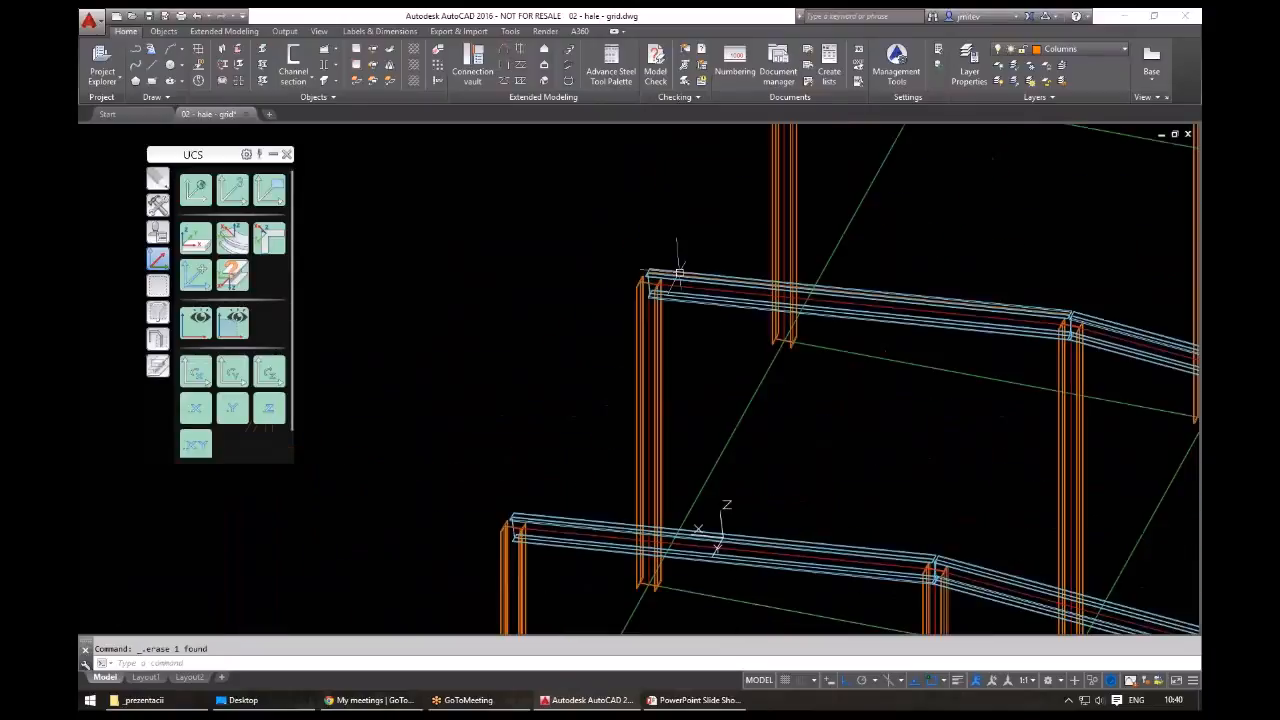
scroll(679, 272, up, 5)
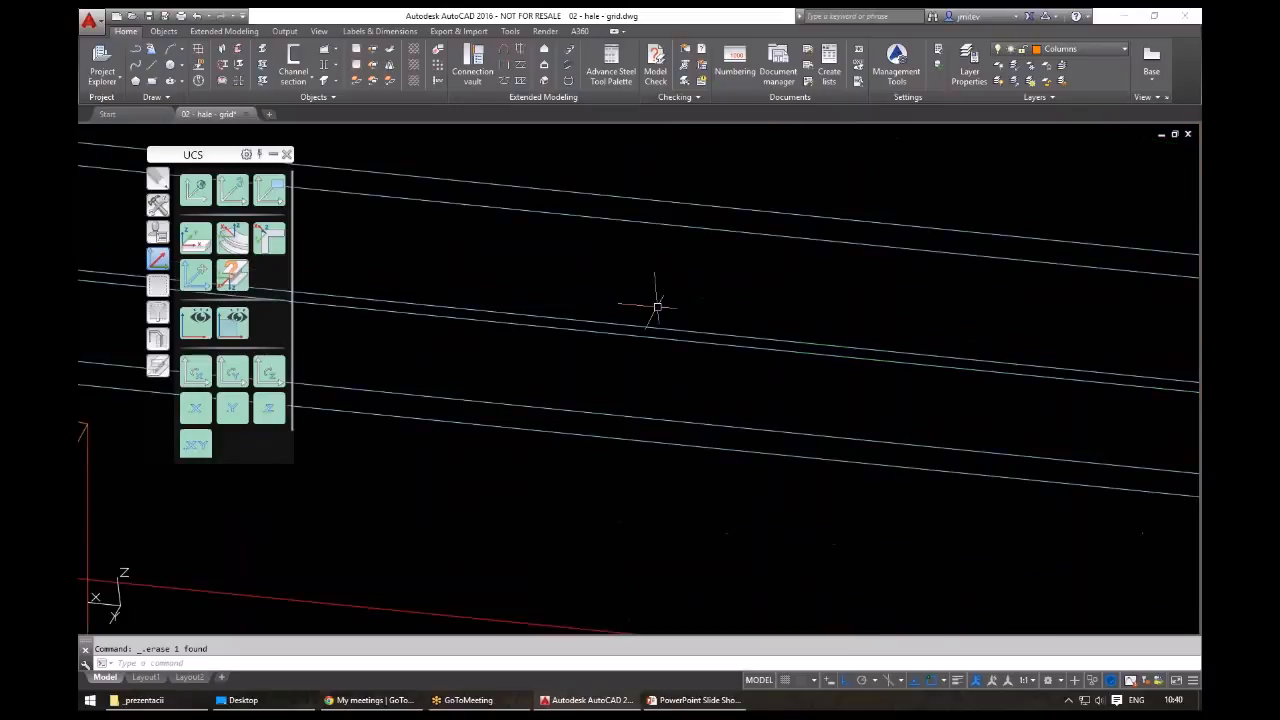
scroll(629, 292, down, 3)
shift+middle_drag(629, 292, 574, 360)
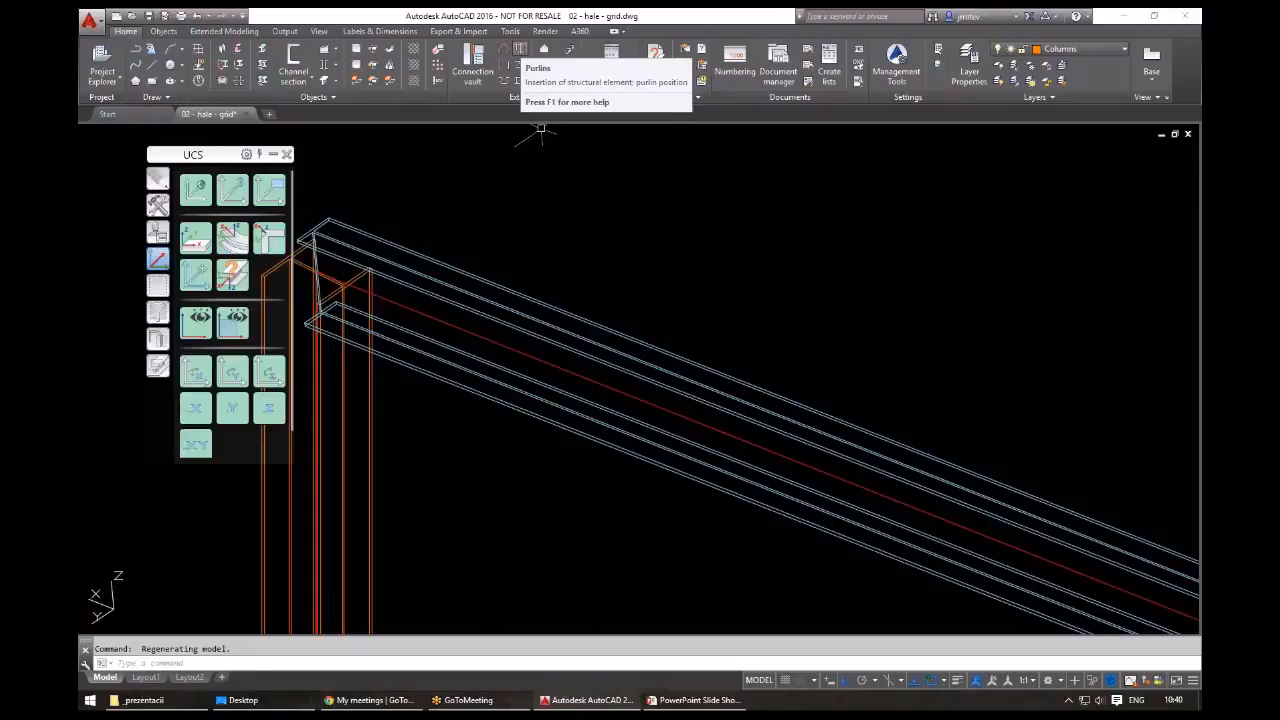
click(520, 48)
scroll(585, 277, down, 6)
scroll(622, 342, up, 5)
key(Escape)
text(ww)
key(Return)
middle_drag(369, 417, 415, 407)
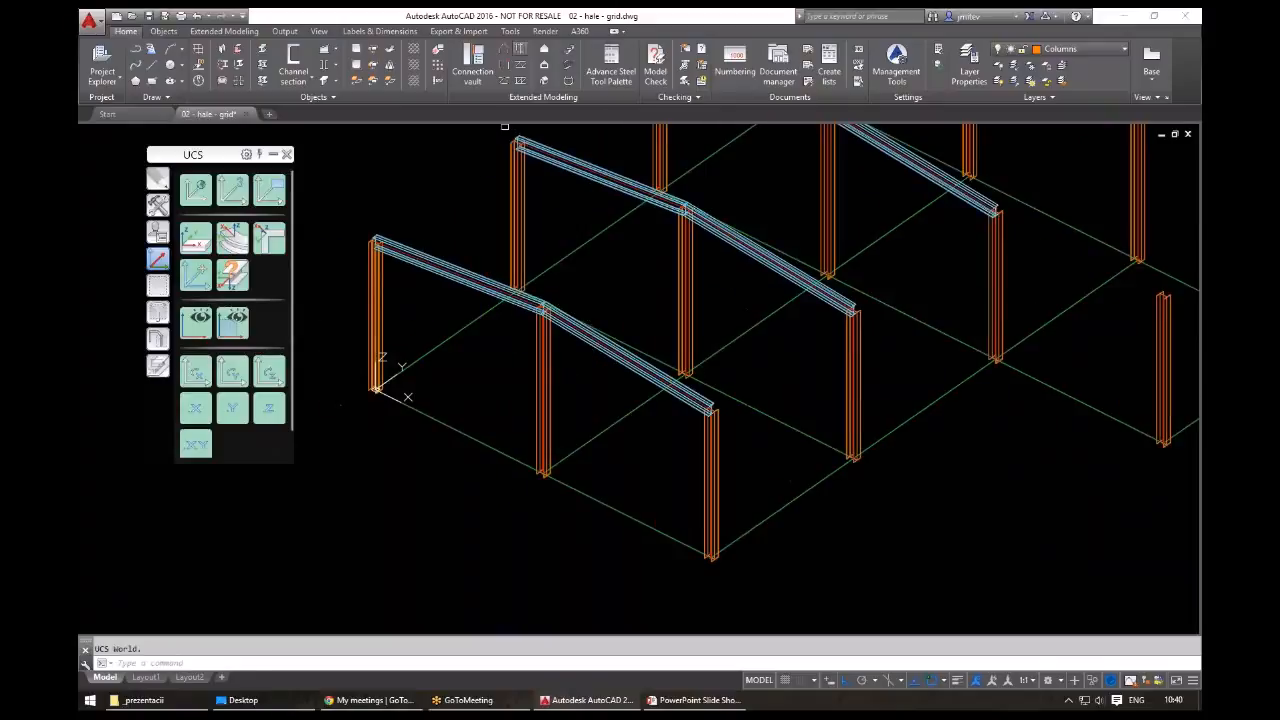
- Create purlins across the far-slope roof beams of the first two frames, without a reference point or additional reference beam
click(633, 368)
key(Return)
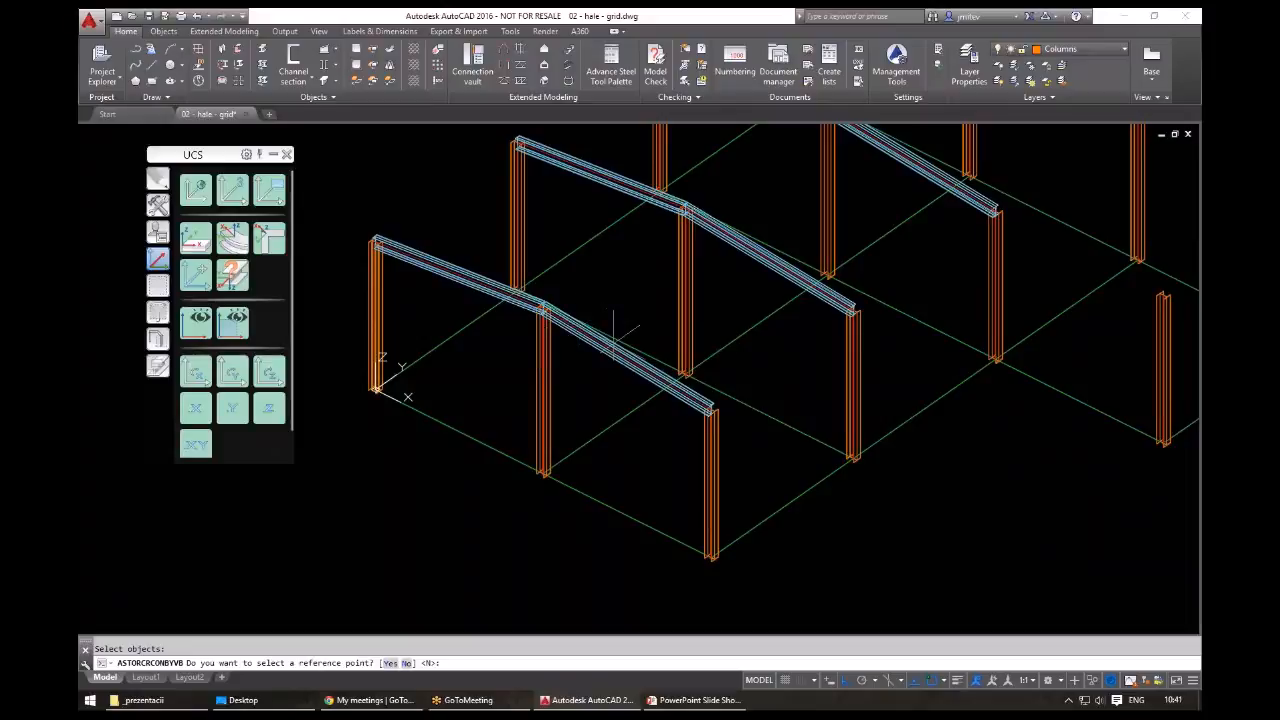
key(Return)
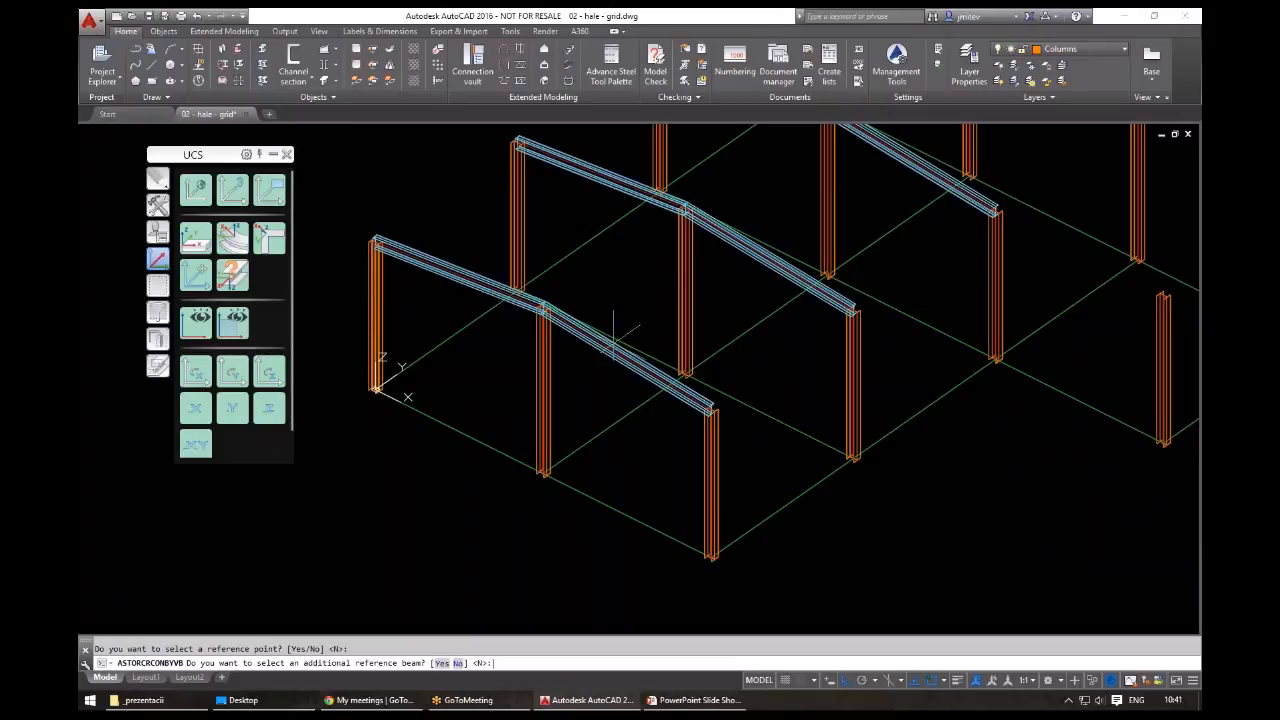
key(Return)
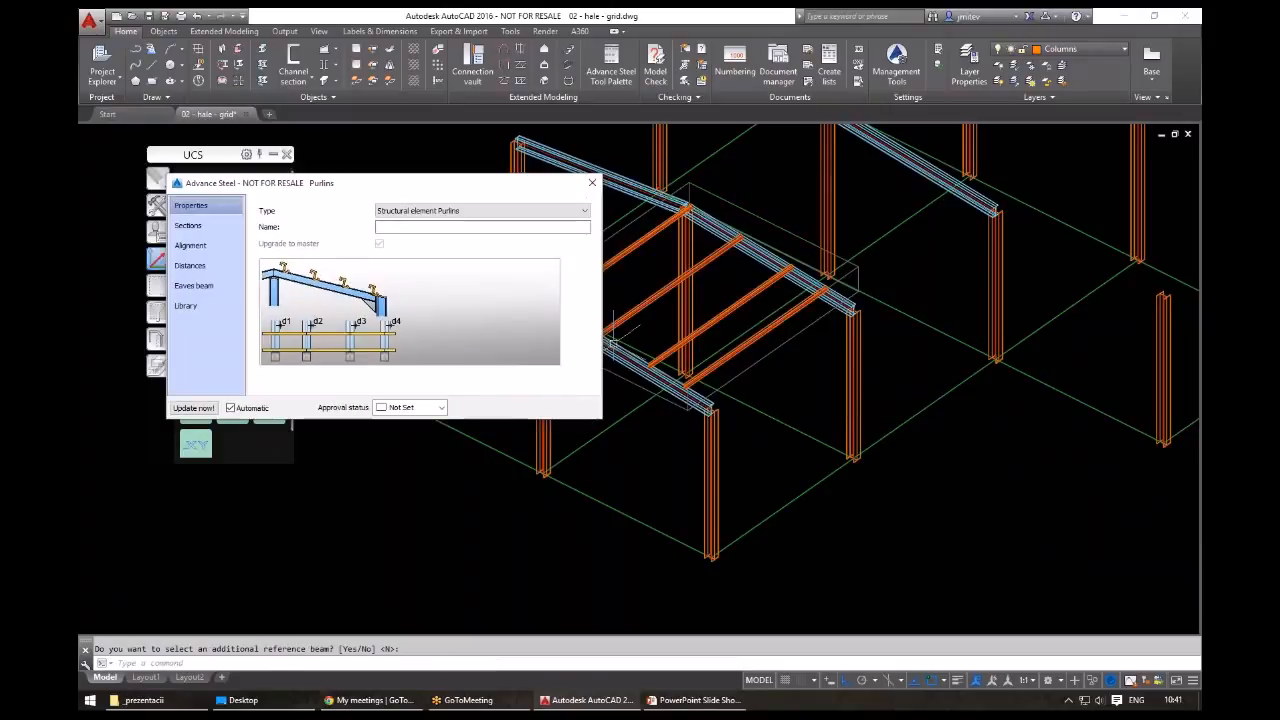
- Set the purlins' section size to UPE180 from the UPE channel family
middle_drag(697, 356, 699, 356)
scroll(771, 335, up, 5)
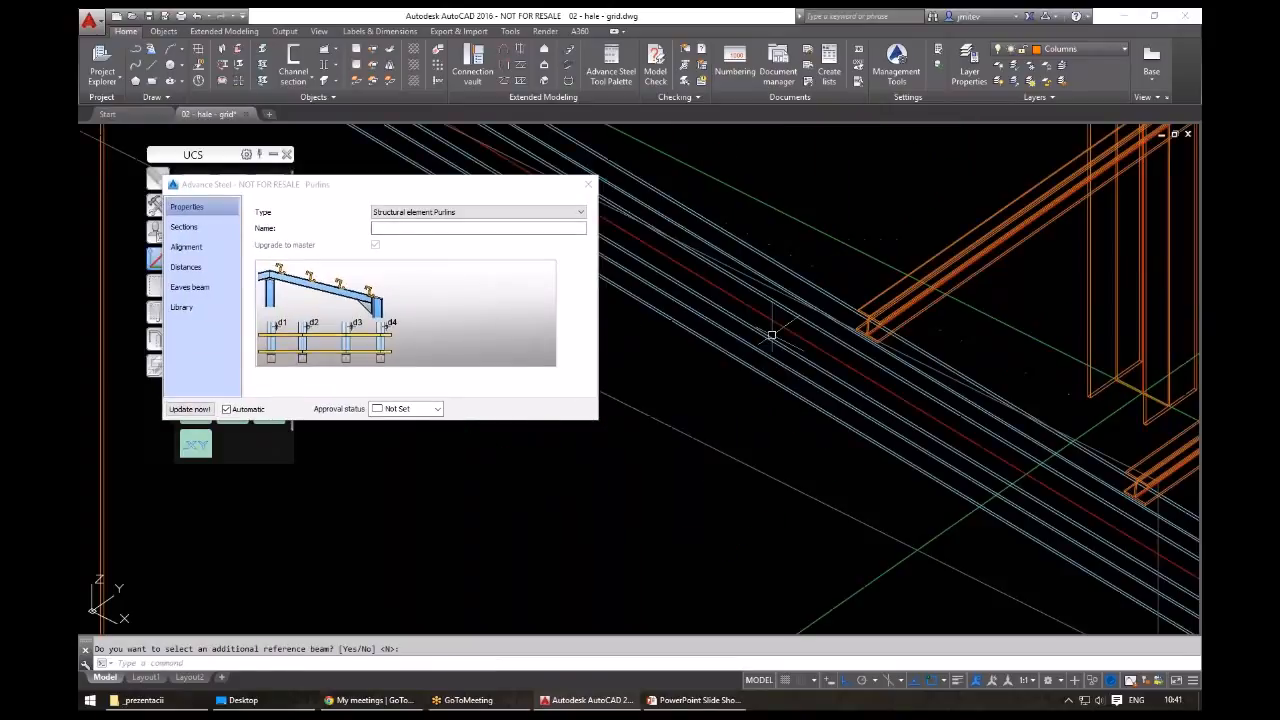
drag(250, 184, 375, 183)
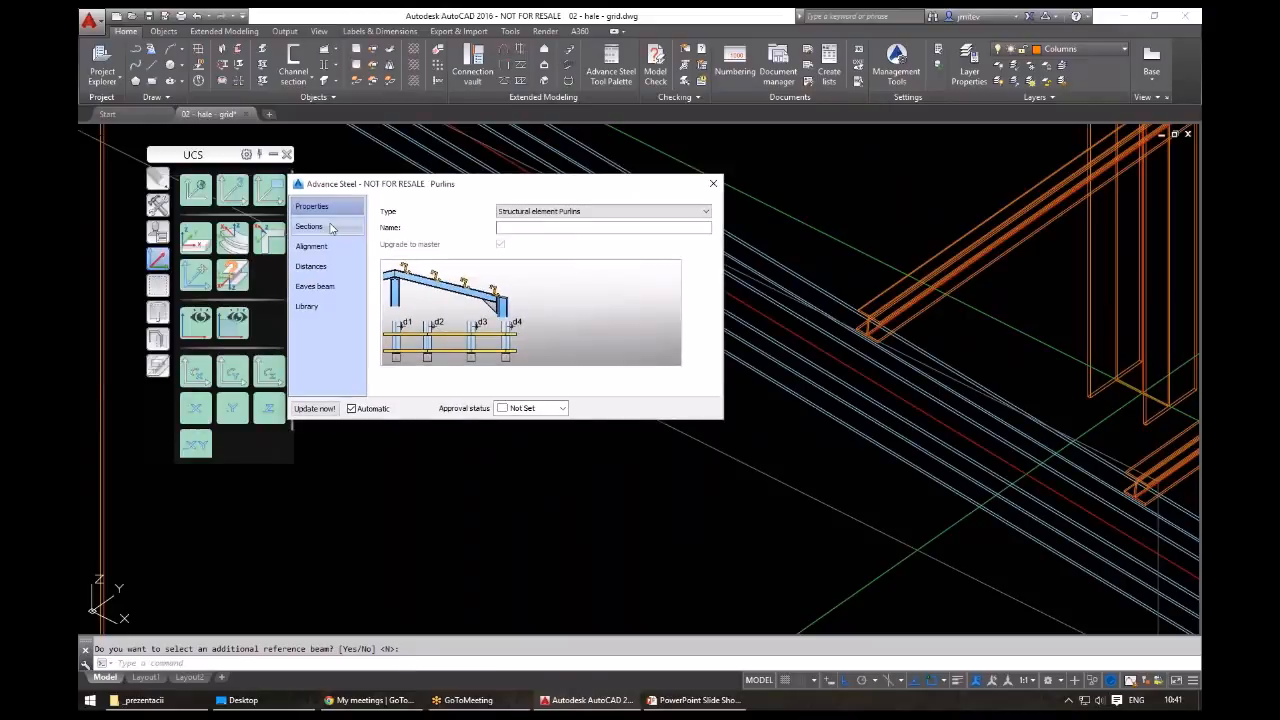
click(309, 226)
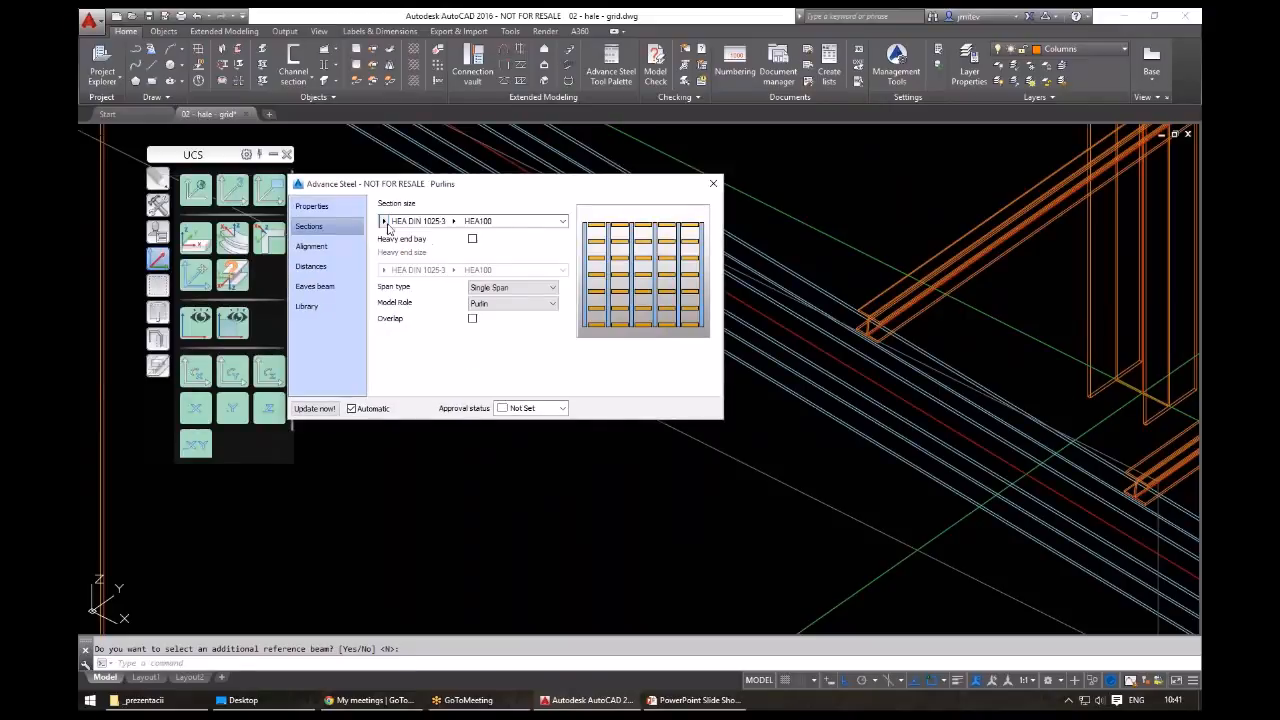
click(384, 221)
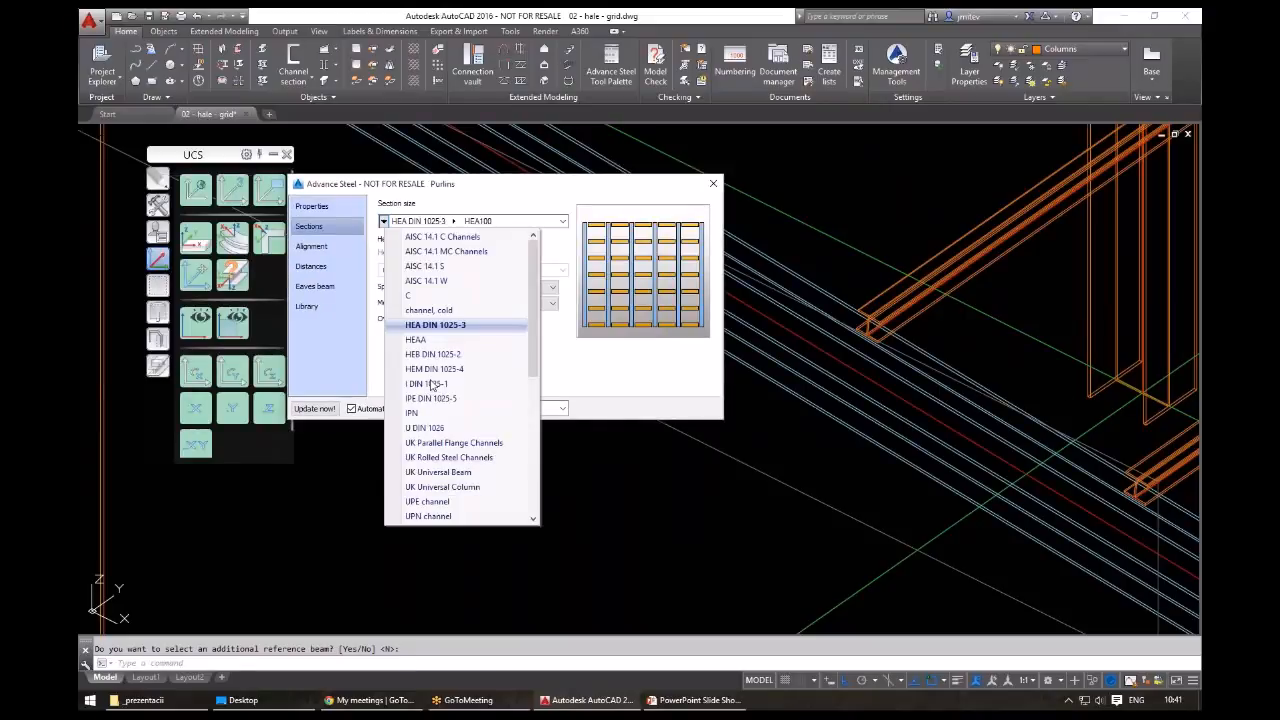
click(430, 503)
click(445, 224)
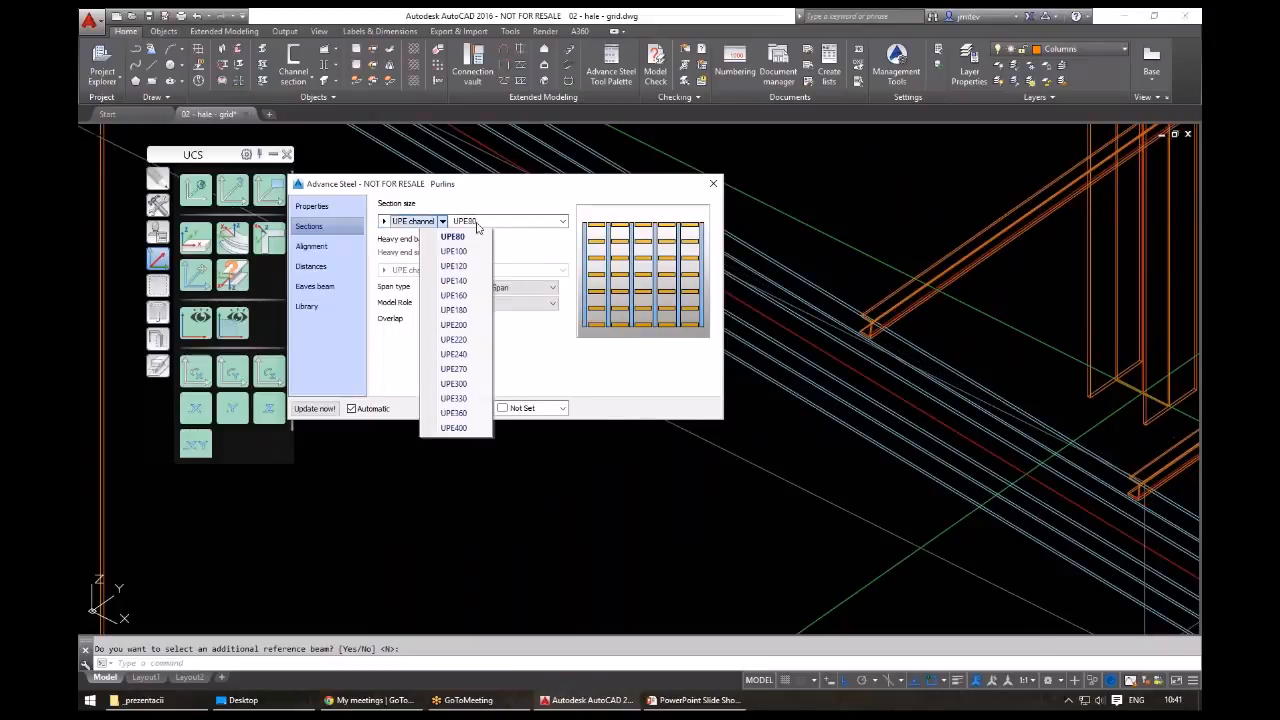
click(474, 223)
click(443, 221)
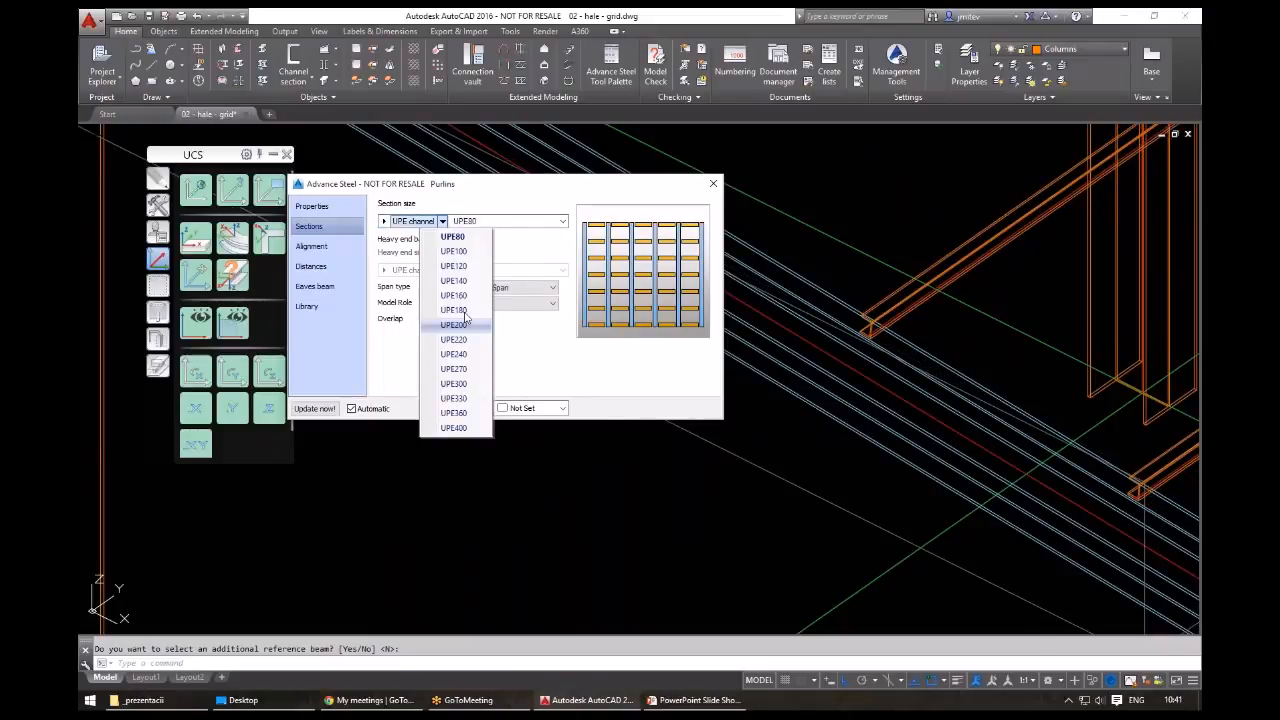
click(462, 311)
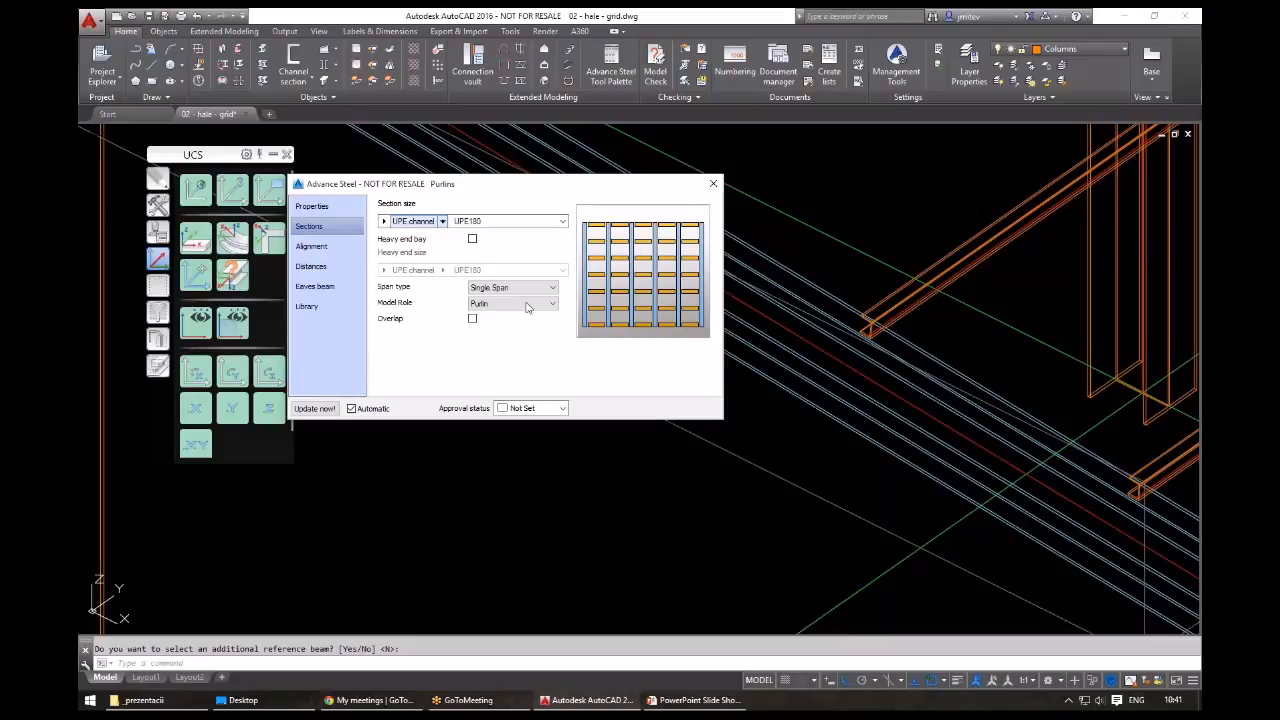
- Set the purlins' overhang to 300 at the first support and -10 at the last support
scroll(886, 330, down, 3)
click(352, 247)
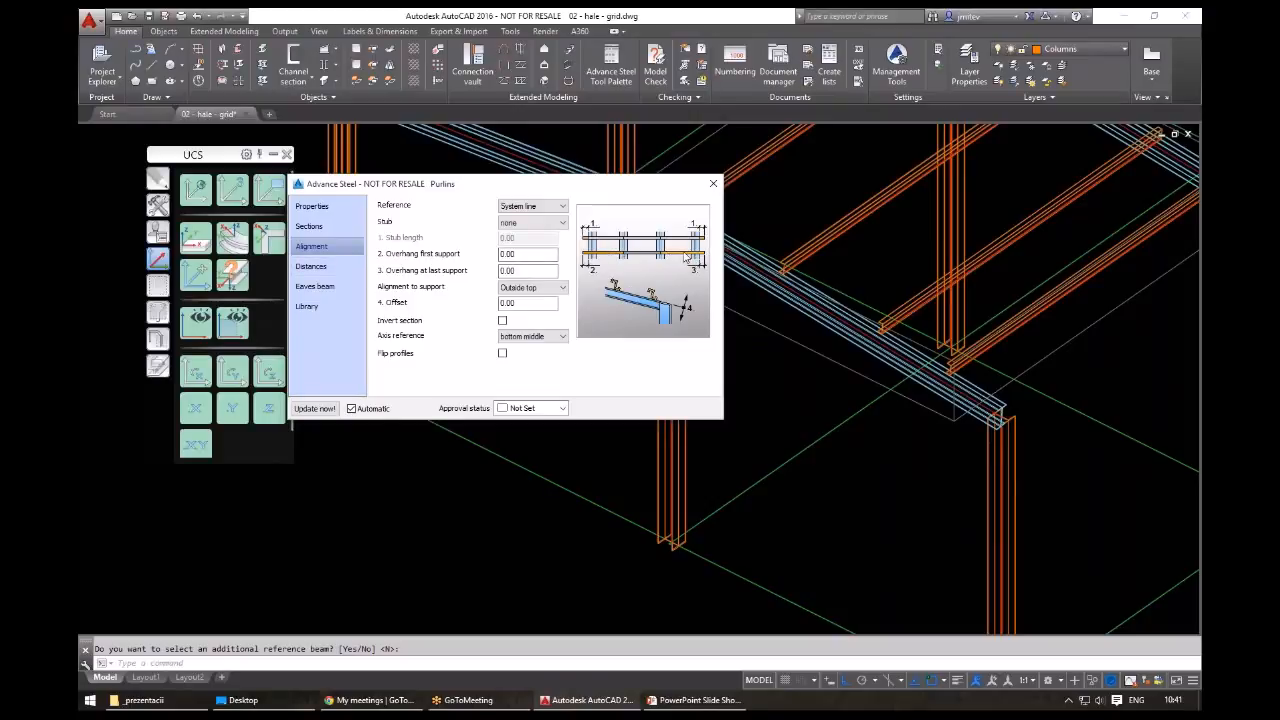
click(515, 254)
text(300)
key(Tab)
text(-10)
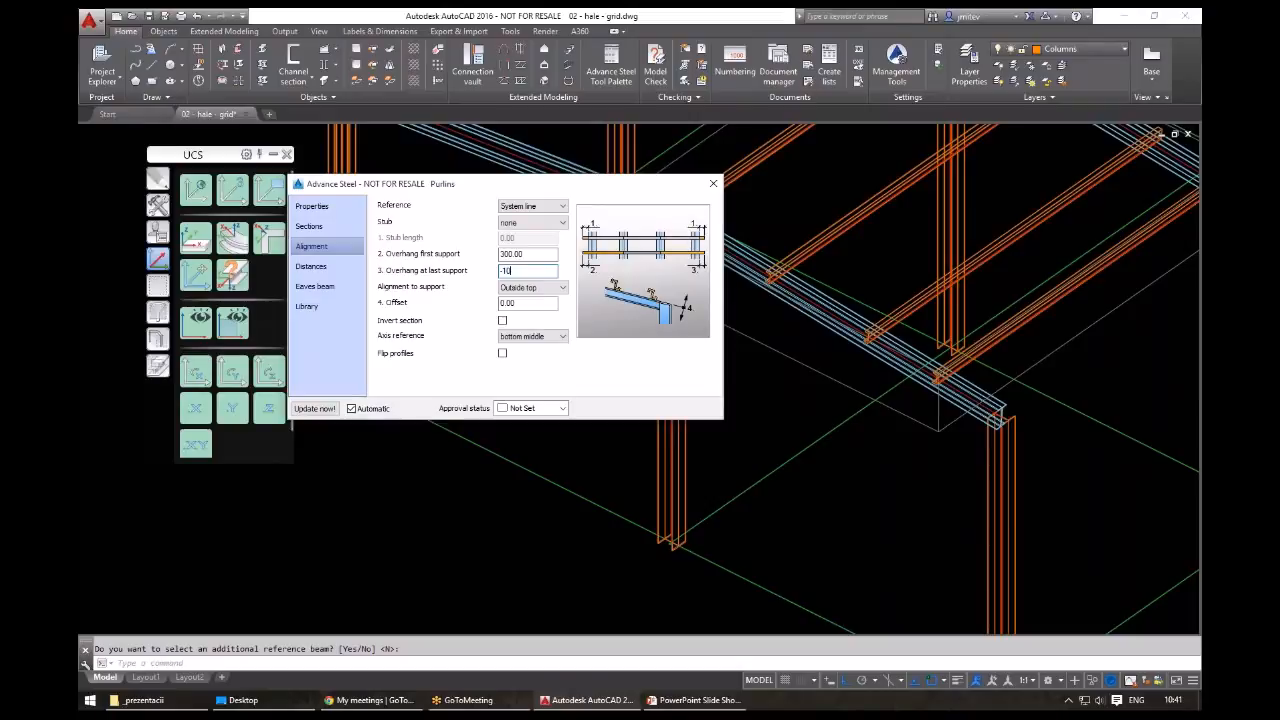
middle_drag(1139, 128, 972, 235)
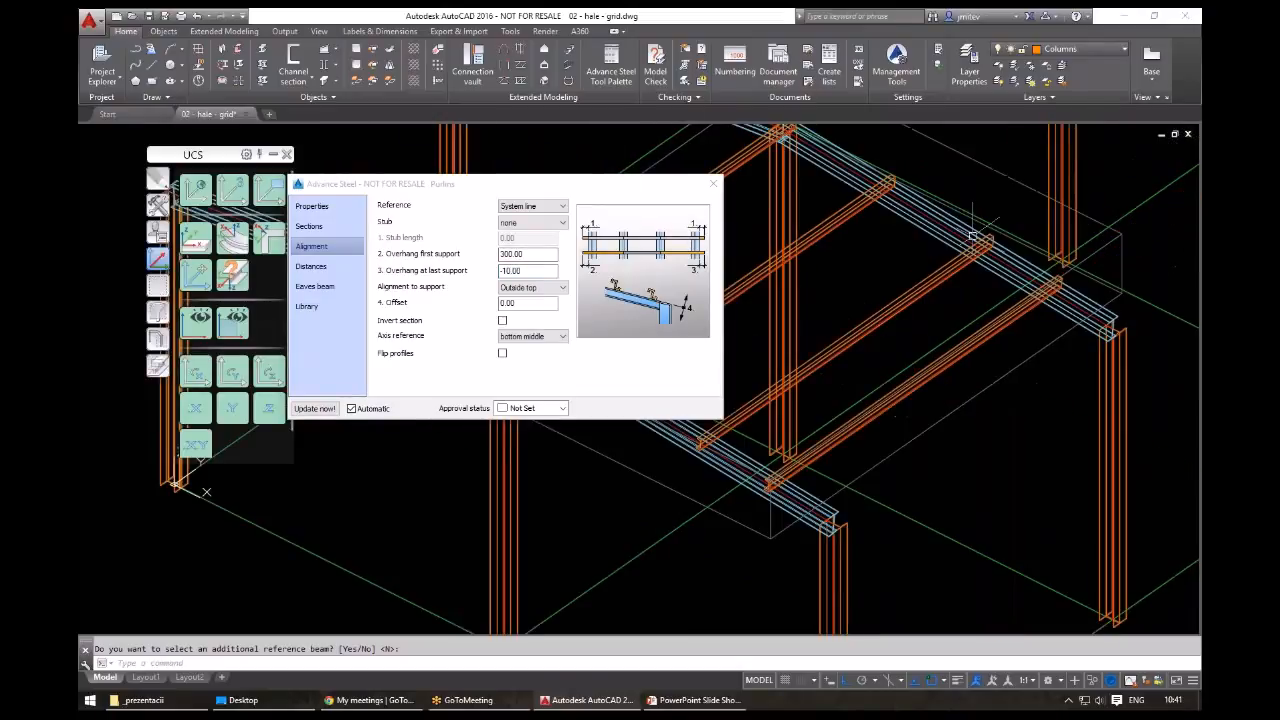
- Set the start distance of the purlins to 400
click(311, 266)
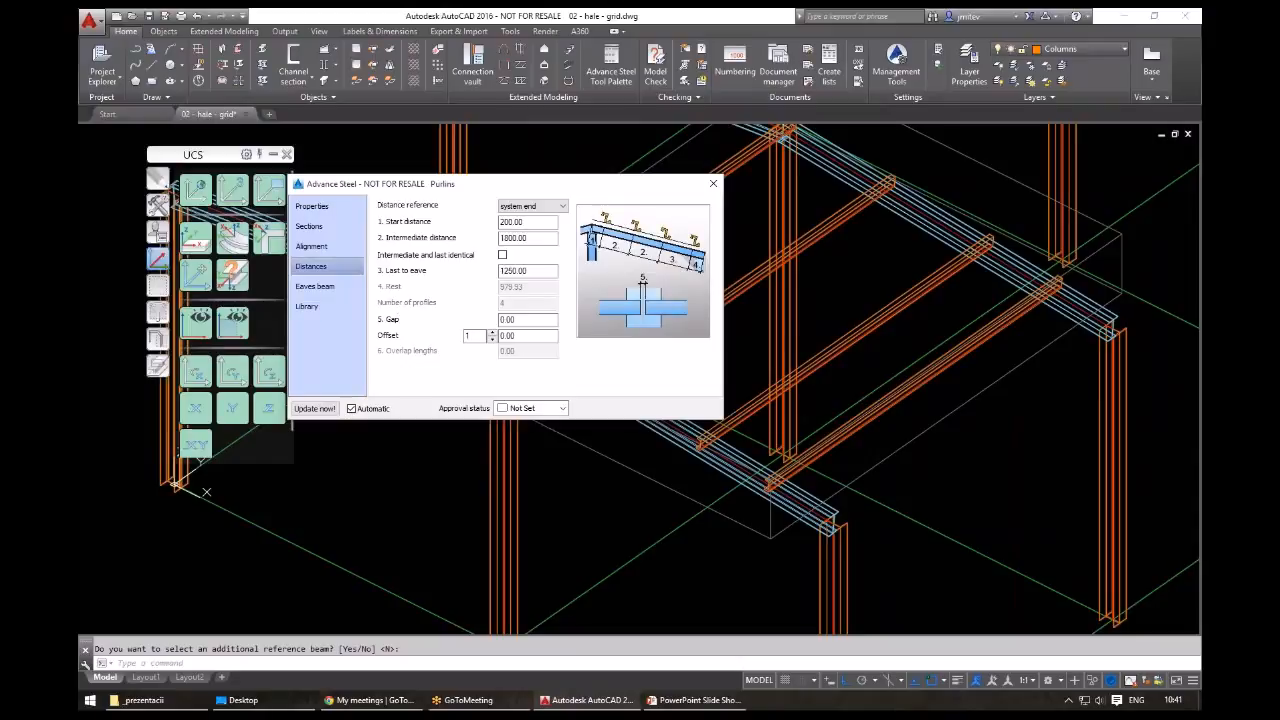
key(Tab)
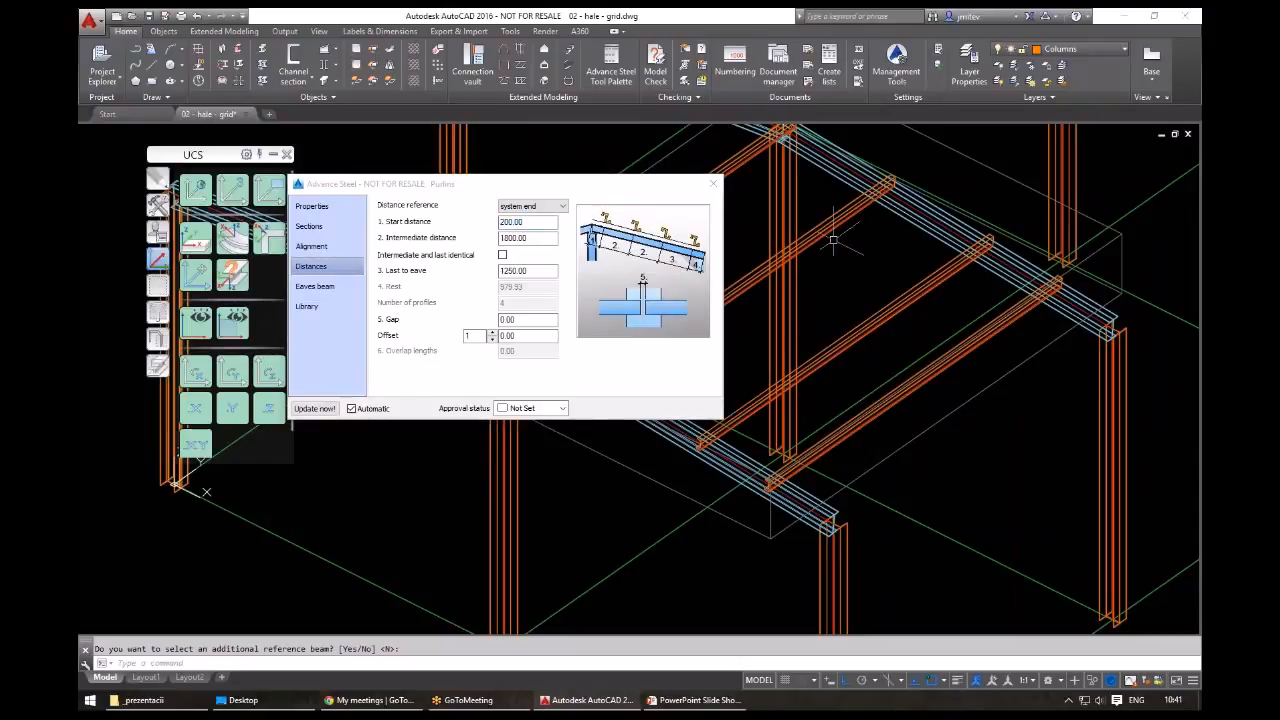
scroll(1136, 269, down, 3)
scroll(792, 275, up, 5)
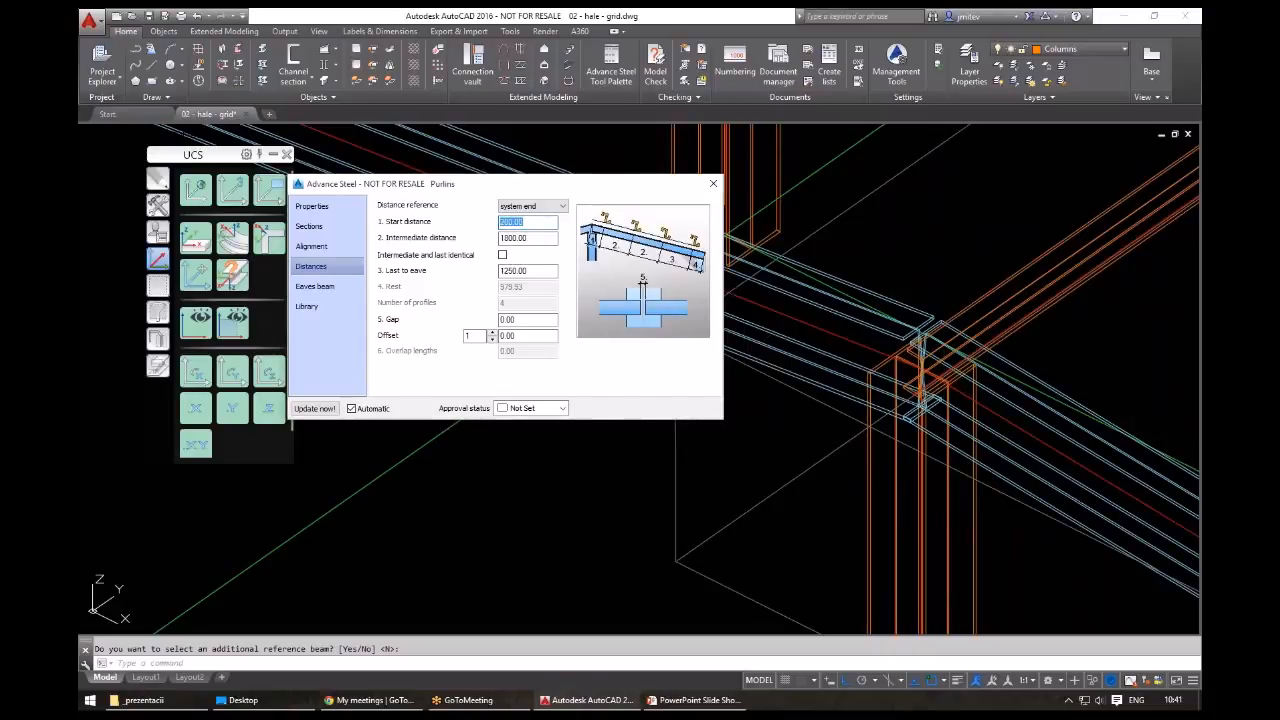
text(400)
click(906, 287)
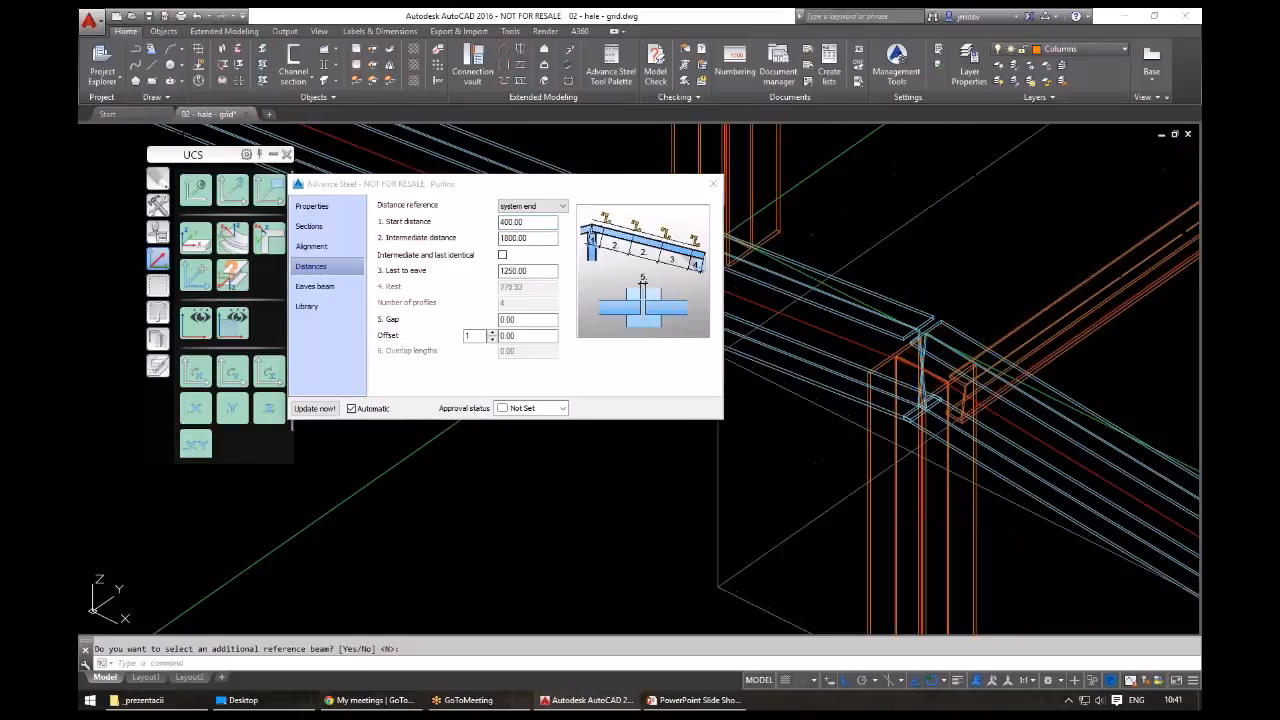
middle_drag(938, 341, 858, 302)
scroll(811, 343, down, 3)
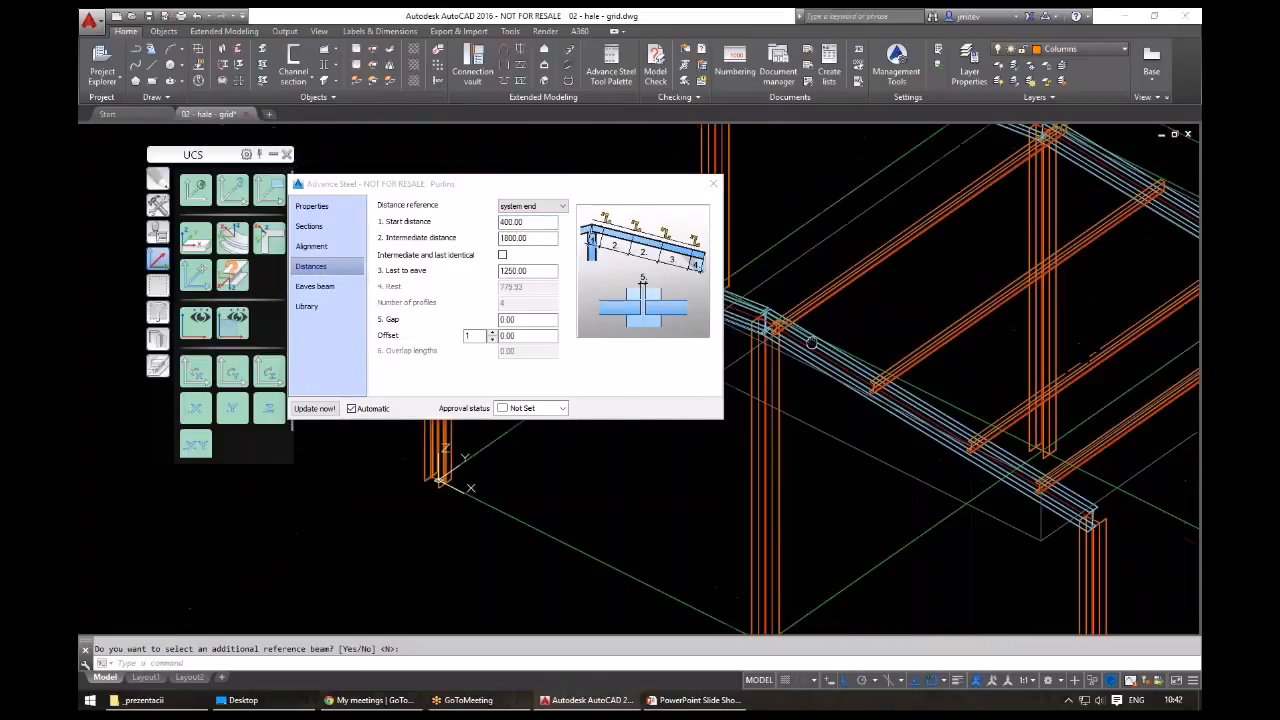
middle_drag(811, 343, 765, 369)
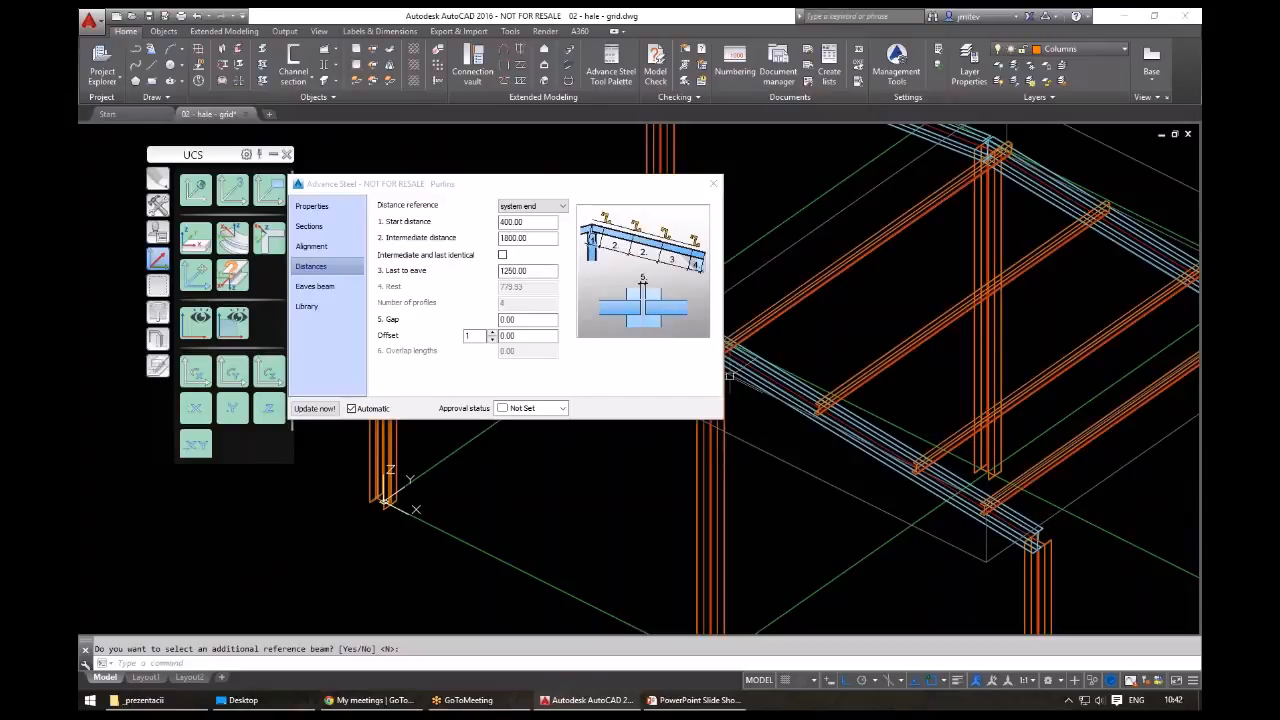
- Make the last purlin distance identical to the intermediate distance, check the purlin at the eave, and close the purlin settings
double_click(527, 237)
click(502, 254)
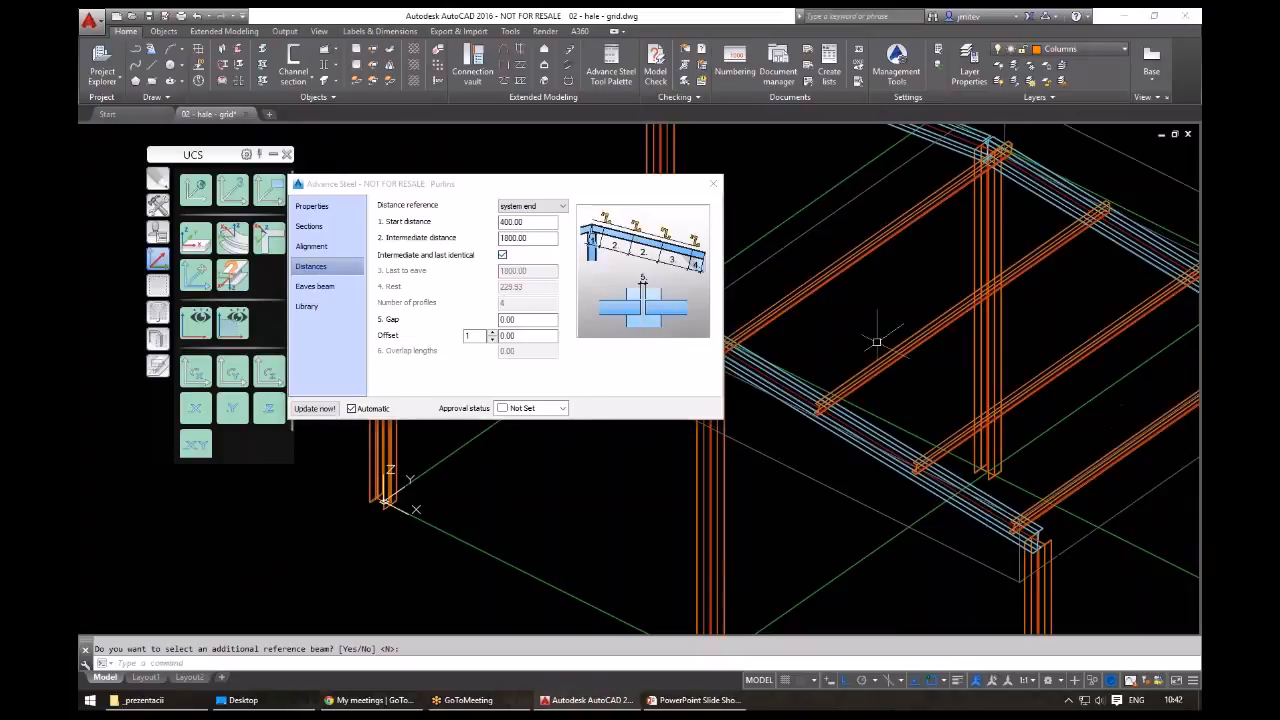
middle_drag(876, 342, 953, 283)
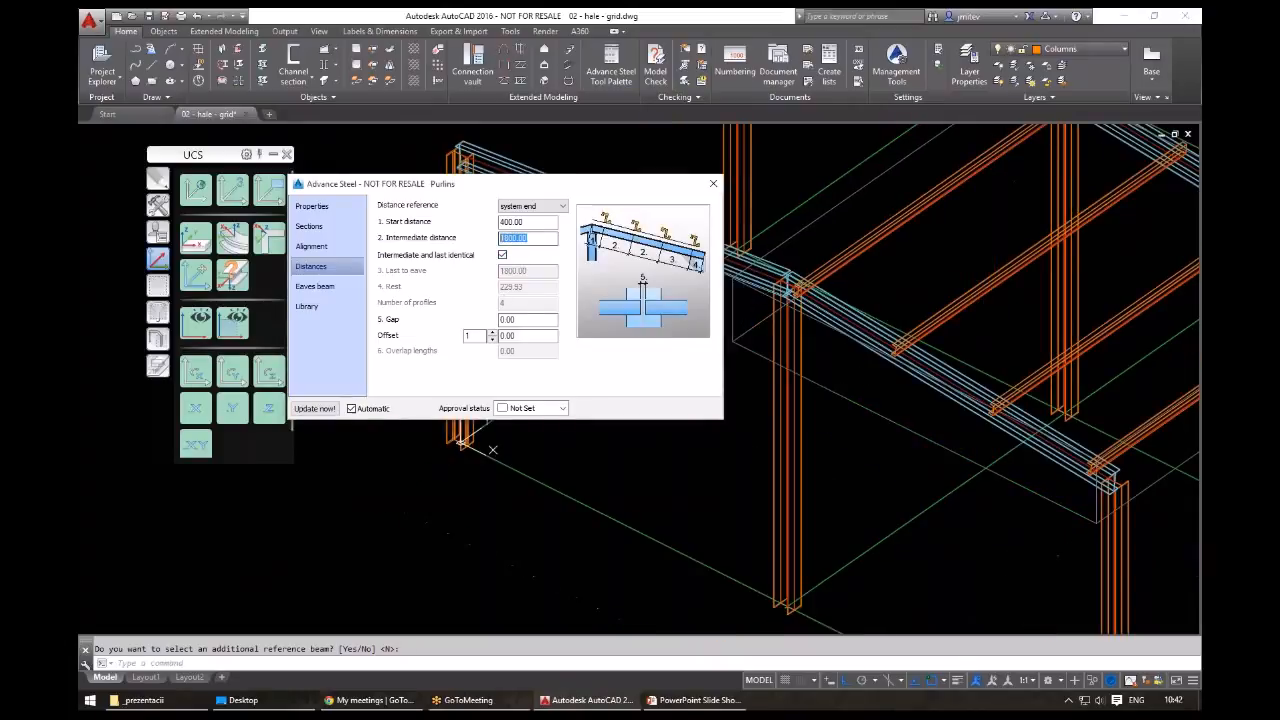
scroll(1112, 486, up, 5)
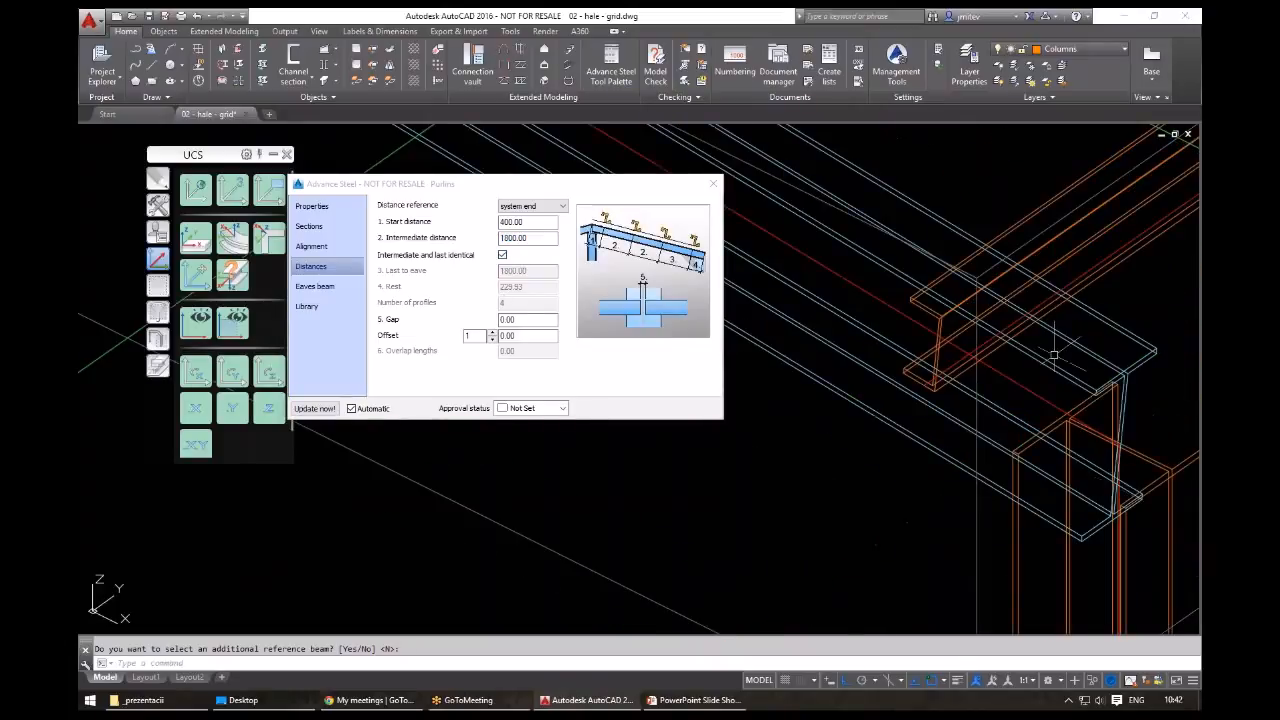
shift+middle_drag(1054, 354, 869, 334)
scroll(869, 334, down, 8)
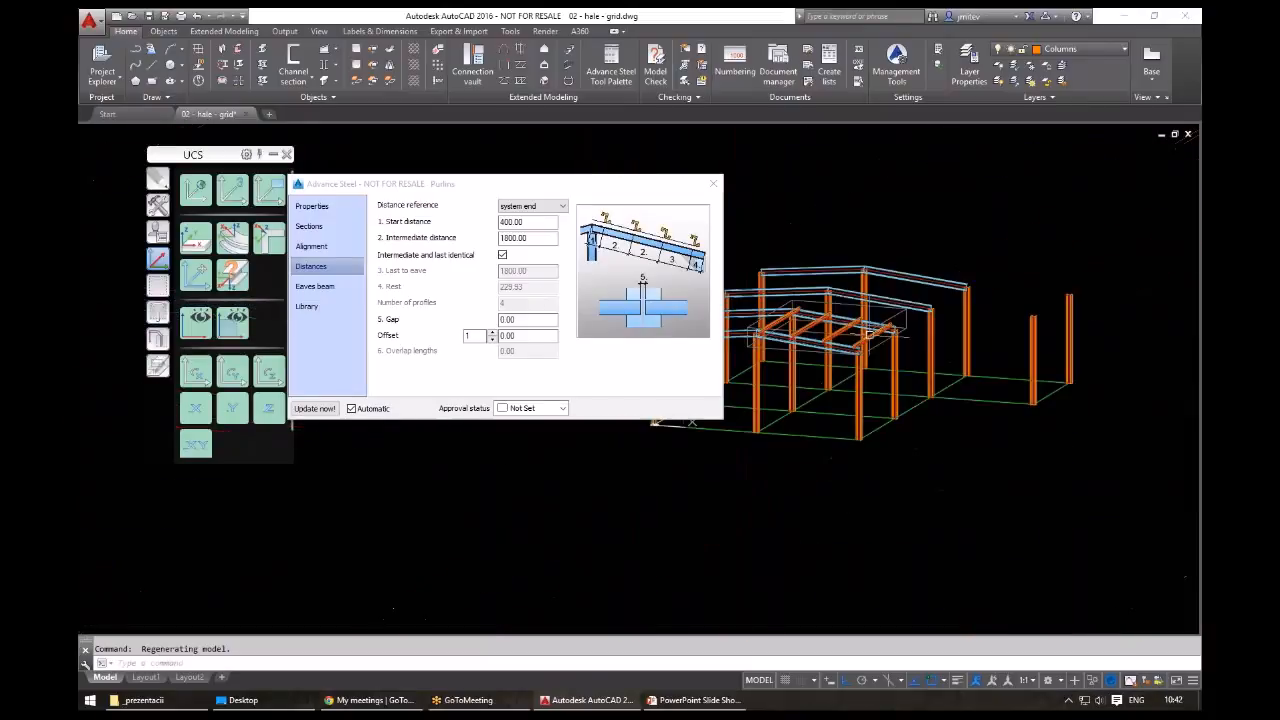
scroll(869, 334, down, 3)
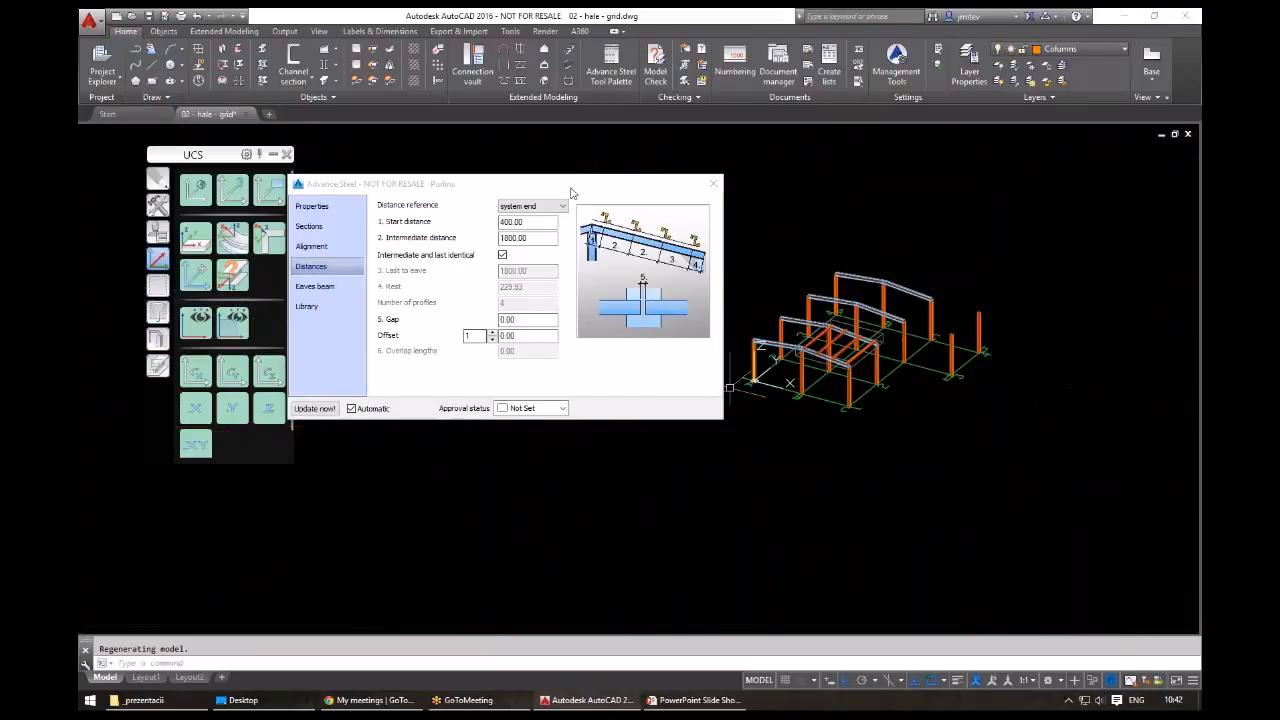
click(713, 183)
scroll(875, 358, up, 3)
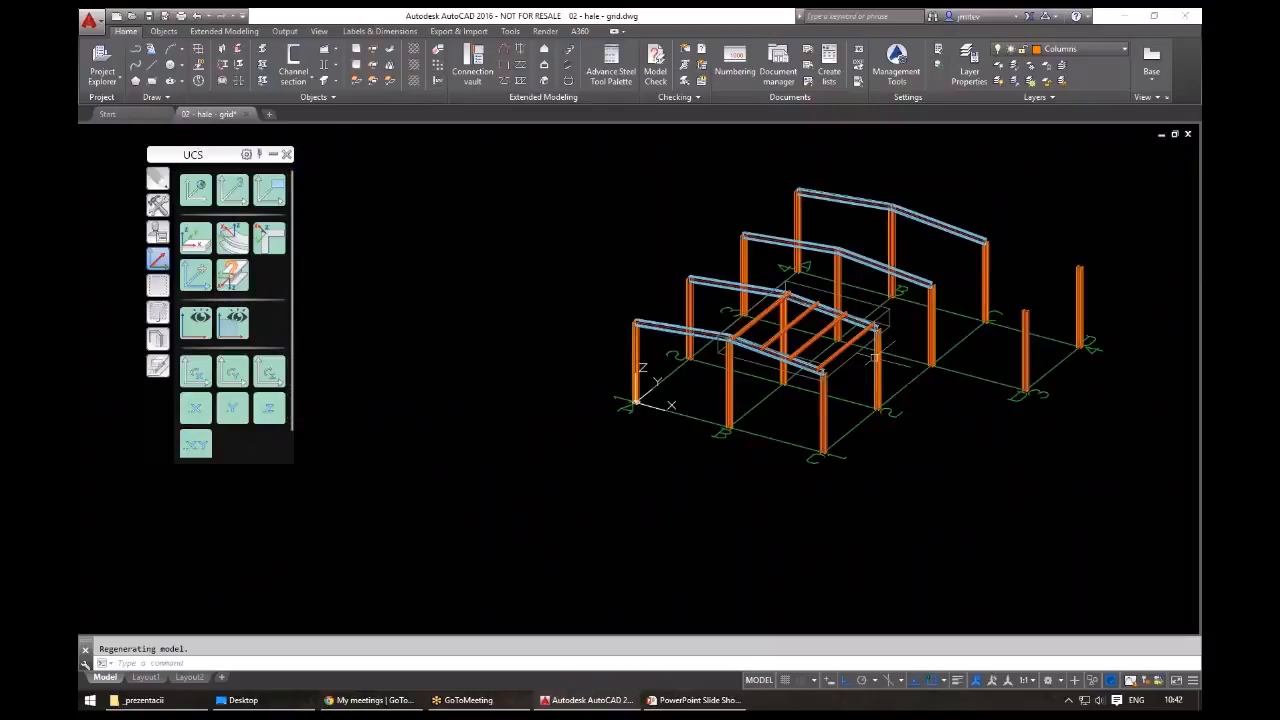
scroll(875, 358, up, 3)
- Reopen the joint properties of the purlins from their connection box and try an intermediate distance of 1600
mouse_move(788, 358)
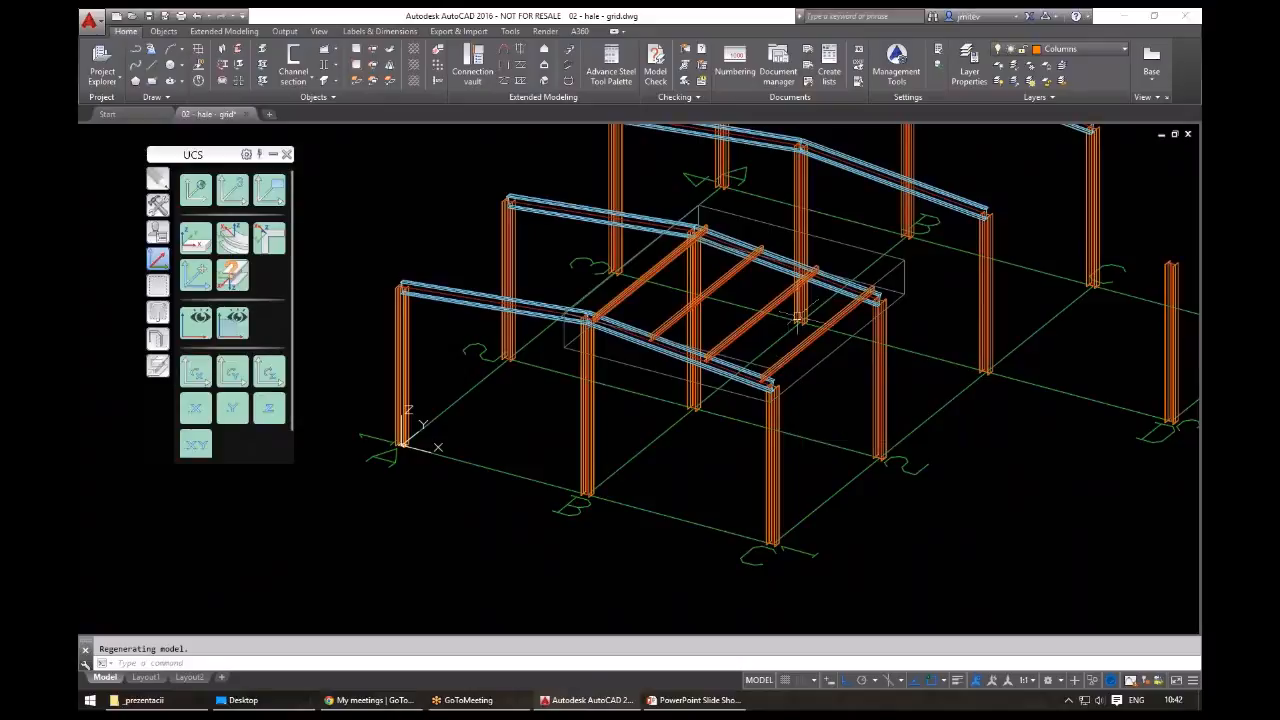
mouse_move(787, 331)
scroll(818, 232, up, 2)
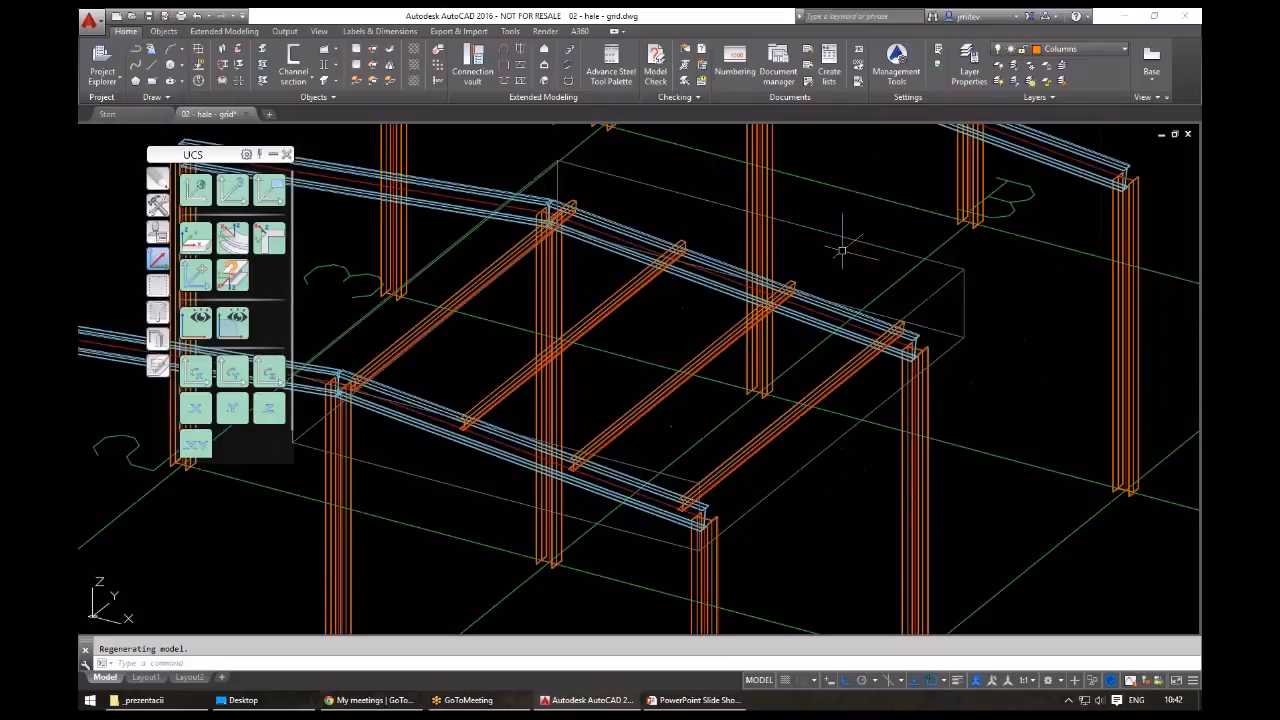
shift+middle_drag(842, 250, 1006, 253)
click(1006, 253)
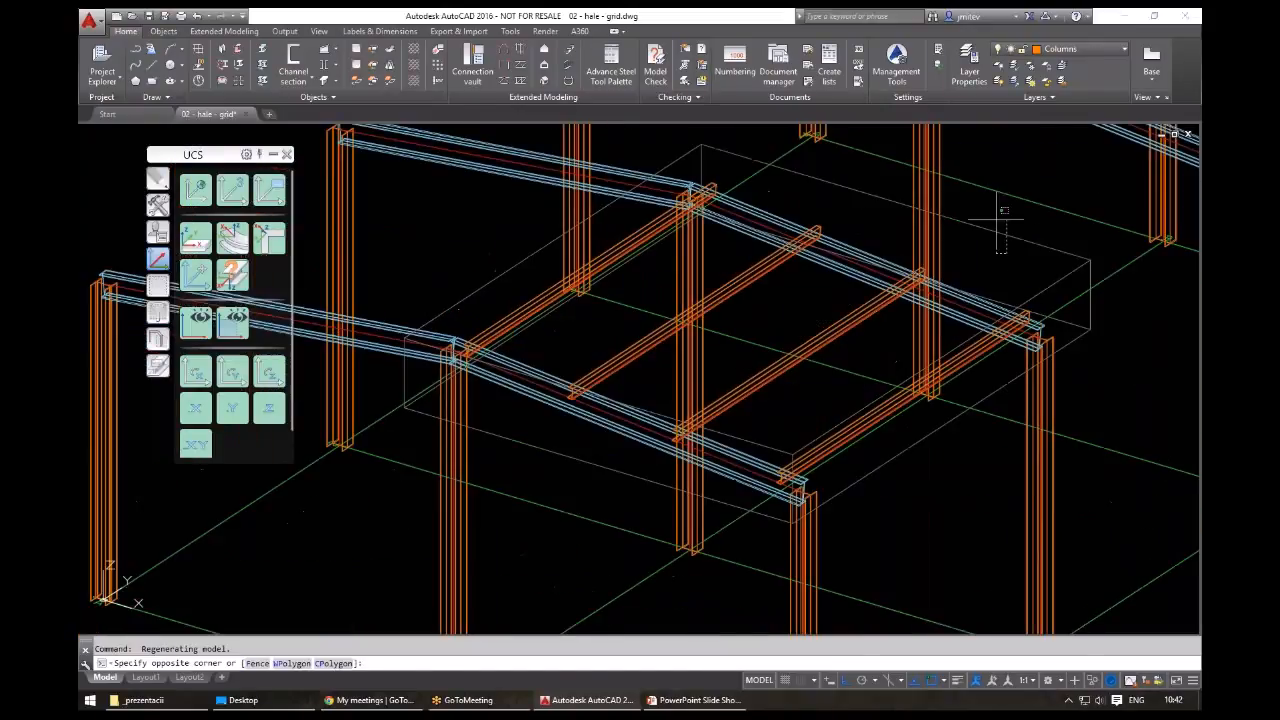
click(1001, 211)
right_click(996, 211)
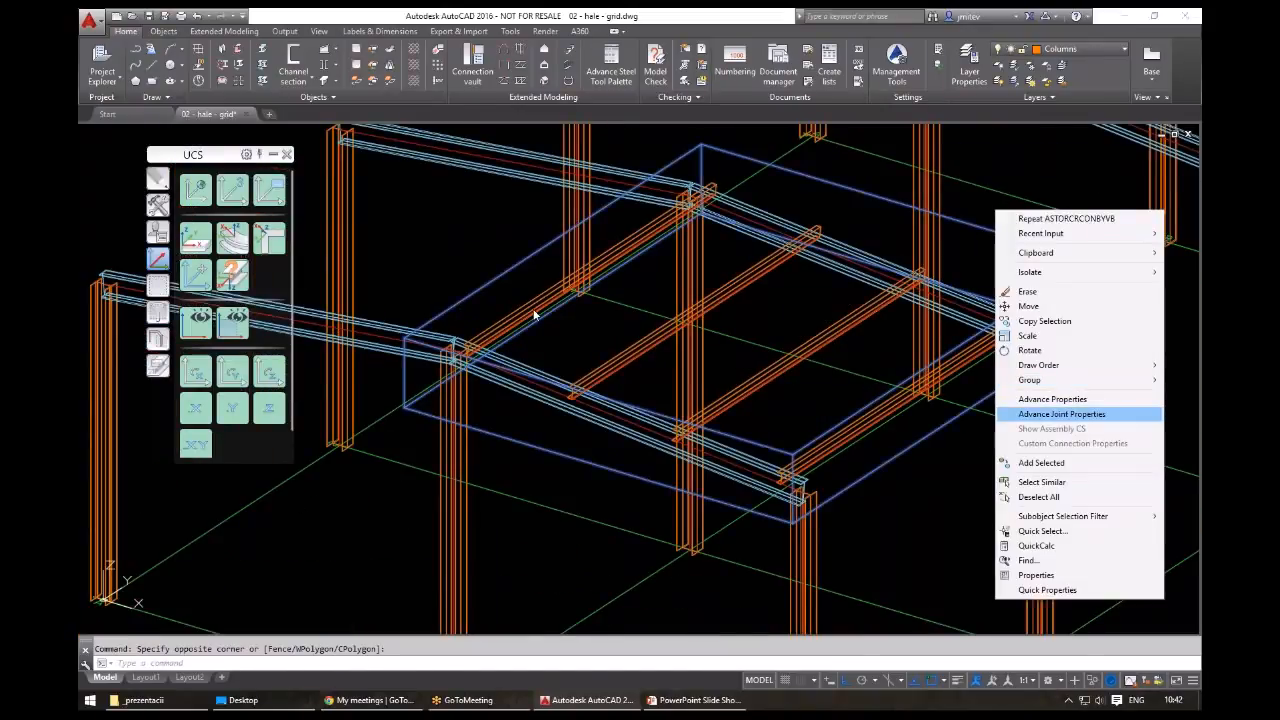
click(1065, 416)
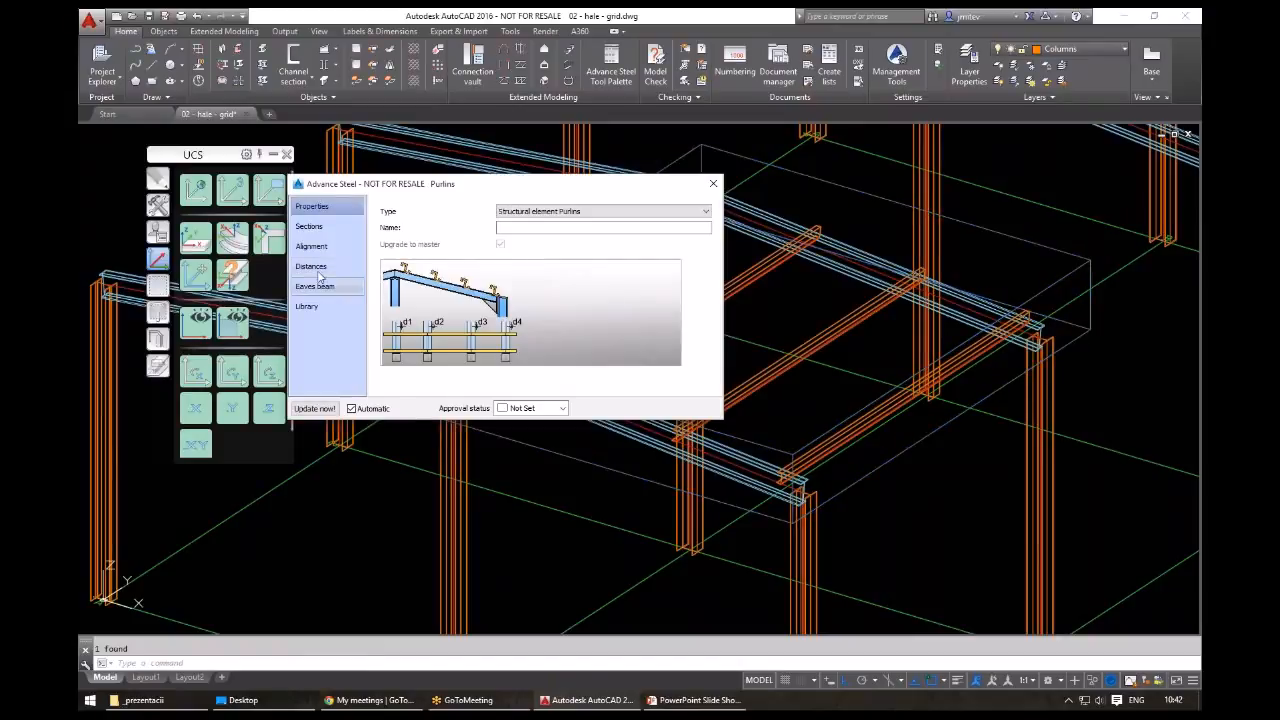
click(316, 266)
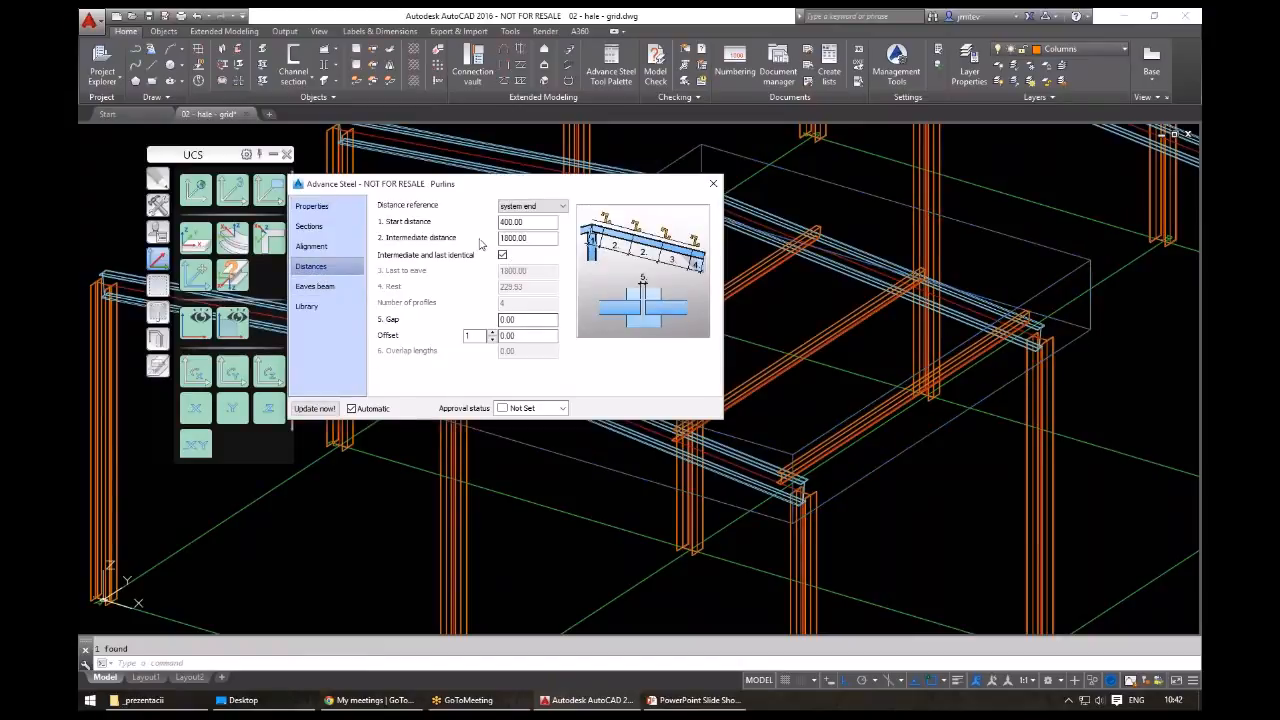
double_click(512, 238)
text(1600)
key(Return)
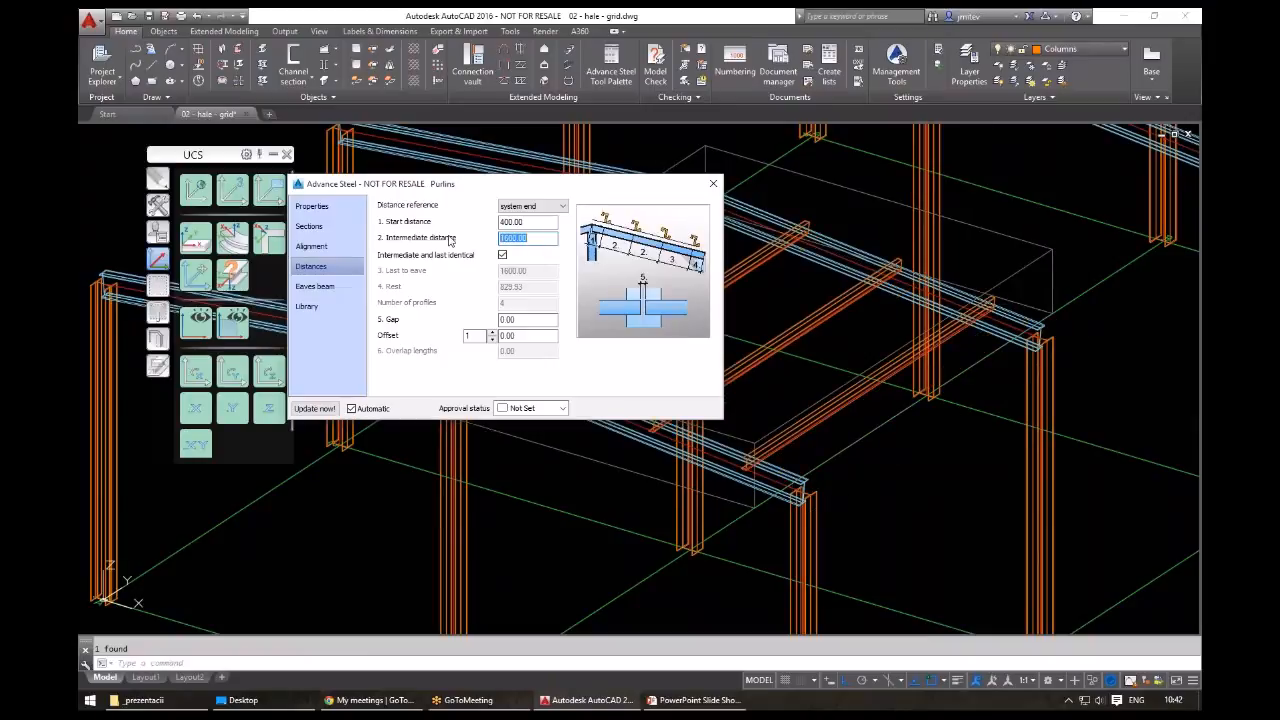
- Restore the purlins' intermediate distance to 1800 and close the settings
text(1800)
key(Return)
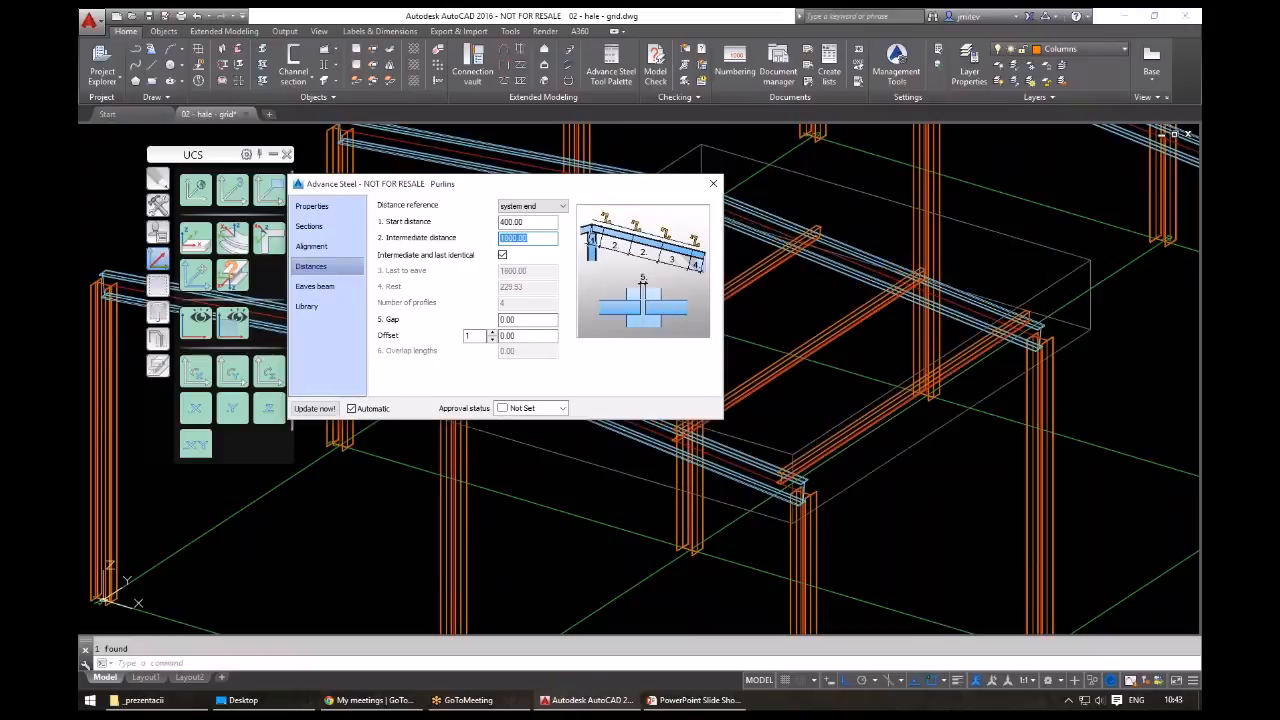
key(Escape)
scroll(555, 292, down, 5)
scroll(613, 292, up, 3)
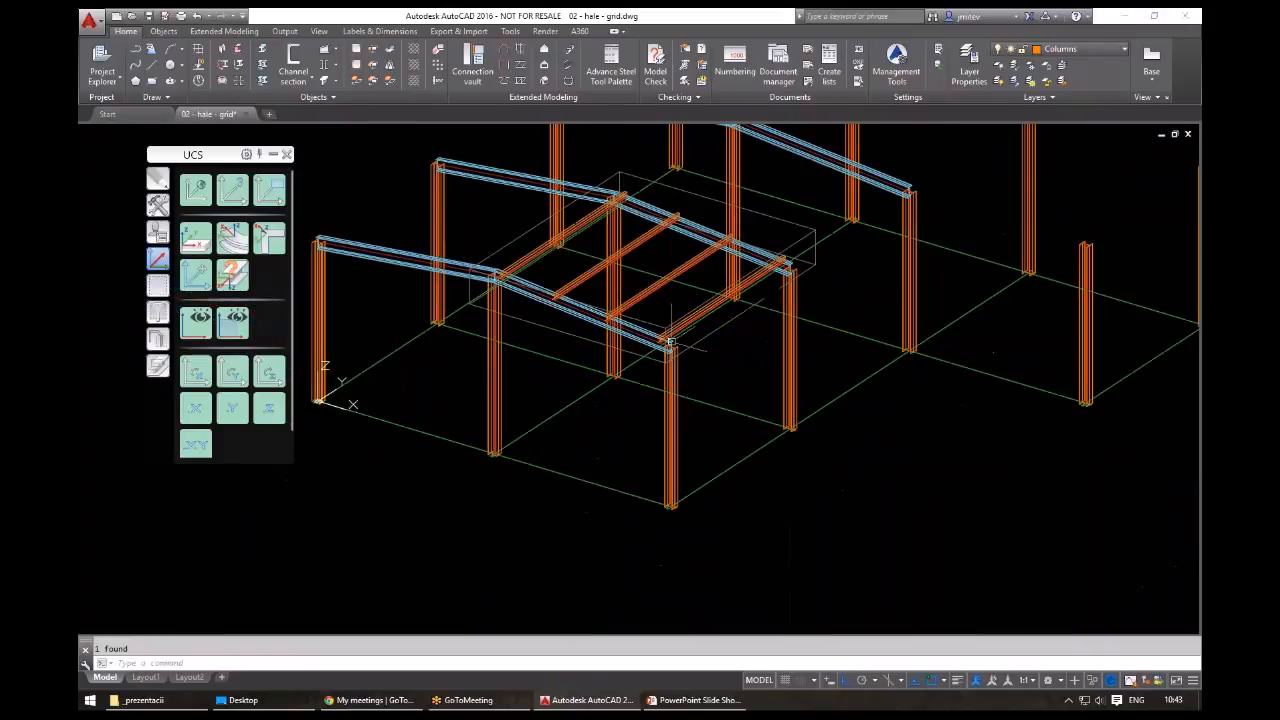
- Align the UCS to the corner column at grid C-1 so its plane lies in the side wall
shift+middle_drag(740, 400, 480, 408)
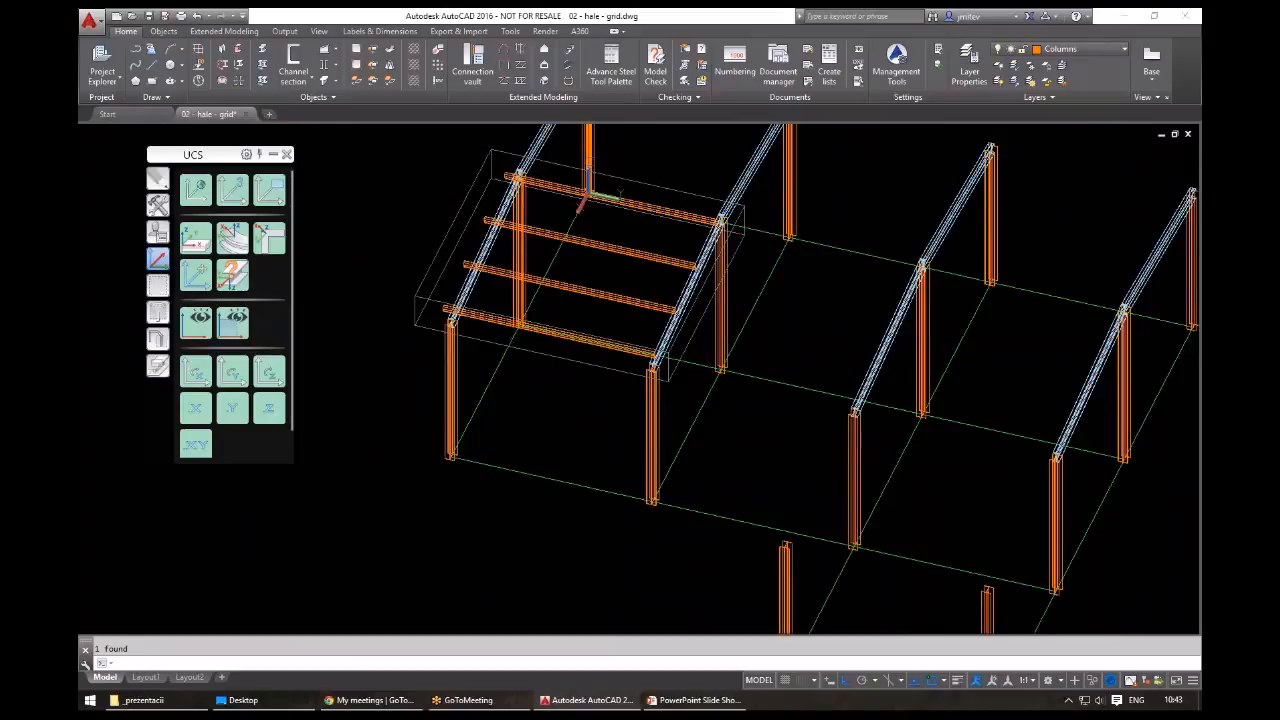
middle_drag(561, 399, 563, 377)
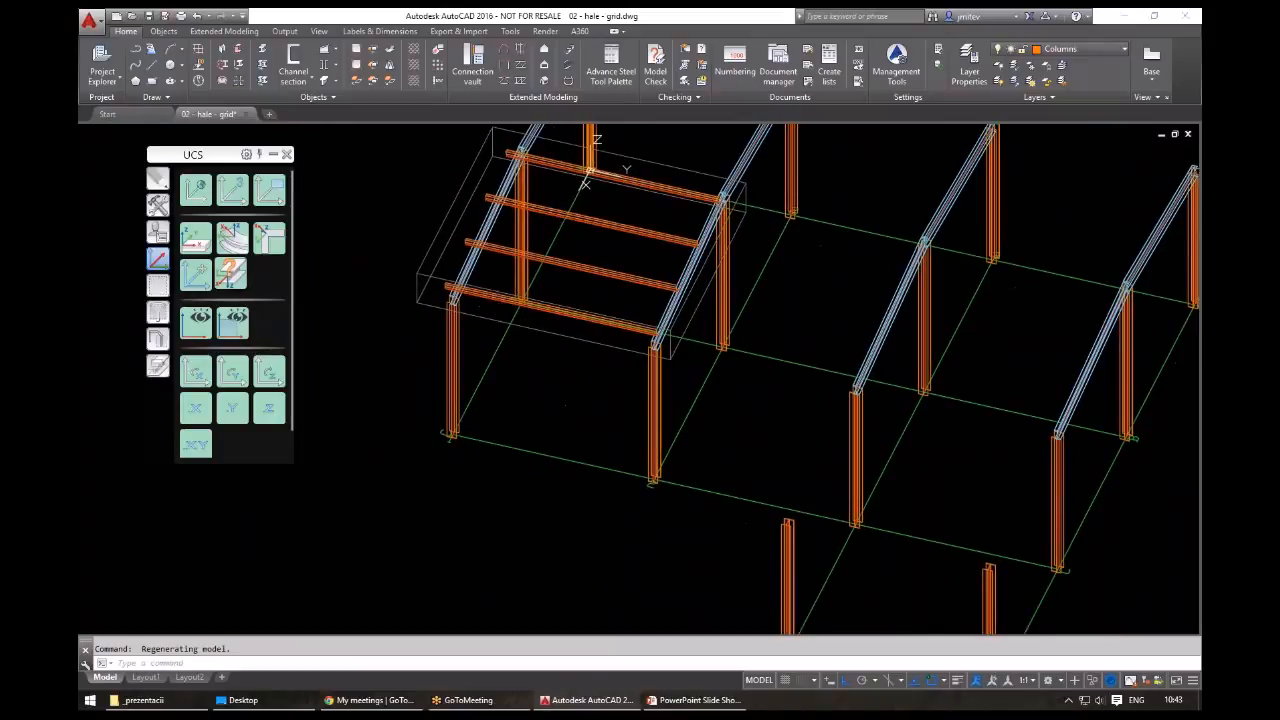
click(197, 239)
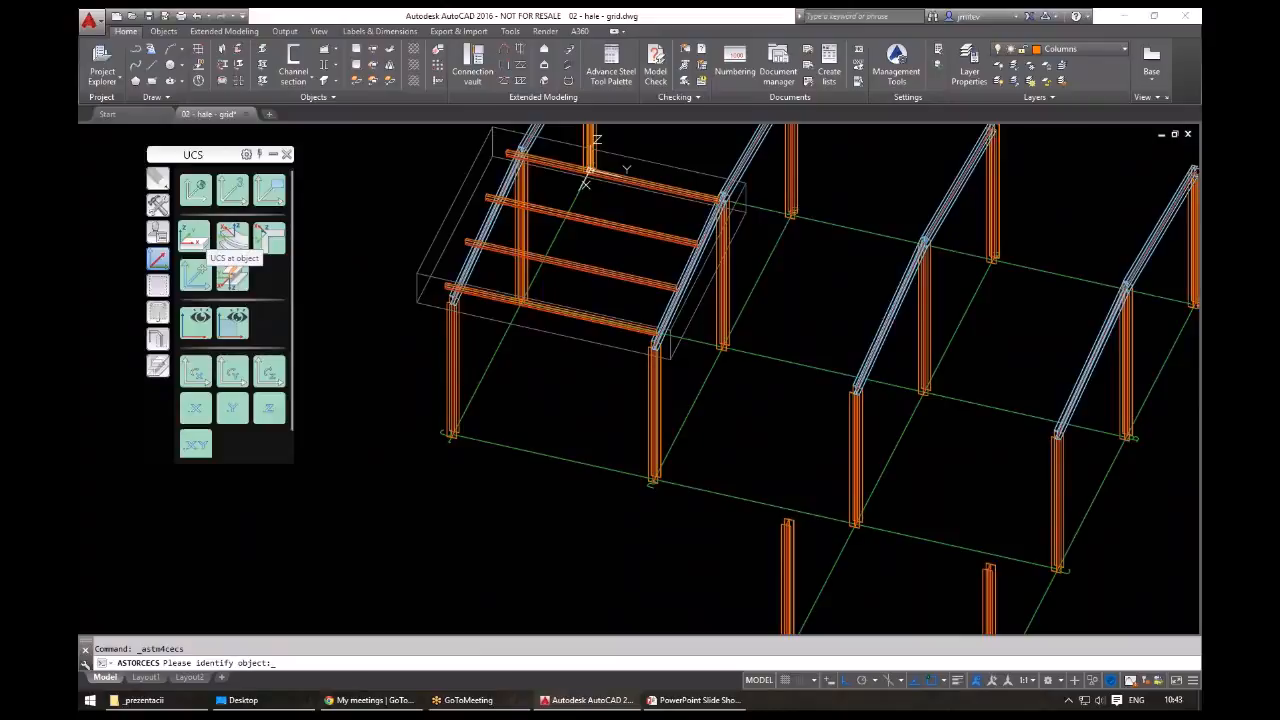
scroll(423, 374, up, 6)
click(490, 430)
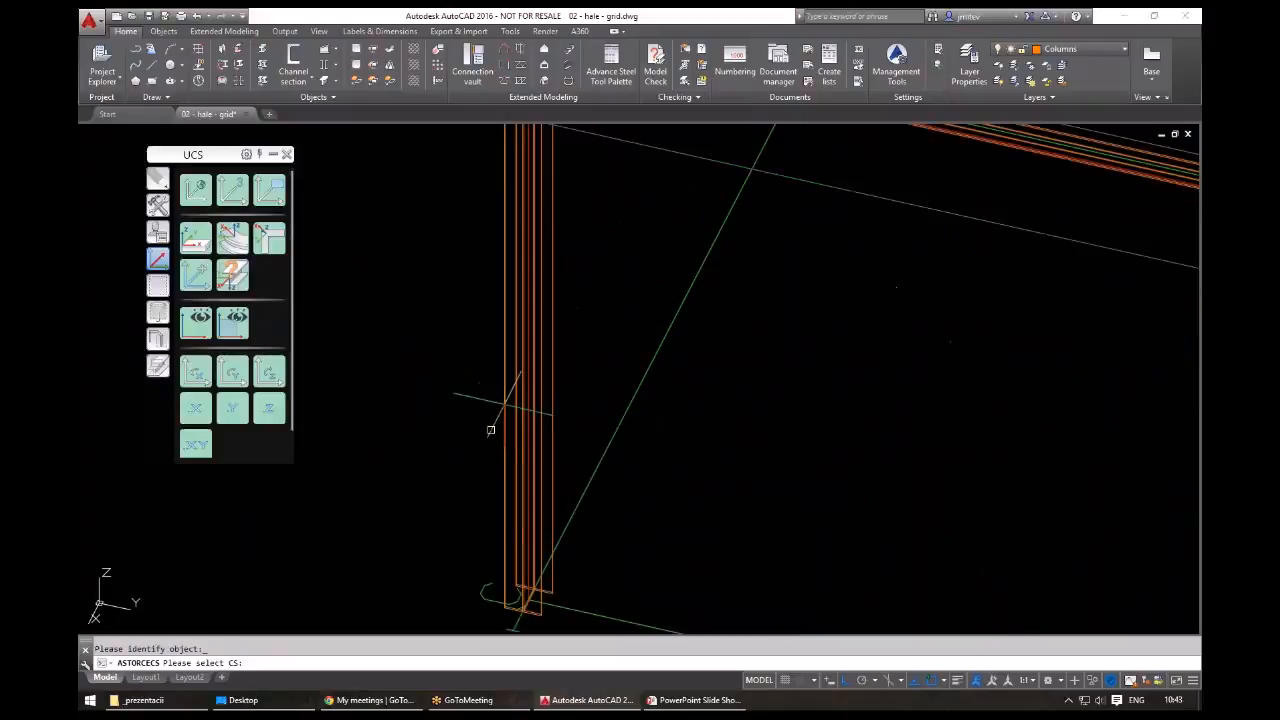
click(490, 430)
key(Return)
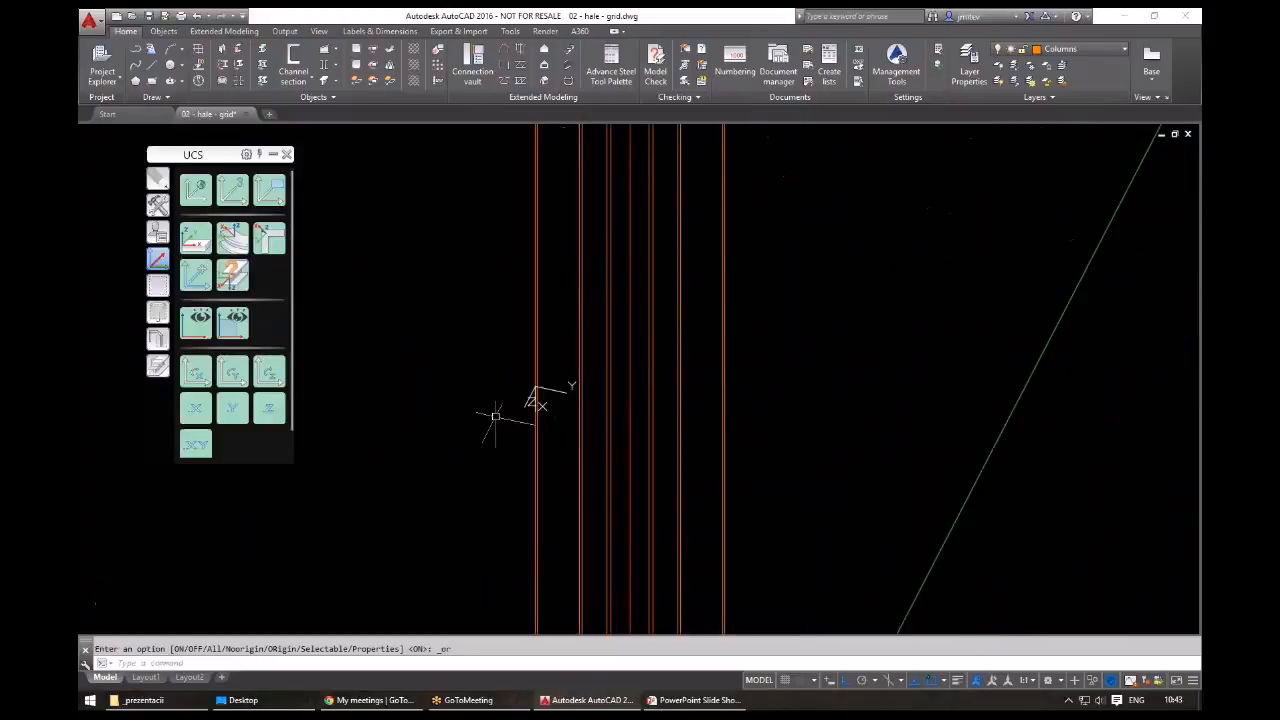
scroll(550, 380, down, 7)
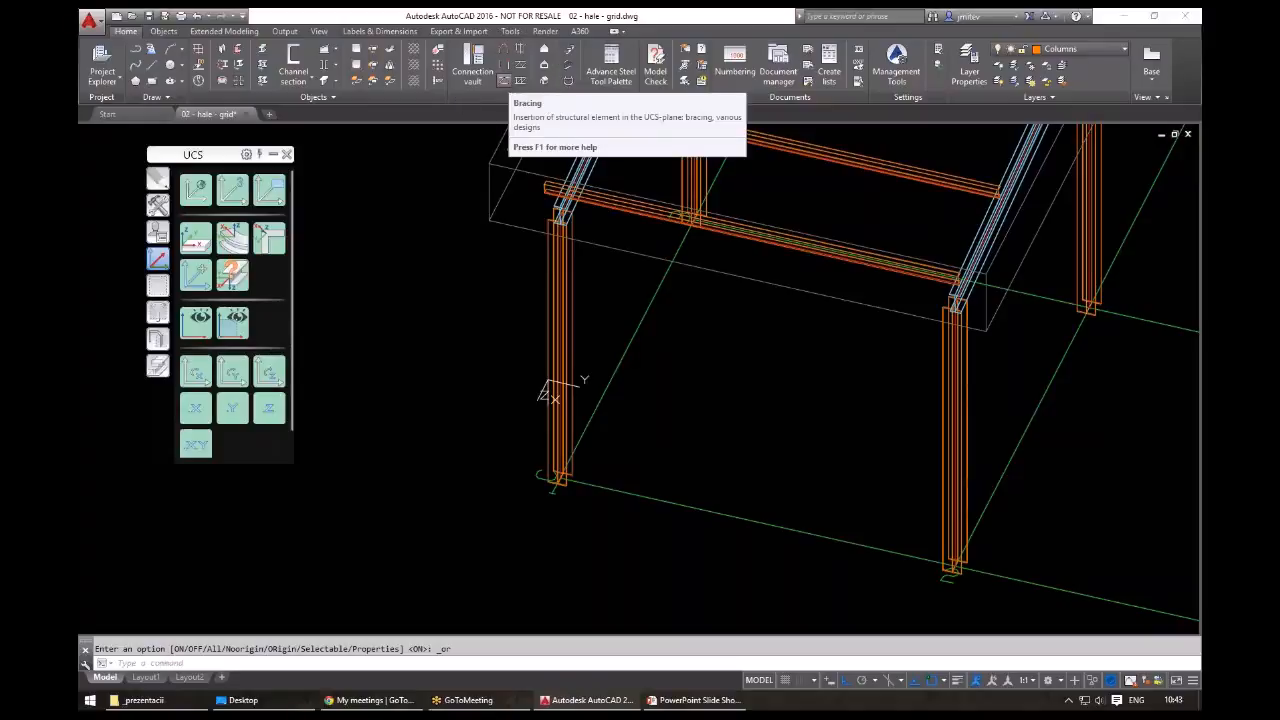
- Insert a Bracing structural element in the side wall's first bay, from the base of column C-1 to the top of column C-2
click(504, 80)
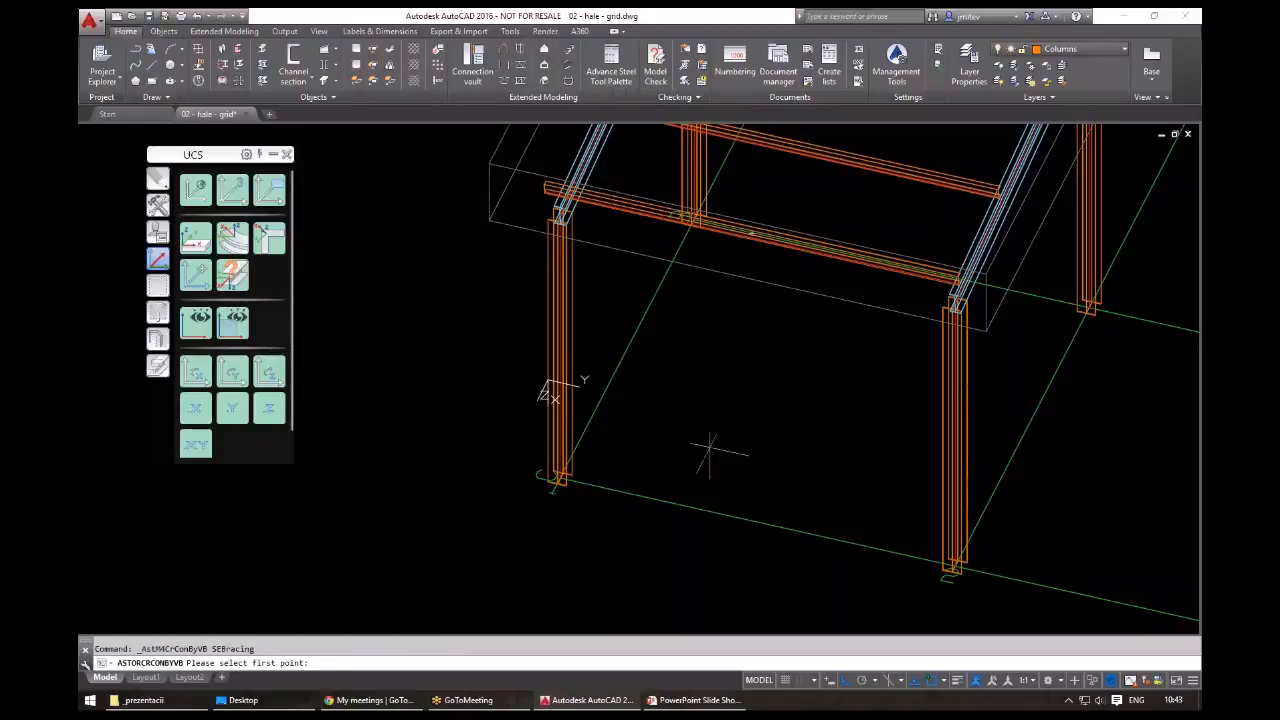
middle_drag(676, 466, 657, 420)
scroll(530, 431, up, 5)
scroll(594, 446, up, 5)
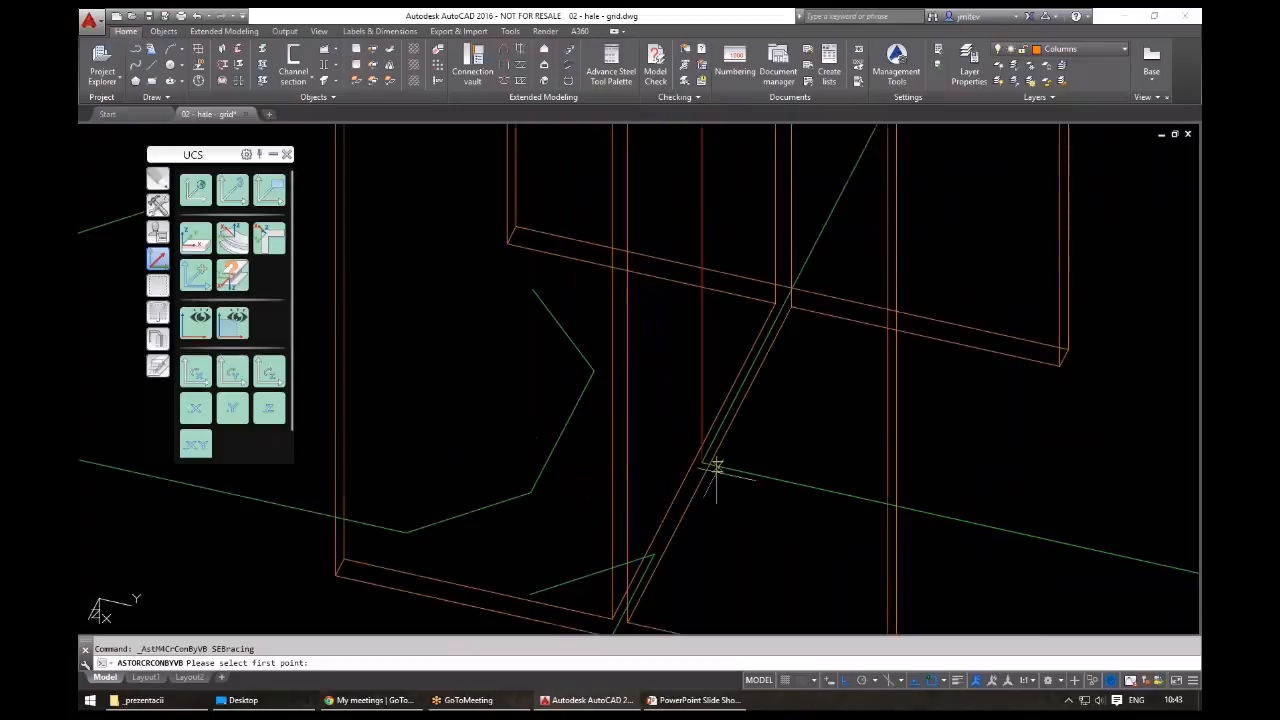
click(713, 468)
scroll(601, 462, up, 3)
scroll(605, 462, down, 10)
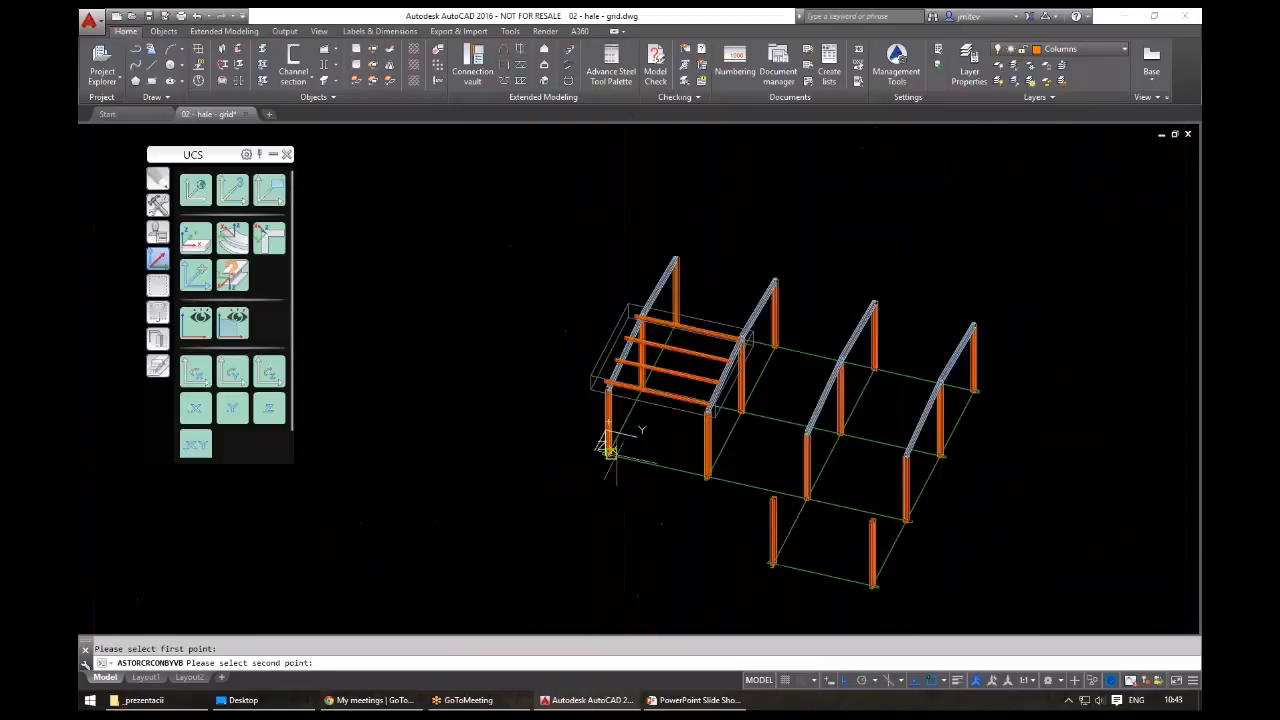
scroll(610, 448, up, 8)
middle_drag(610, 448, 685, 435)
scroll(685, 435, down, 10)
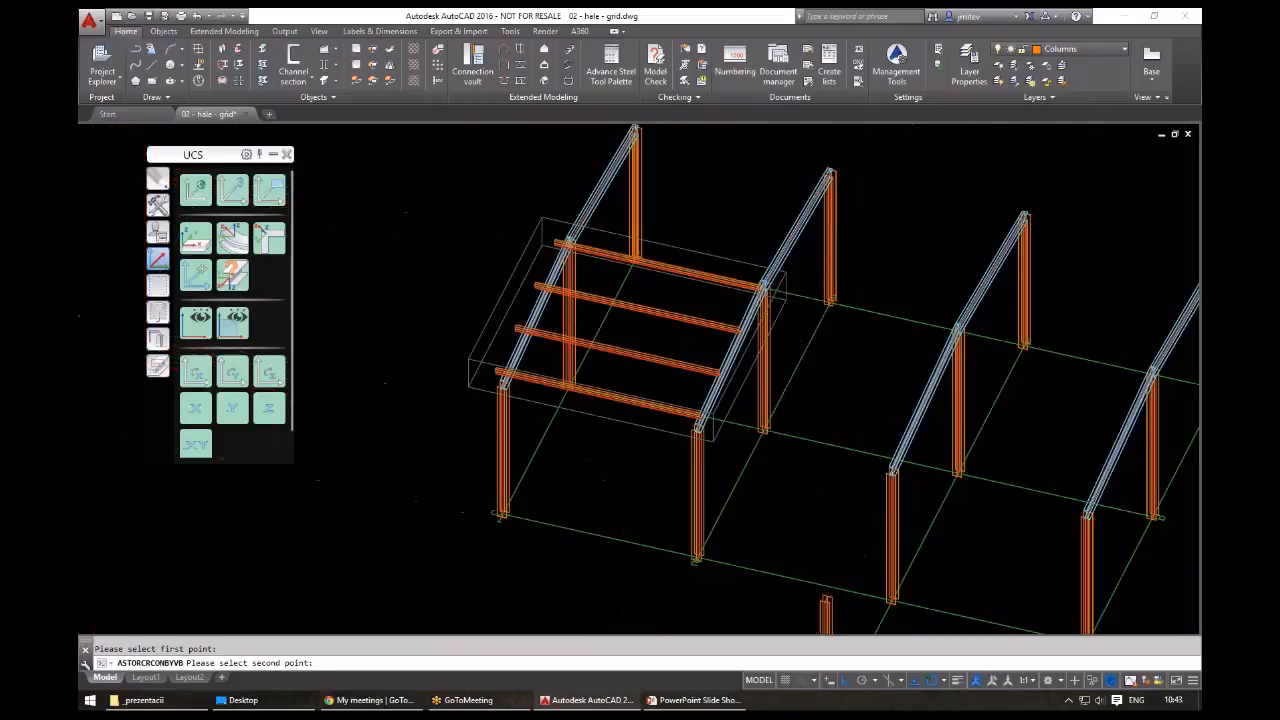
scroll(632, 346, up, 10)
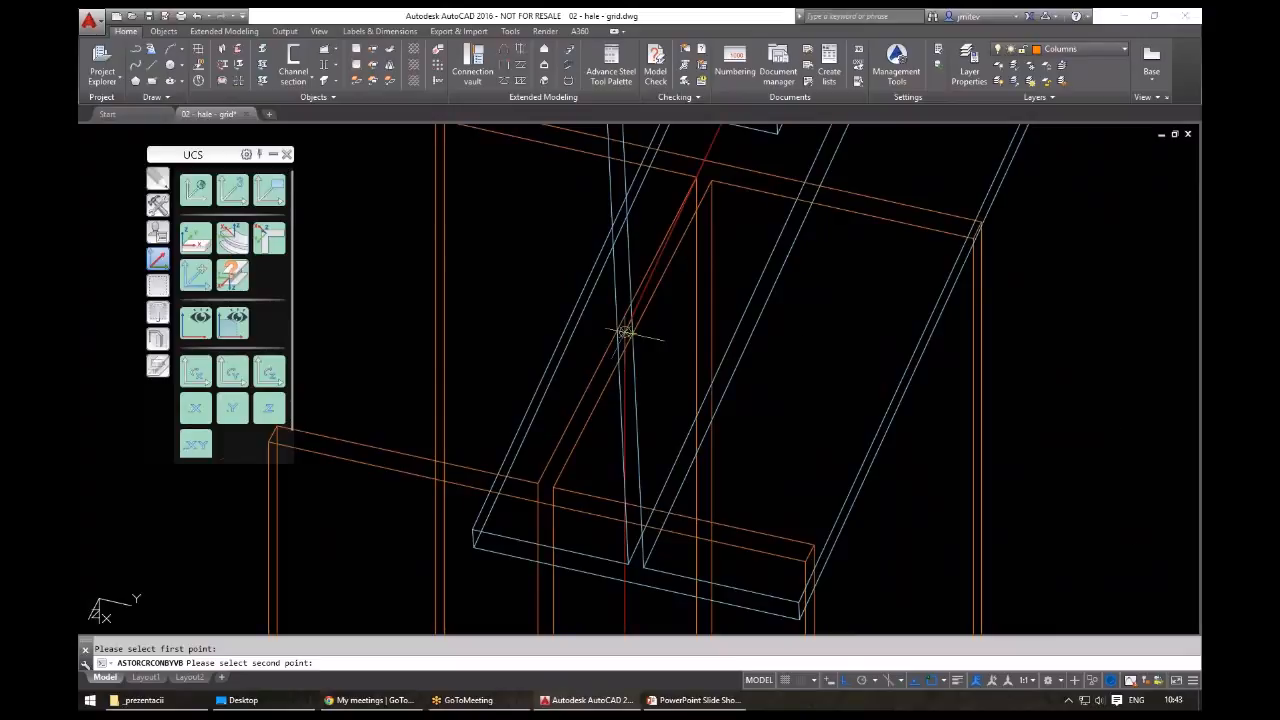
click(632, 346)
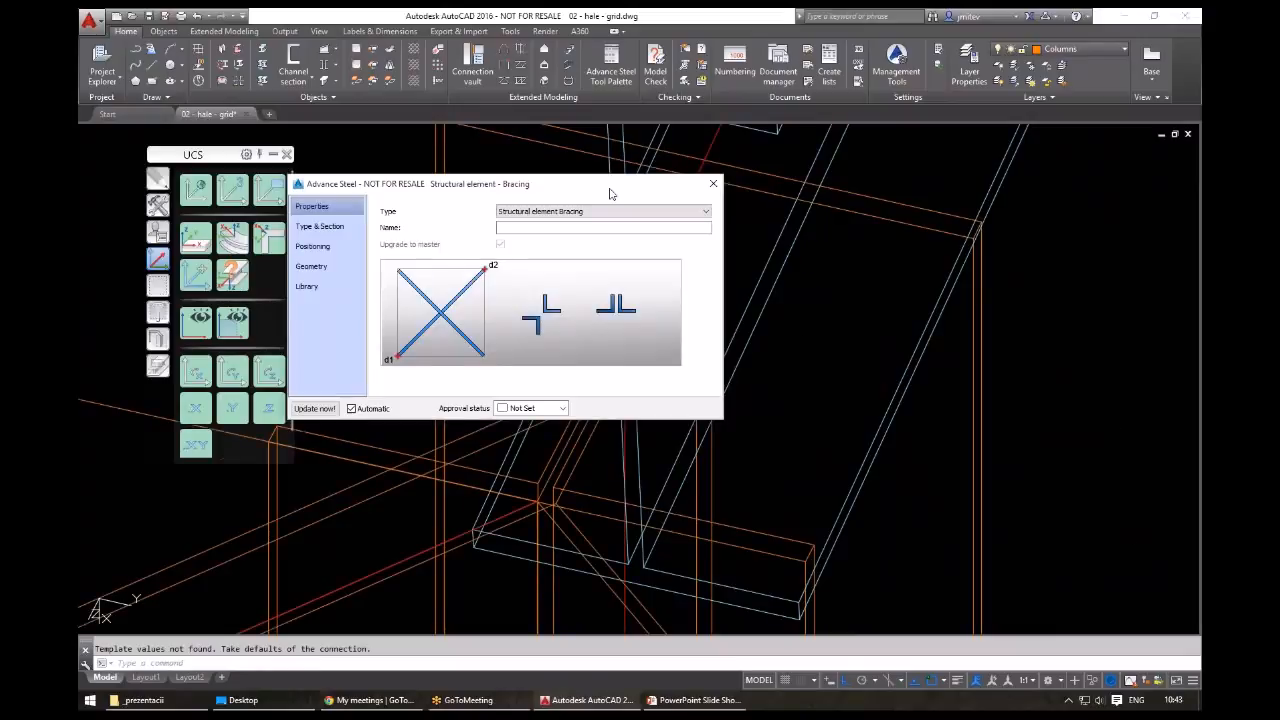
- Examine the bracing's end at the corner column base and close the bracing settings, keeping the defaults
scroll(872, 398, down, 4)
shift+middle_drag(872, 398, 614, 538)
scroll(615, 538, up, 3)
click(713, 183)
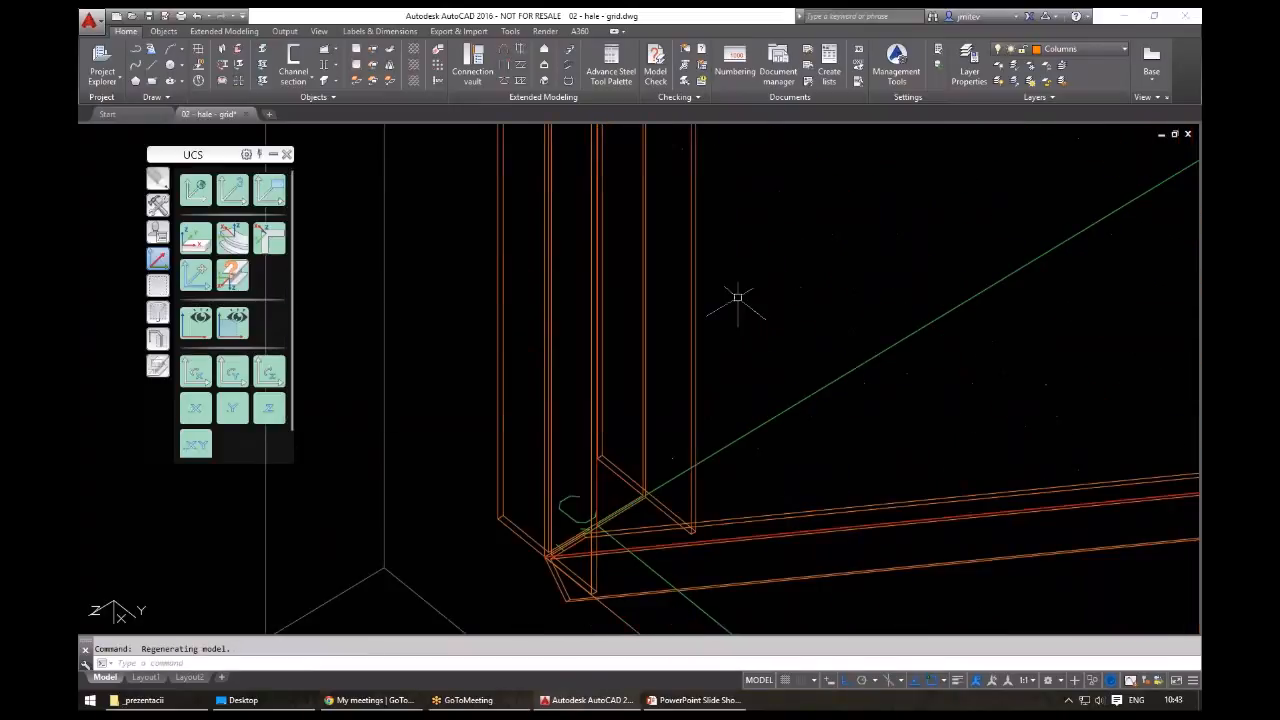
scroll(737, 297, down, 4)
key(Escape)
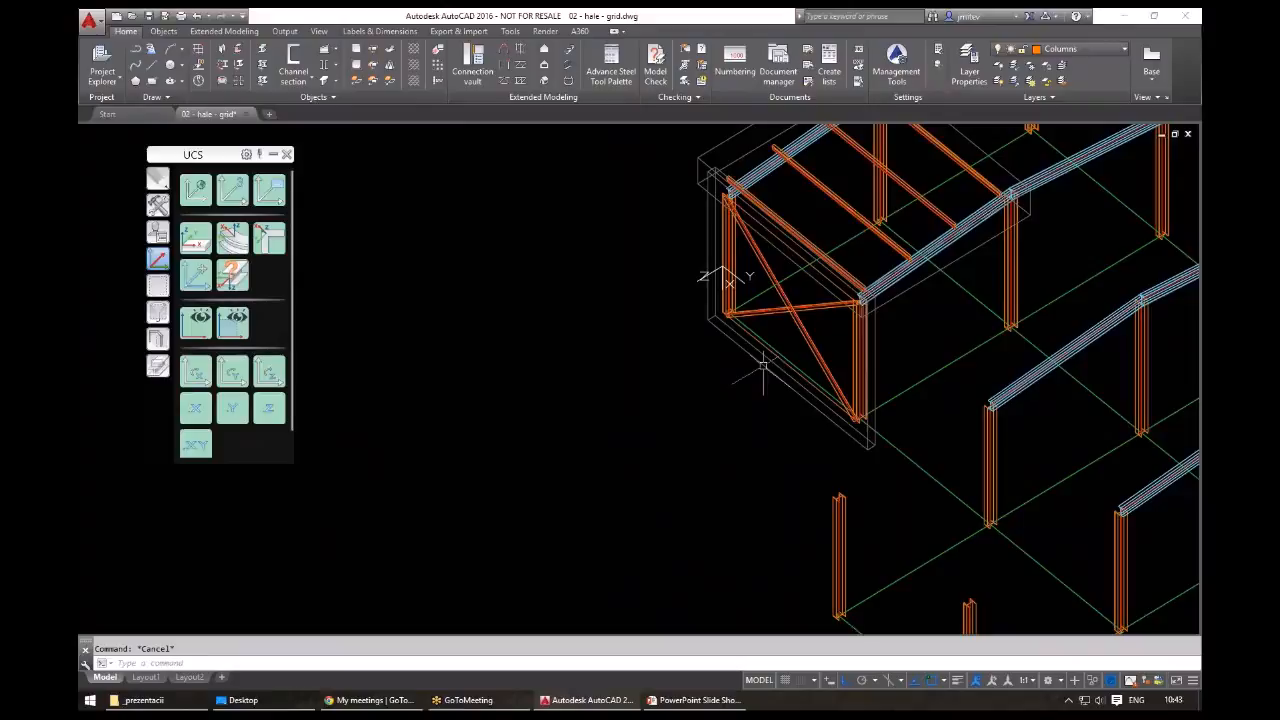
- Delete the side-wall bracing and move the UCS origin to the middle of the corner column's web at its base
key(Delete)
scroll(728, 254, up, 7)
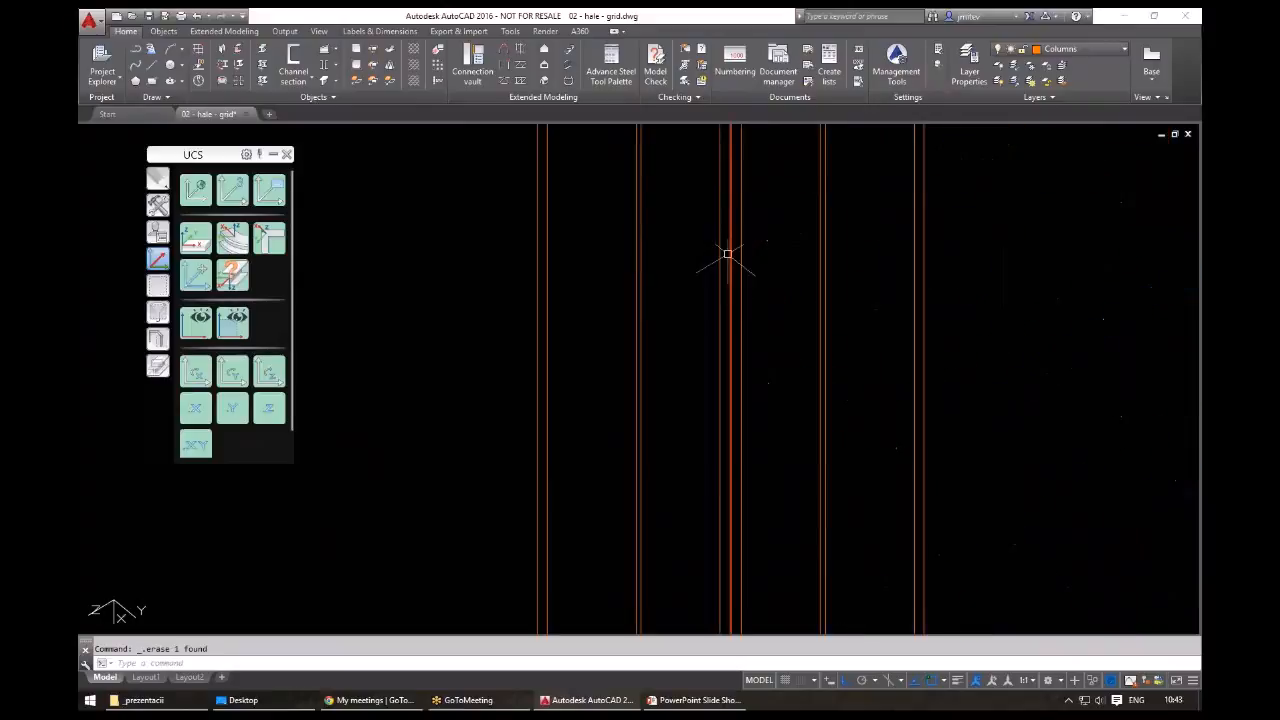
shift+middle_drag(728, 254, 729, 351)
click(666, 205)
click(667, 195)
middle_drag(727, 561, 732, 438)
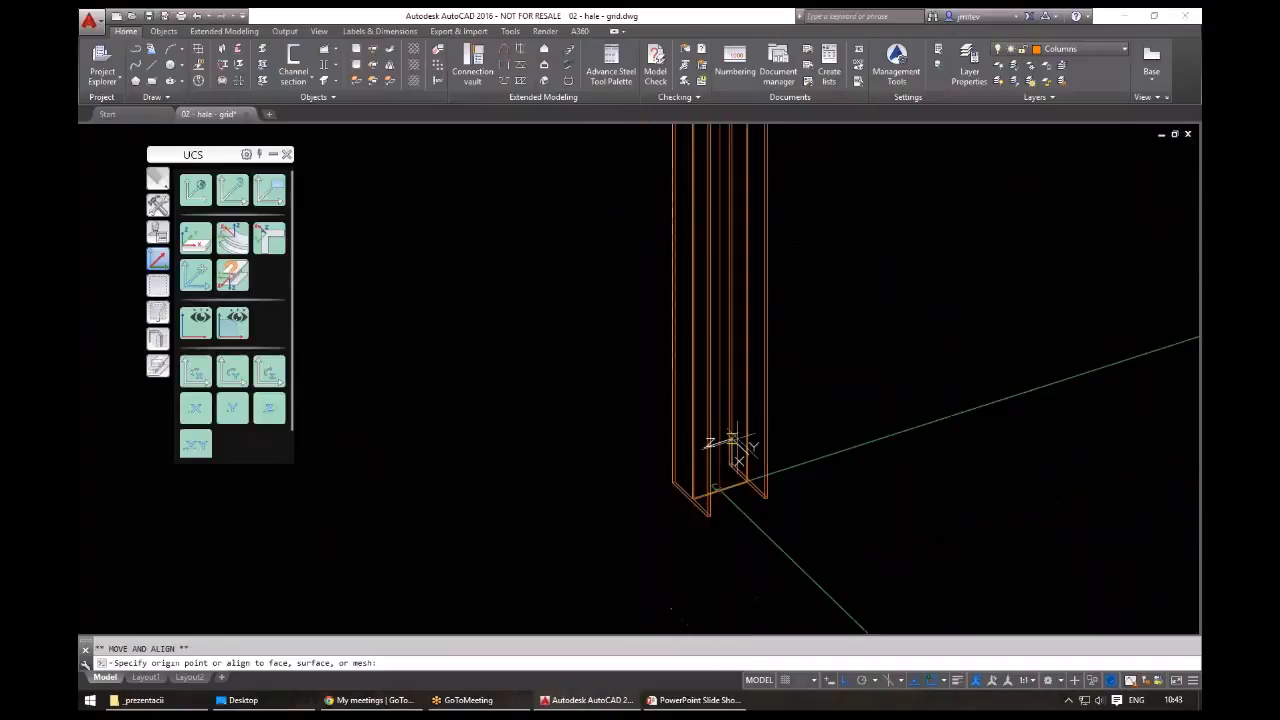
scroll(737, 460, up, 4)
scroll(675, 497, up, 3)
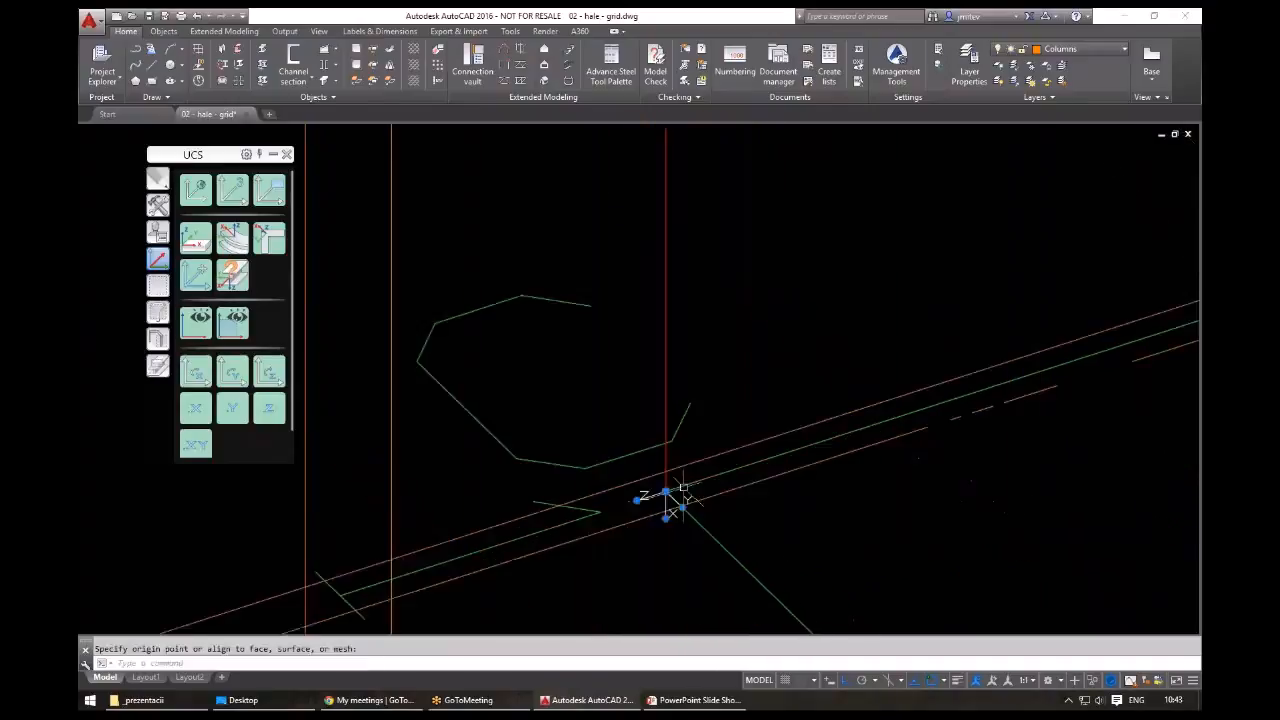
- Point the UCS Y axis vertically up along the corner column, with the X axis running along the side wall
click(666, 497)
click(678, 374)
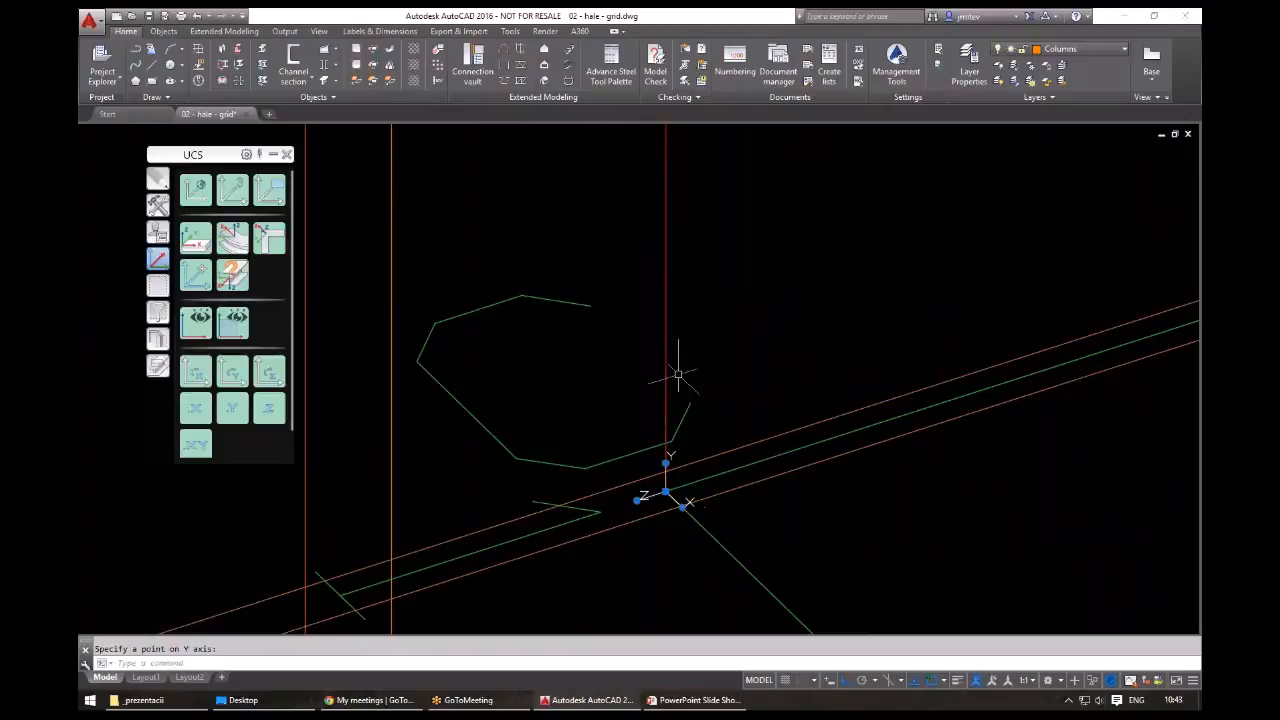
key(Escape)
- Insert a Bracing structural element in the side wall's first bay, from the centre of the corner column's base to the neighbouring column's top centre
scroll(695, 405, down, 4)
scroll(760, 457, down, 5)
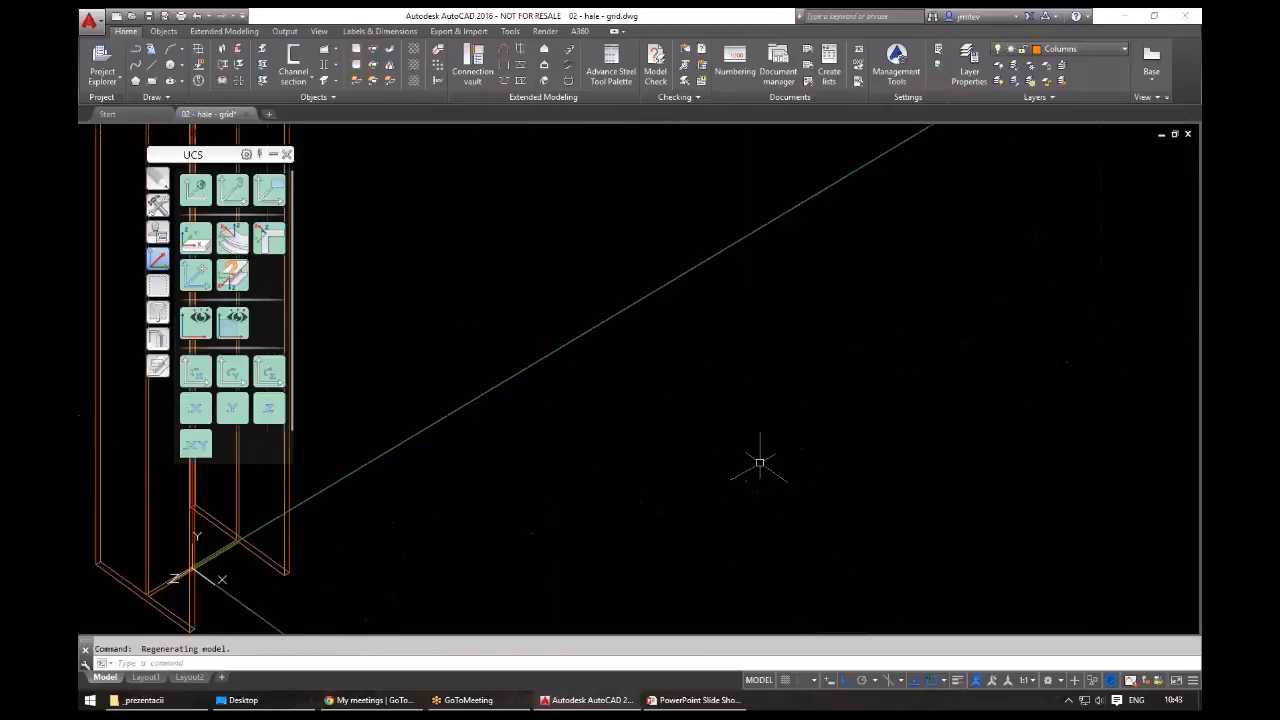
scroll(743, 423, up, 4)
middle_drag(745, 421, 722, 426)
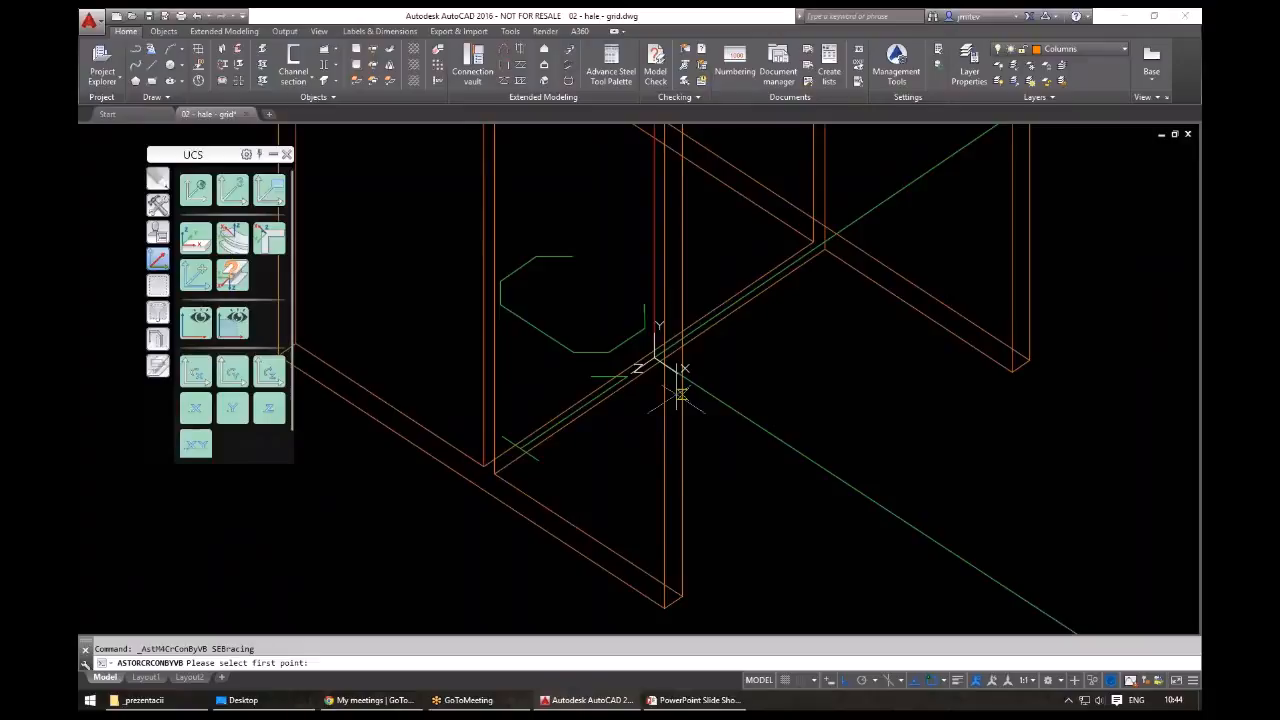
click(681, 394)
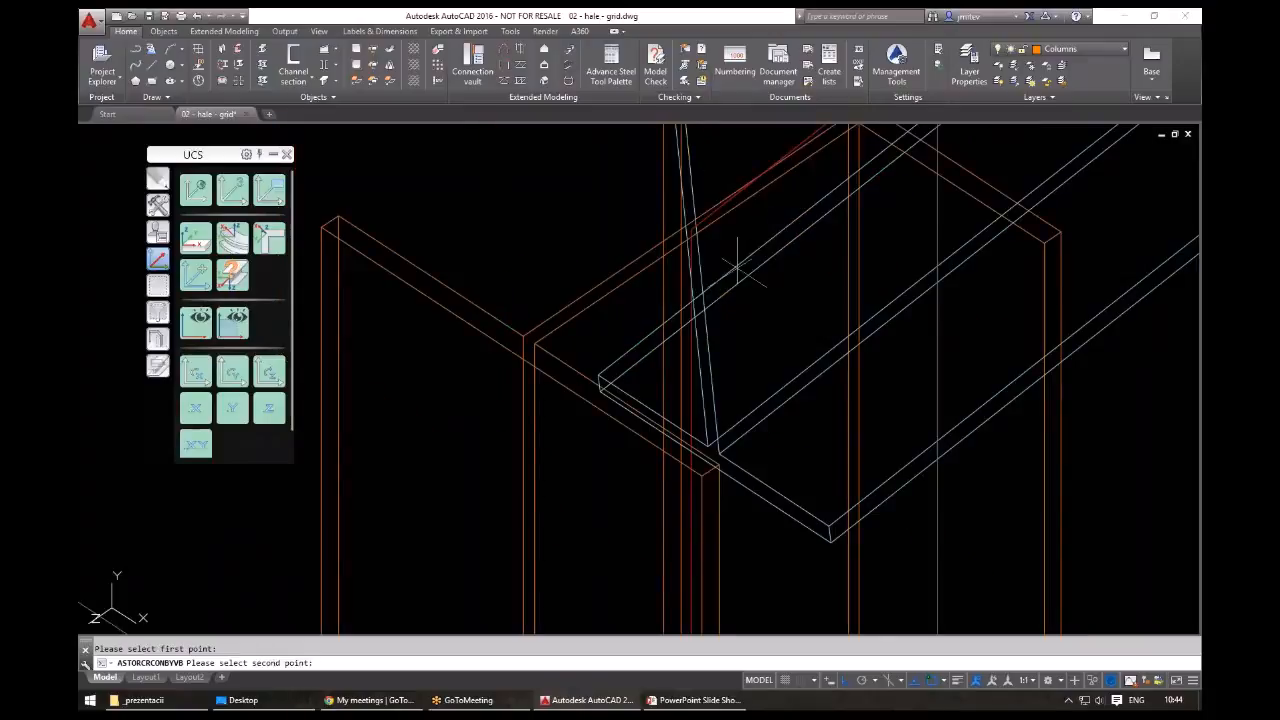
click(690, 230)
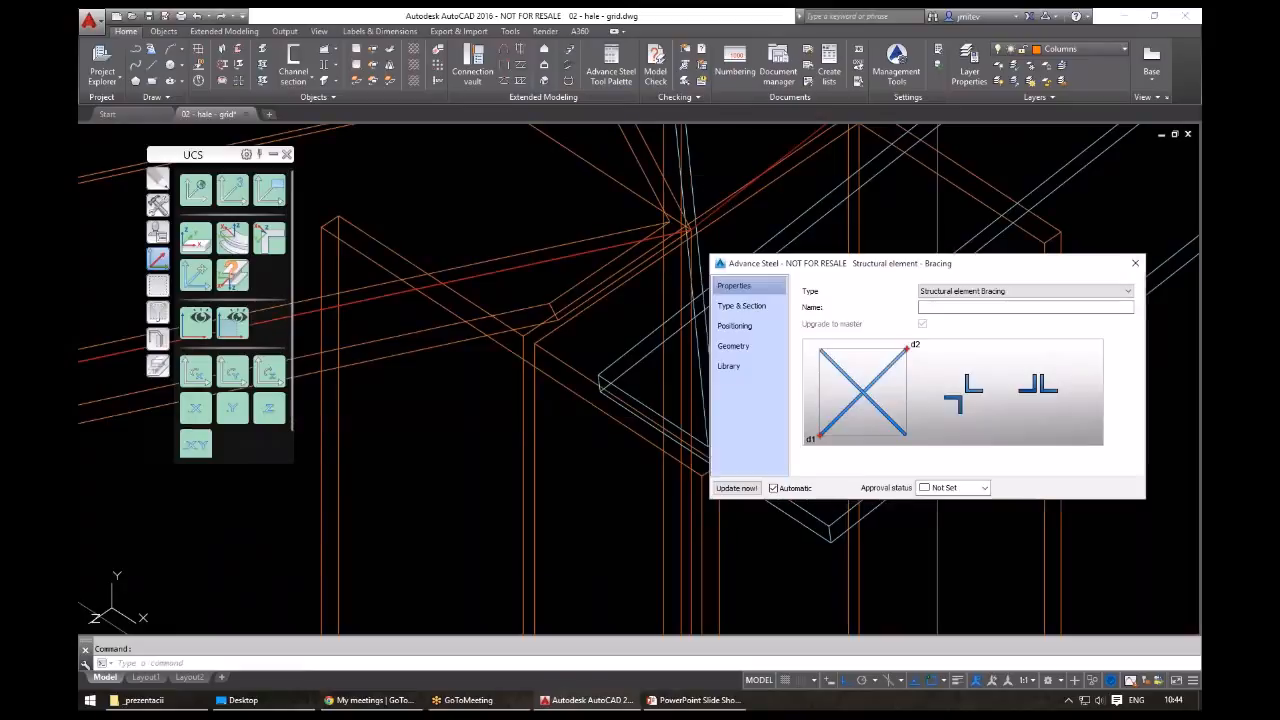
- Examine how the new bracing's ends meet the columns at the base and at the top of the bay
scroll(606, 306, down, 5)
shift+middle_drag(606, 306, 600, 330)
scroll(463, 307, up, 2)
scroll(462, 308, down, 2)
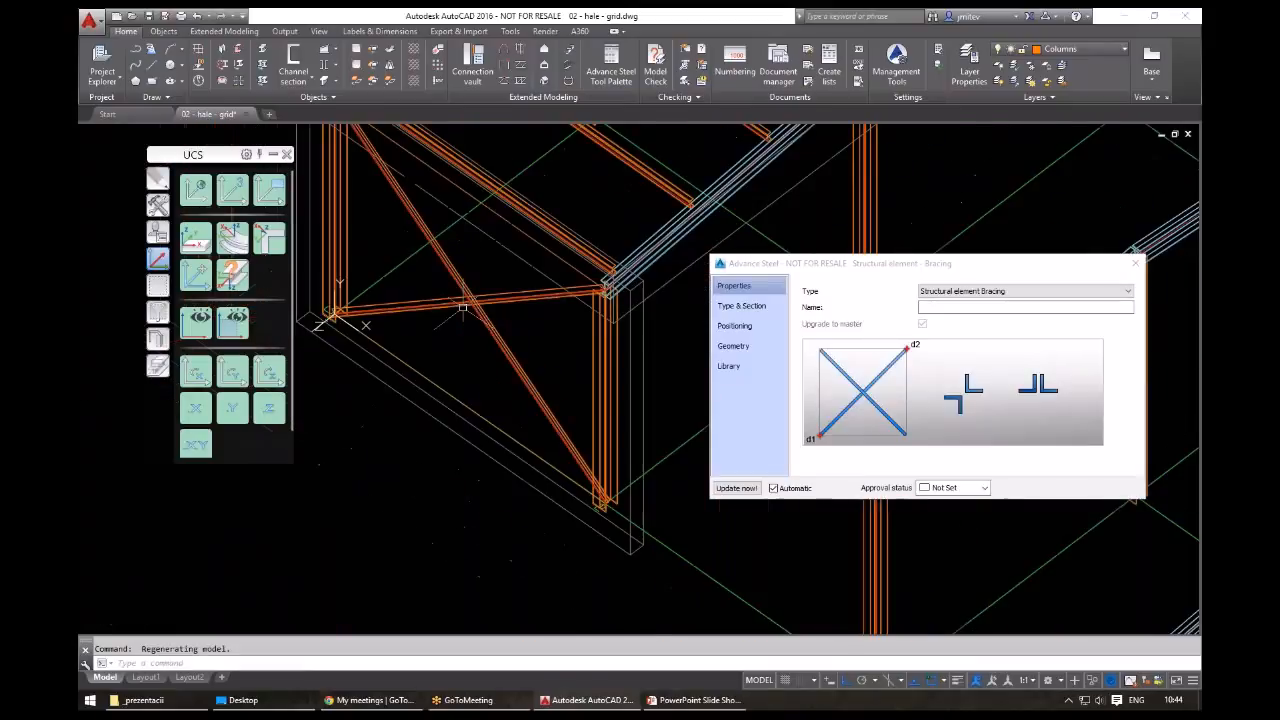
middle_drag(347, 136, 411, 208)
scroll(364, 182, up, 3)
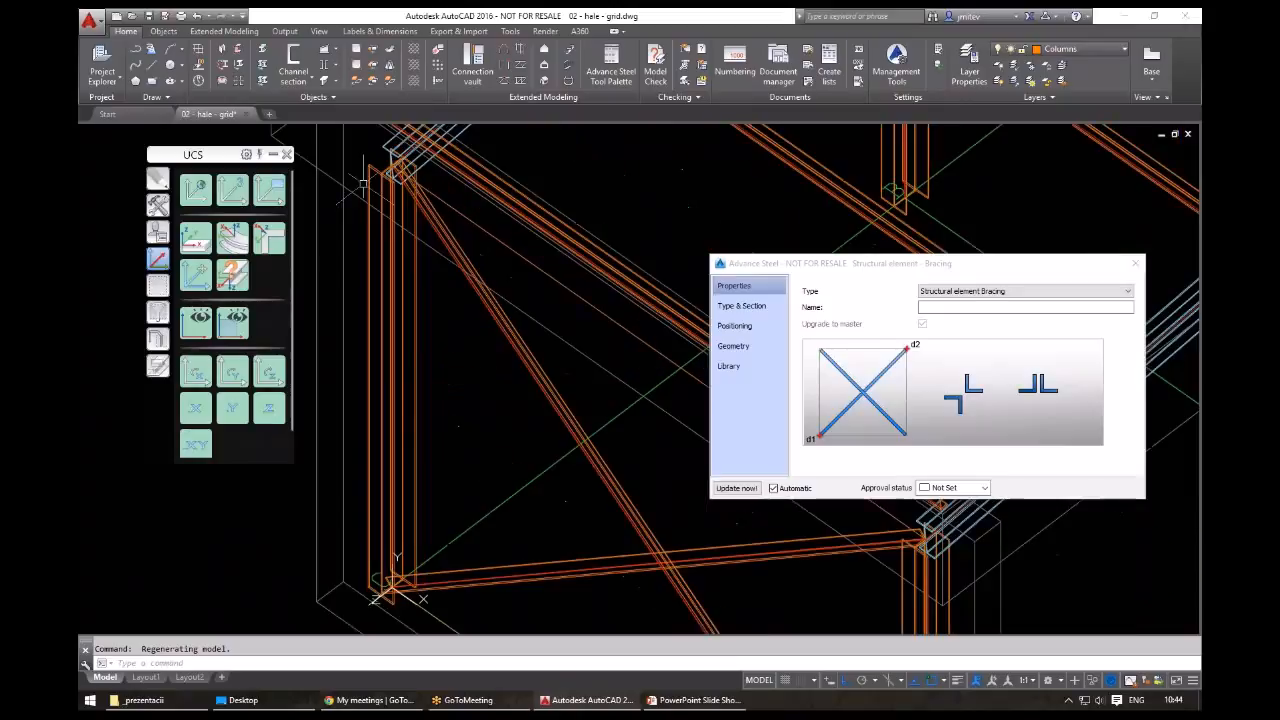
middle_drag(403, 595, 425, 505)
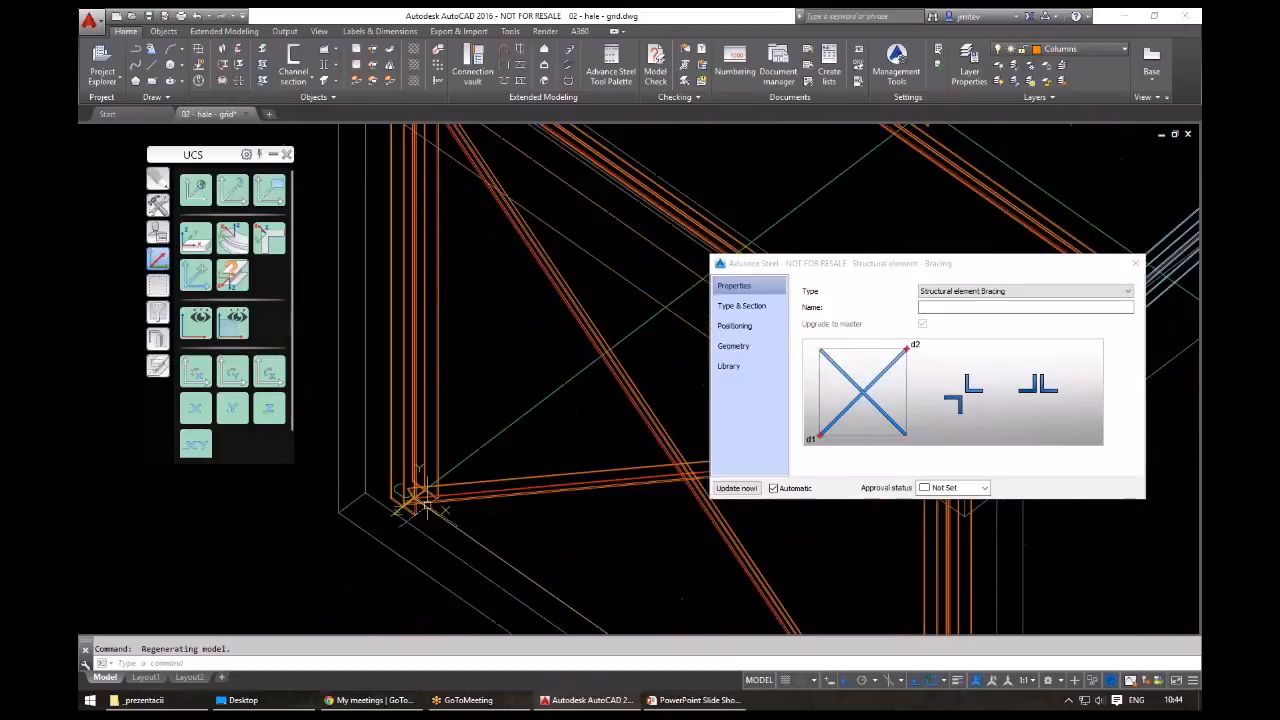
scroll(447, 496, up, 2)
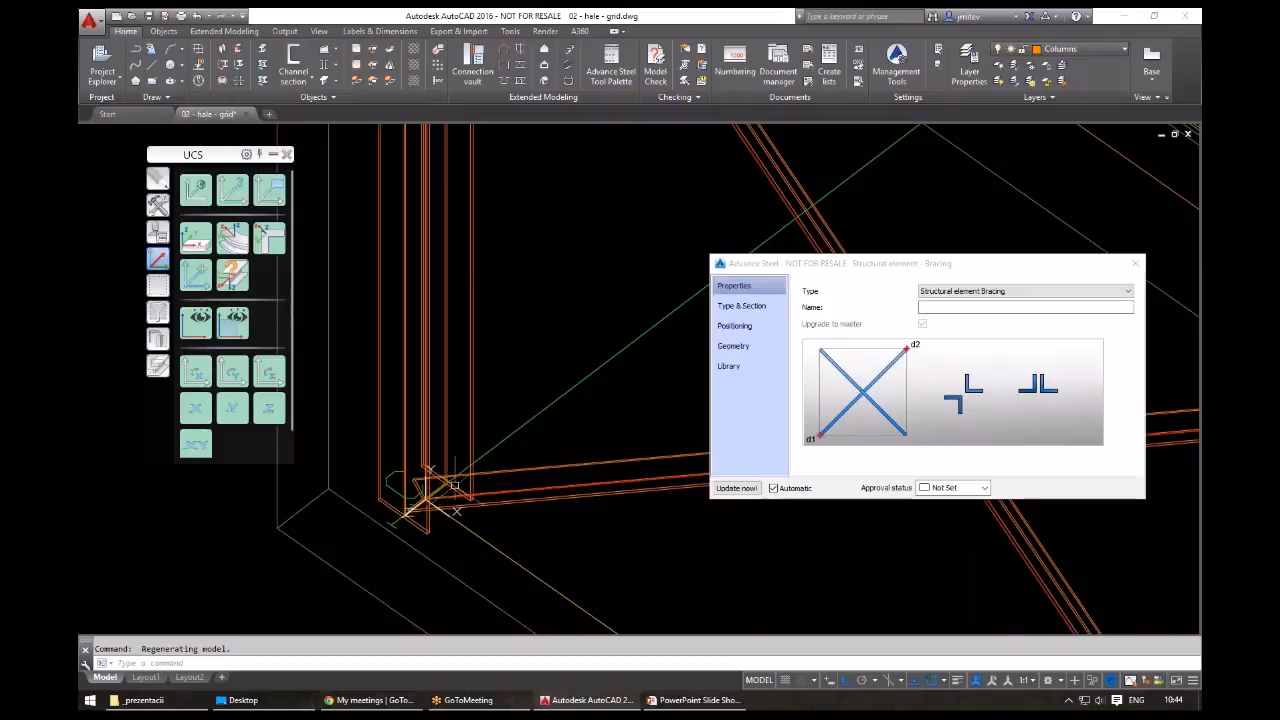
scroll(452, 487, down, 1)
scroll(465, 440, down, 1)
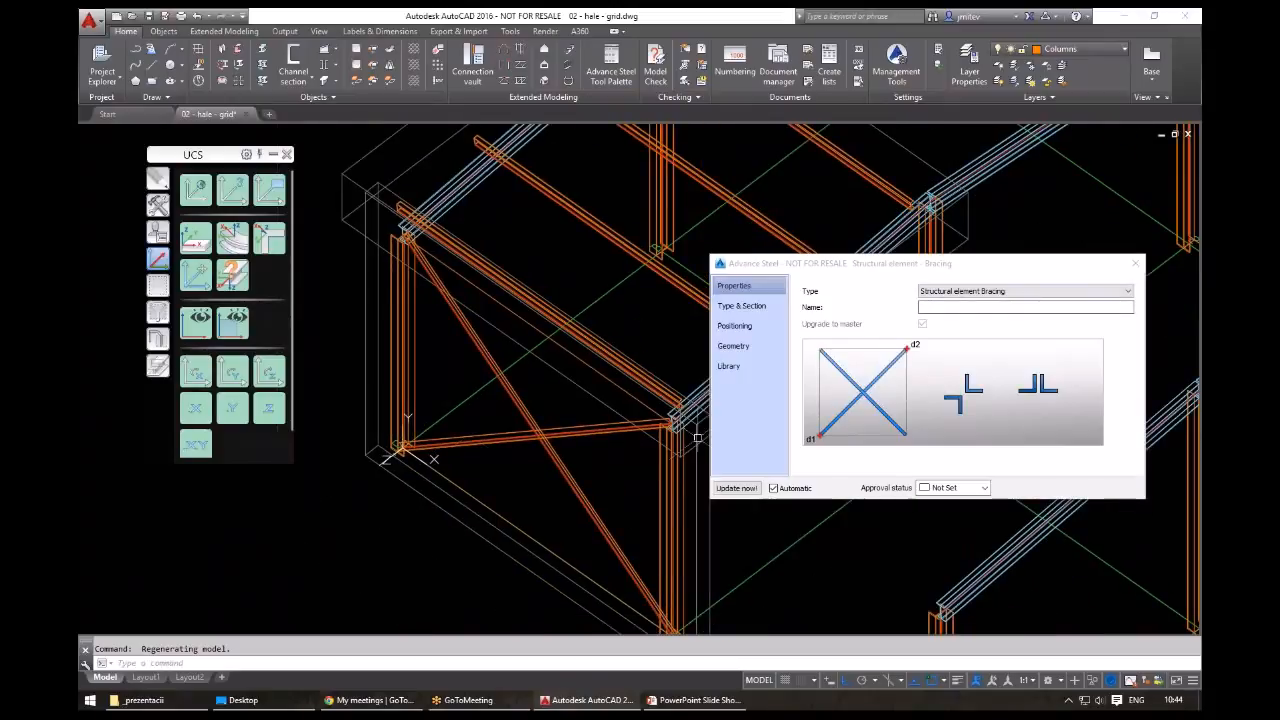
- Change the bracing's section to UPN channel, size UPN 80
click(741, 305)
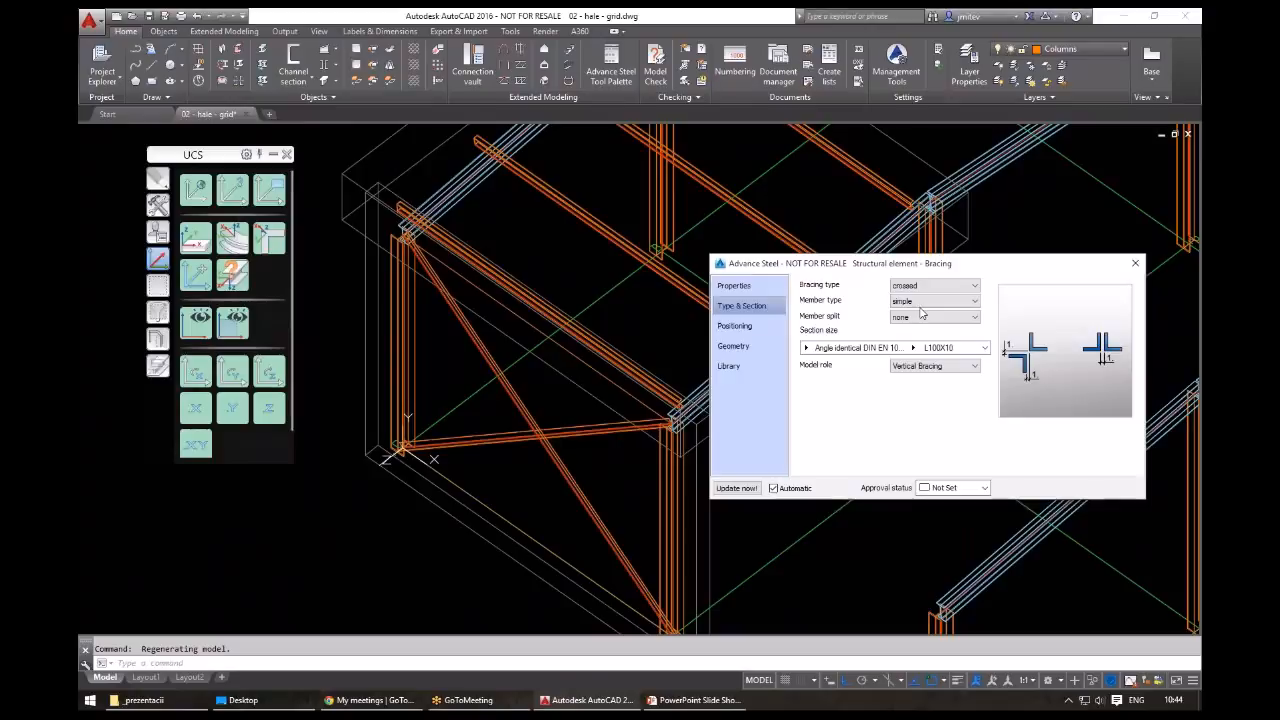
click(805, 348)
click(805, 348)
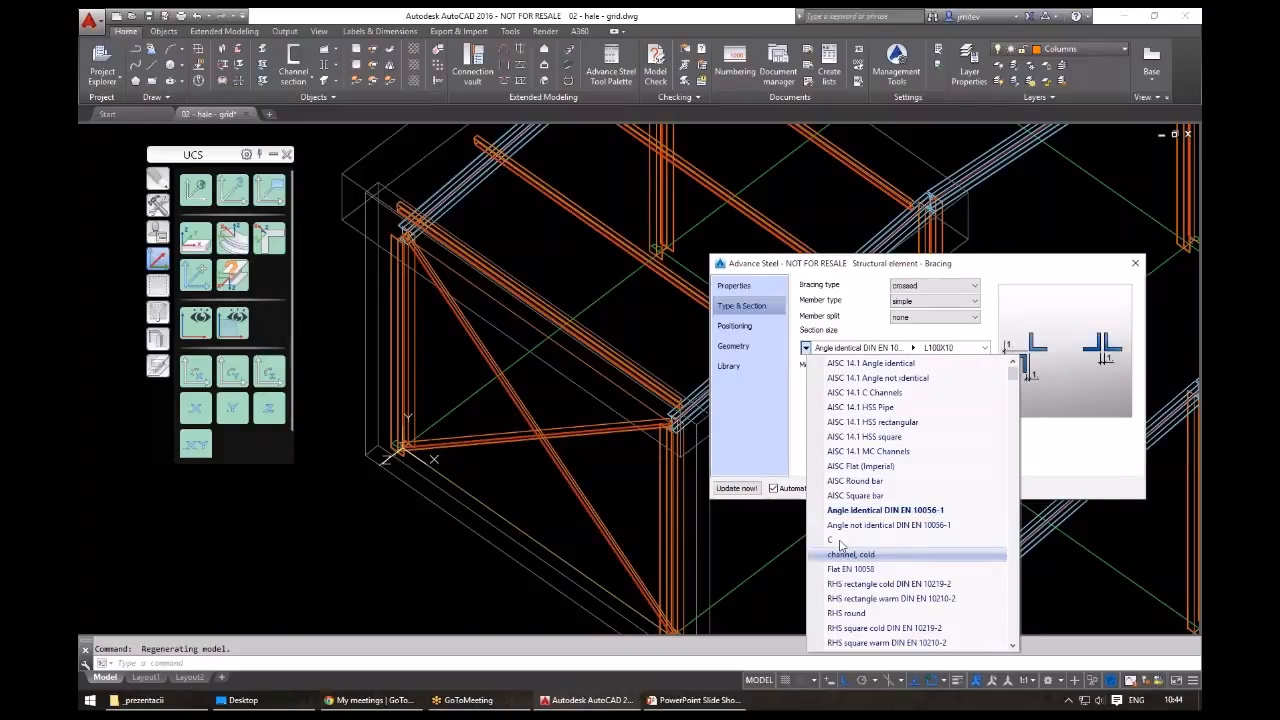
scroll(855, 549, down, 1)
scroll(855, 549, down, 4)
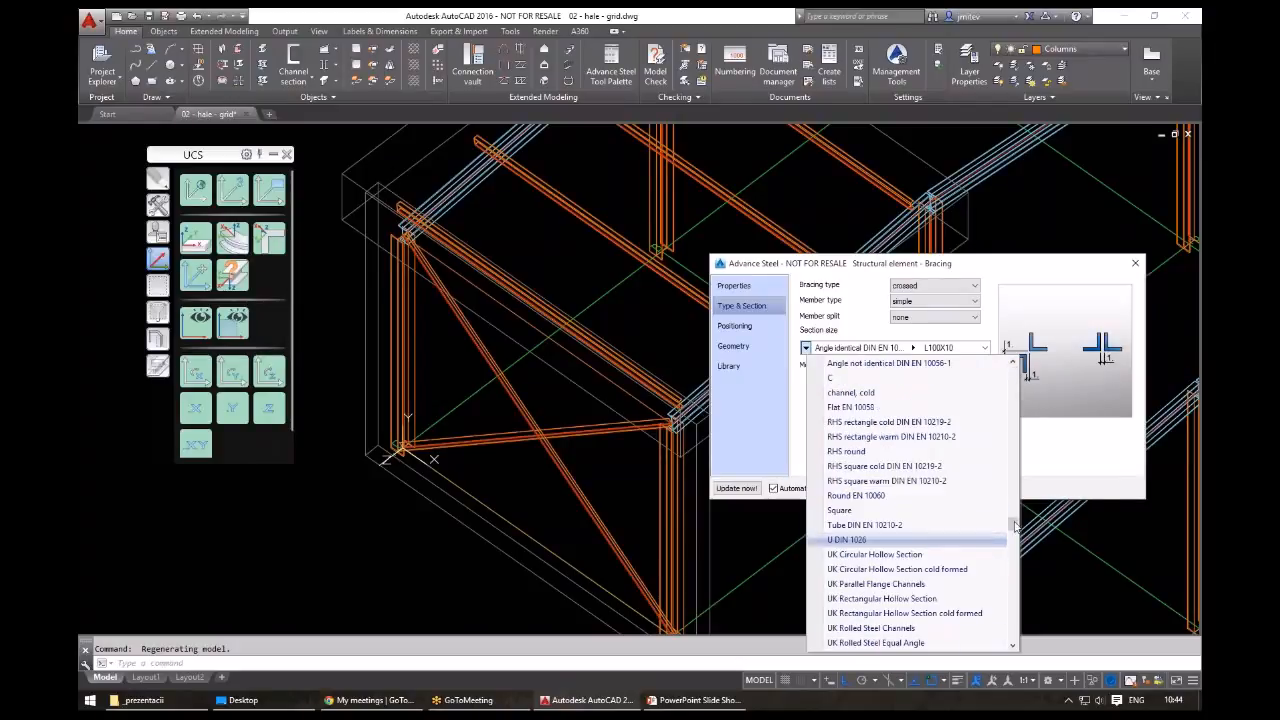
scroll(835, 618, down, 2)
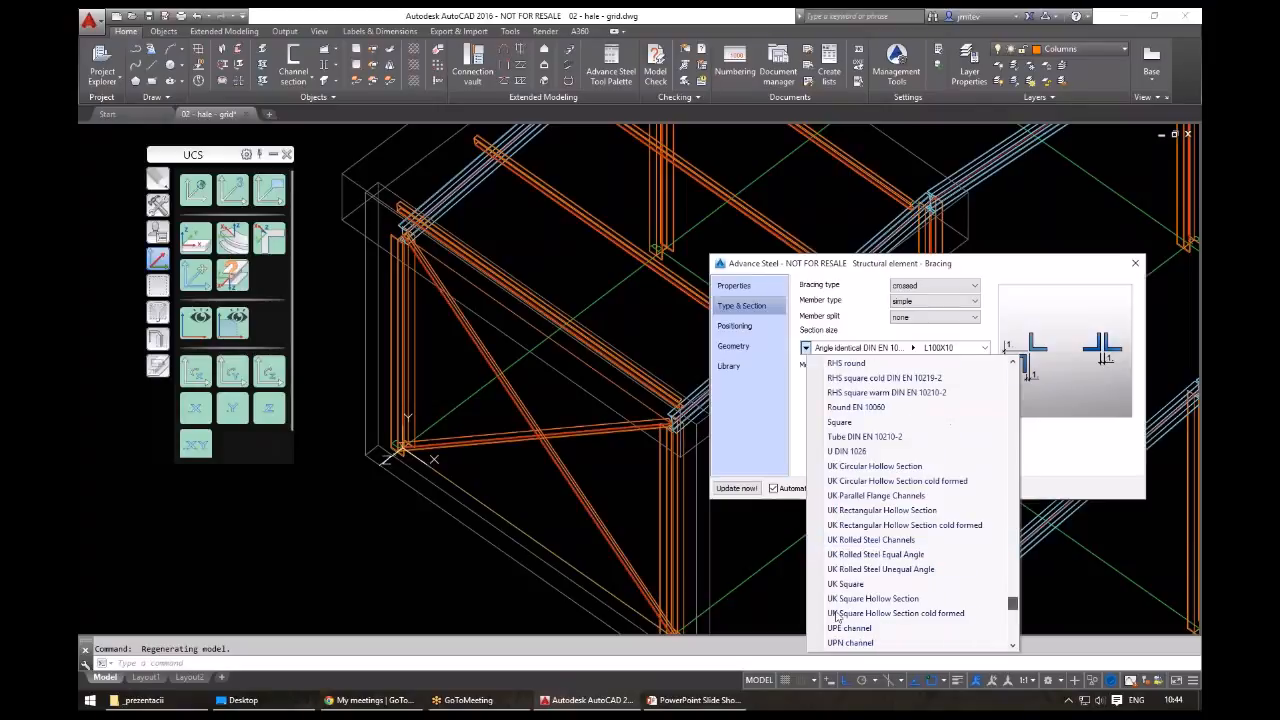
scroll(845, 624, down, 1)
click(855, 628)
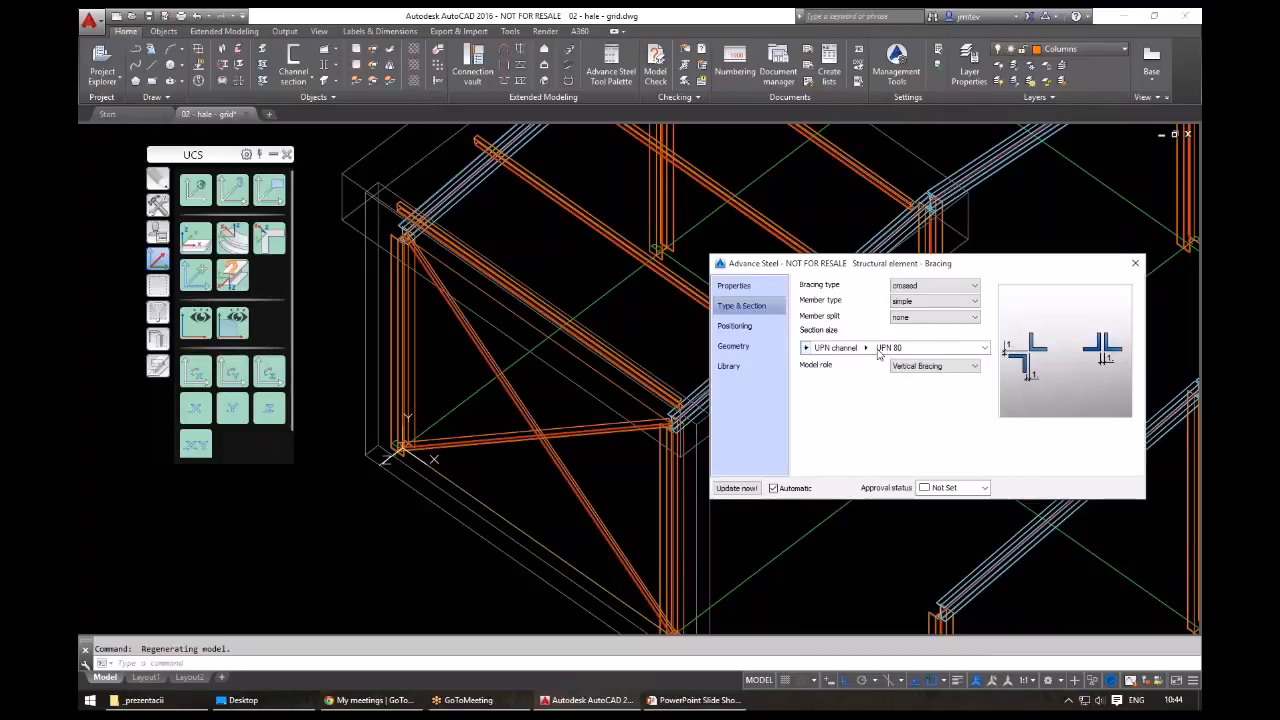
- Try the single and inserted bracing types, and return the bracing to crossed
click(925, 288)
click(929, 307)
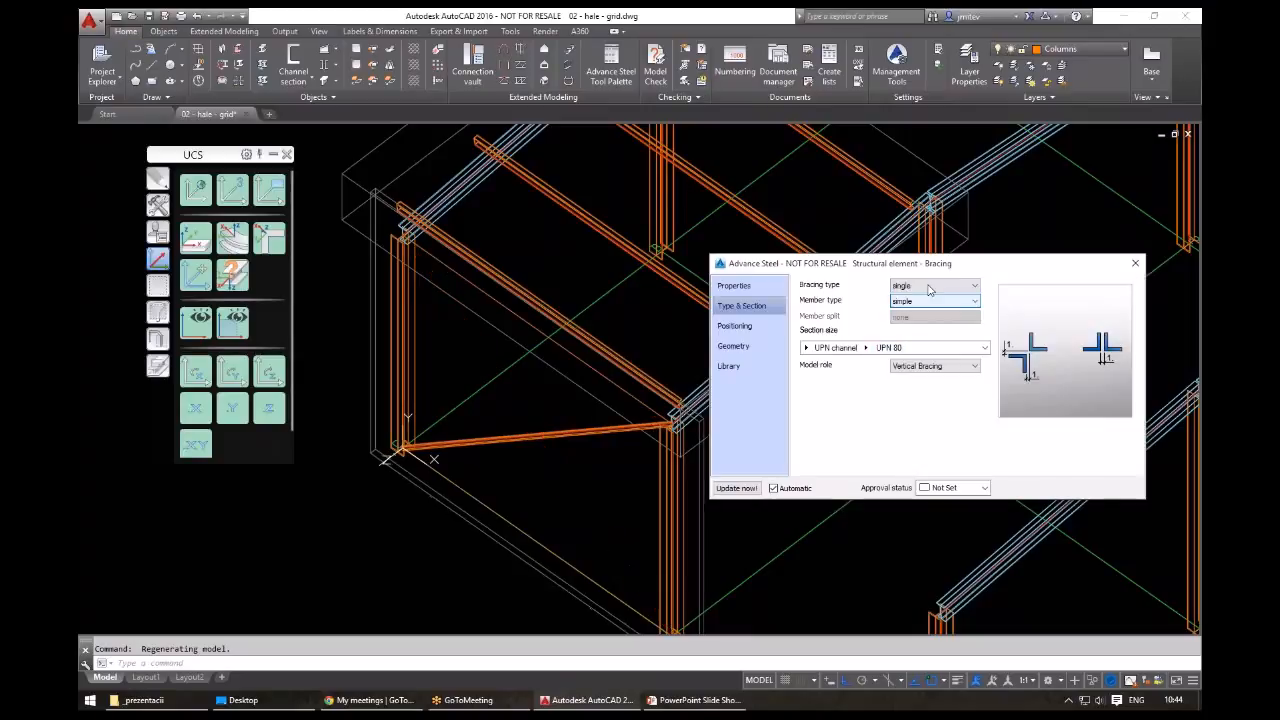
click(929, 289)
click(927, 316)
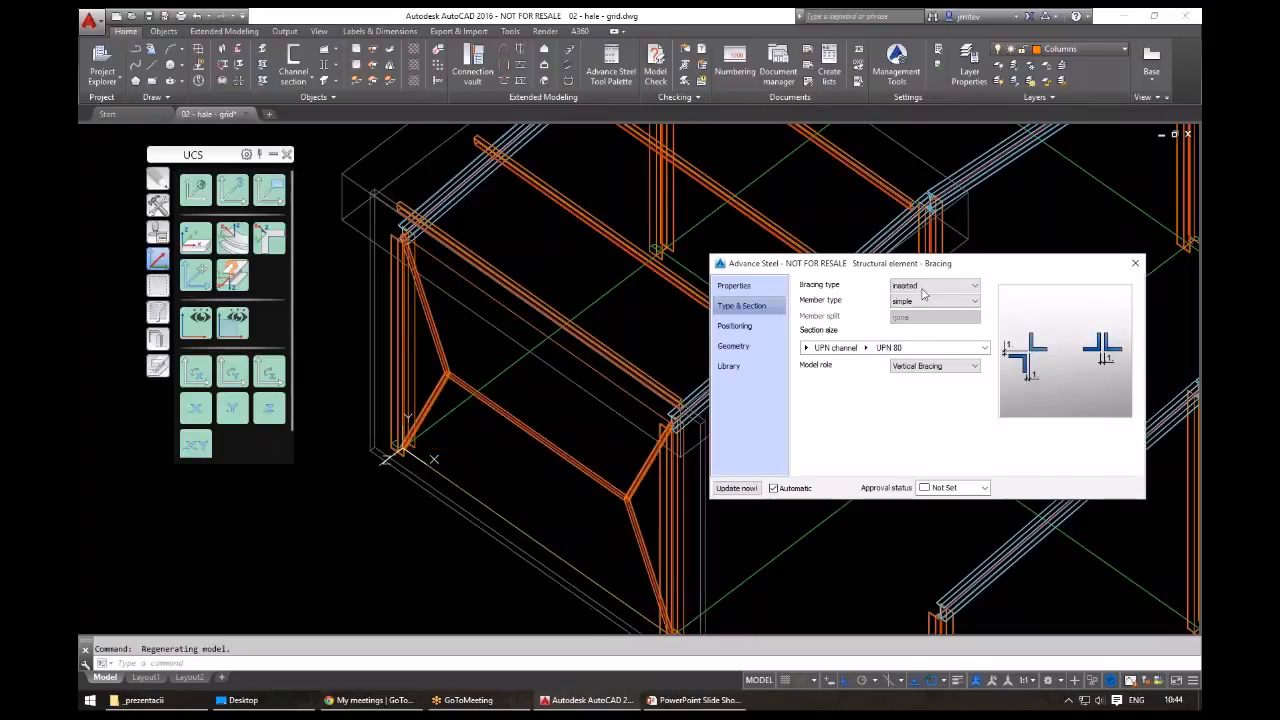
click(923, 290)
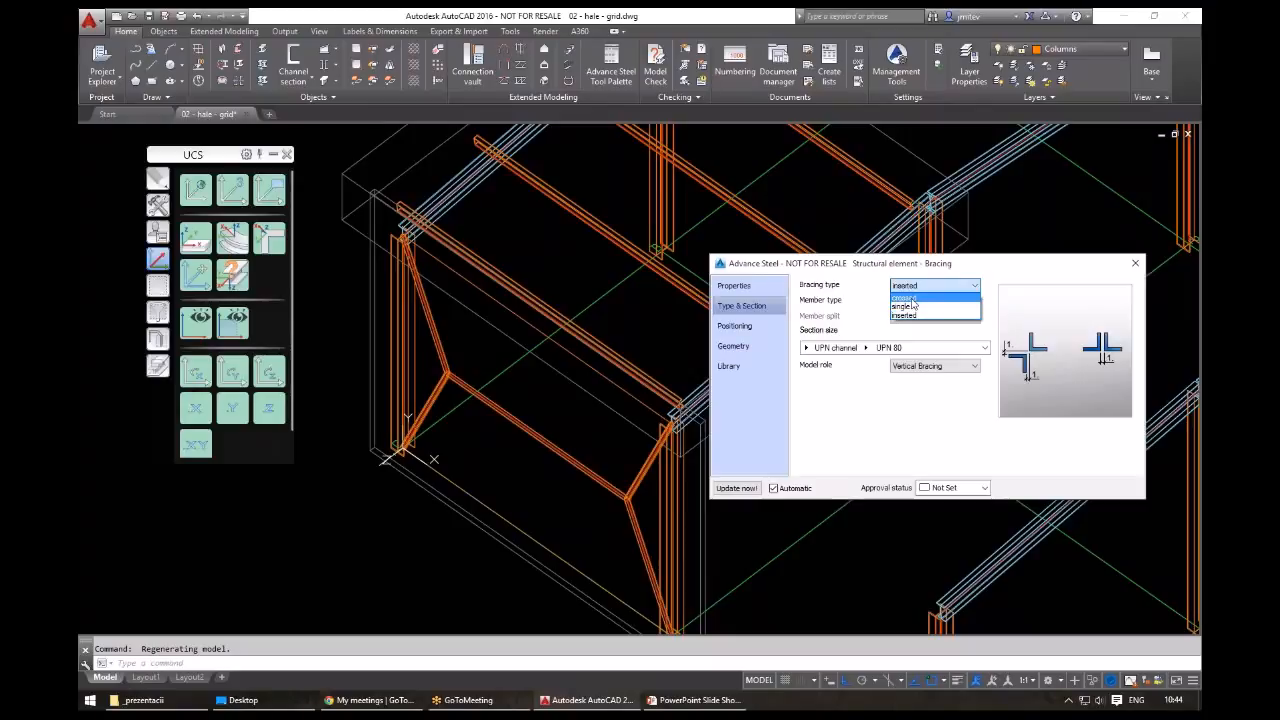
click(910, 298)
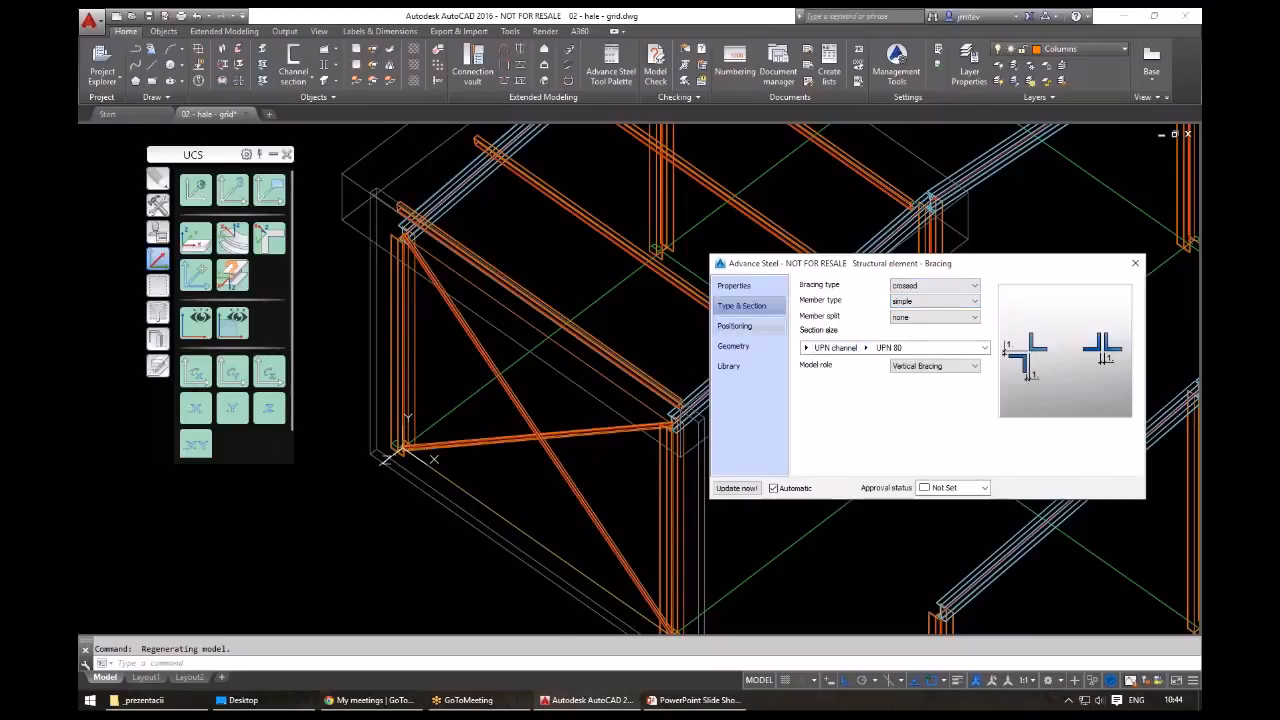
- Set the bracing's member split to Diagonal 1 and inspect the crossing of the two diagonals
scroll(535, 455, up, 3)
scroll(540, 390, down, 3)
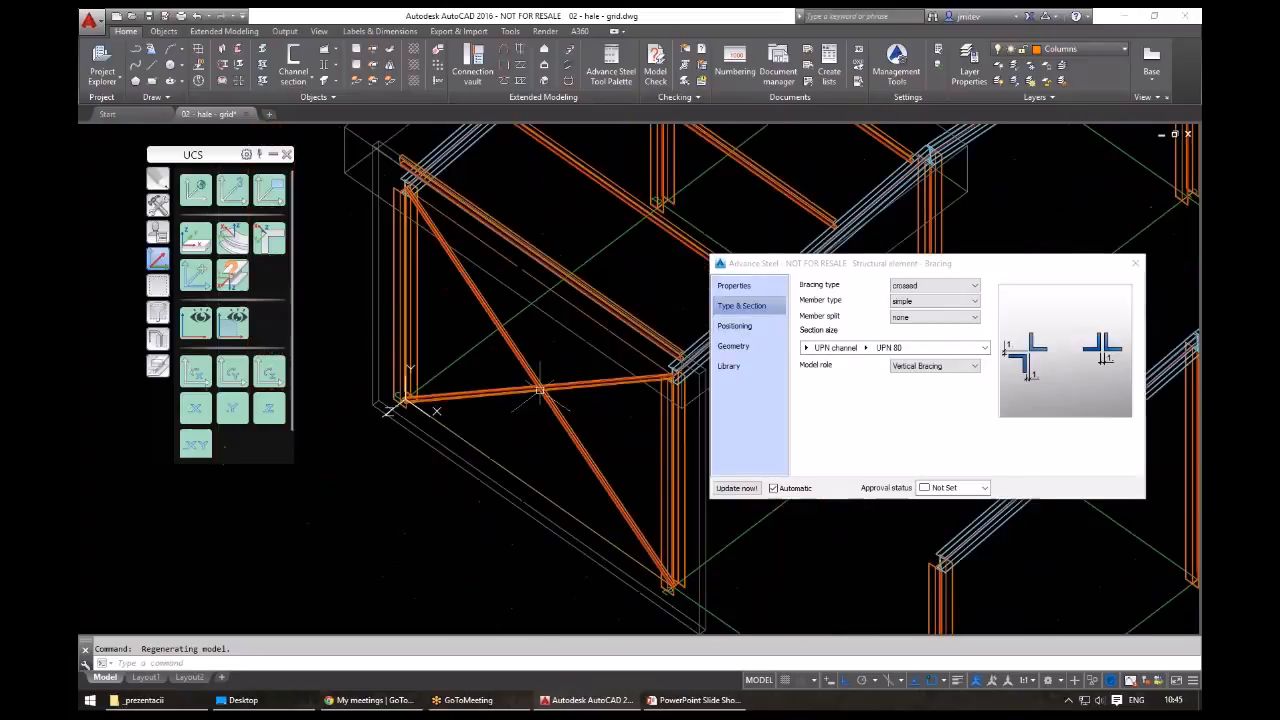
click(934, 317)
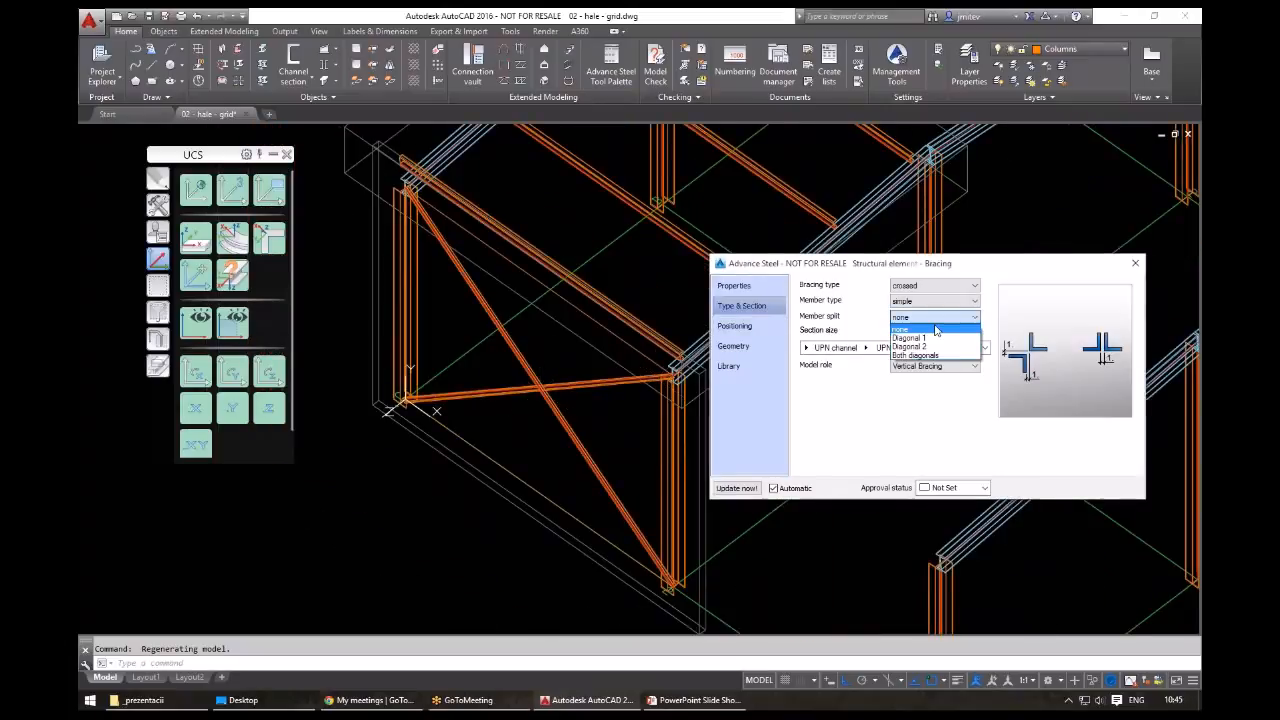
click(931, 338)
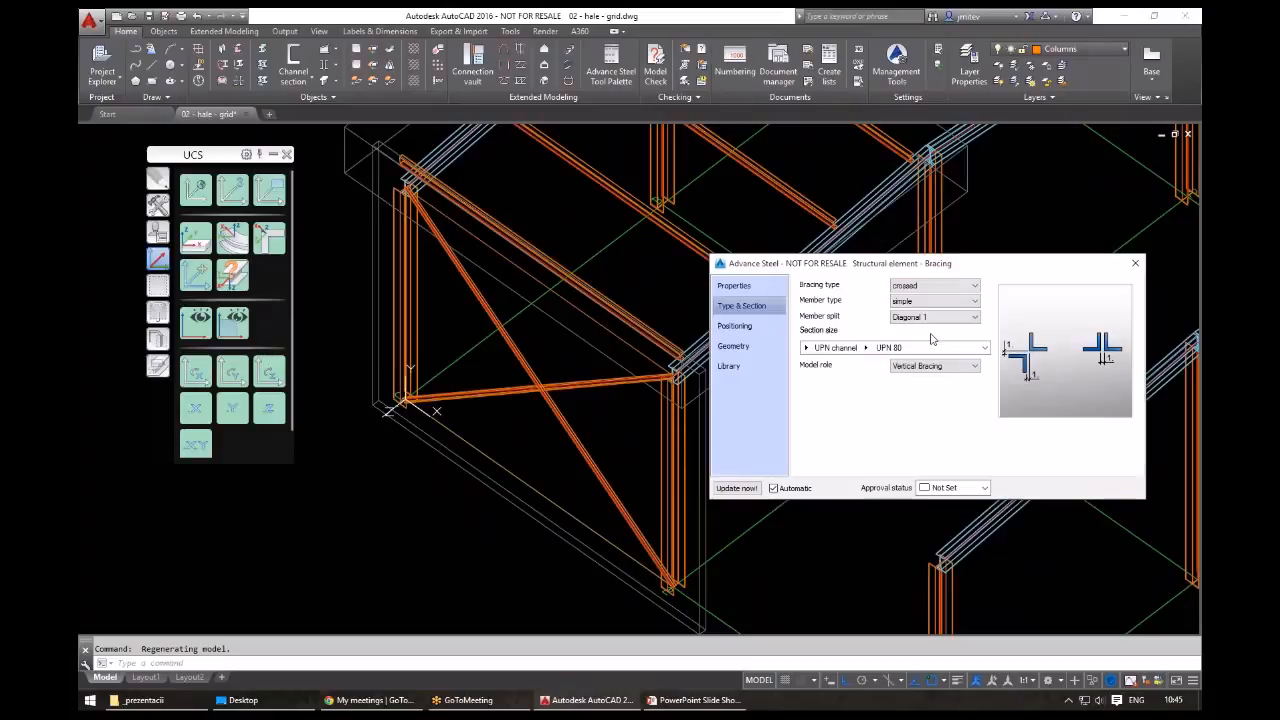
scroll(540, 387, up, 5)
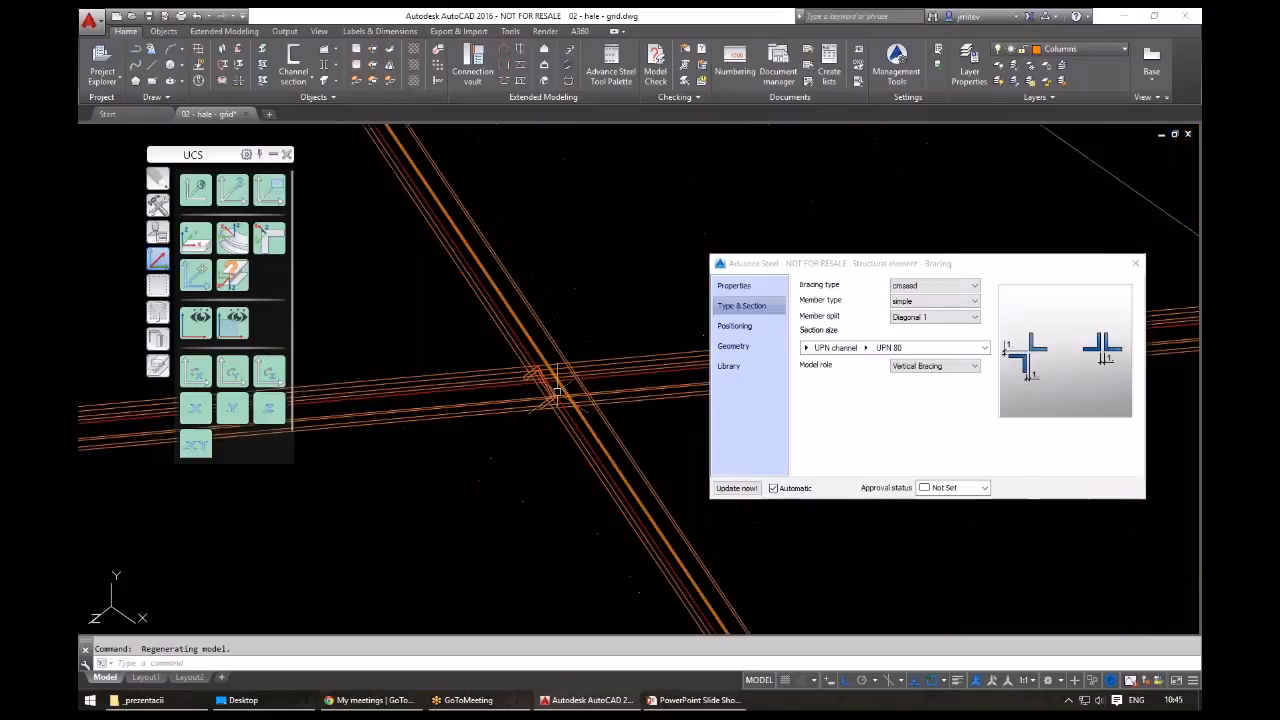
shift+middle_drag(540, 387, 560, 420)
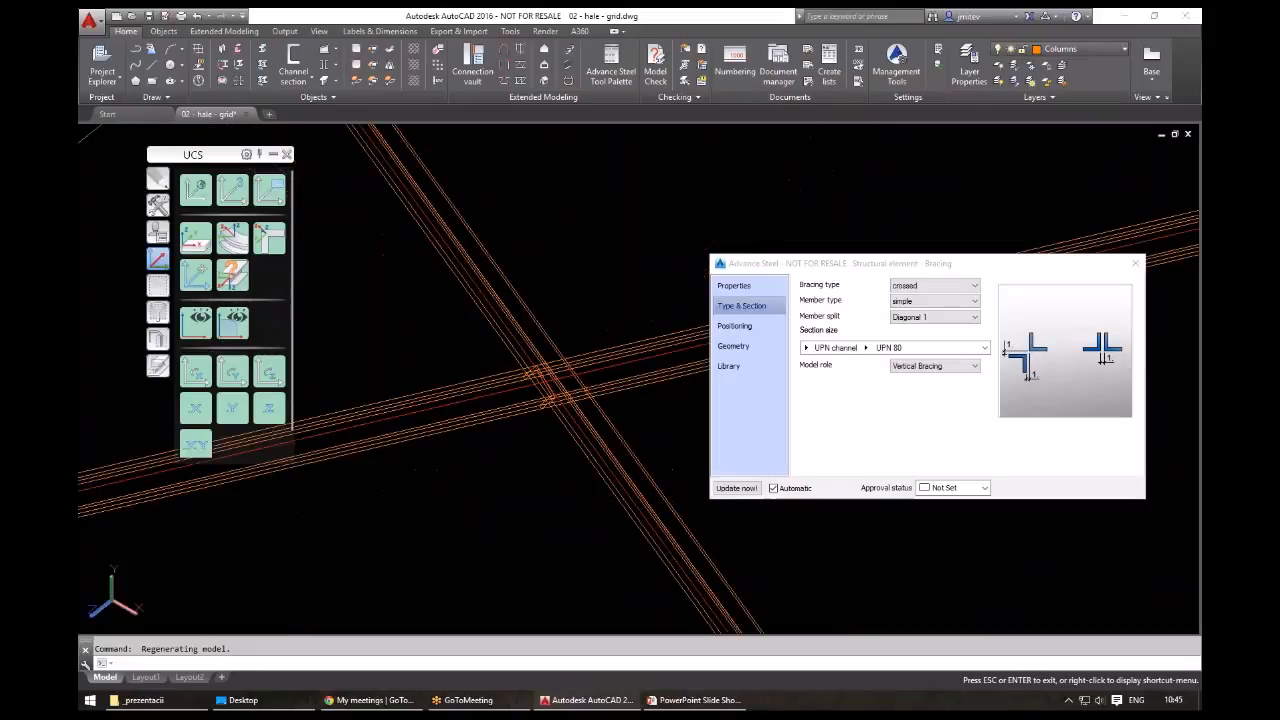
- Review the bracing's positioning and geometry settings and close them without changes
click(734, 326)
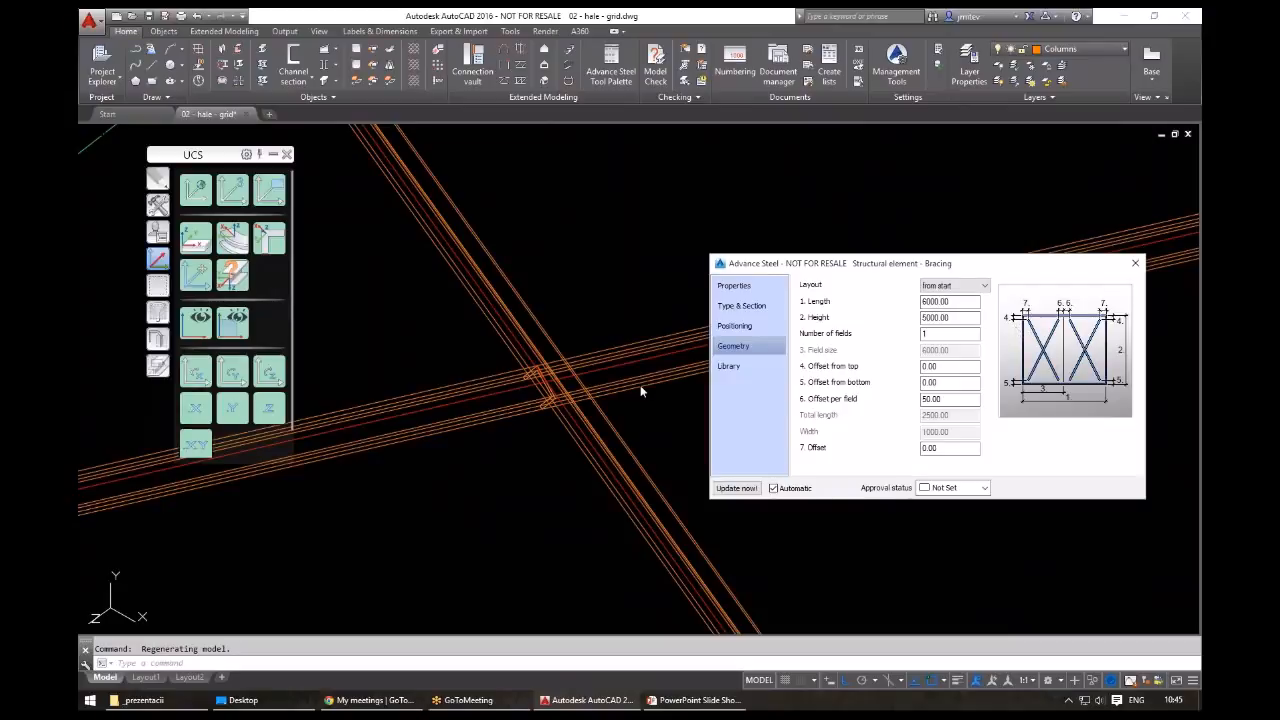
scroll(601, 383, down, 4)
middle_drag(601, 352, 561, 381)
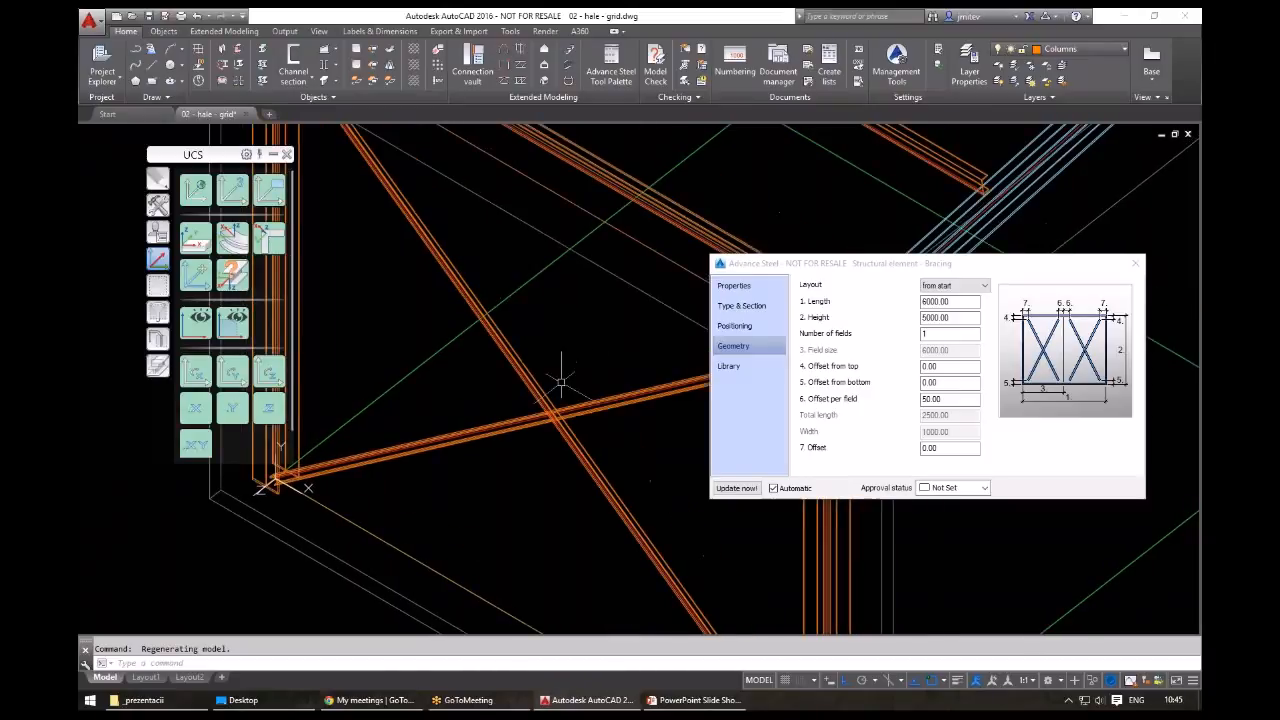
click(1134, 263)
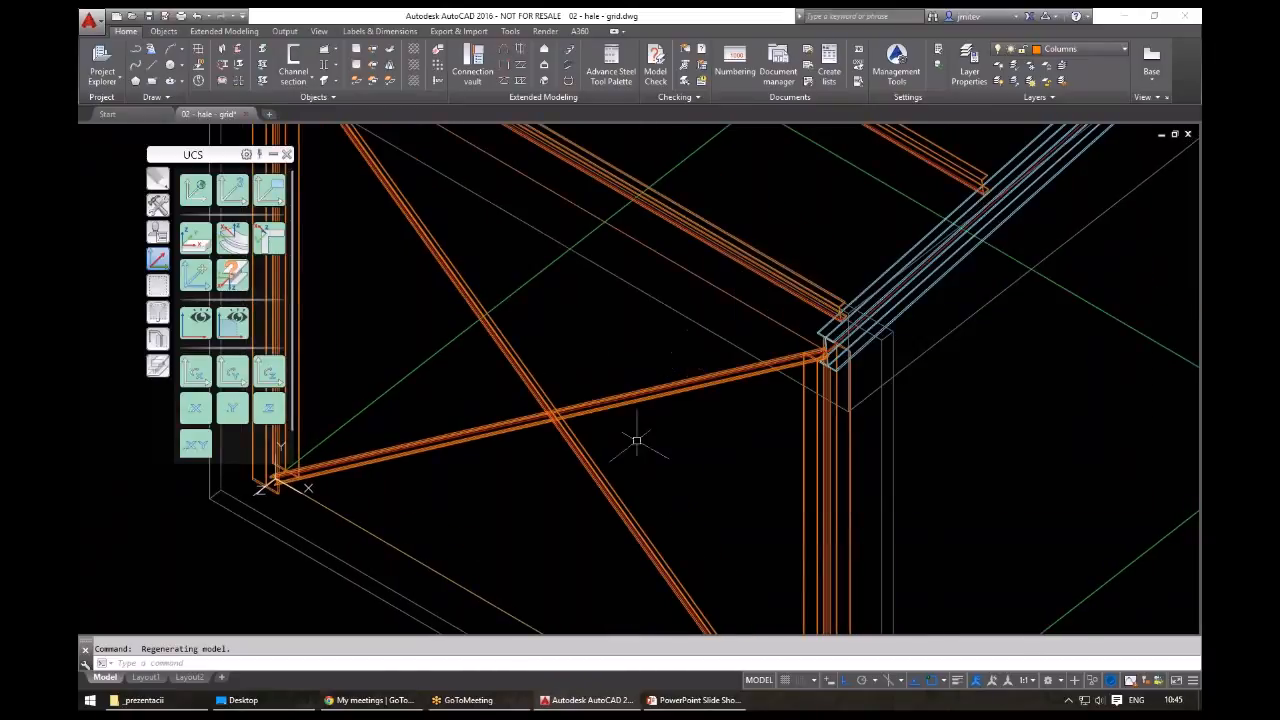
- Examine the braced bay from the other side, including the purlins on the roof beams and the bracing ends at the column tops
scroll(636, 440, down, 7)
scroll(646, 411, up, 2)
shift+middle_drag(646, 411, 890, 392)
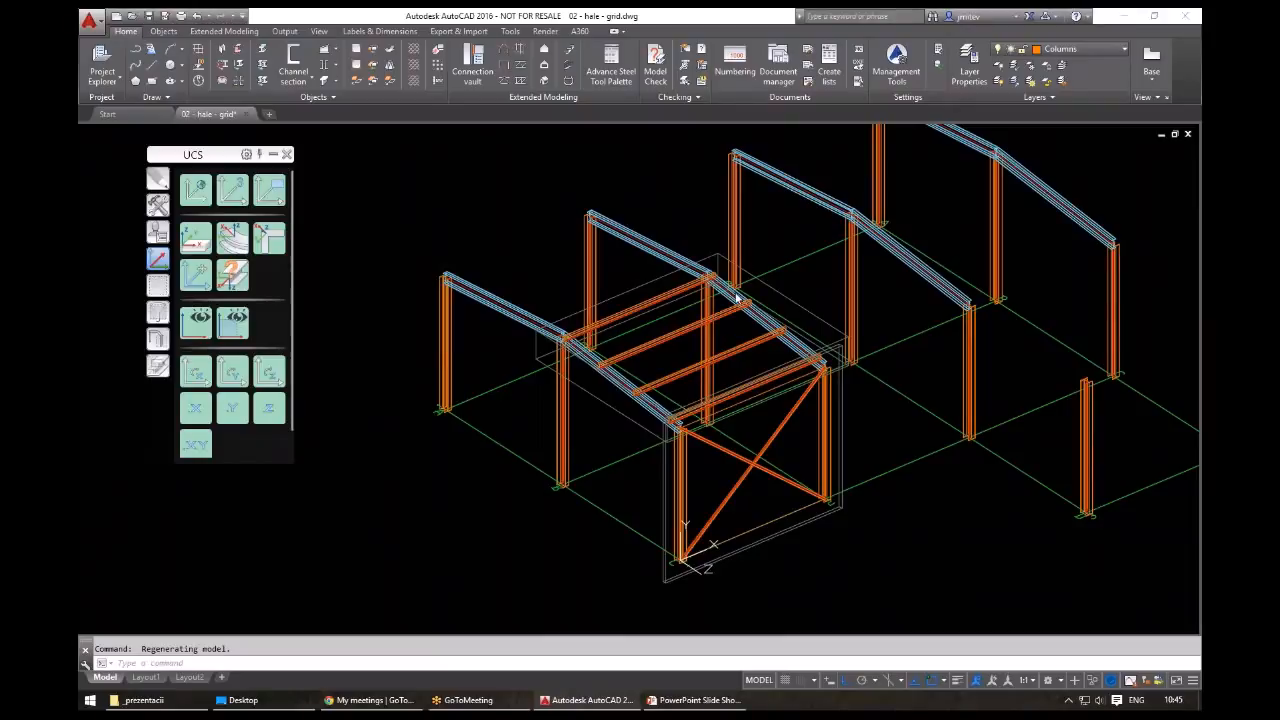
scroll(735, 297, up, 6)
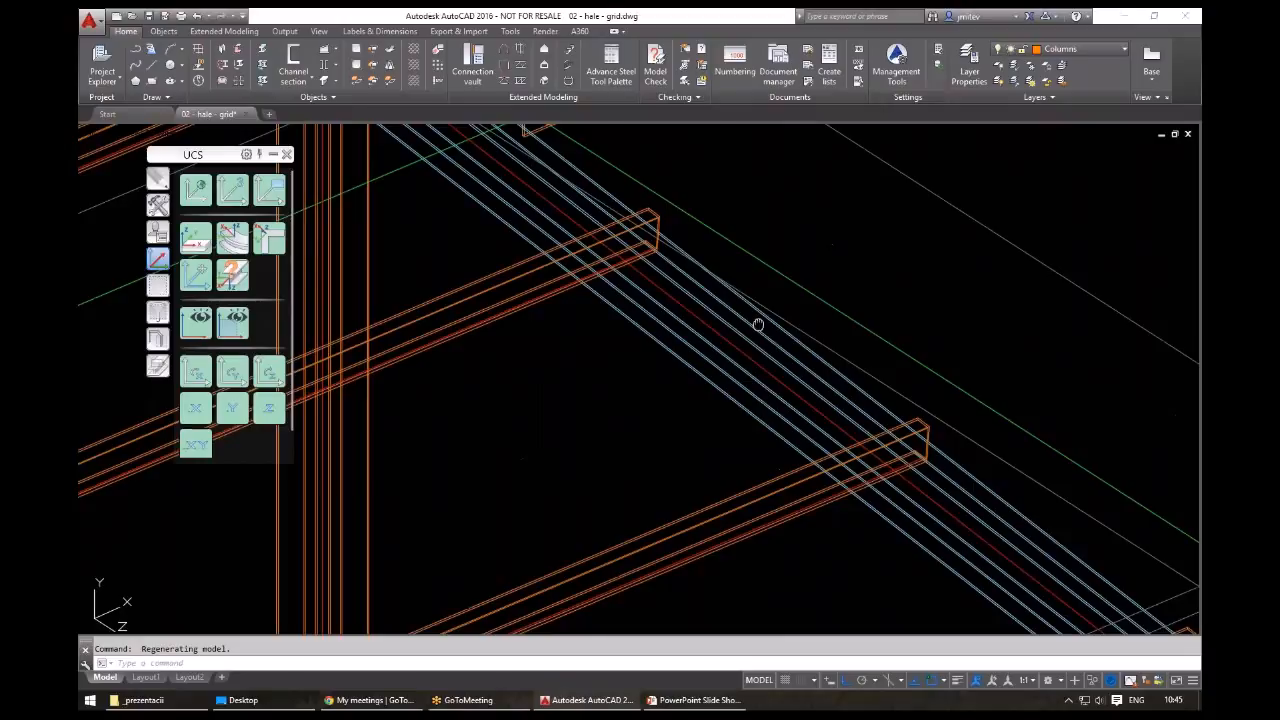
scroll(757, 320, down, 2)
scroll(614, 267, down, 5)
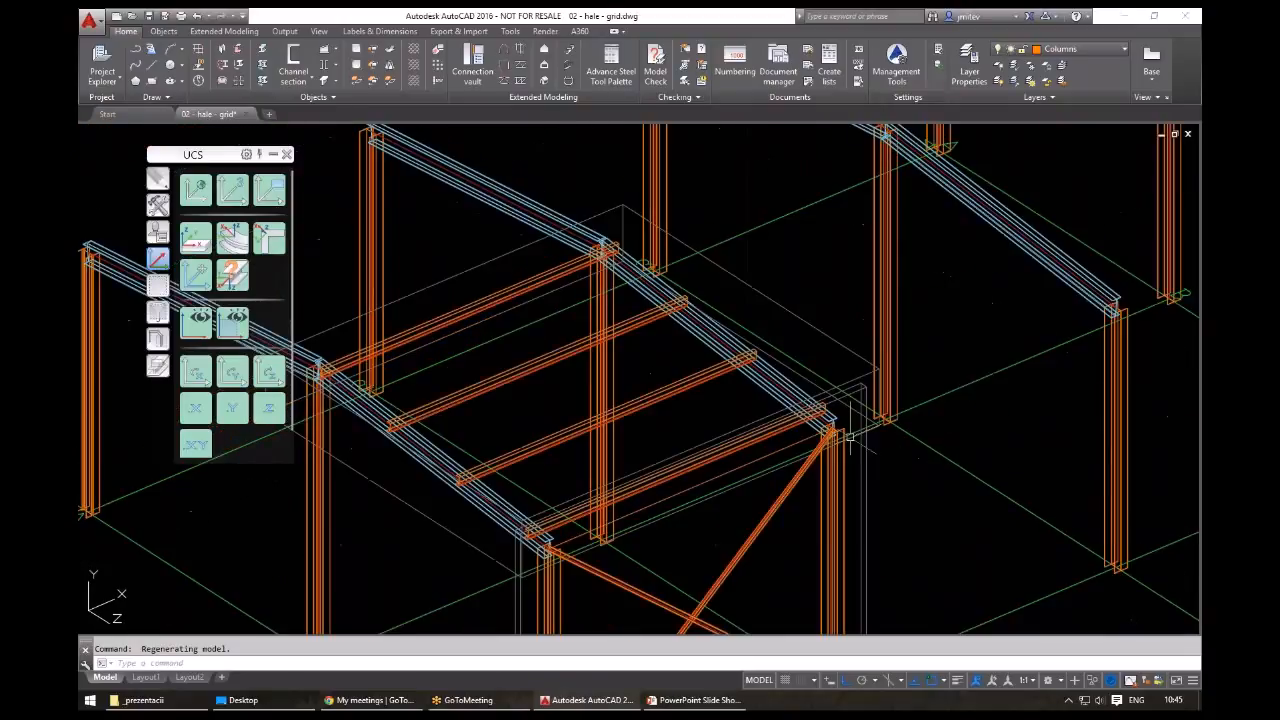
scroll(820, 422, up, 5)
scroll(820, 422, down, 2)
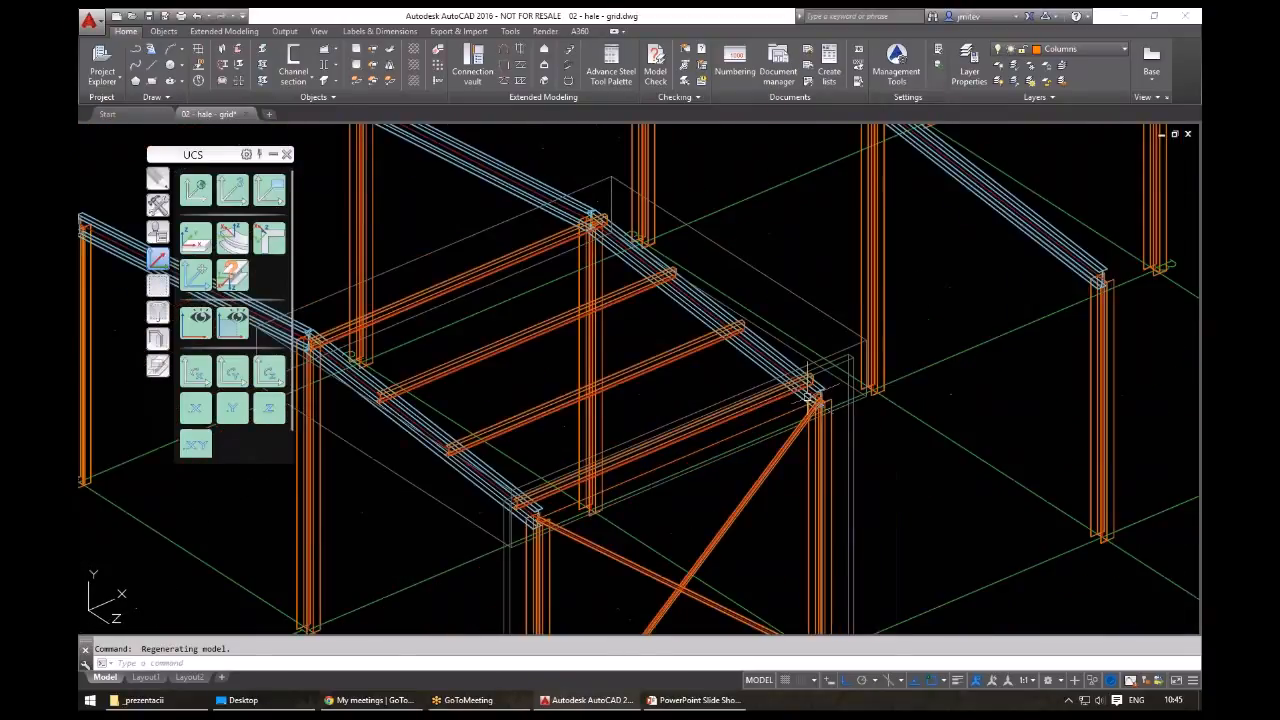
scroll(594, 428, up, 3)
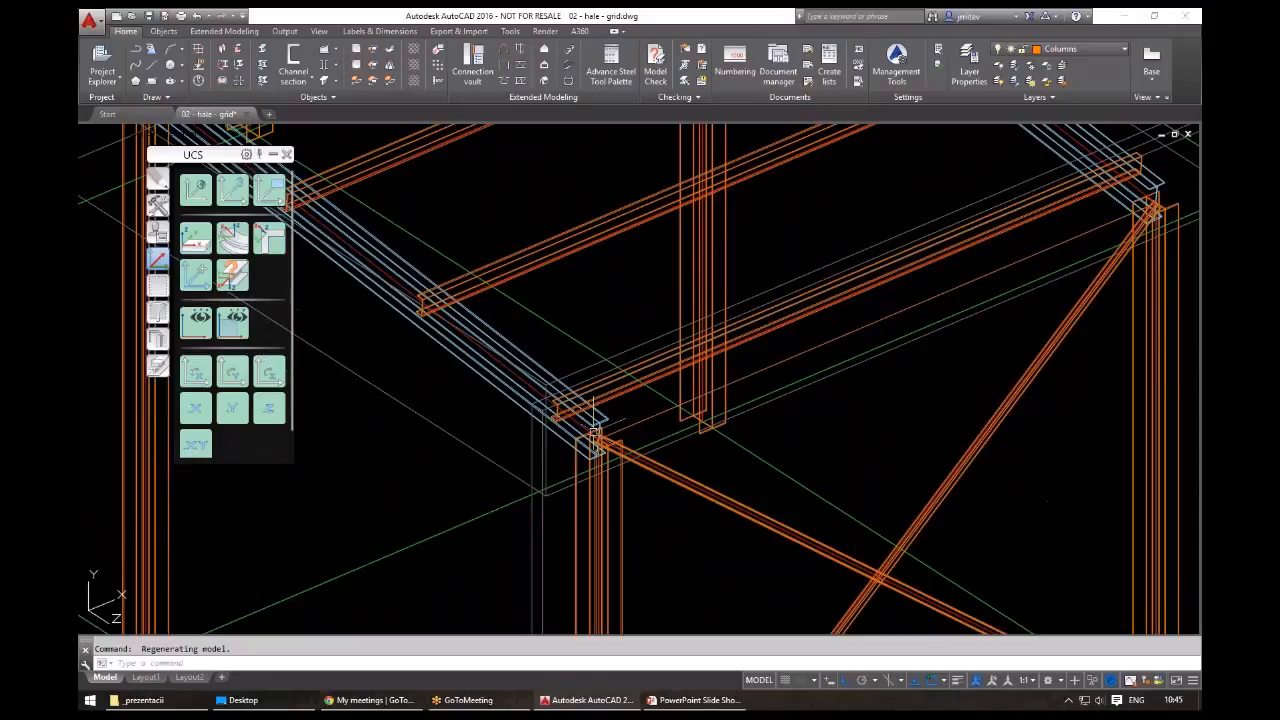
- Leave the 02 - hale - grid drawing and open the 03 - hale - frames drawing
scroll(594, 428, down, 5)
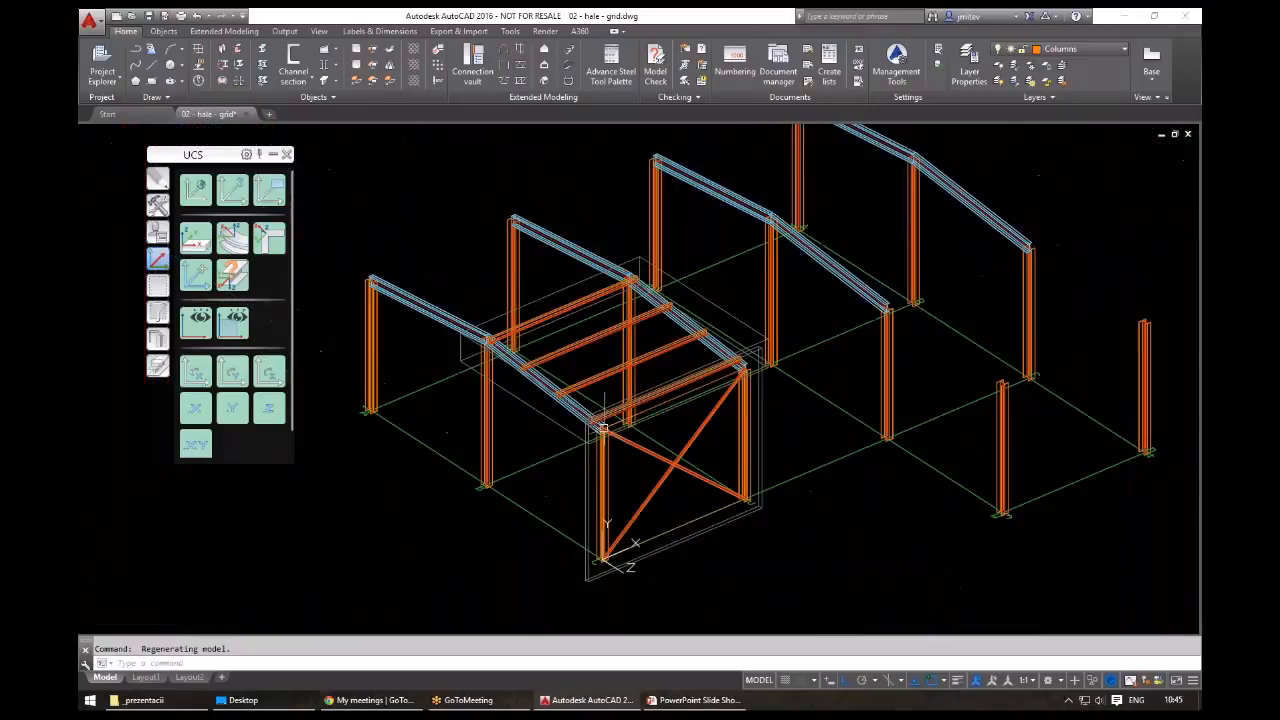
click(667, 385)
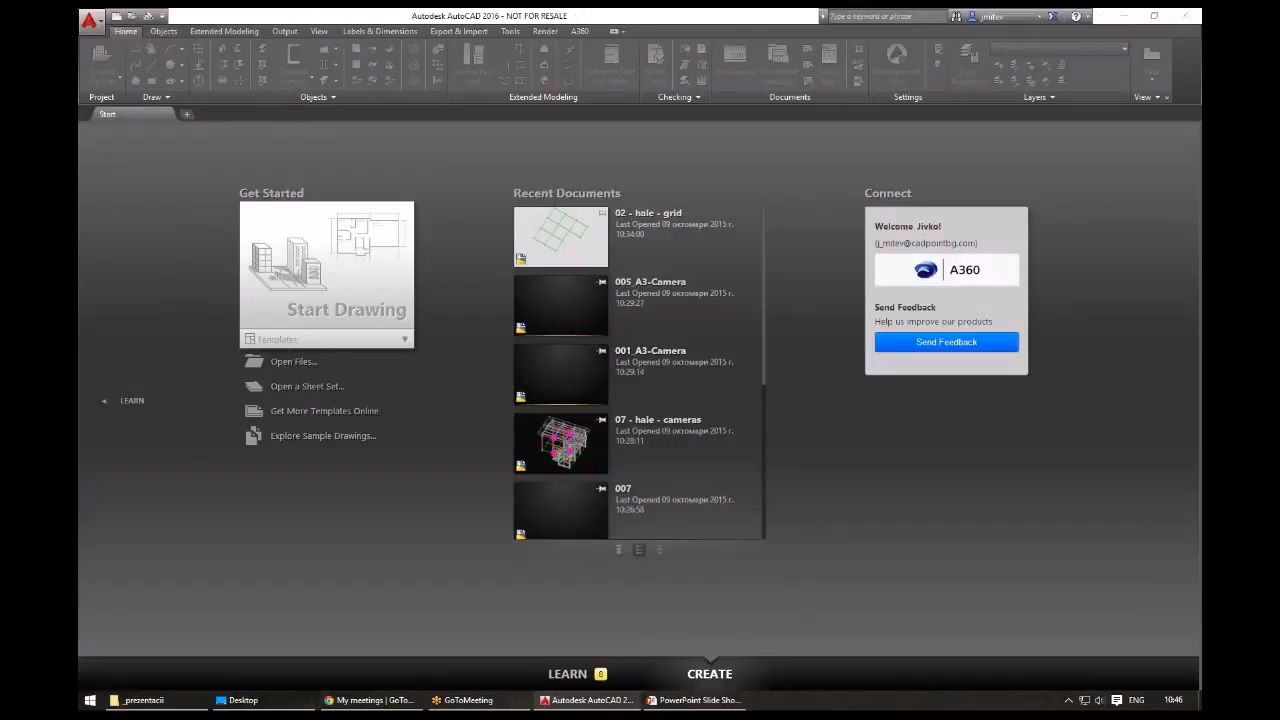
key(alt+Tab)
key(alt+Tab)
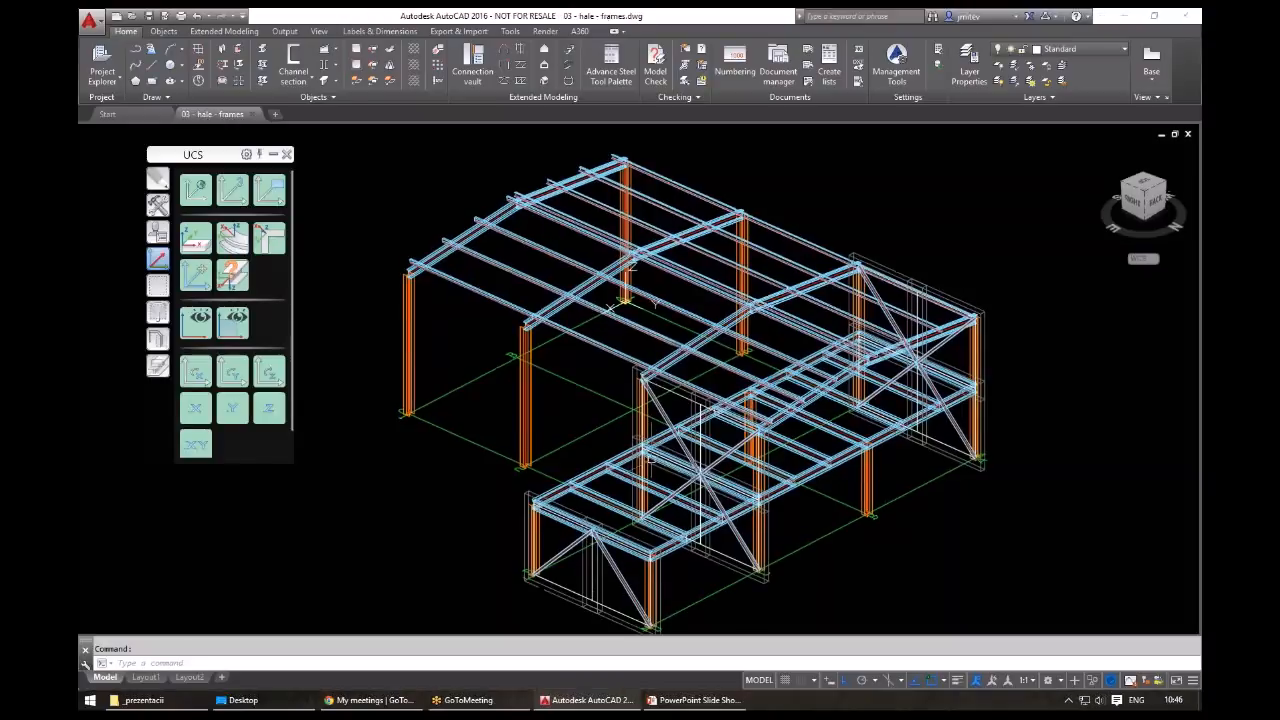
- Examine the completed hall frames, especially the joint between the corner column and the roof beam
shift+middle_drag(651, 458, 873, 411)
scroll(397, 372, up, 5)
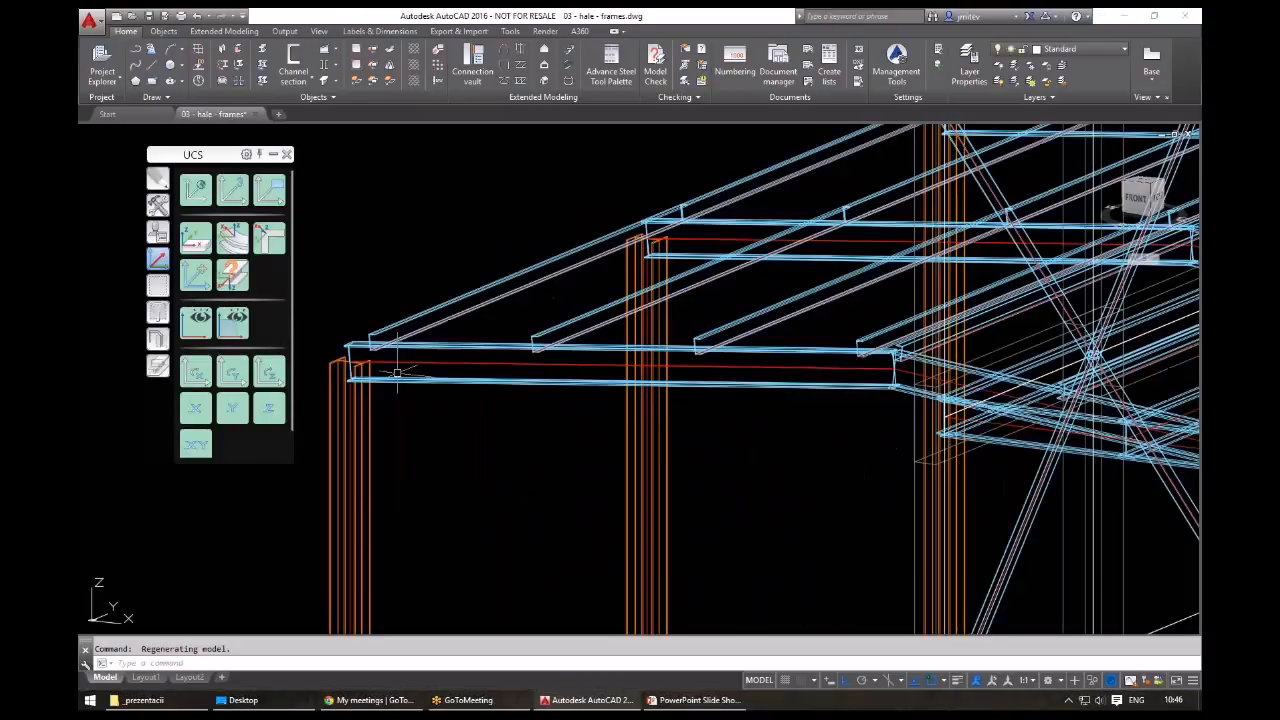
shift+middle_drag(397, 372, 530, 428)
scroll(470, 374, down, 5)
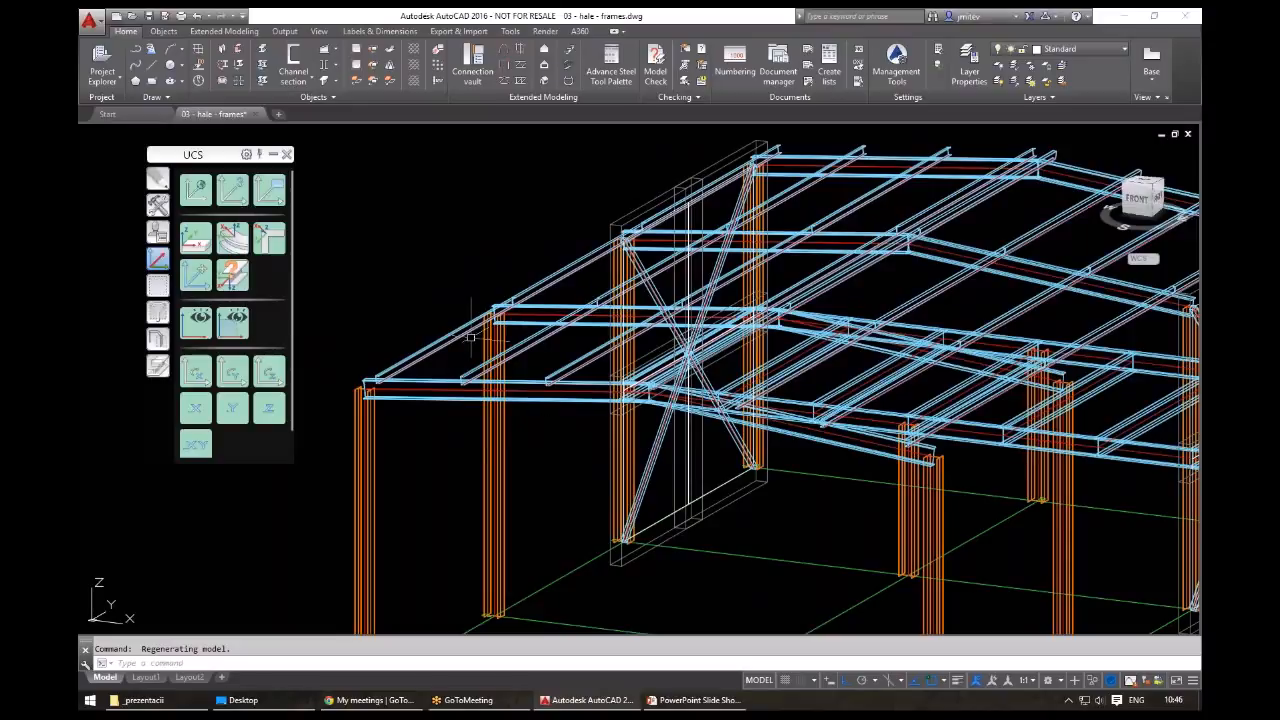
middle_drag(421, 274, 471, 264)
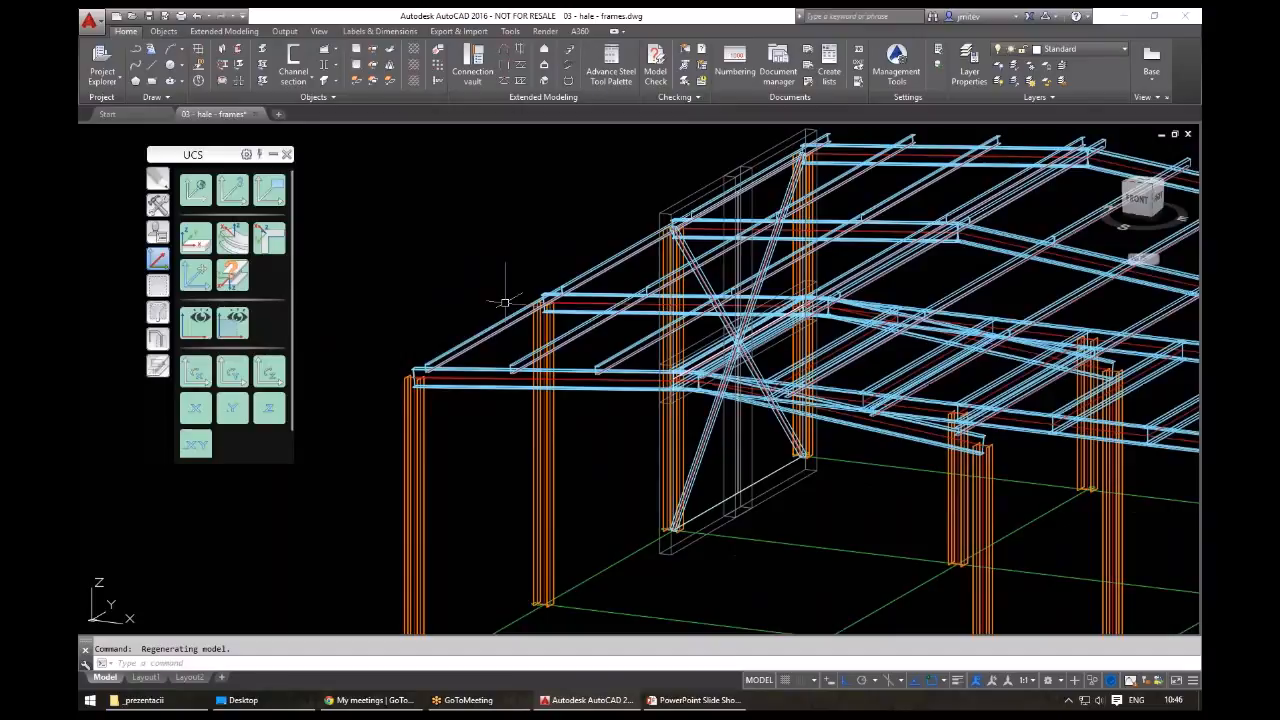
- Open the Connection vault, place it beside the UCS palette, shorten it and expand its connection preview
click(472, 65)
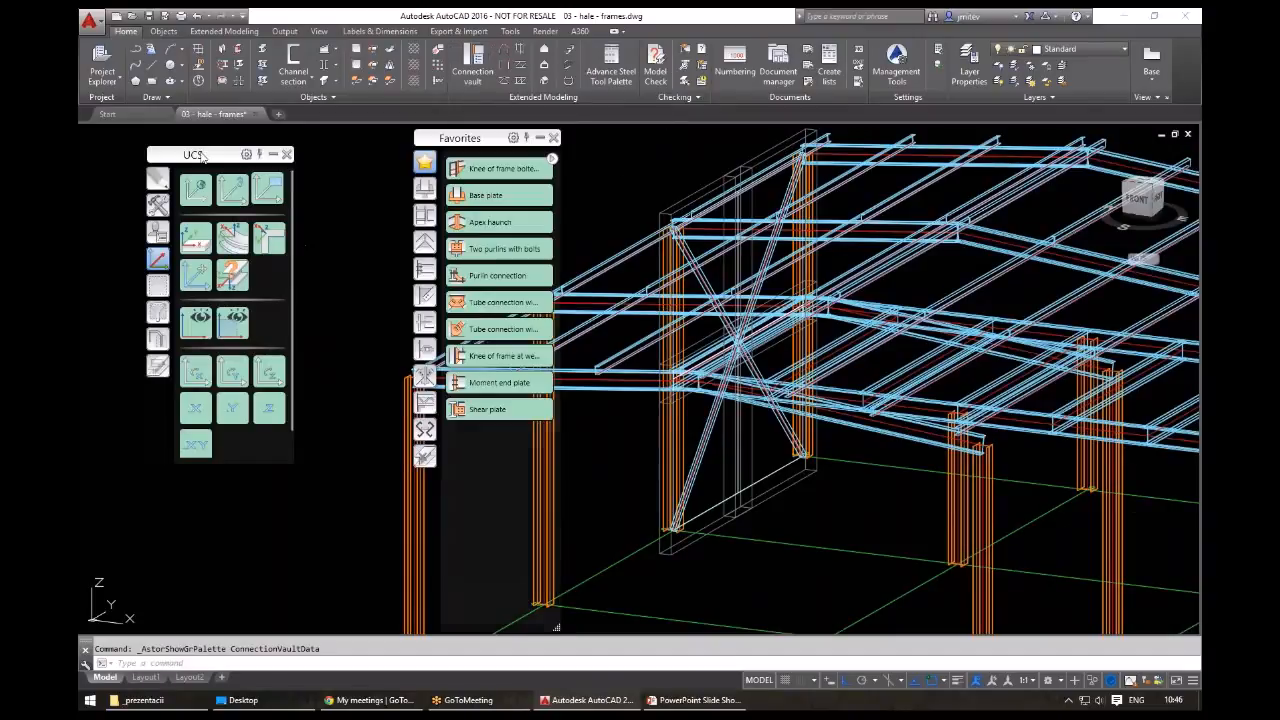
drag(202, 155, 114, 135)
drag(415, 138, 269, 135)
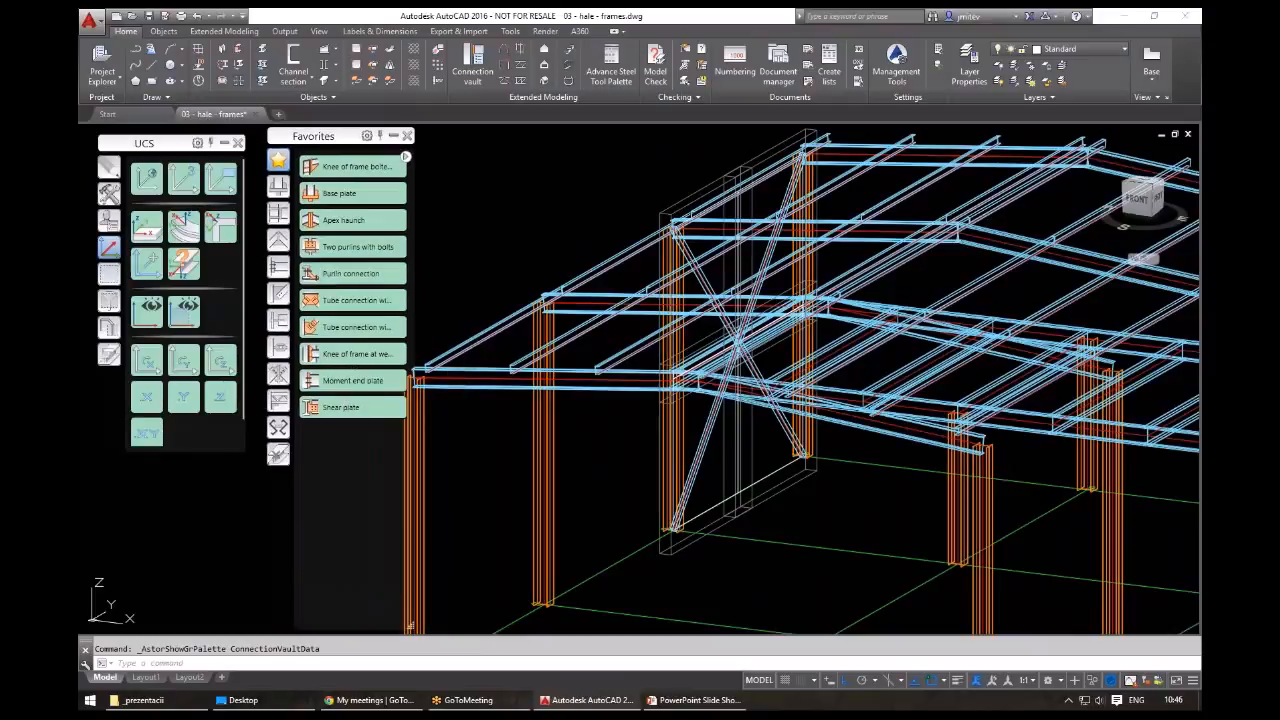
drag(410, 628, 415, 519)
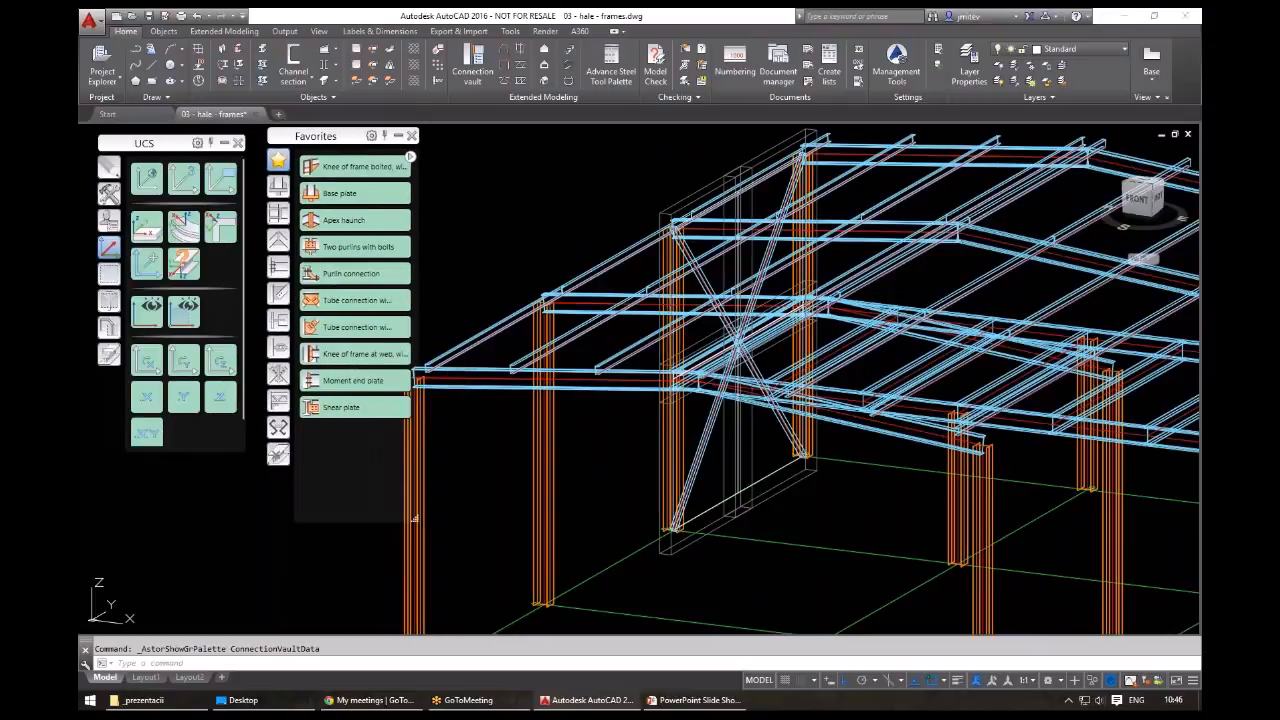
click(410, 157)
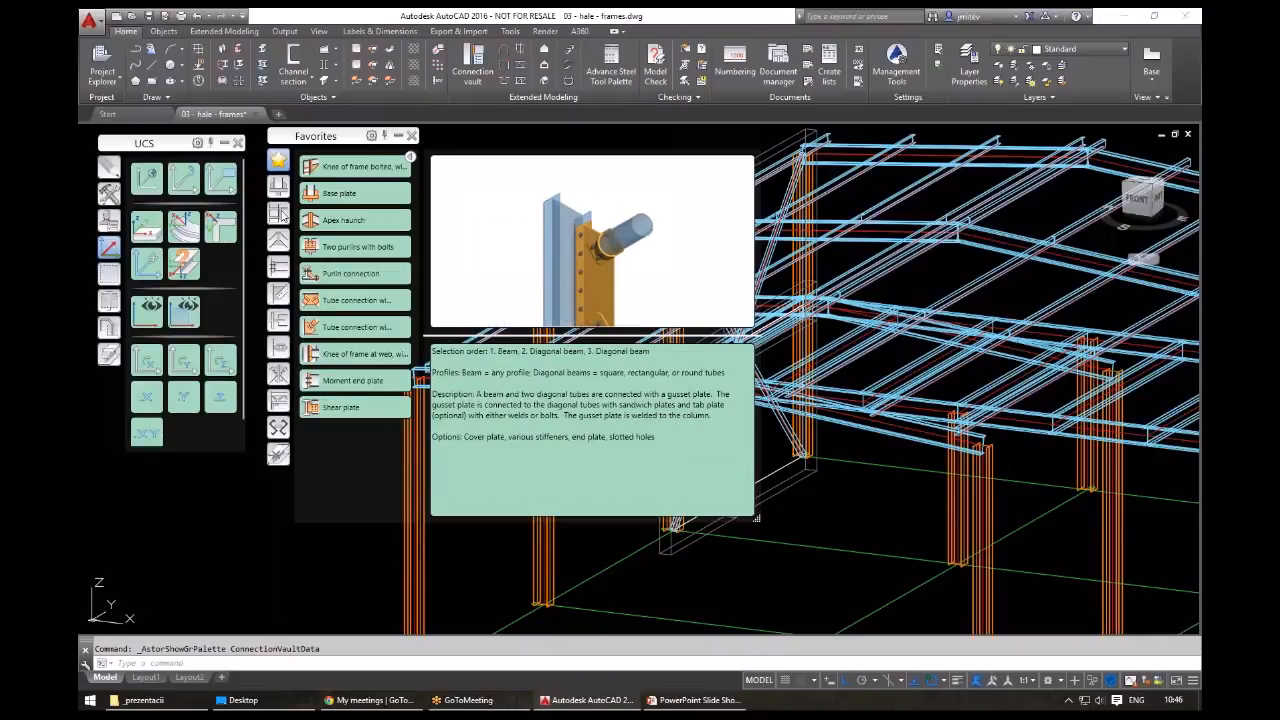
- Review the vault's column-beam, plates at beam, purlin, turnbuckle bracing and tube connection categories with their previews
click(280, 214)
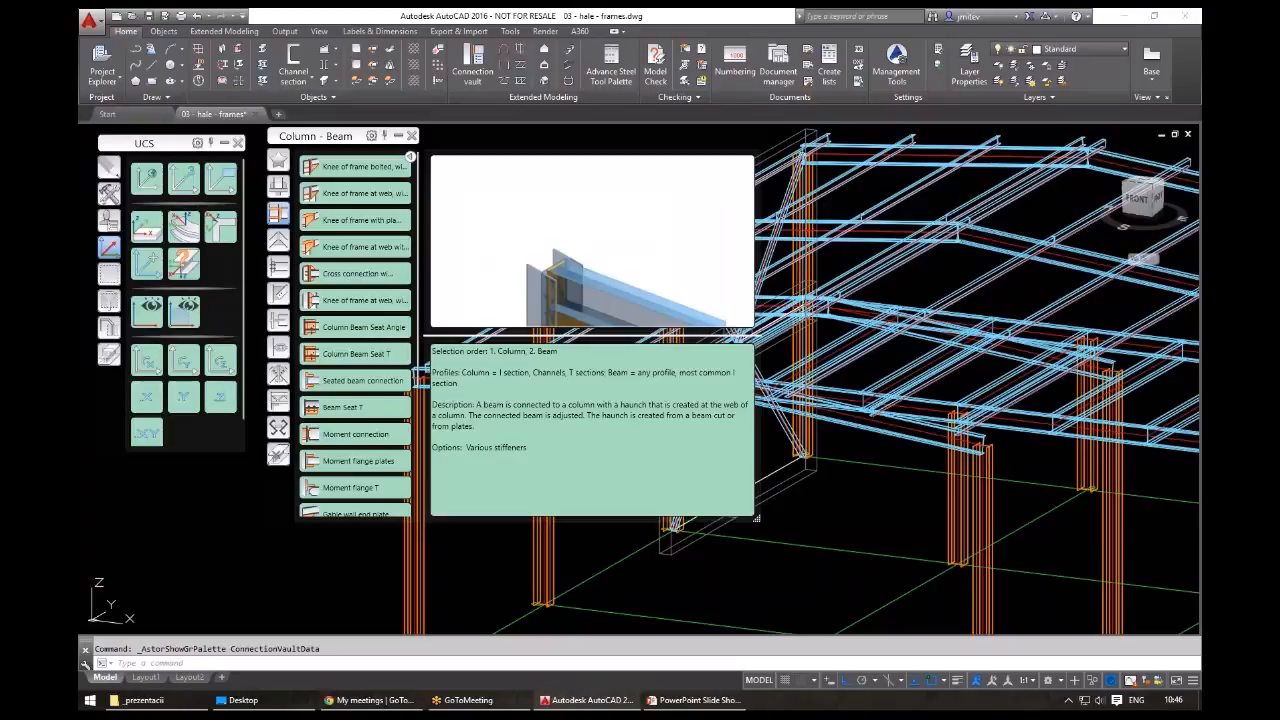
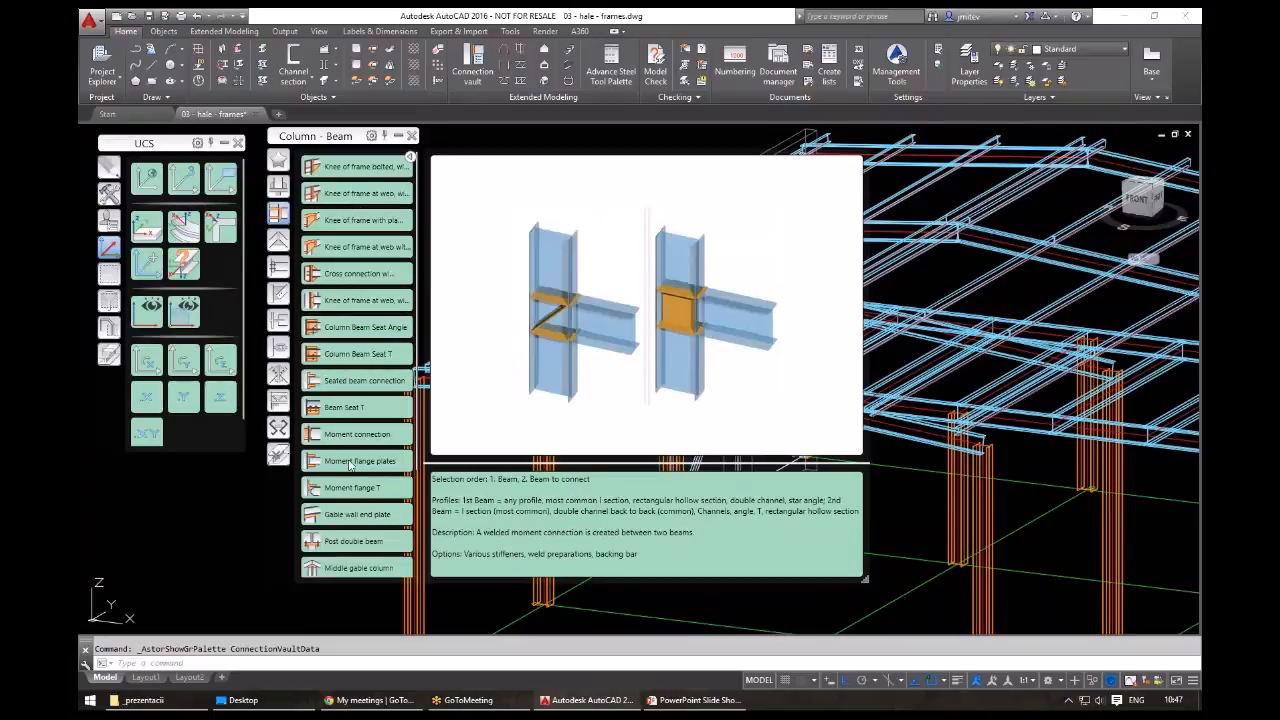
click(280, 188)
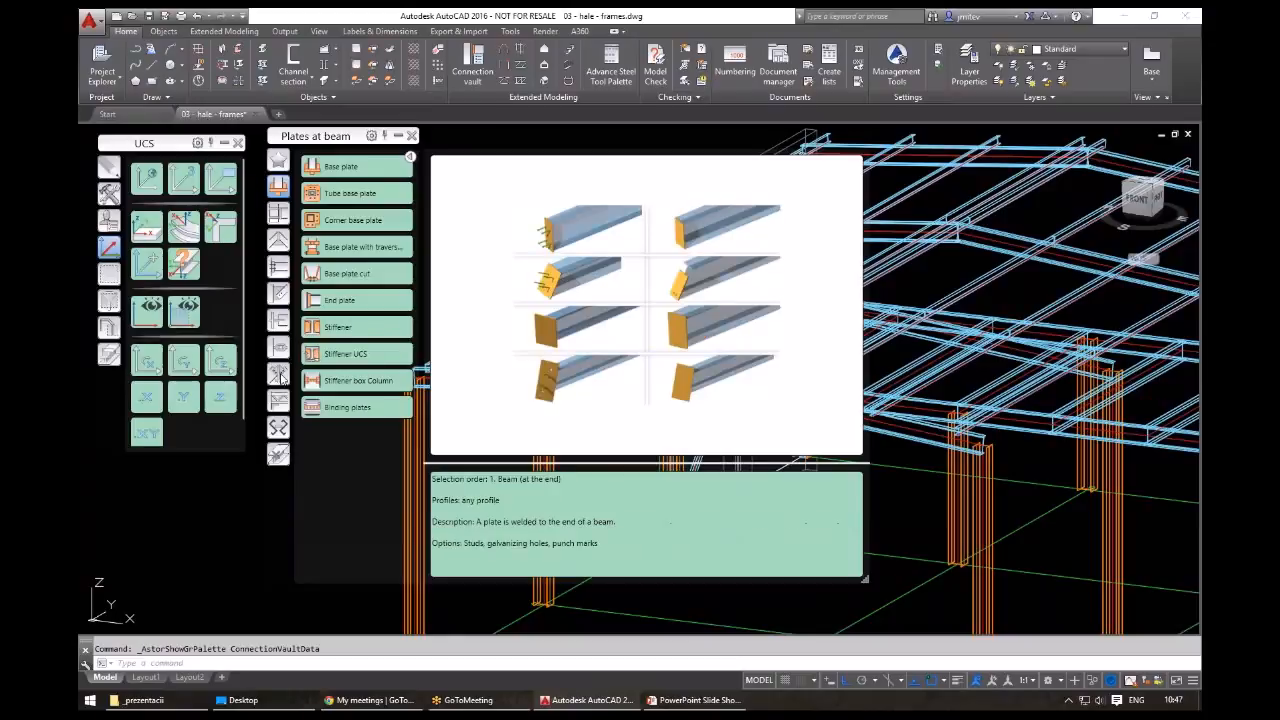
click(280, 376)
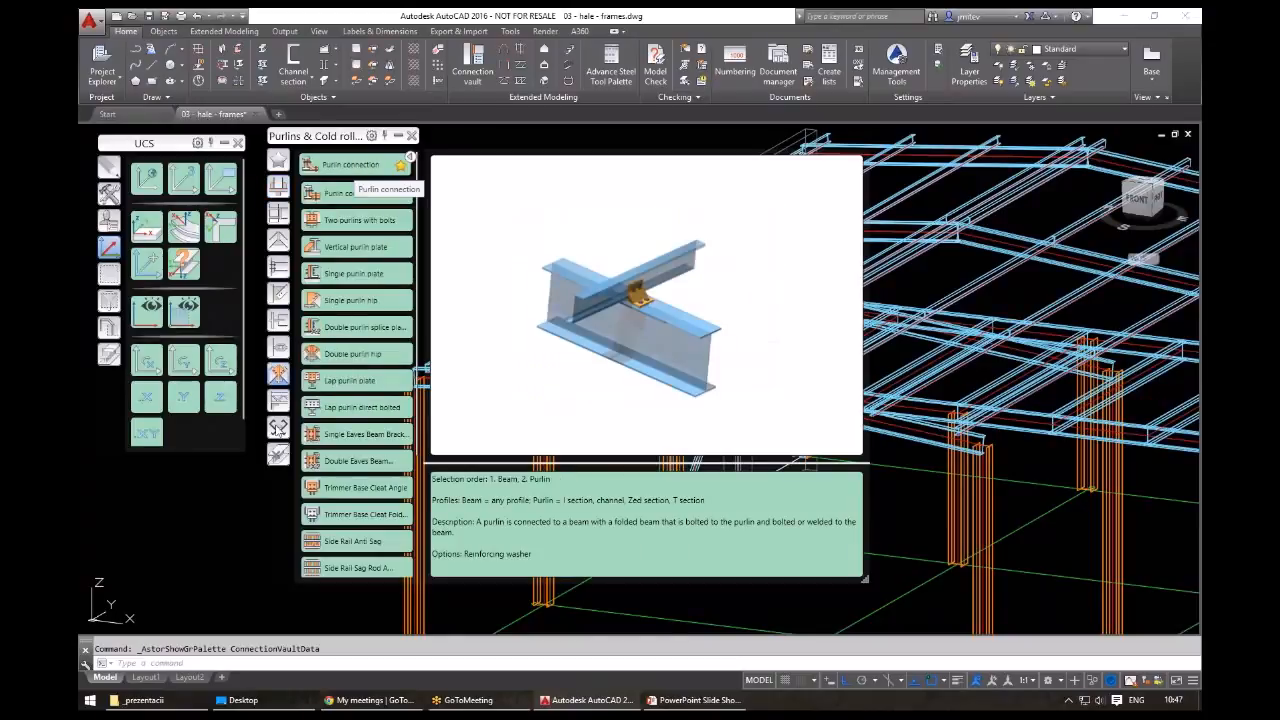
click(279, 428)
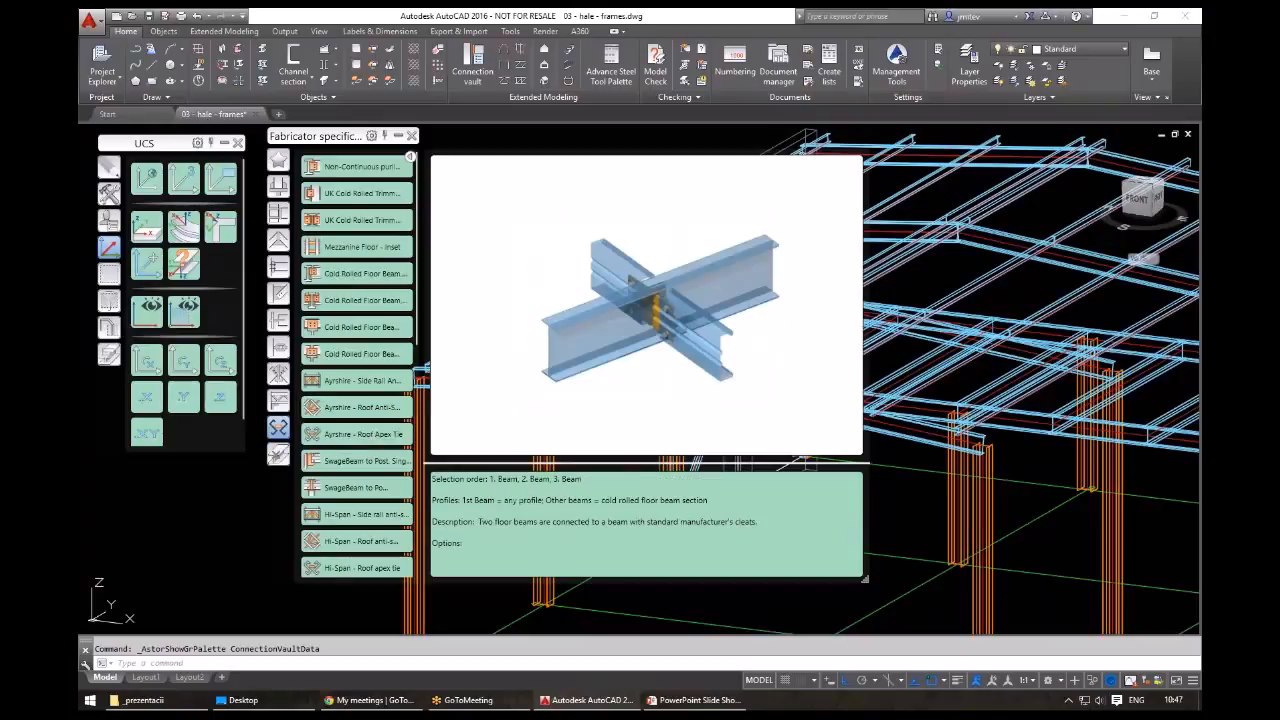
click(280, 373)
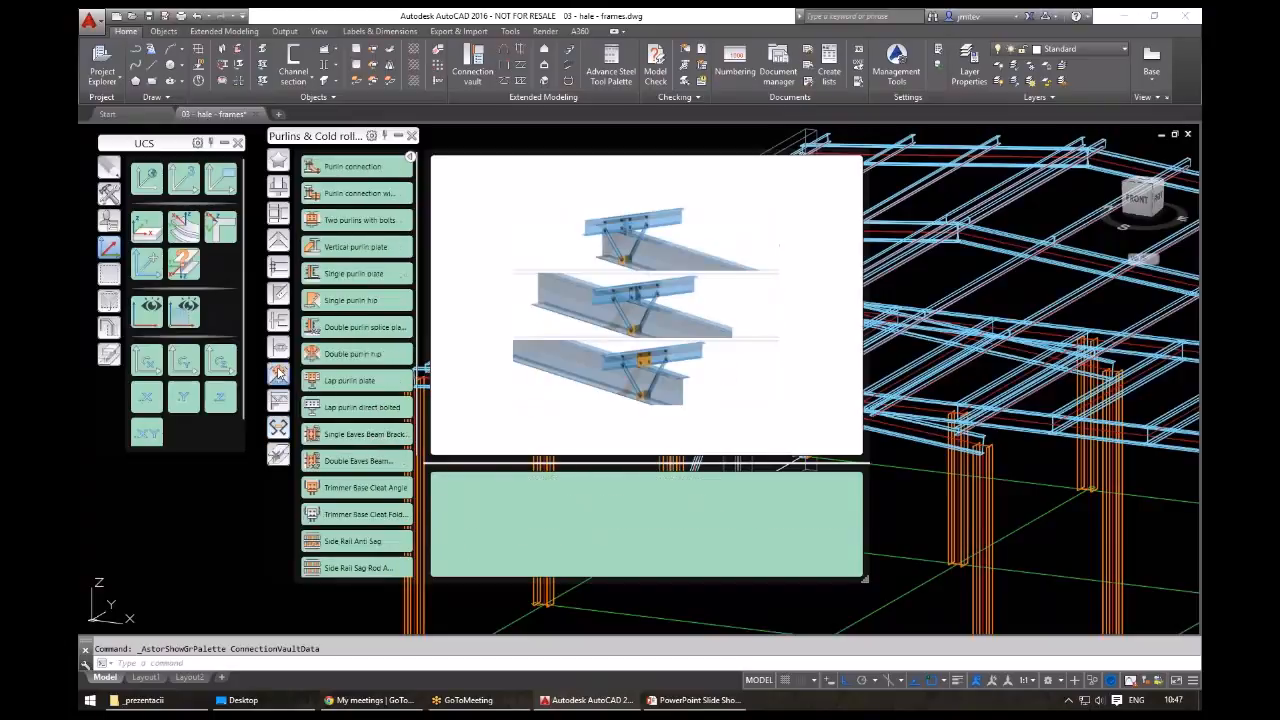
click(280, 345)
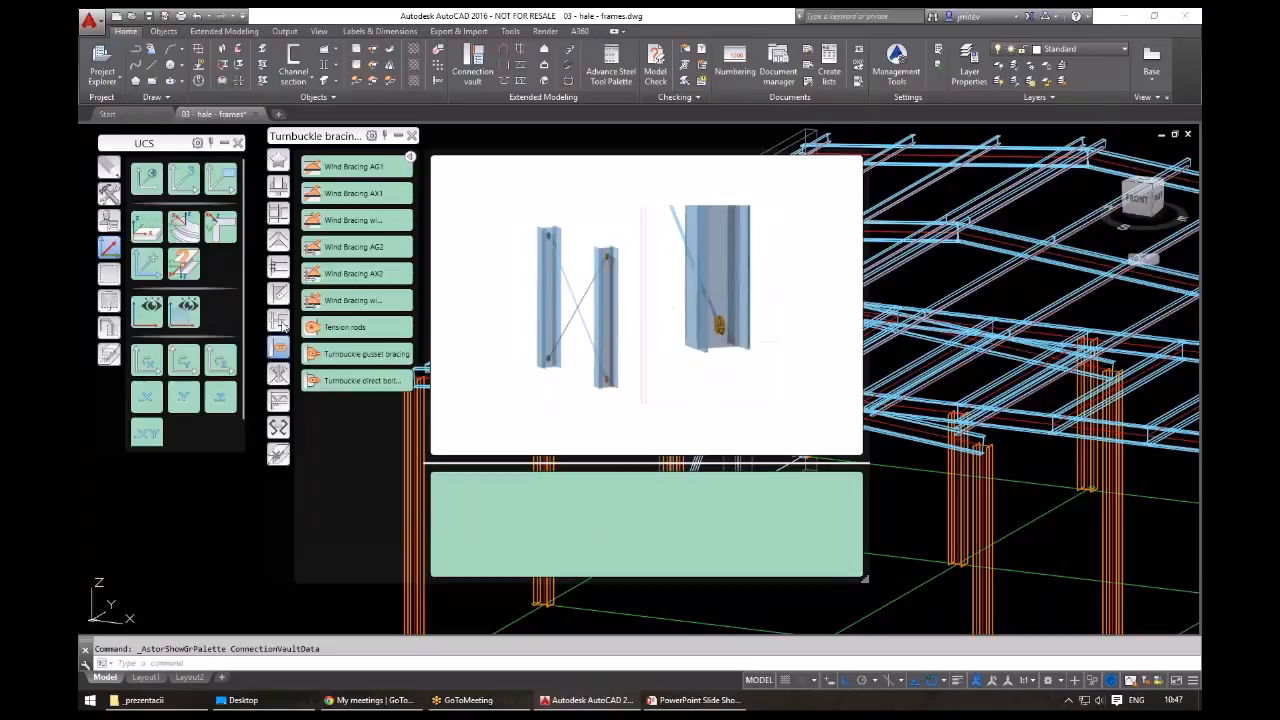
click(280, 322)
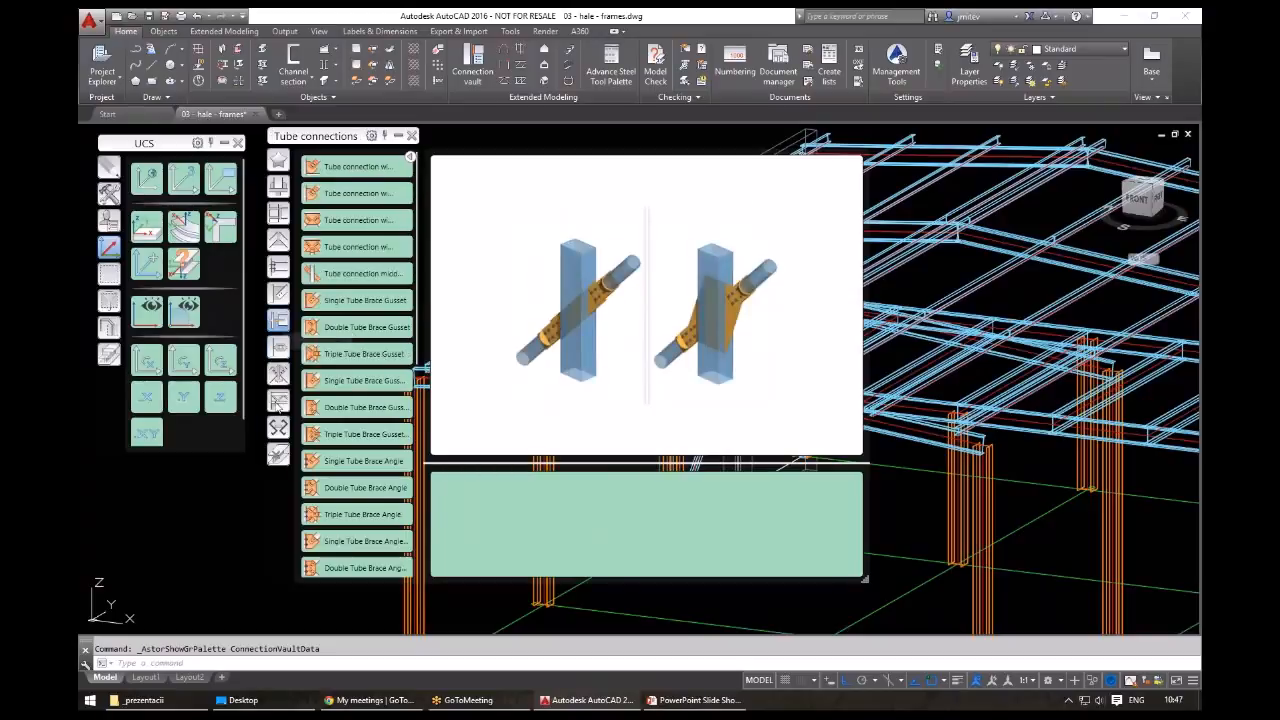
click(279, 402)
- Look through the fabricator-specific connections, including the Ayrshire, Hi-Span, Kingspan UK and Metsec types
click(279, 429)
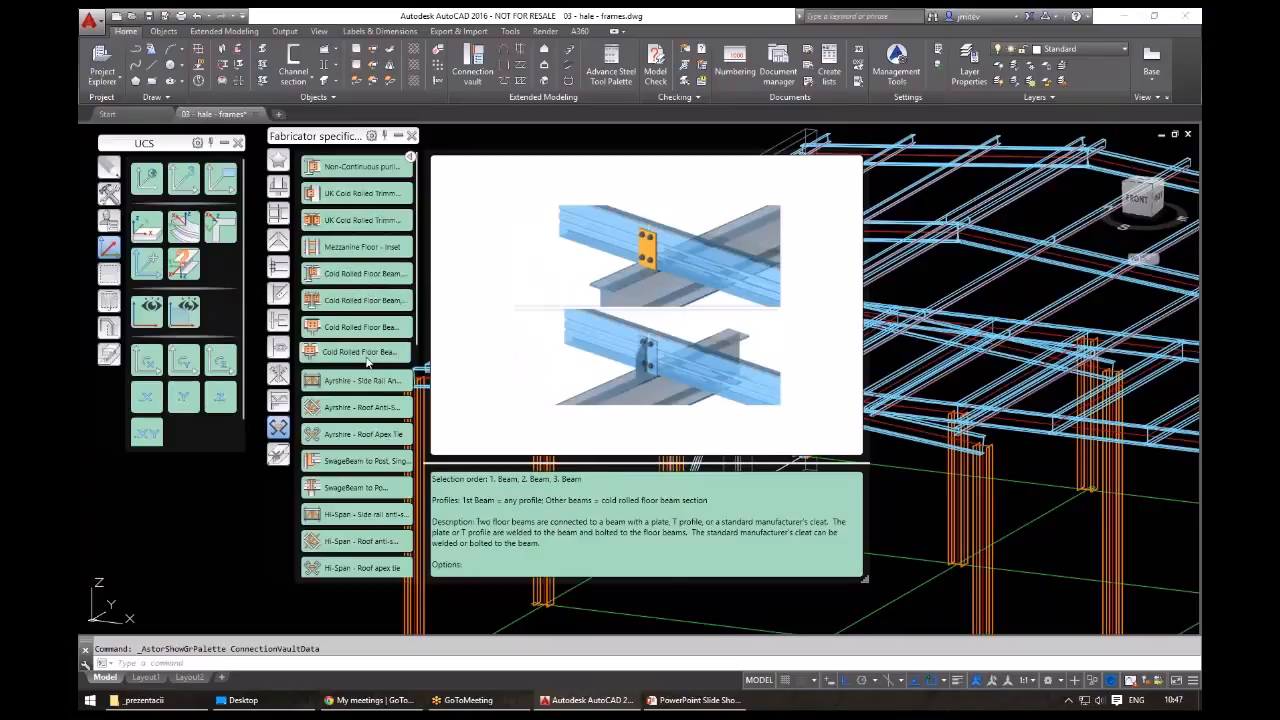
scroll(367, 363, down, 1)
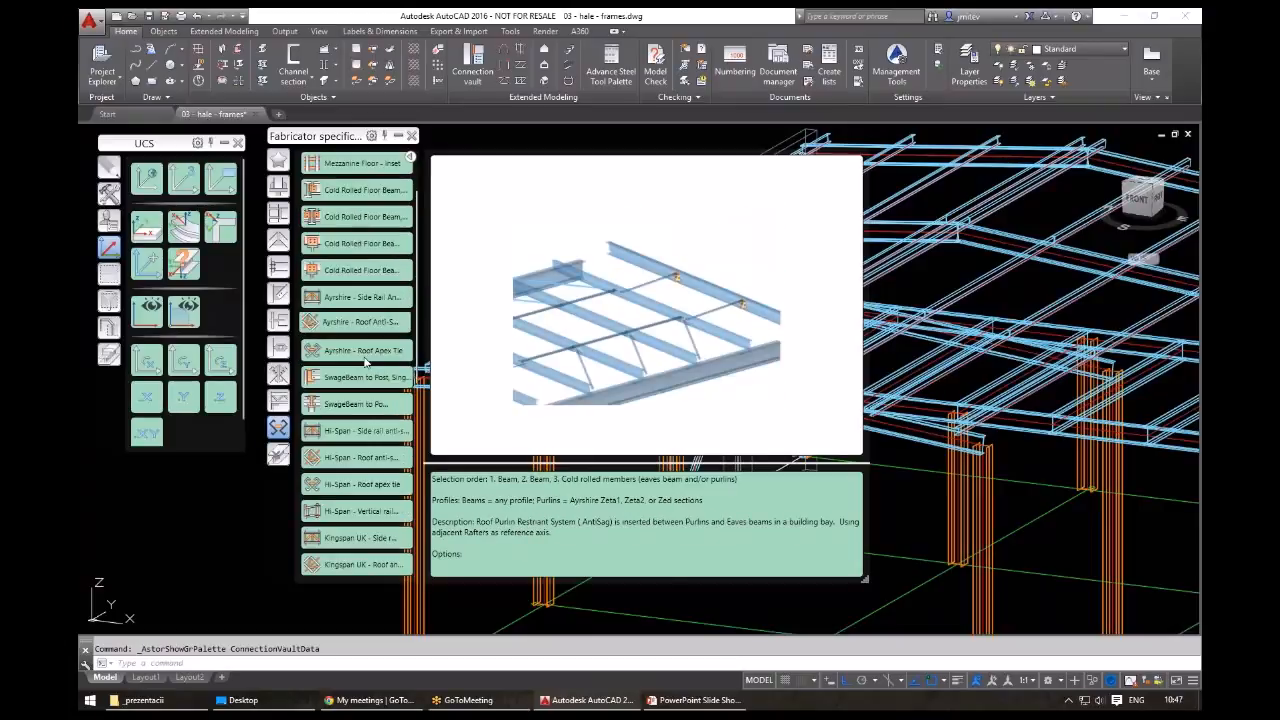
scroll(365, 363, down, 1)
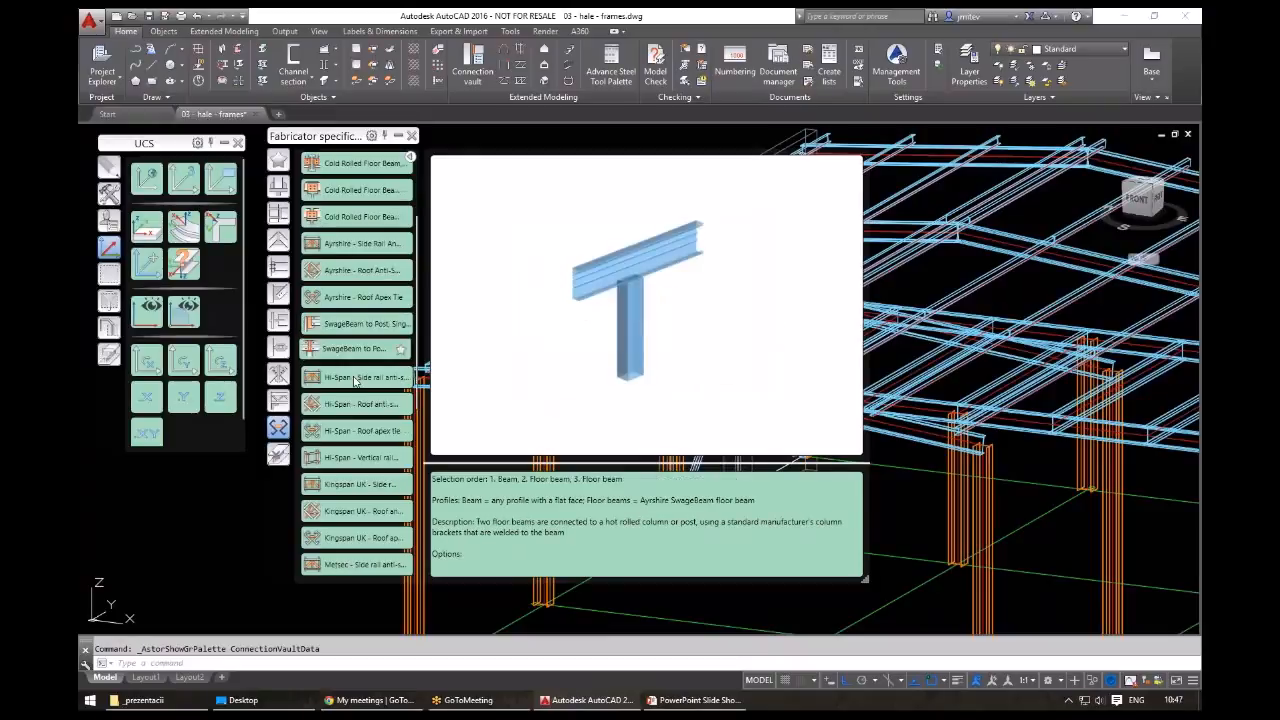
scroll(355, 380, down, 1)
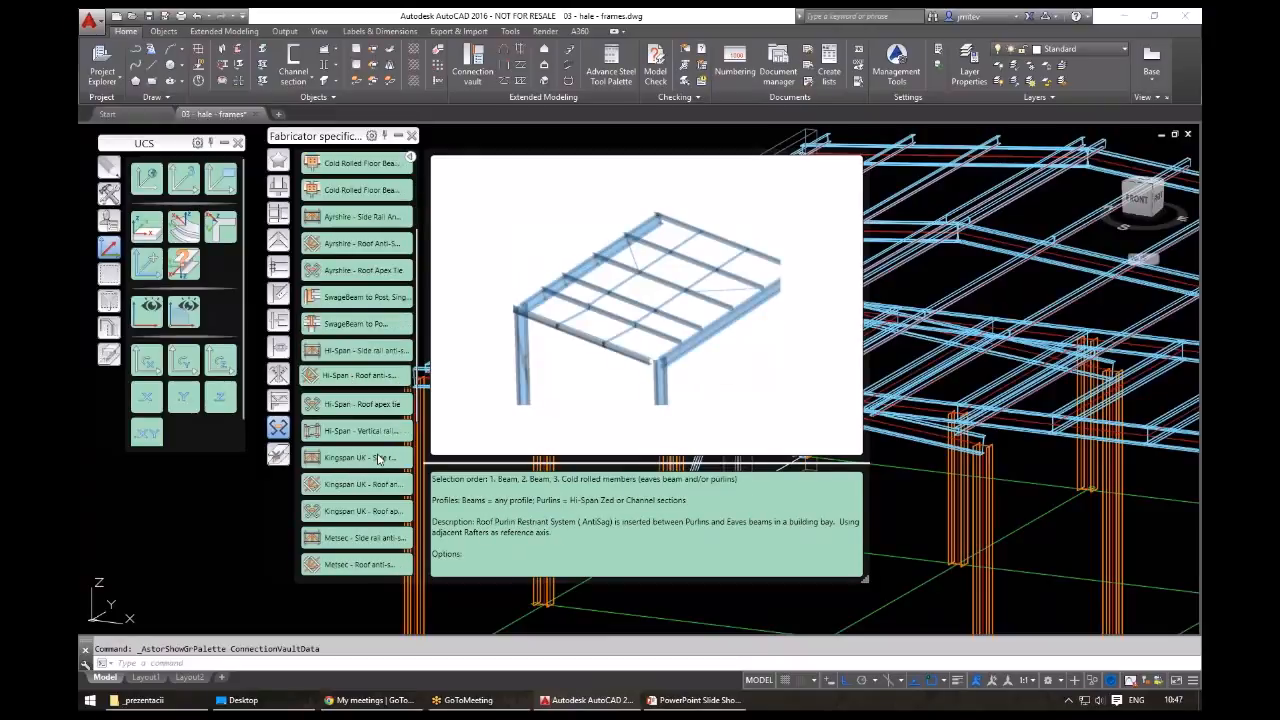
scroll(358, 510, down, 2)
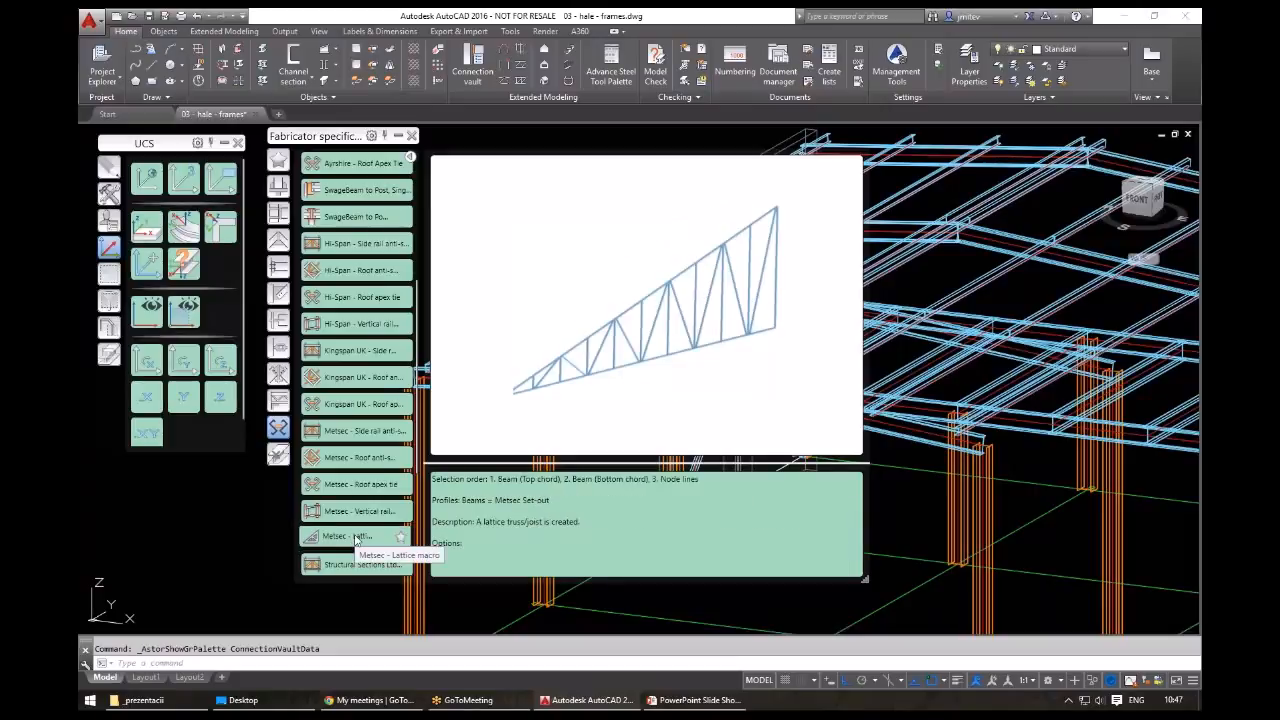
click(359, 350)
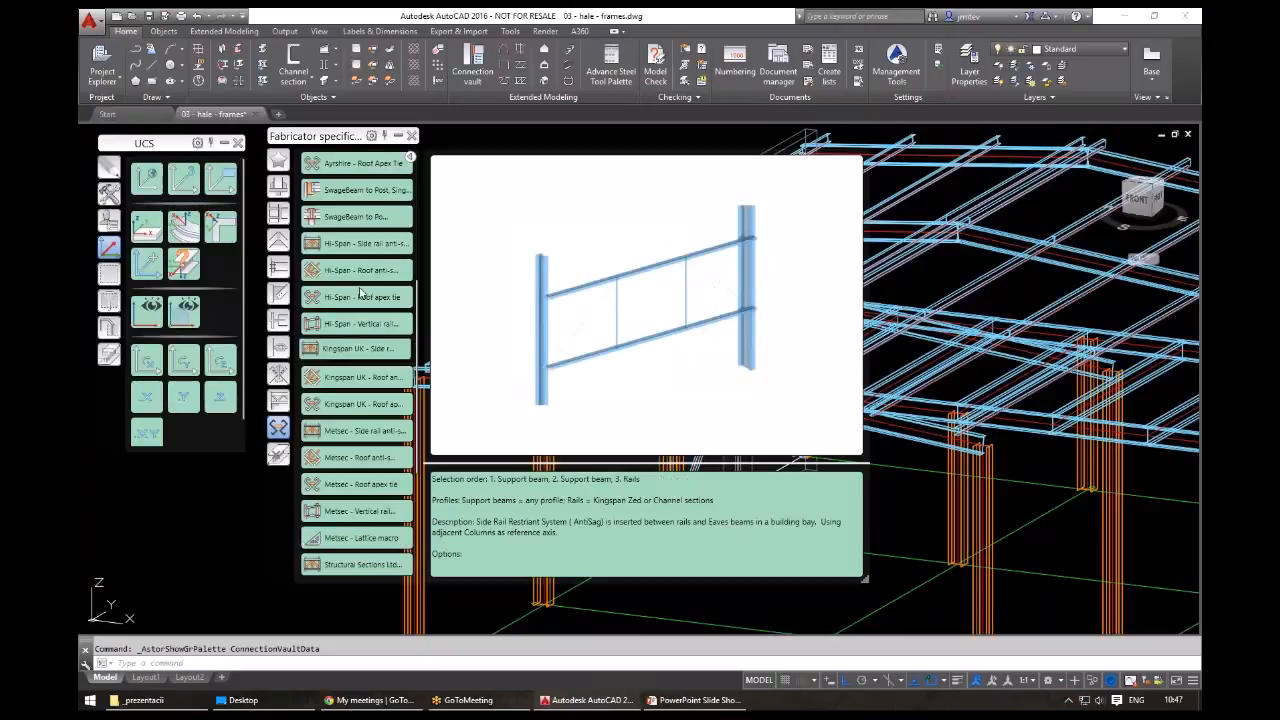
scroll(360, 292, up, 2)
scroll(360, 263, up, 8)
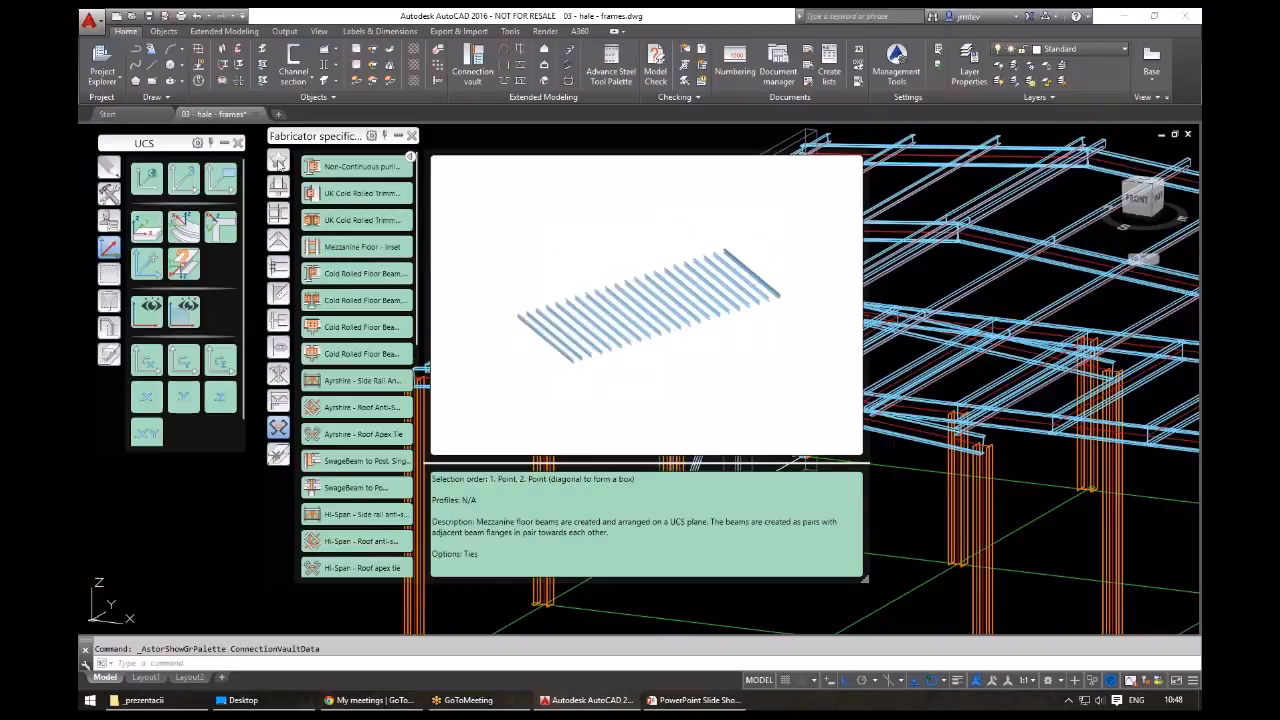
- Return the Connection vault to the favorite connections, shrink the preview and collapse it to uncover the model
click(279, 161)
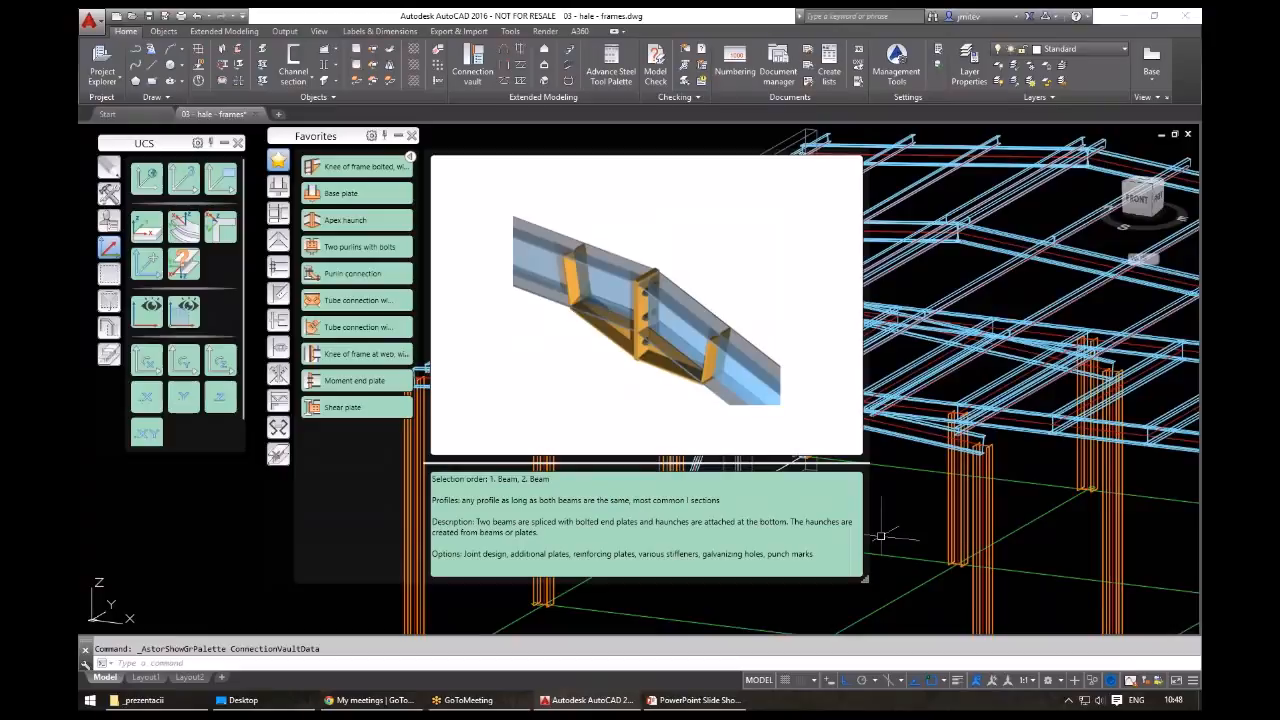
drag(849, 534, 834, 488)
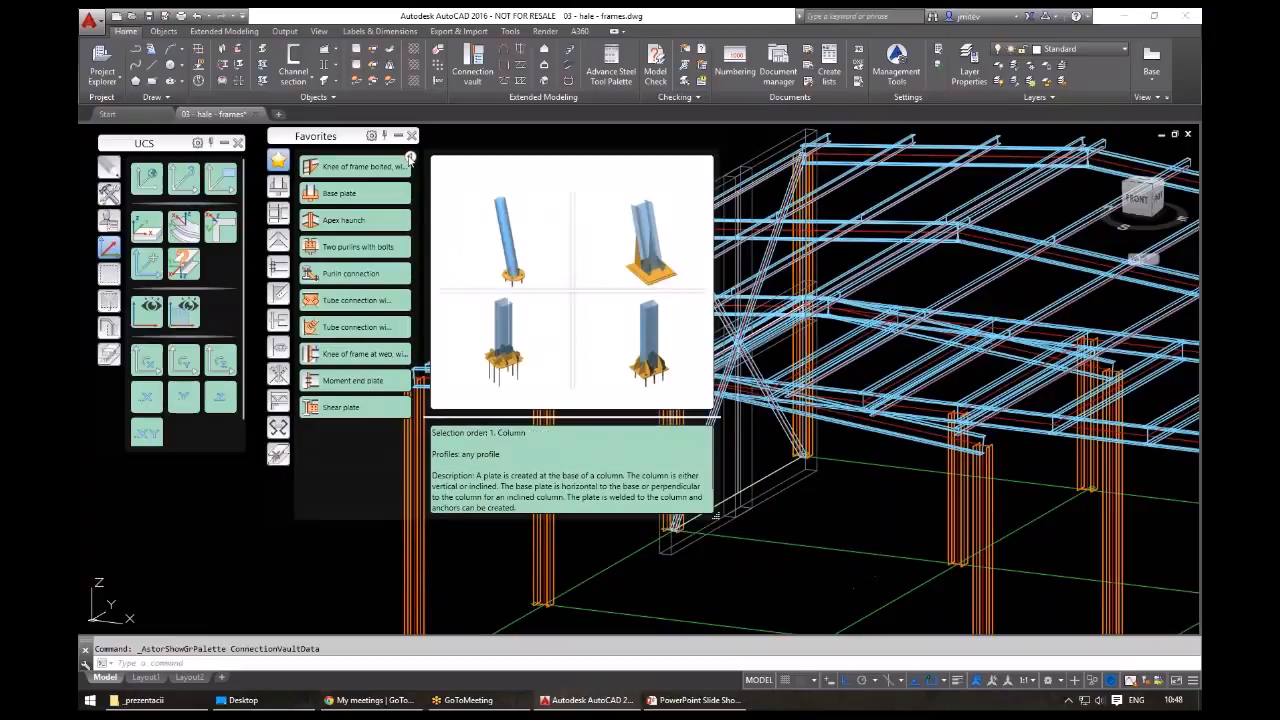
click(410, 158)
middle_drag(686, 545, 818, 560)
- Insert a Knee of frame bolted, with haunch connection between the front corner column and its roof beam
click(354, 193)
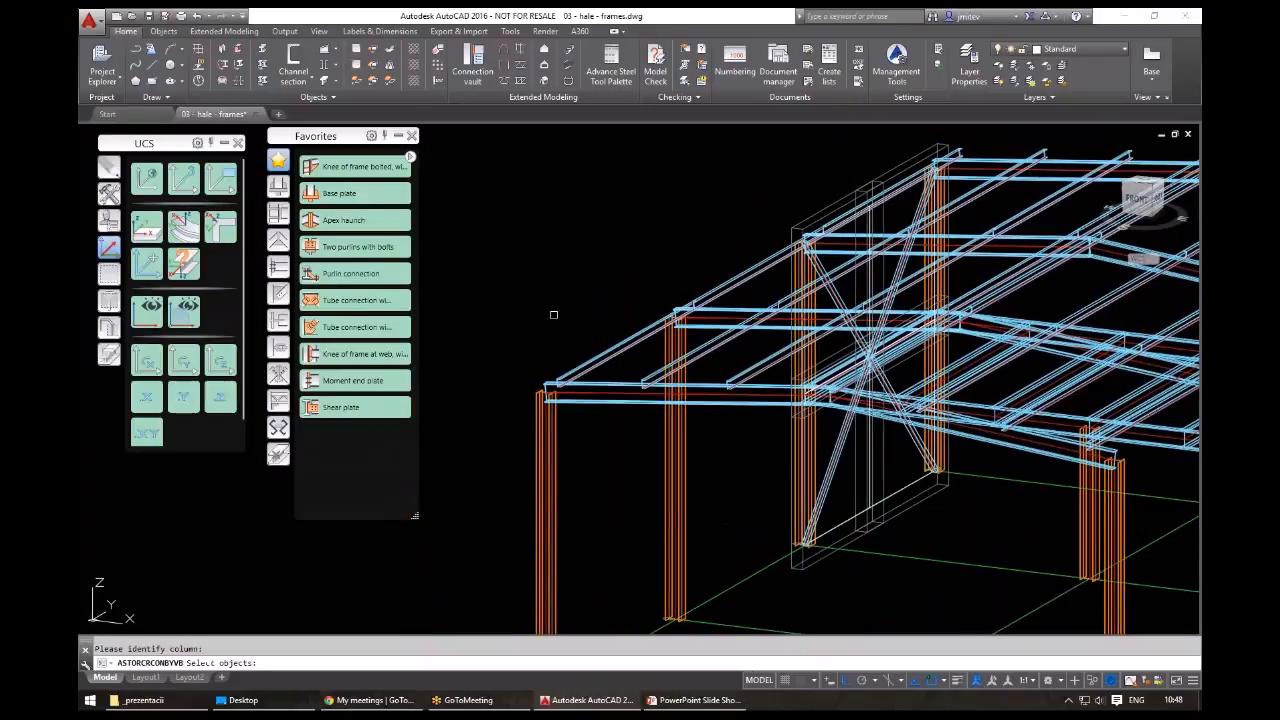
shift+middle_drag(553, 315, 575, 382)
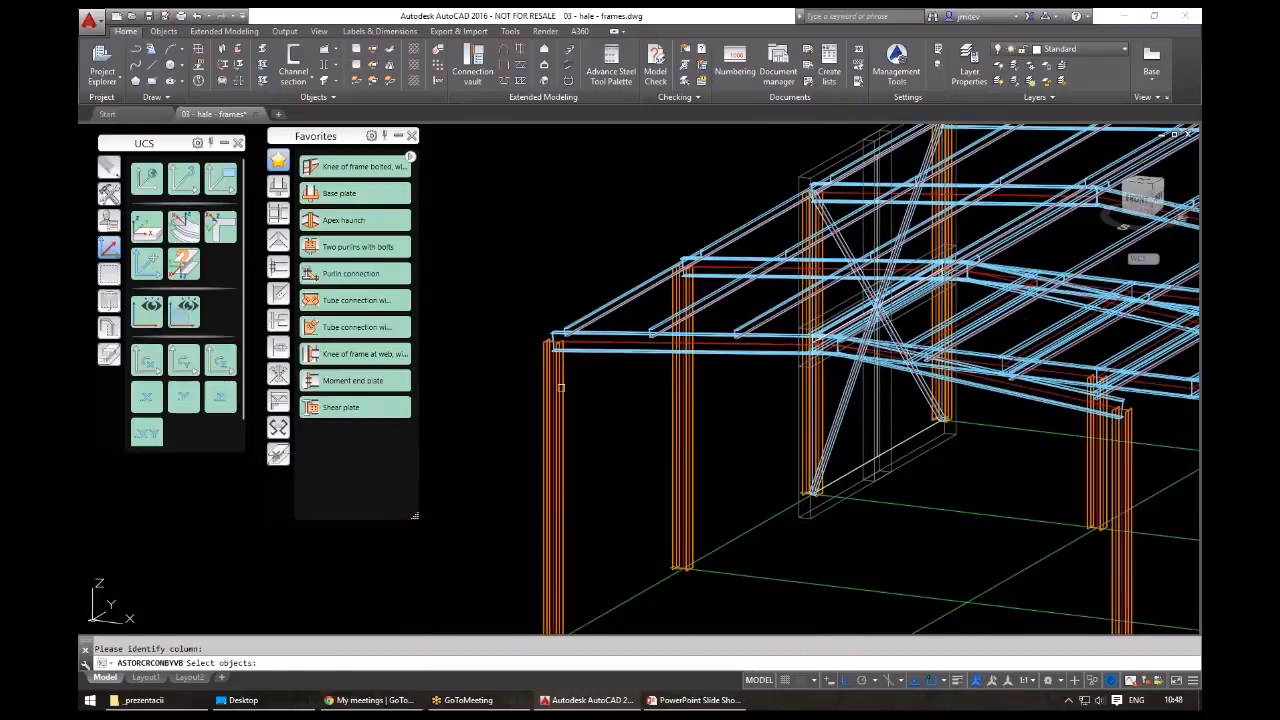
click(558, 392)
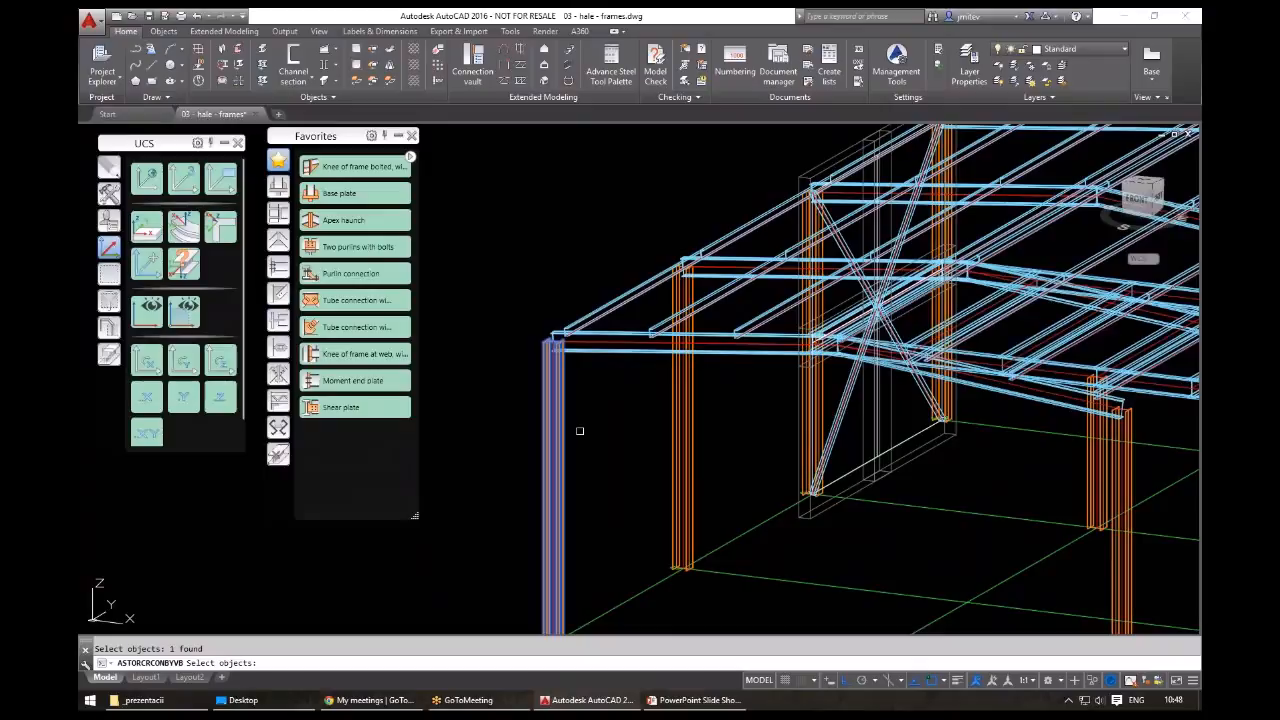
key(Return)
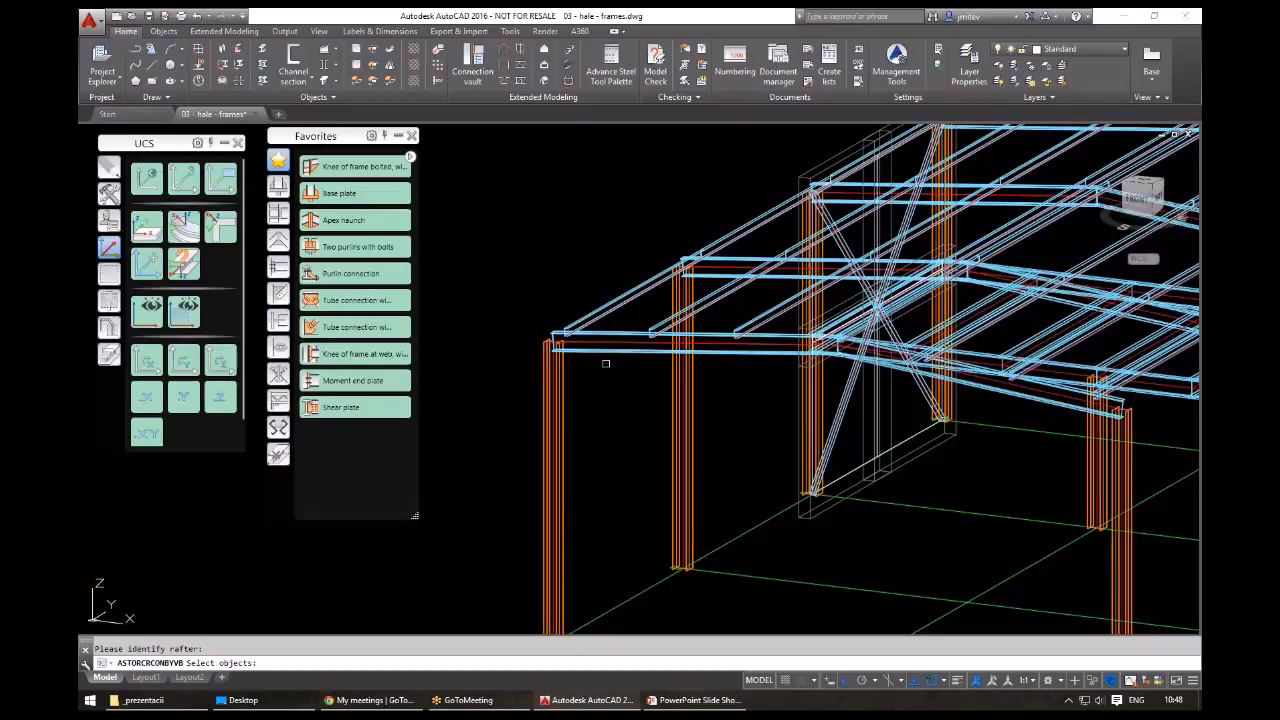
click(605, 348)
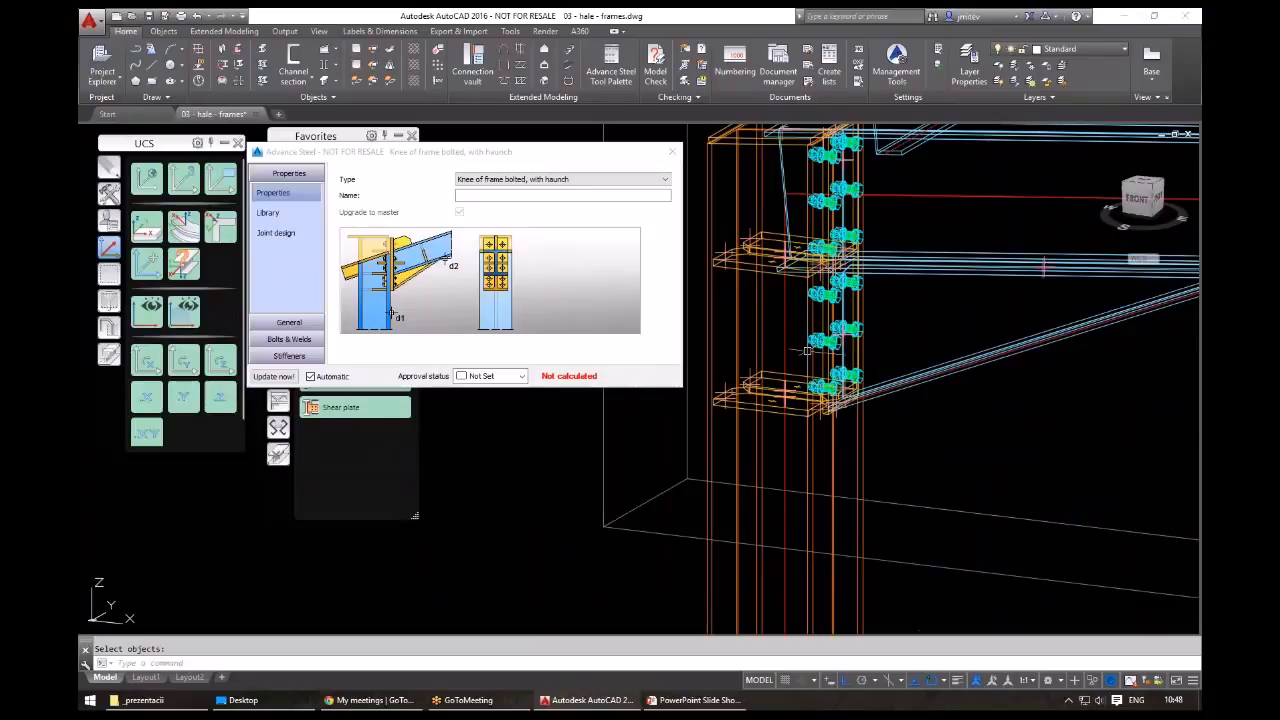
- Inspect the haunched knee connection's plates, bolts and stiffeners from several angles, and erase the connection
shift+middle_drag(807, 350, 664, 392)
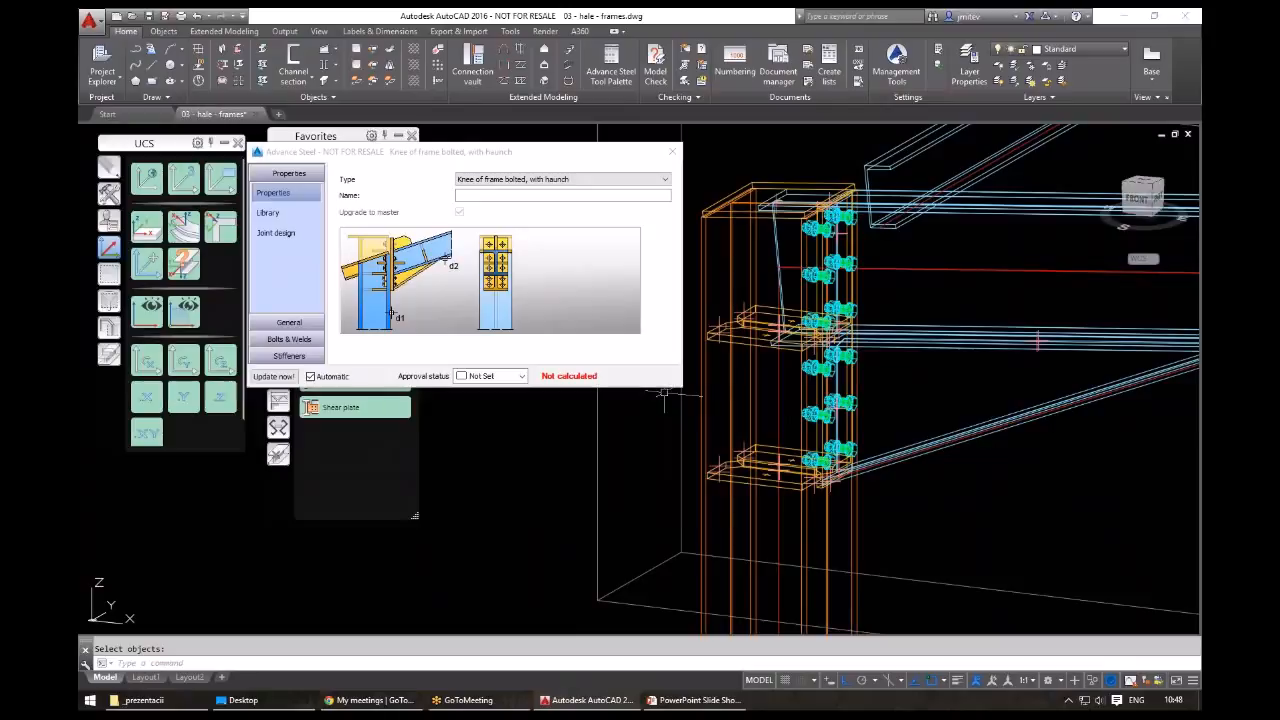
shift+middle_drag(664, 392, 766, 421)
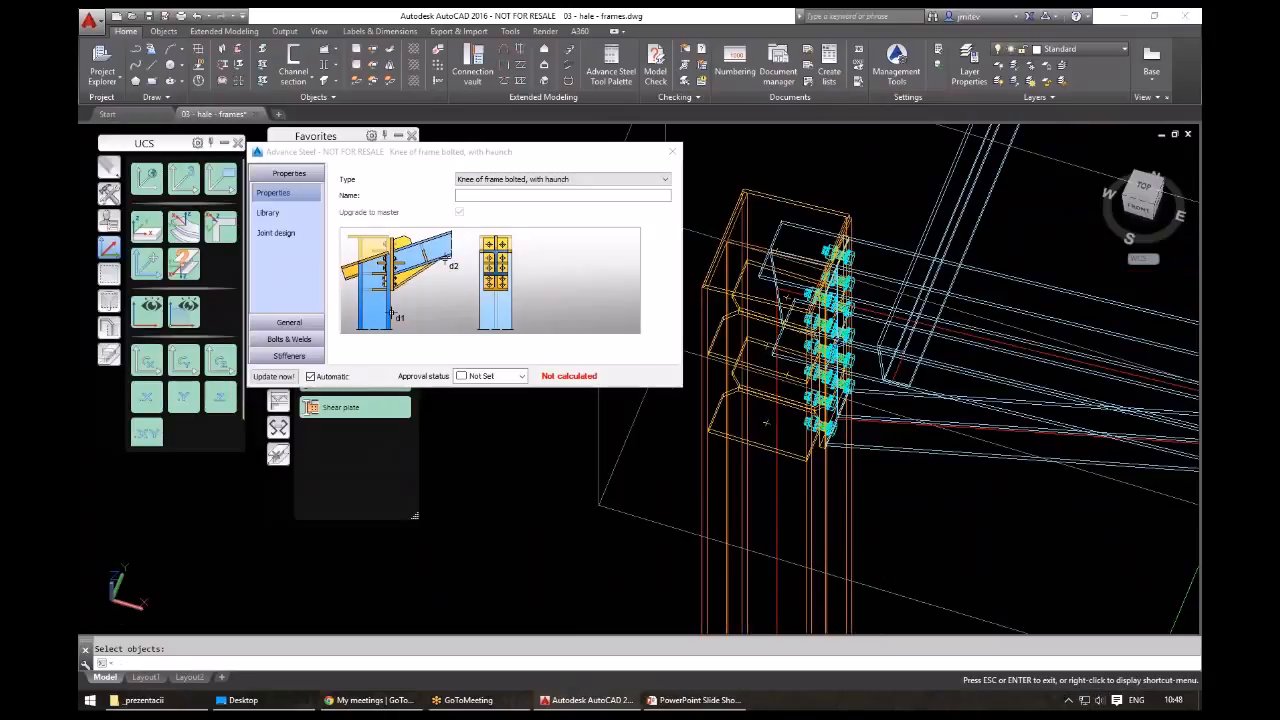
shift+middle_drag(900, 420, 965, 345)
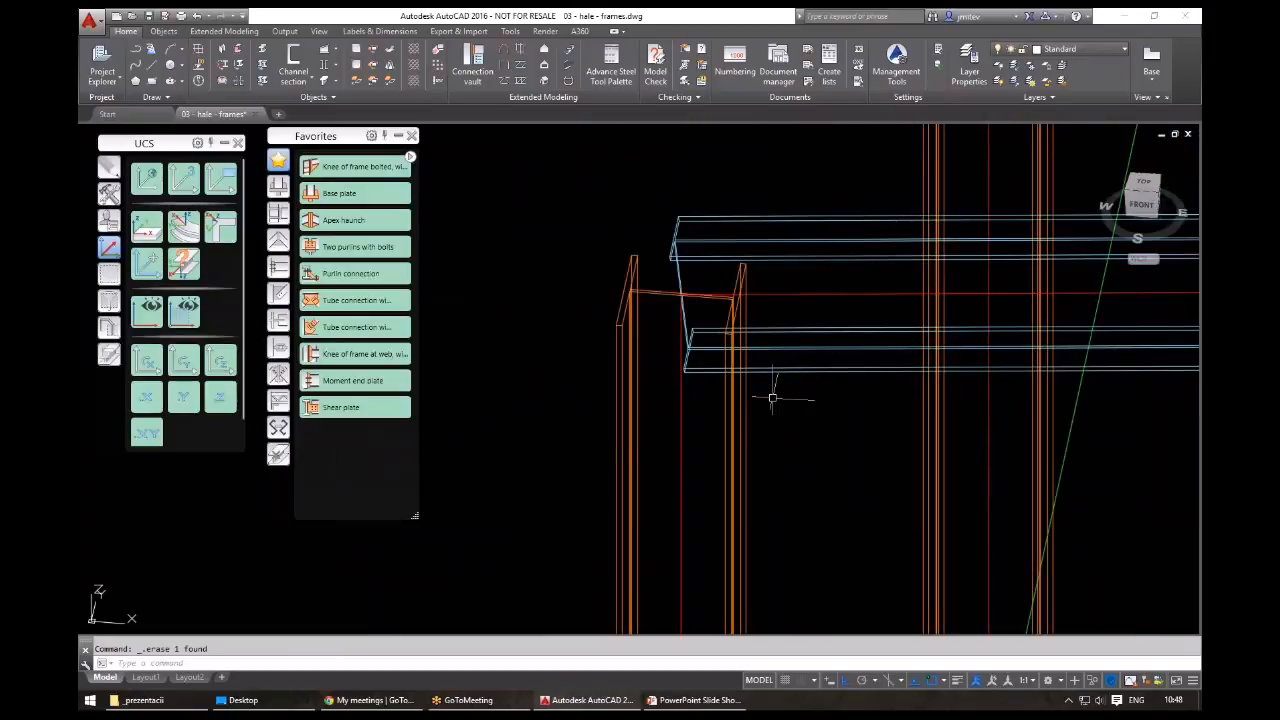
click(772, 398)
click(797, 156)
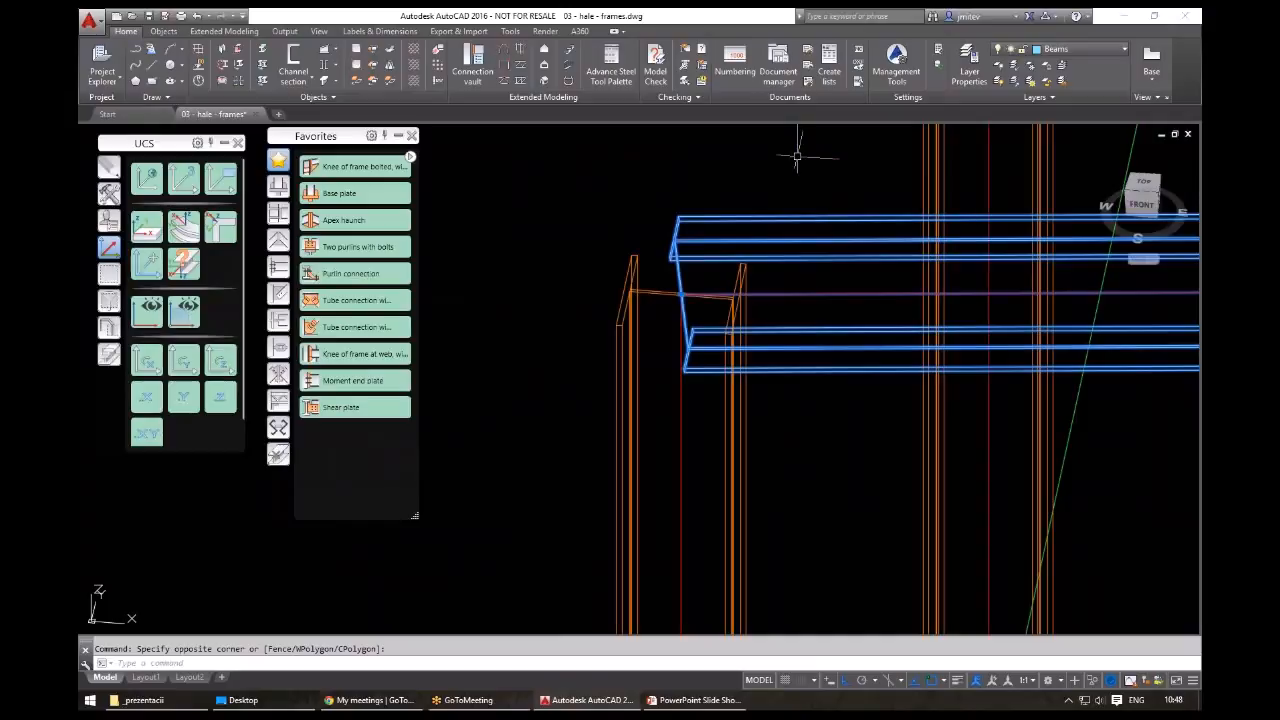
key(Escape)
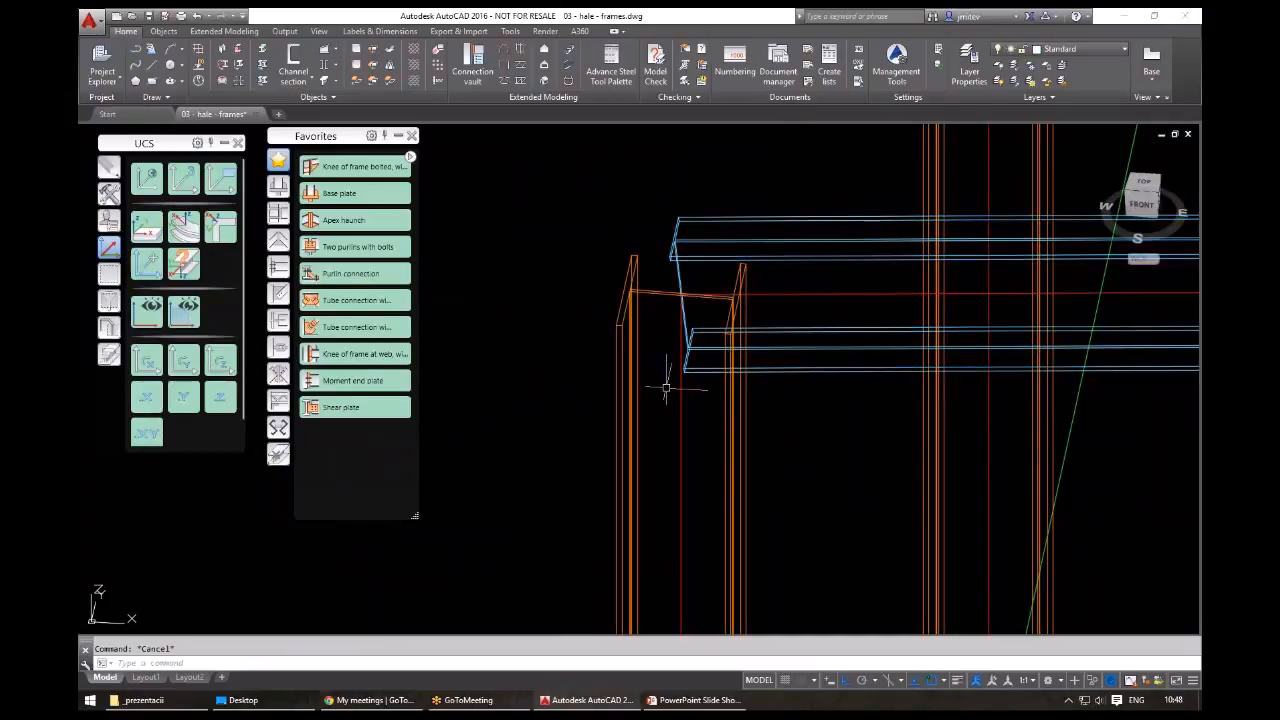
- Insert a Knee of frame bolted, with haunch connection between the front corner column and its roof beam
scroll(666, 388, down, 6)
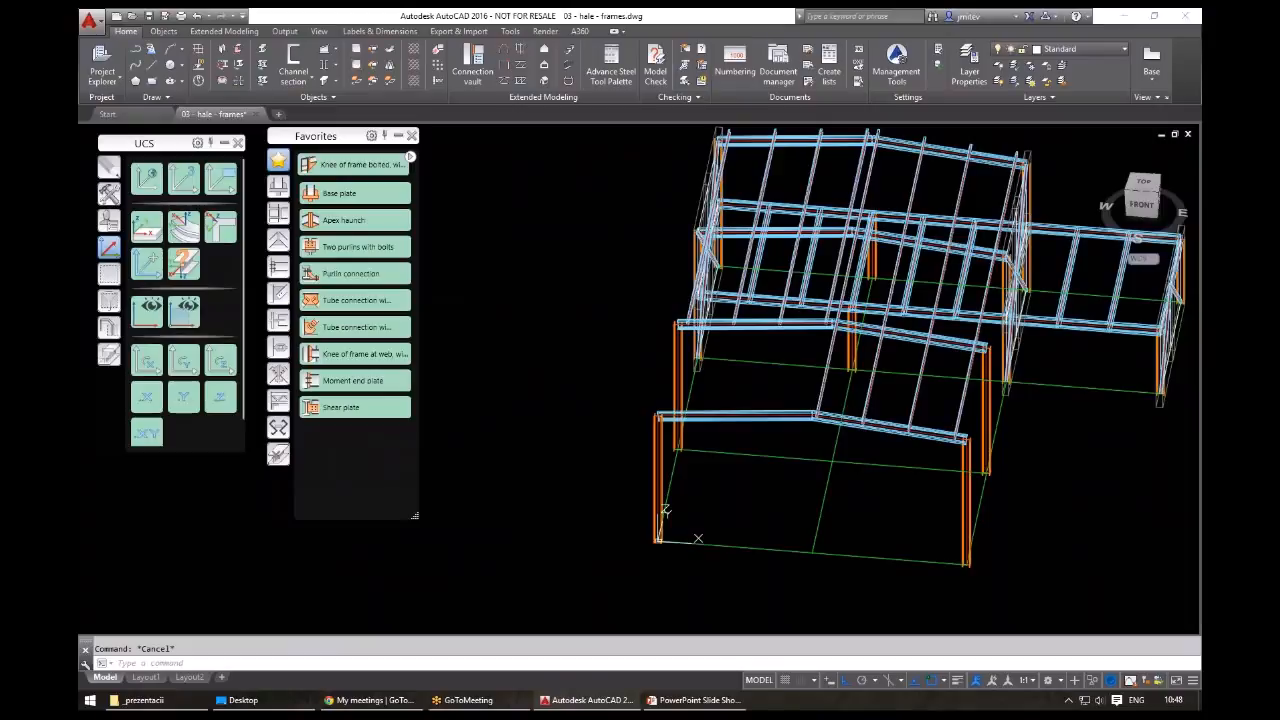
click(355, 164)
scroll(657, 415, up, 4)
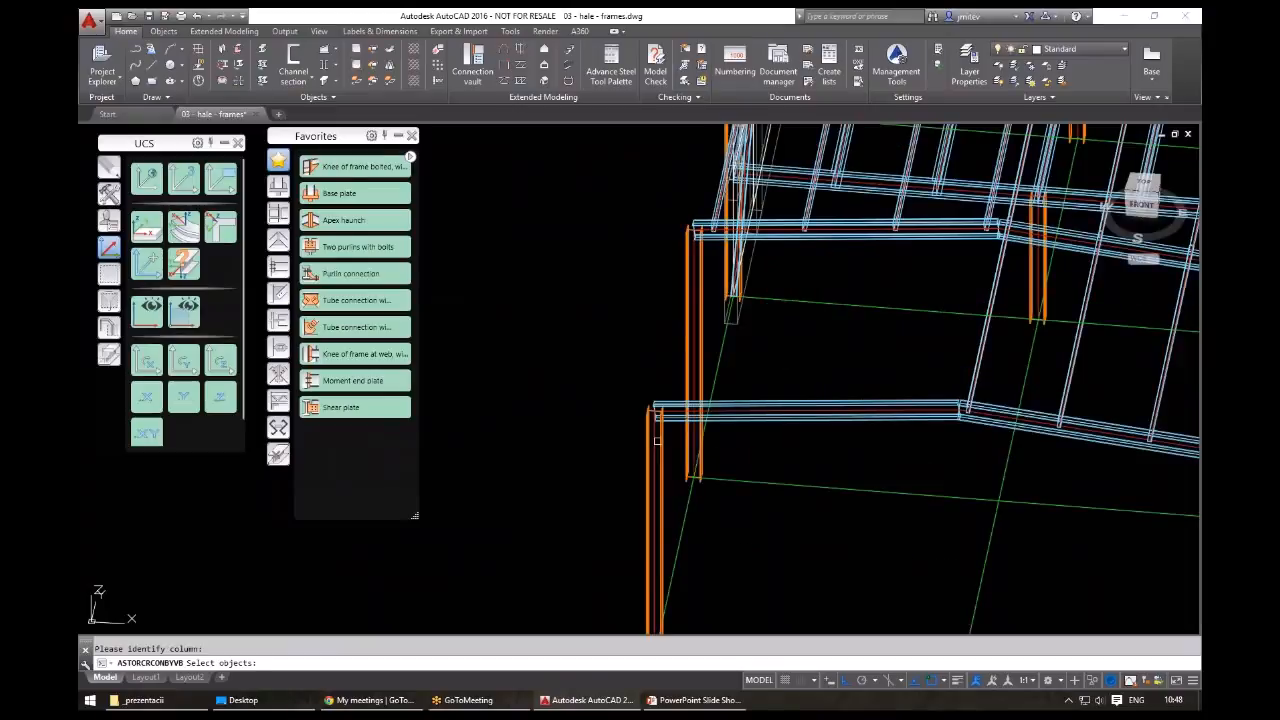
click(703, 411)
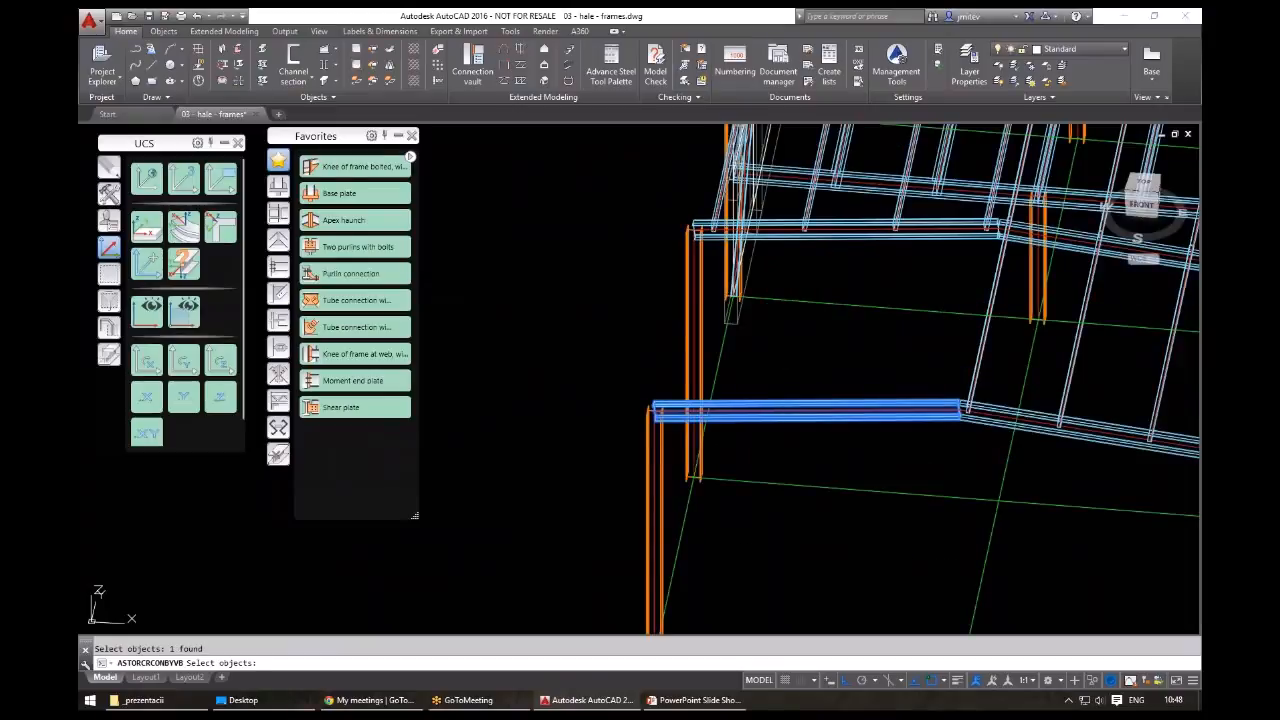
key(Return)
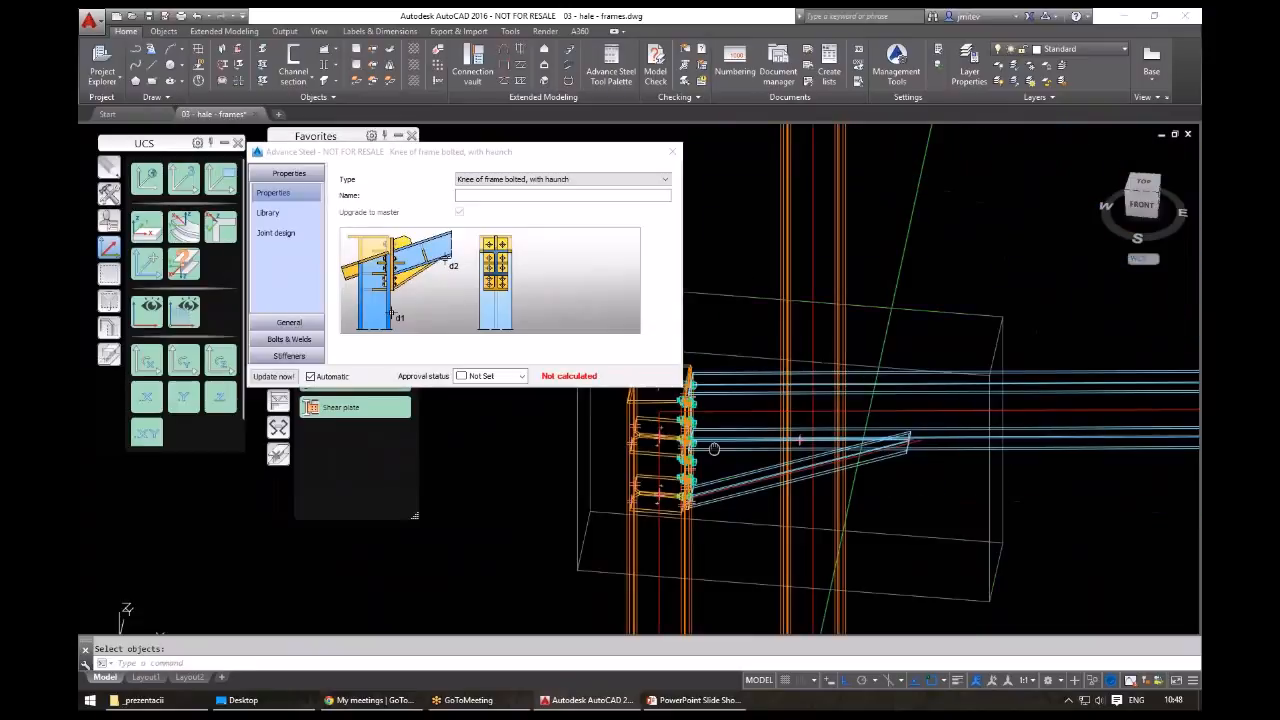
shift+middle_drag(714, 449, 780, 420)
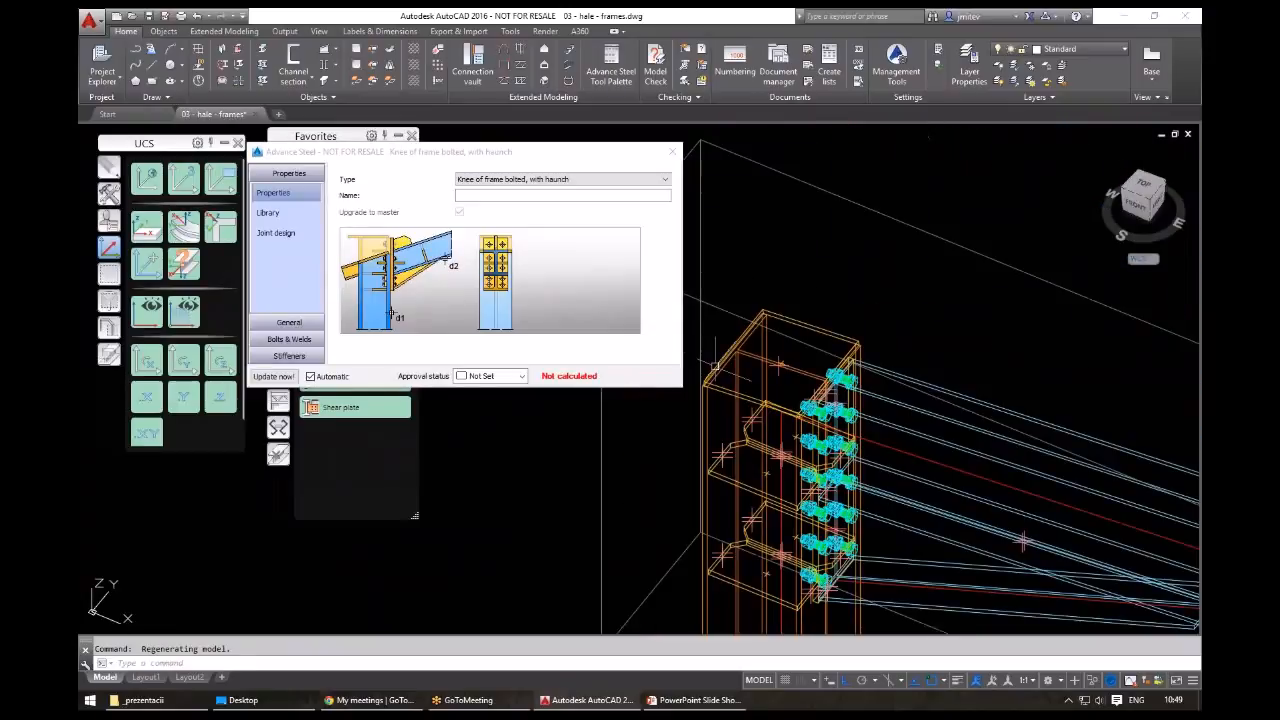
- Set the haunch length from the inner end plate face to 500 mm
click(268, 213)
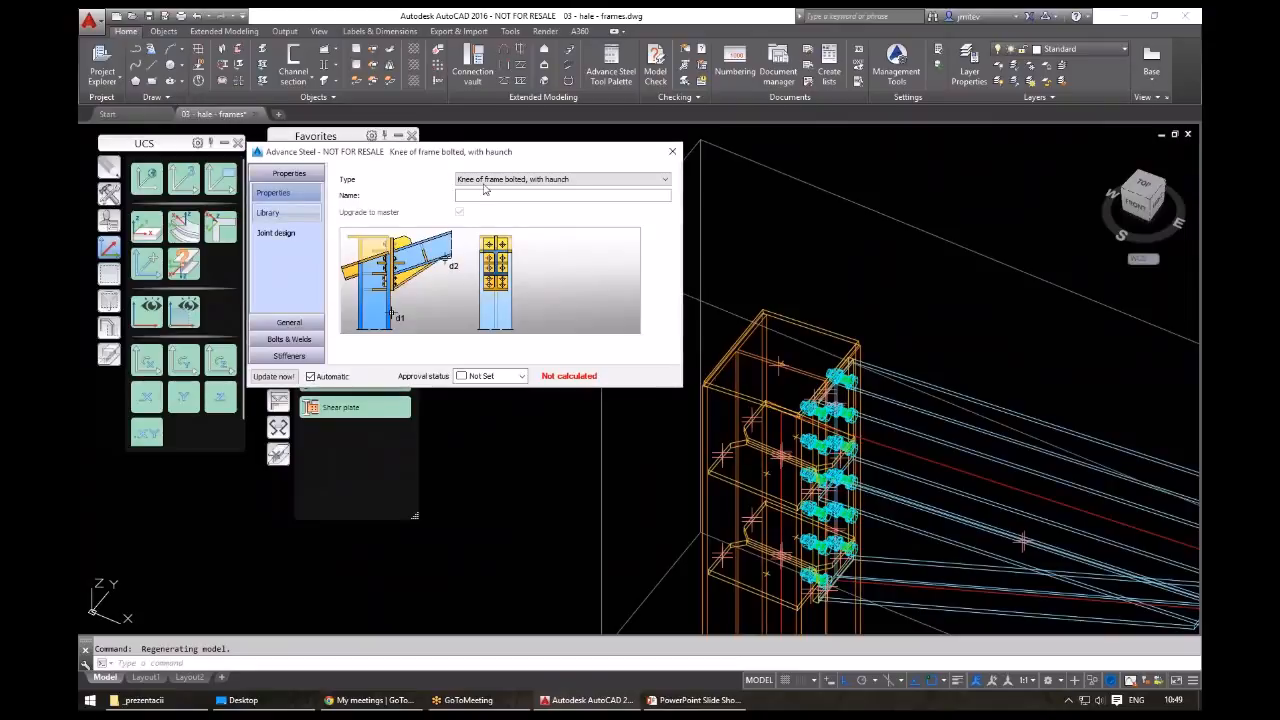
click(289, 322)
middle_drag(858, 372, 860, 369)
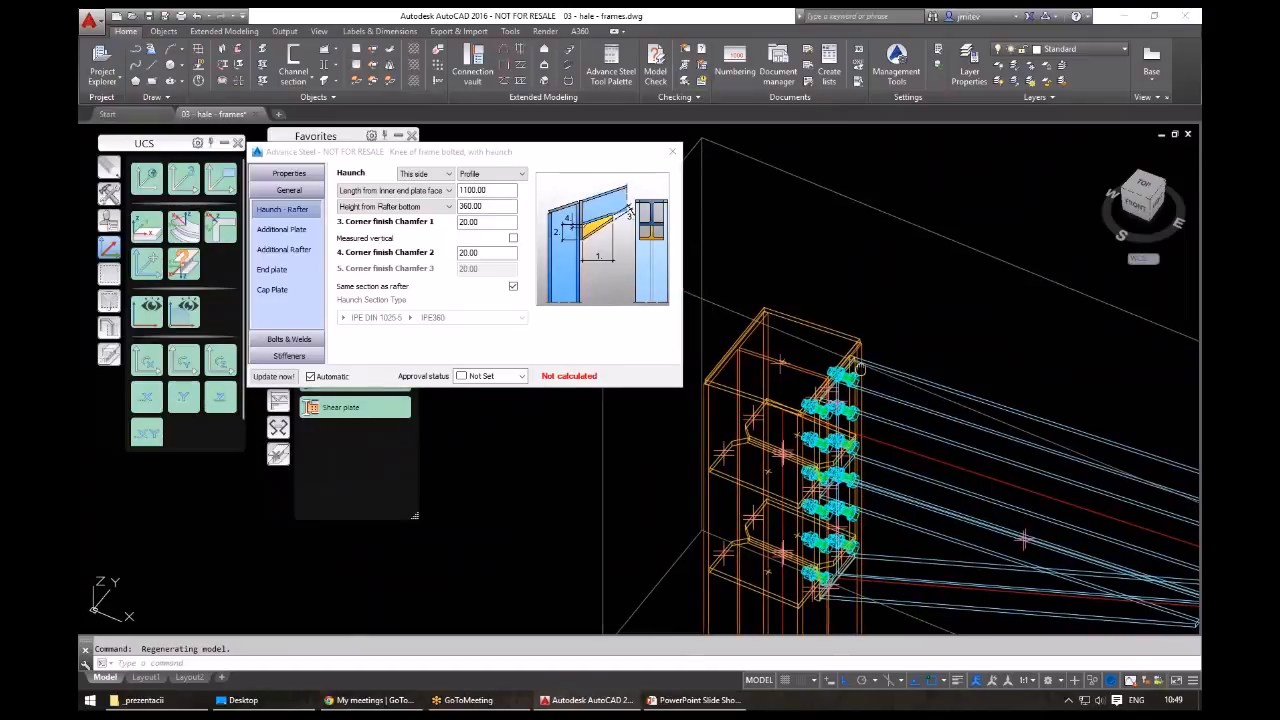
middle_drag(860, 369, 823, 216)
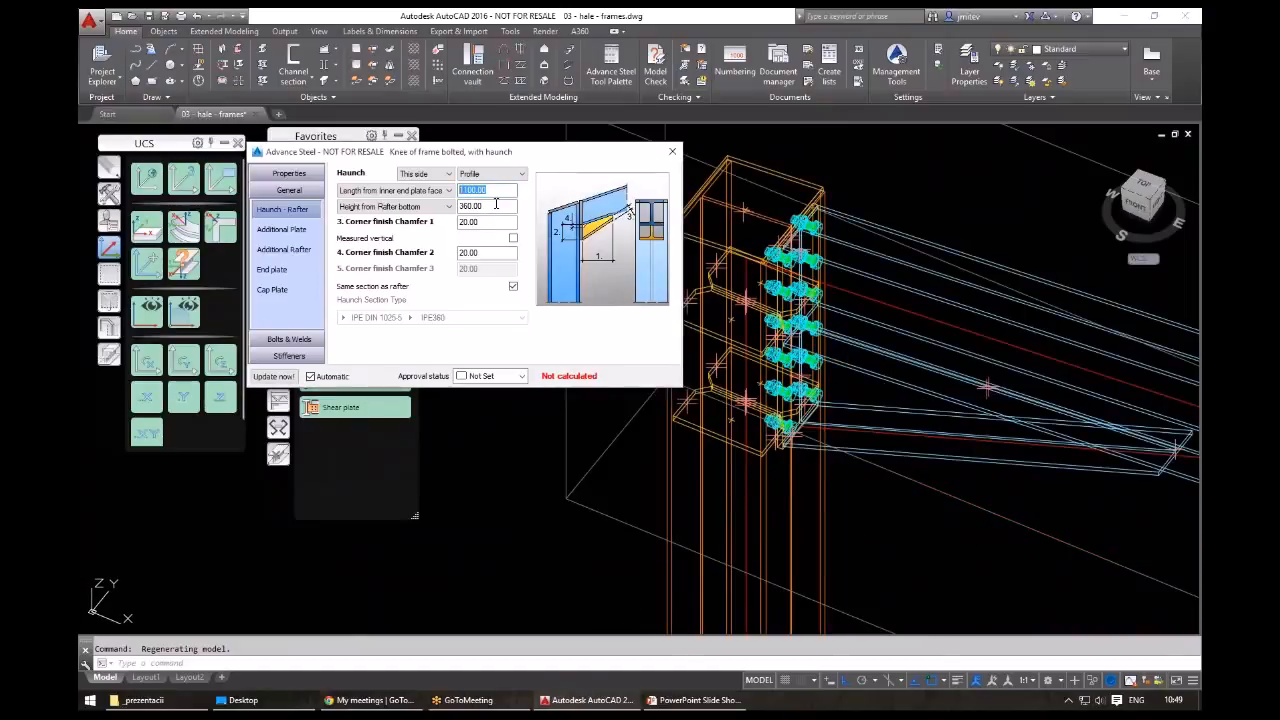
text(500)
click(496, 204)
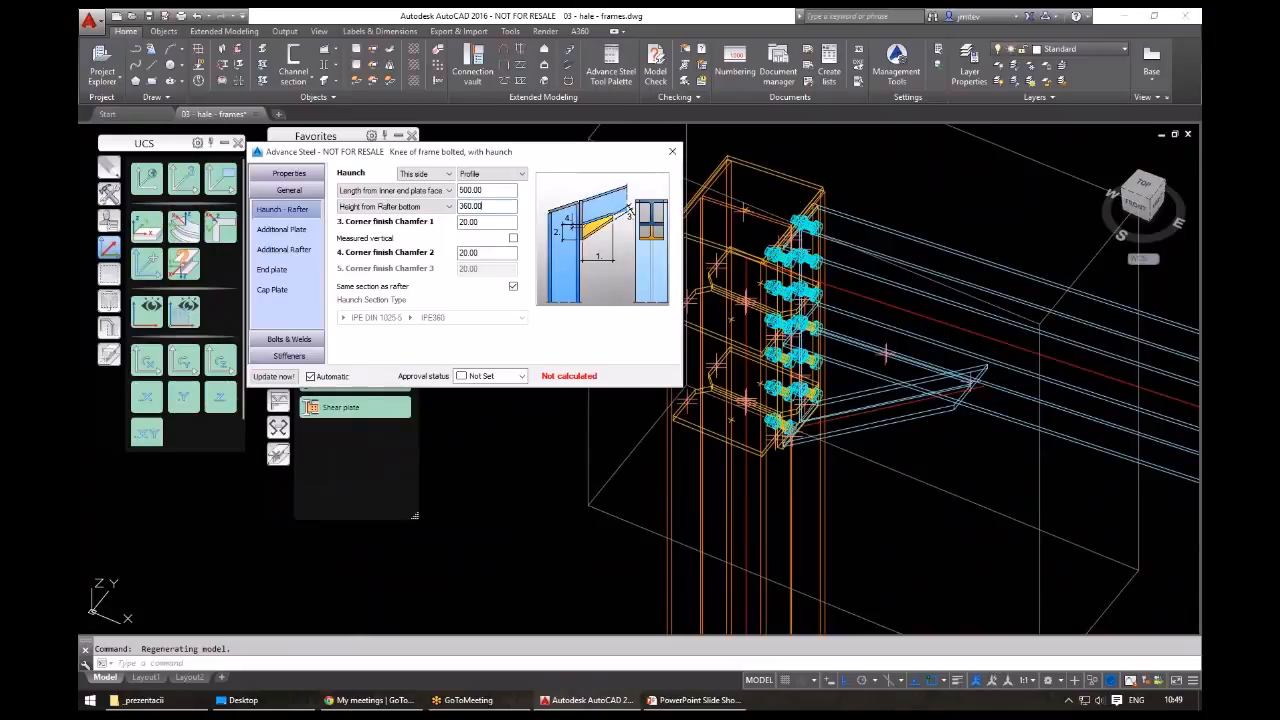
- Set the haunch length from the inner end plate face back to 1100 mm
shift+middle_drag(900, 420, 780, 520)
drag(486, 190, 440, 190)
text(1)
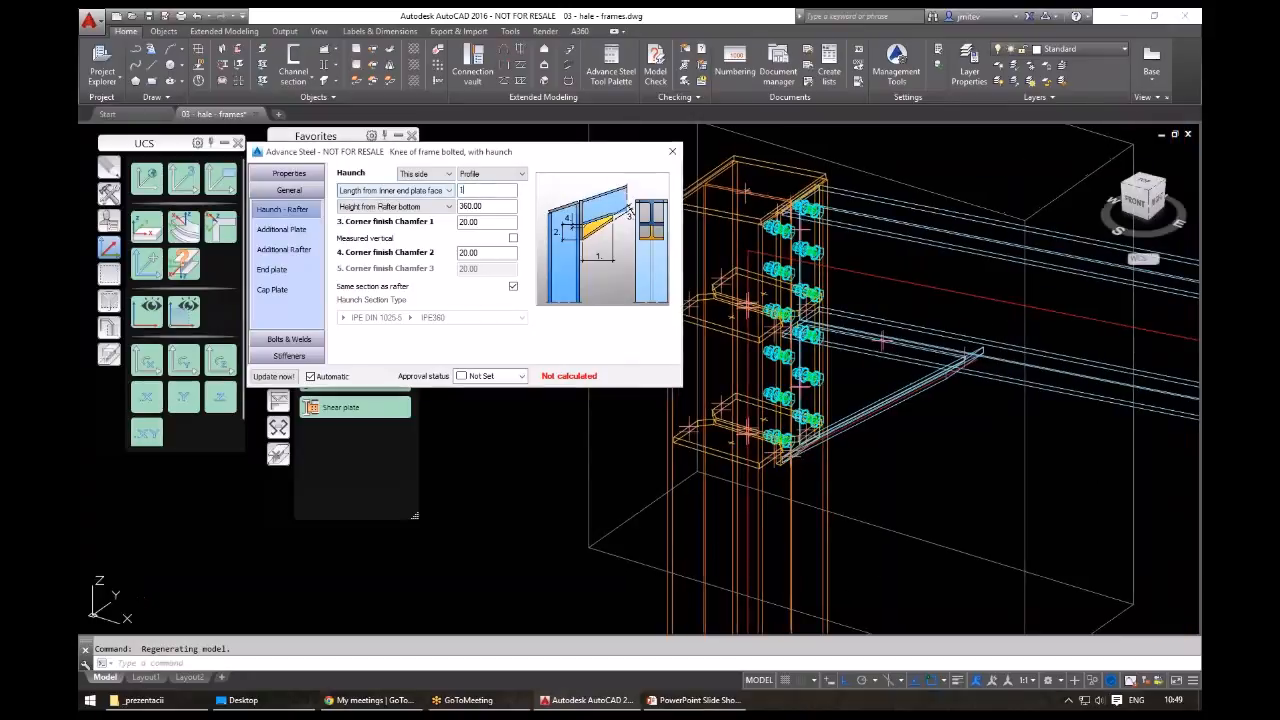
text(100)
key(Return)
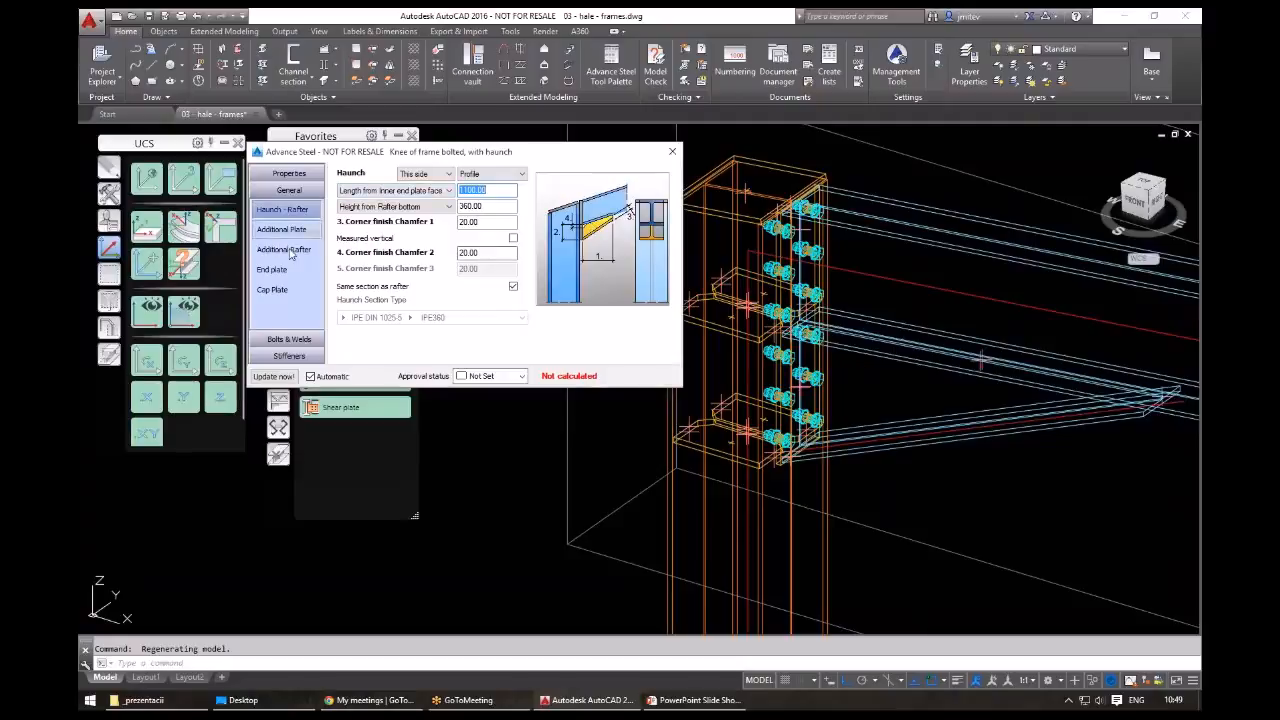
- Look over the knee connection's additional plate, additional rafter and bolt settings
click(282, 229)
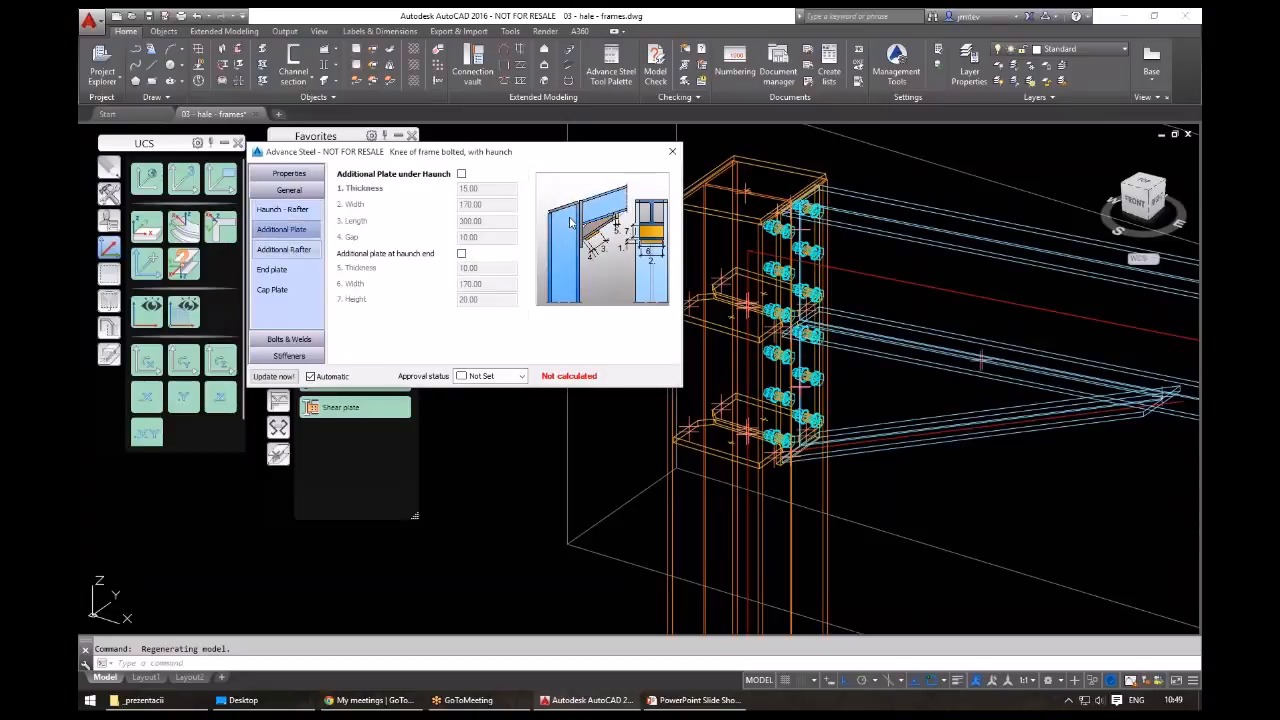
click(284, 249)
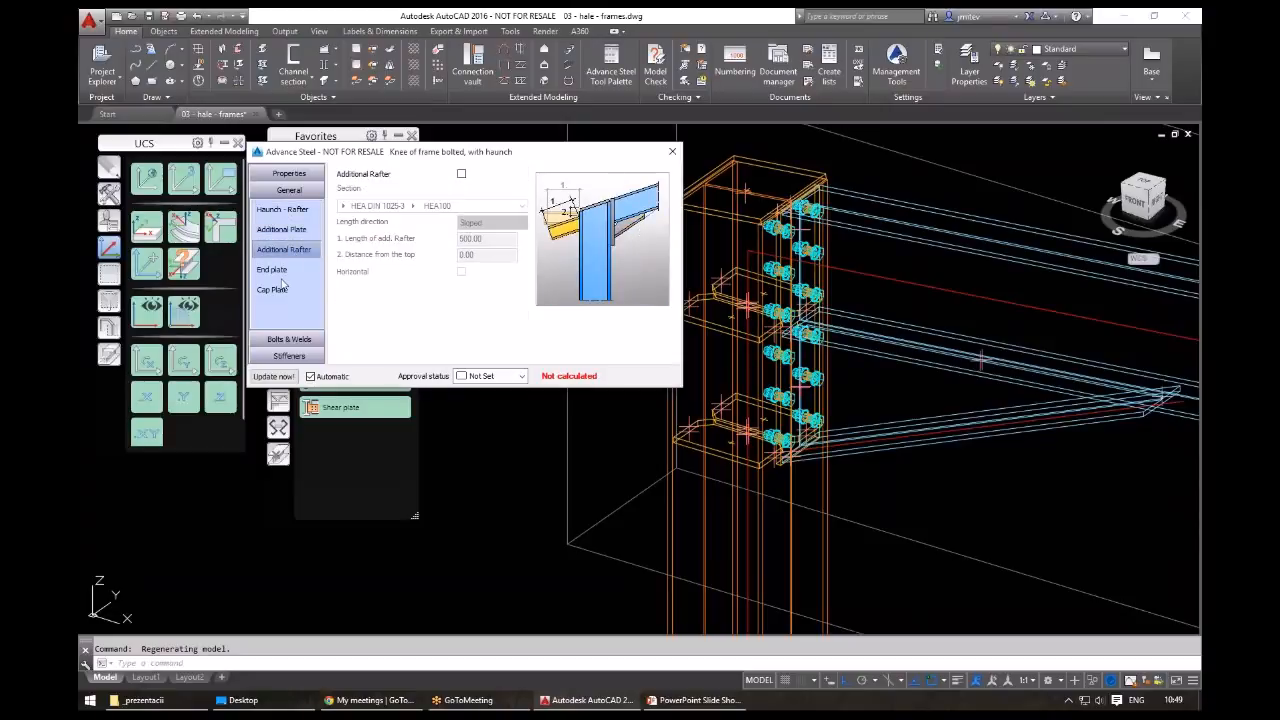
click(289, 339)
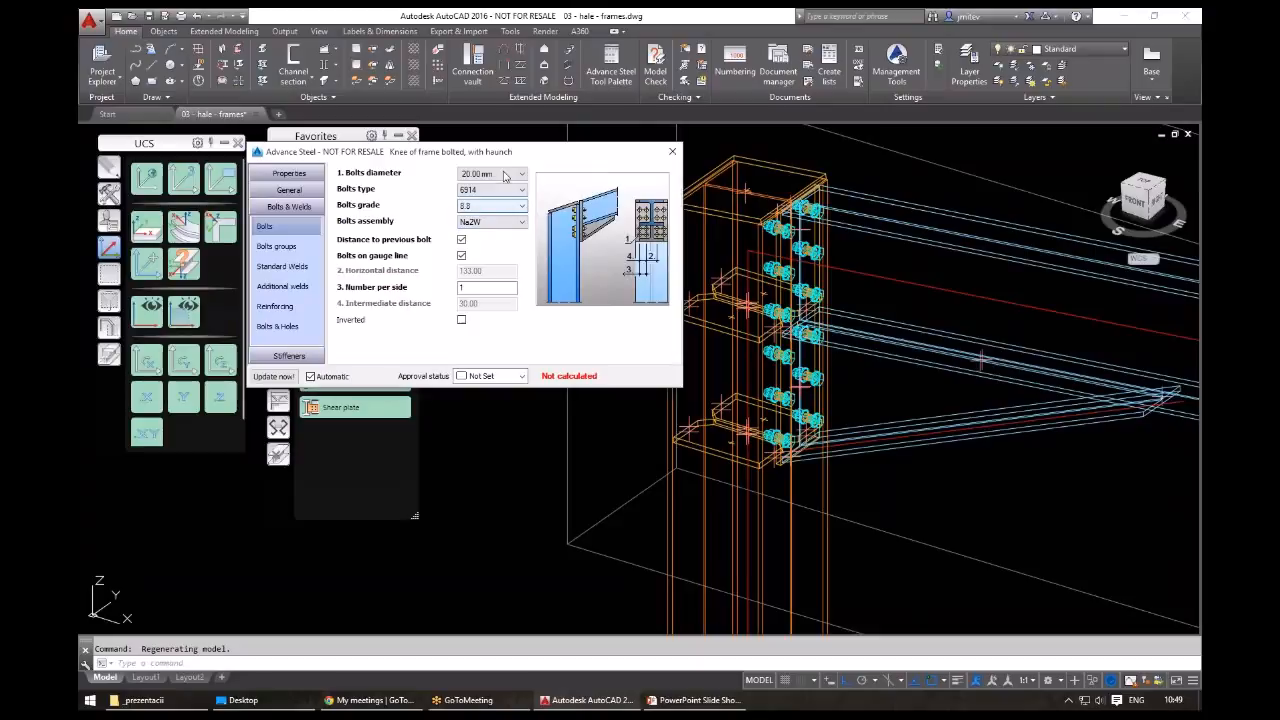
- Look through the bolt types available for the knee connection, including the expanded list of all standards
click(499, 190)
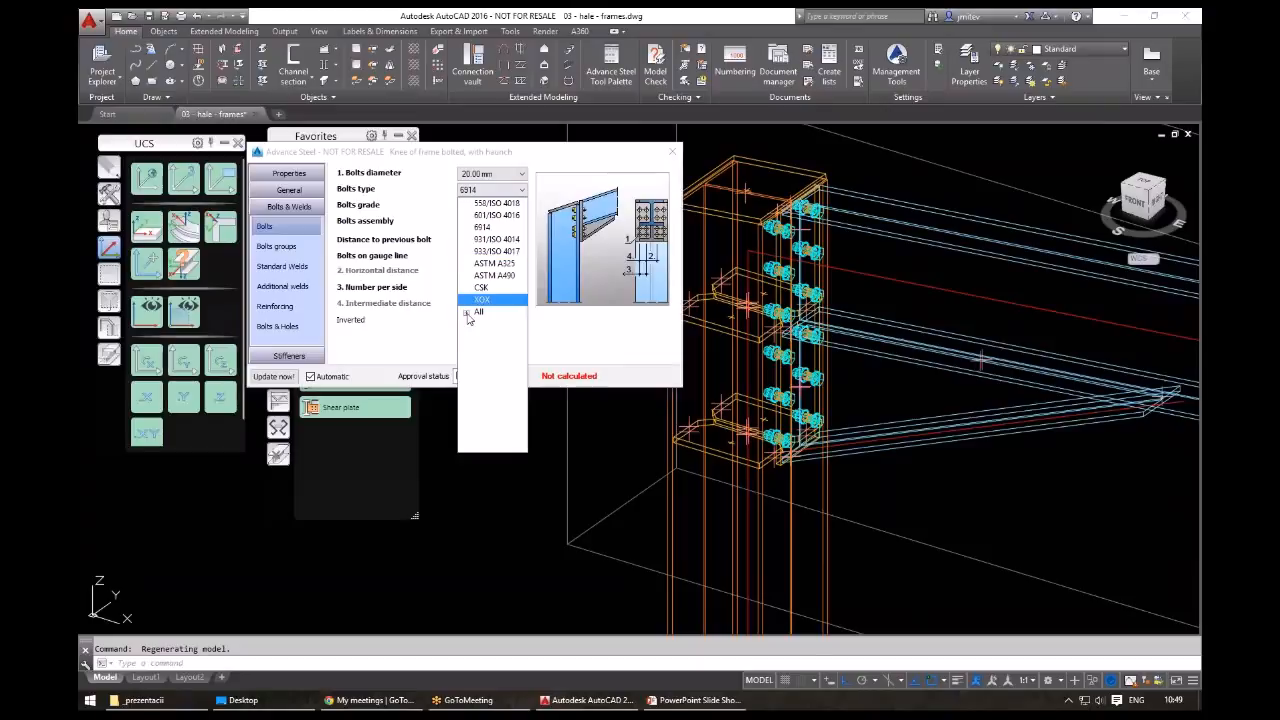
click(467, 313)
scroll(500, 355, down, 2)
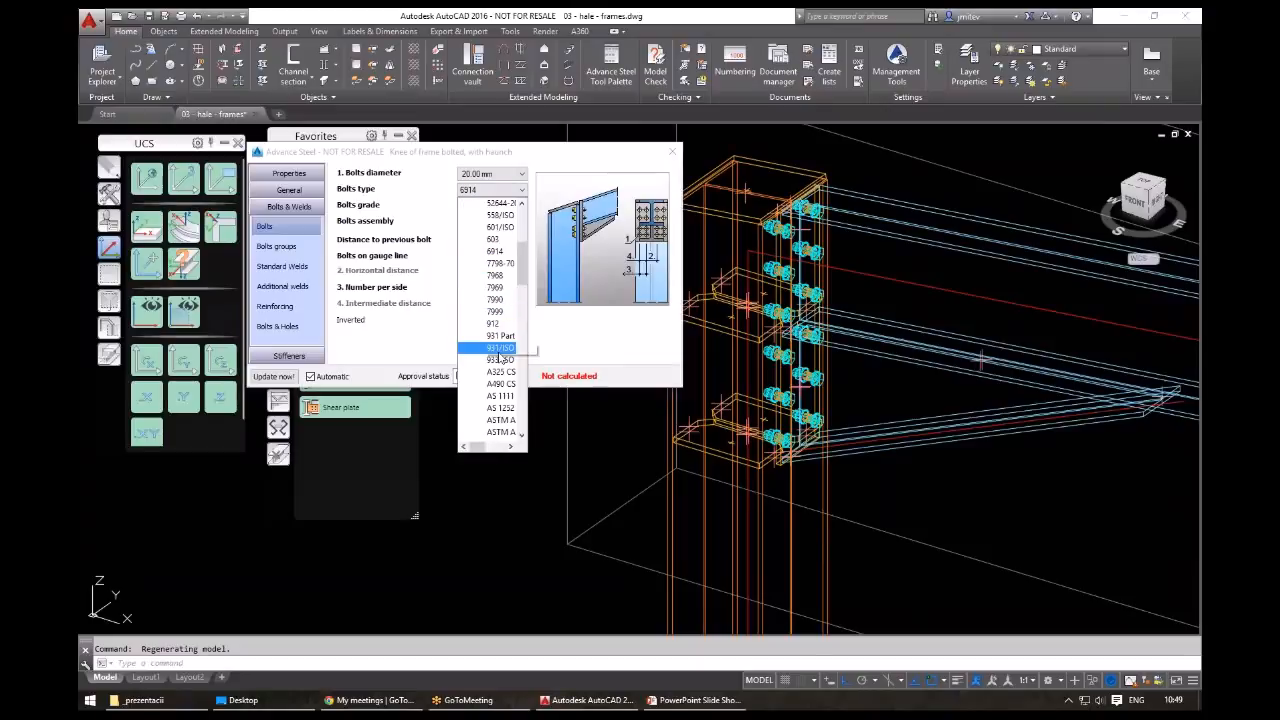
scroll(500, 357, down, 3)
scroll(507, 208, up, 1)
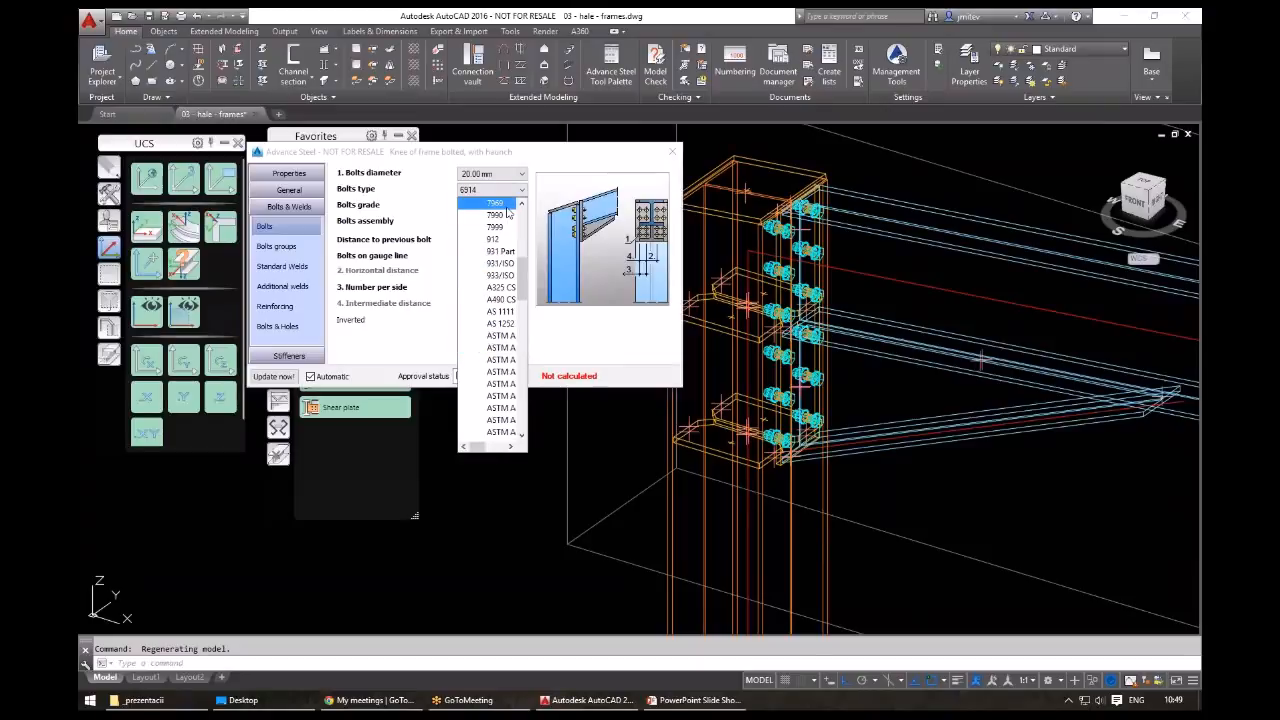
scroll(507, 210, up, 7)
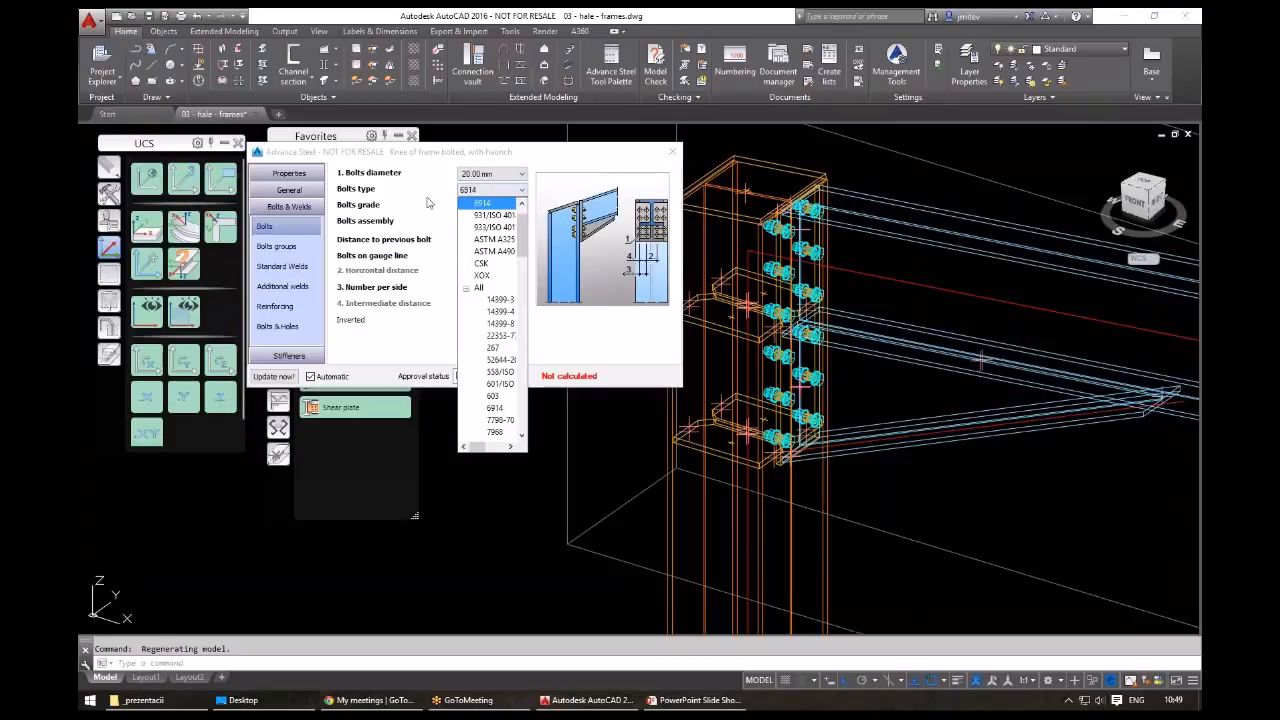
click(428, 203)
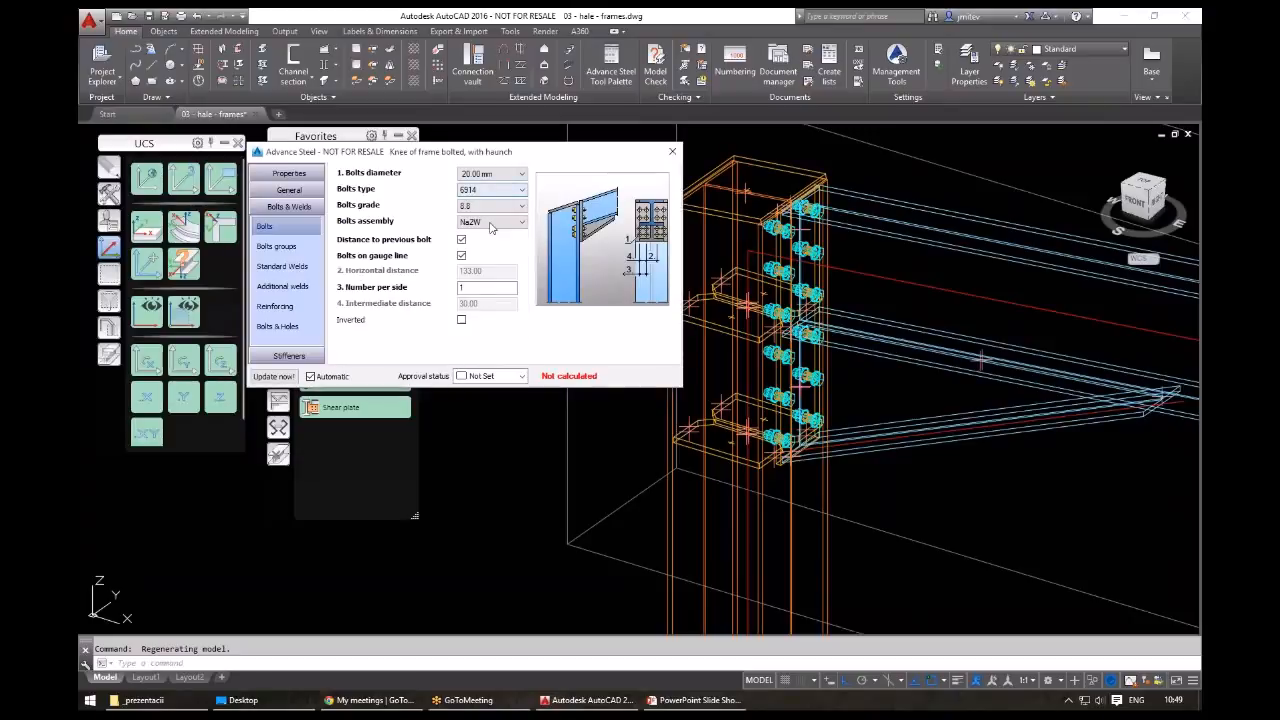
- Set the bolt diameter to 24 mm, trying the NaWWA bolt assembly before returning it to Na2W
click(491, 223)
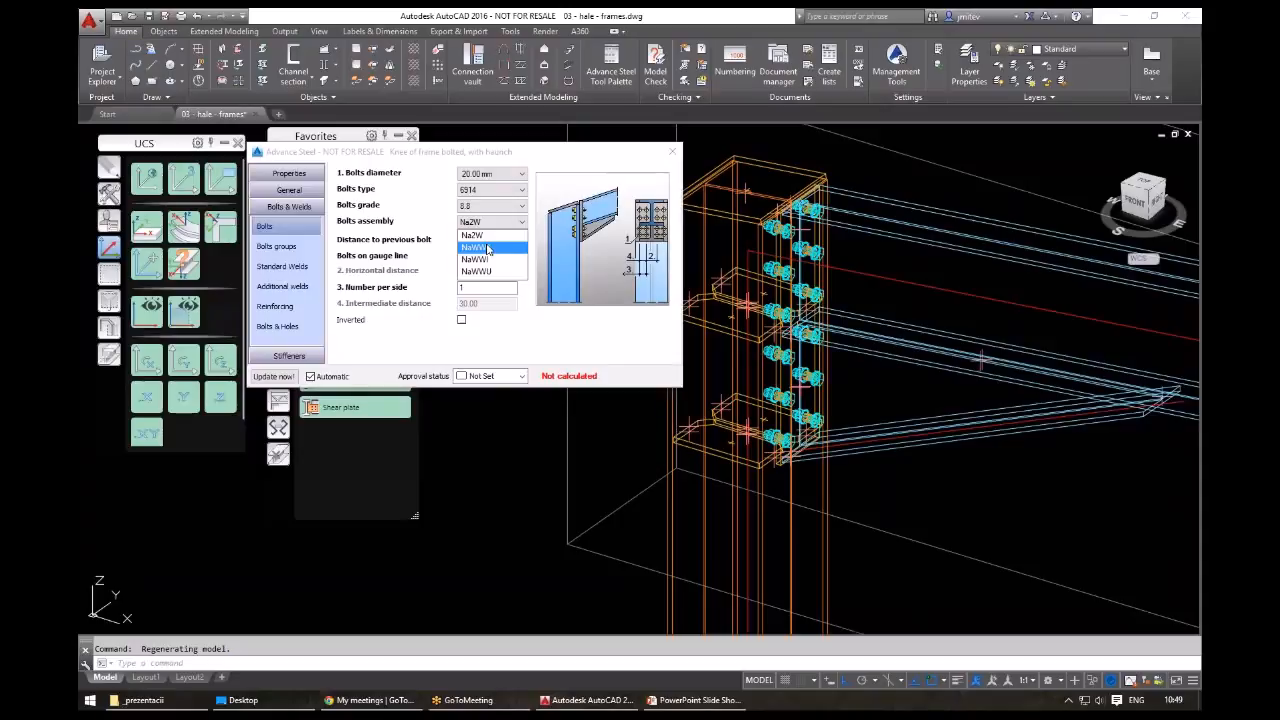
click(488, 247)
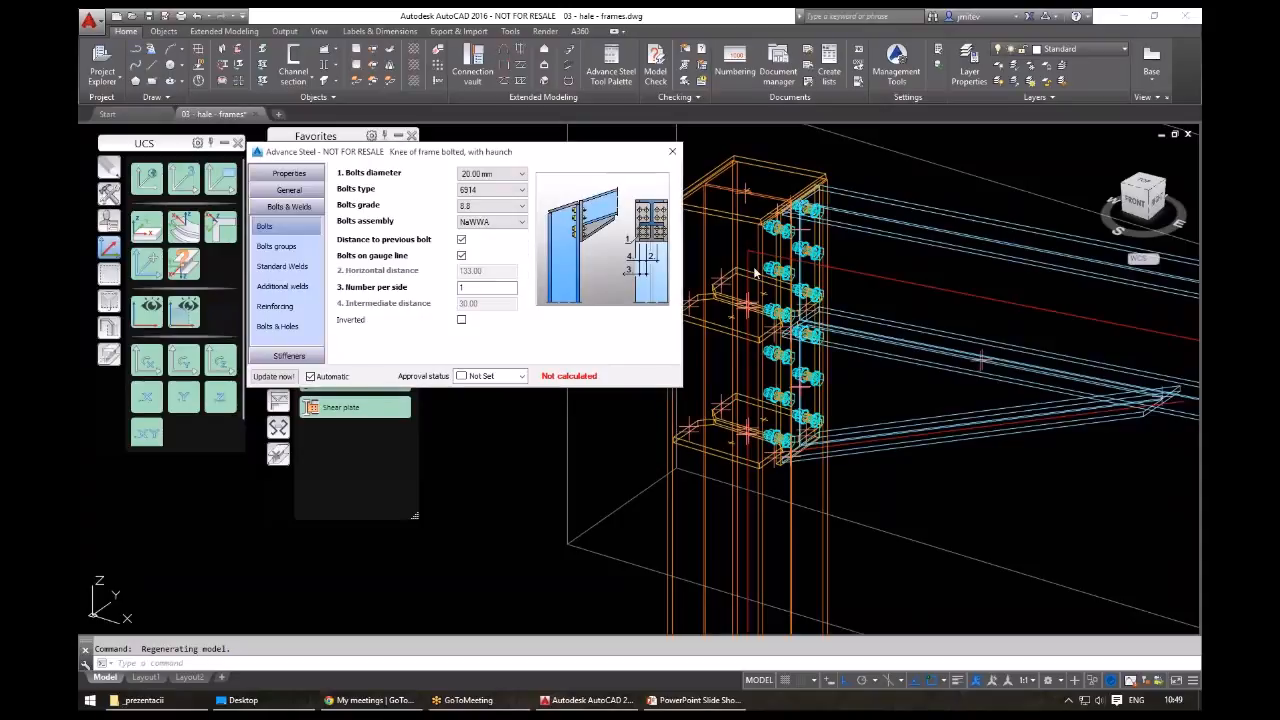
scroll(690, 307, up, 5)
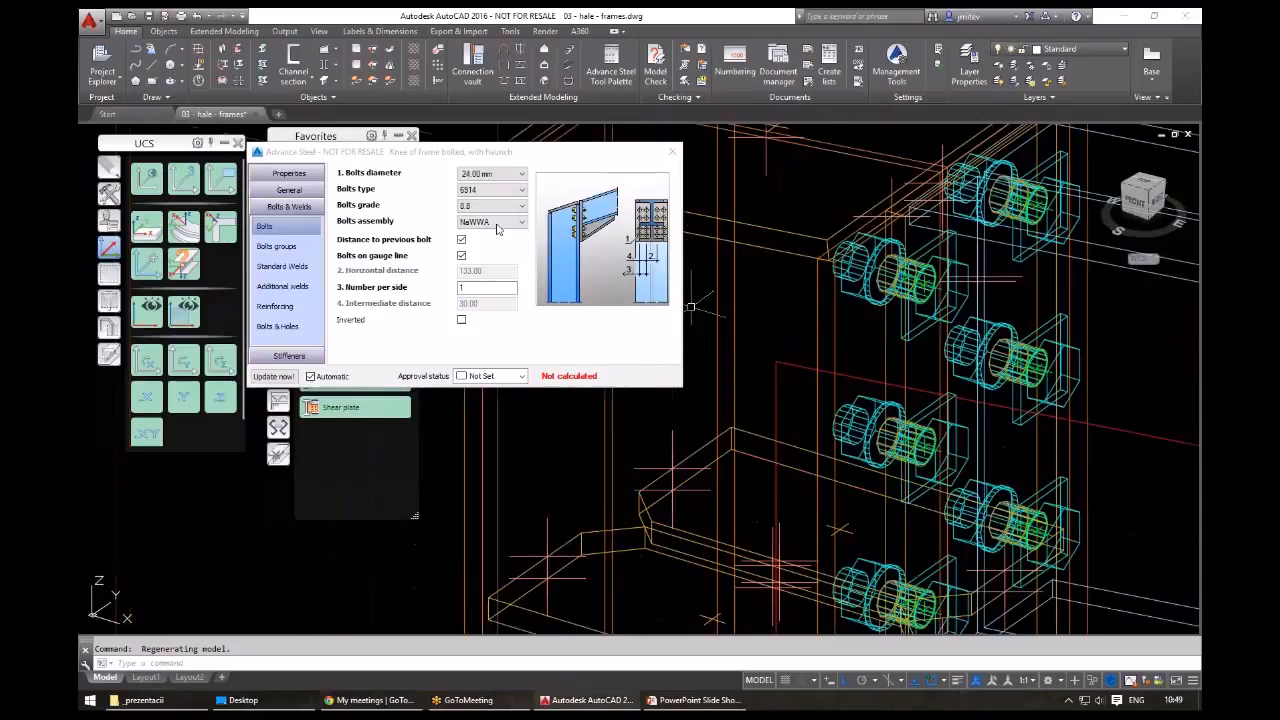
click(497, 224)
click(495, 215)
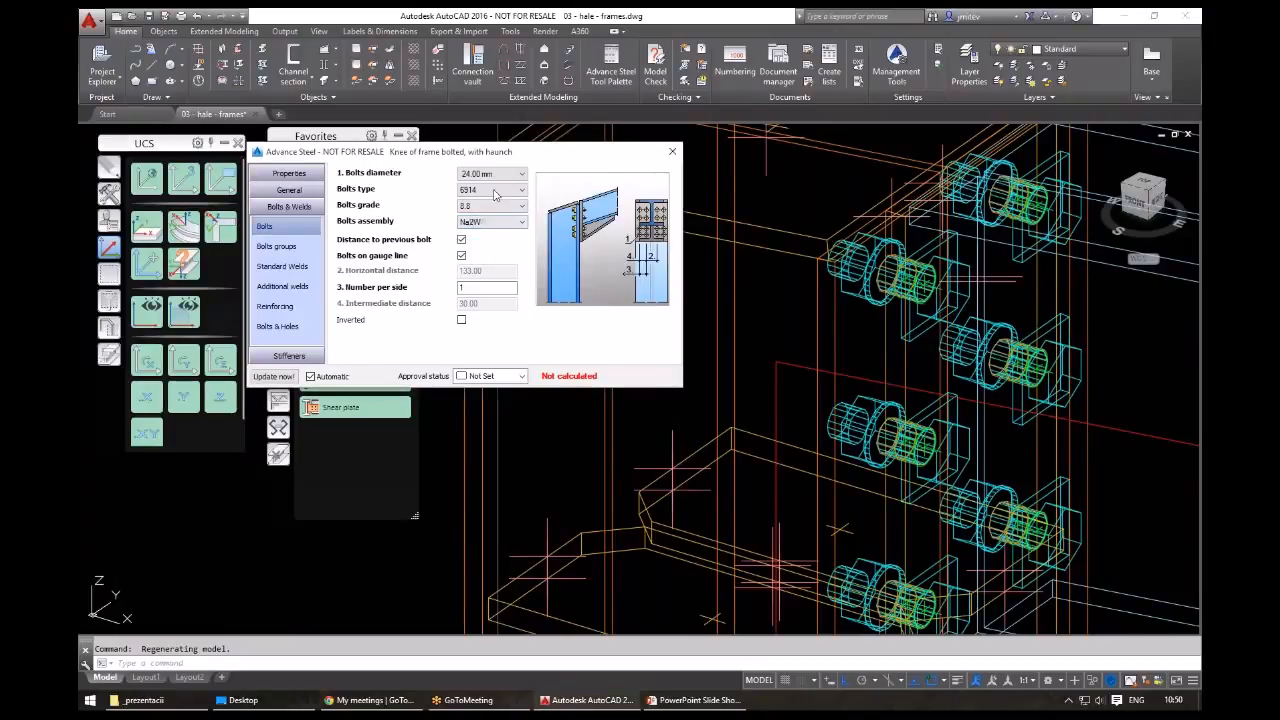
- Check the list of bolt type standards again, keeping type 6914 for the connection
click(500, 190)
drag(521, 248, 521, 237)
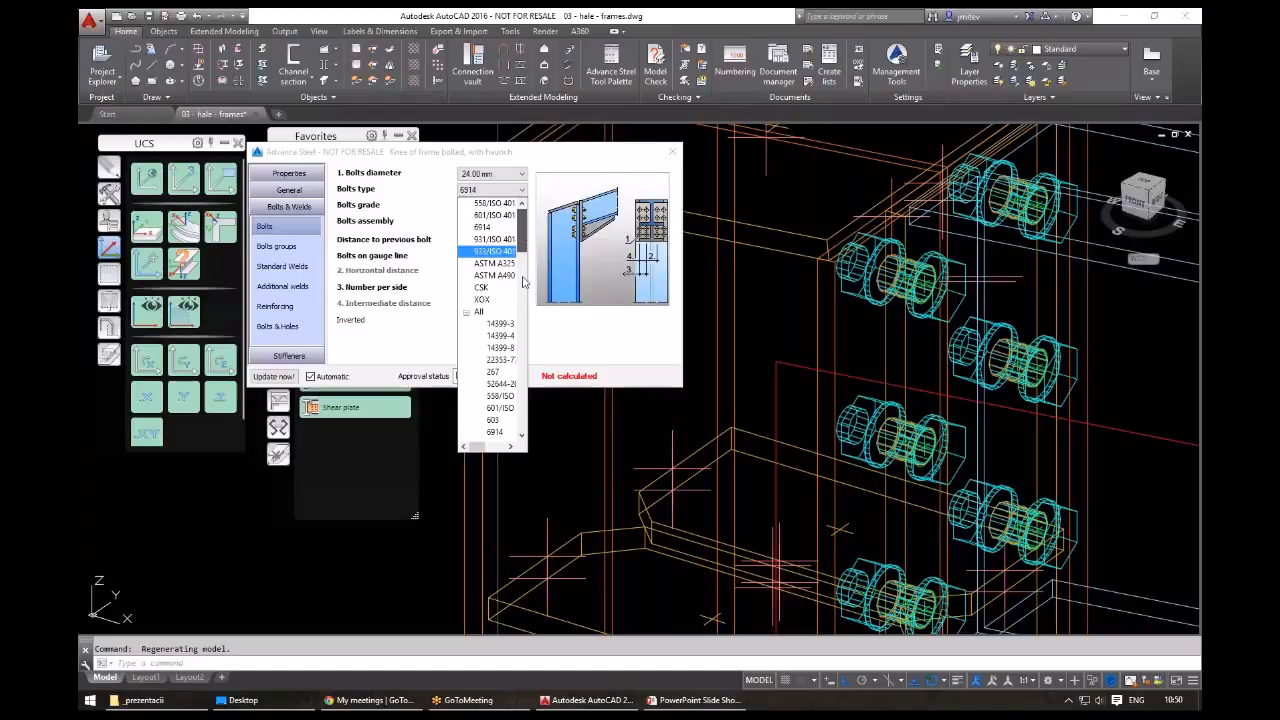
scroll(520, 283, down, 5)
scroll(508, 192, up, 7)
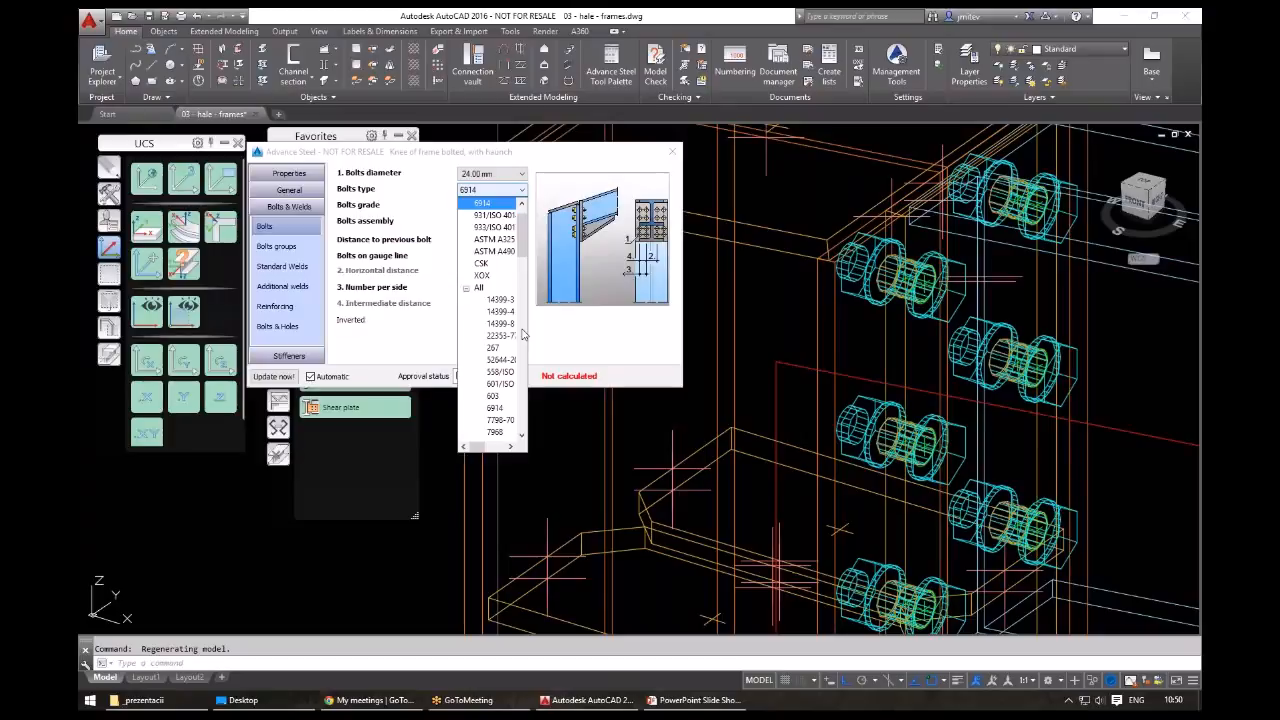
click(910, 216)
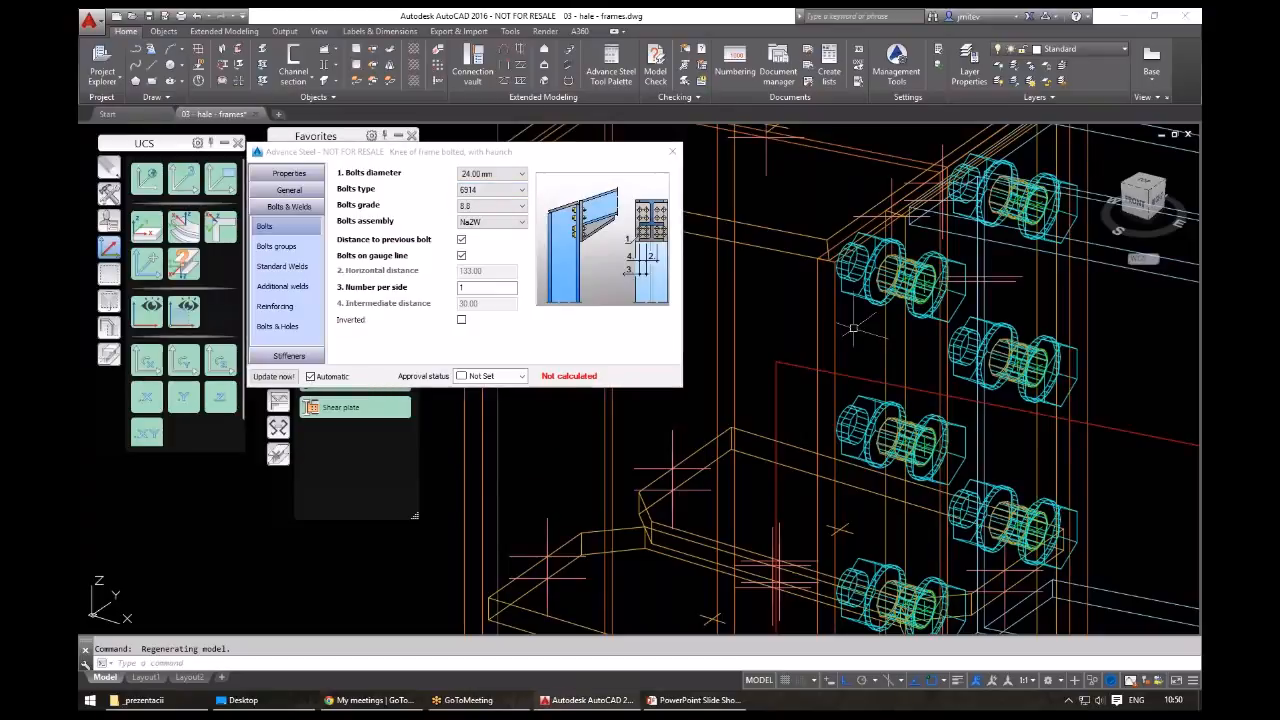
- Review the knee connection's bolt group lines and spacings and its standard weld sizes
click(278, 246)
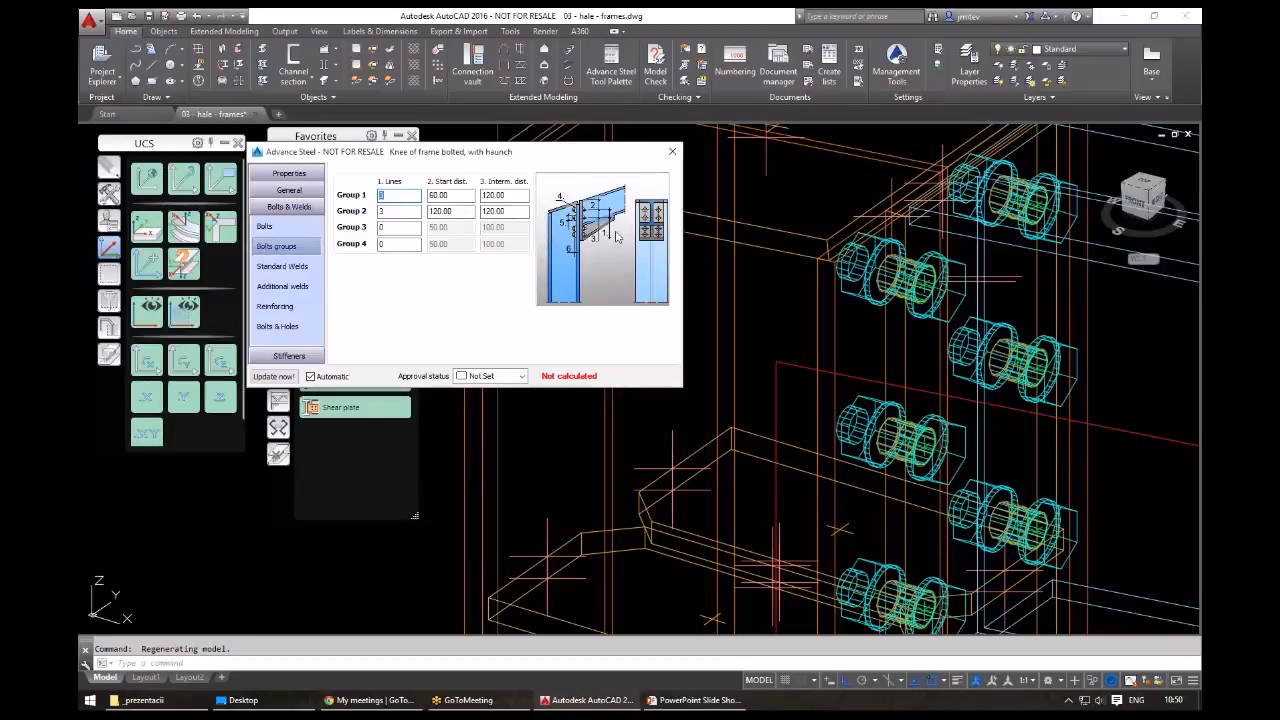
middle_drag(791, 314, 793, 299)
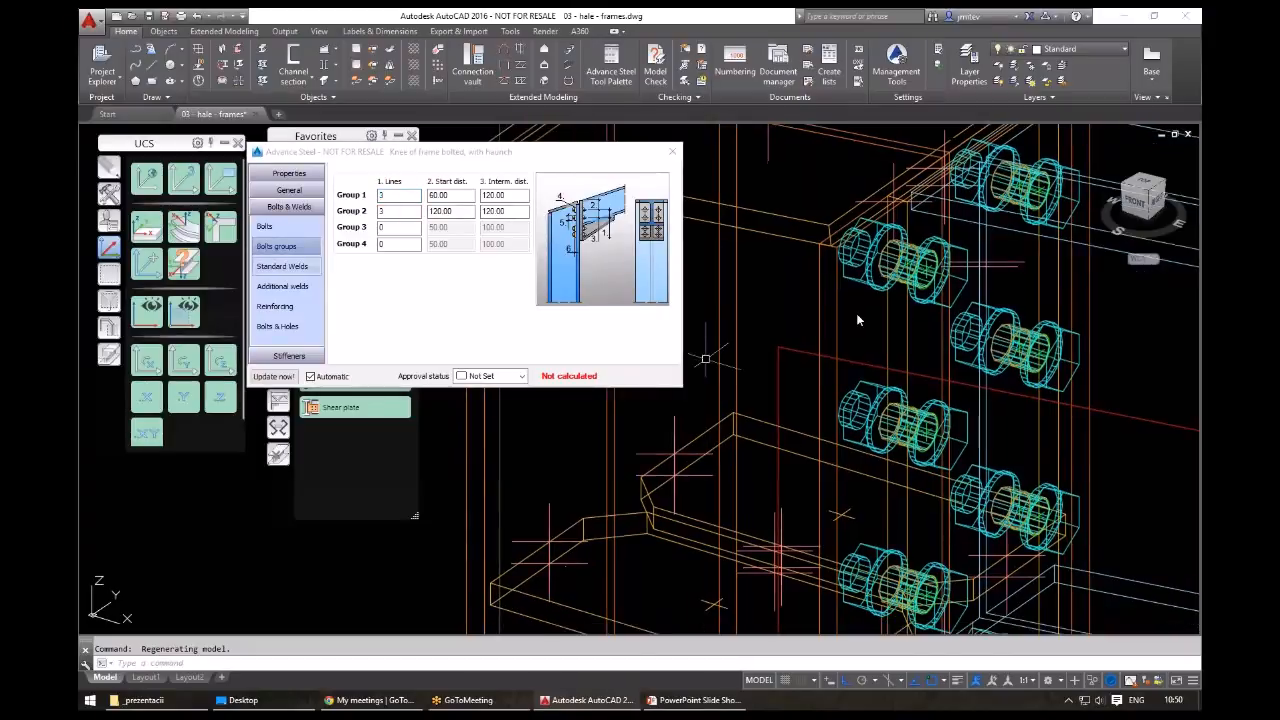
click(282, 266)
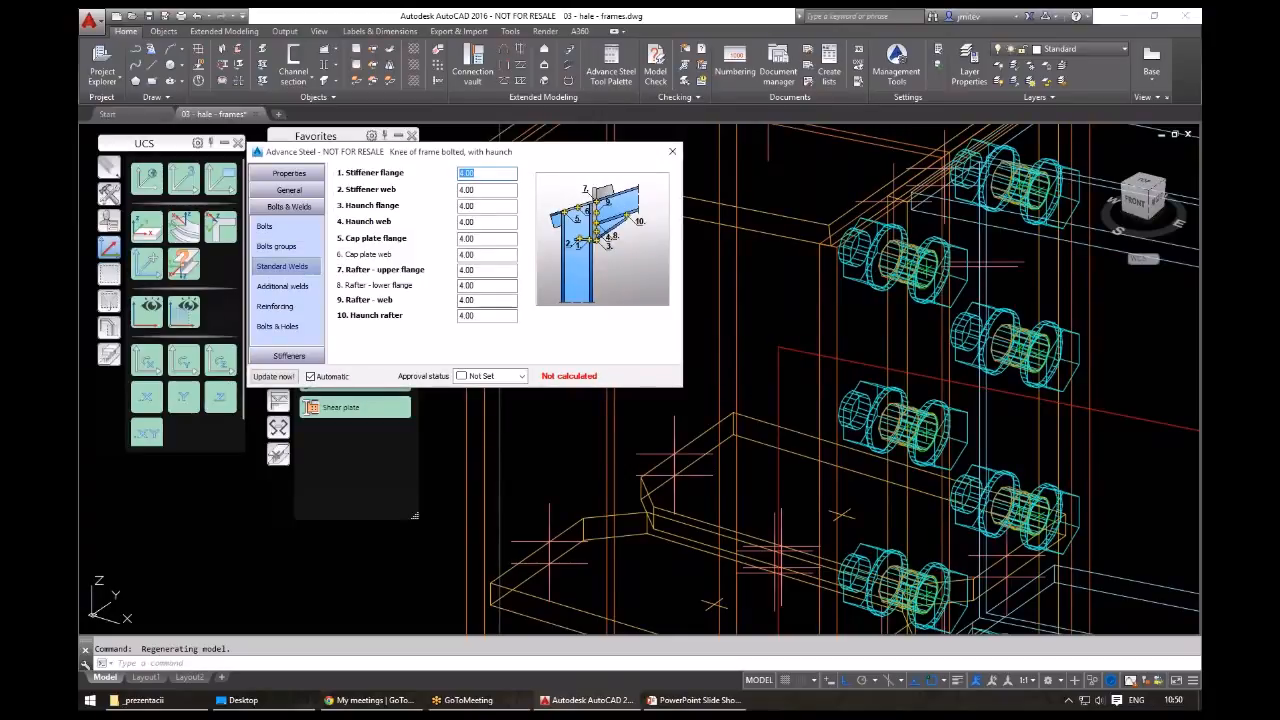
- Examine the weld points on the column stiffener plates up close and the whole knee connection
scroll(835, 333, down, 3)
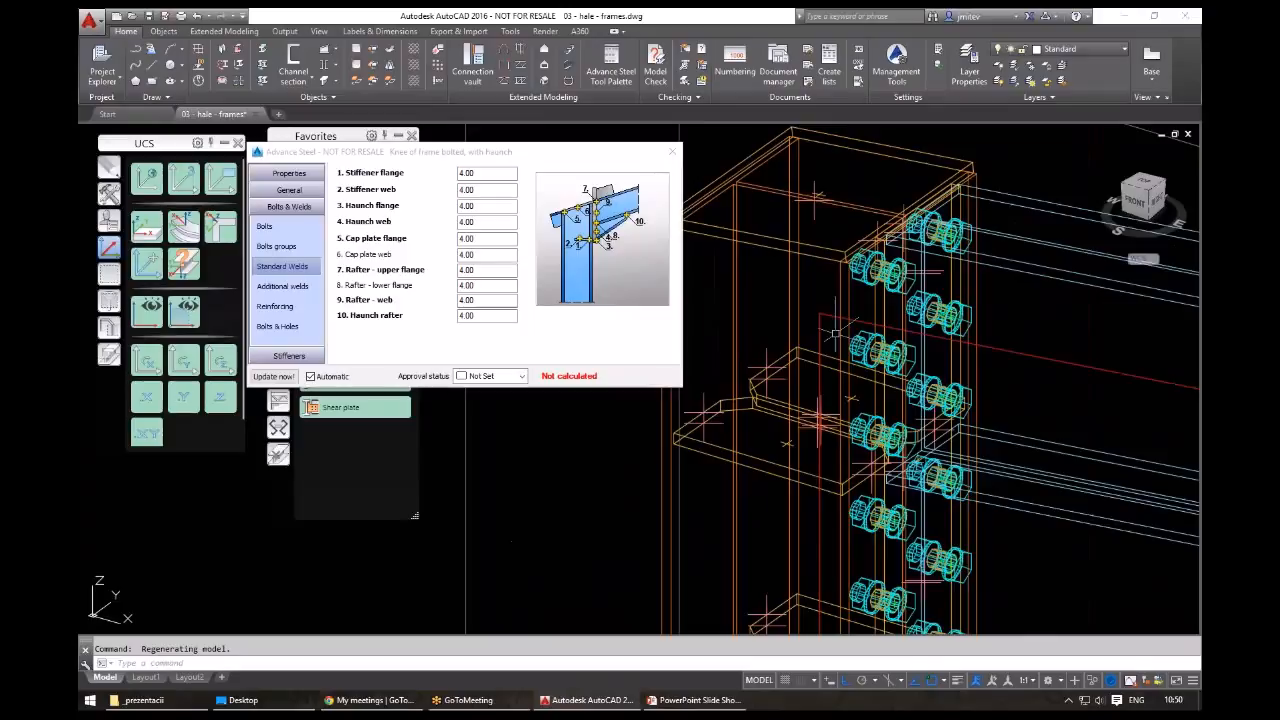
scroll(835, 333, up, 4)
click(807, 307)
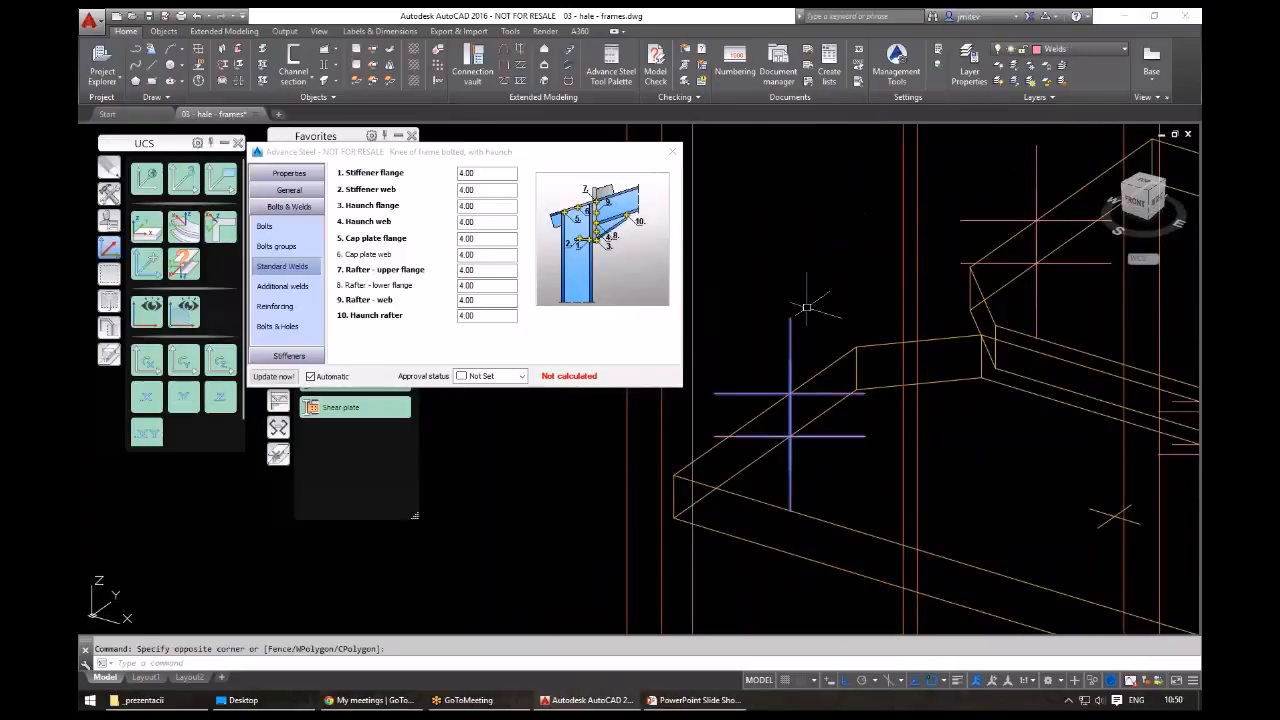
middle_drag(807, 307, 929, 285)
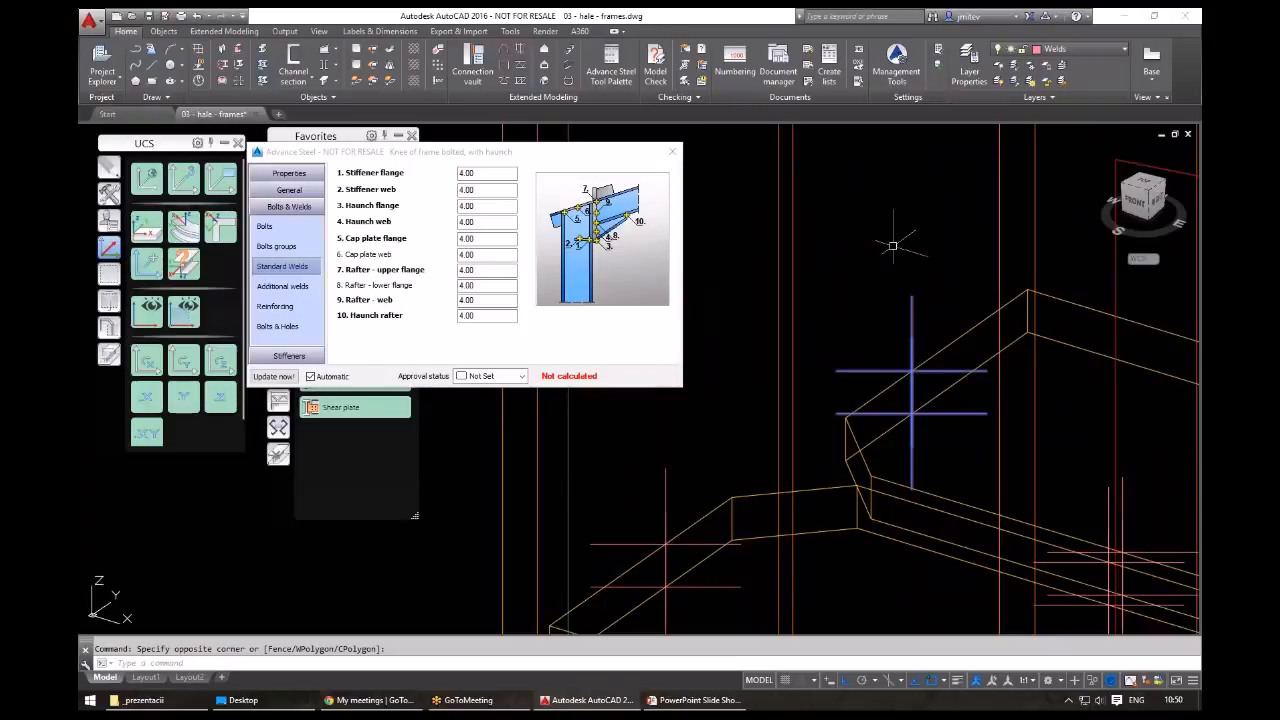
key(Escape)
scroll(868, 363, down, 3)
shift+middle_drag(888, 366, 912, 375)
scroll(890, 424, down, 2)
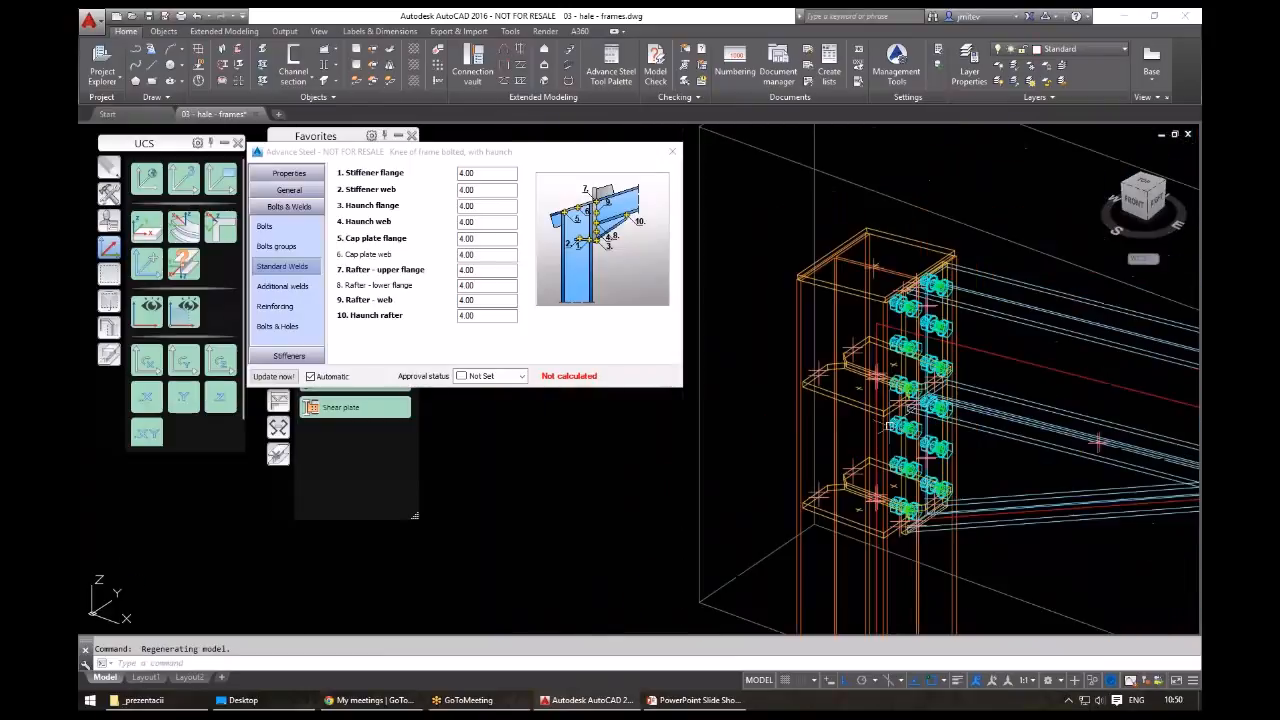
- Examine the knee connection's weld points, stiffener plates and bolt rows up close from several angles
scroll(903, 482, up, 2)
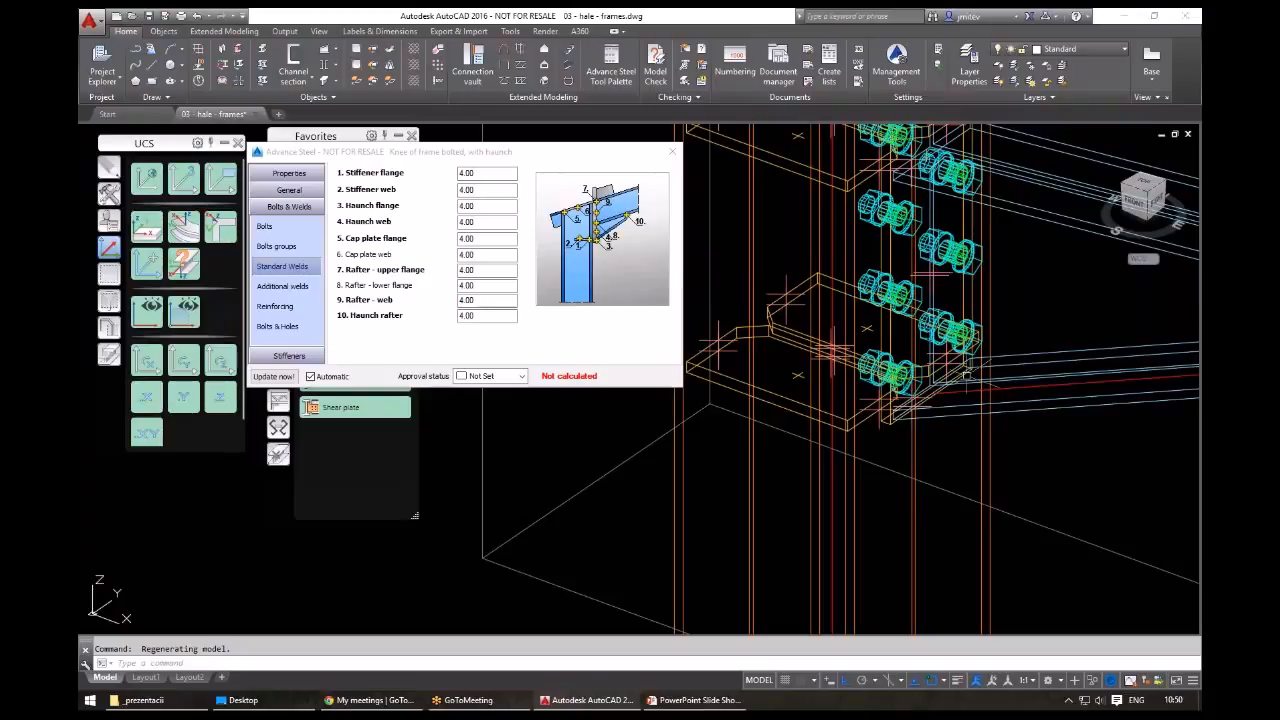
key(Escape)
shift+middle_drag(967, 375, 885, 463)
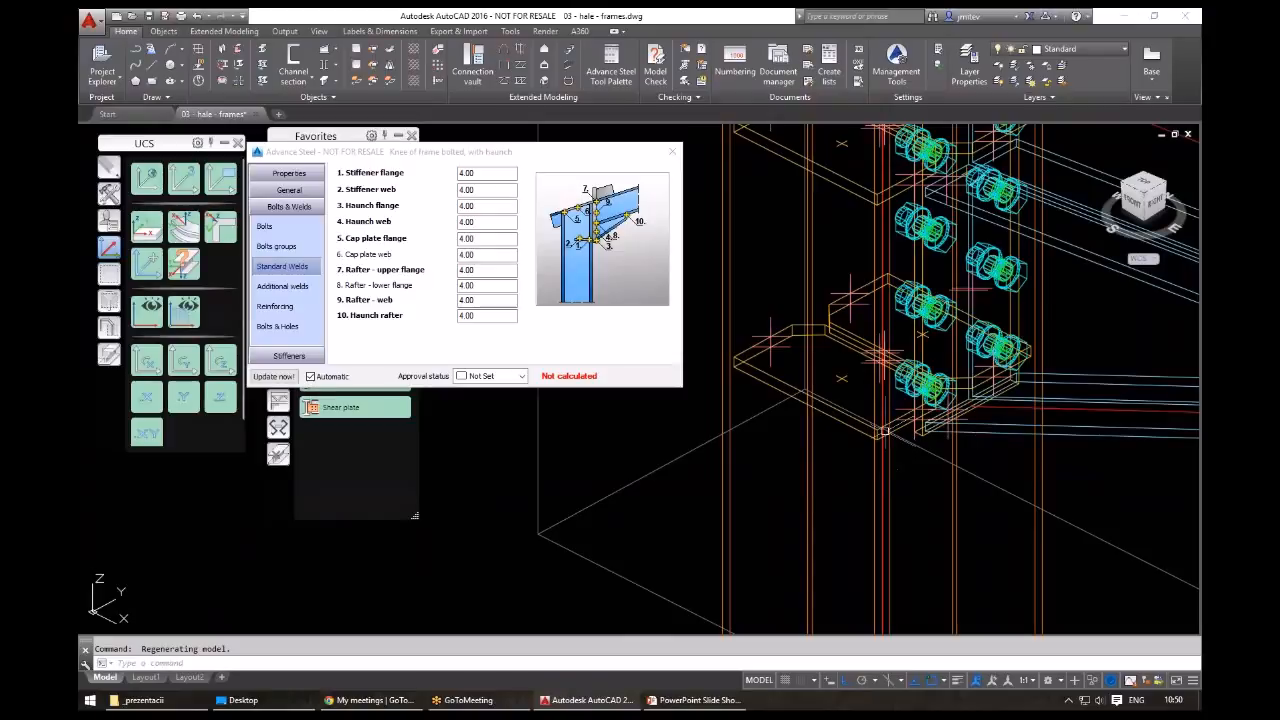
shift+middle_drag(885, 432, 804, 287)
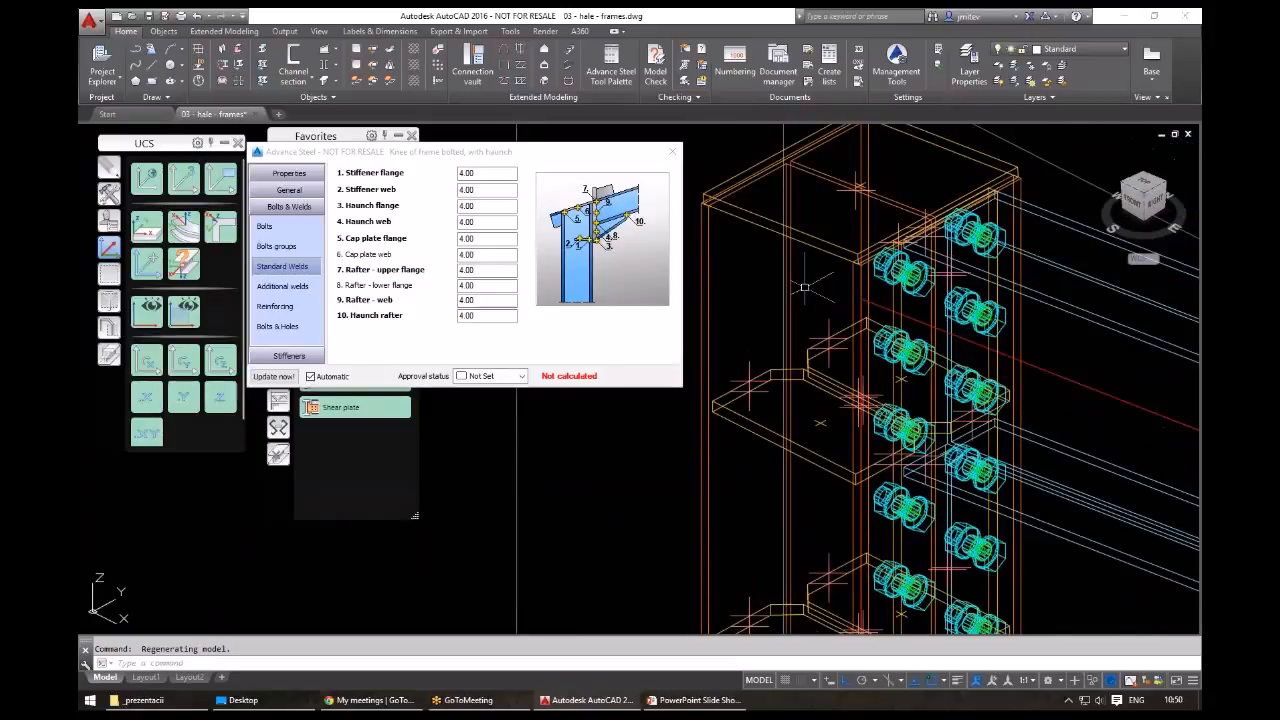
middle_drag(820, 628, 811, 408)
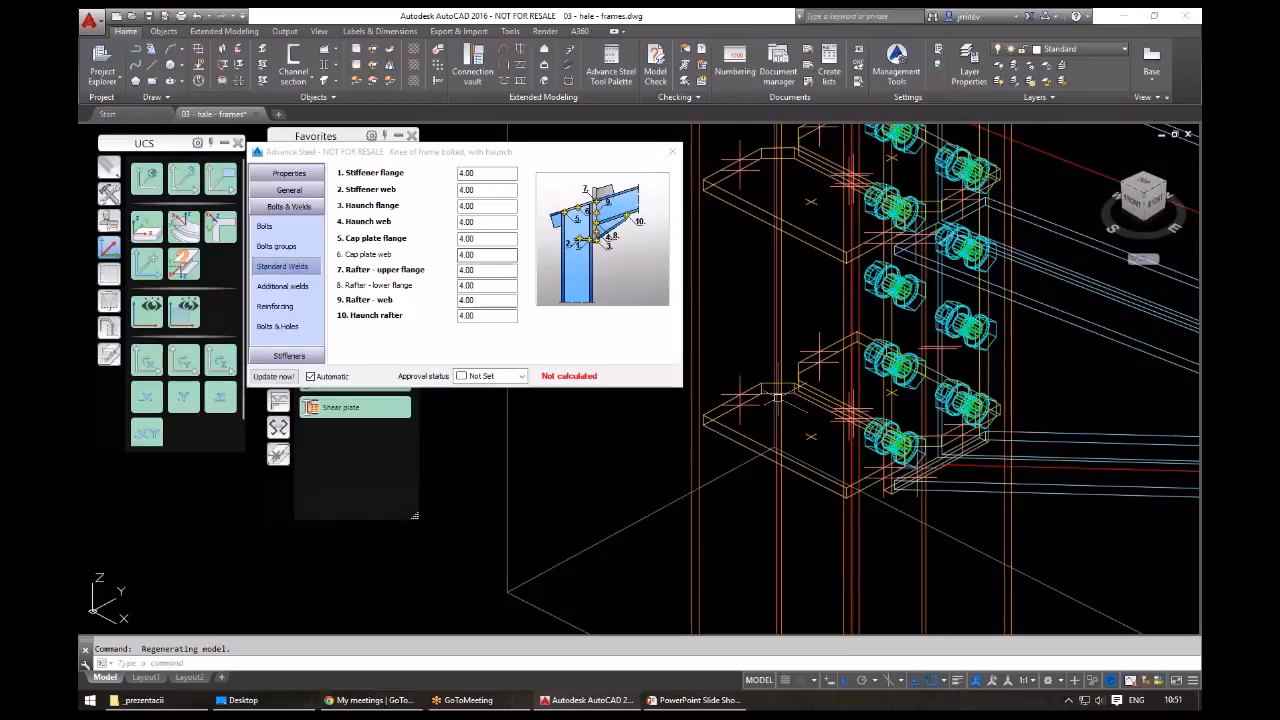
middle_drag(490, 395, 511, 393)
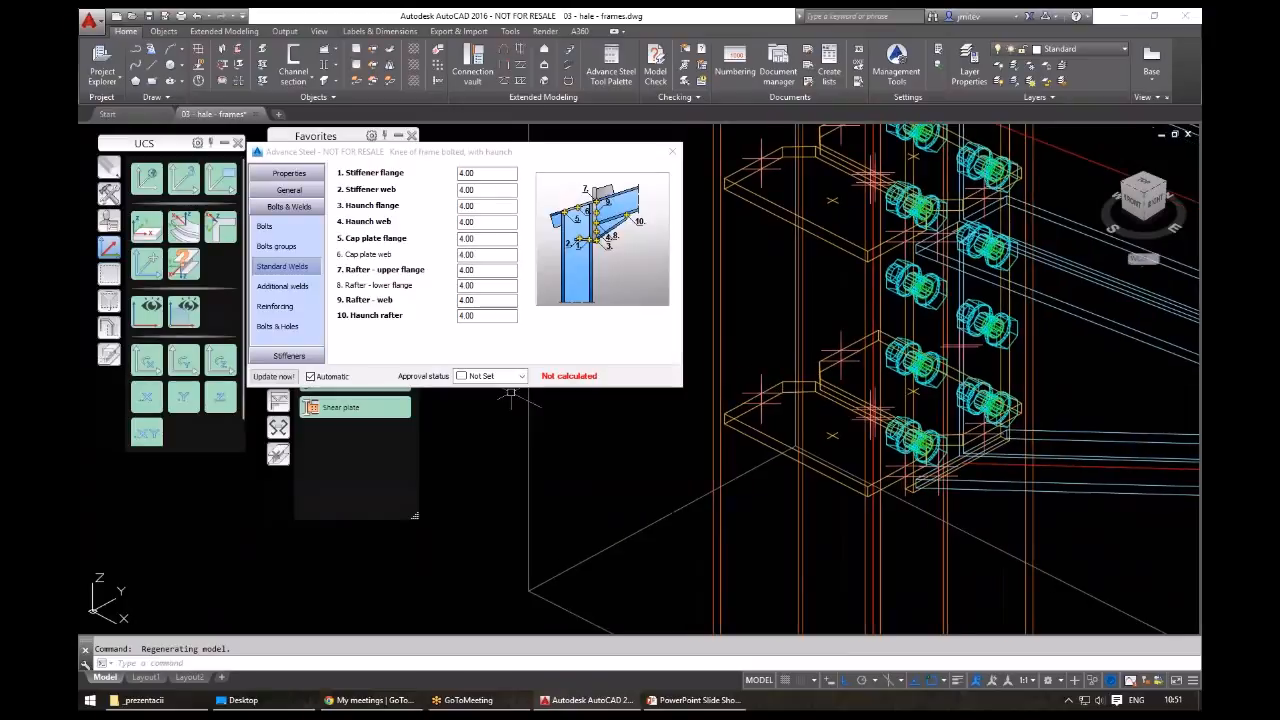
- Review the knee connection's additional weld, reinforcing plate, slotted hole and stiffener settings, comparing the stiffeners with the model
click(283, 286)
click(285, 309)
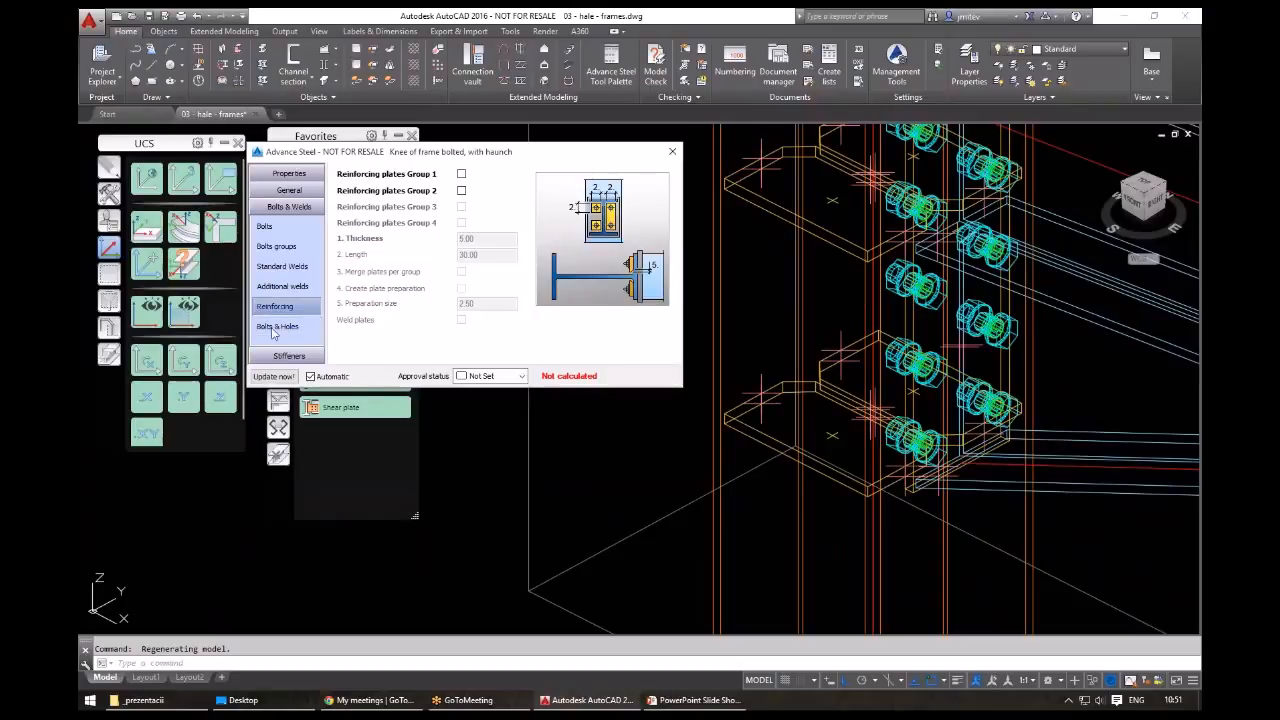
click(275, 328)
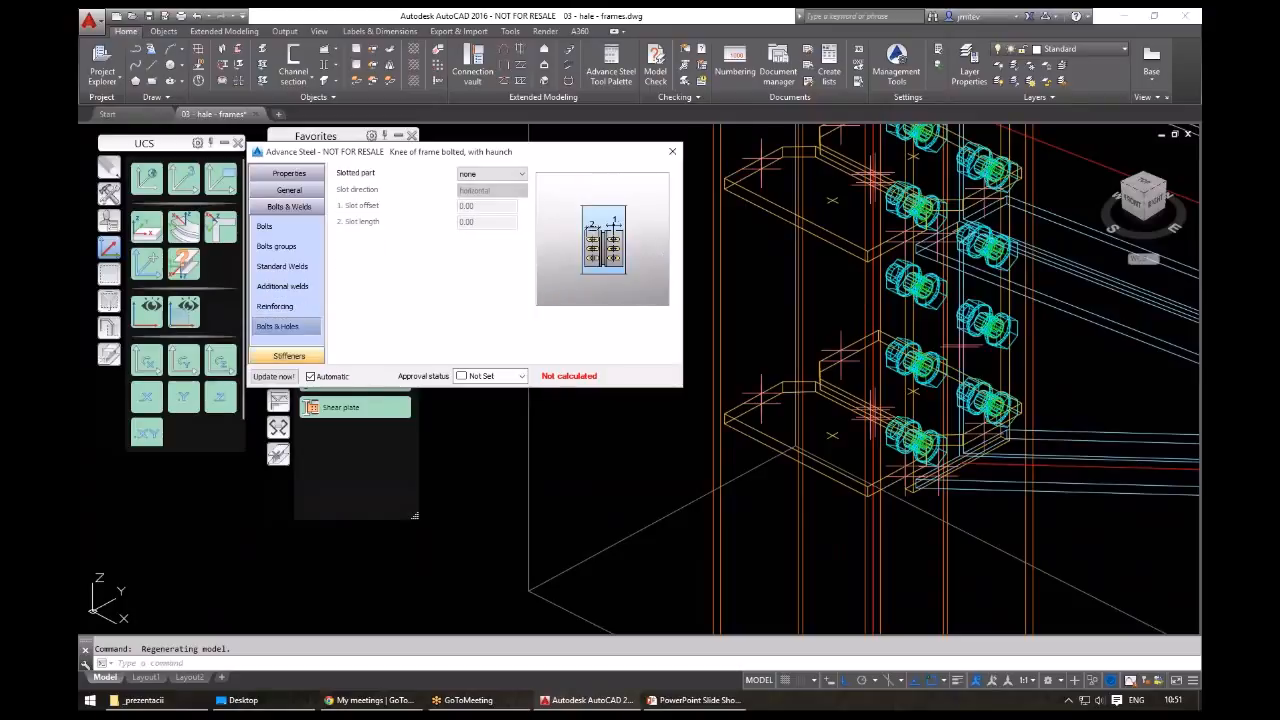
click(289, 356)
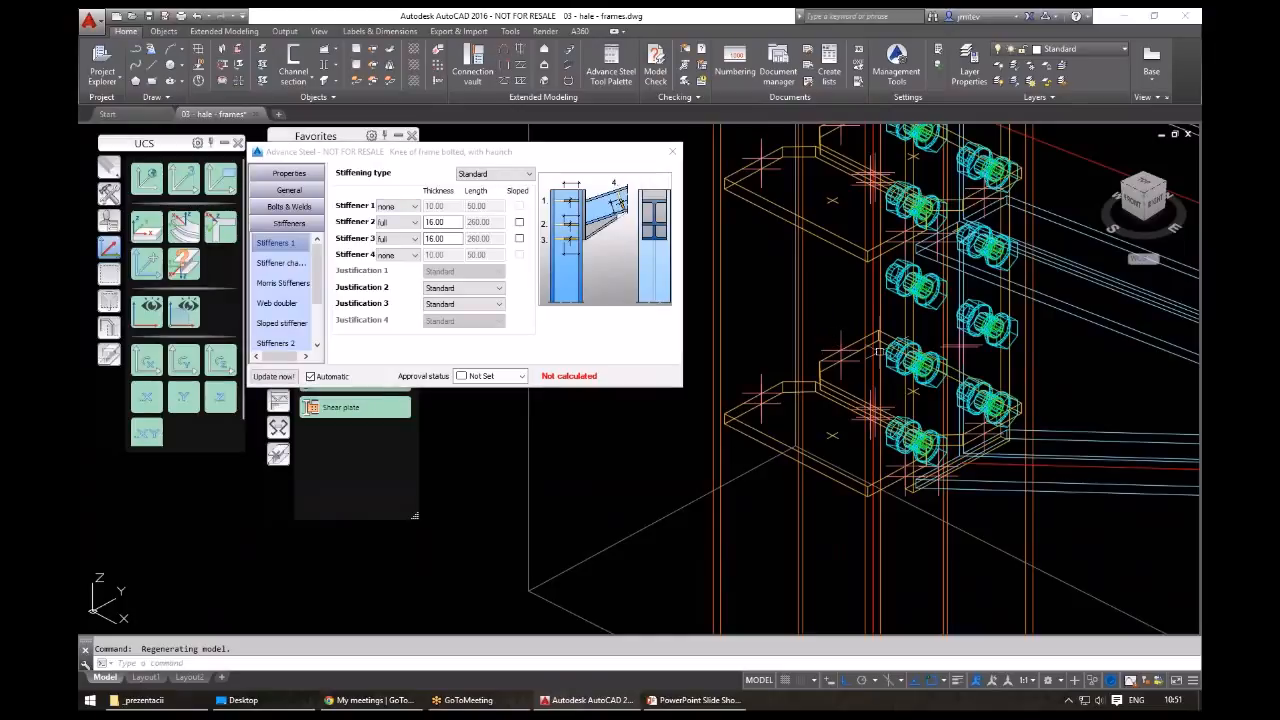
scroll(880, 352, down, 3)
shift+middle_drag(1055, 341, 1134, 308)
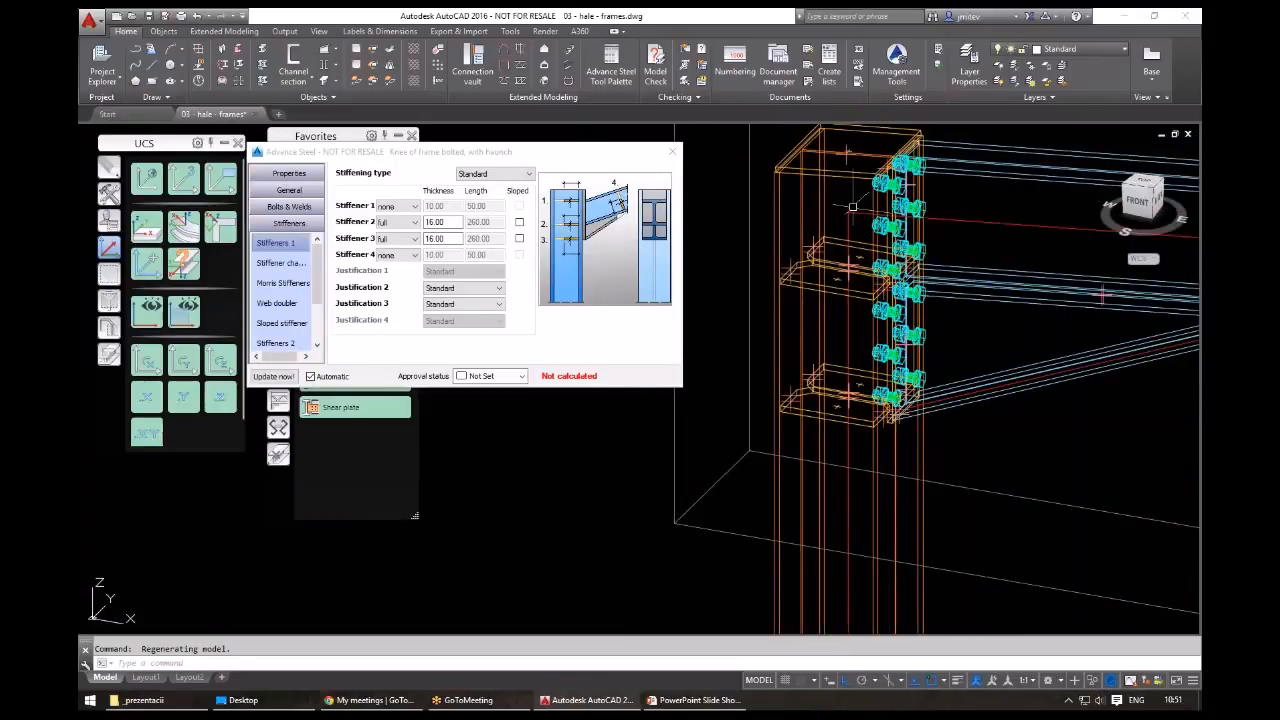
middle_drag(960, 323, 841, 397)
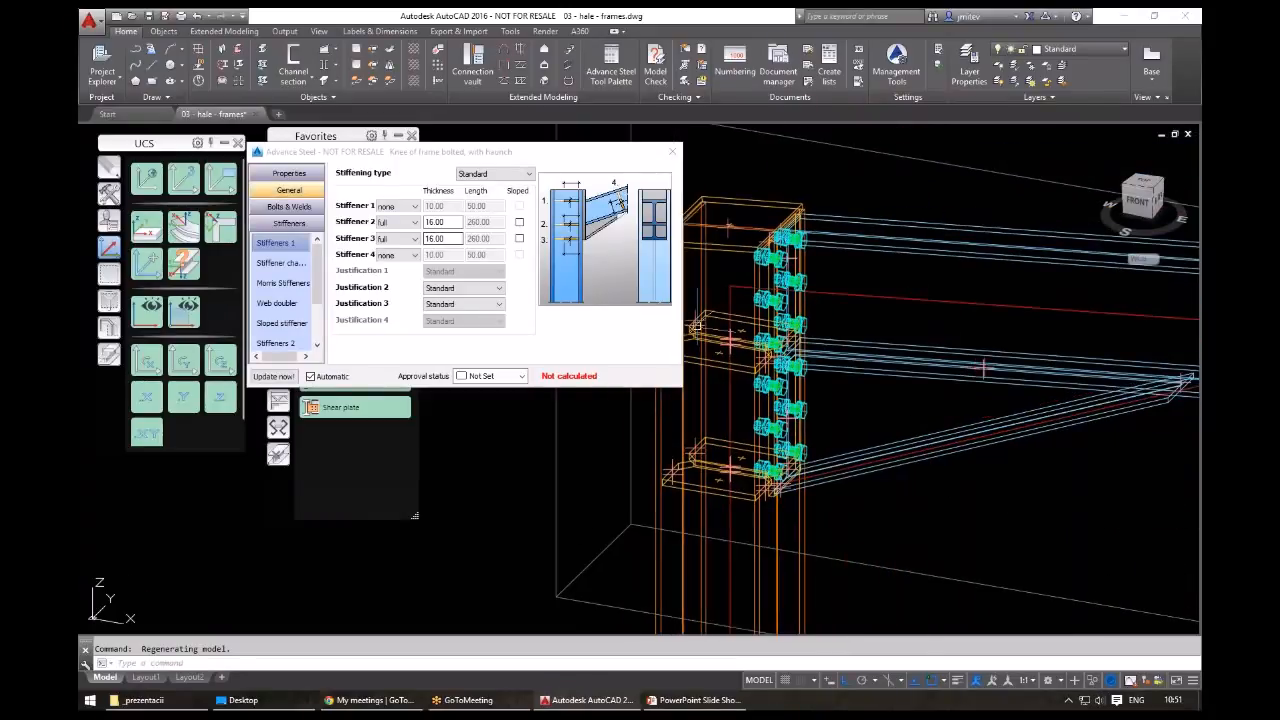
- Widen the comment column in the knee connection's library and apply entry 22002 for the HEA300 column and IPE360 rafter
click(288, 173)
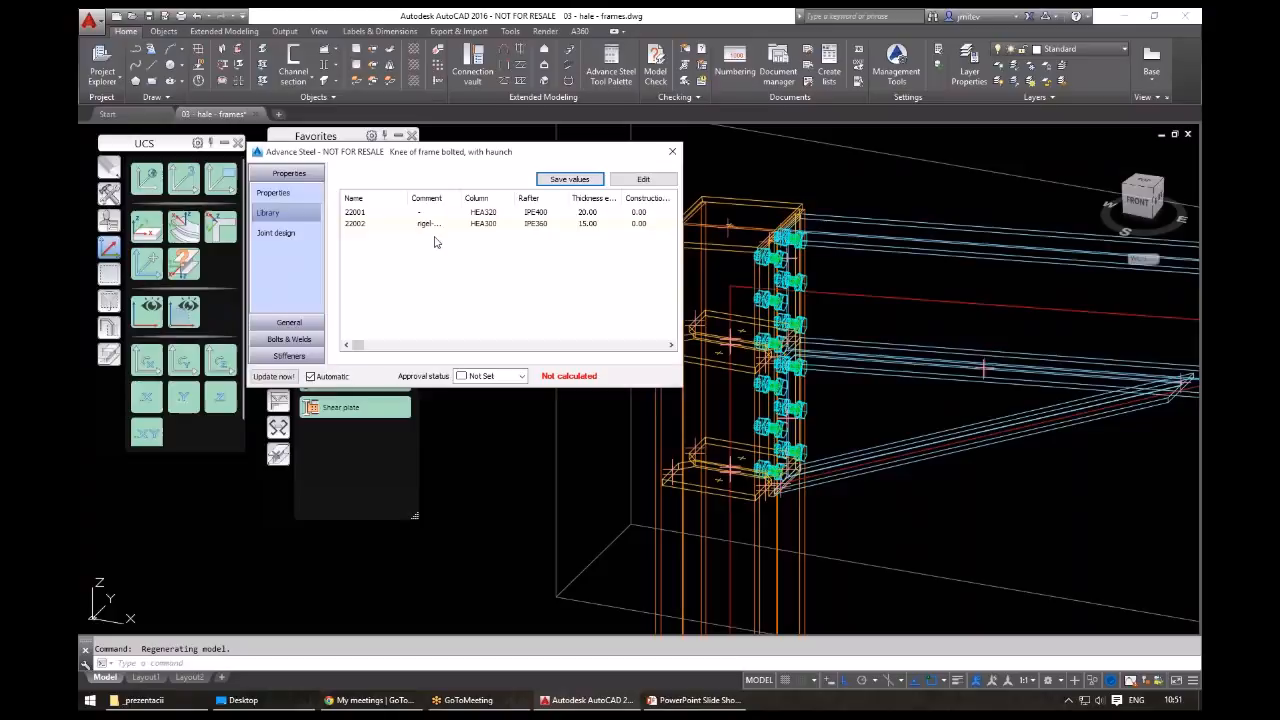
drag(461, 198, 495, 198)
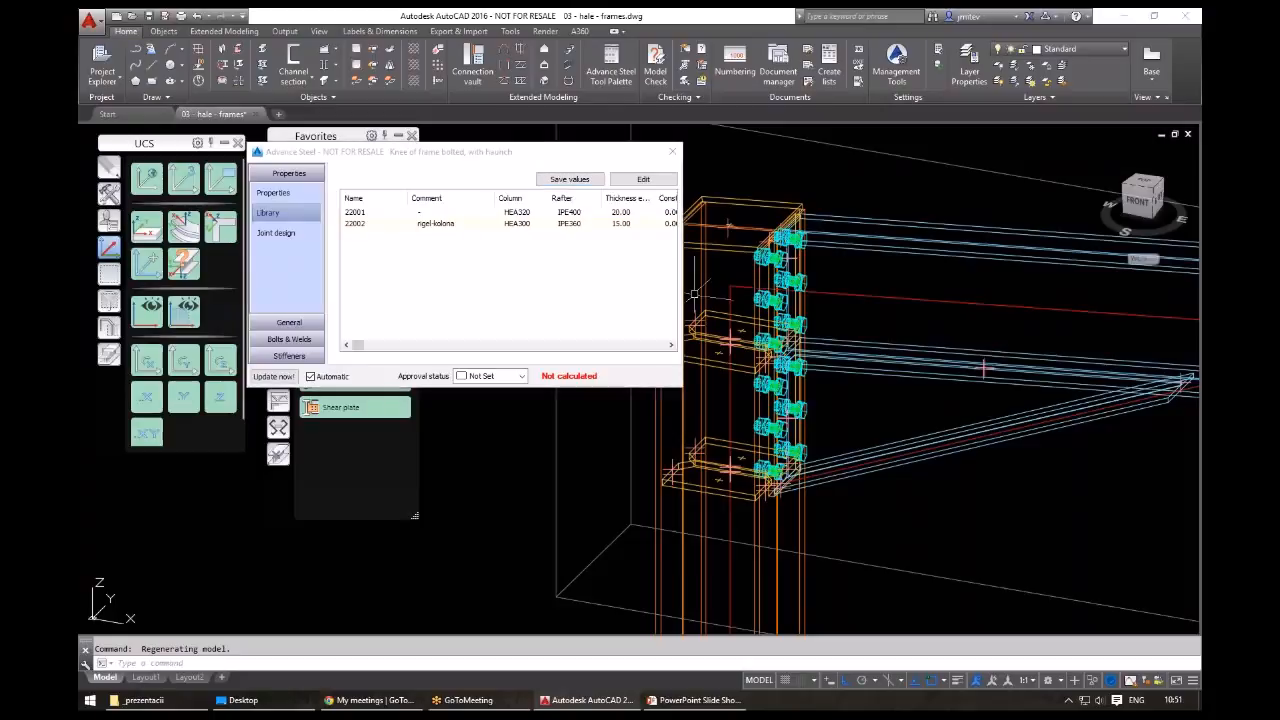
click(521, 222)
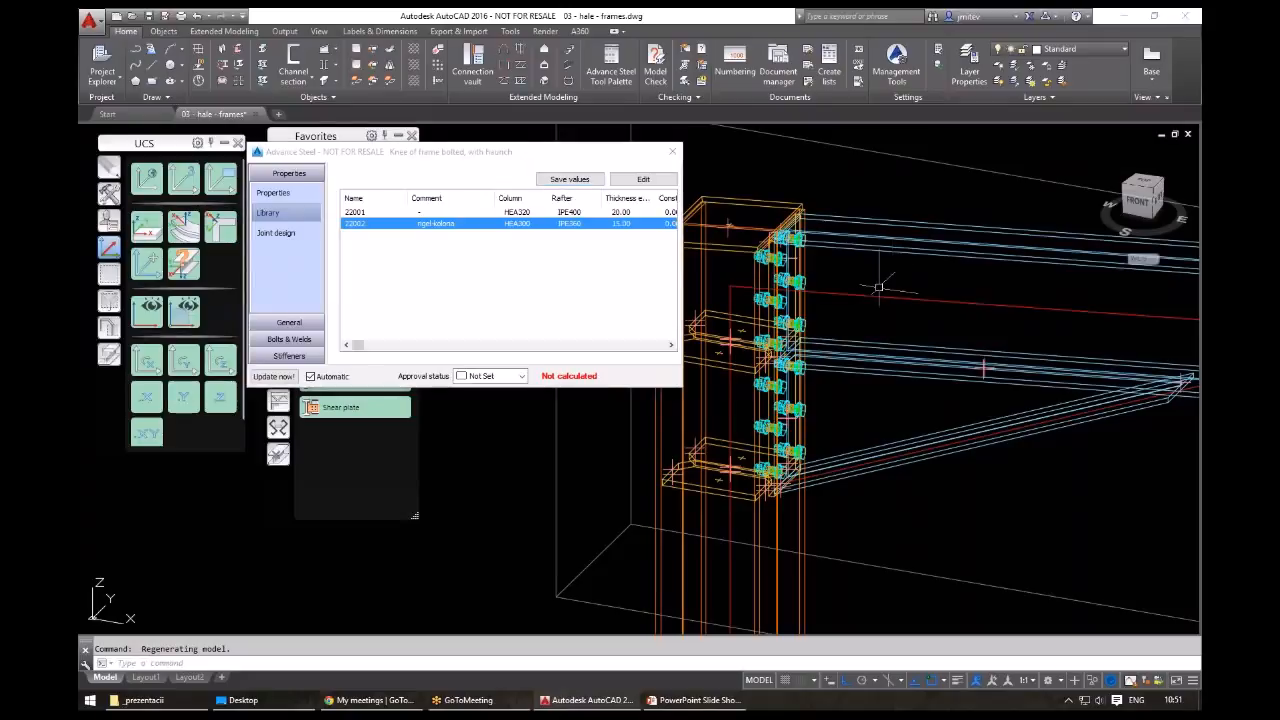
shift+middle_drag(850, 295, 831, 355)
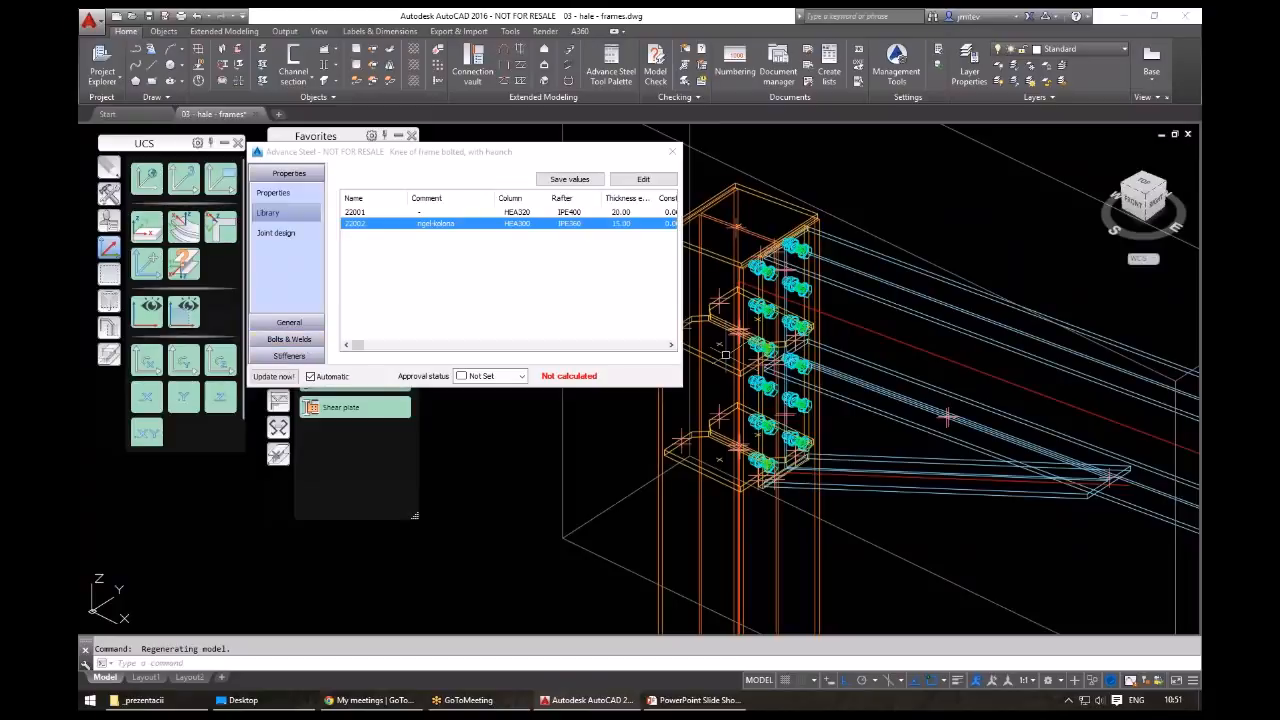
middle_drag(856, 281, 864, 304)
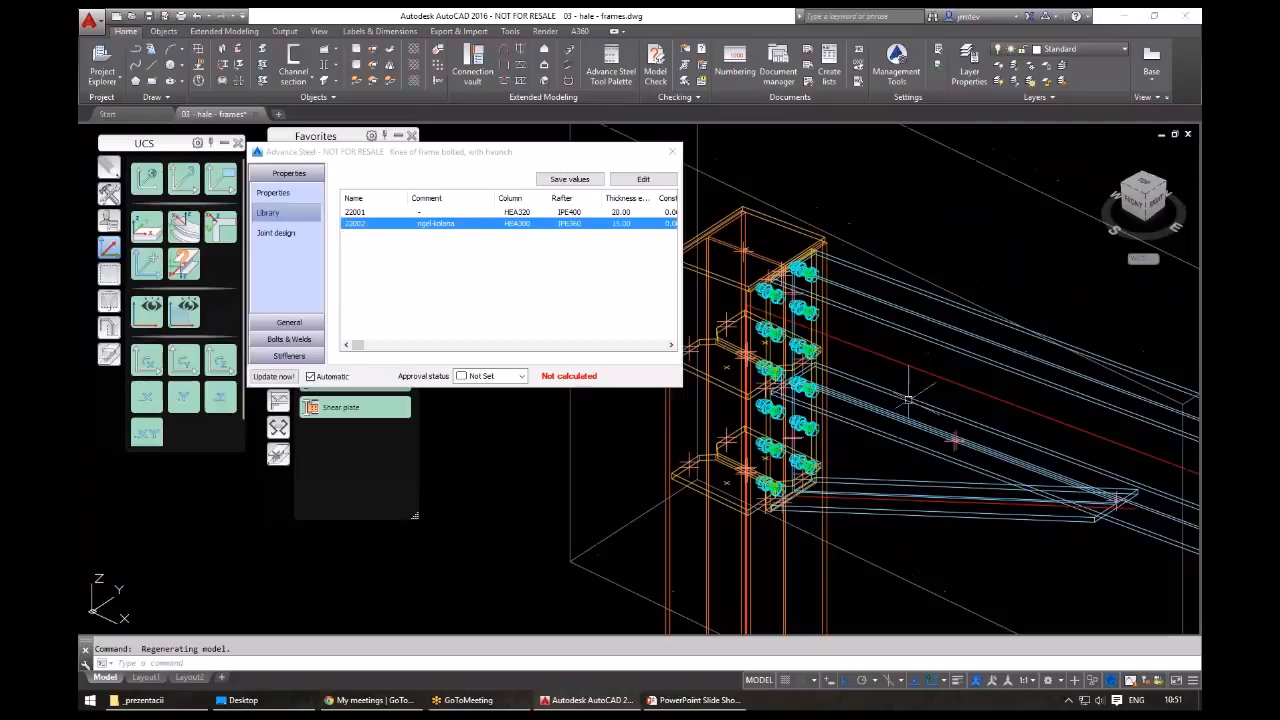
- Open the knee connection's joint design settings and choose EC3 as the design module
click(285, 243)
click(278, 233)
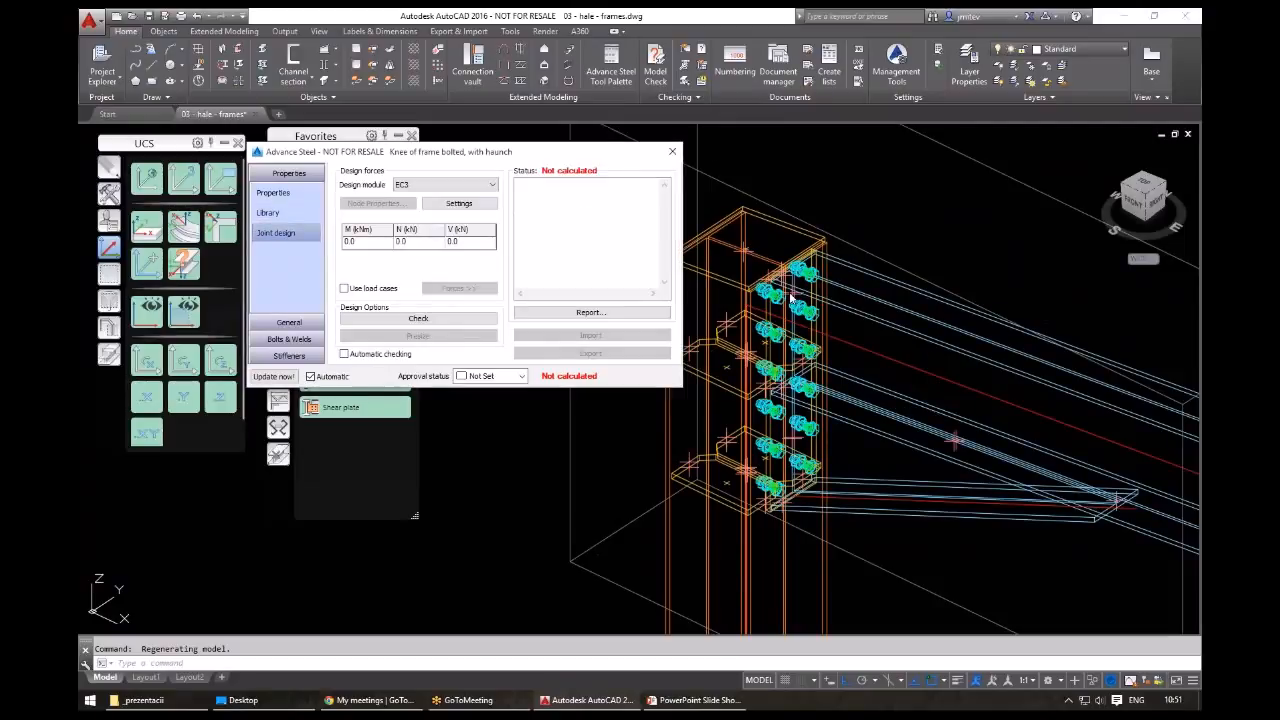
middle_drag(928, 368, 942, 314)
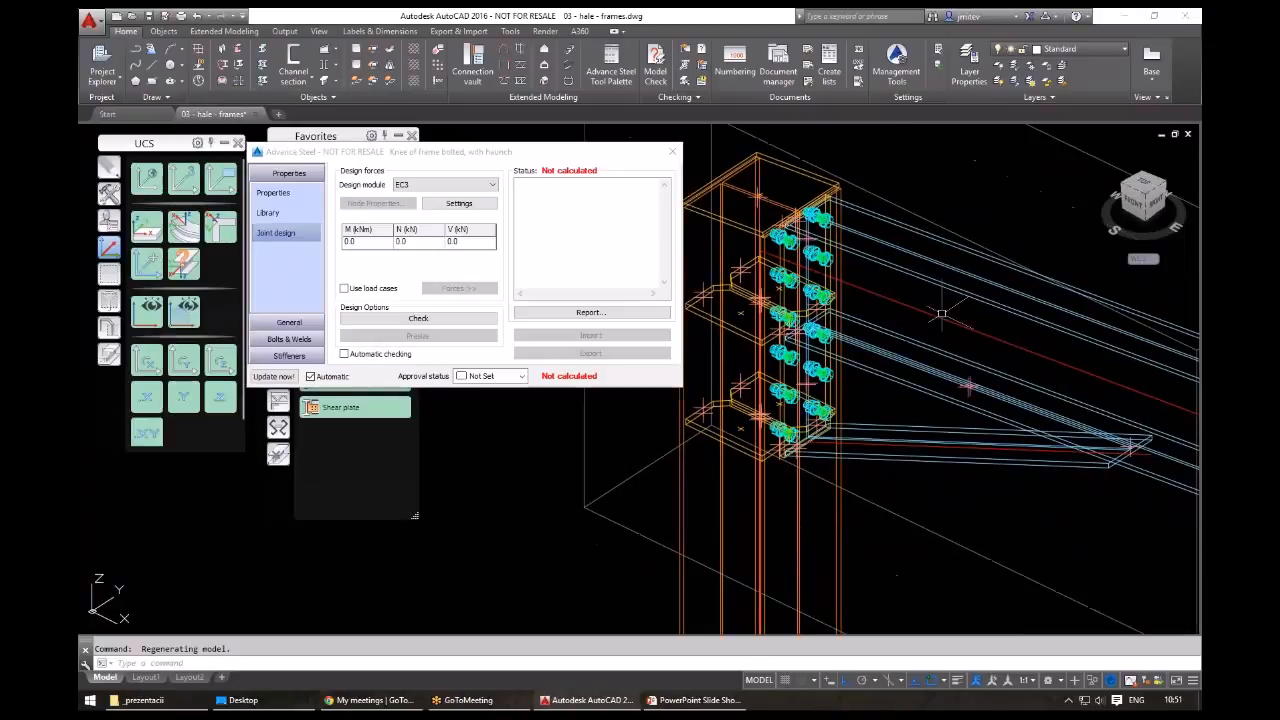
scroll(942, 314, down, 3)
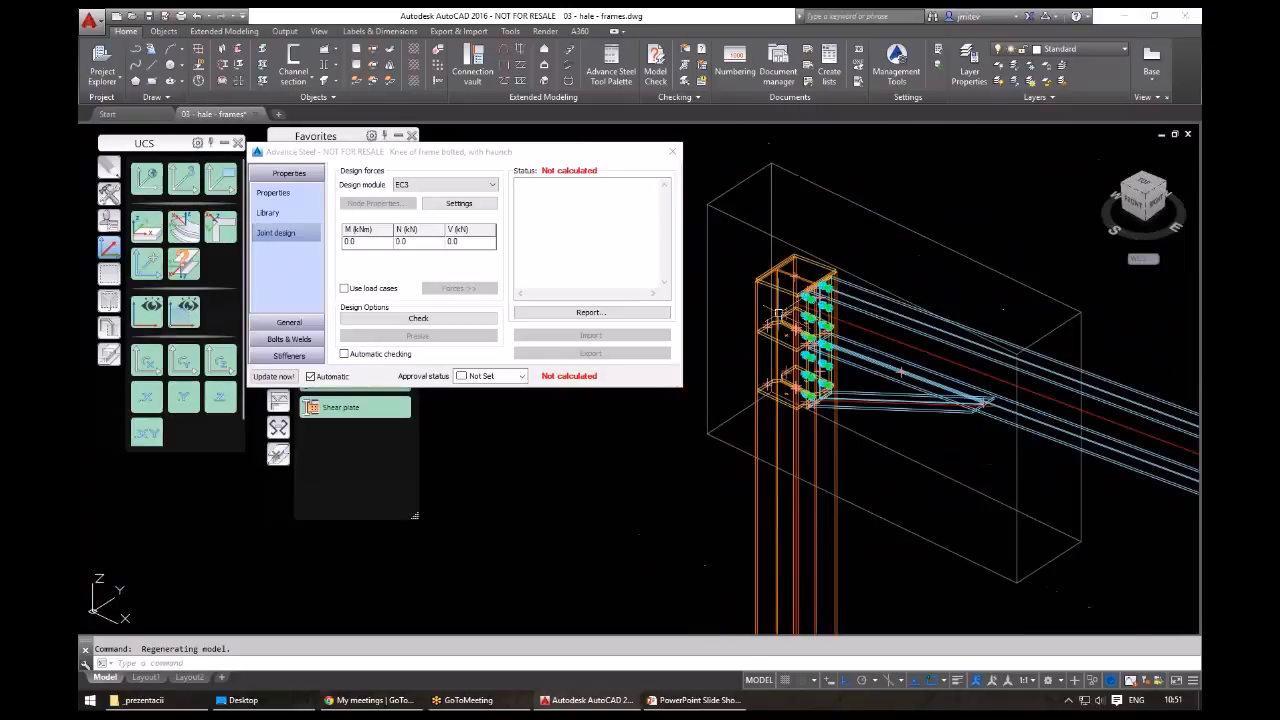
scroll(779, 313, up, 3)
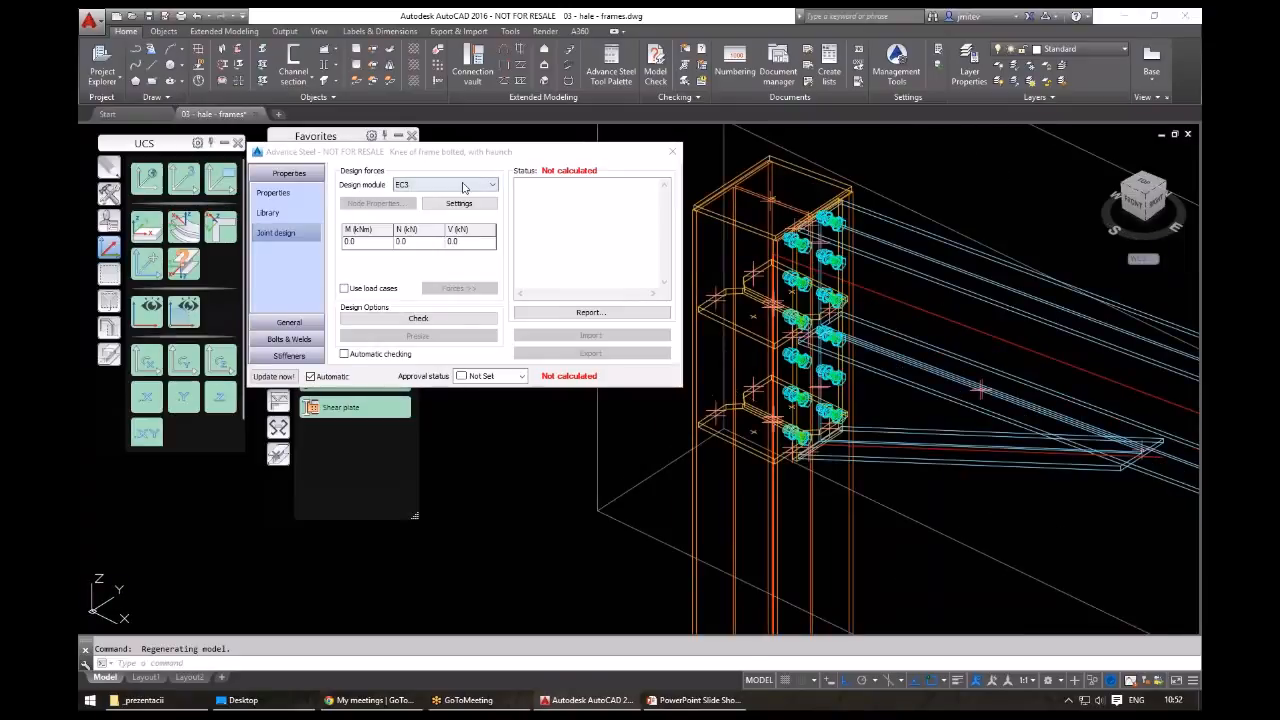
click(441, 188)
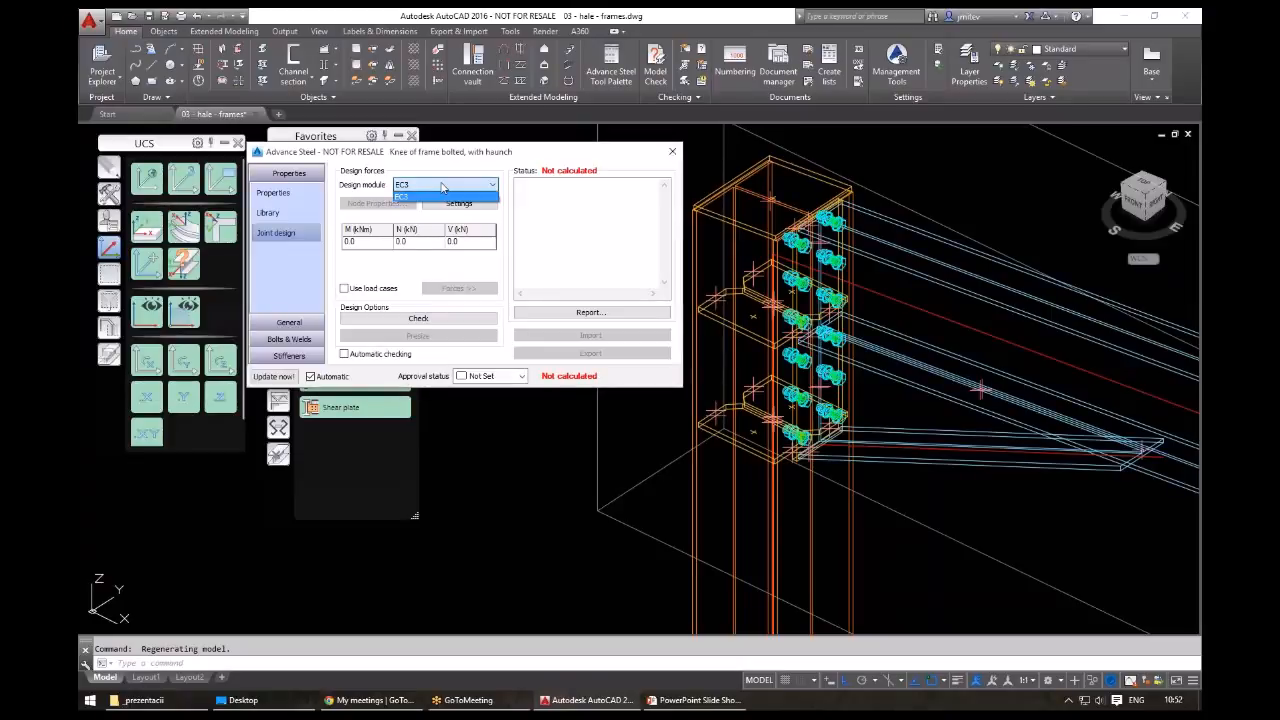
click(443, 196)
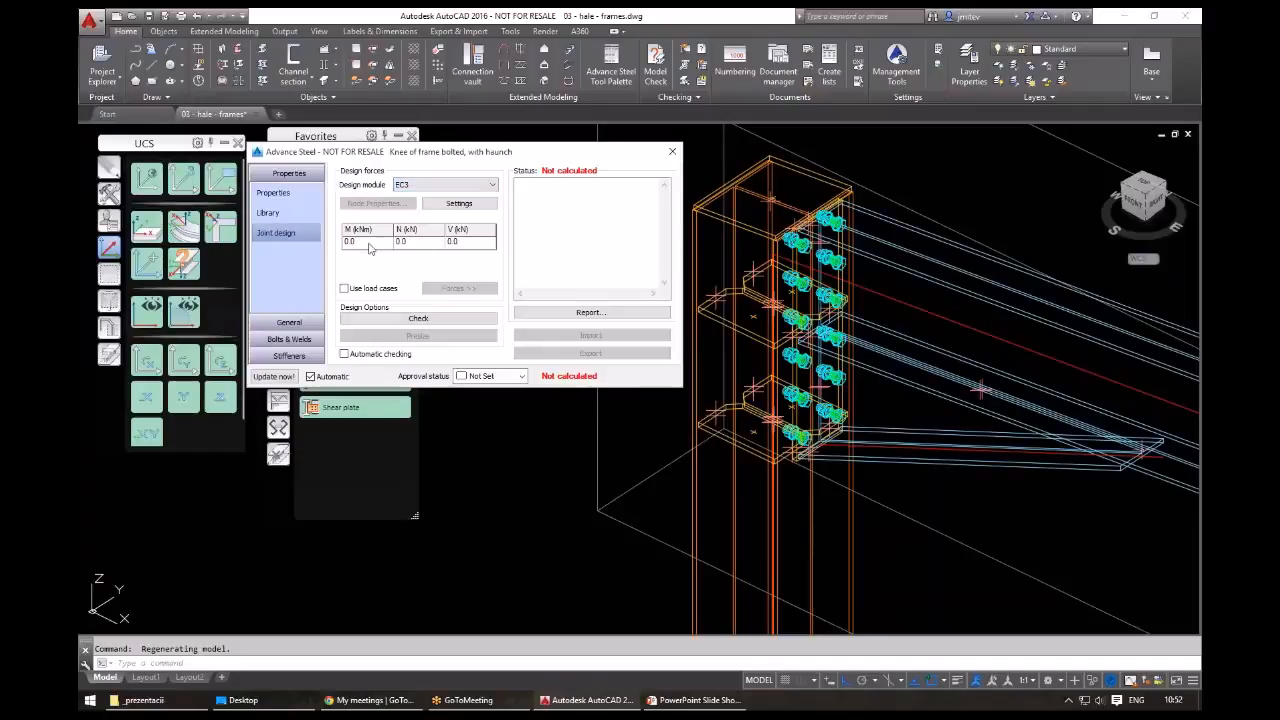
- Enter design forces M 150 kNm, N 60 kN and V 20 kN, review the report settings, and run the joint check
click(368, 243)
text(150)
click(420, 243)
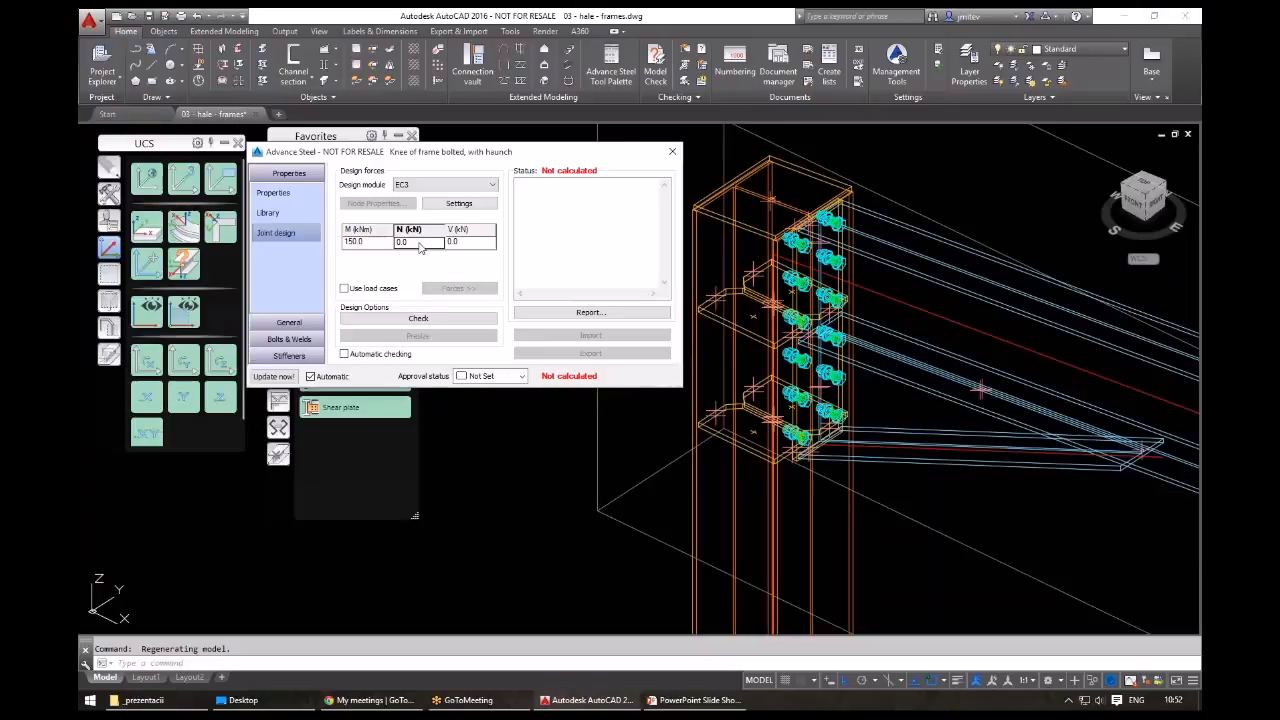
click(459, 203)
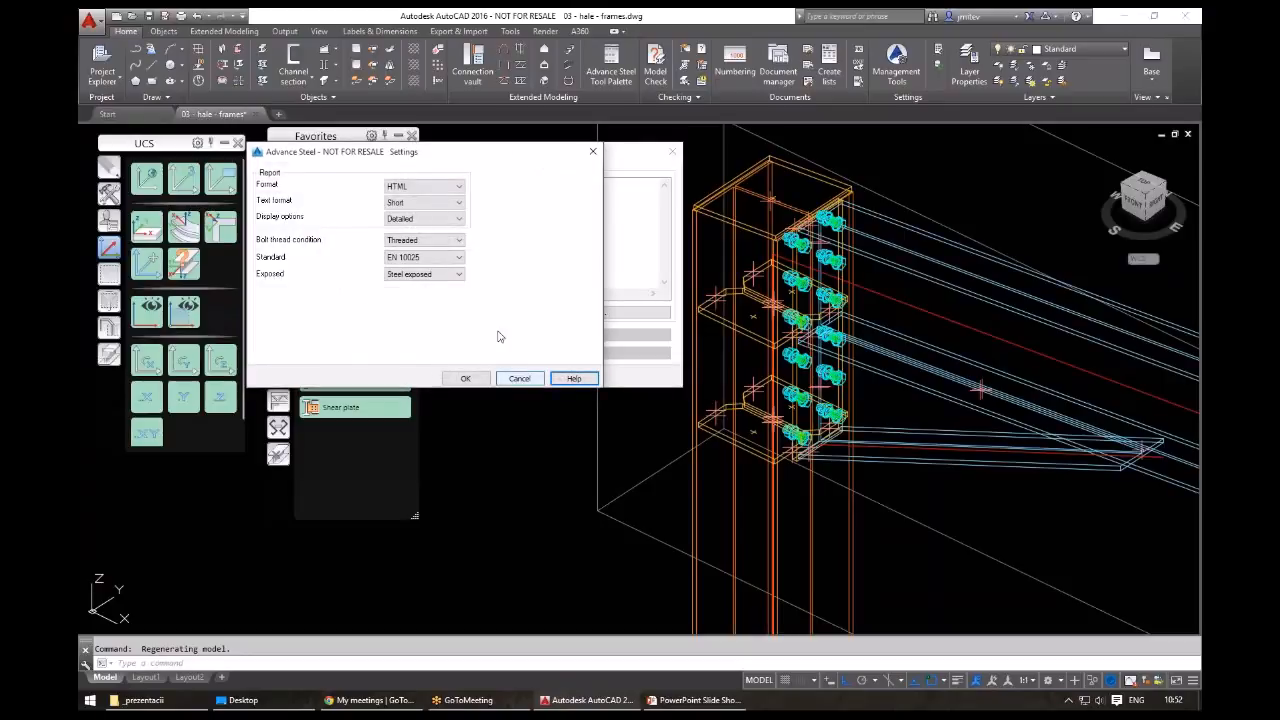
key(Escape)
click(419, 243)
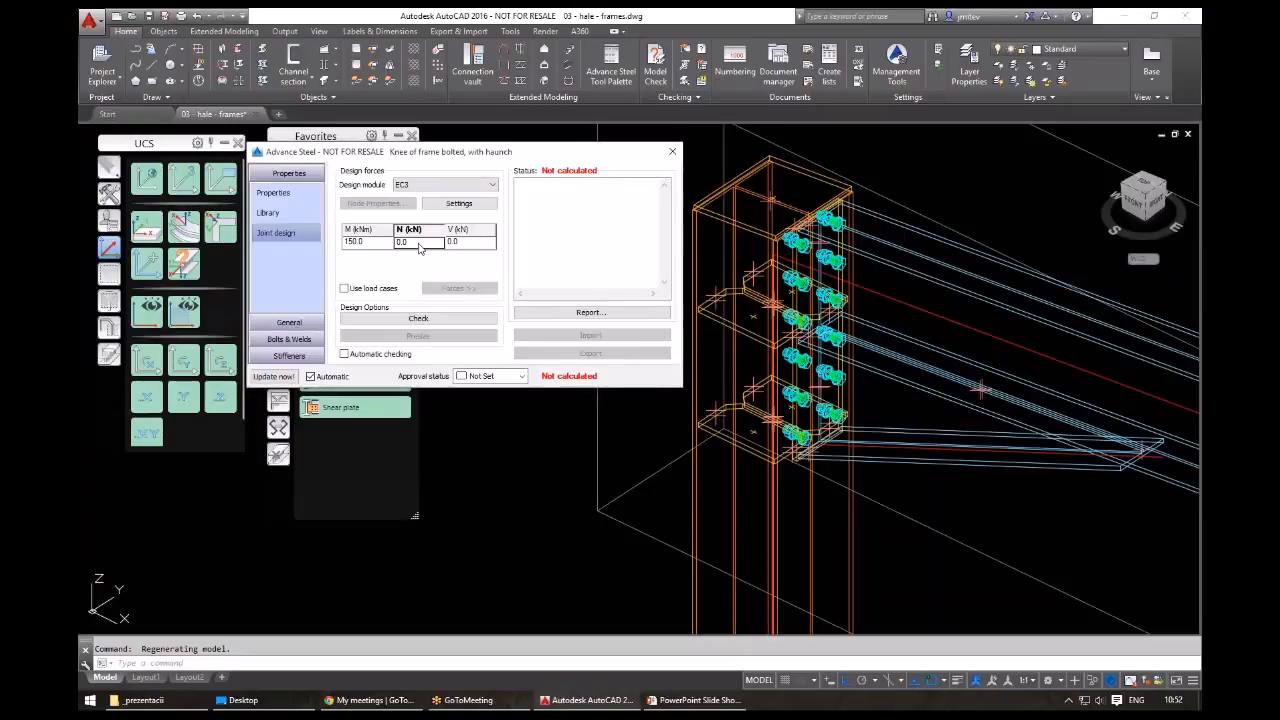
text(60)
key(Tab)
text(20)
click(426, 322)
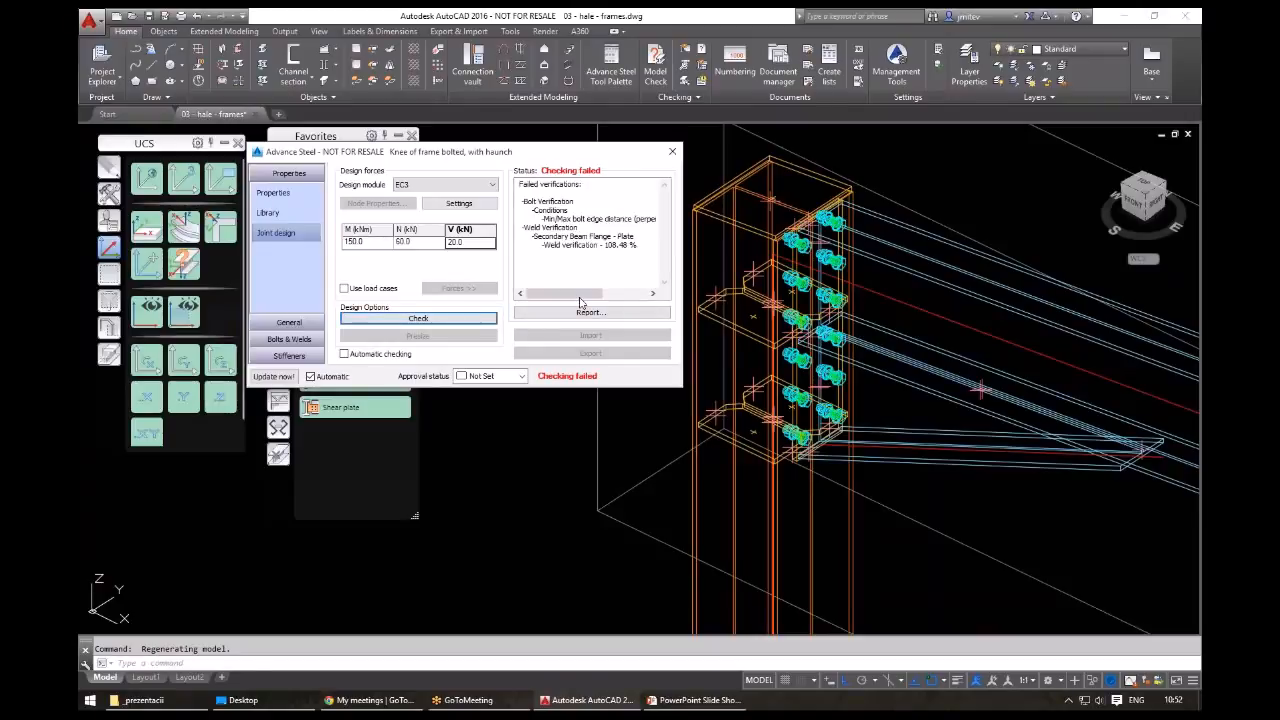
- Reduce the design forces to M 100 kNm and N 20 kN and check the joint again
click(373, 243)
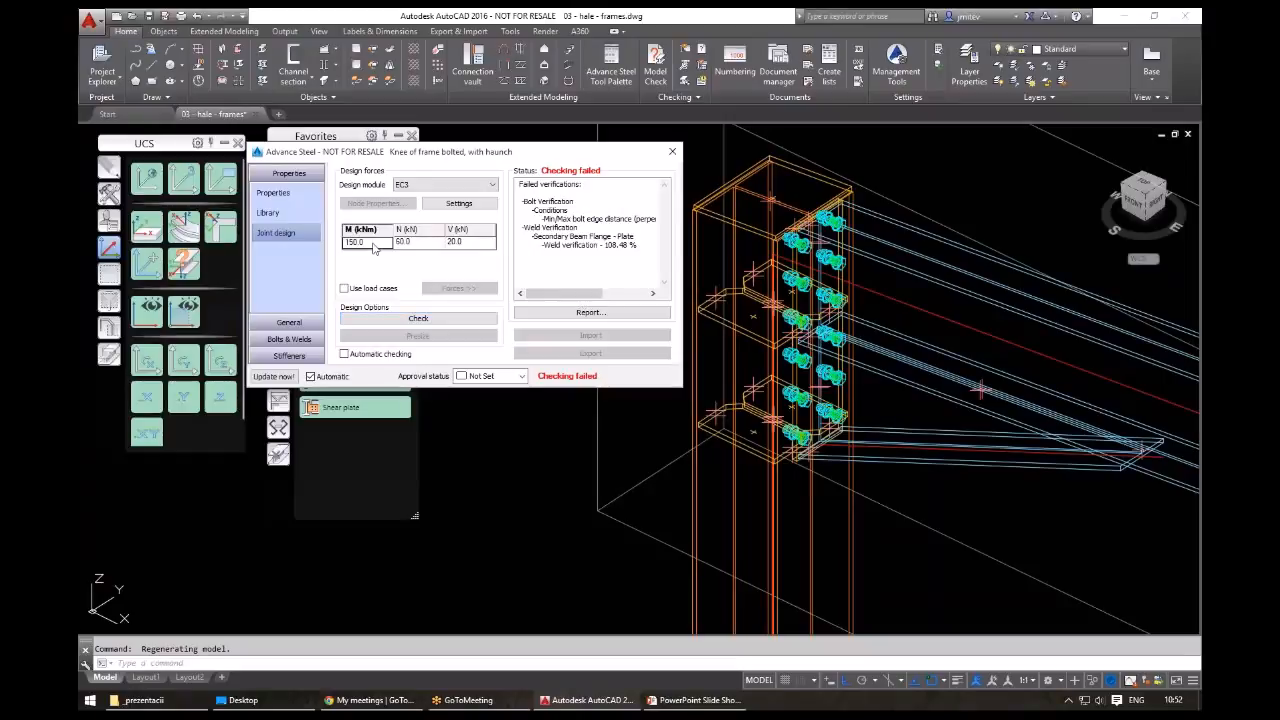
text(100)
click(427, 243)
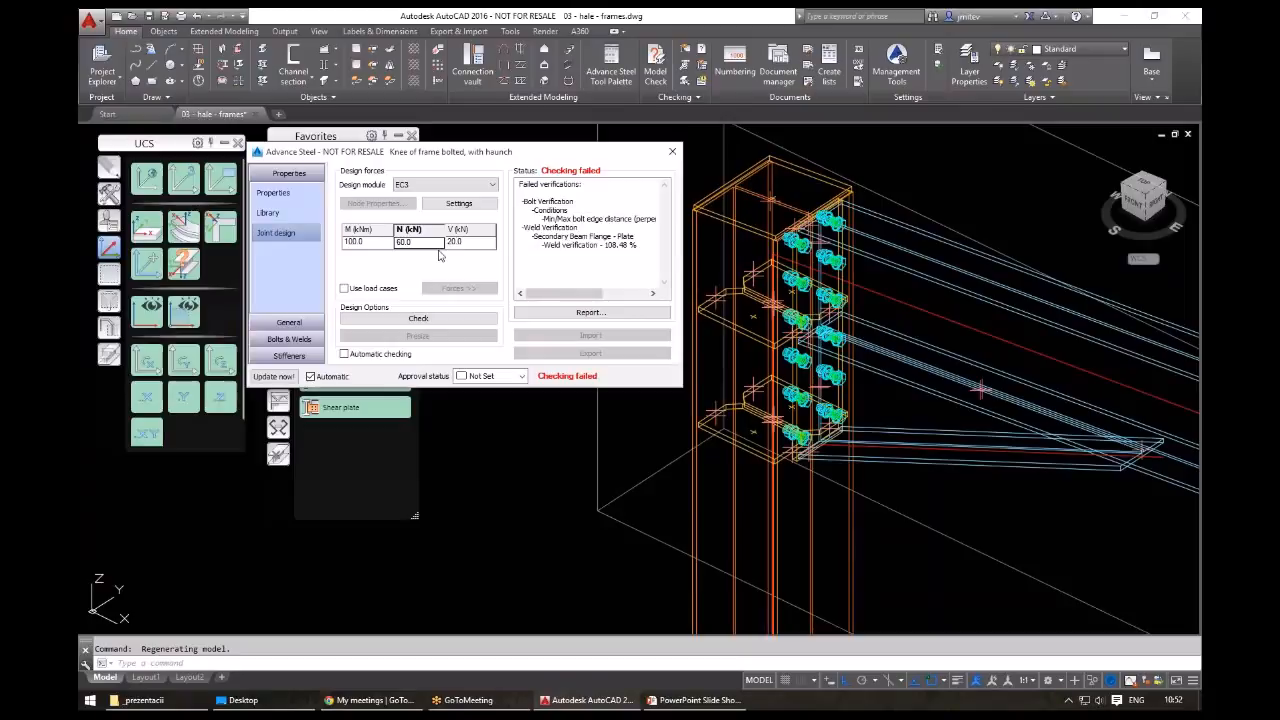
text(20)
key(Tab)
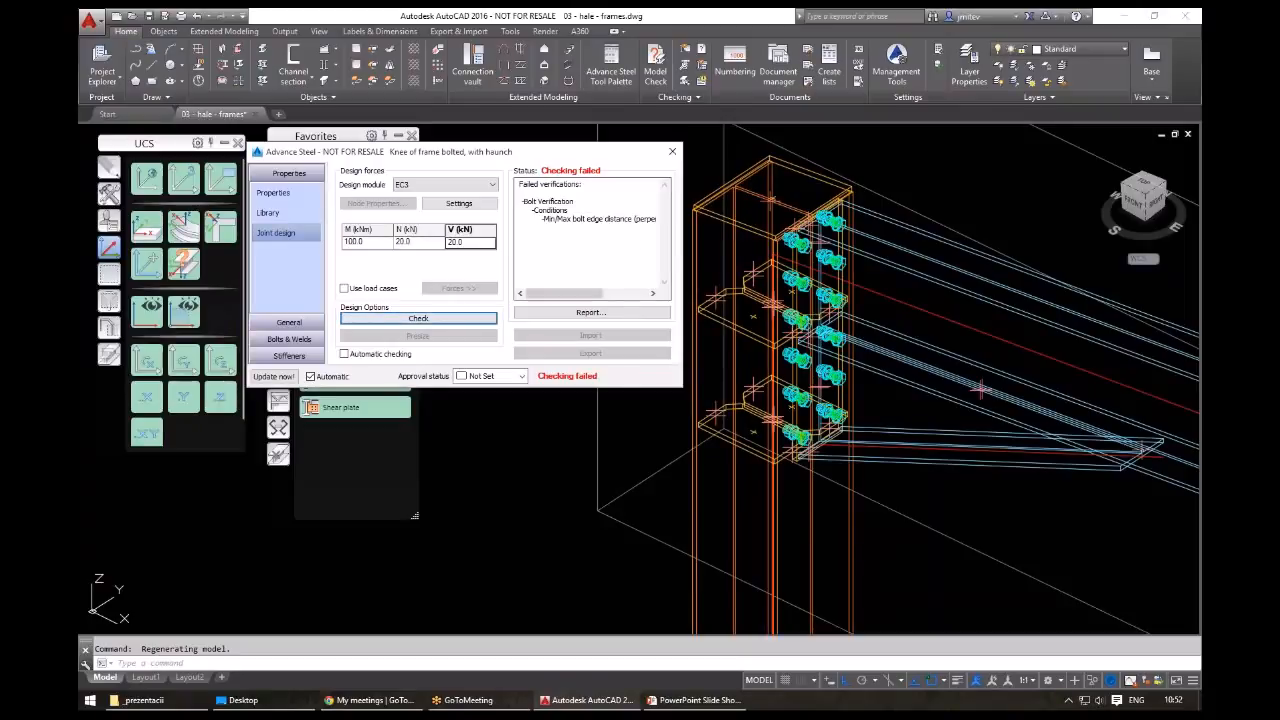
- Read the full text of the failed bolt verification and open the joint design report in Google Chrome
click(545, 220)
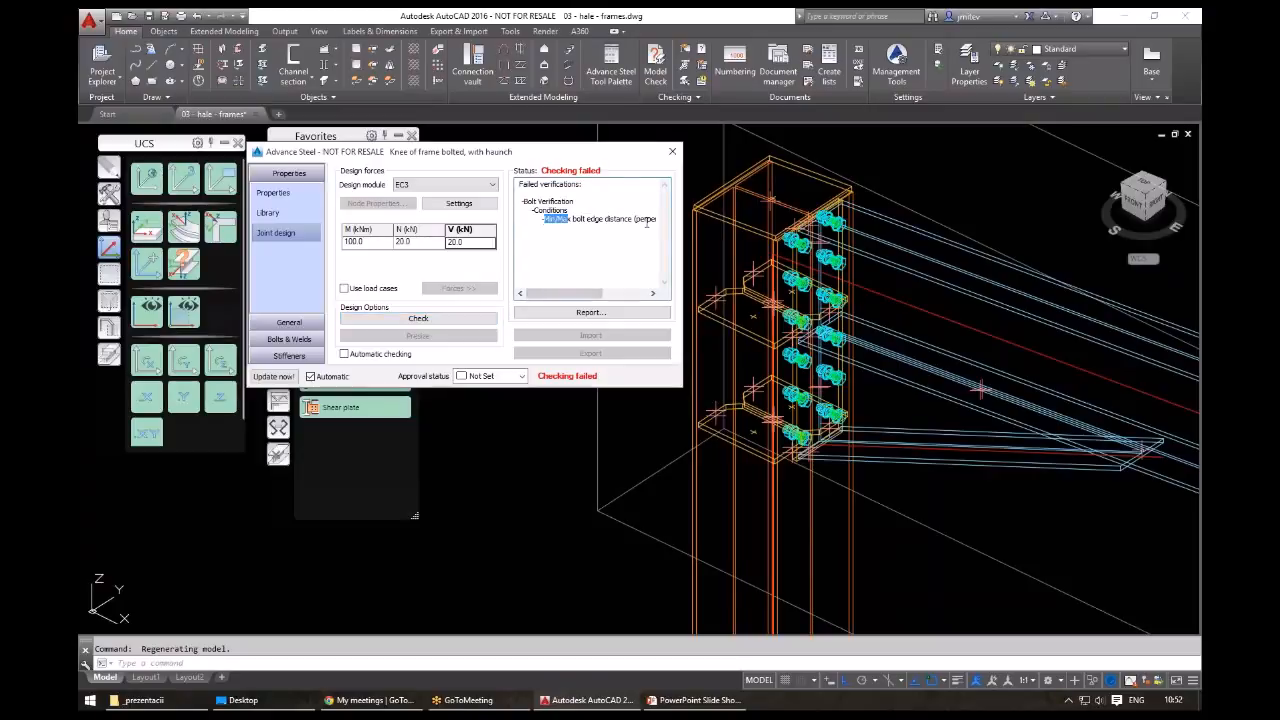
click(606, 294)
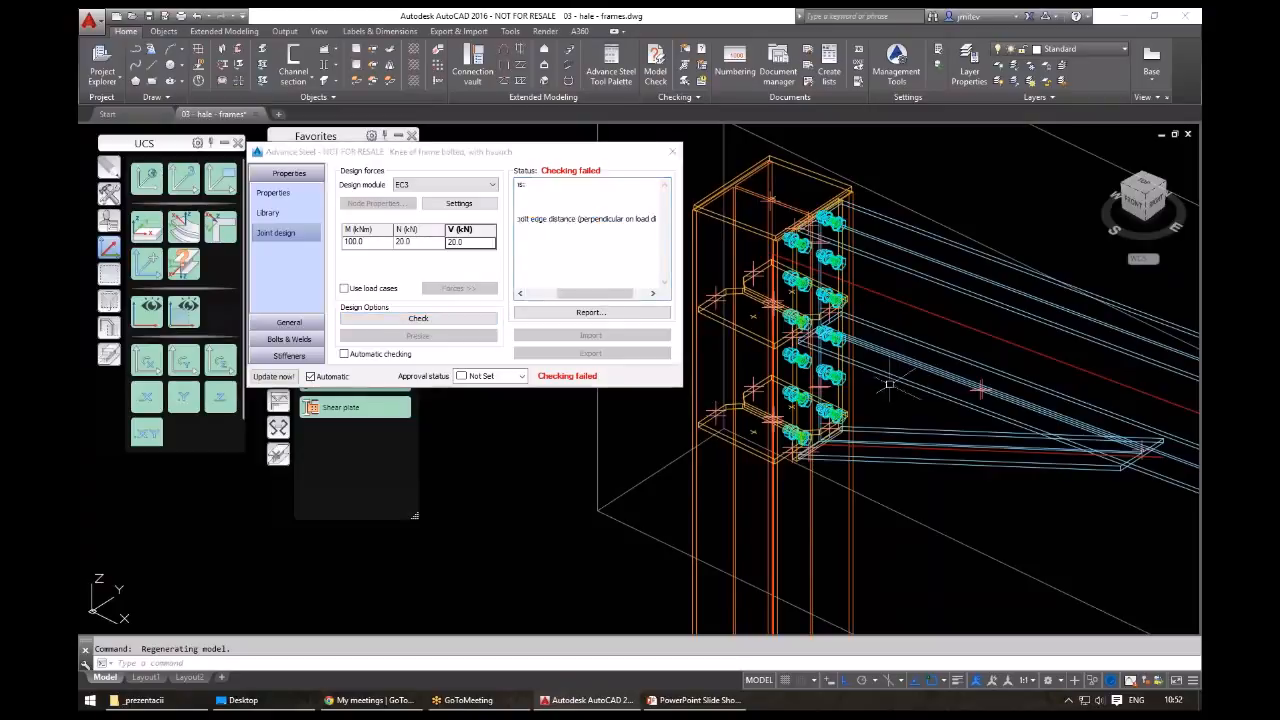
shift+middle_drag(889, 386, 880, 290)
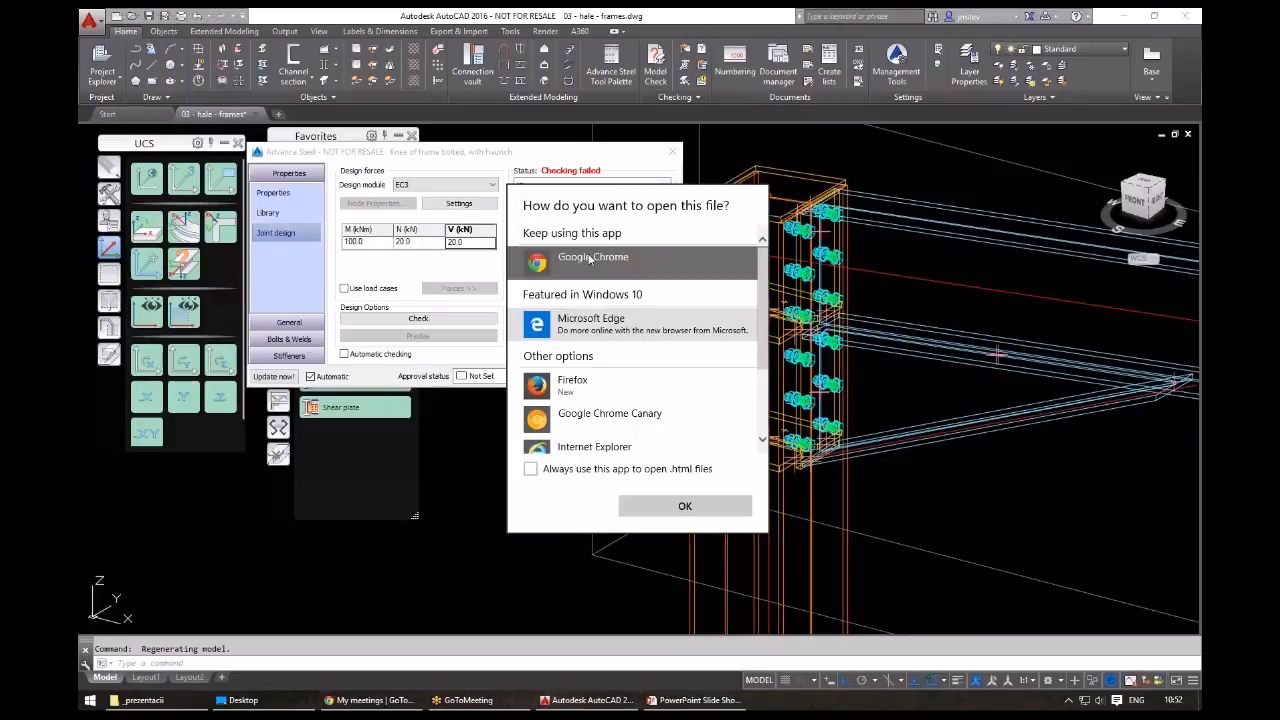
double_click(590, 258)
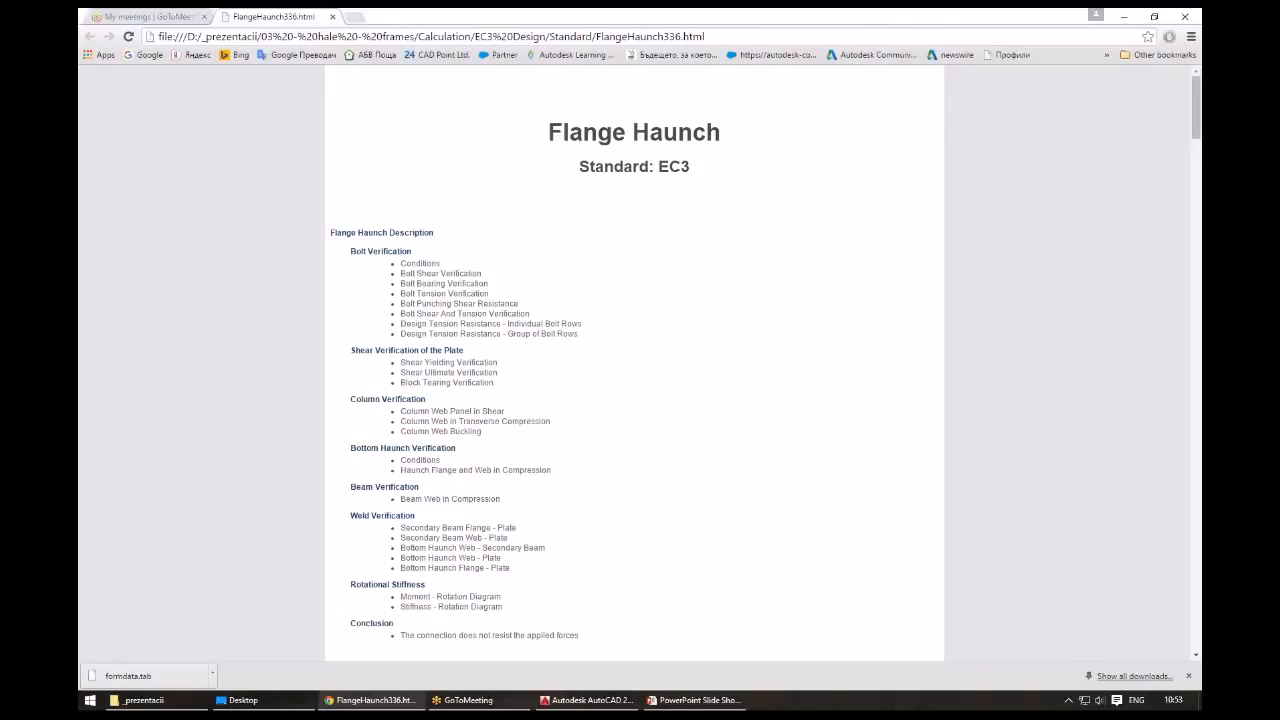
- Review the Flange Haunch report's connection details, design efforts, weld thicknesses, bolt properties and bolt verification conditions
scroll(434, 270, down, 3)
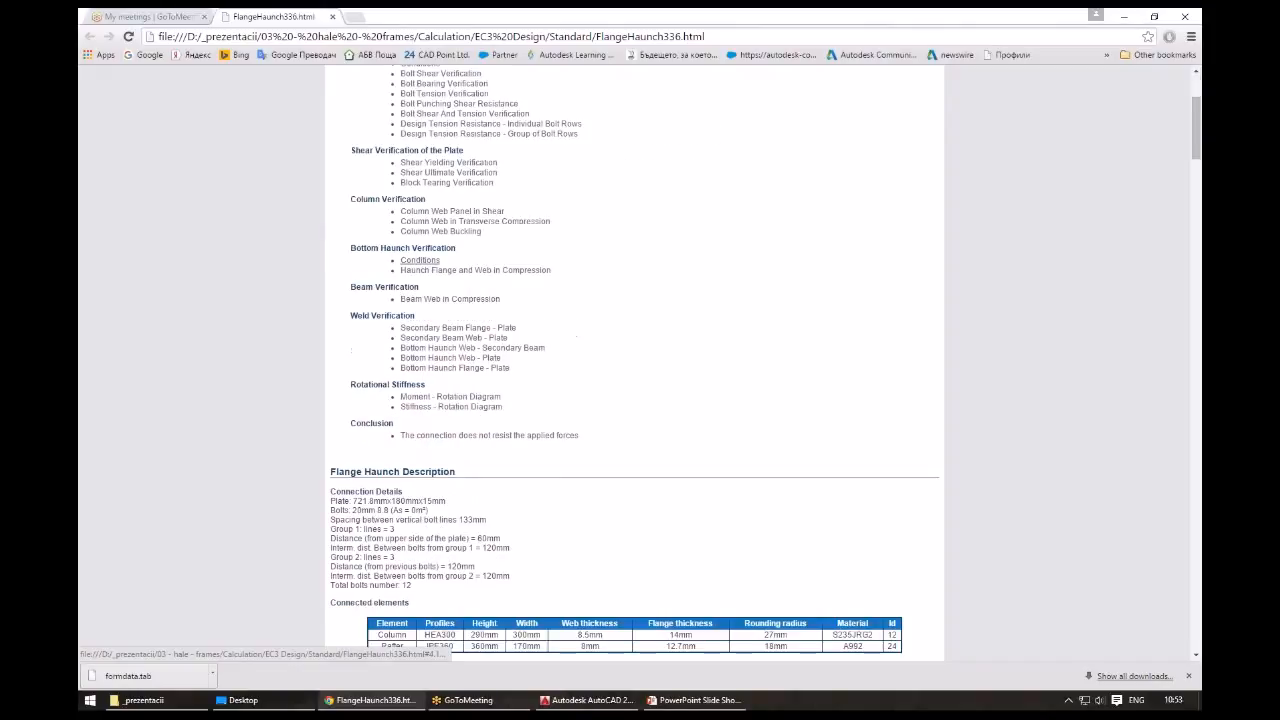
scroll(347, 249, down, 3)
drag(347, 249, 475, 321)
scroll(534, 297, down, 1)
click(534, 297)
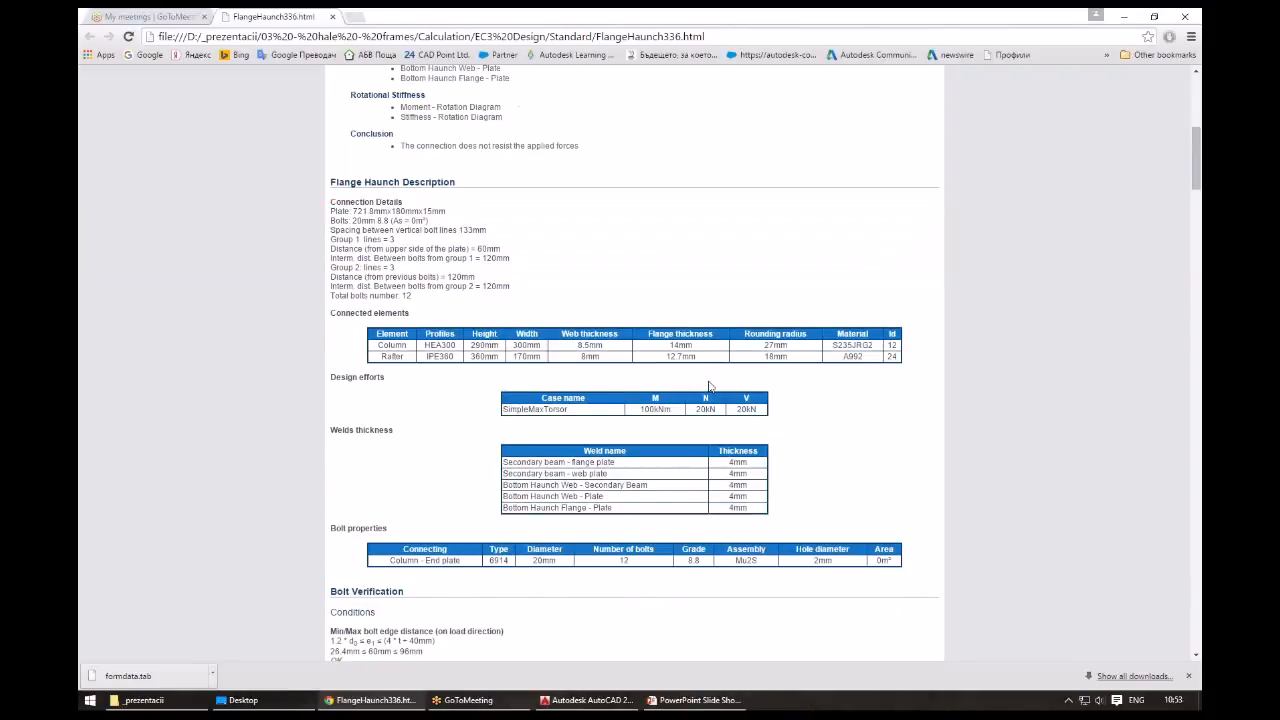
scroll(709, 386, down, 2)
scroll(709, 386, down, 2)
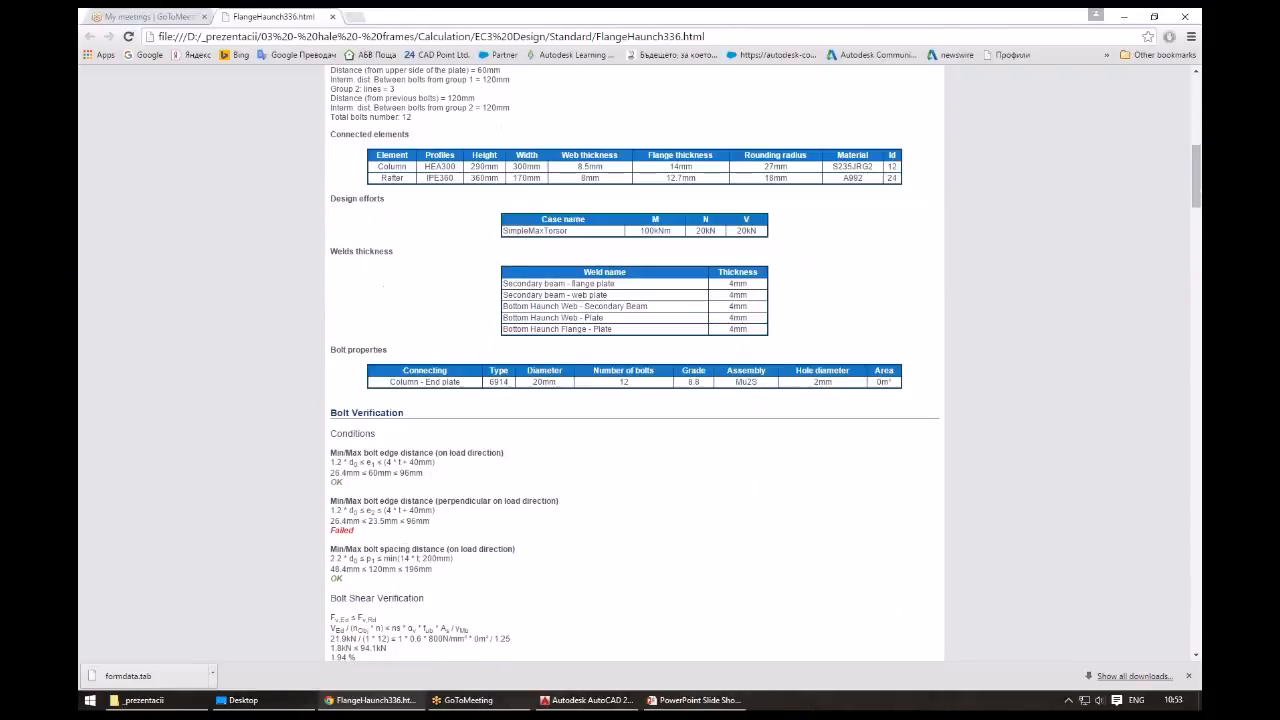
- Examine the report's bolt shear, bearing, tension and punching checks and the tension resistance of individual and grouped bolt rows
scroll(640, 360, down, 1)
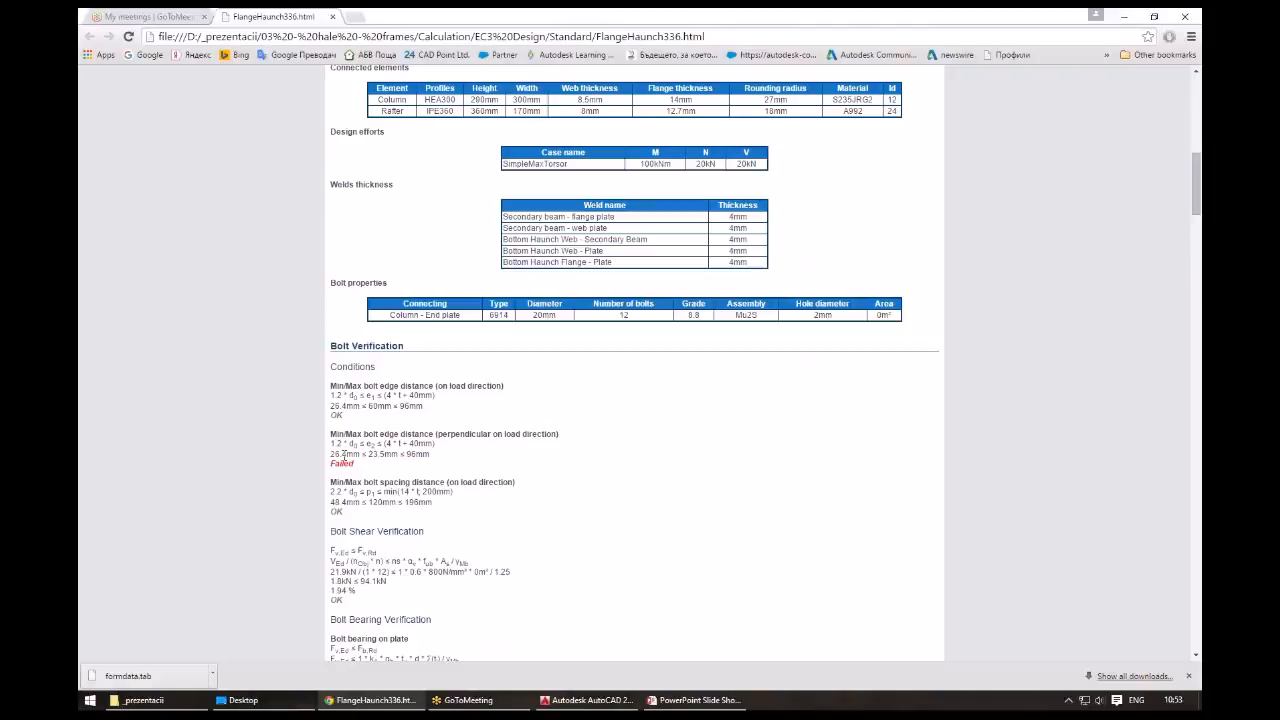
scroll(342, 455, down, 6)
drag(331, 412, 577, 425)
click(577, 425)
scroll(577, 425, down, 1)
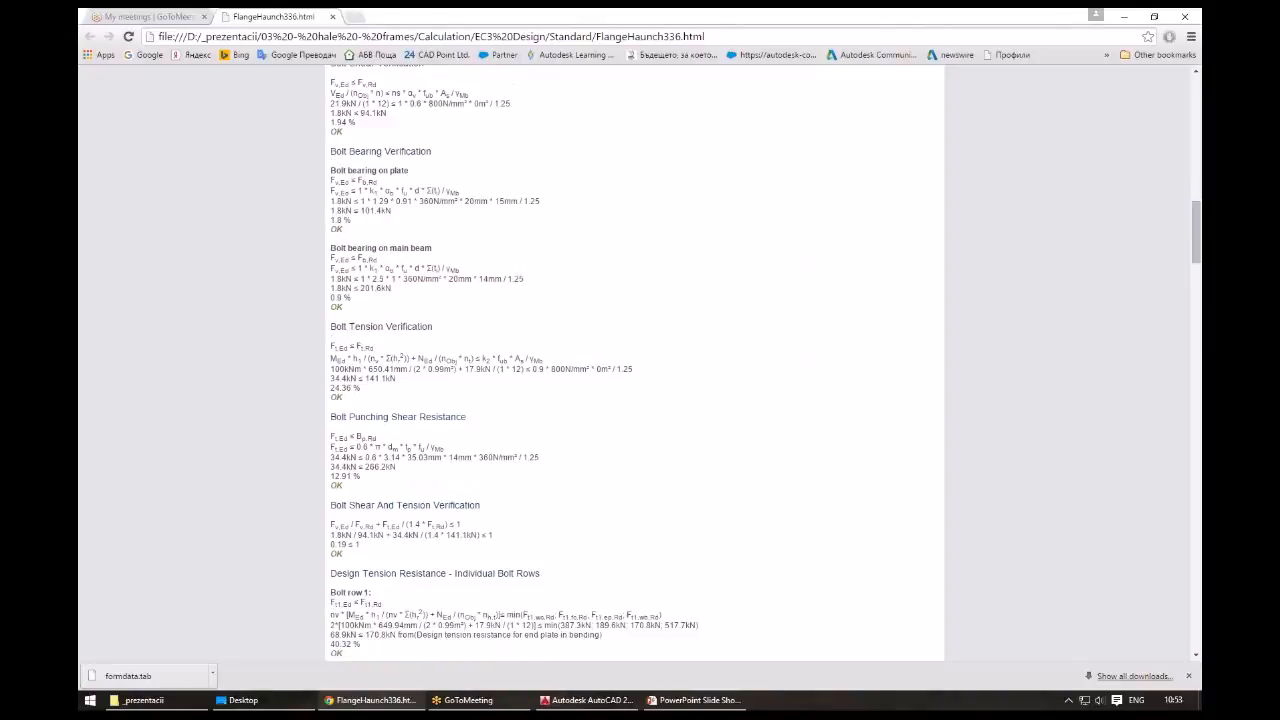
scroll(635, 360, down, 4)
scroll(635, 360, down, 2)
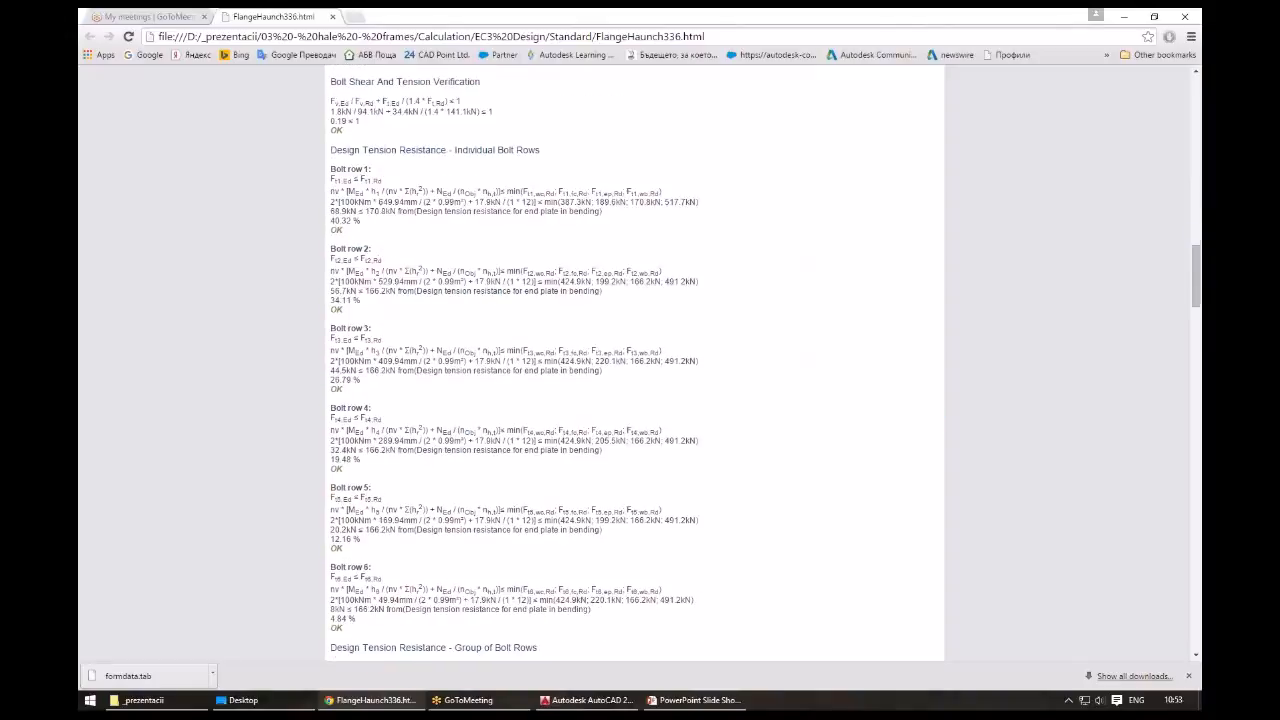
scroll(635, 360, down, 4)
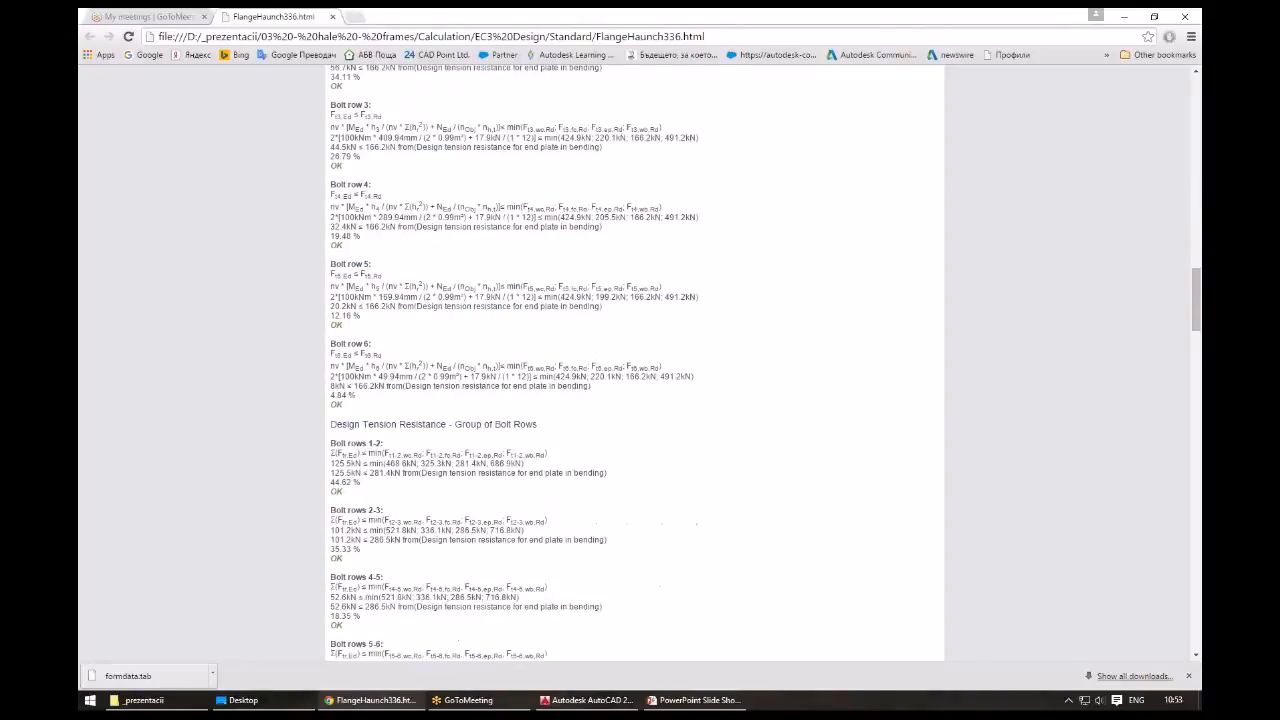
scroll(484, 427, down, 1)
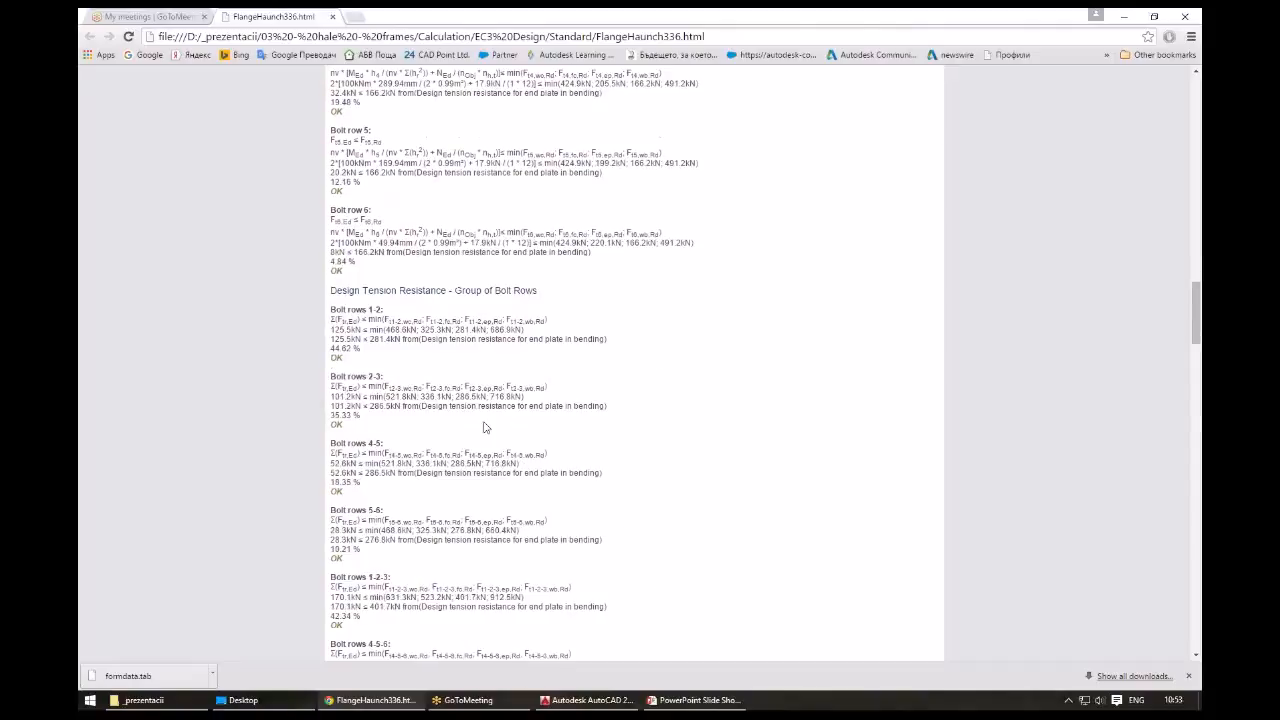
triple_click(483, 427)
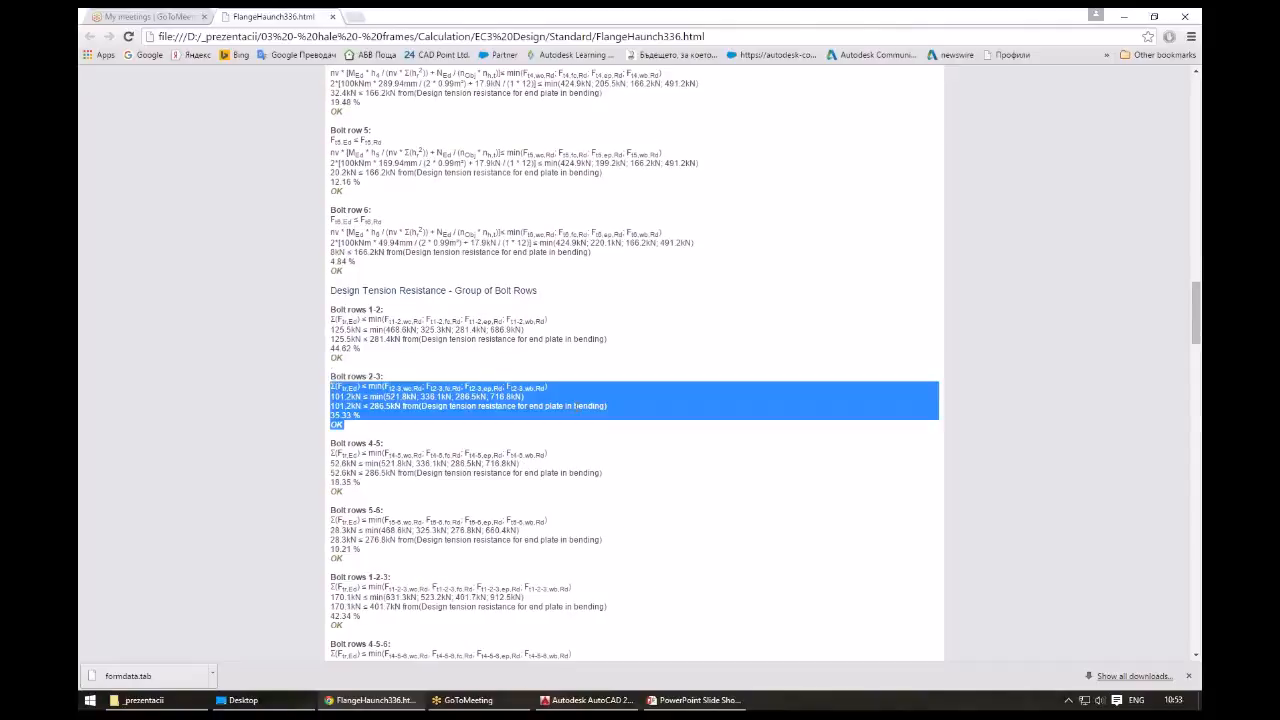
scroll(561, 447, down, 6)
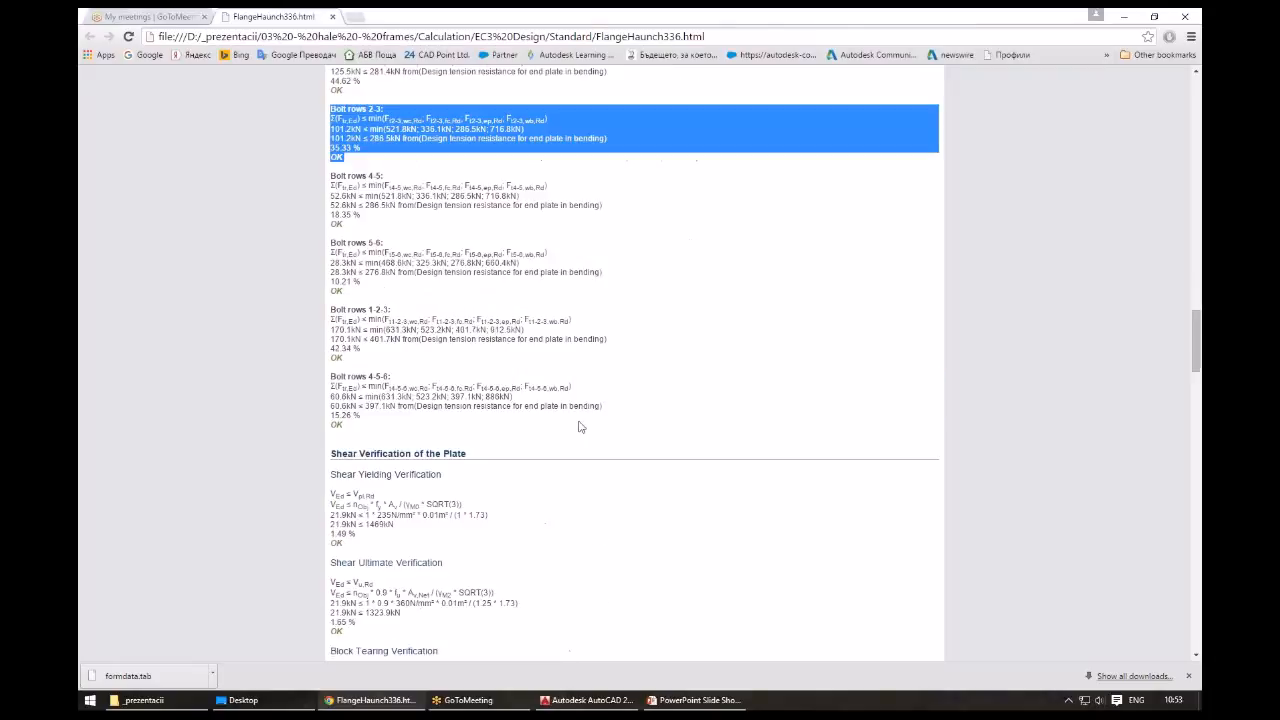
scroll(561, 447, down, 3)
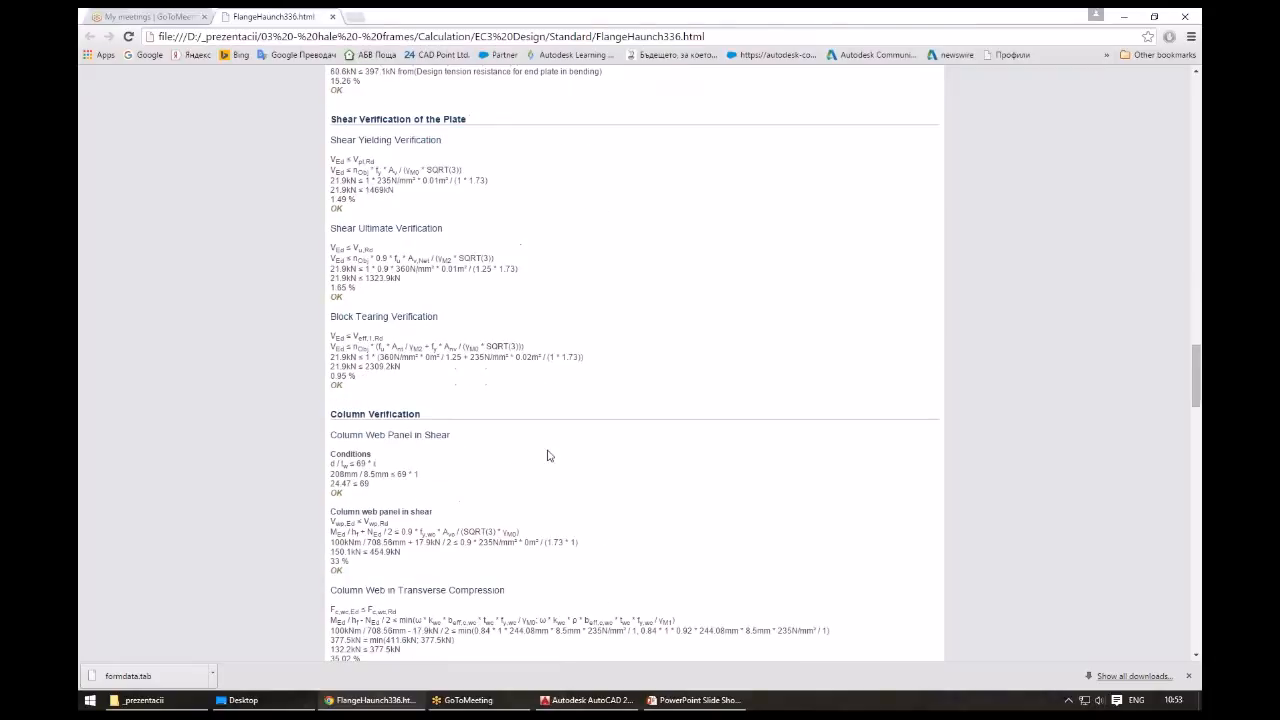
- Examine the report's plate shear, column, bottom haunch, beam and weld verifications and the rotational stiffness diagrams
scroll(547, 456, down, 1)
scroll(537, 592, down, 4)
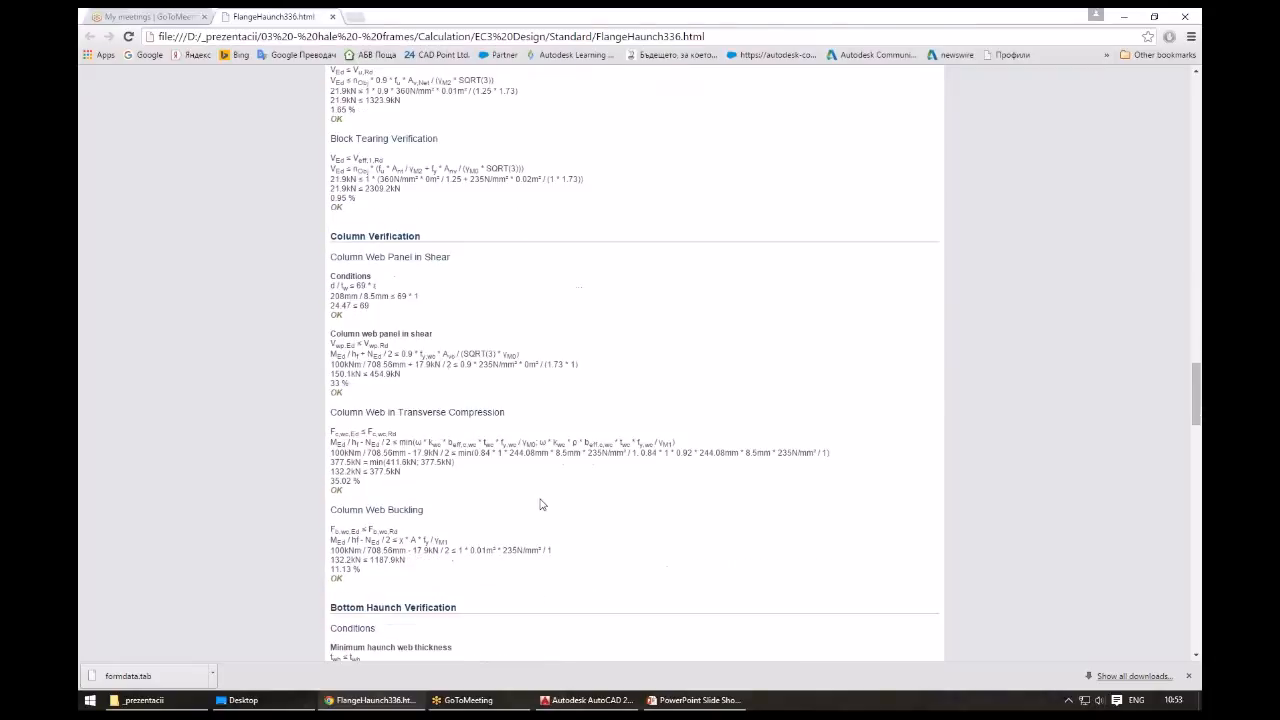
scroll(514, 468, down, 5)
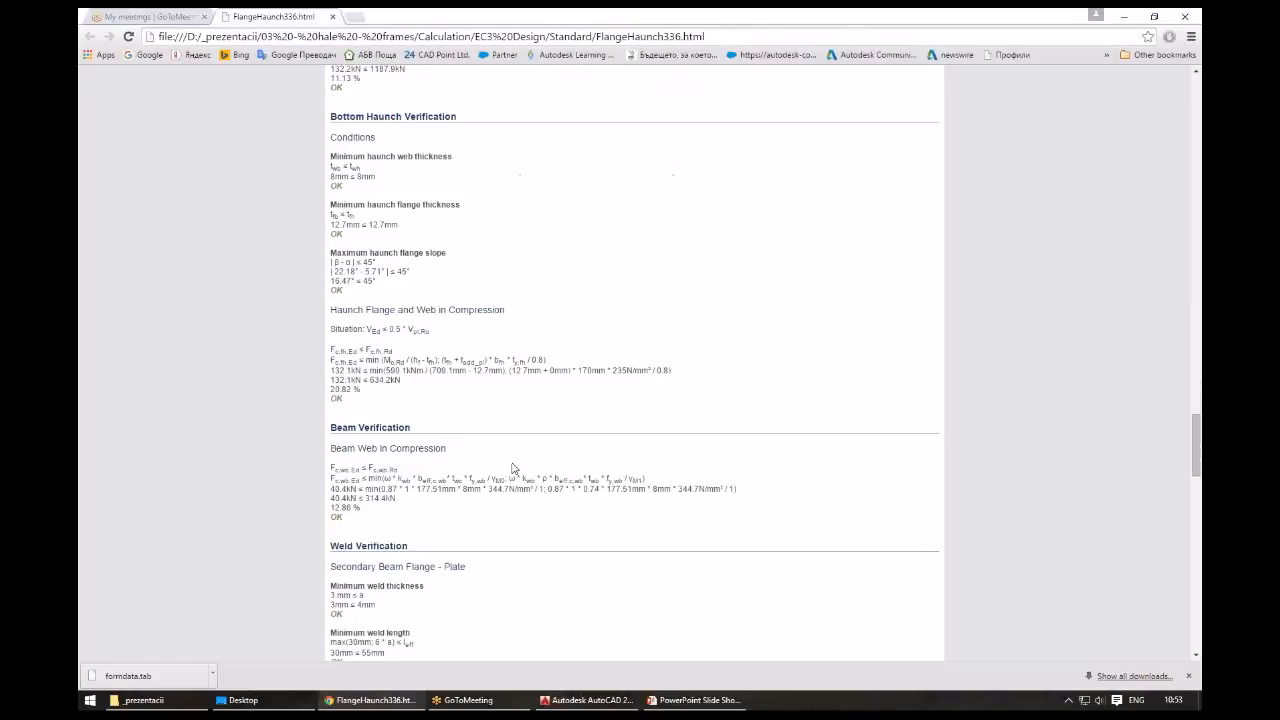
scroll(512, 468, down, 2)
scroll(518, 471, down, 5)
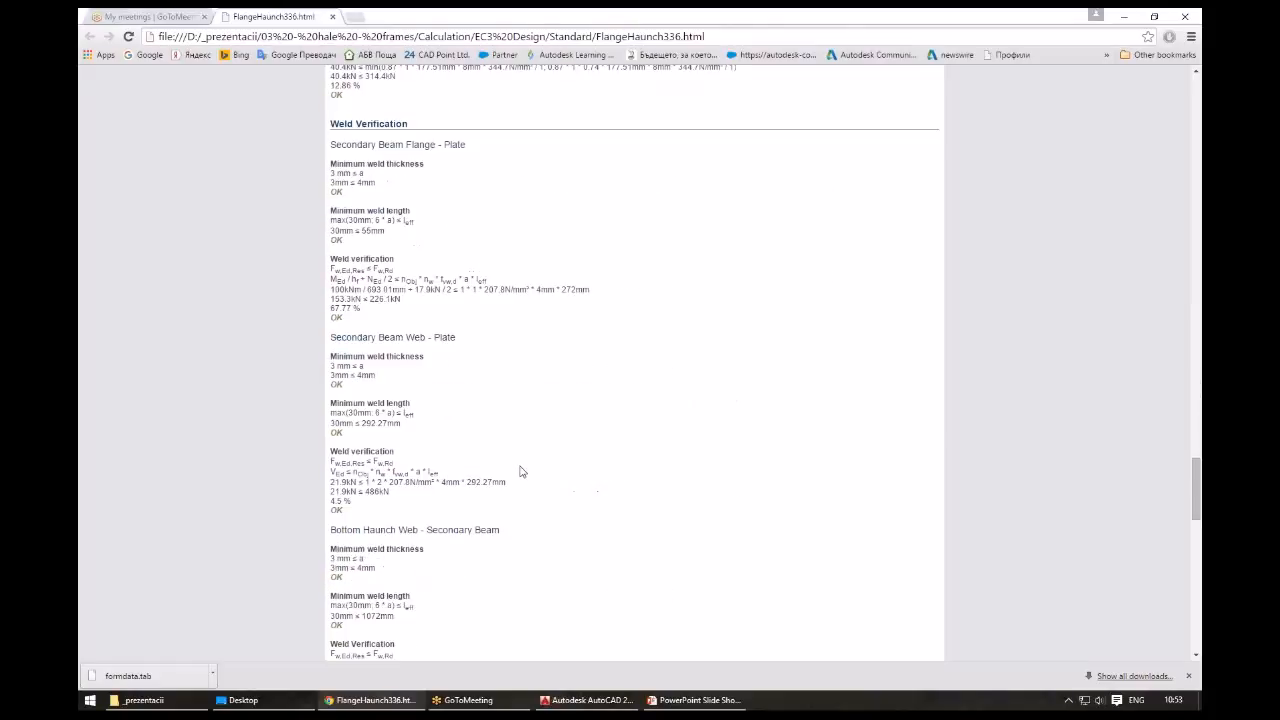
scroll(520, 471, down, 5)
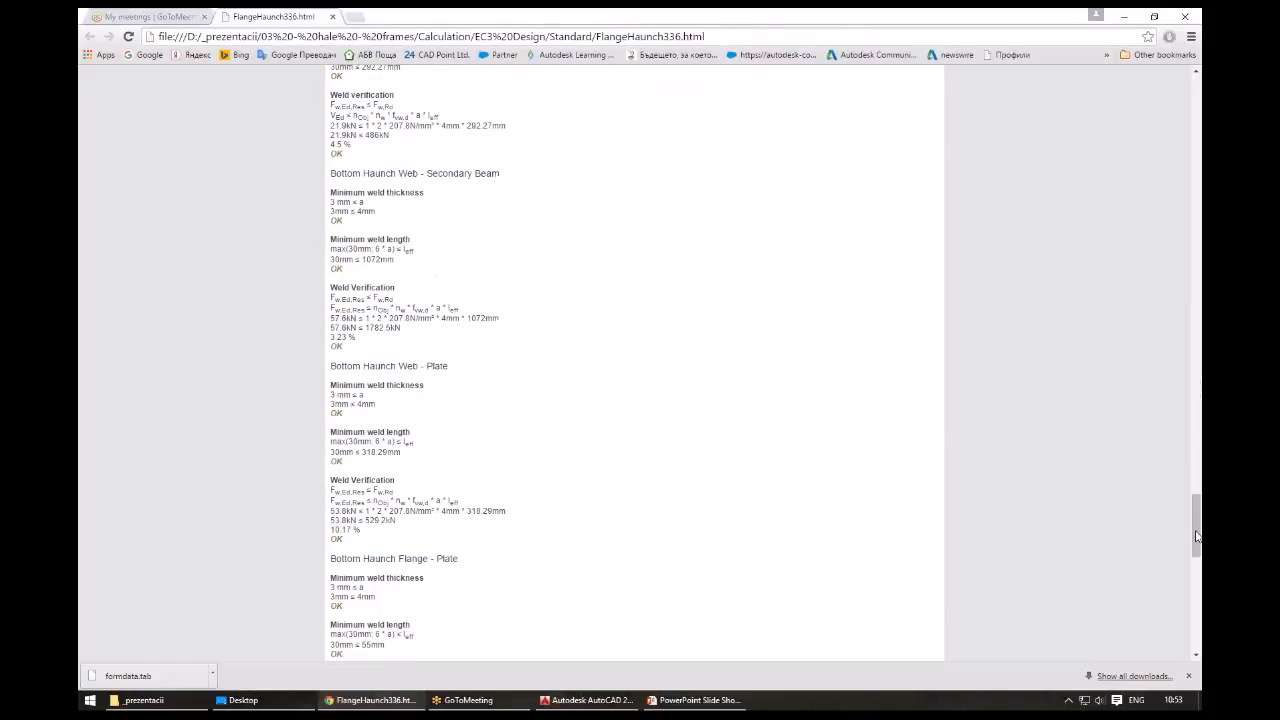
drag(1195, 536, 1190, 583)
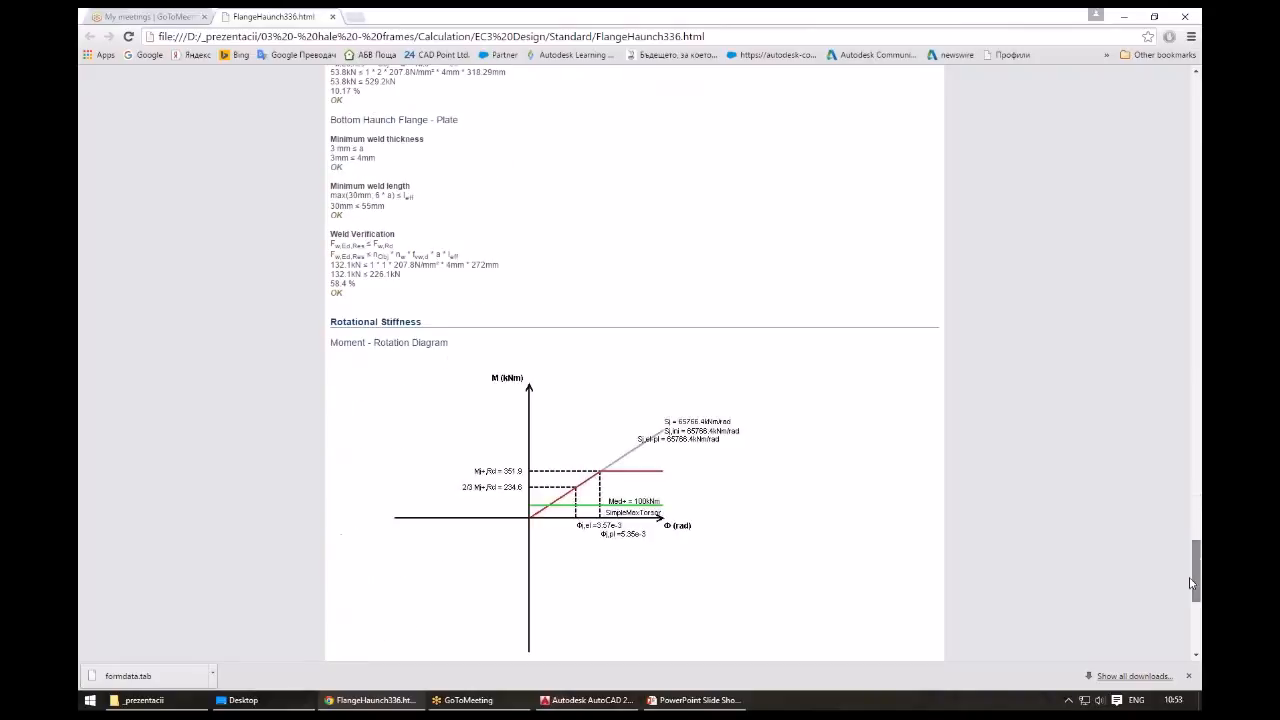
scroll(1188, 570, down, 5)
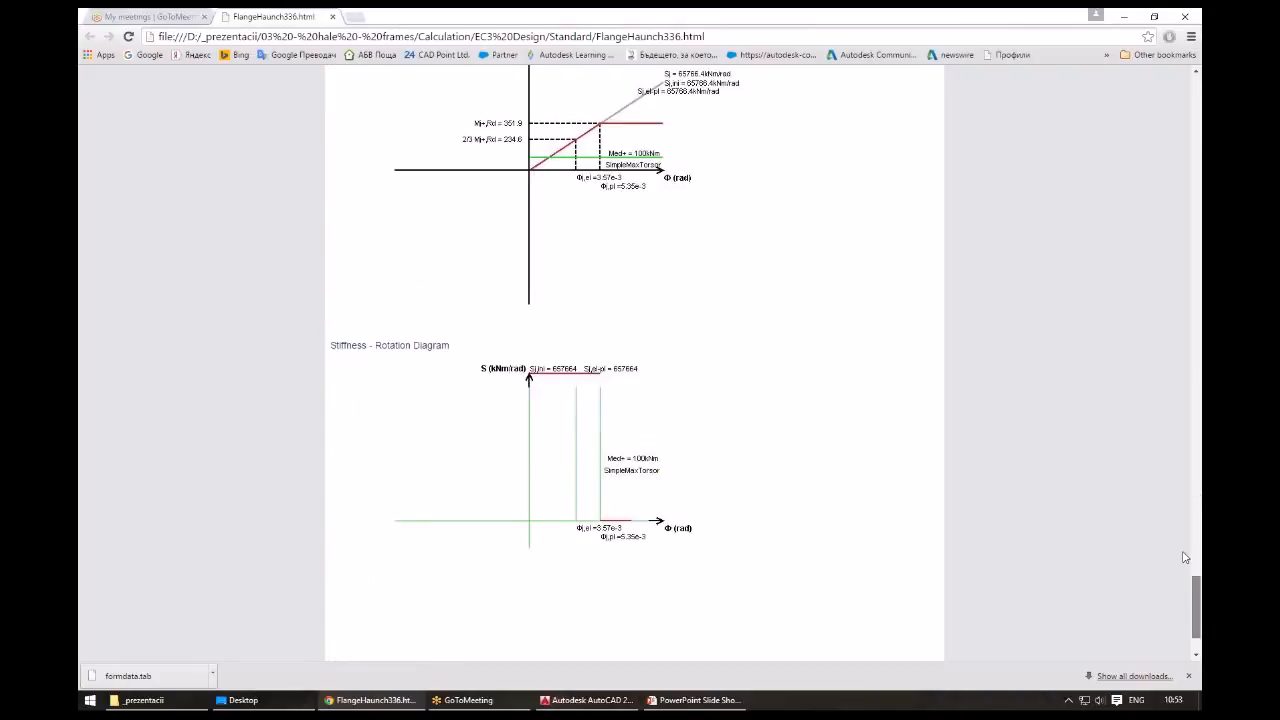
drag(1185, 557, 1166, 103)
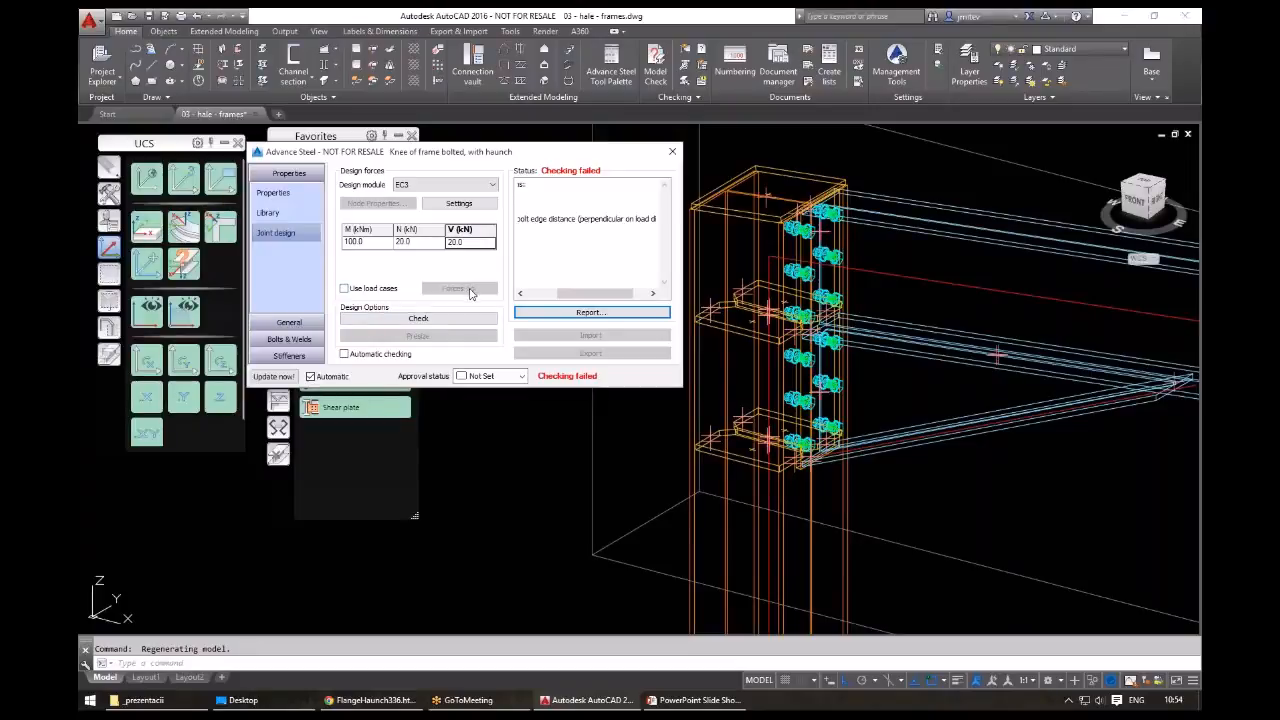
- Back in AutoCAD, close the knee connection settings and add an Apex haunch connection between the two IPE360 rafters at the ridge
drag(490, 152, 532, 186)
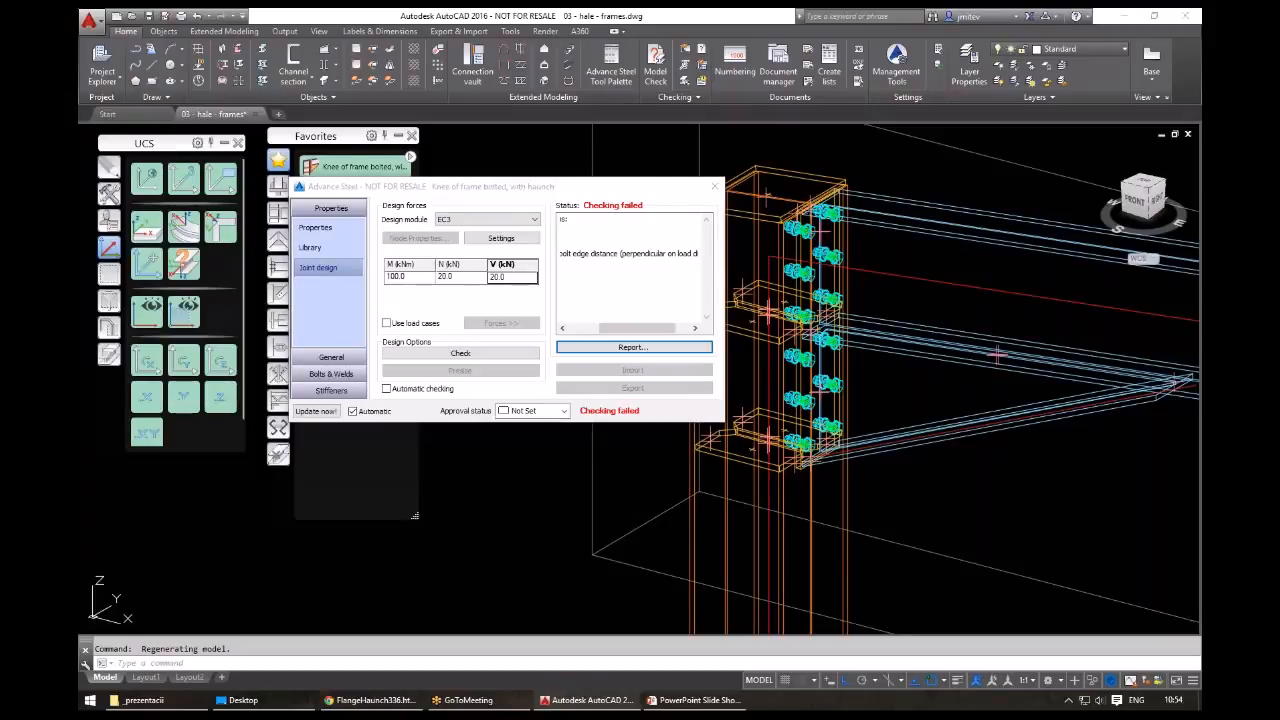
key(Escape)
scroll(535, 319, down, 8)
shift+middle_drag(661, 353, 617, 378)
scroll(700, 370, up, 5)
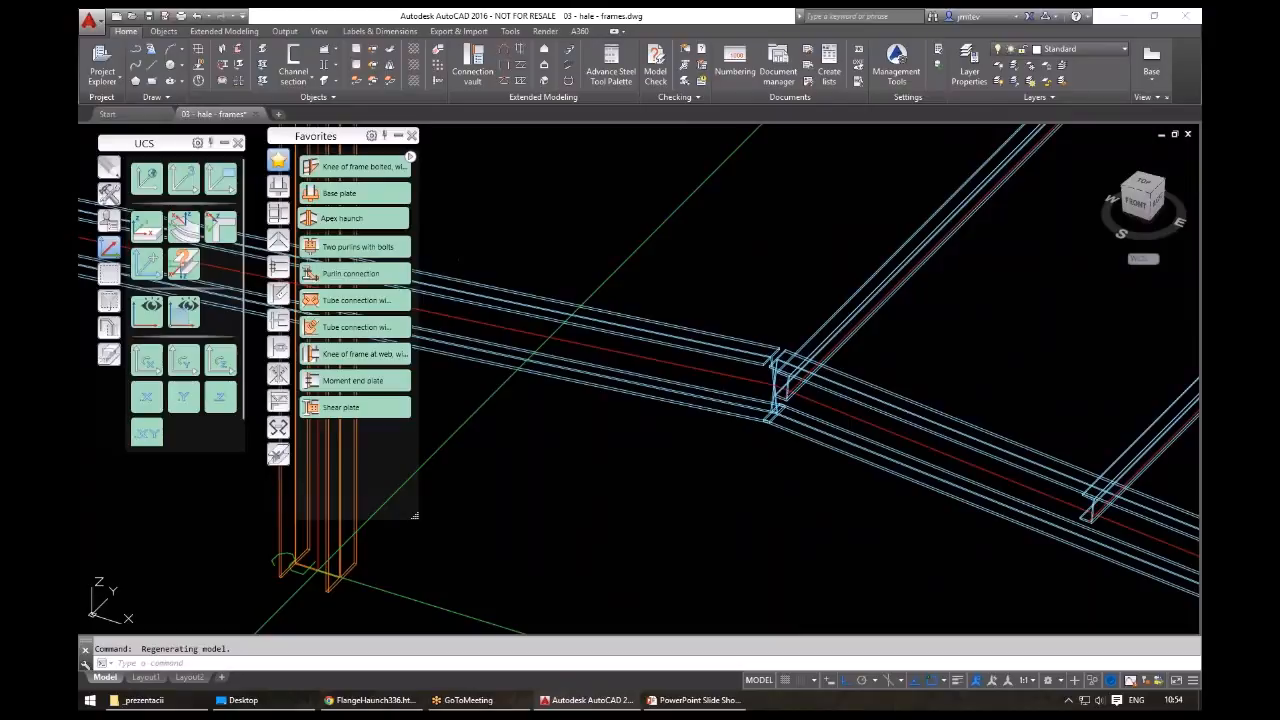
click(340, 218)
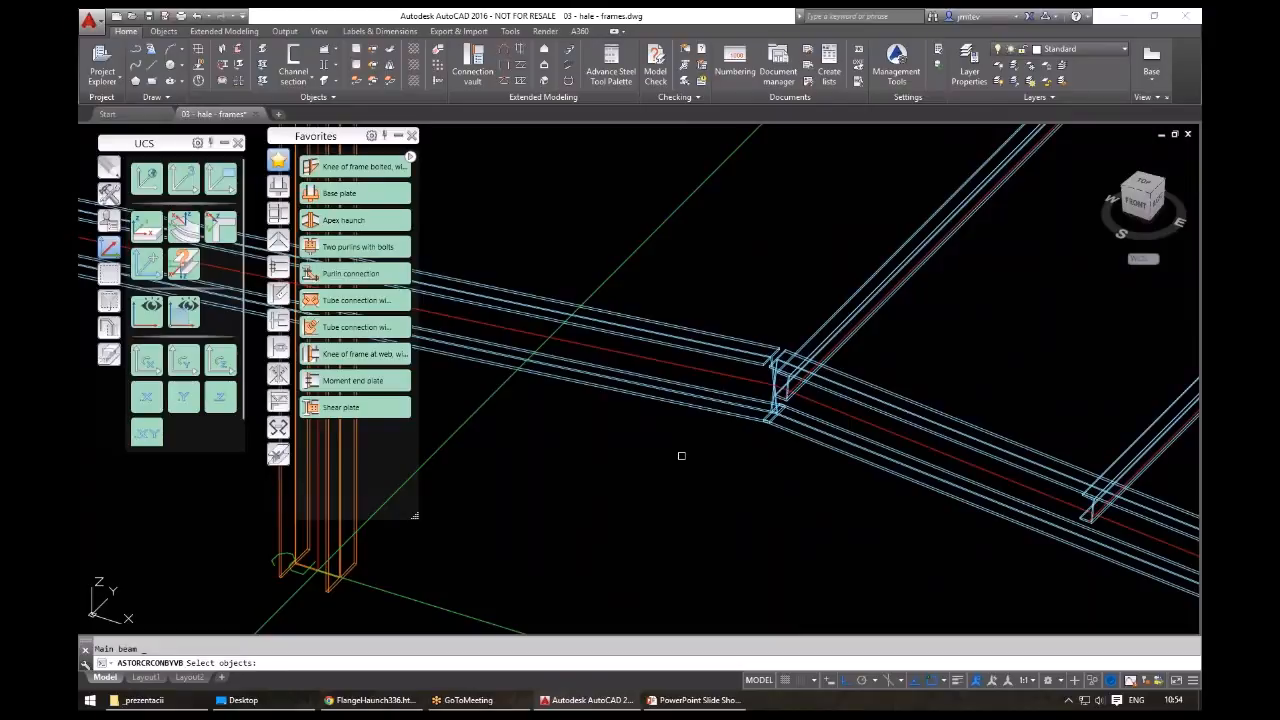
click(832, 439)
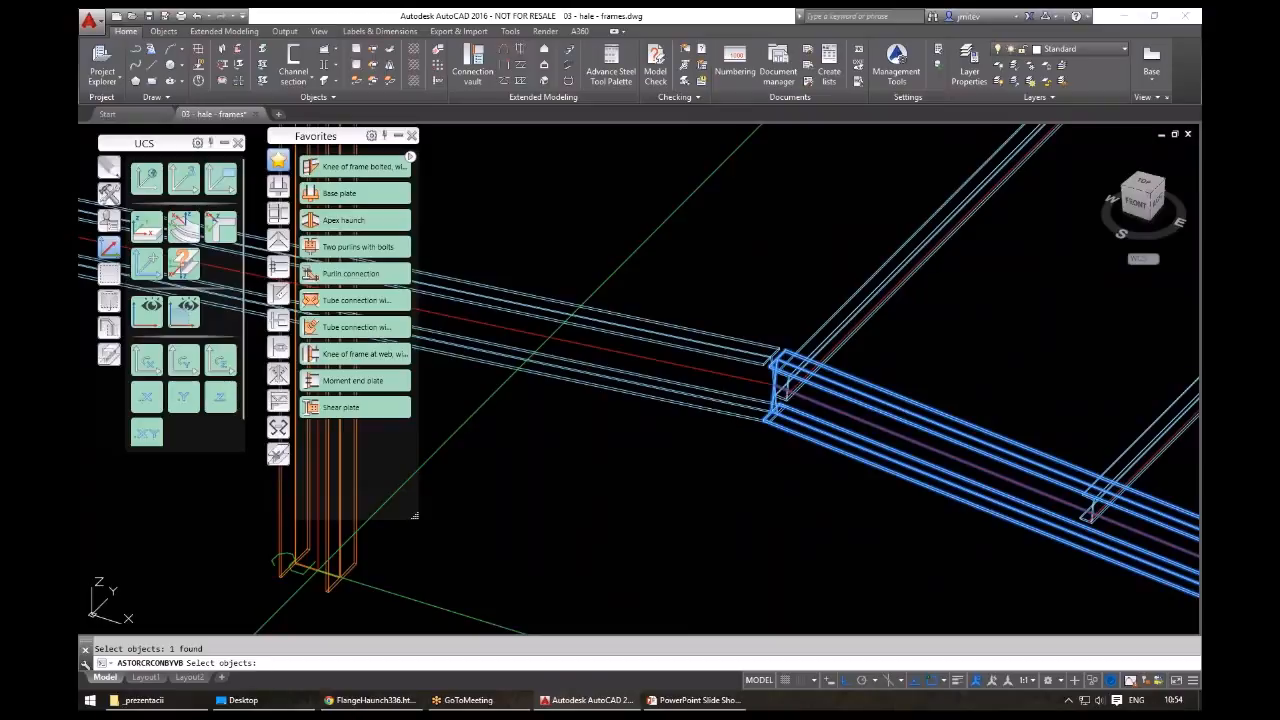
key(Return)
click(310, 247)
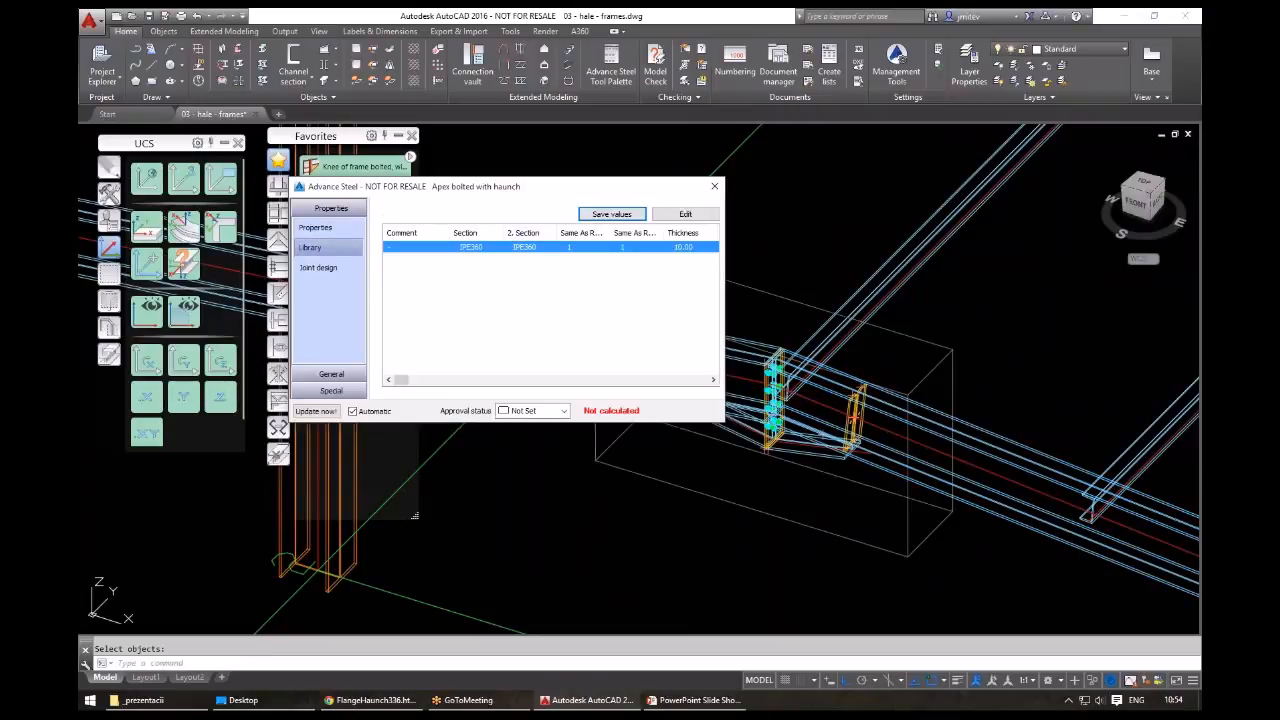
click(714, 186)
- Switch to the Shaded visual style and inspect the apex haunch connection from several angles and within the whole frame
mouse_move(868, 400)
shift+middle_down()
mouse_move(818, 453)
mouse_move(858, 472)
shift+middle_up()
text(sh)
key(Return)
text(s)
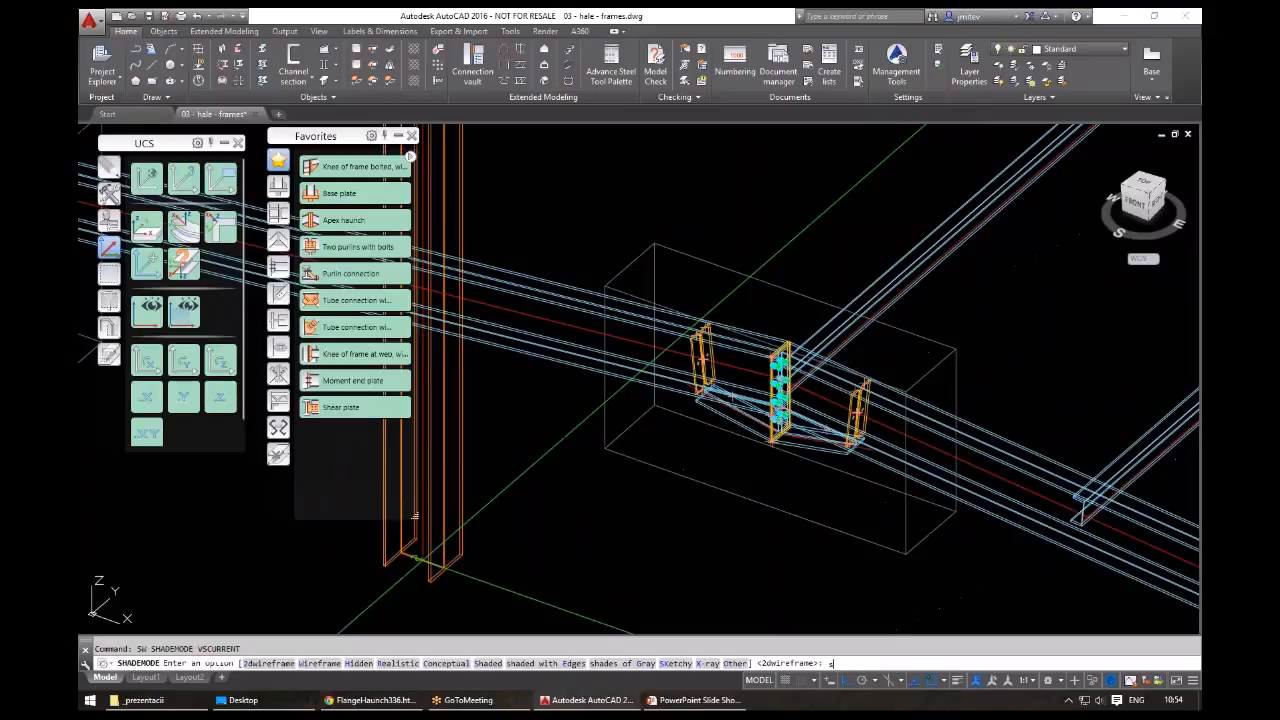
key(Return)
shift+middle_drag(680, 467, 560, 480)
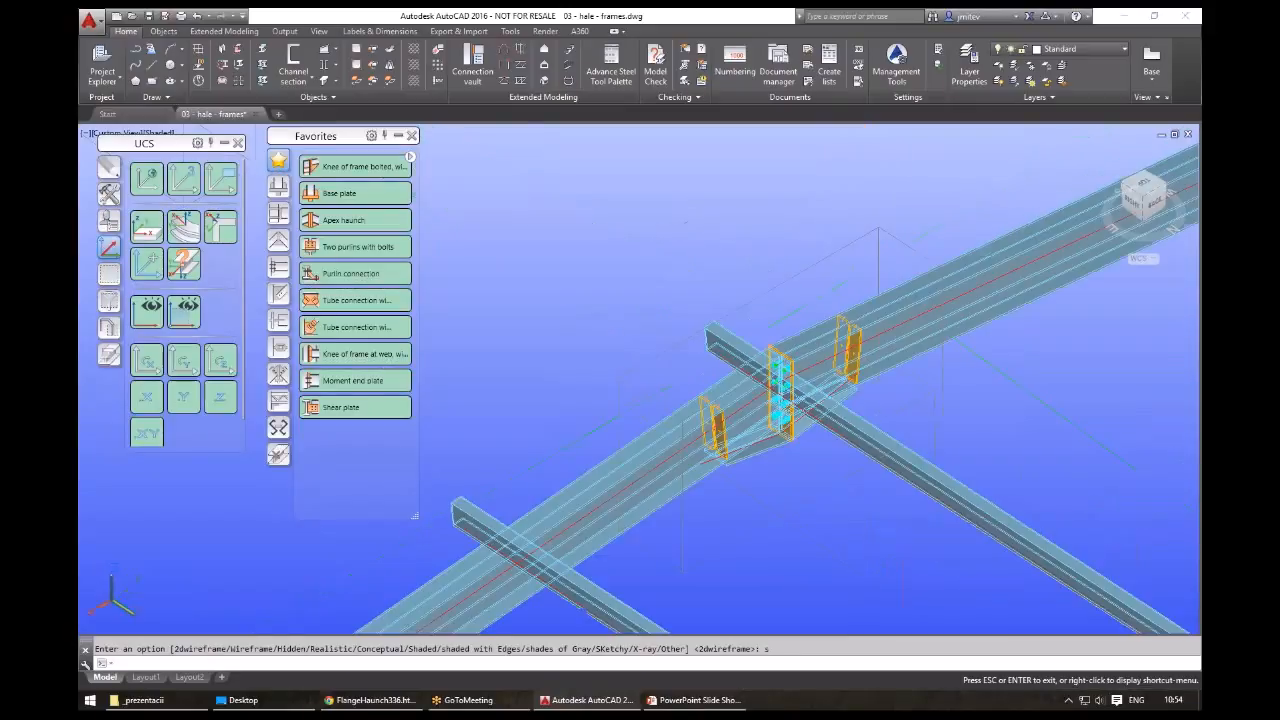
scroll(807, 430, up, 10)
scroll(800, 434, down, 3)
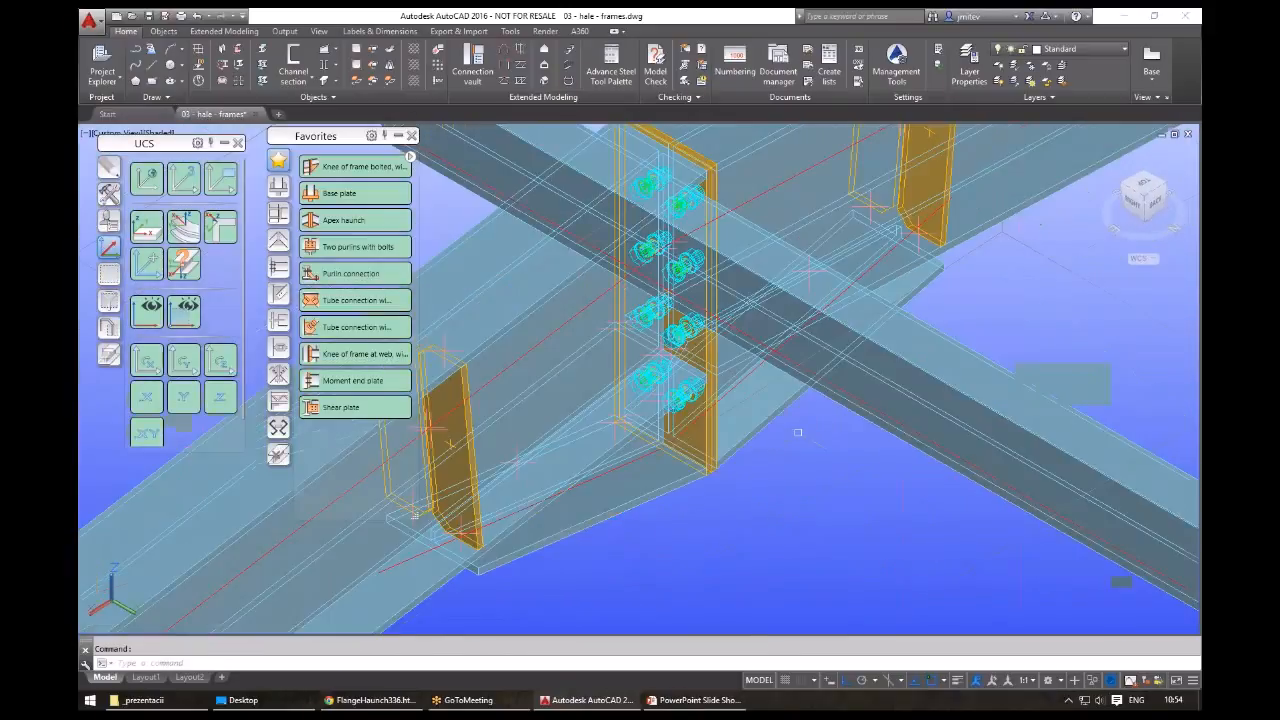
scroll(800, 434, down, 5)
shift+middle_drag(800, 434, 790, 395)
scroll(911, 378, down, 6)
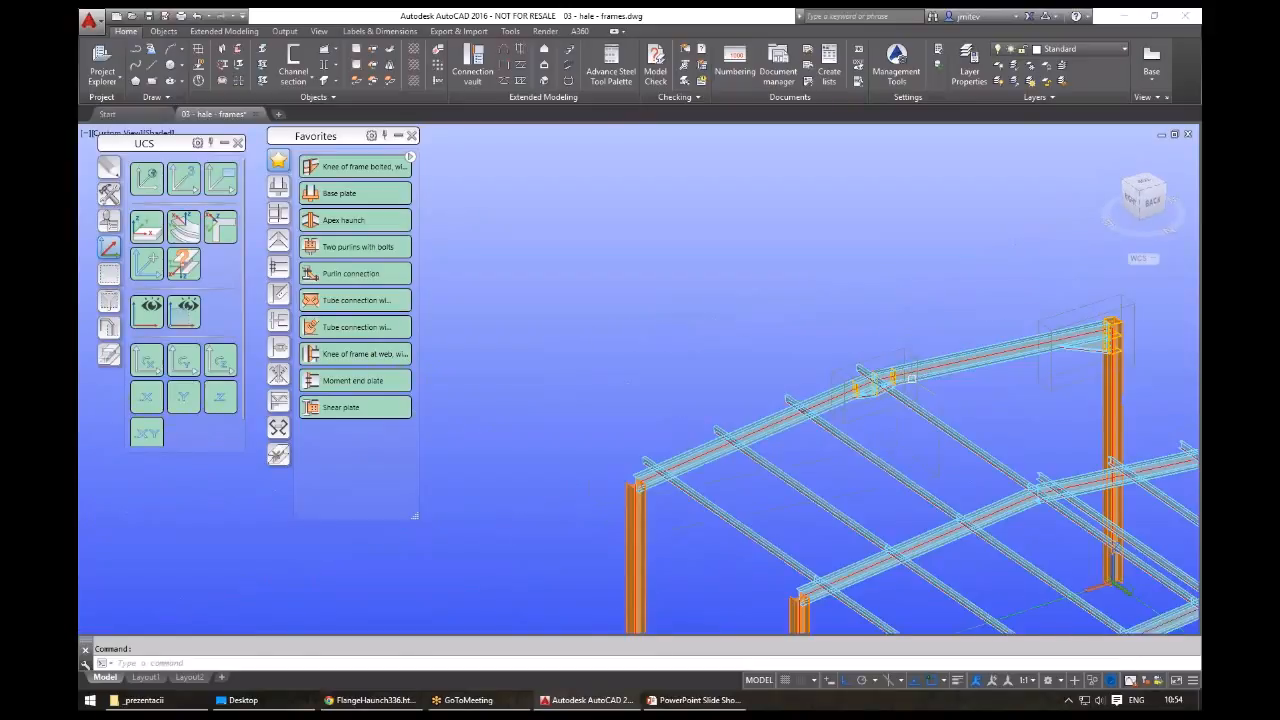
- Return to the 2D wireframe display and add a Base plate connection to the foot of the HEA300 column at the origin
scroll(1178, 313, up, 6)
shift+middle_drag(700, 560, 844, 373)
scroll(803, 380, down, 2)
key(2)
mouse_move(759, 464)
middle_down()
mouse_move(755, 364)
mouse_move(738, 324)
middle_up()
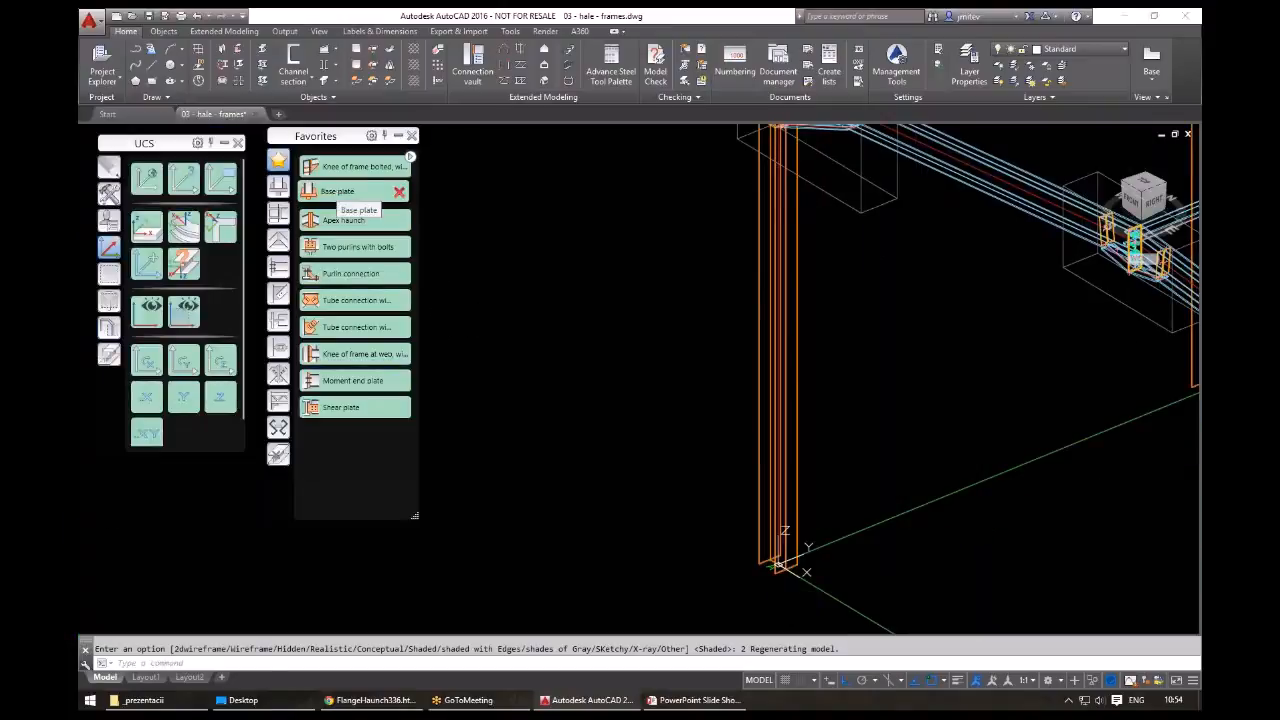
click(337, 193)
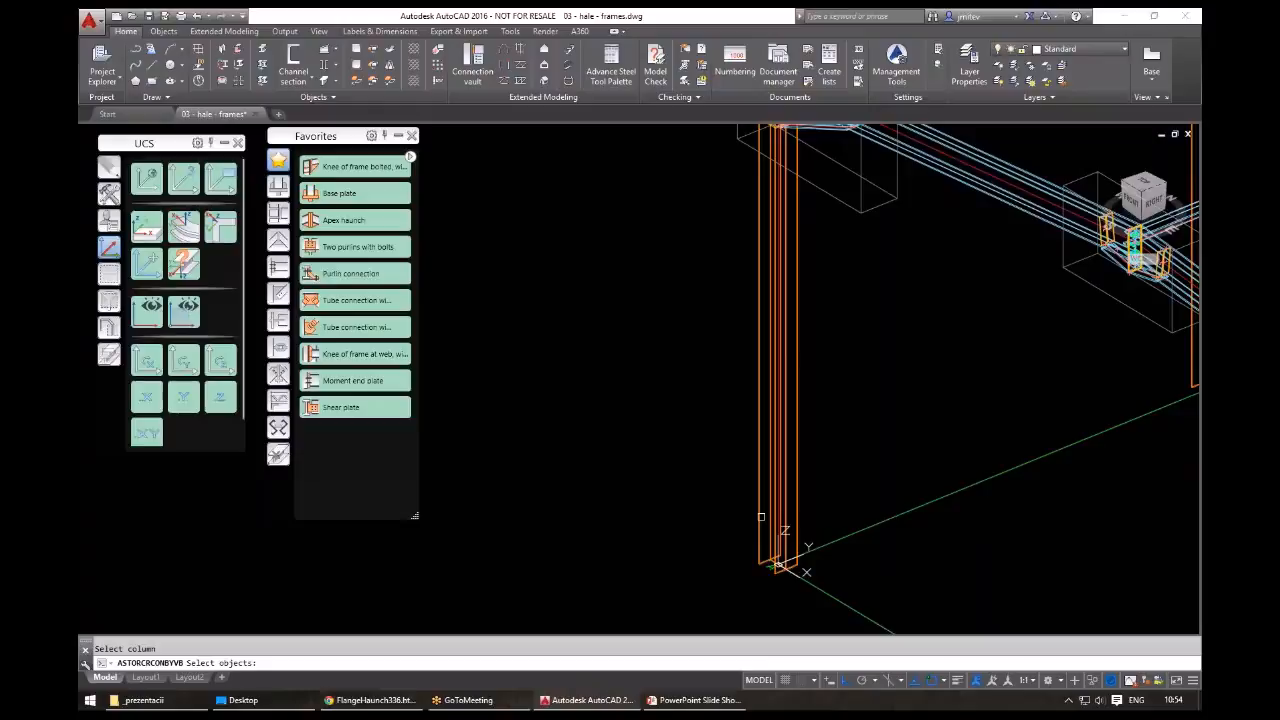
click(761, 517)
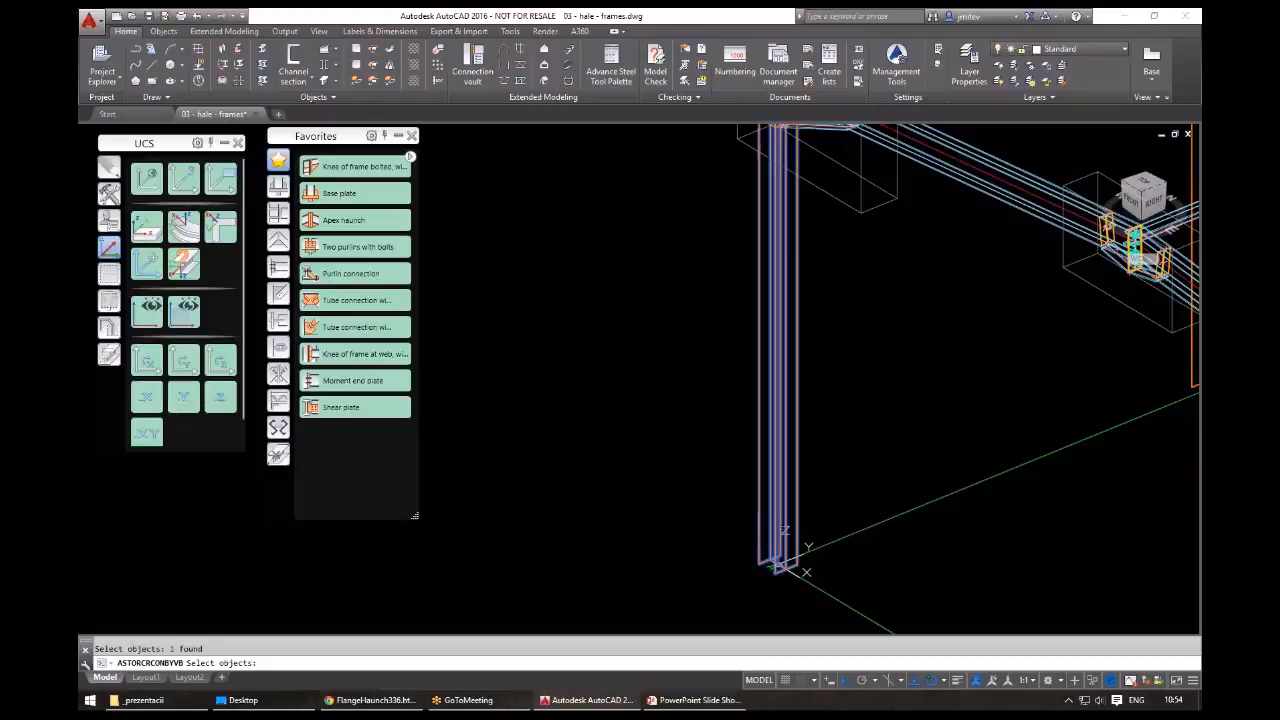
key(Return)
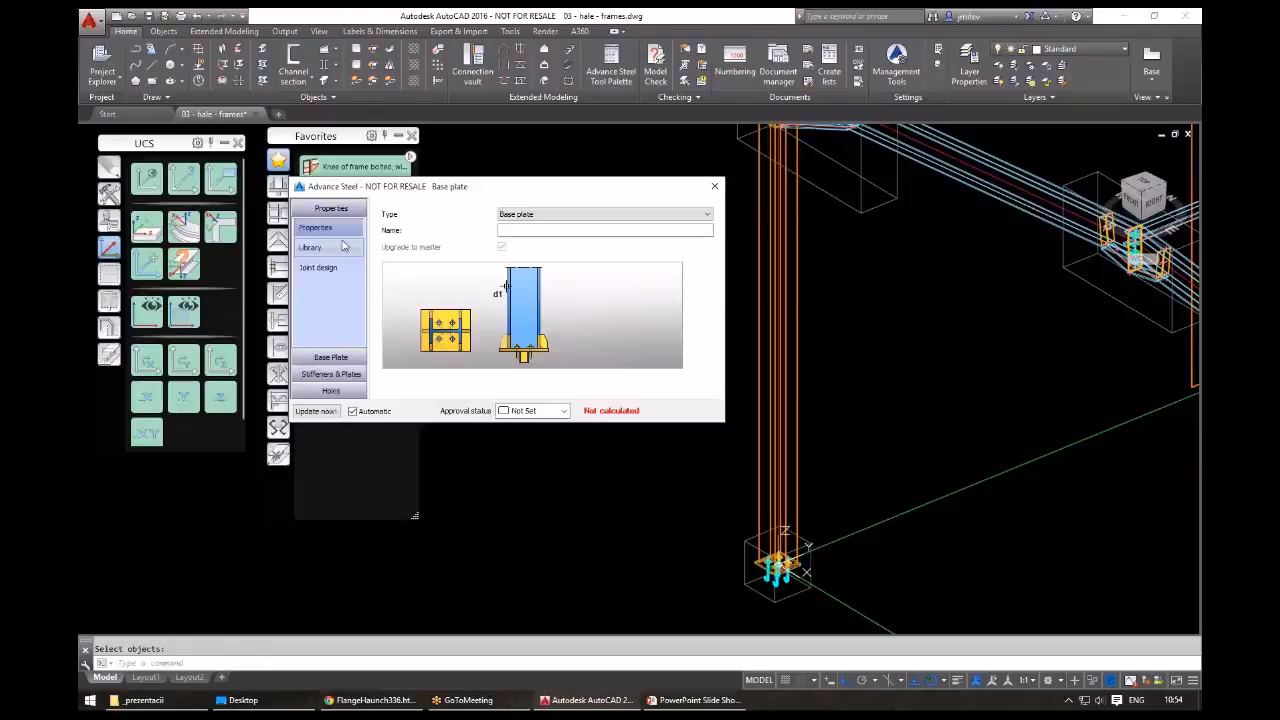
- Review the base plate's library entries and its leveling plate, shim plate, shear anchor and web stiffener options
click(343, 246)
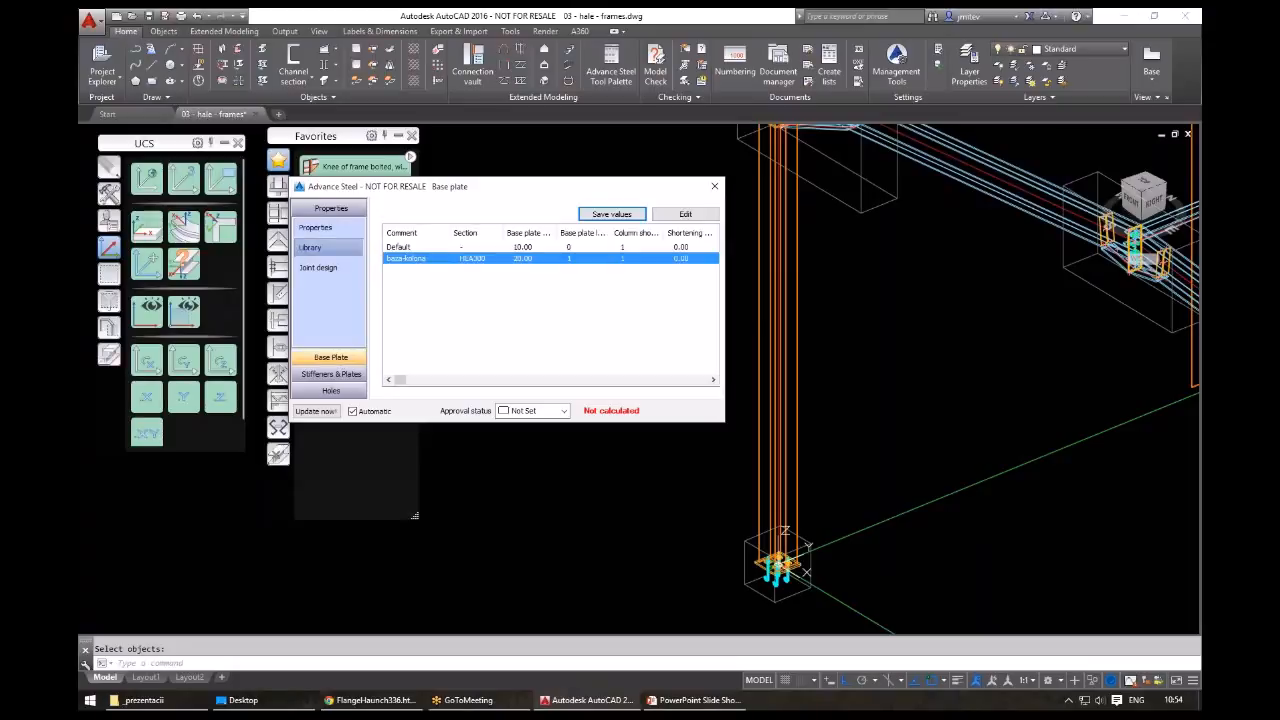
click(330, 357)
click(331, 373)
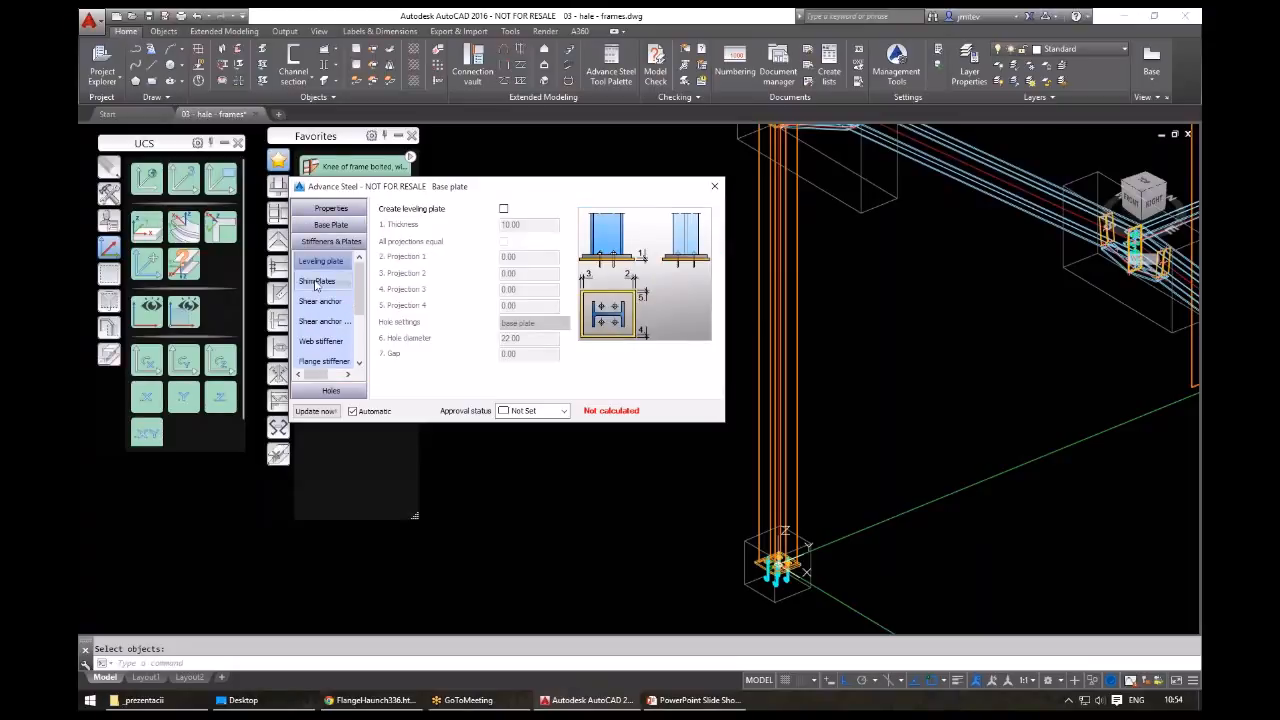
click(317, 283)
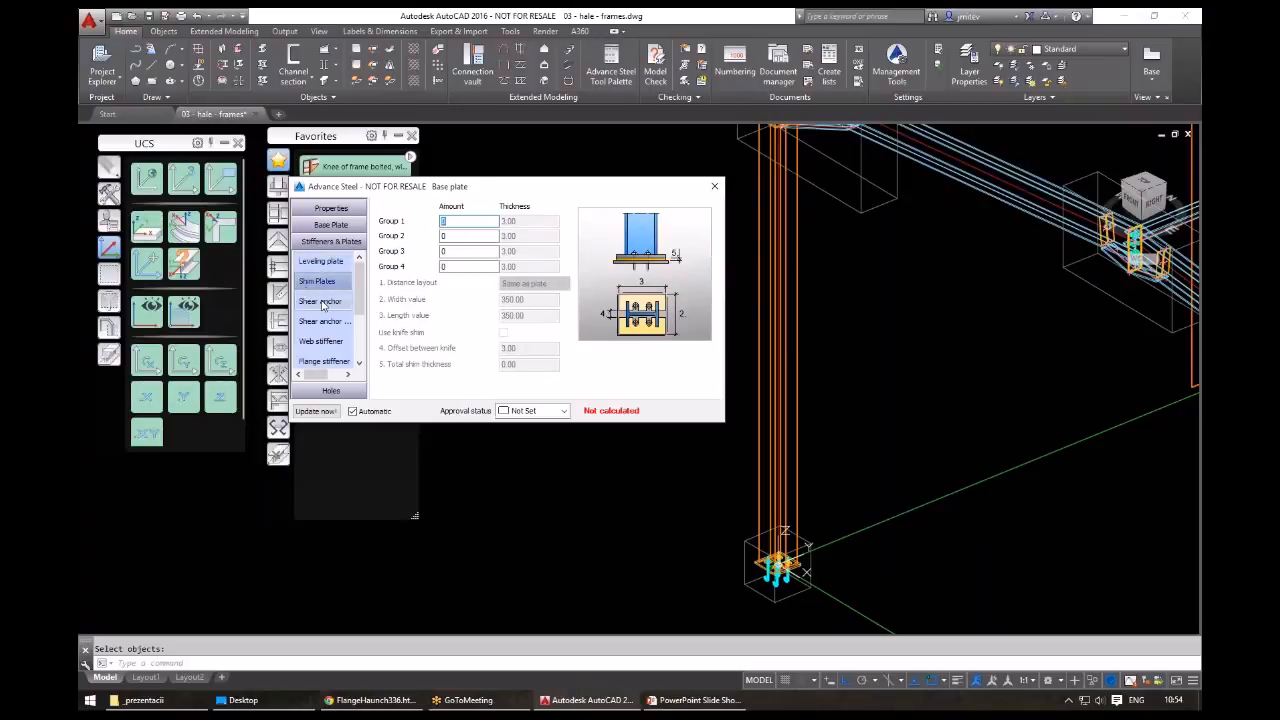
click(321, 303)
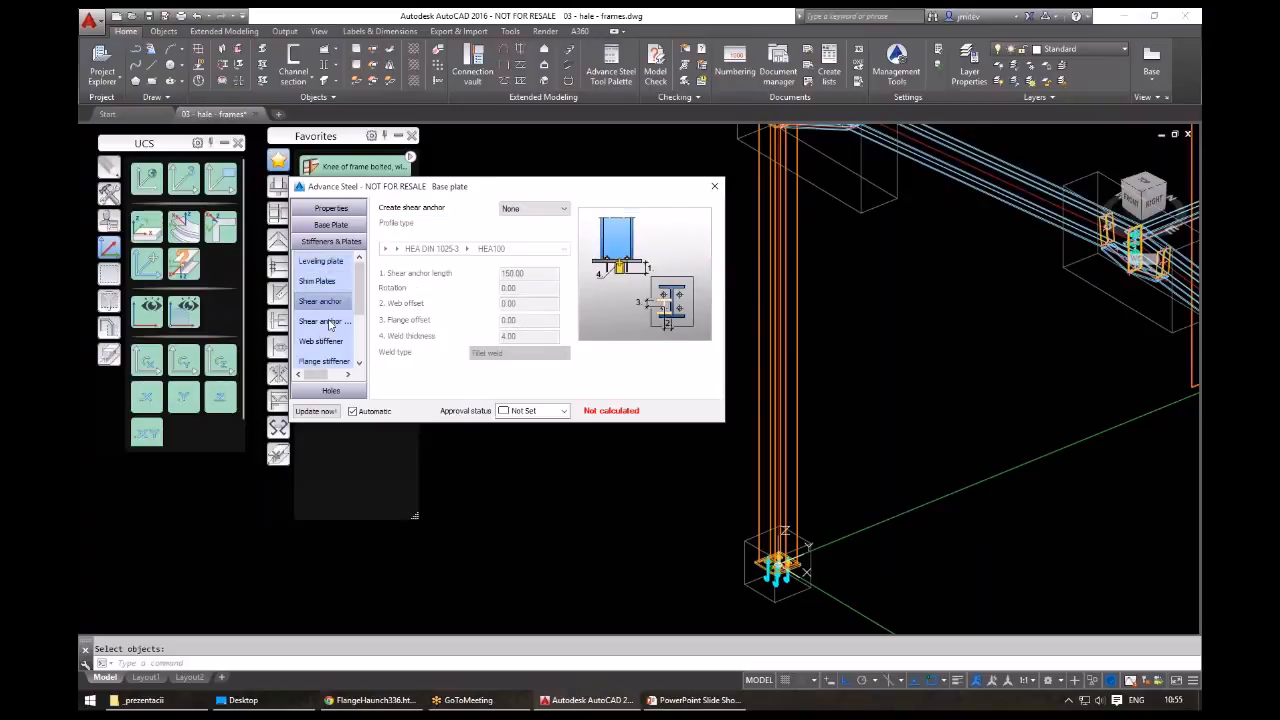
click(330, 322)
click(321, 341)
drag(360, 306, 360, 347)
- Recheck the base plate's library entries and set its joint design module to EC3
click(331, 208)
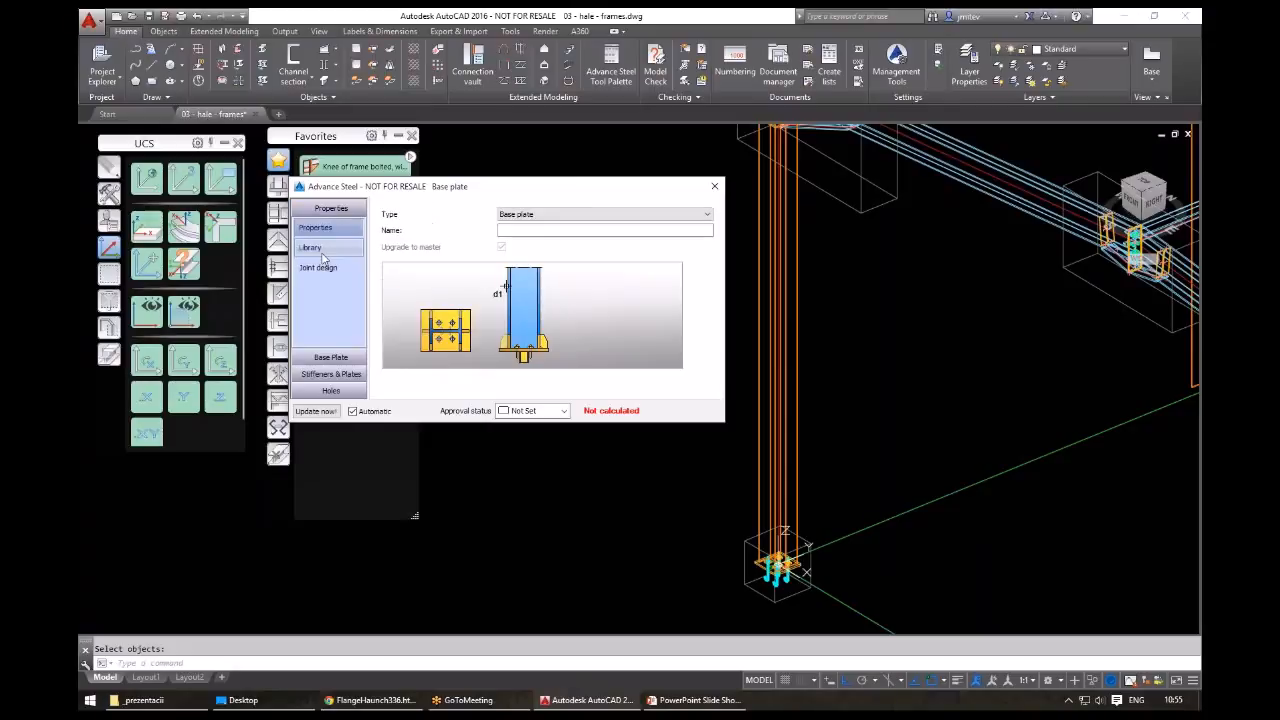
click(318, 249)
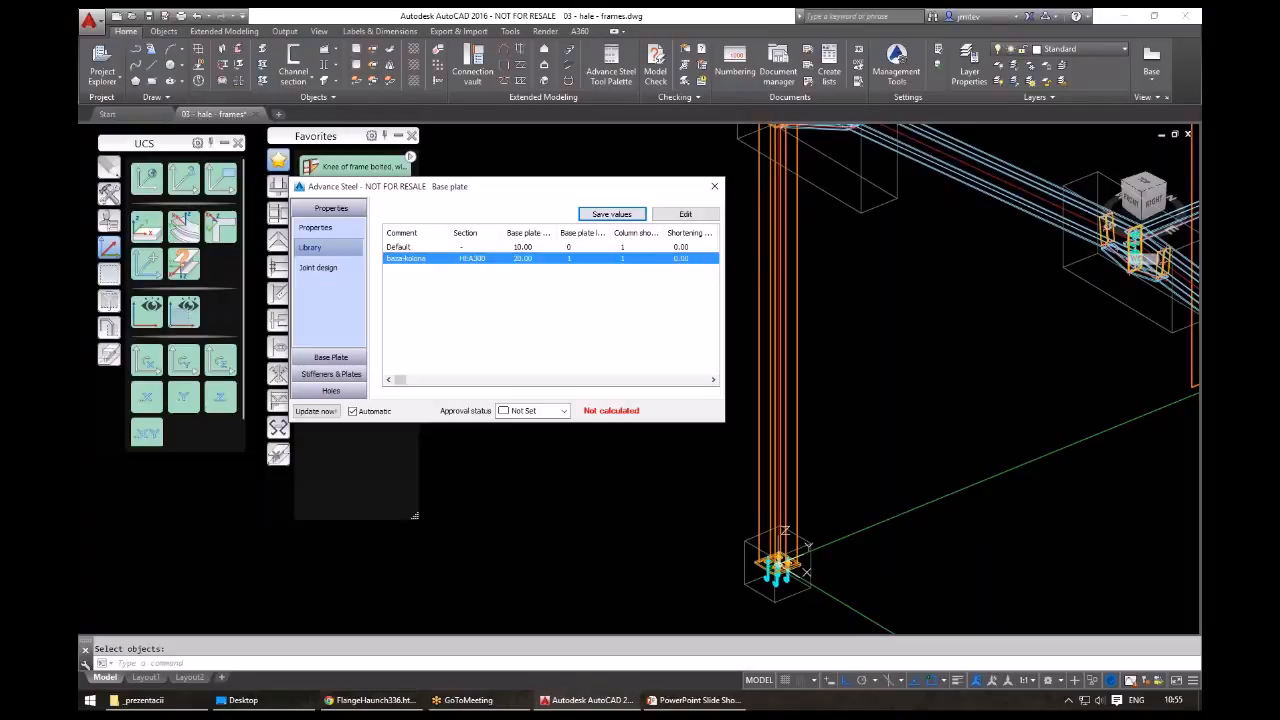
click(318, 267)
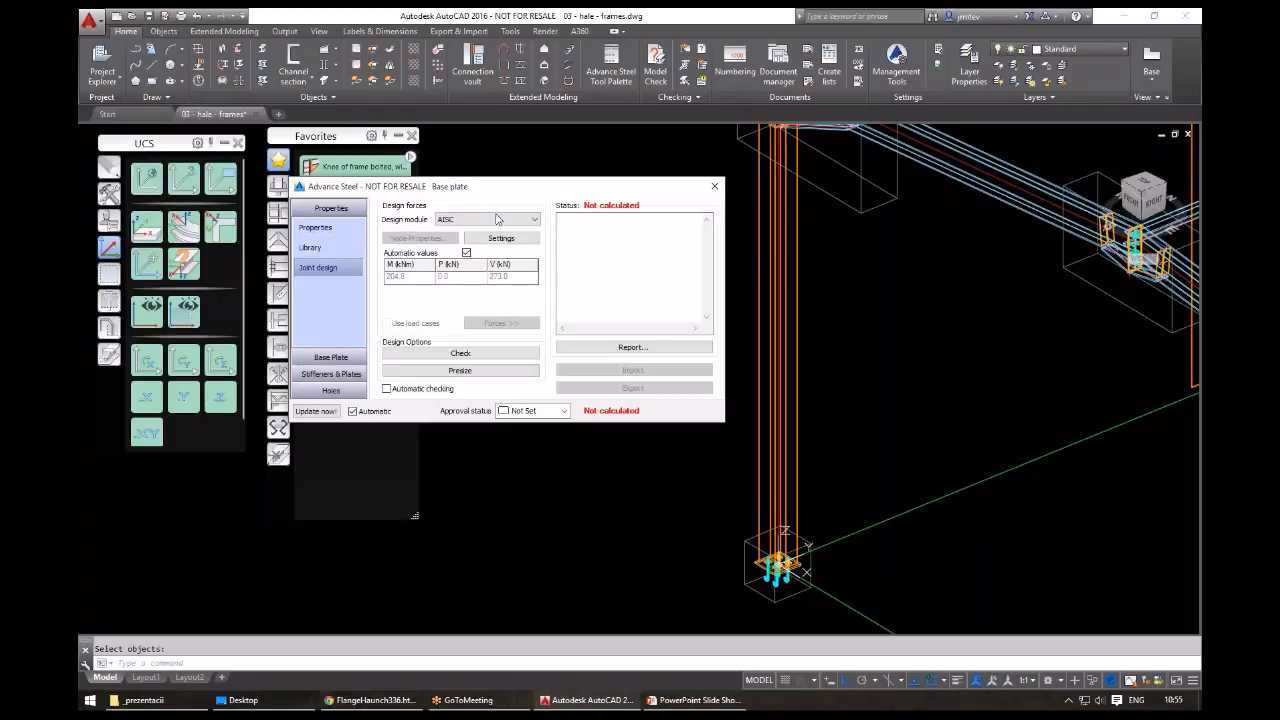
click(446, 219)
click(460, 240)
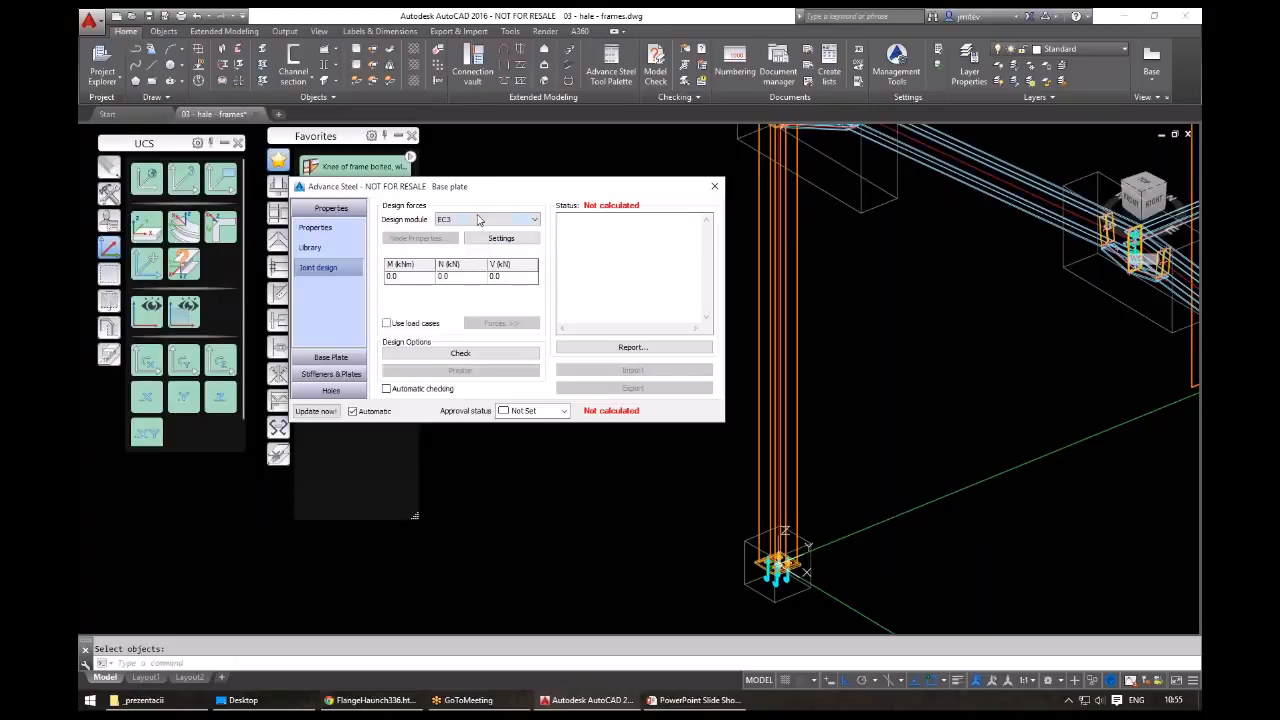
- Set the base plate's design module to AISC, run the joint design check, review the failed verifications and close the joint properties
key(Up)
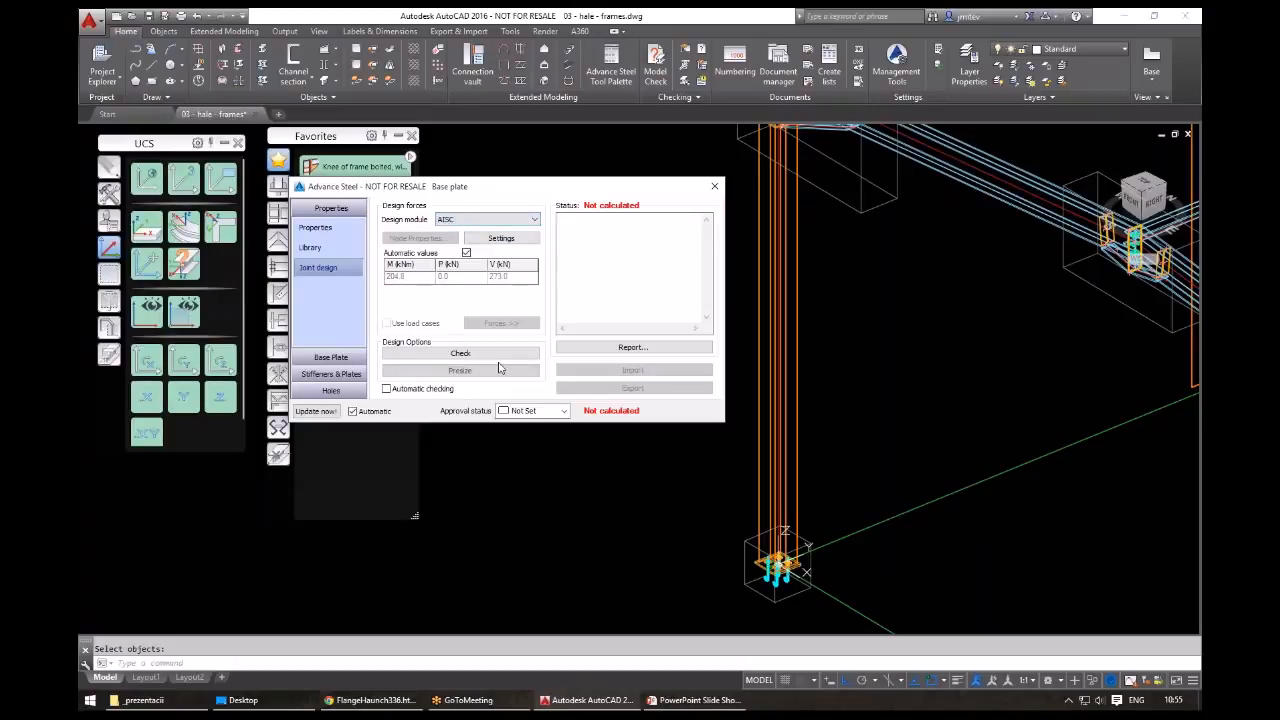
click(479, 353)
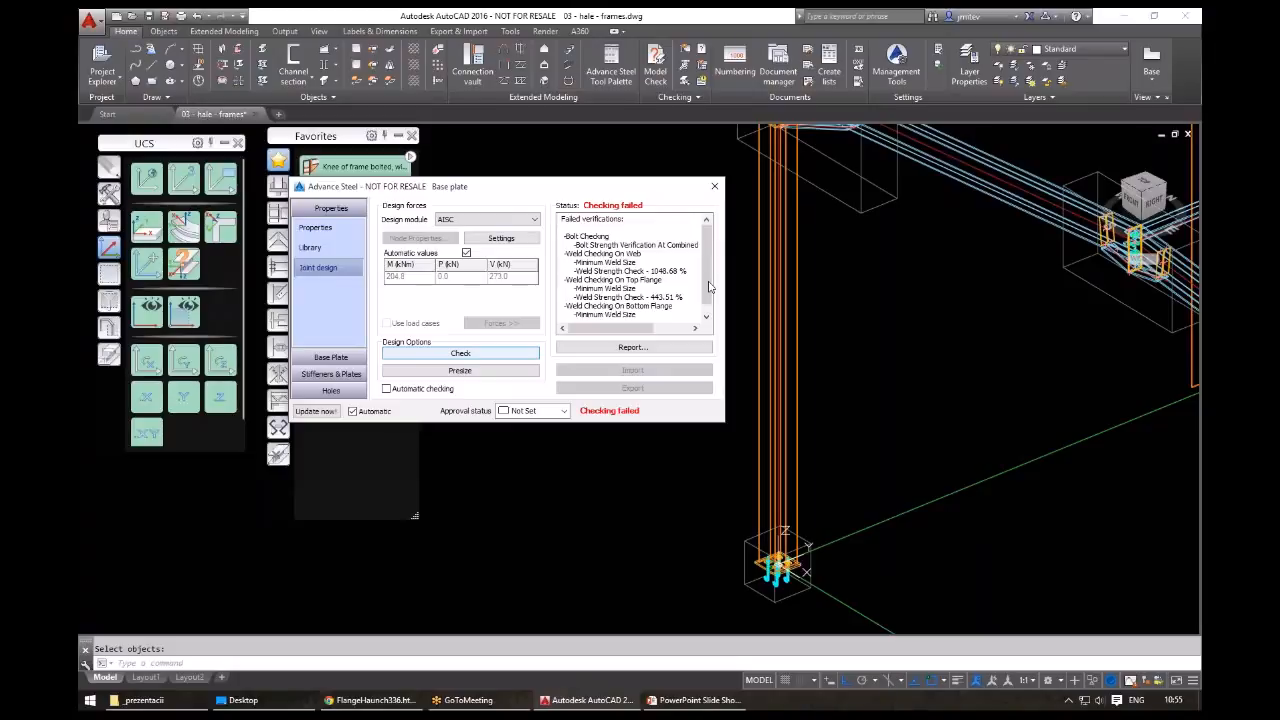
scroll(709, 287, down, 1)
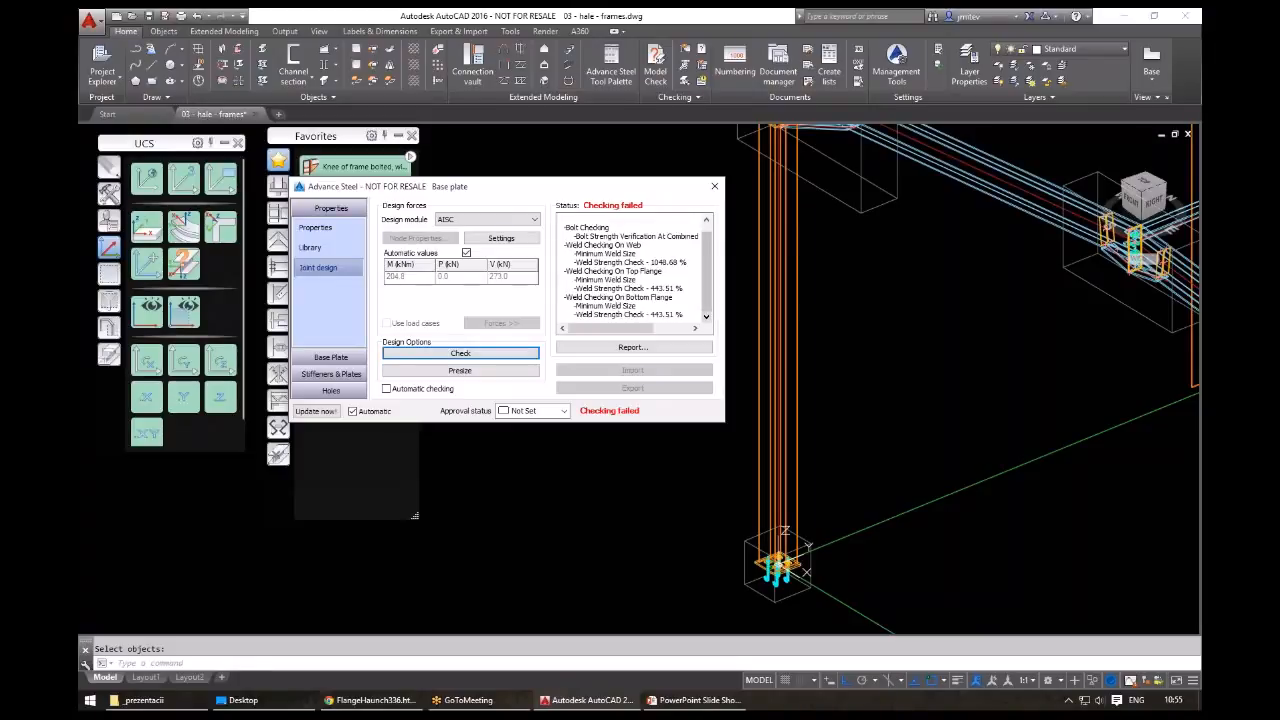
click(716, 187)
- Propagate the end frame's bolted knee connection with haunch as a slave joint to the second frame's column and rafter
middle_drag(787, 433, 710, 467)
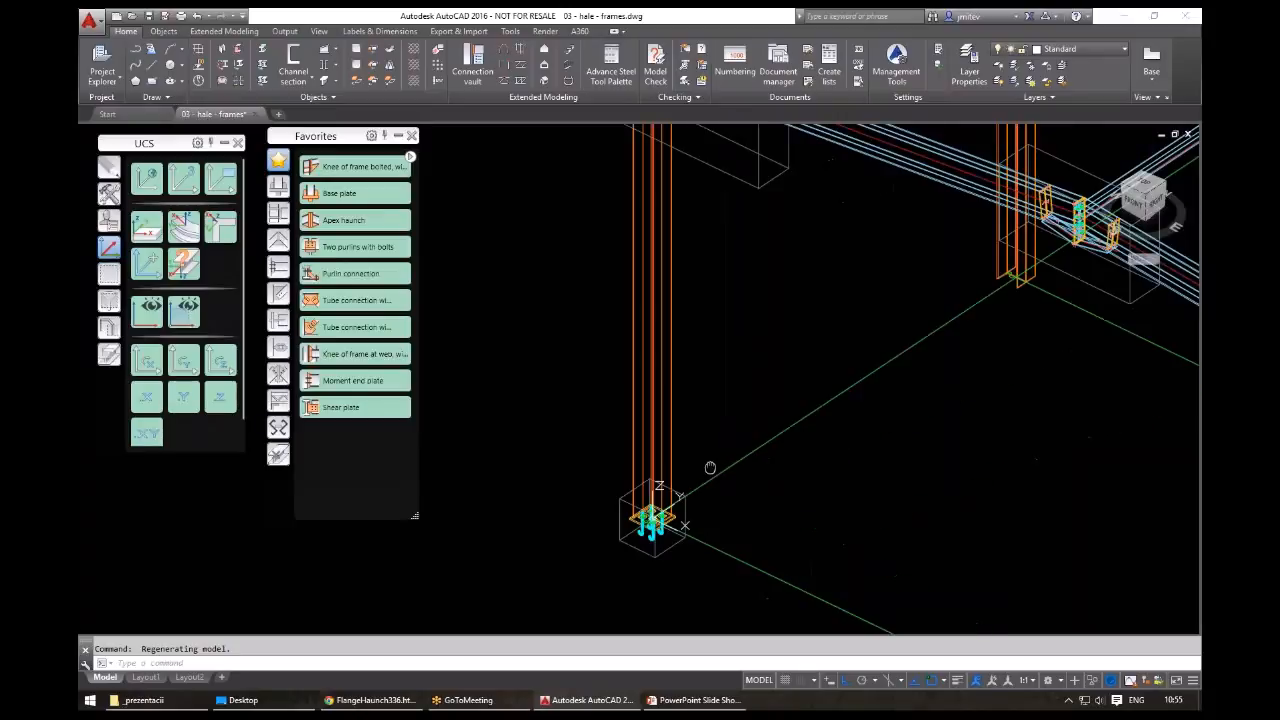
scroll(710, 467, down, 3)
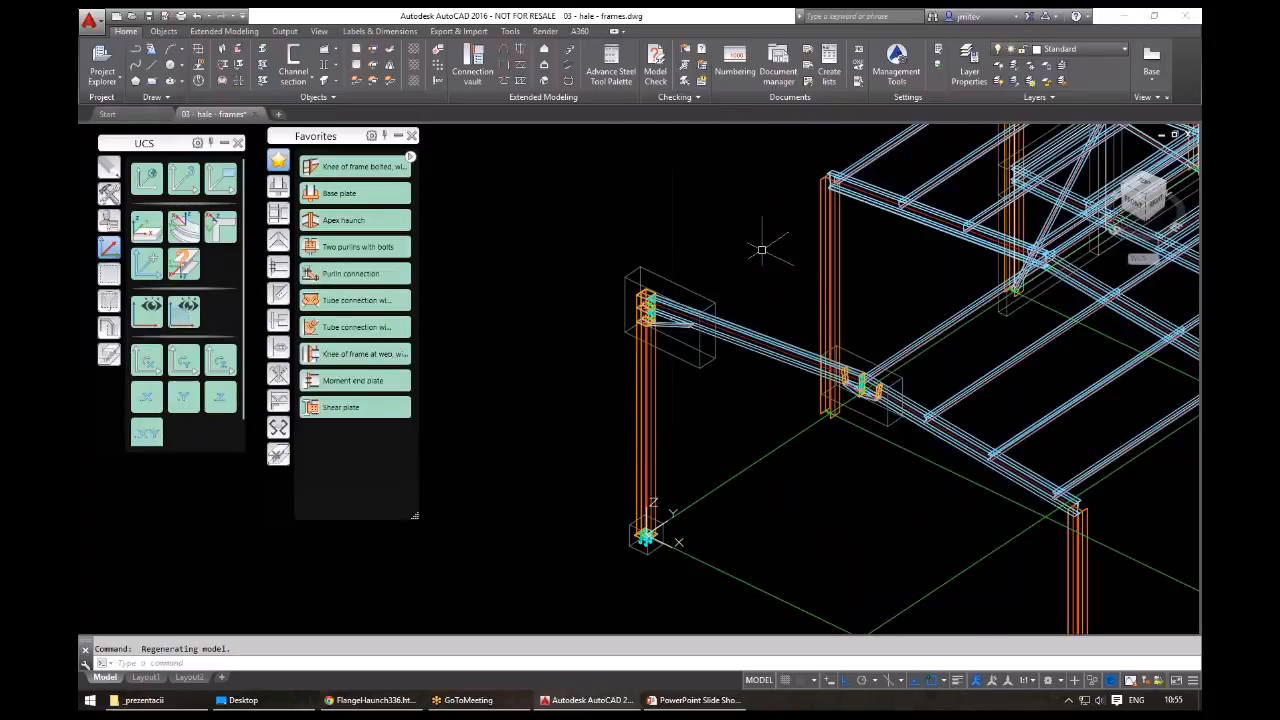
middle_drag(835, 222, 745, 283)
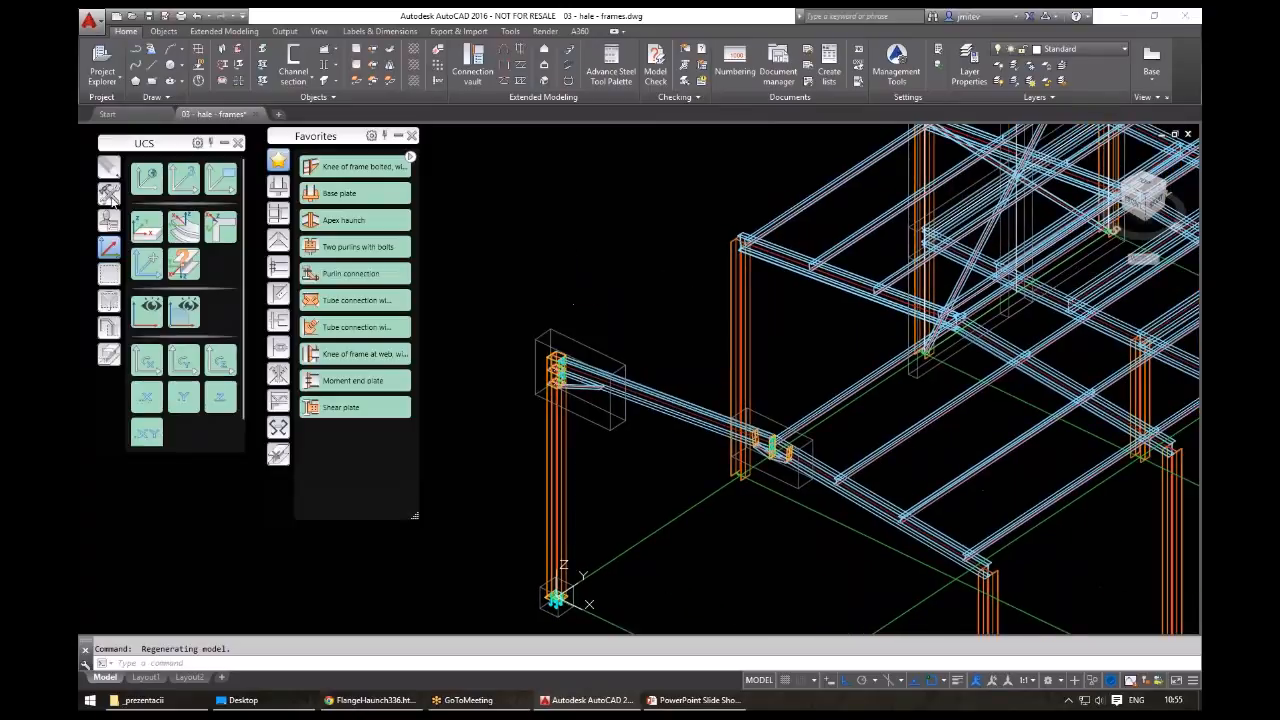
click(109, 193)
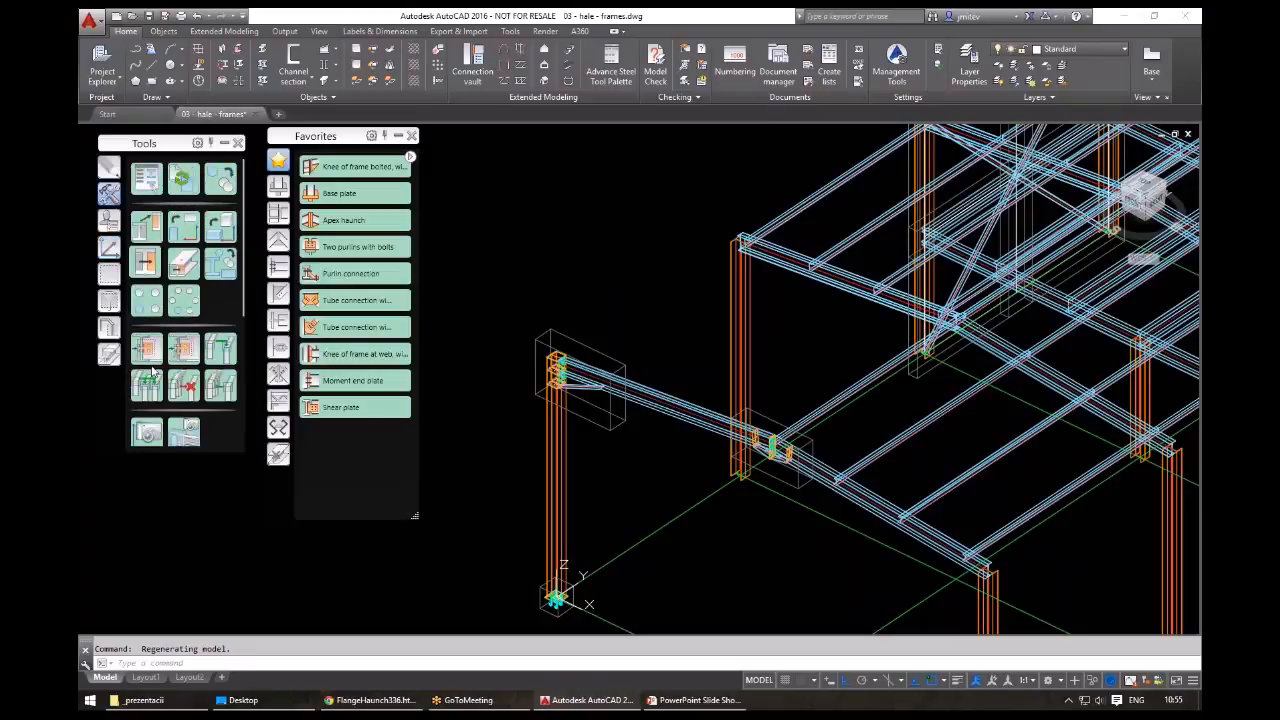
scroll(152, 371, down, 1)
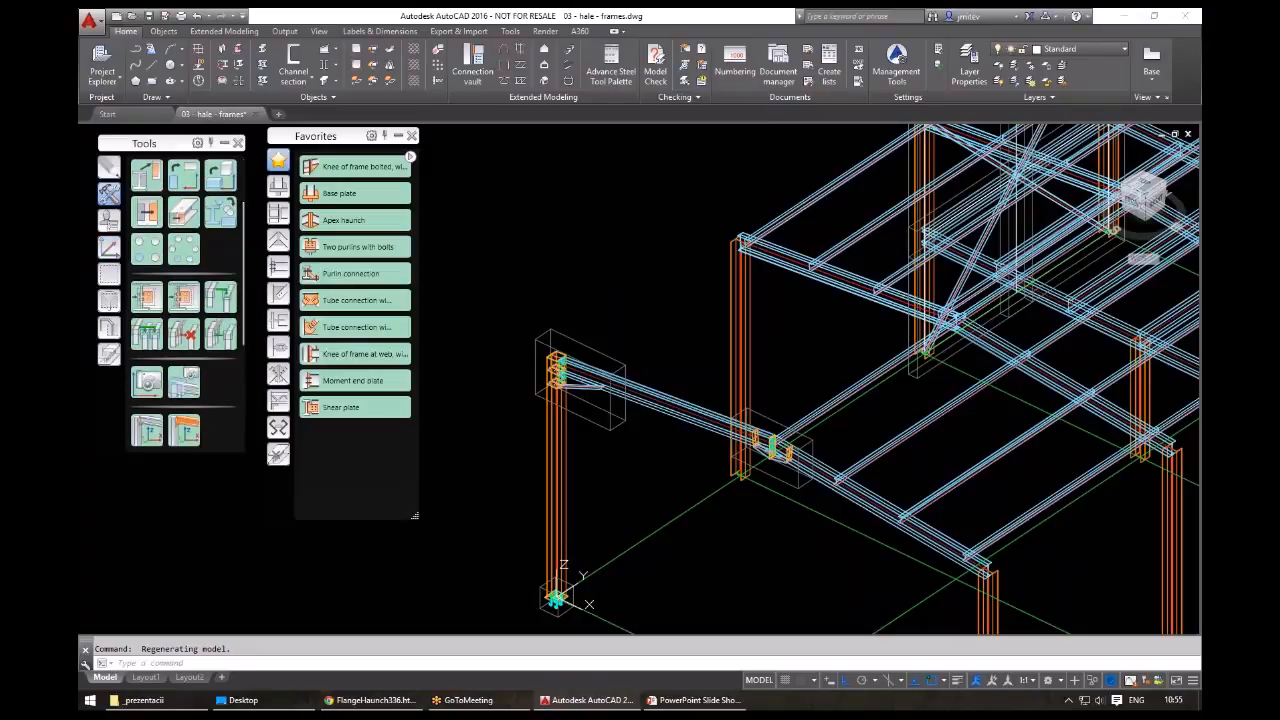
middle_drag(778, 230, 812, 222)
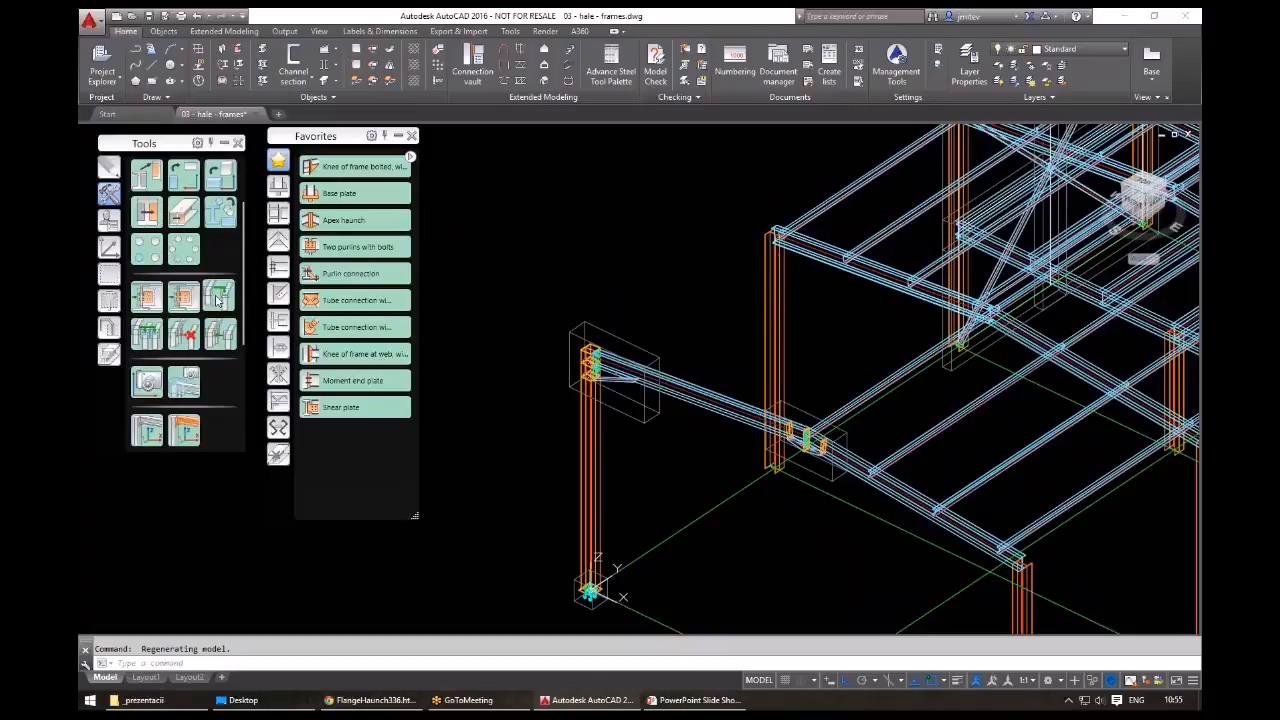
click(217, 300)
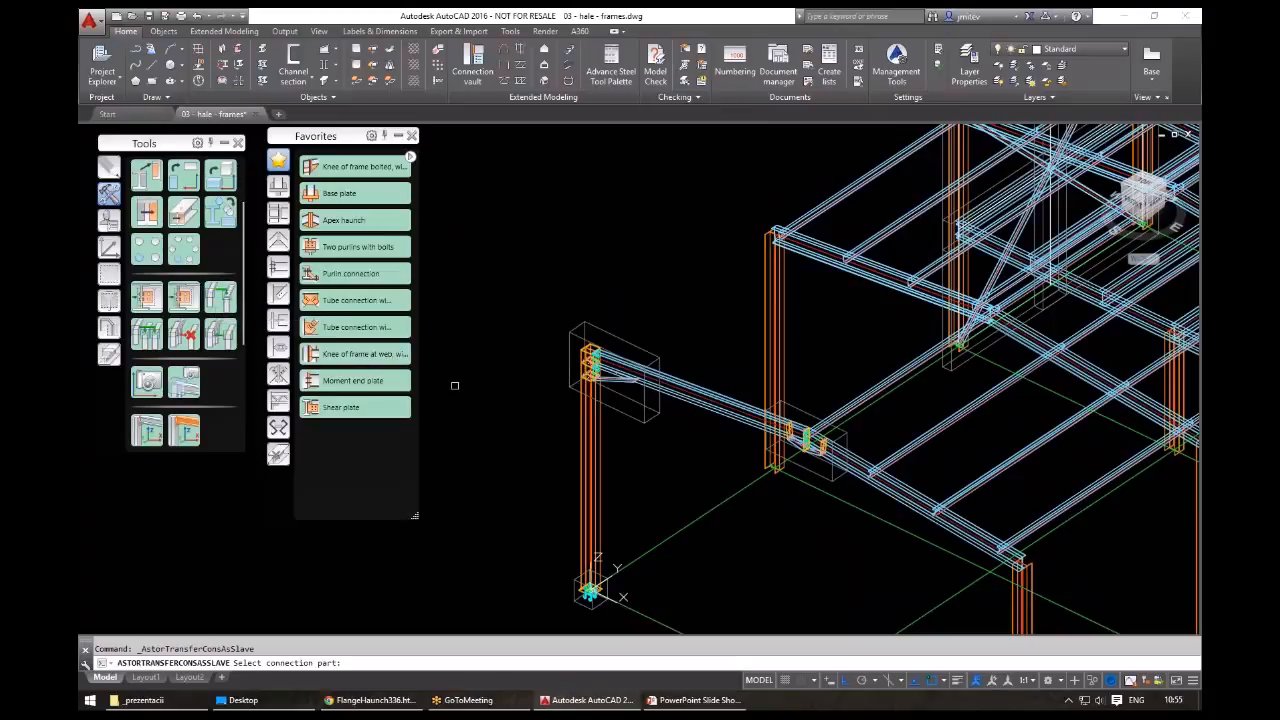
scroll(597, 390, up, 5)
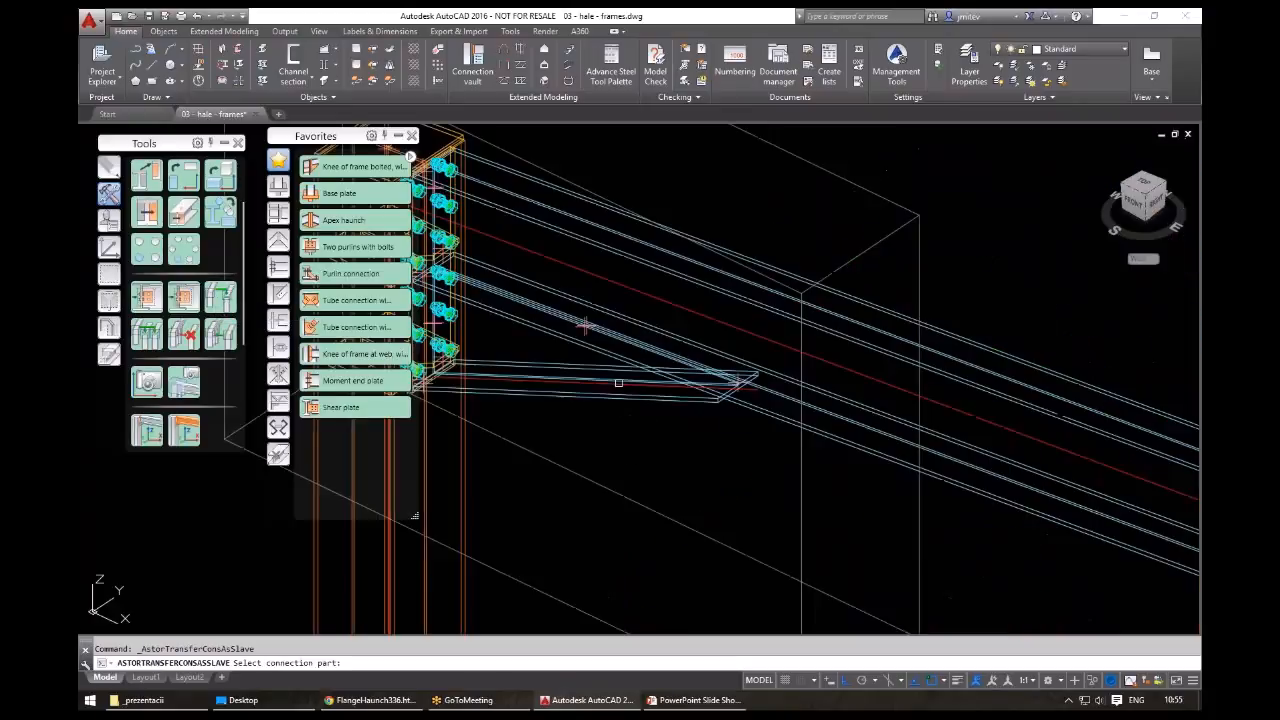
click(618, 383)
key(Return)
scroll(610, 400, down, 4)
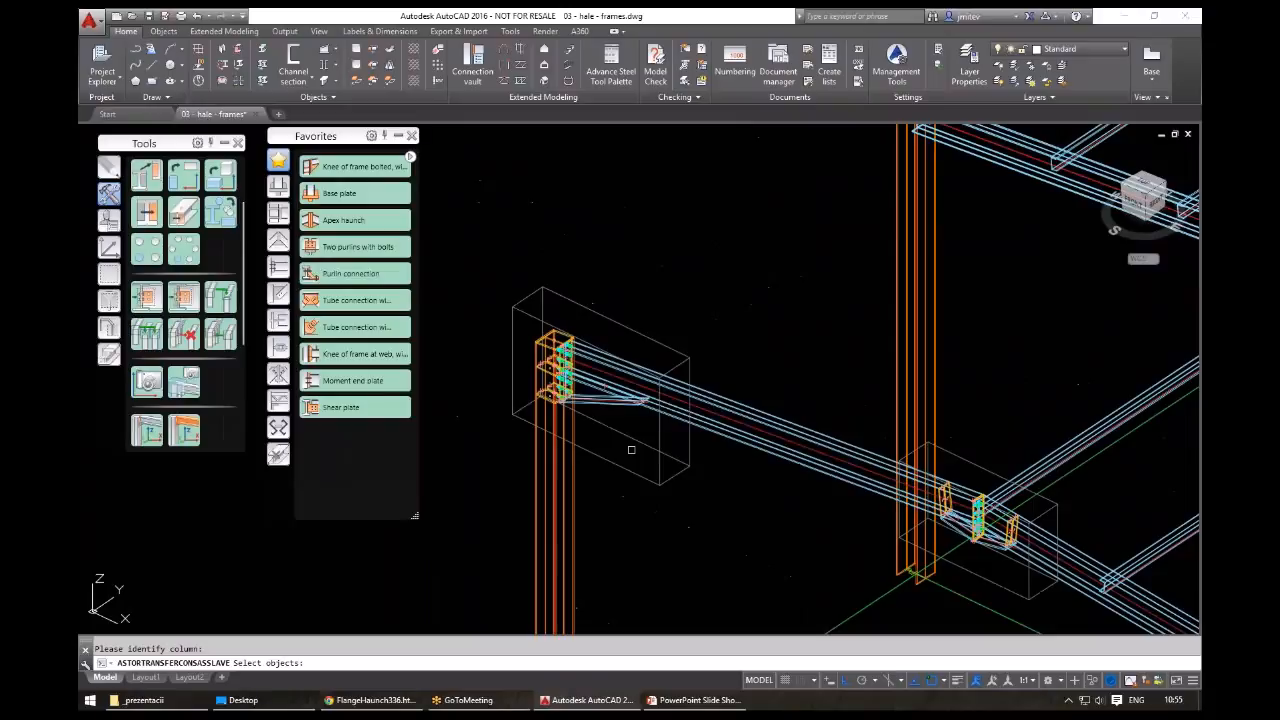
click(905, 335)
middle_drag(960, 213, 725, 443)
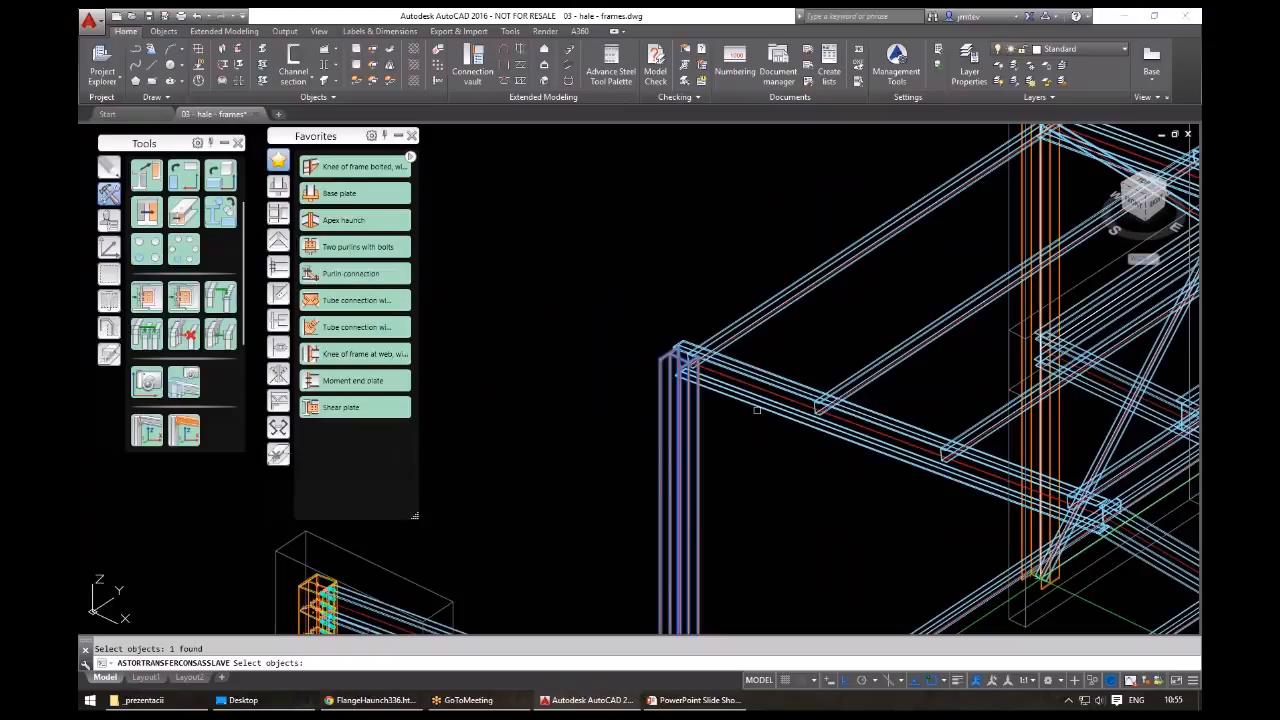
key(Return)
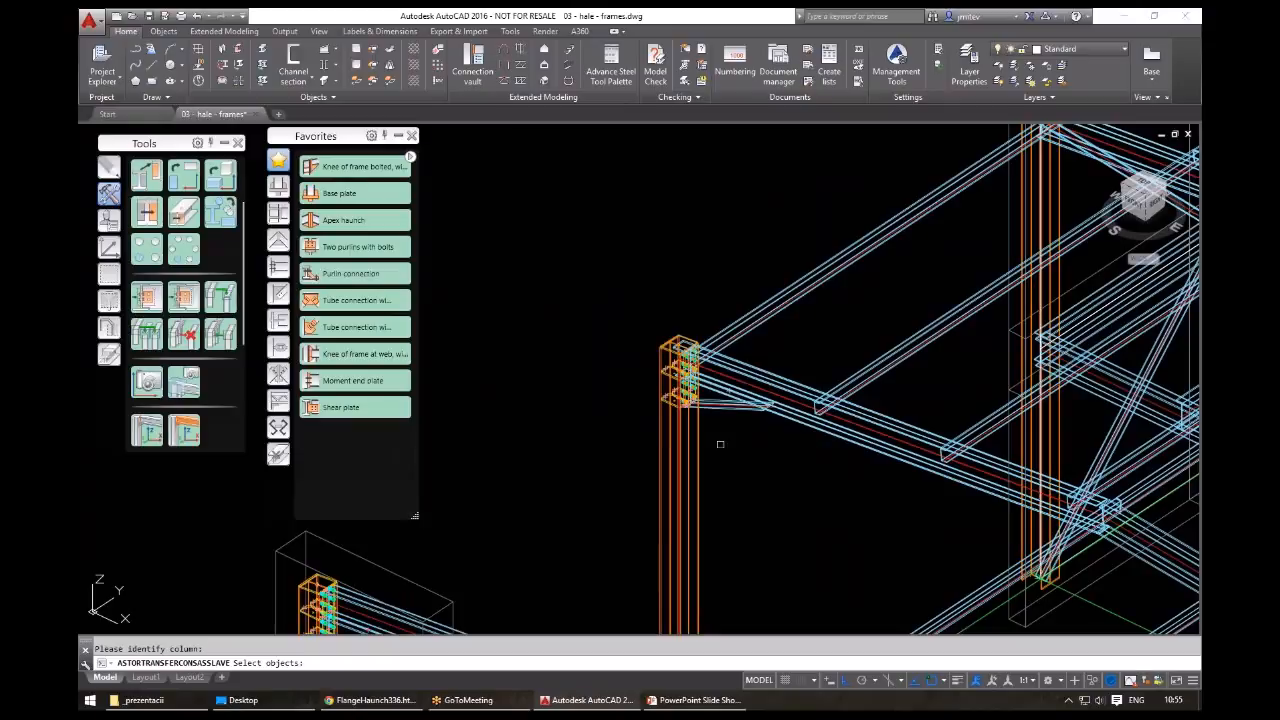
middle_drag(699, 413, 697, 389)
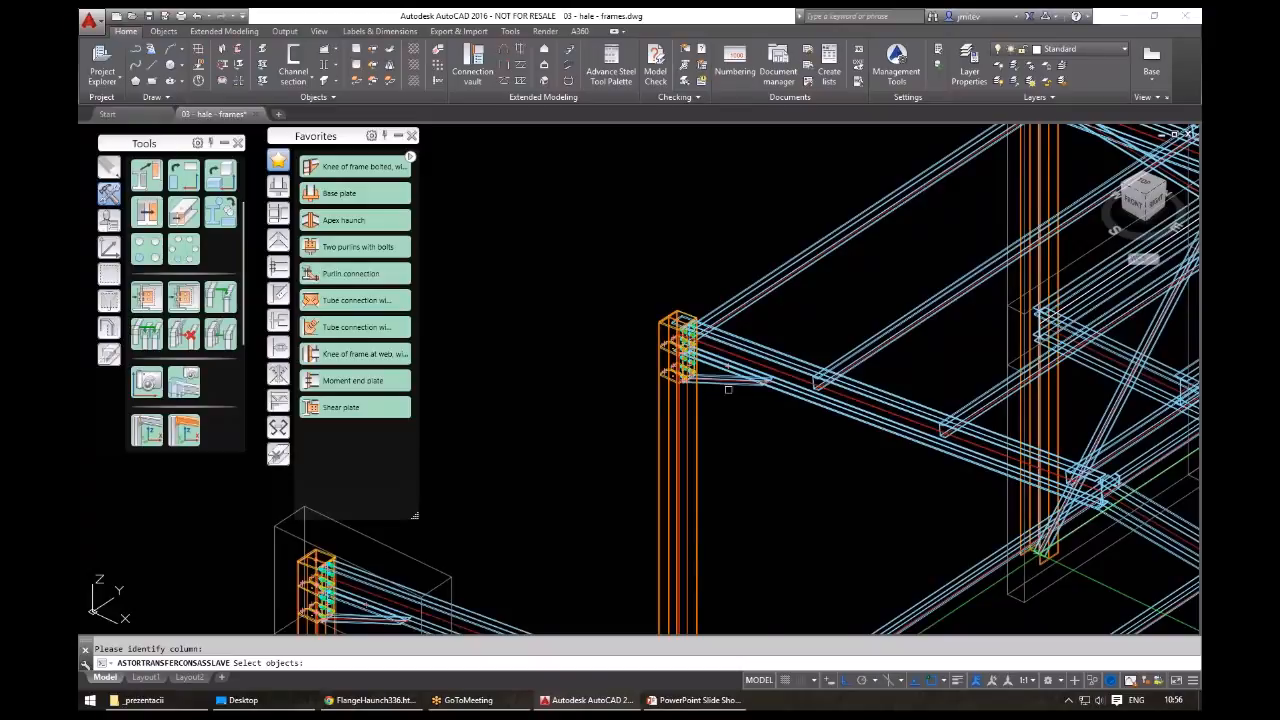
key(Escape)
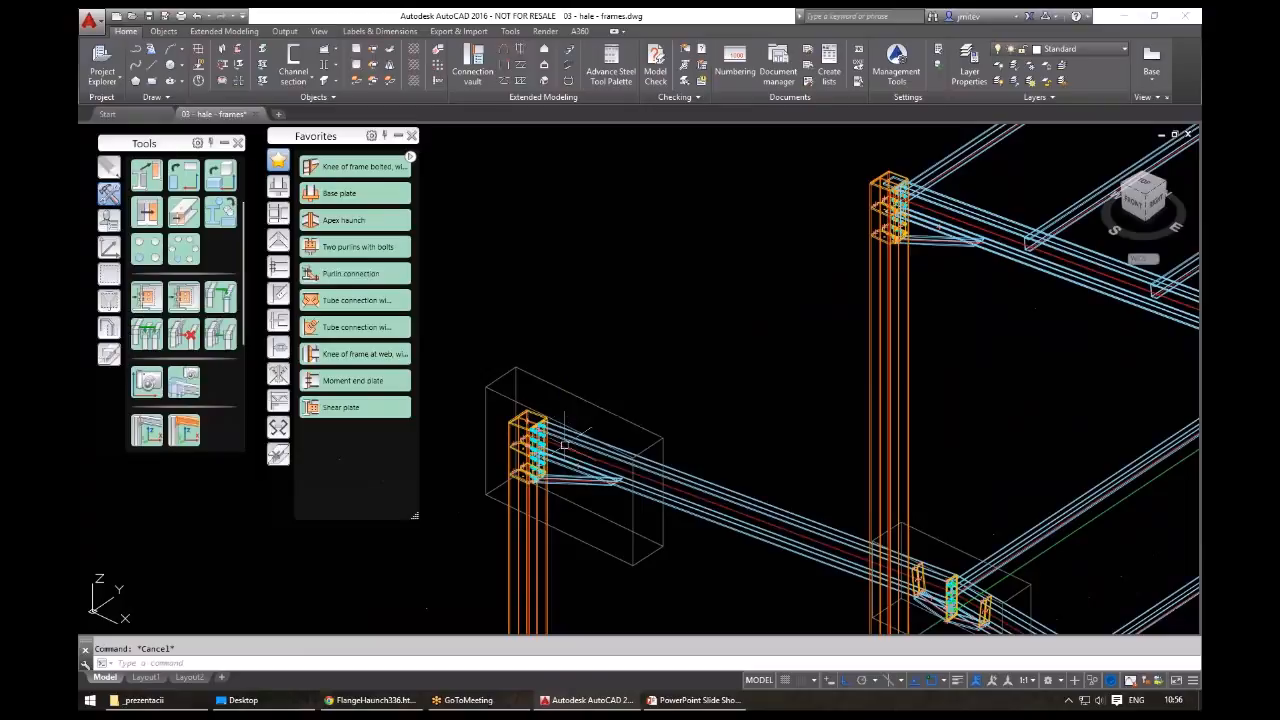
- Show all hidden objects in the model
middle_drag(506, 434, 525, 428)
click(109, 327)
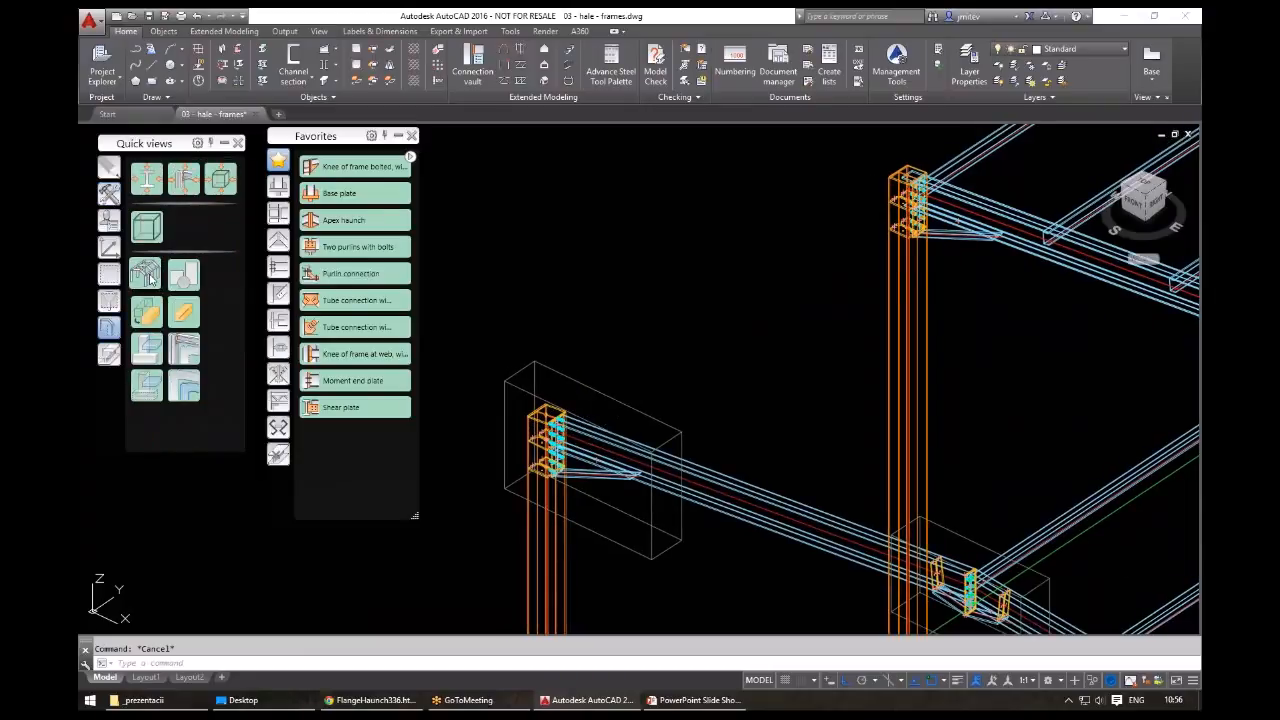
click(148, 280)
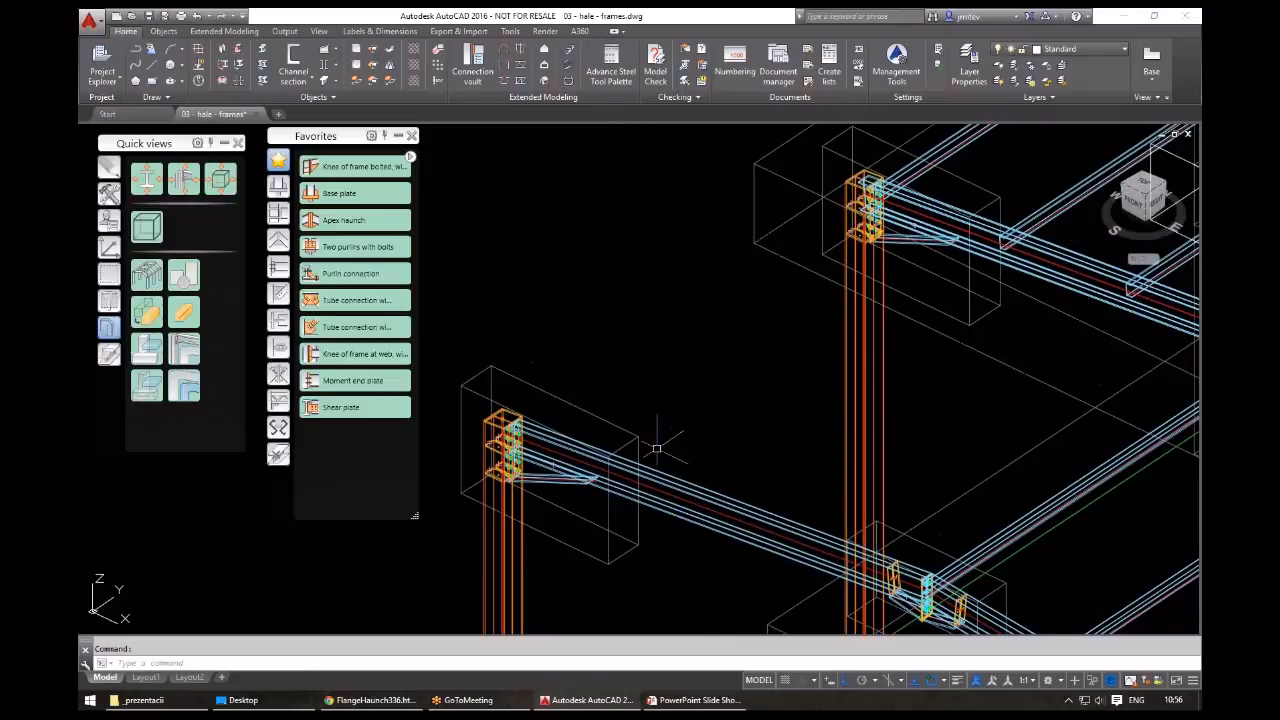
- Set the haunch length from the inner end plate face to 500 in the end frame's knee joint properties
click(548, 478)
right_click(540, 478)
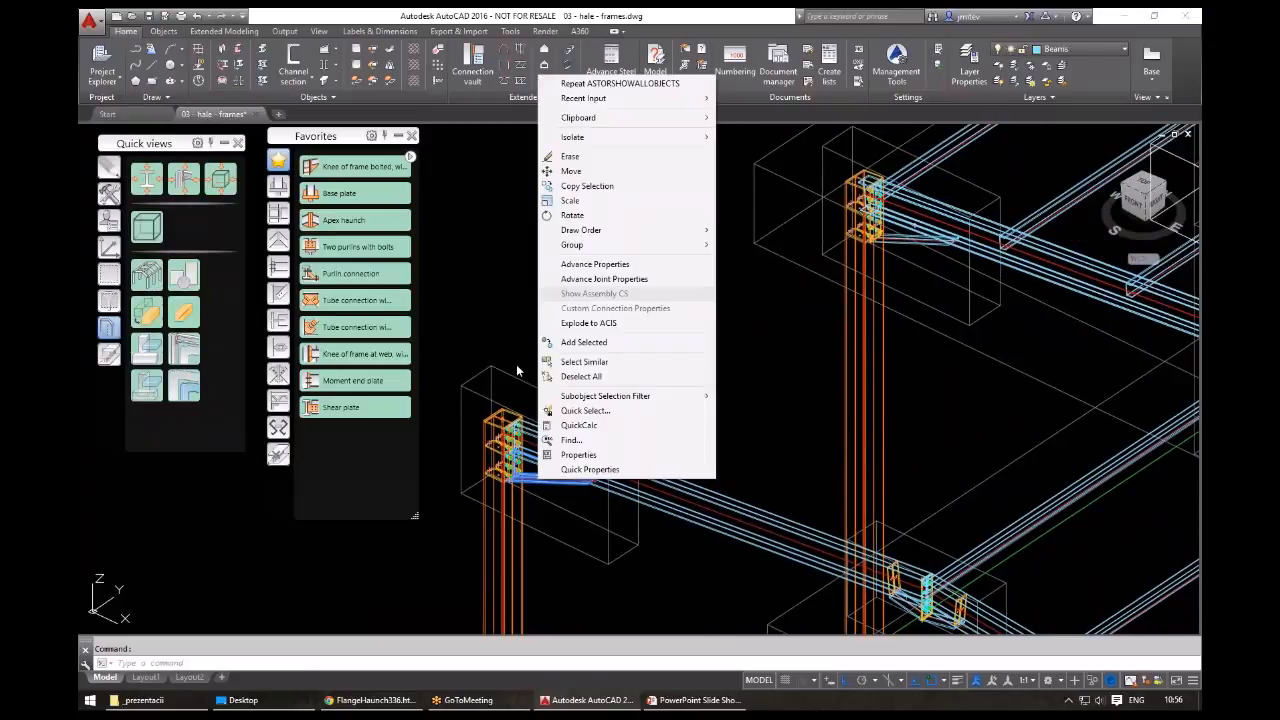
click(355, 166)
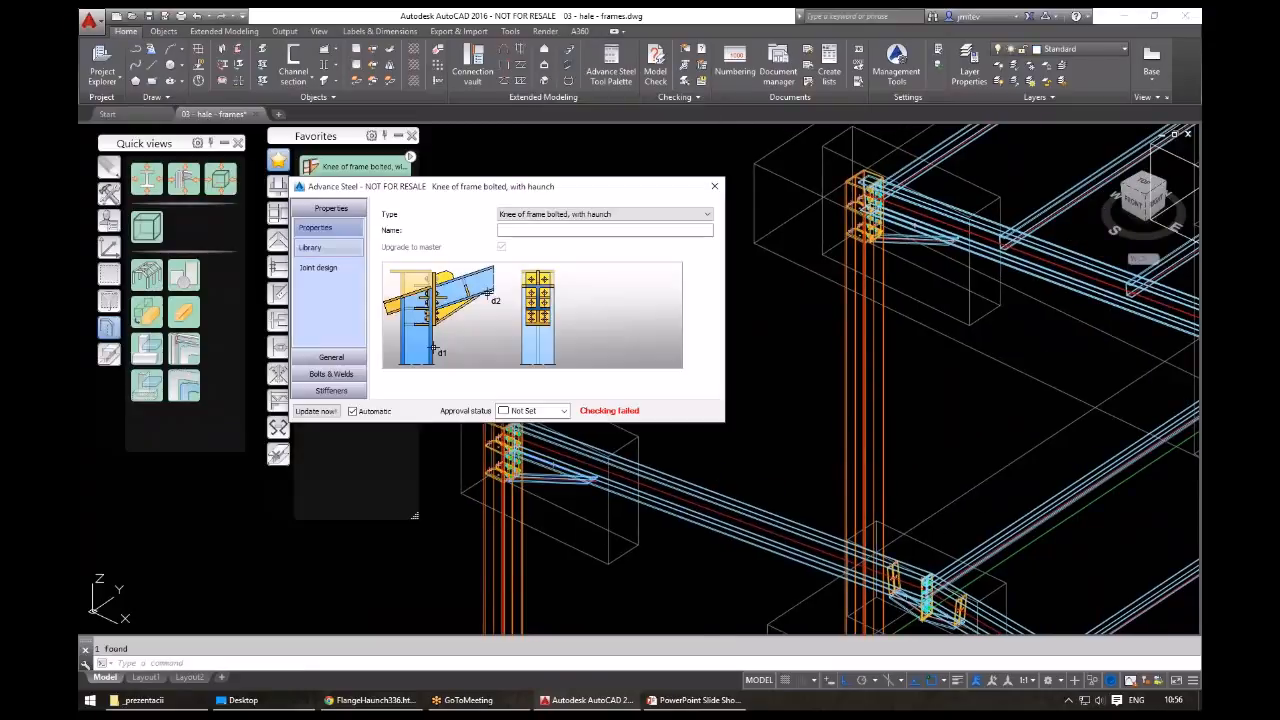
click(331, 357)
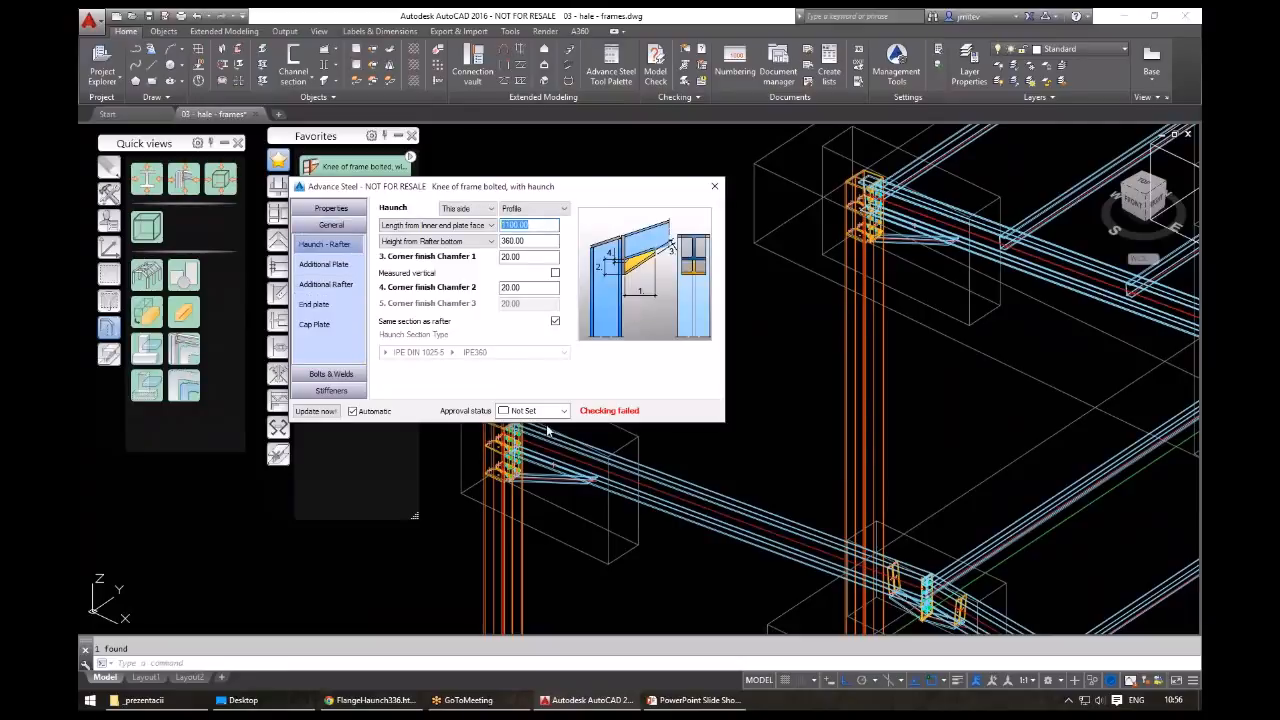
text(500)
key(Return)
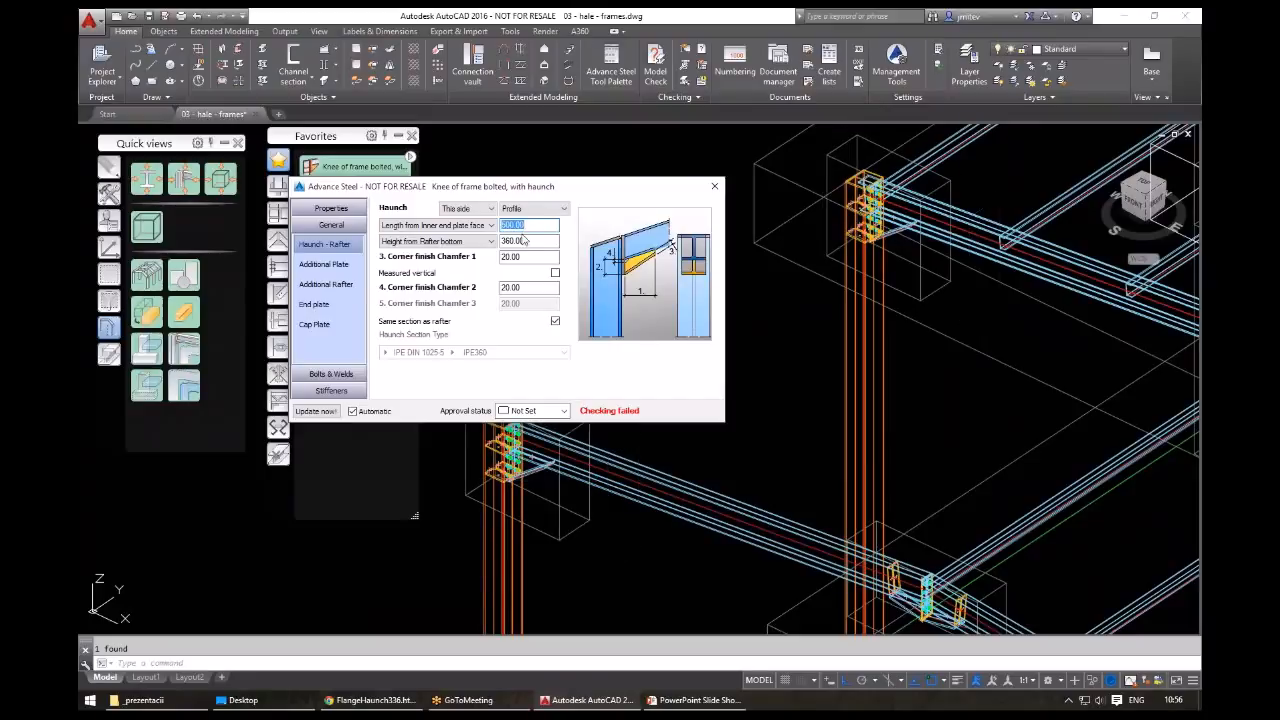
- Restore the knee joint's haunch length to 1100 and close the joint properties
text(1100)
key(Return)
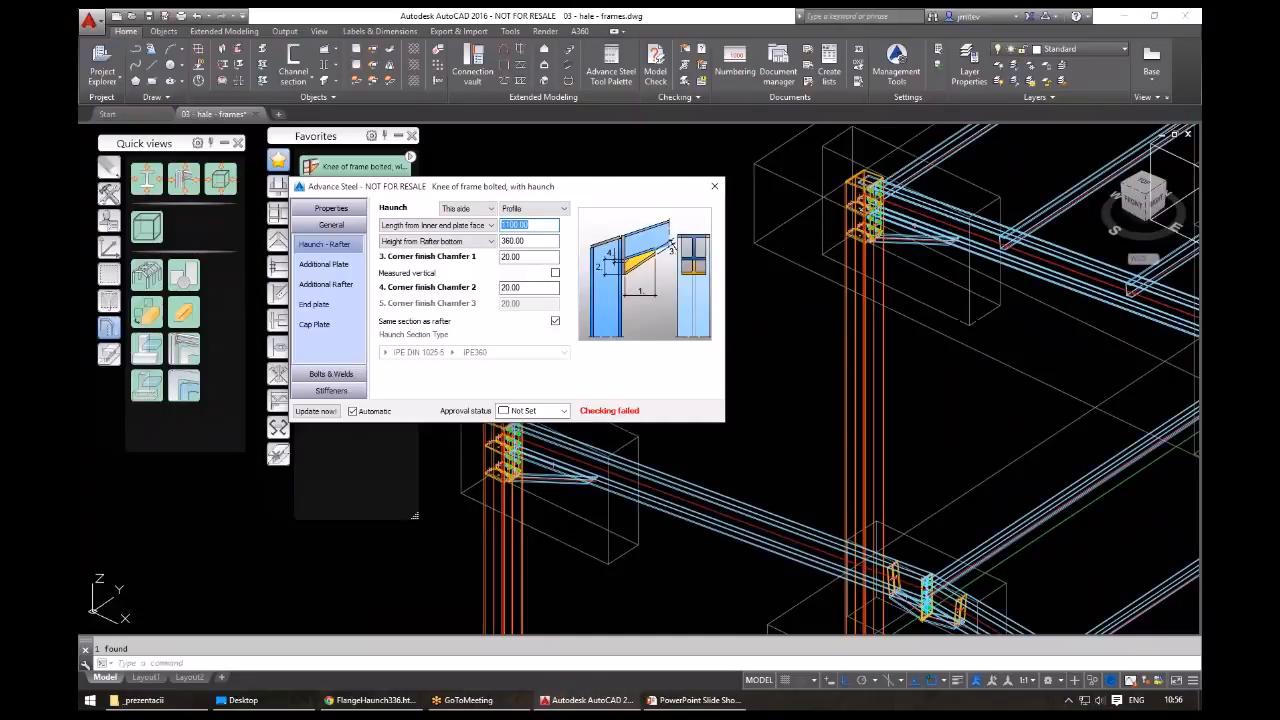
click(334, 209)
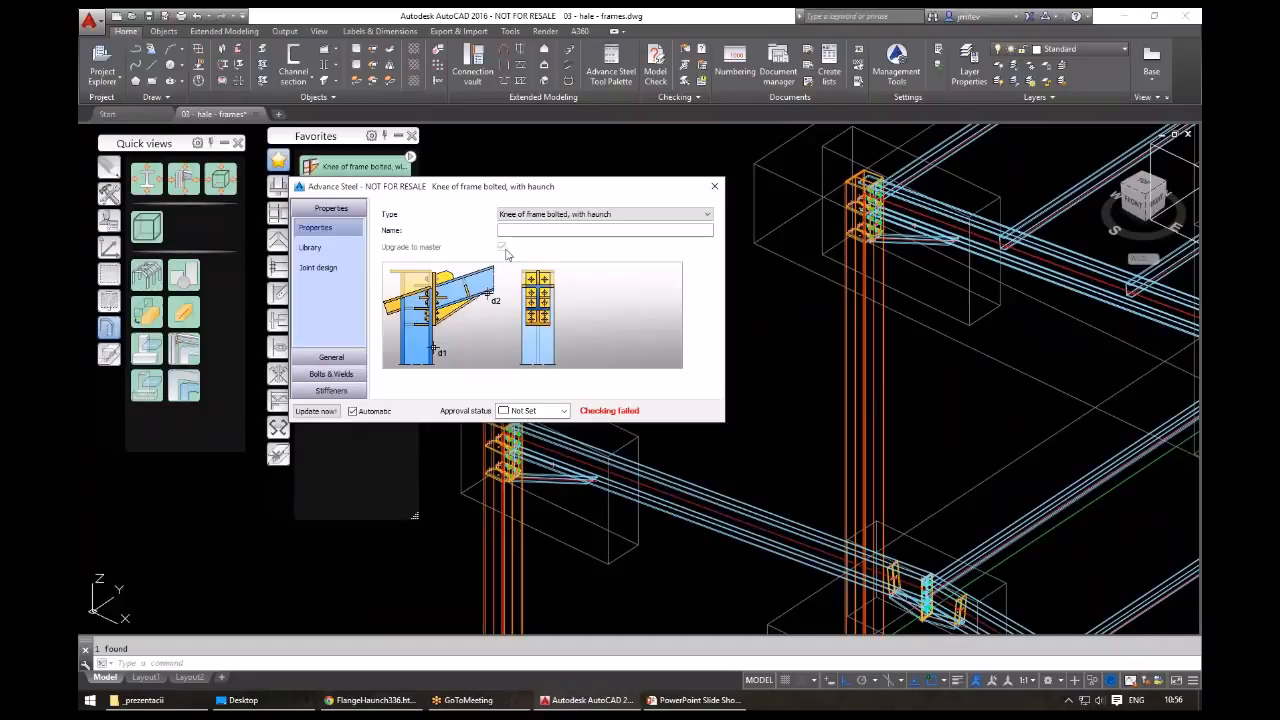
click(716, 189)
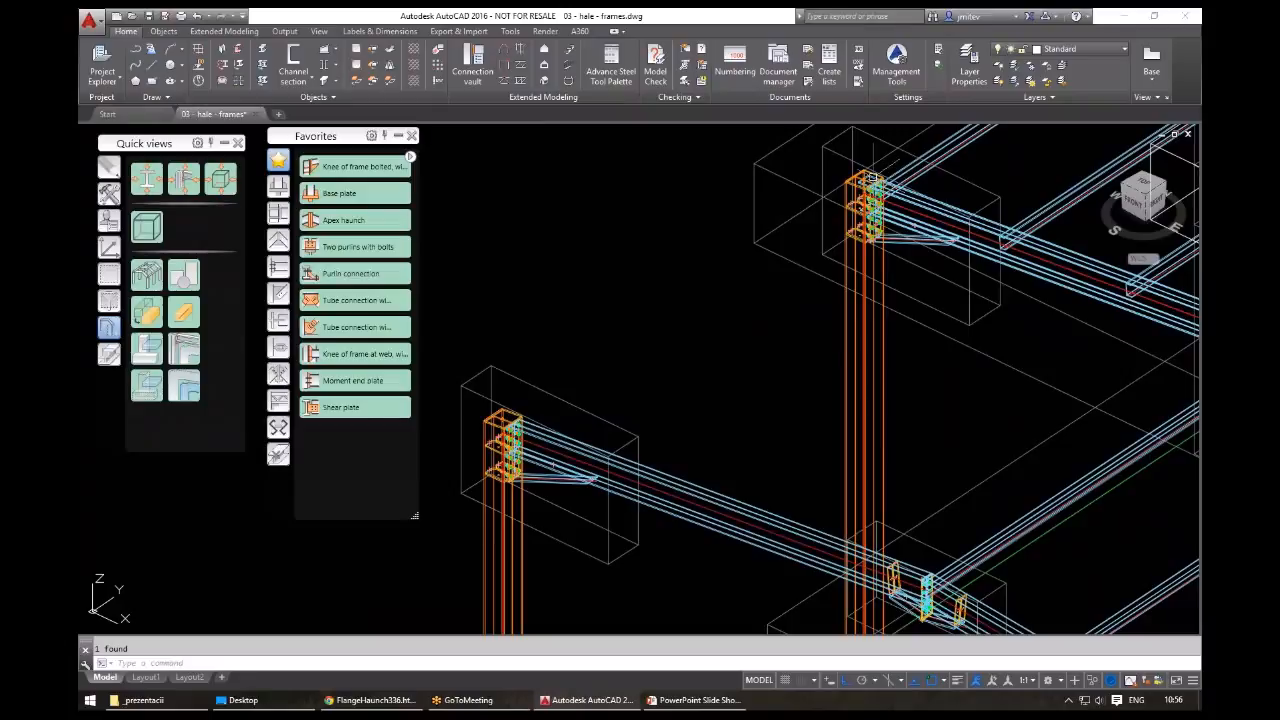
- Delete the overlapping rafter that runs uncut into the second frame's column at the knee joint
scroll(861, 177, up, 5)
click(859, 178)
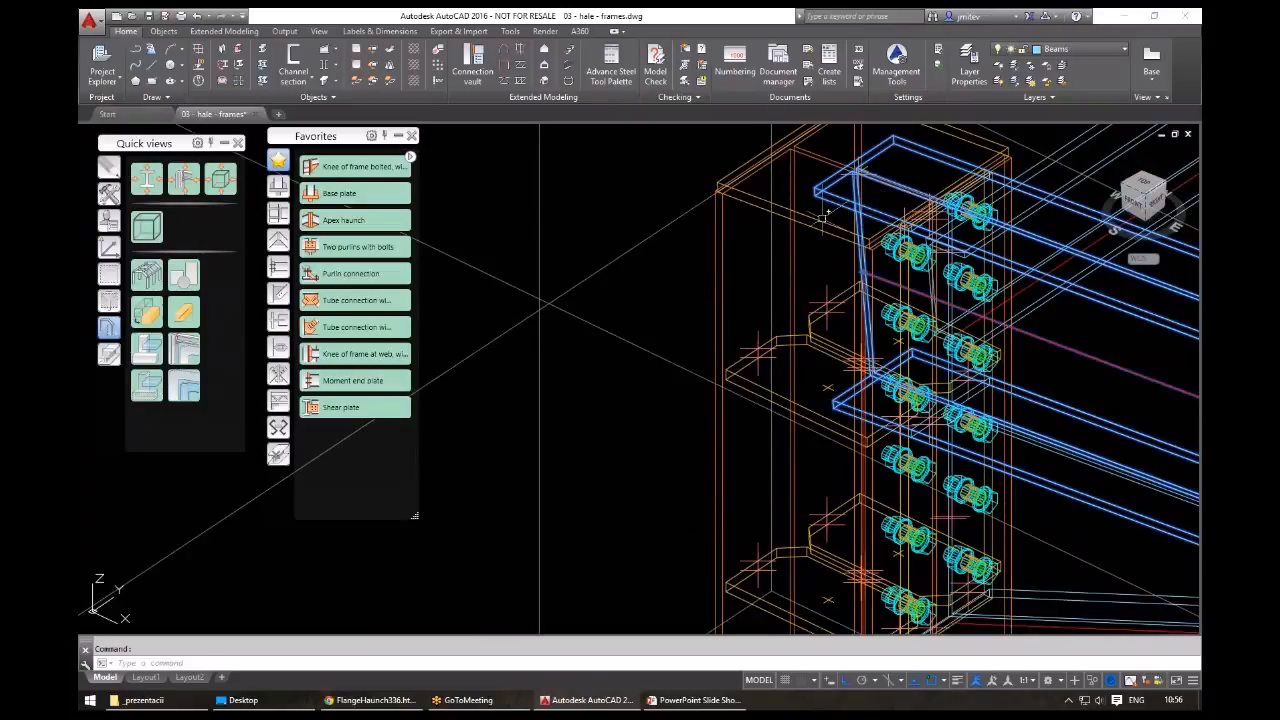
key(Delete)
scroll(743, 291, down, 5)
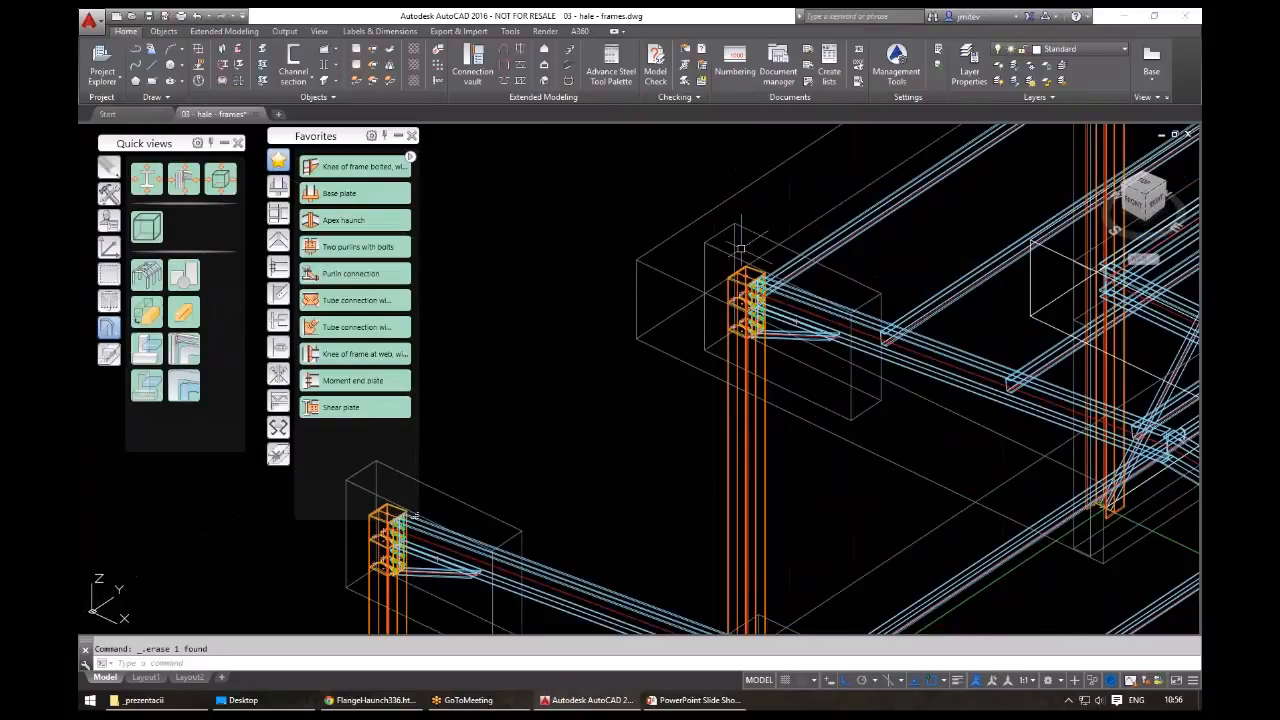
middle_drag(909, 220, 780, 320)
middle_drag(336, 625, 588, 417)
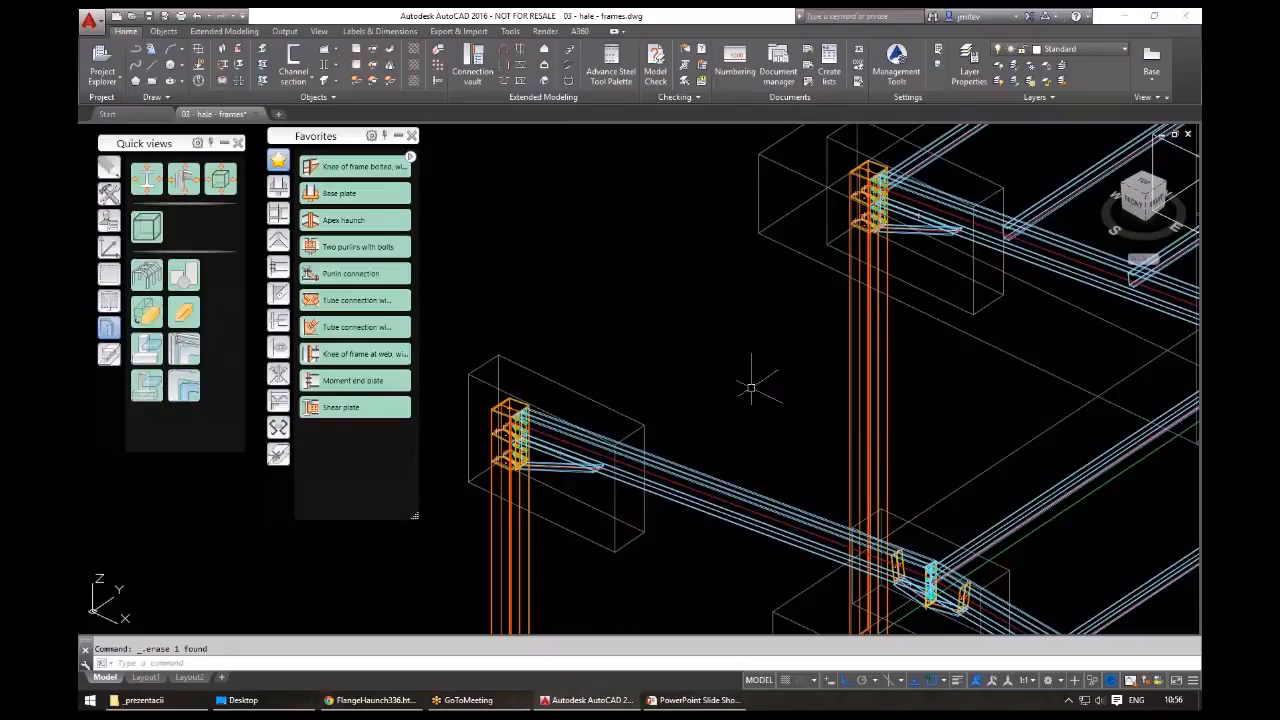
- Propagate the second frame's knee connection as a slave joint to the third frame's column and rafter
scroll(700, 378, down, 4)
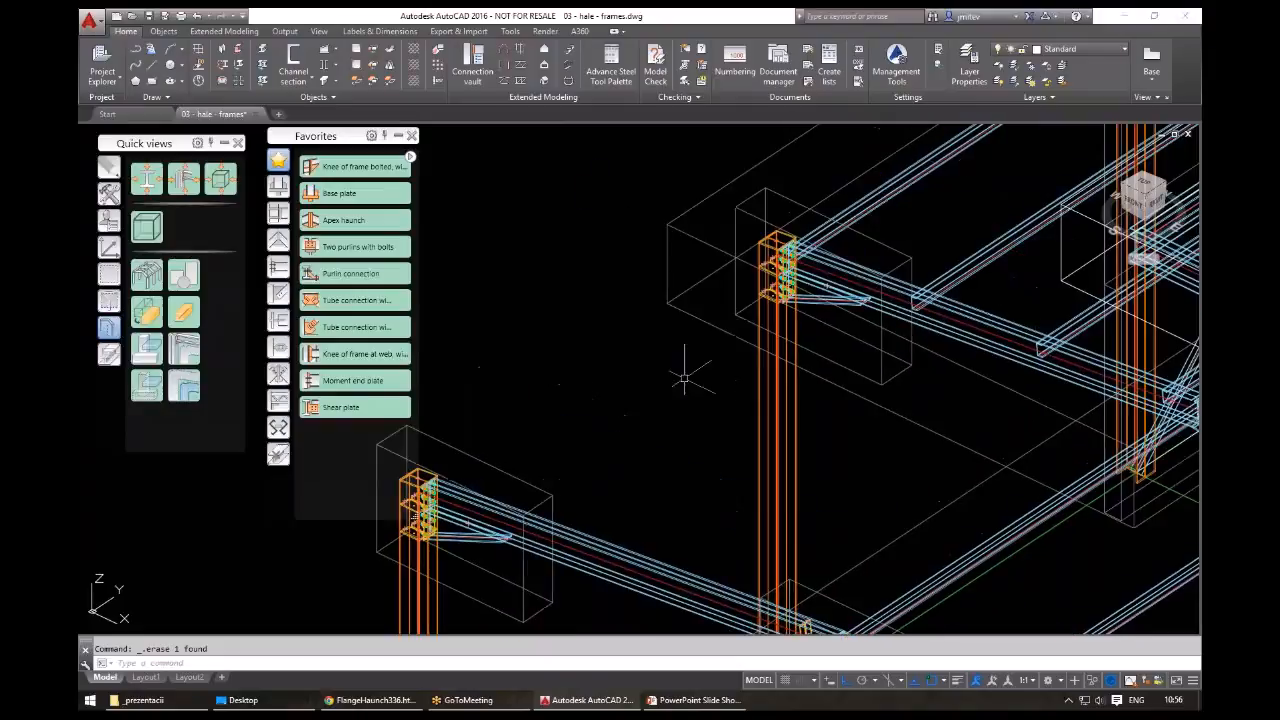
scroll(680, 371, down, 5)
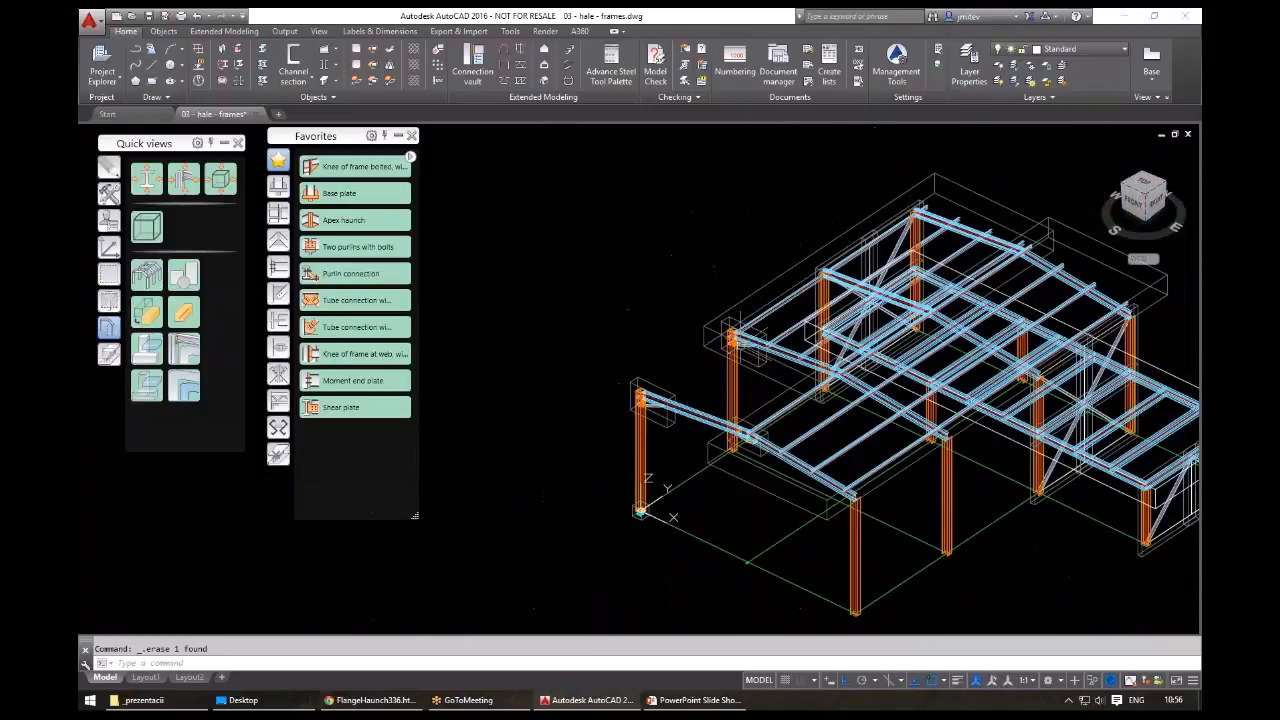
scroll(802, 284, up, 3)
middle_drag(803, 283, 675, 384)
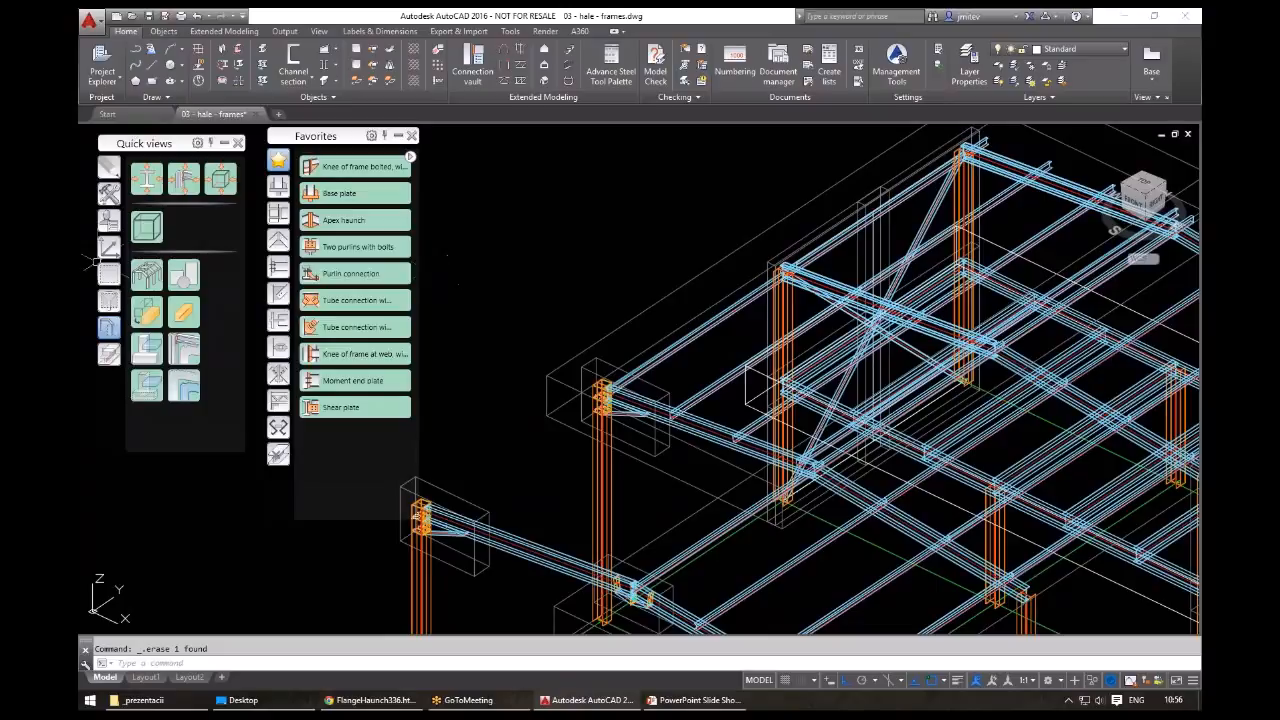
click(109, 194)
click(220, 348)
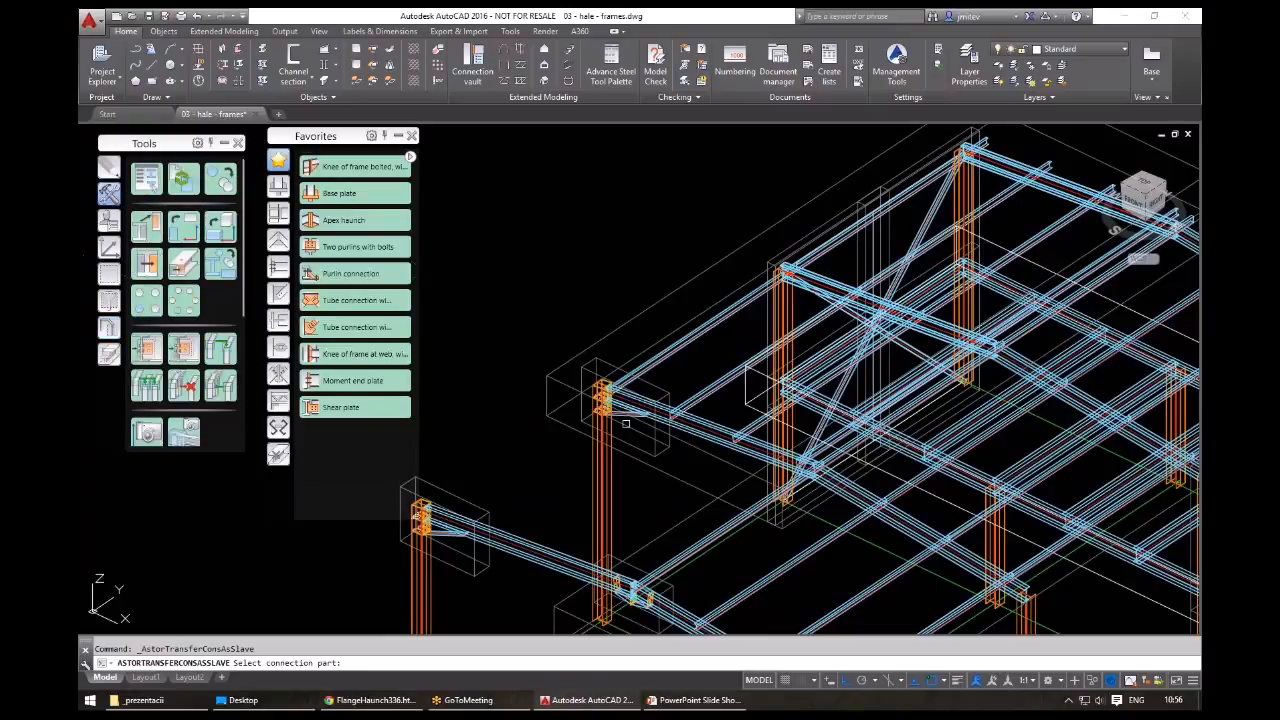
scroll(626, 424, up, 3)
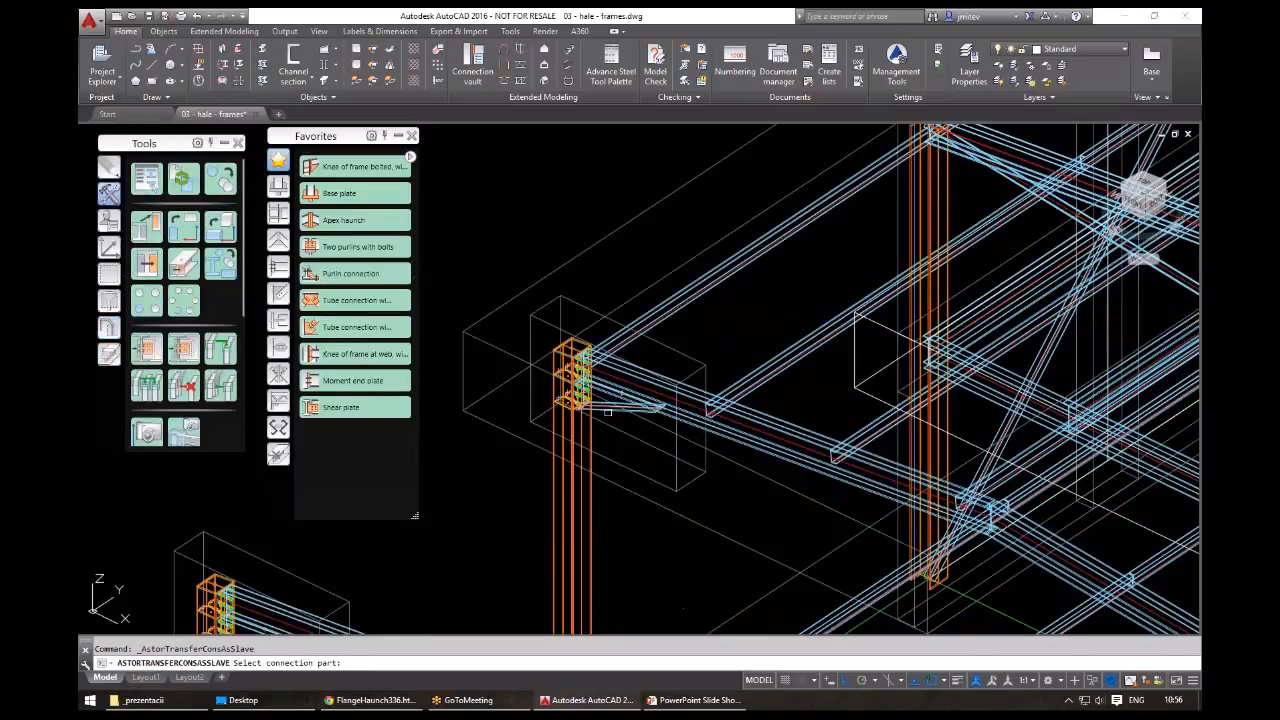
click(607, 411)
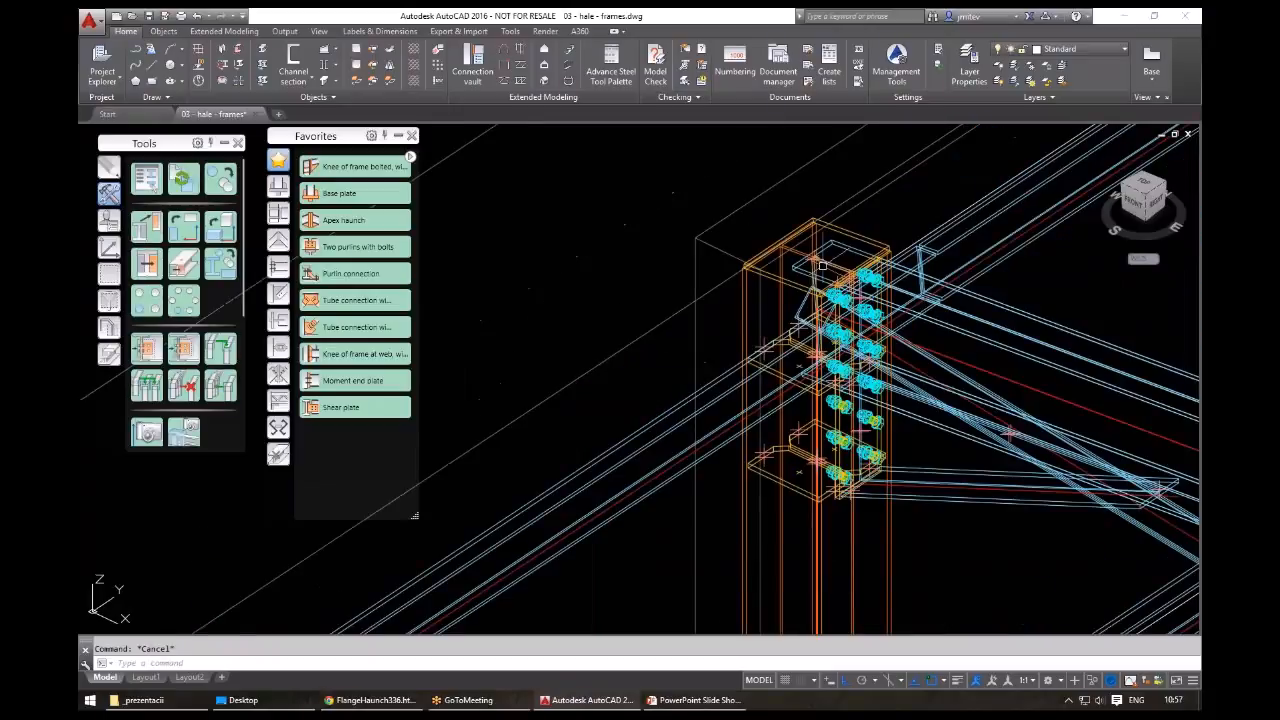
- Delete the overlapping rafter that runs uncut into the third frame's column at the knee joint
click(1009, 433)
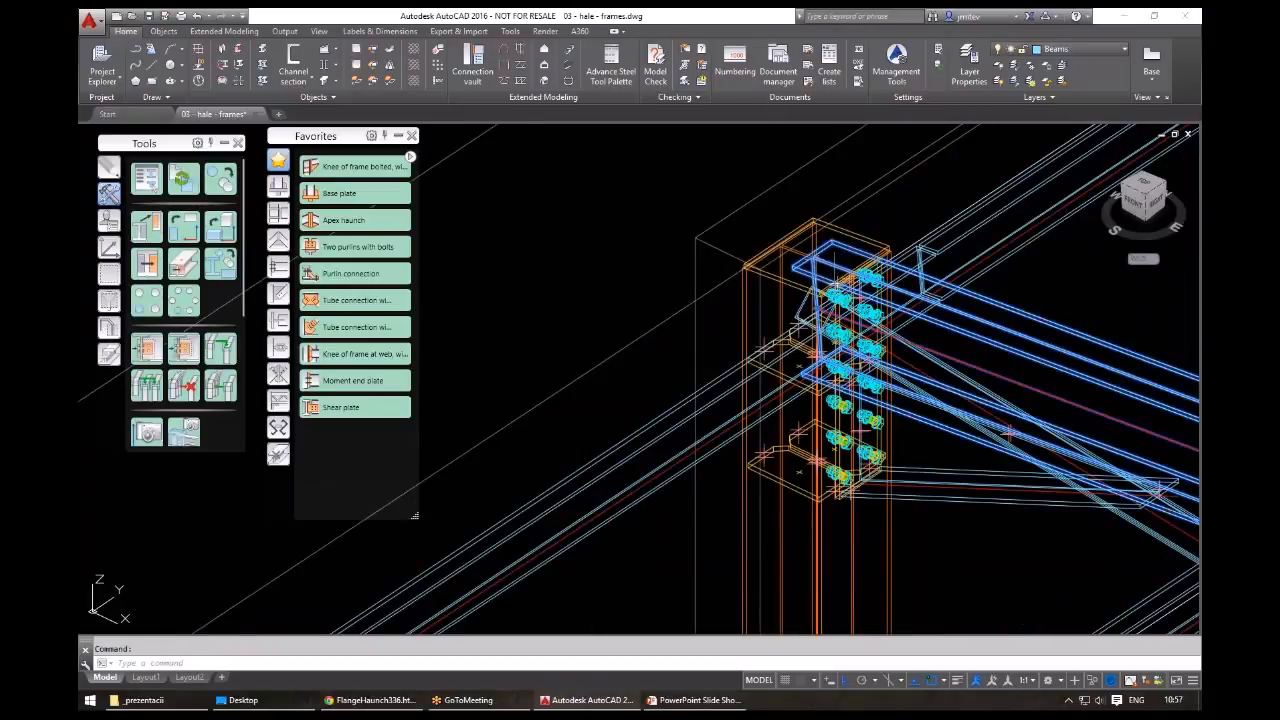
key(Delete)
scroll(726, 388, down, 5)
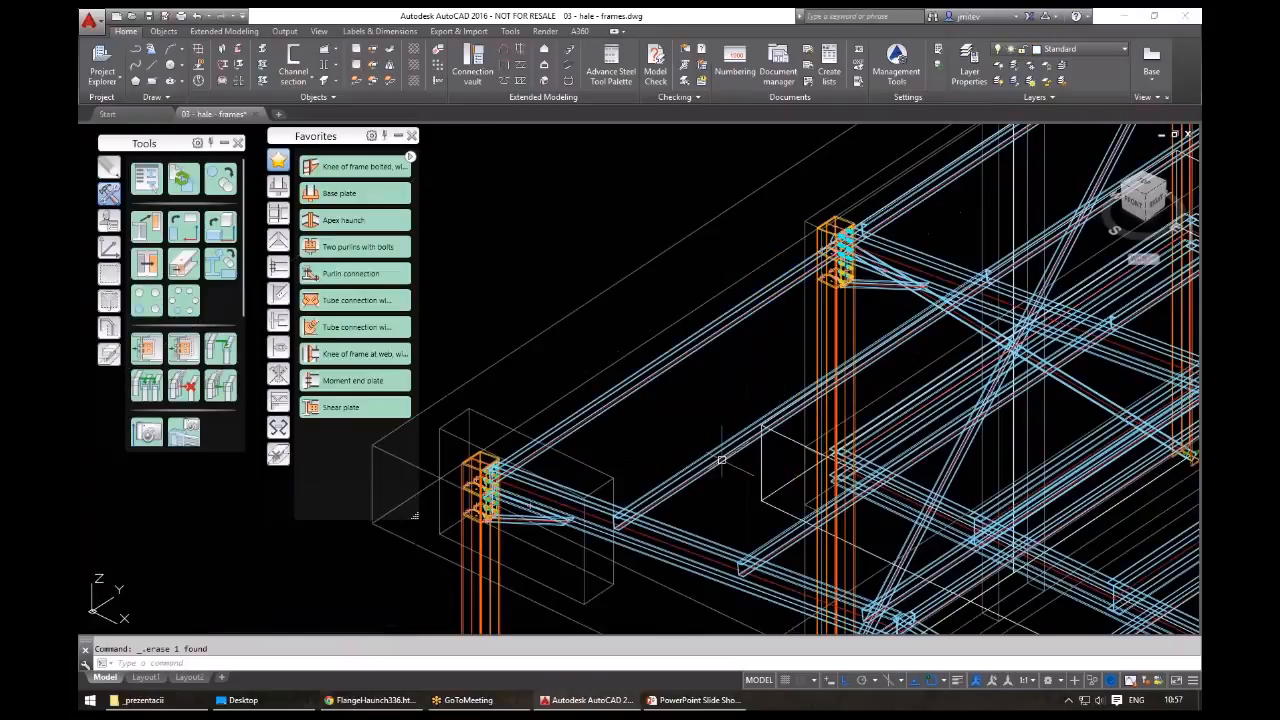
middle_drag(623, 495, 742, 349)
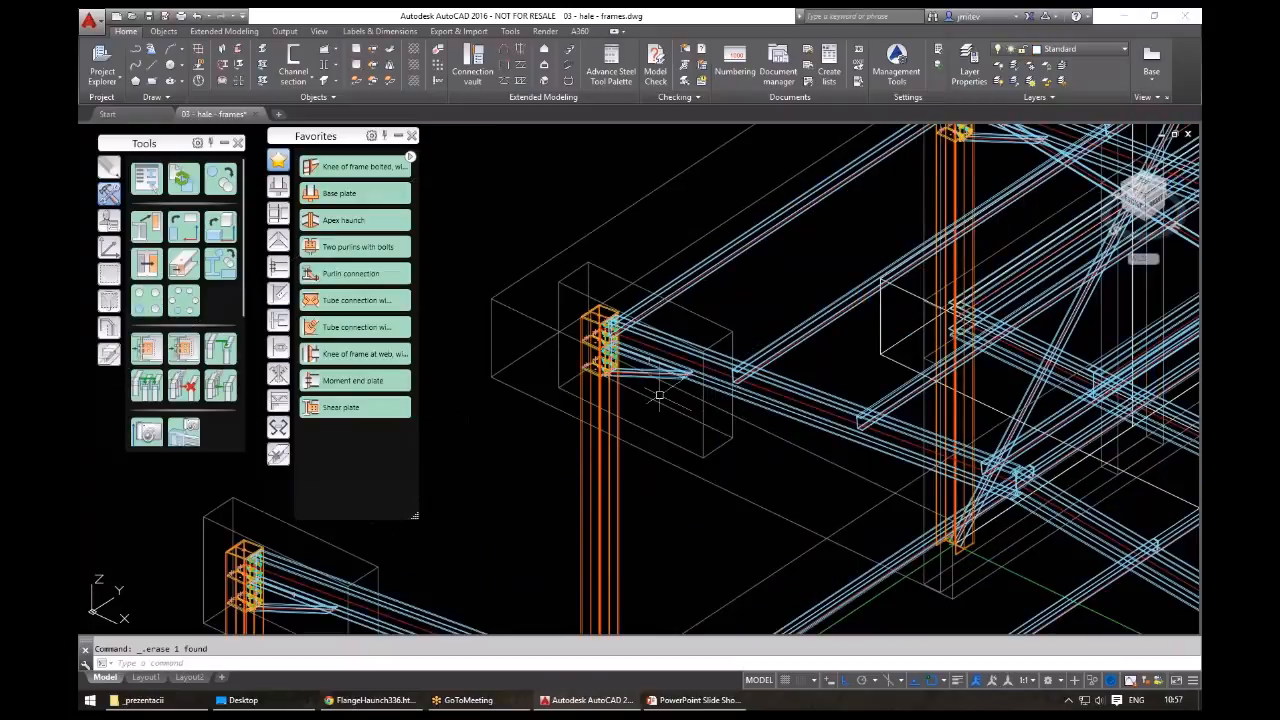
scroll(659, 396, up, 2)
middle_drag(635, 392, 511, 509)
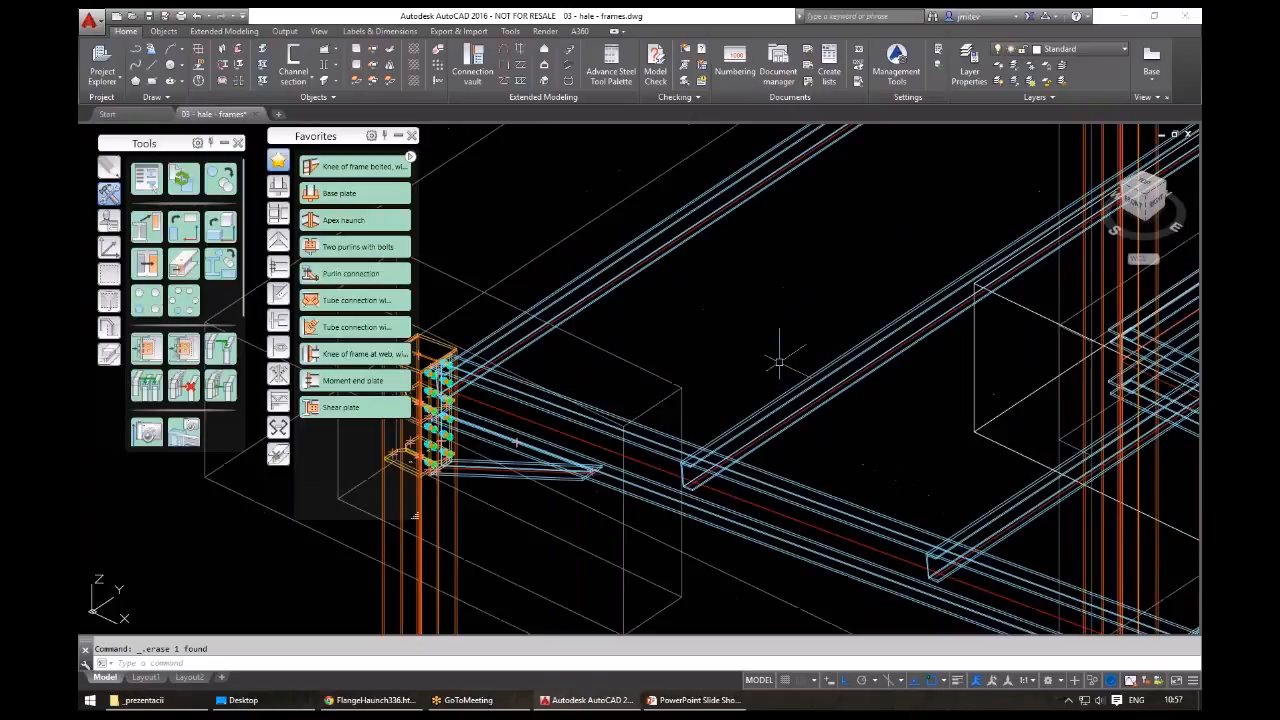
scroll(823, 336, down, 2)
- Set the haunch length from the inner end plate face to 500 in the third frame's knee joint properties
click(1010, 178)
right_click(1011, 176)
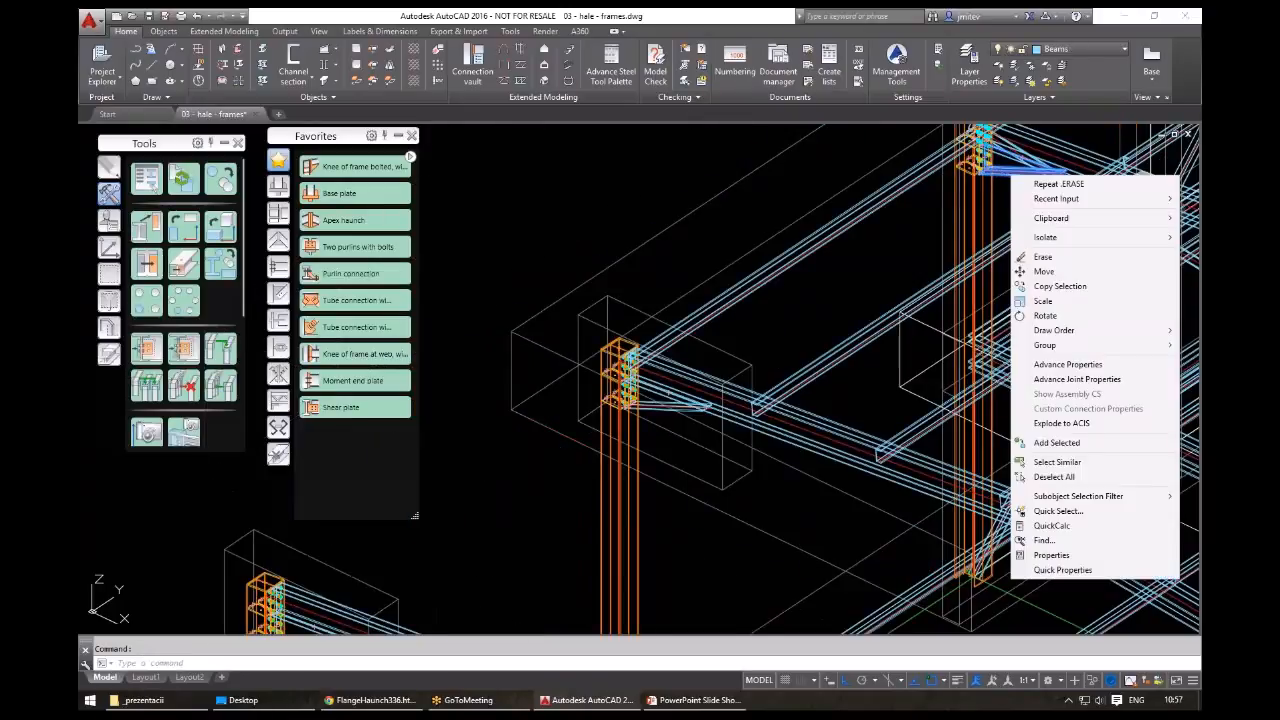
click(1077, 379)
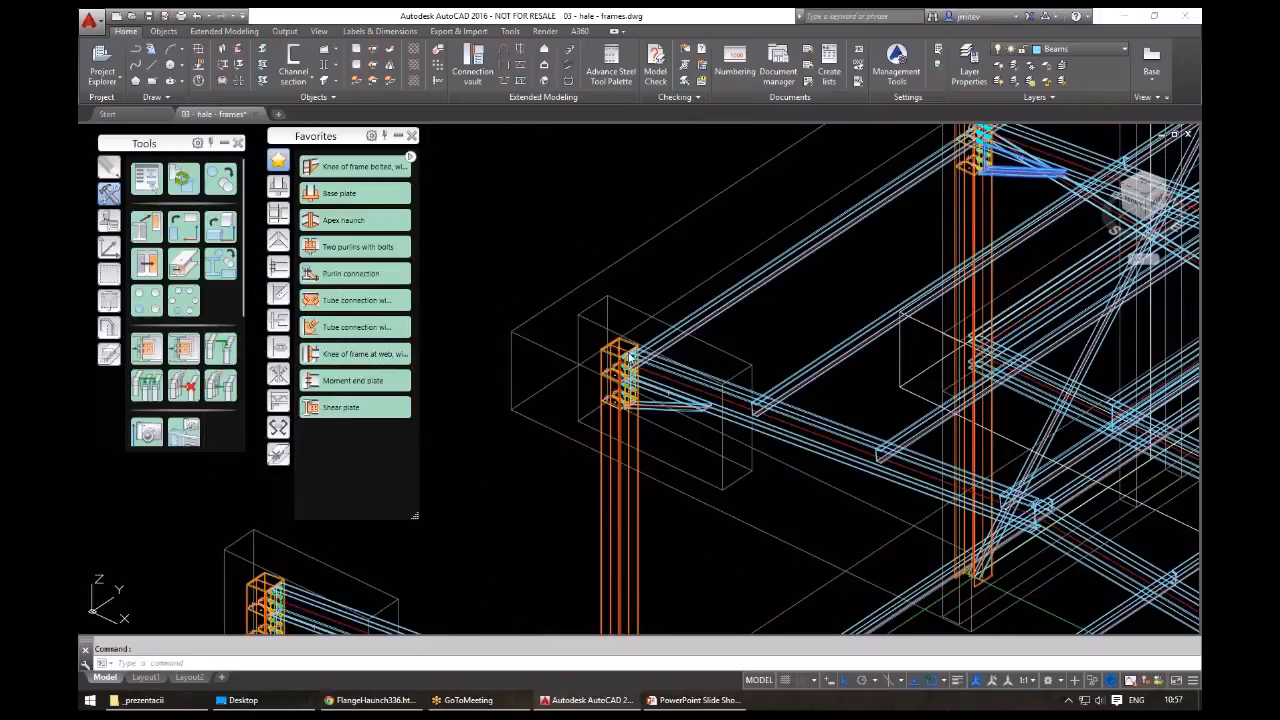
click(630, 357)
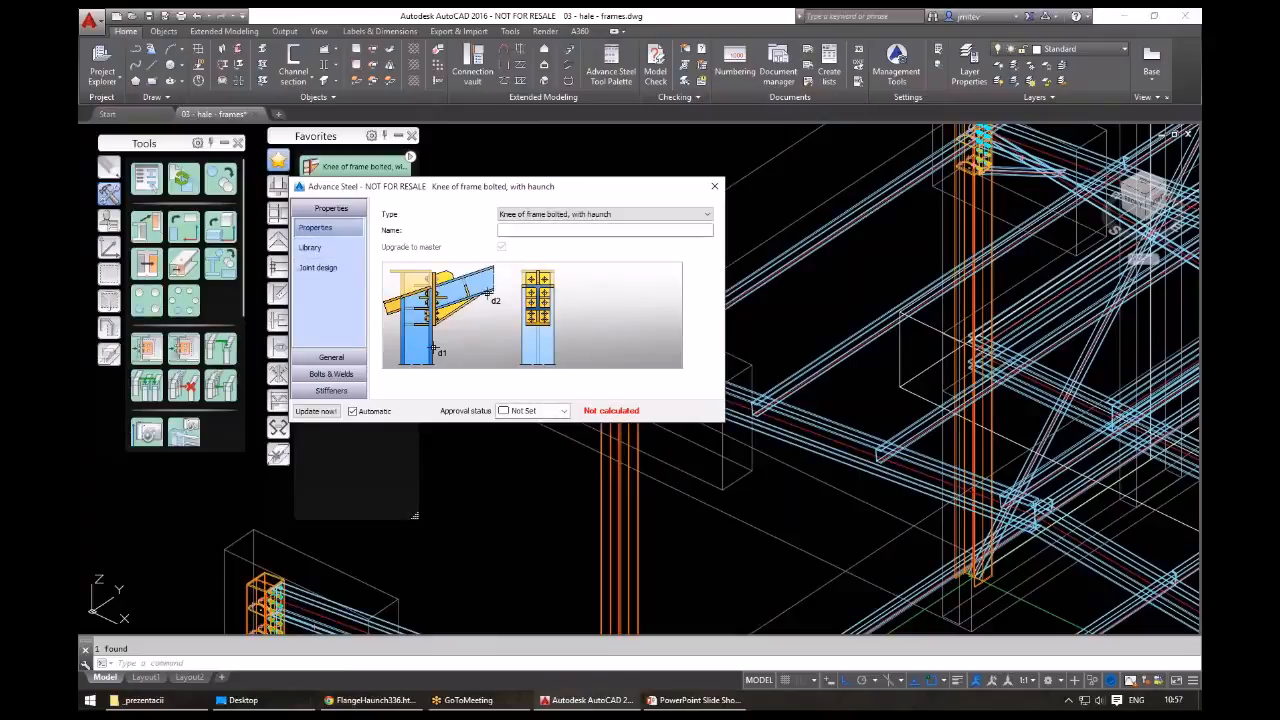
click(331, 357)
drag(540, 225, 488, 225)
text(5)
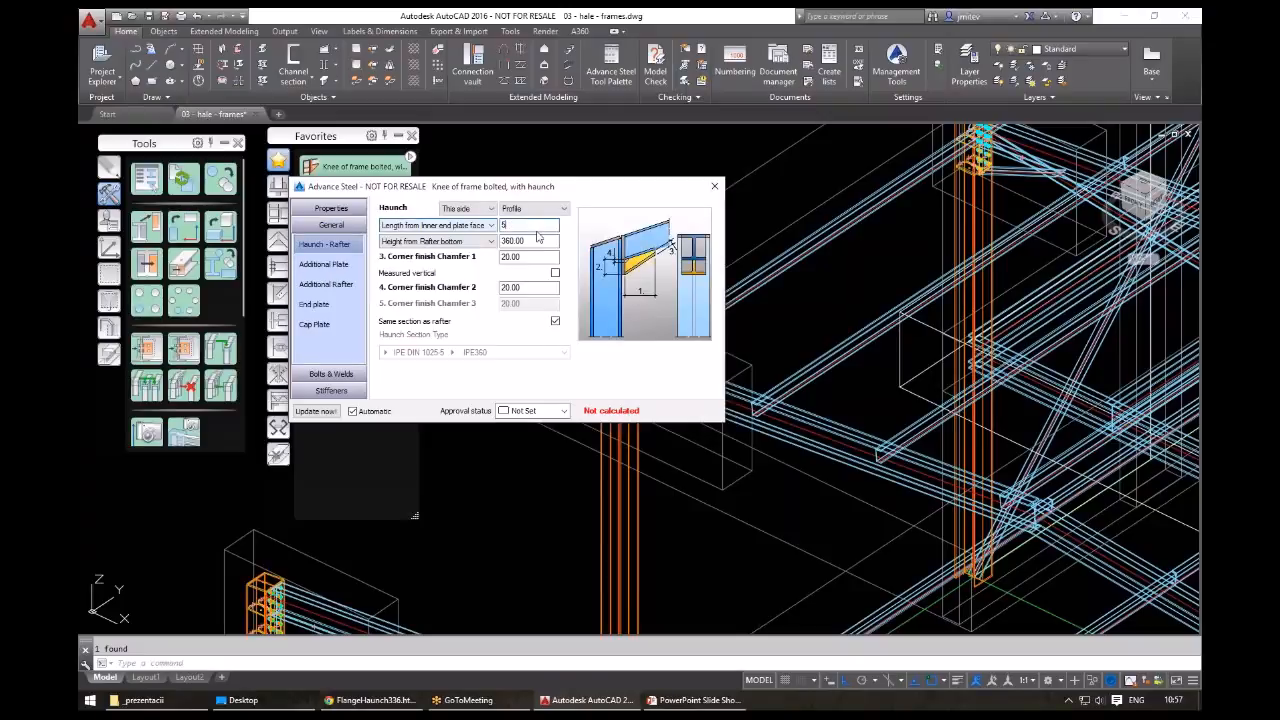
text(00)
key(Tab)
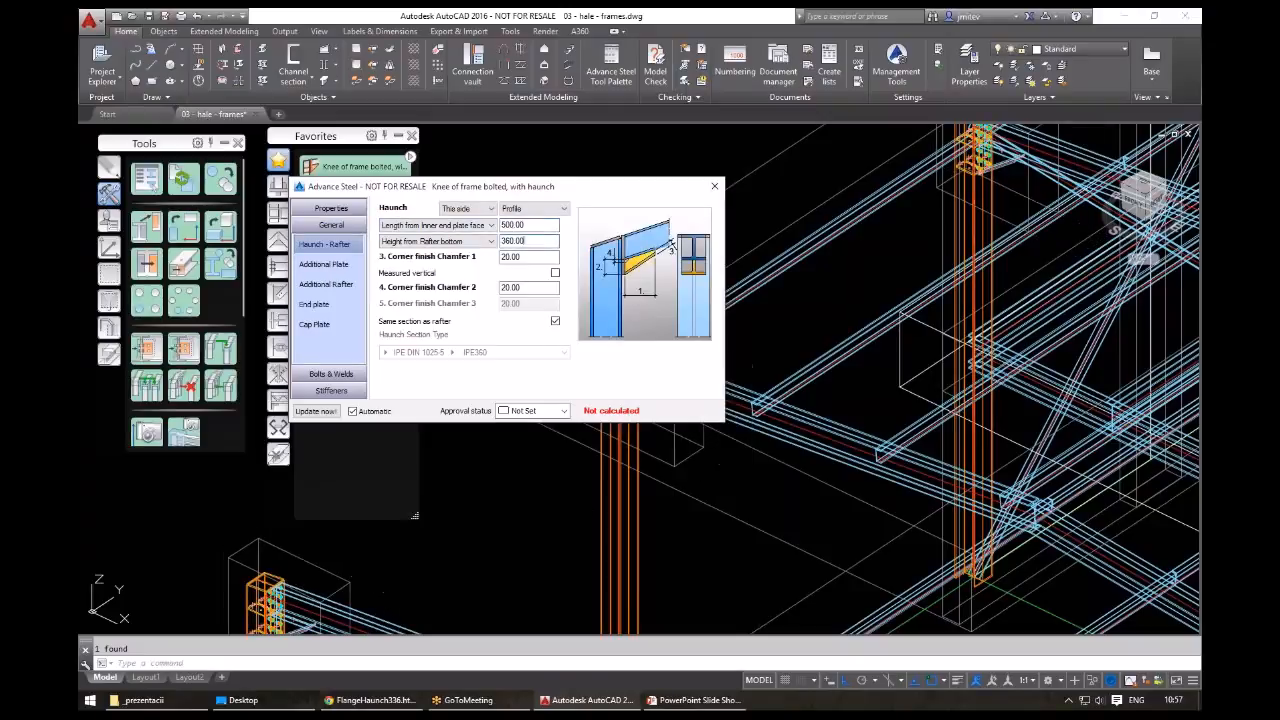
middle_drag(551, 501, 638, 539)
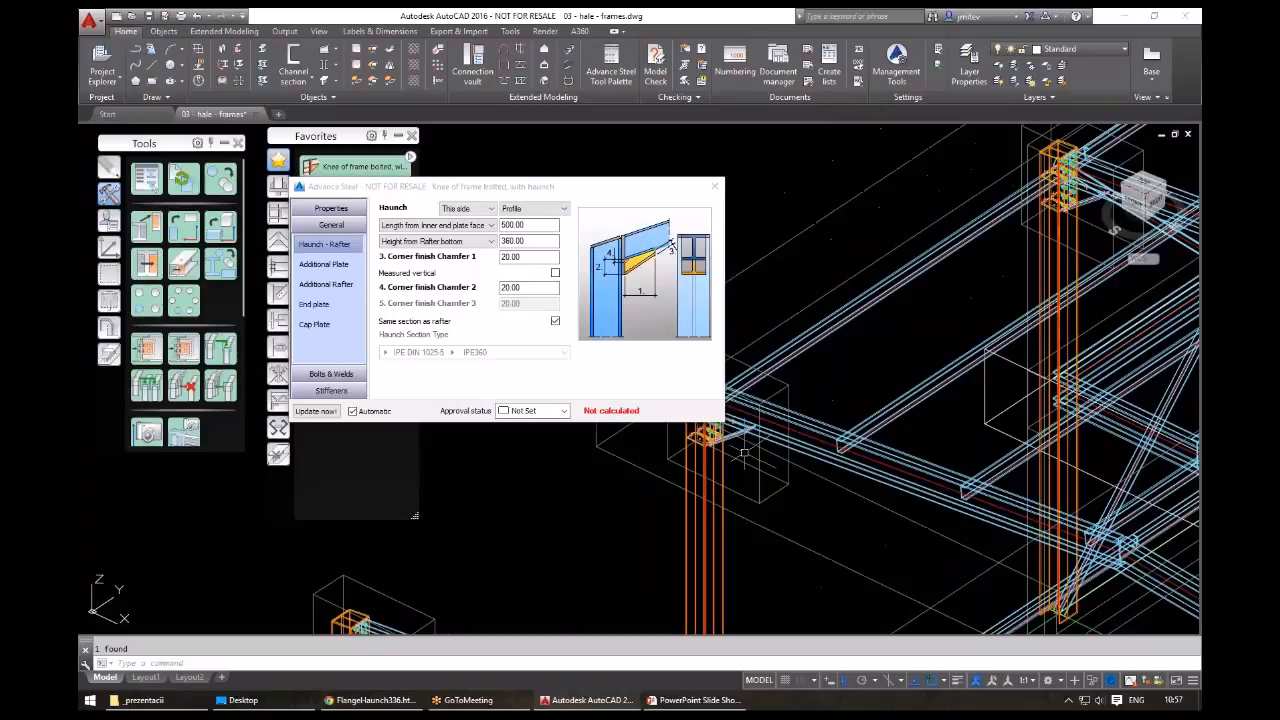
- Restore the third frame's knee joint haunch length to 1100 and close the joint properties
double_click(506, 225)
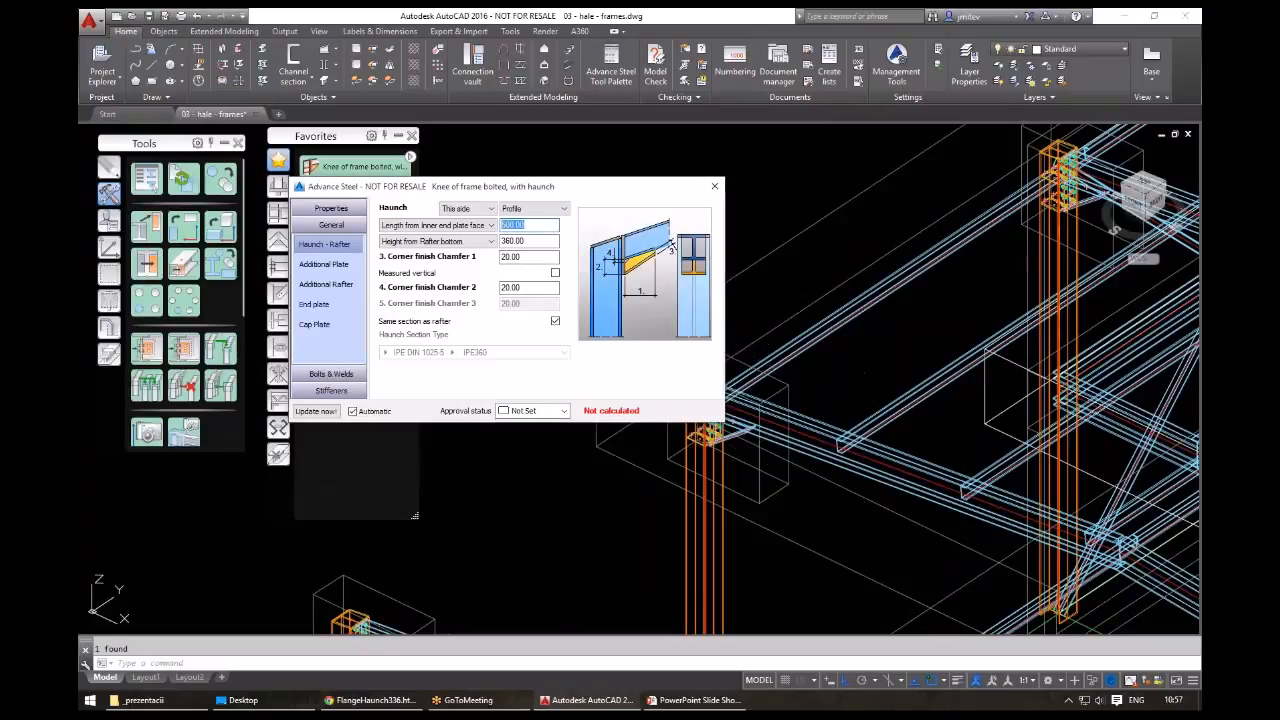
text(110.00)
double_click(513, 225)
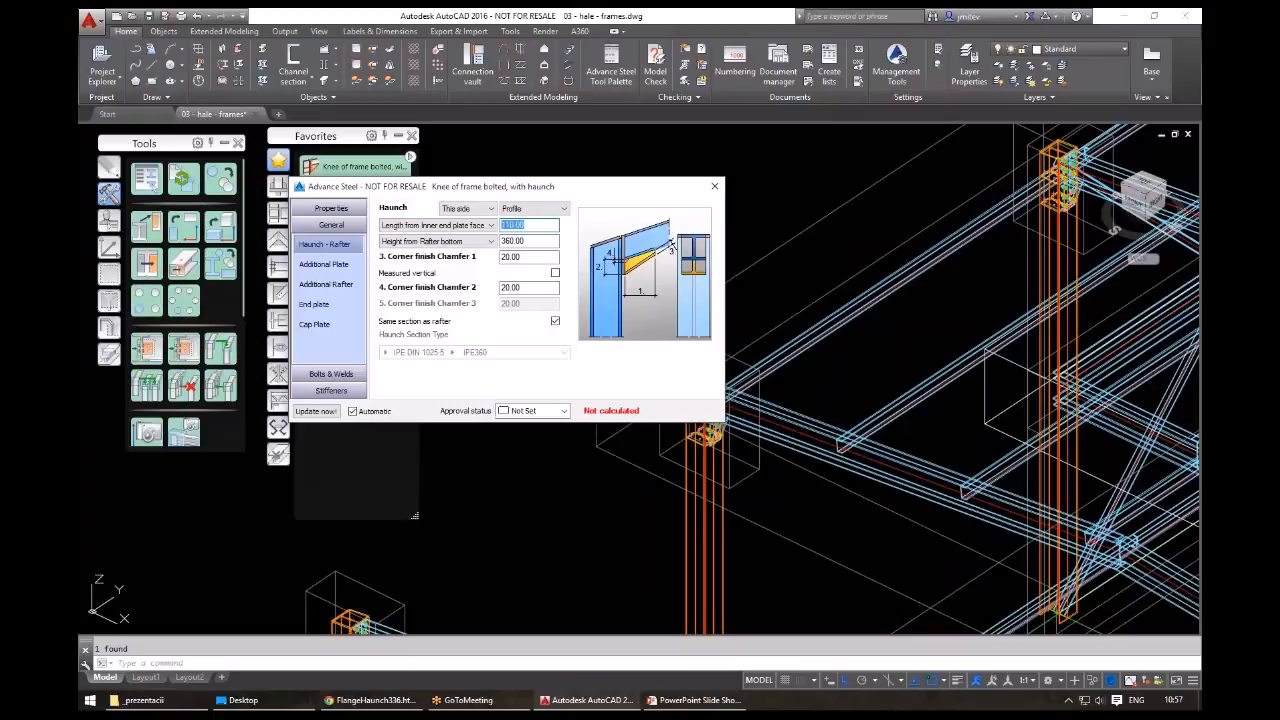
text(1100)
key(Tab)
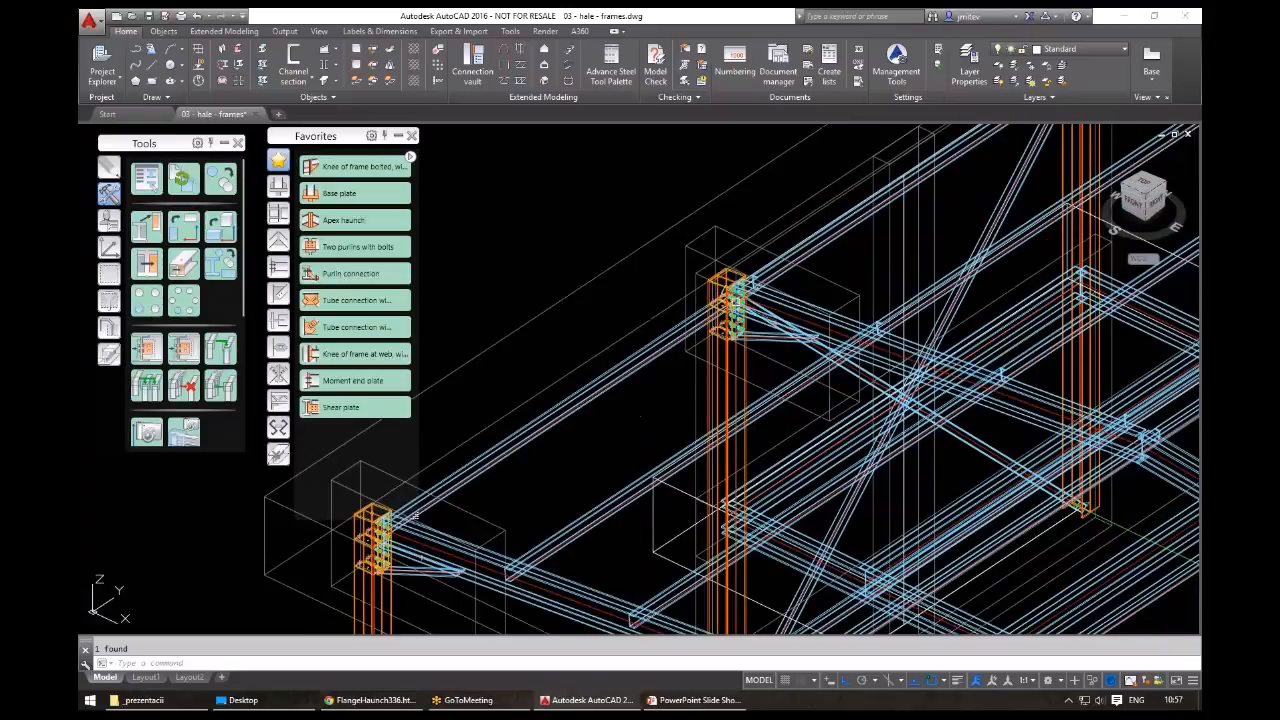
- Examine the propagated knee joints along the frames and the steel hall as a whole
middle_drag(736, 305, 737, 284)
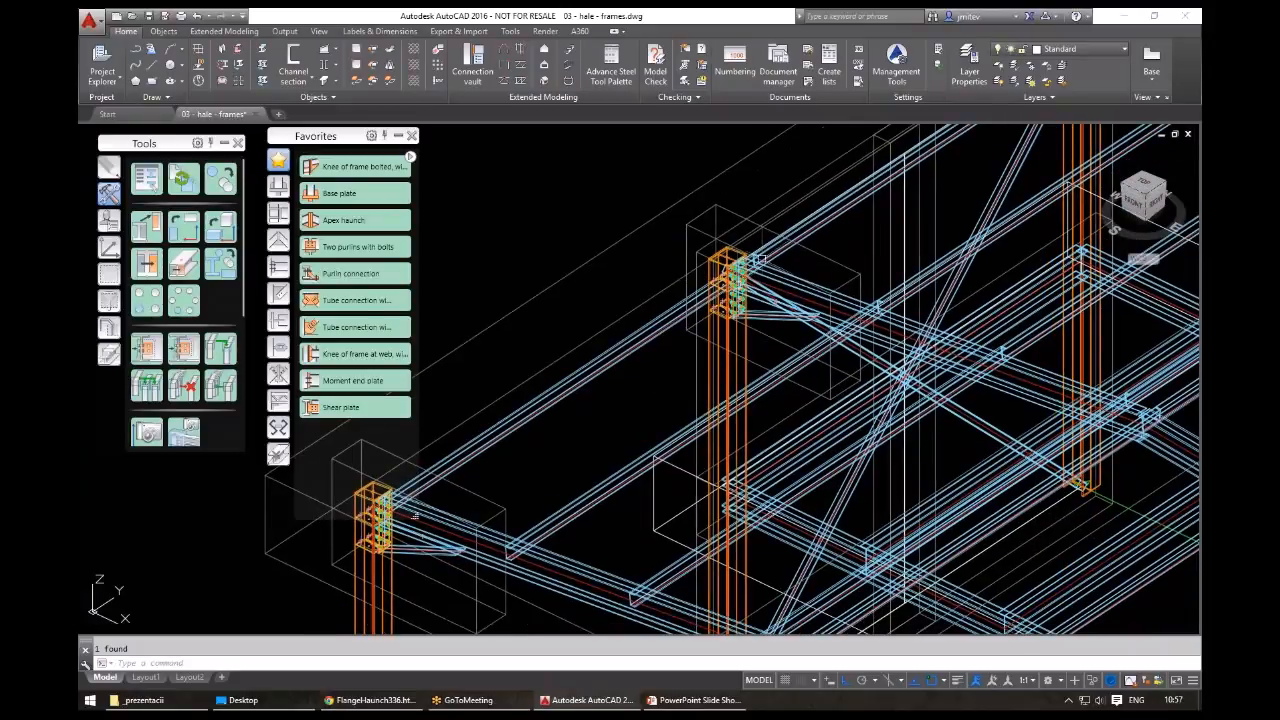
mouse_move(760, 261)
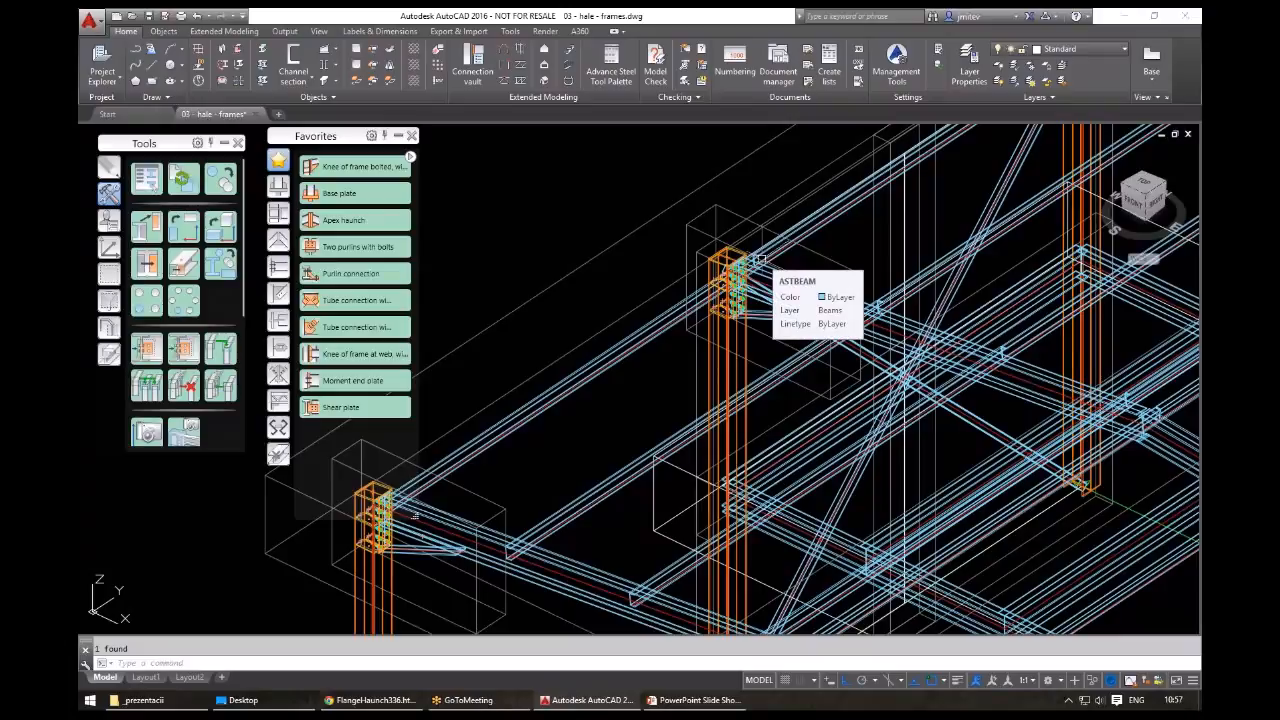
scroll(978, 132, down, 3)
shift+middle_drag(737, 387, 722, 356)
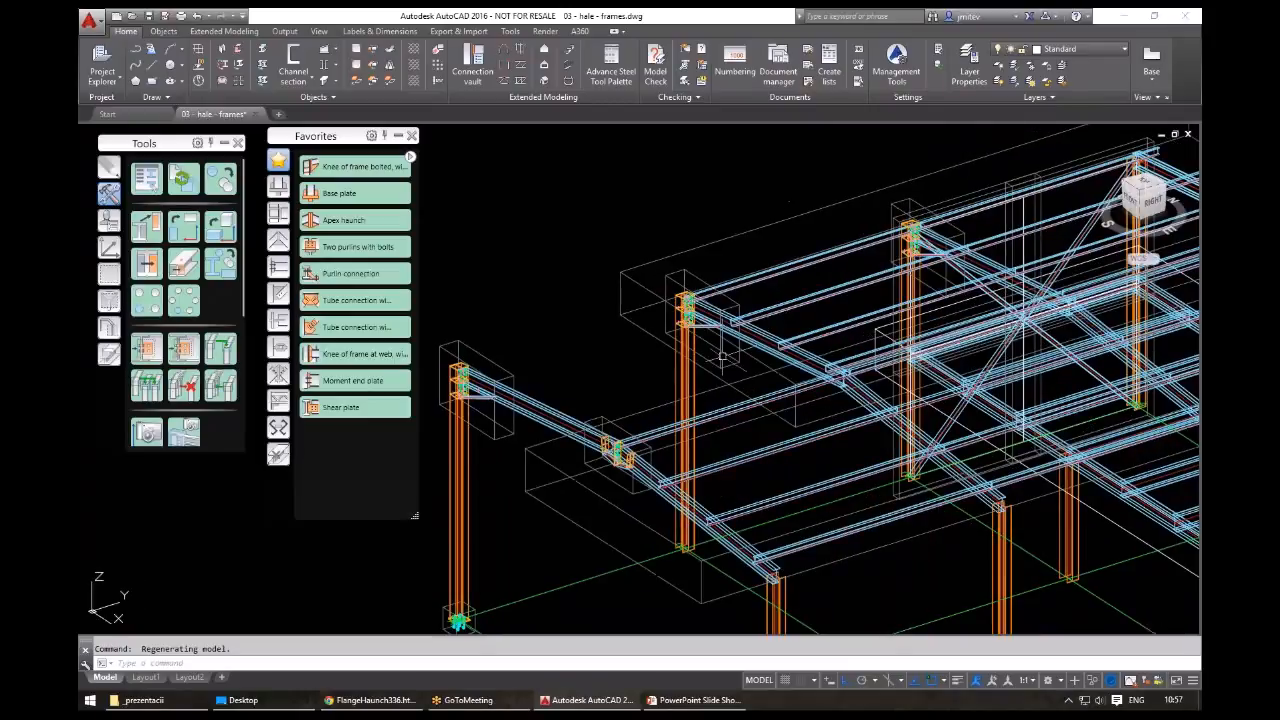
scroll(622, 352, down, 3)
middle_drag(704, 428, 665, 369)
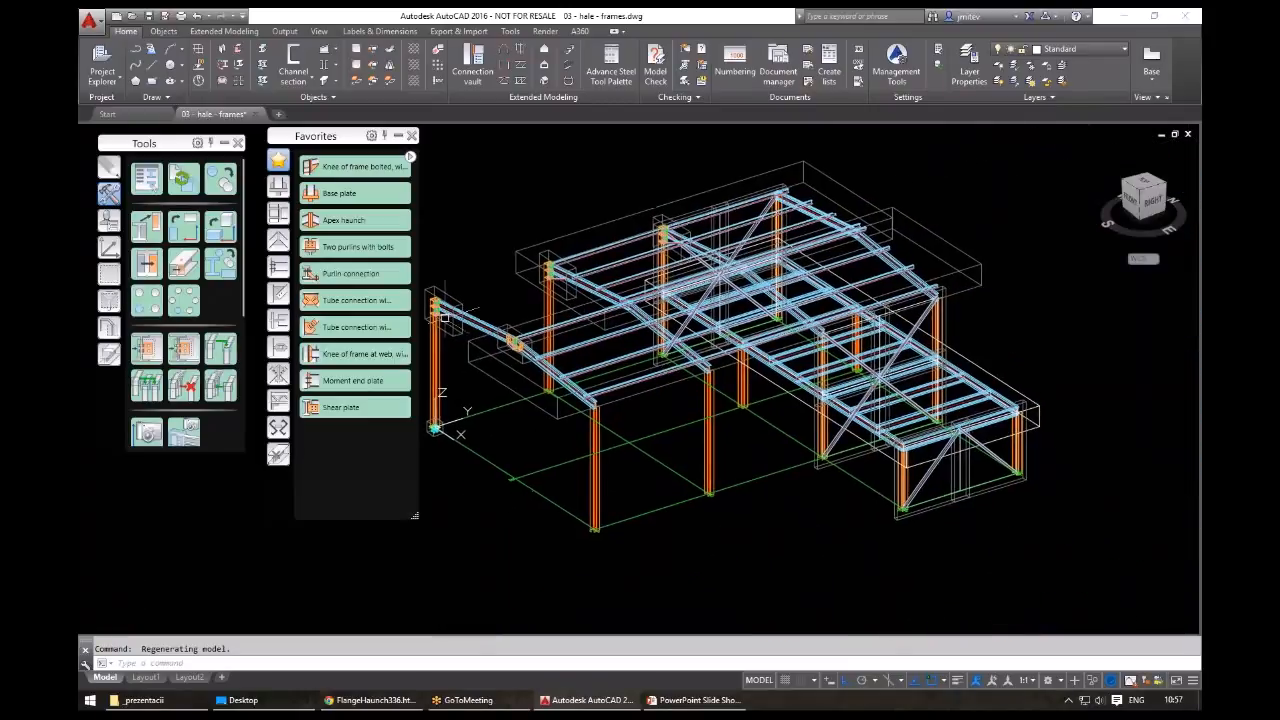
key(alt+Tab)
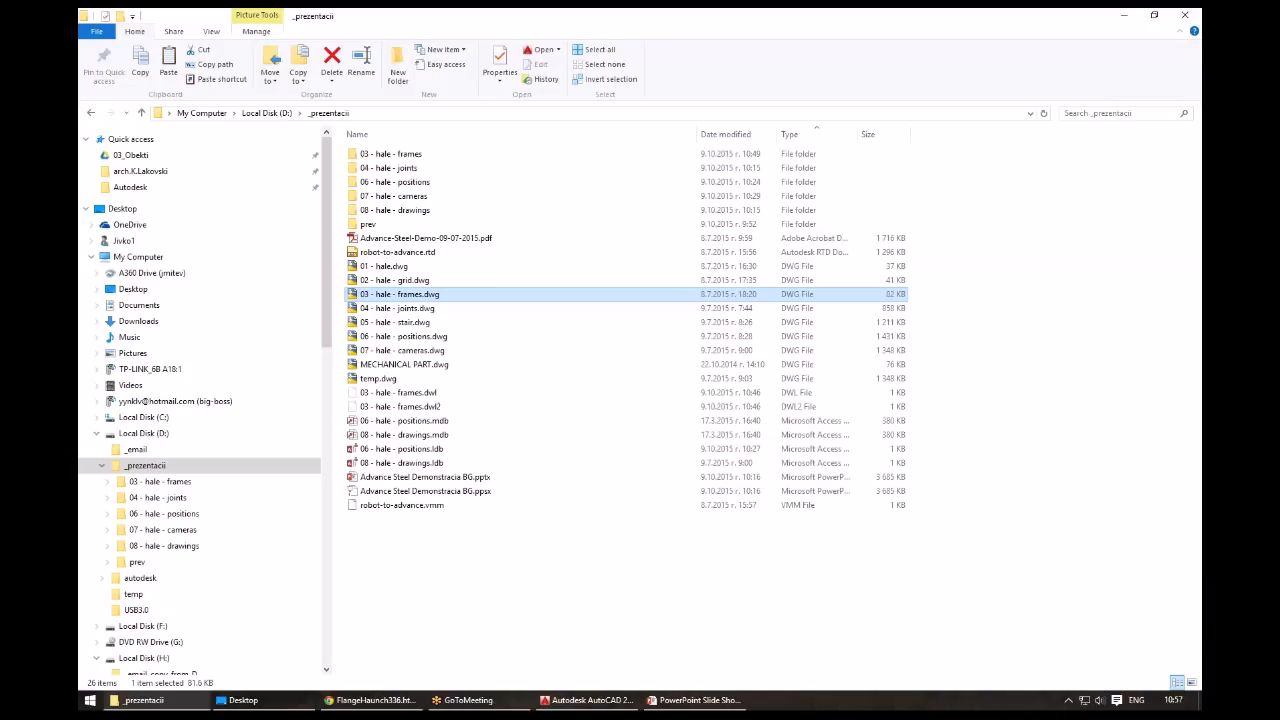
key(alt+Tab)
shift+middle_drag(708, 270, 515, 206)
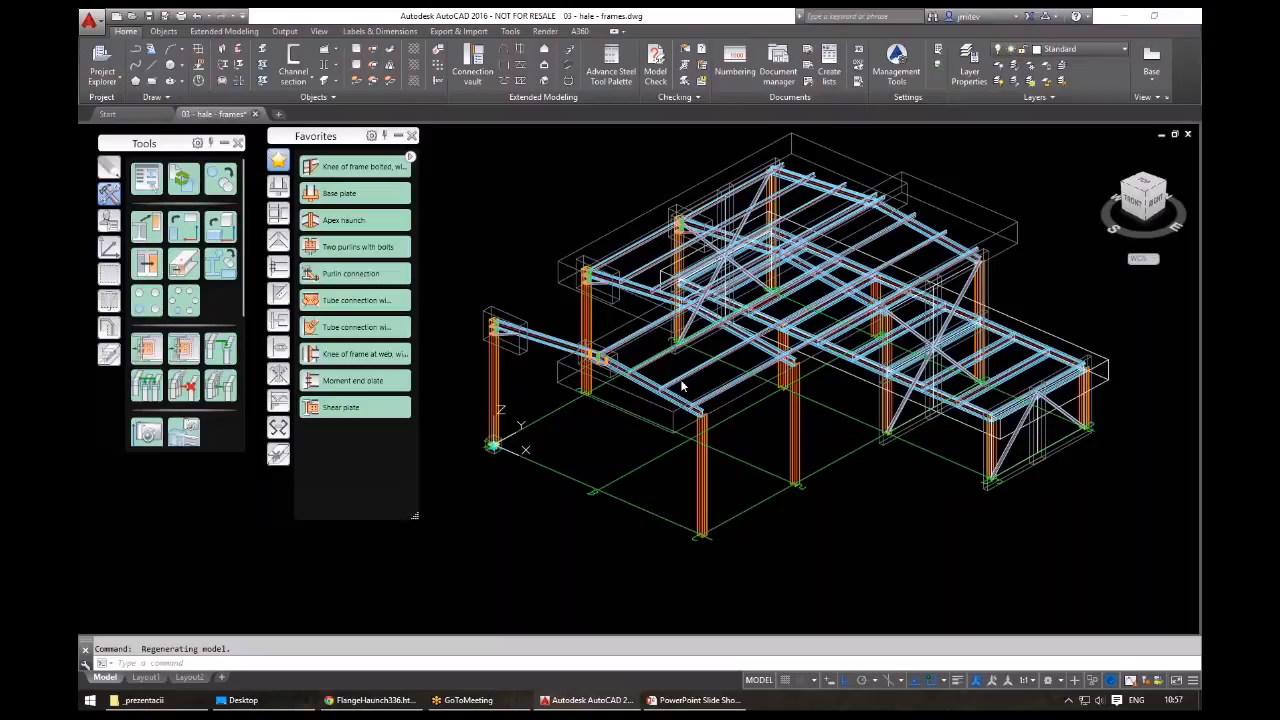
- Close the frames drawing without saving and open 04 - hale - joints.dwg from the _prezentacii folder
key(ctrl+F4)
key(n)
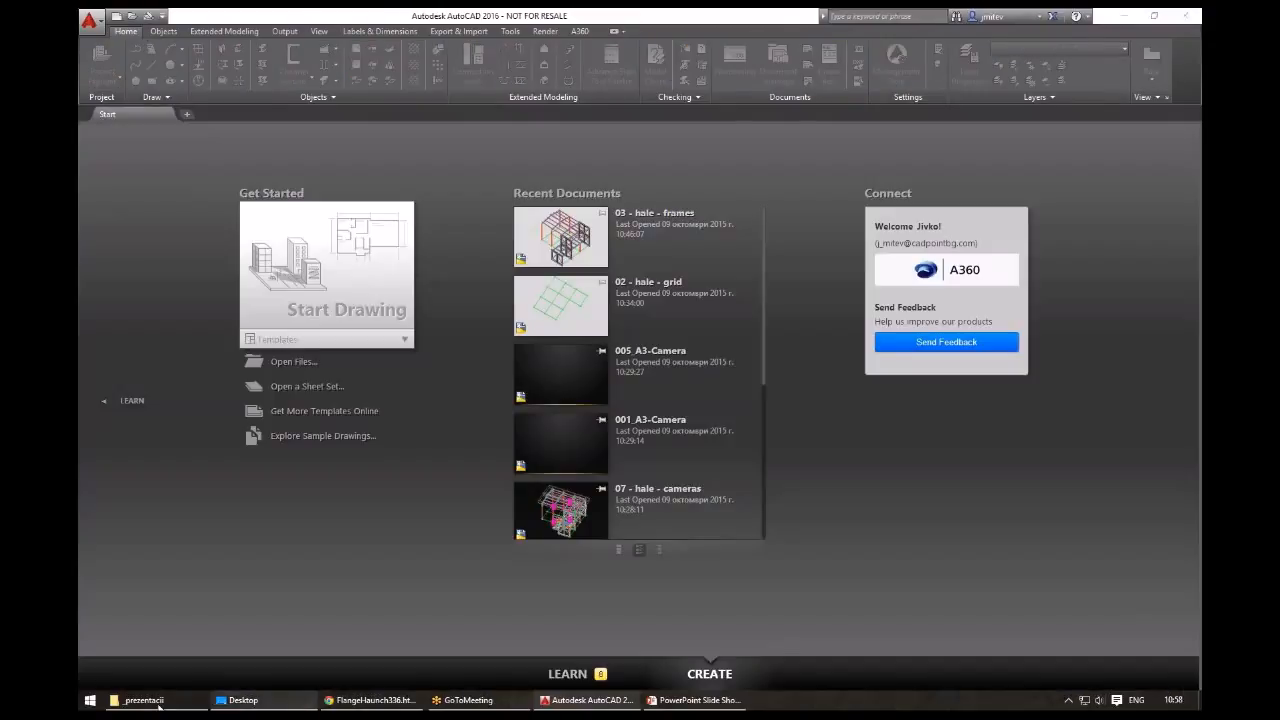
click(158, 703)
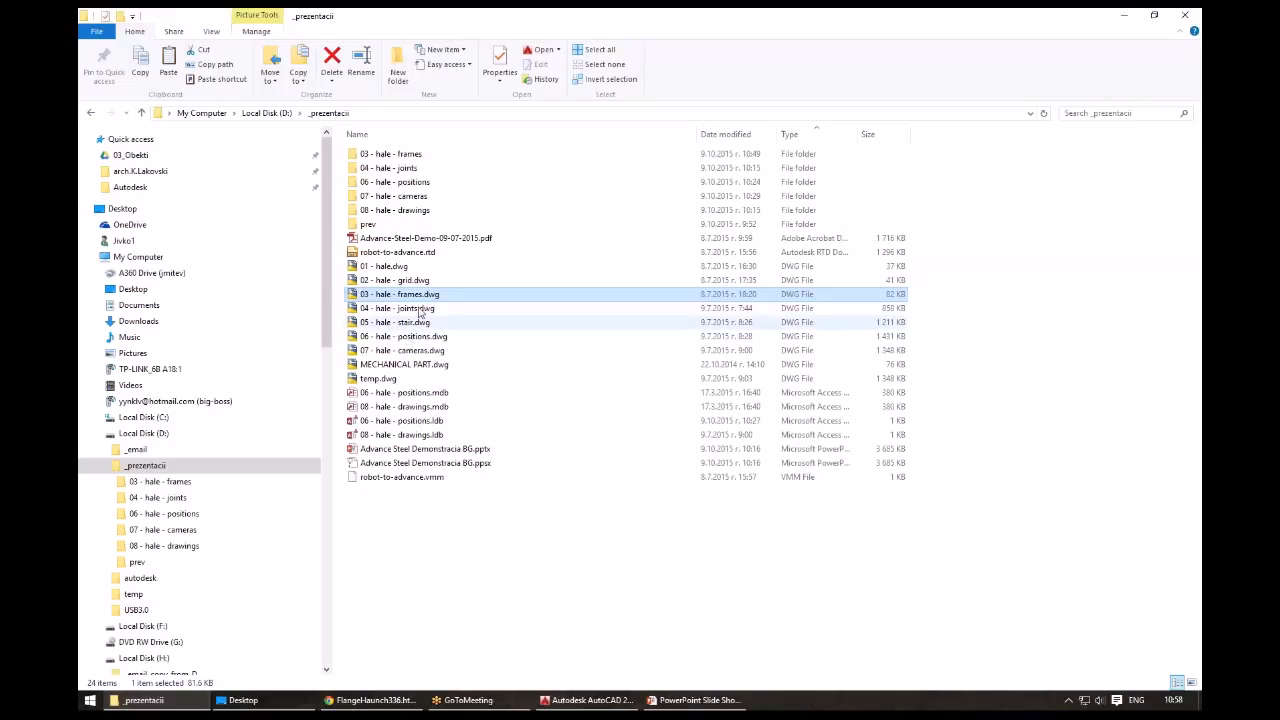
double_click(418, 309)
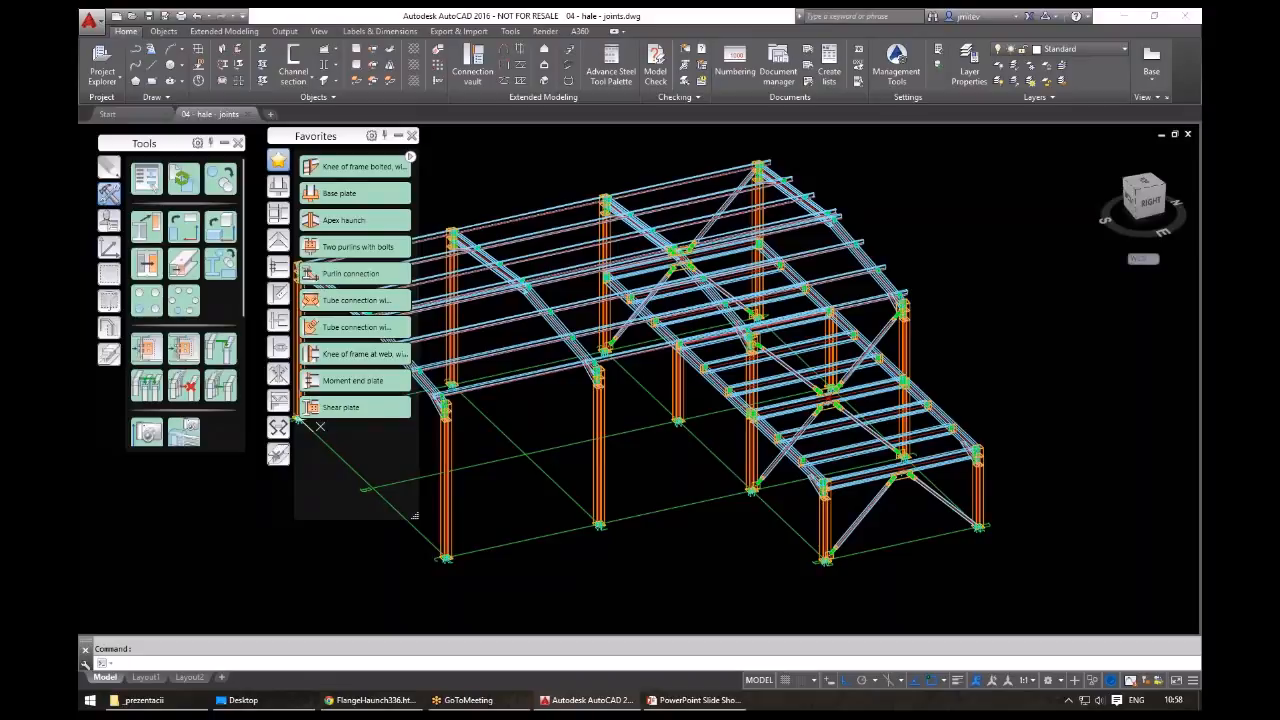
- Examine the joints throughout the steel hall from several sides, including the bracing and column connections
middle_drag(416, 460, 732, 484)
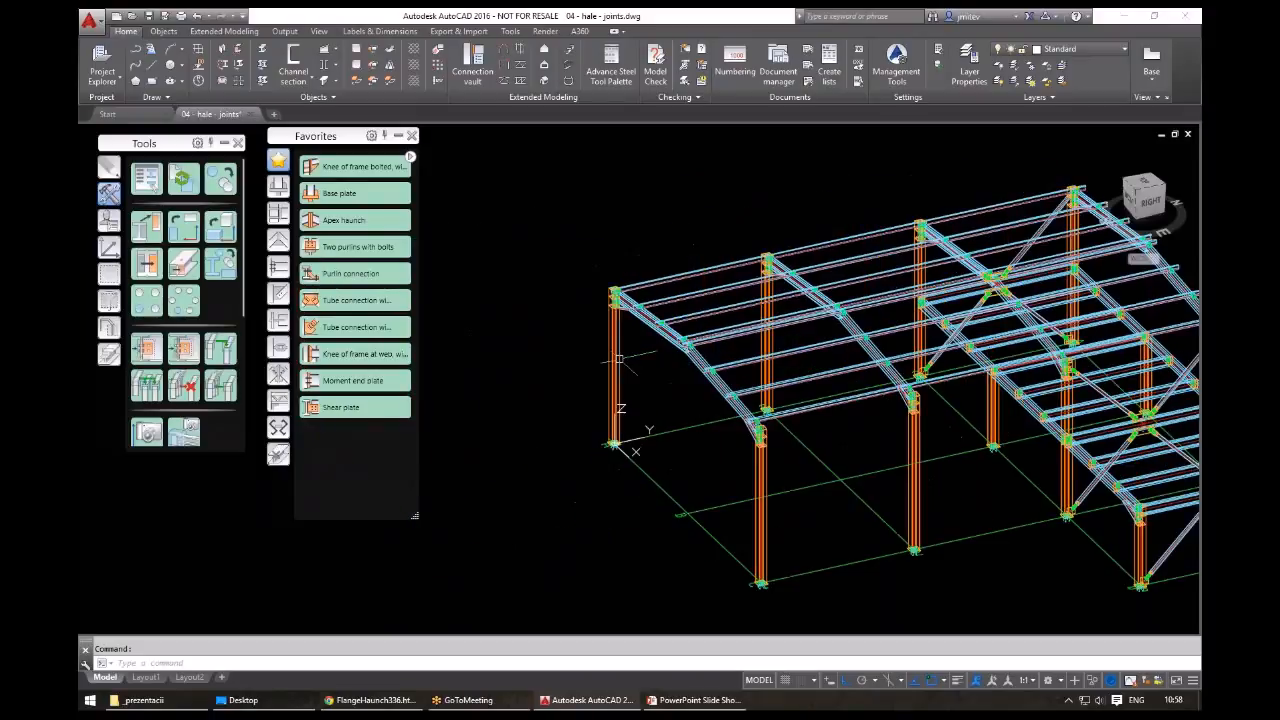
middle_drag(890, 375, 750, 403)
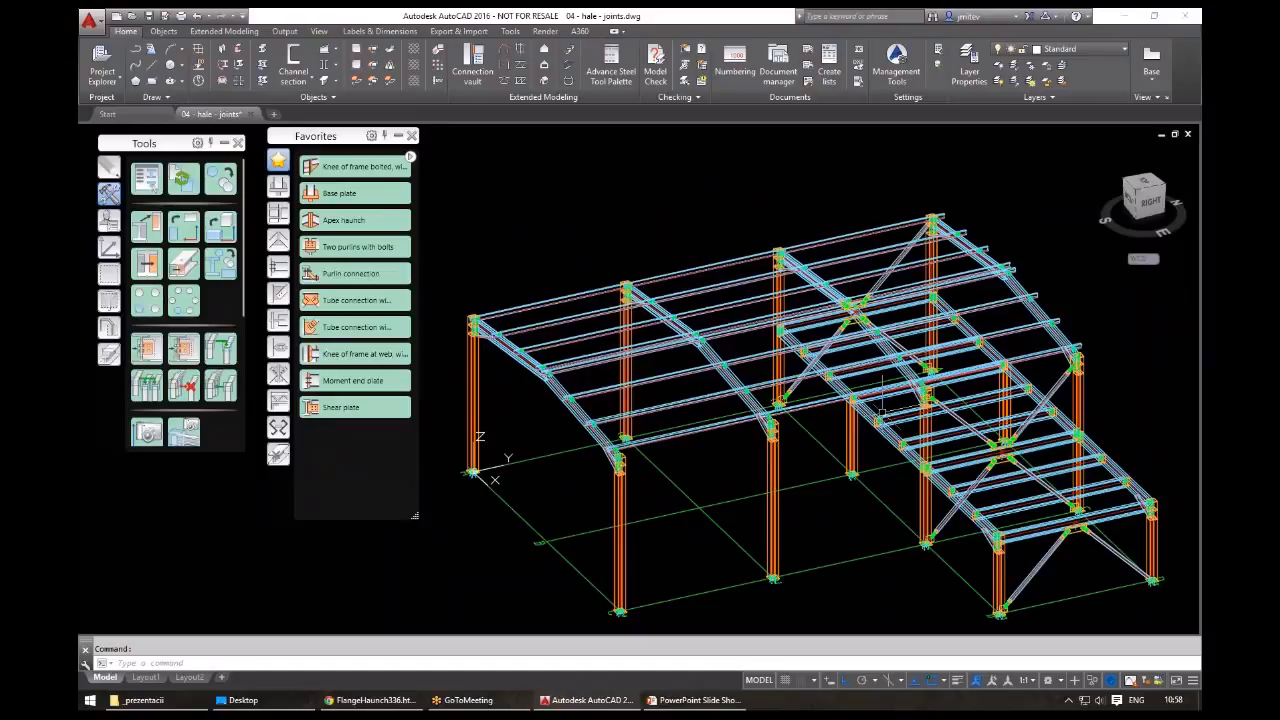
scroll(814, 263, up, 5)
shift+middle_drag(752, 483, 748, 529)
scroll(872, 335, down, 5)
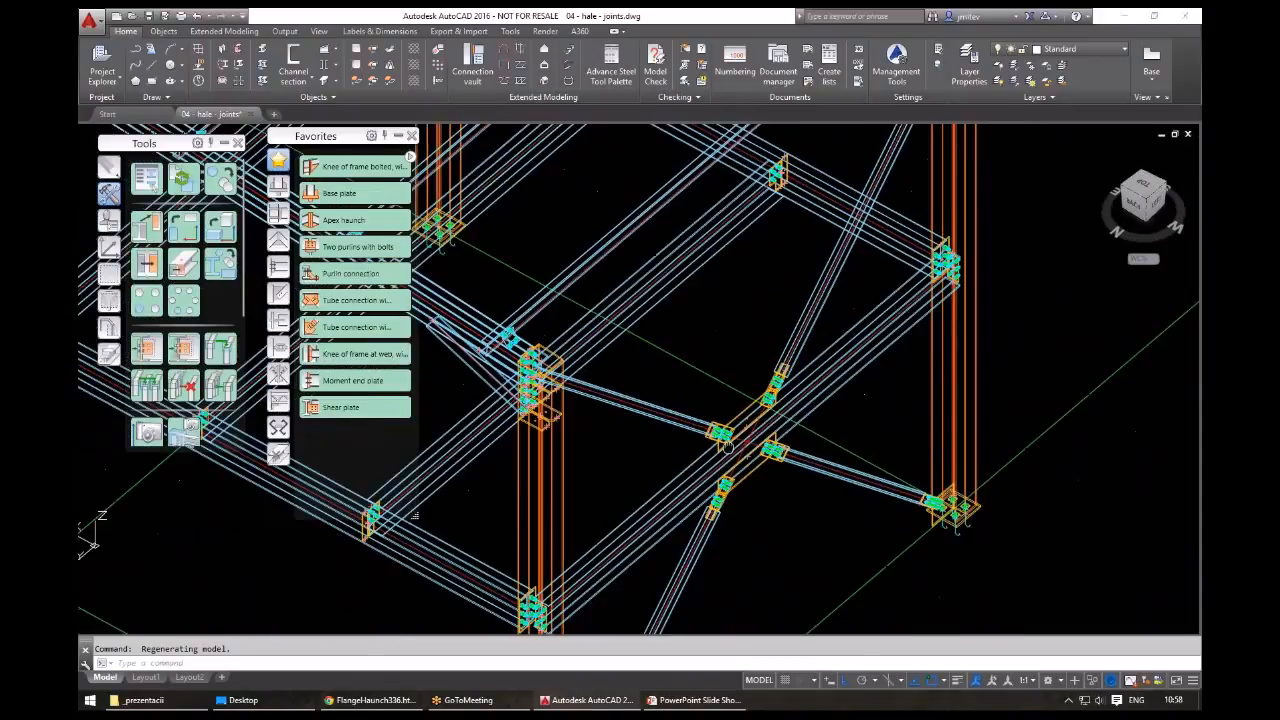
scroll(922, 166, up, 3)
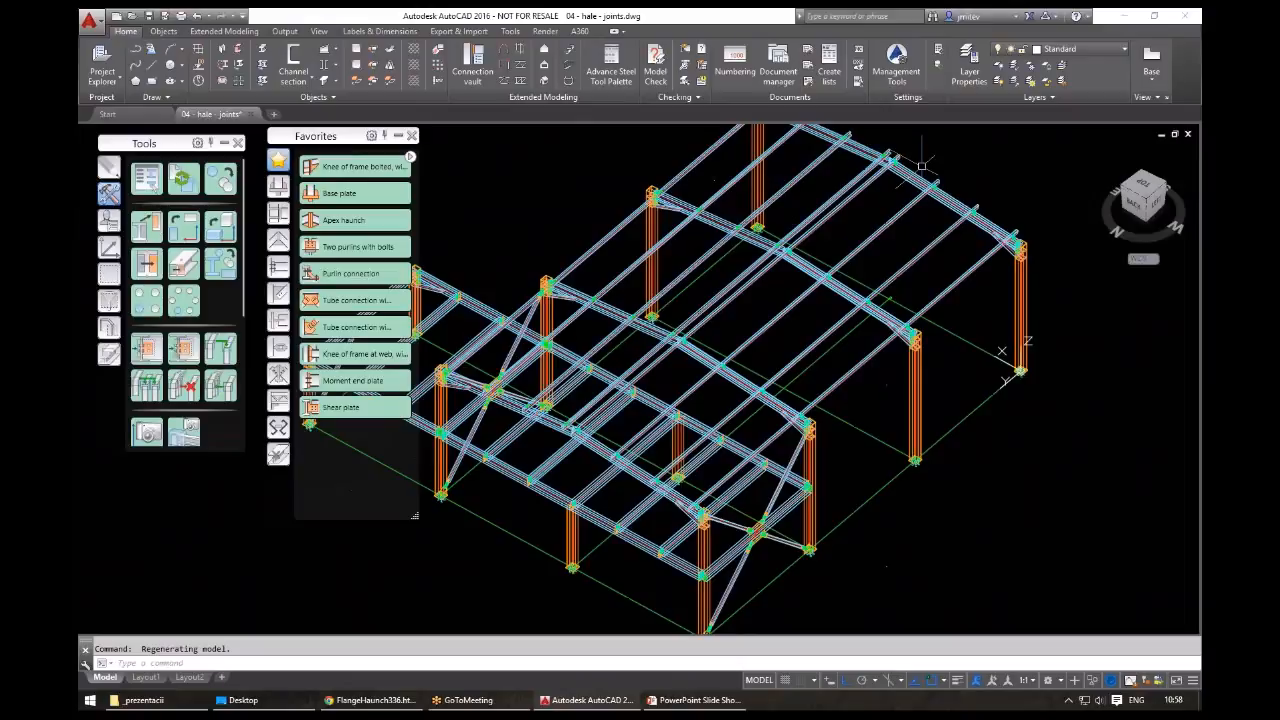
- Review the gusset shape settings of the two-diagonal sandwich plate tube connection at the bracing crossing, leaving them unchanged
scroll(752, 472, up, 10)
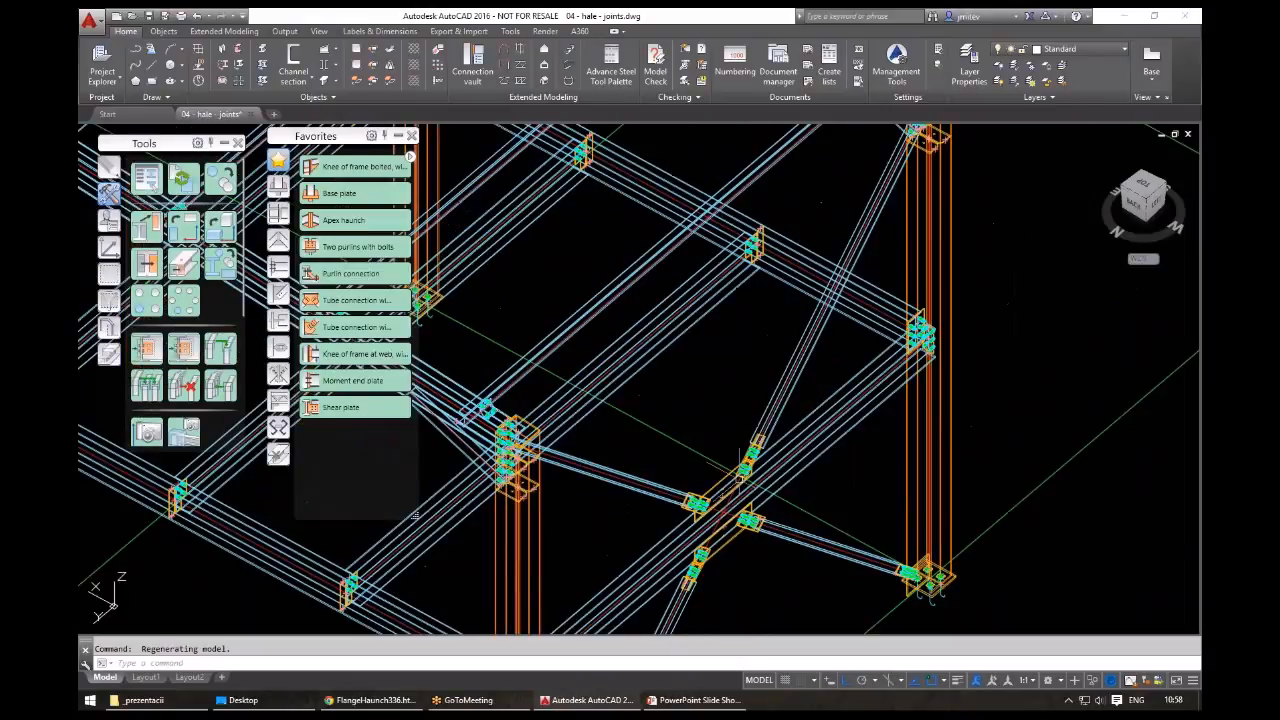
shift+middle_drag(626, 570, 624, 533)
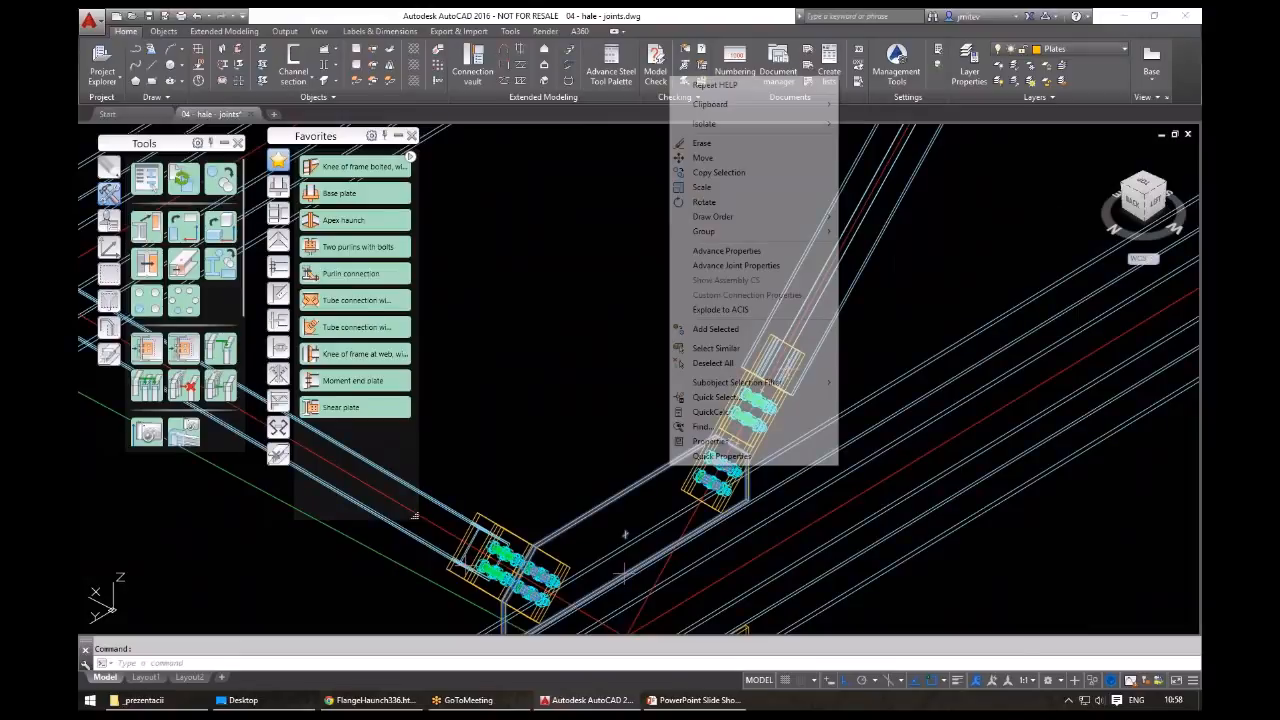
click(736, 265)
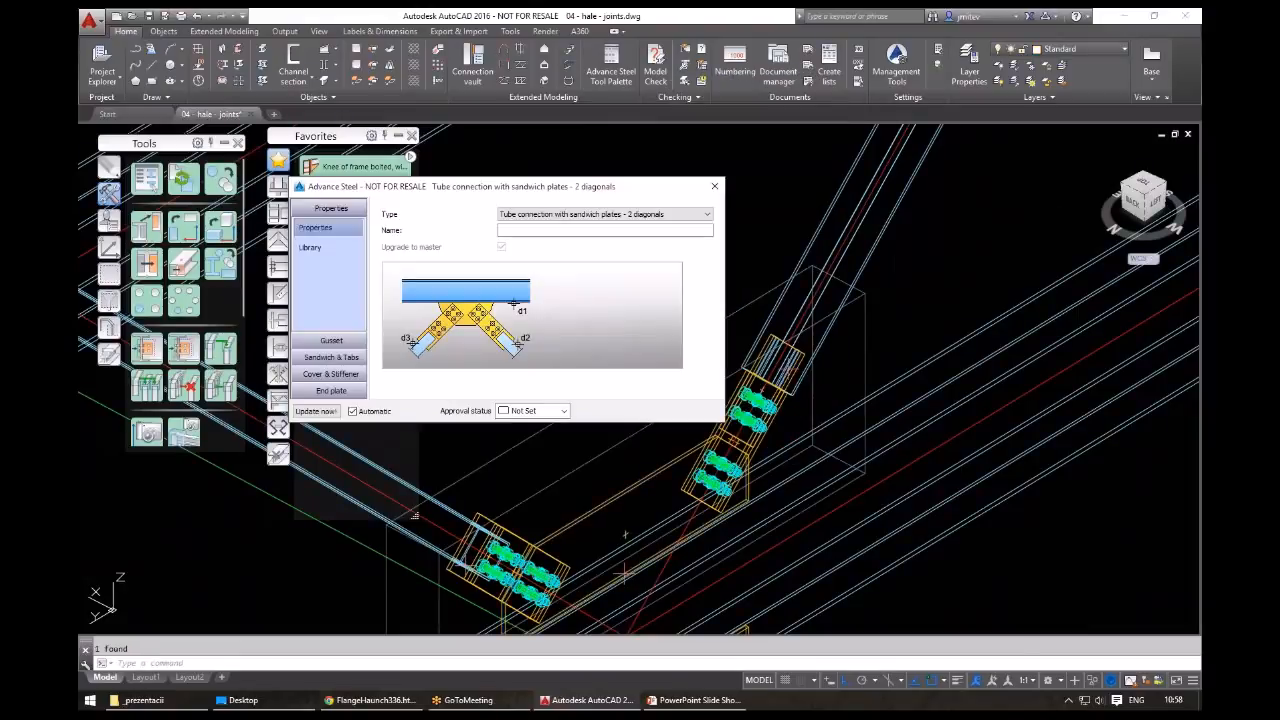
click(331, 340)
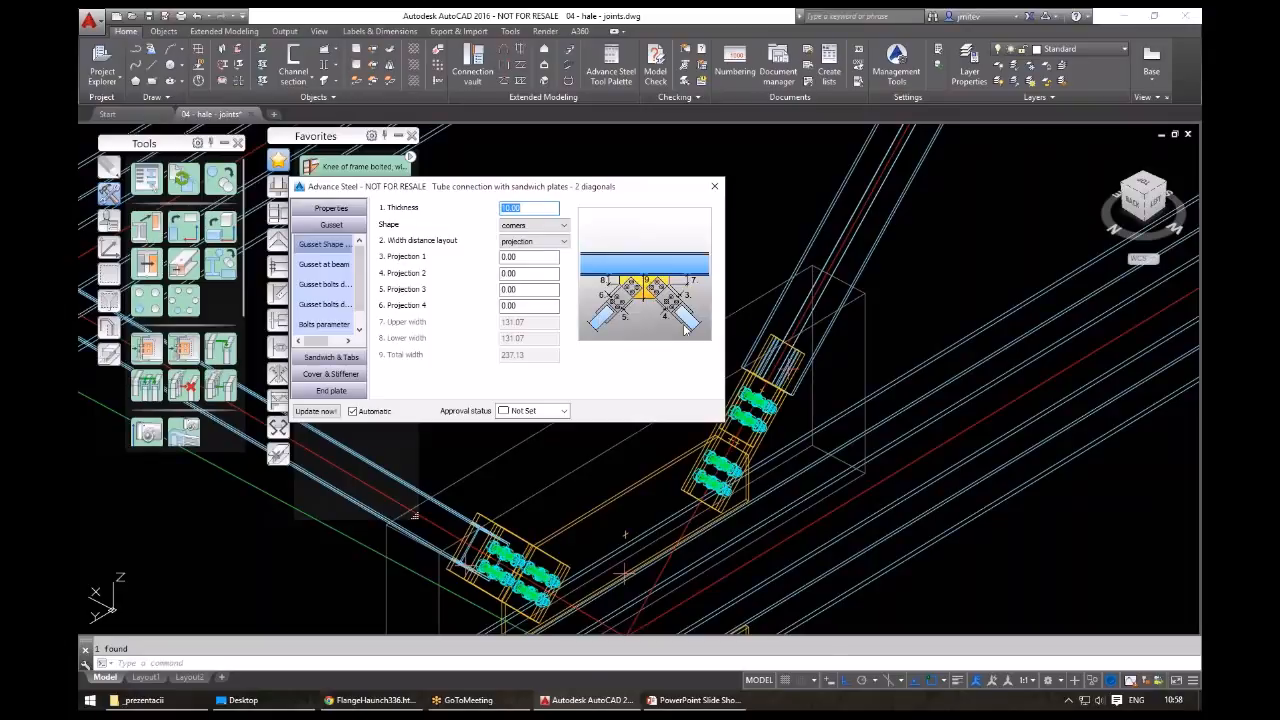
click(714, 186)
- Review the joint properties of the sandwich plate tube connection between the diagonal and the column's base plate
scroll(648, 203, down, 3)
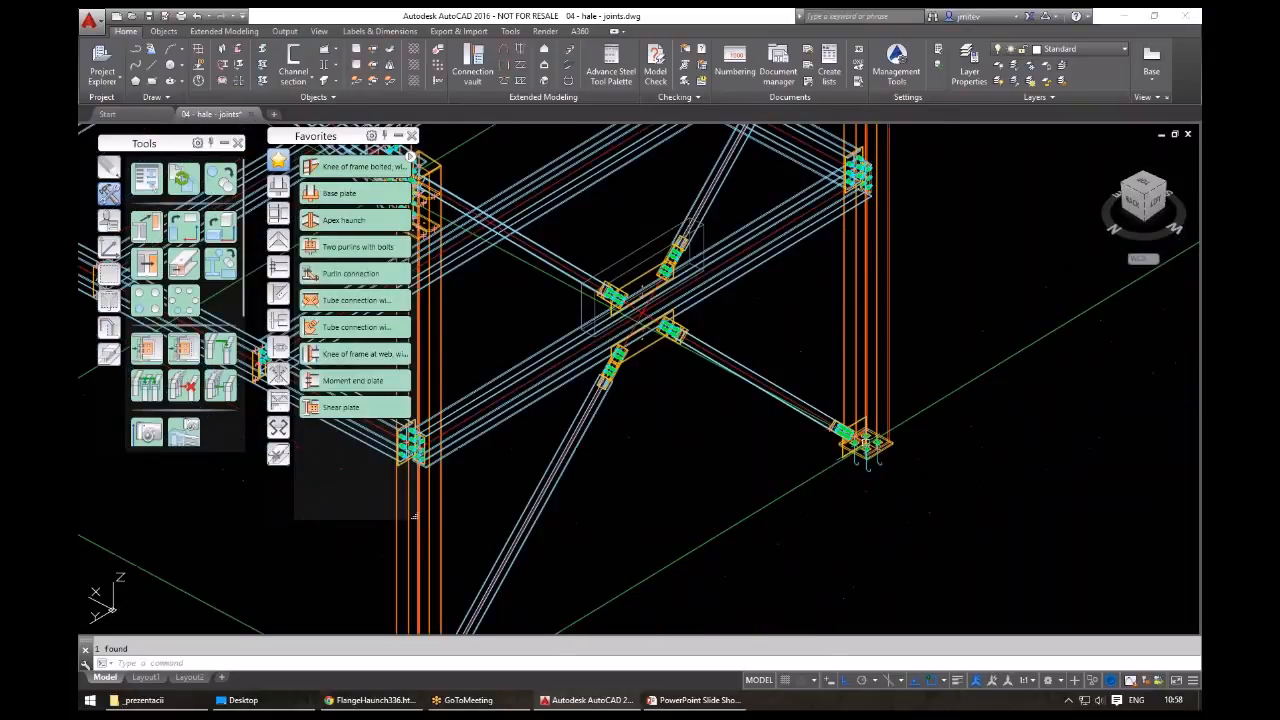
scroll(861, 439, up, 4)
click(799, 396)
right_click(812, 398)
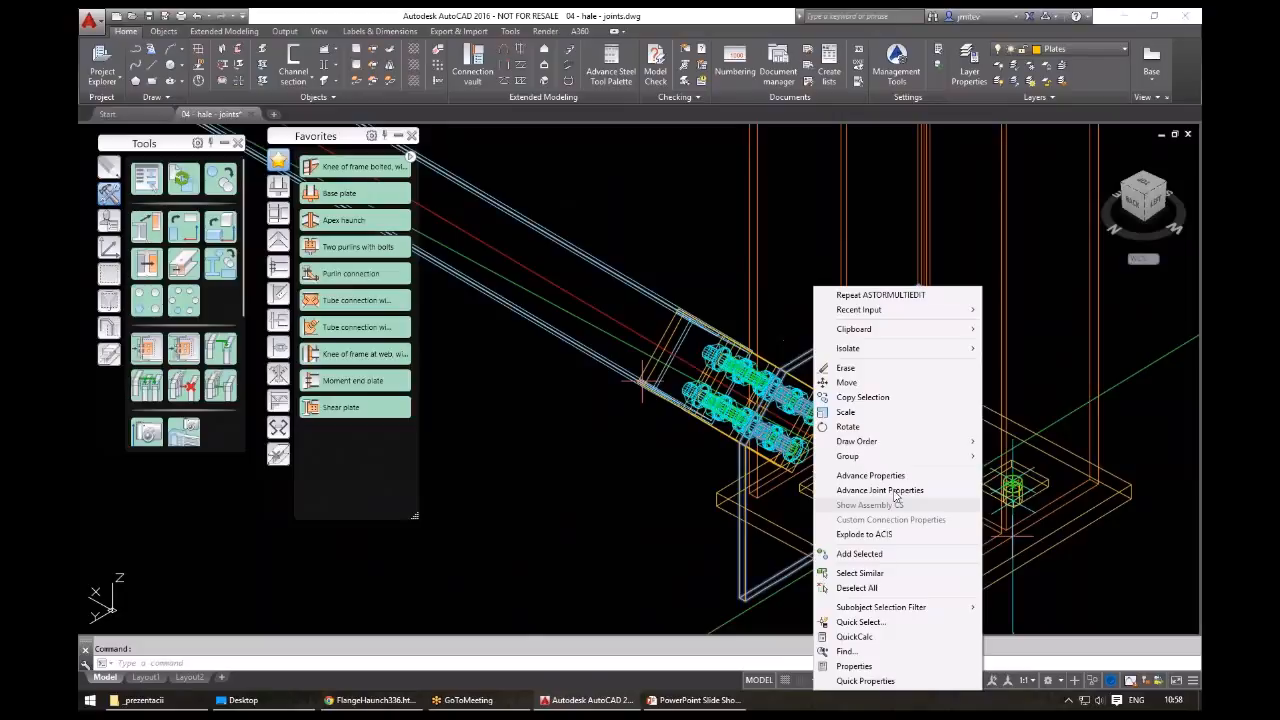
click(895, 491)
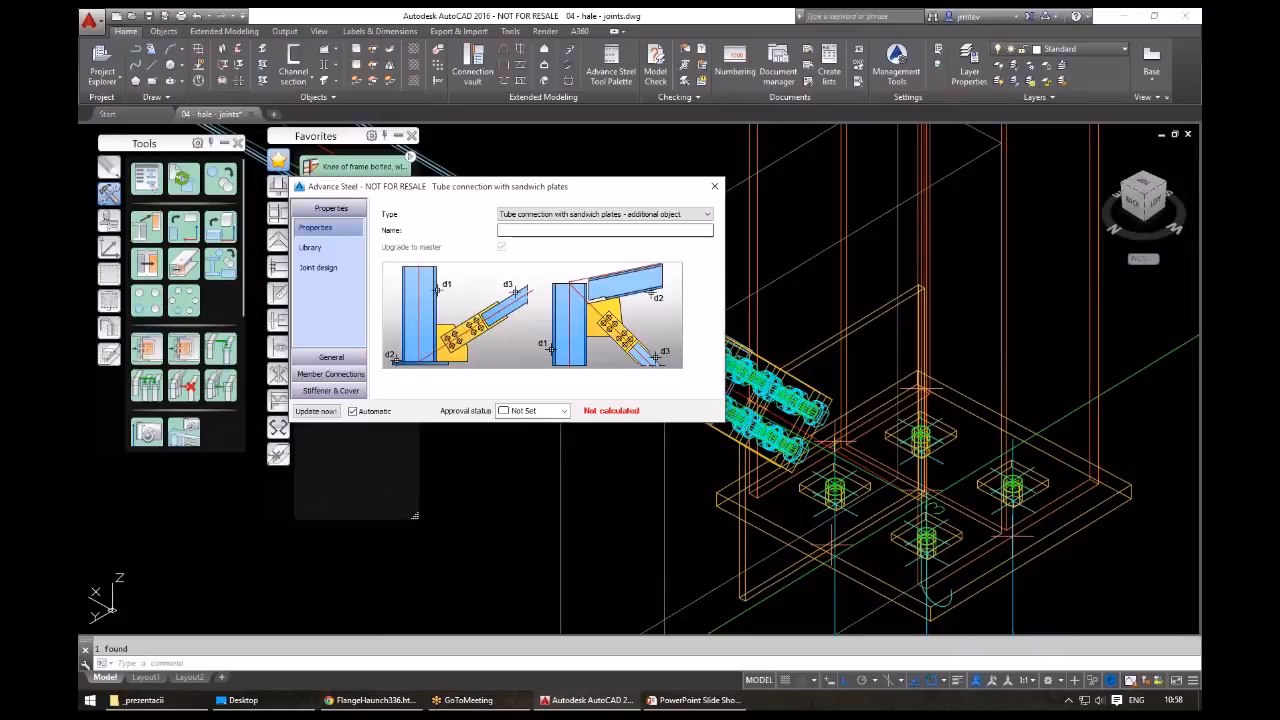
key(Escape)
- Examine the roof's beam and purlin connections from several sides, including the bolted haunch knee joint between a column and its rafter
scroll(741, 365, down, 8)
shift+middle_drag(741, 365, 1137, 576)
middle_drag(542, 146, 704, 424)
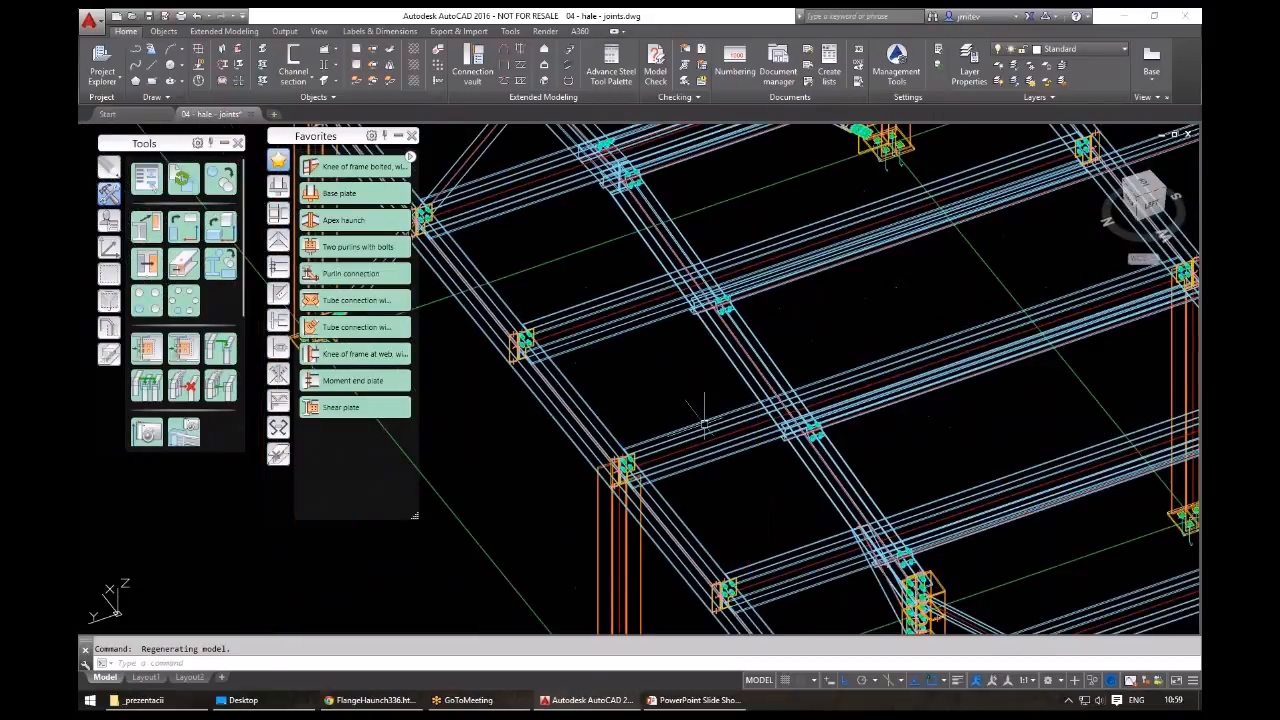
shift+middle_drag(704, 424, 1017, 352)
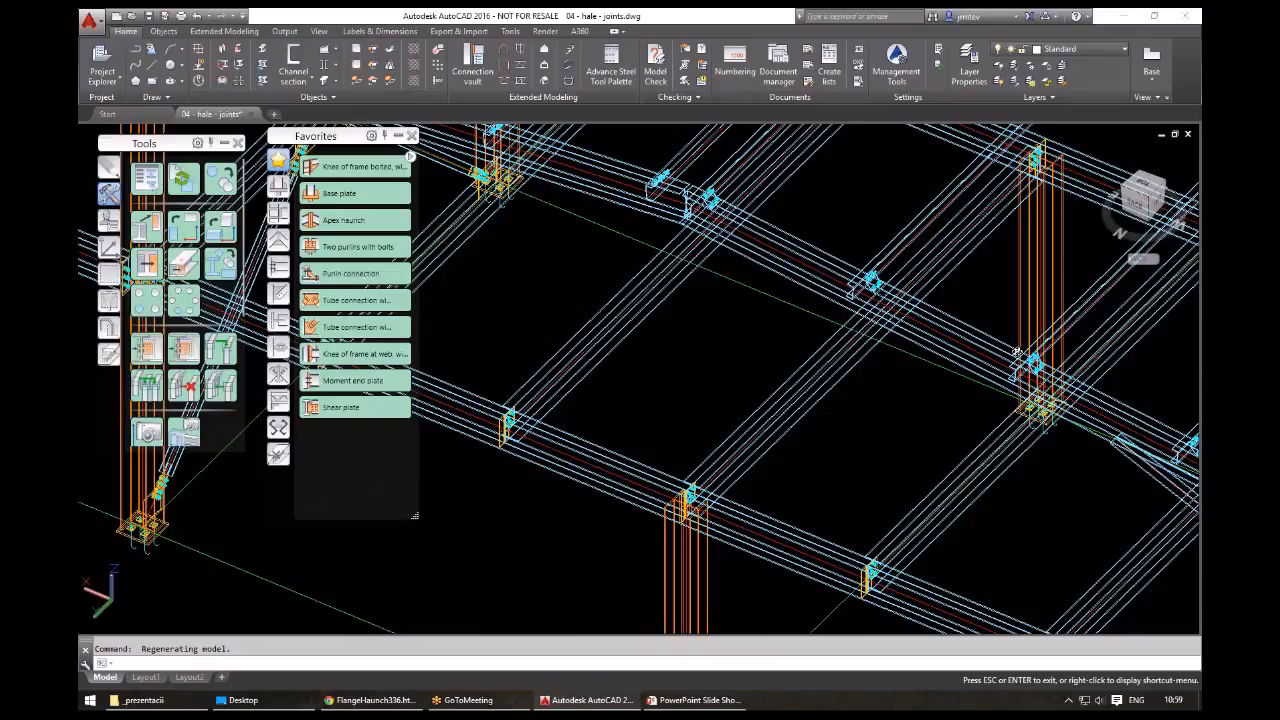
shift+middle_drag(1017, 352, 1130, 280)
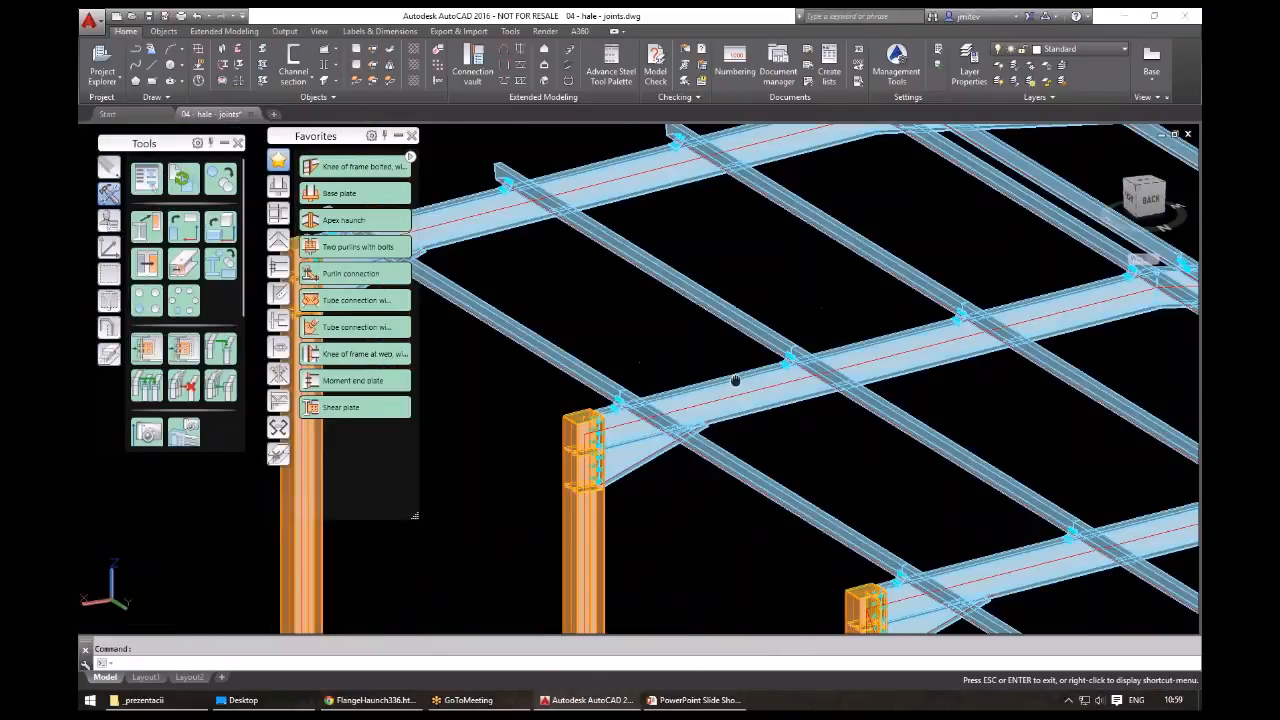
scroll(735, 380, up, 3)
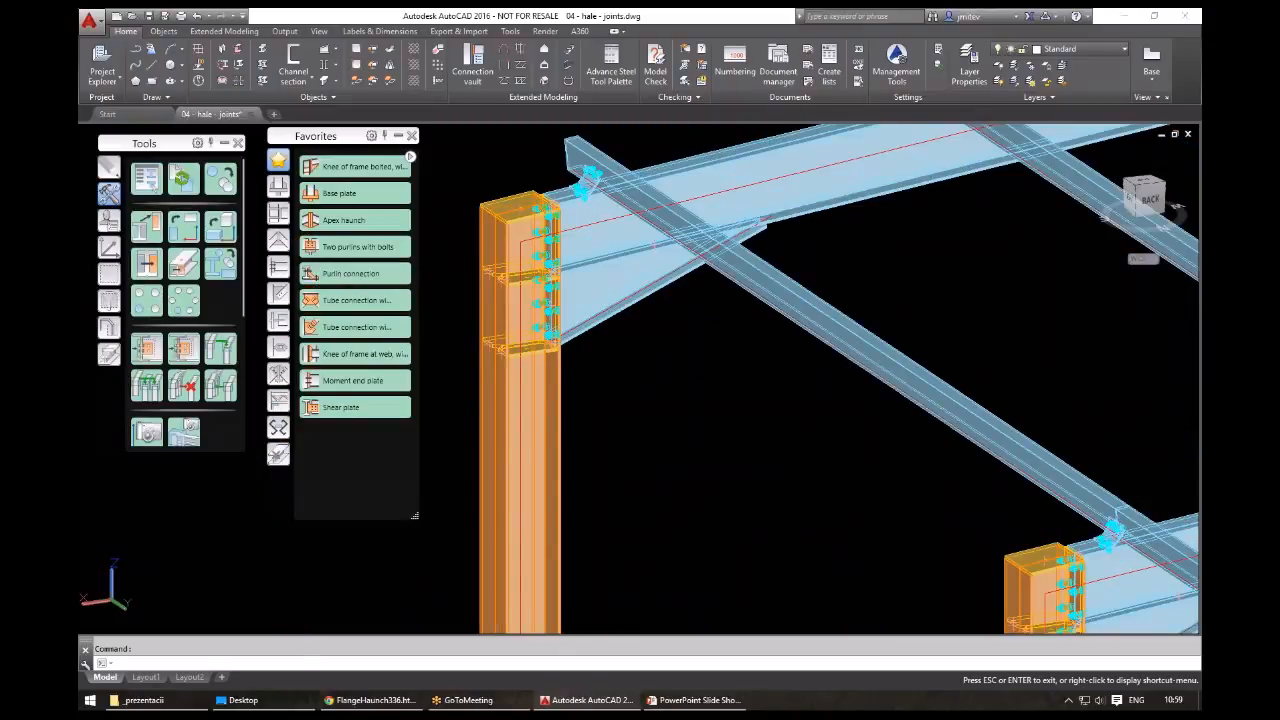
shift+middle_drag(665, 333, 693, 354)
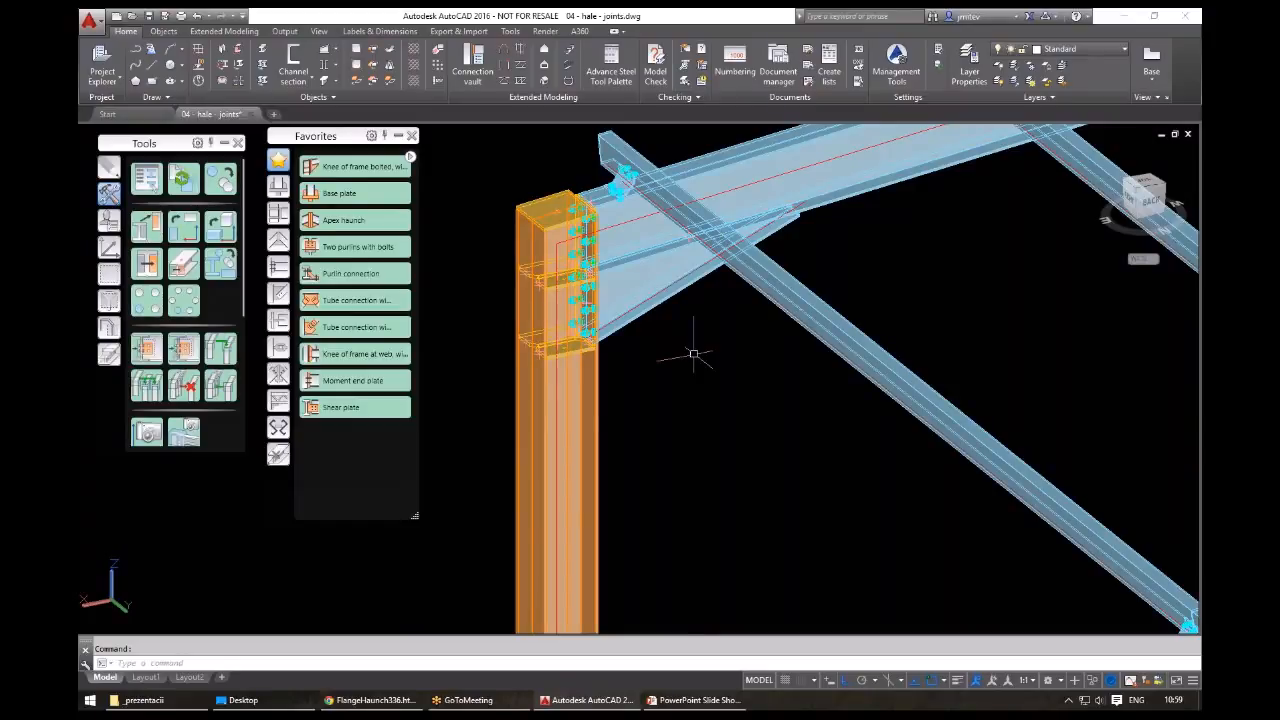
key(Escape)
middle_drag(620, 359, 711, 338)
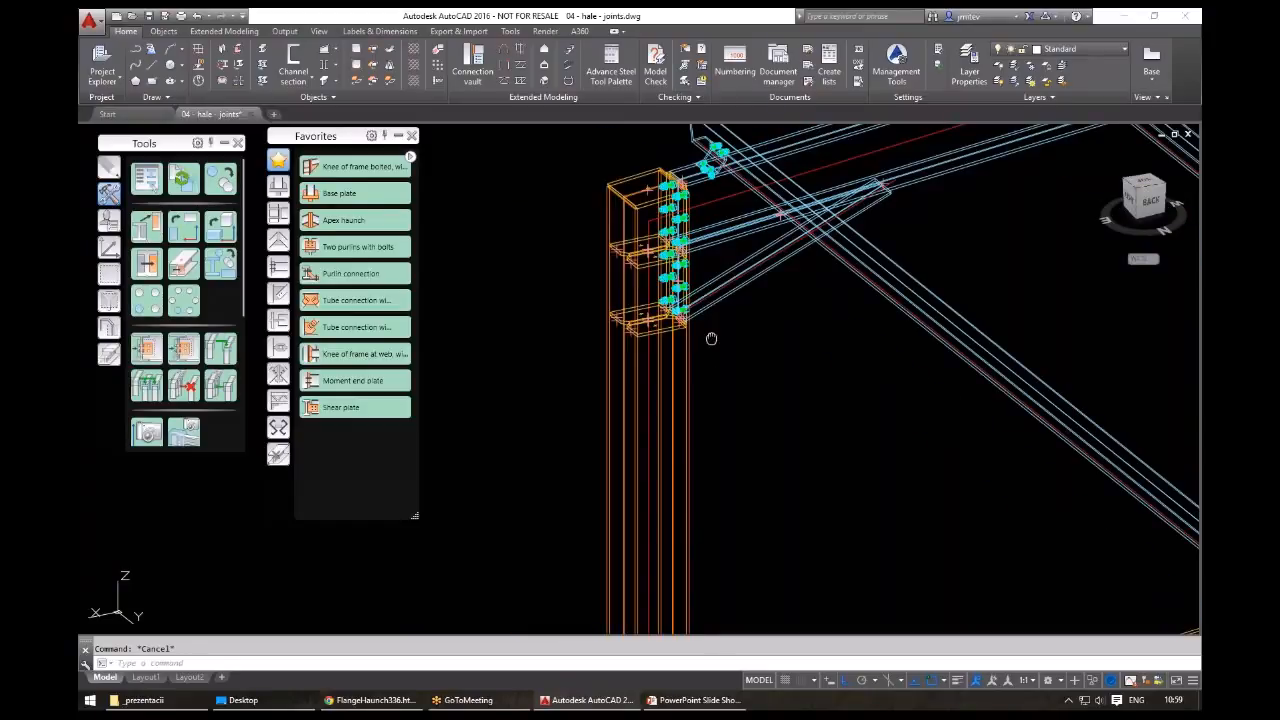
- Copy the corner column and its rafter to the free space beside the hall
scroll(711, 338, down, 5)
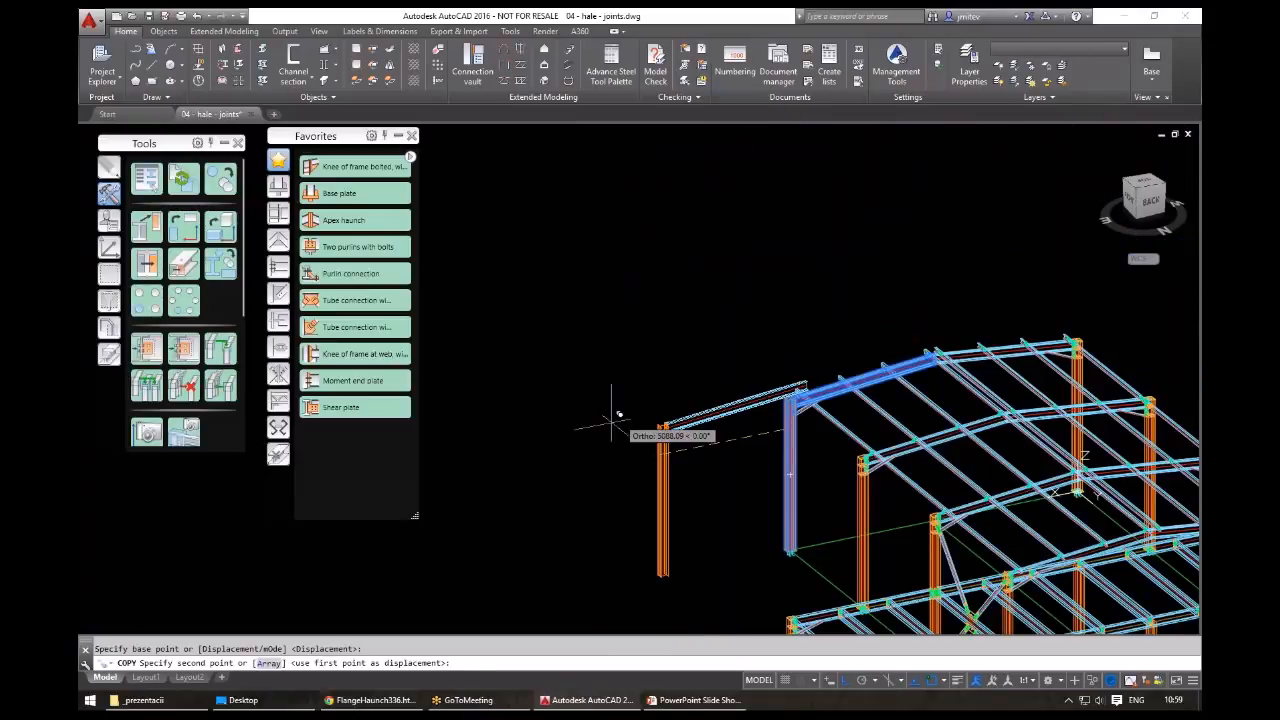
key(Escape)
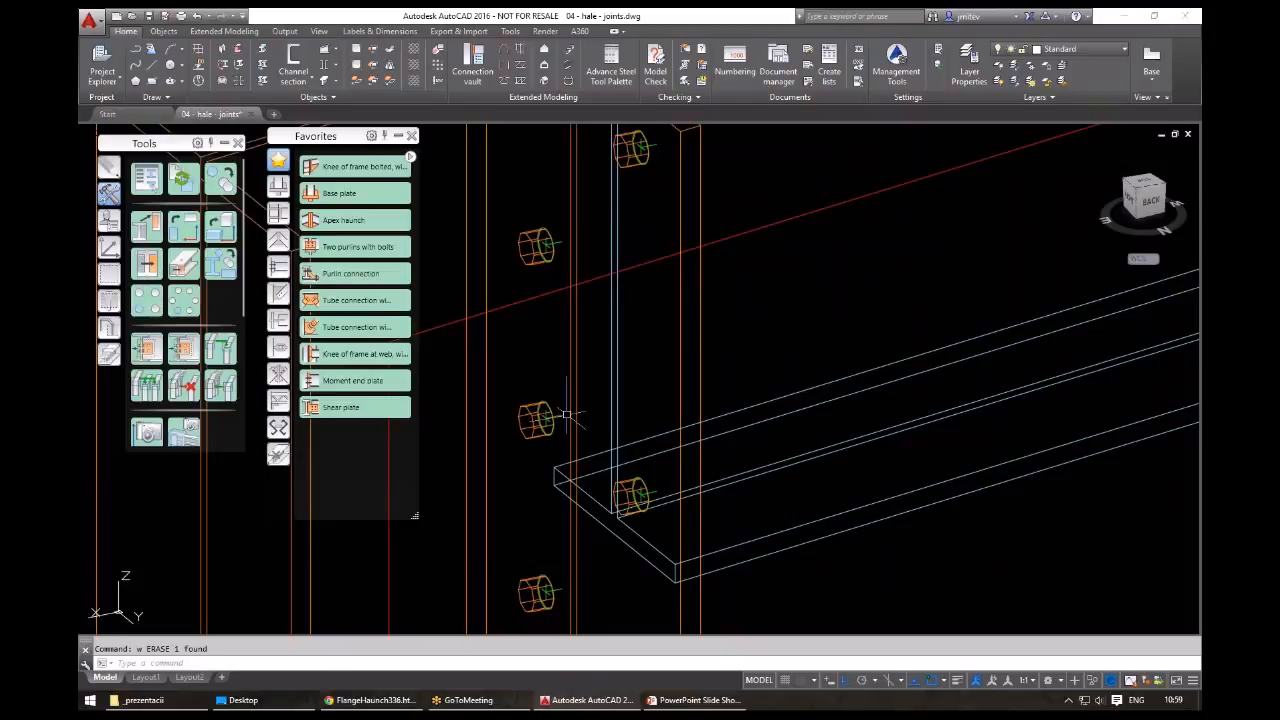
- Erase the leftover bolt holes from the inner flange of the copied column
scroll(639, 382, down, 3)
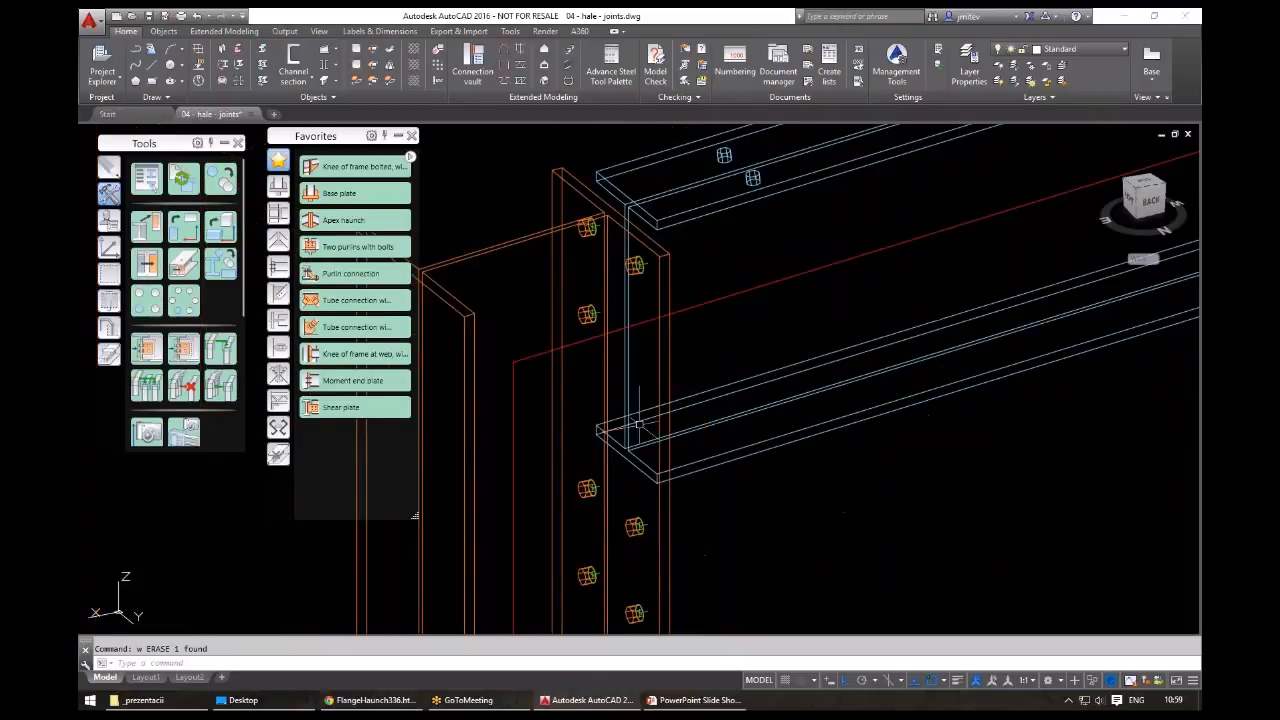
scroll(639, 425, down, 3)
click(725, 452)
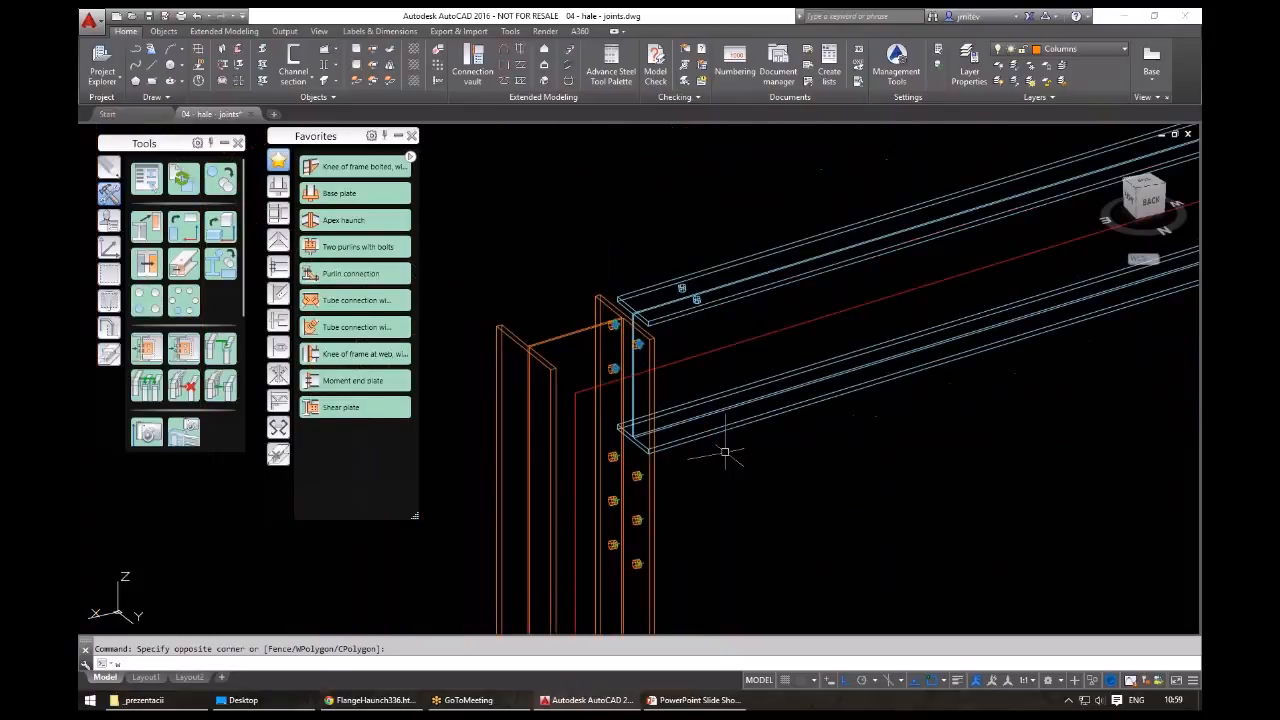
key(space)
middle_drag(725, 452, 723, 337)
click(482, 308)
key(Escape)
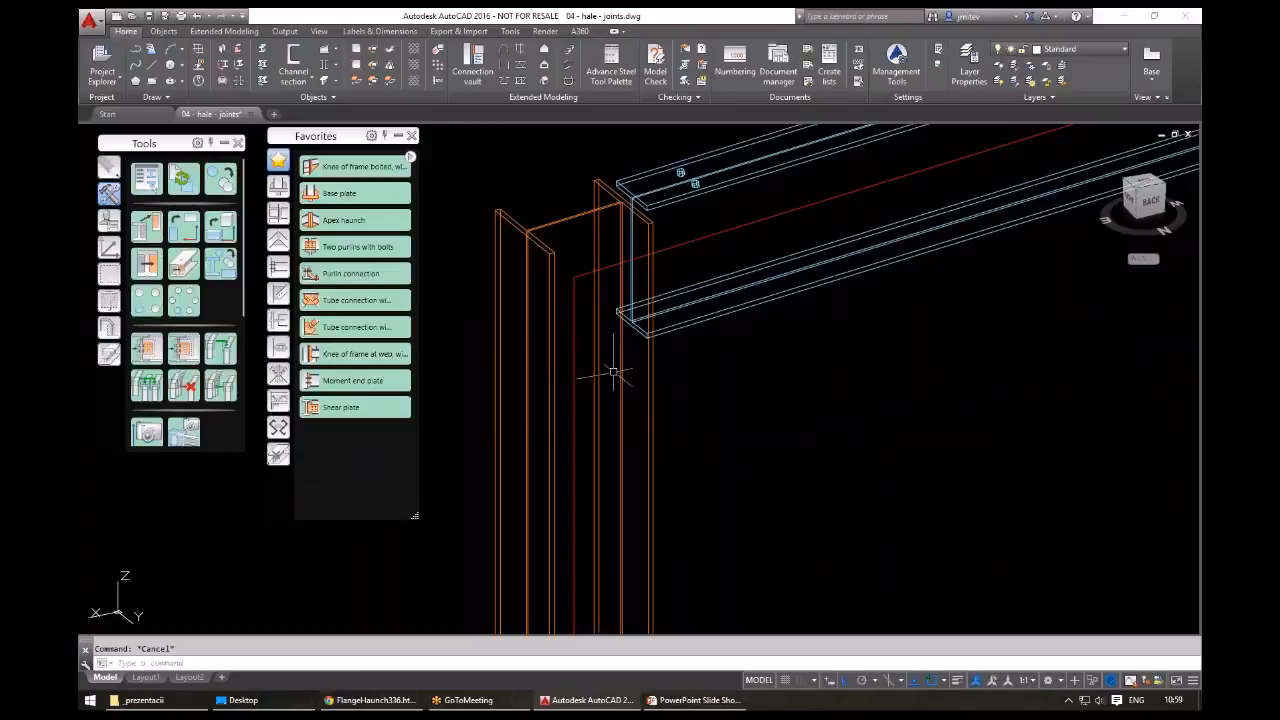
- Set the copied rafter's display type to Exact with edge features
middle_drag(691, 329, 628, 349)
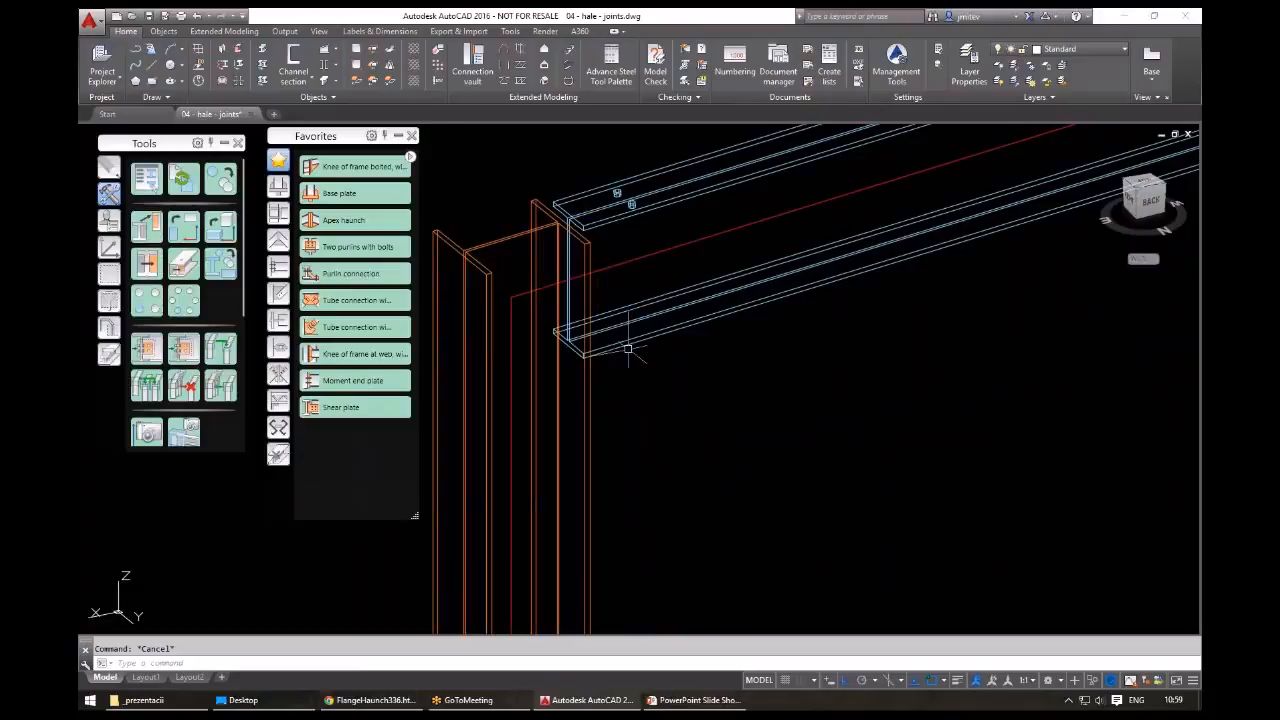
double_click(628, 349)
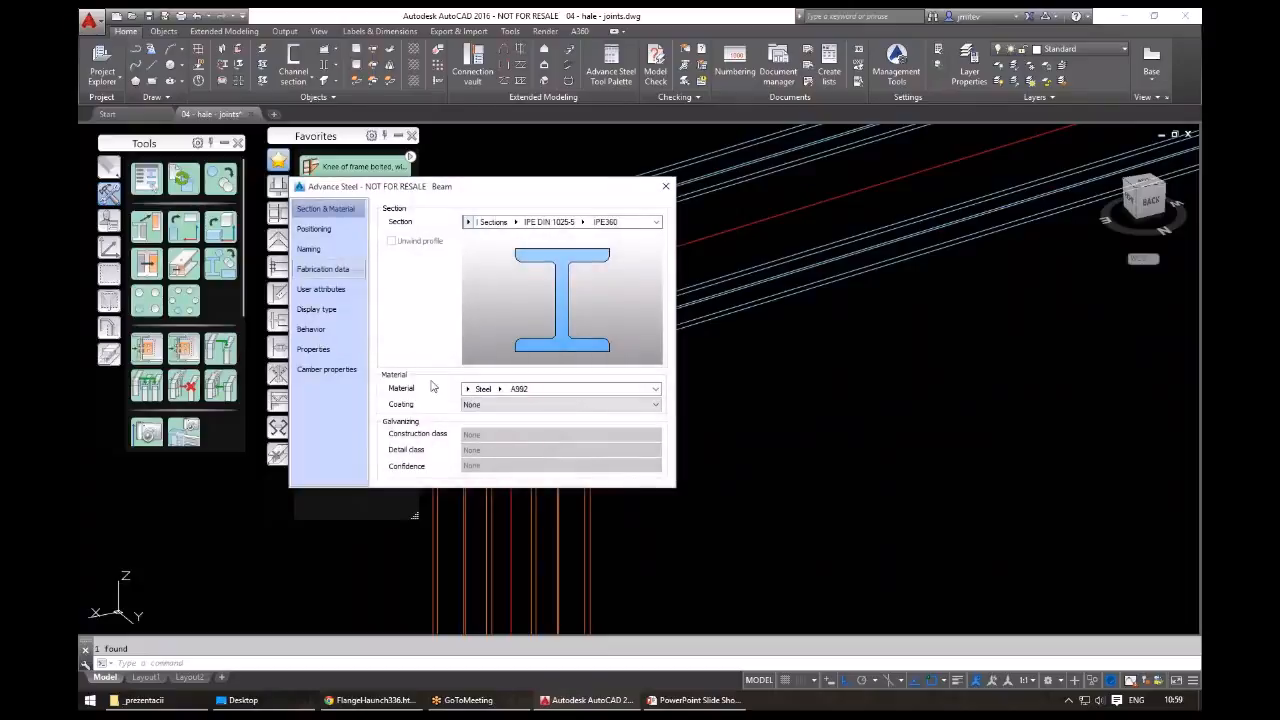
click(316, 309)
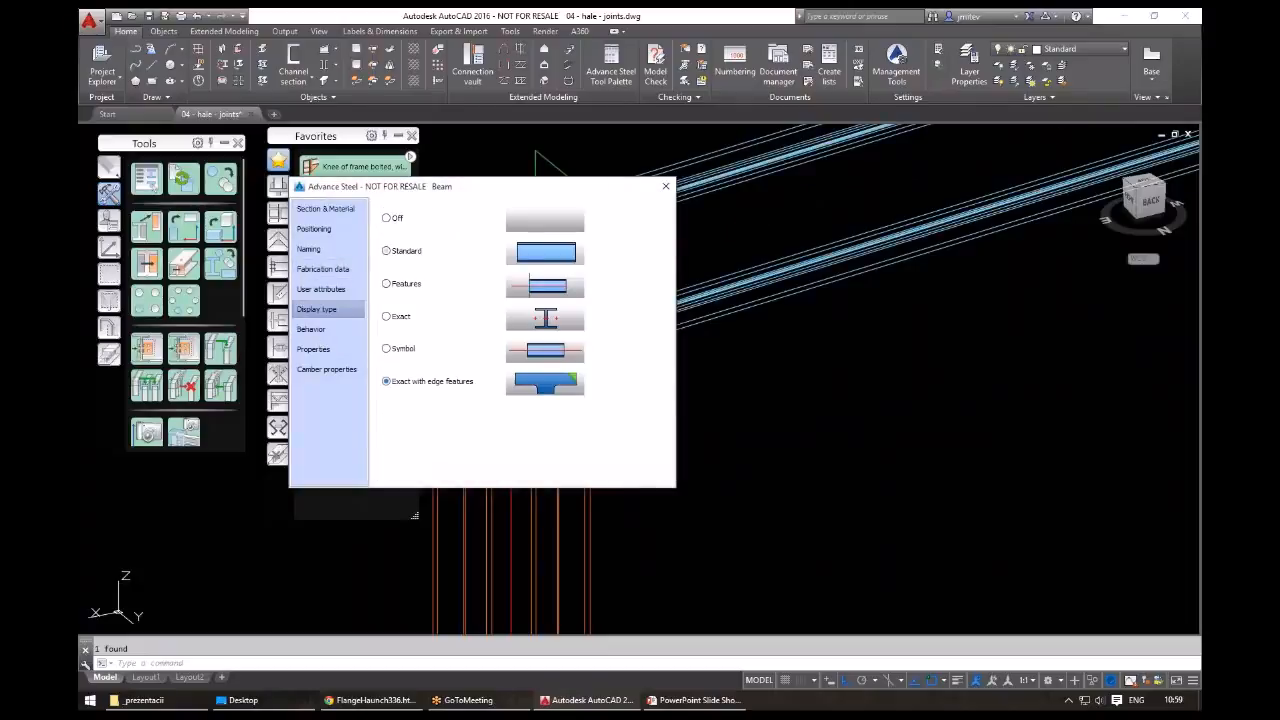
- Delete the old cut feature at the column end of the copied rafter
click(569, 162)
key(Delete)
mouse_move(780, 480)
shift+middle_down()
mouse_move(640, 380)
mouse_move(693, 266)
shift+middle_up()
click(693, 266)
scroll(660, 330, down, 3)
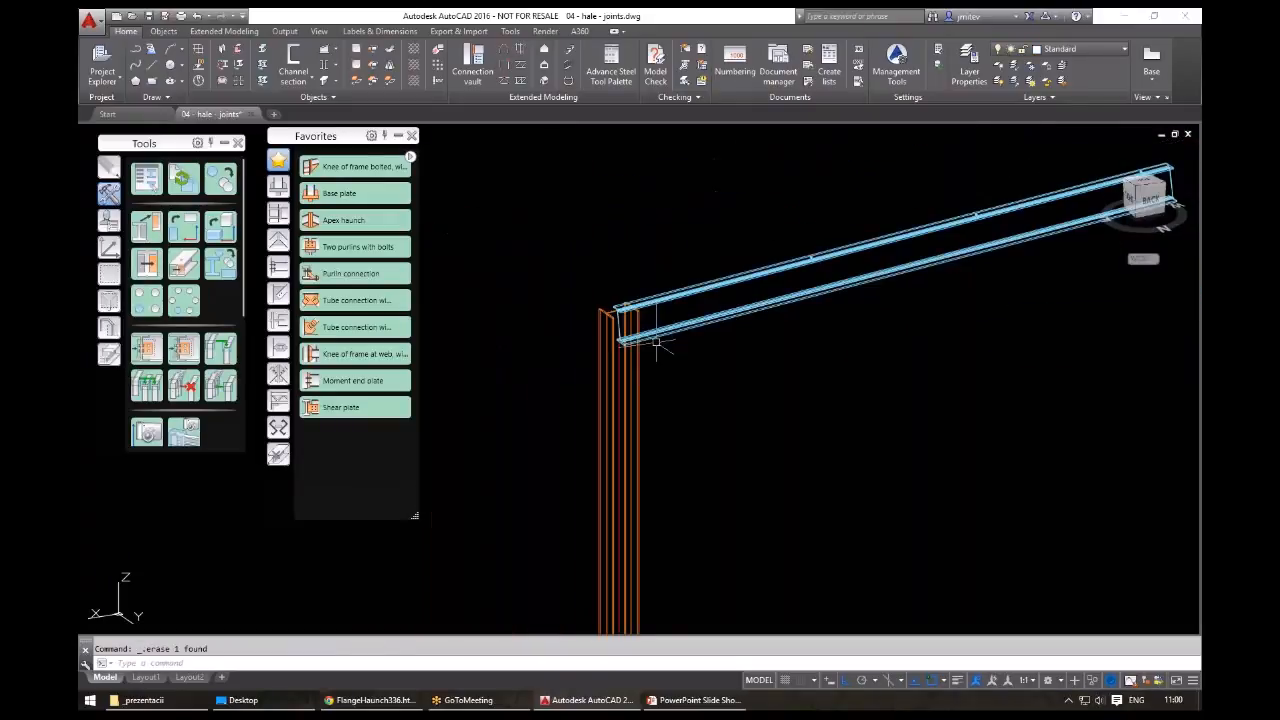
- Align the coordinate system with the copied rafter's web plane and show the plan view of that plane
shift+middle_drag(656, 343, 620, 340)
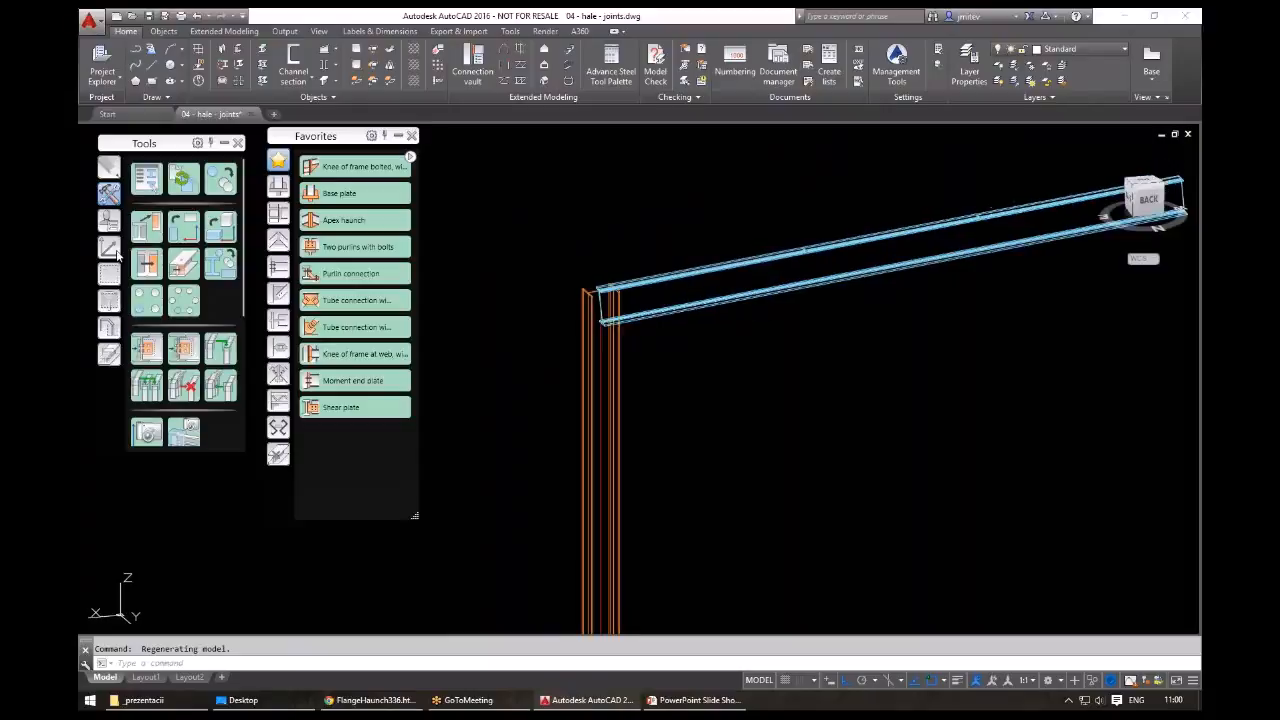
click(117, 254)
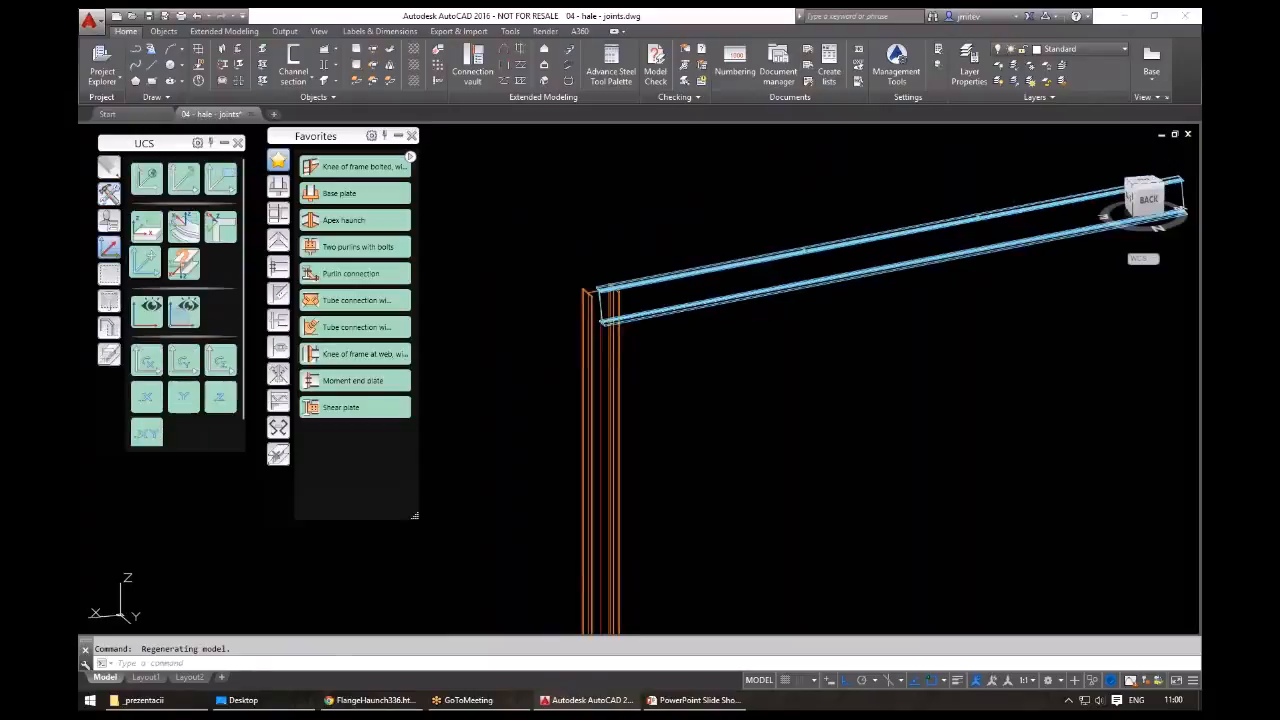
click(147, 261)
scroll(668, 319, up, 3)
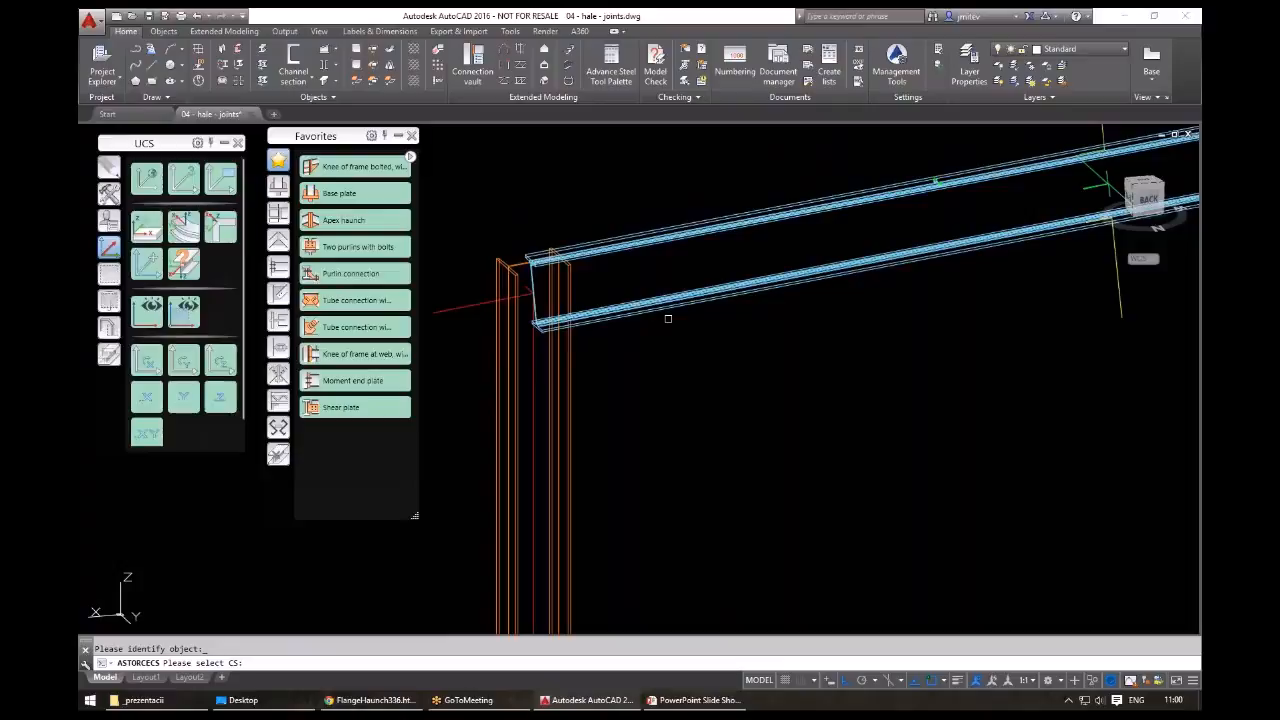
scroll(1124, 198, up, 3)
middle_drag(1124, 198, 1011, 244)
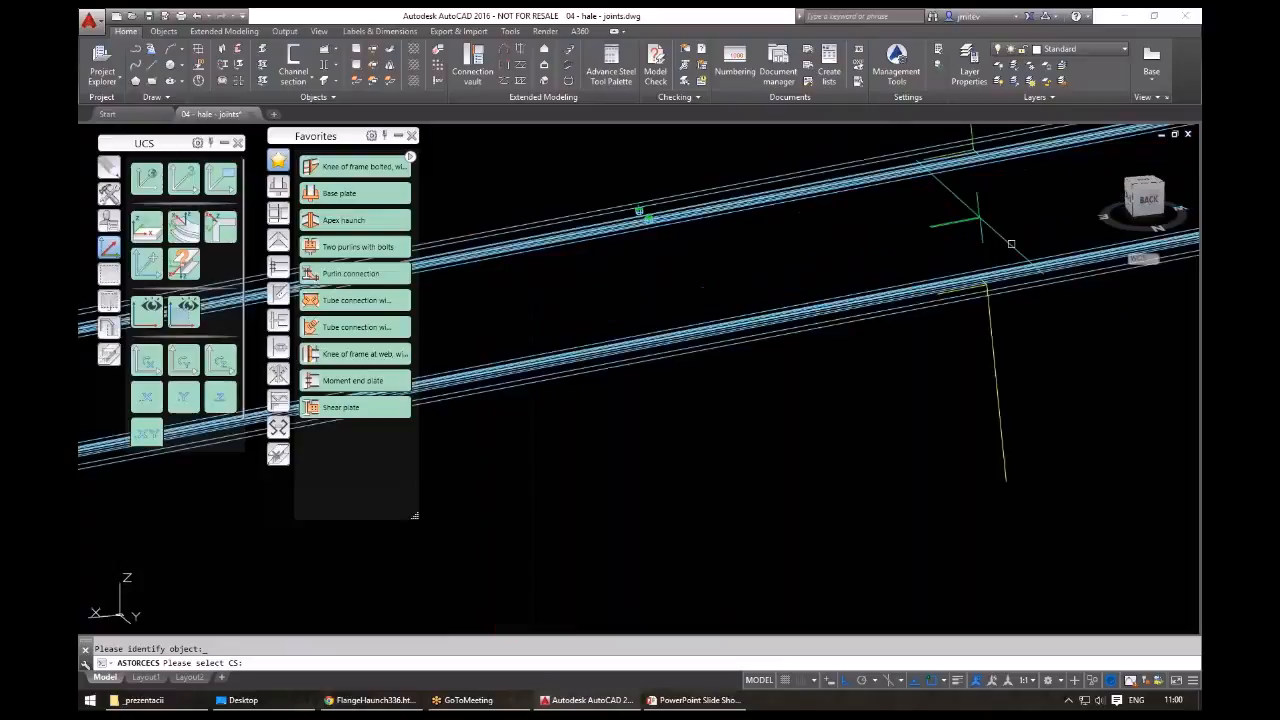
click(1011, 244)
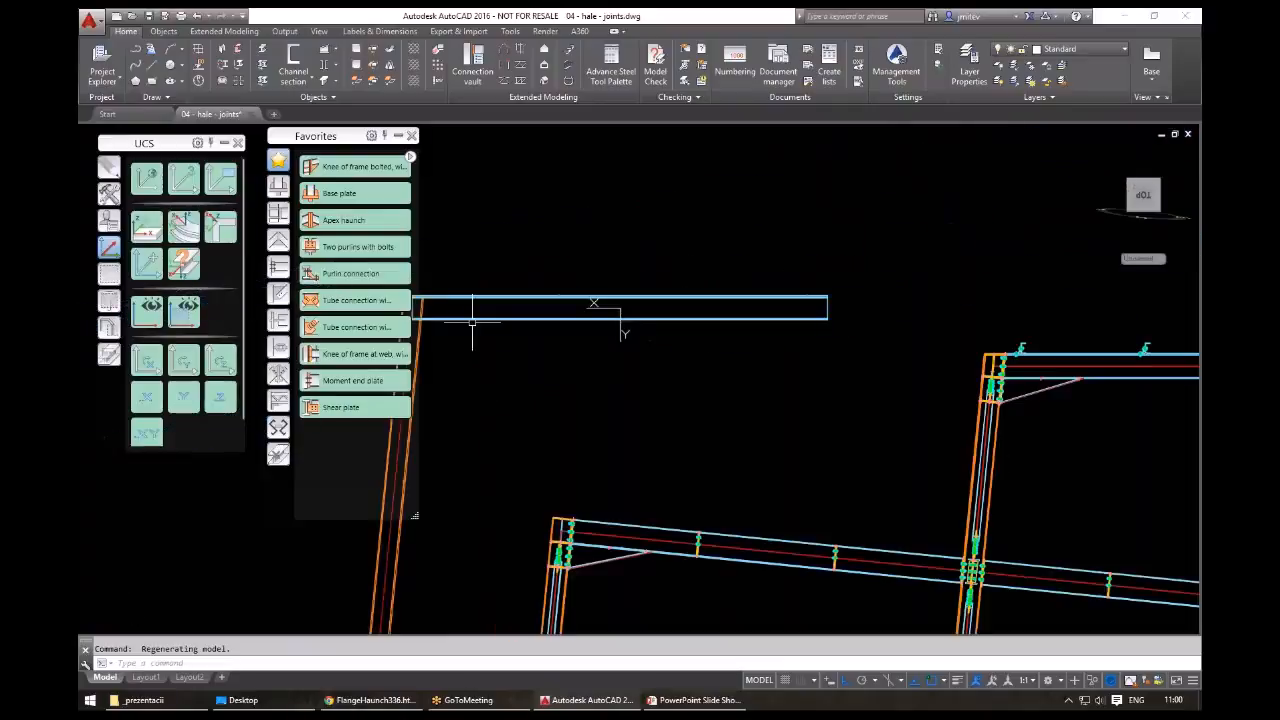
- Cut the copied rafter against the column's inner flange with a flange saw cut, keeping the default cut settings
scroll(423, 319, up, 6)
middle_drag(423, 319, 566, 300)
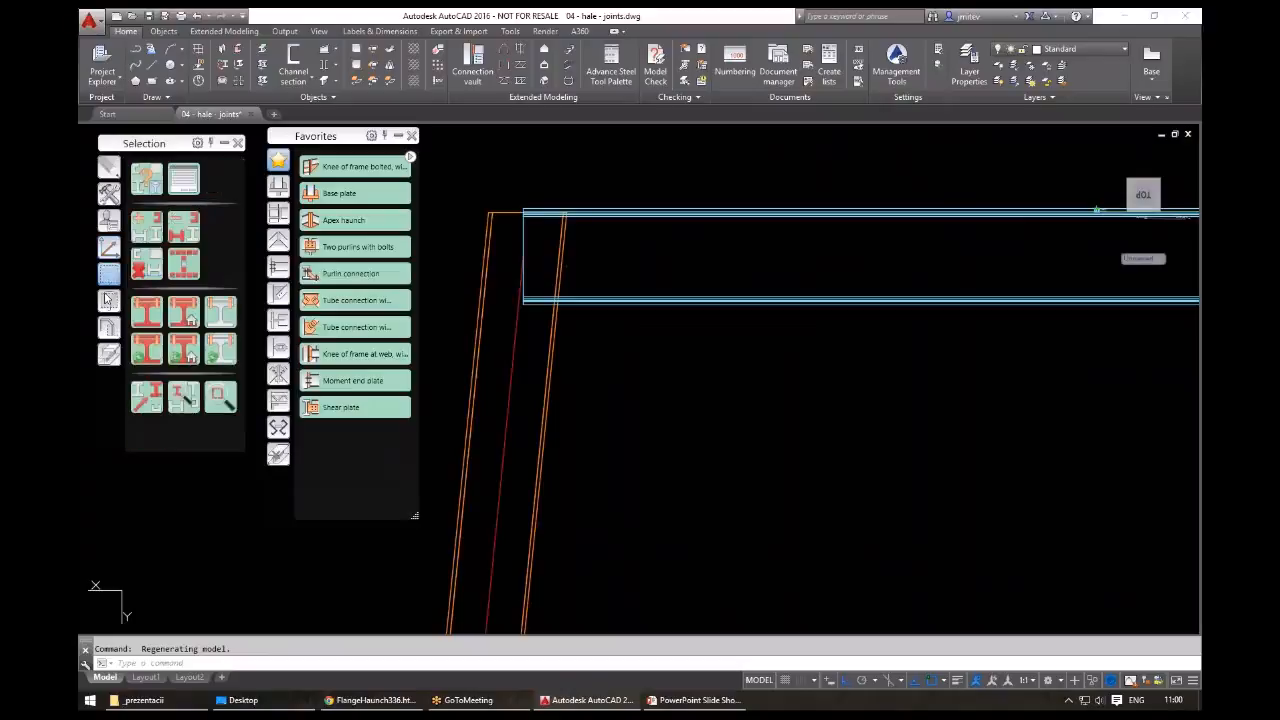
click(108, 298)
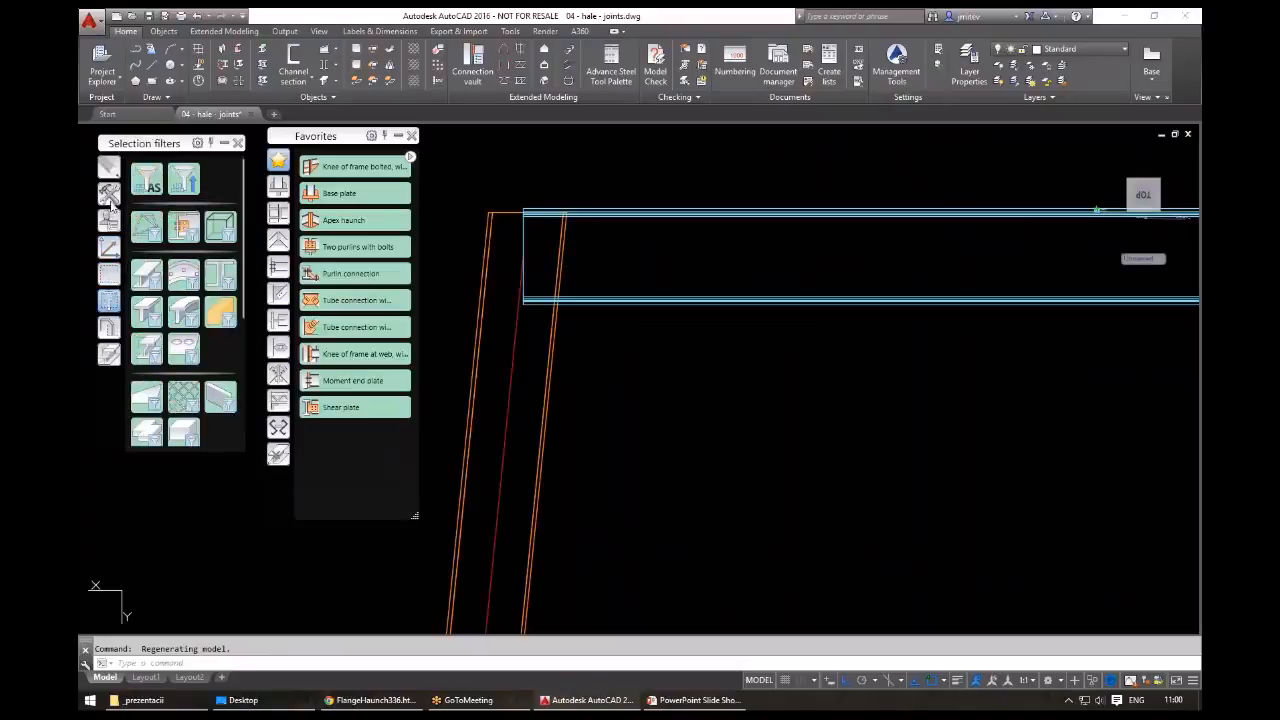
click(109, 193)
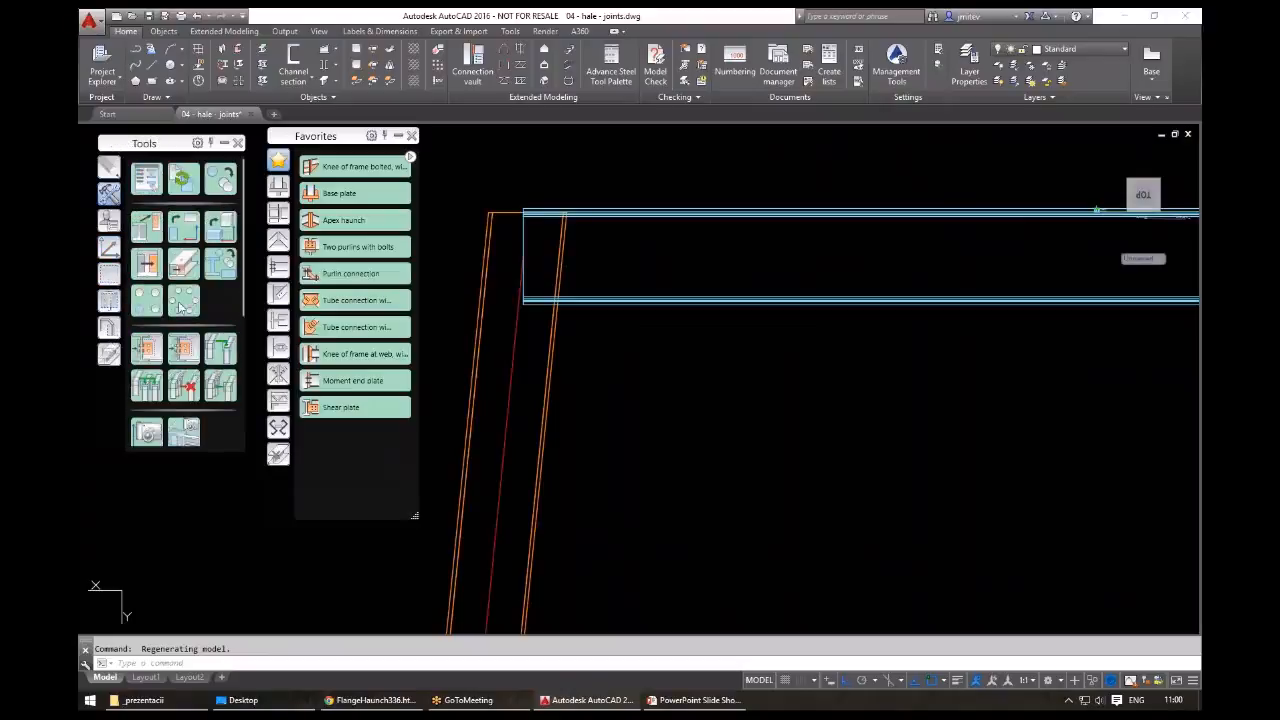
click(109, 353)
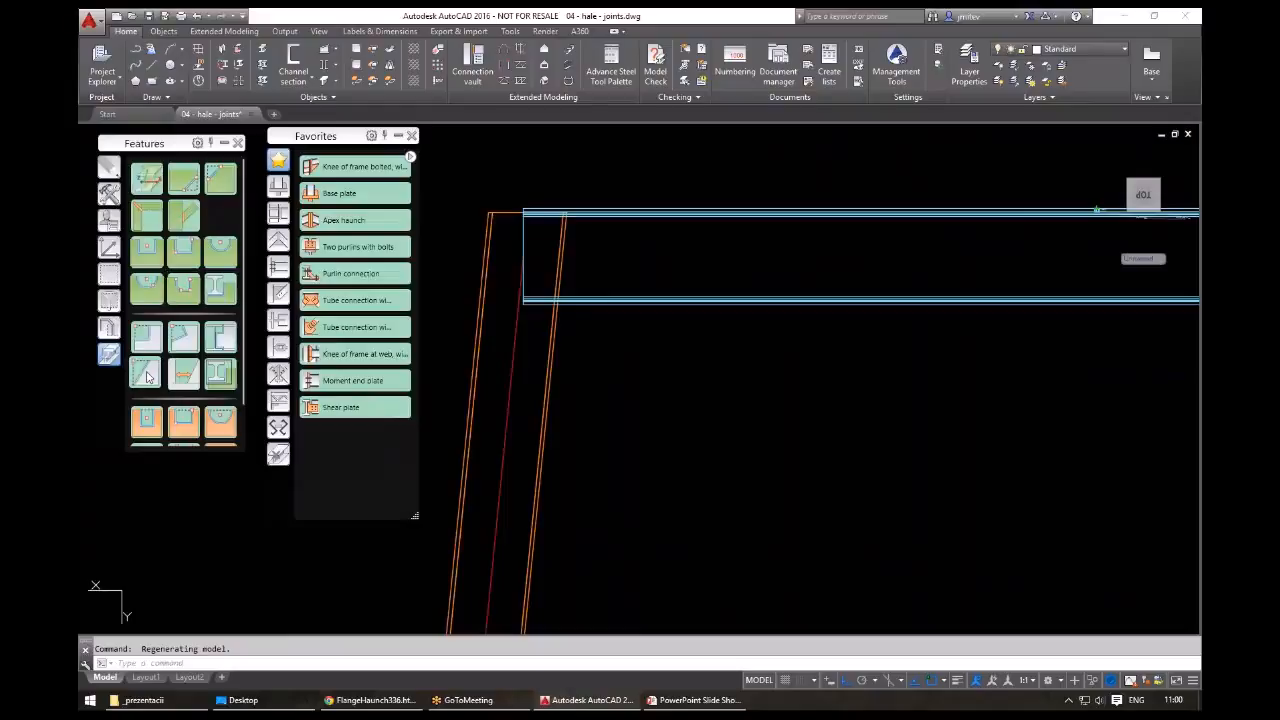
click(184, 214)
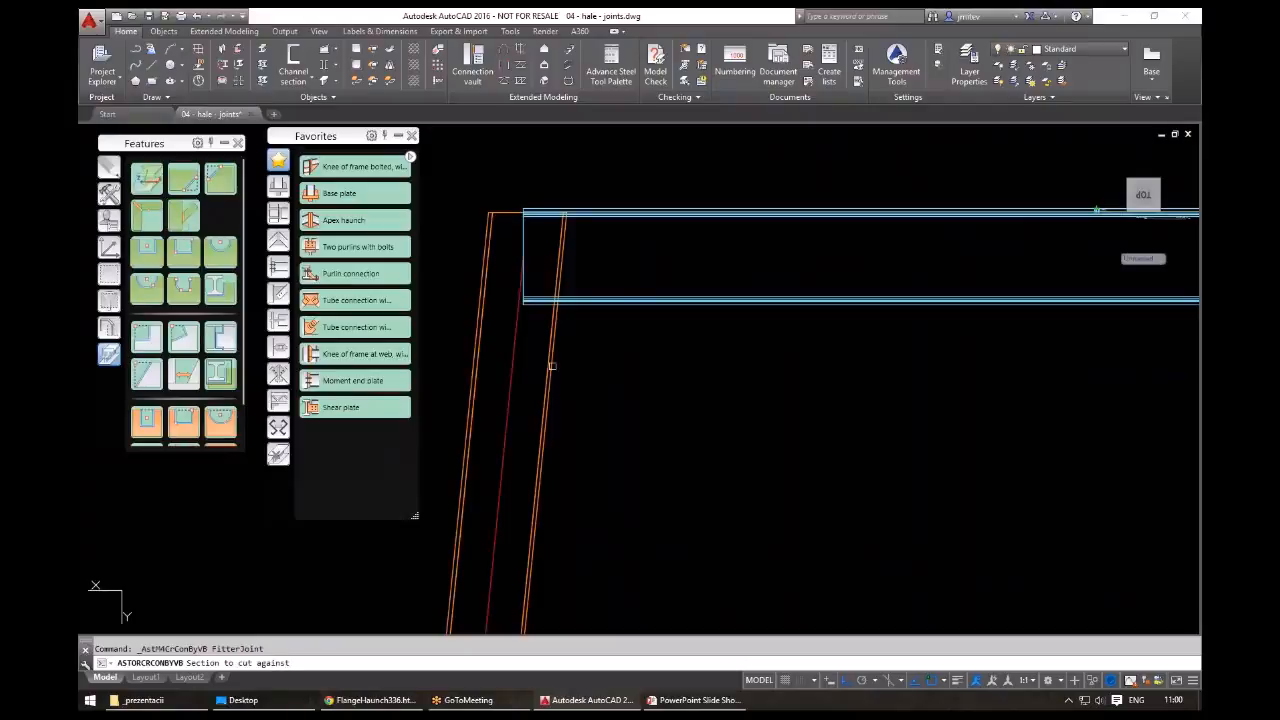
click(552, 366)
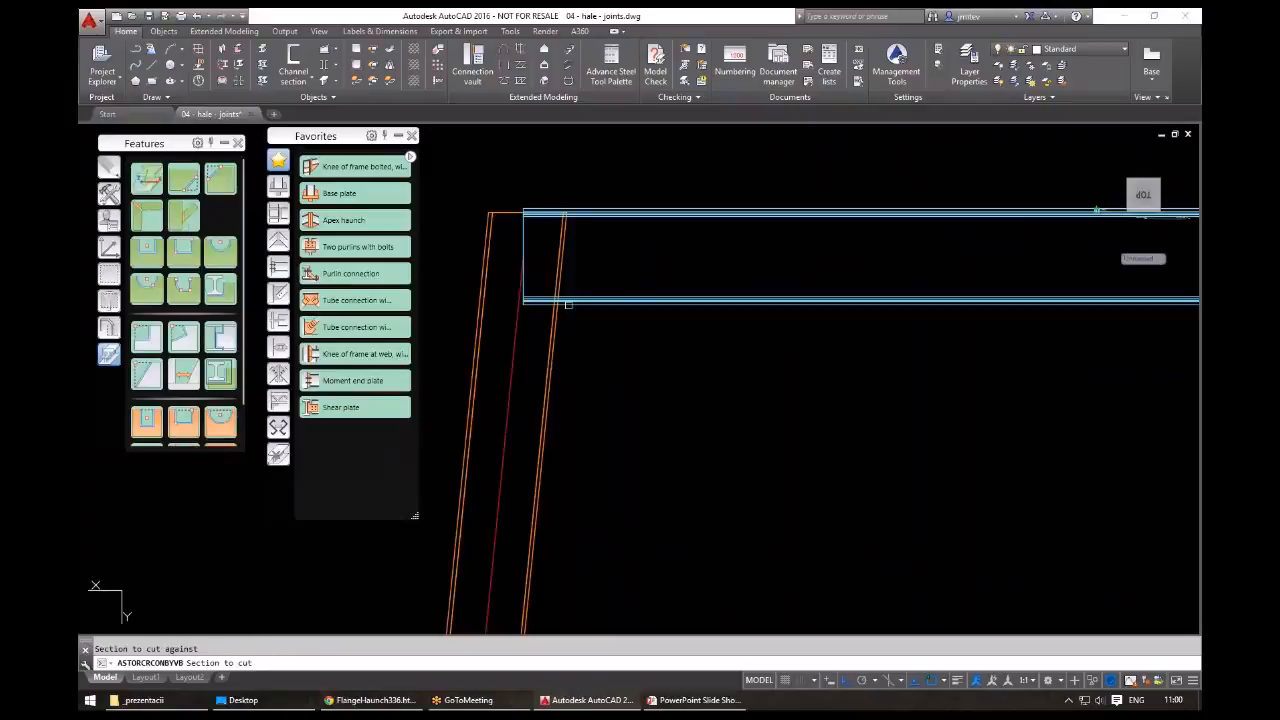
click(567, 304)
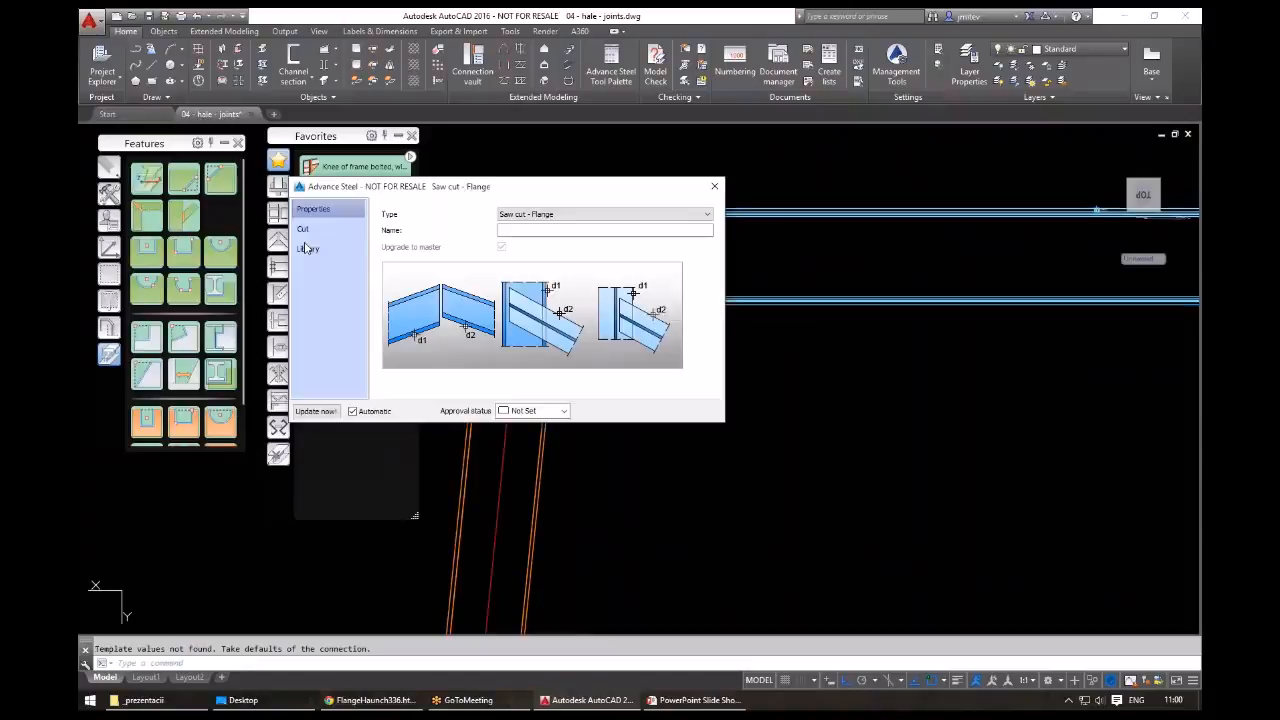
click(303, 229)
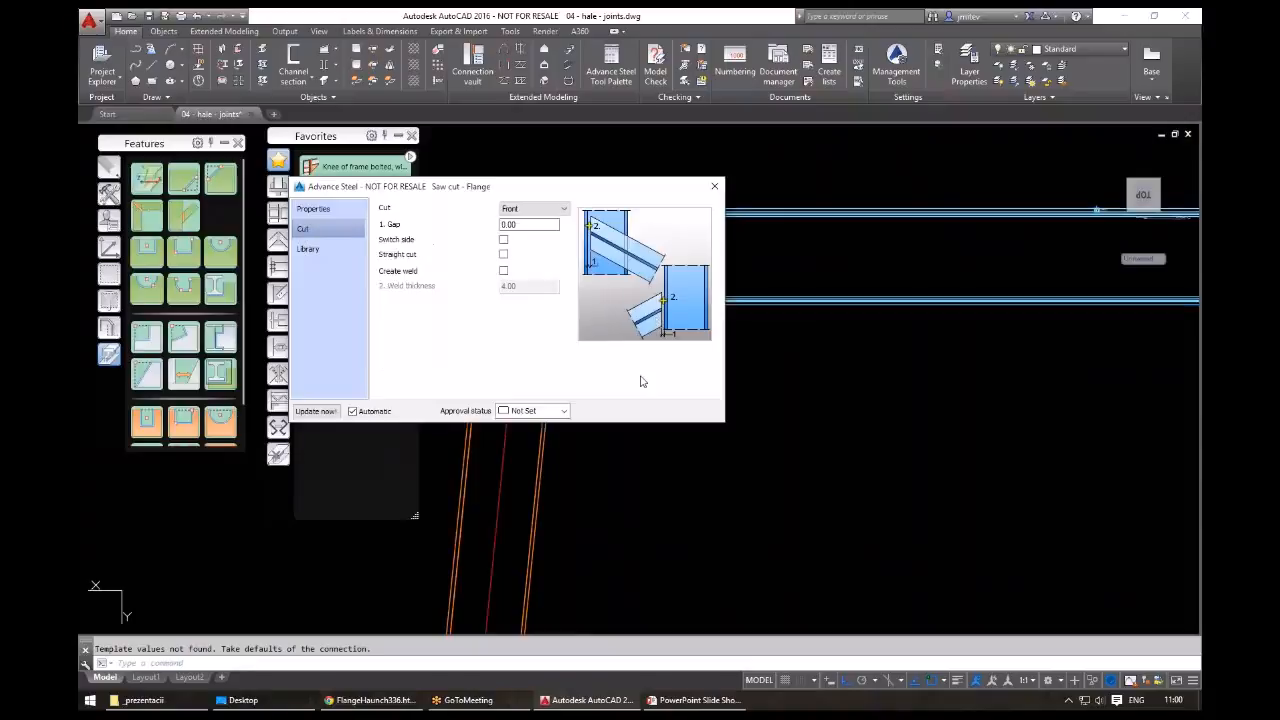
drag(705, 188, 933, 411)
click(942, 409)
- Place the coordinate system on the copied column's outer flange, with Z pointing outward from the flange
scroll(718, 371, down, 3)
shift+middle_drag(718, 371, 800, 420)
scroll(672, 362, up, 2)
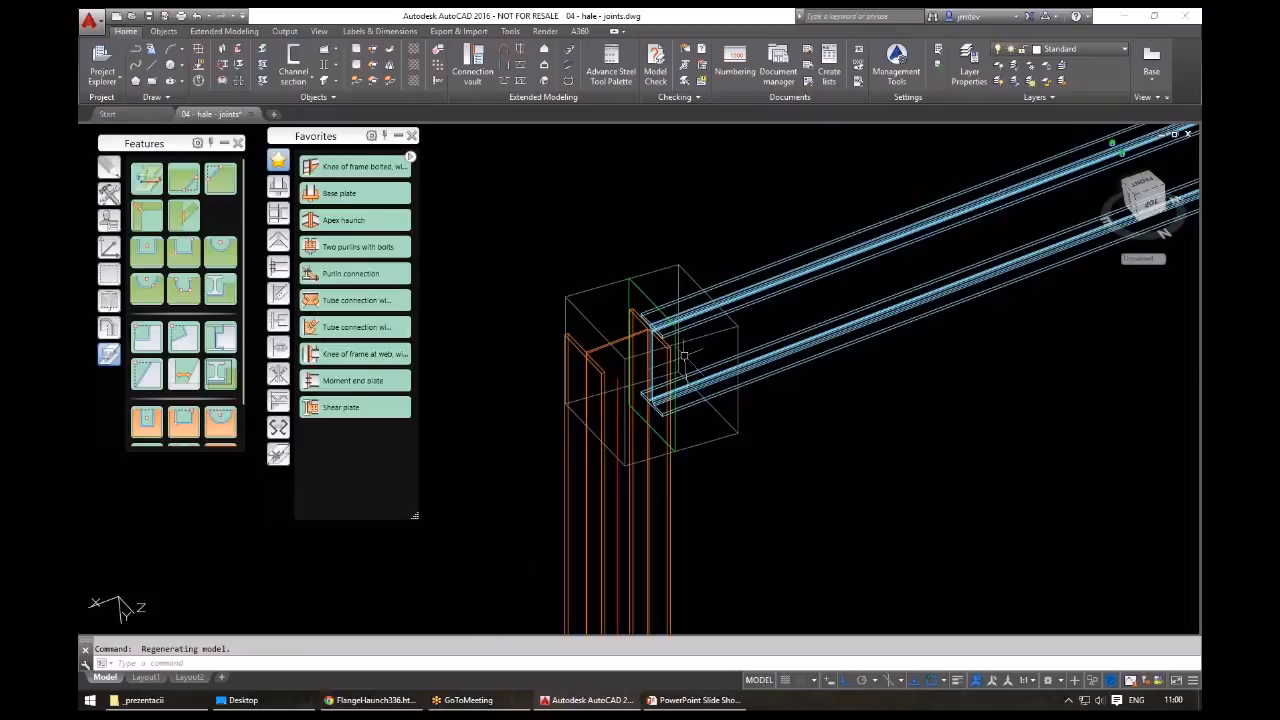
middle_drag(684, 356, 690, 336)
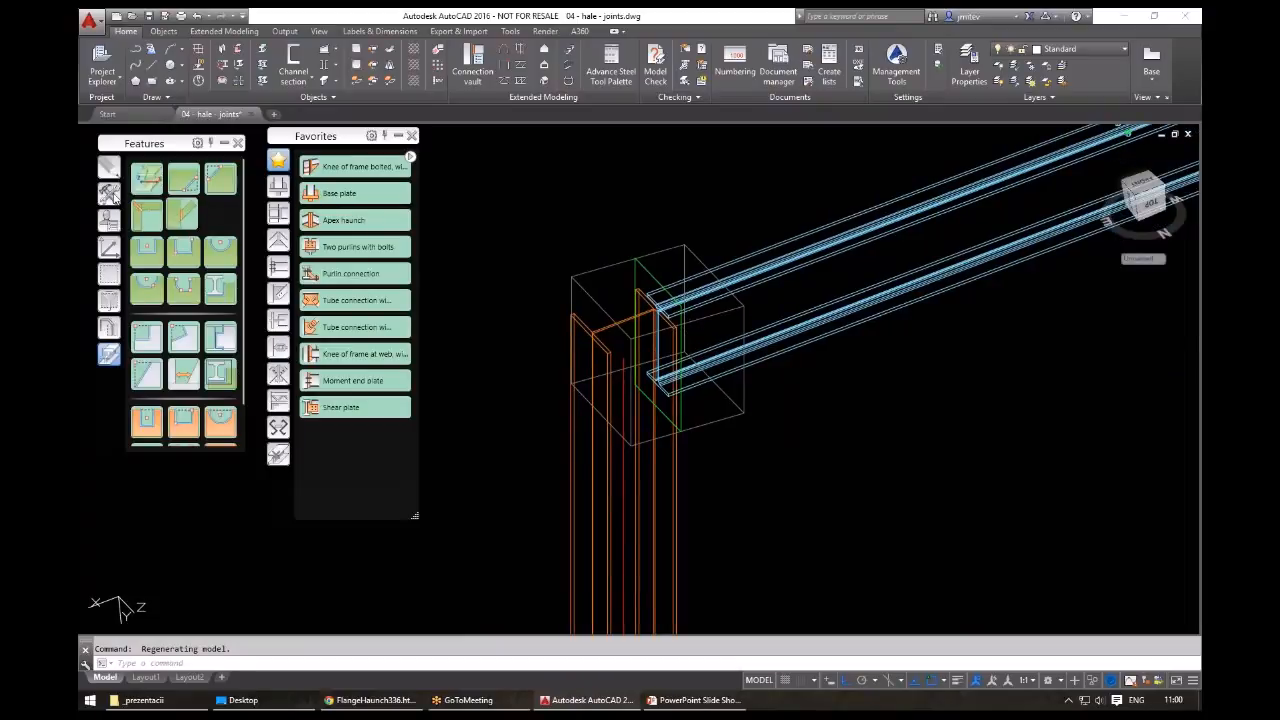
click(108, 249)
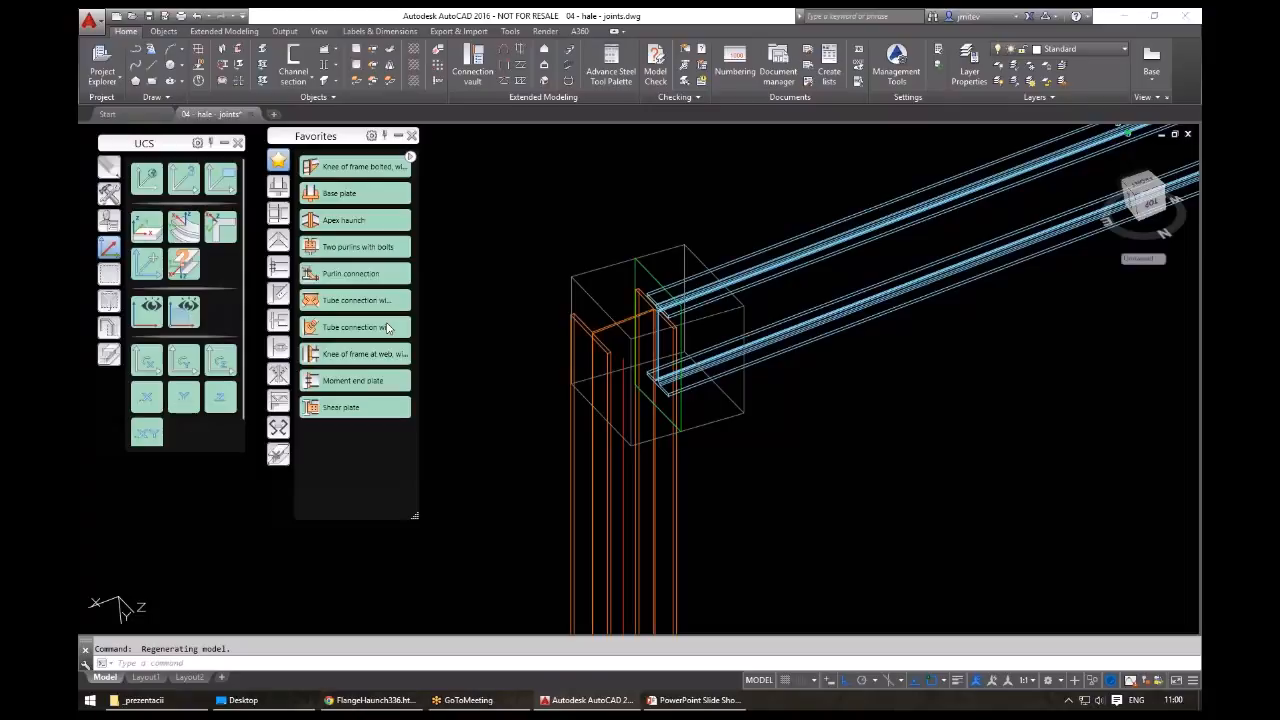
click(146, 227)
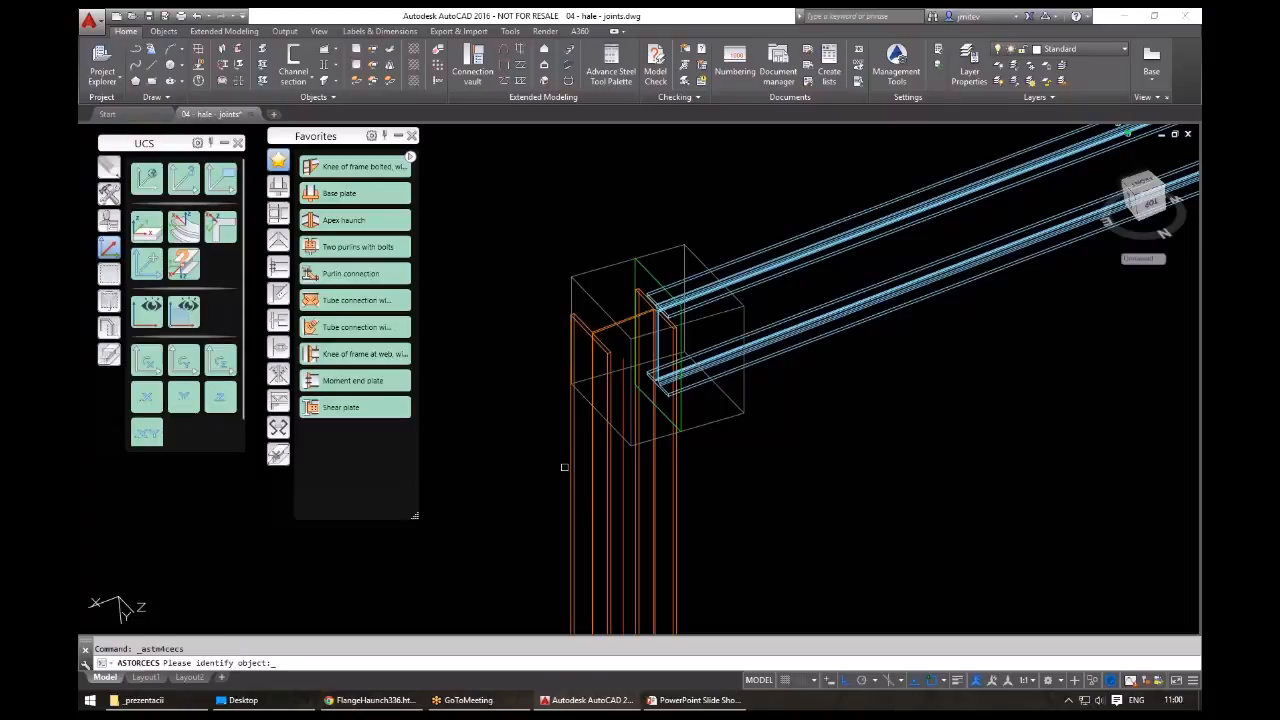
click(564, 467)
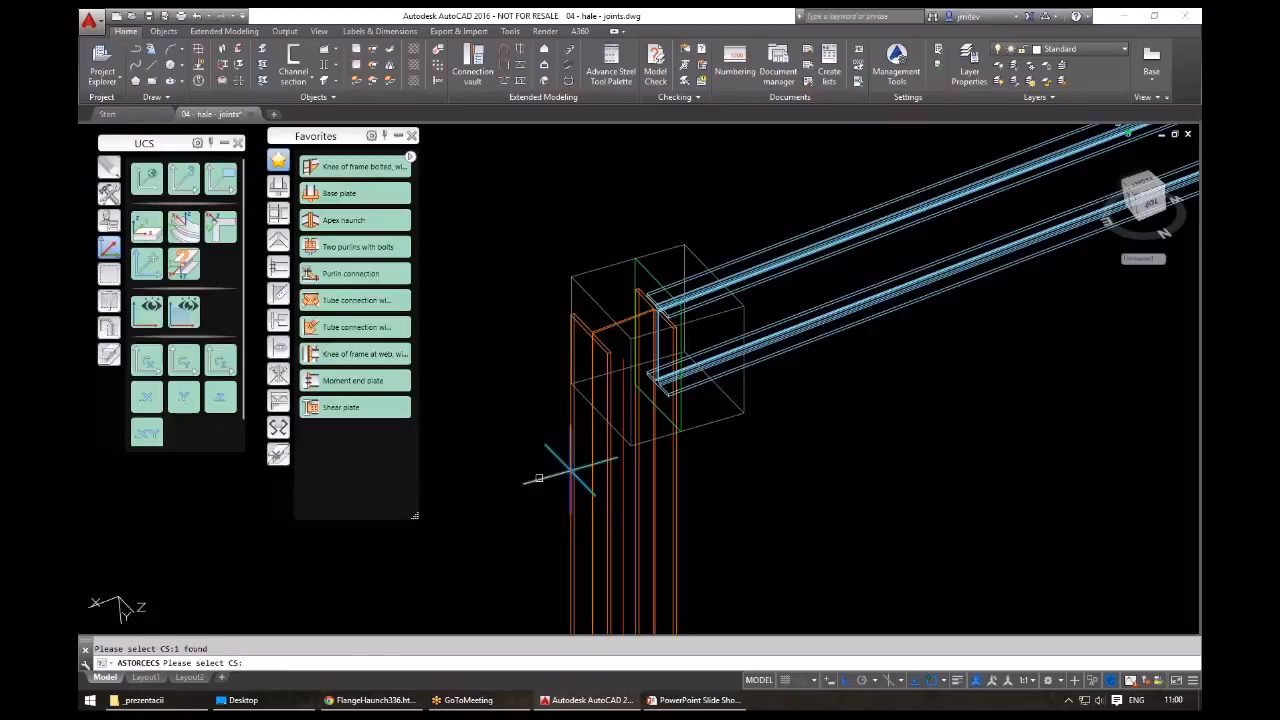
click(538, 478)
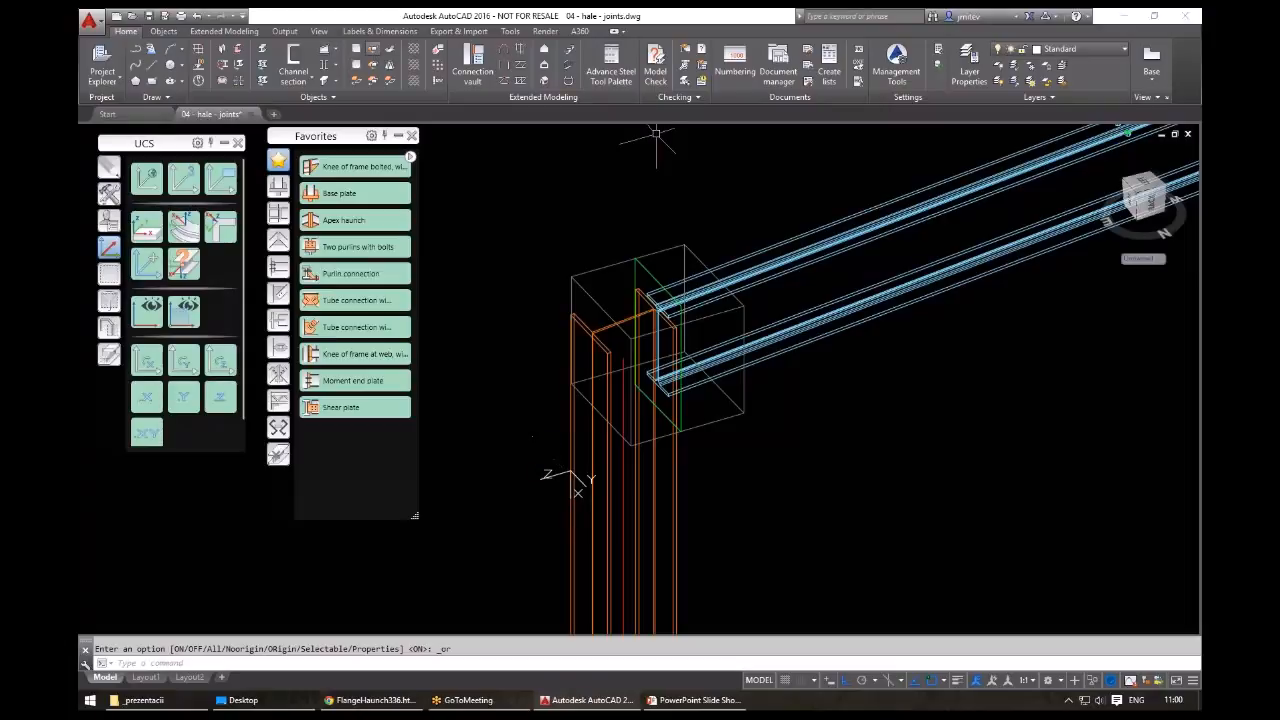
- Create a rectangular plate 10 mm thick and about 220 mm wide by its diagonal beside the column's outer flange
click(372, 48)
click(504, 407)
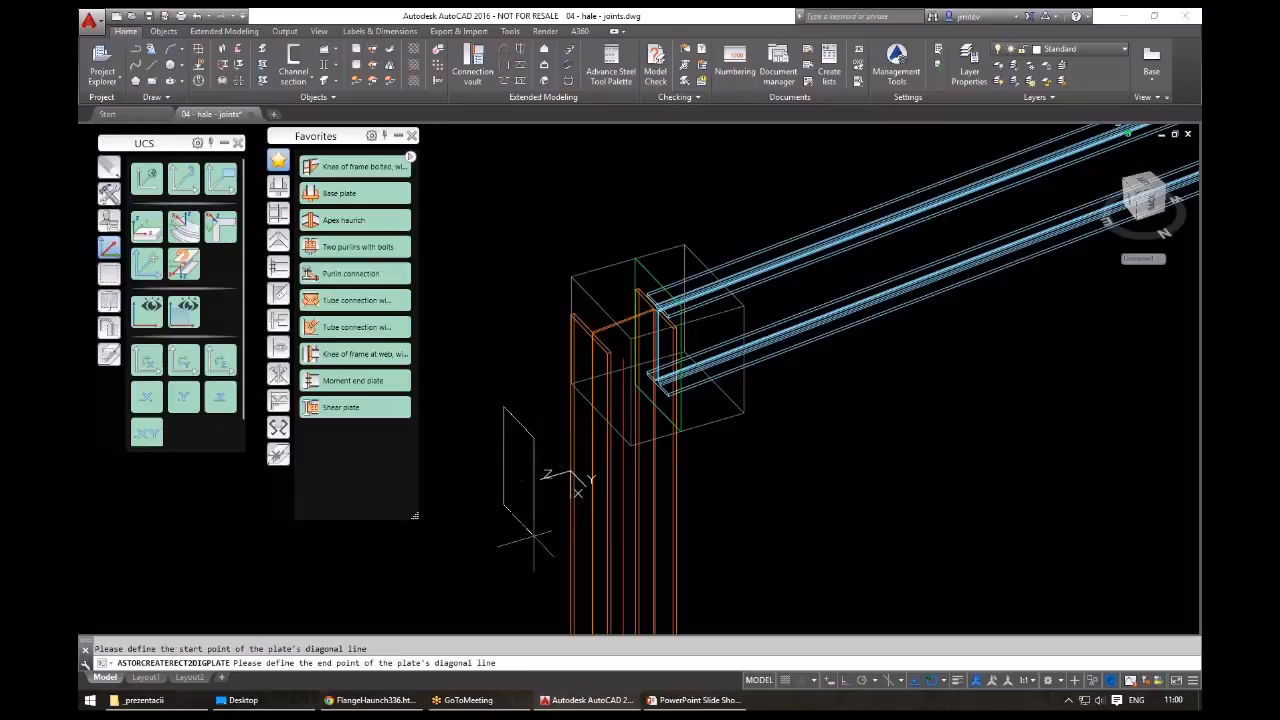
click(515, 525)
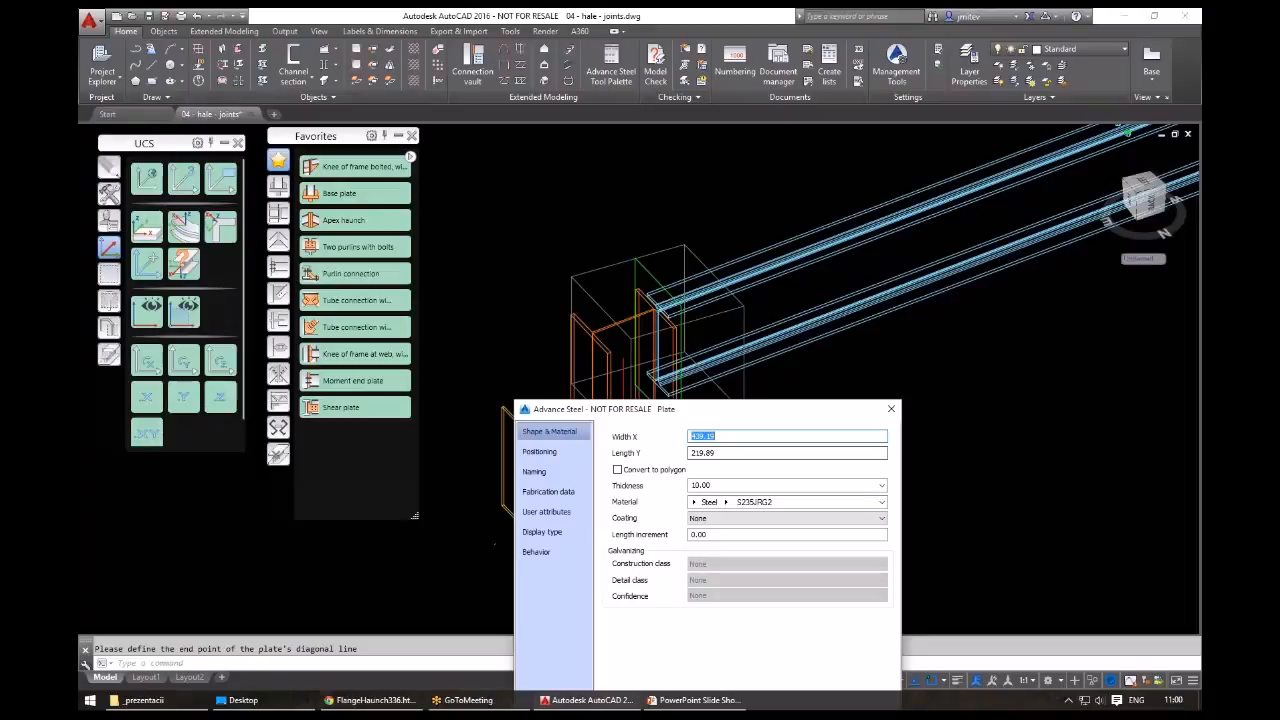
key(Escape)
- Move the plate by the middle of its upper edge to the middle of the column's inner flange at the rafter
mouse_move(871, 350)
middle_down()
mouse_move(897, 309)
mouse_move(1131, 337)
mouse_move(906, 352)
middle_up()
click(572, 420)
click(499, 355)
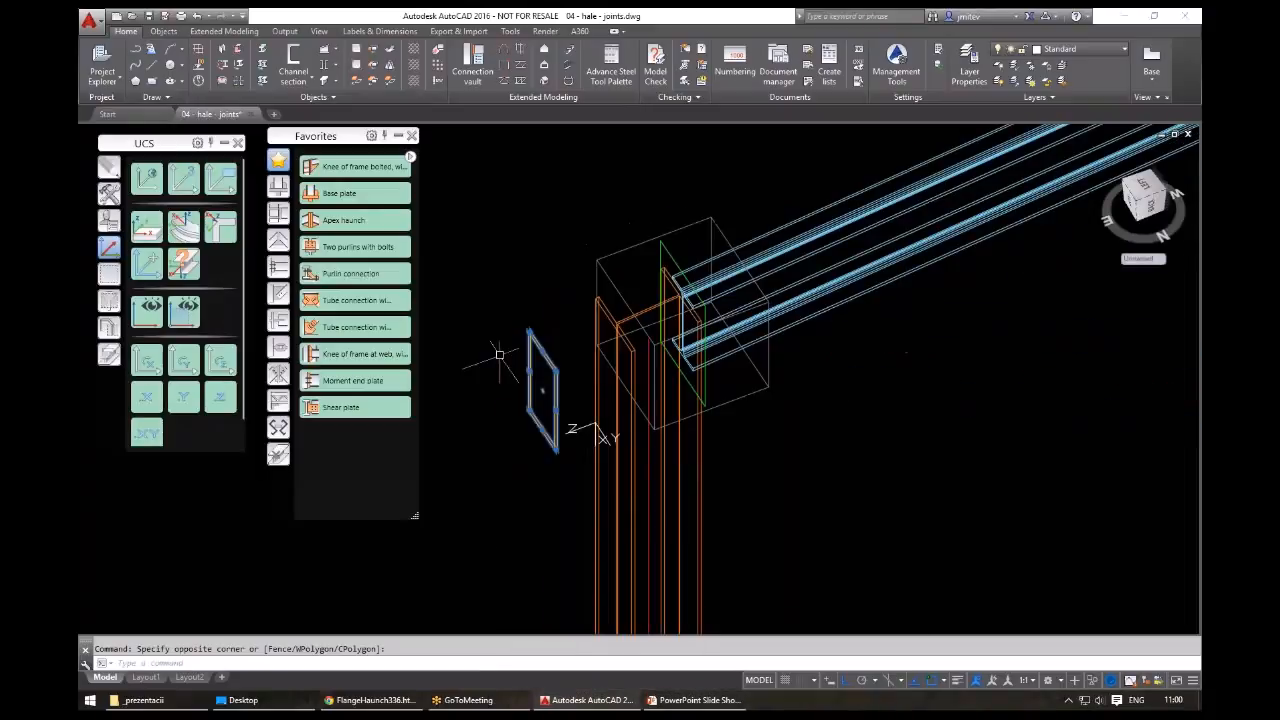
text(m)
key(space)
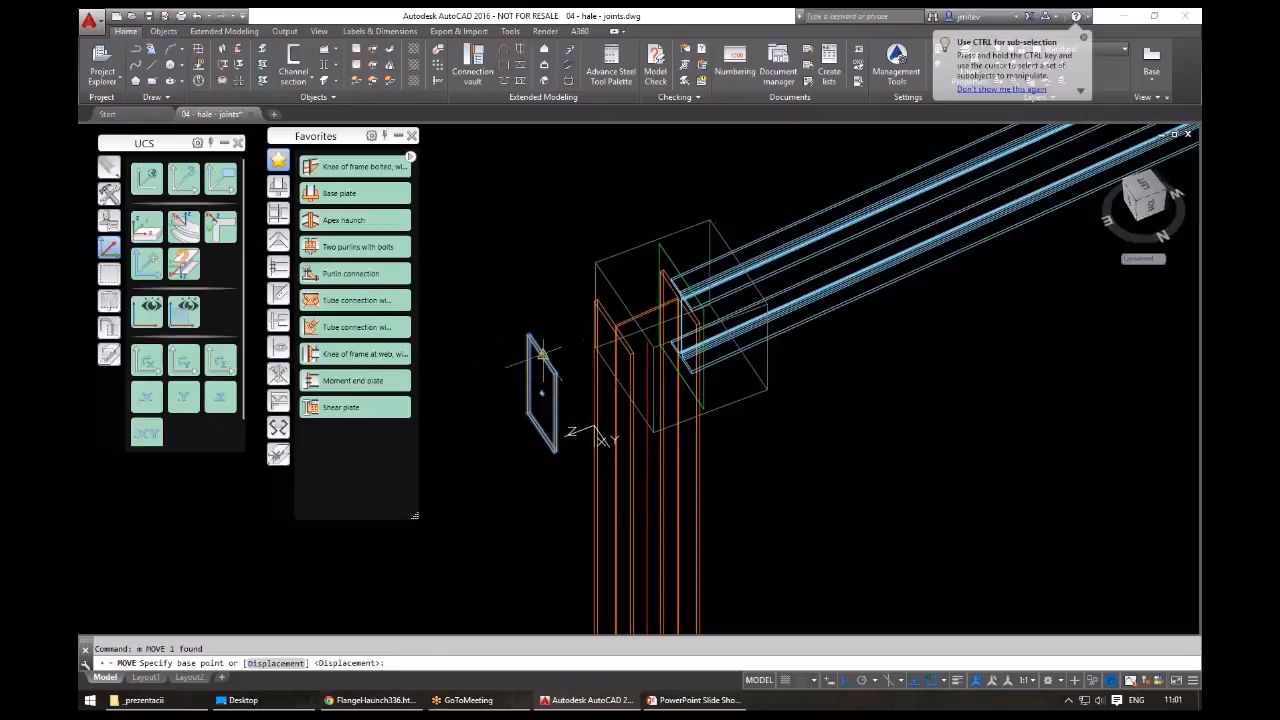
click(543, 352)
scroll(692, 289, up, 9)
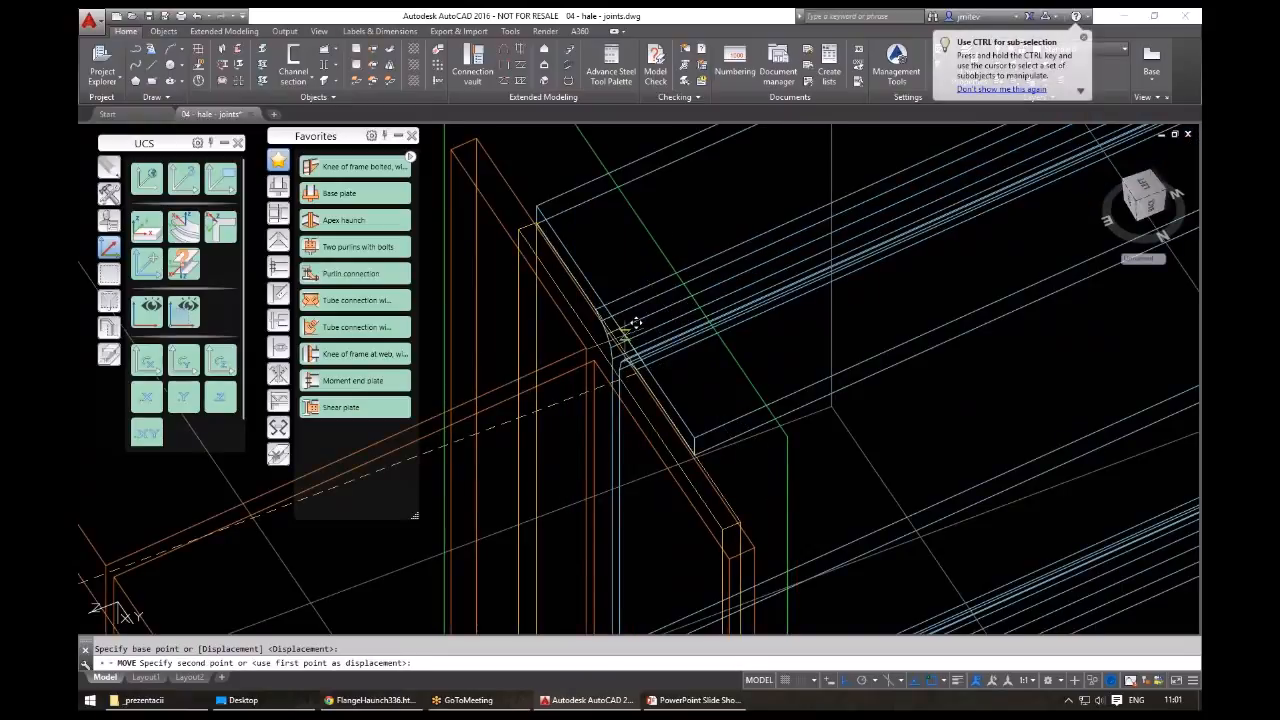
text(mid)
key(space)
click(625, 333)
- Delete the flange saw cut at the column end of the rafter
shift+middle_drag(625, 333, 654, 260)
click(657, 506)
middle_drag(656, 446, 686, 563)
key(Escape)
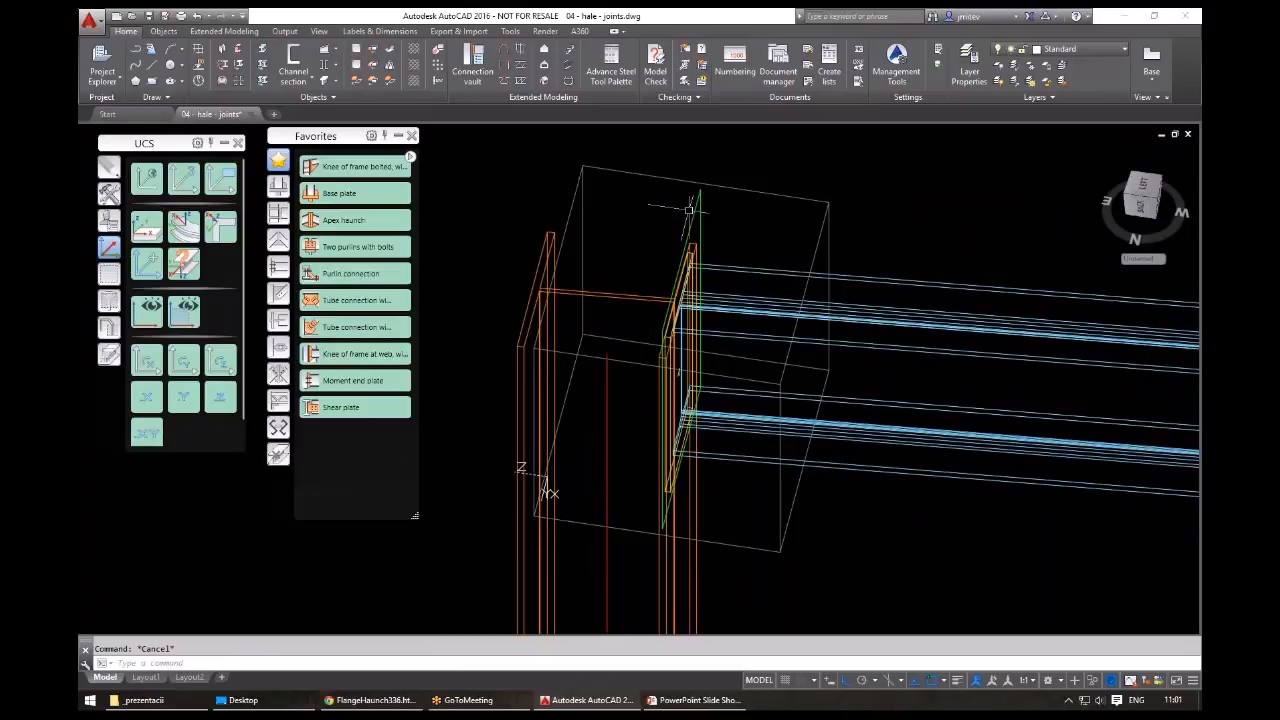
key(Delete)
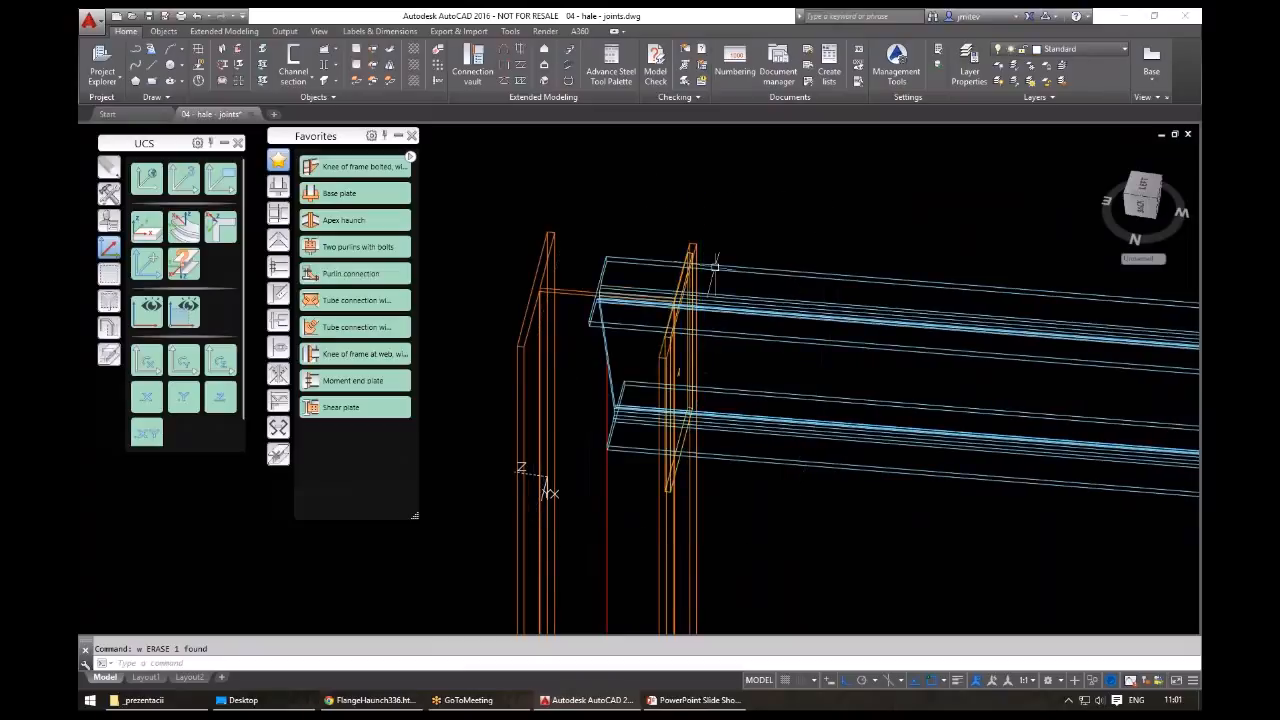
- Move the plate towards the rafter by its own thickness, from one corner of its upper edge to the other
shift+middle_drag(715, 265, 705, 268)
shift+middle_drag(678, 372, 700, 360)
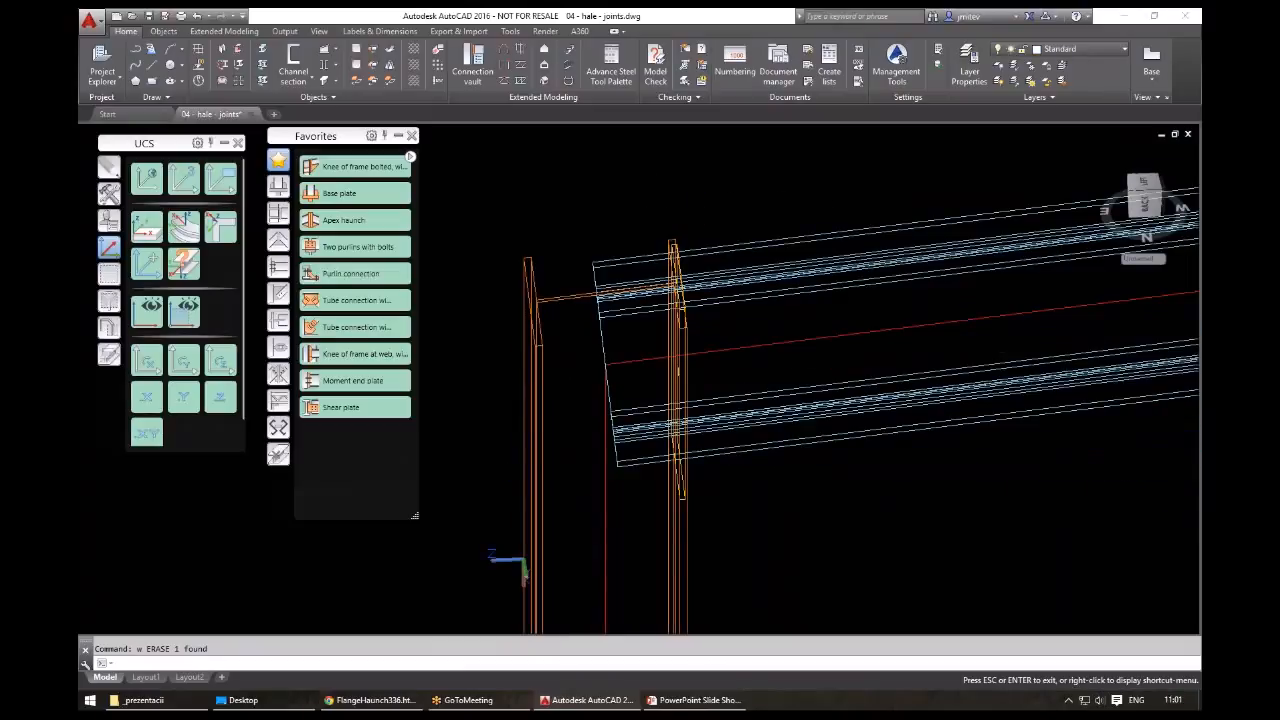
scroll(655, 228, up, 6)
click(820, 354)
middle_drag(820, 354, 766, 385)
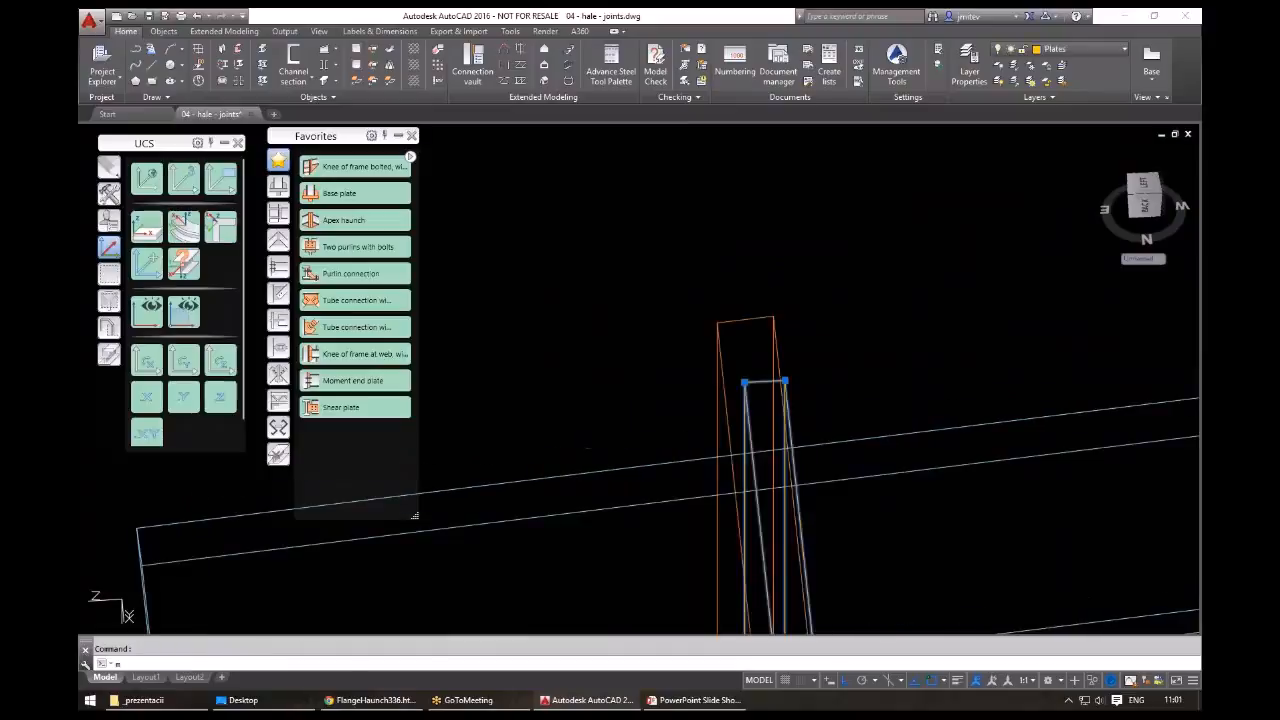
text(m)
key(space)
click(744, 382)
key(Escape)
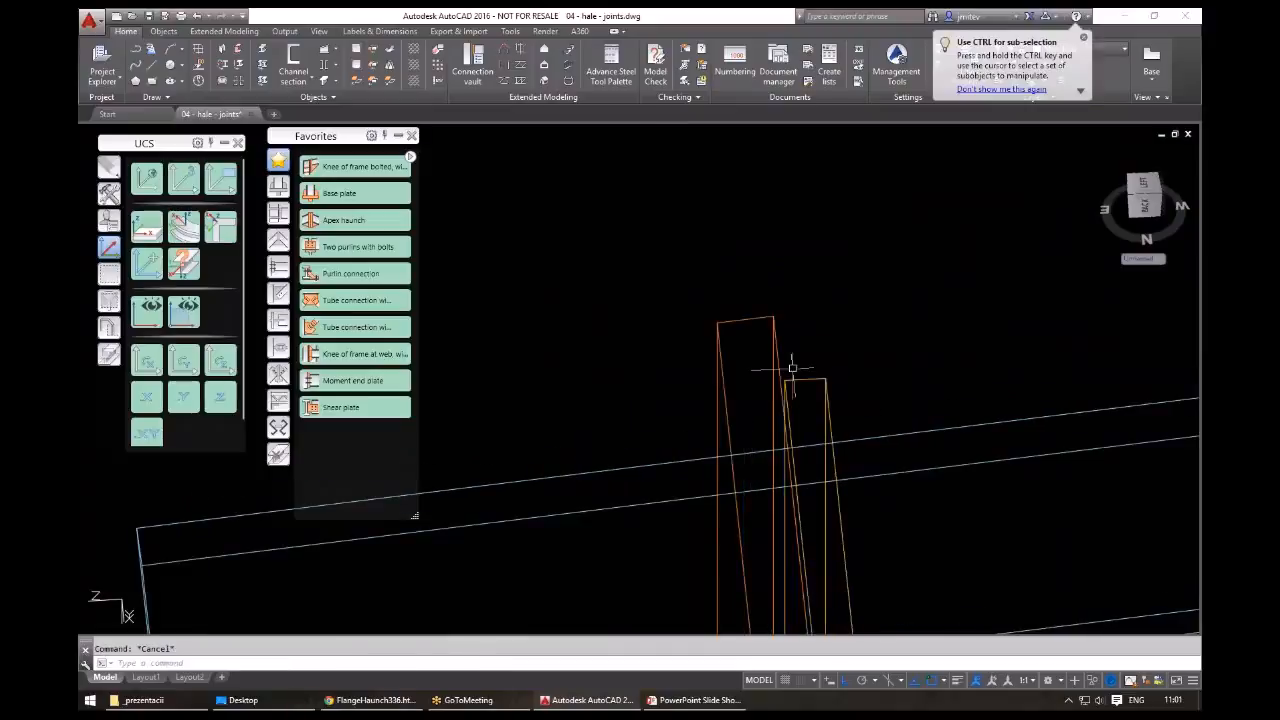
scroll(789, 364, down, 4)
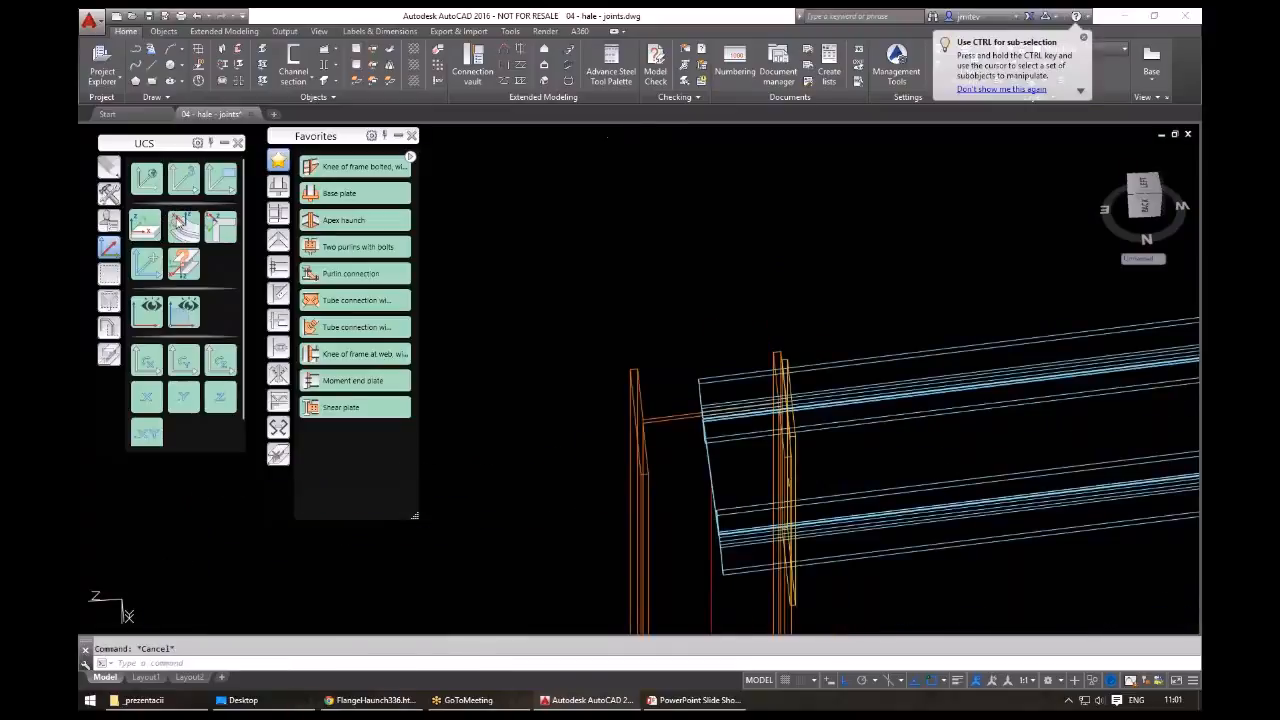
- Cut the rafter end against the plate, choosing the plate as the cutting object and keeping the default cut settings
click(109, 354)
click(183, 214)
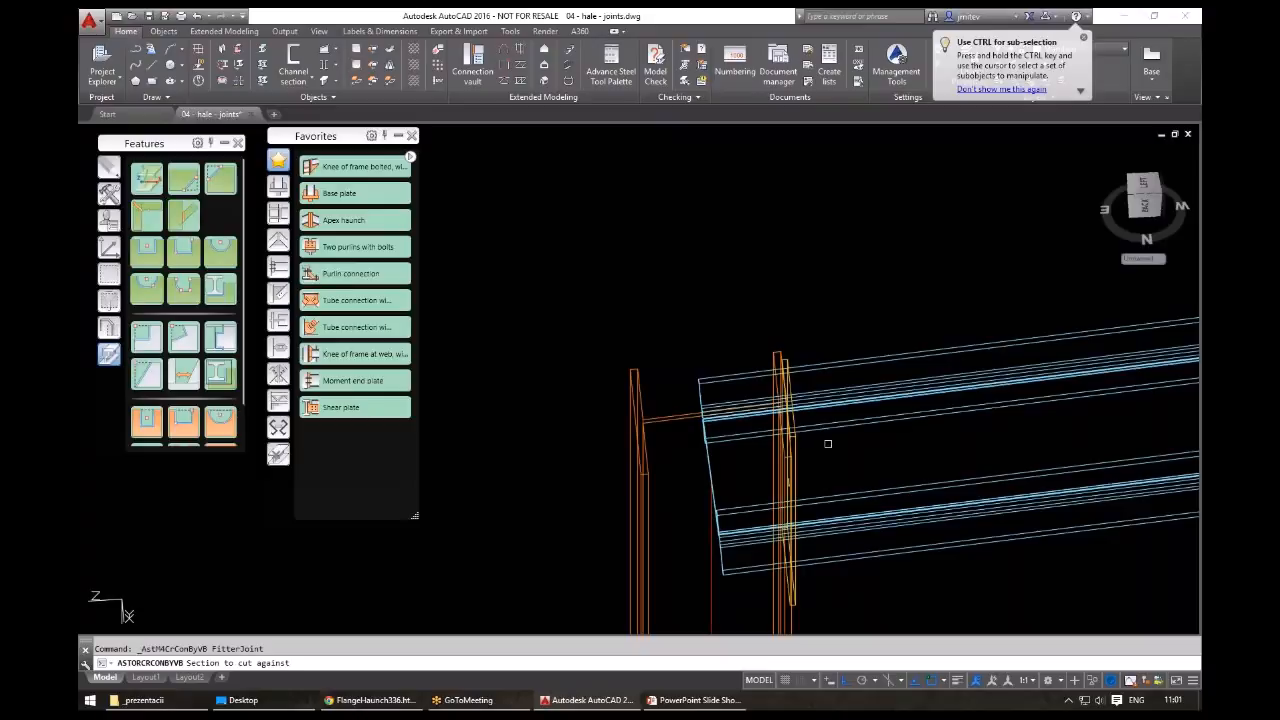
click(792, 441)
key(Return)
click(727, 440)
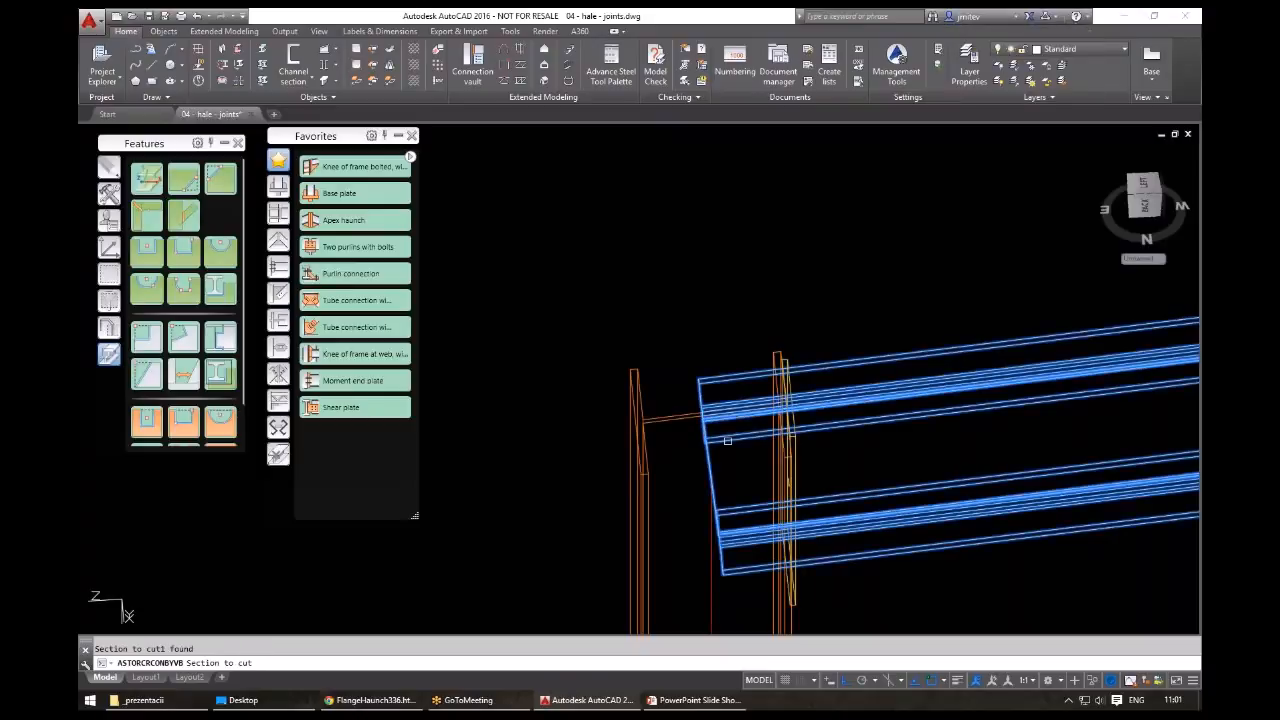
key(Return)
click(947, 407)
shift+middle_drag(868, 414, 701, 339)
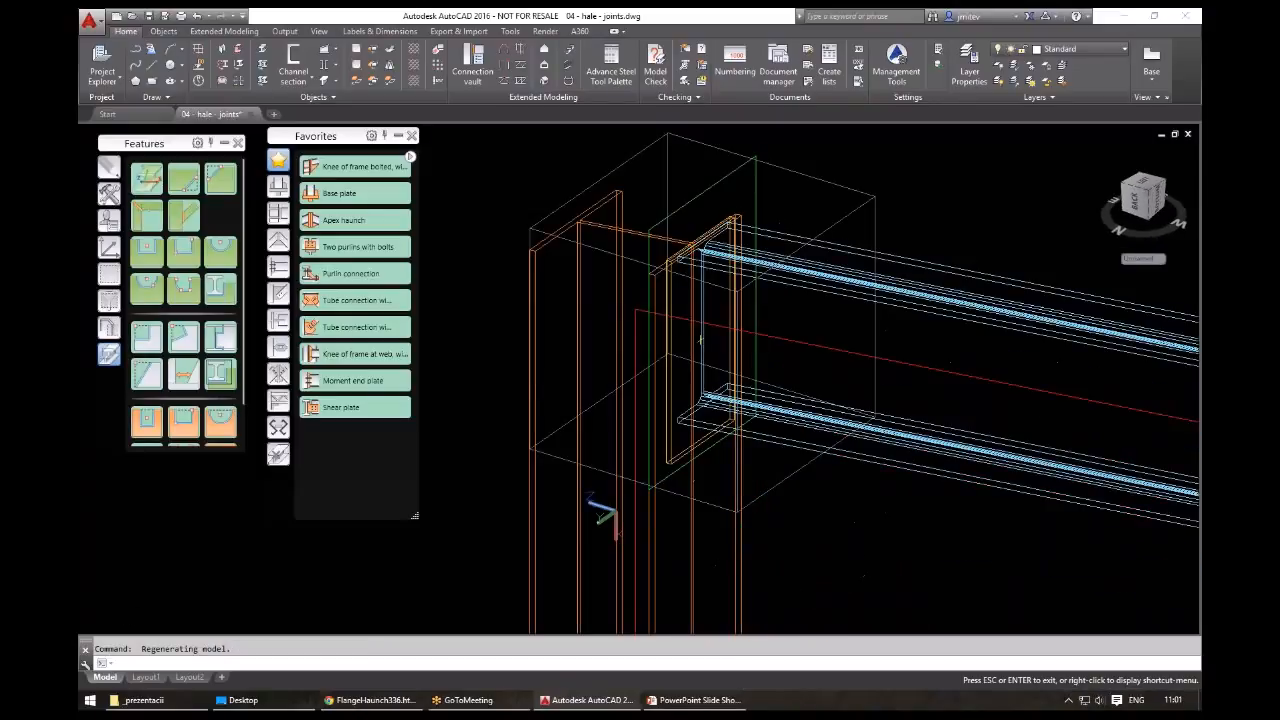
- Place the coordinate system at the centre of the plate's face, with Z pointing towards the rafter
click(108, 247)
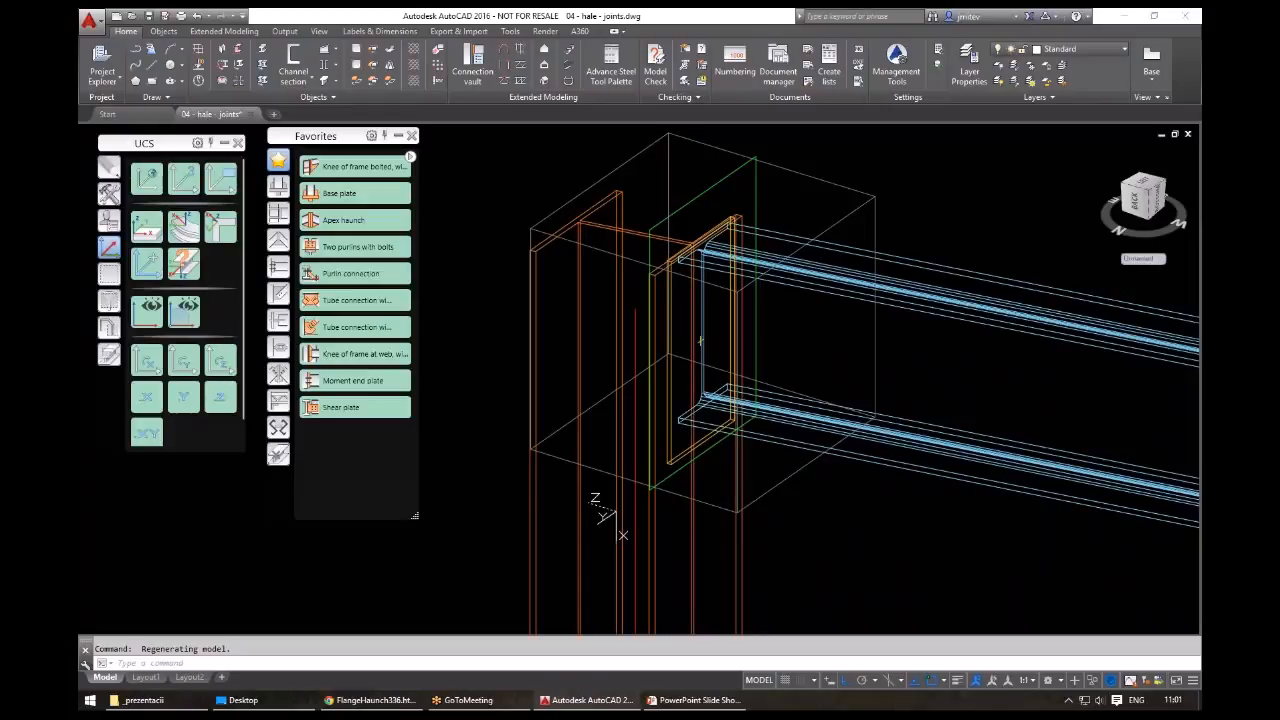
click(678, 458)
key(Escape)
key(Return)
click(719, 347)
click(719, 347)
- Isolate the plate and show it in plan view
click(634, 454)
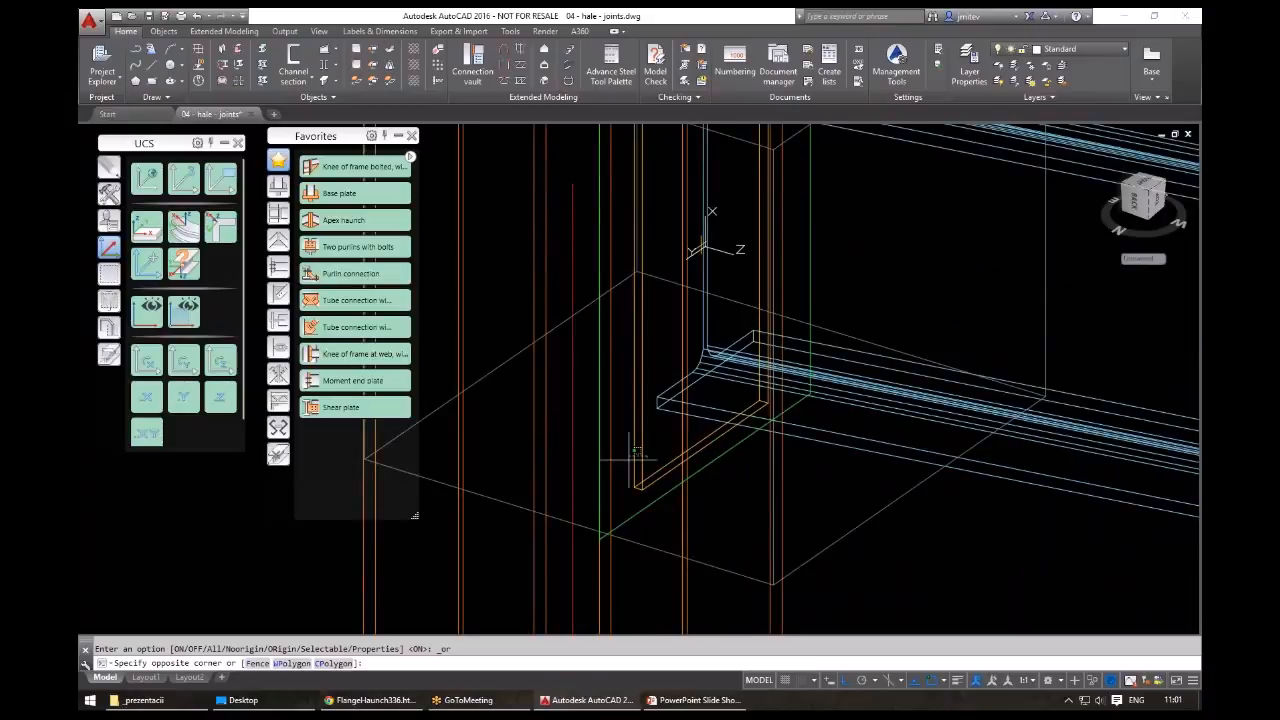
click(671, 409)
text(io)
key(Return)
shift+middle_drag(670, 412, 560, 375)
key(Escape)
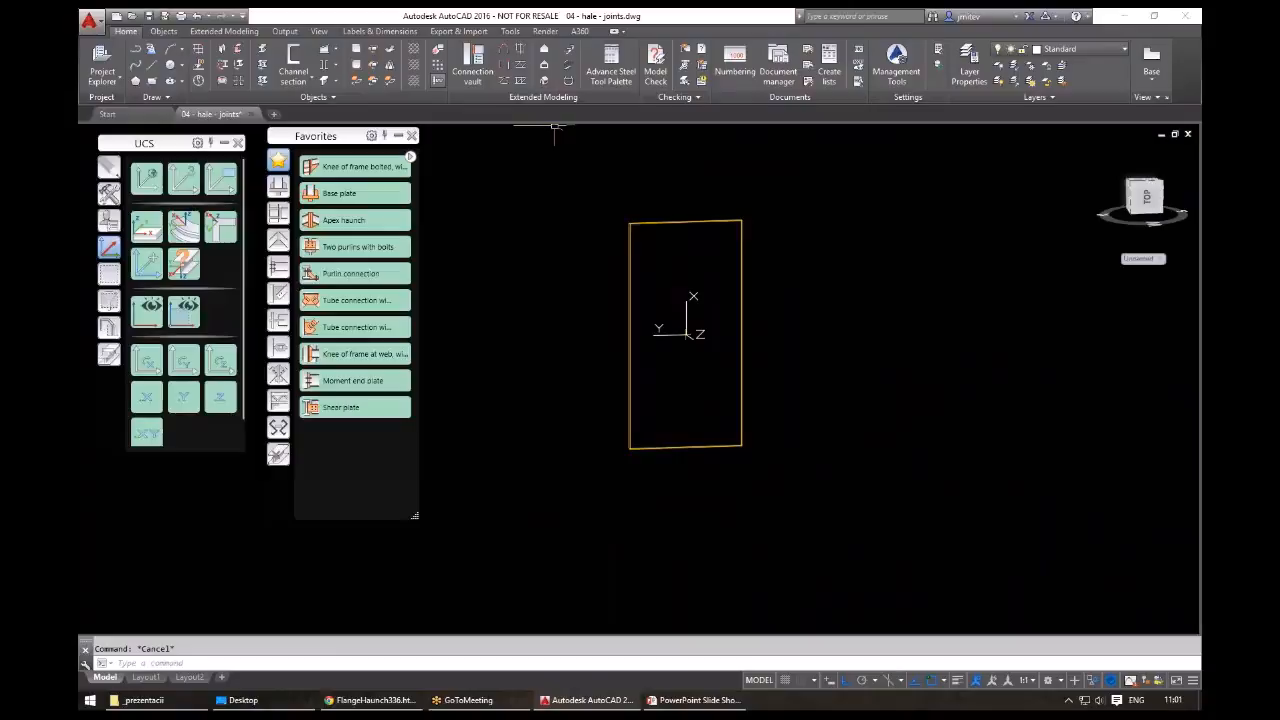
scroll(834, 65, down, 1)
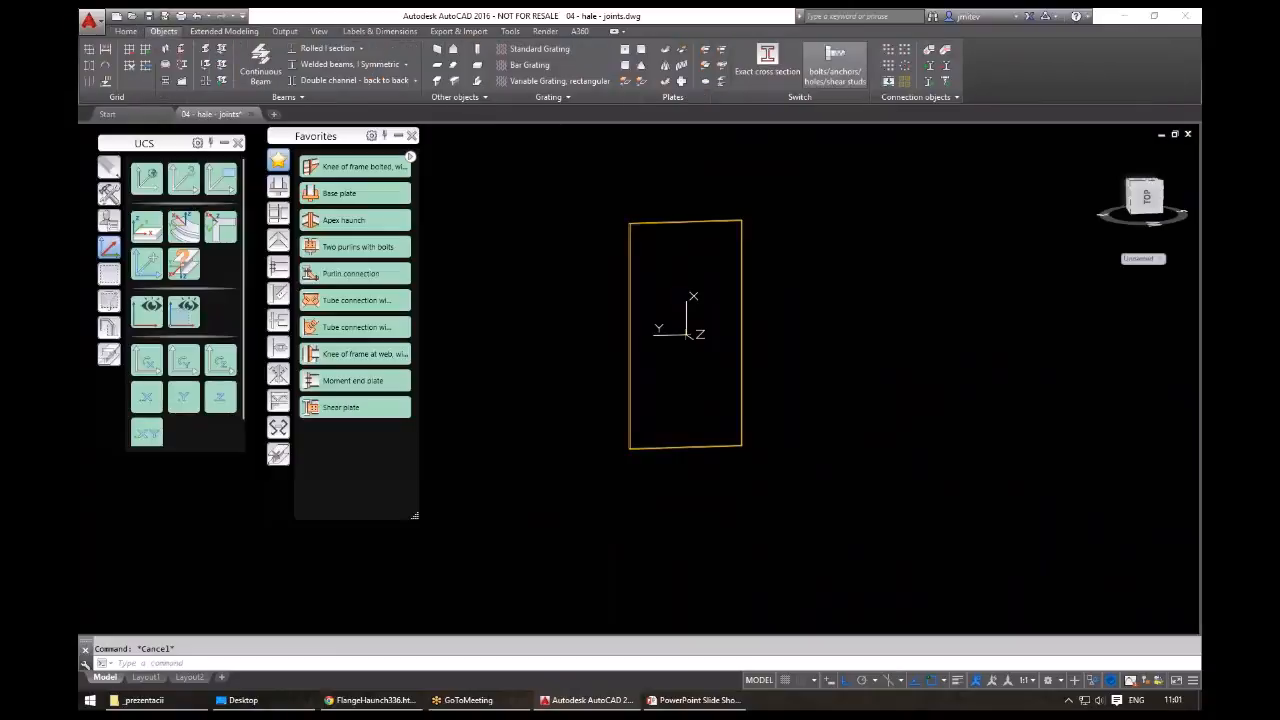
click(1145, 196)
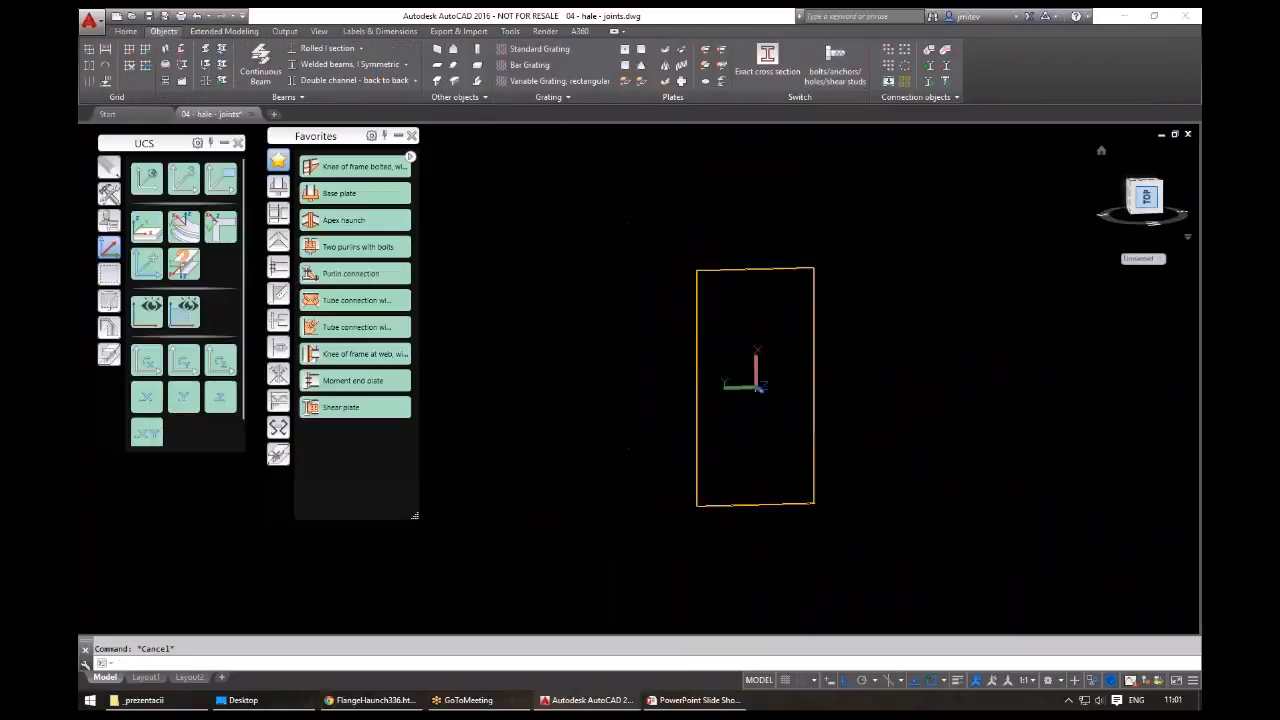
click(889, 49)
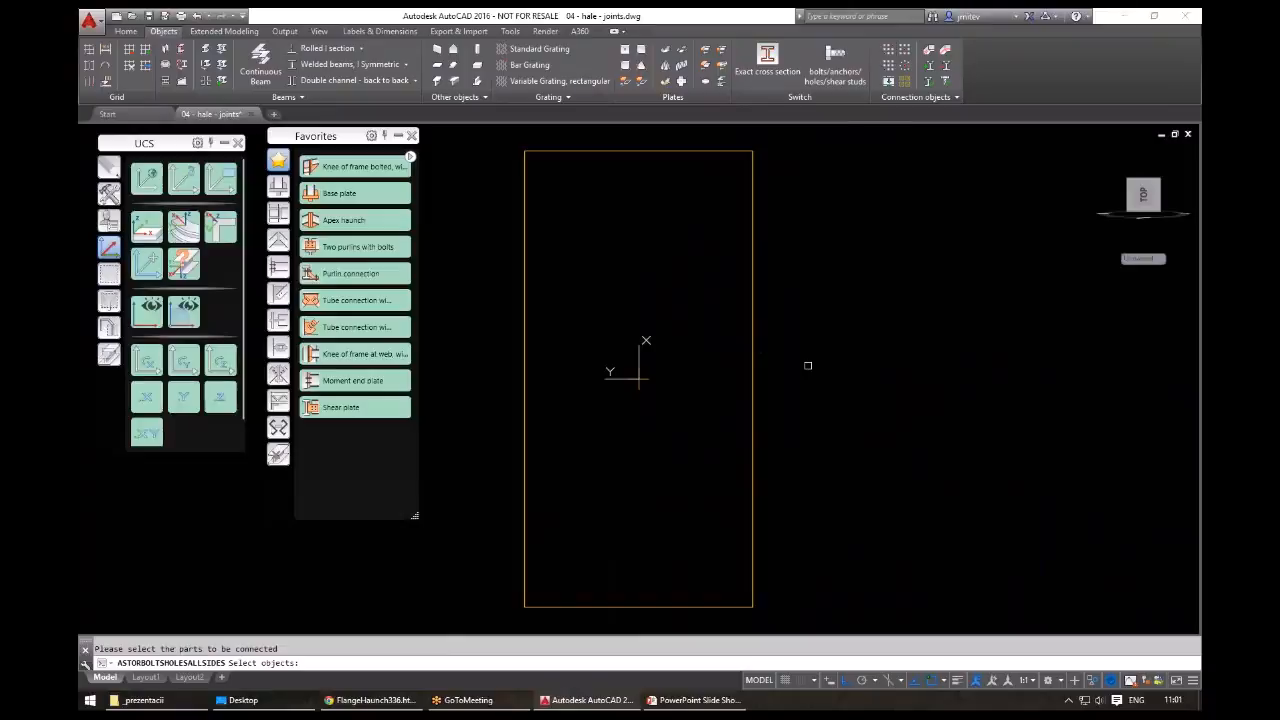
click(752, 304)
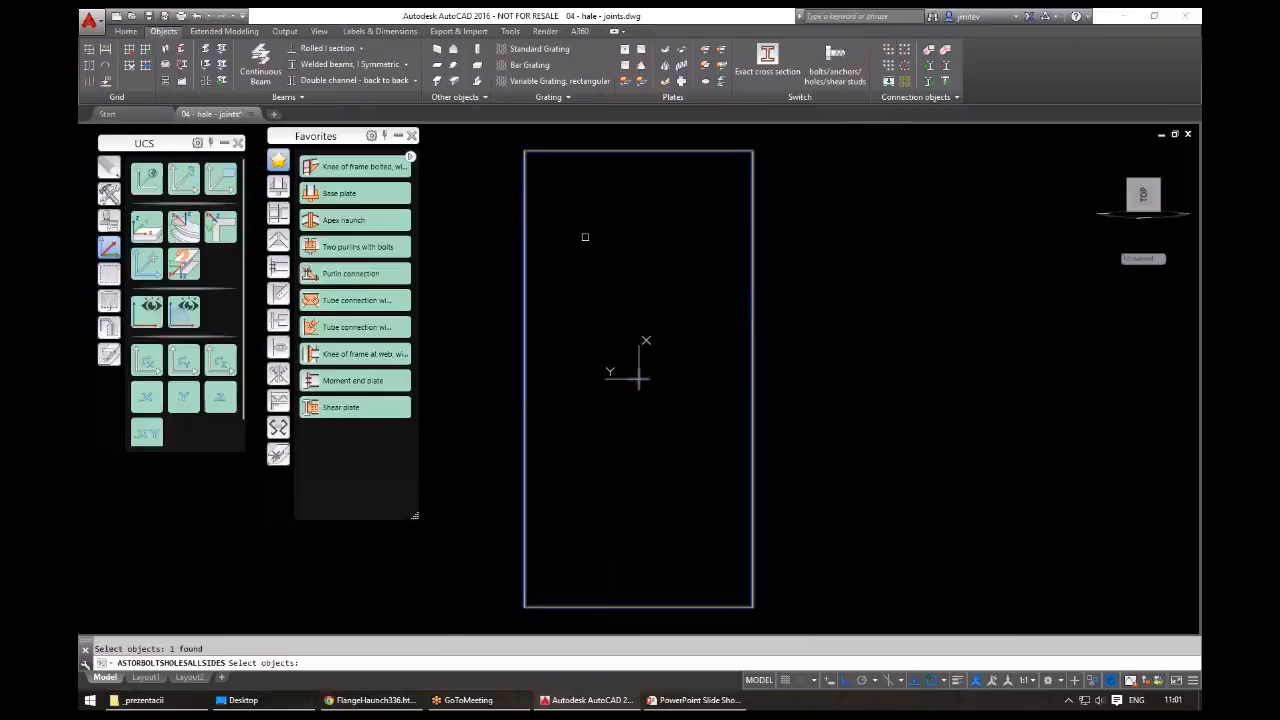
key(Return)
key(Escape)
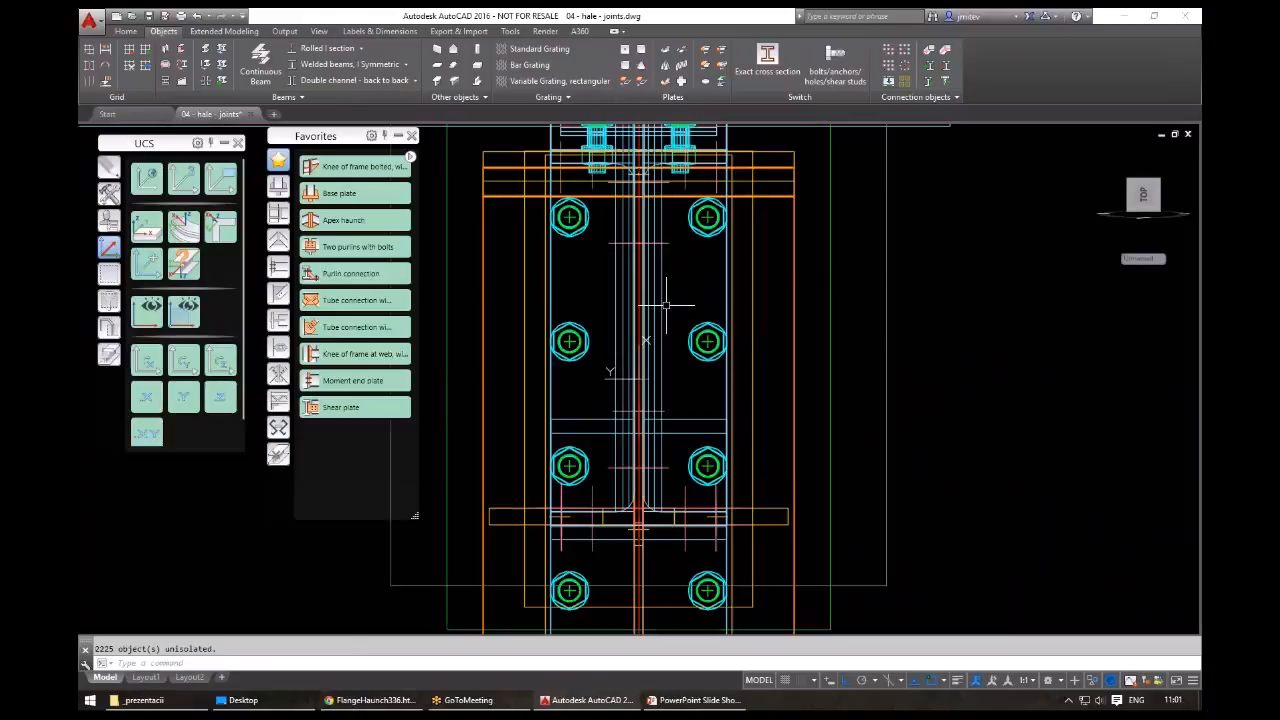
- Isolate the copied column together with the plate and show both in plan view
shift+middle_drag(666, 305, 947, 517)
scroll(720, 325, up, 6)
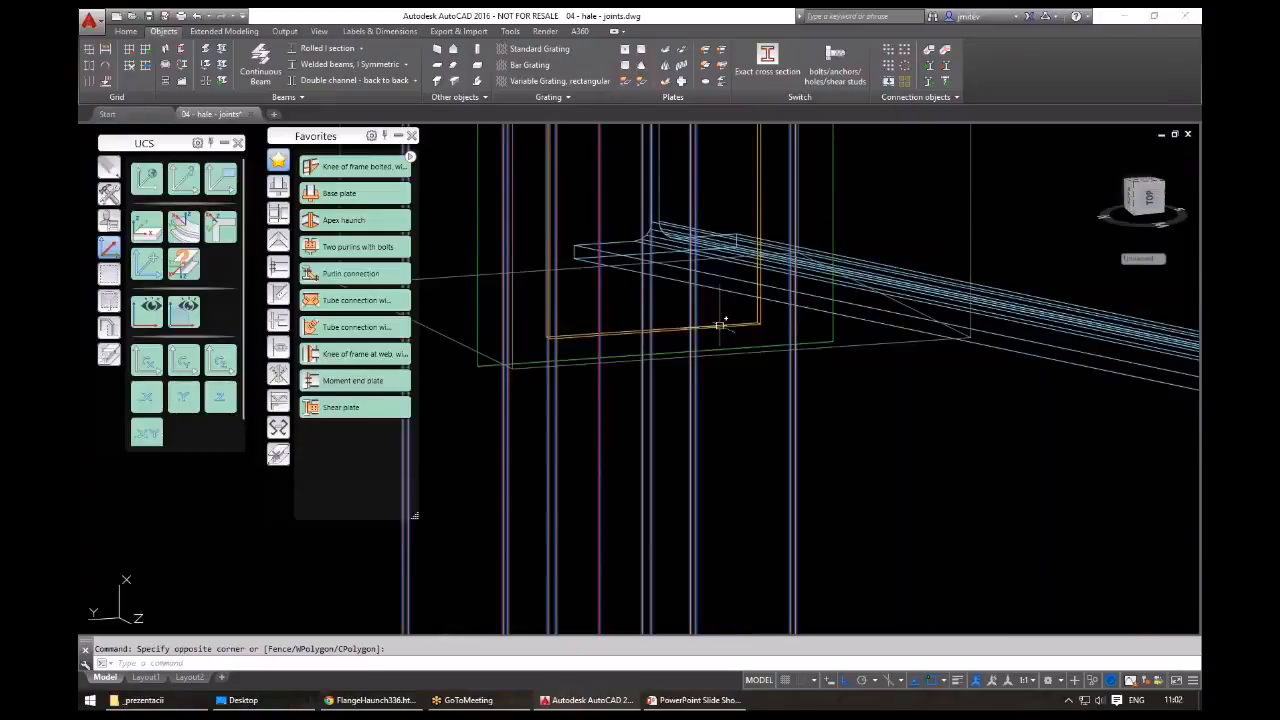
click(720, 325)
text(i)
key(Return)
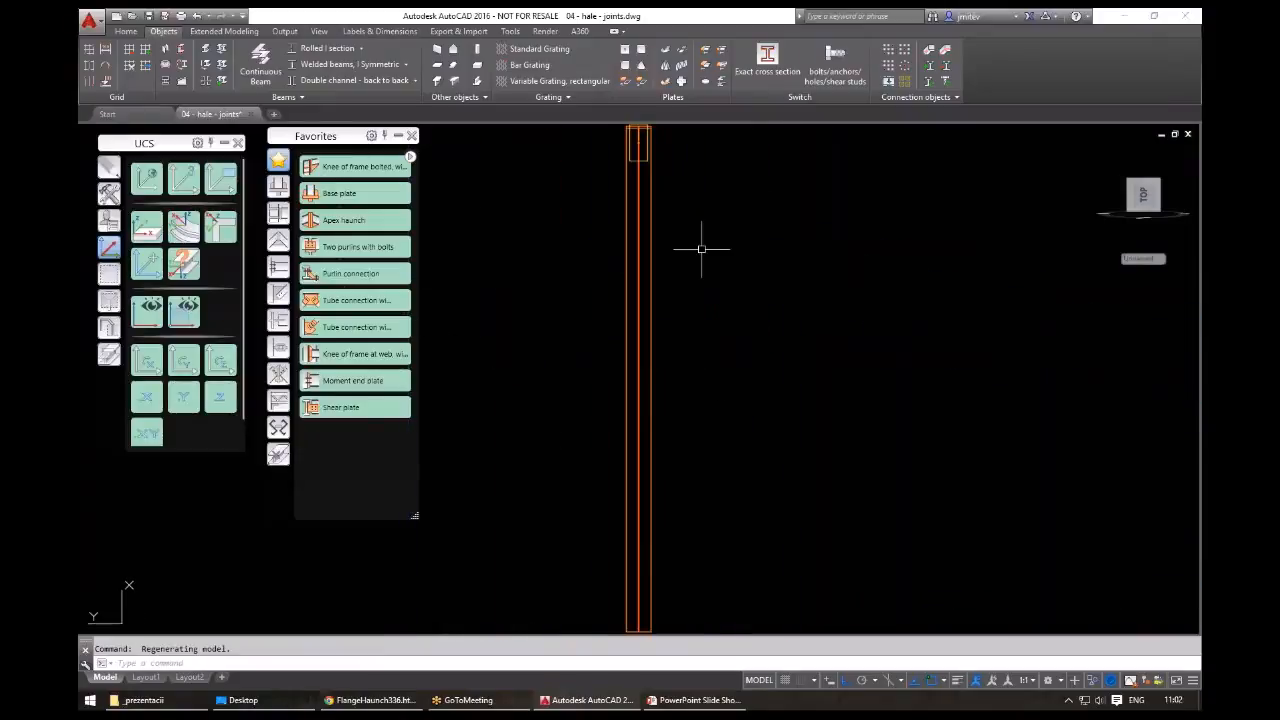
- Add a rectangular bolt pattern of about 307 by 143 mm connecting the column flange and the plate
scroll(702, 249, up, 6)
click(888, 65)
click(738, 341)
click(655, 280)
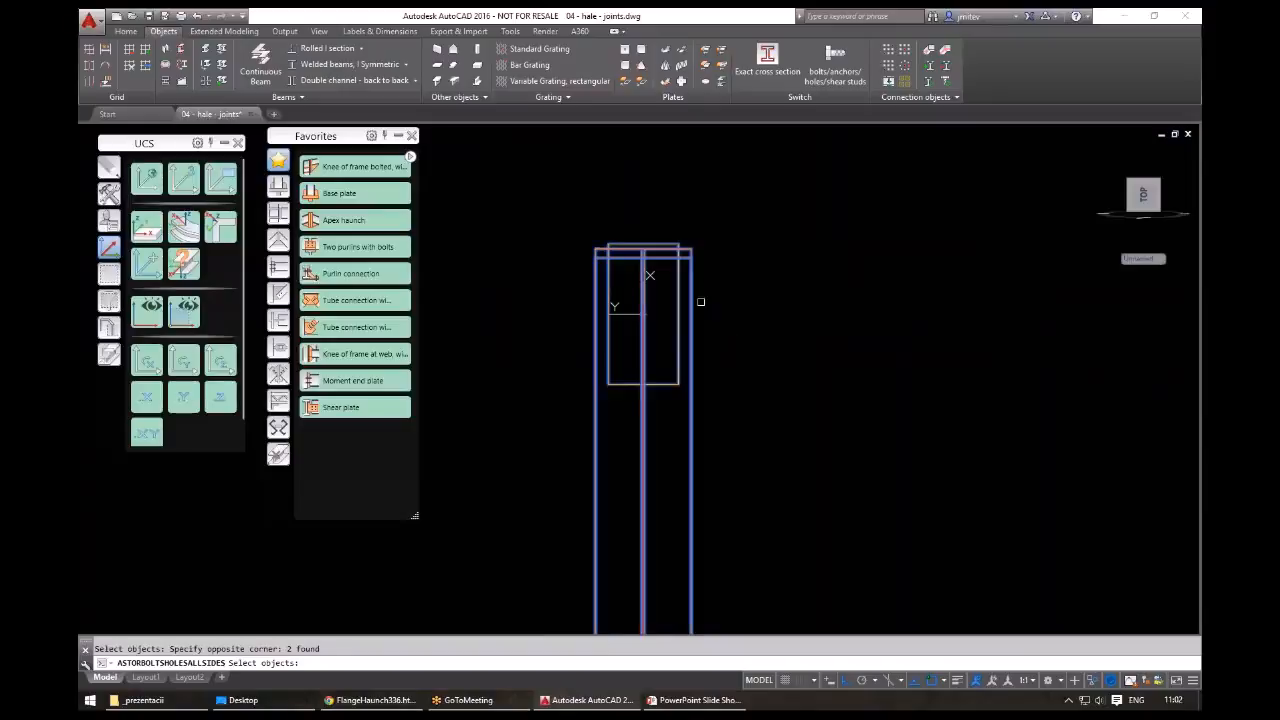
key(Return)
scroll(614, 262, up, 5)
click(636, 283)
middle_drag(811, 630, 778, 446)
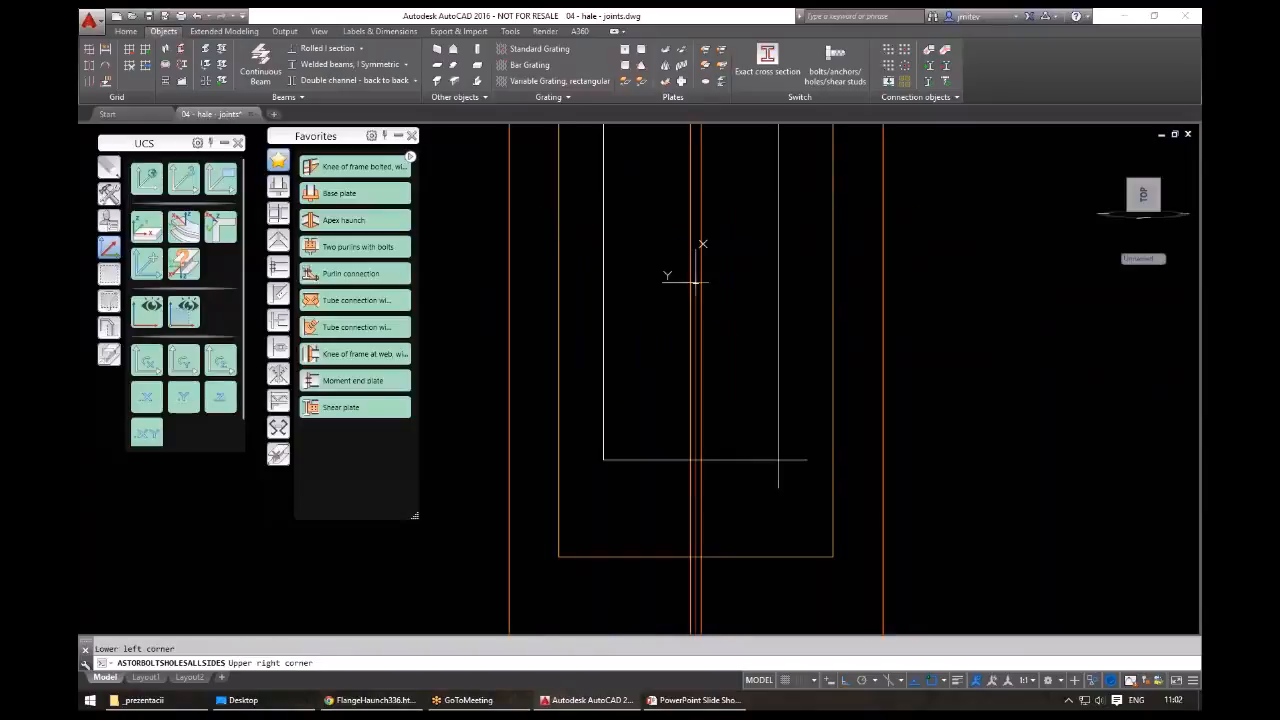
click(703, 244)
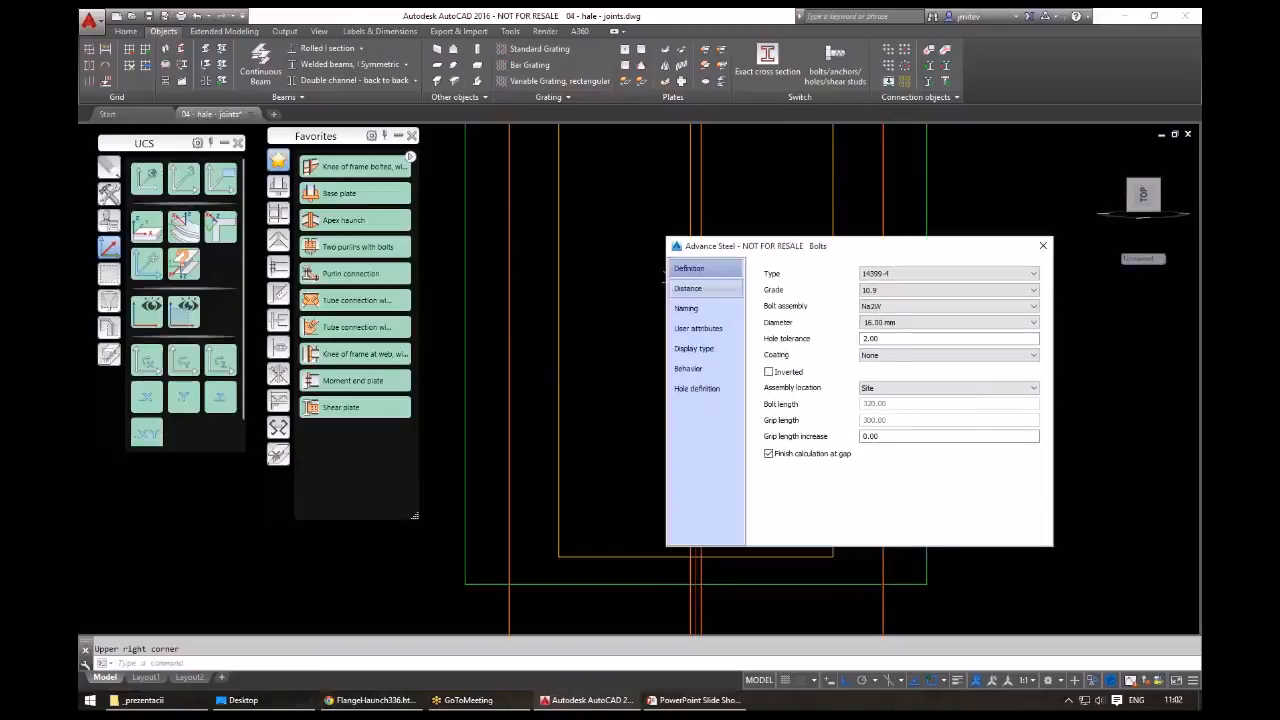
- Set the bolt pattern to 6 bolts in X and 2 in Y
click(688, 288)
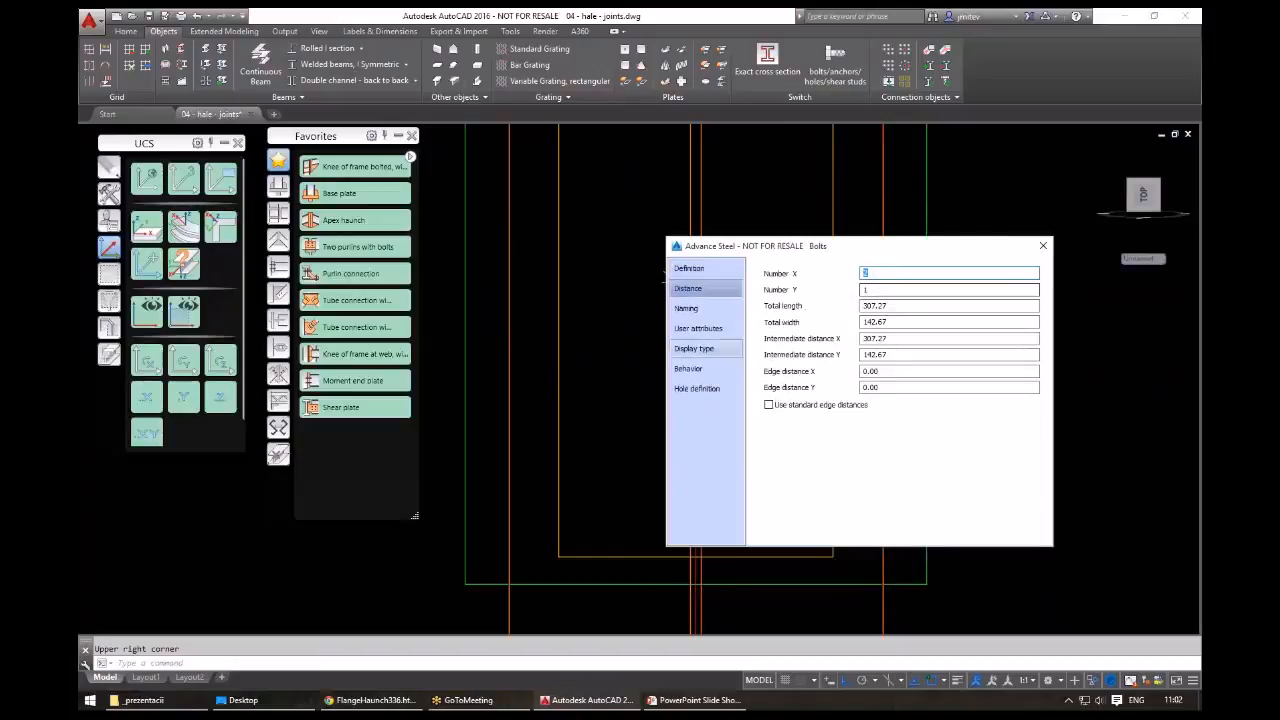
text(2)
key(Tab)
text(6)
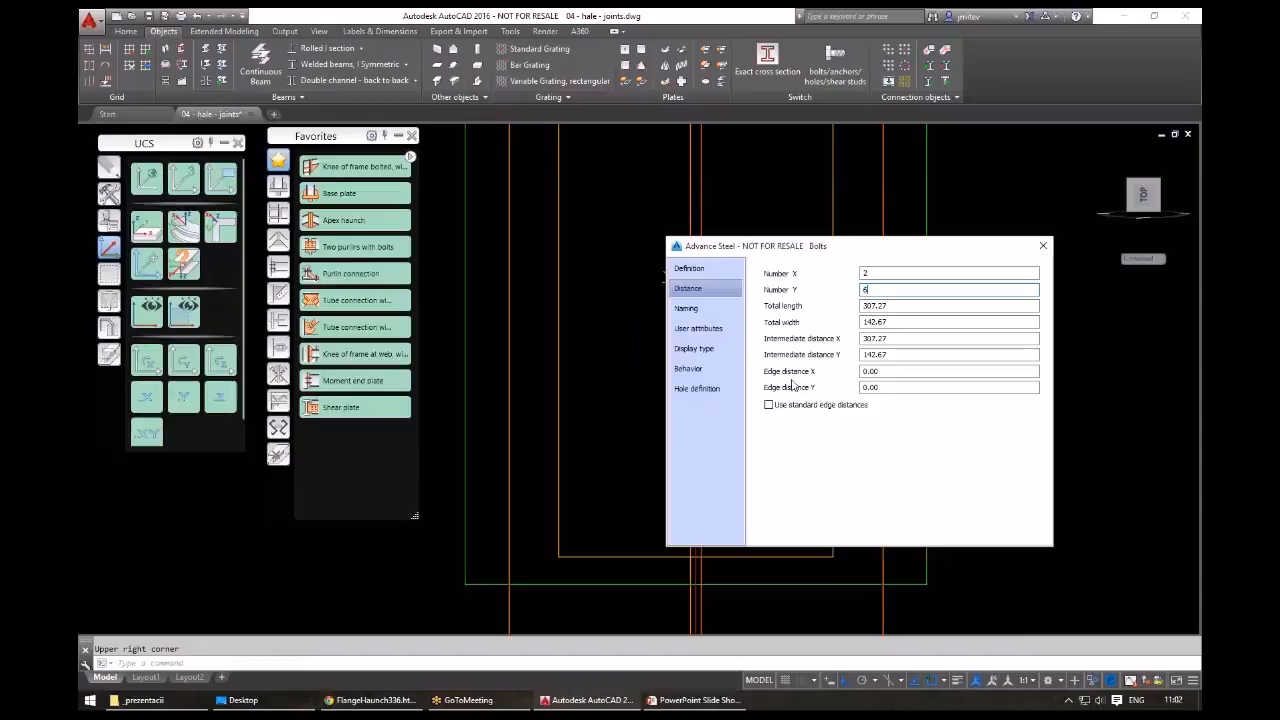
key(shift+Tab)
text(6)
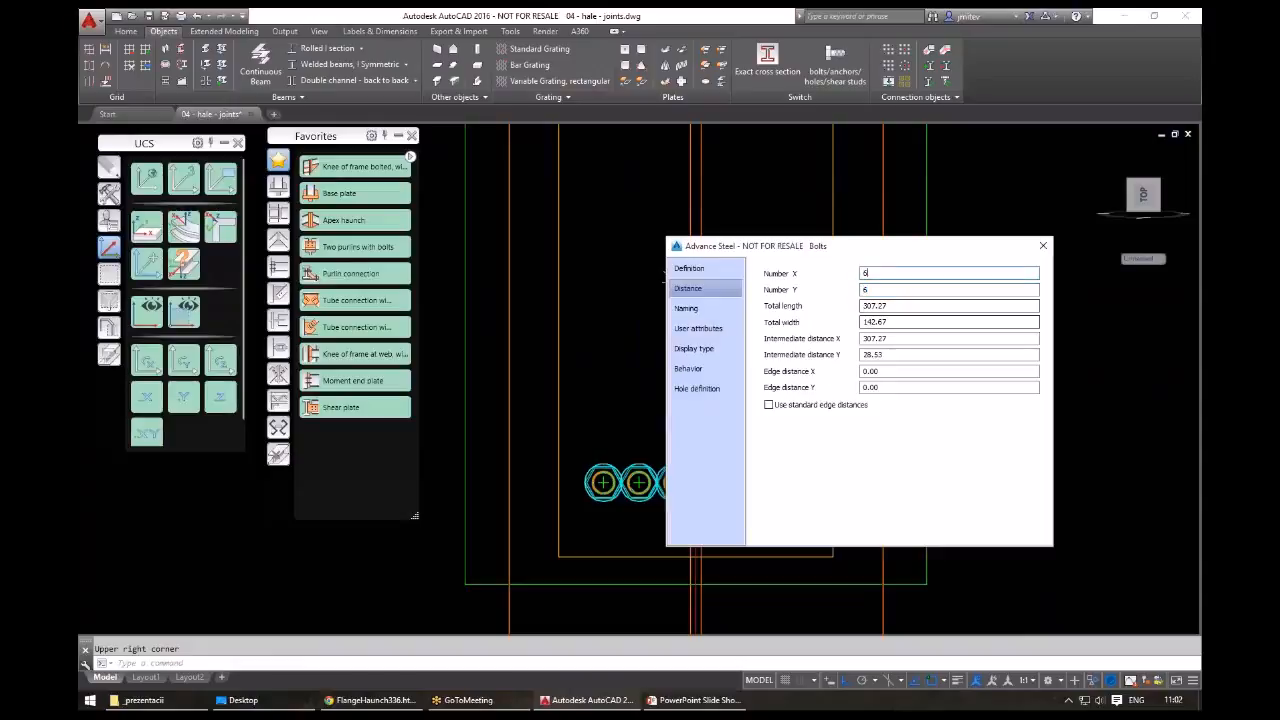
key(Tab)
text(2)
key(shift+Tab)
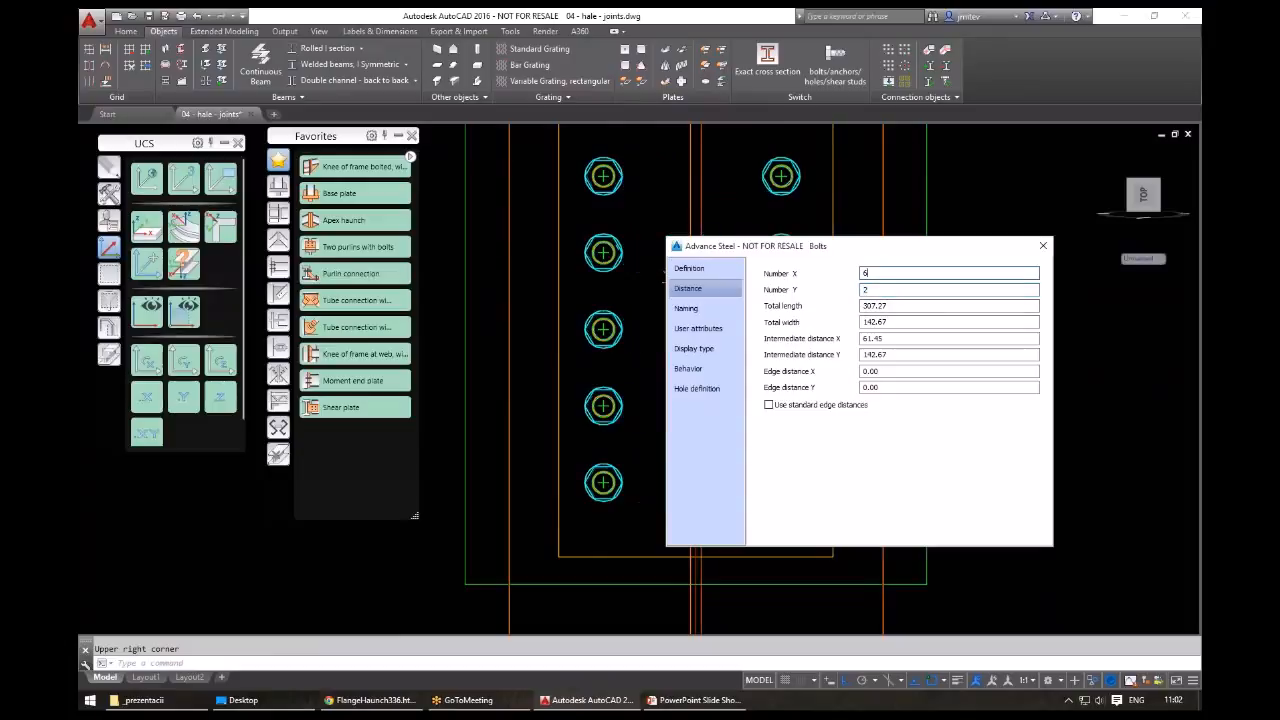
- Reduce the number of bolts in X to 5 and close the bolt properties
scroll(536, 291, down, 6)
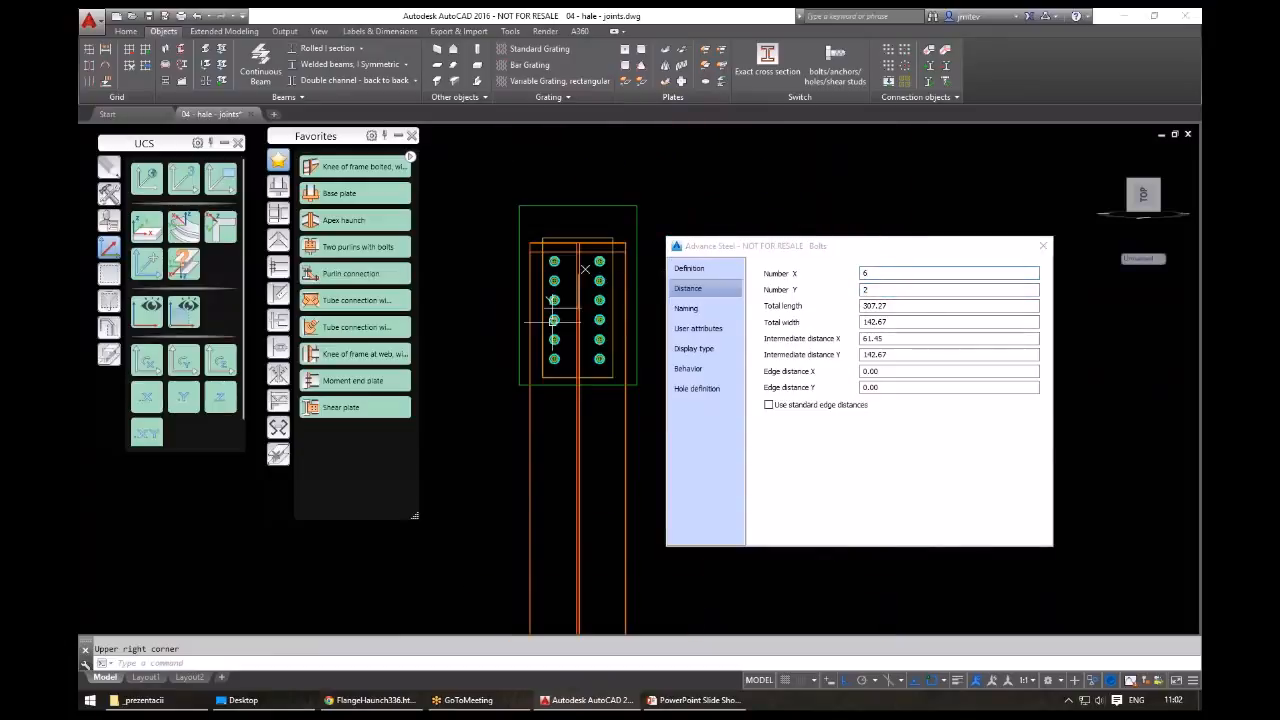
shift+middle_drag(536, 291, 579, 344)
scroll(581, 347, up, 2)
double_click(866, 273)
text(5)
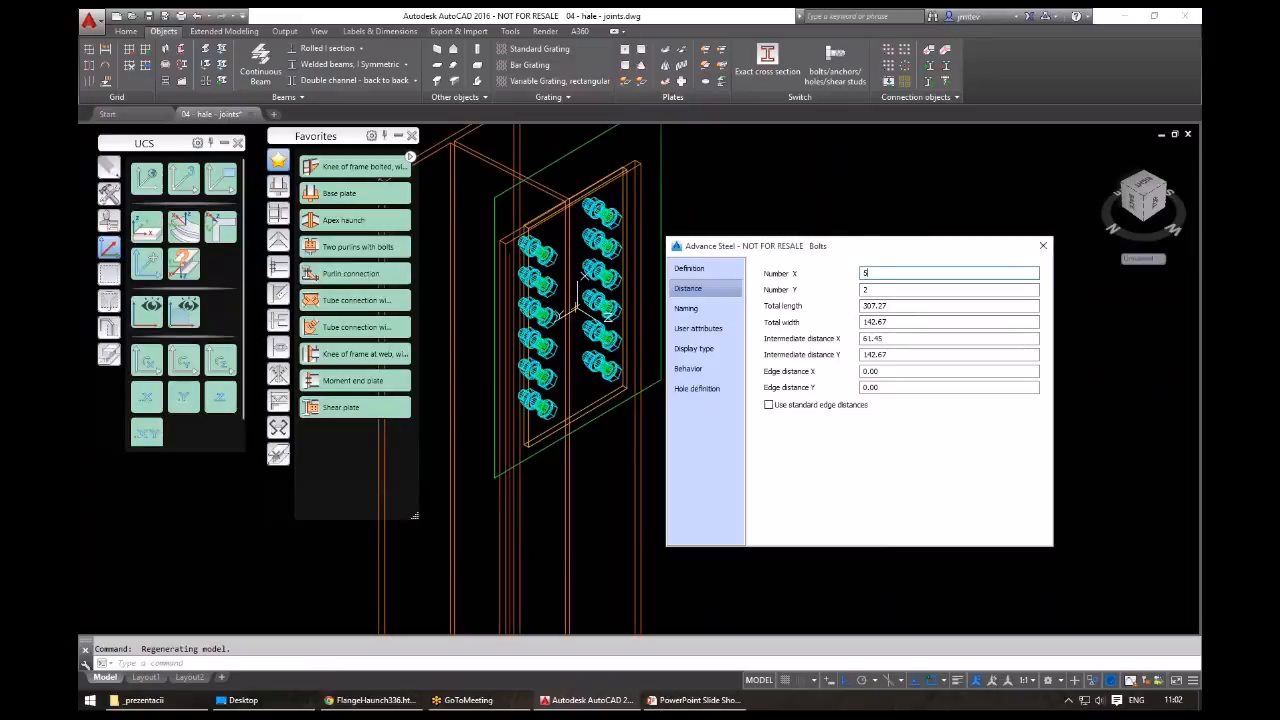
click(1042, 246)
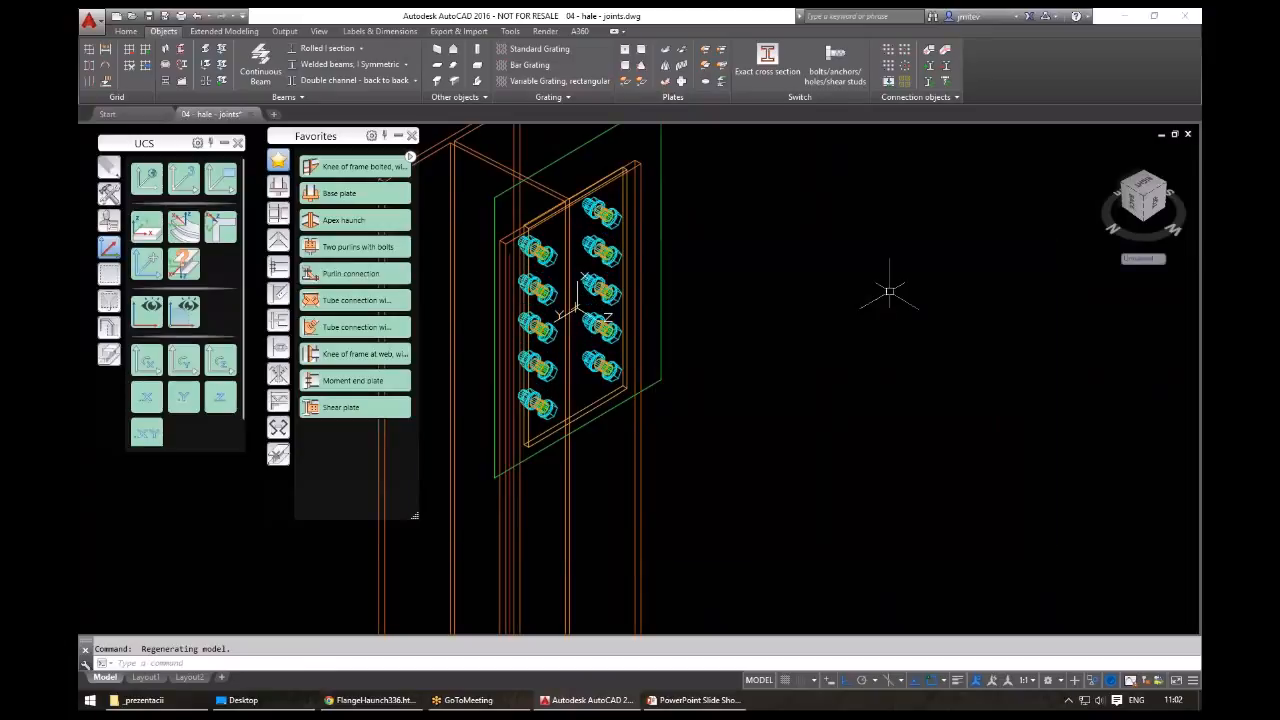
- Unhide all model objects and view the bolted plate with the rafter in 3D
text(unh)
key(Return)
shift+middle_drag(934, 326, 900, 330)
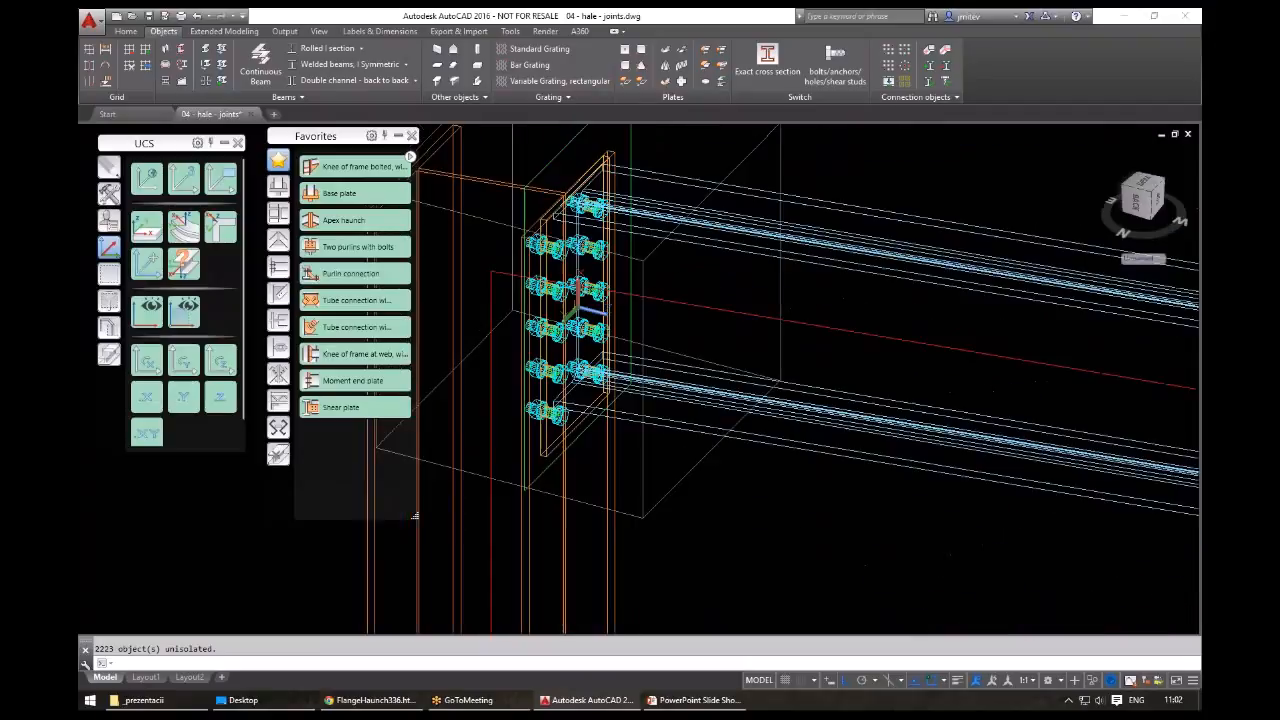
- Add a weld joining the rafter's end to the end plate, placing its weld point at the contact face
middle_drag(754, 167, 887, 202)
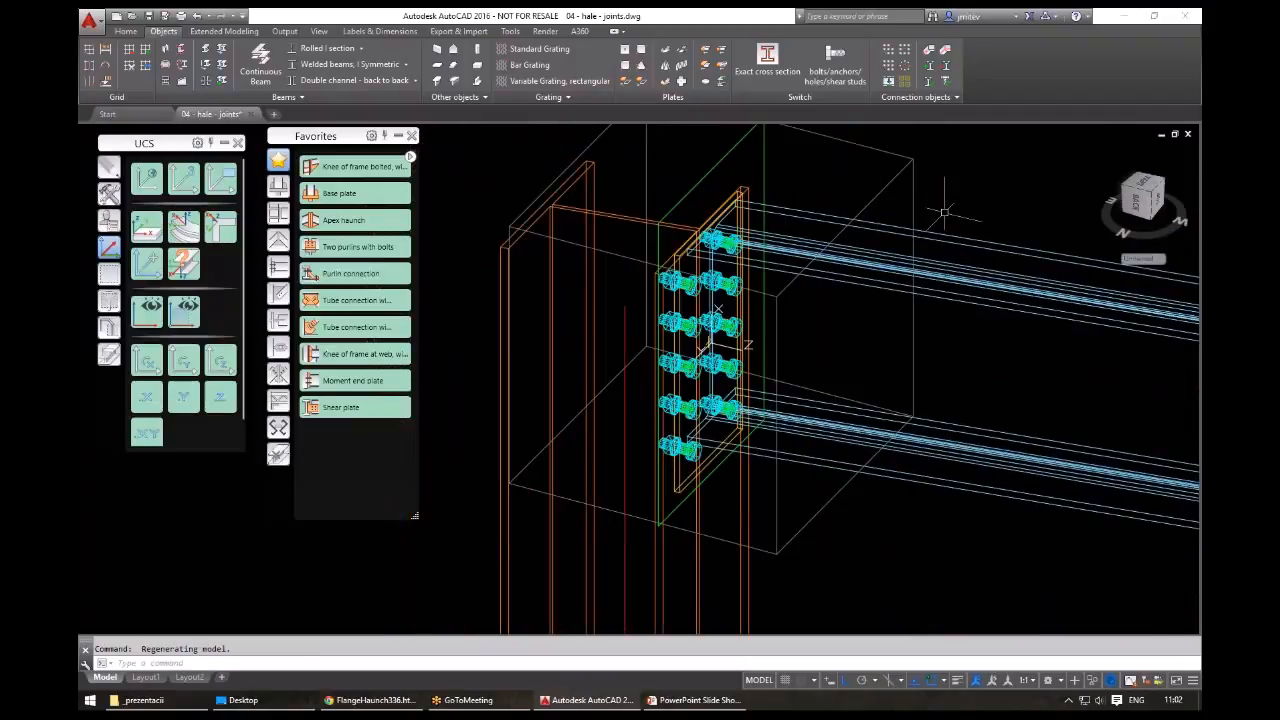
click(944, 49)
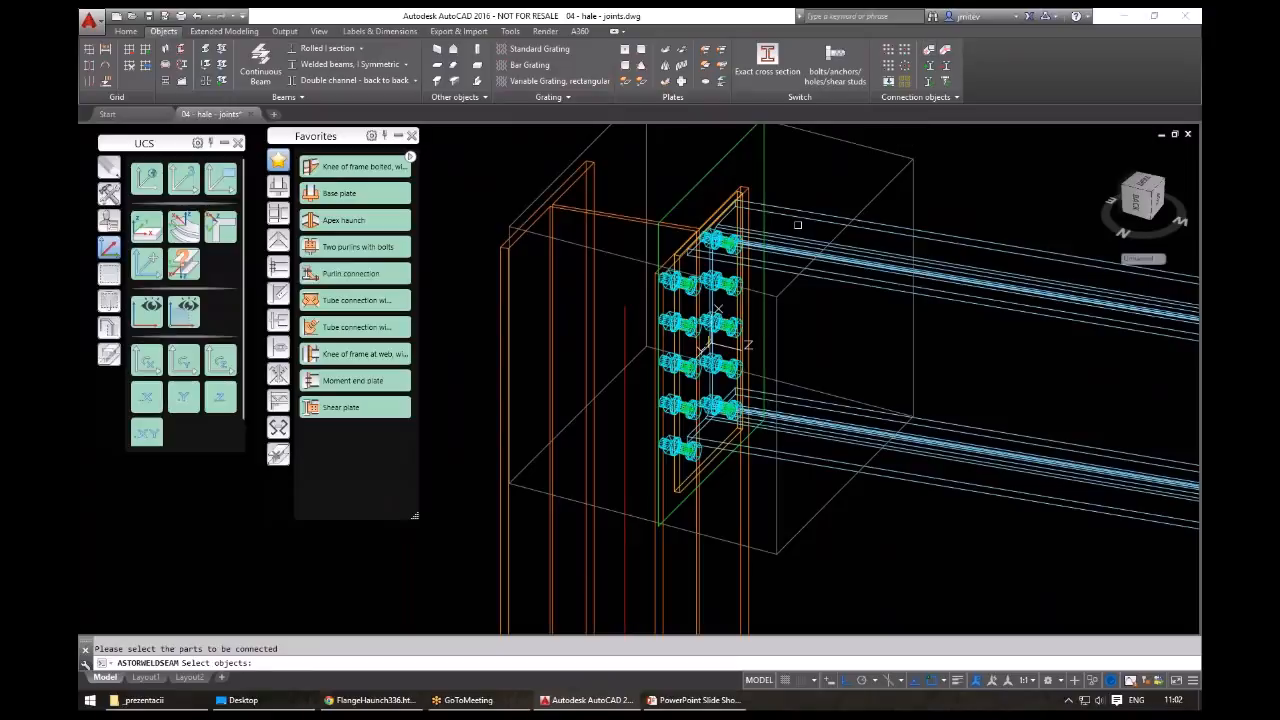
click(798, 225)
scroll(700, 252, up, 5)
click(670, 300)
key(Return)
key(Return)
scroll(690, 285, down, 3)
scroll(749, 438, up, 5)
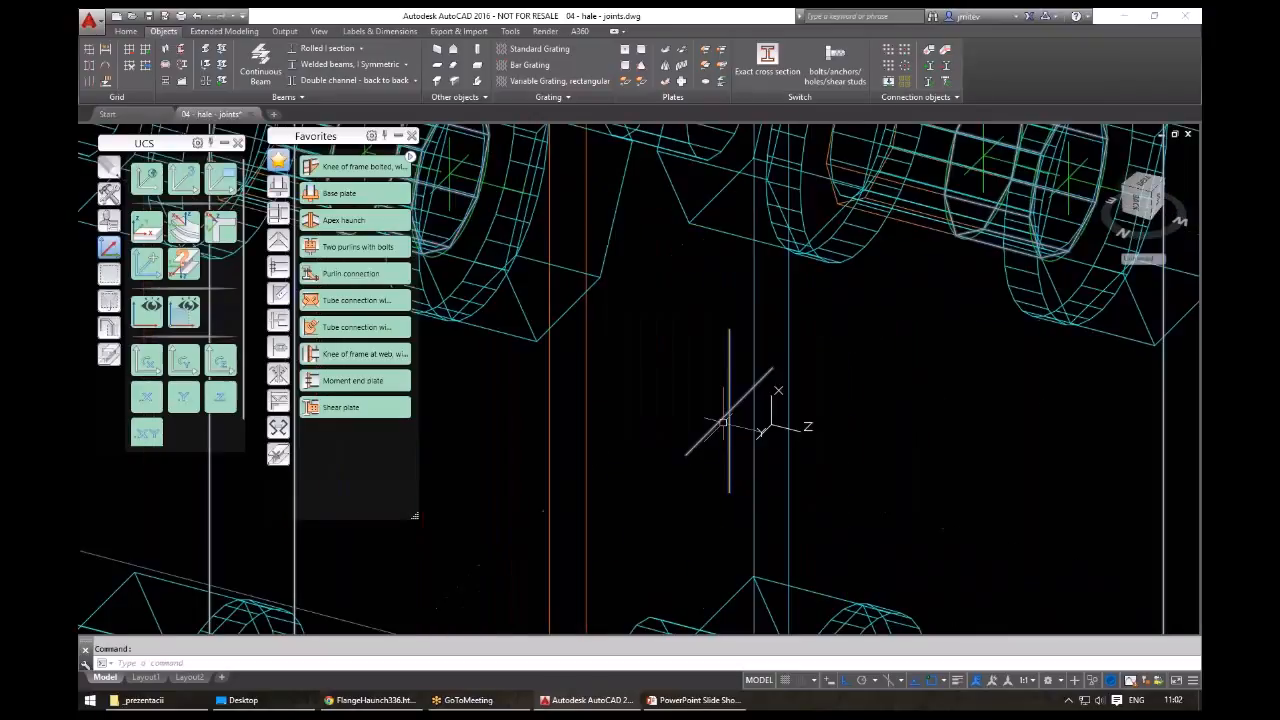
scroll(722, 423, down, 5)
- Switch the visual style to Shaded and inspect the bolted and welded knee joint from several angles
shift+middle_drag(744, 443, 739, 361)
key(s)
mouse_move(751, 437)
shift+middle_down()
mouse_move(916, 471)
mouse_move(1062, 424)
mouse_move(736, 416)
mouse_move(900, 420)
shift+middle_up()
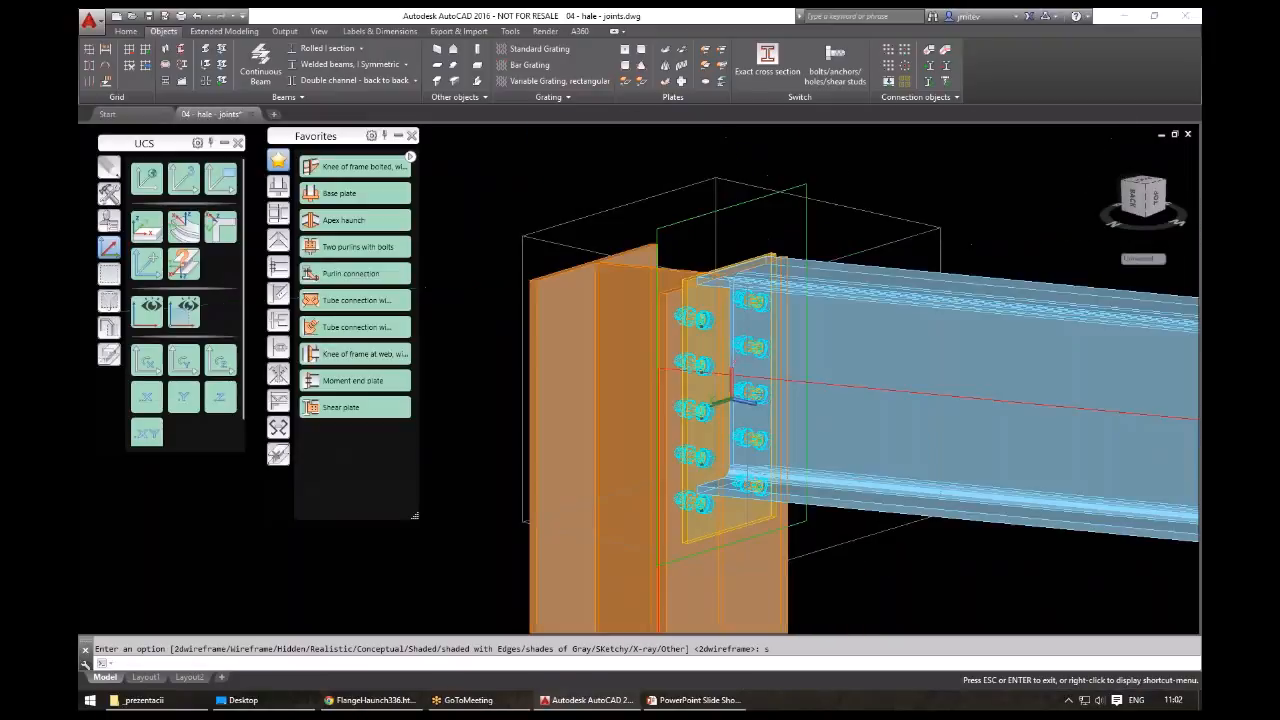
key(Return)
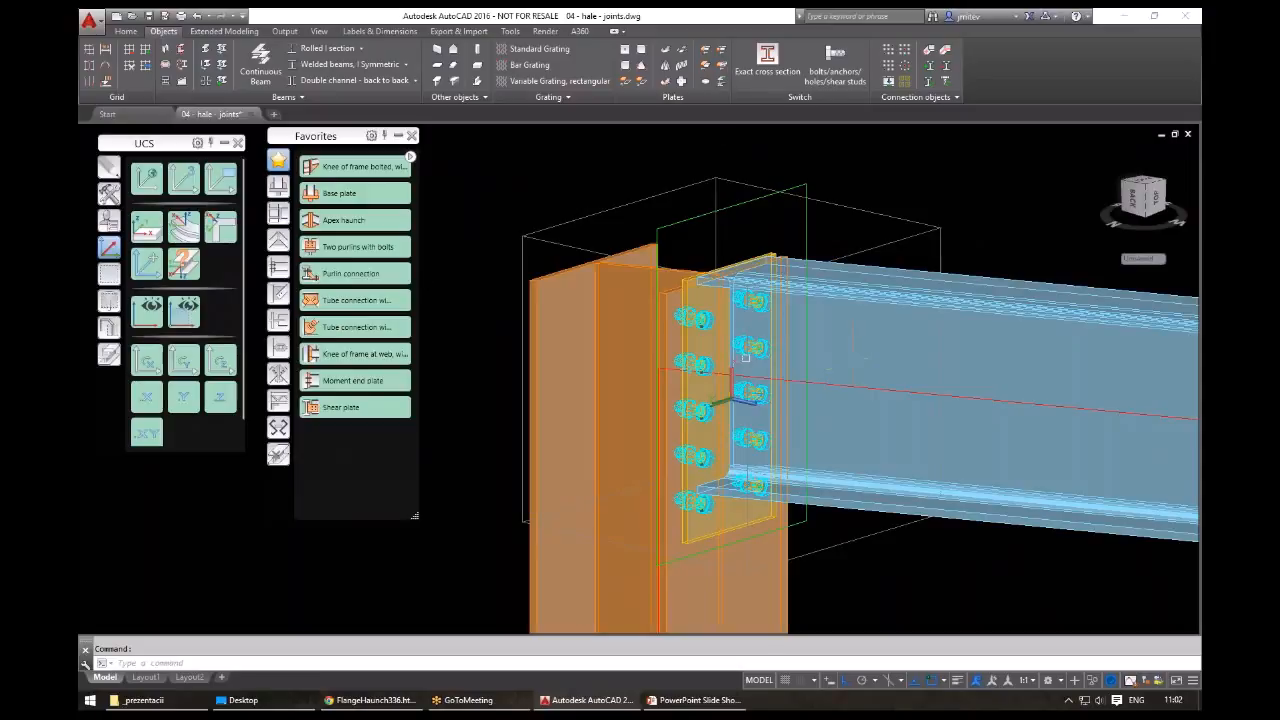
shift+middle_drag(745, 357, 960, 425)
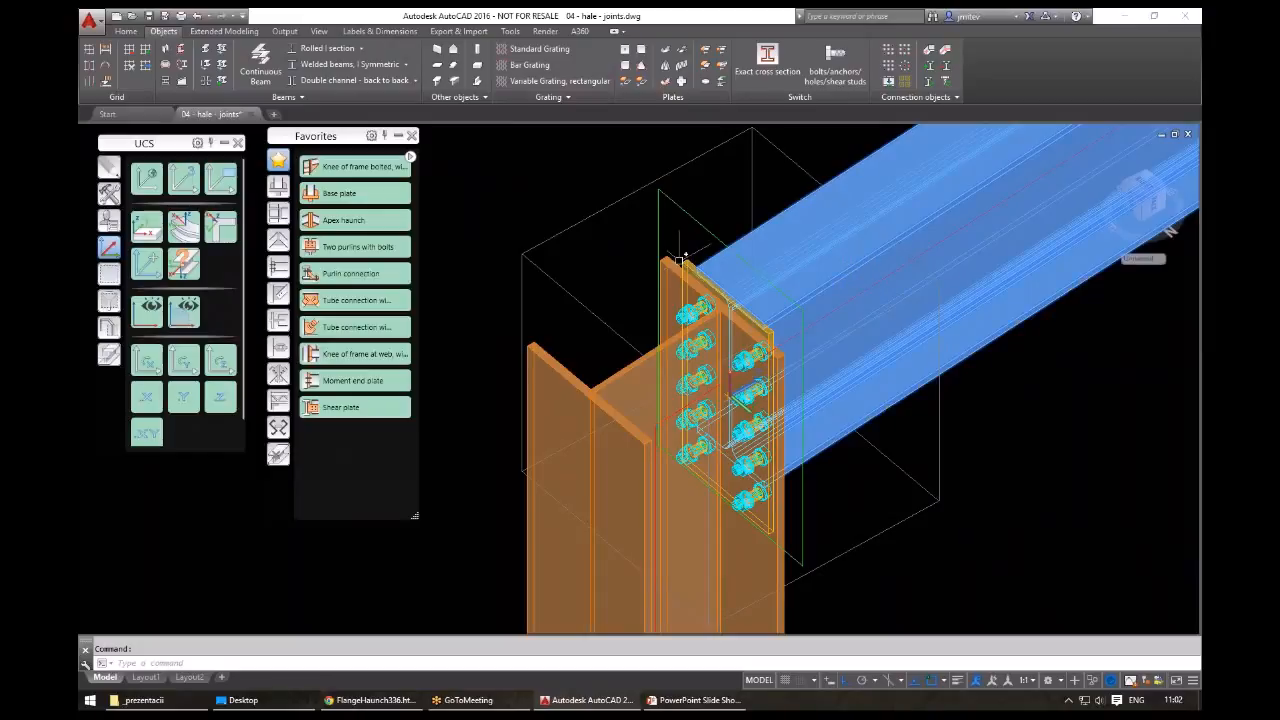
key(Escape)
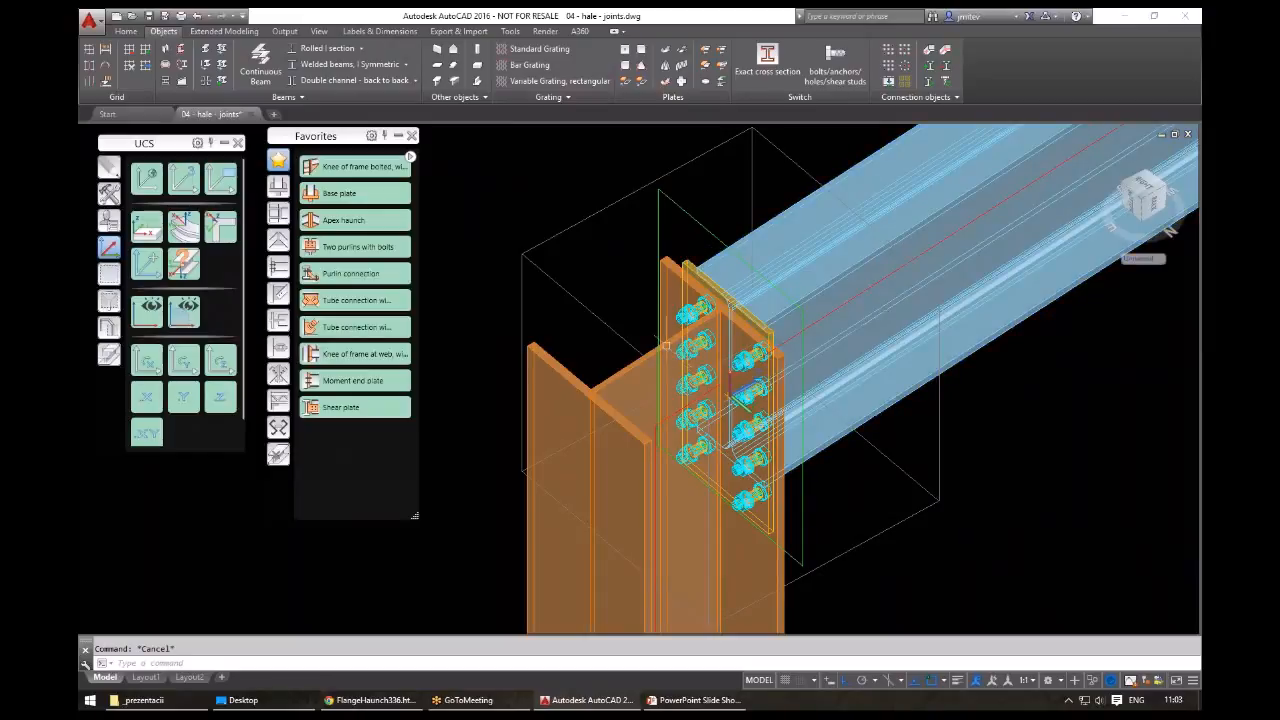
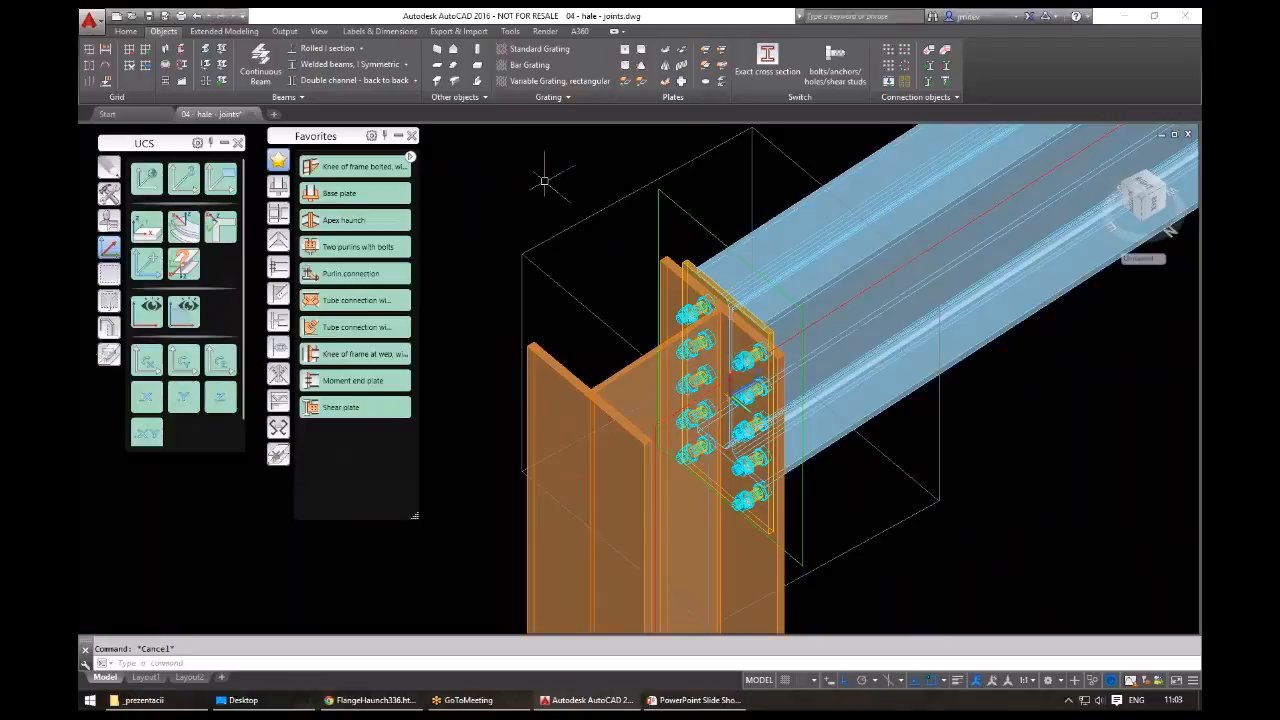
- Delete the separate copied column and rafter beside the hall together with their connection parts
scroll(703, 296, down, 3)
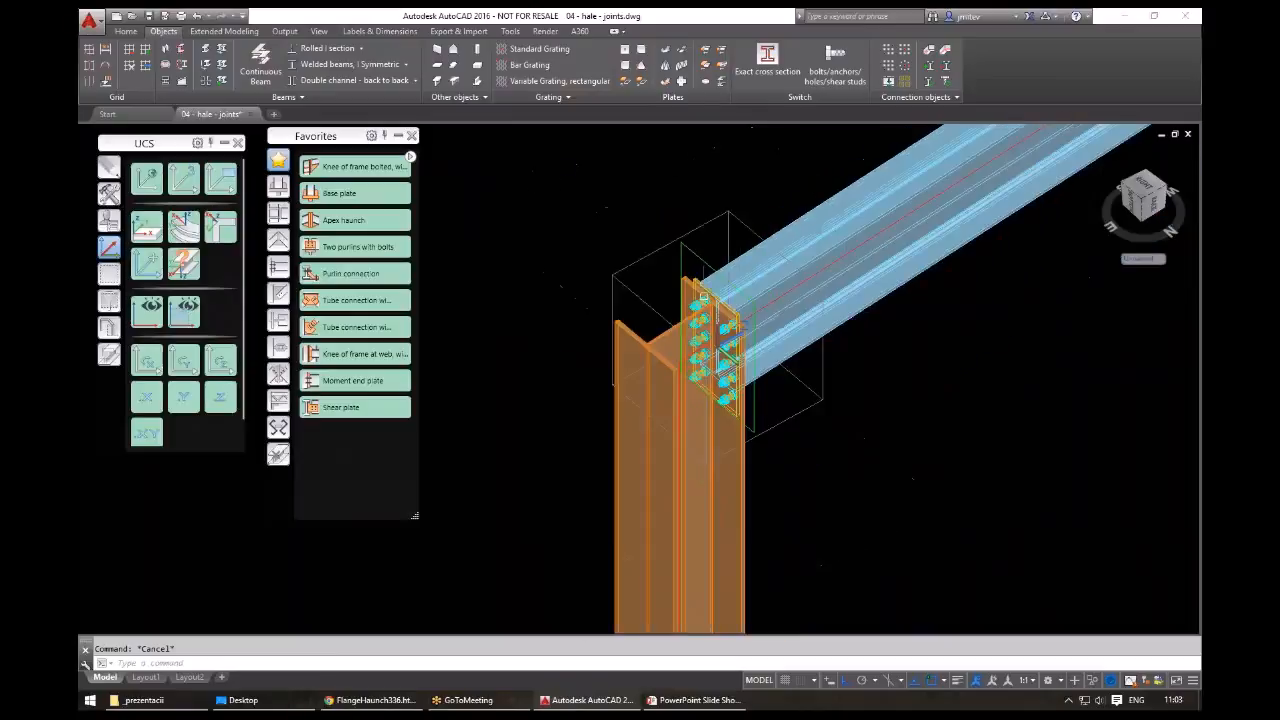
scroll(703, 296, down, 3)
shift+middle_drag(703, 296, 800, 360)
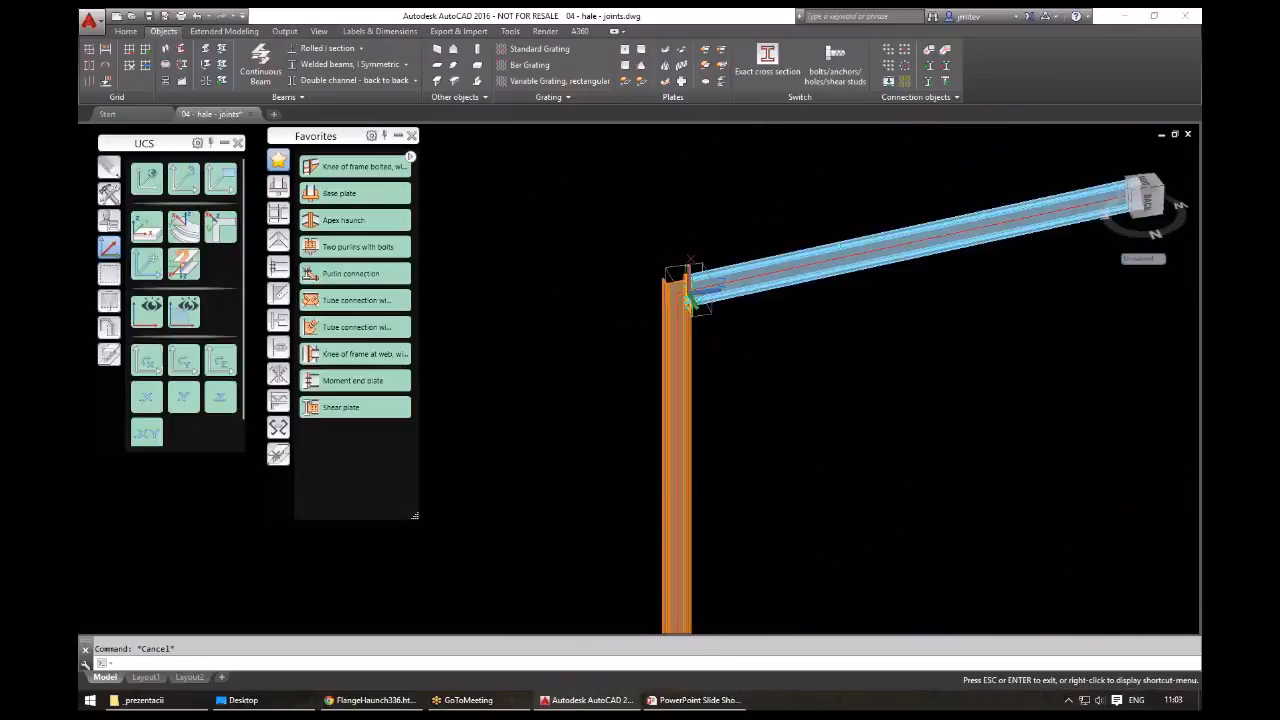
scroll(666, 285, down, 5)
click(666, 285)
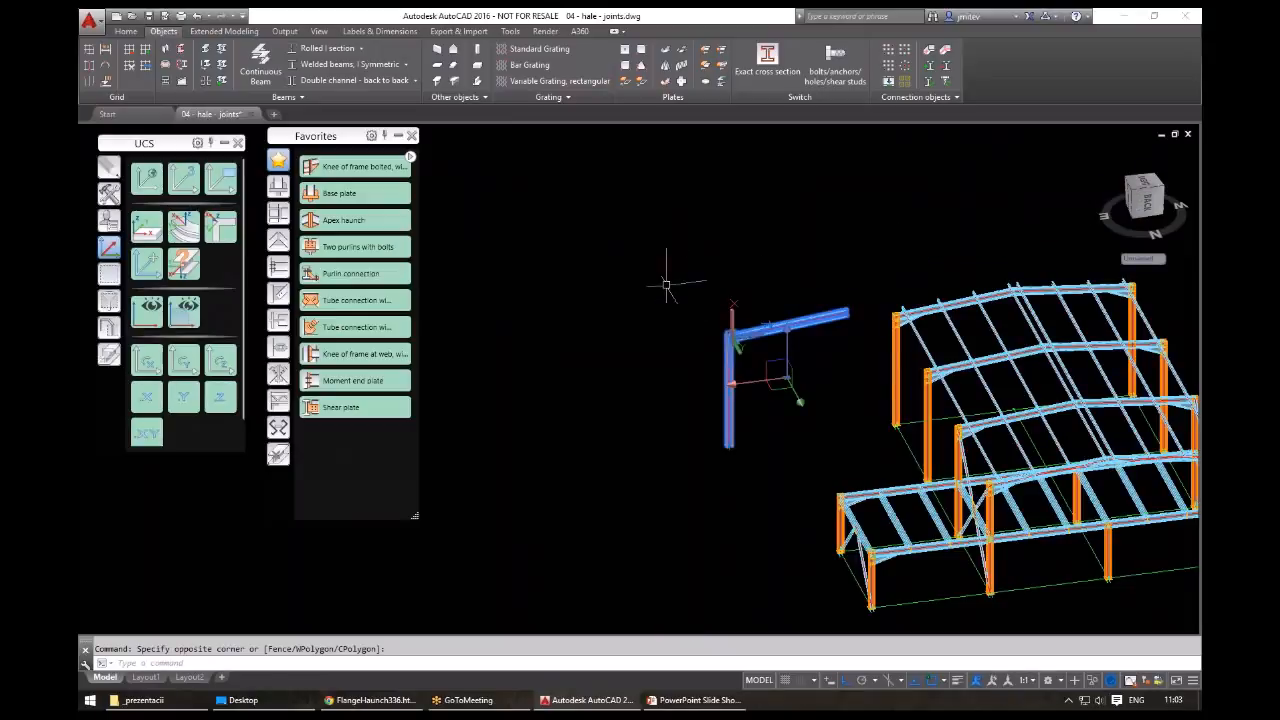
key(Escape)
click(742, 350)
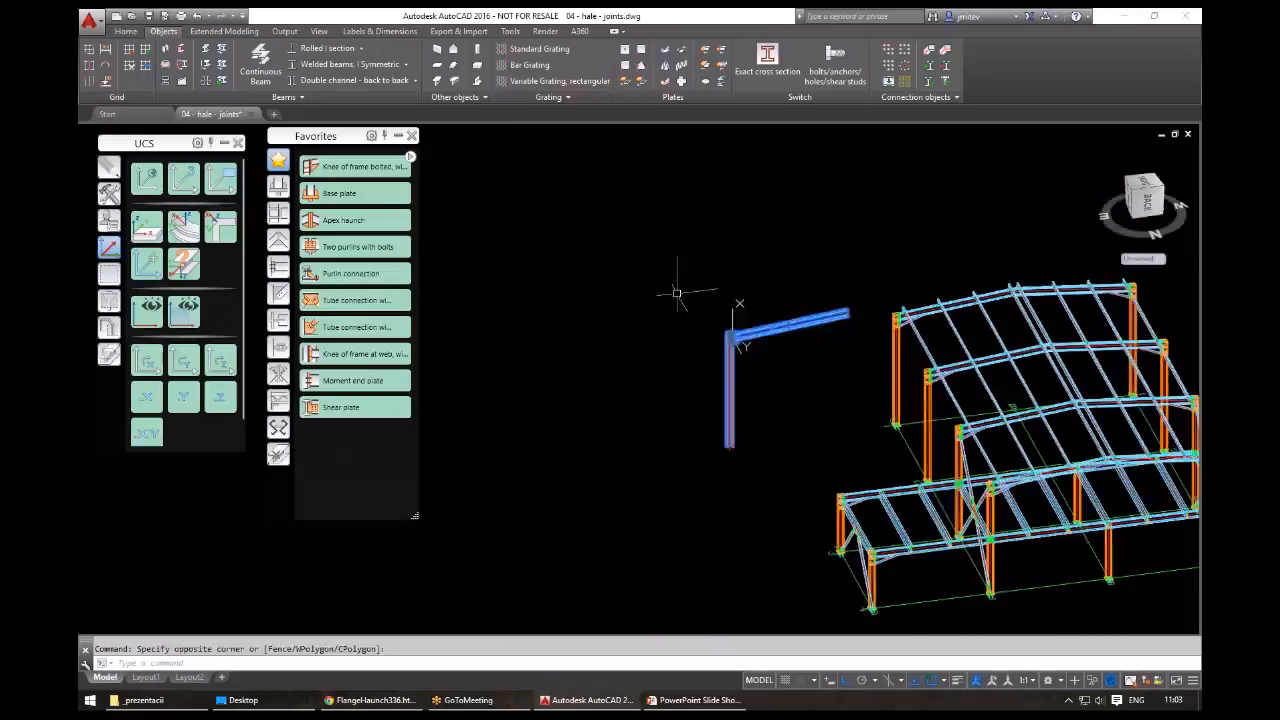
click(674, 289)
key(Delete)
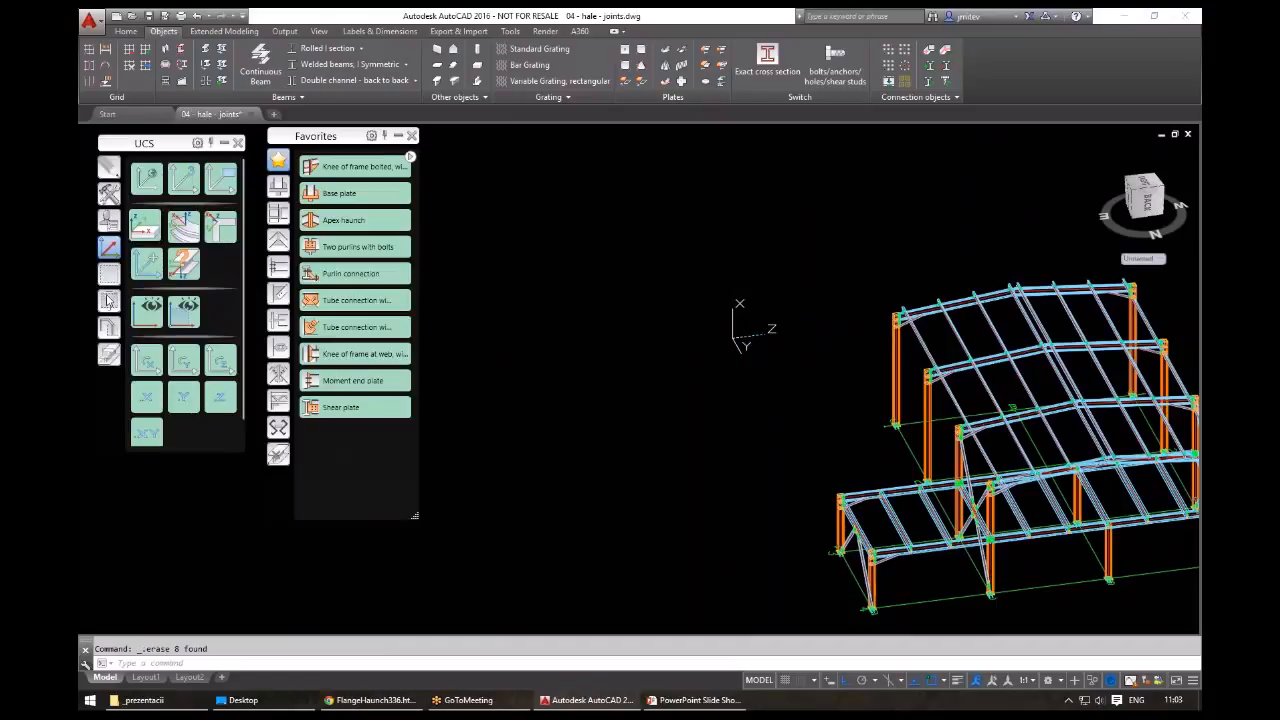
- Show the custom connection commands and reset the coordinate system to World
click(111, 194)
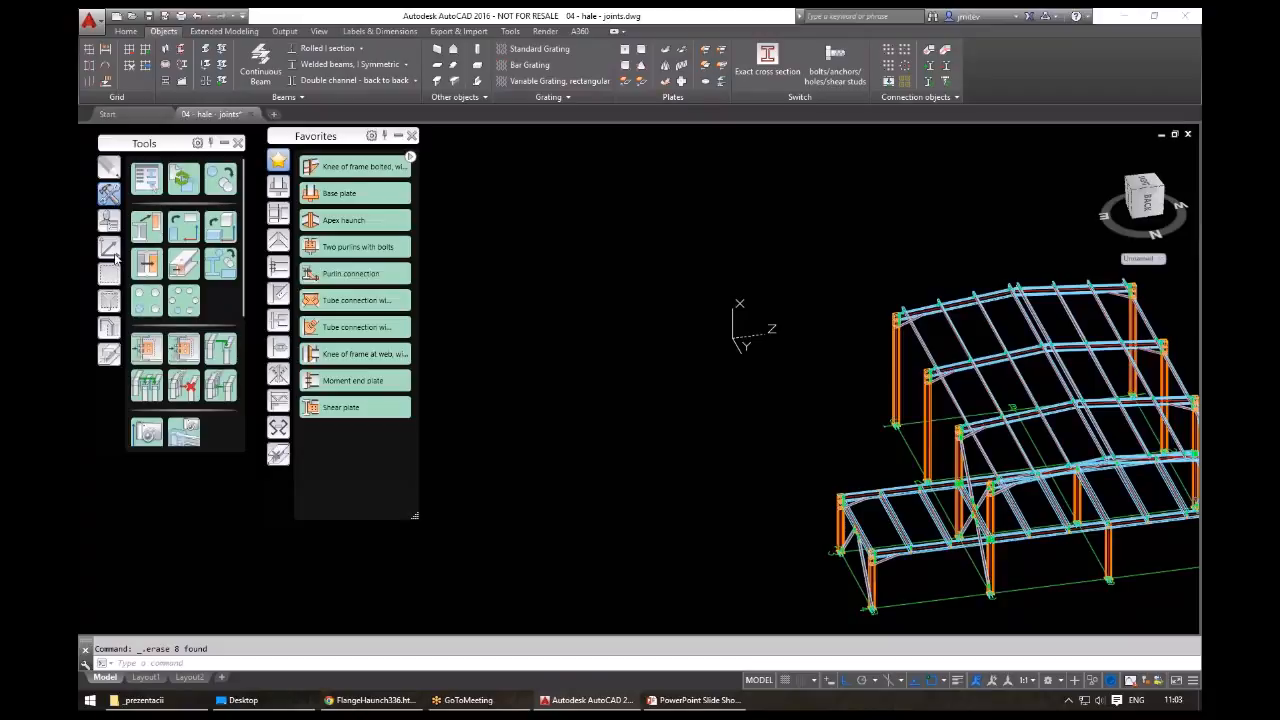
click(109, 220)
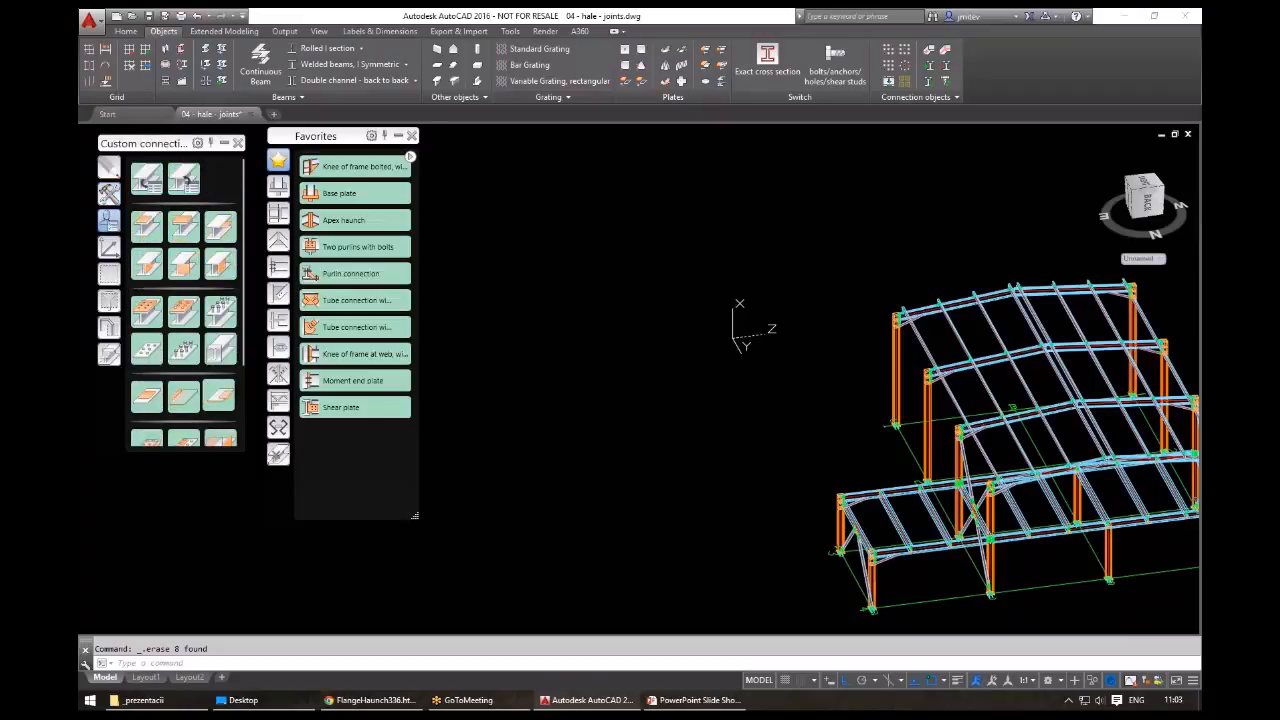
scroll(844, 418, up, 5)
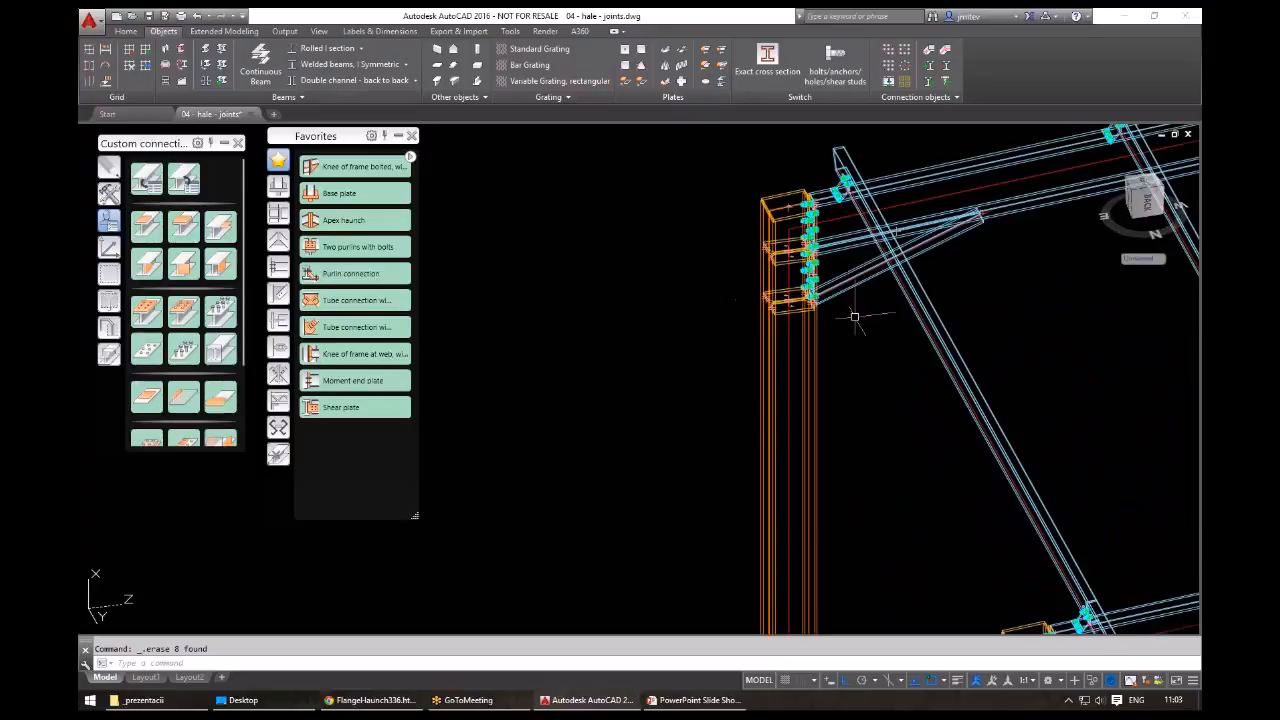
shift+middle_drag(854, 316, 816, 362)
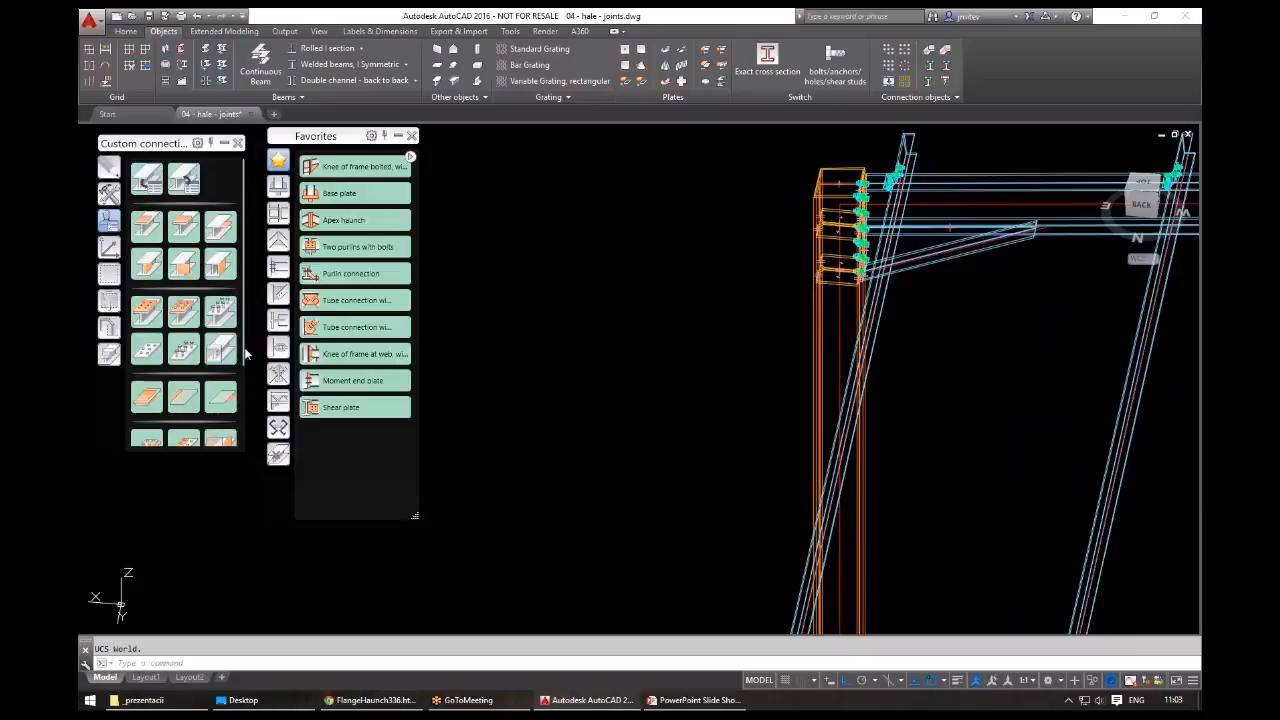
scroll(245, 408, down, 2)
- Examine the knee joints, purlins and braced bays around the hall in 3D
click(1019, 390)
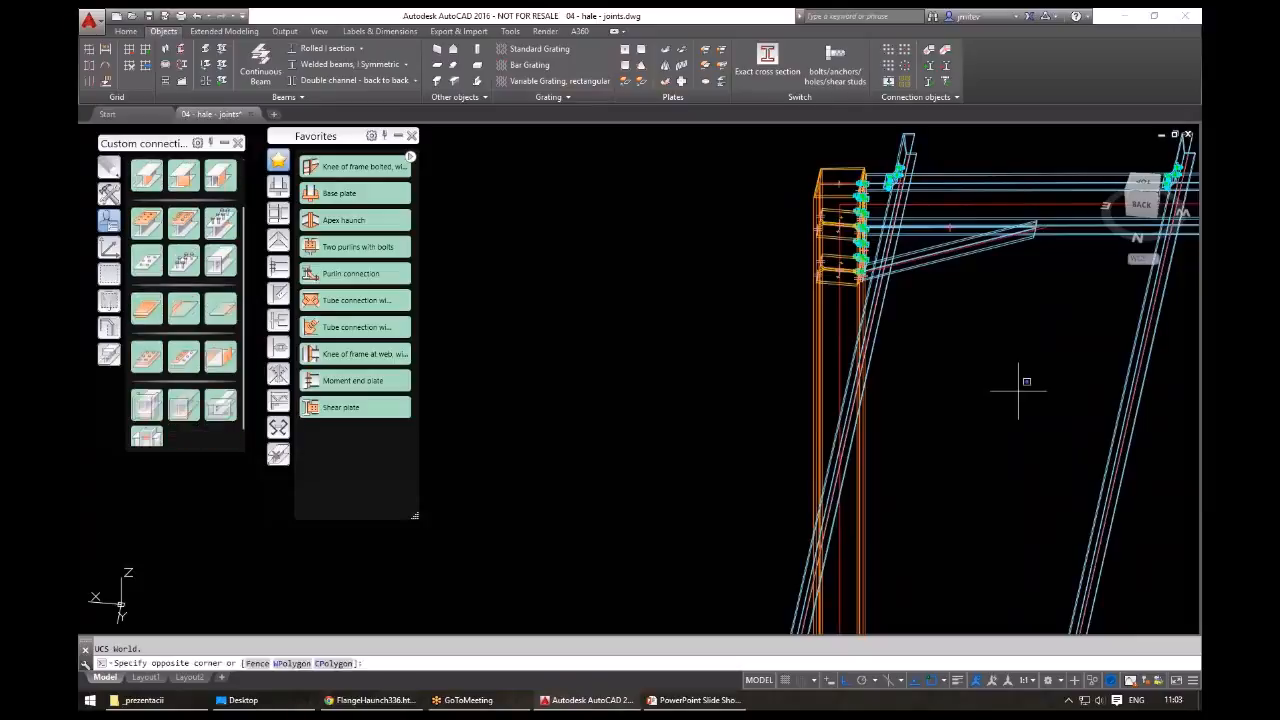
click(972, 431)
shift+middle_drag(972, 431, 1040, 470)
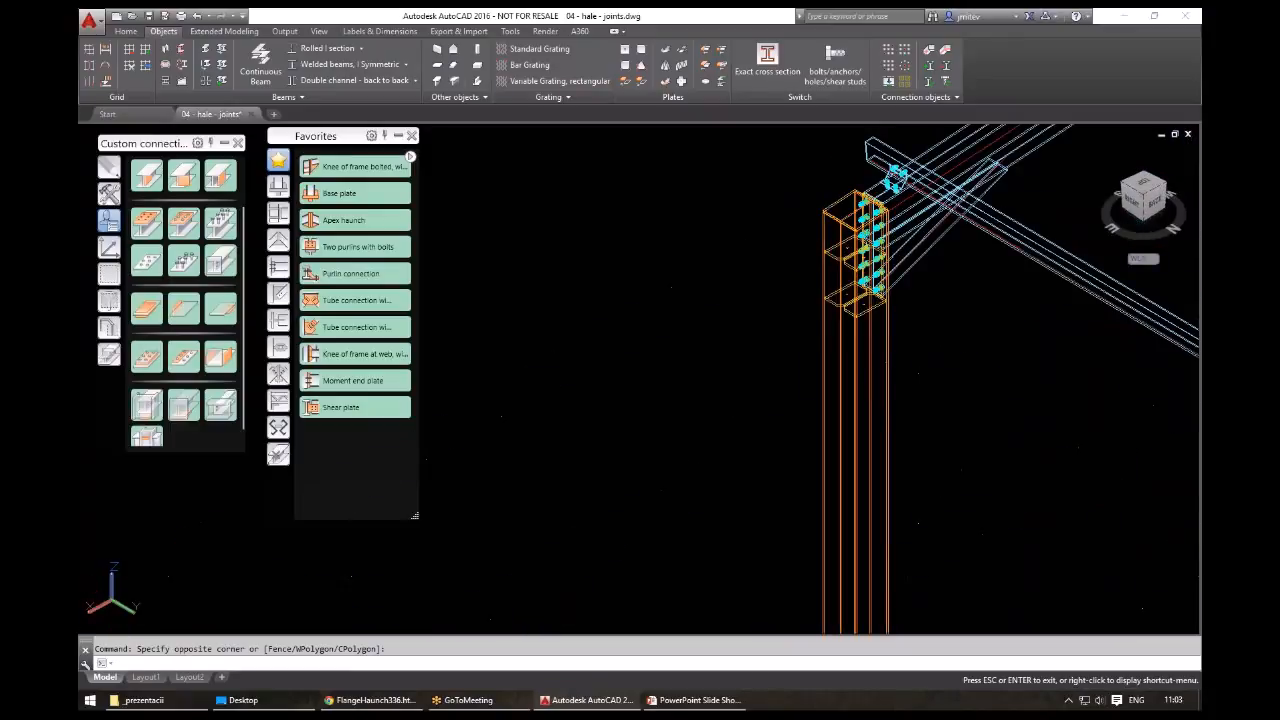
key(Escape)
scroll(898, 455, down, 2)
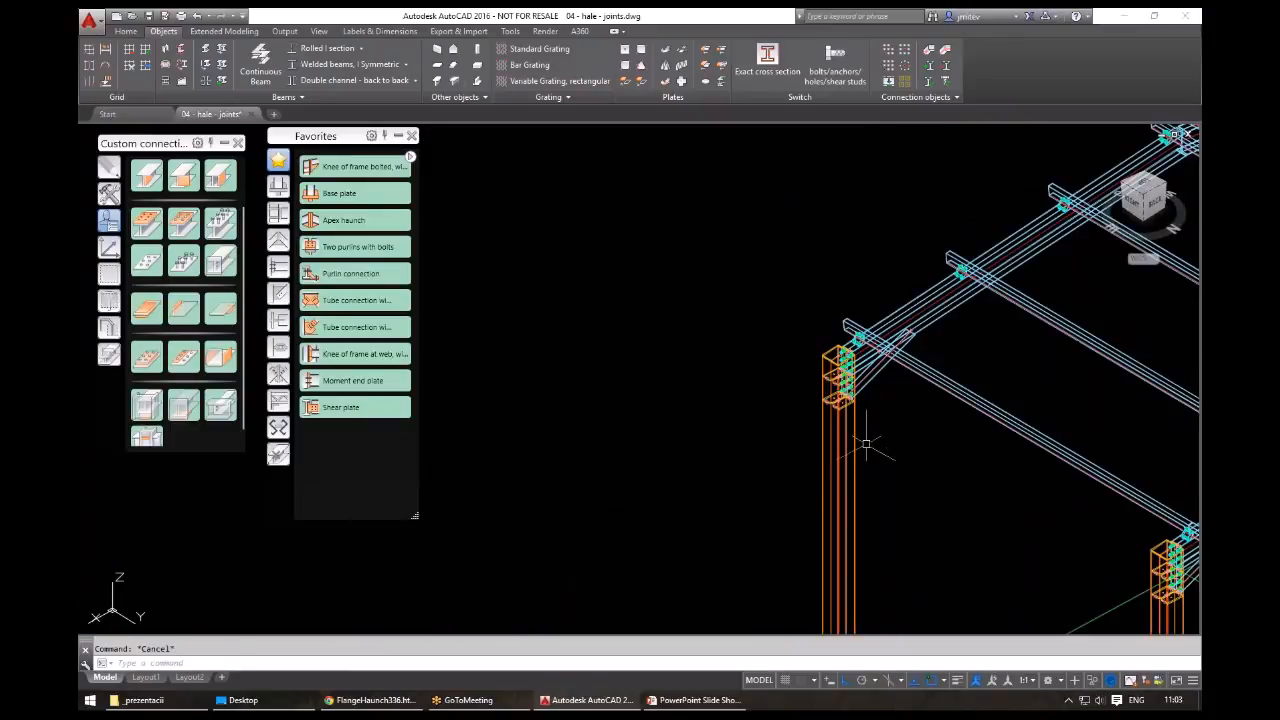
middle_drag(829, 386, 620, 355)
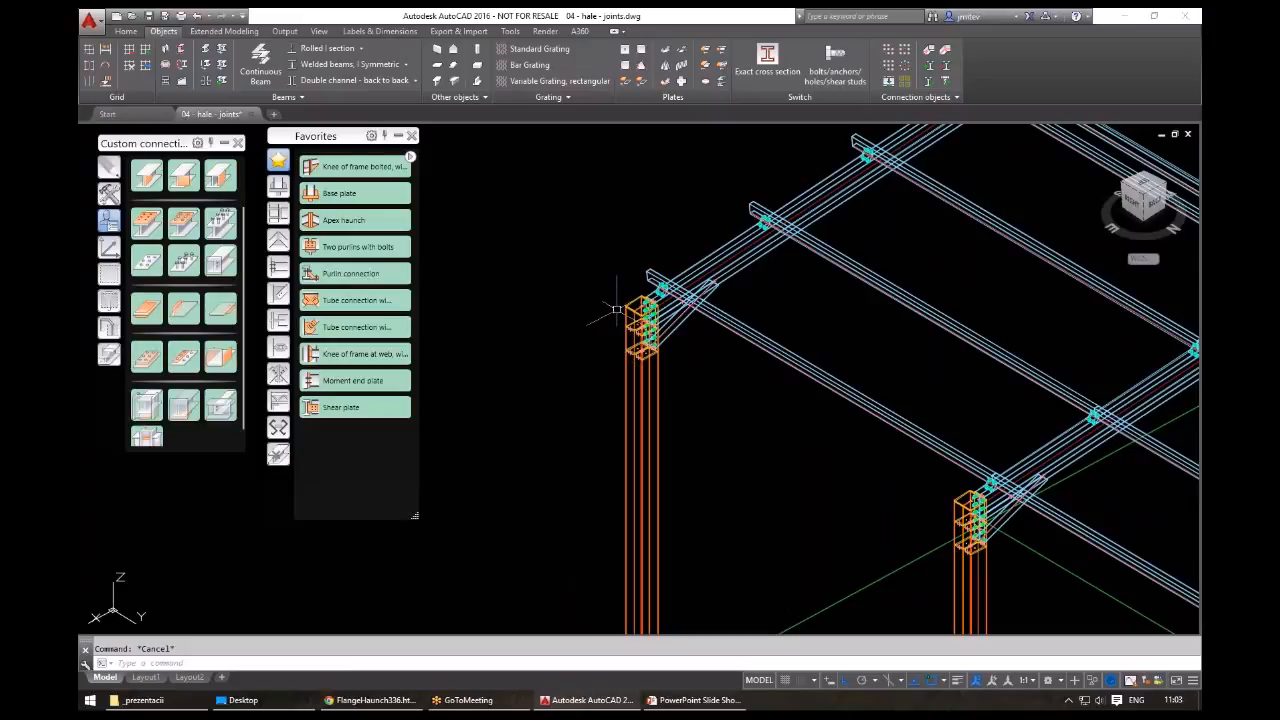
middle_drag(608, 297, 599, 315)
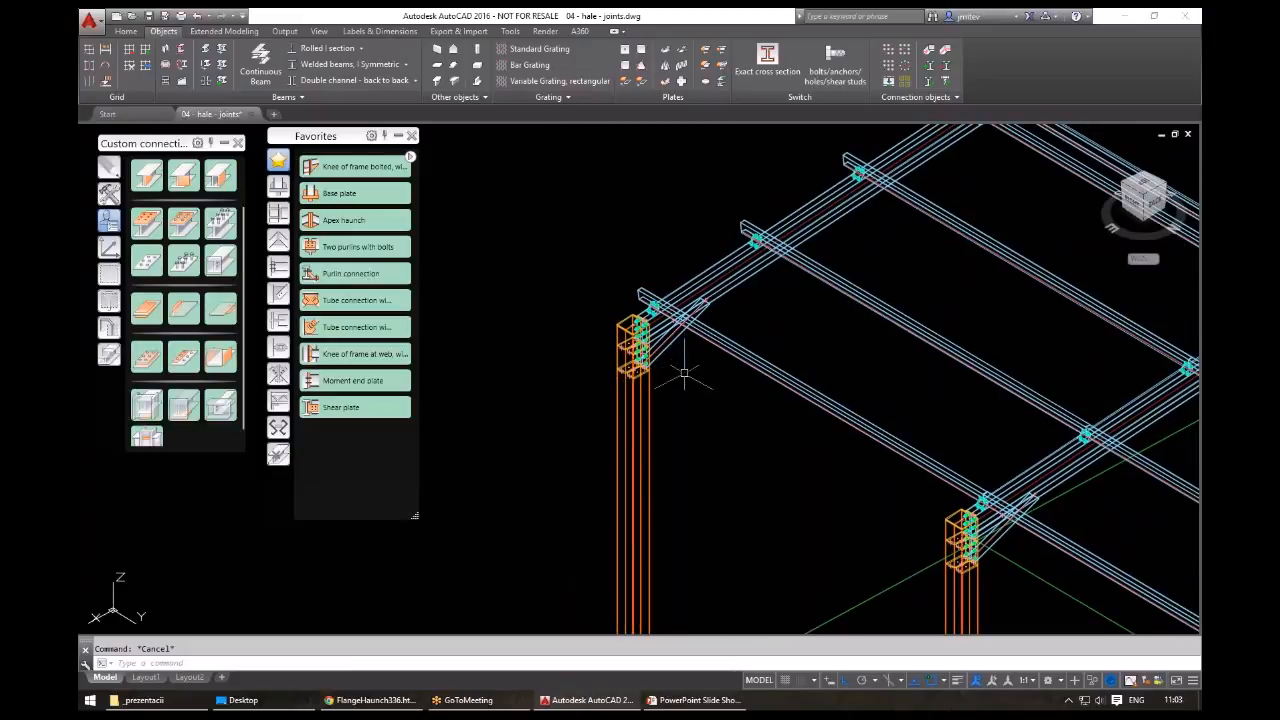
middle_drag(952, 434, 856, 372)
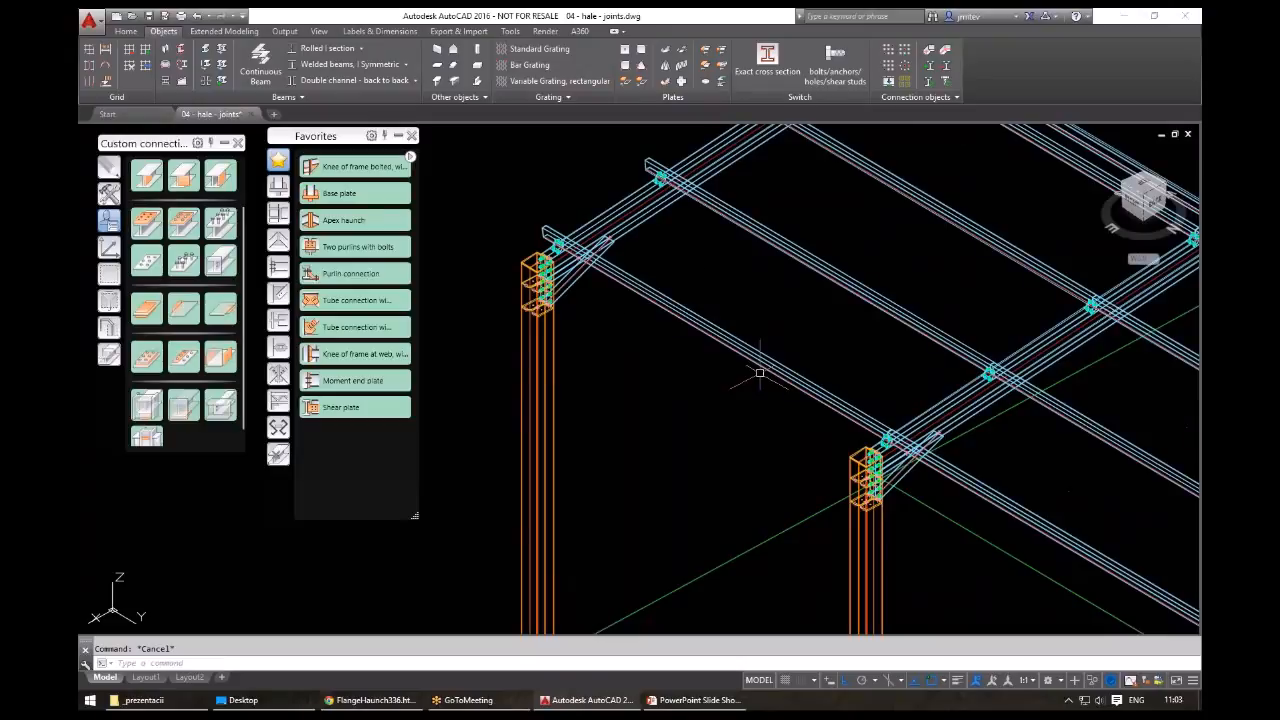
scroll(745, 375, down, 6)
shift+middle_drag(733, 376, 870, 487)
scroll(825, 463, up, 2)
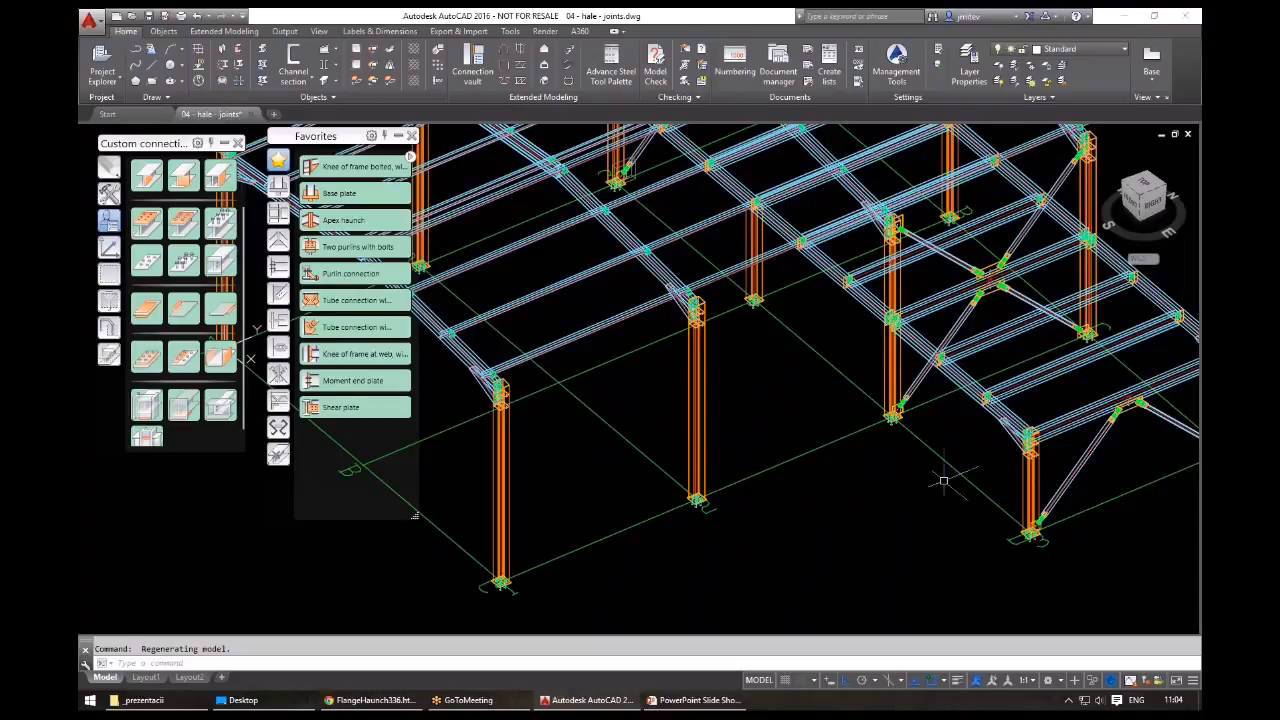
- Draw a ground-level line about 4420 long at 270° from the grid line beneath the low bay's rafter
middle_drag(943, 481, 998, 424)
text(l)
key(Return)
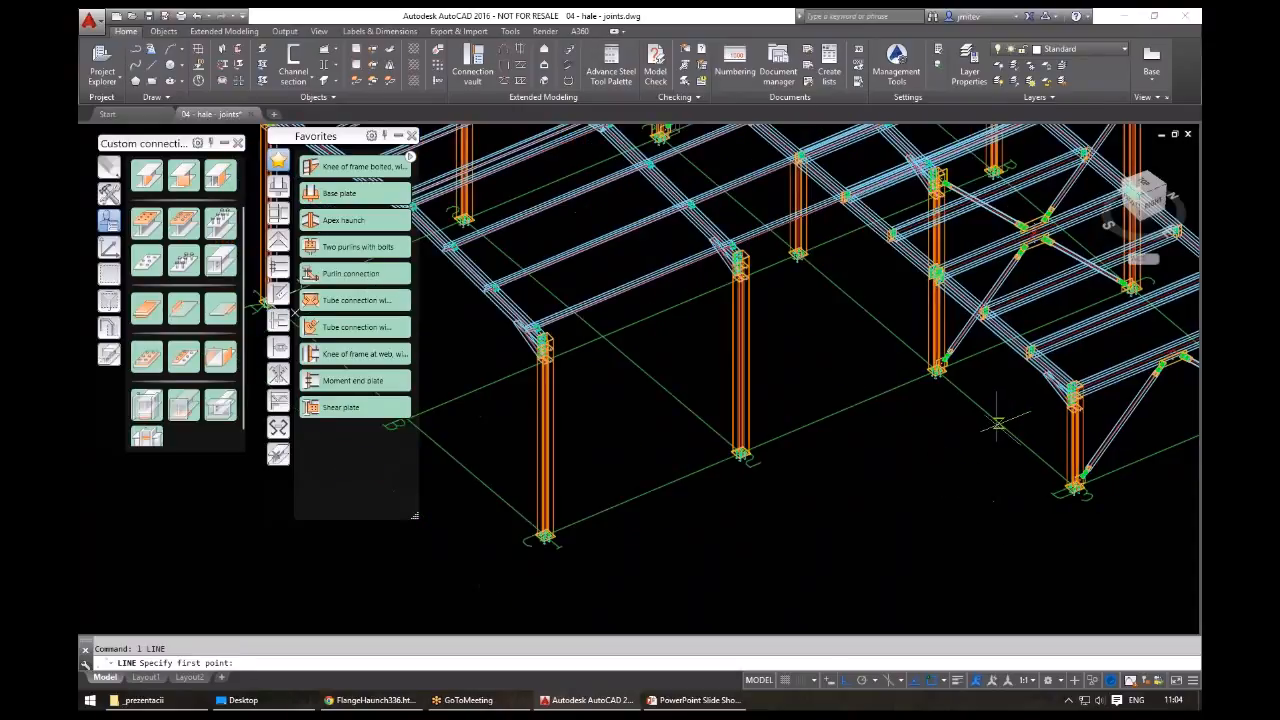
click(994, 421)
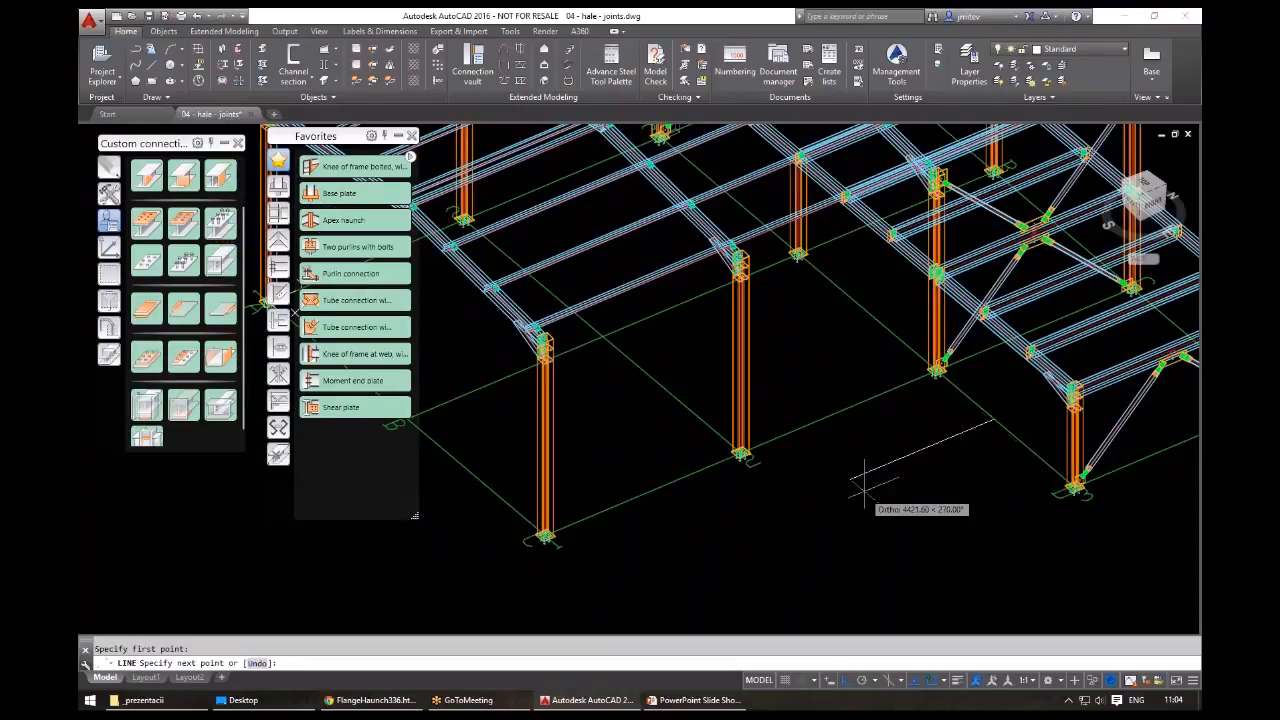
click(864, 483)
key(Return)
- Draw a vertical line from the ground line's start on the grid line up to the low bay's rafter axis
text(l)
key(Return)
scroll(994, 421, up, 5)
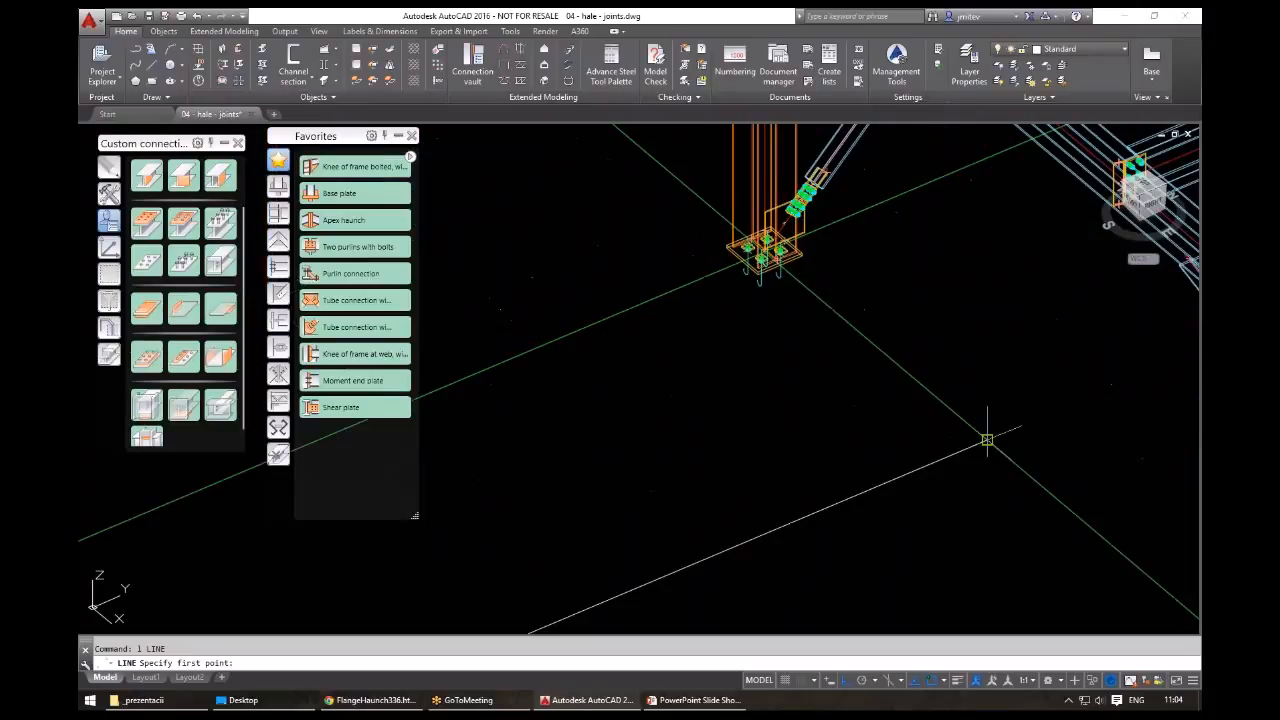
click(987, 440)
middle_drag(988, 290, 971, 557)
scroll(971, 557, up, 4)
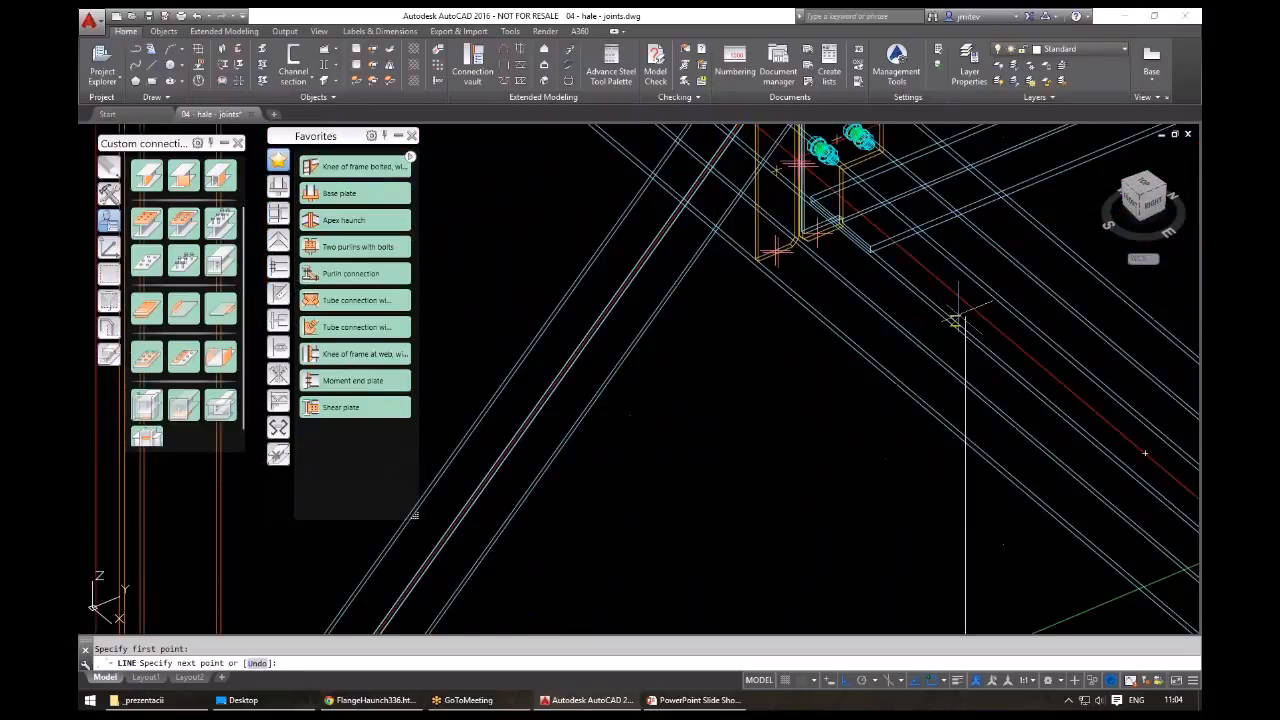
key(Escape)
scroll(901, 455, down, 4)
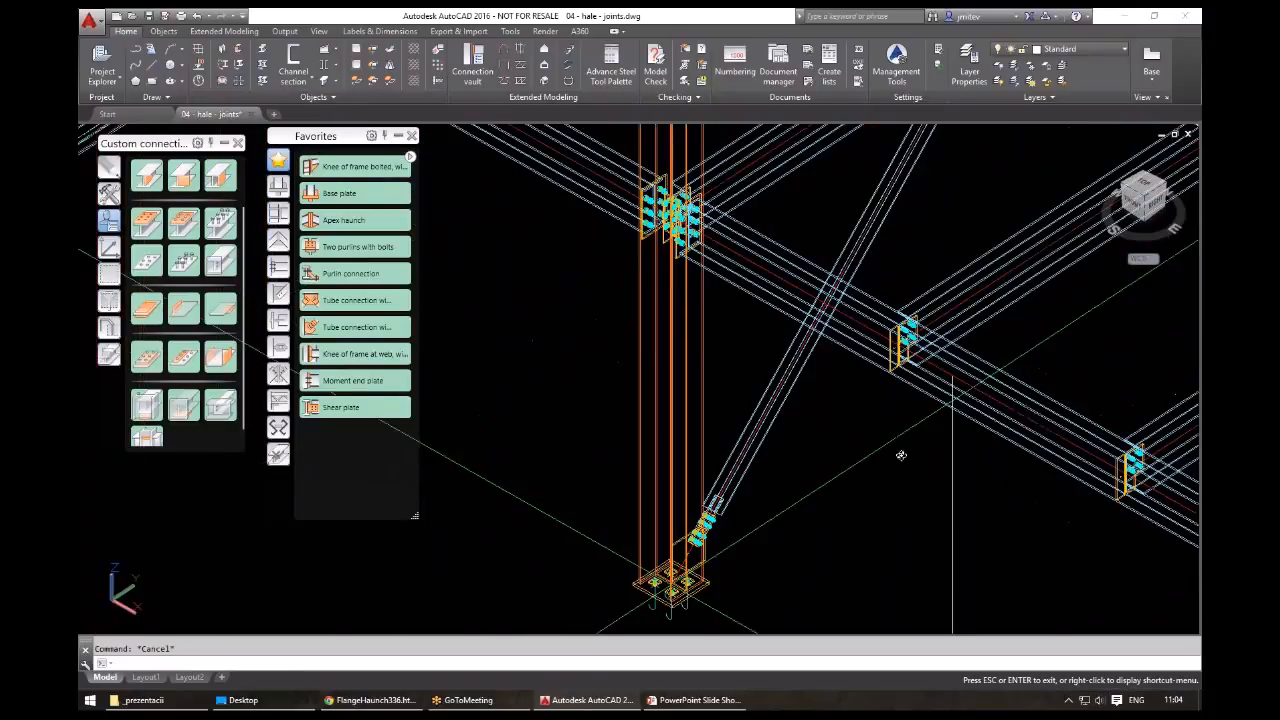
shift+middle_drag(901, 455, 883, 436)
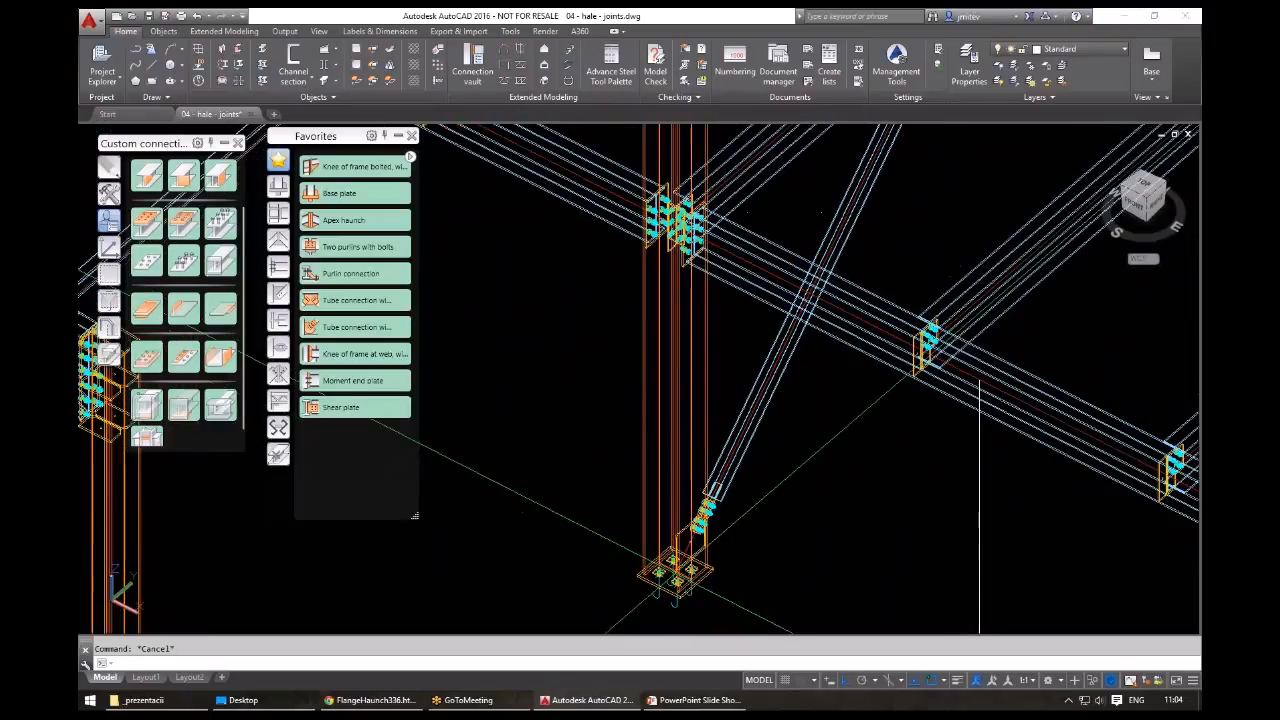
scroll(883, 436, down, 3)
scroll(870, 460, up, 5)
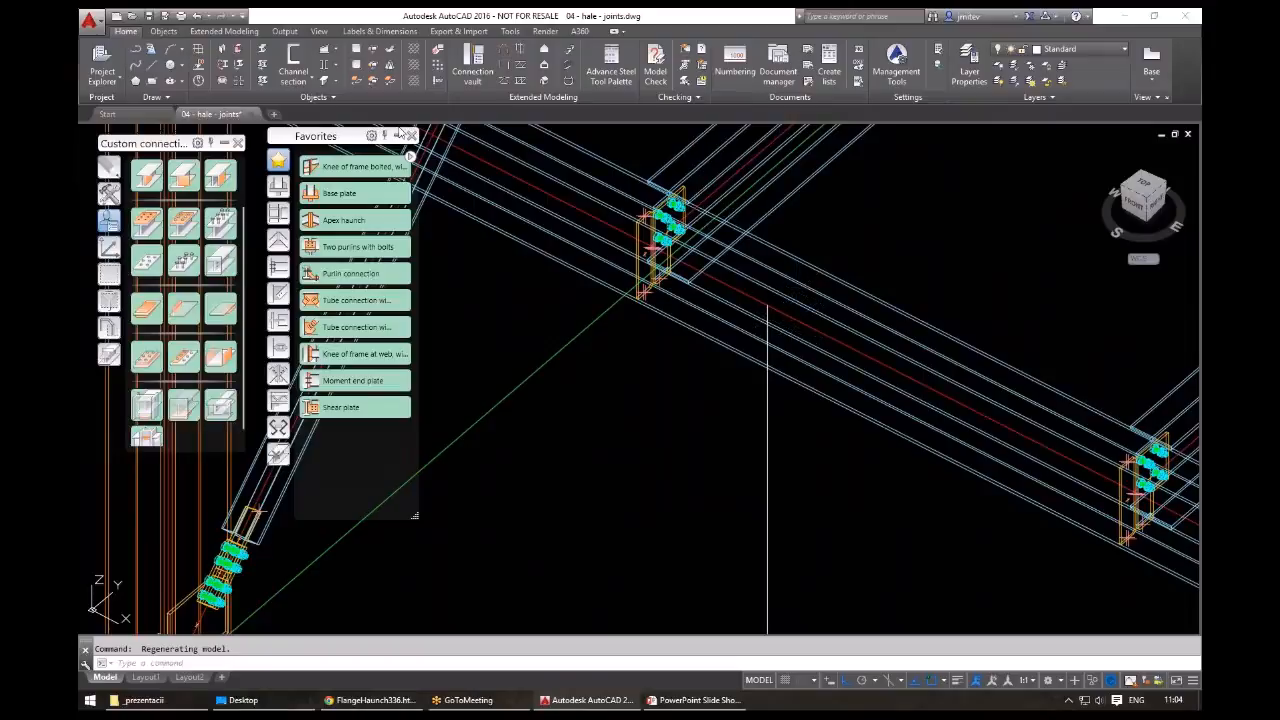
- Hide the Favorites palette and align the coordinate system to the low bay rafter's object axes, viewing it in plan
click(411, 135)
click(109, 247)
click(147, 227)
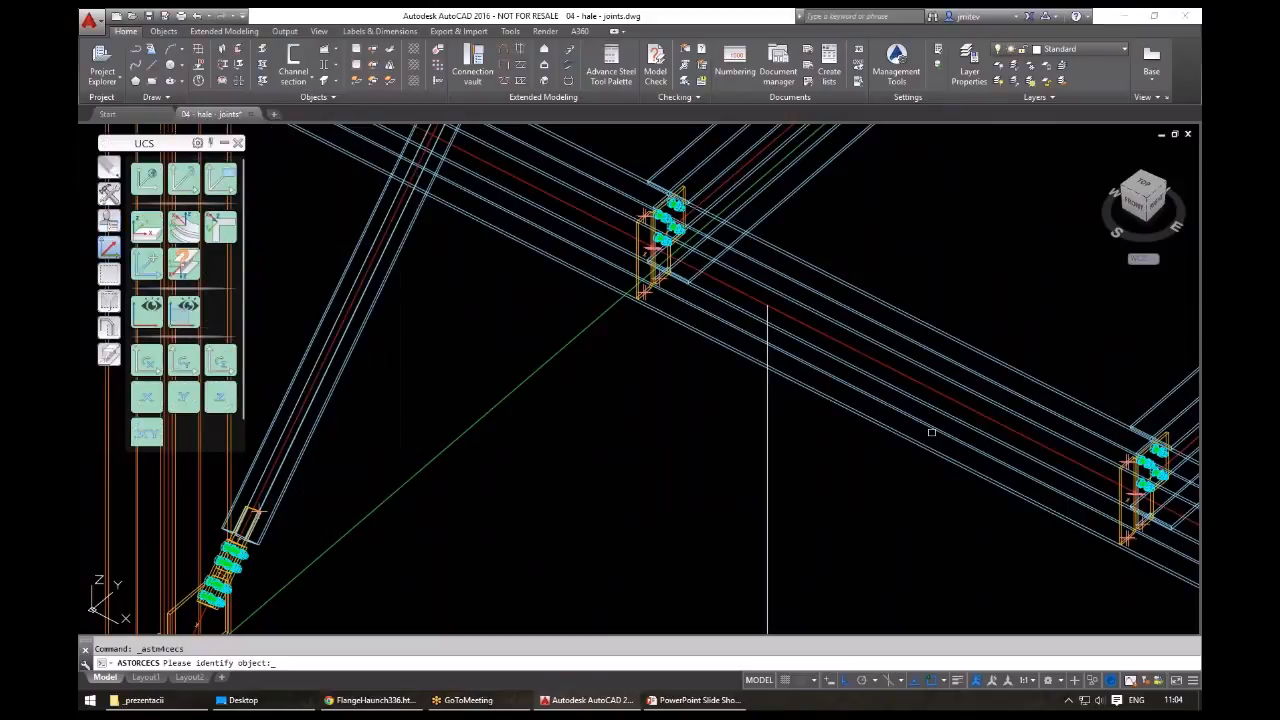
click(931, 432)
click(898, 452)
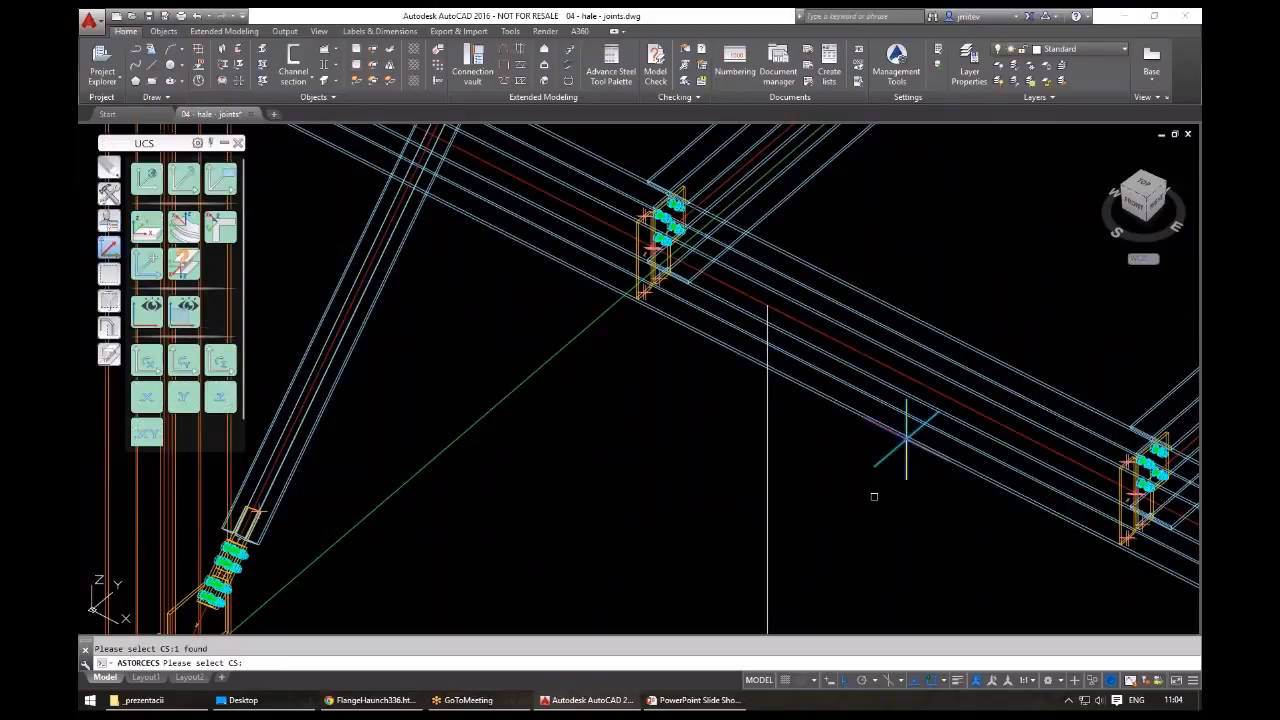
key(Return)
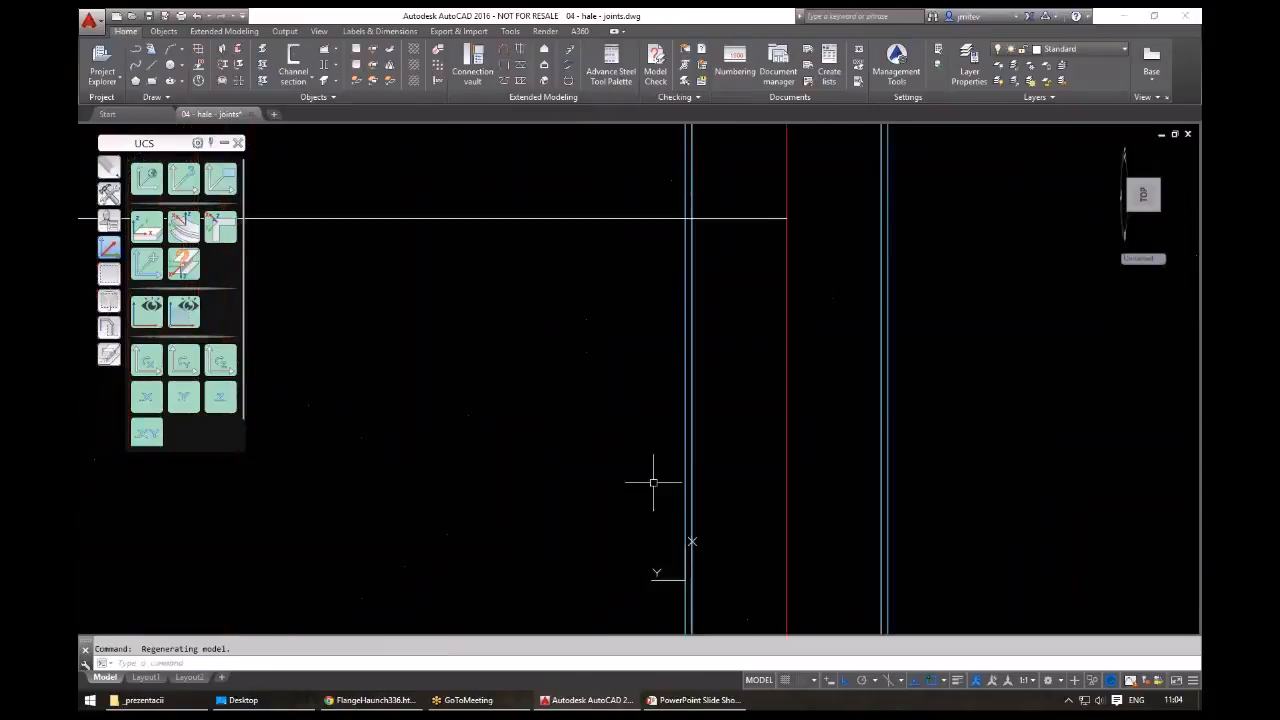
click(109, 300)
click(112, 275)
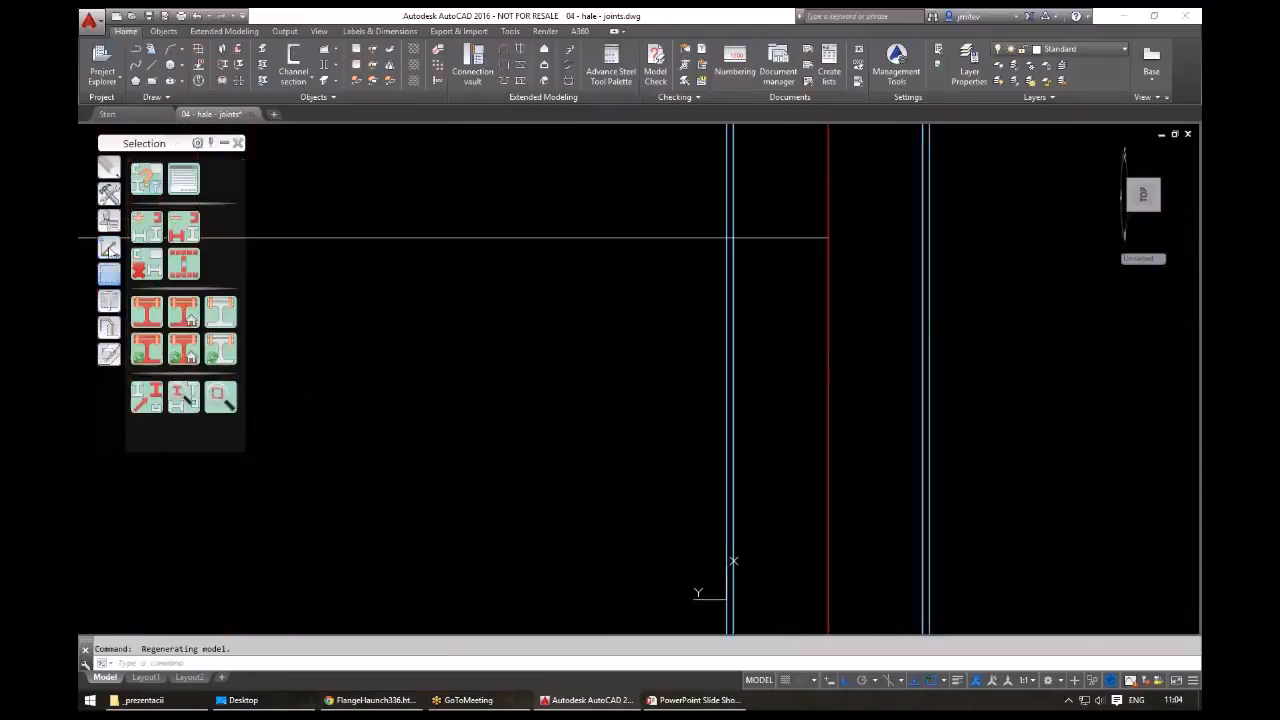
- Turn on 2D snaps and stretch the vertical line's upper end from the rafter axis to the rafter's top flange
click(110, 248)
click(109, 327)
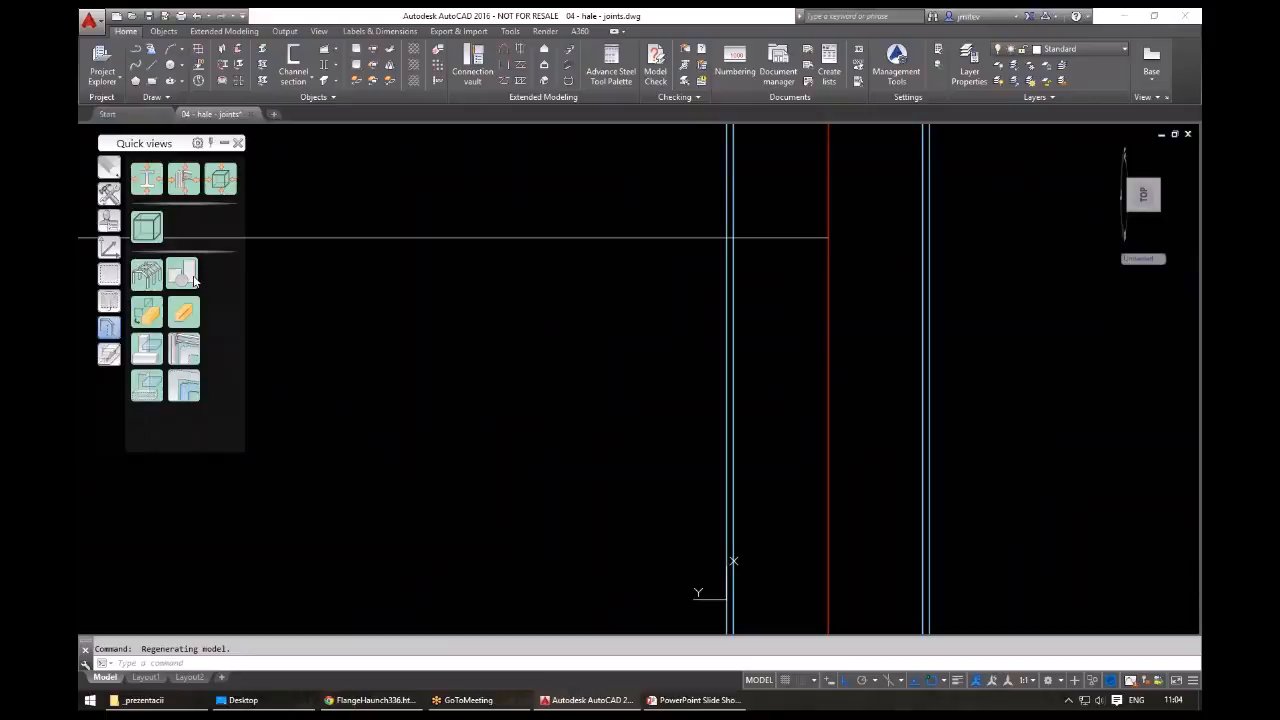
click(828, 237)
click(828, 237)
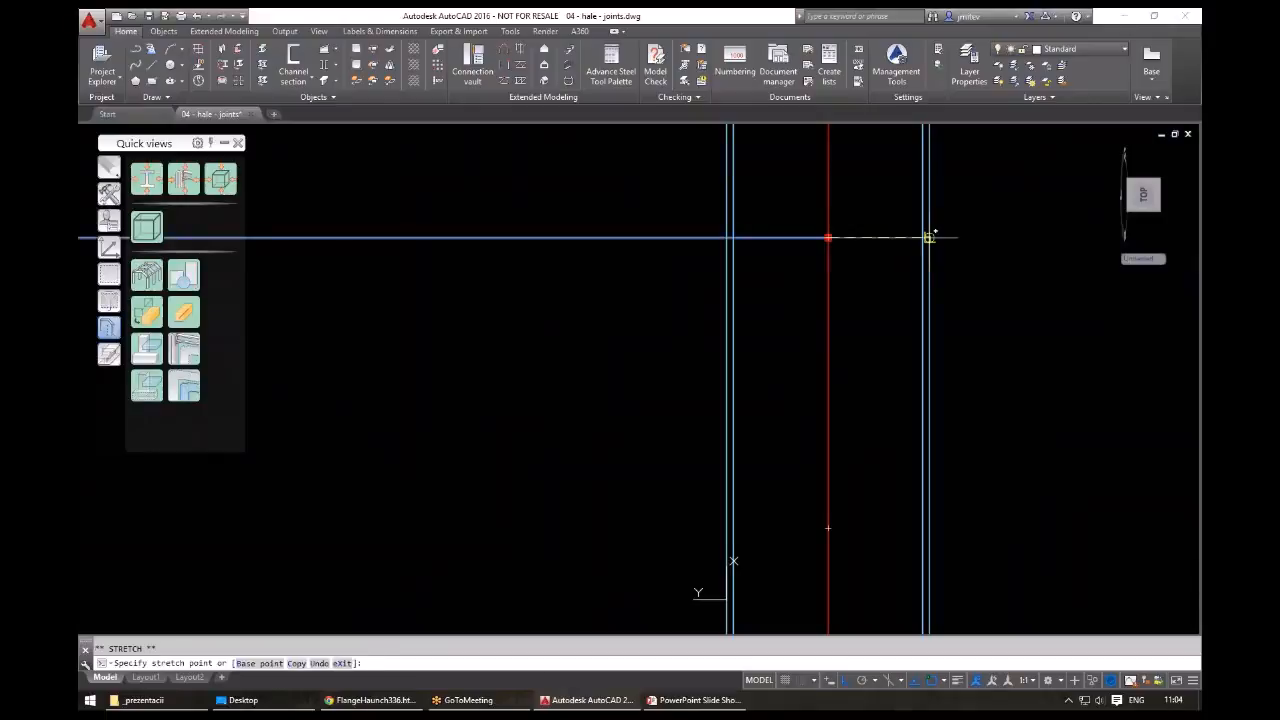
click(929, 237)
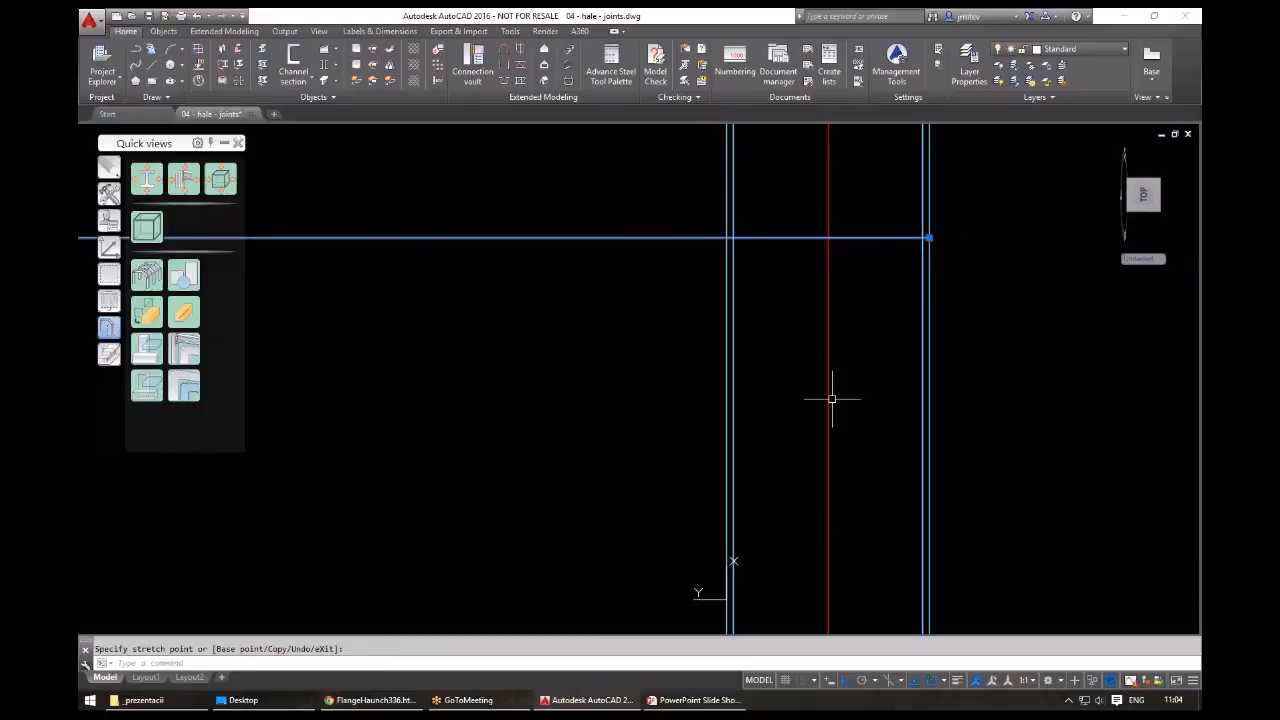
scroll(831, 398, down, 3)
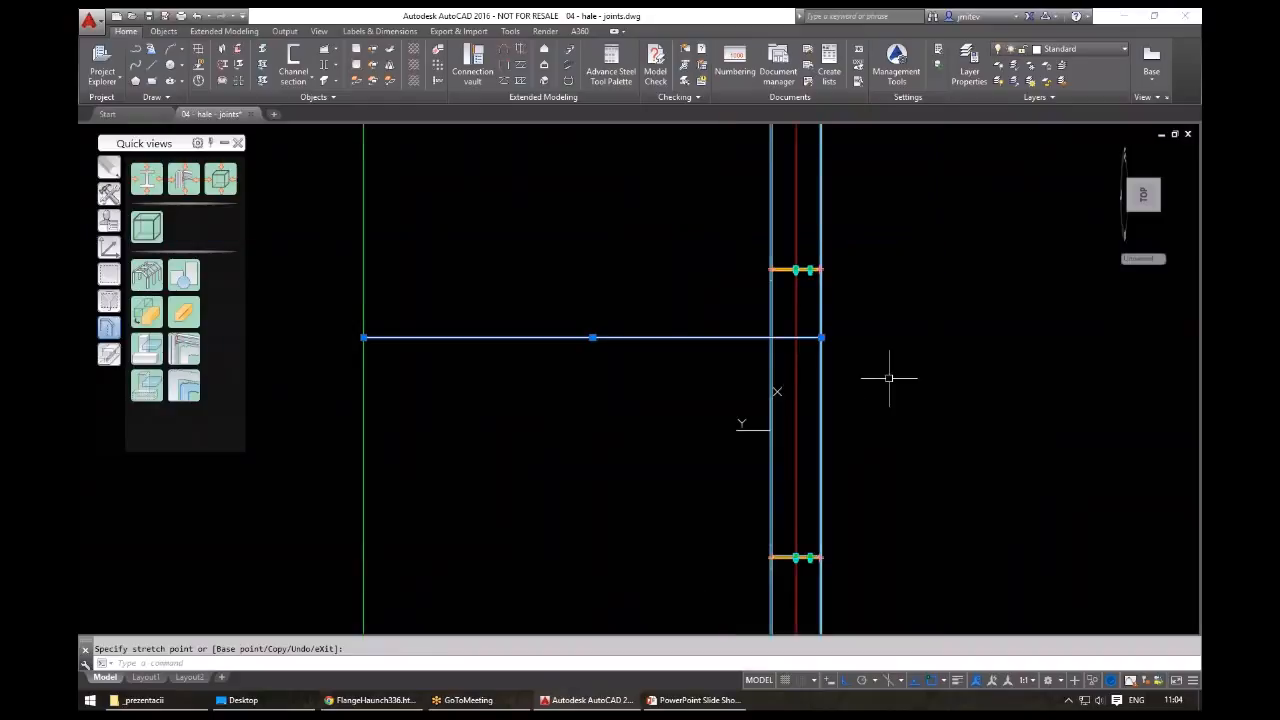
- Restore the World coordinate system and view the low bay's frame in 3D
shift+middle_drag(889, 378, 797, 387)
scroll(797, 387, down, 5)
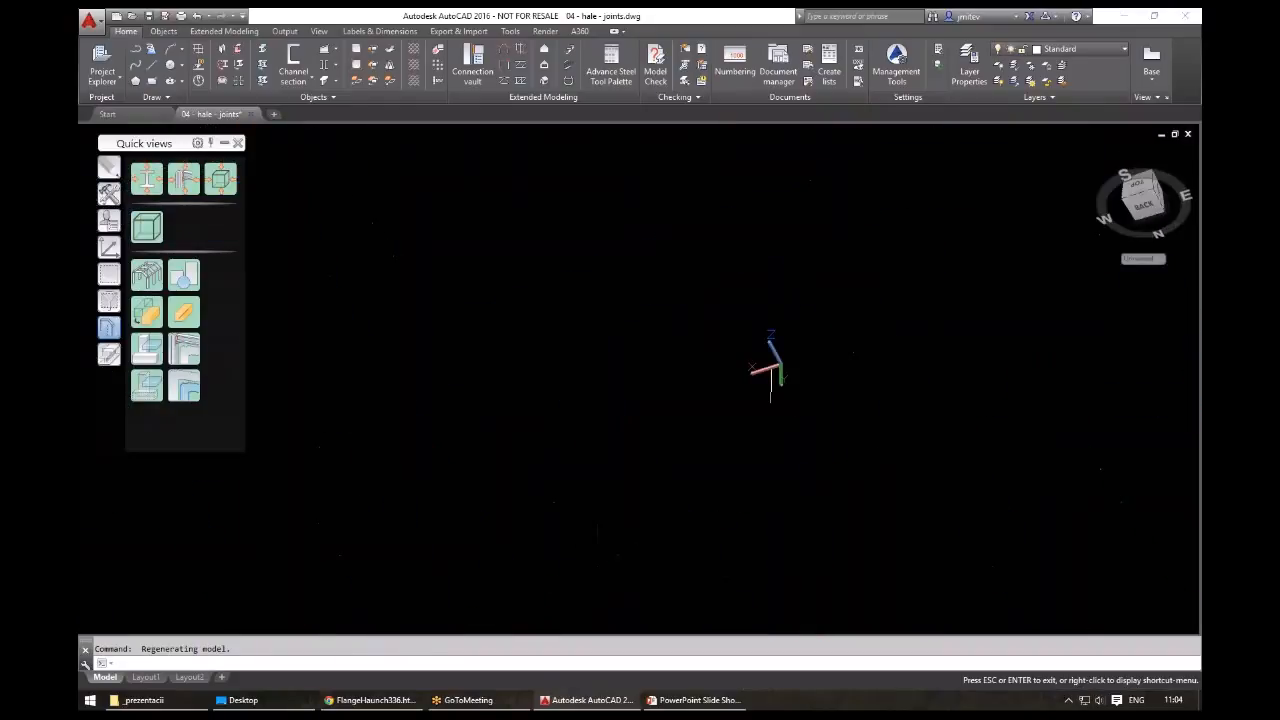
key(Escape)
text(uw)
key(Return)
shift+middle_drag(871, 438, 556, 350)
scroll(712, 316, up, 10)
scroll(677, 357, down, 5)
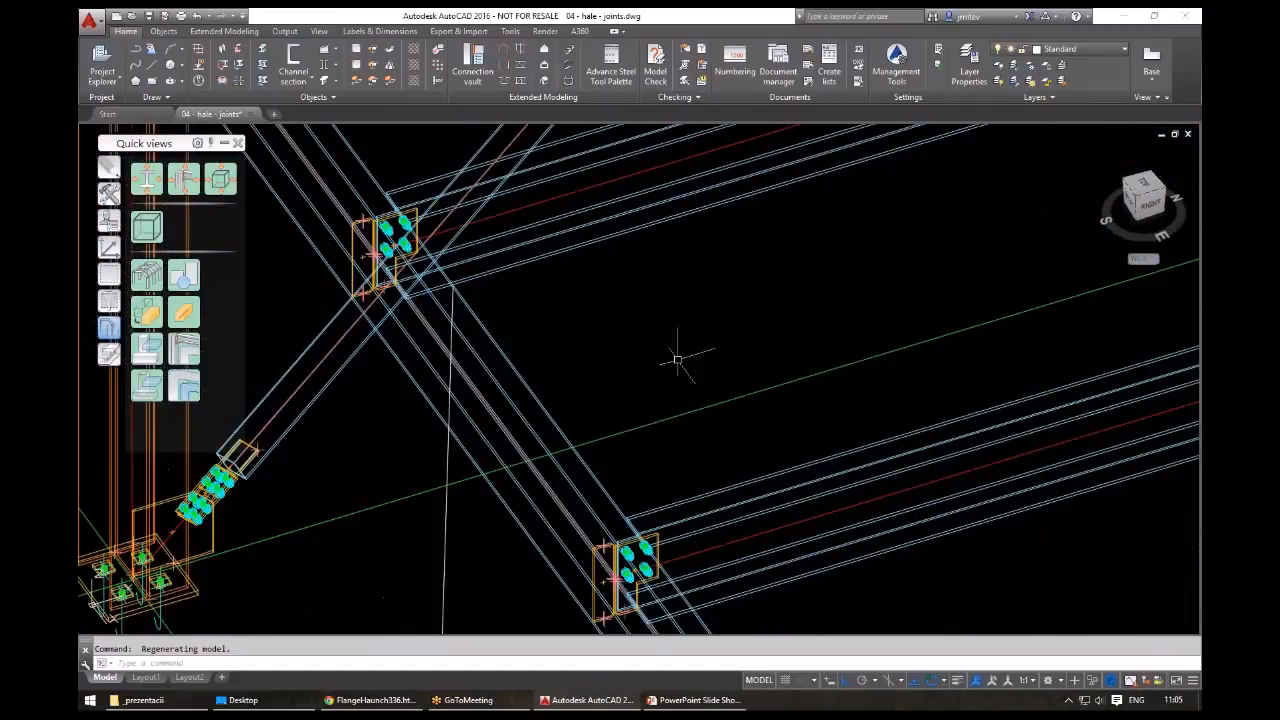
shift+middle_drag(677, 357, 690, 300)
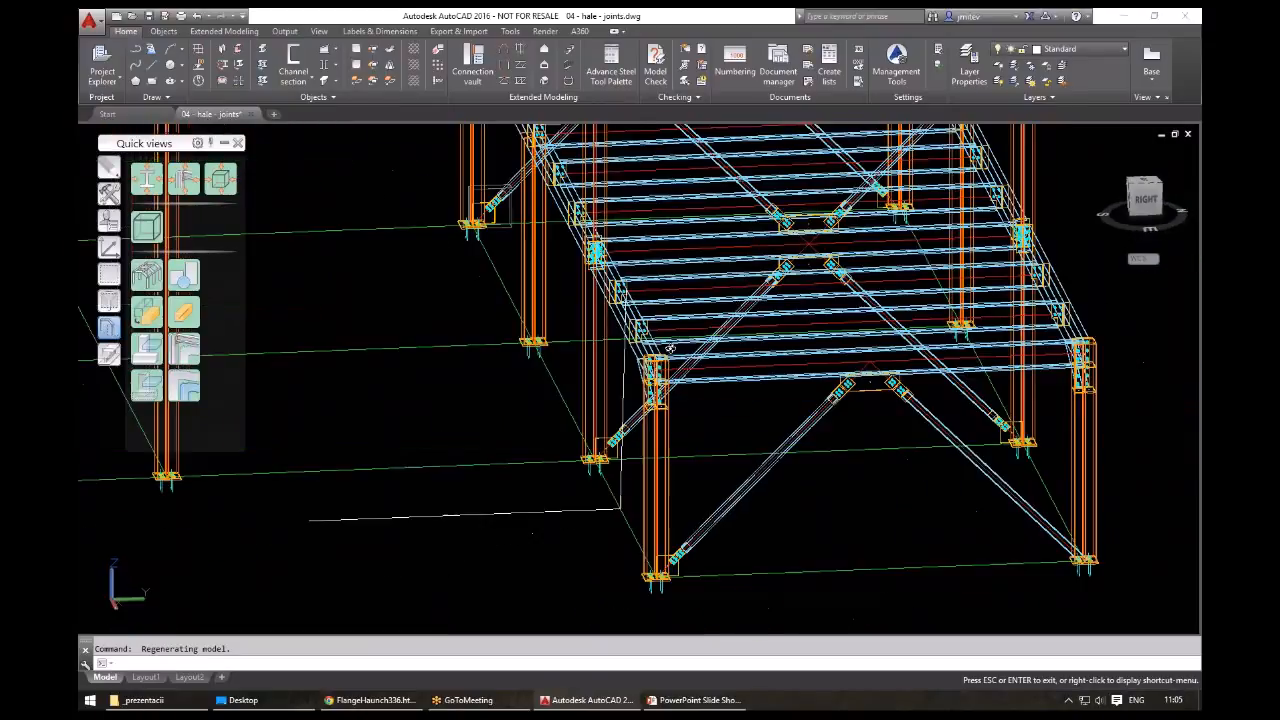
shift+middle_drag(640, 383, 730, 380)
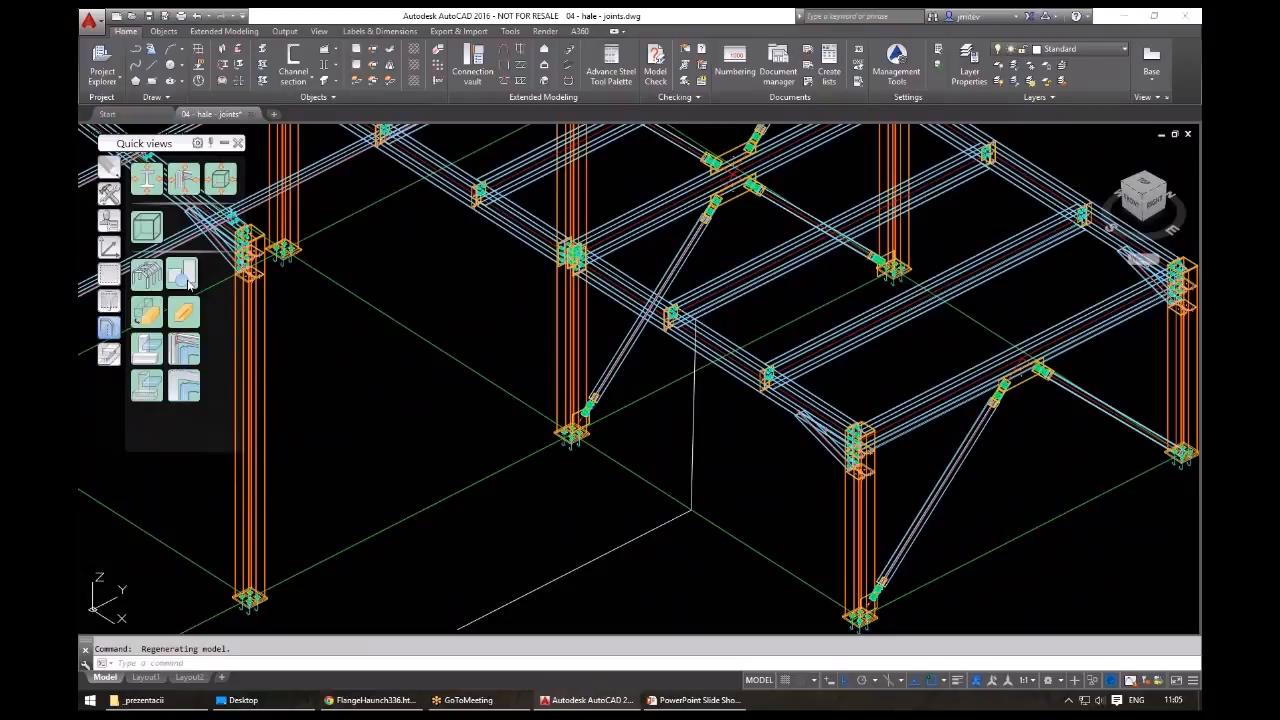
- Draw a trial line with 2D snaps between the haunches of the low bay's two rafters, and erase it
click(185, 274)
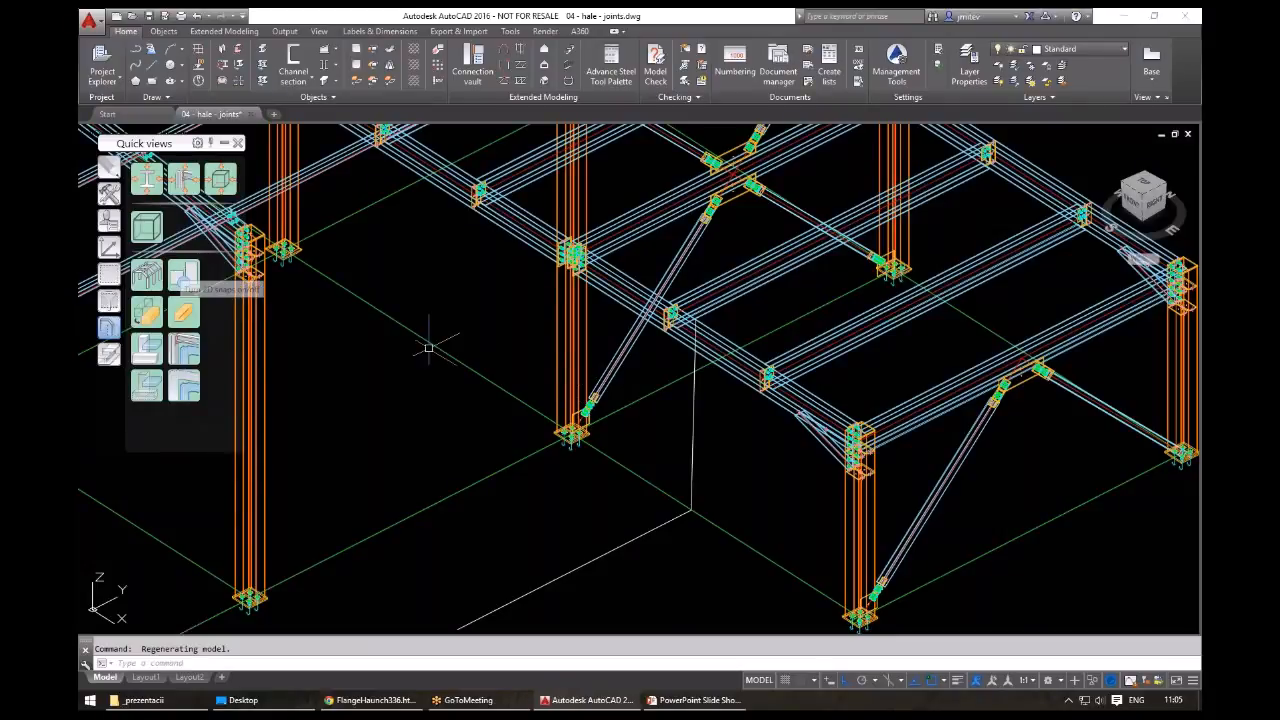
middle_drag(855, 391, 809, 397)
text(l)
key(Return)
click(773, 425)
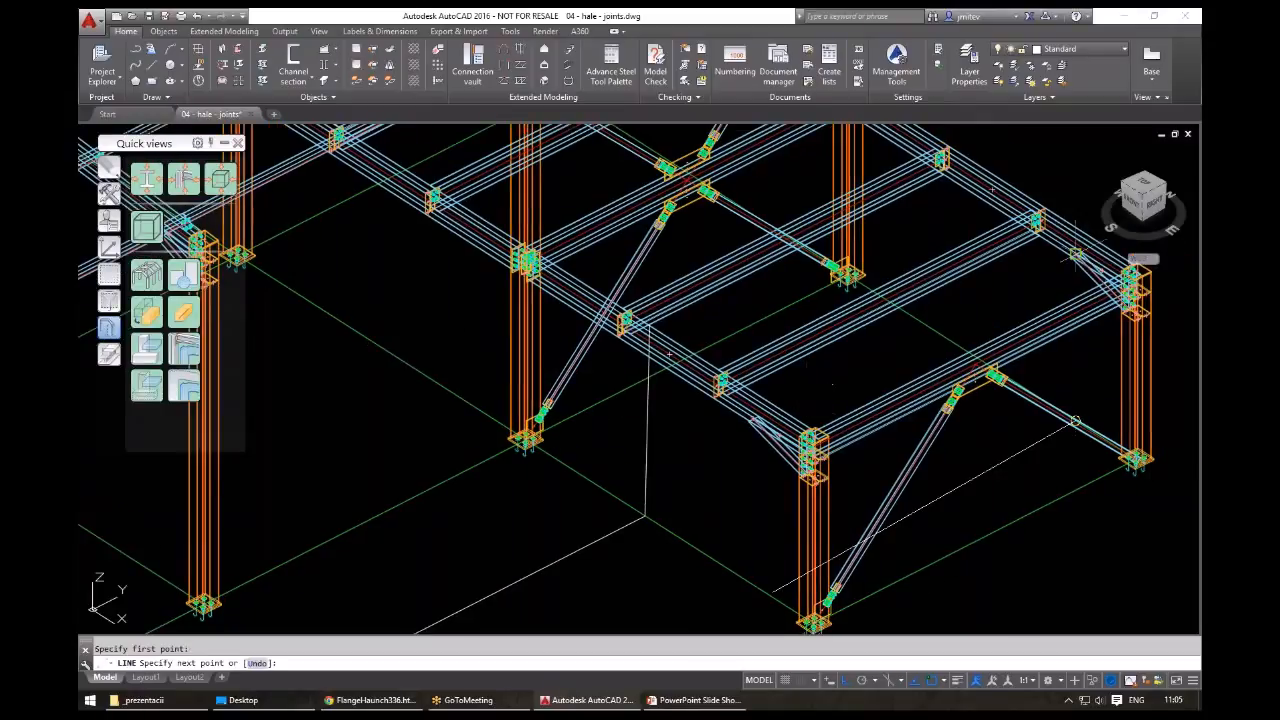
middle_drag(1073, 257, 910, 287)
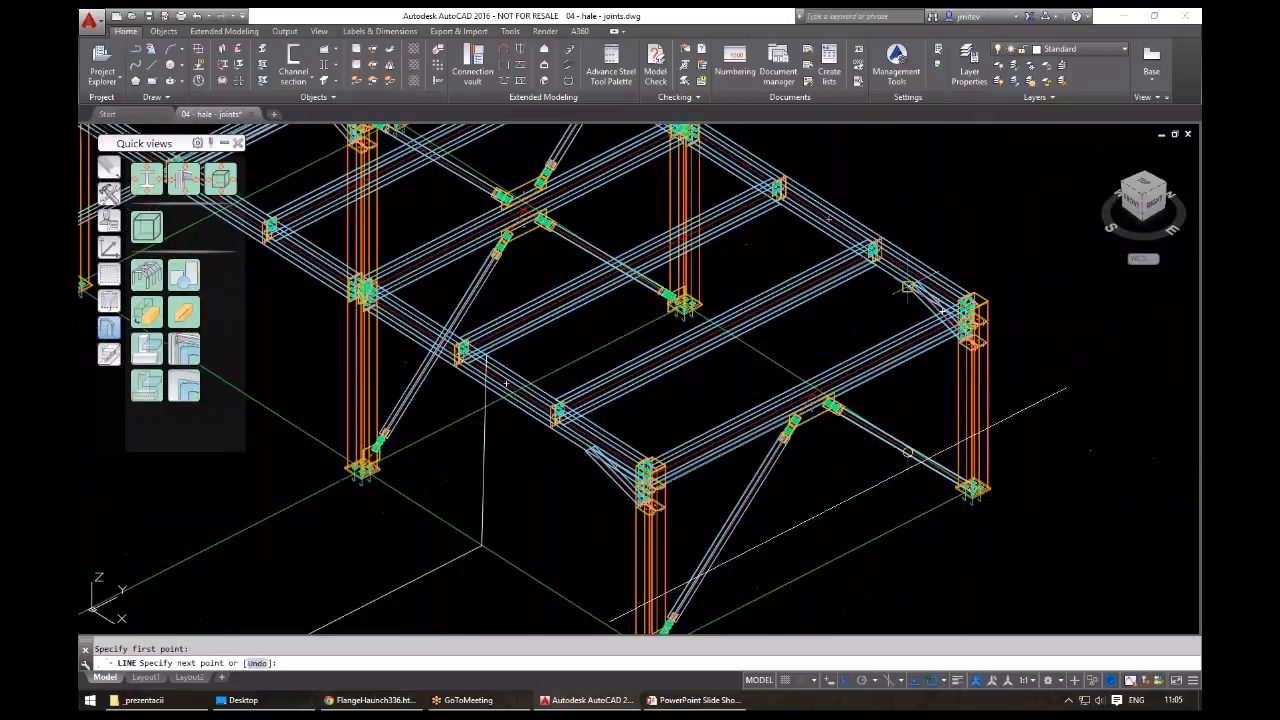
click(920, 294)
key(Escape)
shift+middle_drag(826, 529, 830, 440)
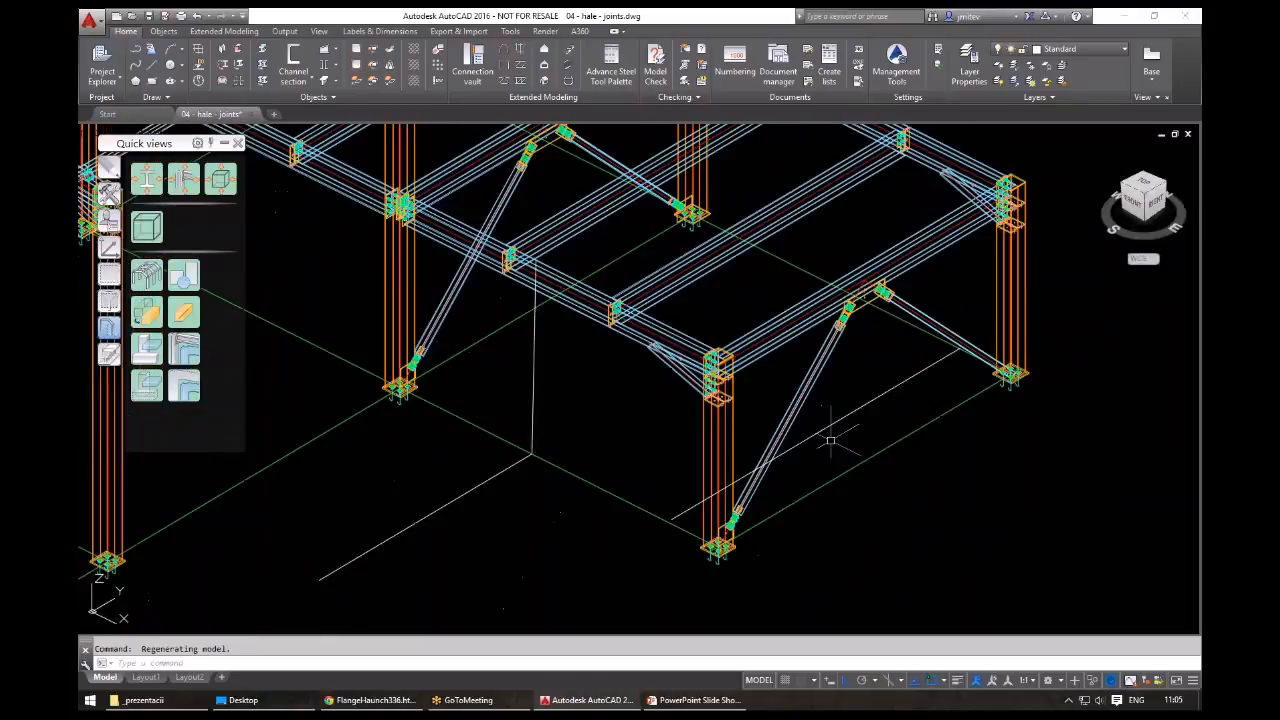
click(800, 443)
key(Delete)
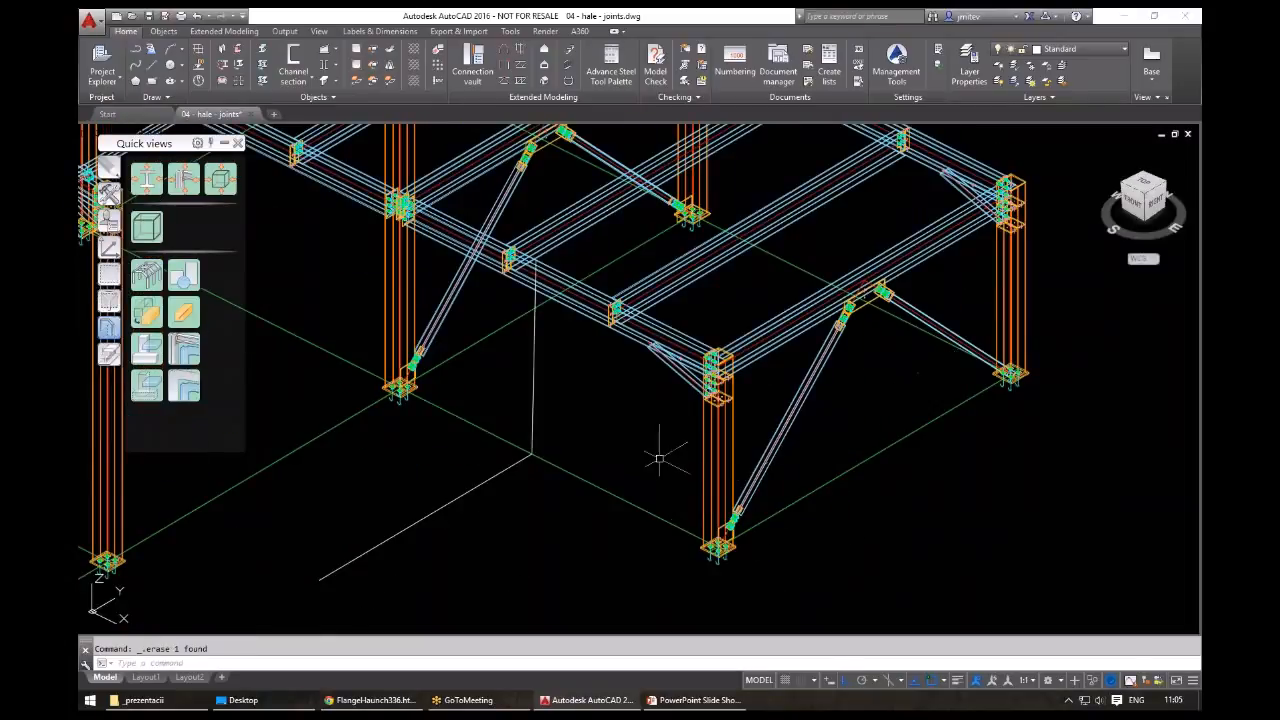
- Erase the vertical line between the ground line and the low bay's rafter
mouse_move(659, 458)
shift+middle_down()
mouse_move(600, 458)
mouse_move(662, 450)
shift+middle_up()
click(540, 406)
click(525, 389)
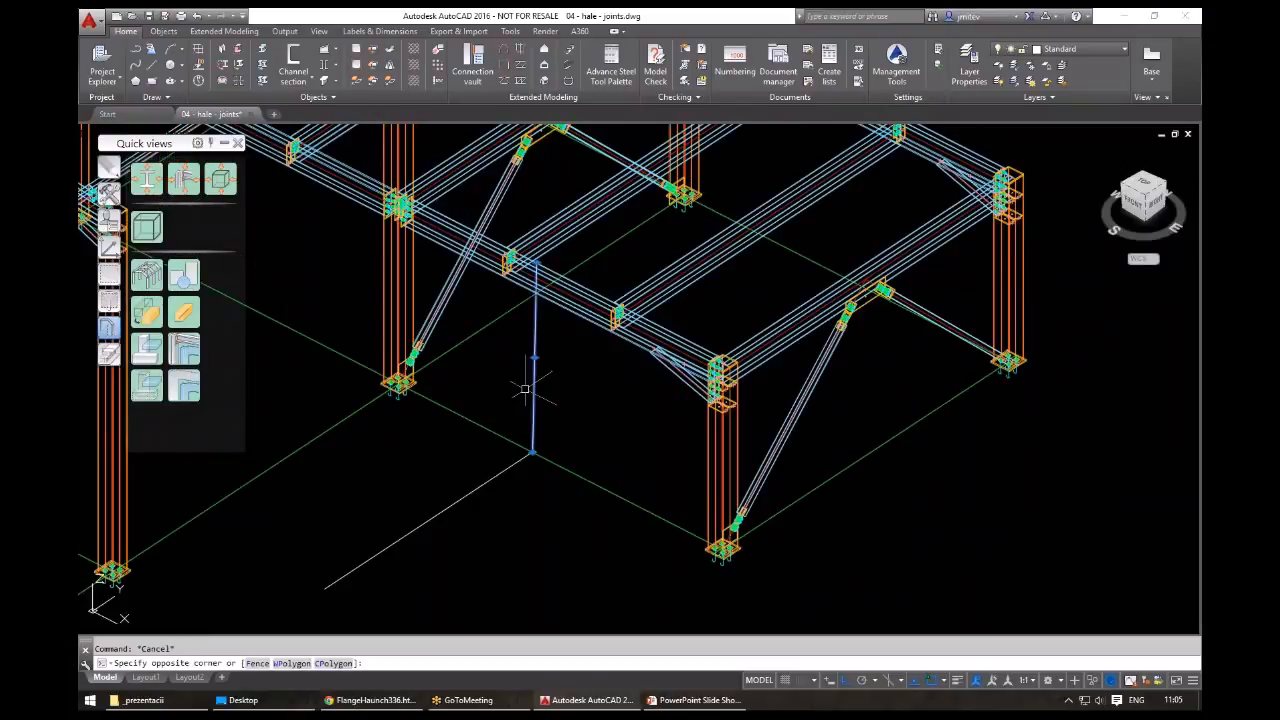
click(524, 388)
key(Delete)
- With 2D snaps off, draw a vertical line from the ground line's start on the grid line up to the rafter axis
key(F3)
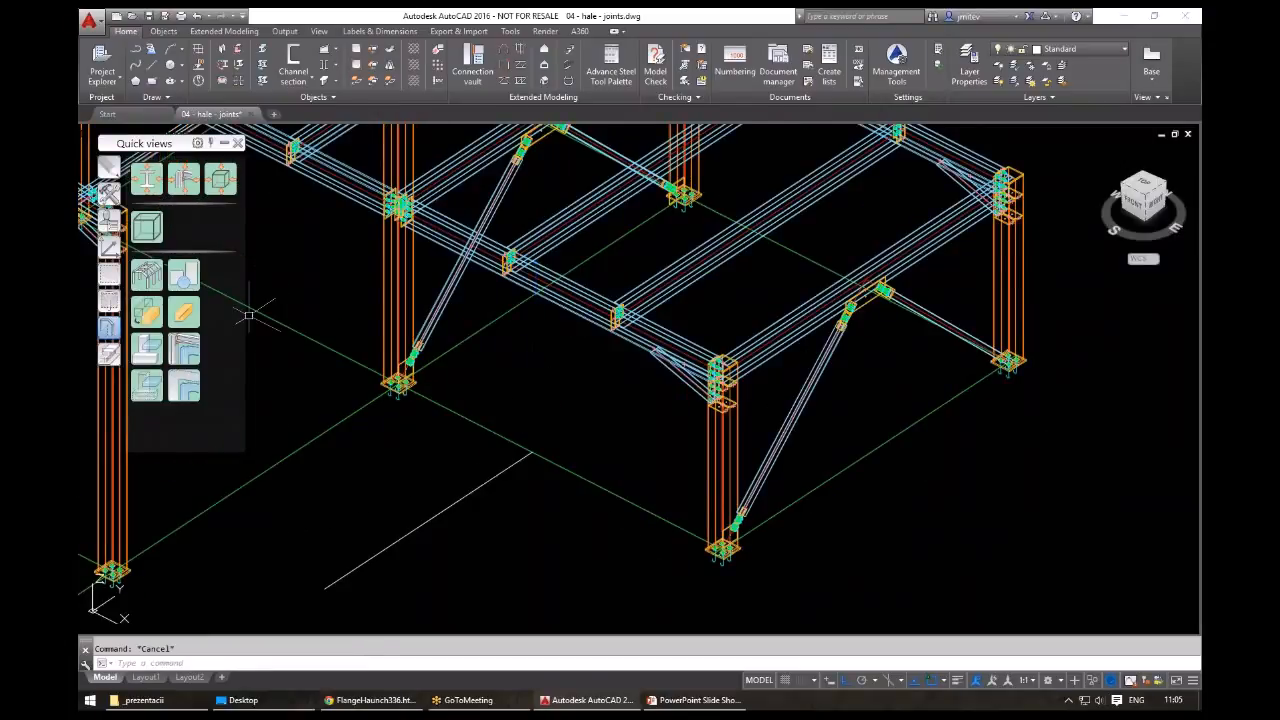
text(l)
key(Return)
click(532, 453)
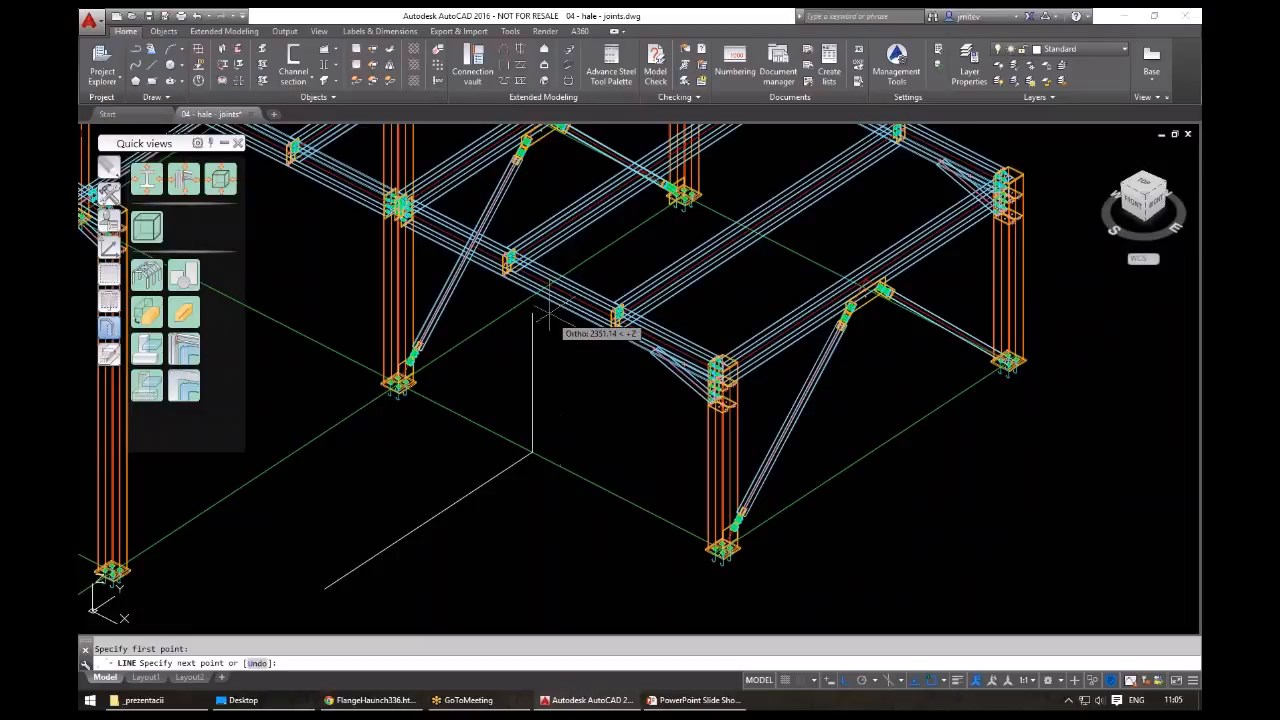
scroll(548, 315, up, 5)
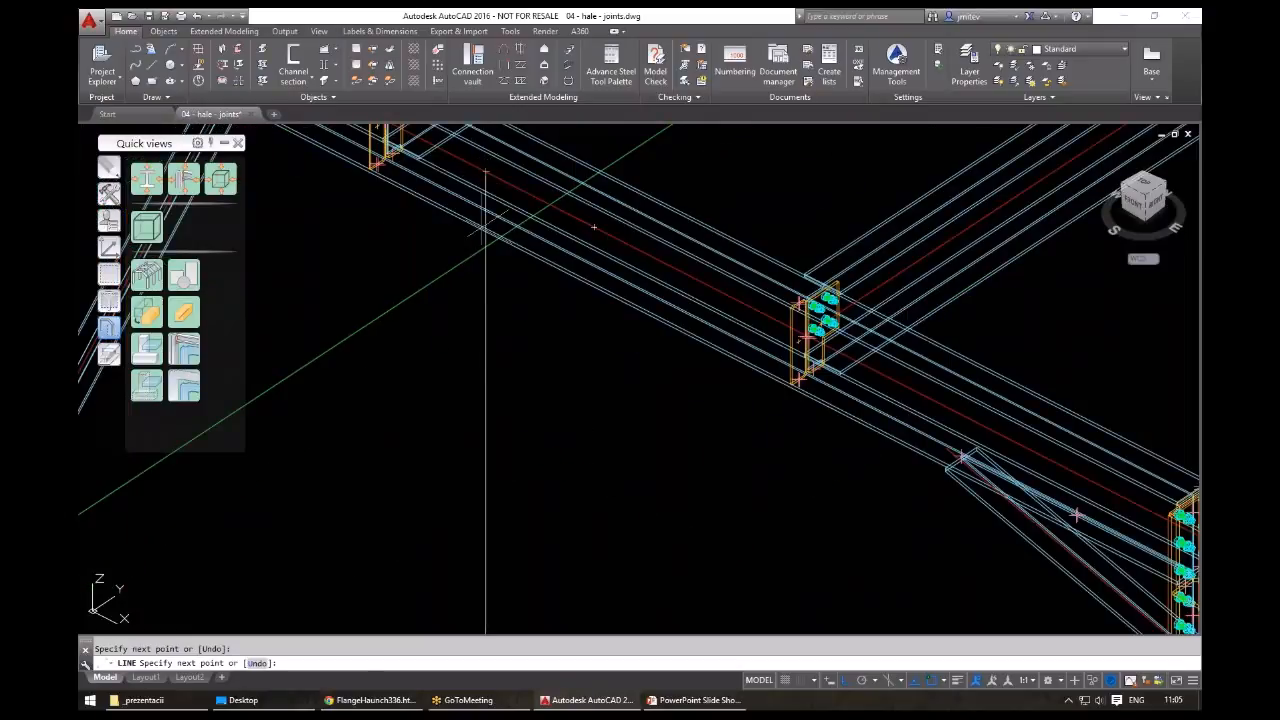
key(Escape)
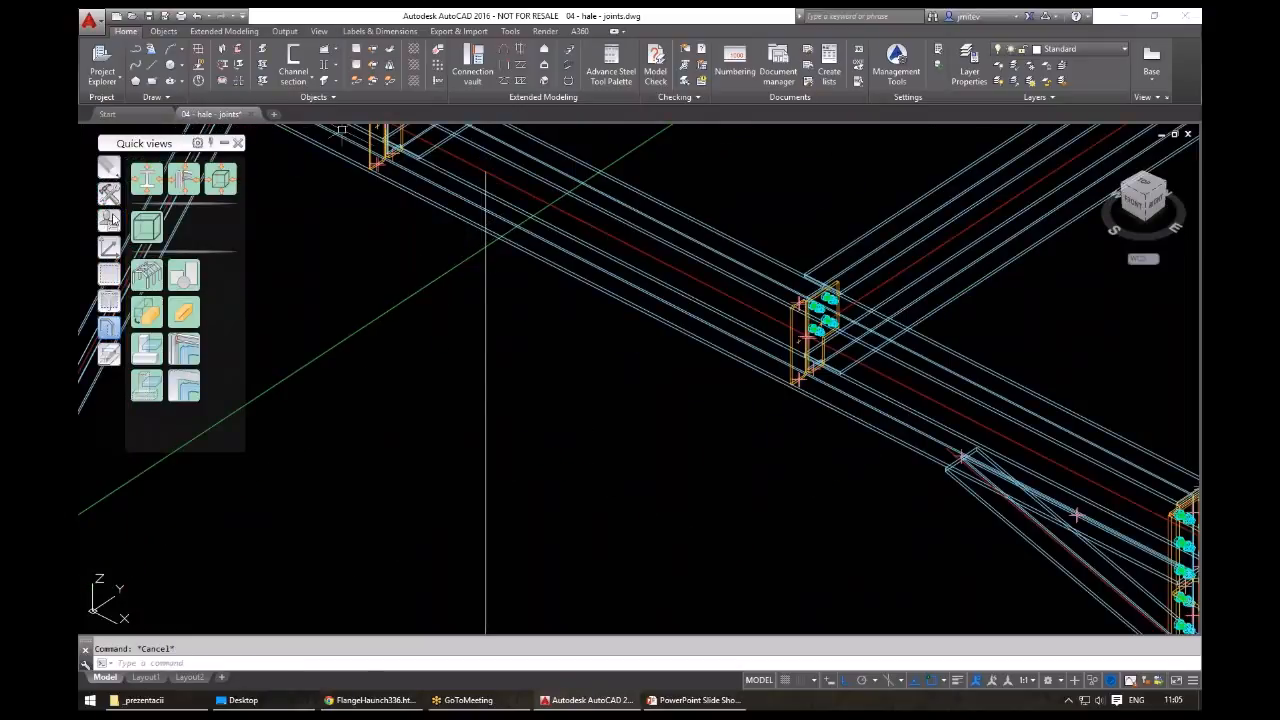
- Align the coordinate system to the rafter's object axes and move its origin onto the vertical line
click(109, 247)
click(220, 178)
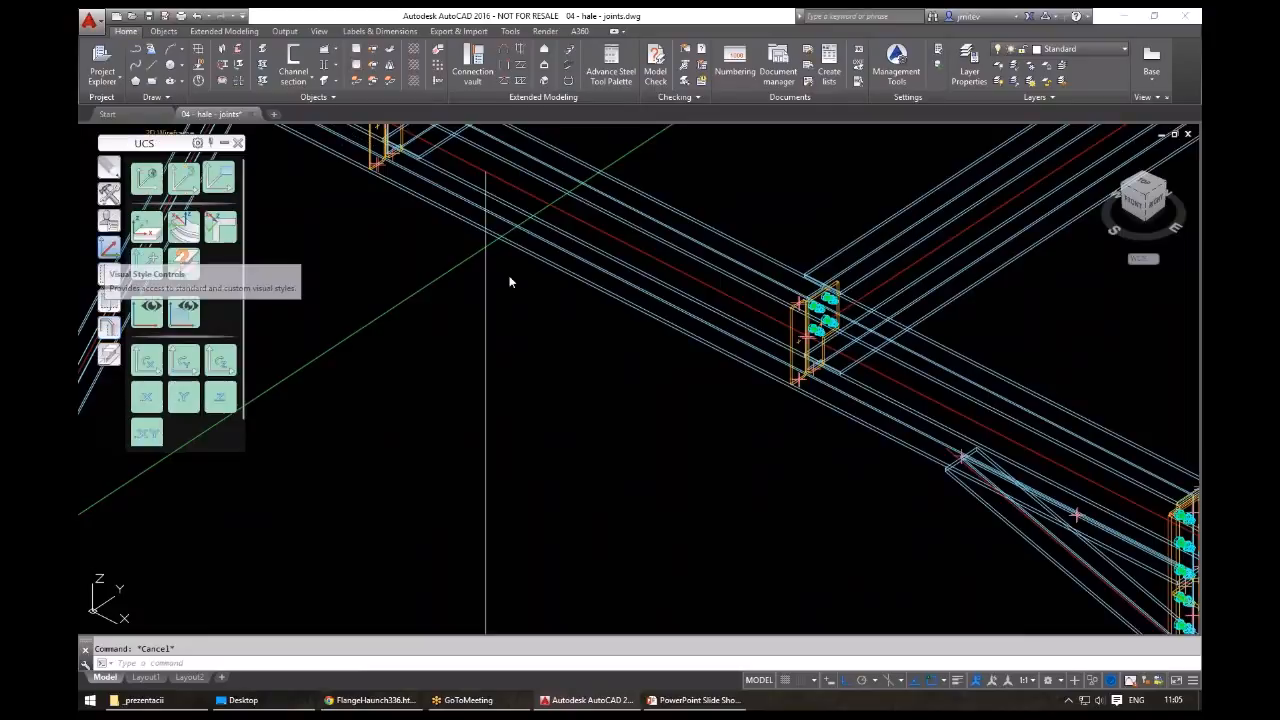
click(609, 276)
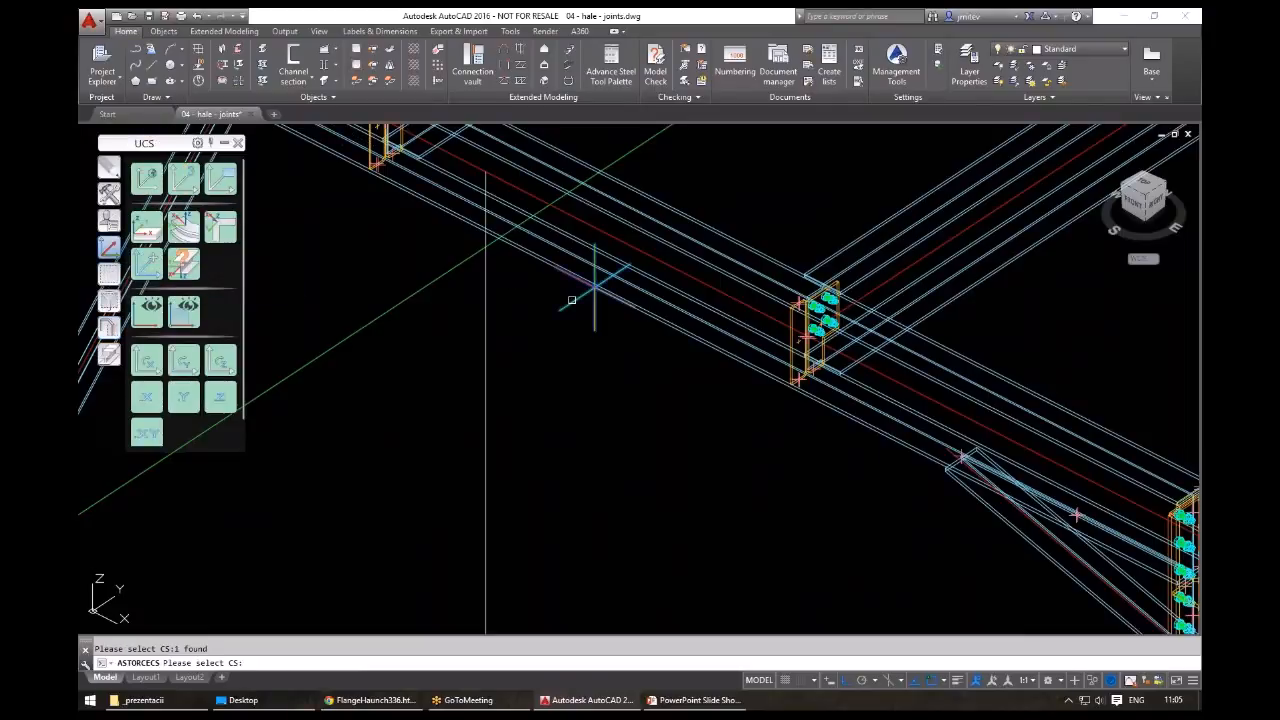
click(571, 300)
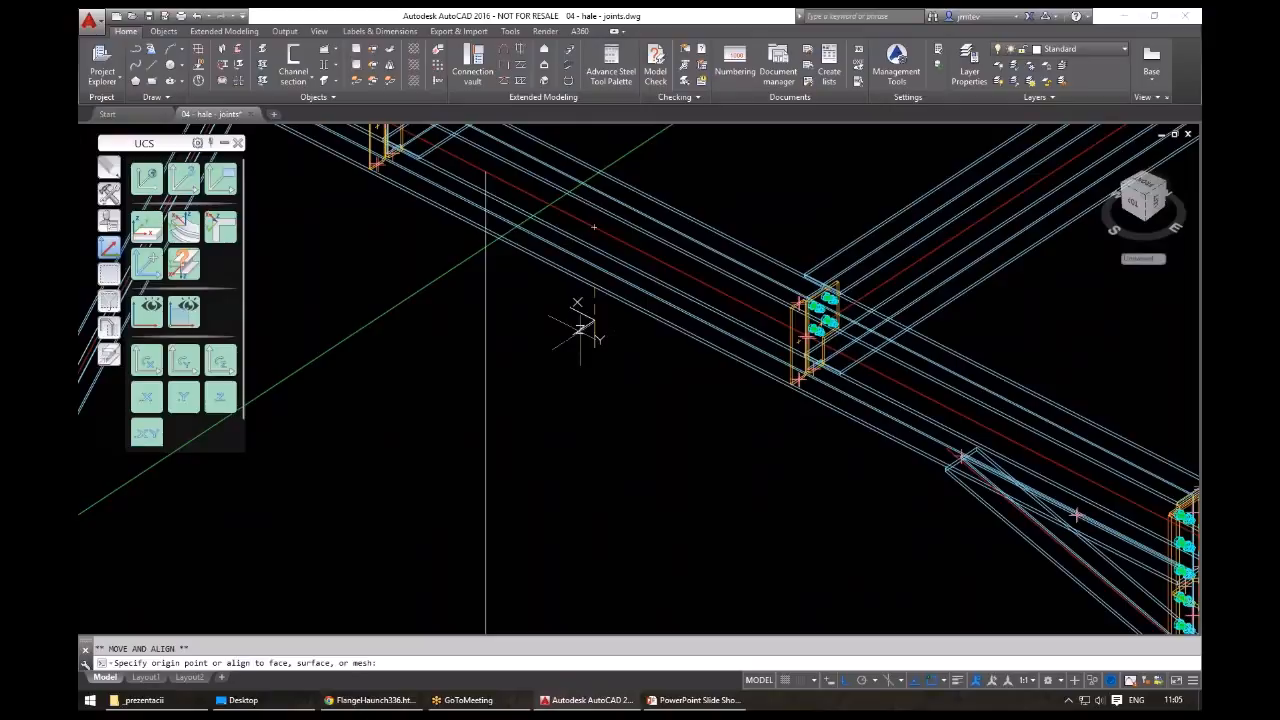
key(Escape)
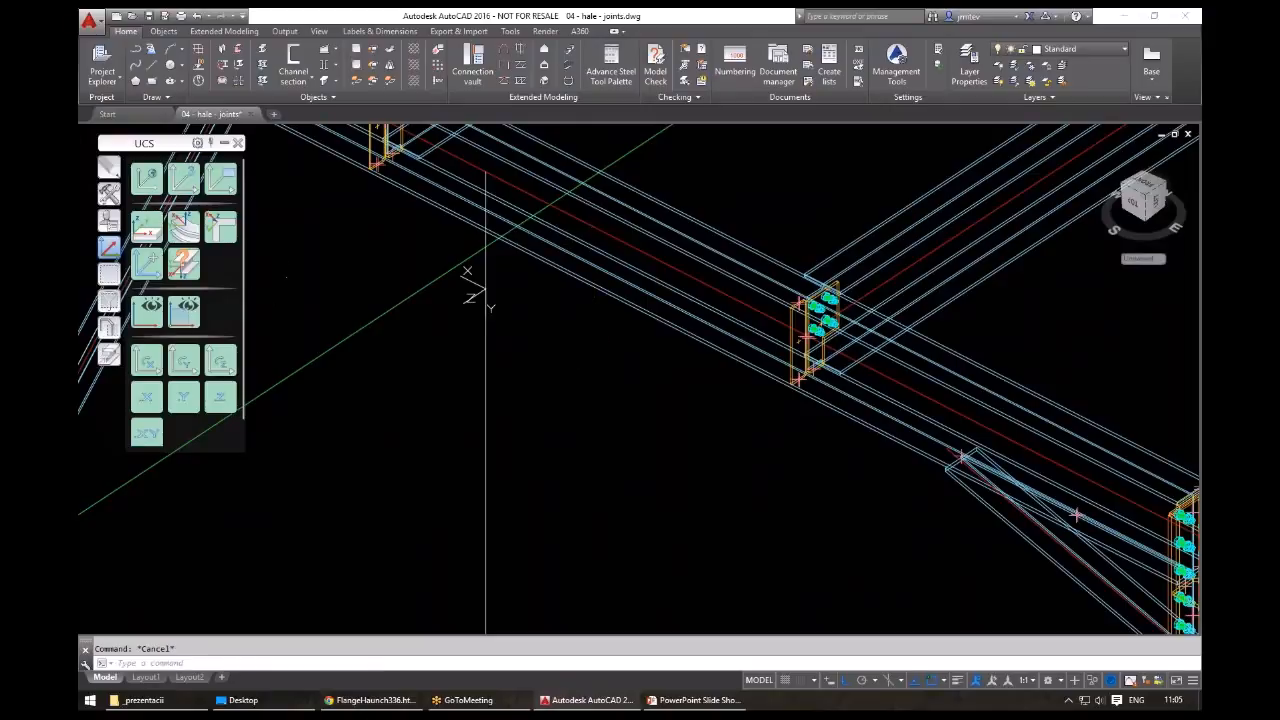
- With 2D snaps on, try to stretch the vertical line's upper end perpendicular to the rafter's top edge, and undo it
click(110, 294)
click(110, 279)
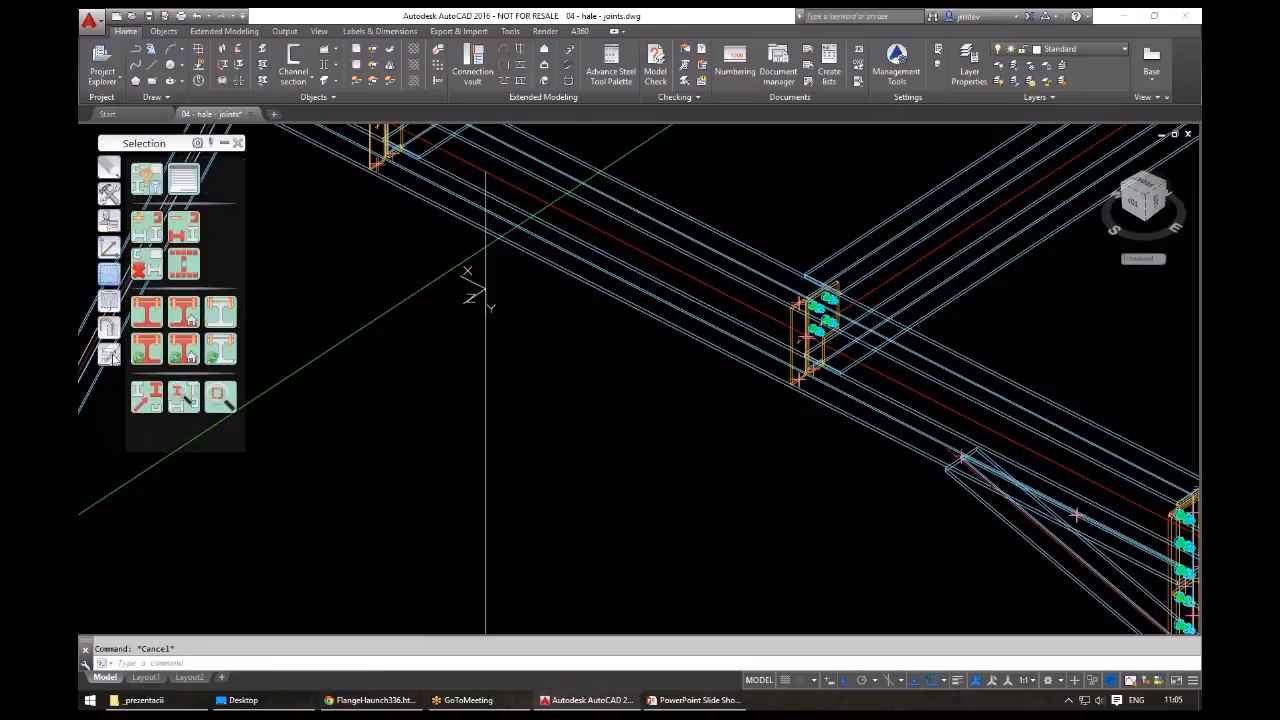
click(110, 329)
click(465, 420)
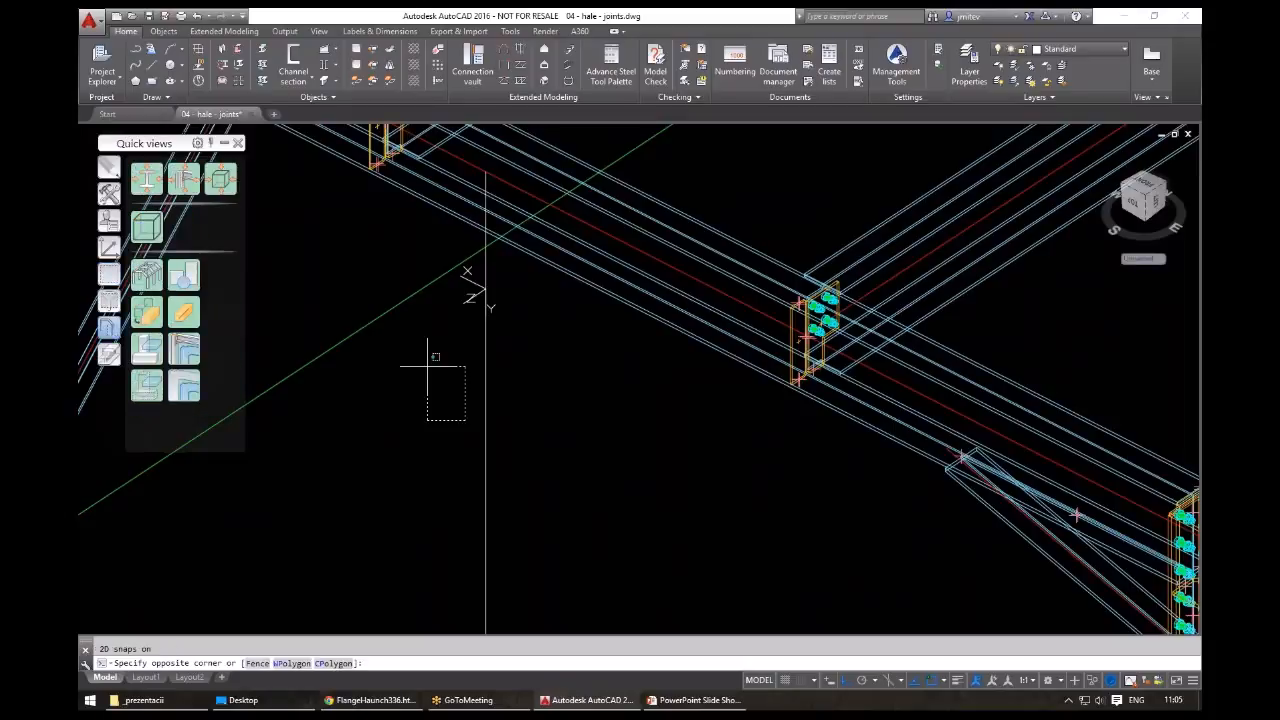
click(427, 366)
click(485, 289)
middle_drag(546, 209, 550, 379)
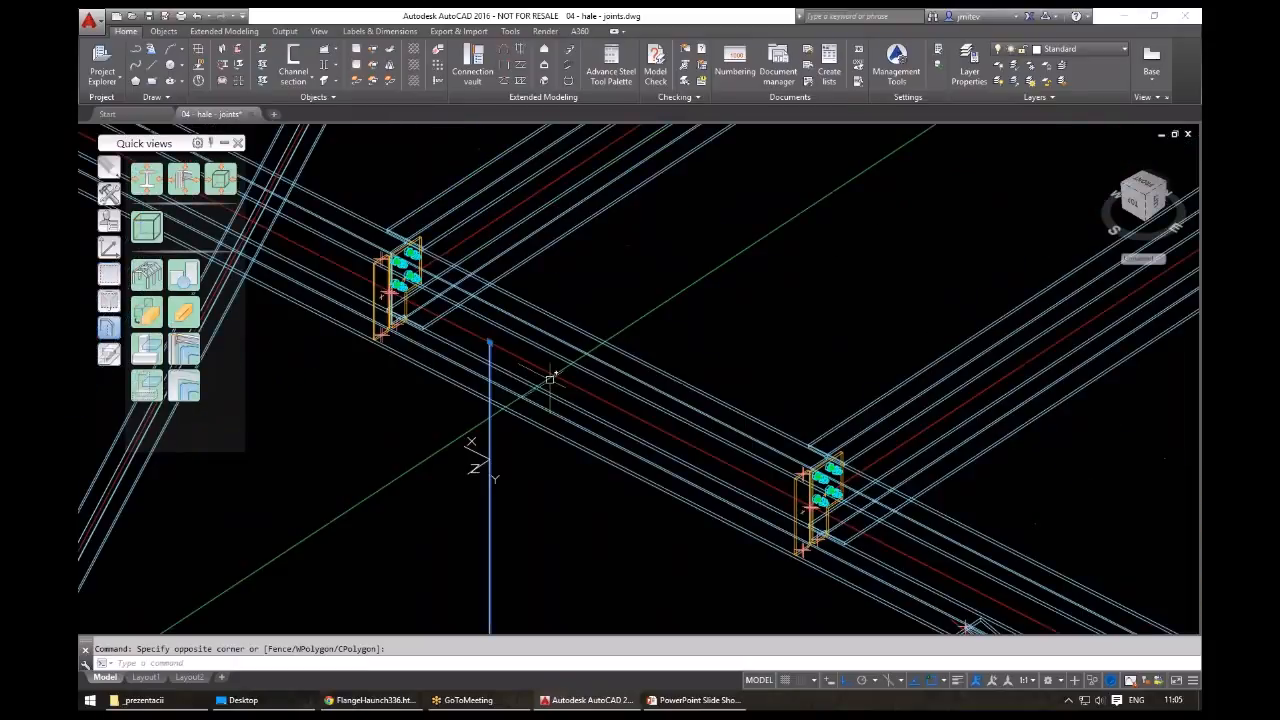
click(489, 344)
scroll(500, 311, up, 5)
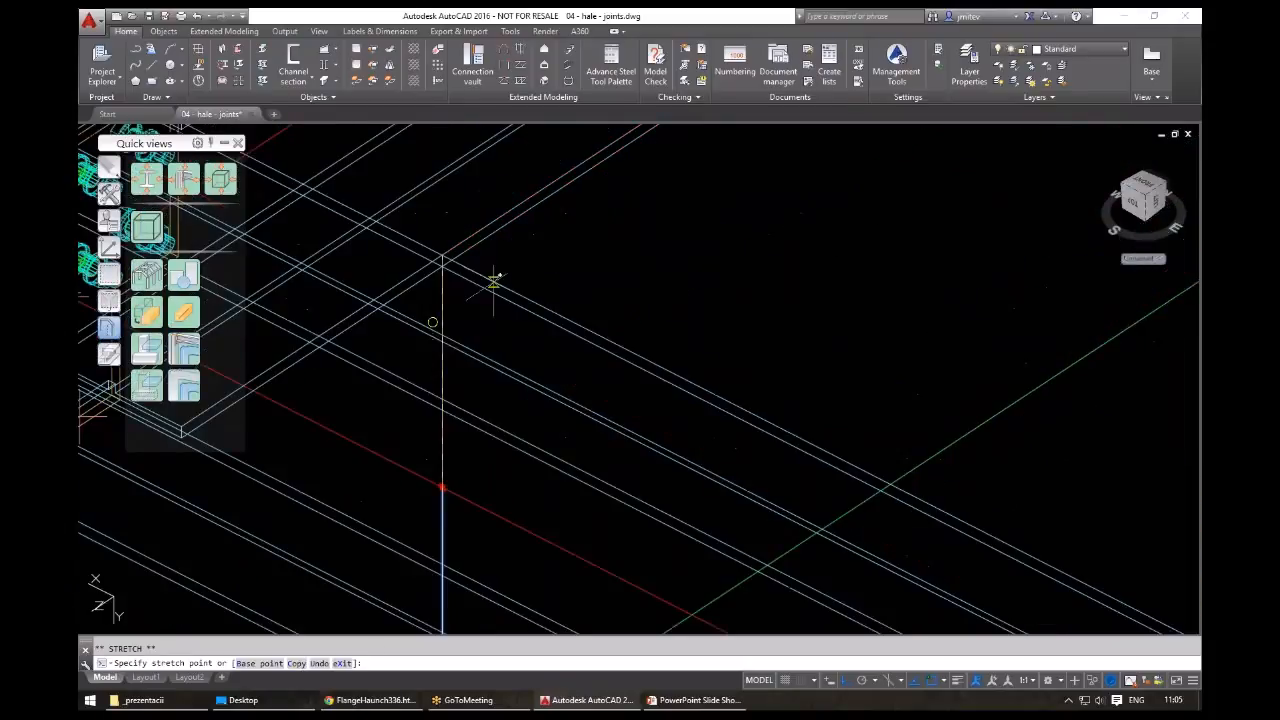
scroll(447, 250, up, 3)
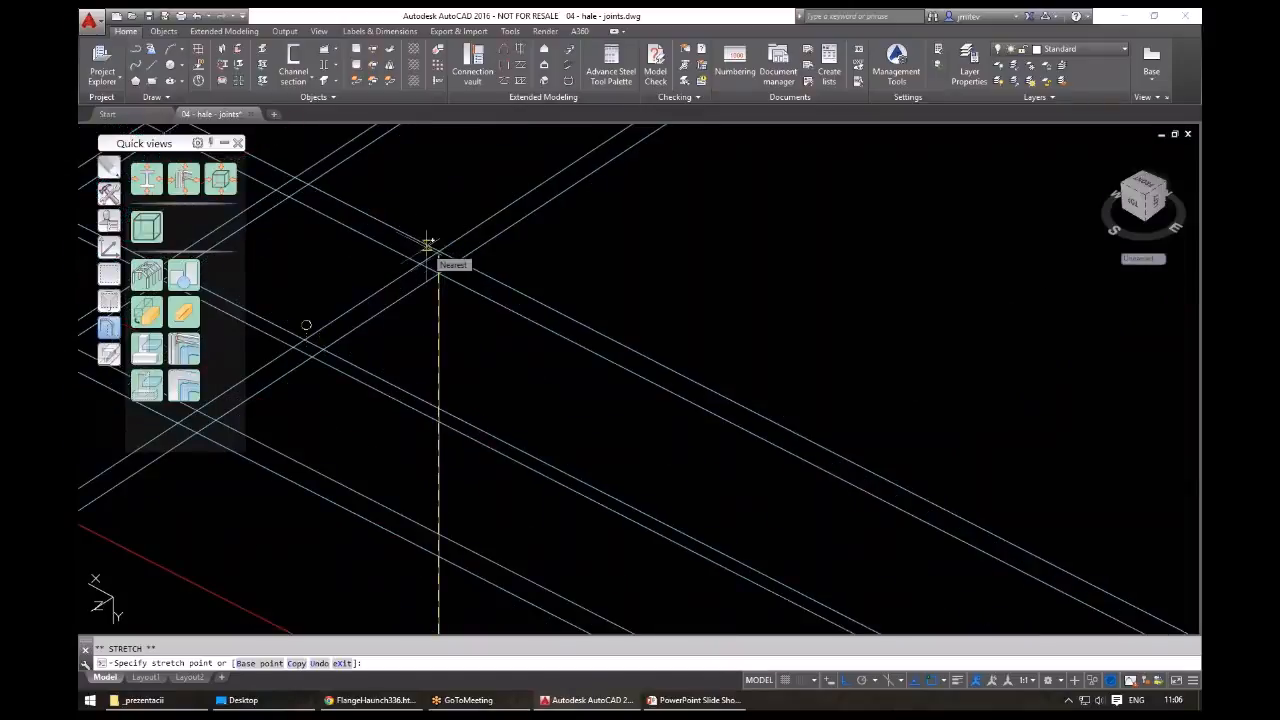
text(per to)
key(Return)
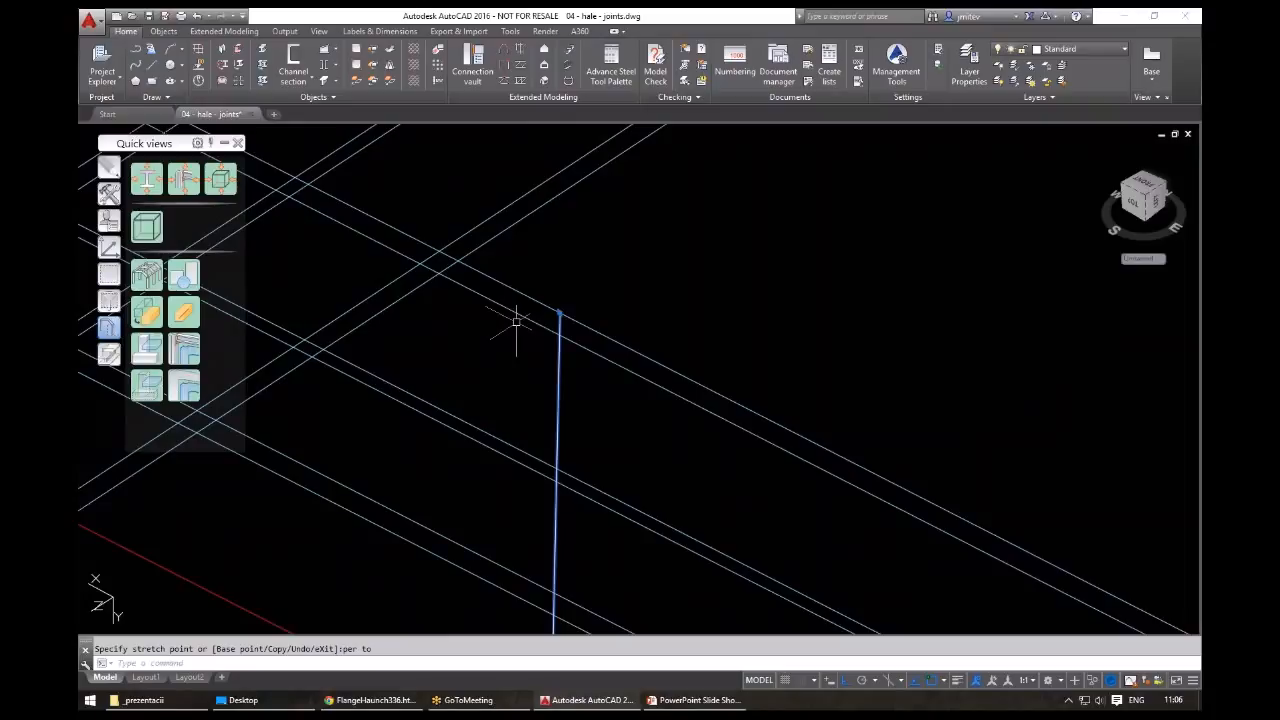
key(ctrl+z)
key(Escape)
- In a straight-on view of the rafter, stretch the vertical line's upper end to the rafter's top flange
middle_drag(515, 433, 600, 440)
shift+middle_drag(368, 293, 368, 298)
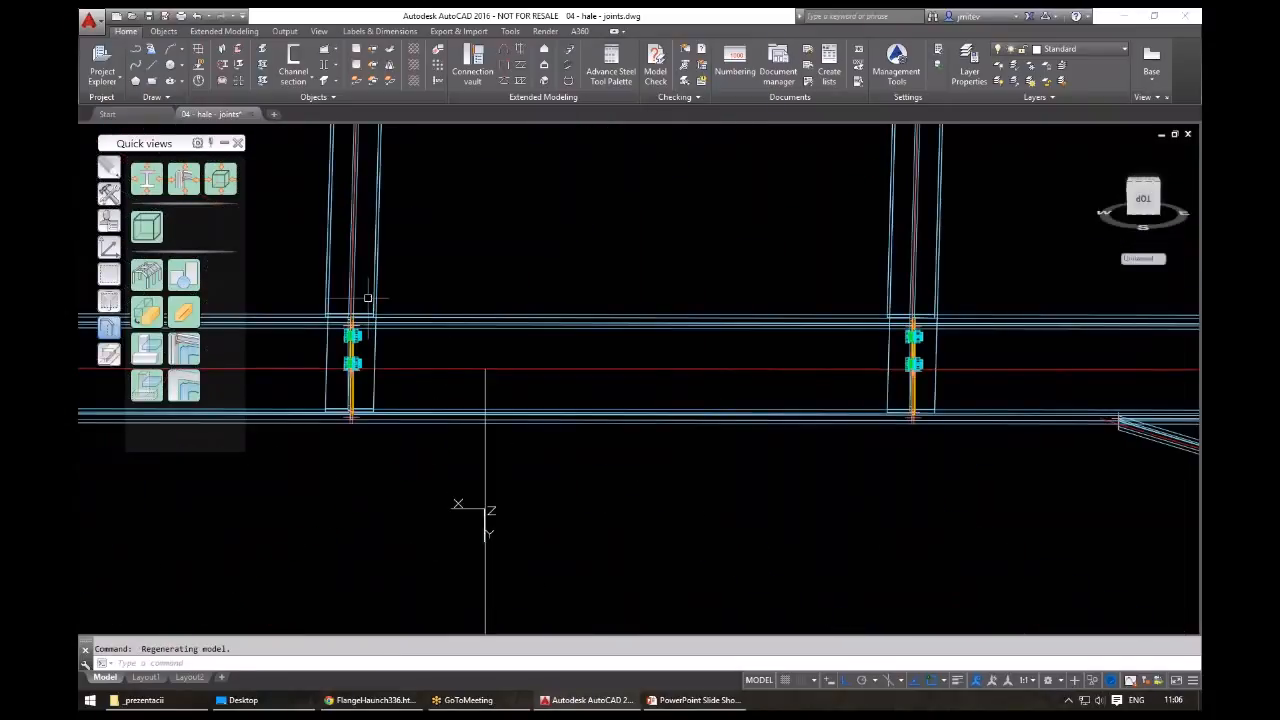
click(483, 372)
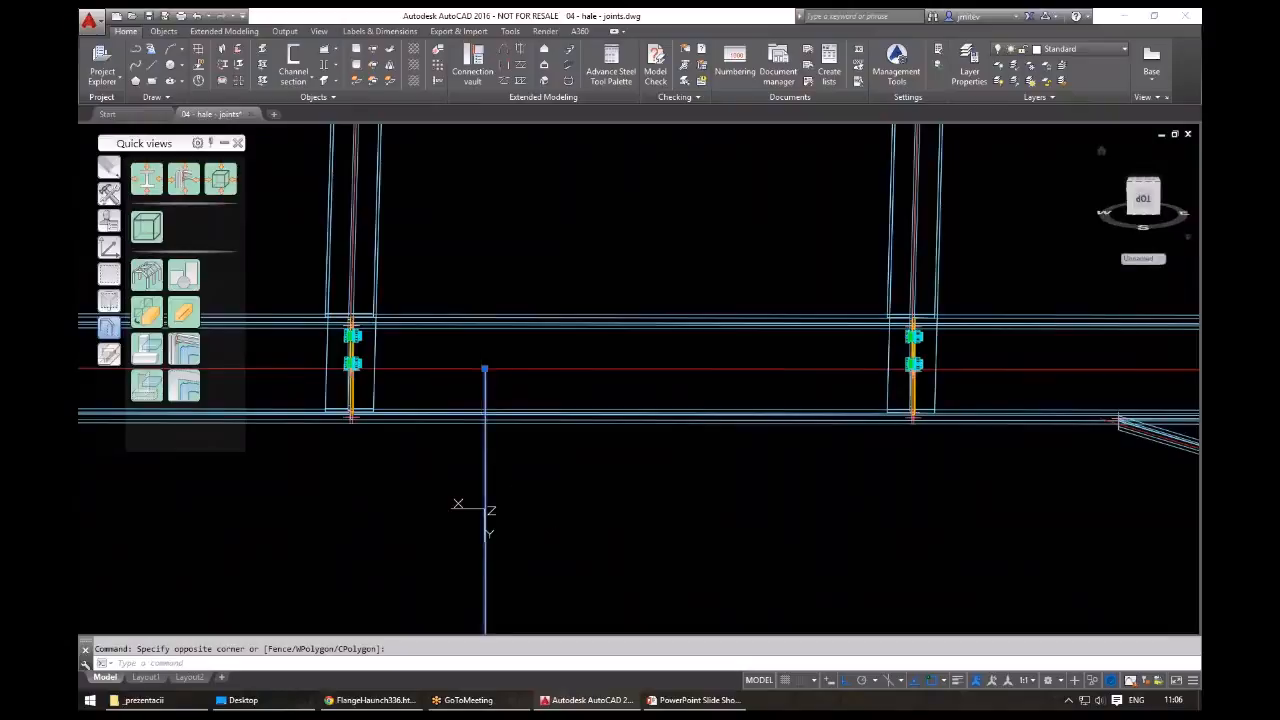
click(1143, 198)
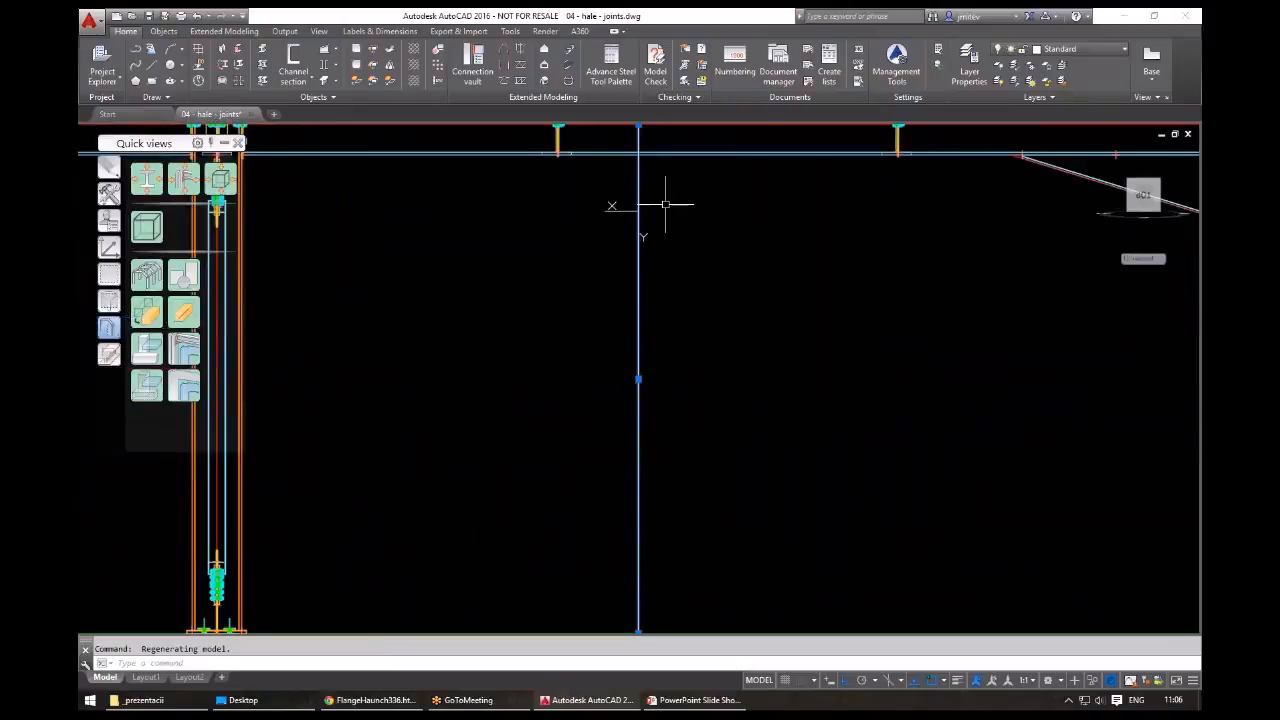
middle_drag(665, 204, 661, 394)
click(635, 315)
scroll(637, 284, up, 4)
key(Escape)
scroll(612, 300, down, 4)
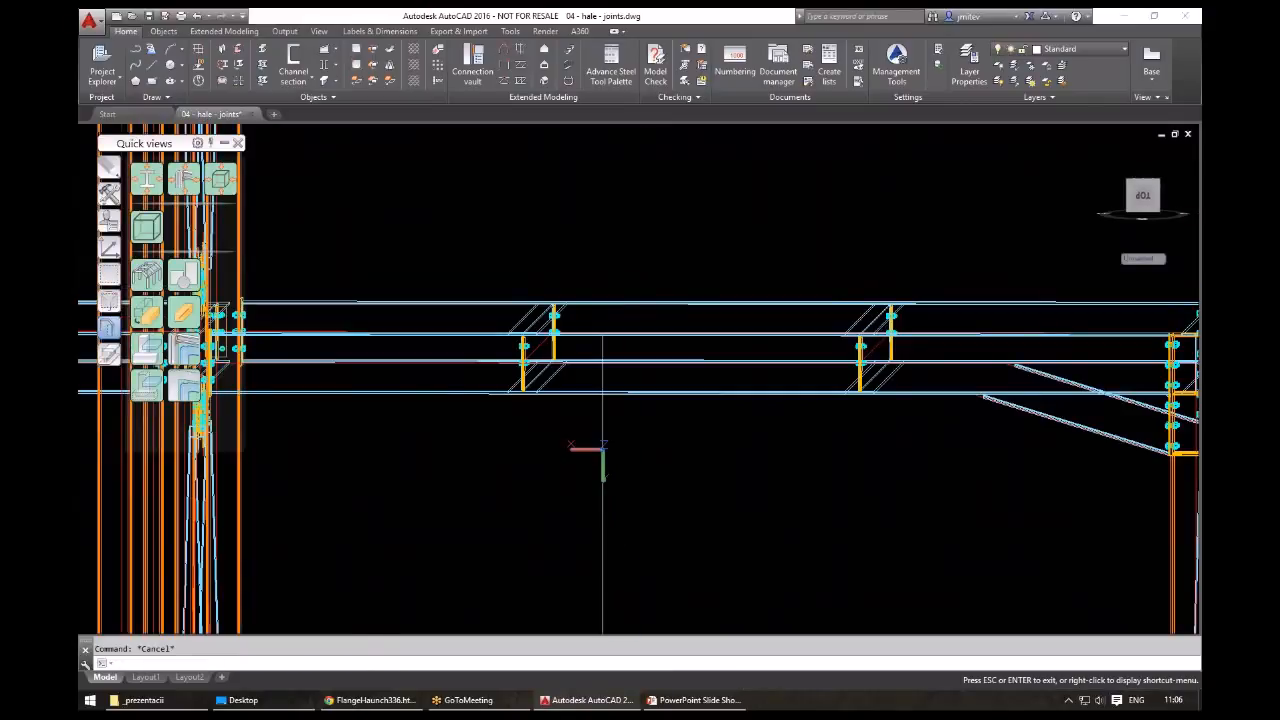
- Reset the coordinate system to World and view the rafter and vertical line in 3D
shift+middle_drag(602, 448, 670, 450)
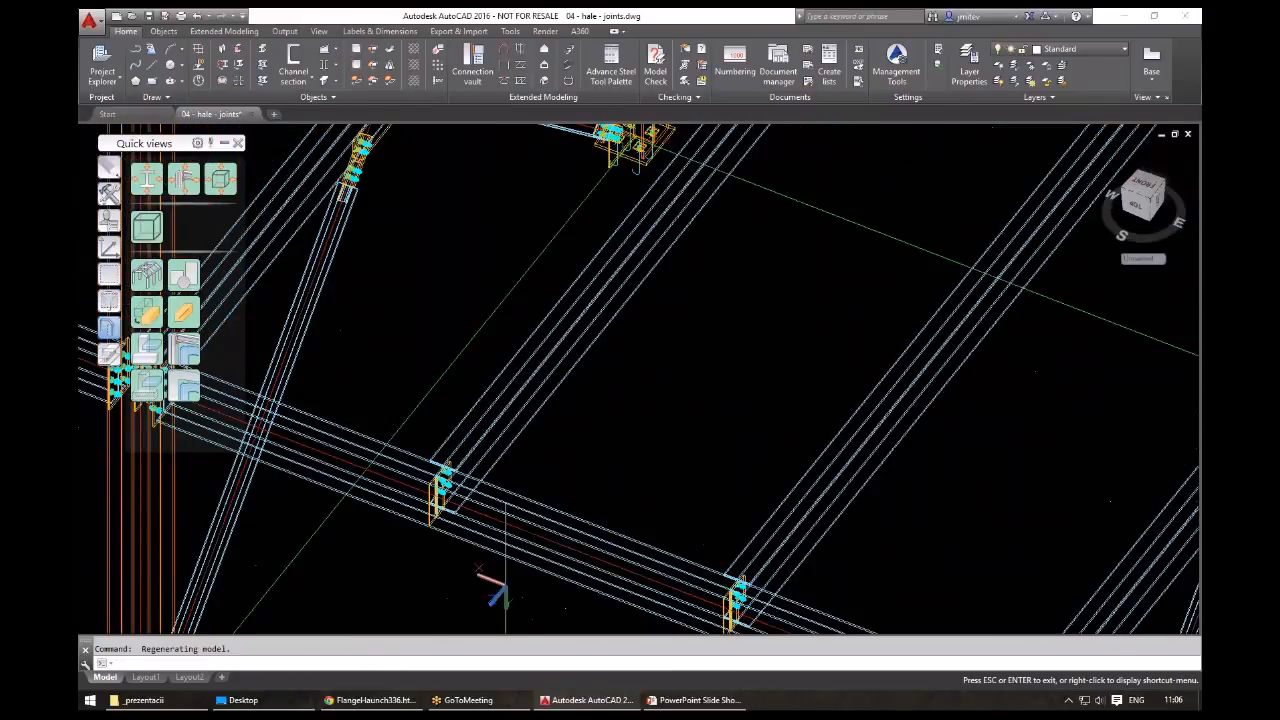
shift+middle_drag(548, 501, 679, 378)
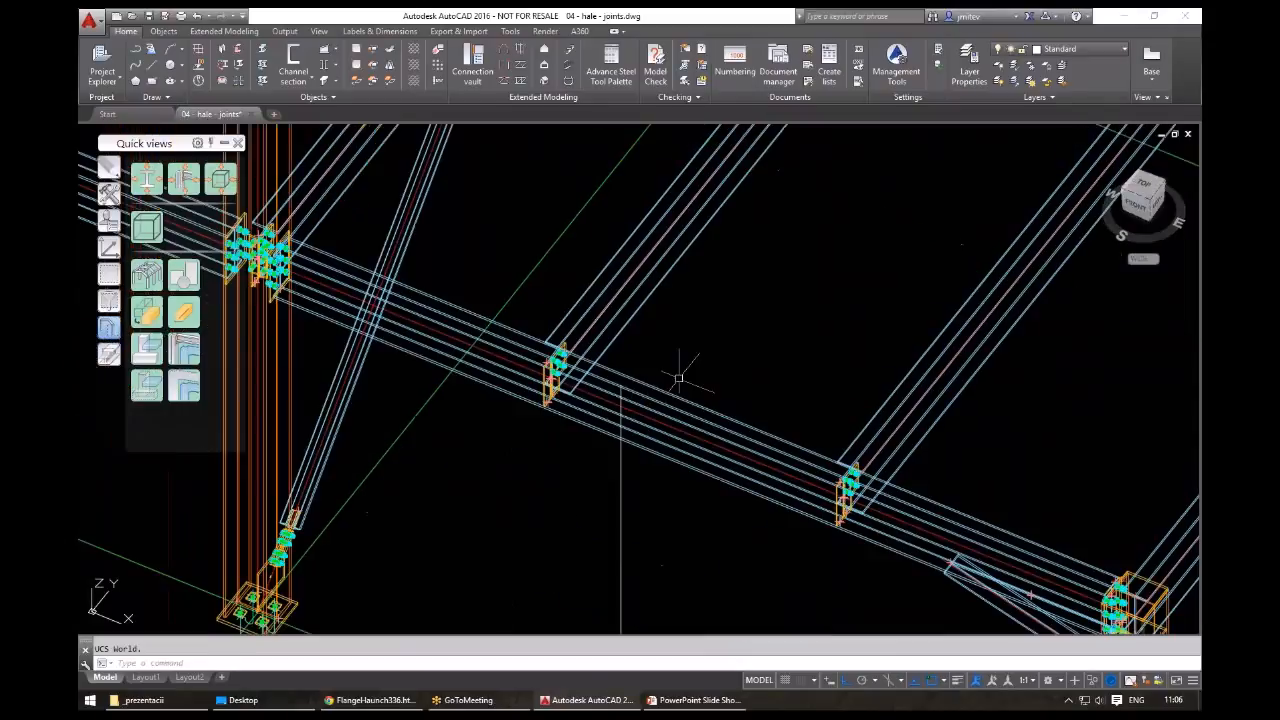
middle_drag(512, 410, 617, 402)
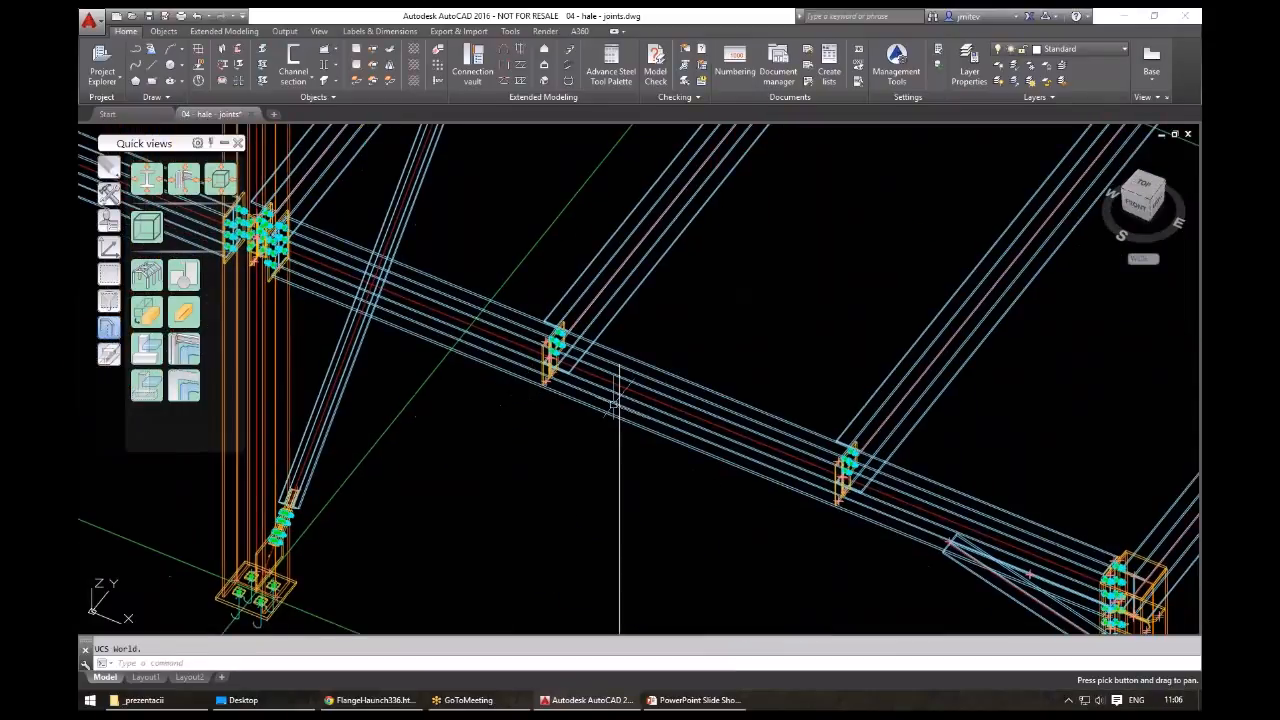
key(F2)
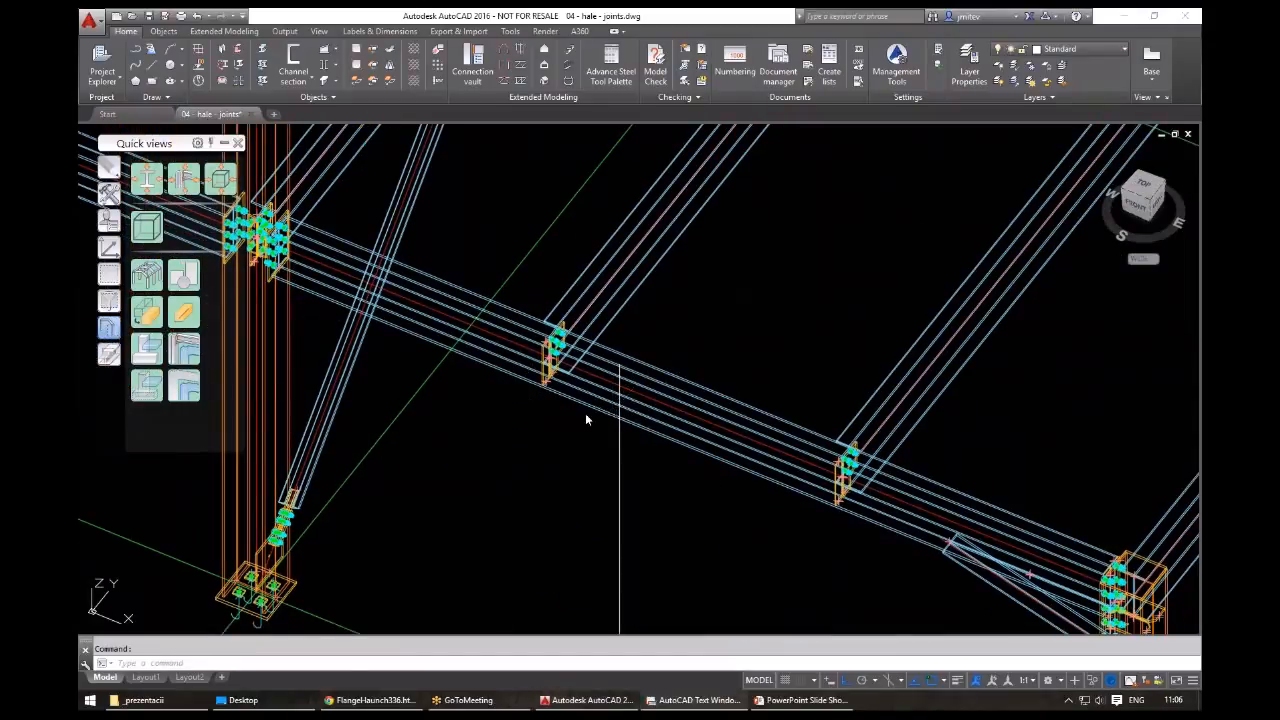
click(700, 700)
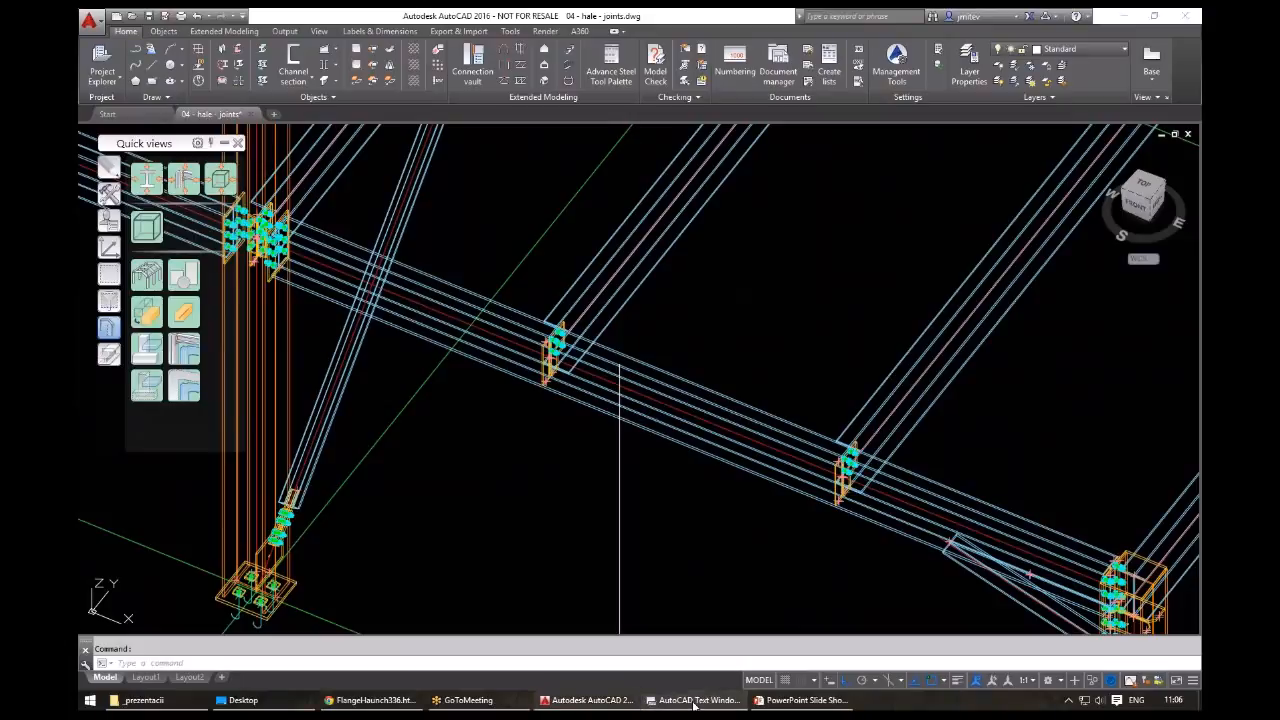
click(742, 150)
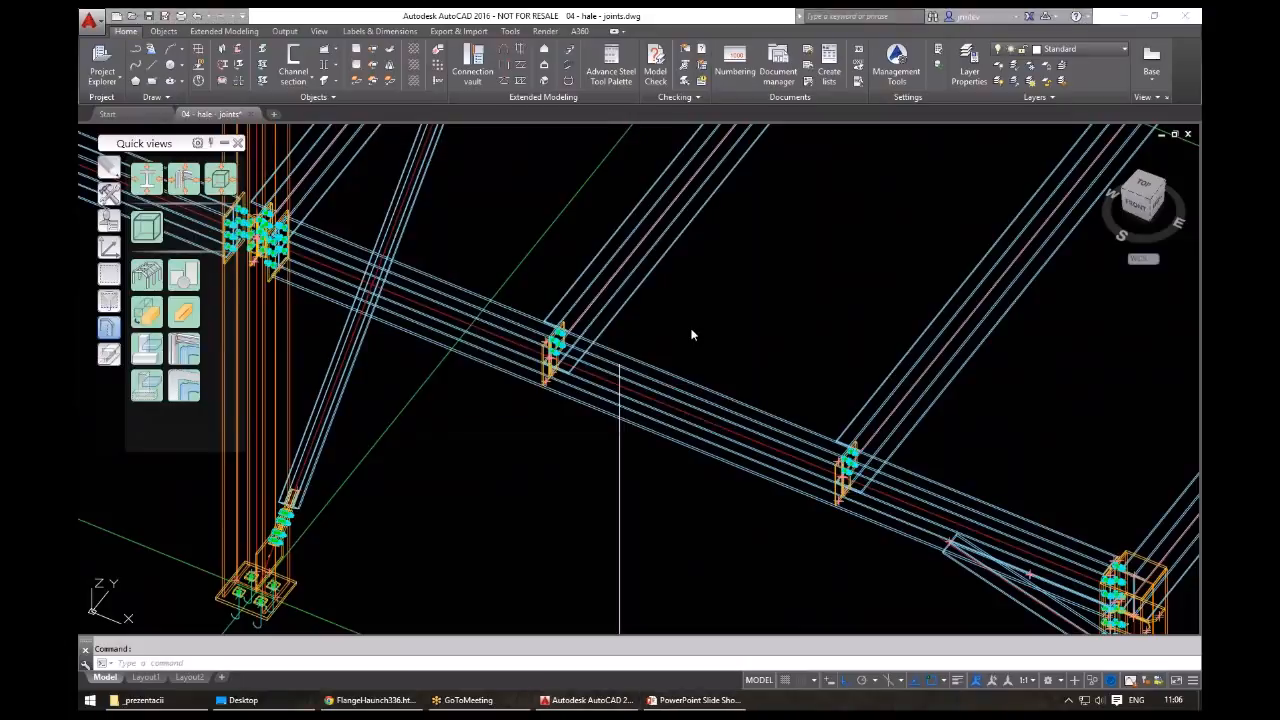
- Begin a straight stair defined by start and end points, with its first point at the ground line's free end
scroll(692, 328, down, 3)
key(Escape)
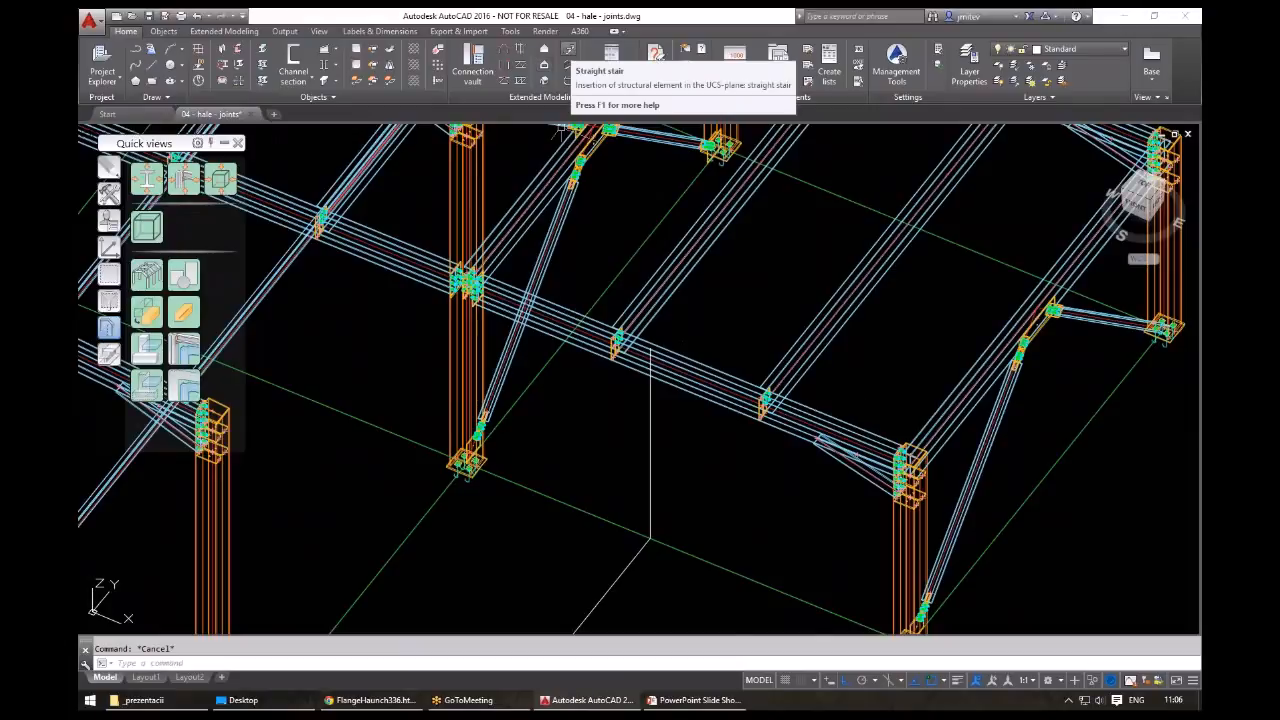
click(568, 48)
middle_drag(672, 472, 728, 257)
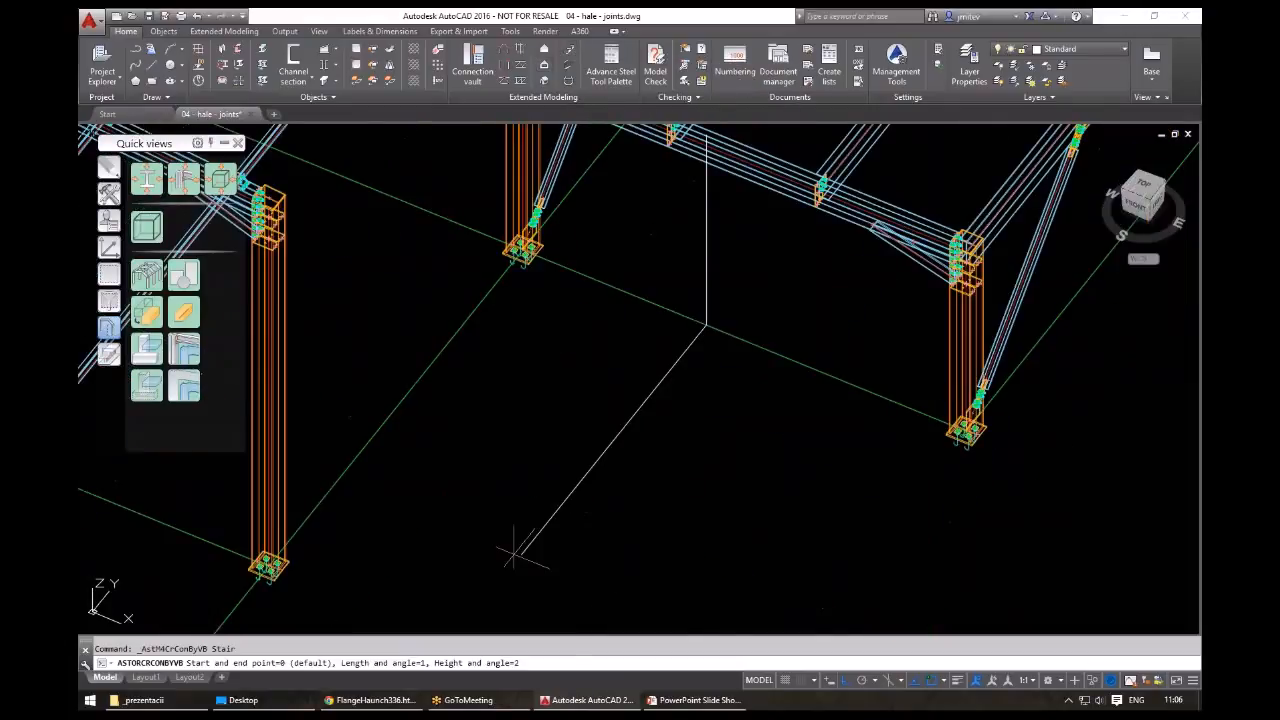
key(F3)
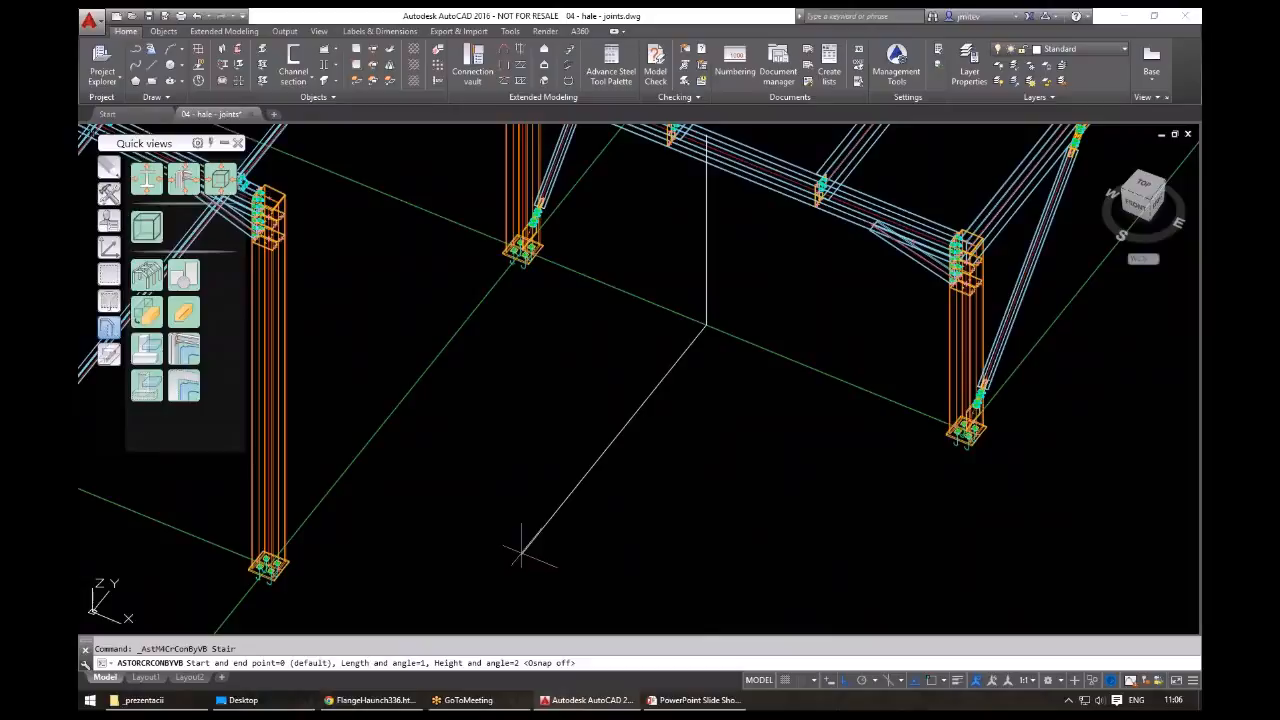
key(F3)
key(Return)
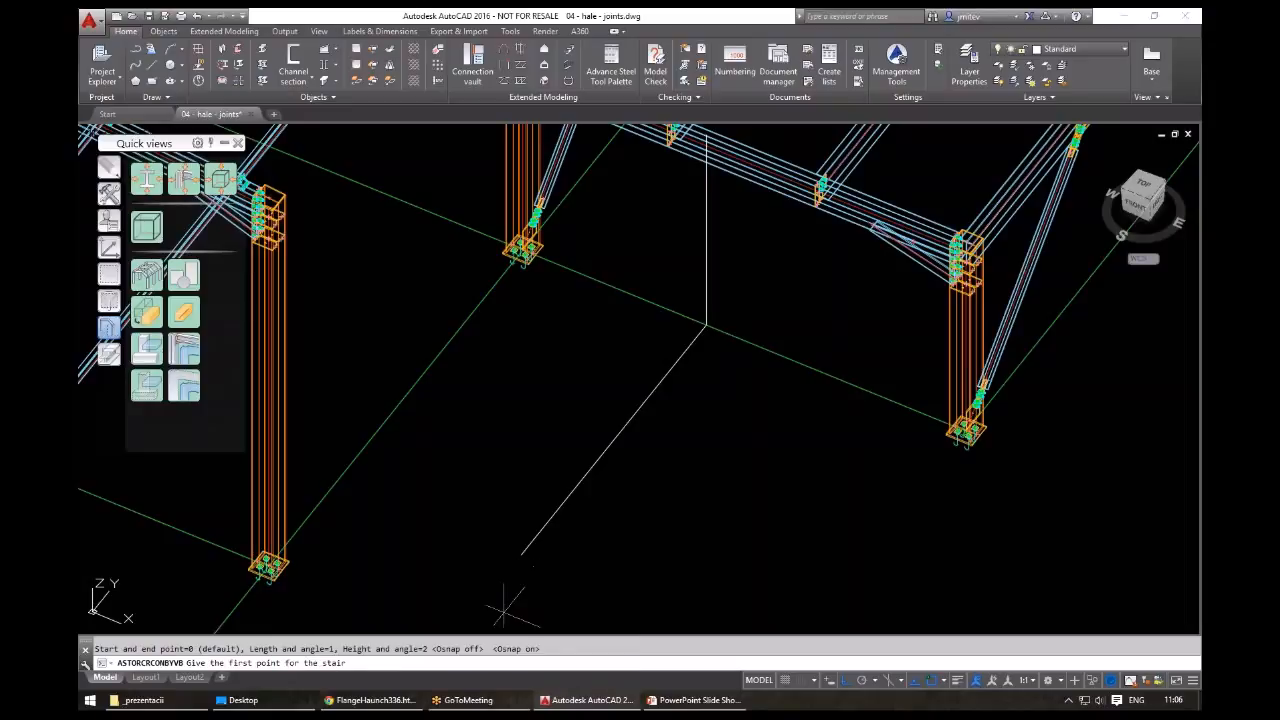
click(521, 554)
- Set the stair's second point at the vertical line's upper end on the rafter and align the stair to the middle
middle_drag(666, 181, 673, 257)
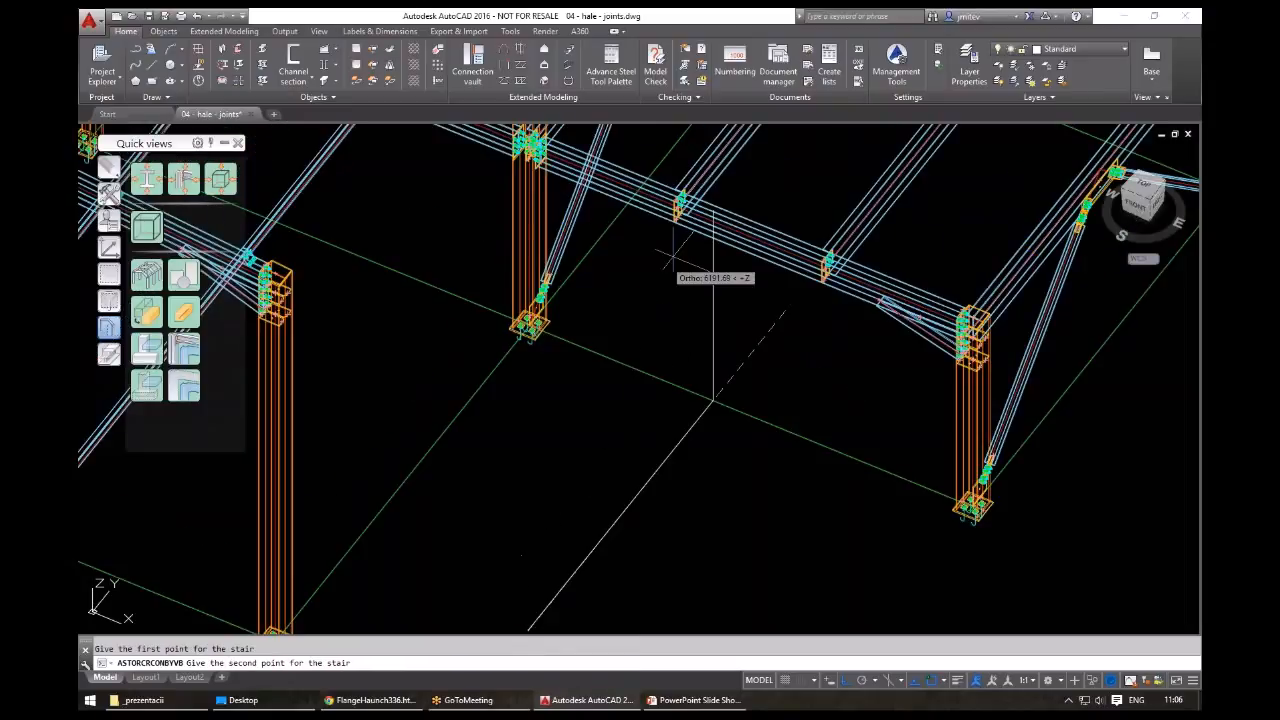
scroll(673, 255, up, 5)
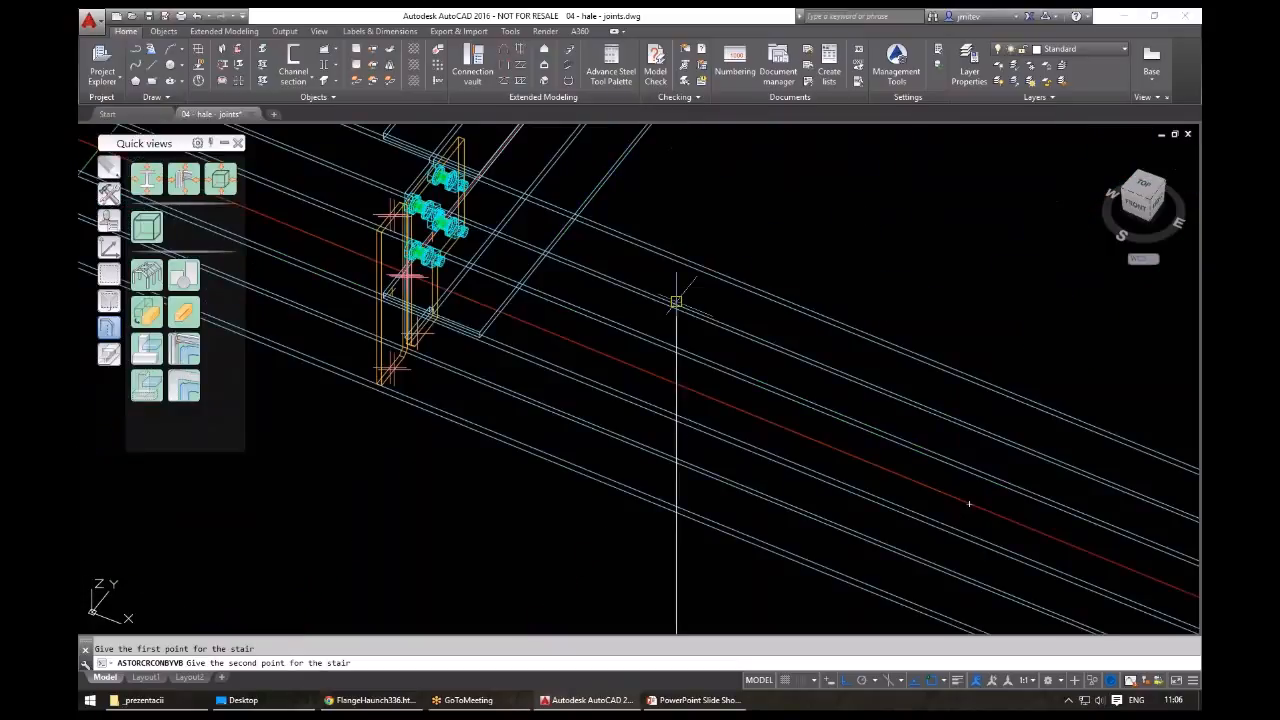
click(676, 301)
scroll(637, 387, down, 5)
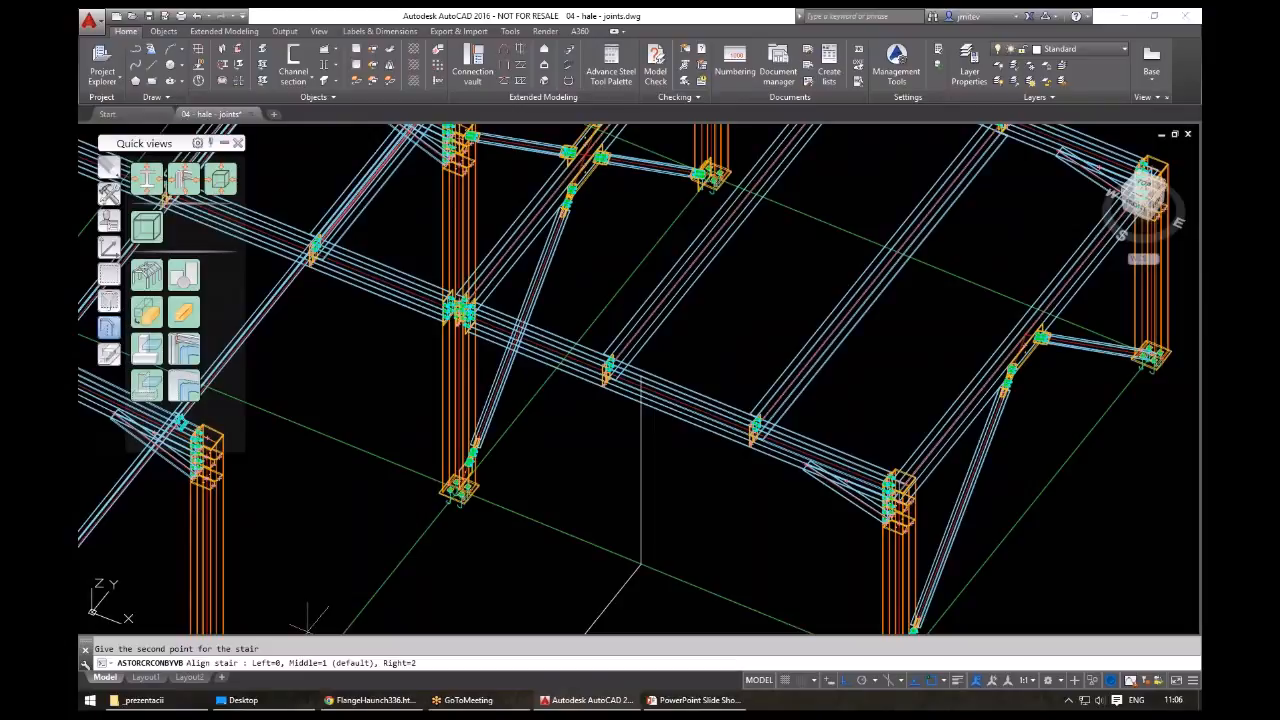
key(Return)
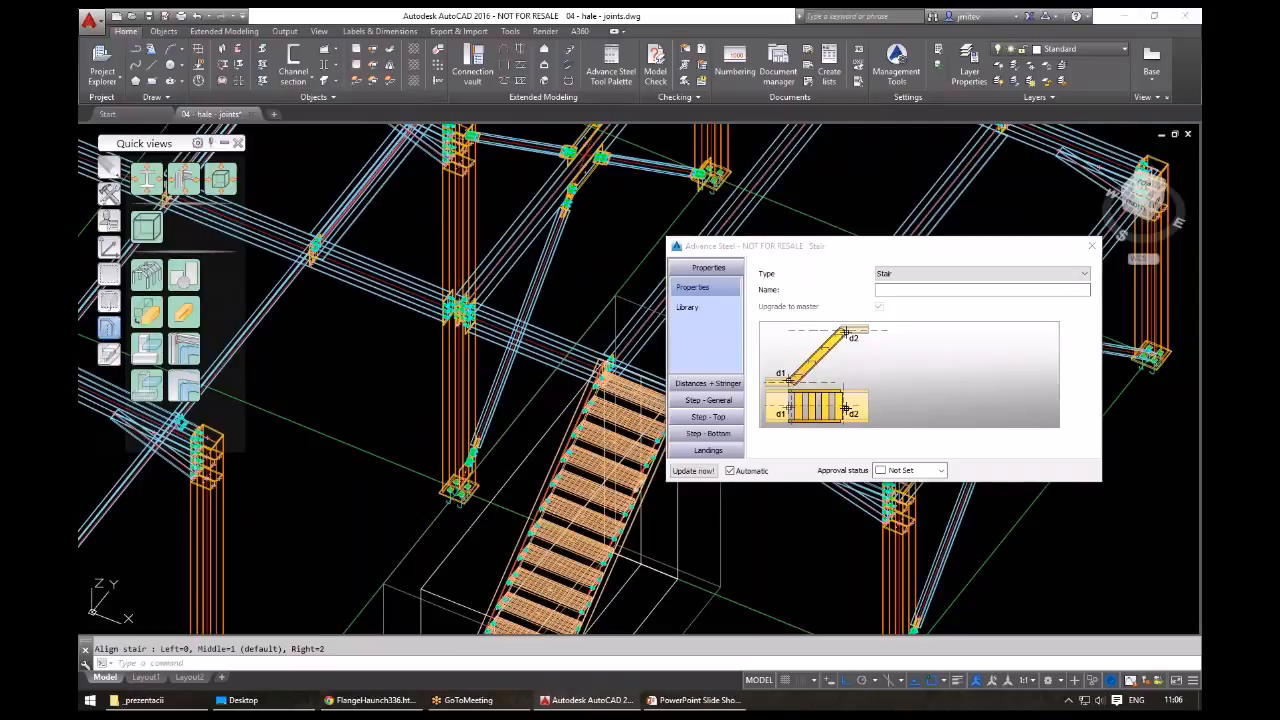
- Examine the new stair's treads, bolts and stringers up close and from the side
scroll(549, 449, up, 2)
shift+middle_drag(549, 449, 470, 385)
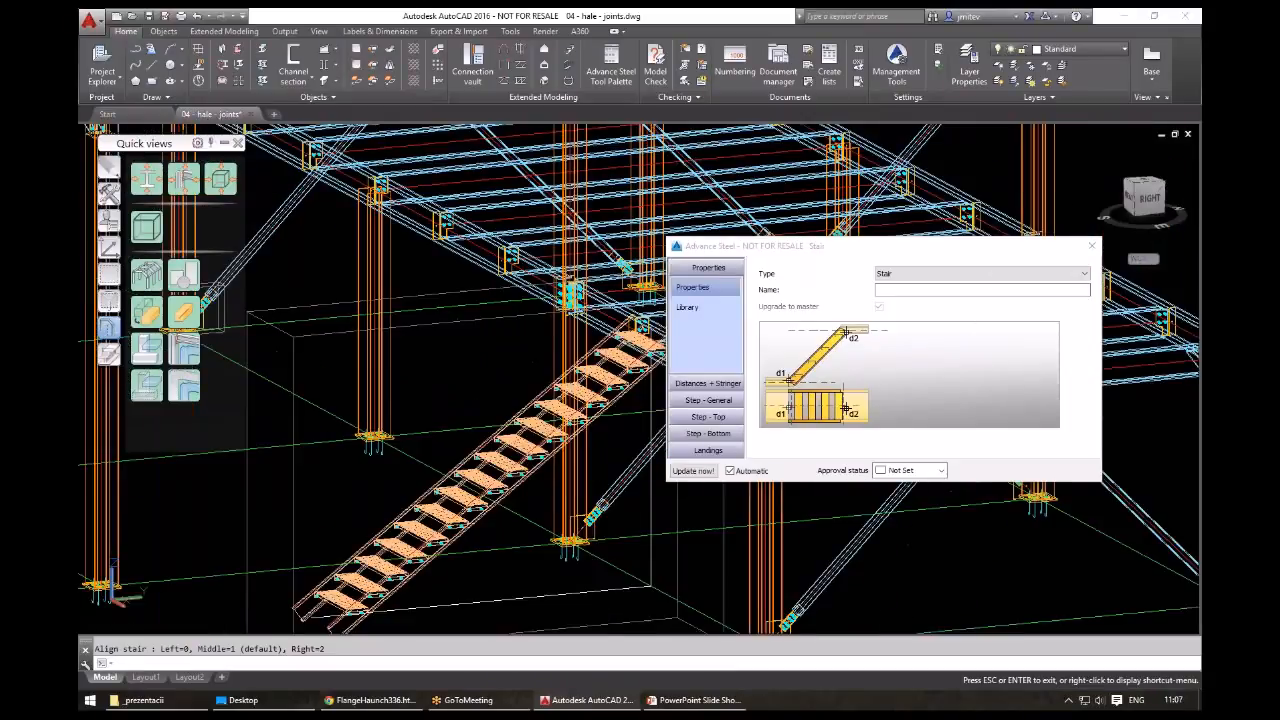
scroll(447, 495, up, 3)
middle_drag(477, 404, 461, 407)
scroll(461, 405, down, 4)
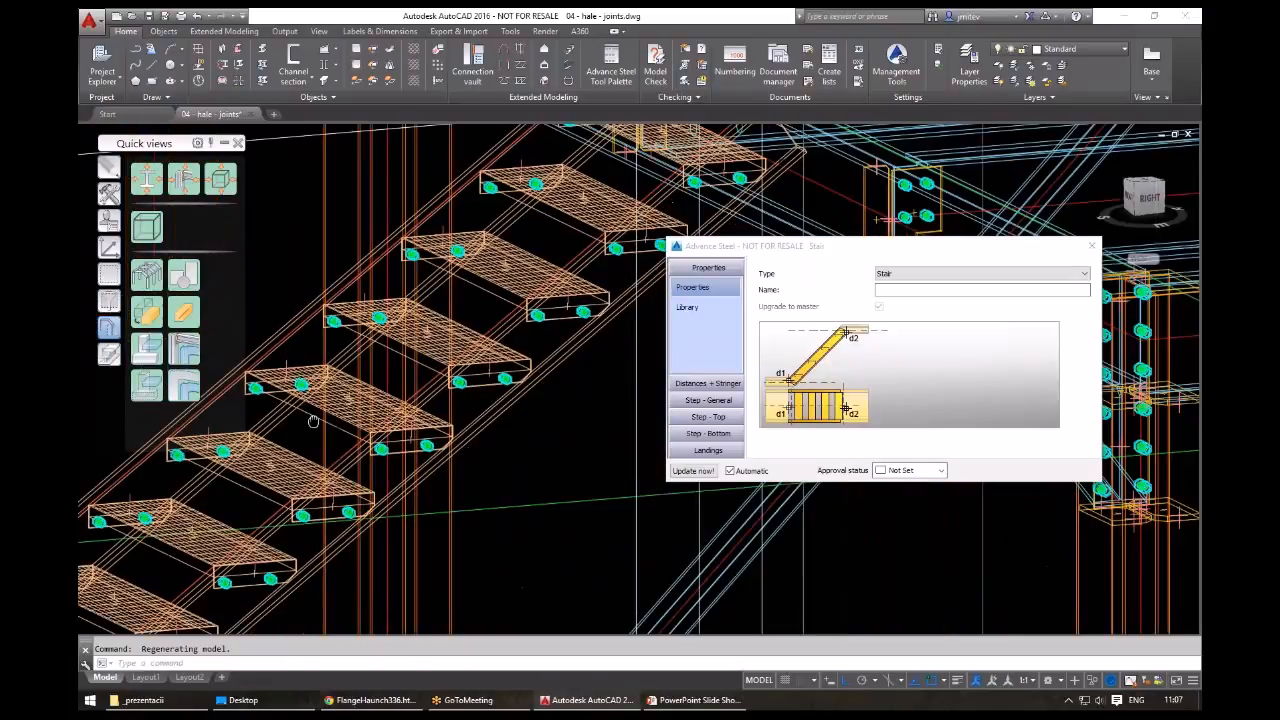
scroll(523, 327, down, 2)
shift+middle_drag(525, 327, 576, 464)
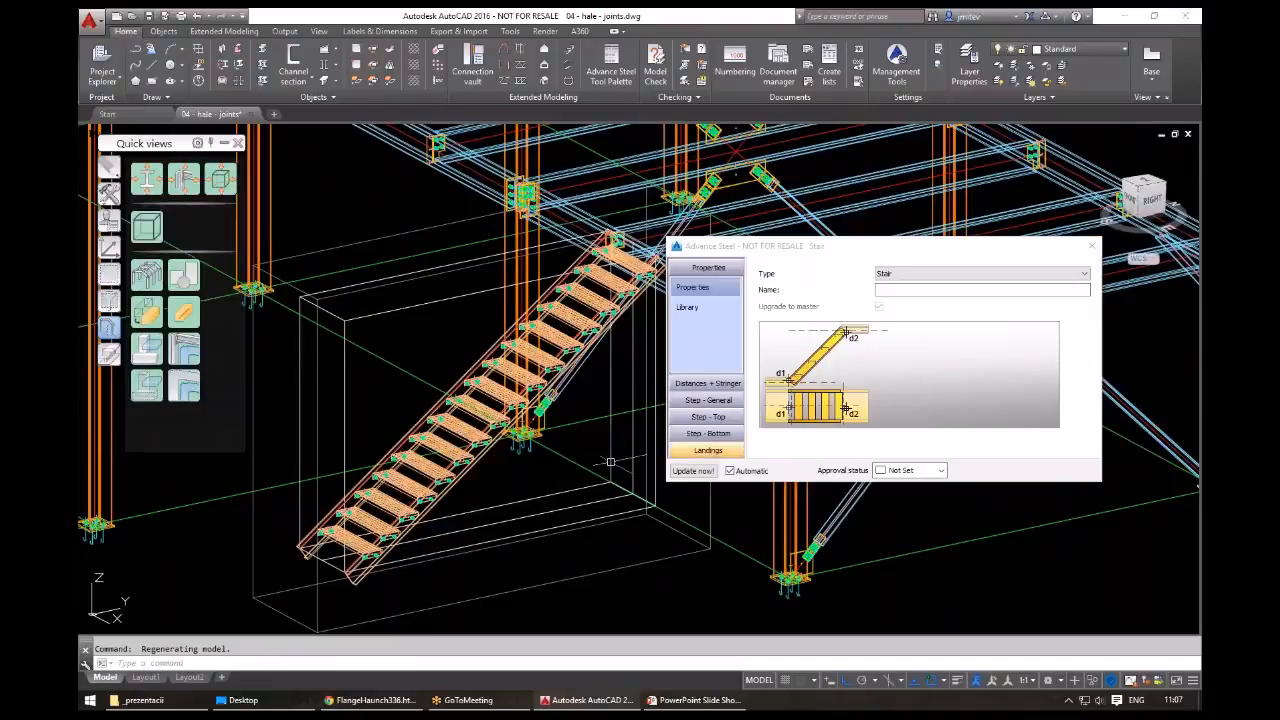
- Create the front top landing profile for the stair and close the stair properties
click(708, 450)
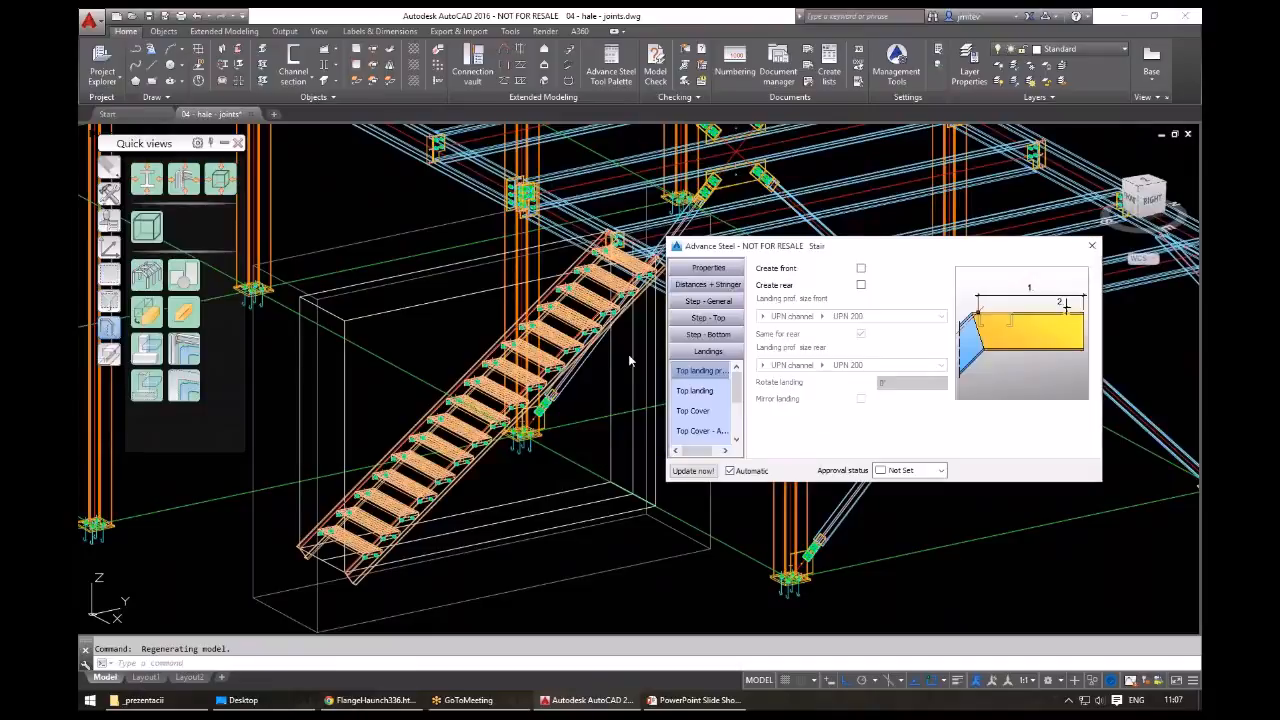
click(860, 268)
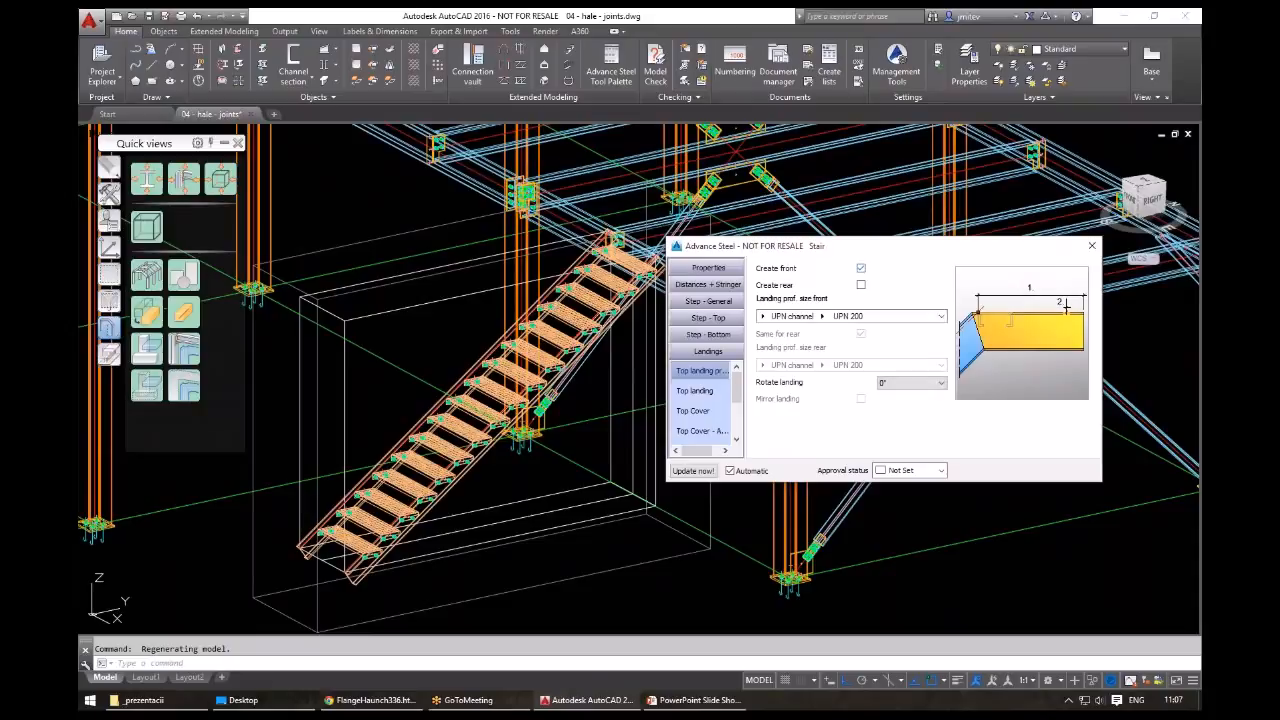
middle_drag(547, 396, 585, 383)
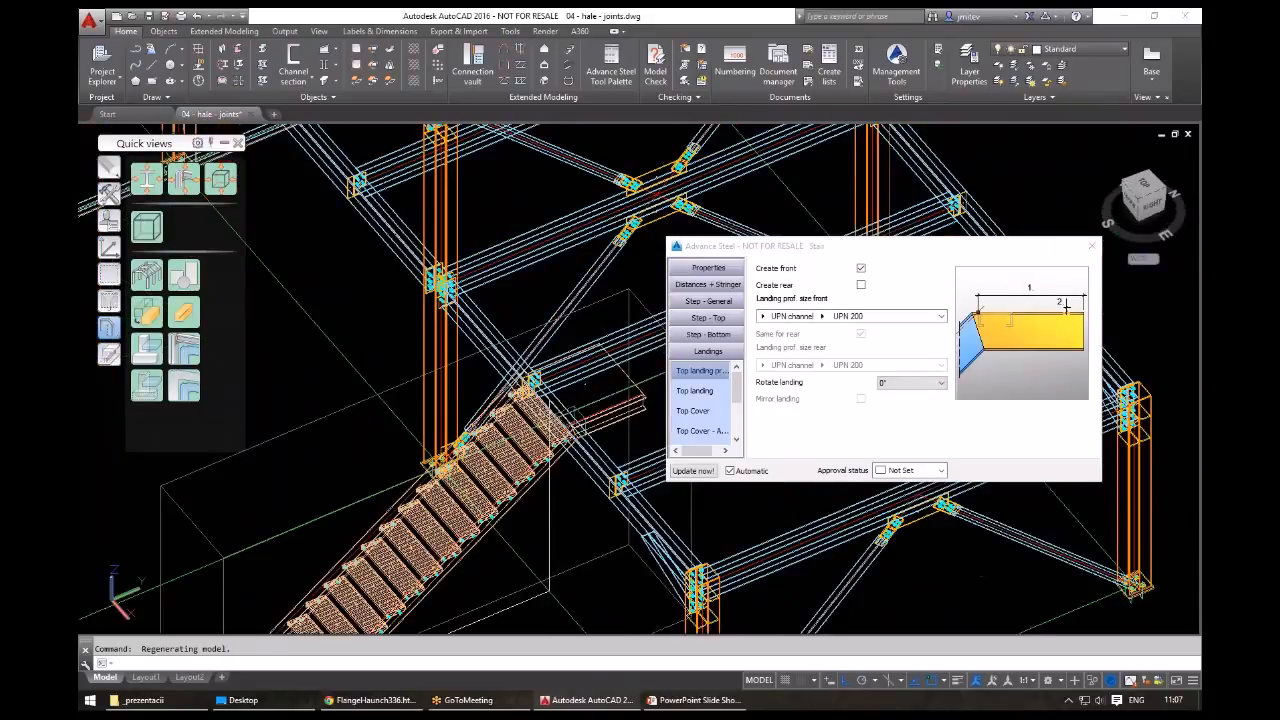
scroll(585, 383, up, 5)
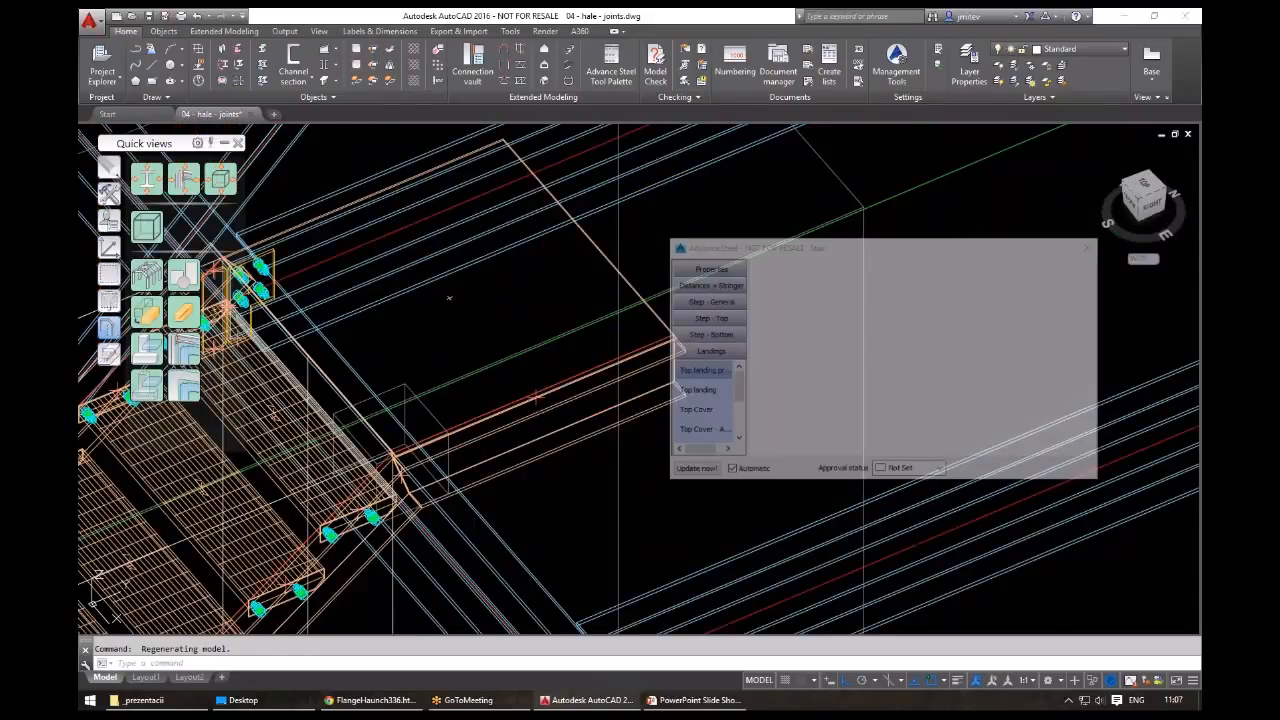
scroll(731, 350, down, 5)
text(pl)
key(Return)
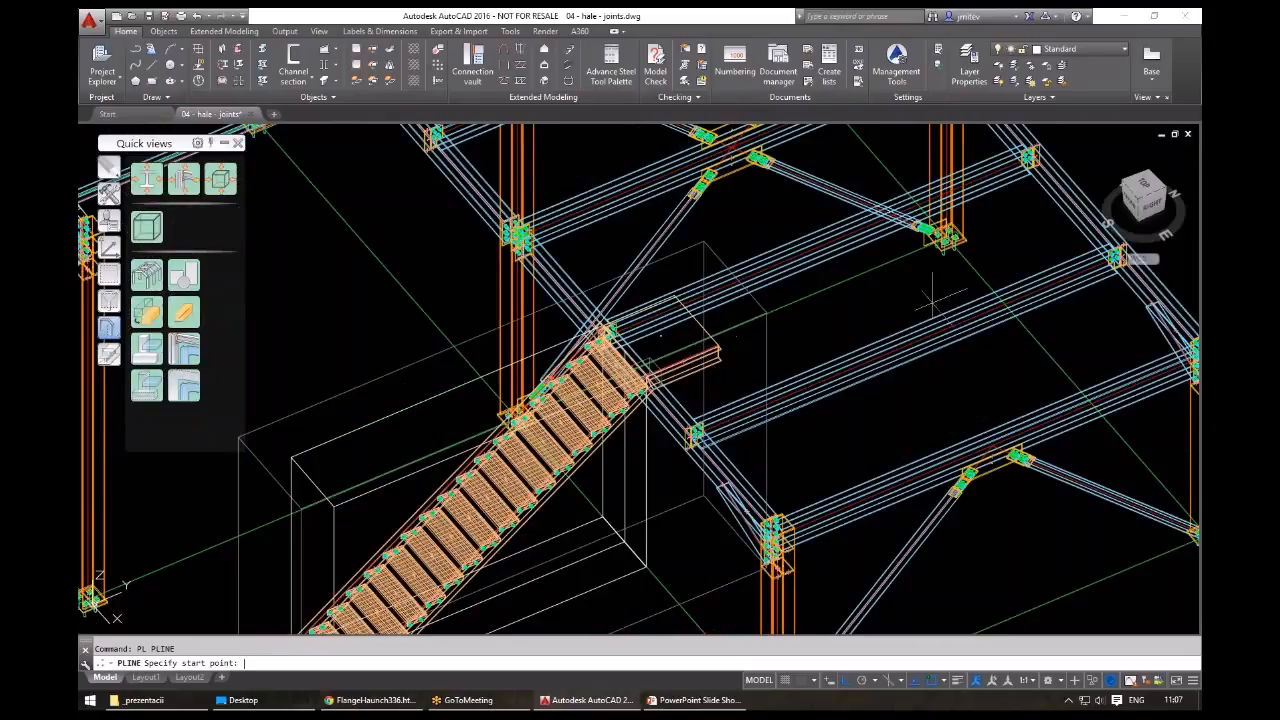
key(Escape)
- Switch to the World plan view and frame the stair down to its foot
text(plw)
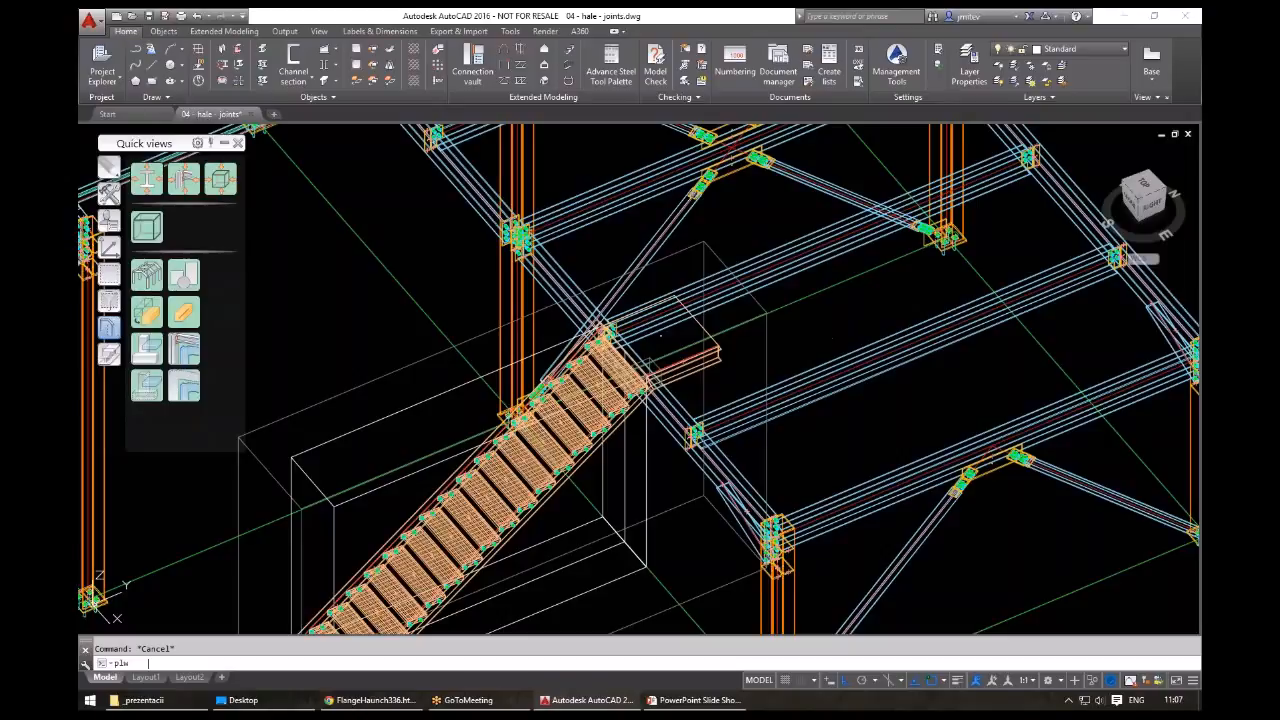
key(Return)
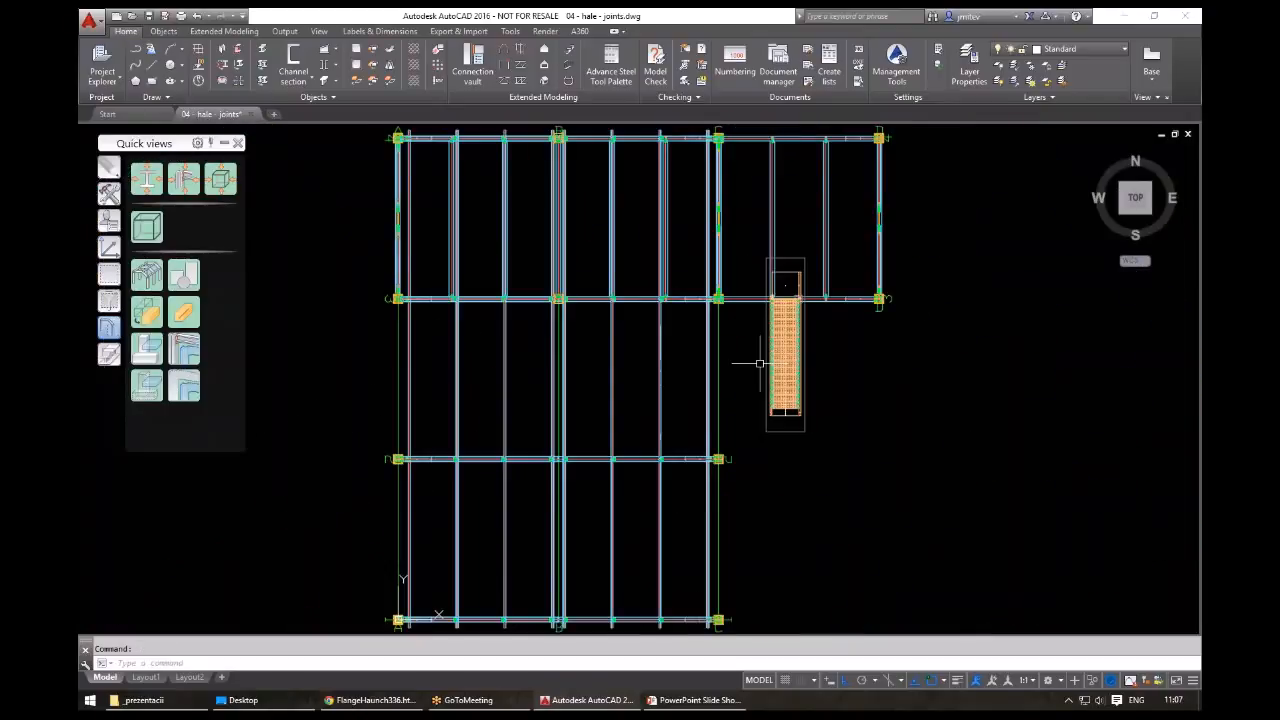
scroll(792, 275, up, 6)
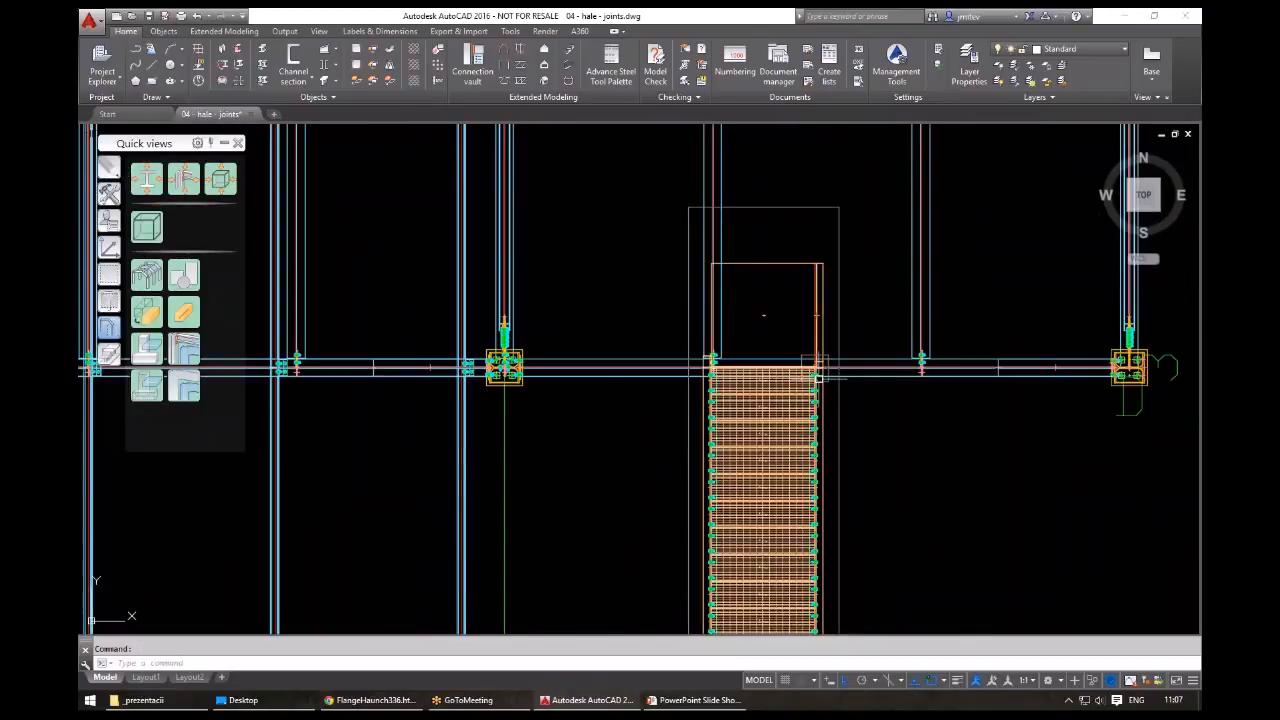
middle_drag(819, 379, 782, 231)
middle_drag(791, 563, 786, 373)
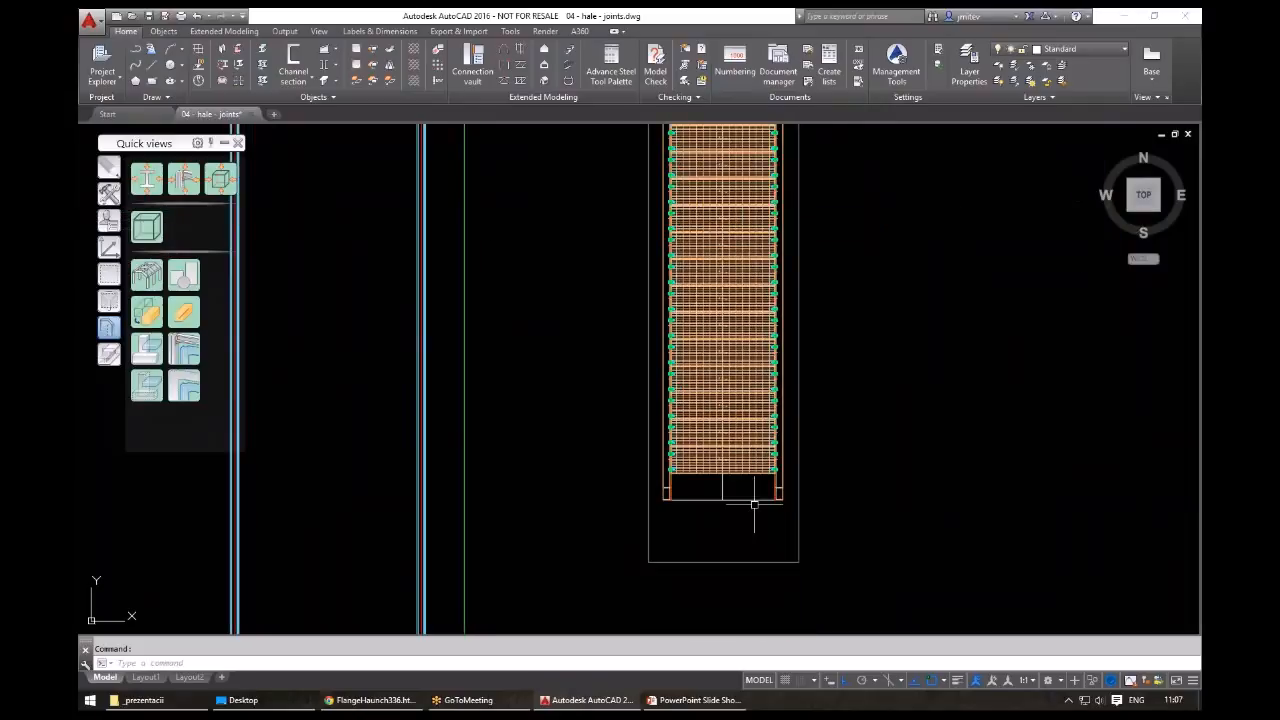
- Move the stair straight outward from the landing's end corner so the landing ends at the rafter's outer flange edge
click(754, 504)
scroll(778, 466, down, 3)
text(m)
key(space)
middle_drag(793, 205, 774, 297)
scroll(773, 297, up, 3)
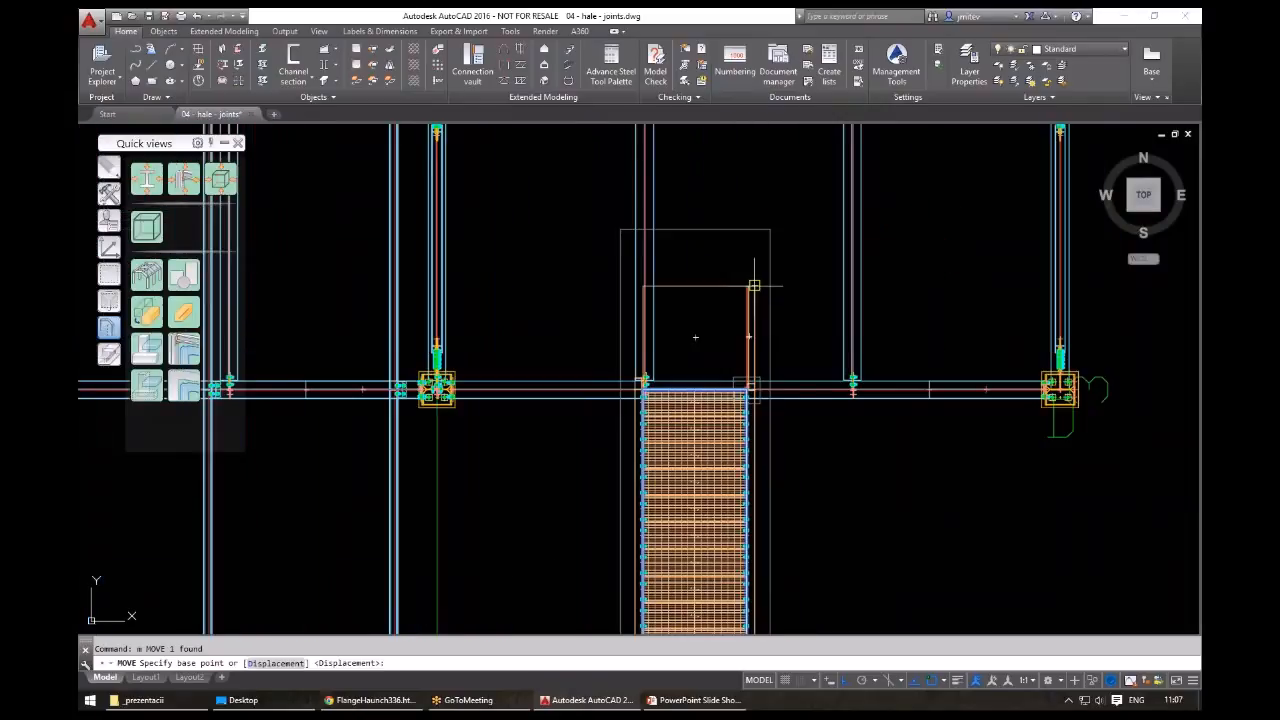
click(754, 286)
scroll(780, 392, up, 3)
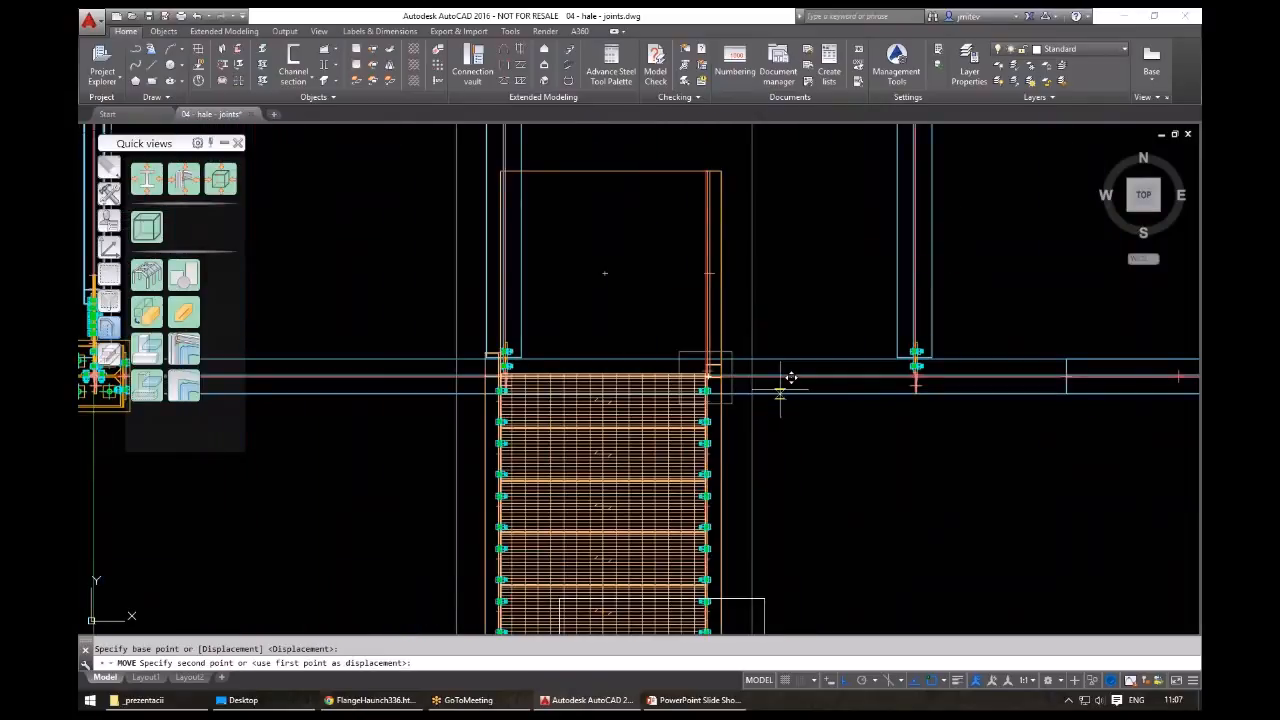
scroll(790, 378, up, 4)
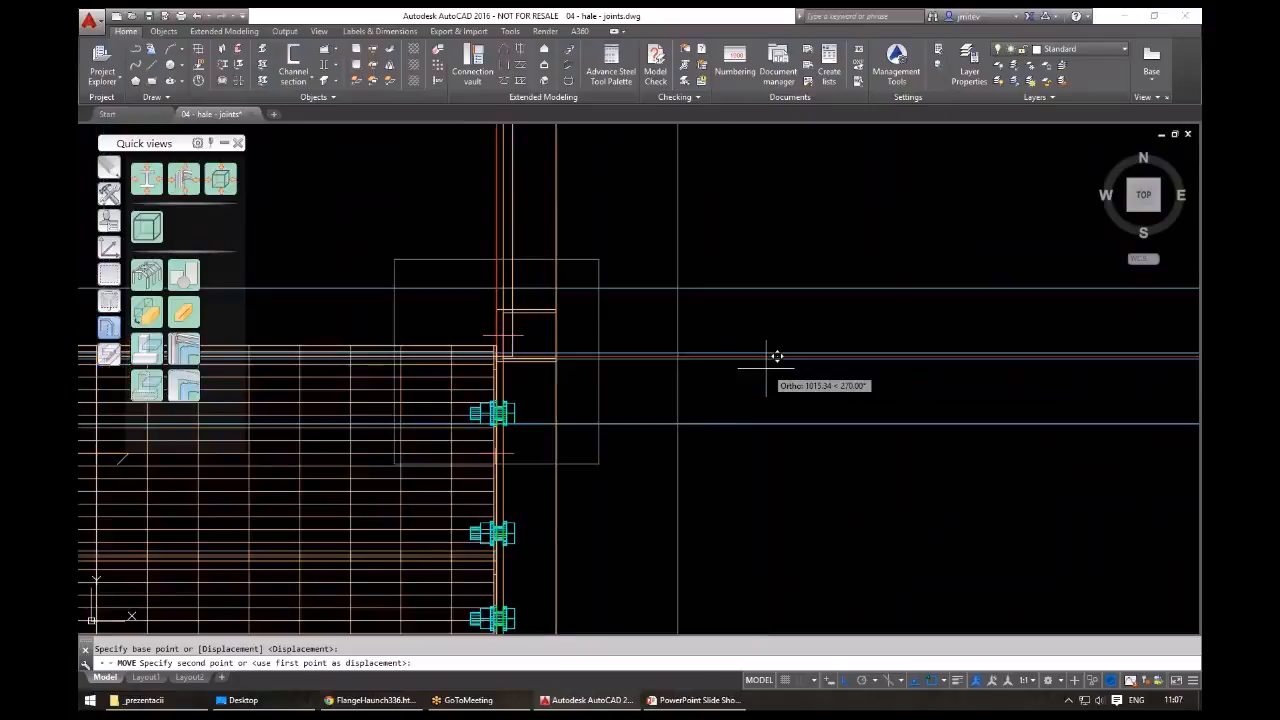
click(718, 410)
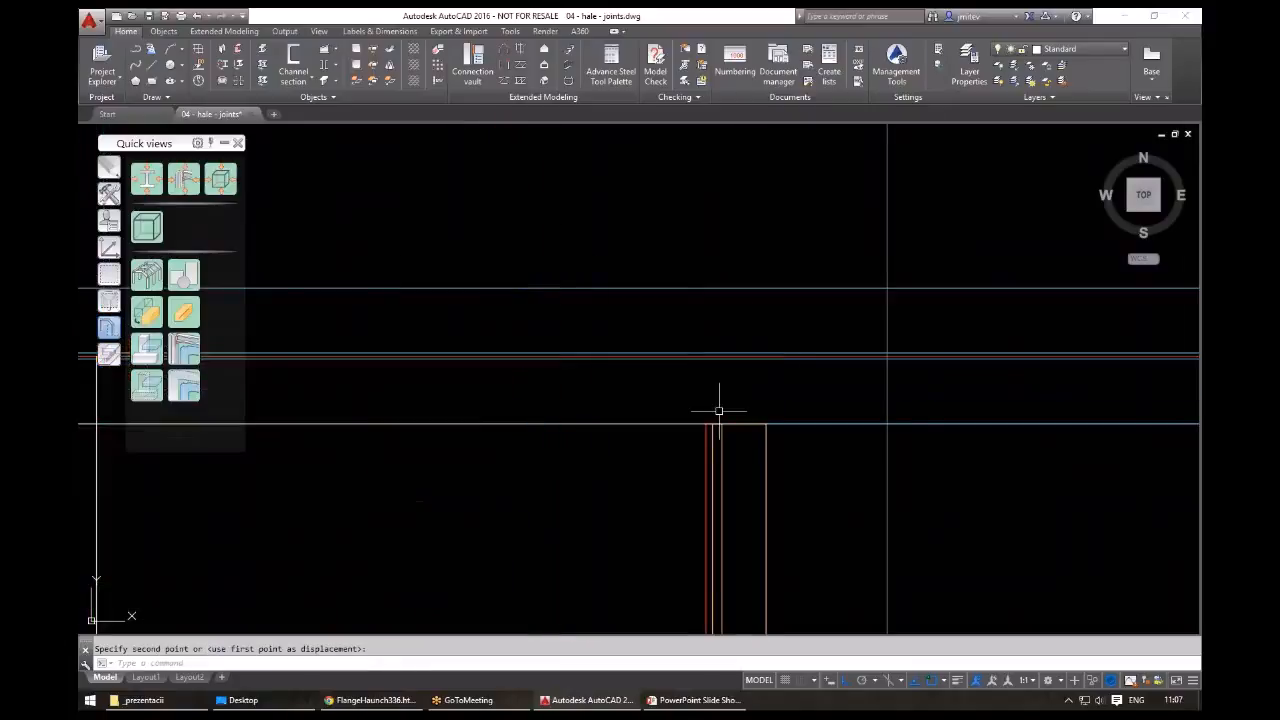
- Inspect the moved stair and landing against the rafter in 3D with the Shaded visual style
scroll(718, 410, down, 4)
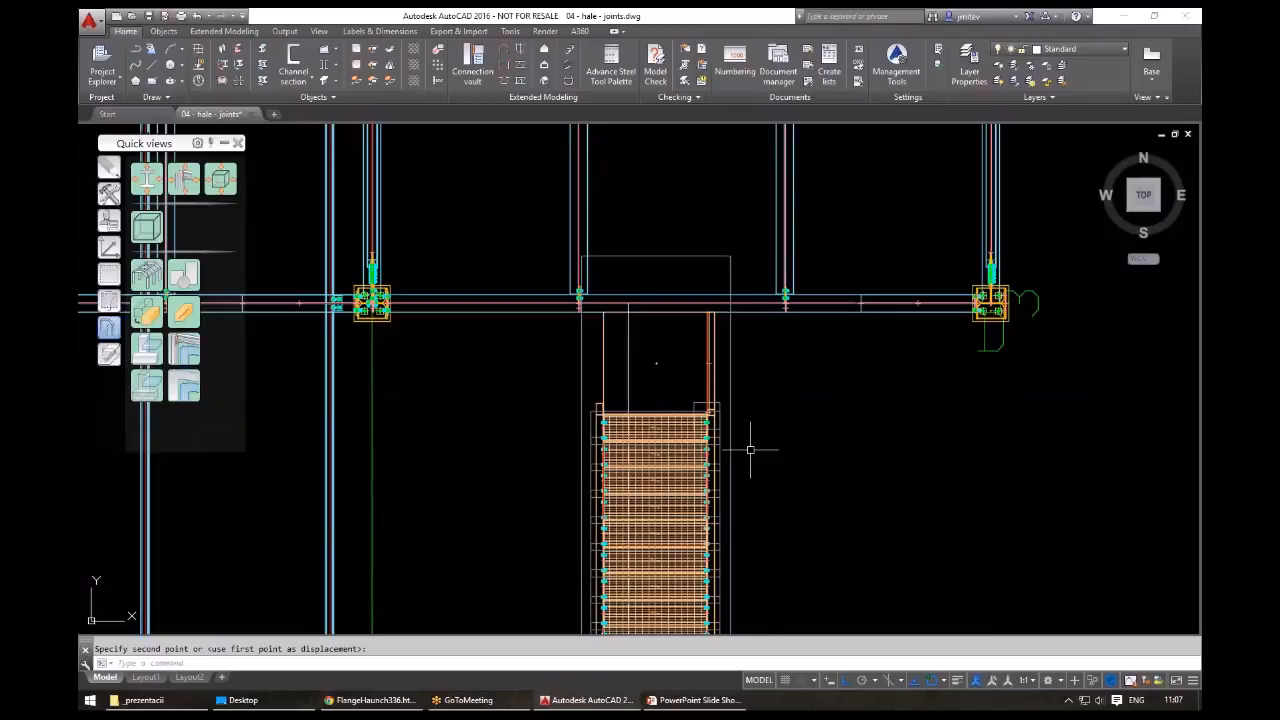
shift+middle_drag(749, 443, 160, 326)
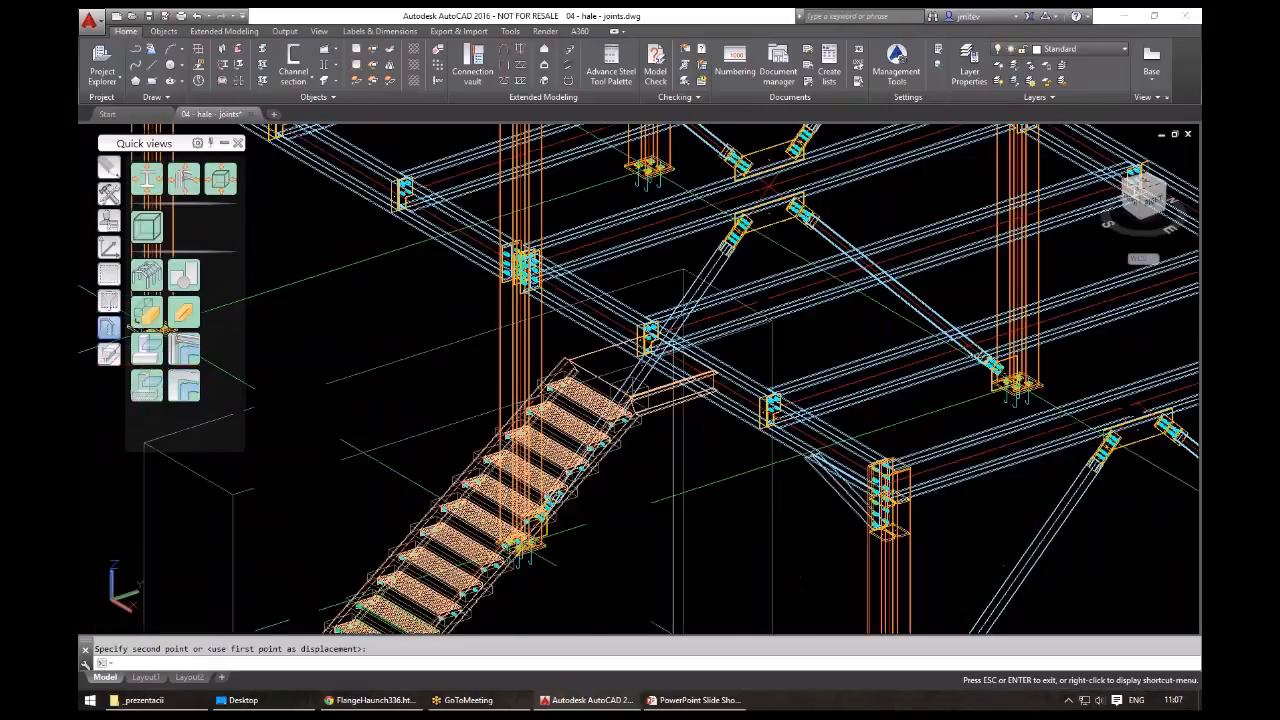
text(sw)
key(Return)
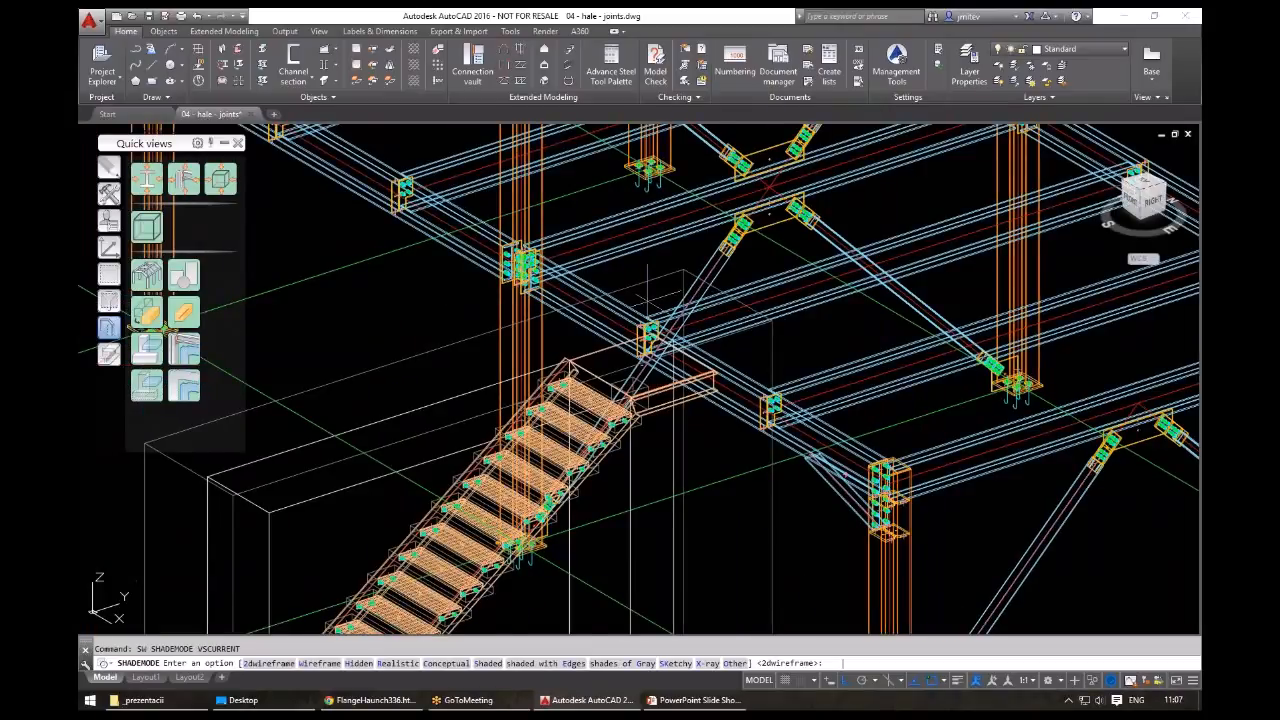
text(s)
key(Return)
mouse_move(649, 300)
shift+middle_down()
mouse_move(701, 430)
mouse_move(660, 462)
shift+middle_up()
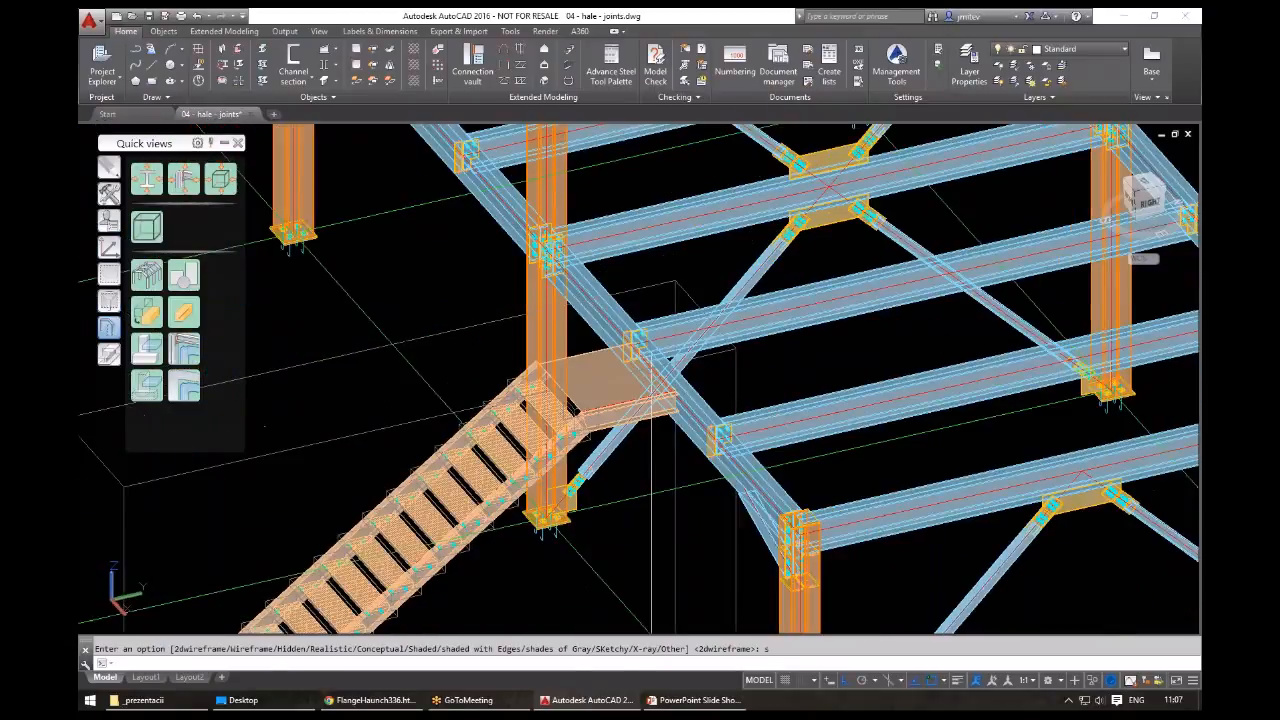
text(vs)
key(Return)
text(s)
key(Escape)
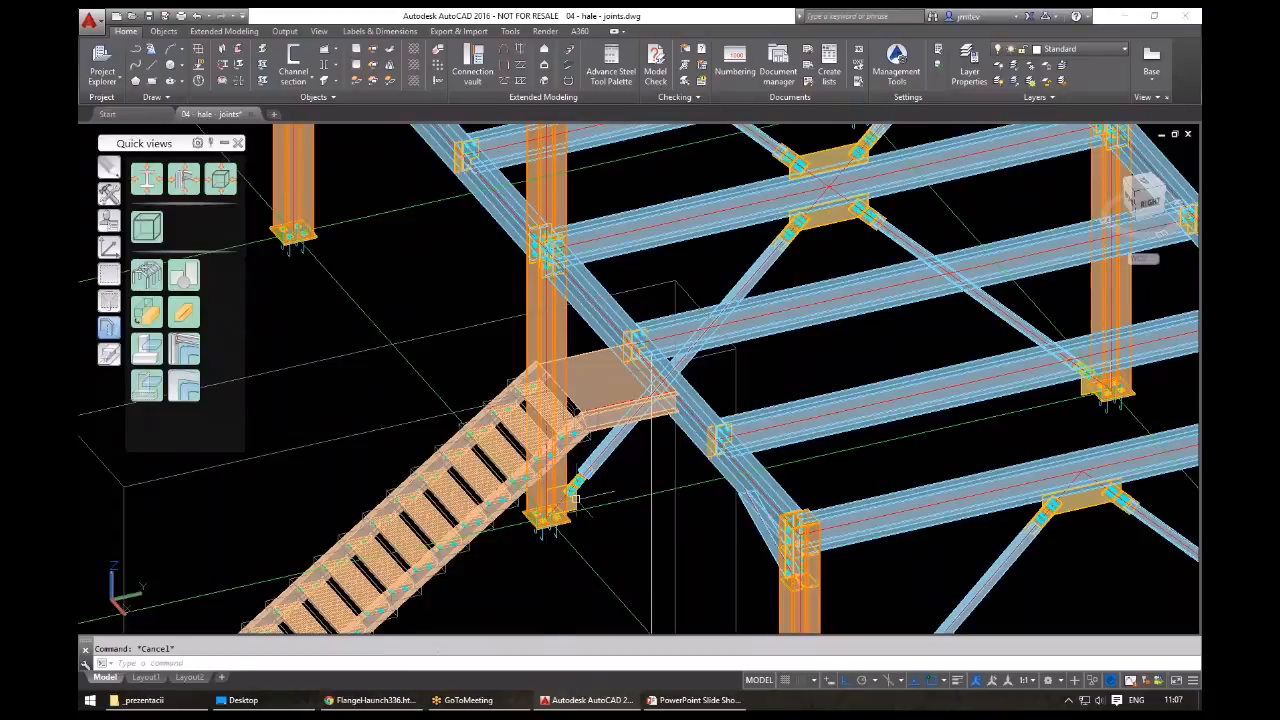
- Return the model display to the 2D Wireframe visual style
text(sh)
key(Return)
text(2)
key(Return)
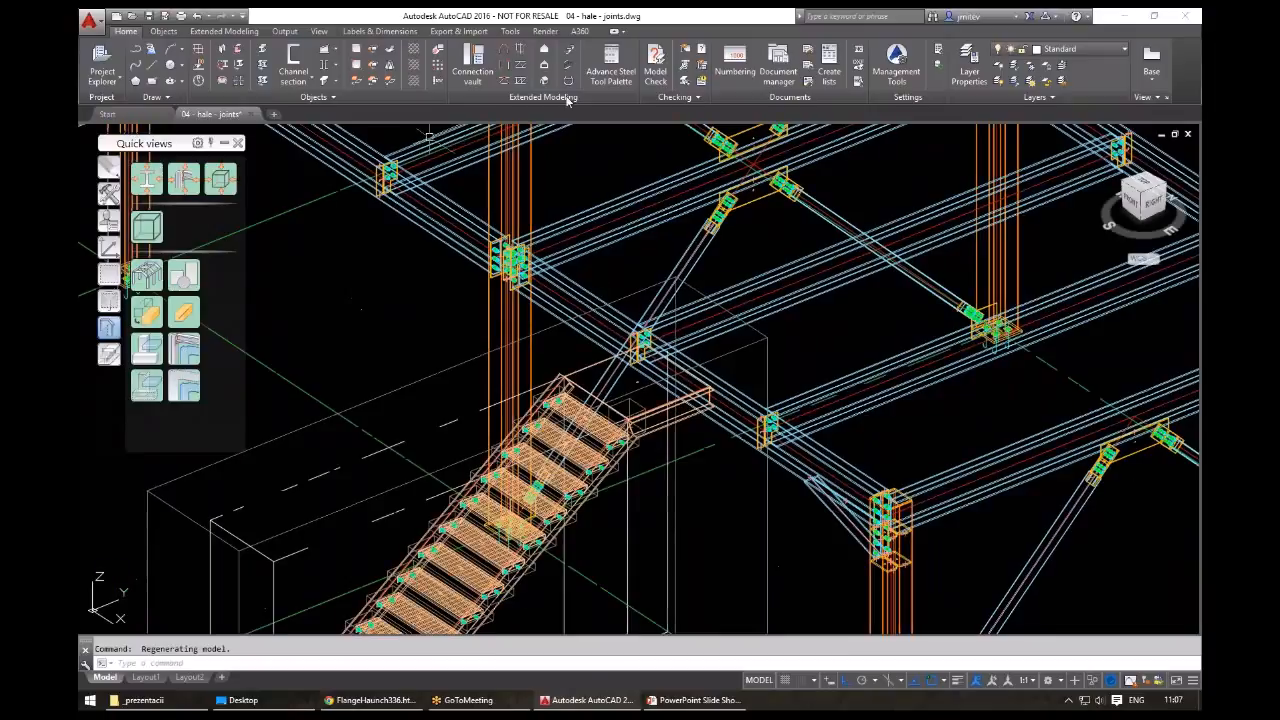
- Start a railing and select the stair's outer stringer and the adjoining landing beam as its base beams
click(568, 80)
middle_drag(495, 630, 518, 547)
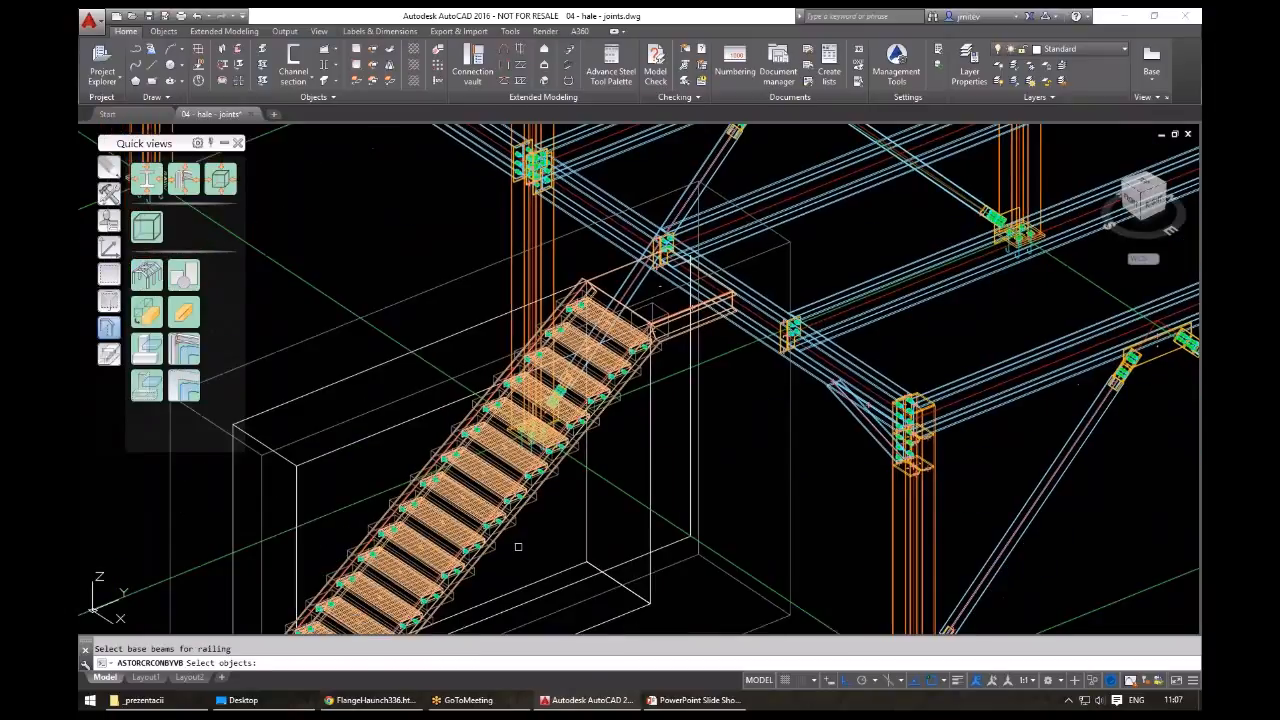
scroll(518, 547, up, 2)
click(477, 527)
middle_drag(841, 174, 774, 314)
key(Return)
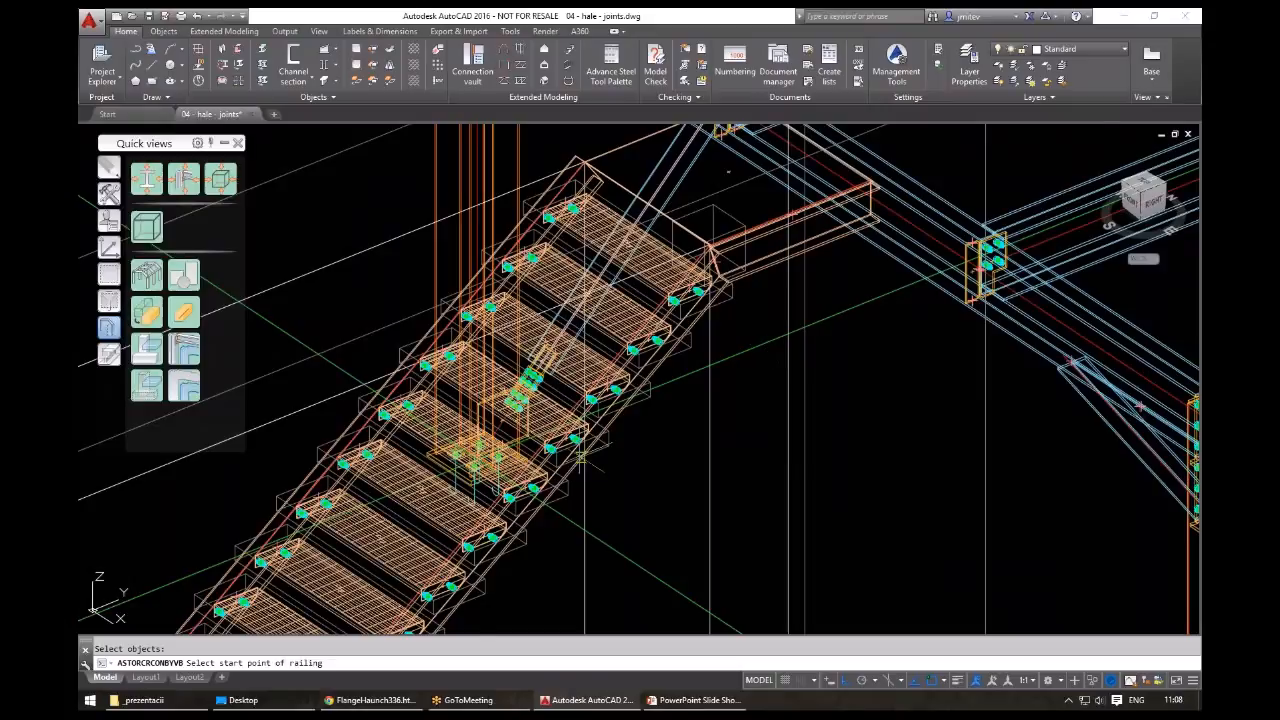
- Run the railing from the stringer's lower end to the landing beam's far end, without a nosing point at the start
middle_drag(582, 458, 869, 134)
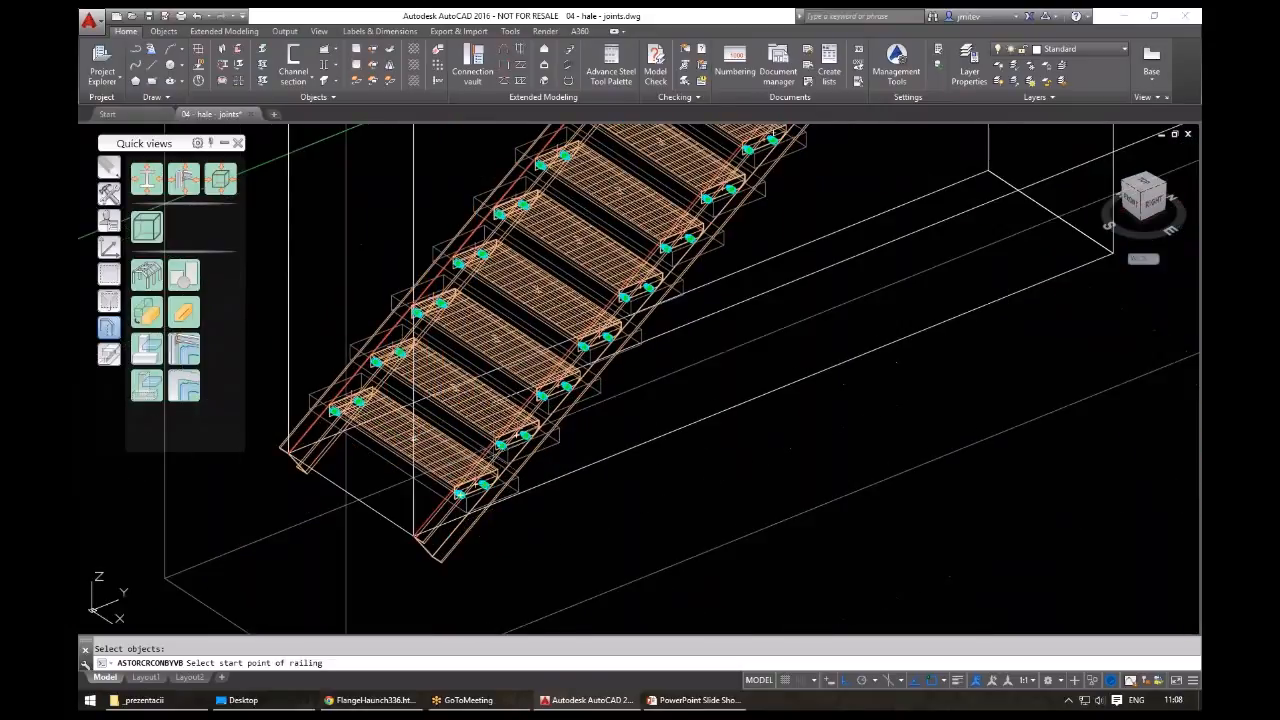
click(694, 290)
scroll(694, 290, down, 3)
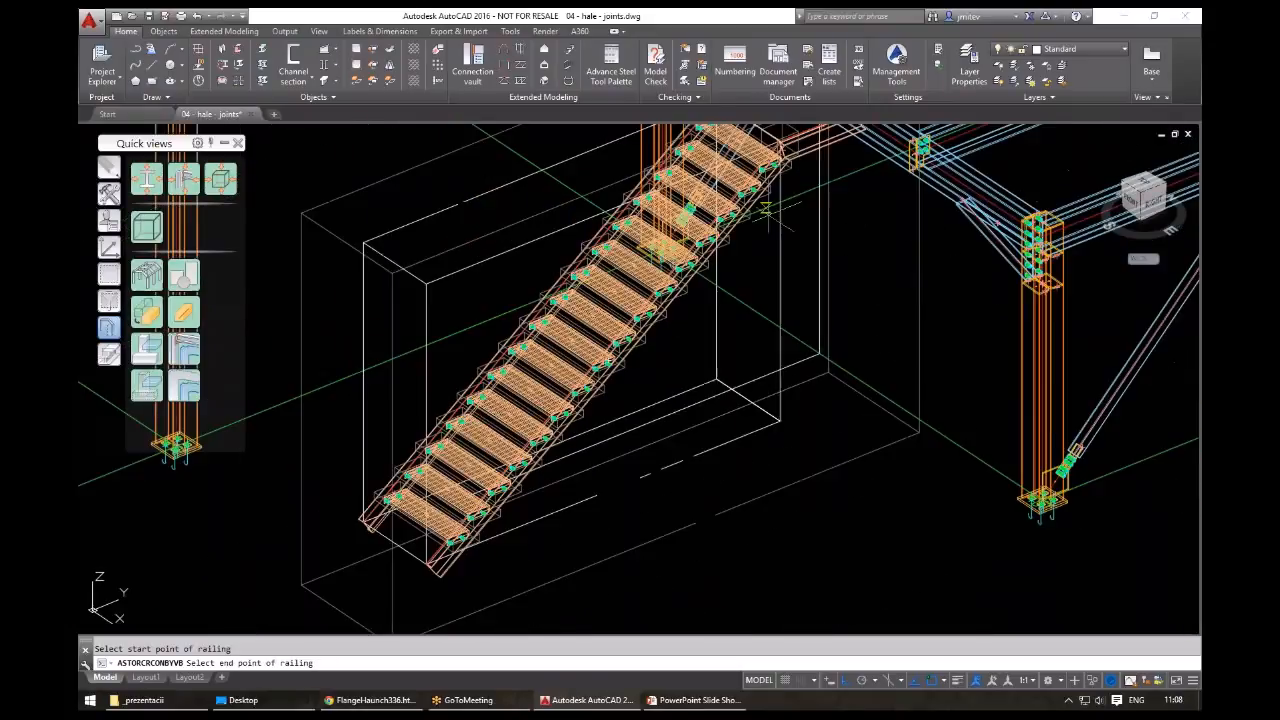
scroll(755, 257, up, 6)
click(755, 257)
scroll(765, 257, up, 3)
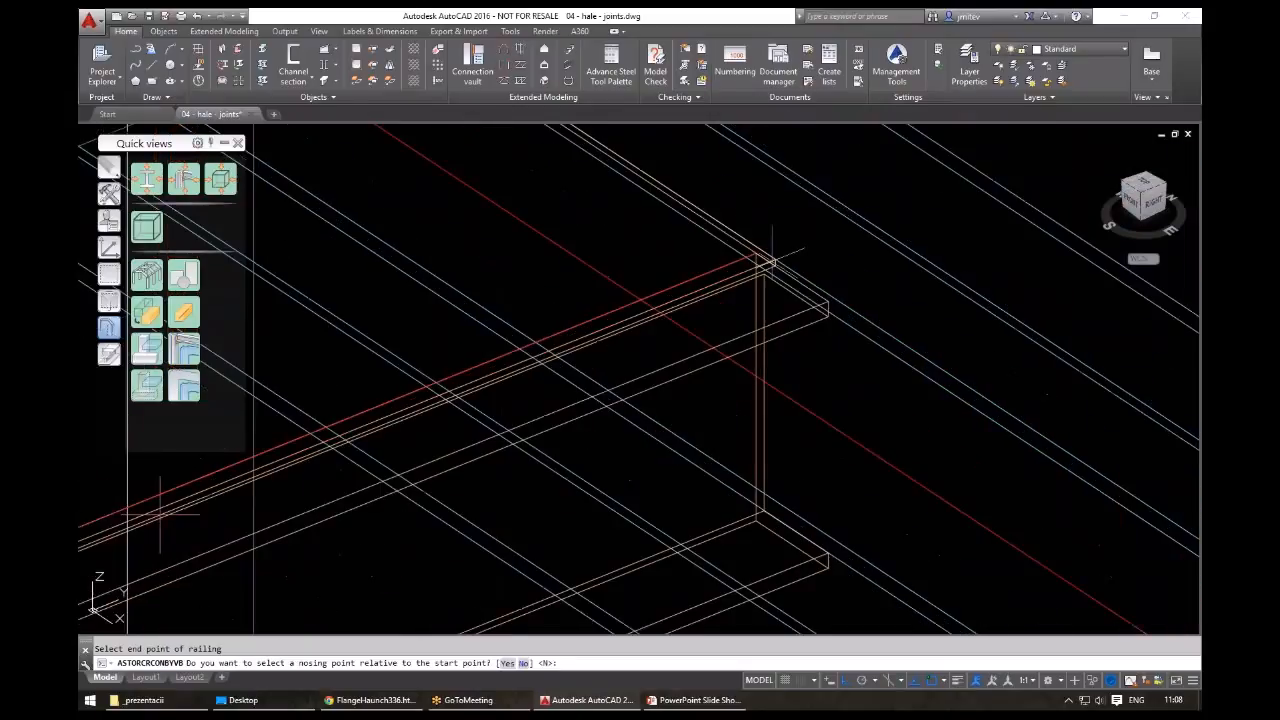
right_click(784, 334)
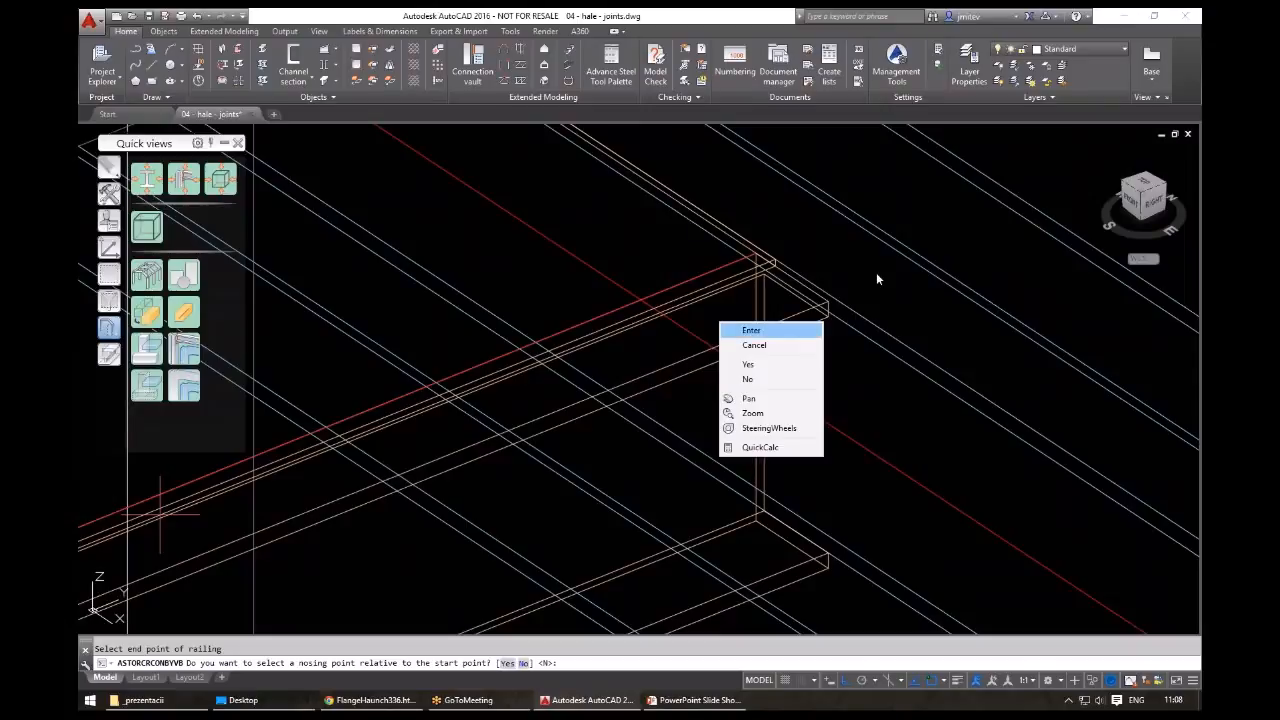
click(784, 334)
- Inspect the new railing's handrail bends, middle rail joints and post connections around the landing, and close its properties
scroll(586, 442, down, 5)
shift+middle_drag(586, 442, 478, 484)
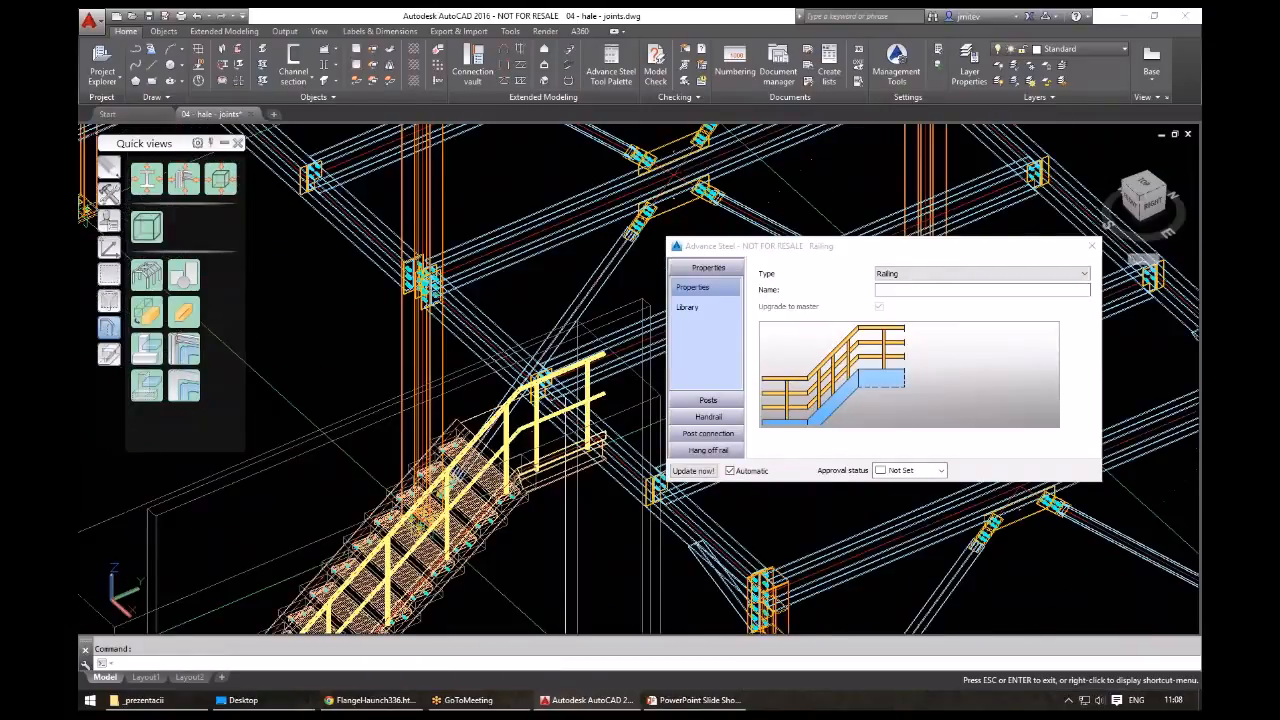
scroll(556, 412, up, 5)
scroll(511, 295, up, 2)
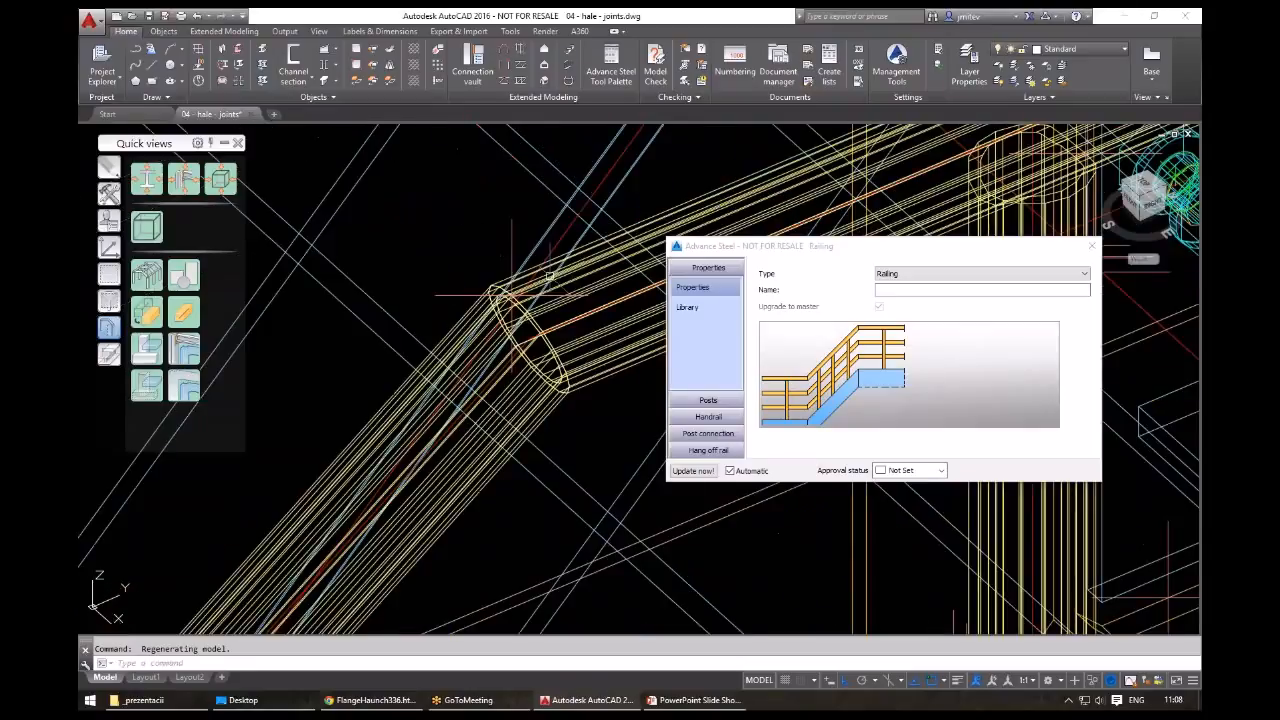
scroll(501, 353, down, 3)
scroll(388, 385, up, 4)
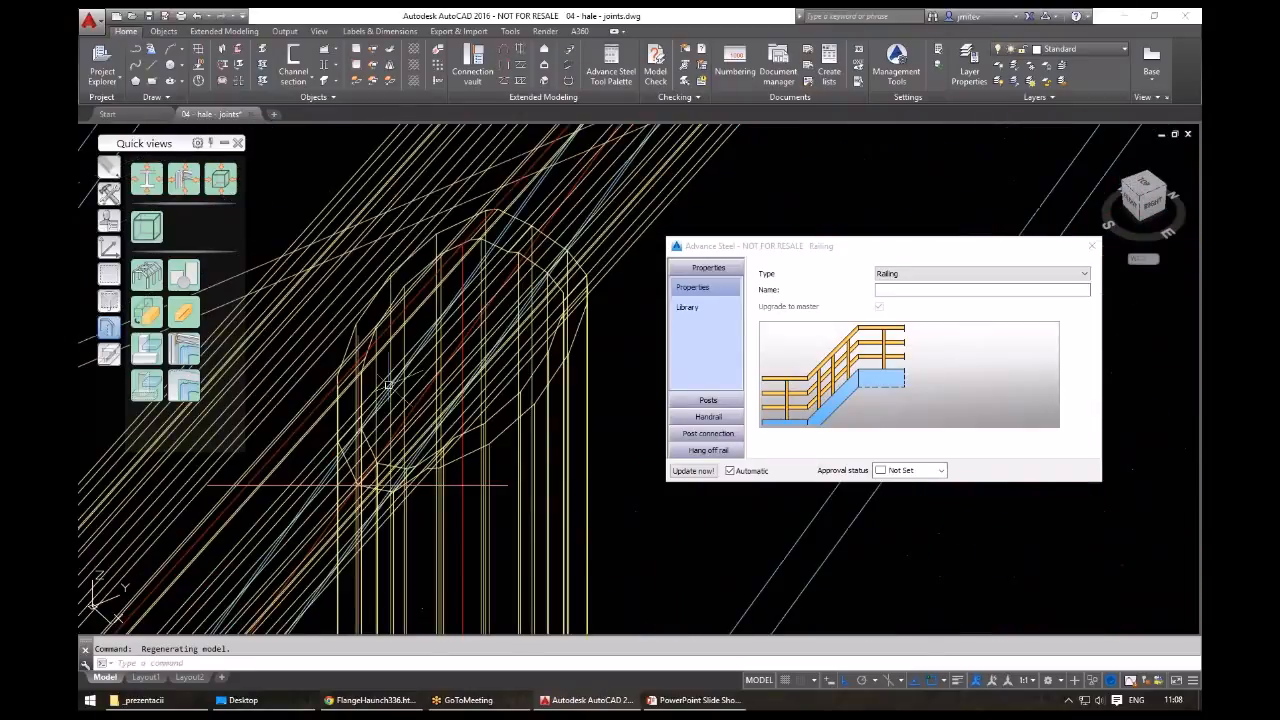
scroll(388, 385, down, 3)
scroll(581, 329, up, 3)
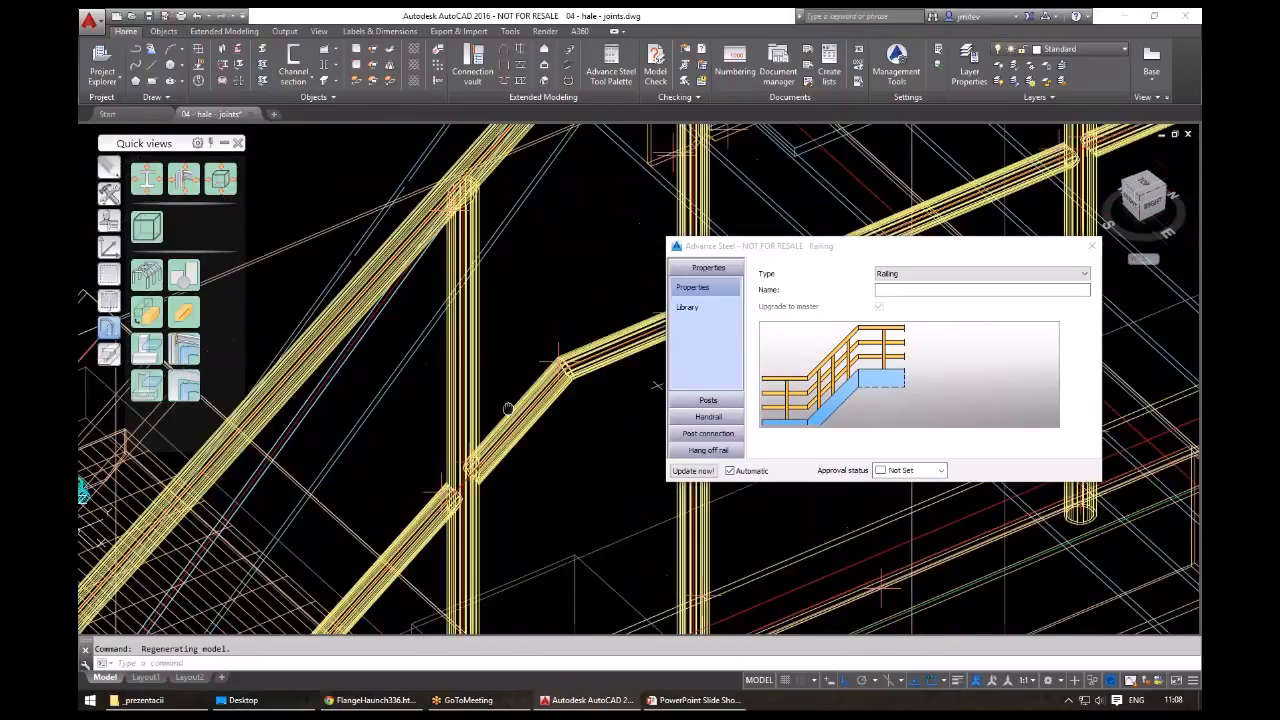
scroll(581, 329, up, 3)
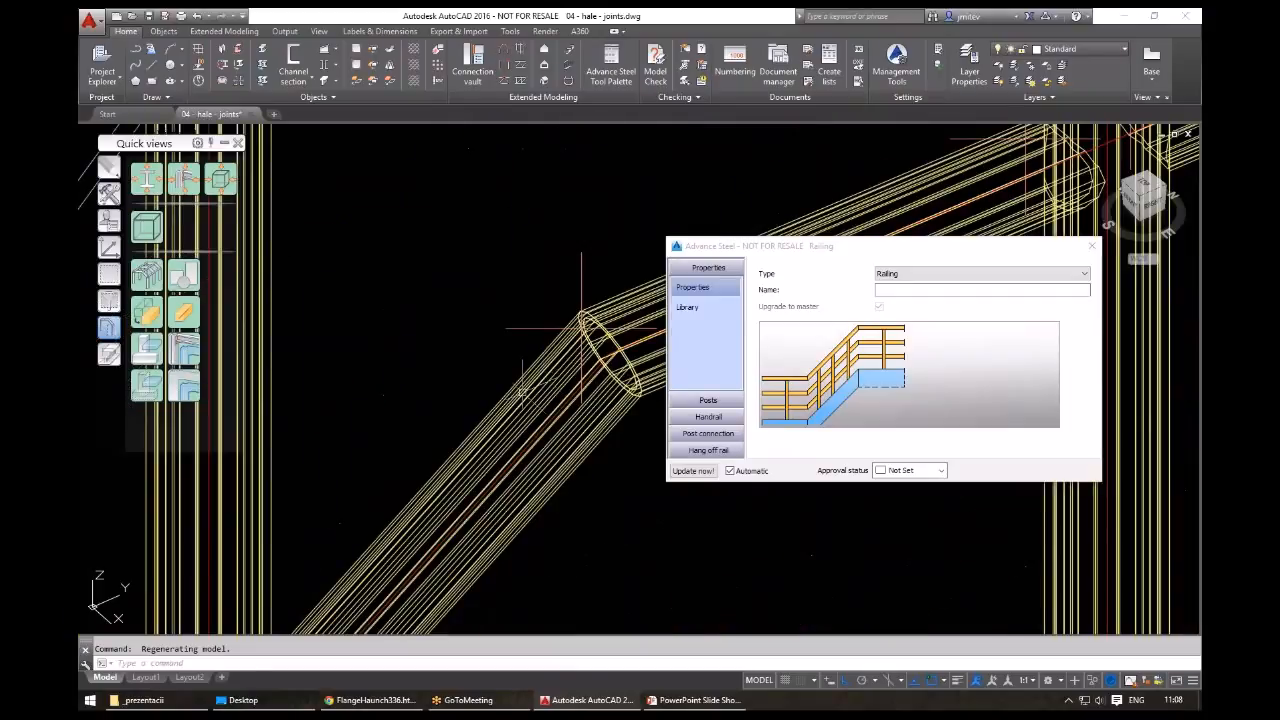
scroll(522, 393, down, 3)
scroll(642, 391, down, 1)
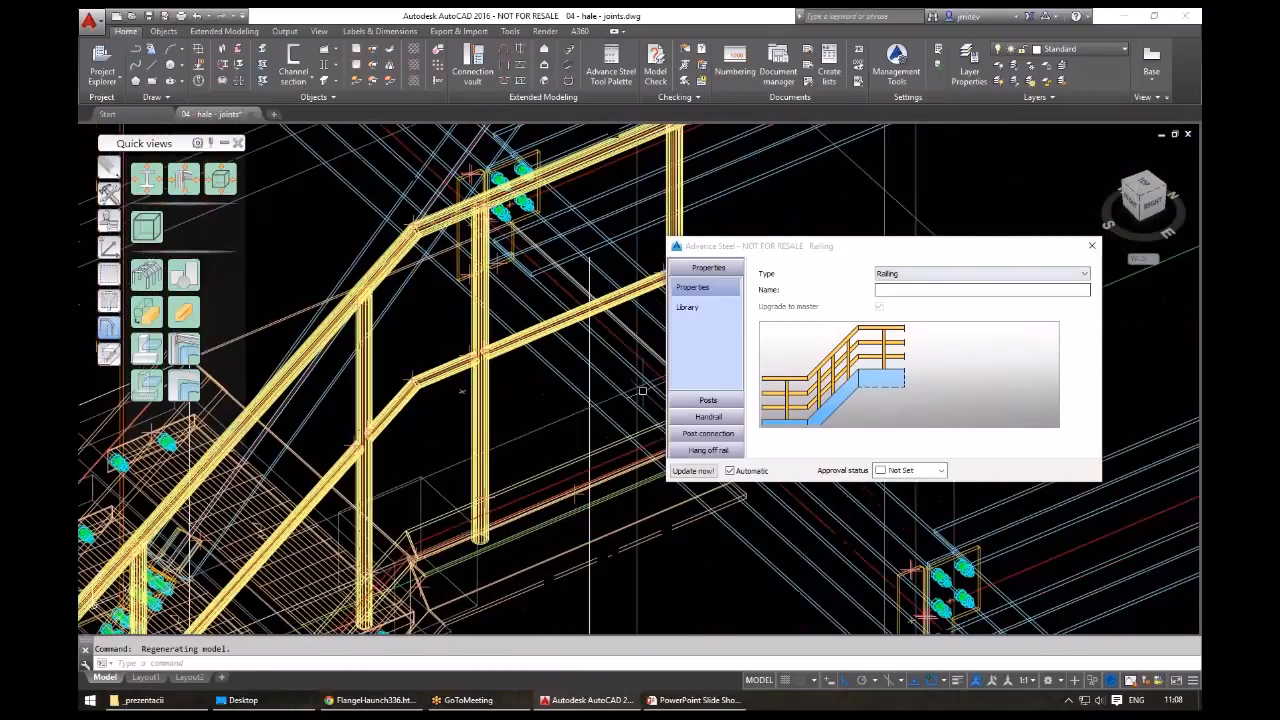
key(Escape)
scroll(736, 399, down, 3)
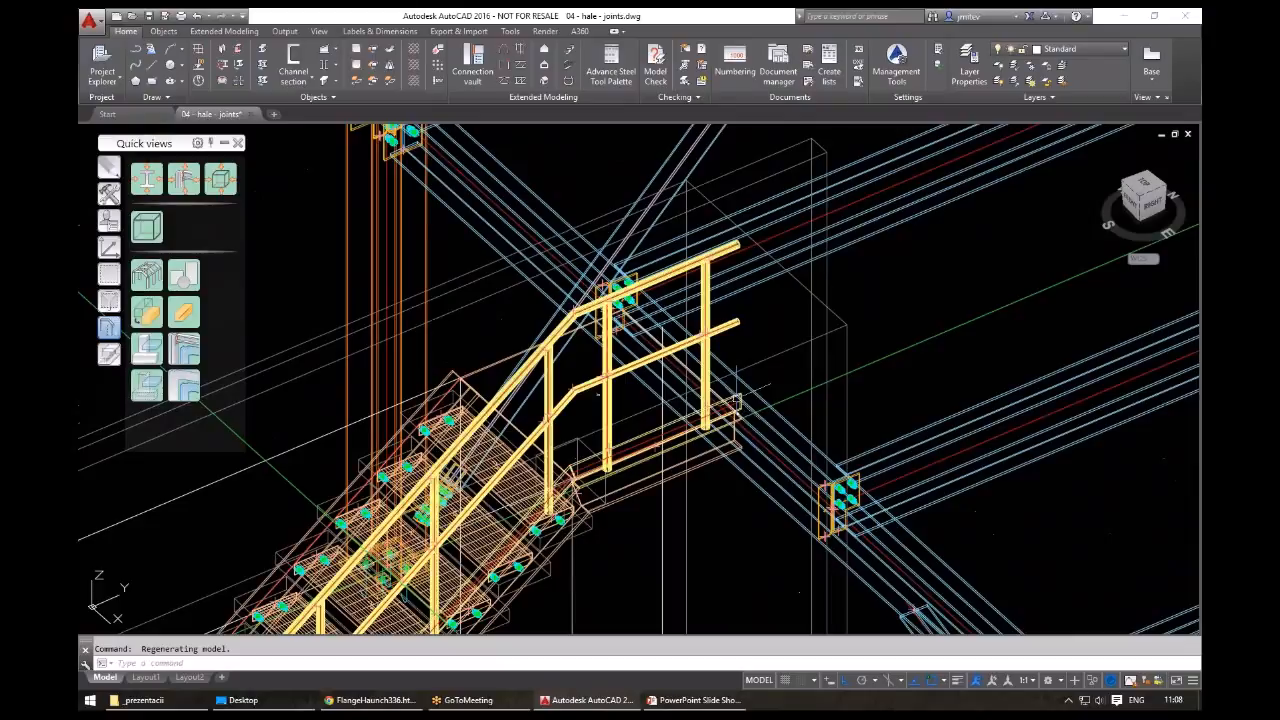
- Create a second railing on the rafter from the landing's end to the corner column, without a nosing point, keeping the default properties
key(Return)
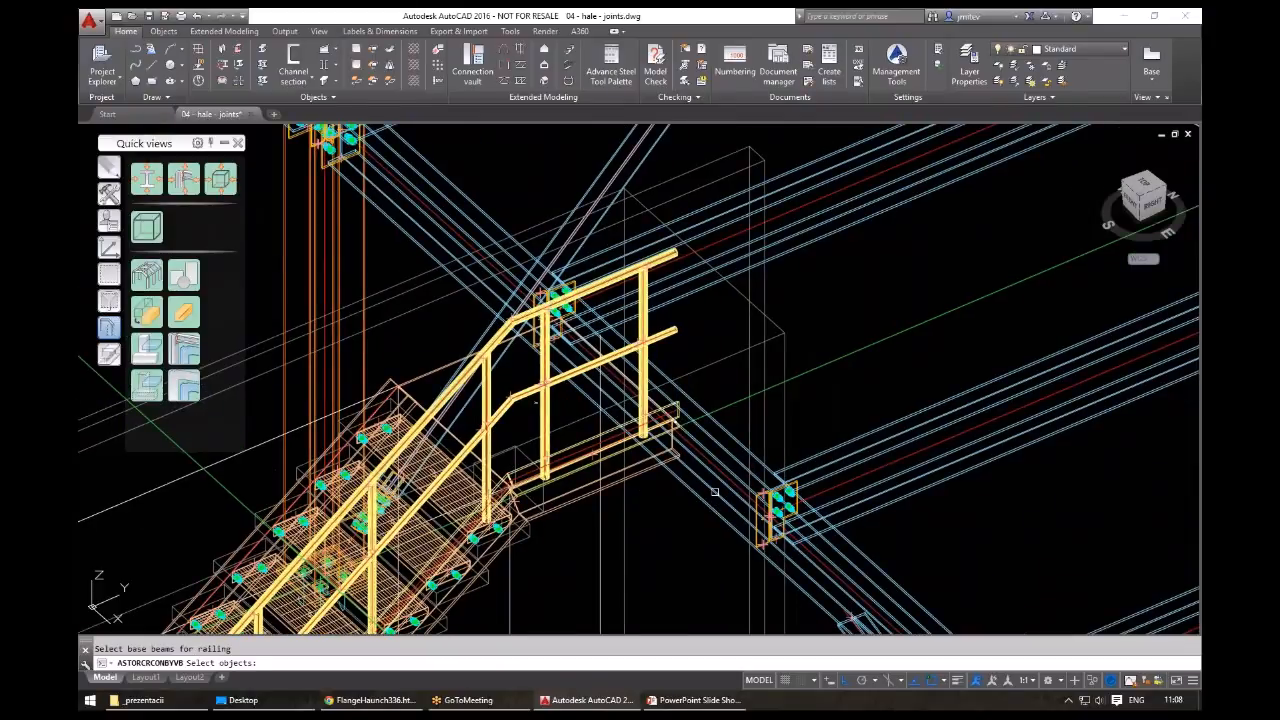
click(678, 476)
key(Return)
scroll(785, 432, down, 3)
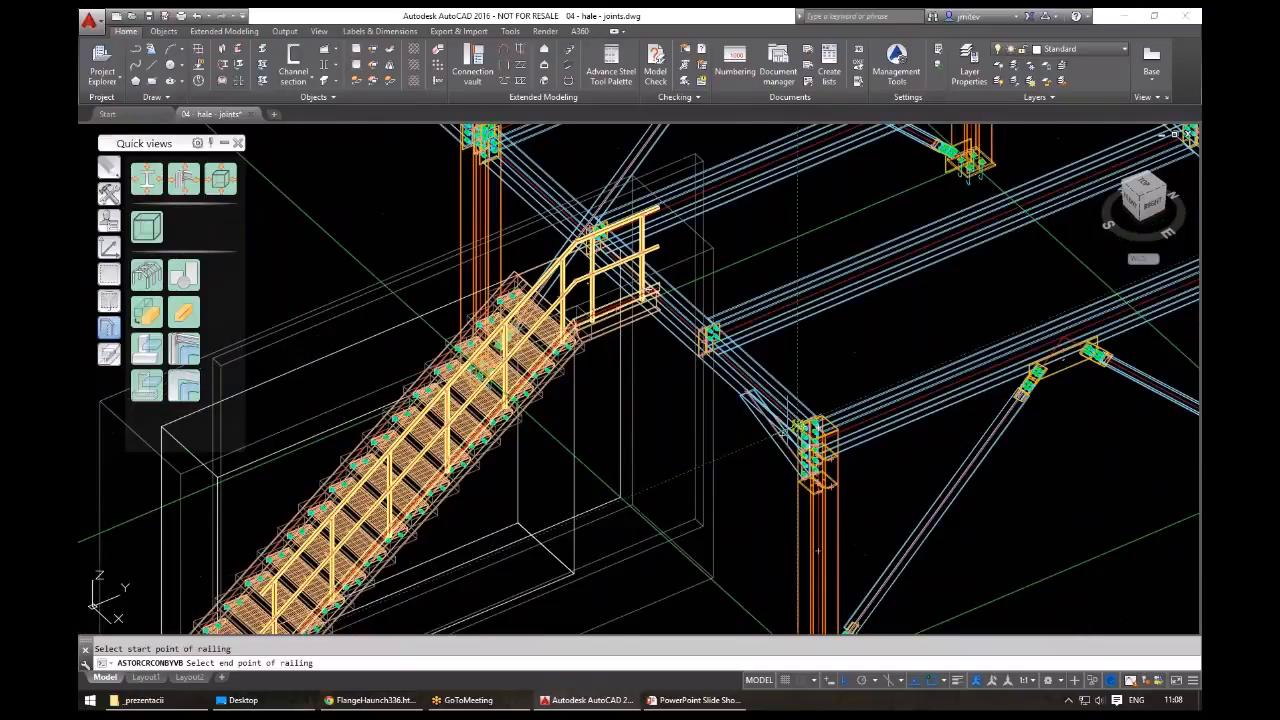
scroll(785, 432, down, 3)
scroll(785, 432, up, 3)
click(646, 440)
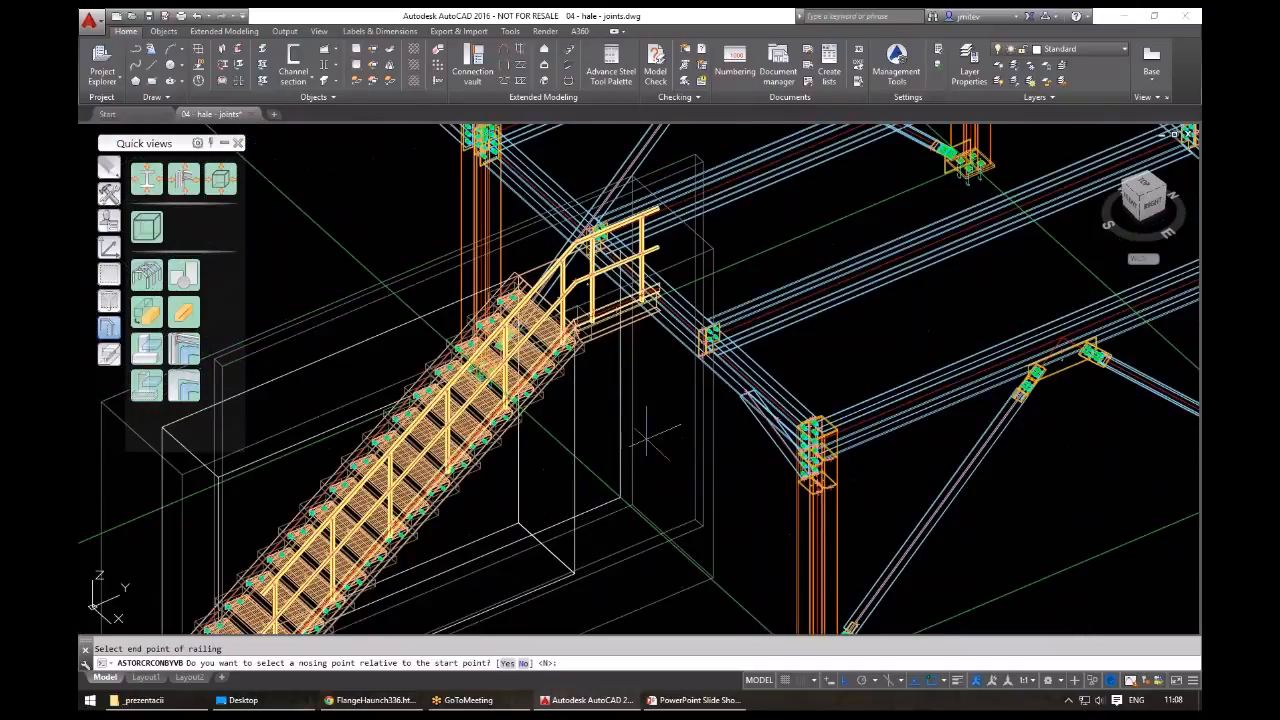
right_click(623, 447)
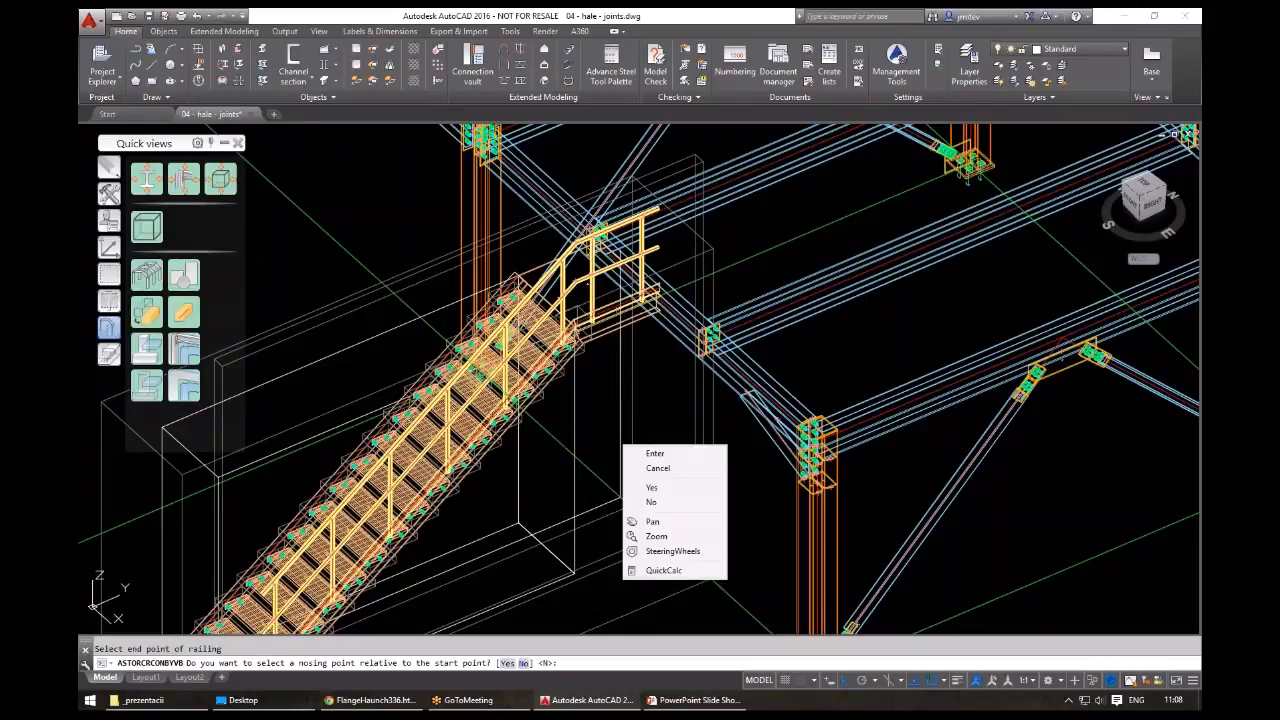
click(655, 453)
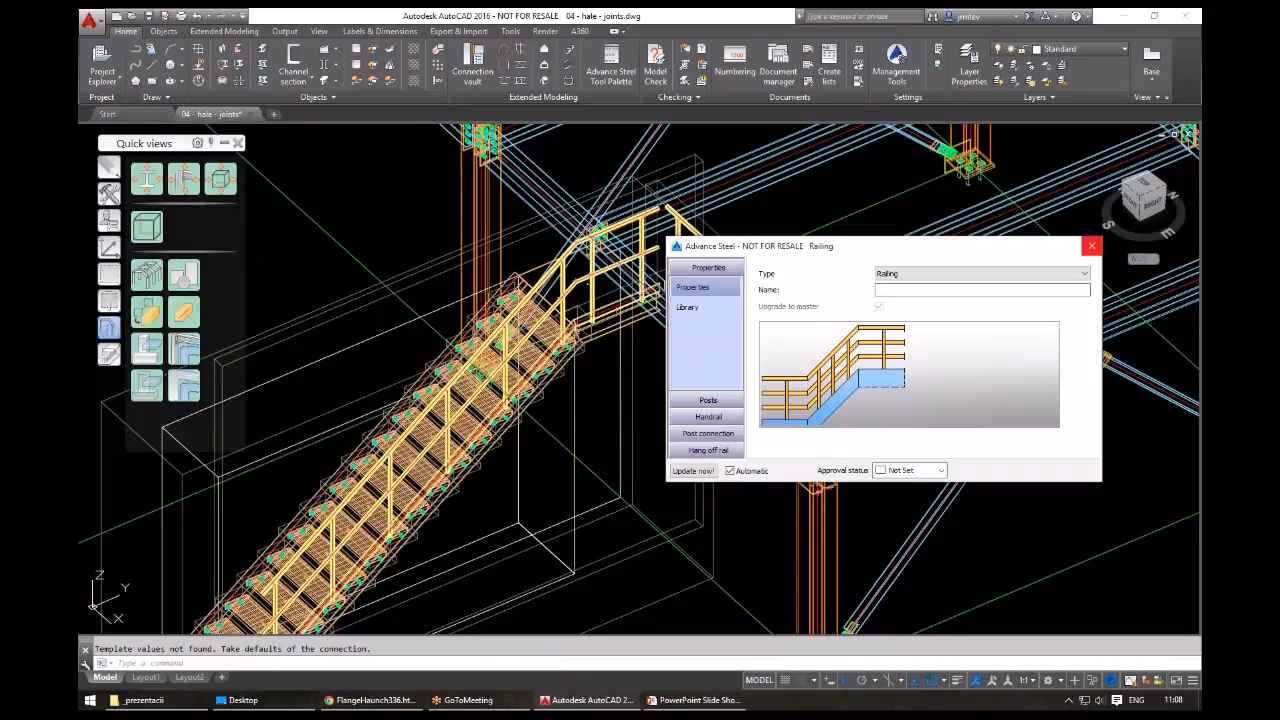
click(1091, 246)
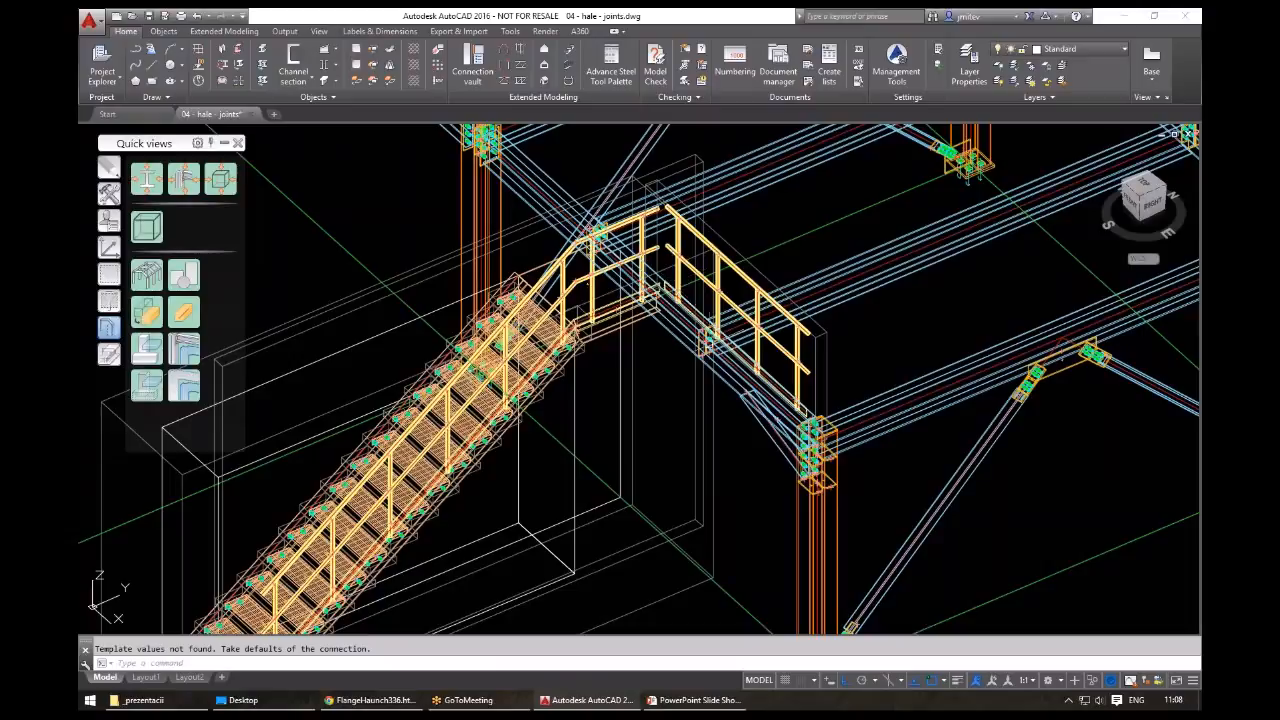
- Examine from several 3D angles how the stair railing and the rafter railing meet at the landing
shift+middle_drag(660, 380, 767, 454)
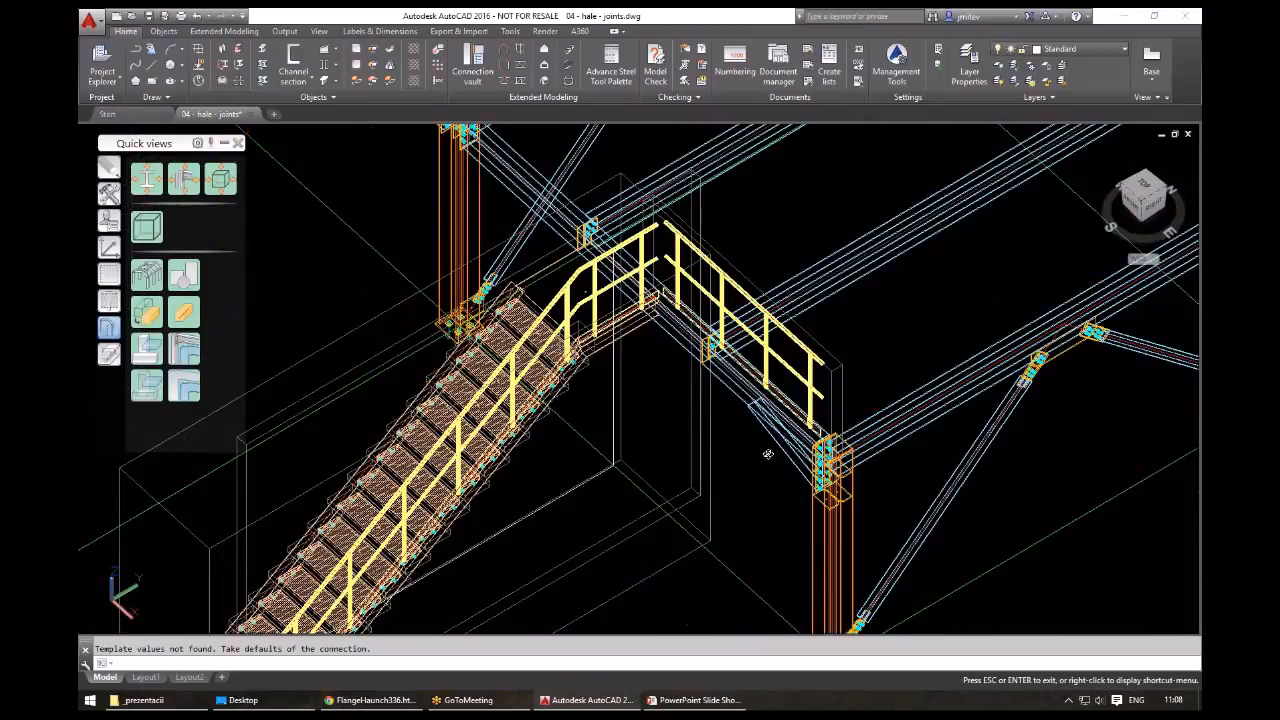
shift+middle_drag(767, 454, 612, 307)
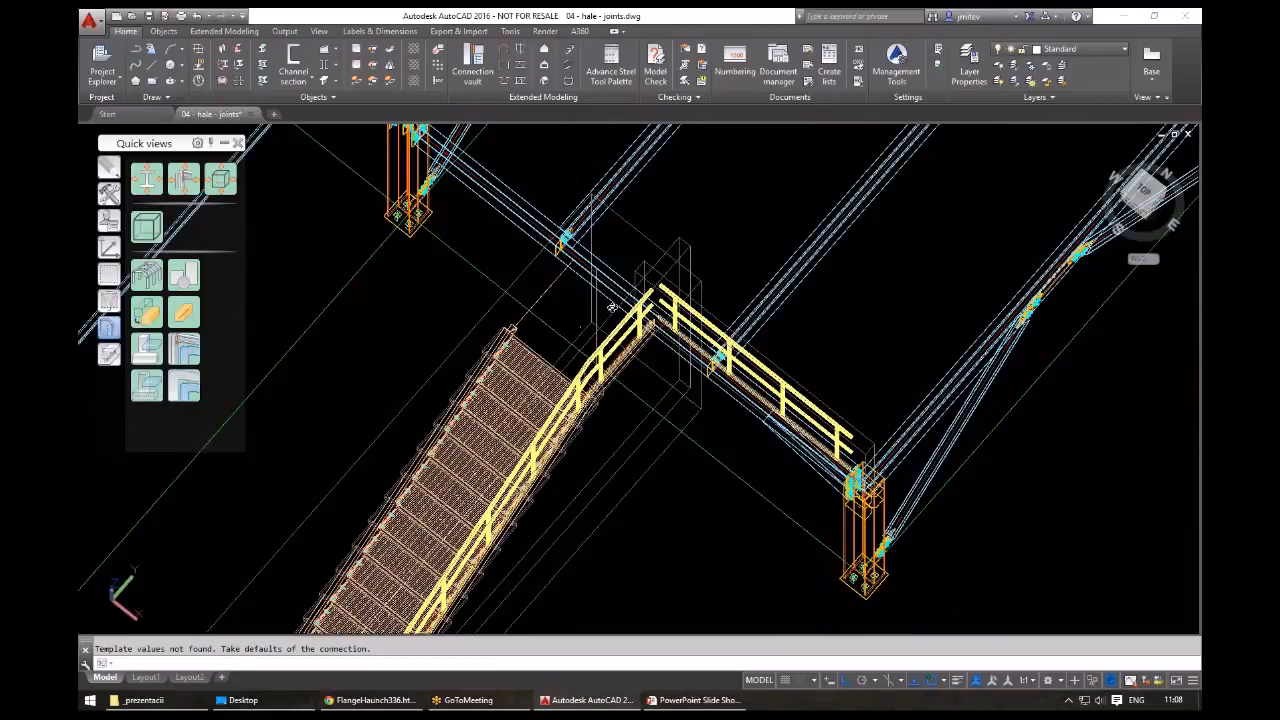
shift+middle_drag(612, 307, 617, 395)
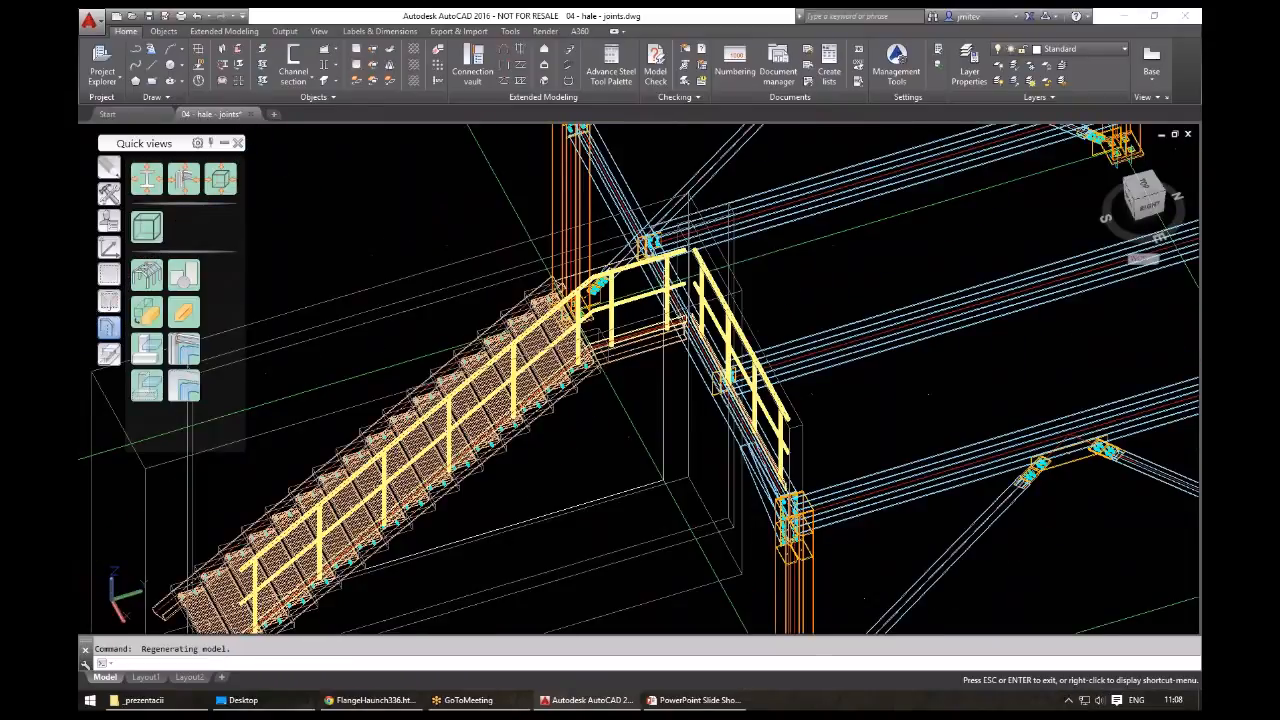
shift+middle_drag(617, 395, 653, 339)
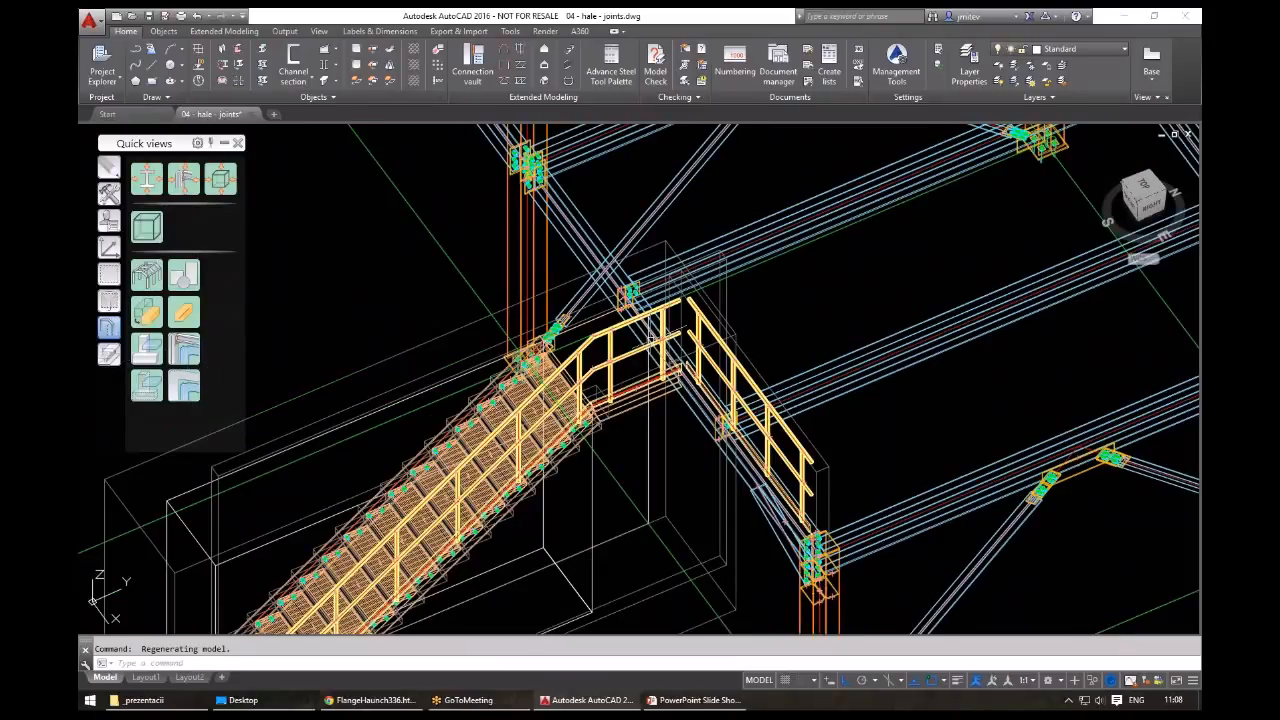
middle_drag(653, 339, 590, 387)
- Place the UCS on the beam inside the low bay and draw a variable rectangular grating, about 772 × 2112 mm, spanning two neighbouring beams
click(109, 247)
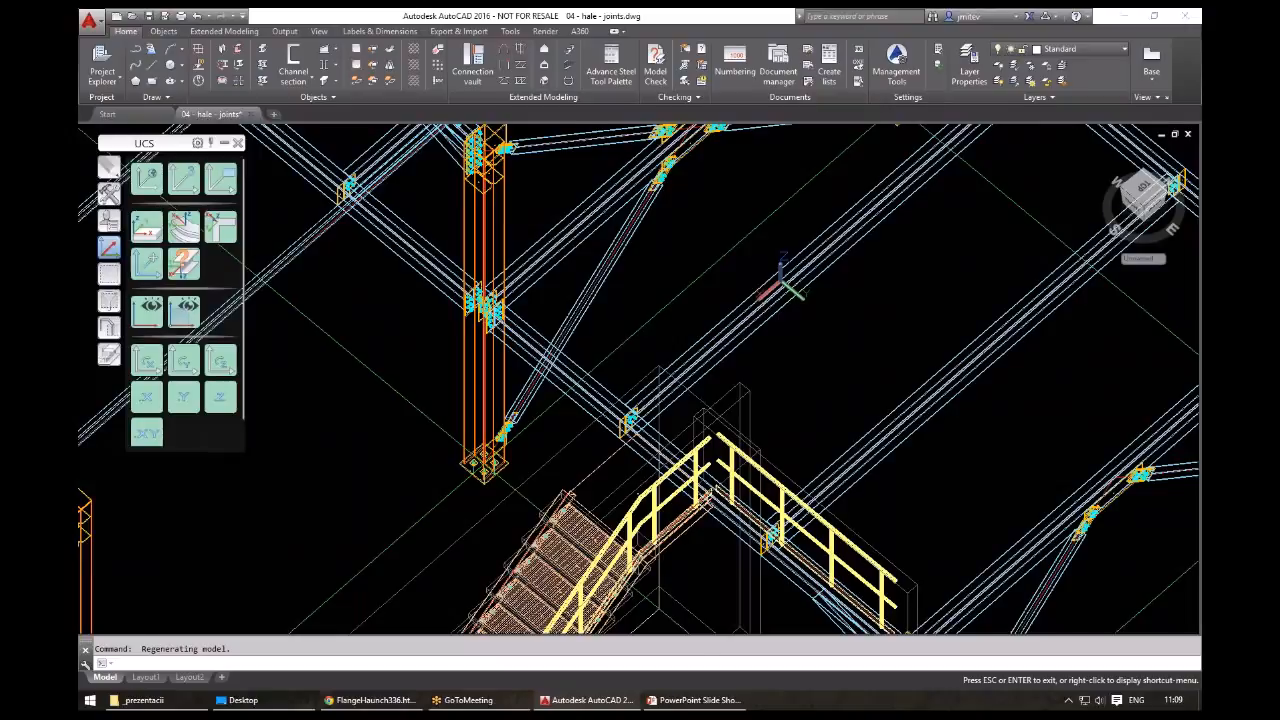
shift+middle_drag(470, 130, 504, 174)
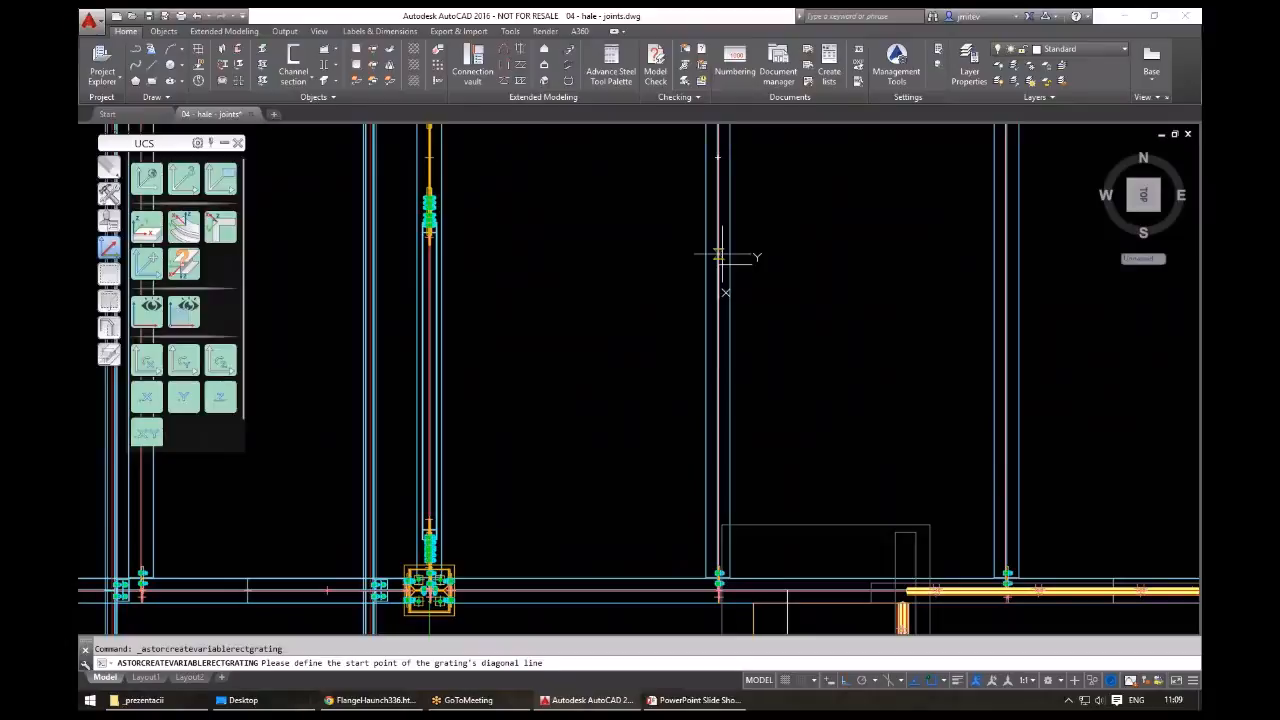
click(709, 225)
scroll(1119, 311, up, 3)
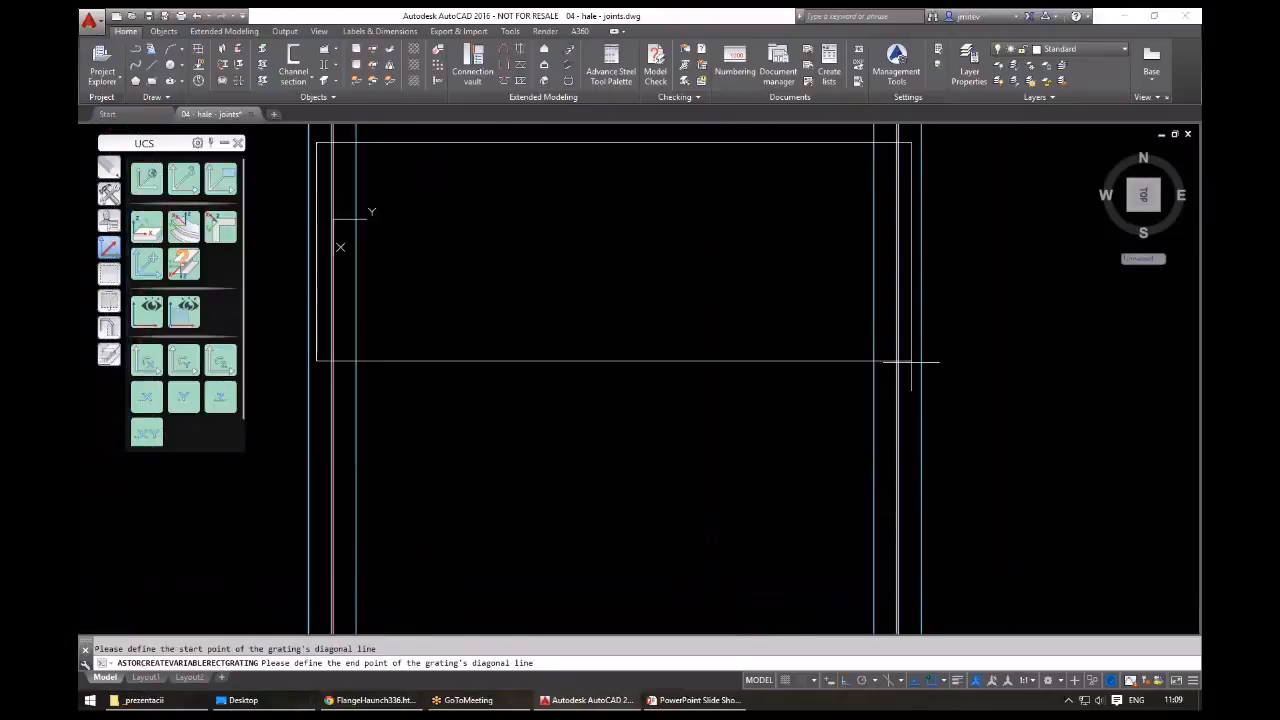
click(911, 362)
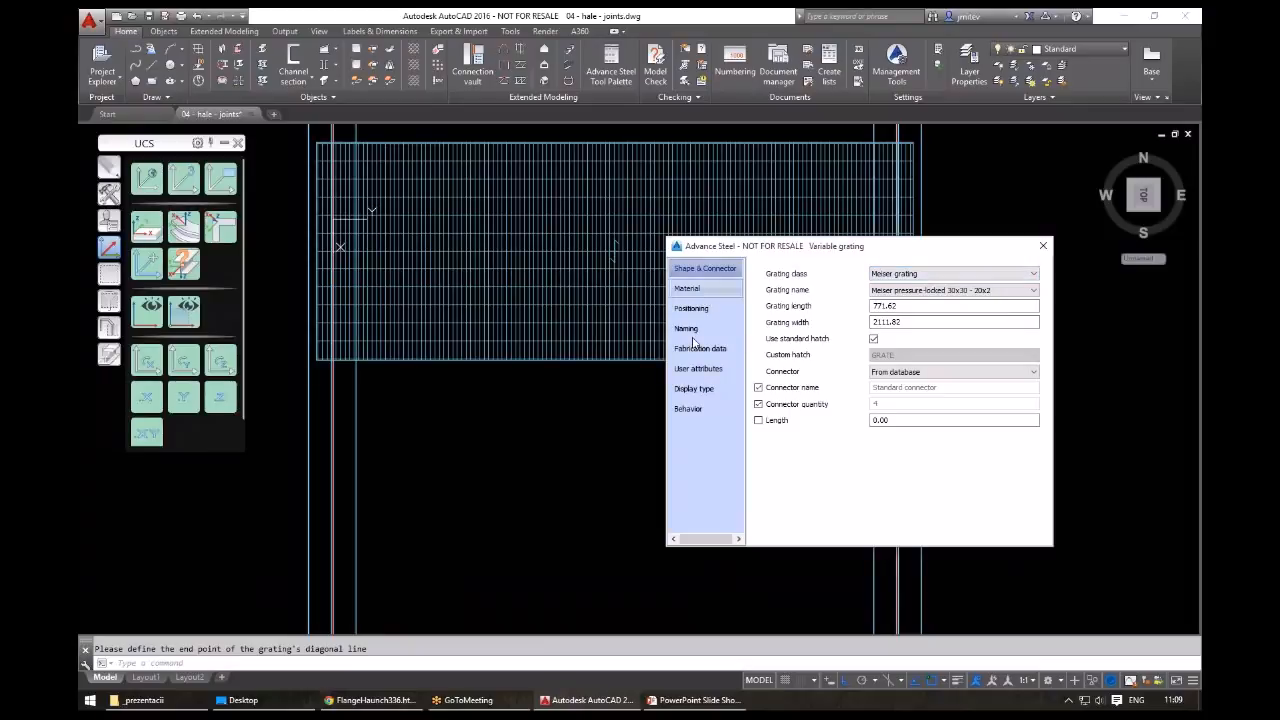
- Set the grating's justification to the first of the three positioning options, close its properties and check it in 3D
click(688, 331)
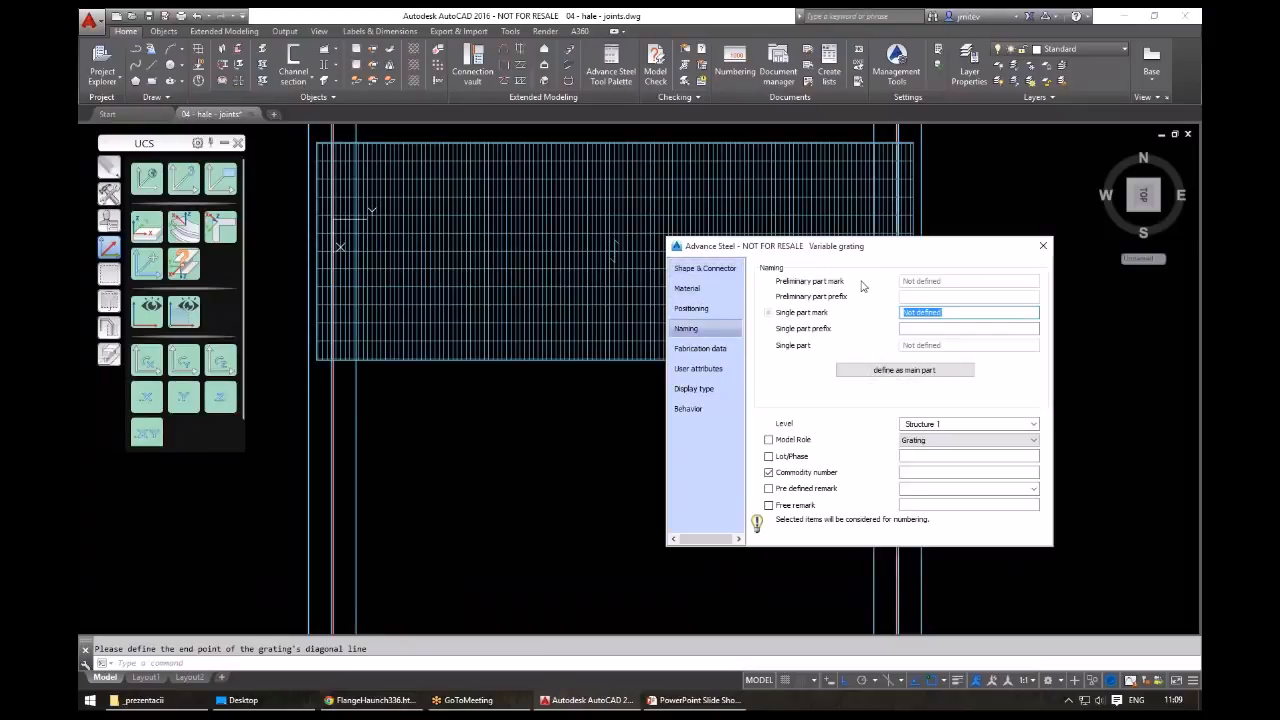
click(691, 308)
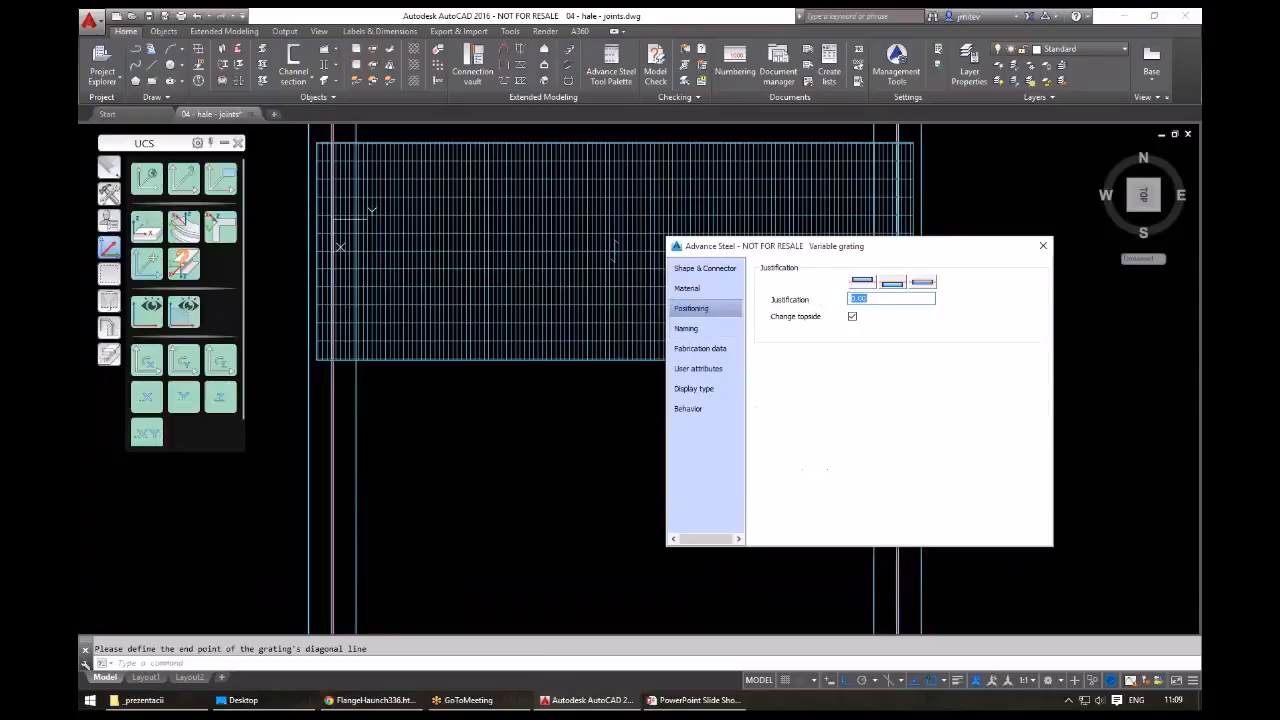
click(861, 282)
key(Escape)
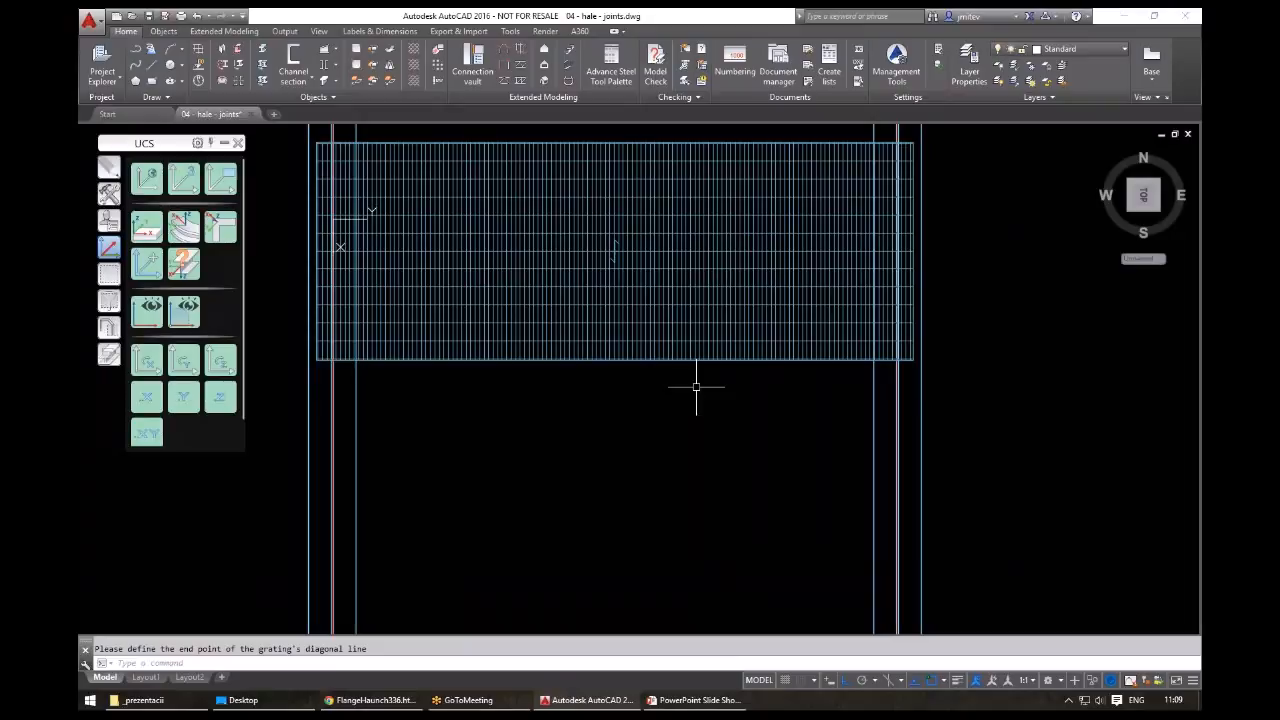
shift+middle_drag(696, 387, 610, 480)
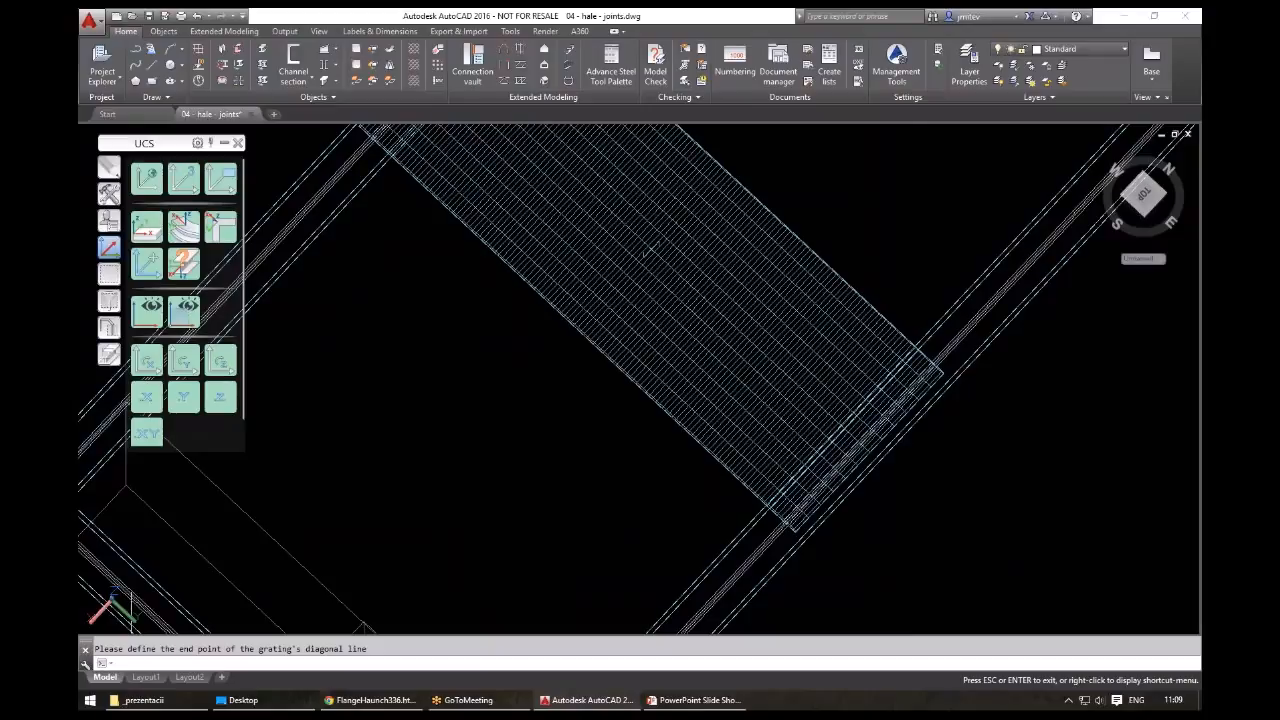
- Copy the grating perpendicular to its opposite long edge so the two panels adjoin, and stretch the copy by its outer corner
key(Escape)
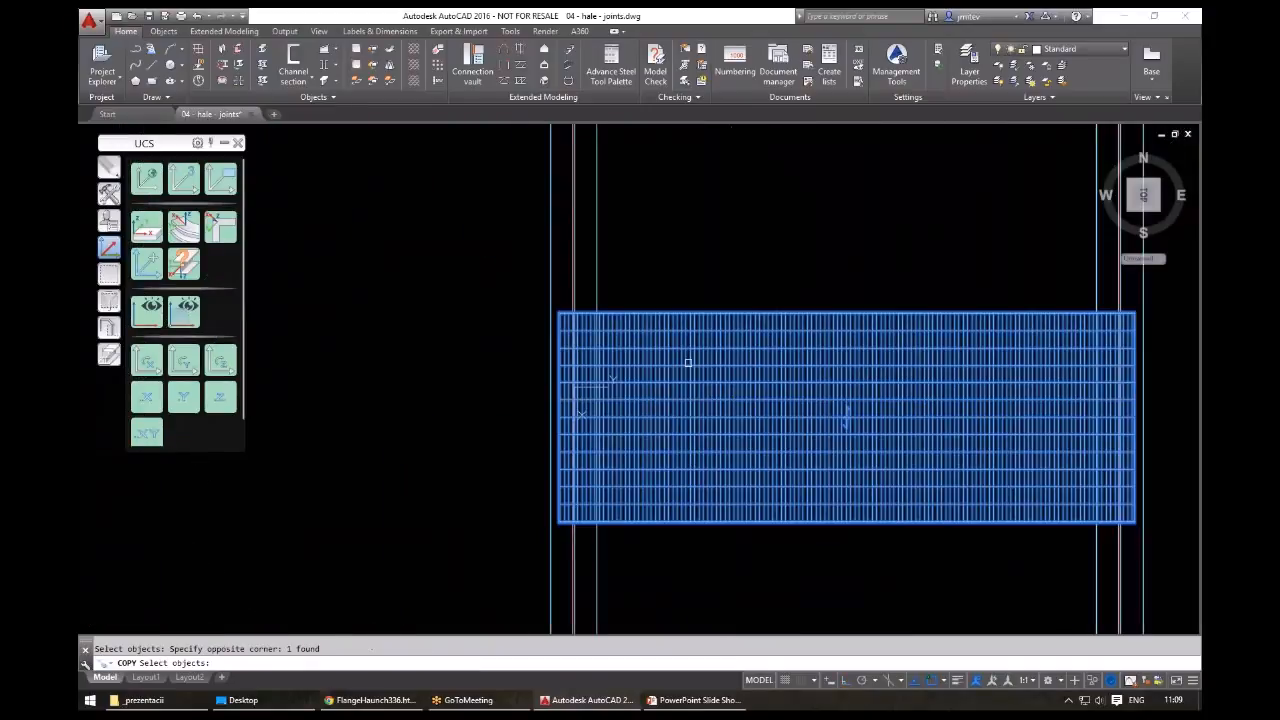
key(Return)
click(723, 312)
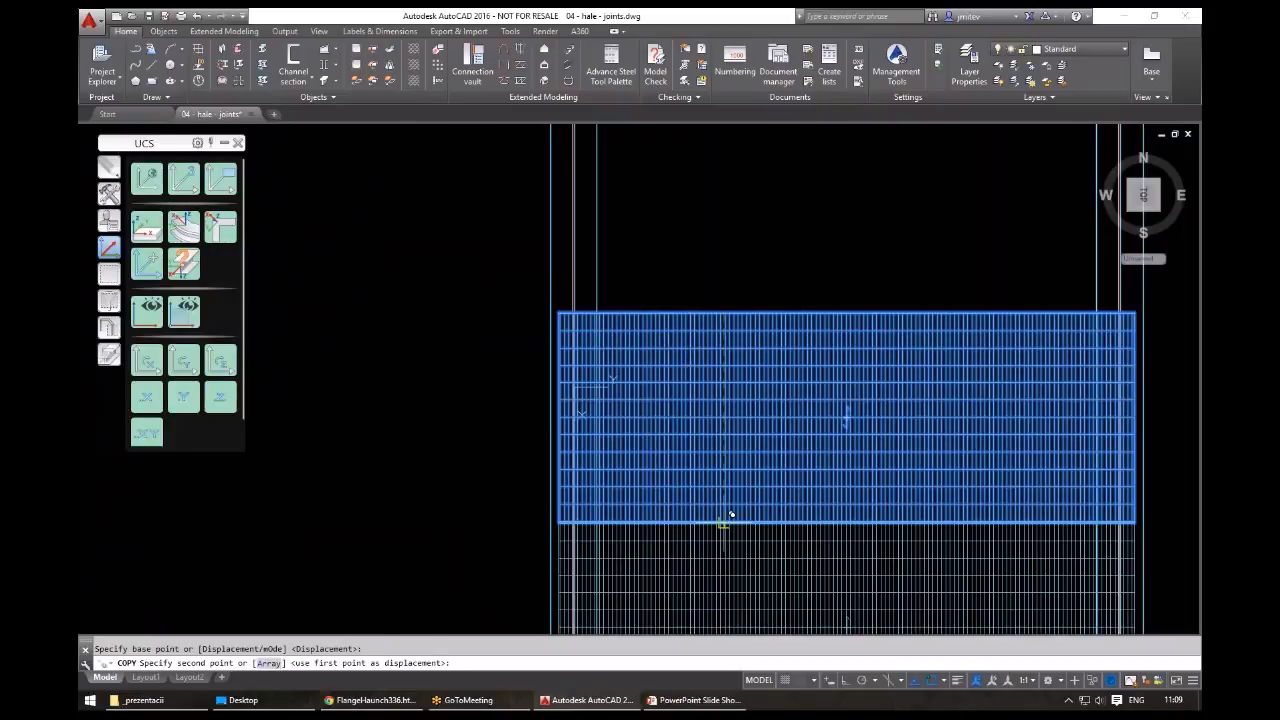
scroll(731, 514, up, 5)
text(per)
key(space)
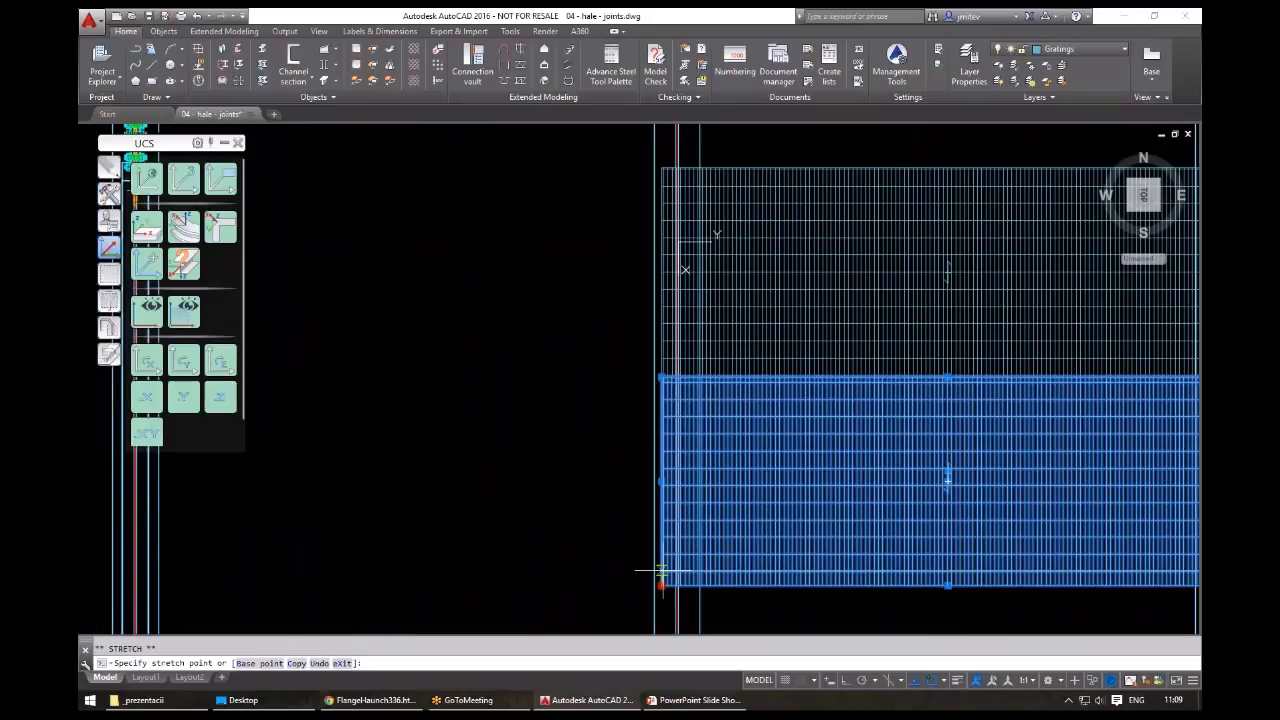
click(720, 527)
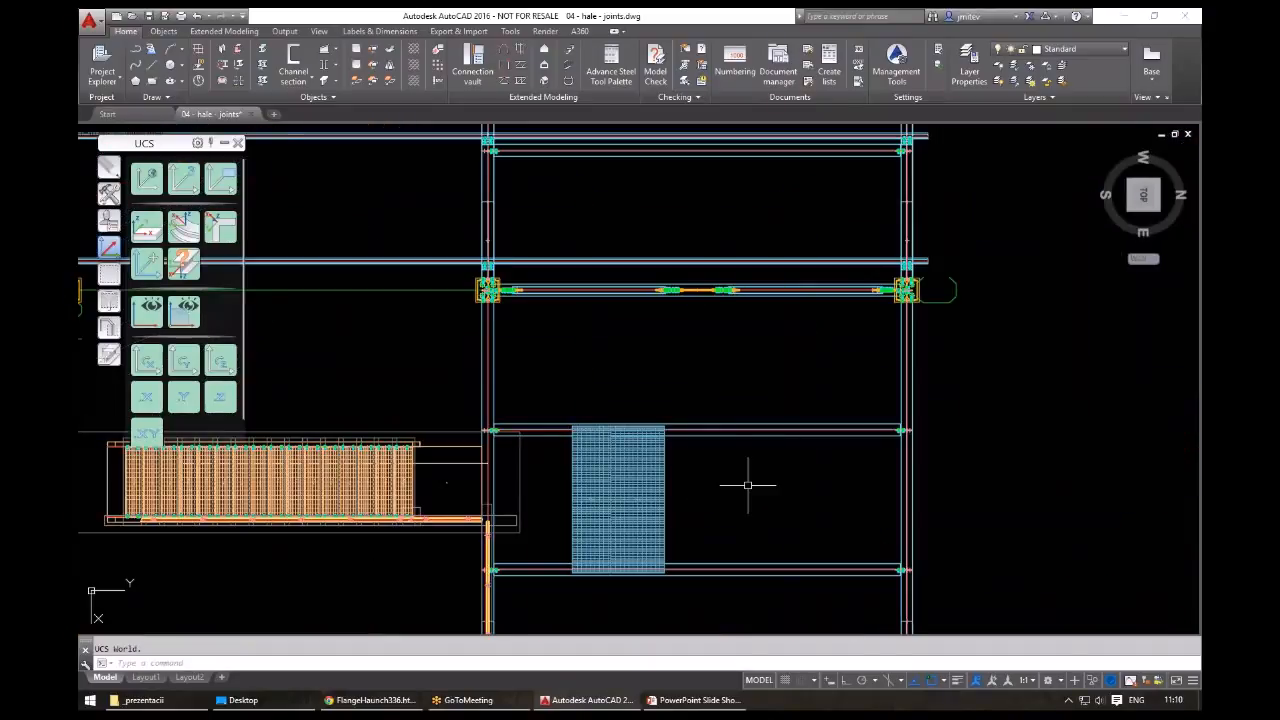
- Place the UCS on the supporting beam beside the two gratings and shift its origin onto the beam's red system axis
shift+middle_drag(766, 451, 548, 371)
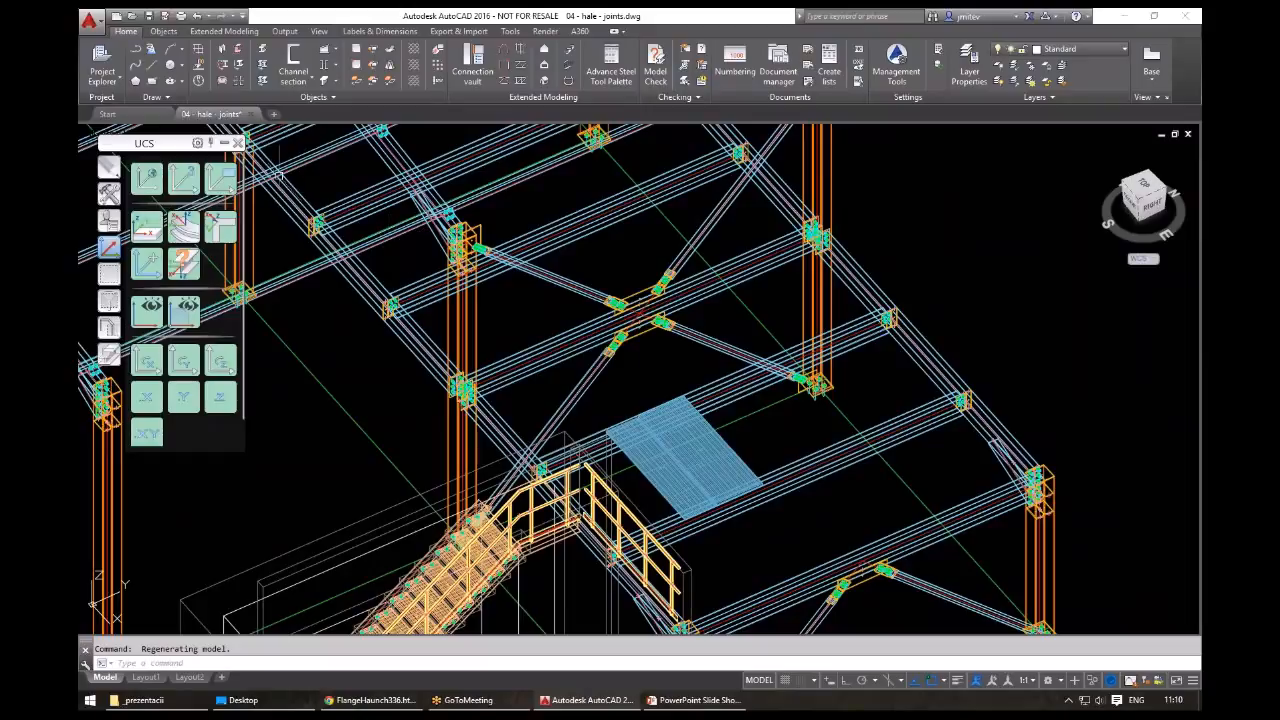
click(148, 229)
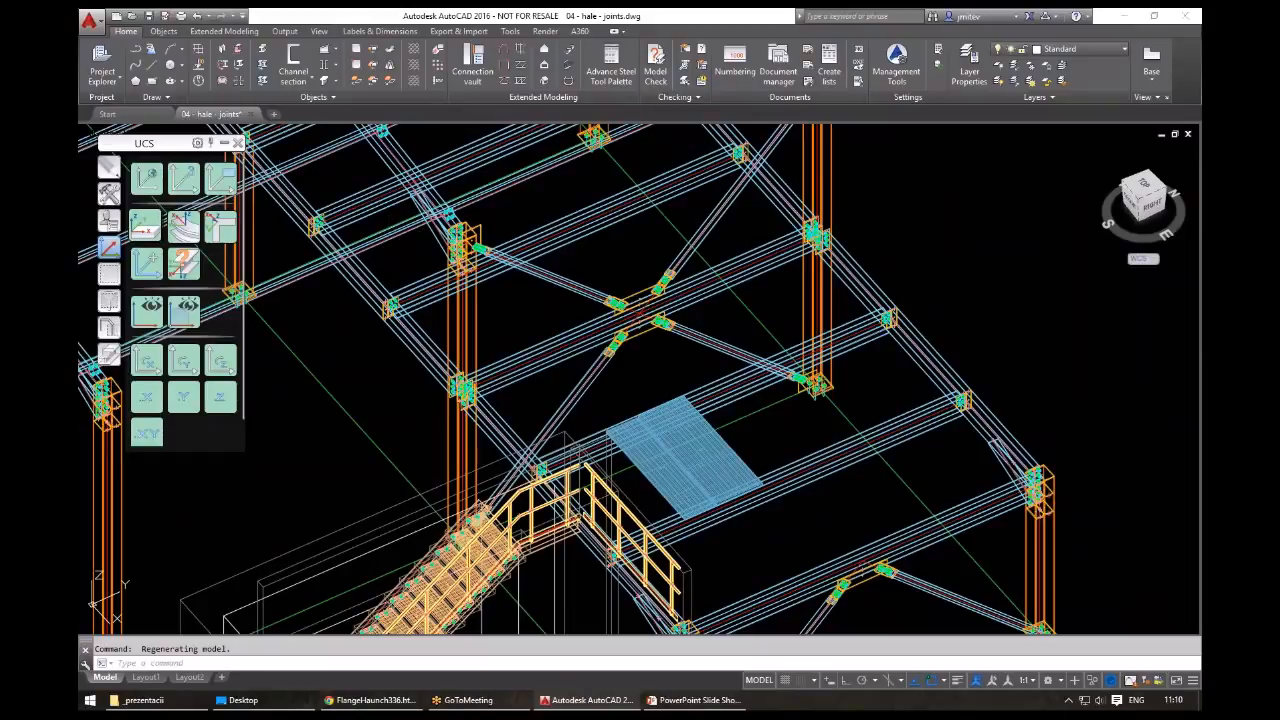
click(792, 442)
scroll(796, 443, up, 5)
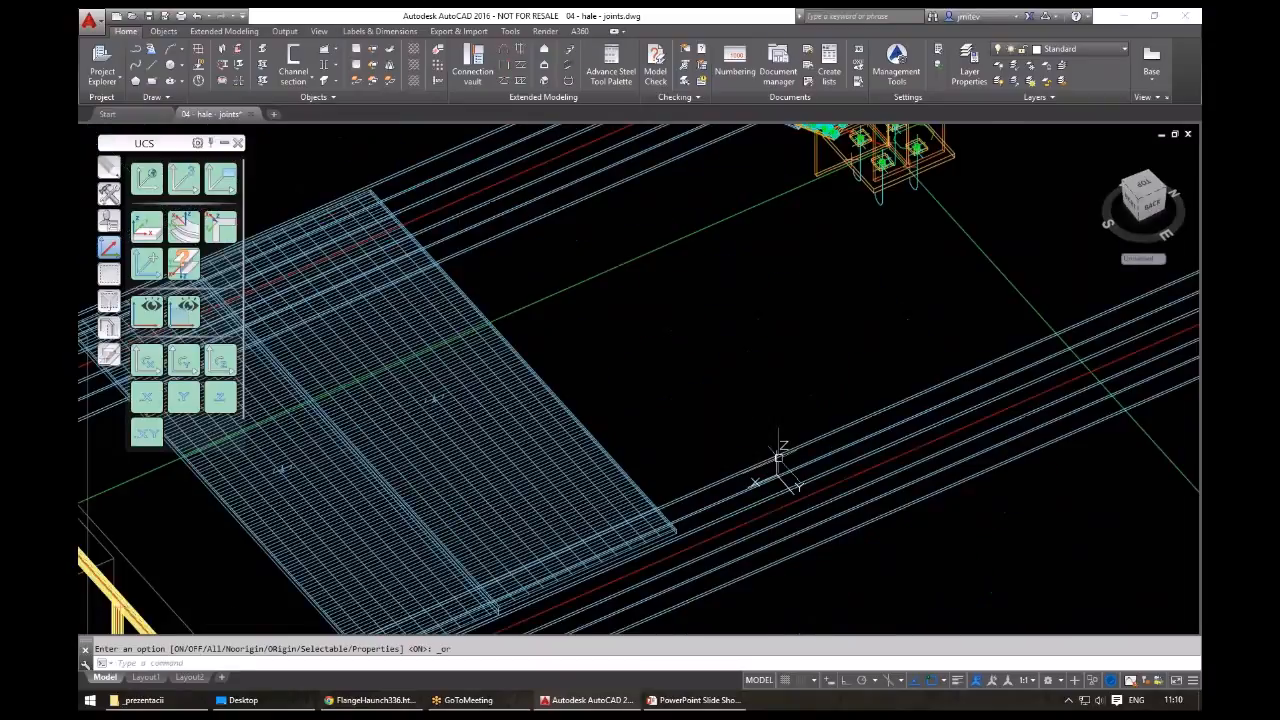
click(784, 466)
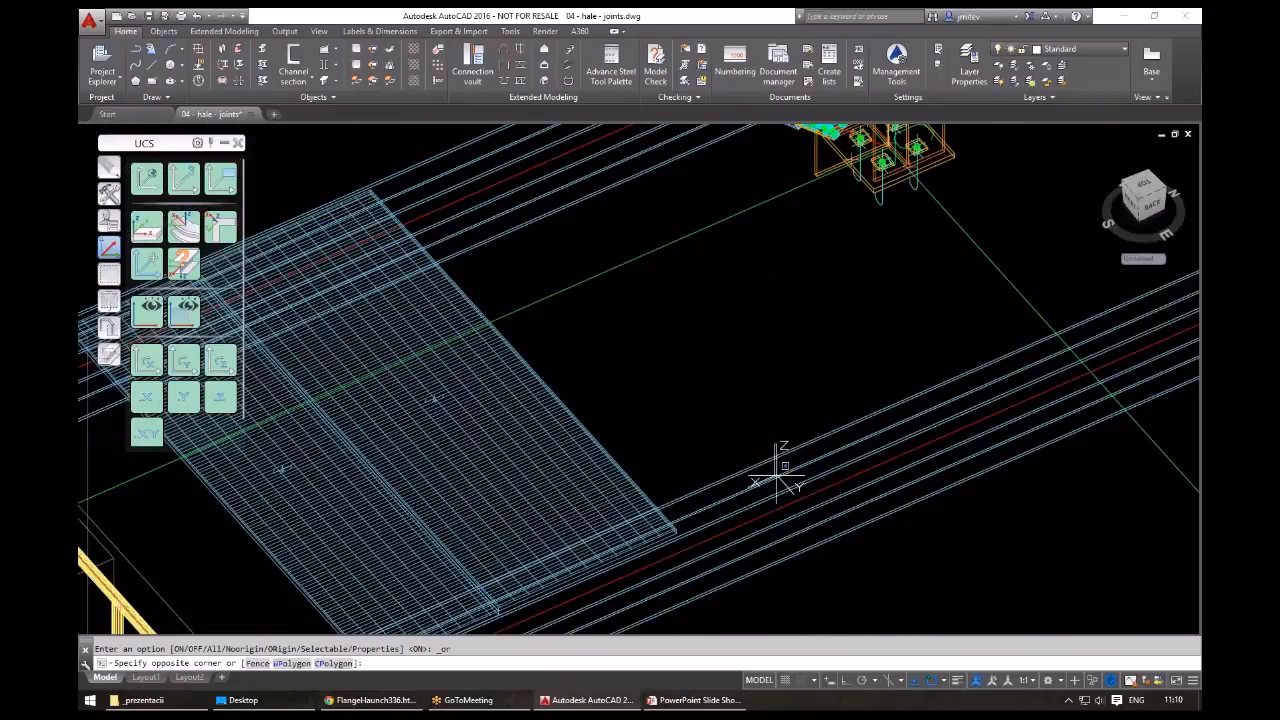
click(777, 468)
click(777, 474)
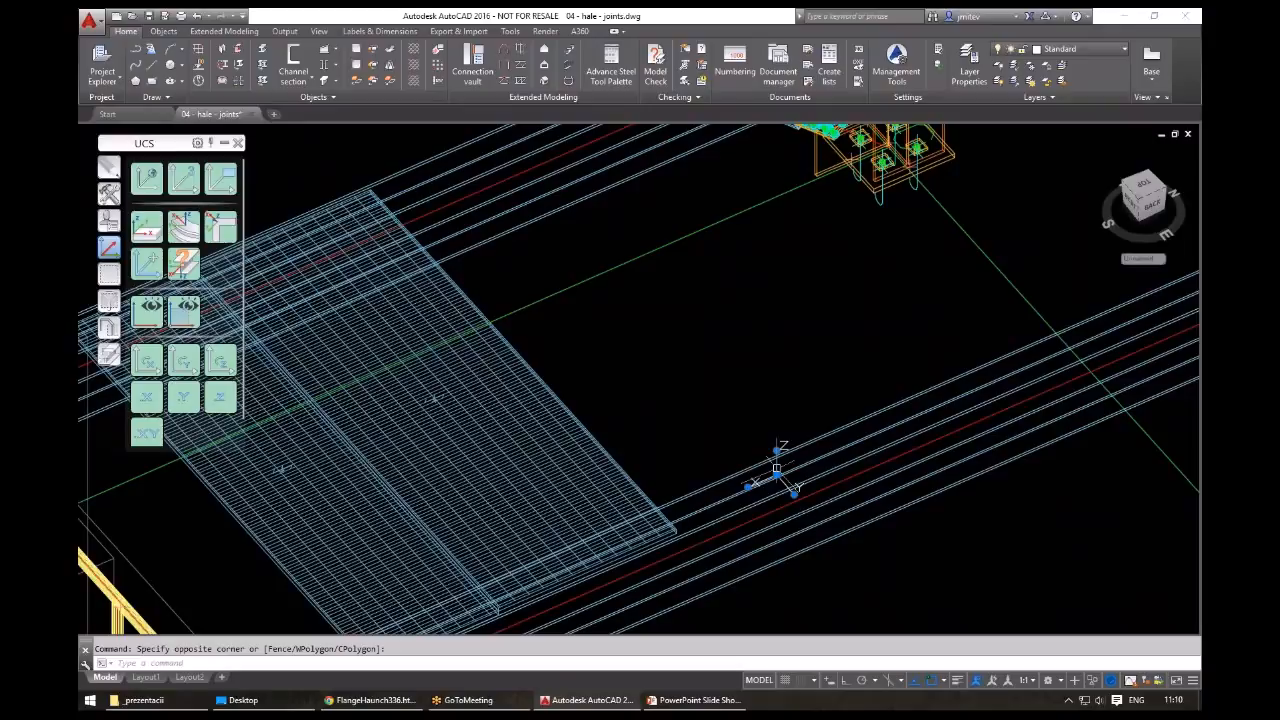
scroll(783, 484, up, 3)
click(785, 524)
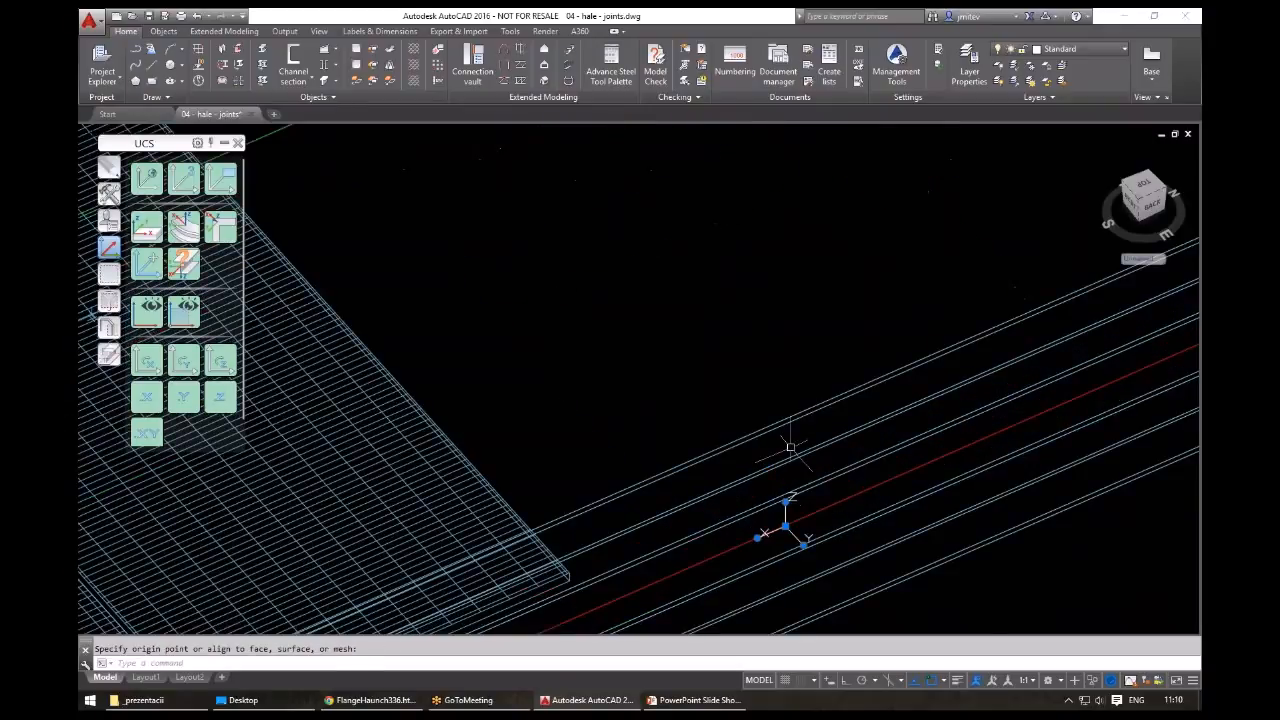
scroll(790, 447, down, 3)
scroll(796, 480, up, 3)
text(c)
key(Return)
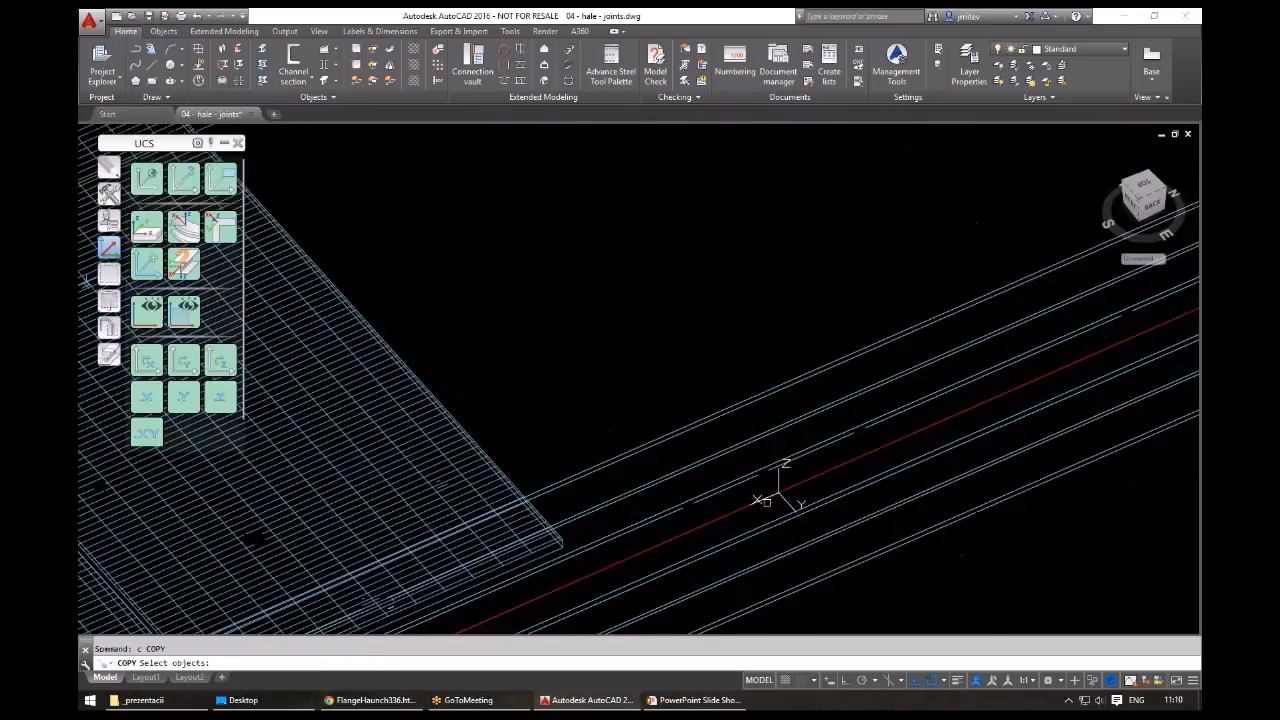
click(786, 500)
key(Escape)
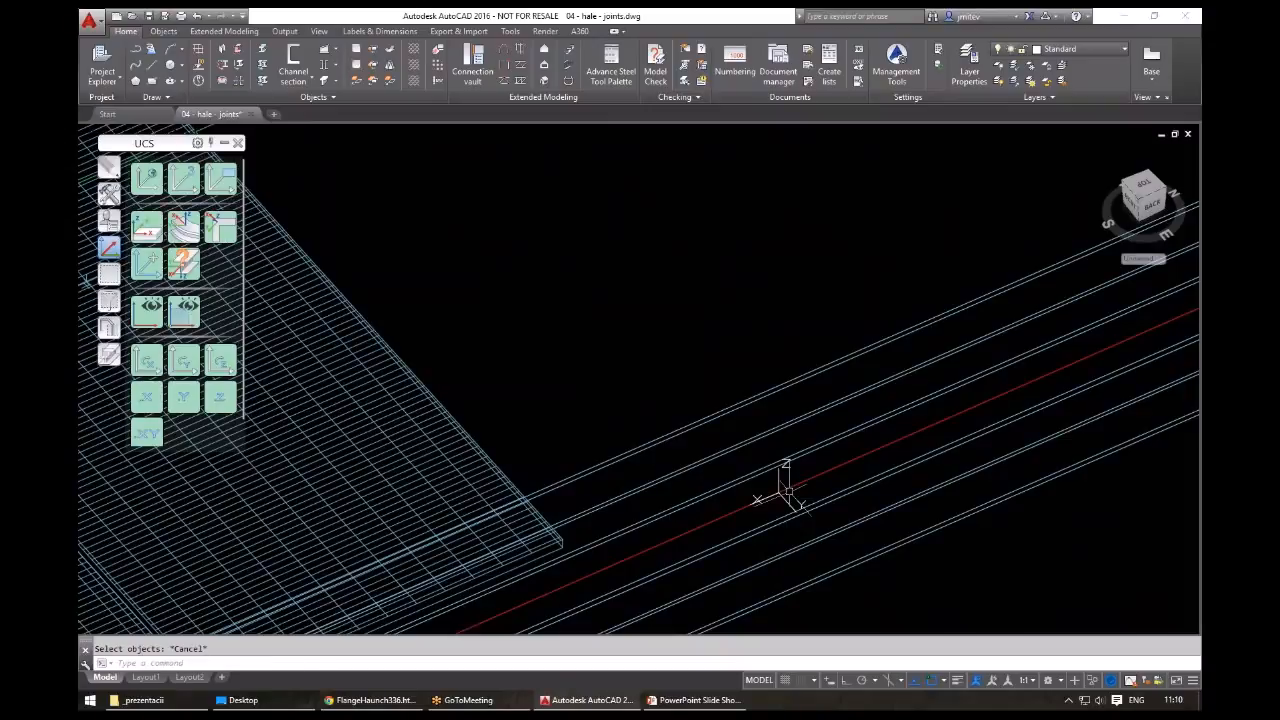
- Draw a rolled I-section cross beam beside the gratings, from the UCS origin perpendicular to the opposite supporting beam
scroll(789, 470, down, 5)
click(1143, 184)
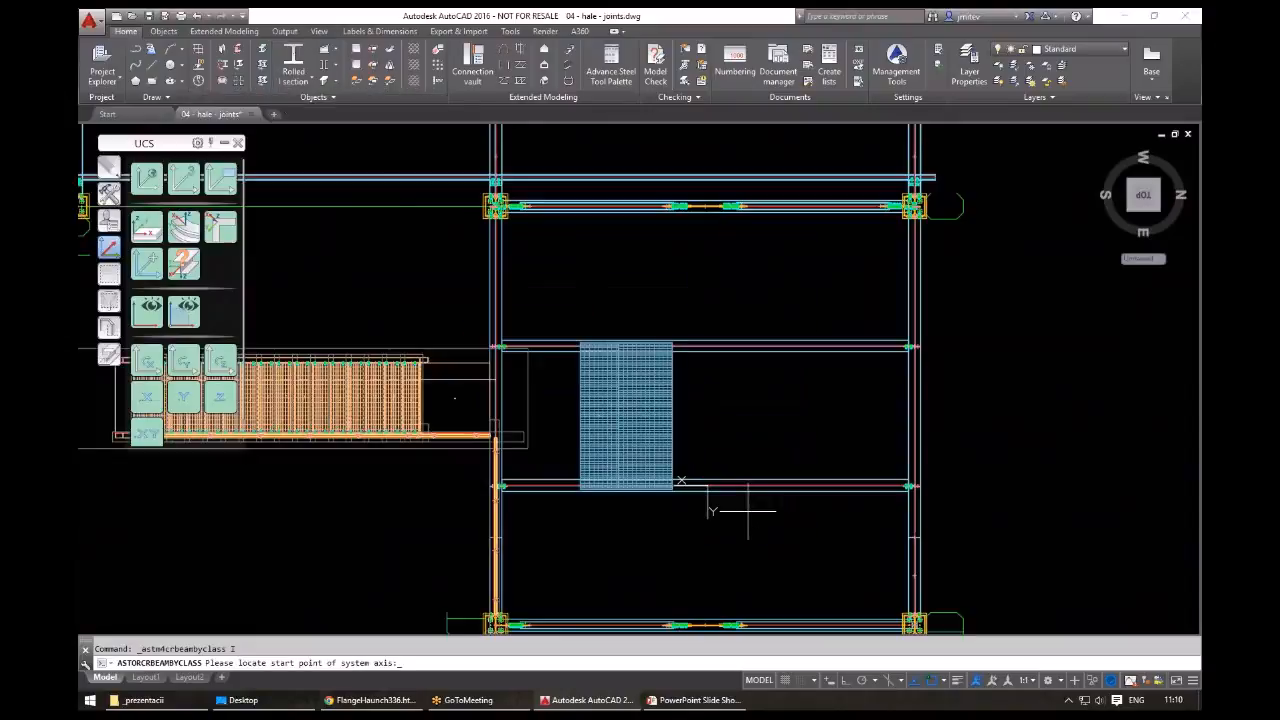
scroll(747, 510, up, 5)
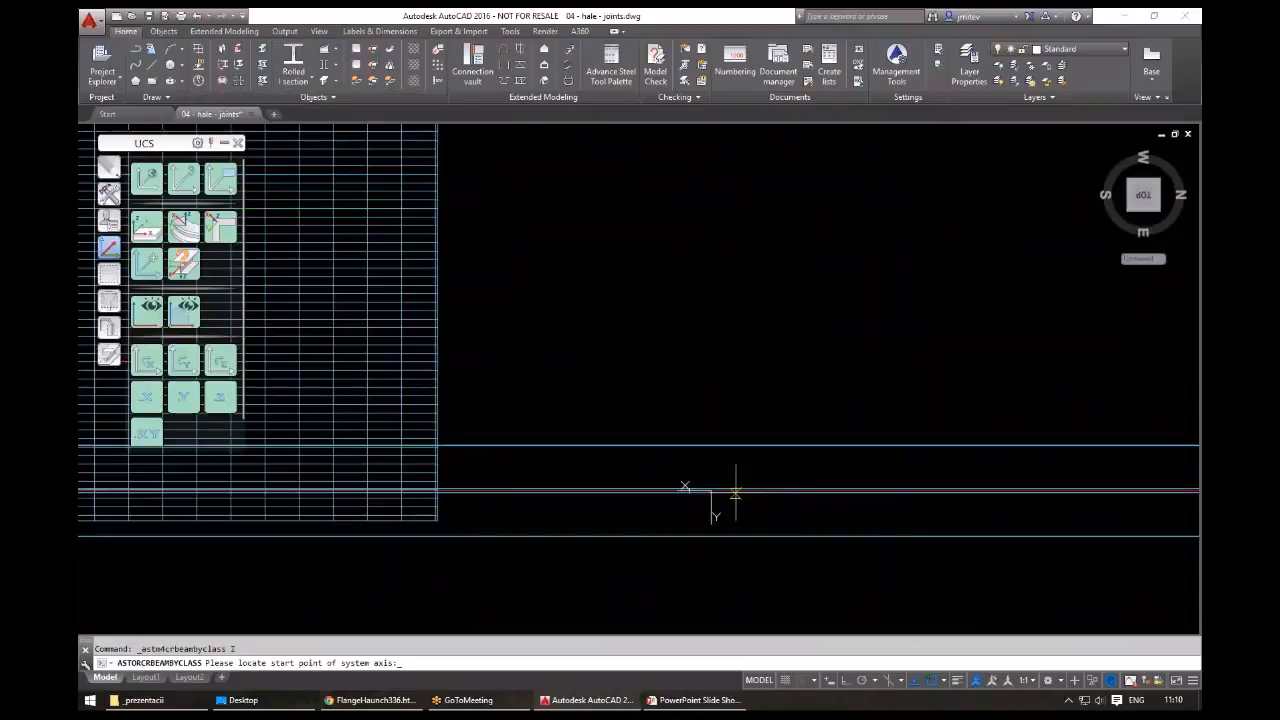
scroll(735, 493, up, 3)
click(708, 488)
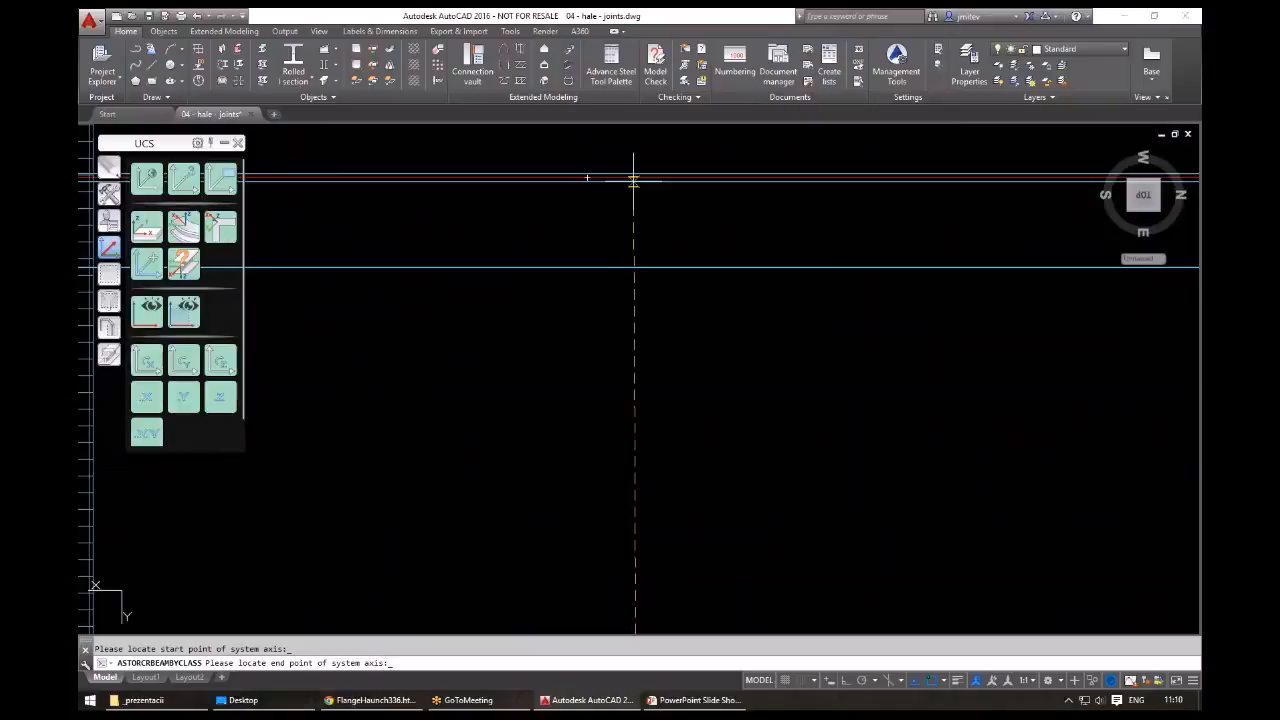
text(per)
key(Return)
scroll(635, 181, up, 3)
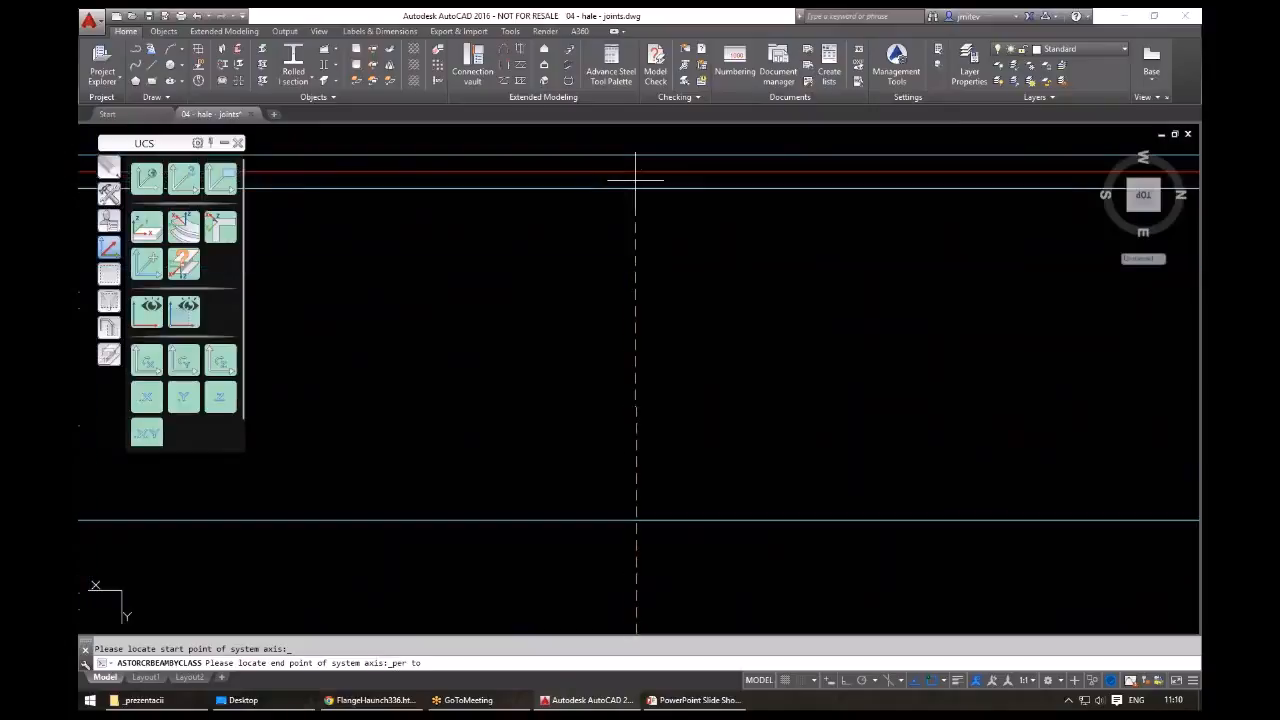
click(635, 181)
scroll(658, 261, down, 3)
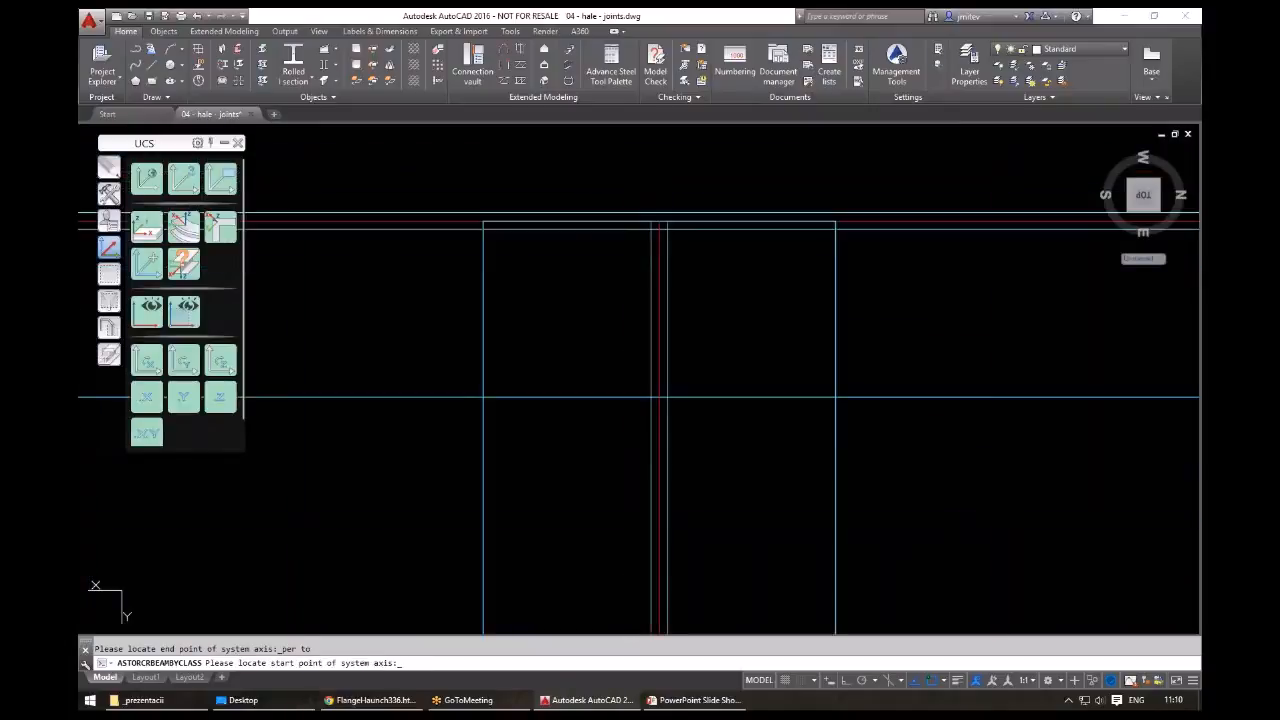
key(Escape)
- Set the new cross beam's offset to the centre point of its section and close its properties
scroll(705, 224, down, 5)
mouse_move(734, 369)
shift+middle_down()
mouse_move(630, 260)
mouse_move(718, 386)
shift+middle_up()
click(718, 386)
right_click(718, 386)
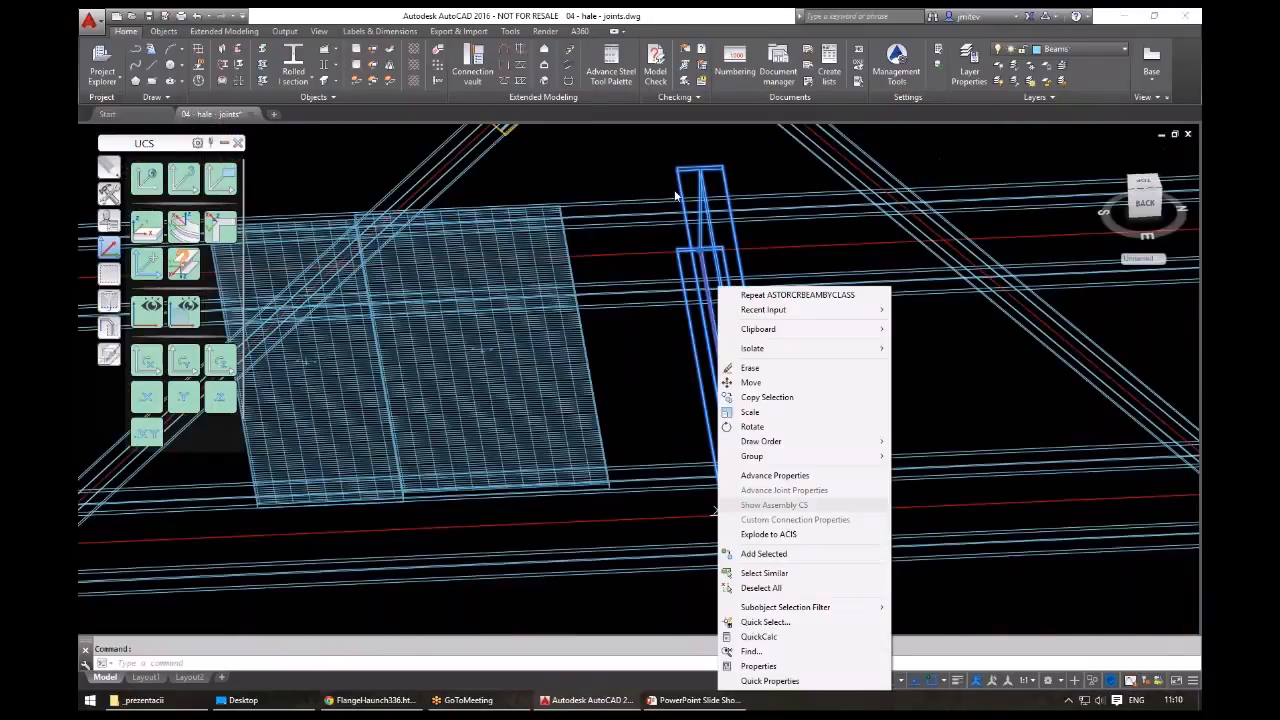
click(775, 475)
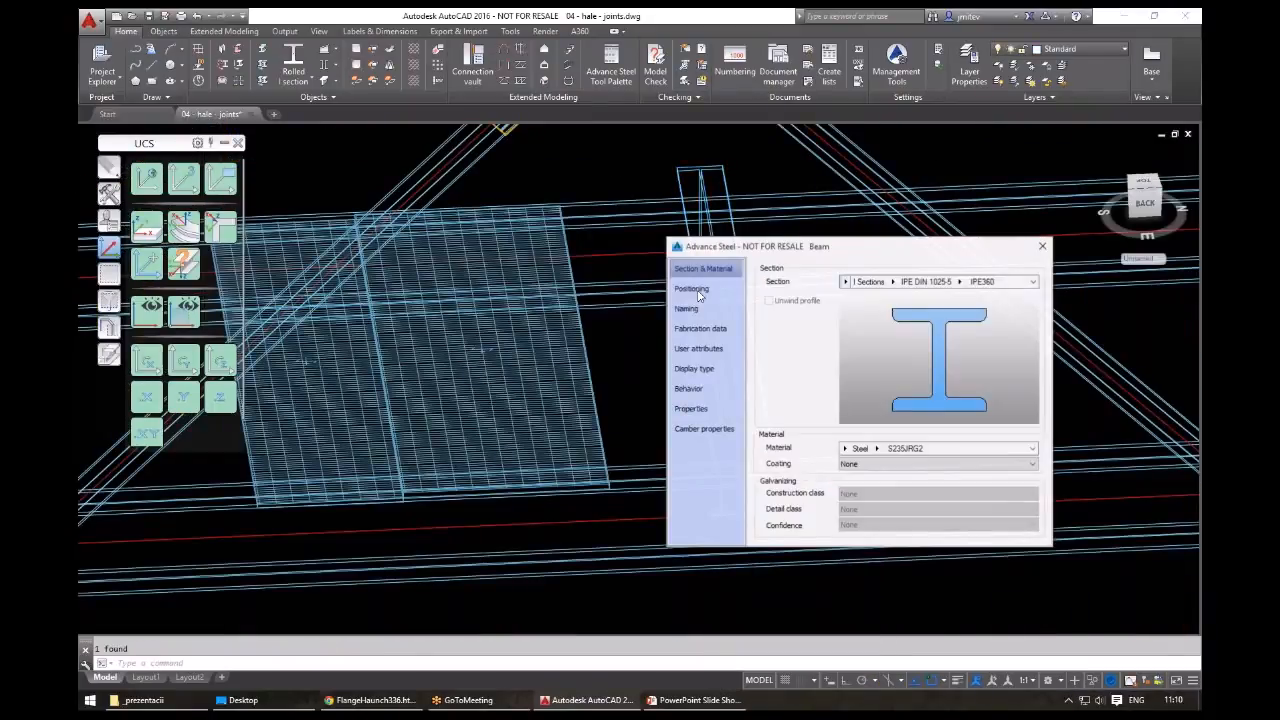
click(698, 291)
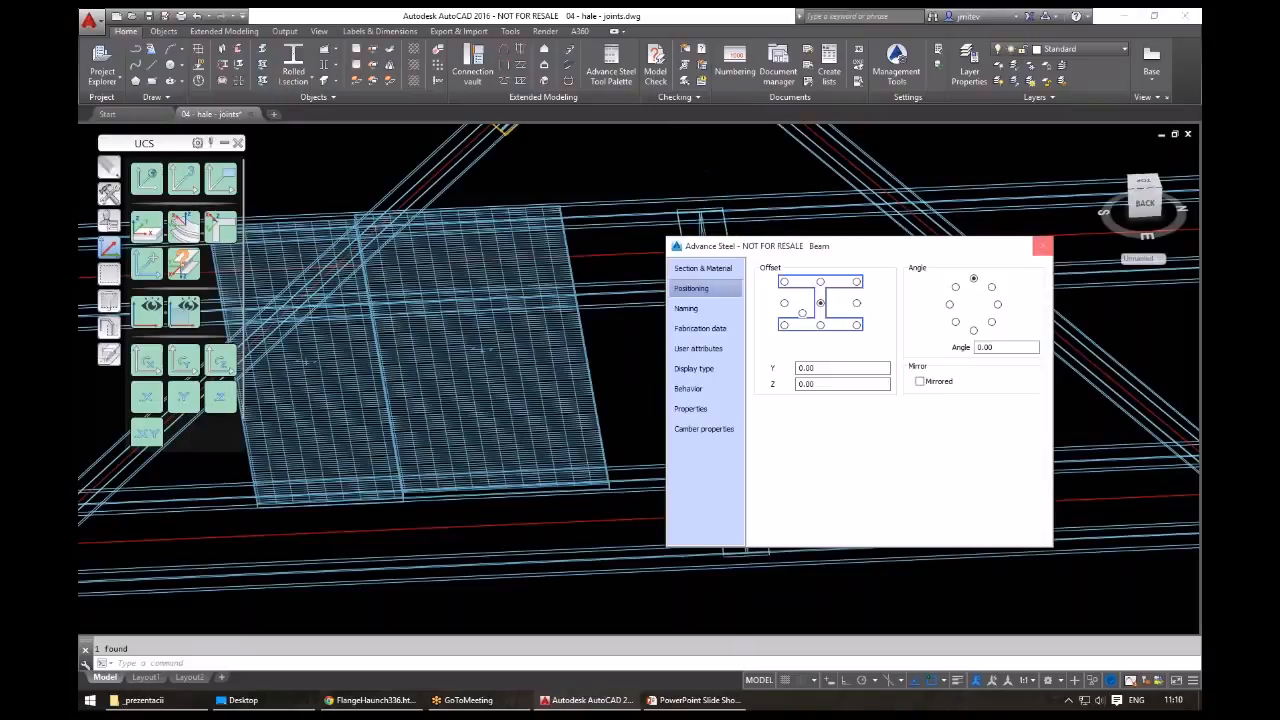
click(1042, 245)
shift+middle_drag(600, 590, 797, 437)
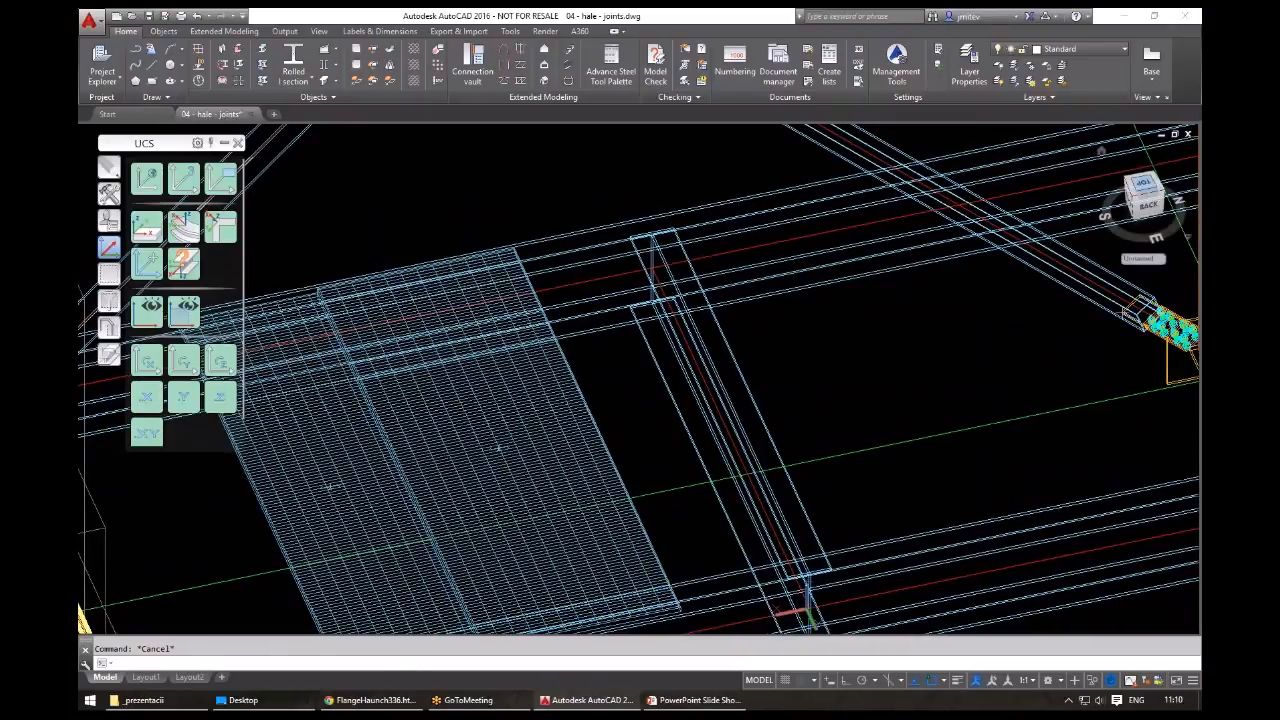
- Copy the cross beam parallel to itself along the supporting beams, away from the gratings, and check the pair in 3D
click(1143, 185)
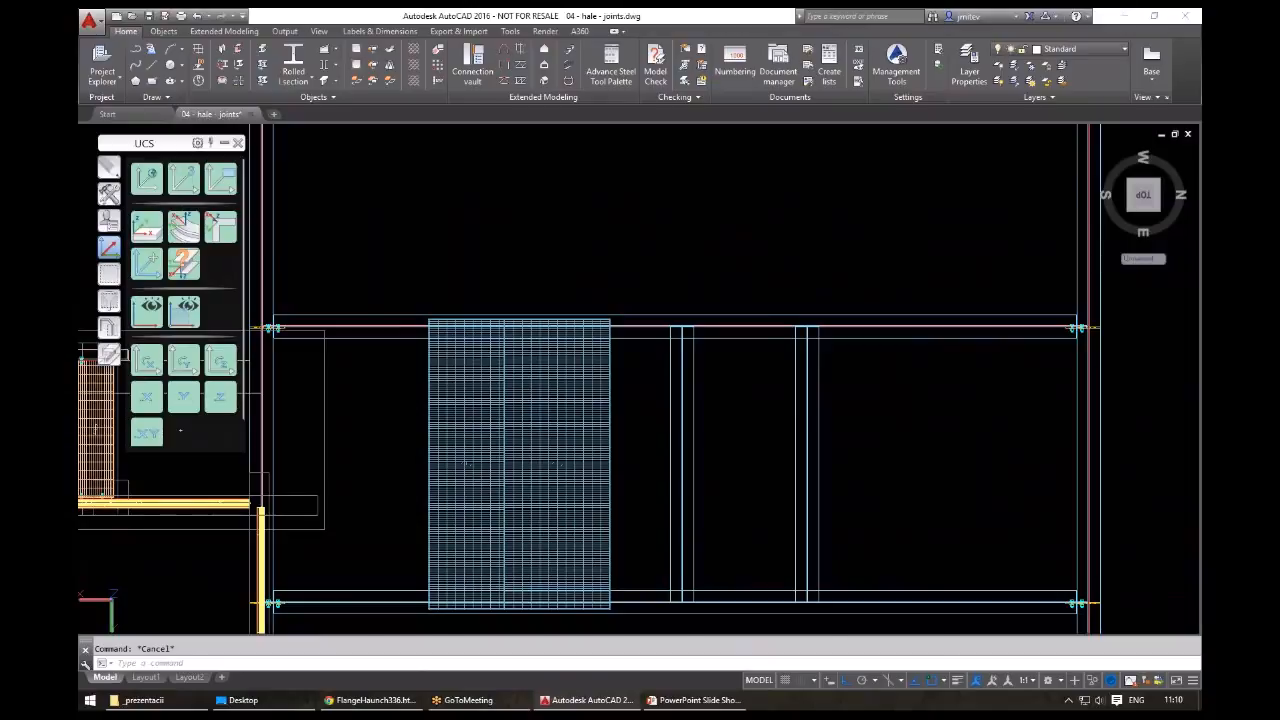
shift+middle_drag(757, 426, 640, 300)
shift+middle_drag(760, 360, 826, 371)
middle_drag(660, 362, 780, 371)
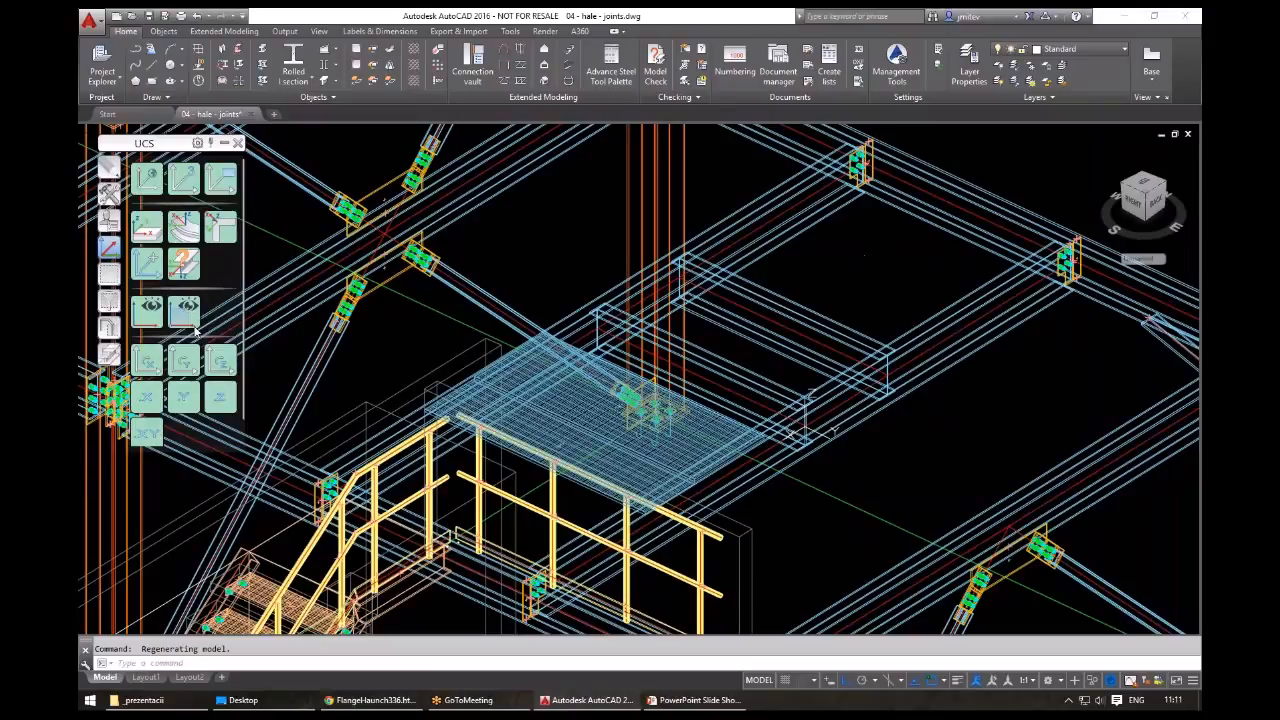
- Create a special part with its central point midway between the midpoints of the two cross beams
scroll(195, 330, down, 4)
scroll(154, 306, up, 1)
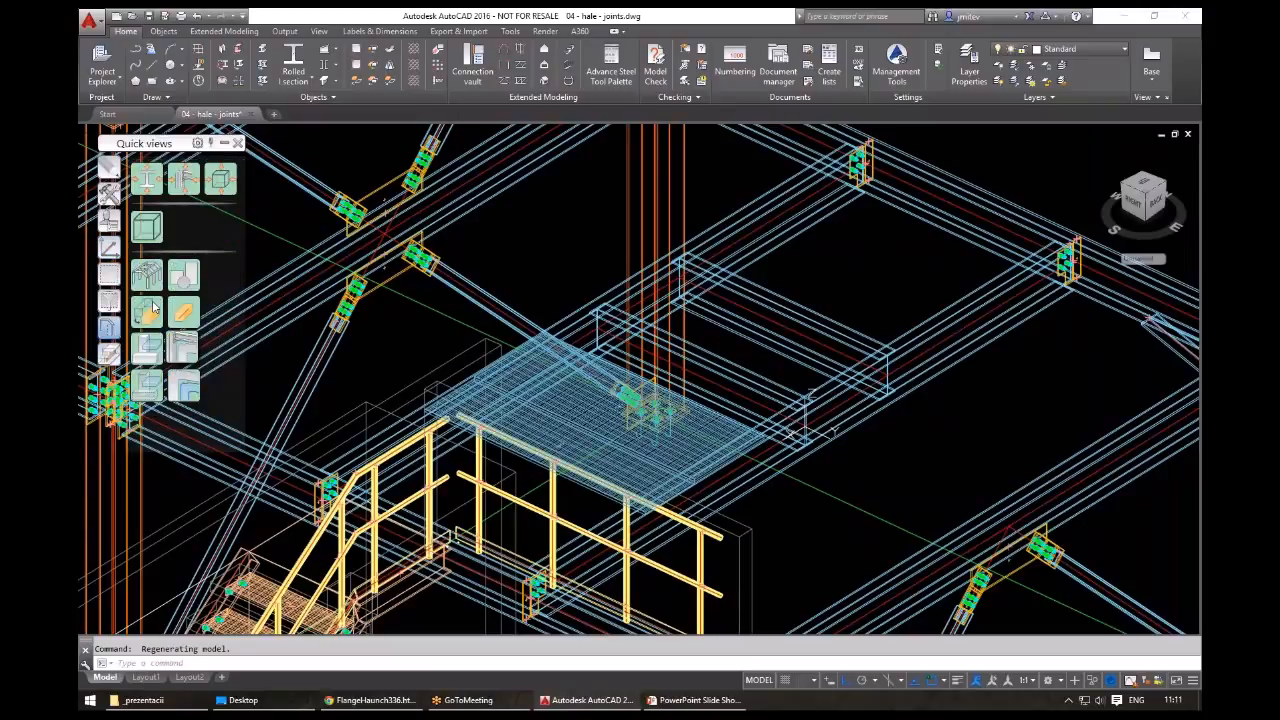
scroll(154, 306, up, 1)
scroll(180, 390, up, 3)
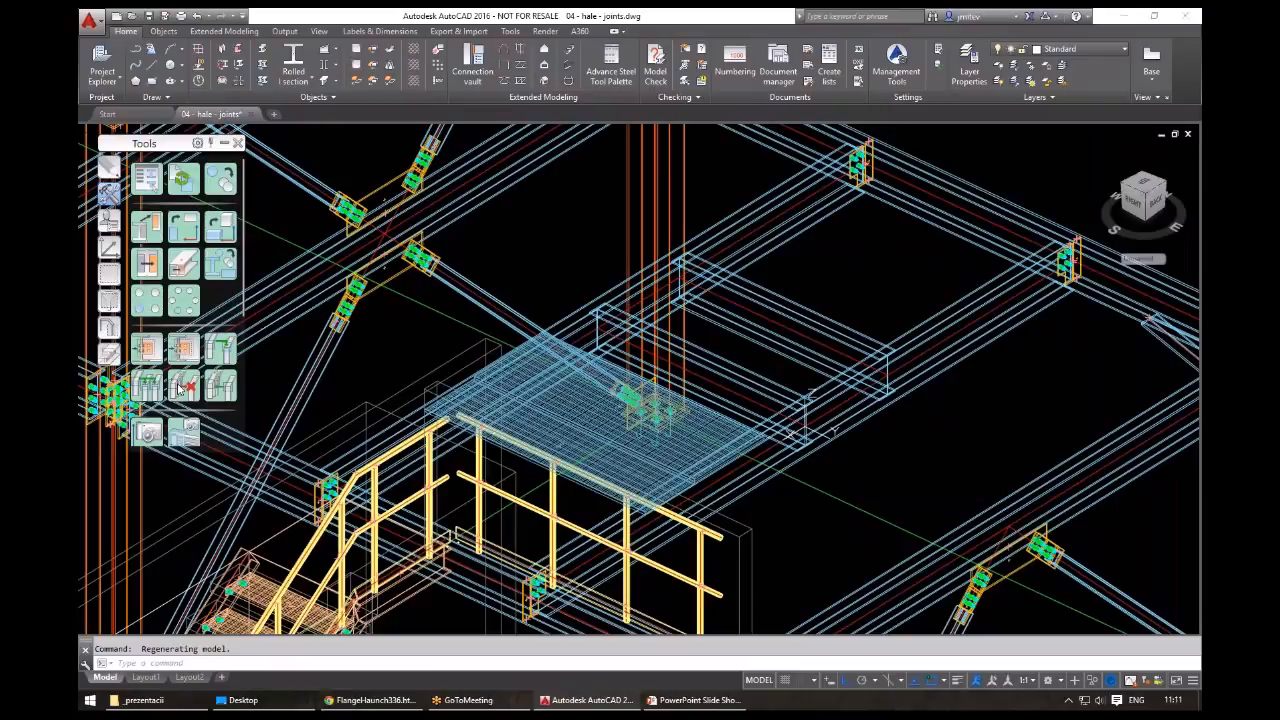
scroll(180, 390, down, 3)
click(156, 372)
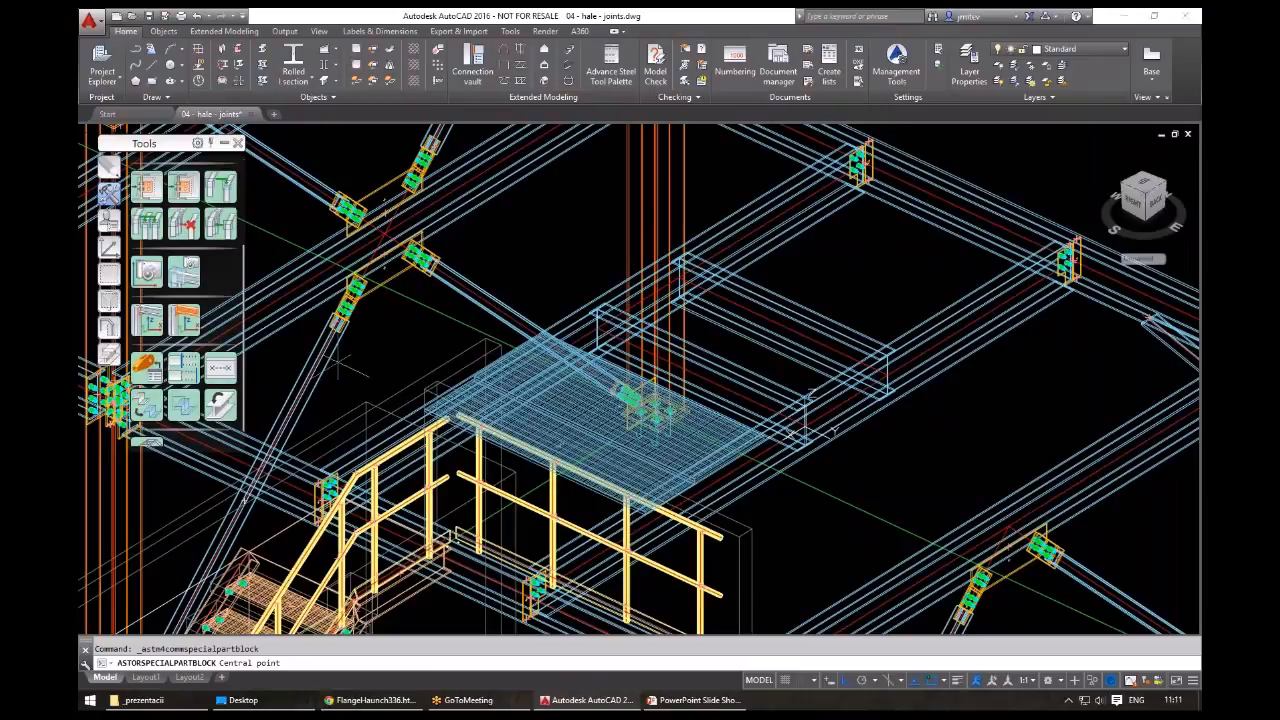
middle_drag(700, 376, 704, 408)
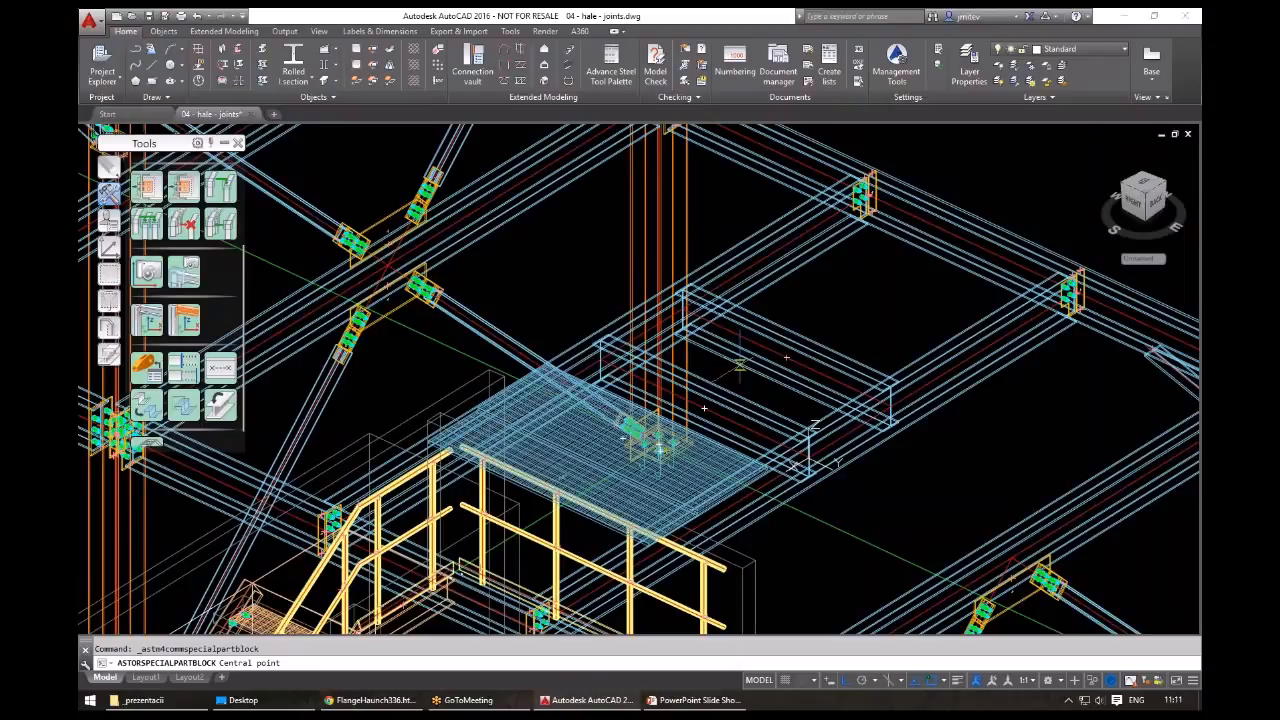
shift+right_click(740, 365)
scroll(714, 385, up, 3)
click(849, 330)
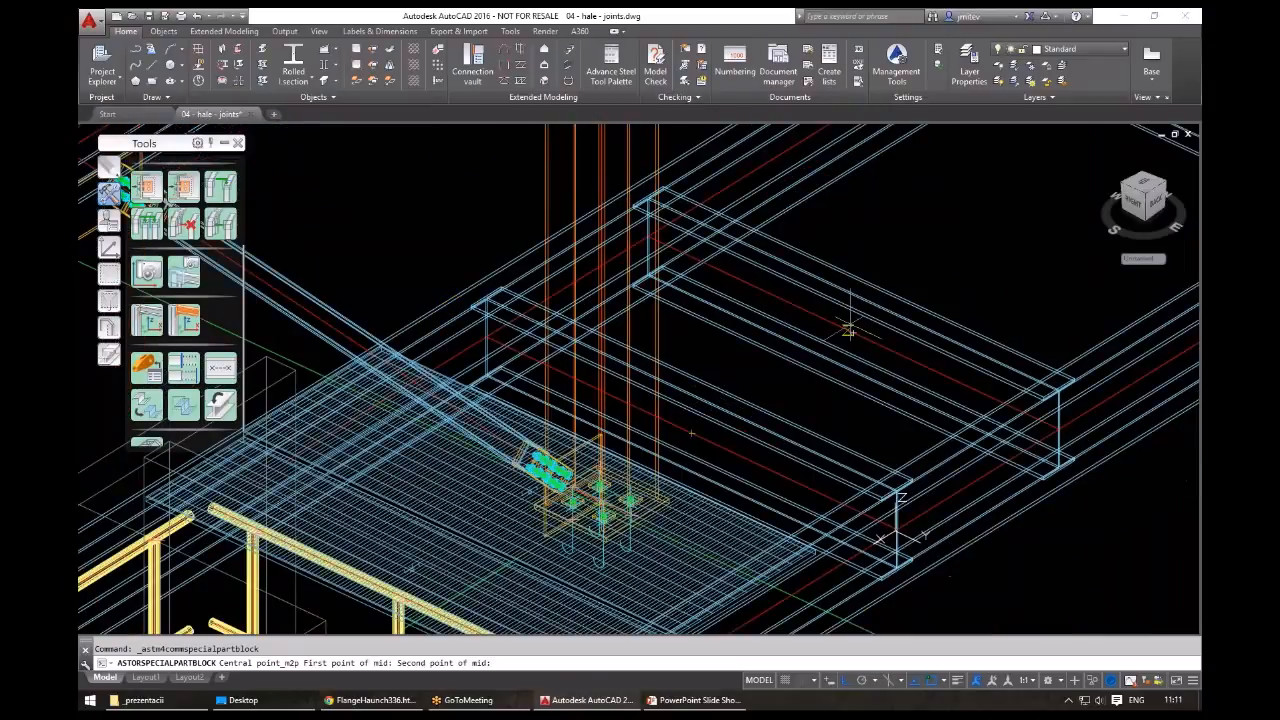
click(848, 330)
click(756, 386)
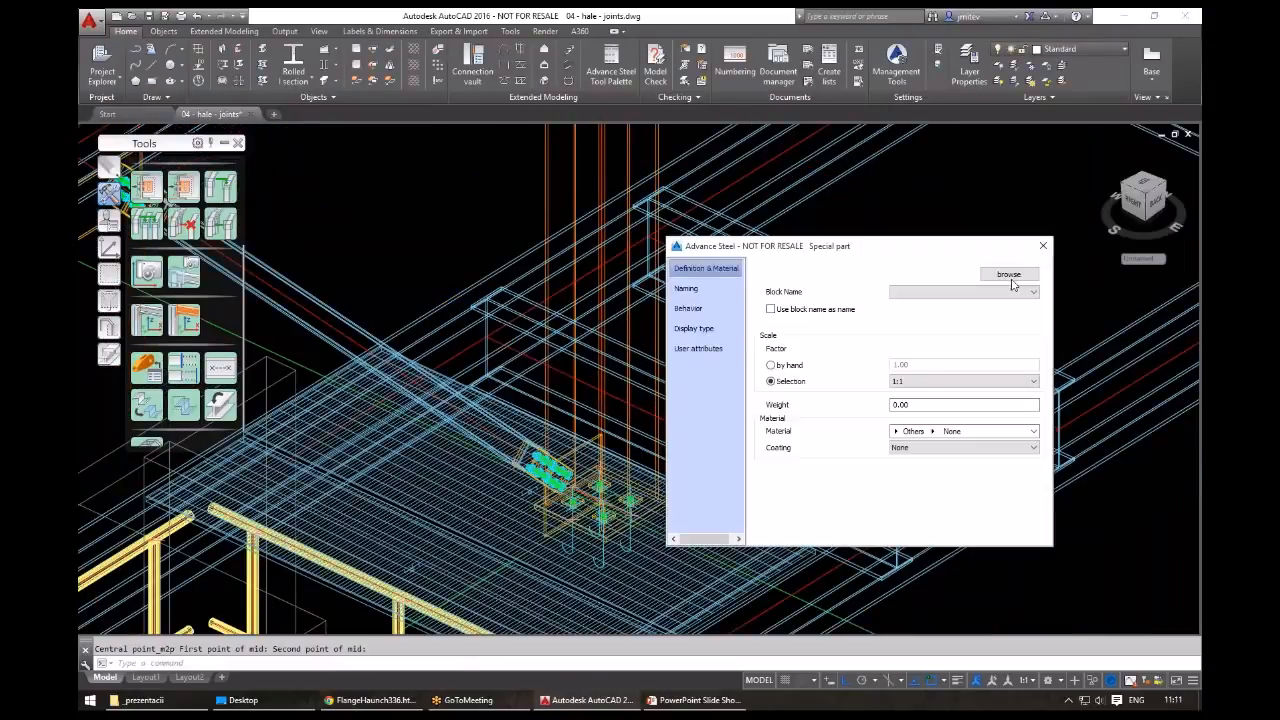
- Load MECHANICAL PART.dwg as the special part's block and close its properties
click(1010, 278)
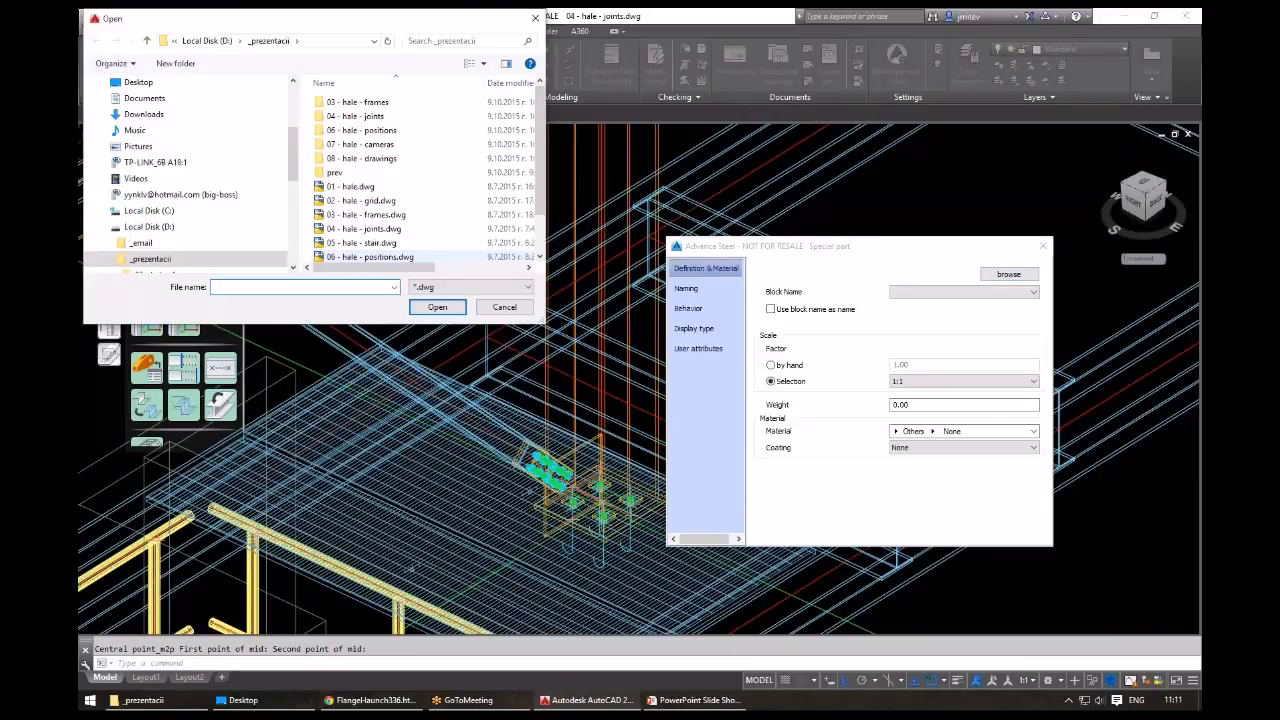
click(360, 242)
scroll(420, 240, down, 1)
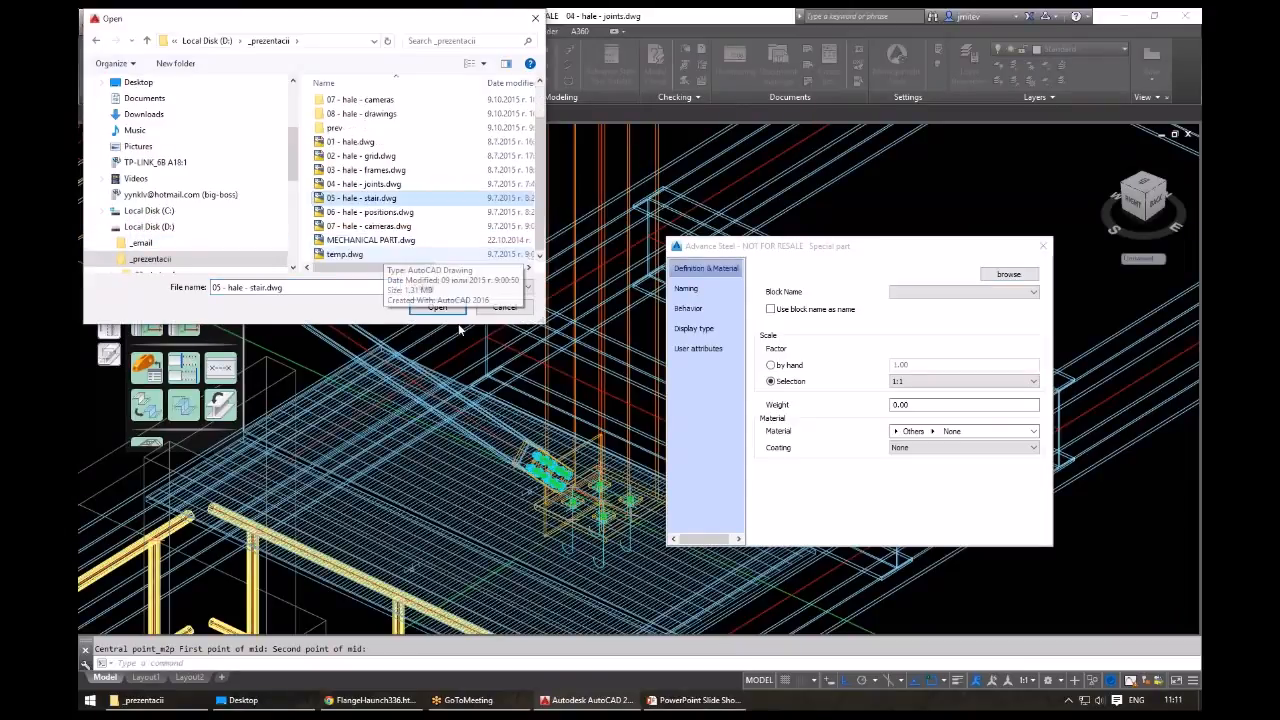
click(370, 240)
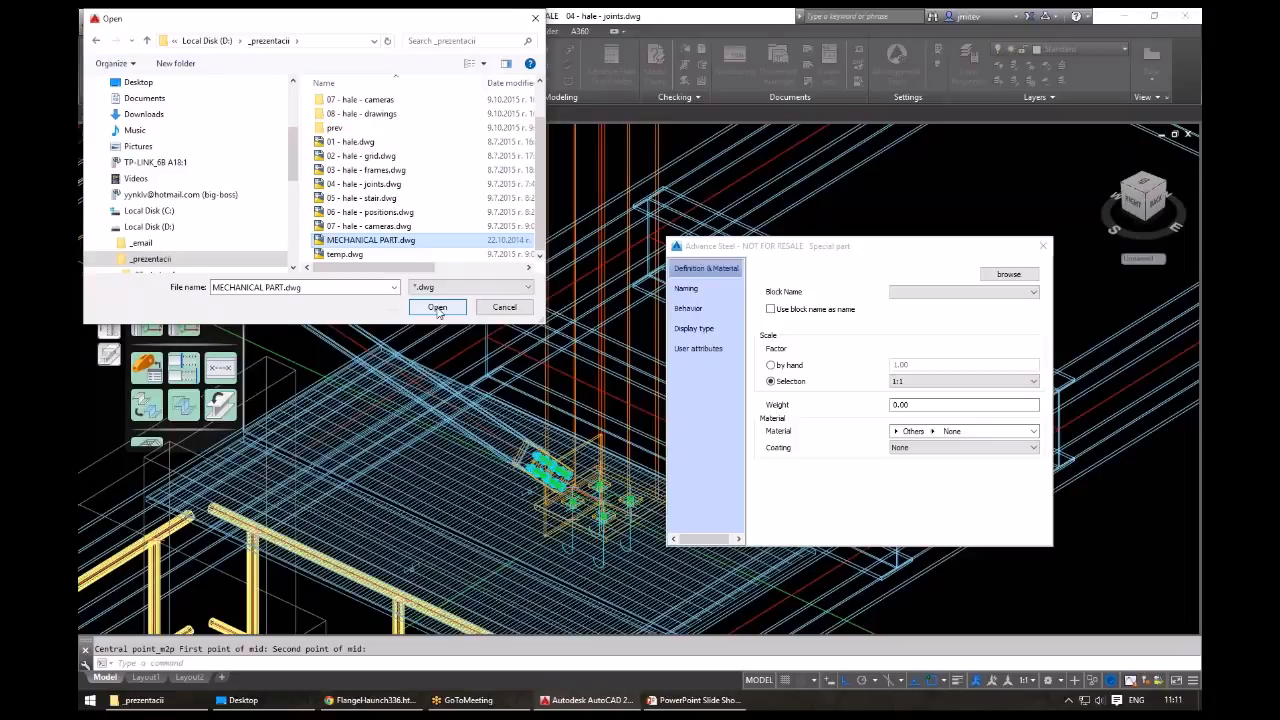
click(437, 308)
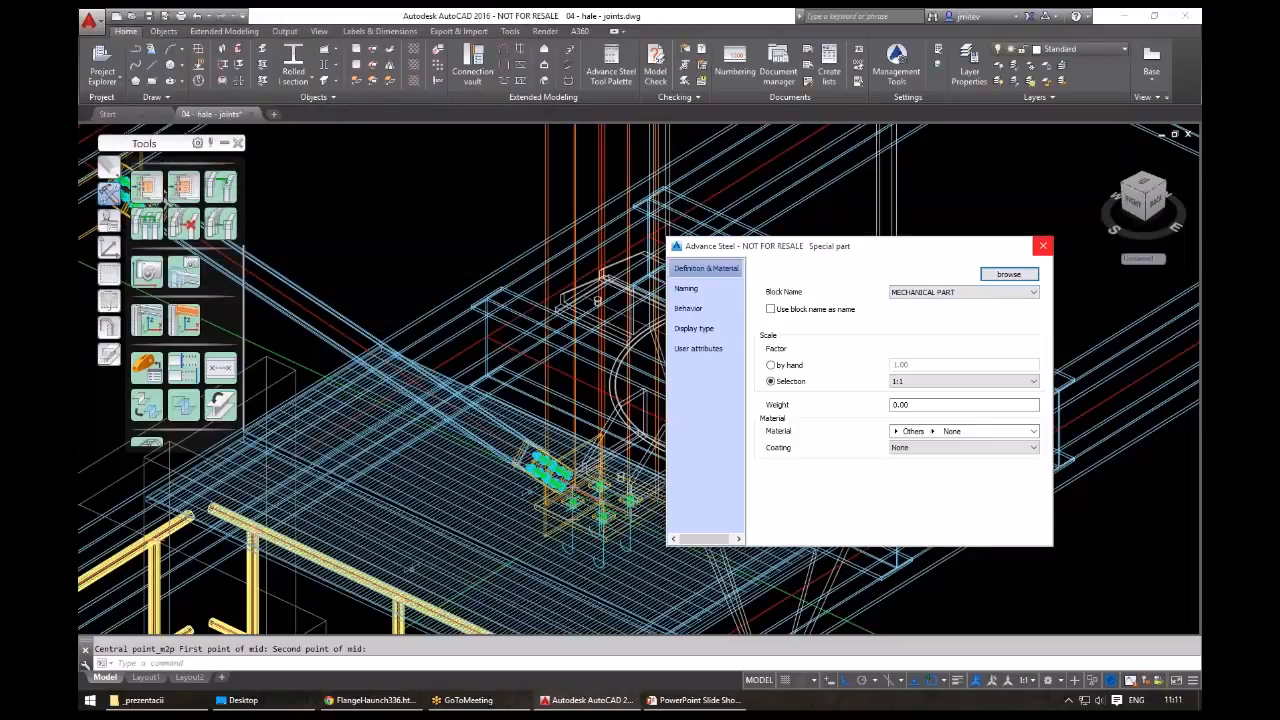
click(1042, 245)
scroll(762, 299, down, 5)
shift+middle_drag(812, 362, 693, 440)
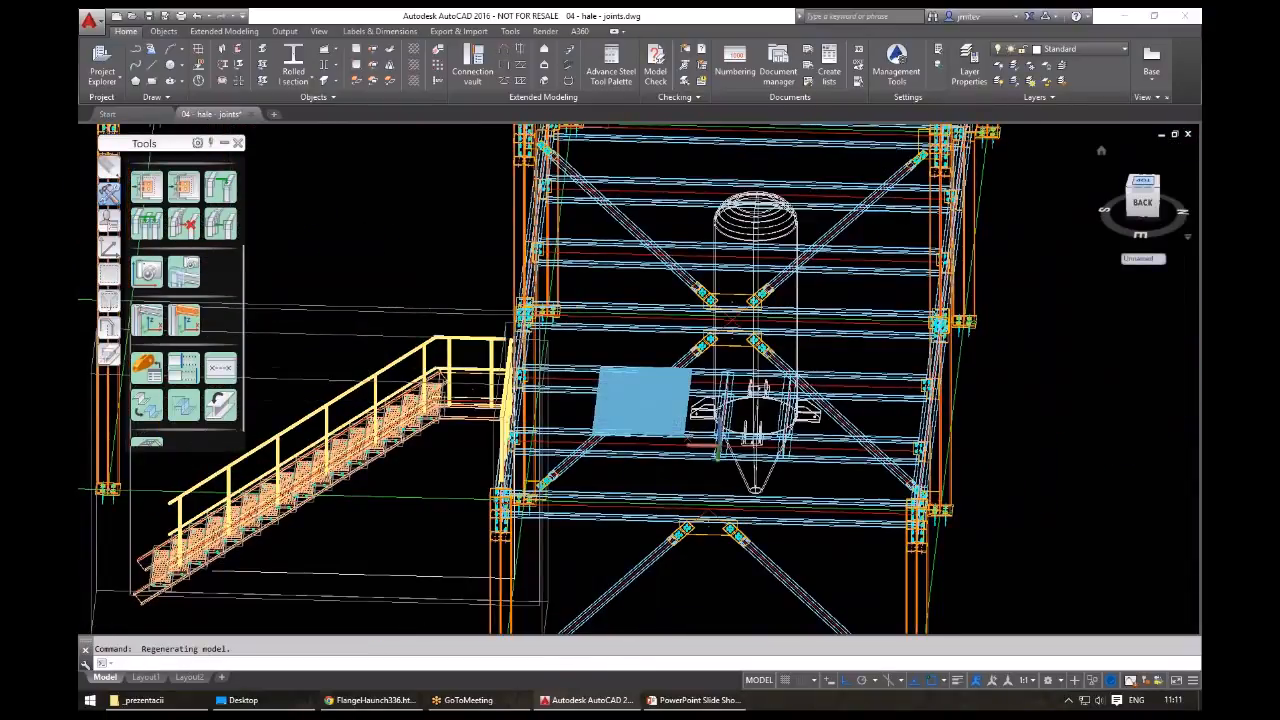
click(1142, 181)
text(m)
key(Return)
click(886, 486)
click(830, 492)
click(630, 496)
click(578, 499)
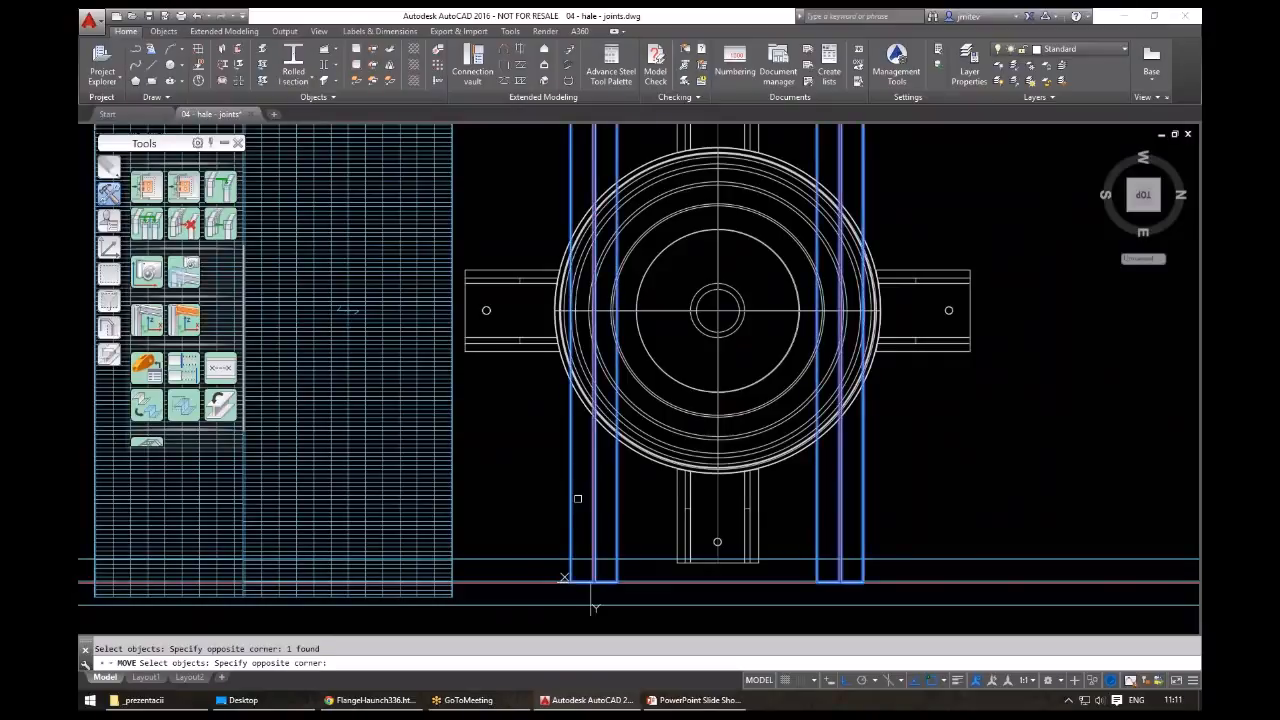
key(Return)
key(Escape)
key(Escape)
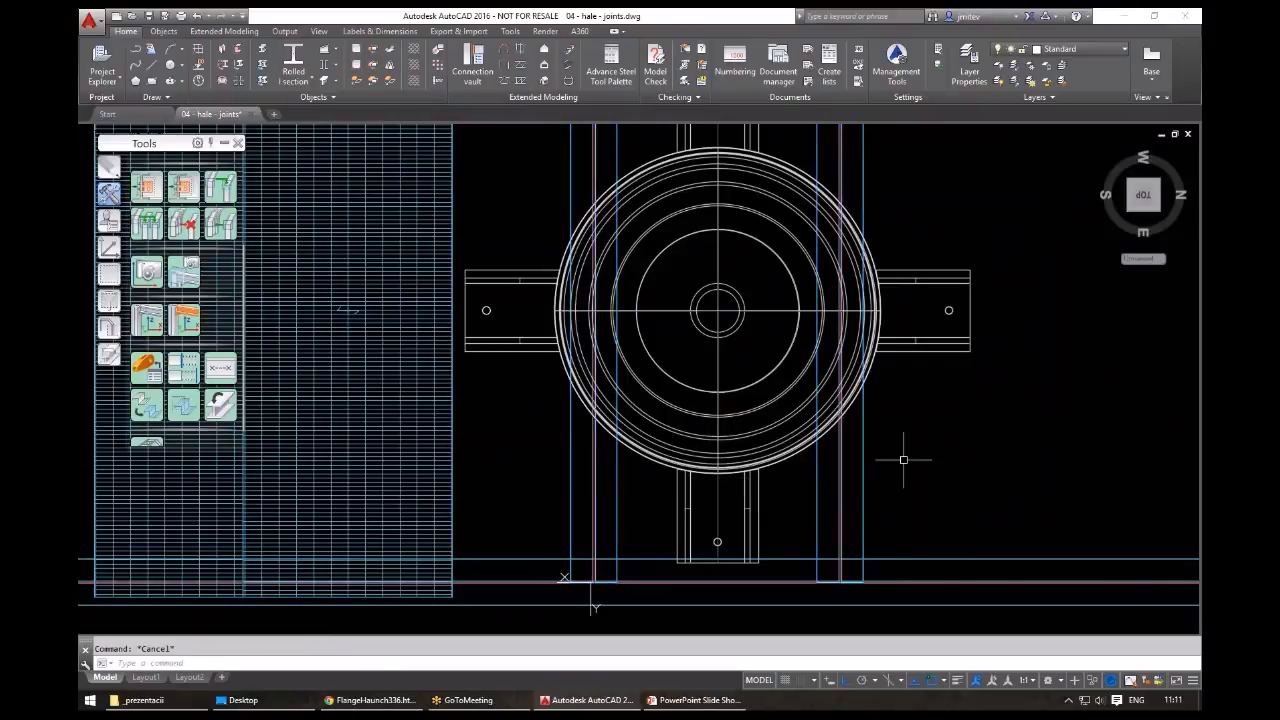
- Move the mechanical part together with the cross beam farther from the gratings, straight along the supporting beams with Ortho on
click(903, 457)
click(822, 420)
text(m)
key(Return)
key(F8)
click(895, 437)
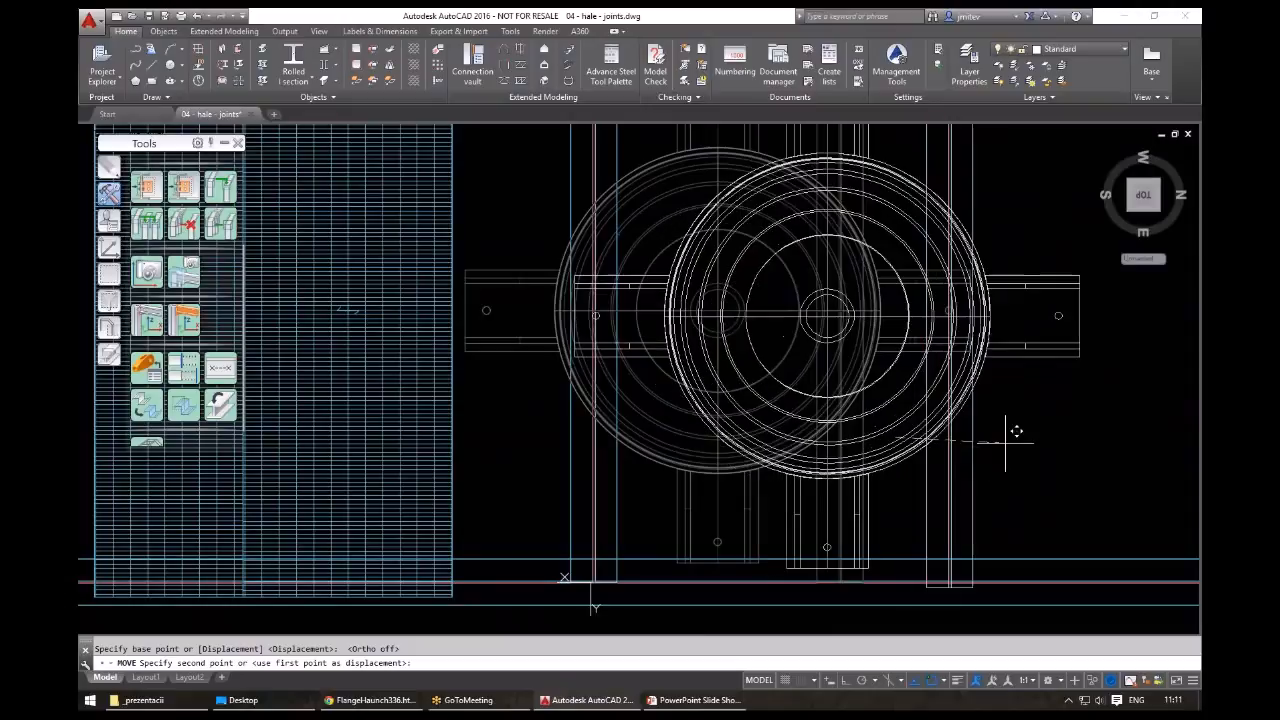
key(F8)
click(1024, 430)
key(Escape)
- Move the cross beam farther from the gratings outward again, so the mechanical part's side brackets rest on both cross beams
middle_drag(997, 507, 694, 550)
click(694, 550)
click(660, 508)
text(m)
key(Return)
click(640, 474)
click(764, 480)
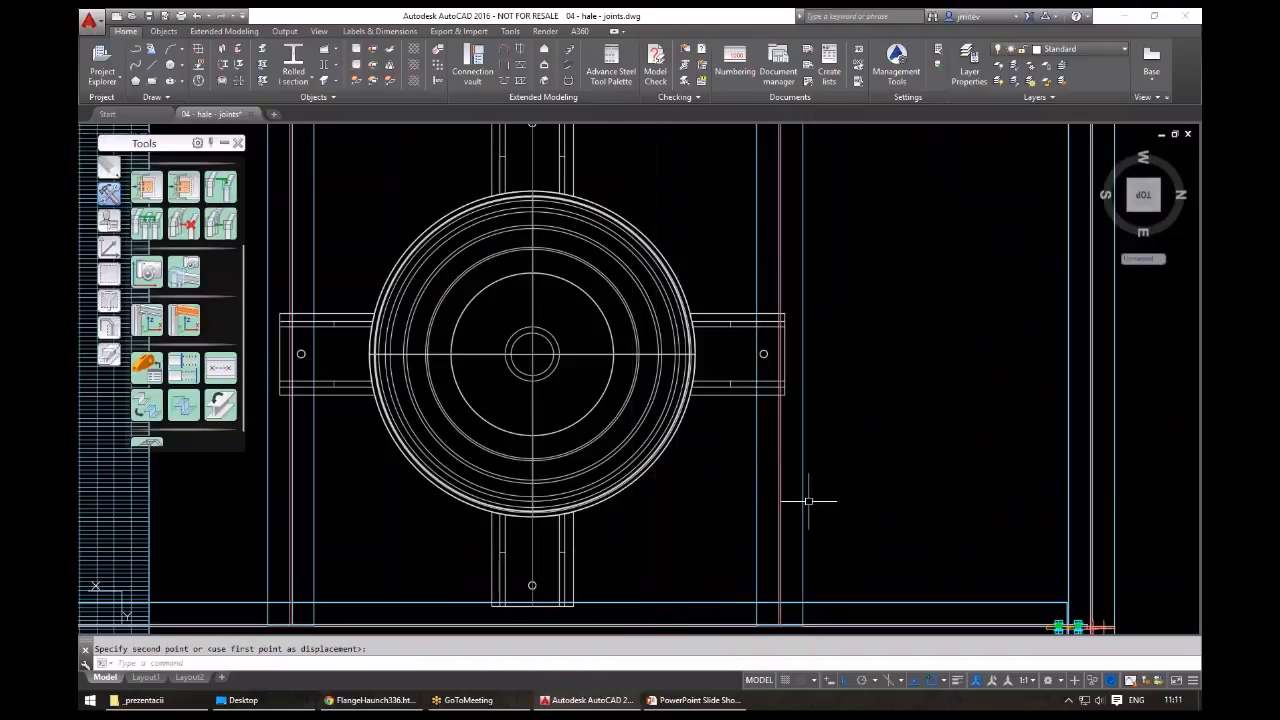
key(Escape)
middle_drag(615, 590, 628, 548)
scroll(600, 535, down, 3)
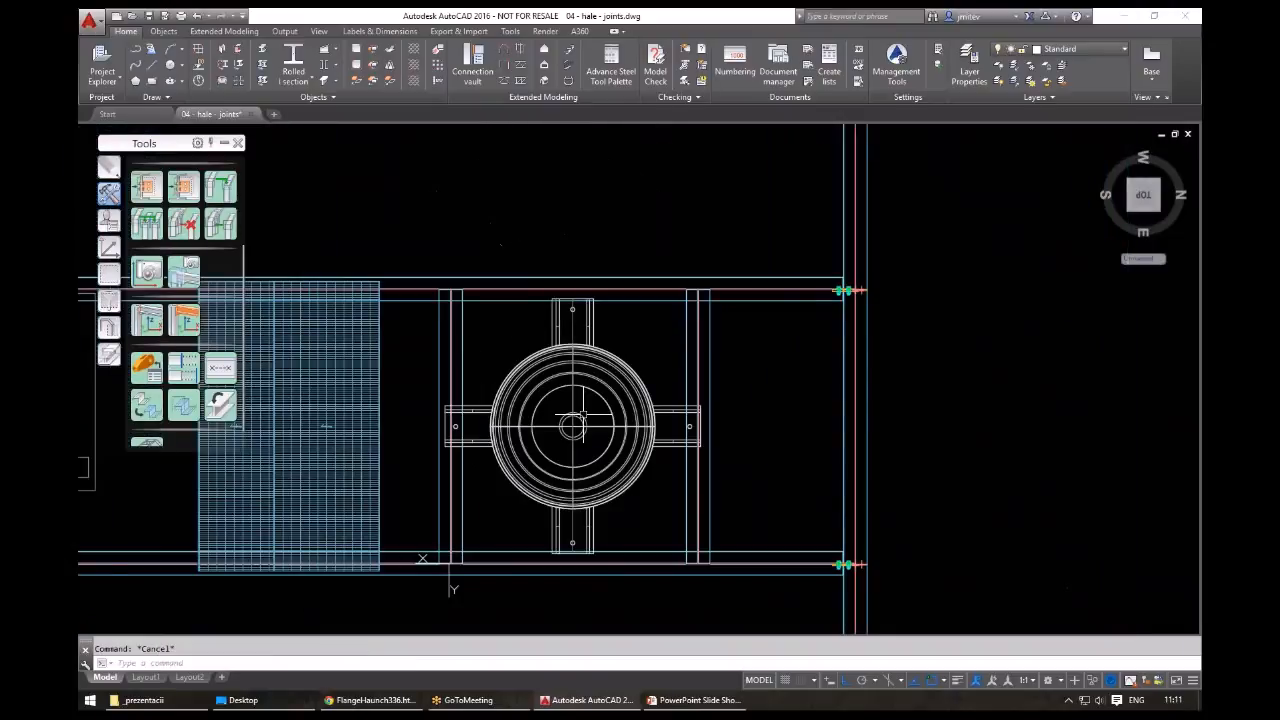
- Move the mechanical part about 94 mm along the cross beams with Ortho on, so one end bracket rests on the nearer supporting beam
scroll(591, 532, up, 3)
click(610, 532)
click(582, 512)
key(space)
click(642, 483)
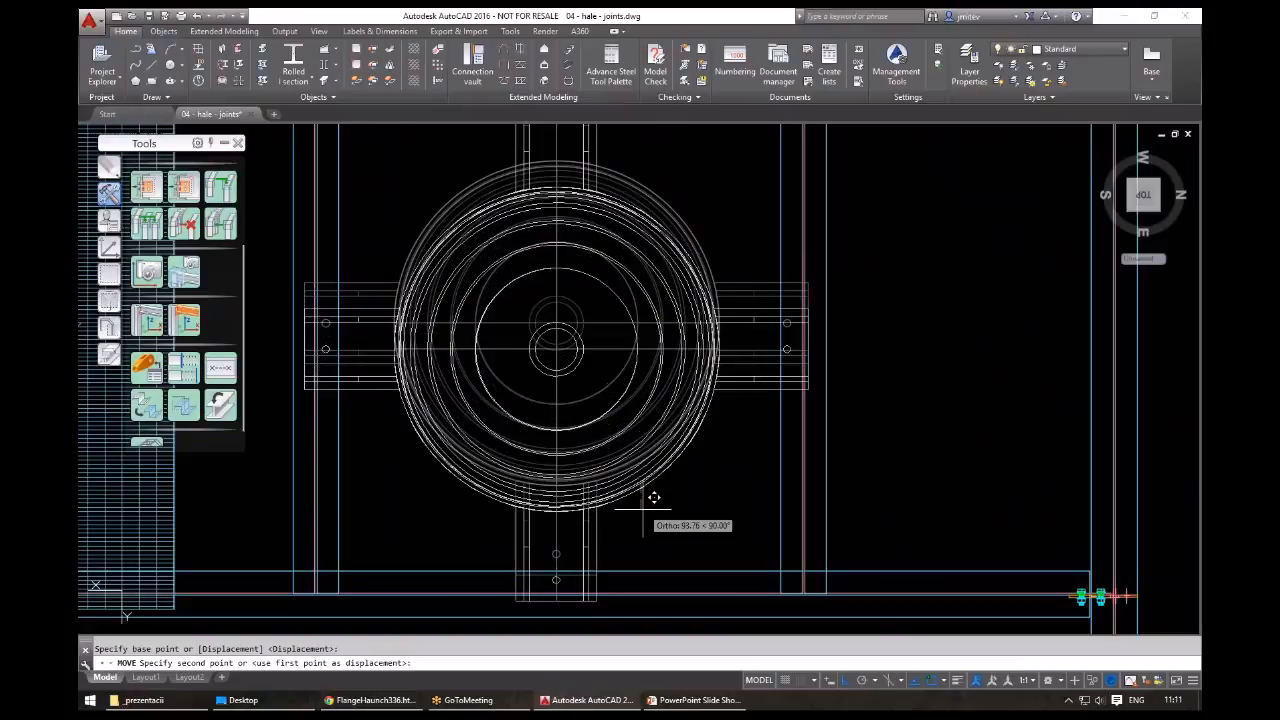
click(650, 510)
- Examine the mechanical part on its beams in an orbited view with Shaded display, and return to 2D Wireframe
shift+middle_drag(716, 515, 885, 528)
scroll(810, 380, up, 3)
text(sh)
key(Return)
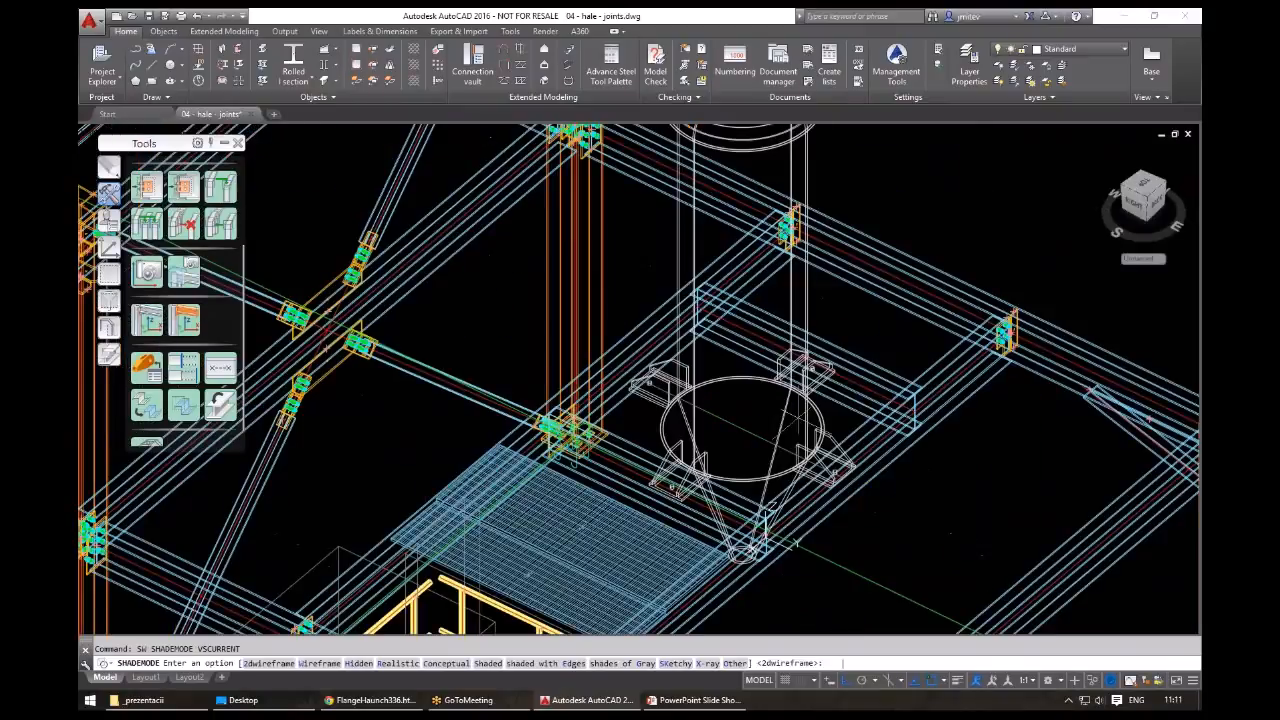
text(s)
key(Return)
shift+middle_drag(680, 420, 855, 500)
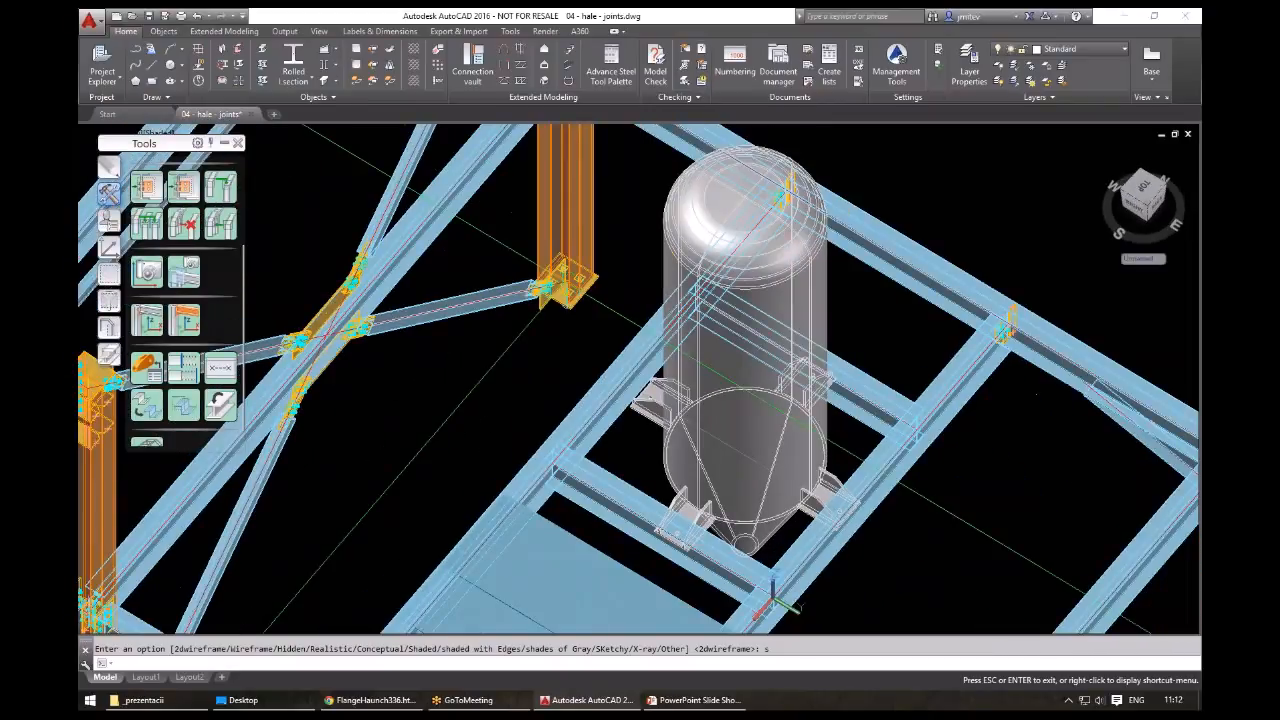
key(Escape)
key(2)
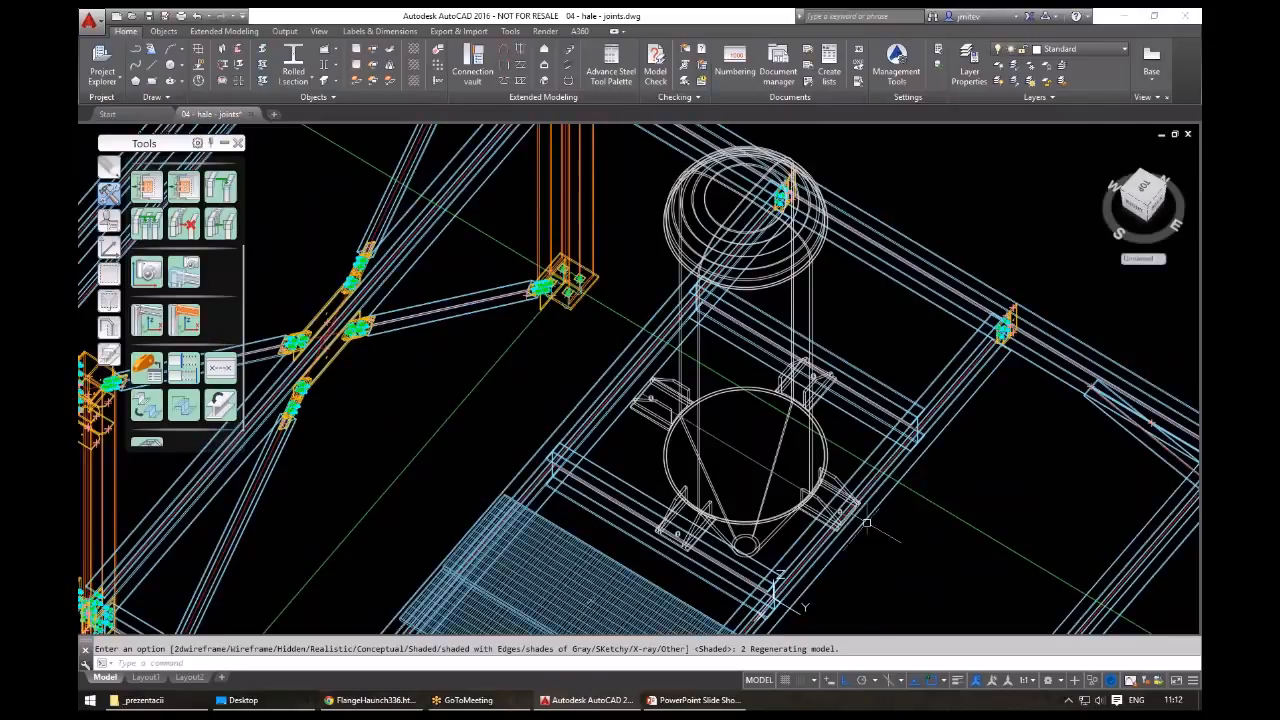
- Set the UCS to World and switch the connection object type to bolts
scroll(866, 522, up, 5)
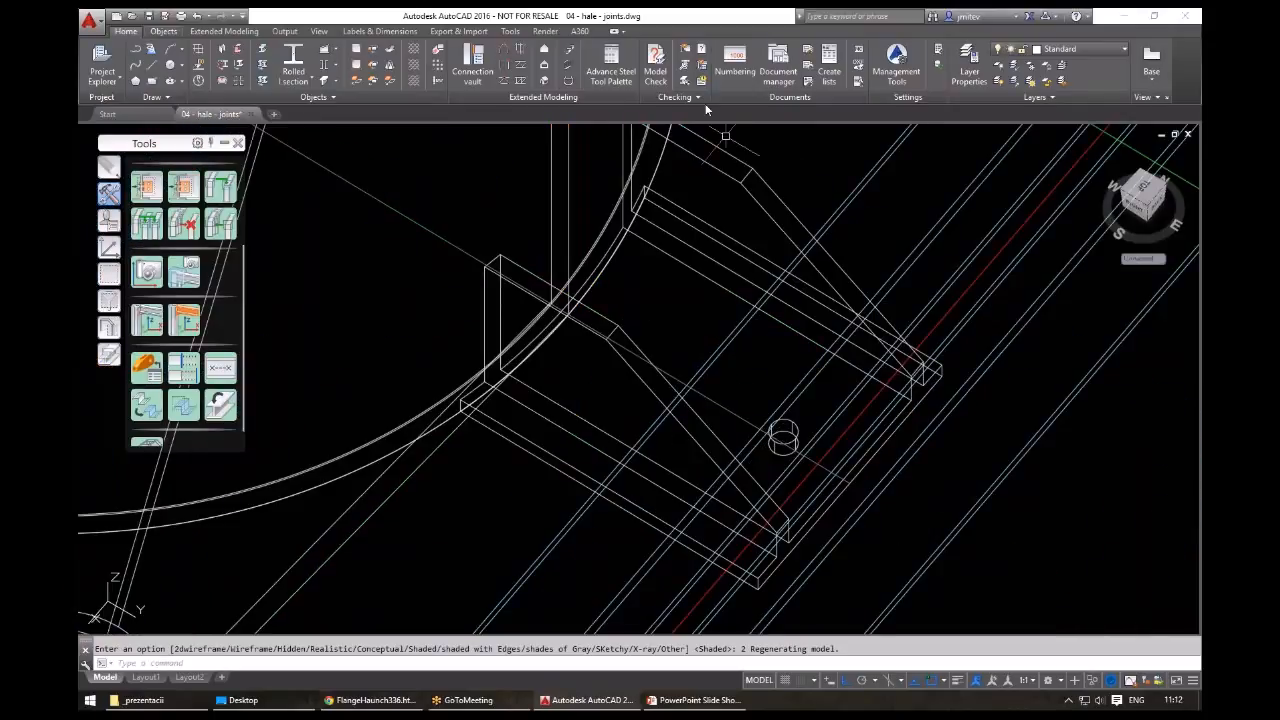
click(163, 31)
click(835, 58)
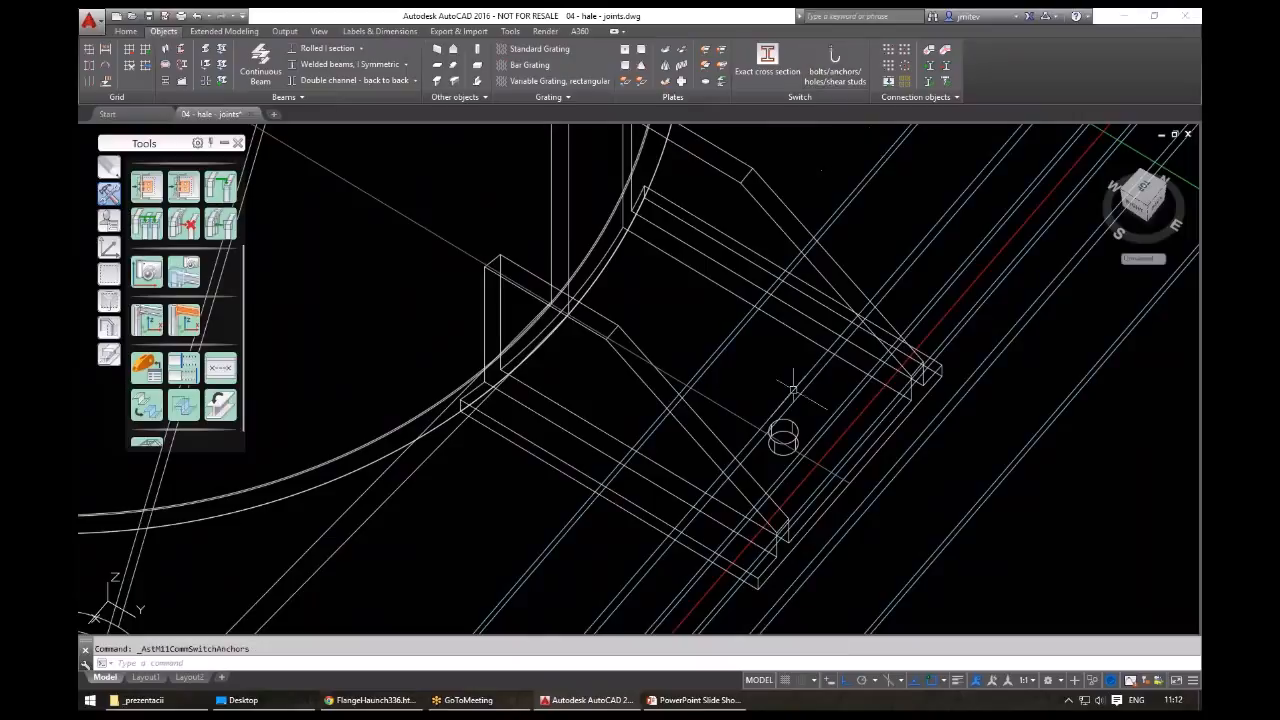
key(Escape)
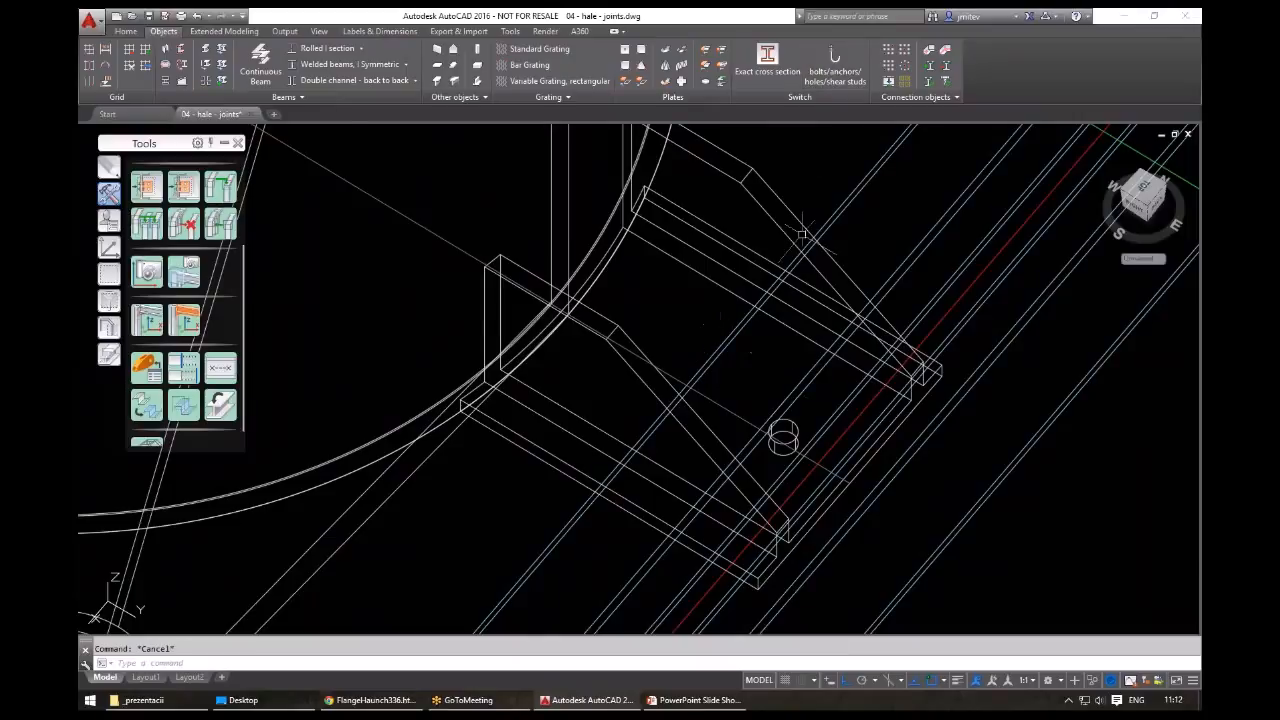
scroll(736, 307, down, 3)
key(w)
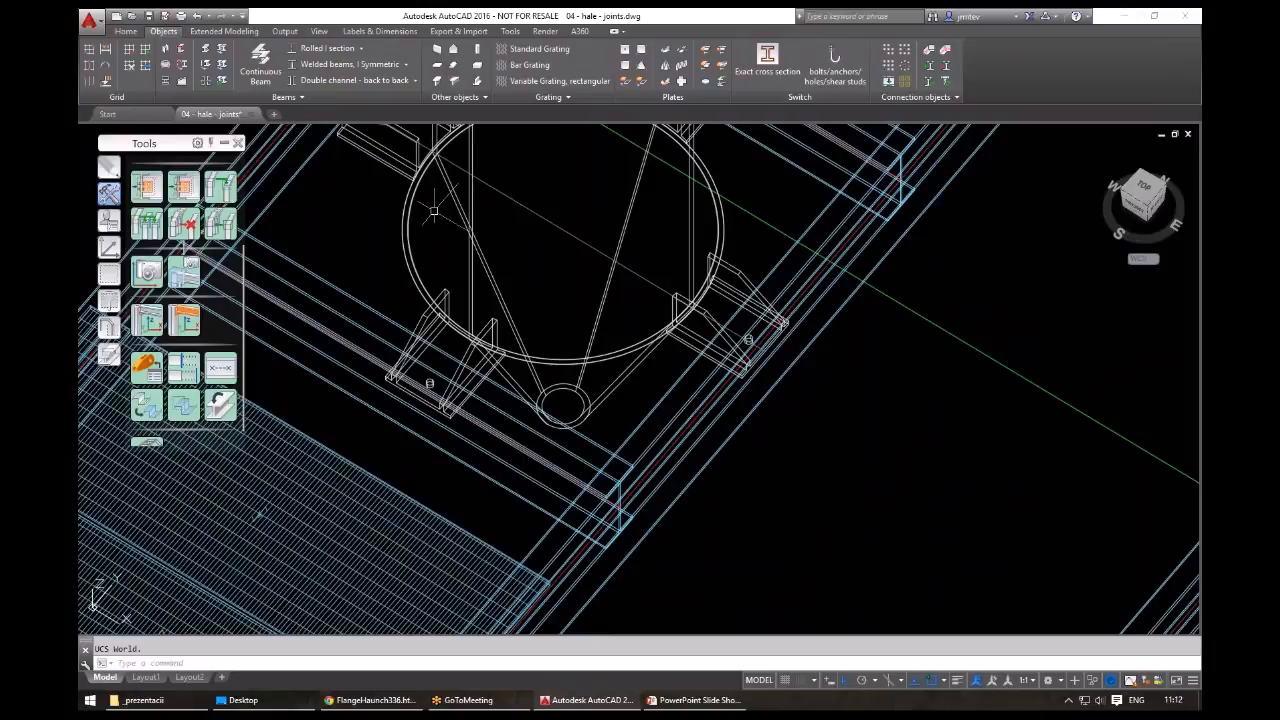
click(838, 72)
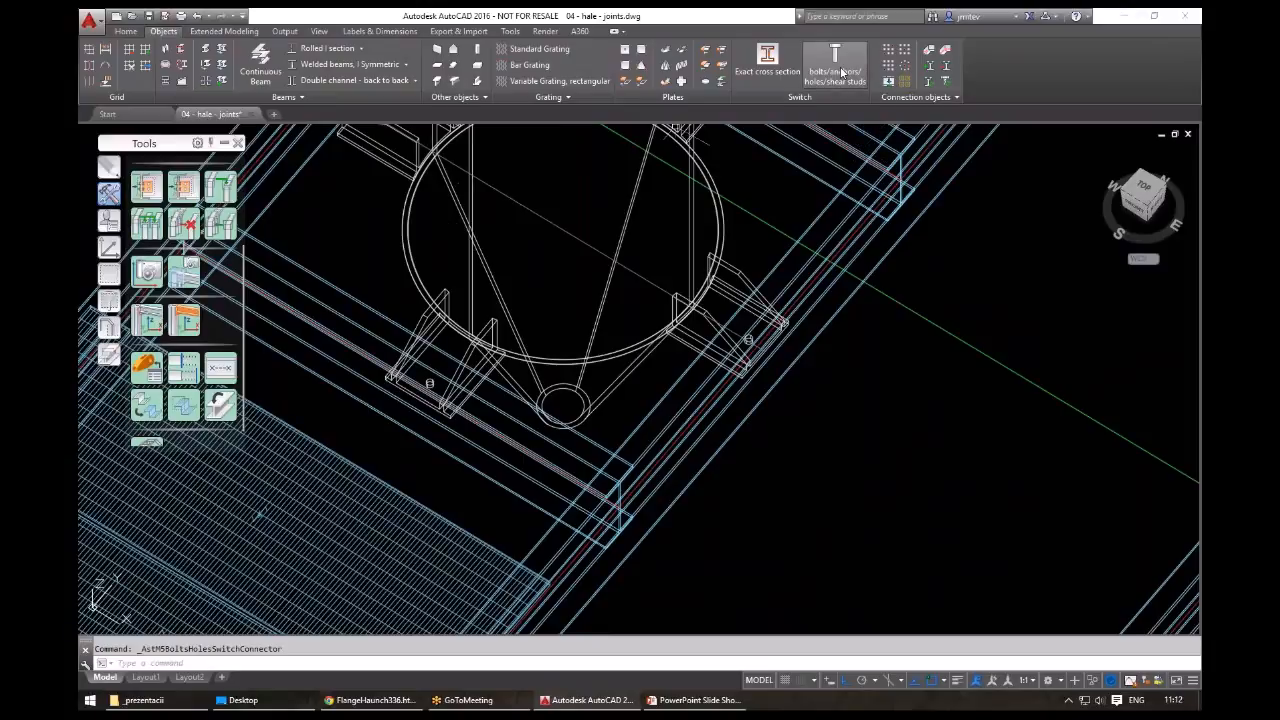
click(840, 66)
- Create a rectangular bolt pattern joining the mechanical part to the supporting beam, centred on the bracket's hole
click(889, 50)
click(793, 371)
click(772, 364)
click(709, 339)
click(681, 345)
key(Return)
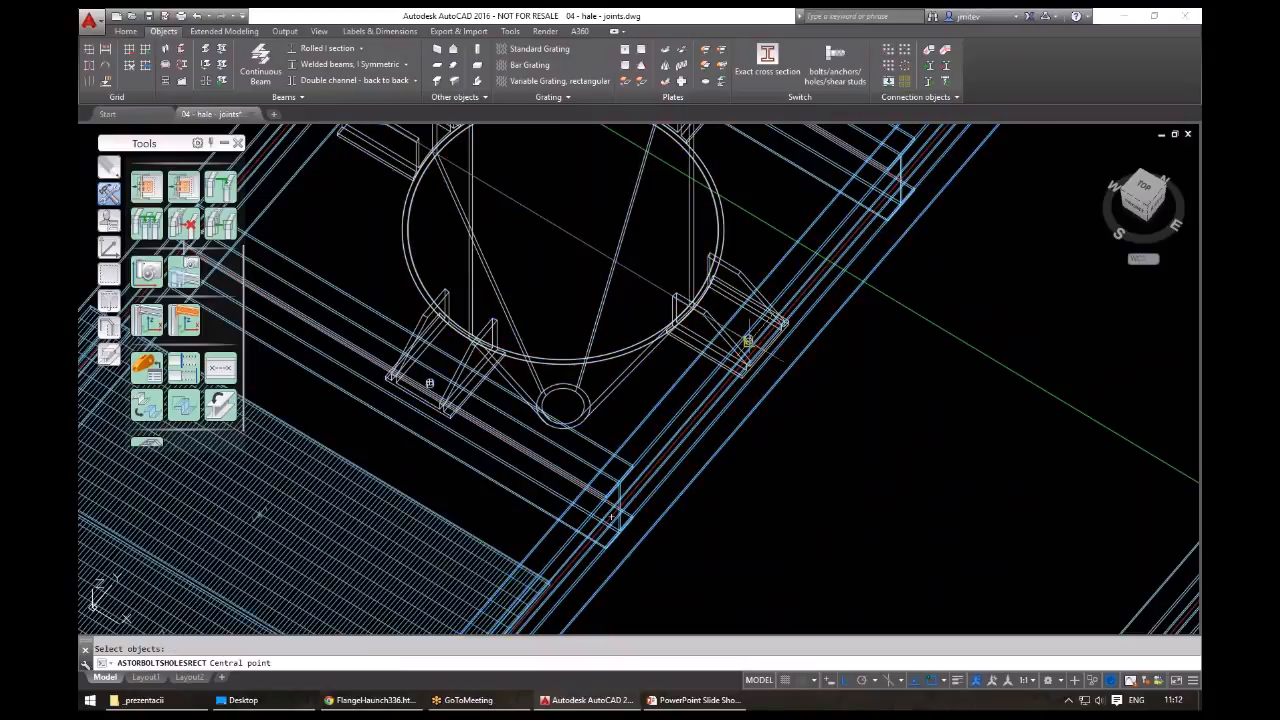
scroll(748, 342, up, 3)
text(cen)
key(Return)
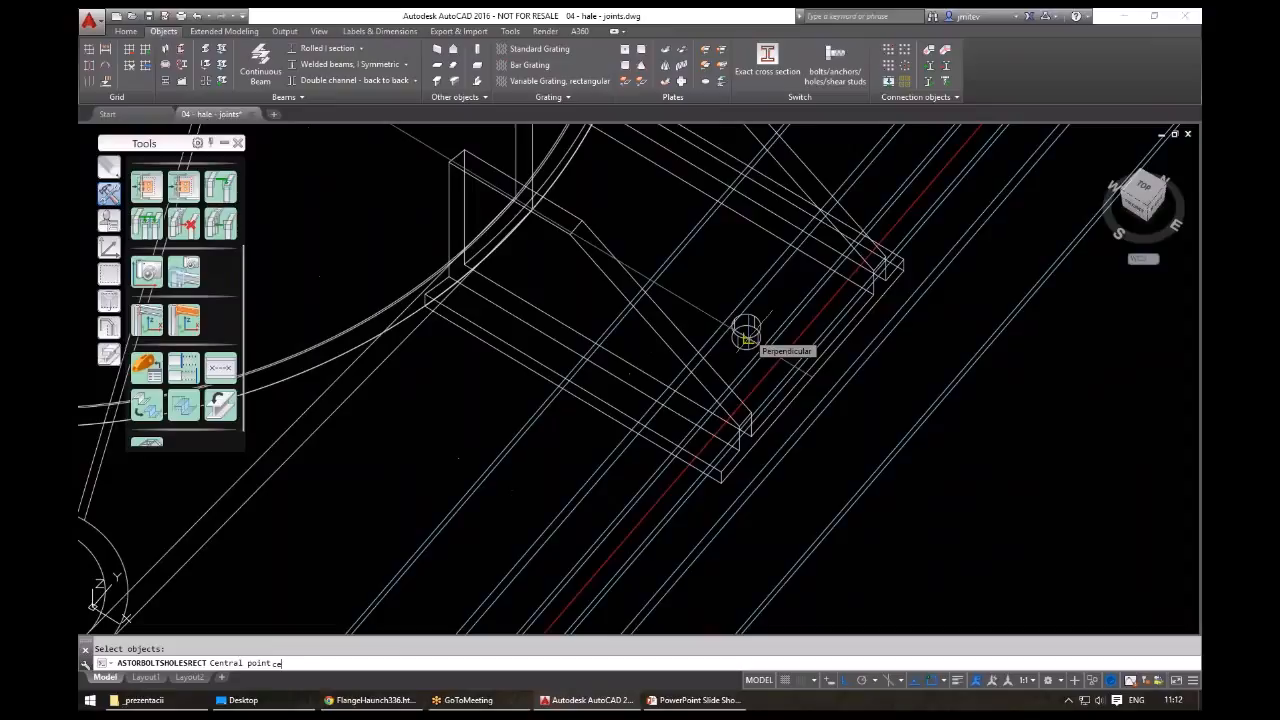
click(746, 332)
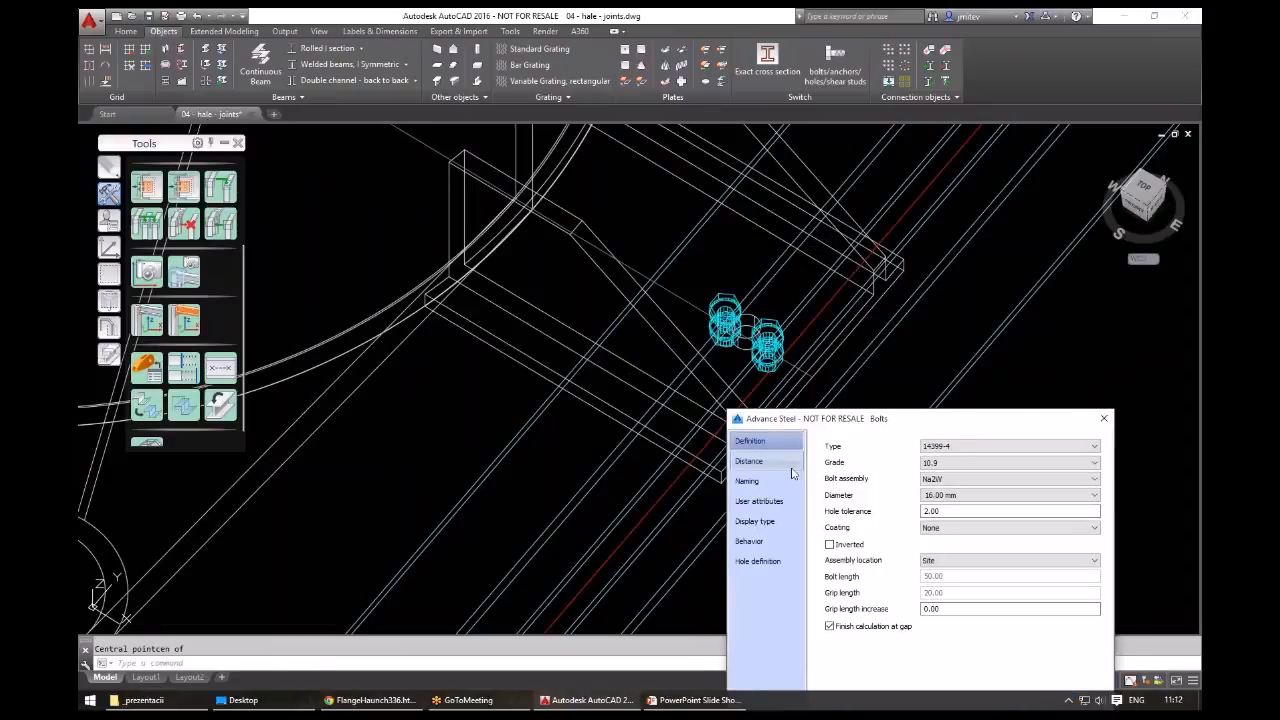
- Set the bolt pattern's Number X and Number Y to 1 and close its properties
click(791, 468)
text(1)
click(1100, 464)
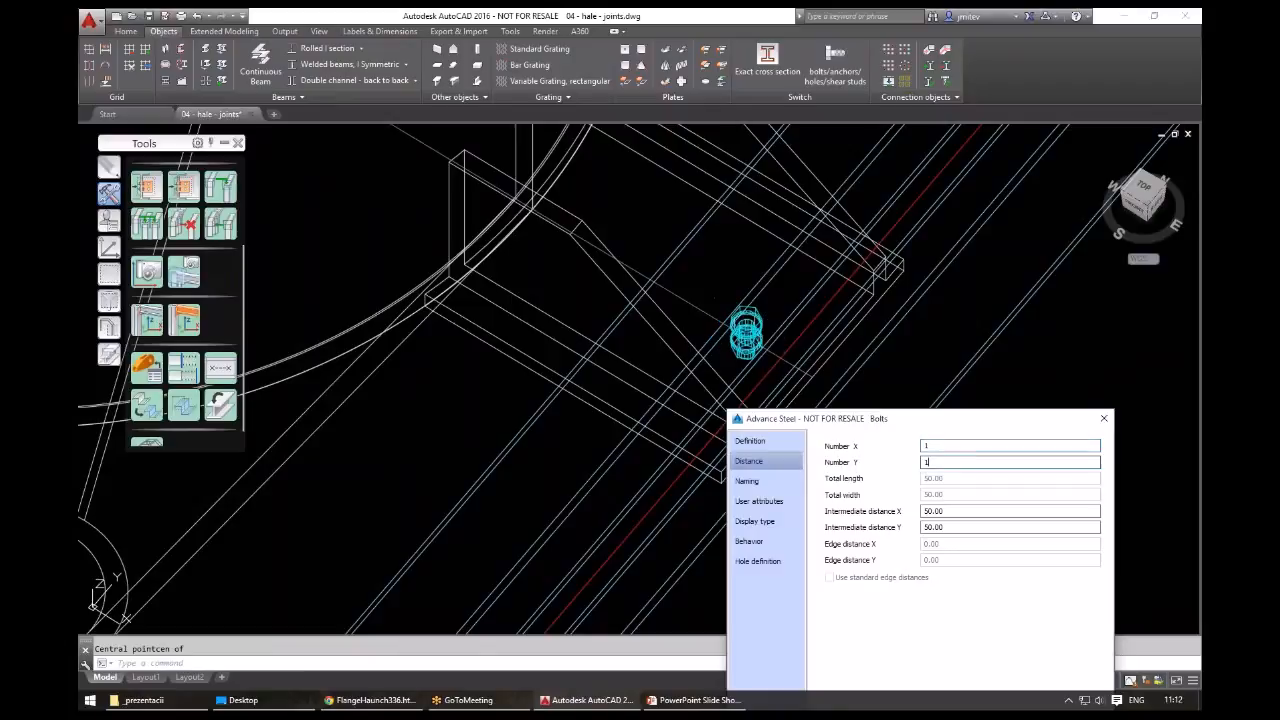
click(1104, 418)
- Isolate the new bolt together with the mechanical part and the supporting beam
shift+middle_drag(1000, 410, 845, 405)
click(790, 365)
click(668, 271)
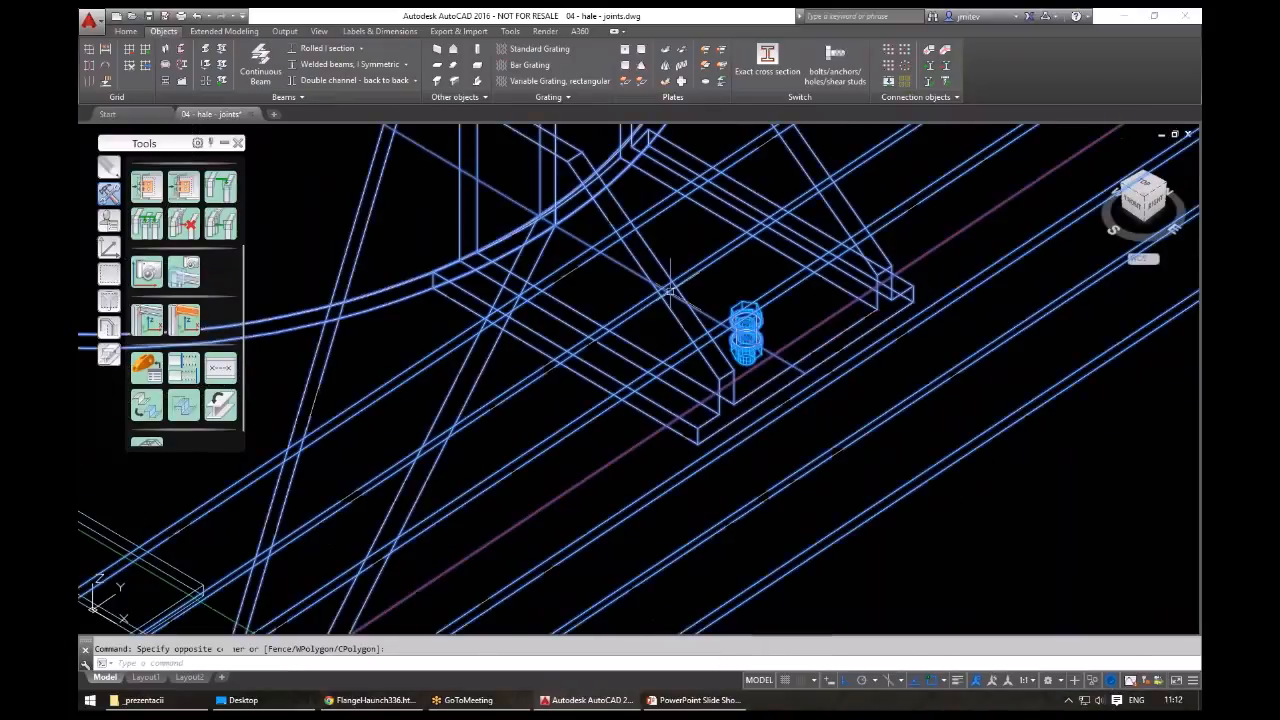
text(io)
key(Return)
scroll(790, 365, down, 5)
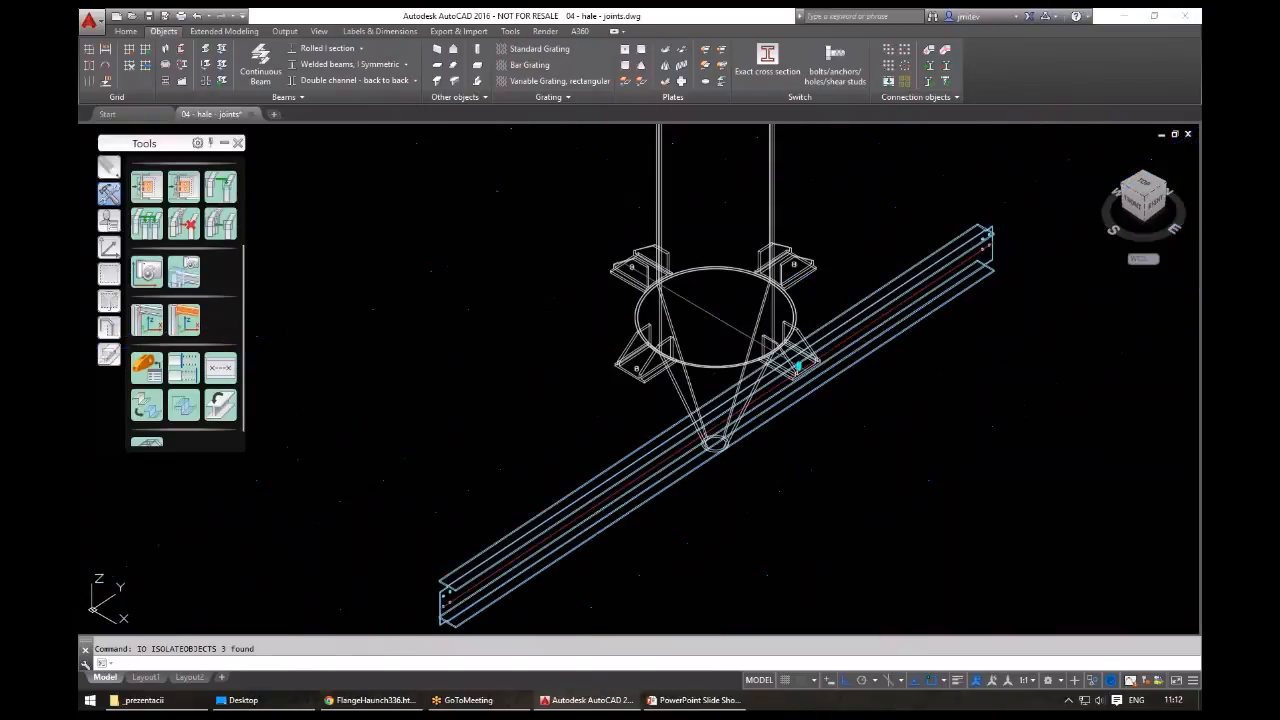
- Display the isolated bolt, mechanical part and beam in the Shaded visual style
scroll(946, 362, up, 3)
text(sw)
key(Return)
text(2)
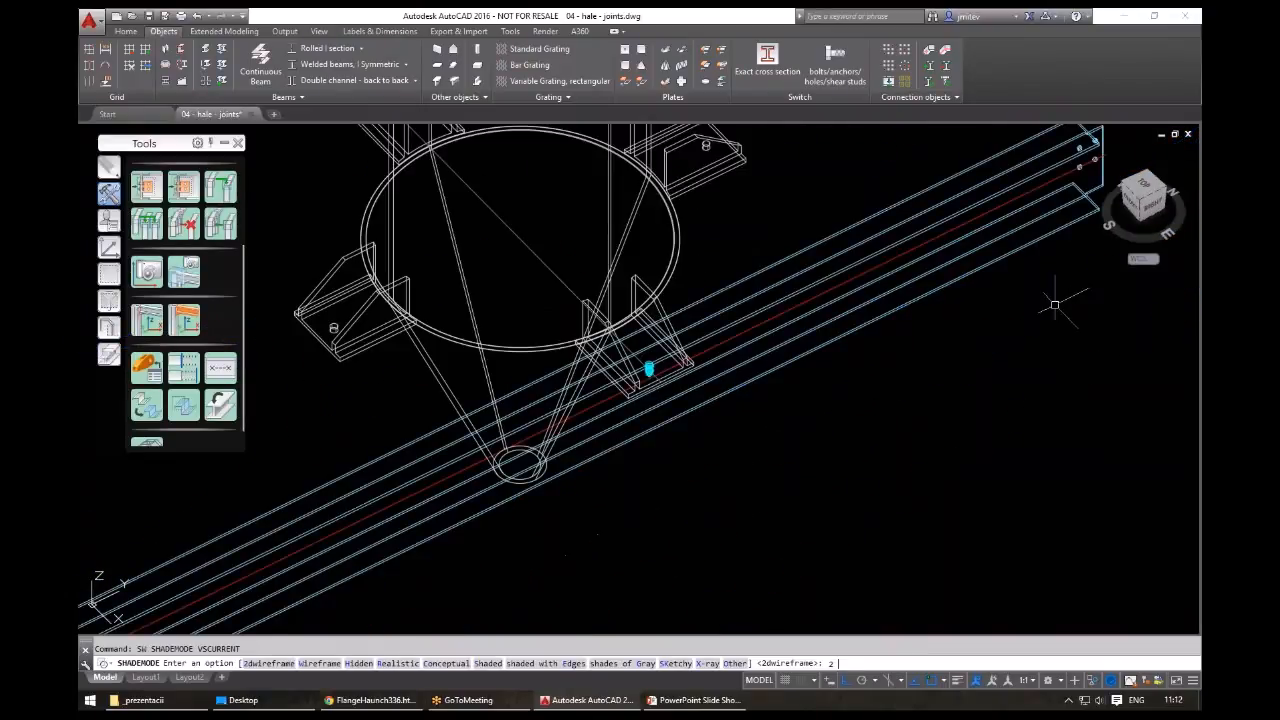
key(Escape)
text(sw)
key(Return)
text(s)
key(Return)
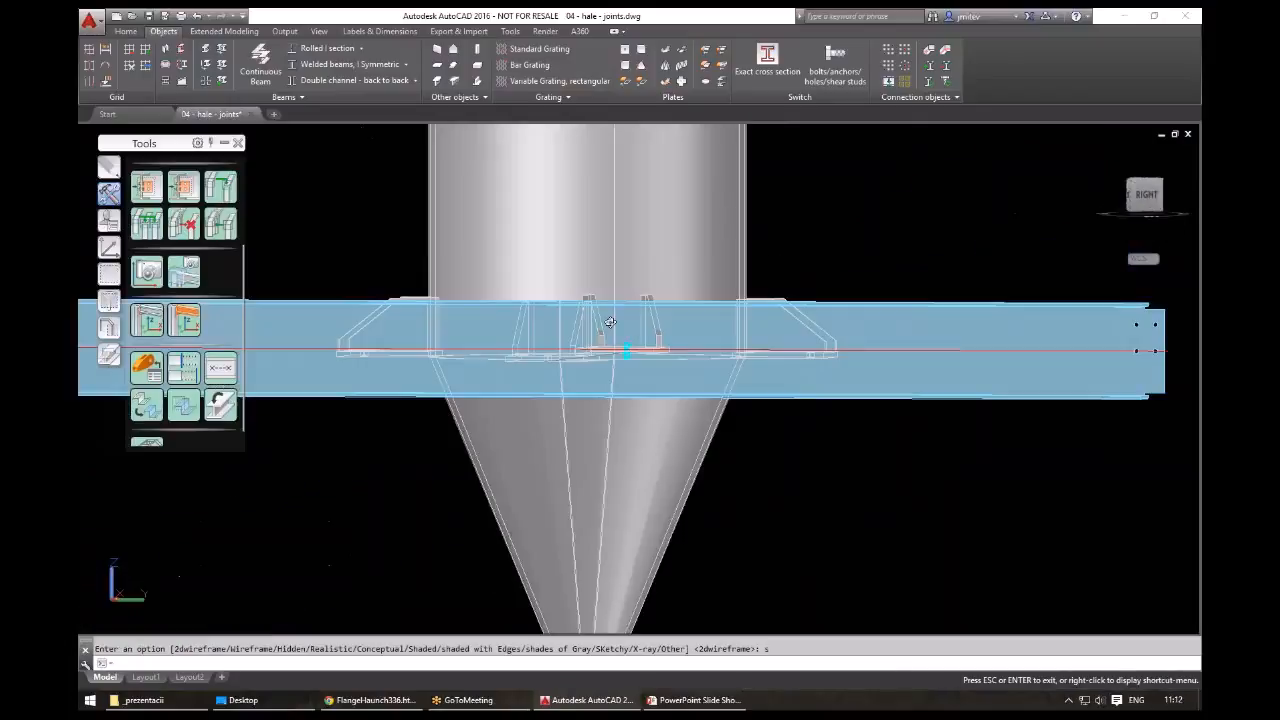
- Examine from the side and from above how the bolt passes through the bracket's base plate relative to the beam
scroll(590, 480, down, 6)
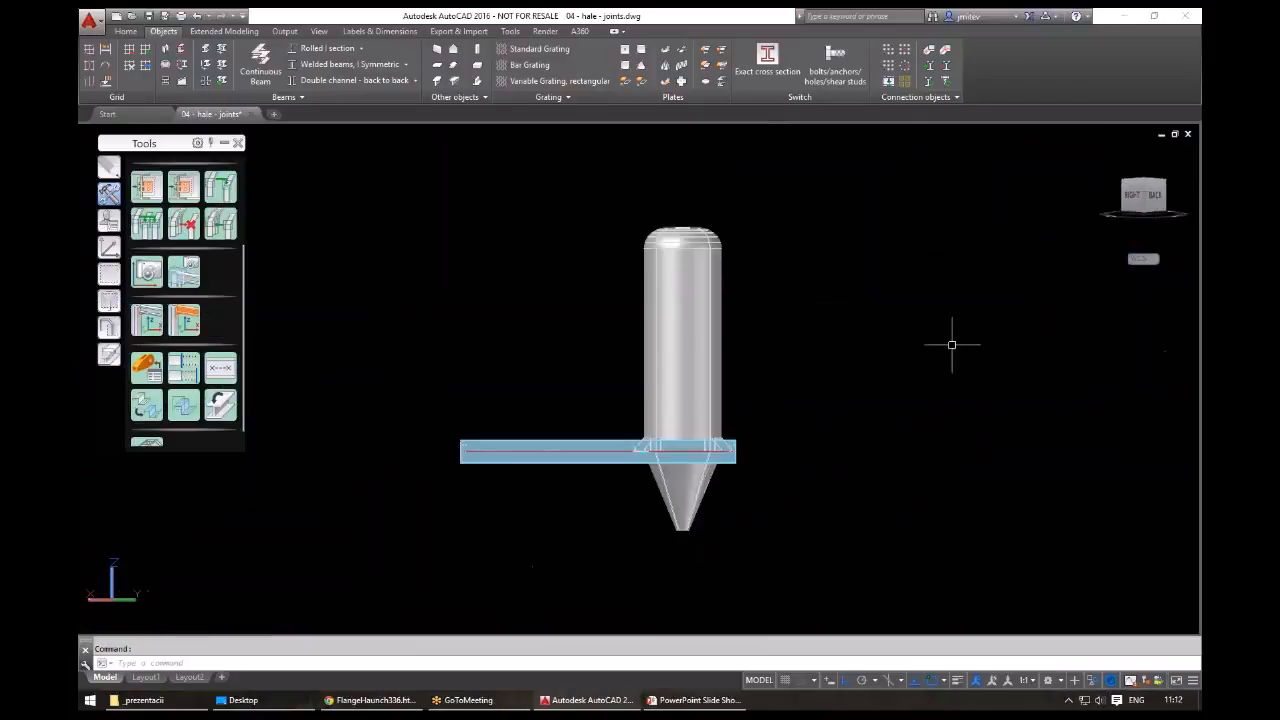
scroll(674, 449, up, 10)
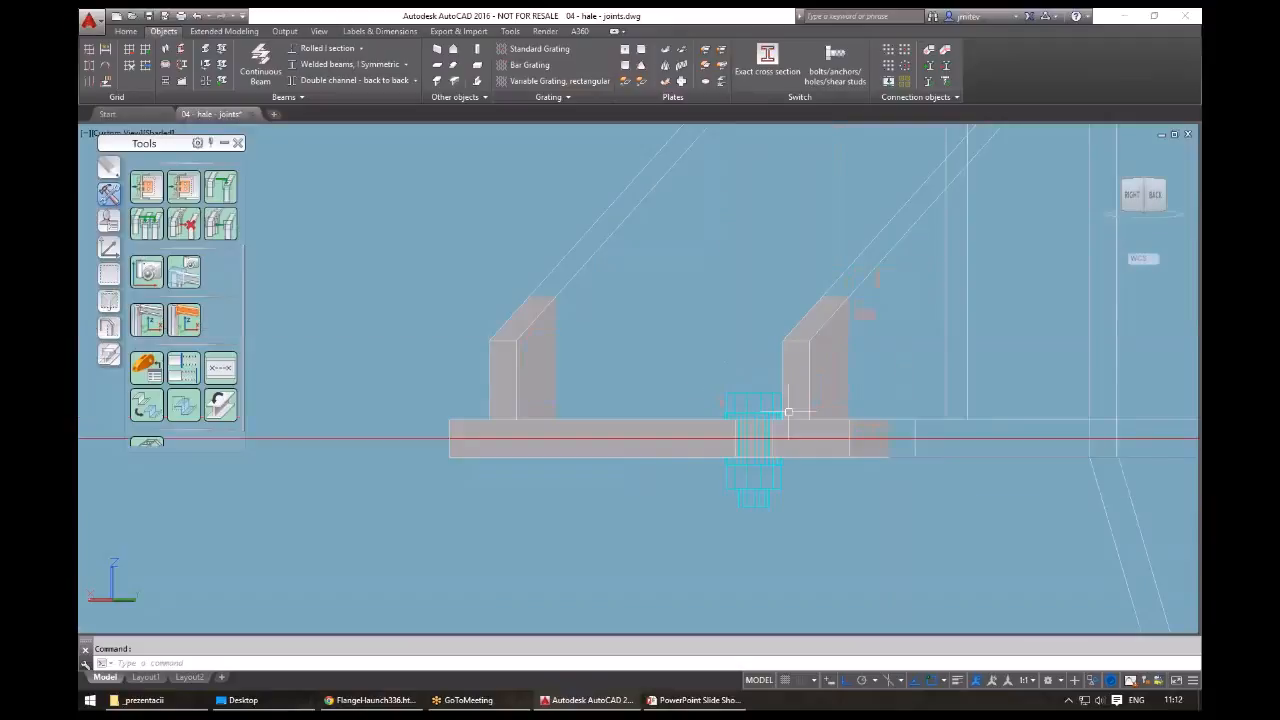
mouse_move(745, 410)
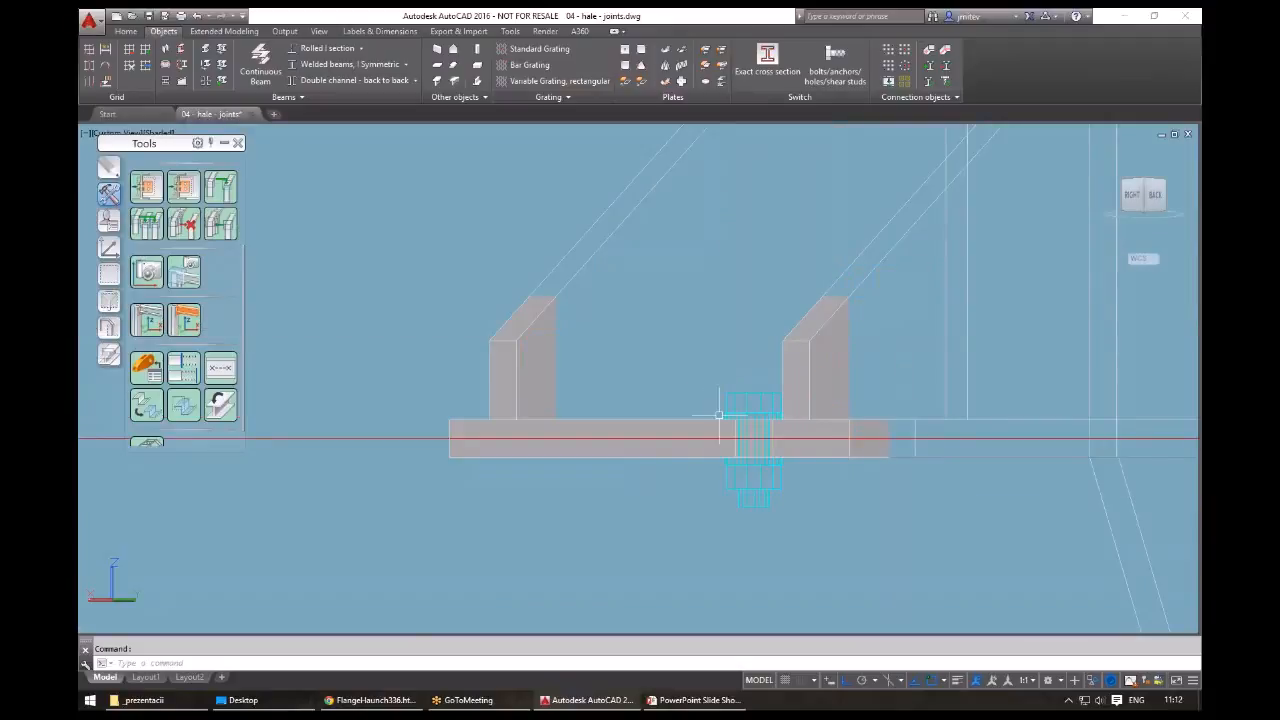
scroll(716, 411, down, 3)
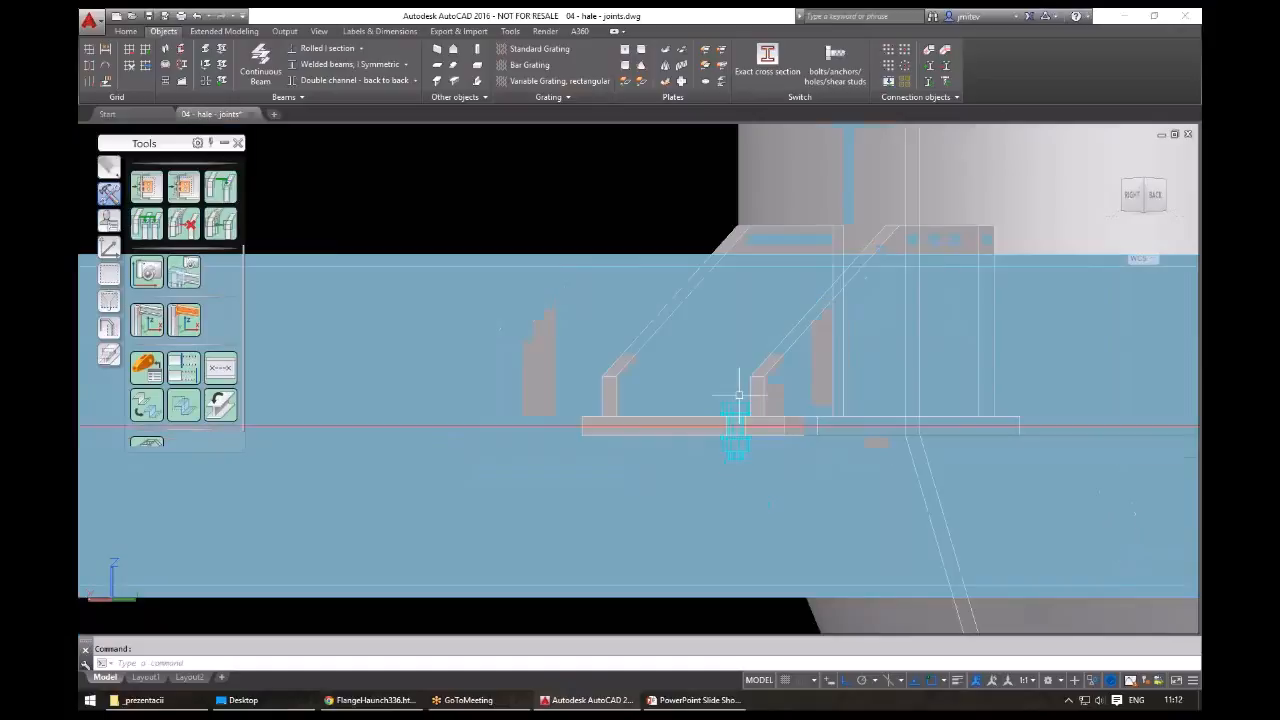
shift+middle_drag(739, 395, 836, 385)
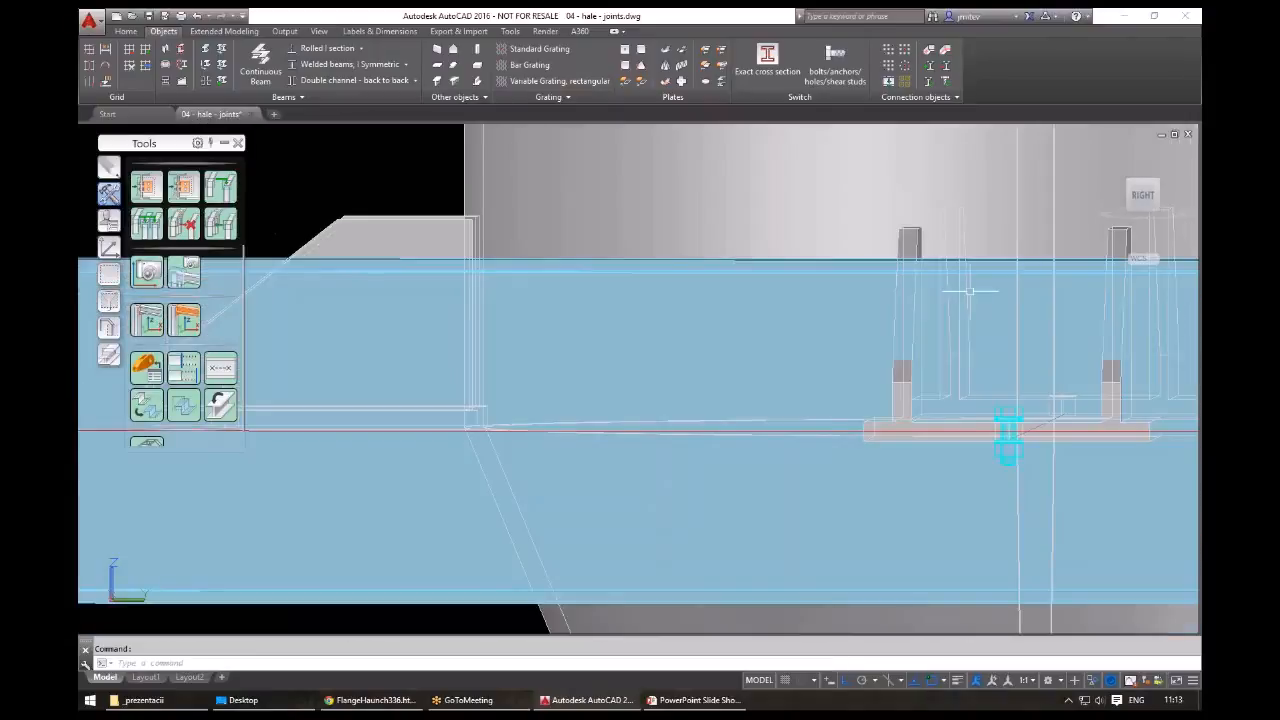
middle_drag(1032, 443, 876, 418)
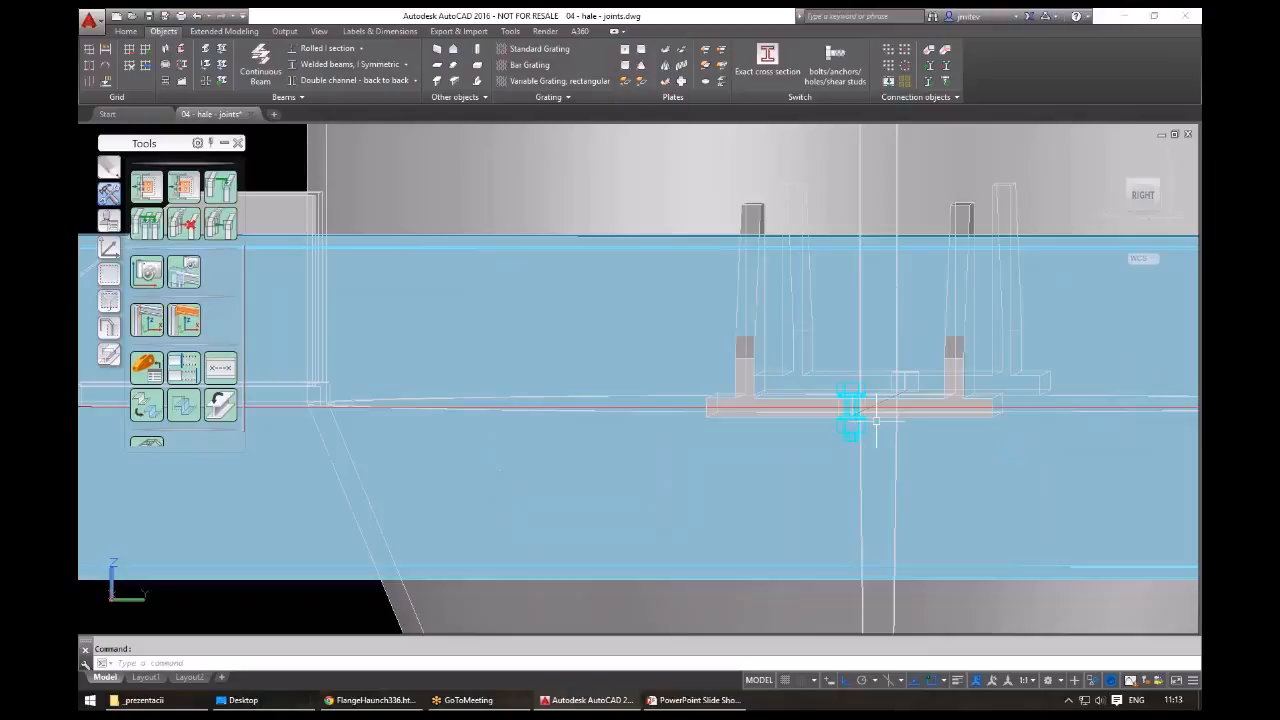
scroll(876, 420, up, 3)
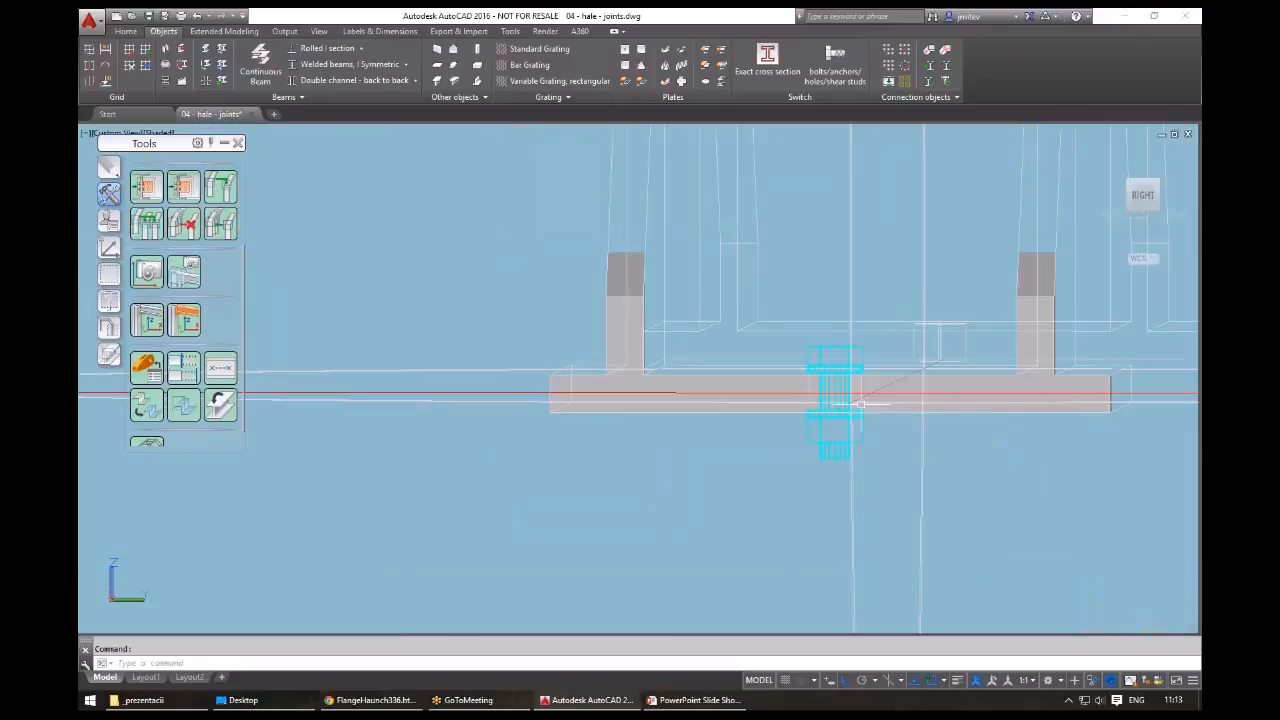
scroll(861, 404, up, 5)
shift+middle_drag(861, 404, 840, 408)
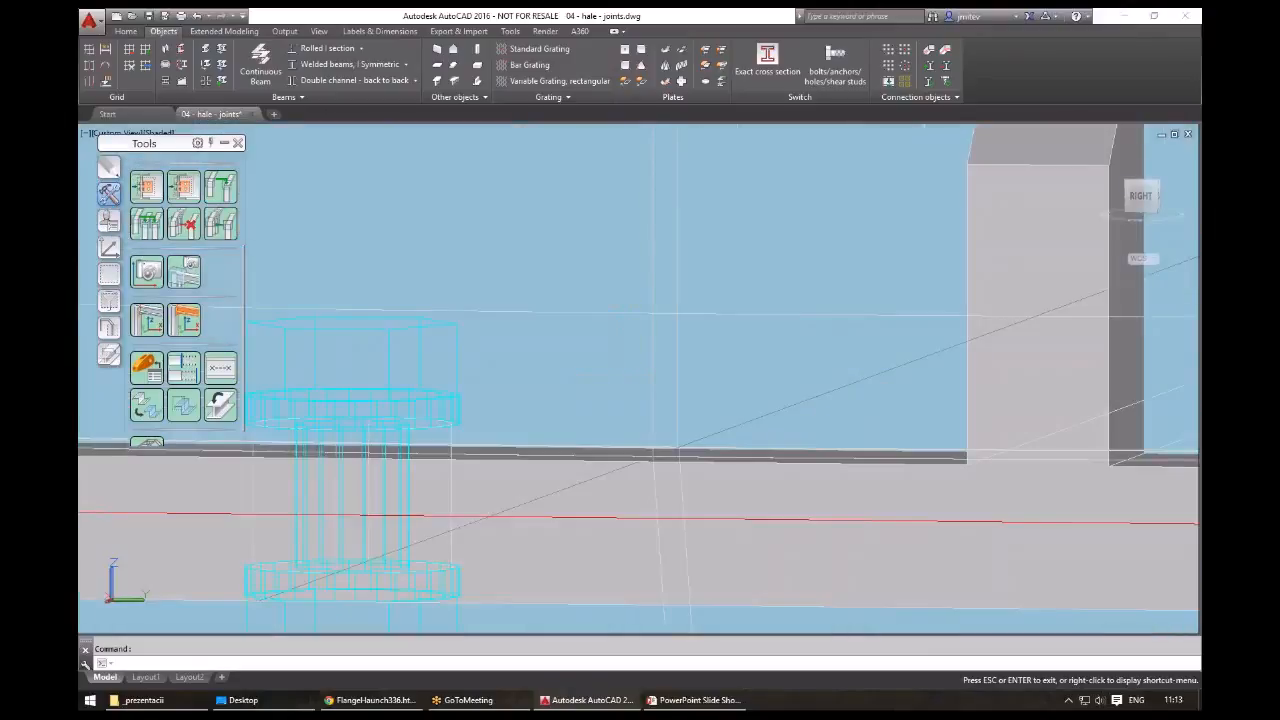
scroll(696, 373, down, 8)
shift+middle_drag(696, 373, 774, 420)
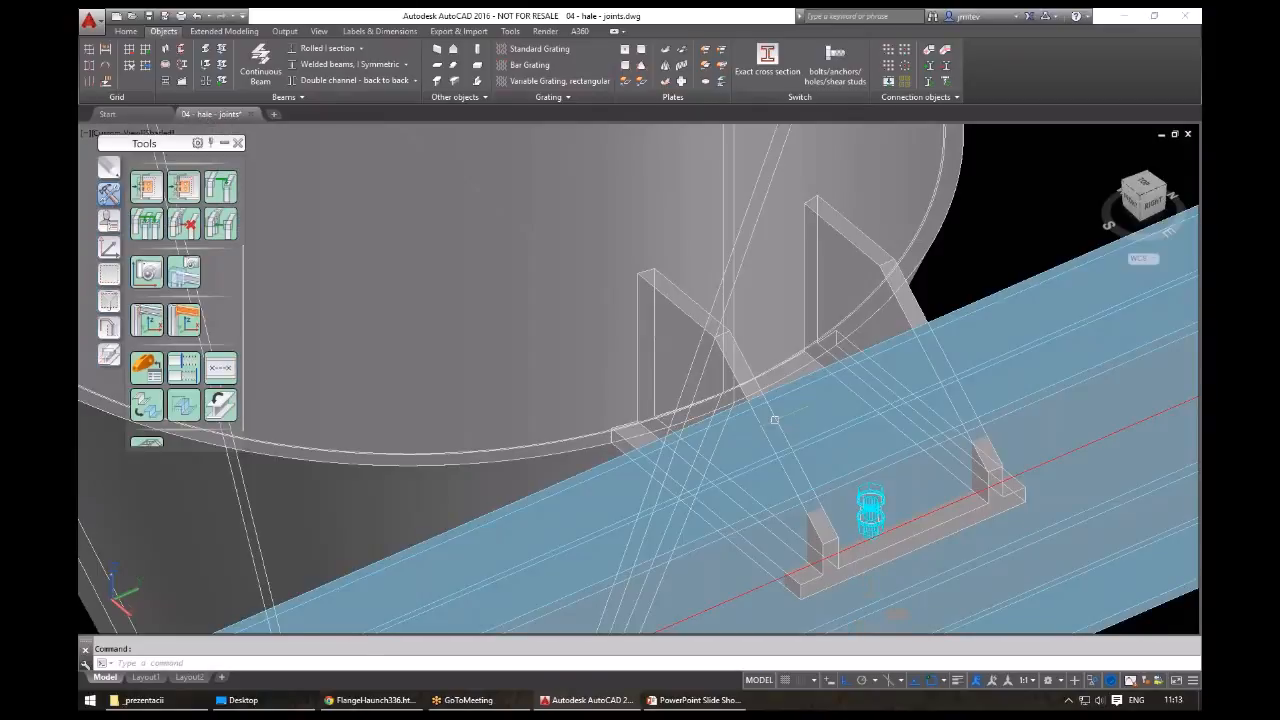
scroll(774, 420, down, 5)
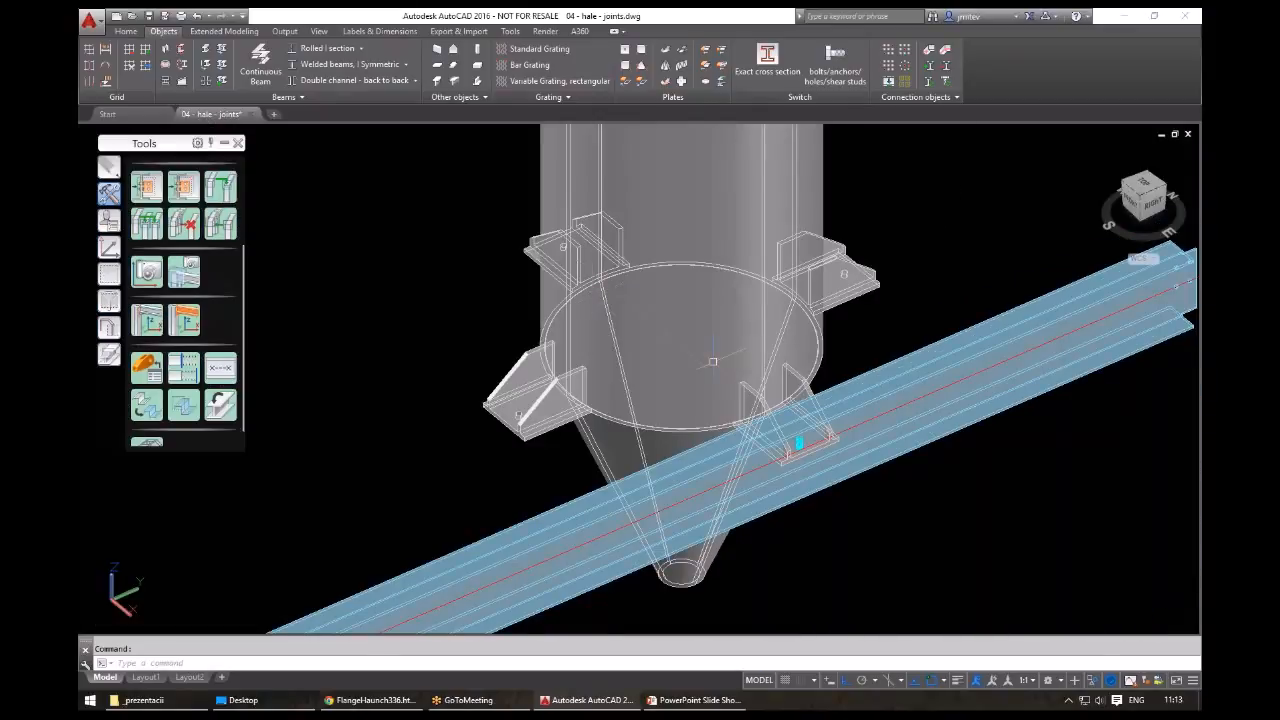
- Return the display to 2D Wireframe and end the object isolation
text(vs)
key(Return)
text(2)
key(Return)
scroll(720, 372, down, 3)
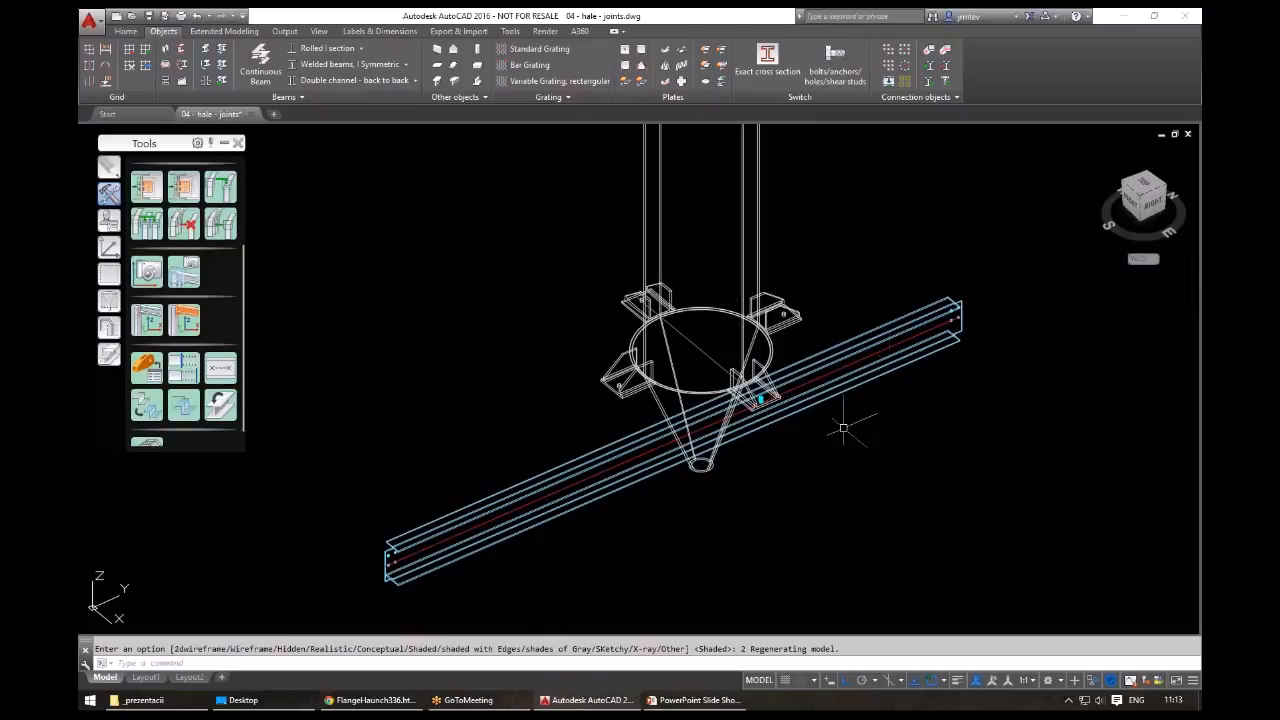
text(ui)
key(Return)
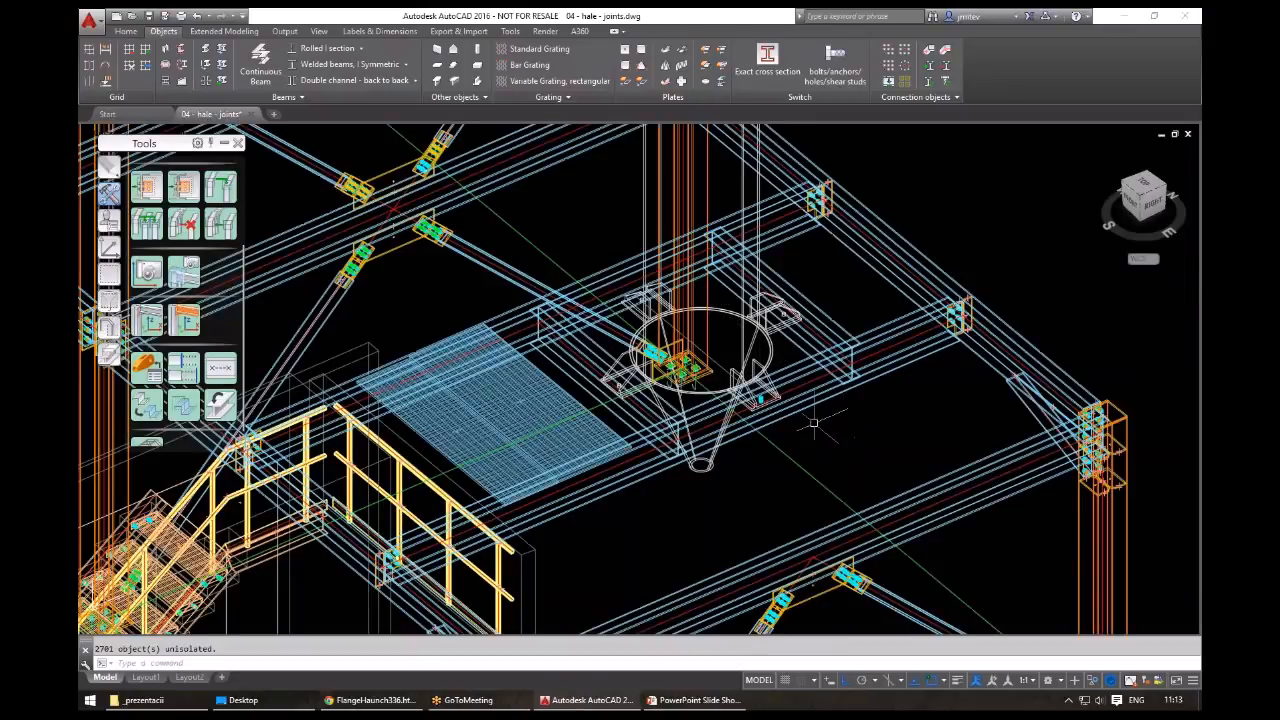
- Examine the whole hall structure and the platform with the stair, gratings and supported mechanical part
shift+middle_drag(814, 423, 928, 420)
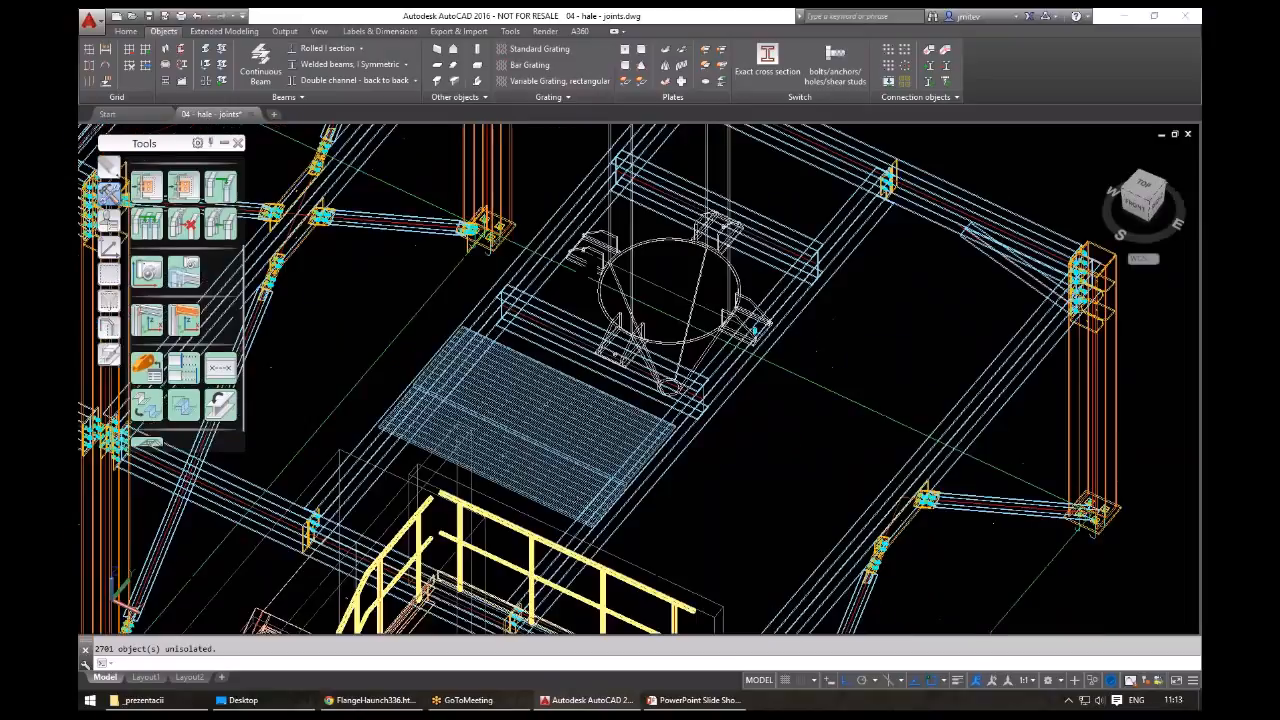
scroll(578, 222, down, 6)
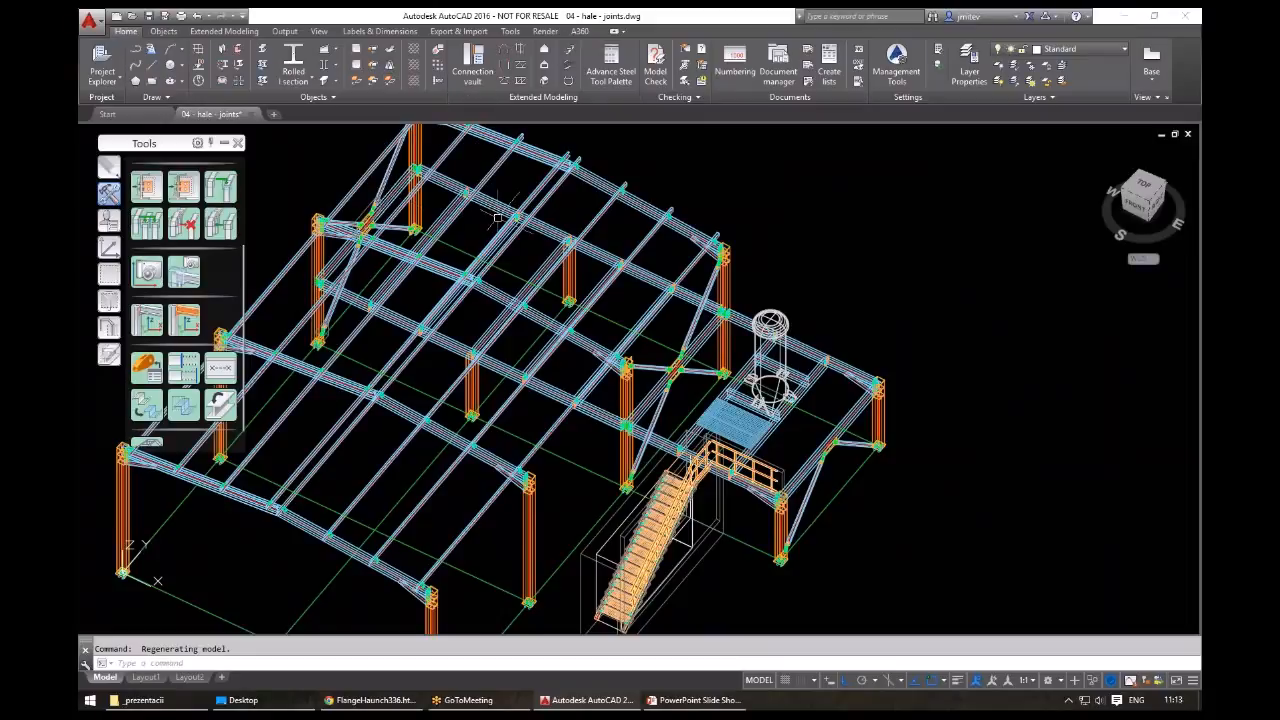
middle_drag(922, 328, 822, 328)
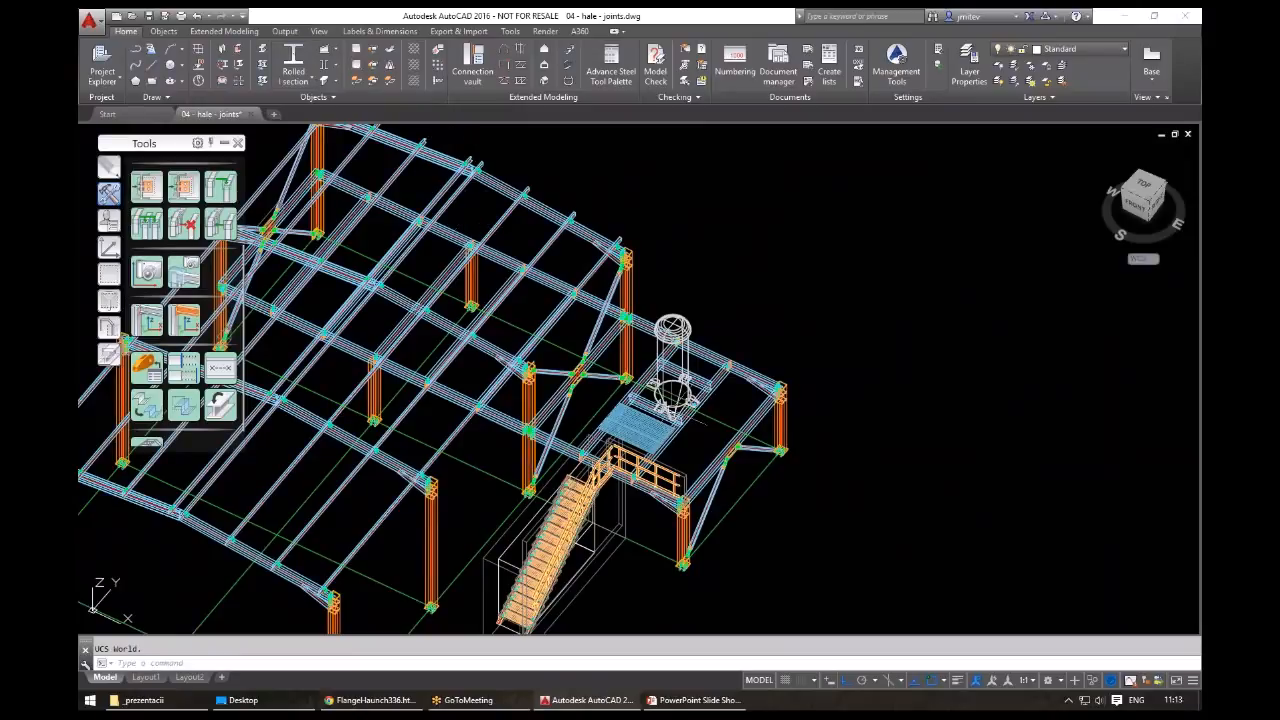
scroll(695, 420, up, 3)
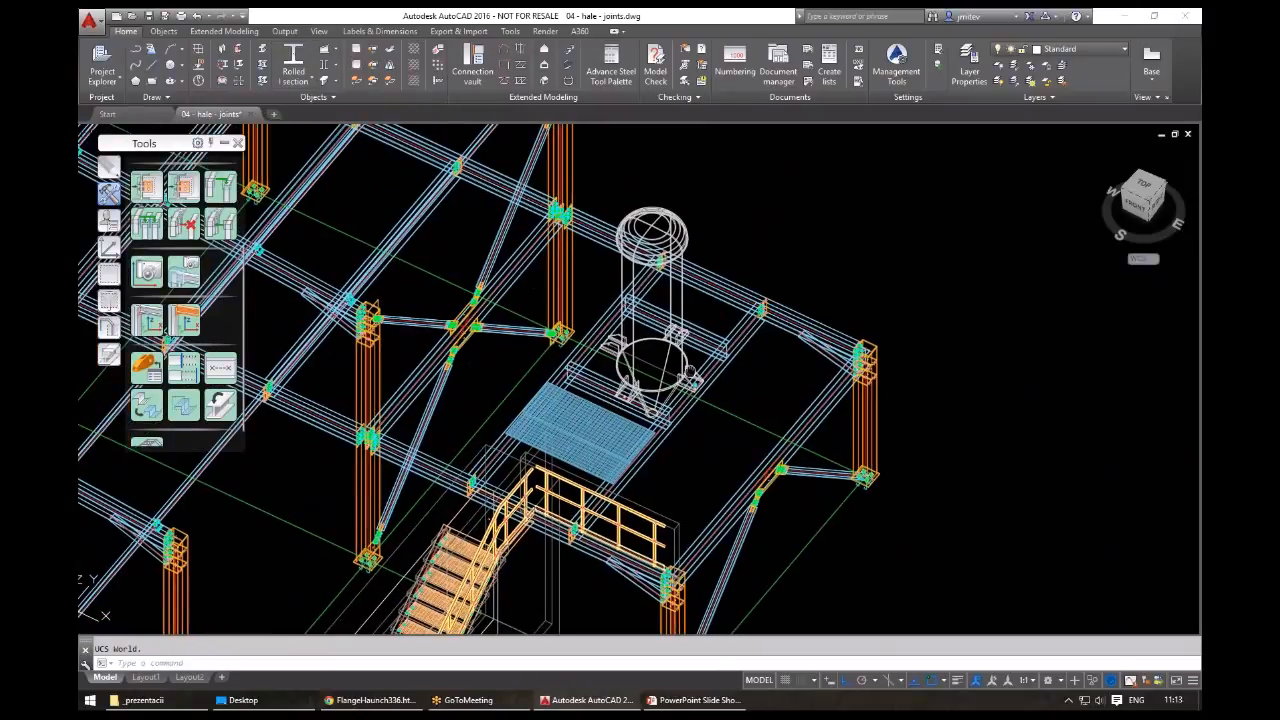
middle_drag(690, 372, 630, 370)
text(re)
key(Return)
key(Escape)
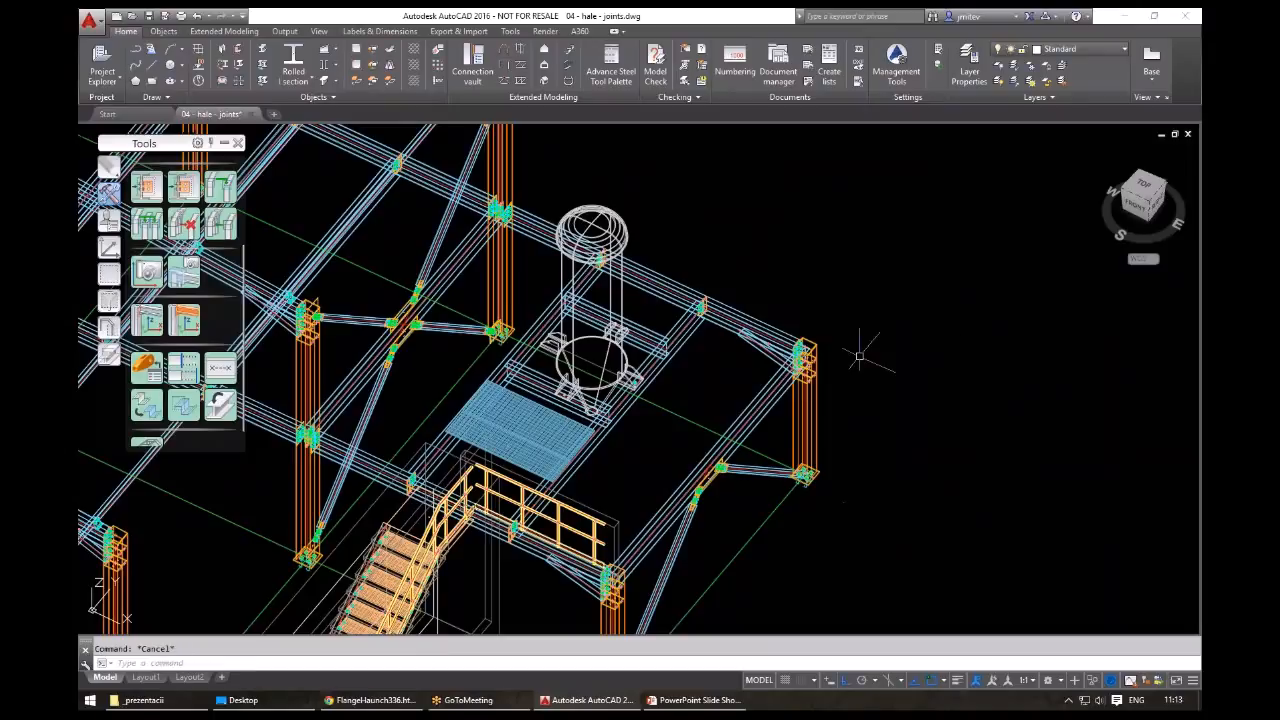
scroll(548, 362, up, 2)
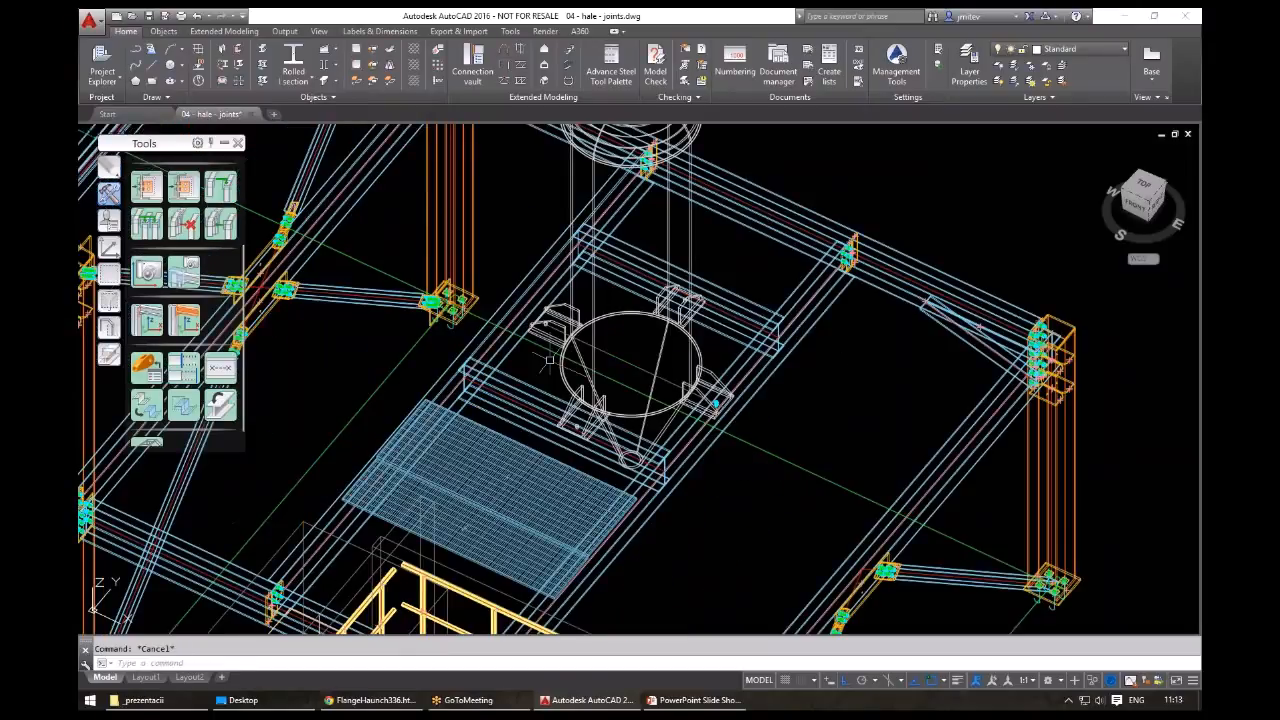
middle_drag(550, 360, 585, 348)
text(rec)
middle_drag(1075, 292, 848, 370)
key(Return)
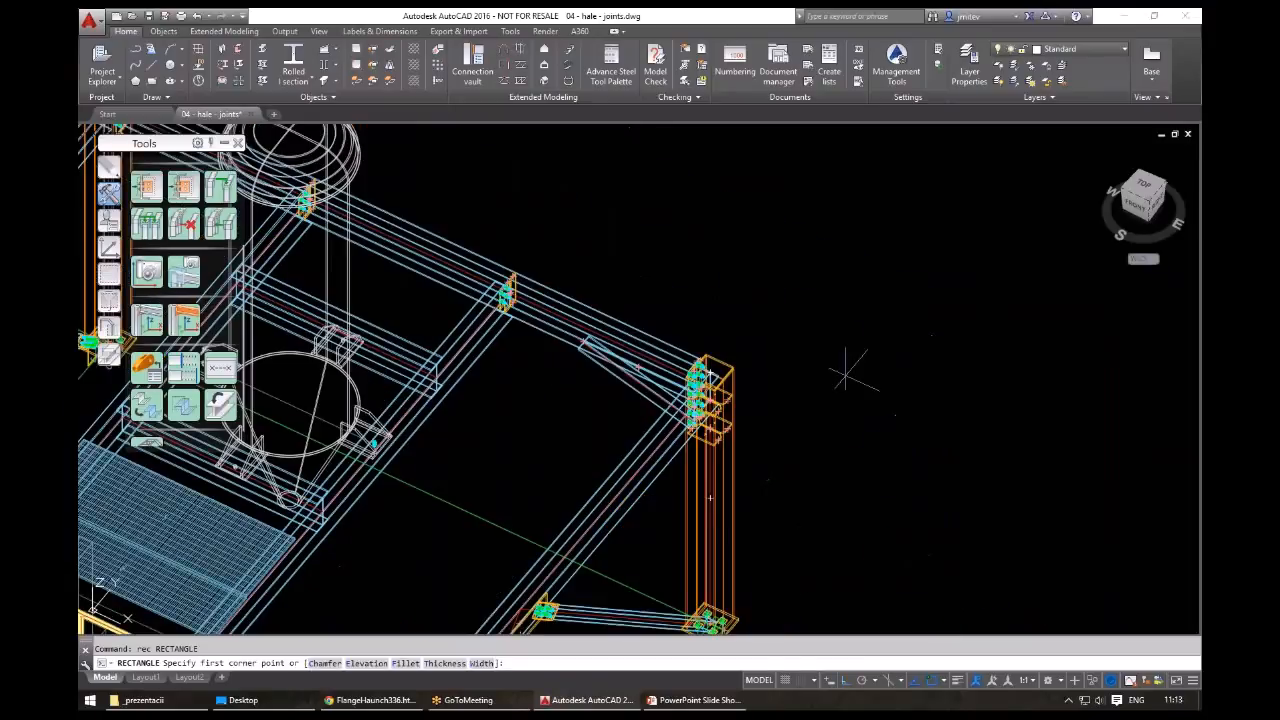
middle_drag(288, 404, 420, 324)
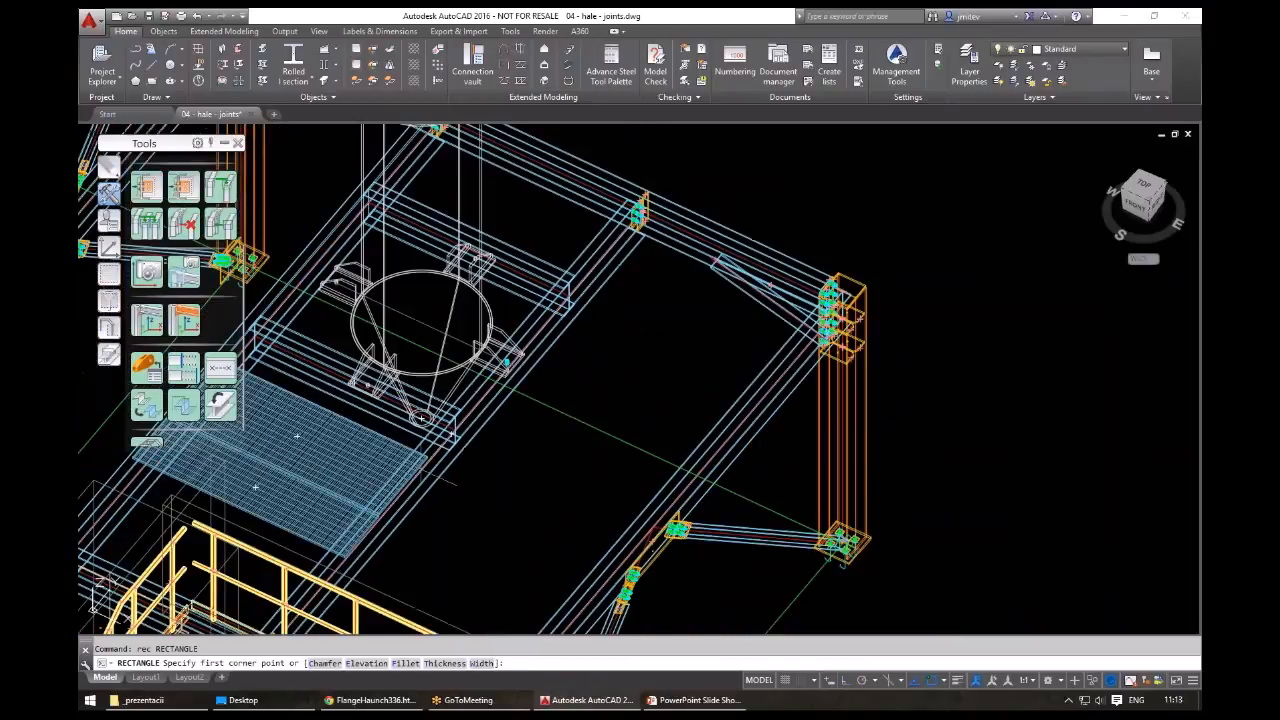
key(Escape)
key(Escape)
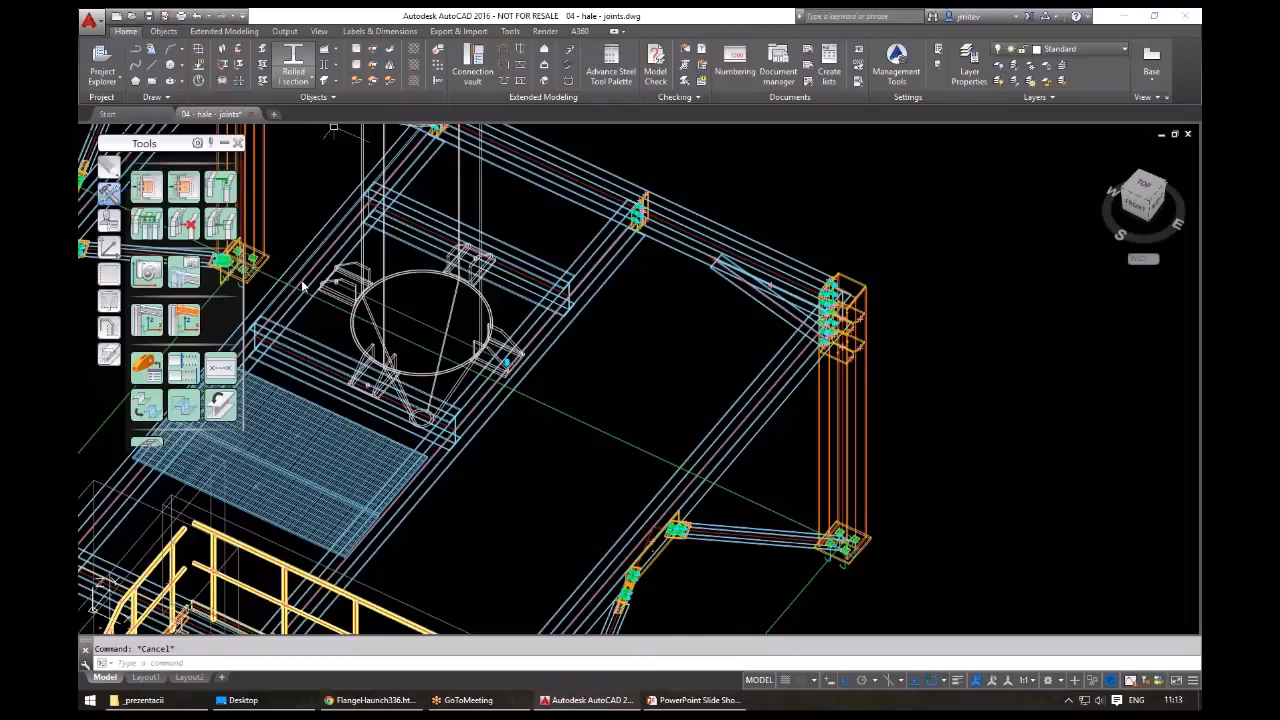
- Create a vertical circular hollow section about 579 mm long in the free space beside the hall's corner column
click(293, 76)
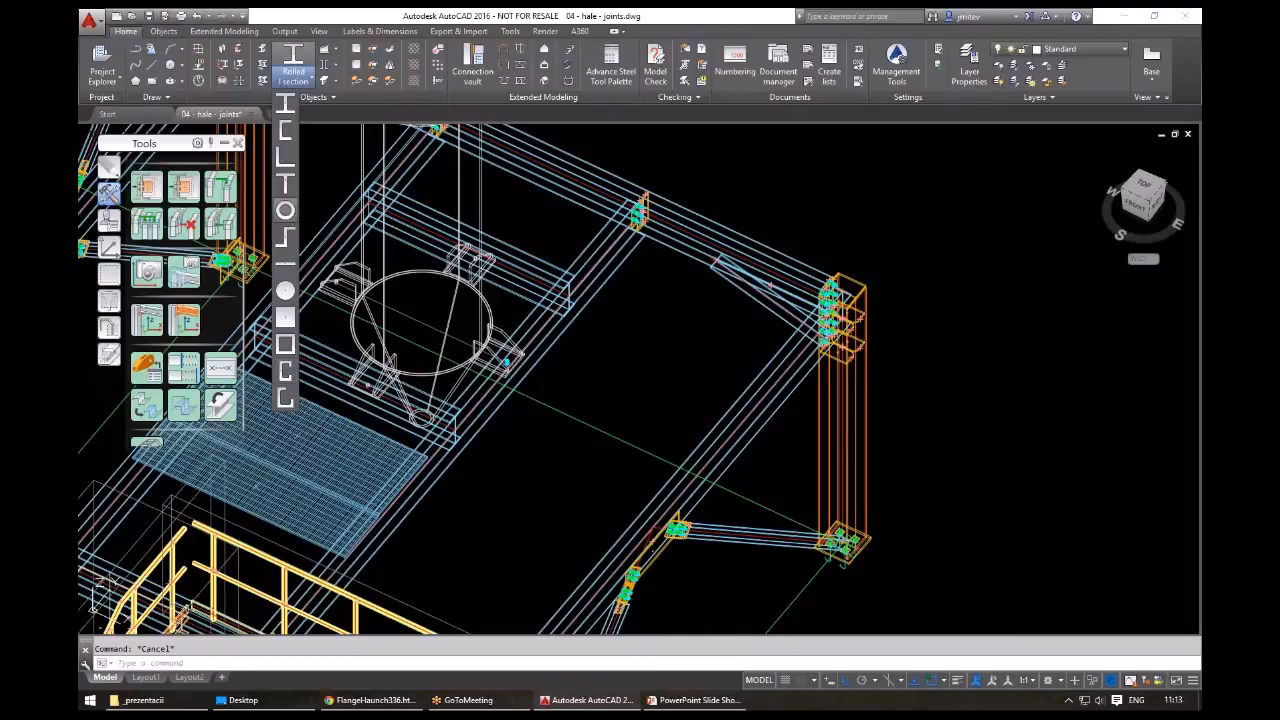
click(285, 210)
click(956, 424)
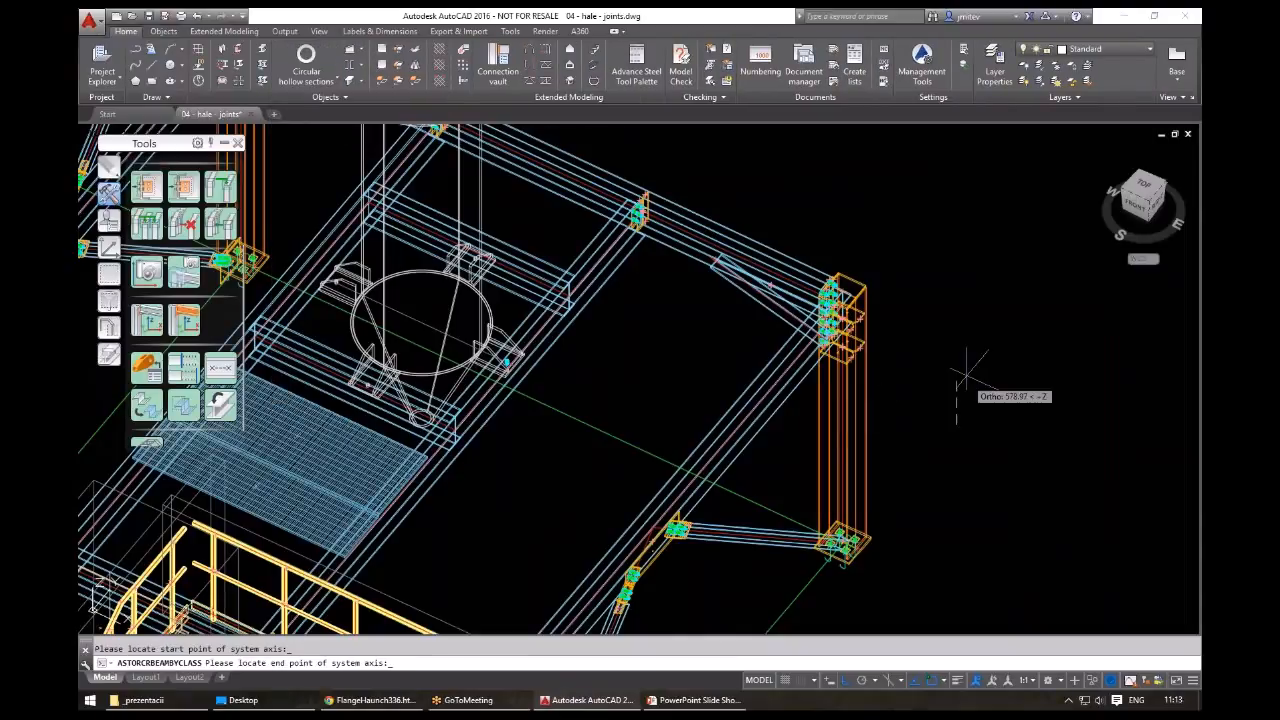
click(966, 376)
scroll(966, 382, up, 3)
key(Escape)
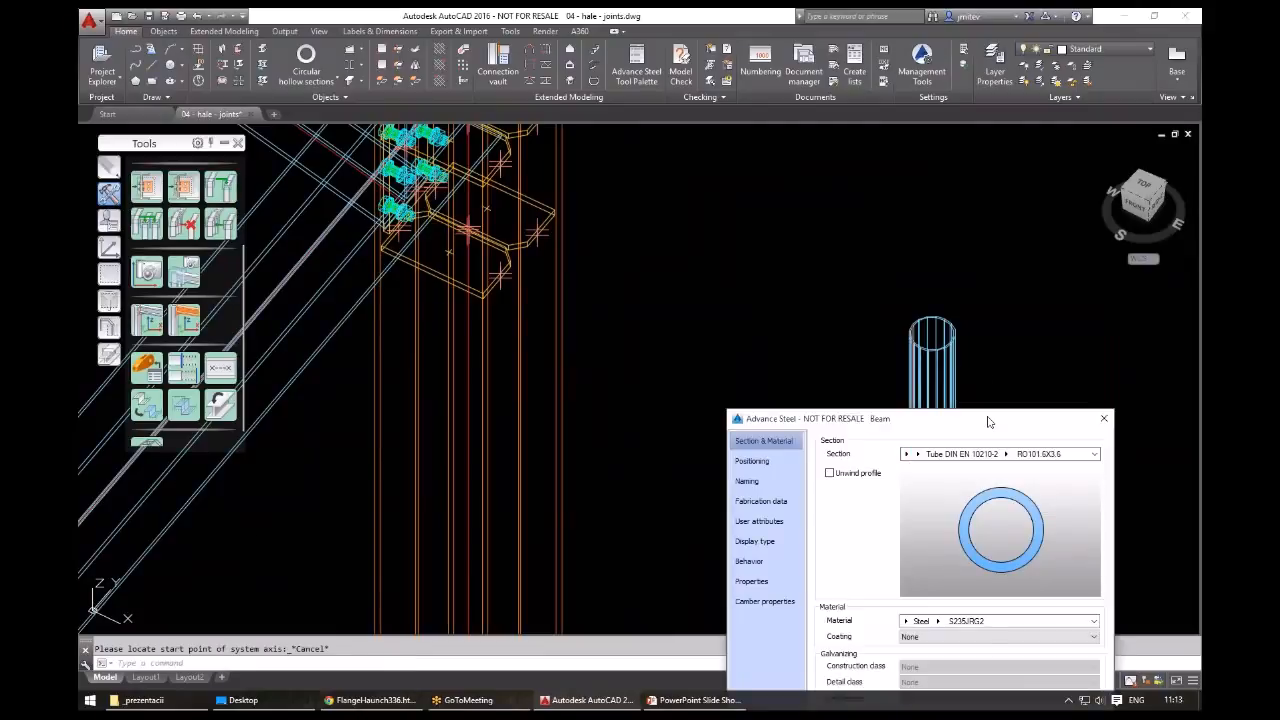
- Change the tube's section to RO406.4X10 from the Tube DIN EN 10210-2 class
drag(988, 421, 968, 401)
click(901, 326)
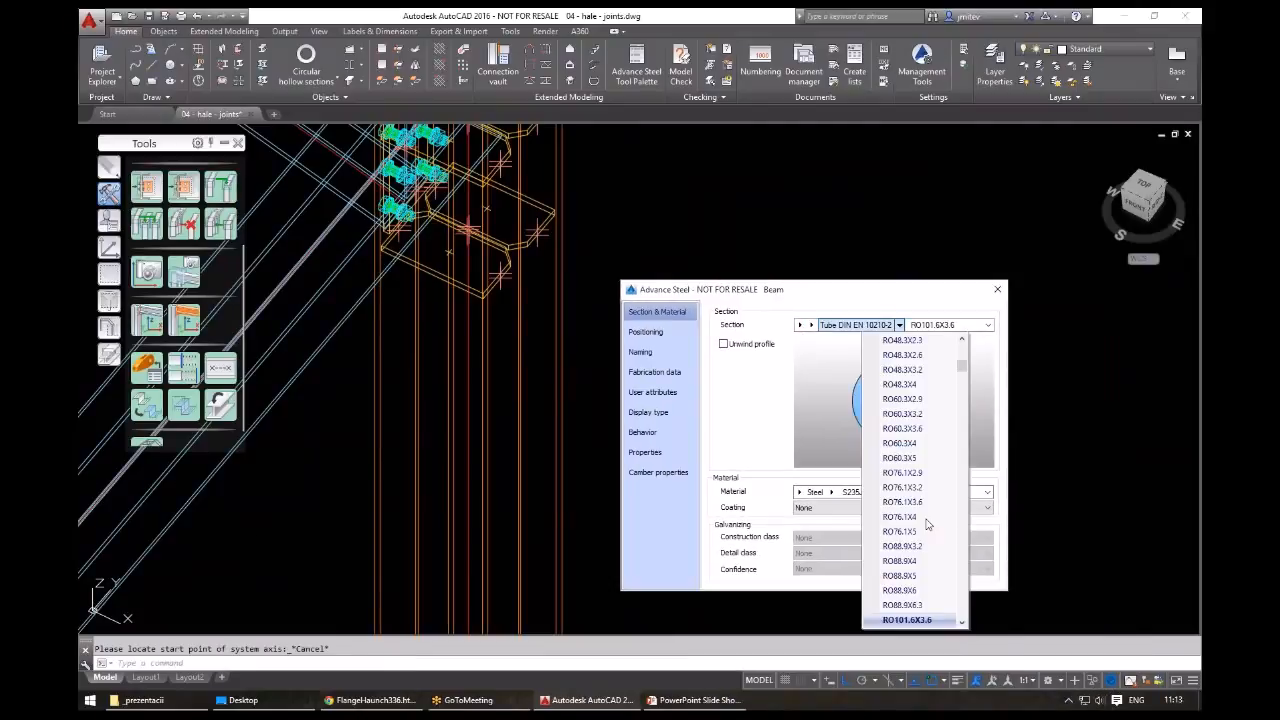
scroll(962, 434, down, 4)
scroll(964, 434, down, 1)
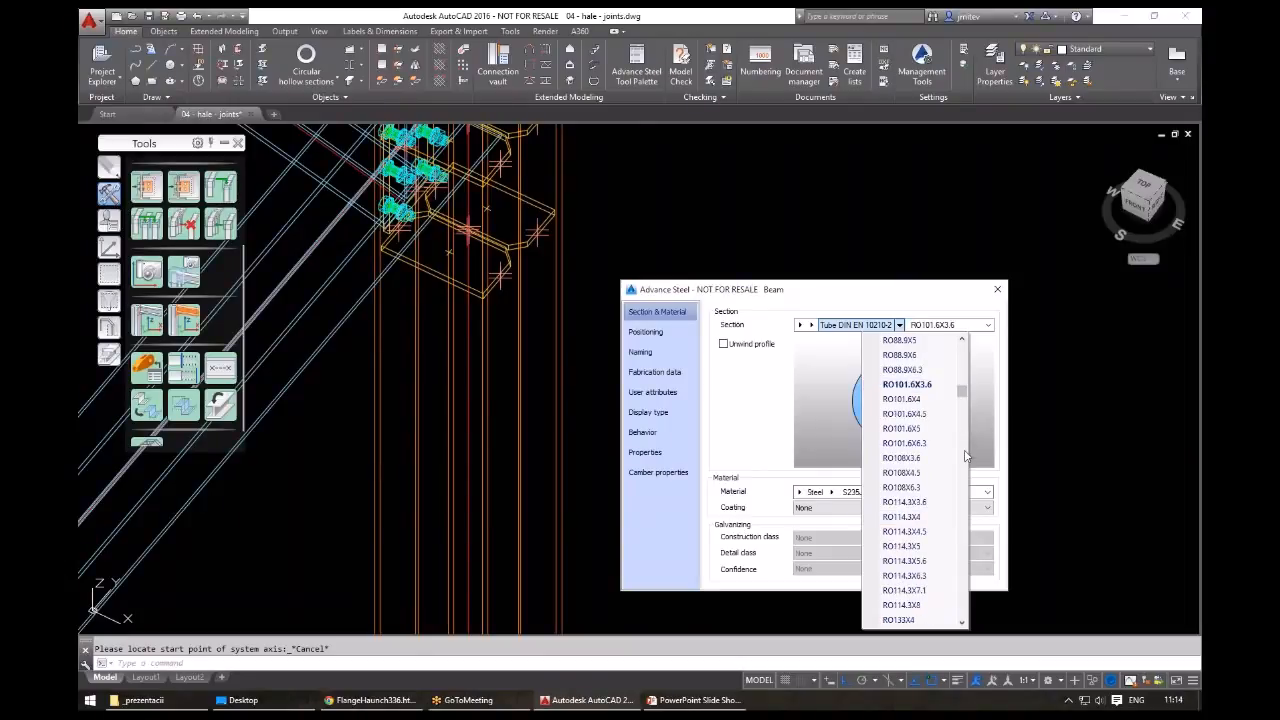
scroll(965, 456, down, 10)
scroll(912, 437, down, 10)
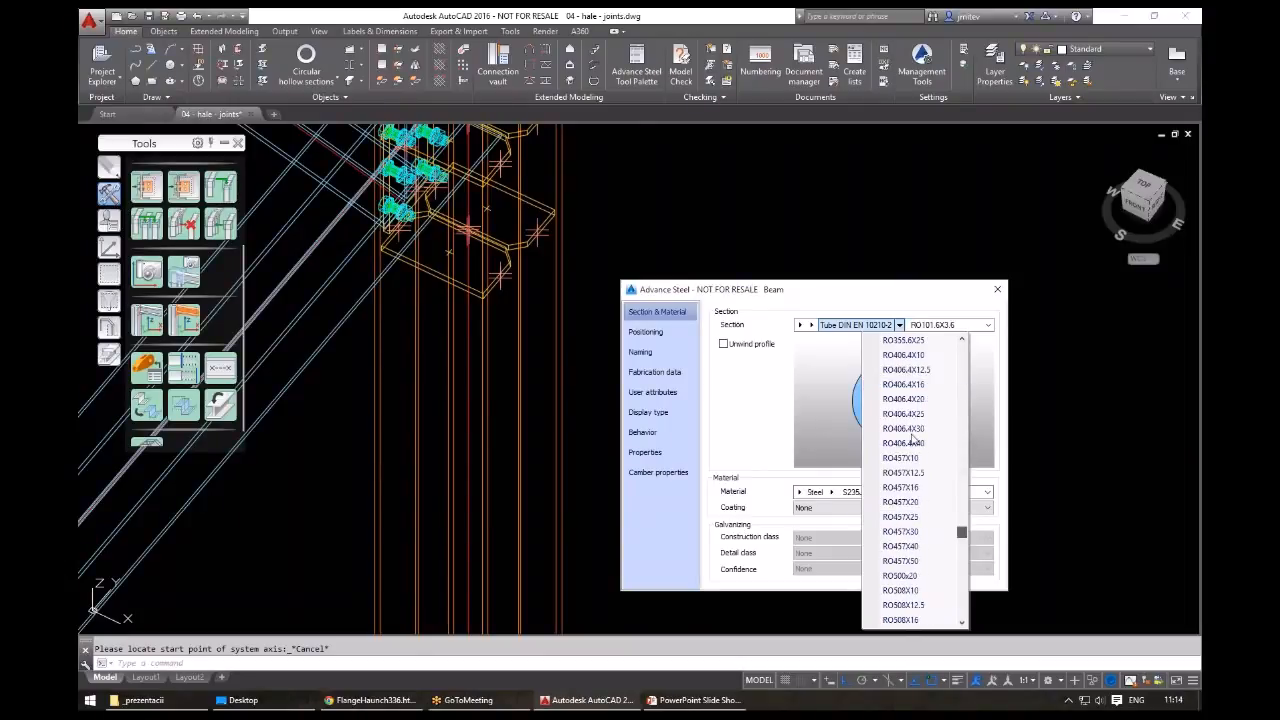
click(917, 356)
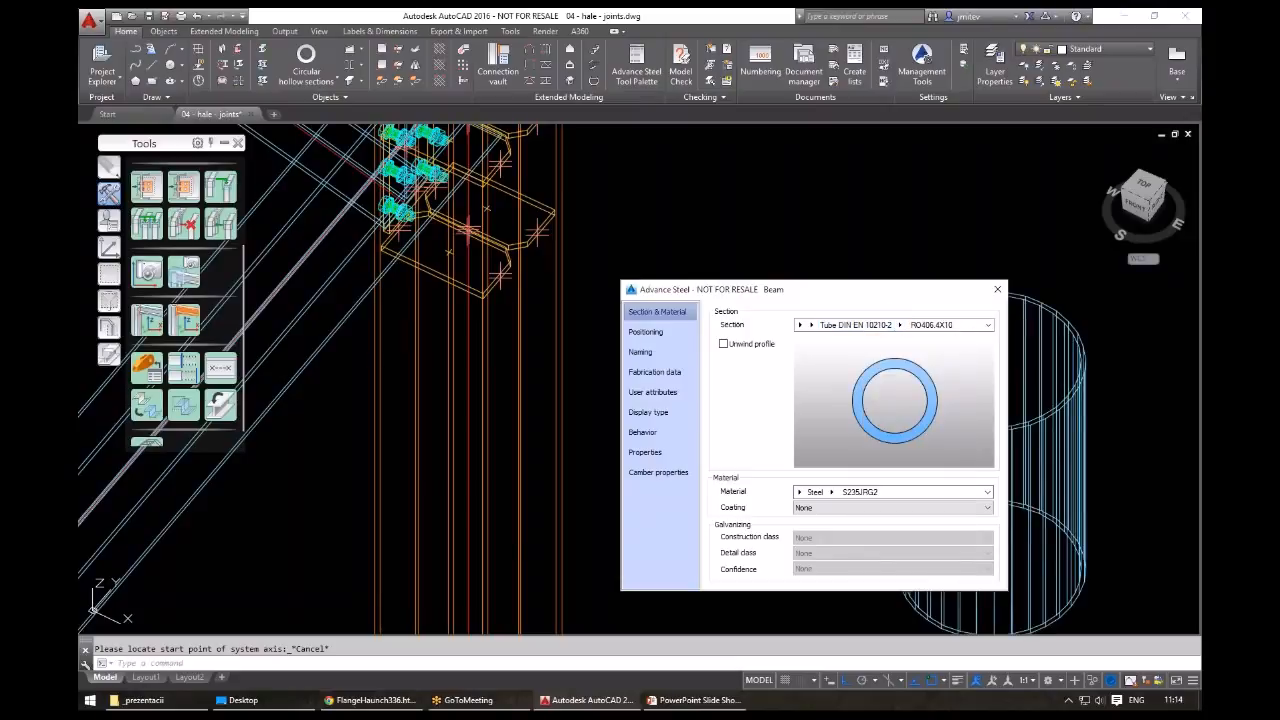
key(Escape)
- Align the UCS with the object coordinate system at the tube's upper end, with Z along its axis
scroll(915, 426, down, 3)
scroll(995, 420, up, 3)
click(914, 429)
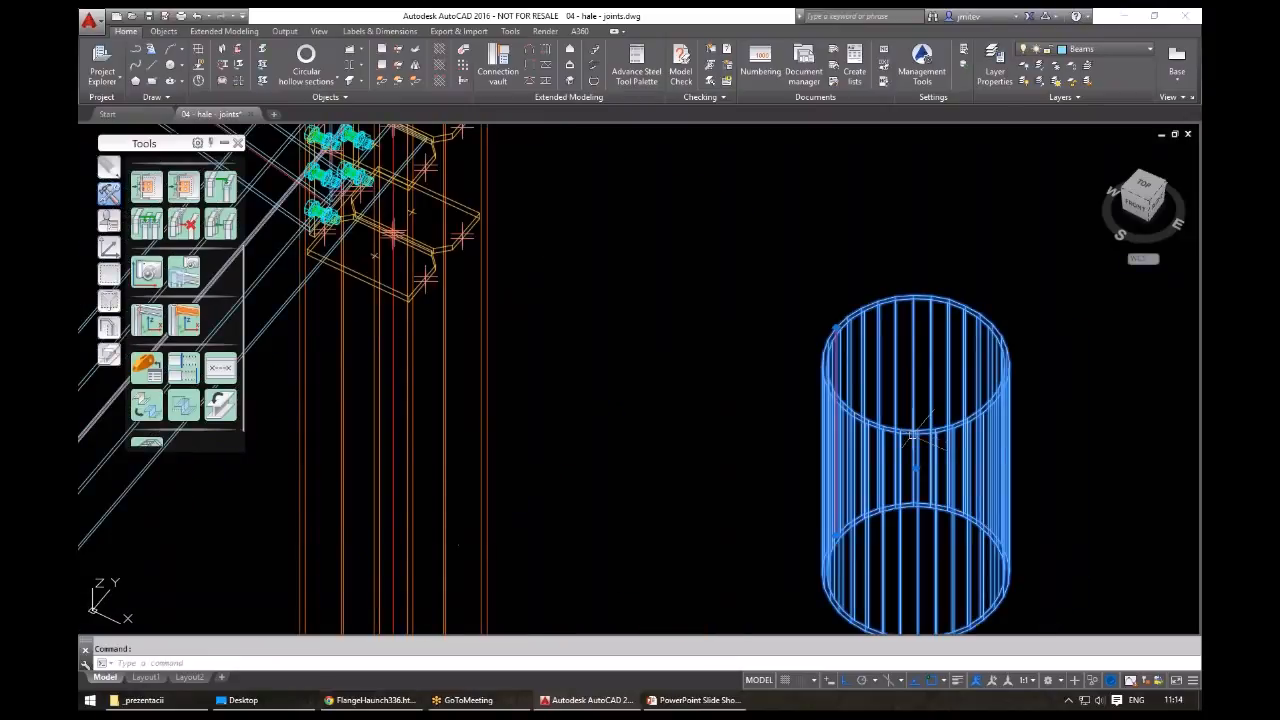
key(Escape)
middle_drag(913, 437, 862, 420)
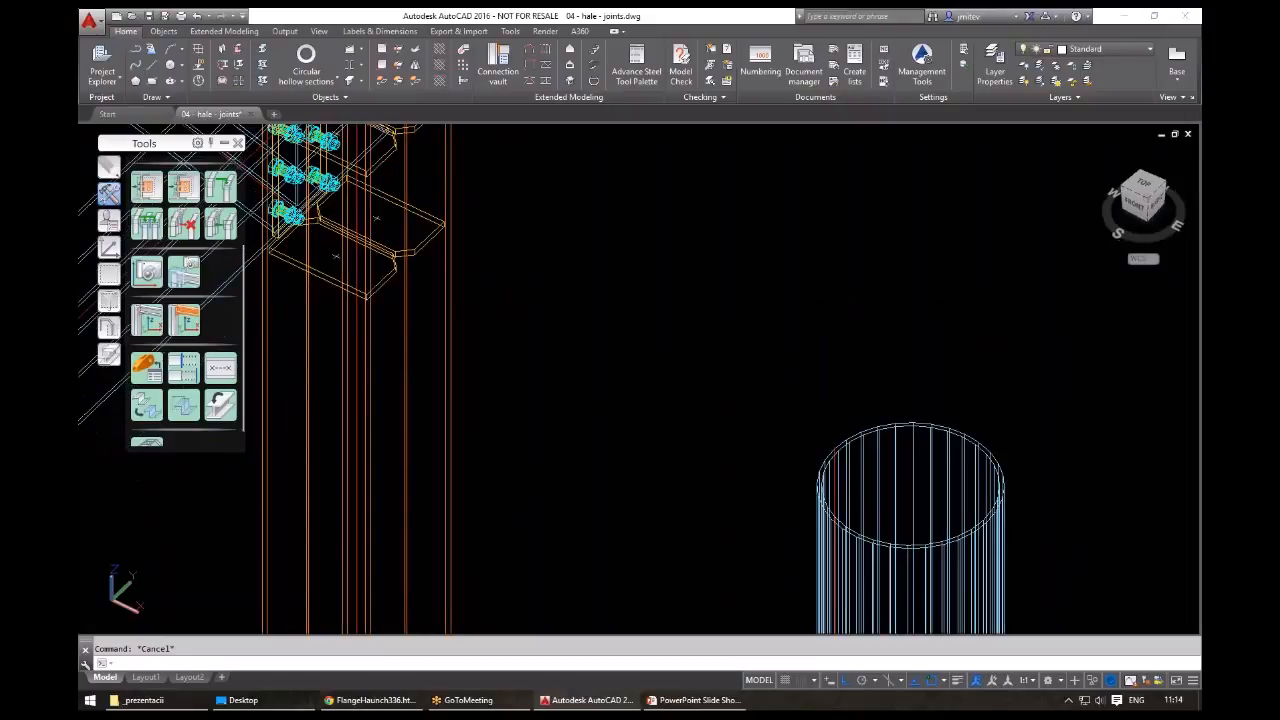
scroll(911, 455, down, 3)
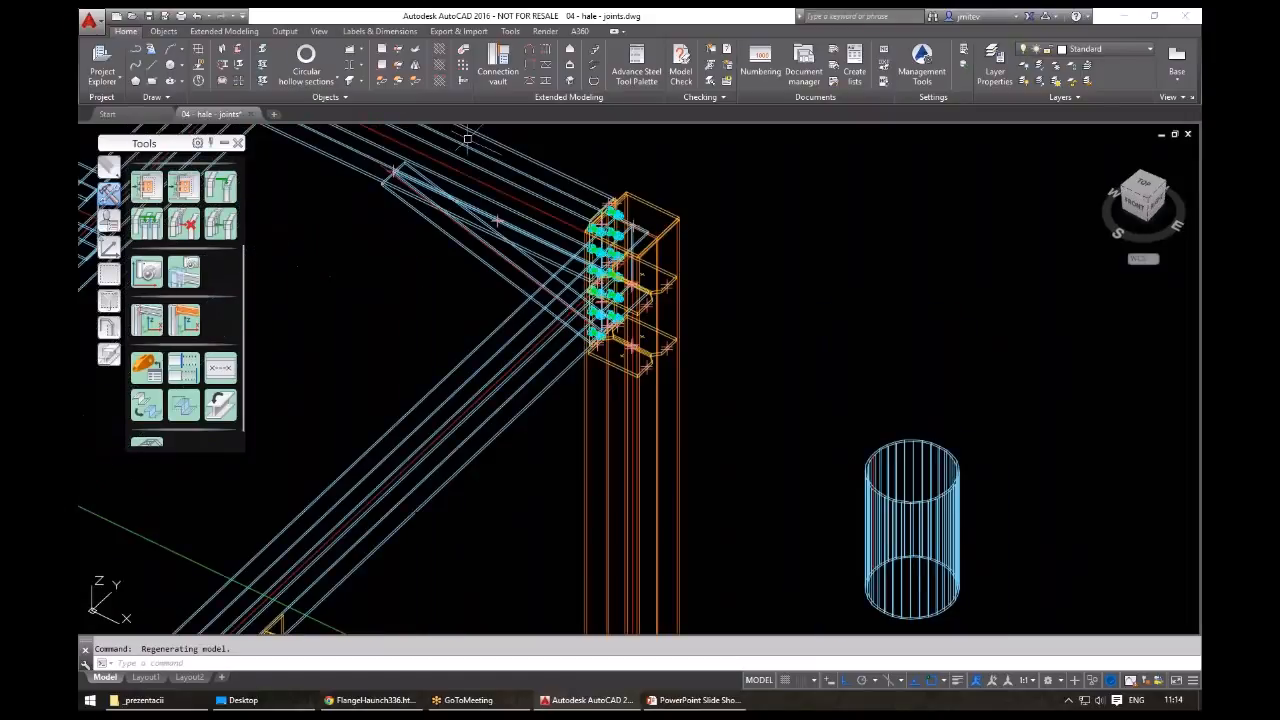
click(110, 197)
click(146, 226)
click(897, 436)
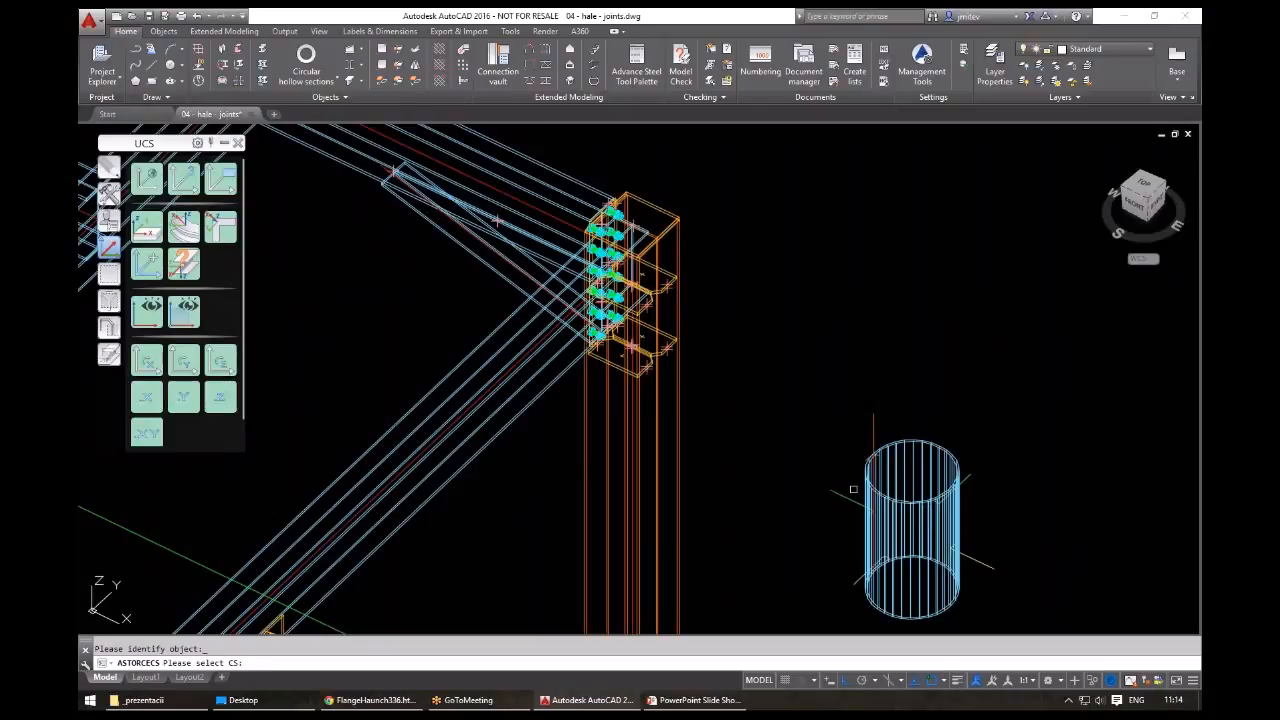
click(872, 429)
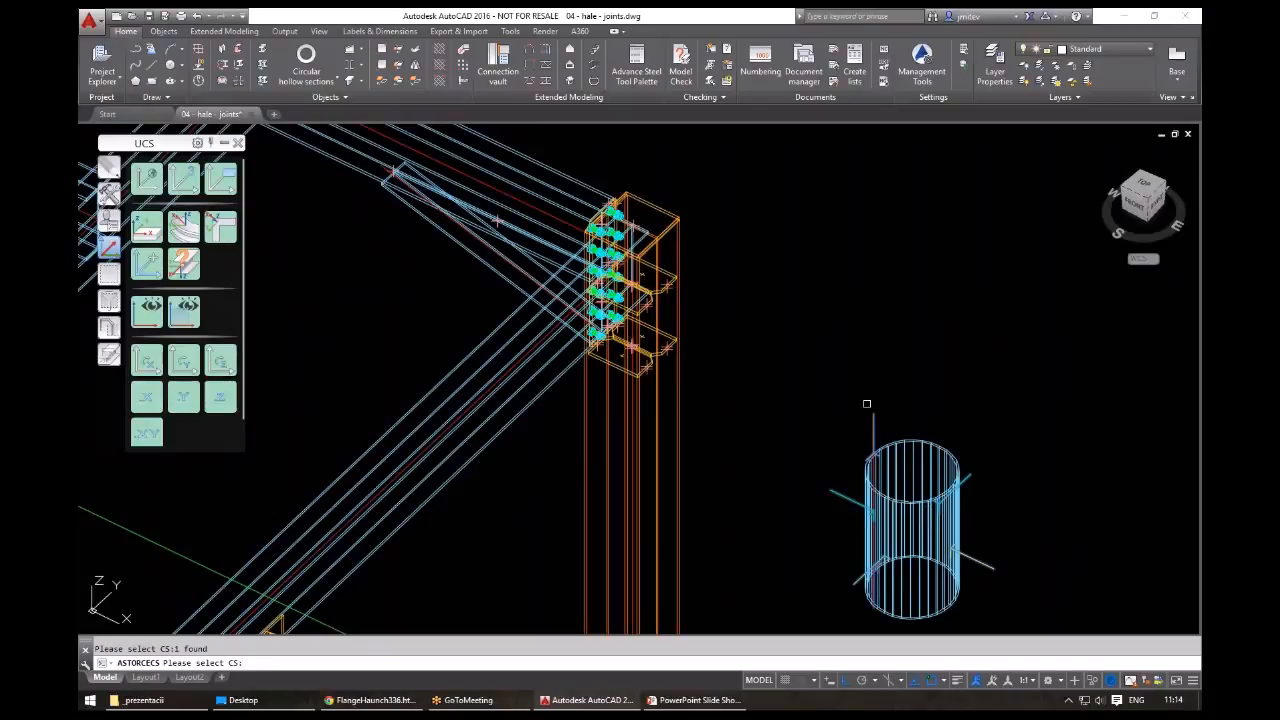
key(Return)
- Draw a horizontal rectangle larger than the tube's diameter in the free space near its upper end
text(rec)
key(Return)
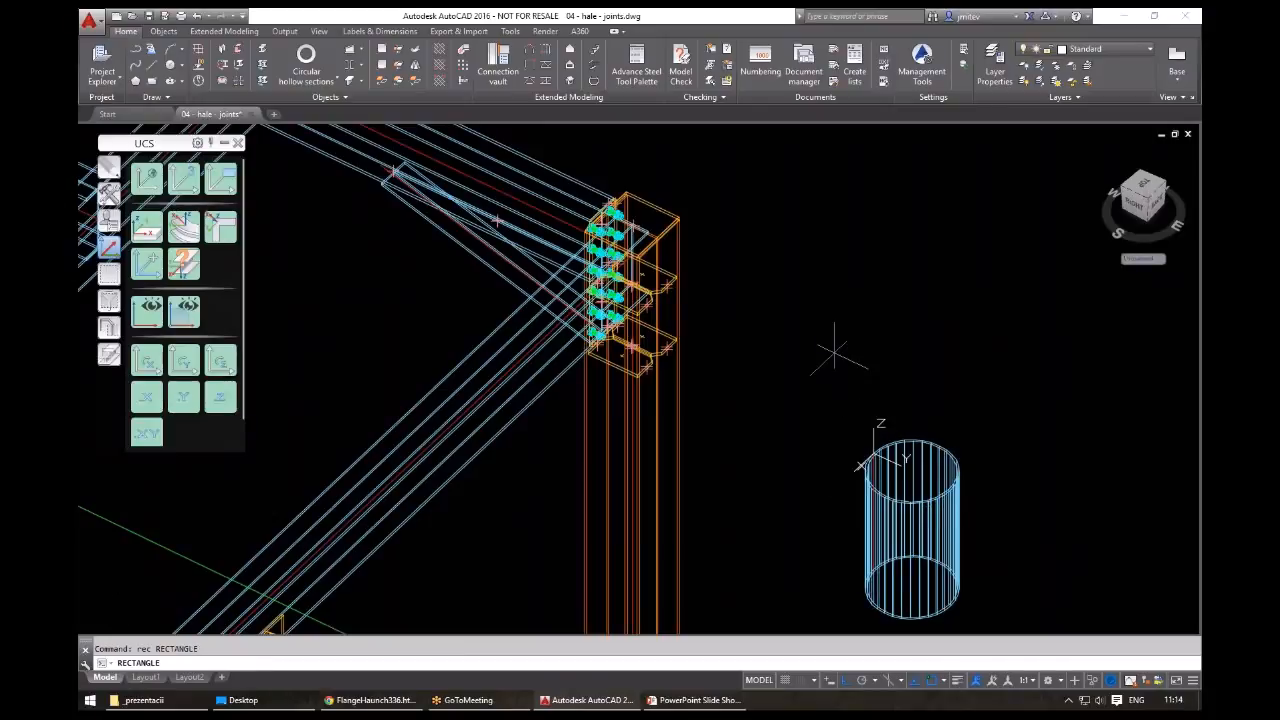
click(820, 357)
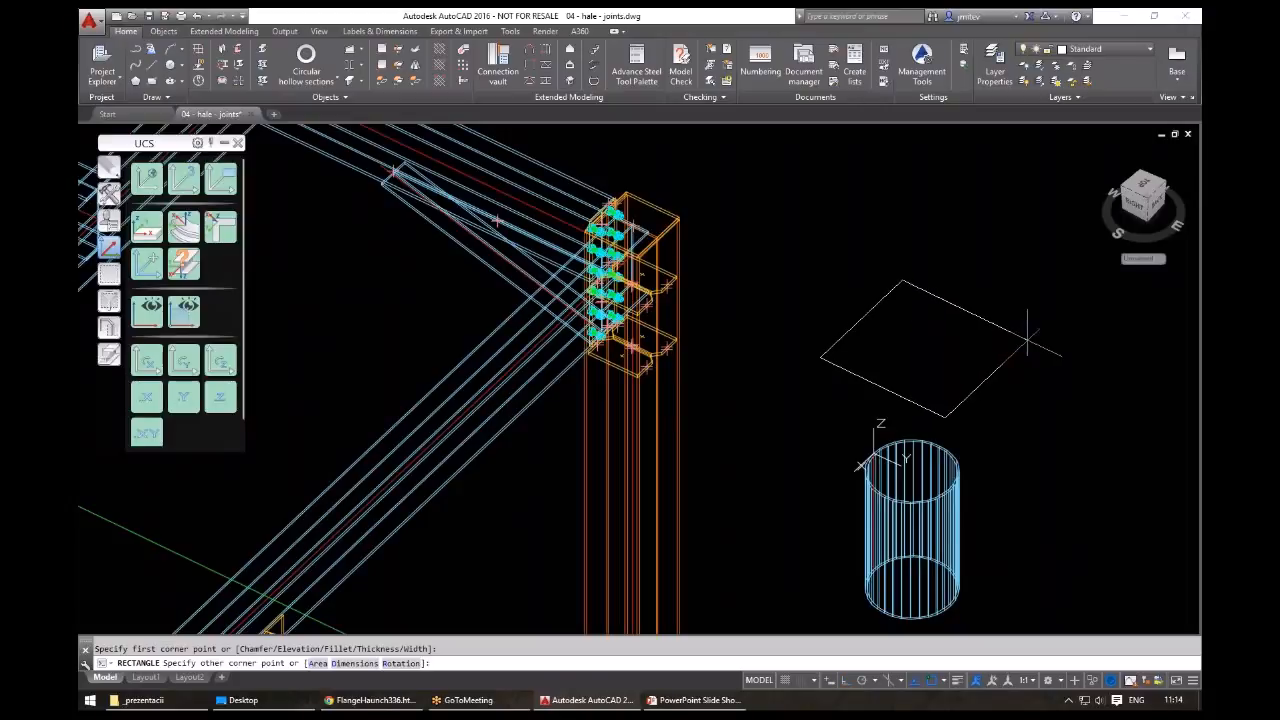
click(1027, 340)
shift+middle_drag(1027, 340, 962, 435)
middle_drag(1034, 213, 948, 432)
click(948, 432)
click(936, 385)
text(m)
key(Return)
shift+right_click(922, 384)
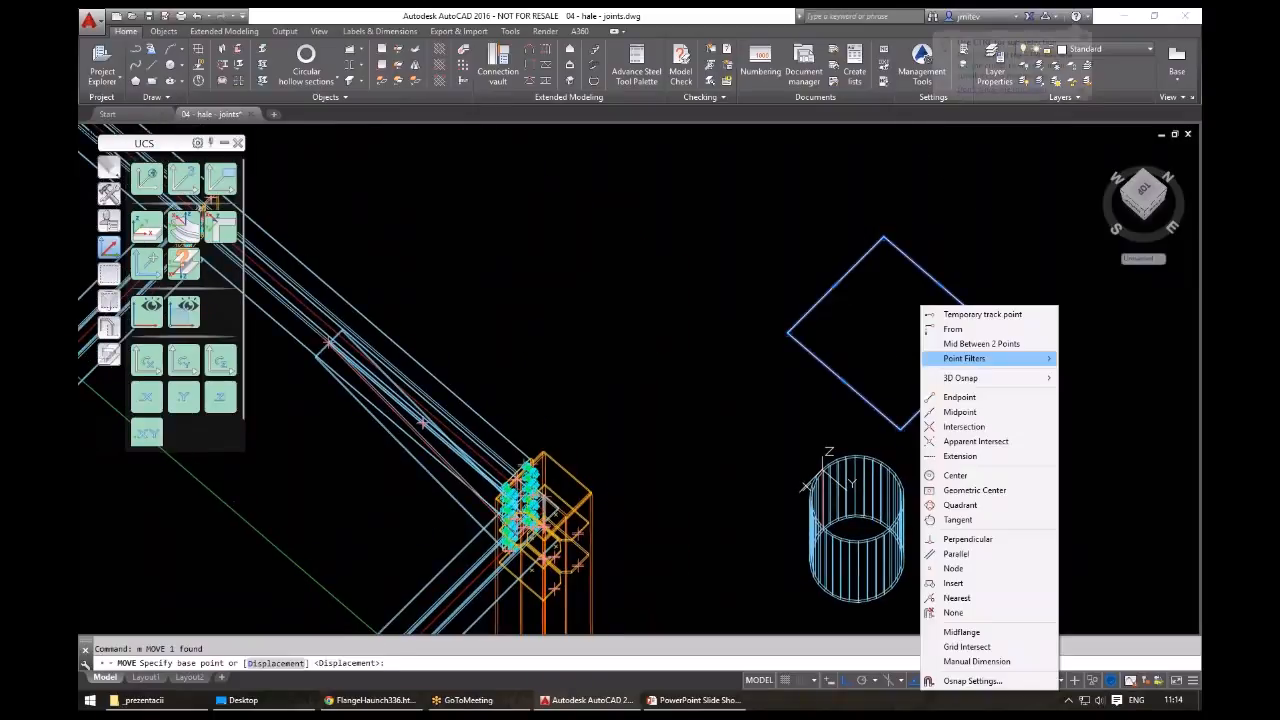
key(Escape)
key(Escape)
click(966, 363)
click(929, 343)
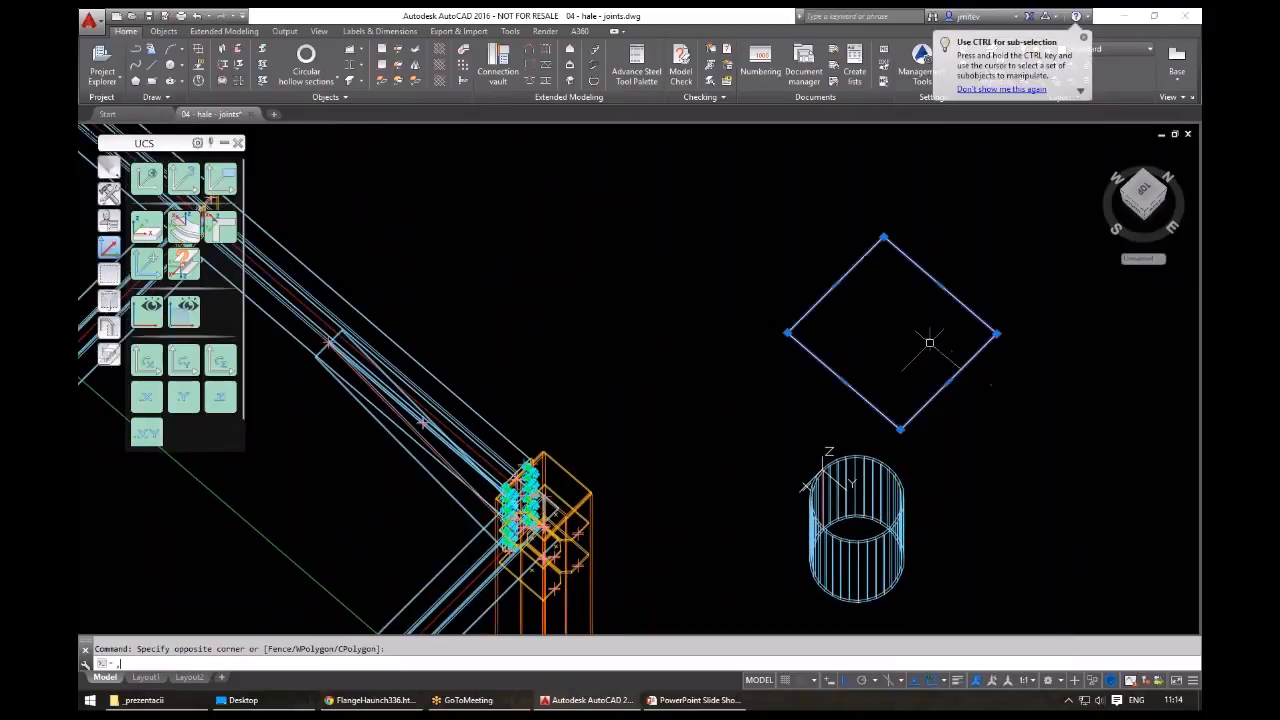
key(Escape)
text(m)
key(Return)
click(966, 363)
click(897, 321)
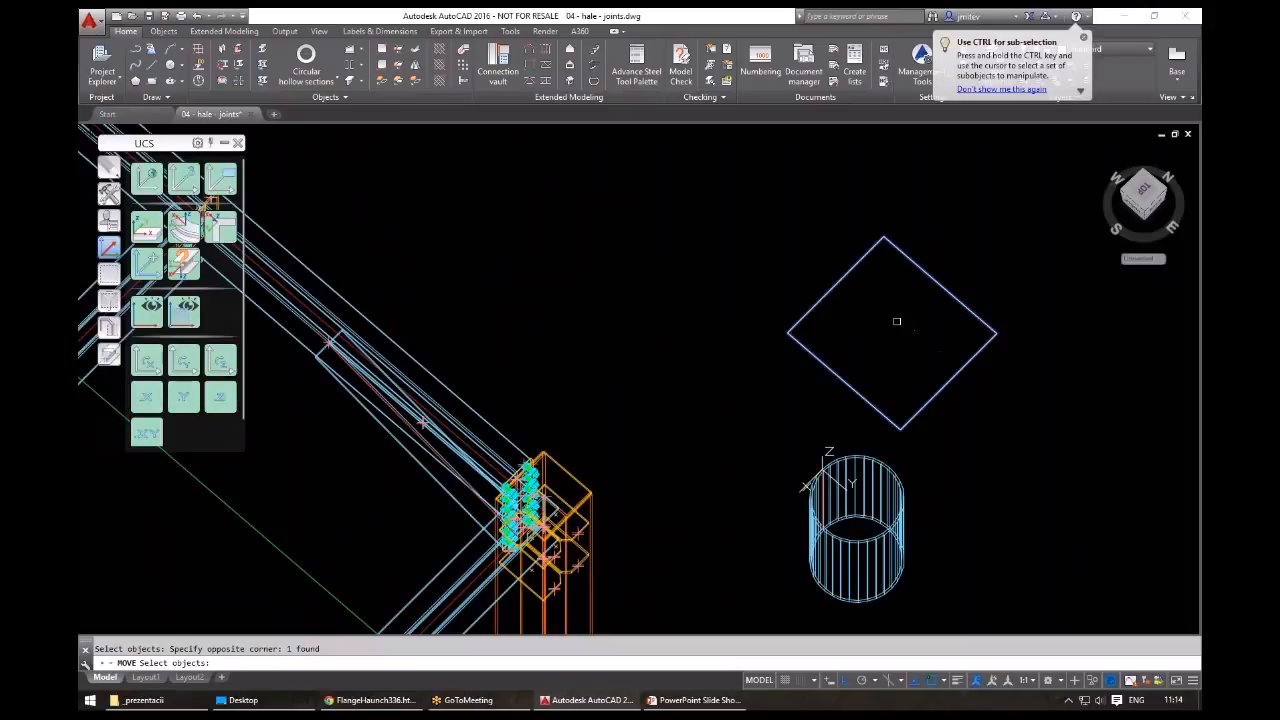
key(Return)
shift+right_click(897, 321)
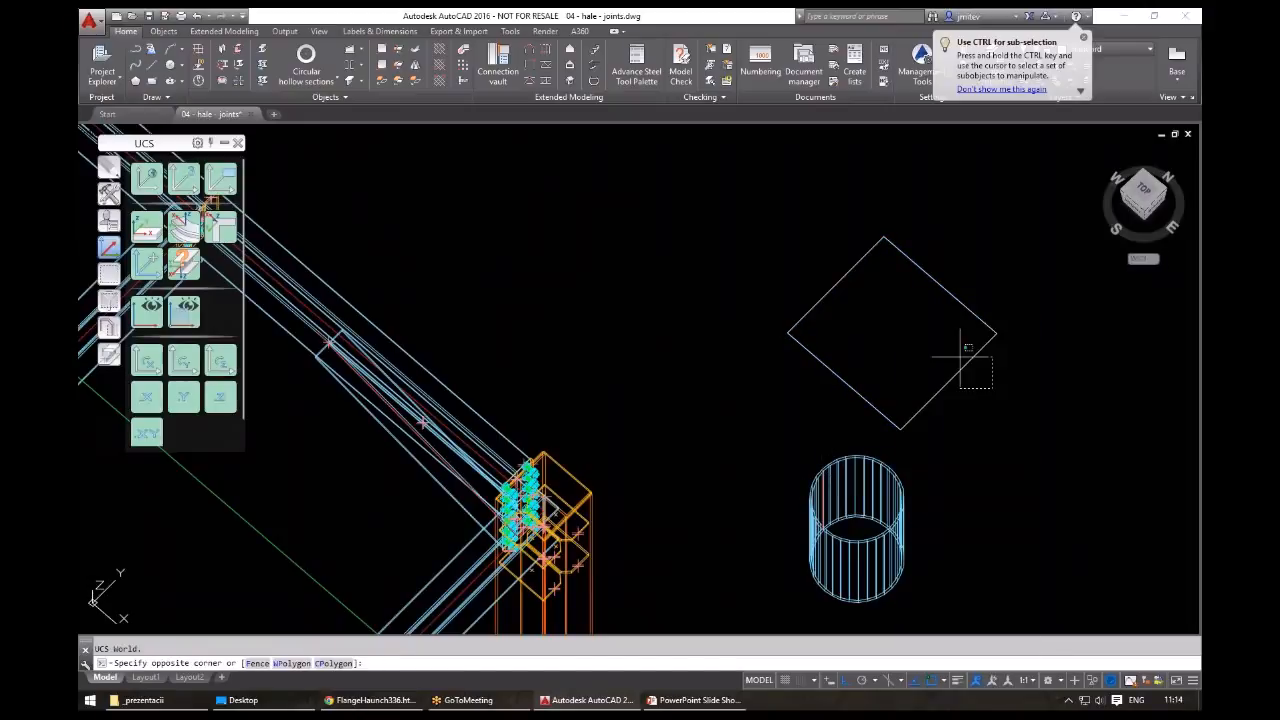
- Try to move the rectangle onto the tube, using the midpoint between two opposite corners as base point
click(960, 357)
text(m)
key(Return)
shift+right_click(904, 302)
click(940, 344)
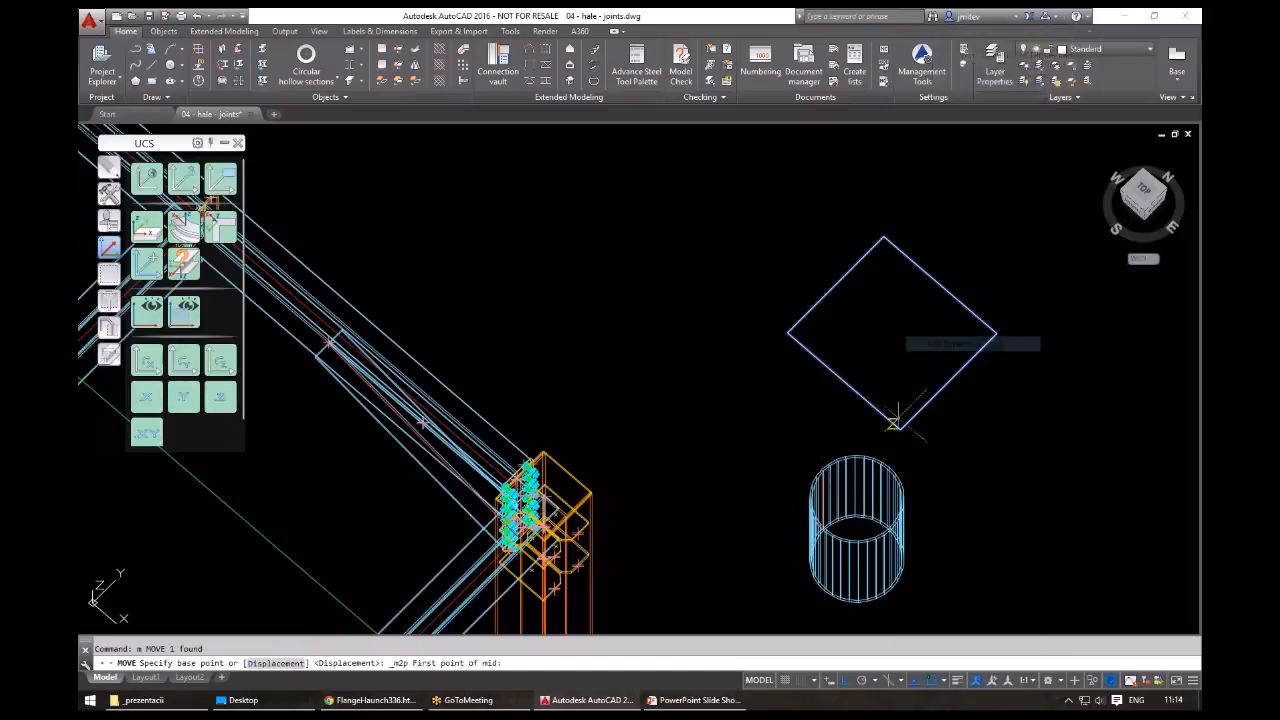
click(900, 429)
click(883, 236)
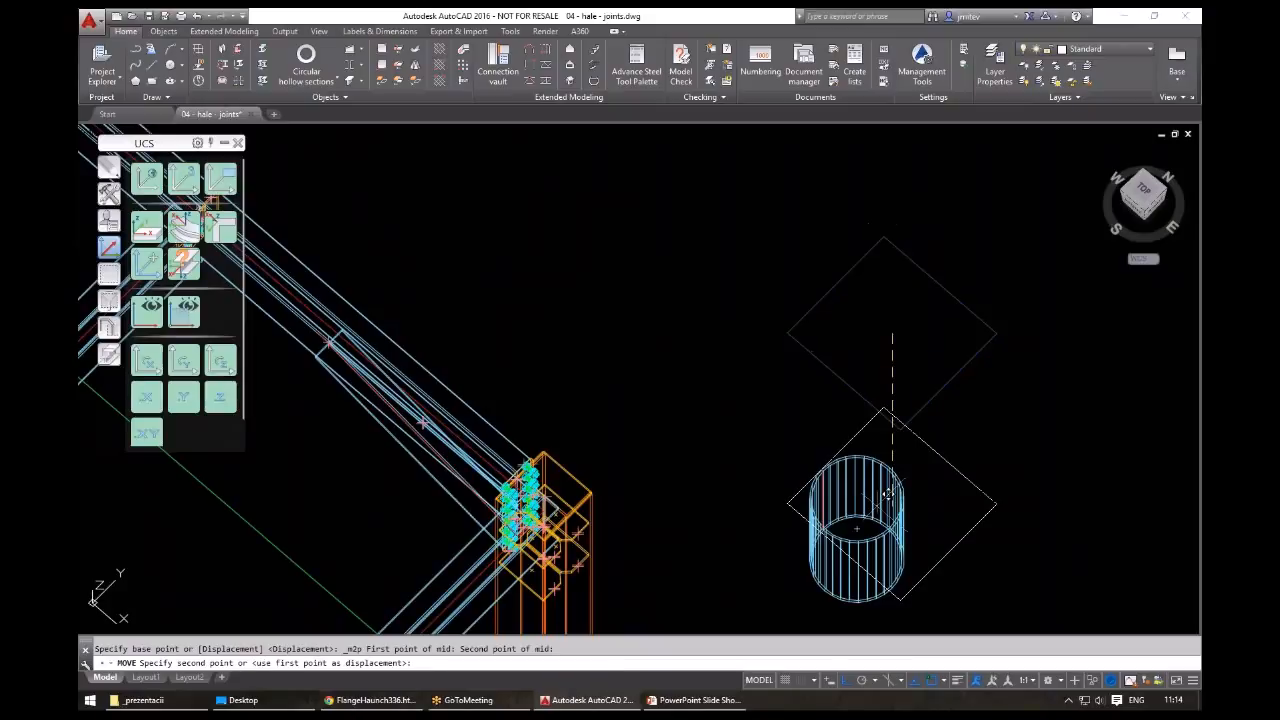
shift+middle_drag(864, 600, 883, 318)
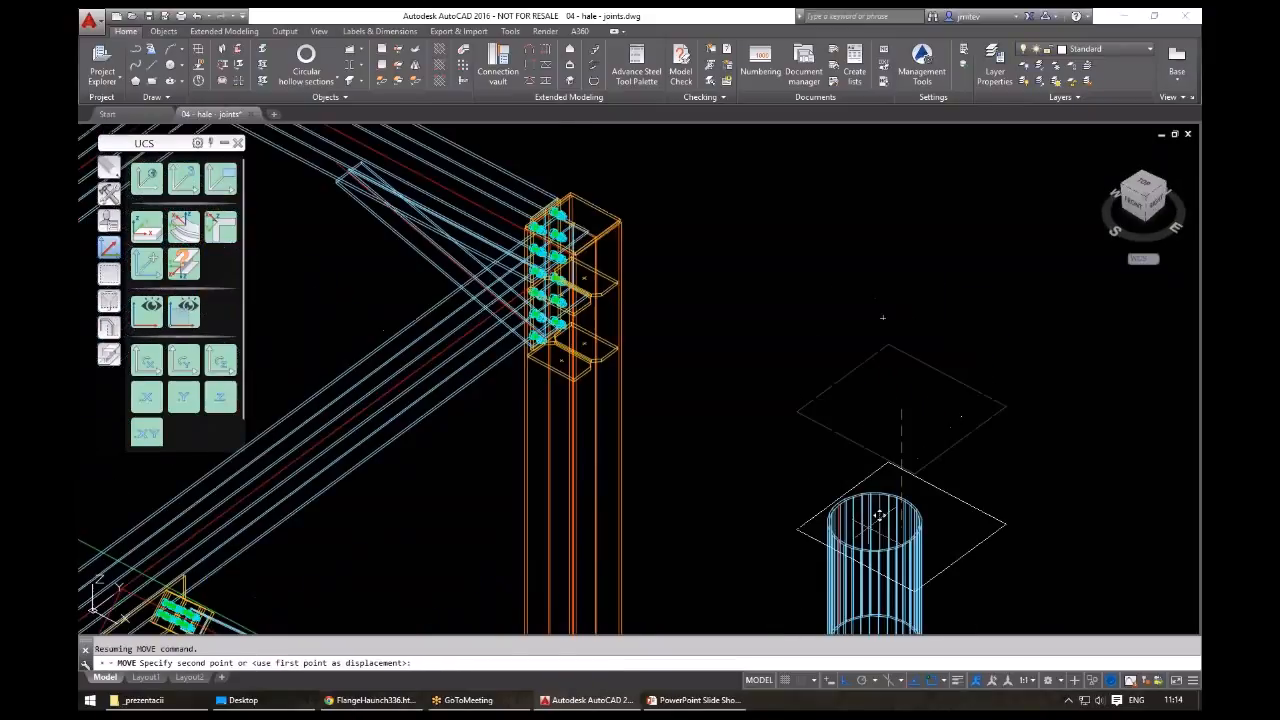
key(Escape)
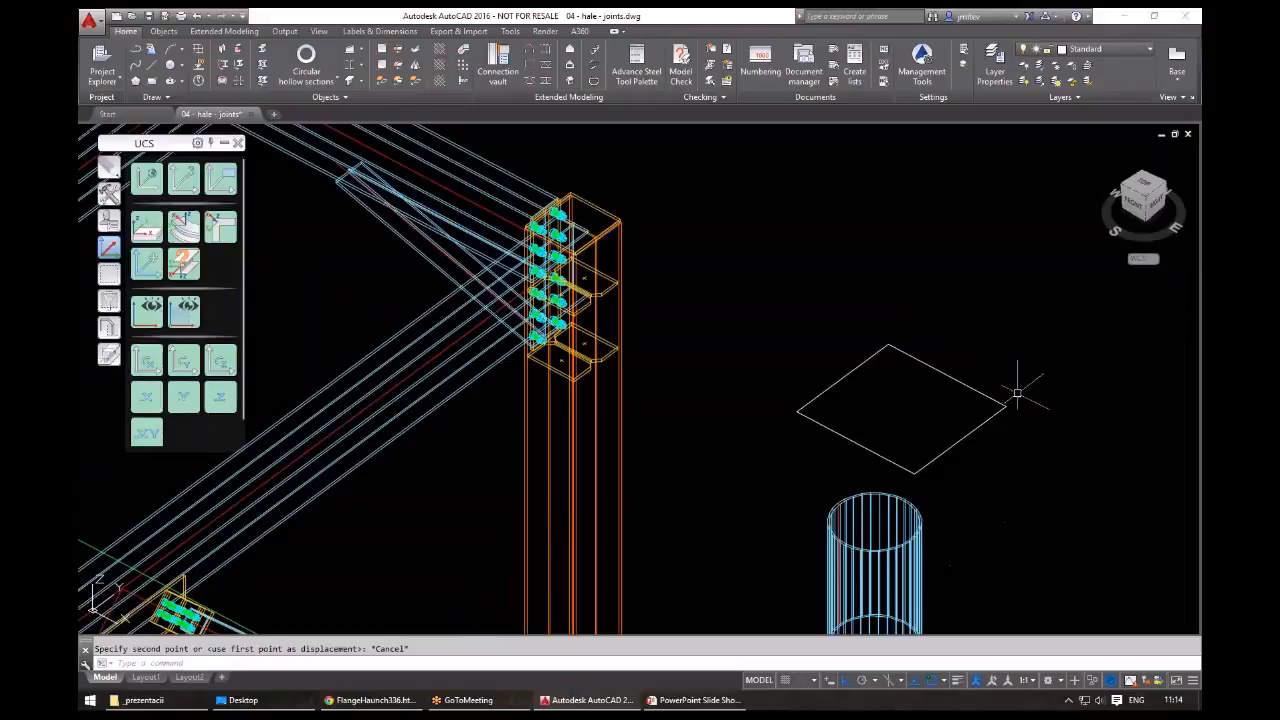
key(Escape)
- Switch to the top view and stretch the rectangle's west side outward to make it wider
click(1143, 184)
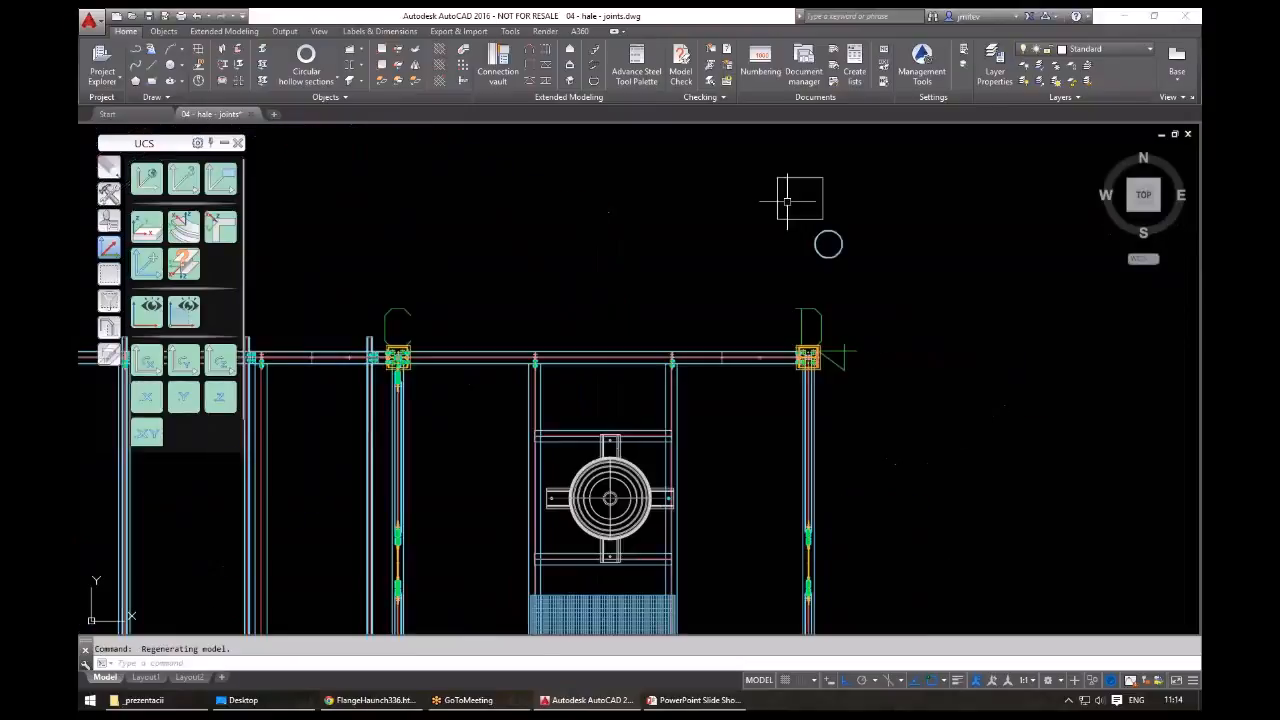
scroll(838, 197, up, 4)
middle_drag(838, 197, 826, 349)
text(s)
key(space)
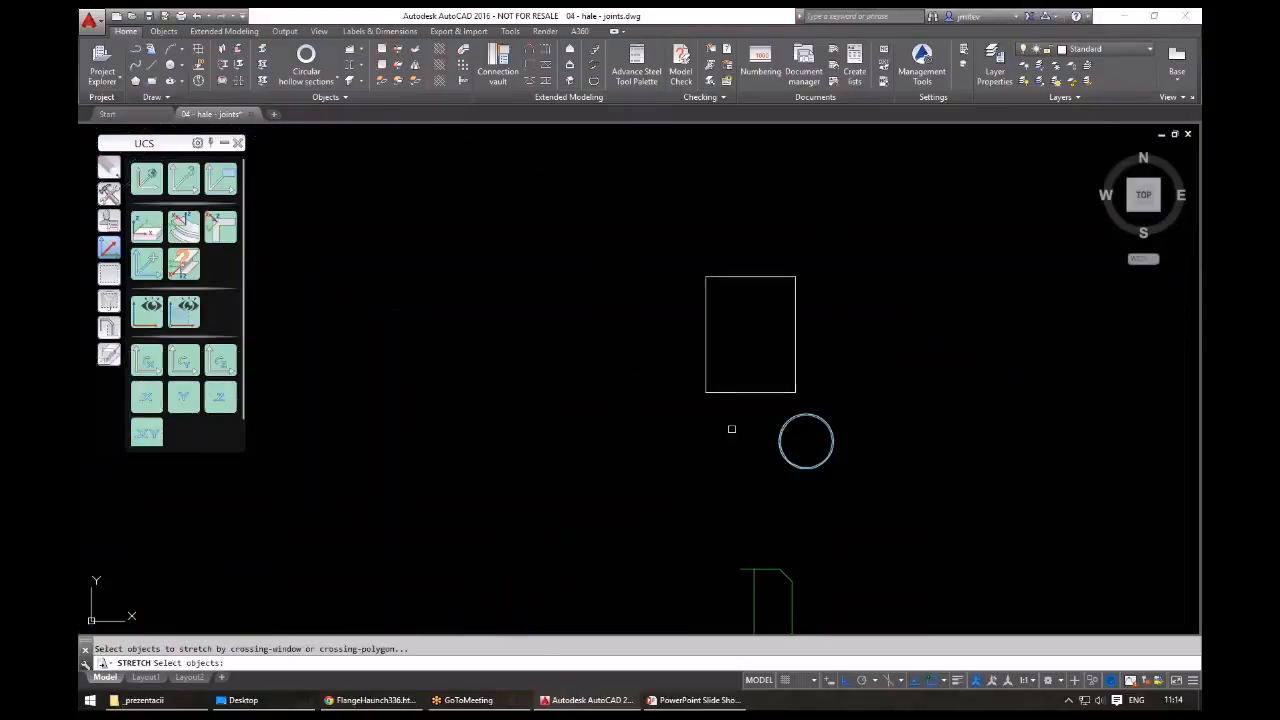
click(732, 429)
click(670, 238)
key(space)
click(670, 238)
click(649, 241)
middle_drag(819, 354, 778, 364)
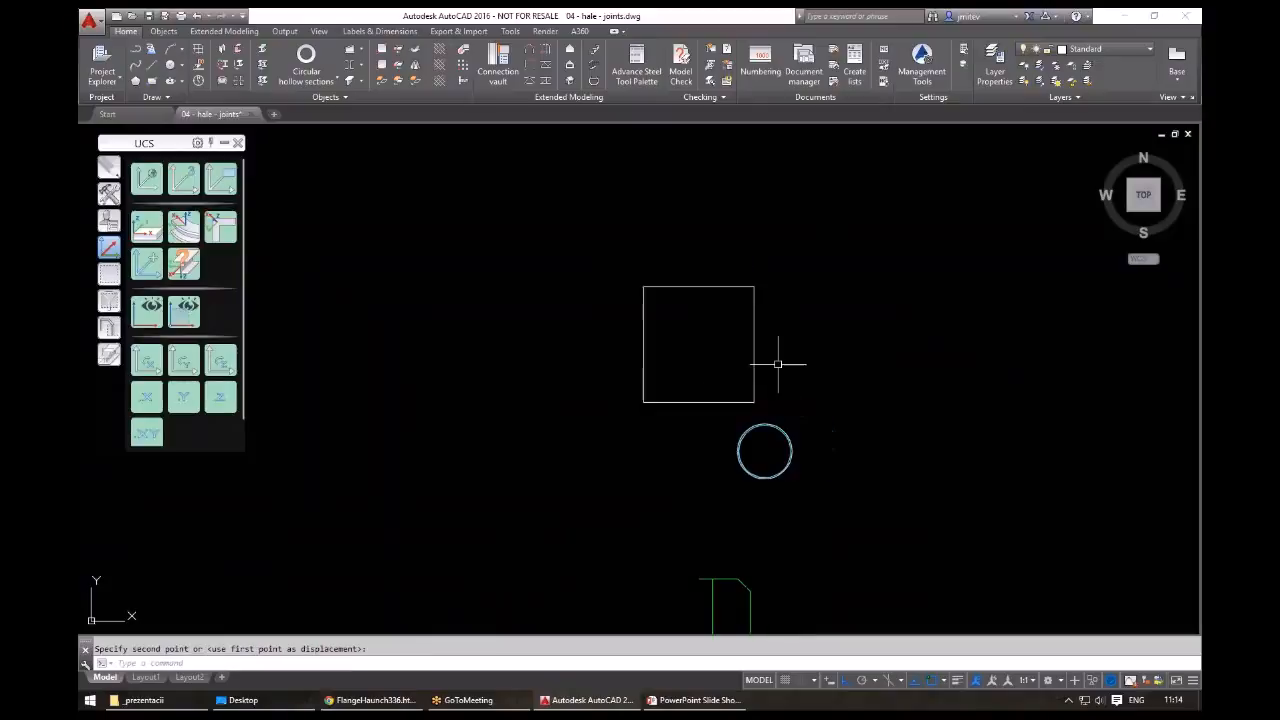
text(m)
key(space)
click(754, 370)
key(space)
shift+right_click(667, 392)
click(740, 343)
key(Escape)
text(zz)
key(Escape)
- Move the rectangle from the midpoint between two opposite corners to the tube's centre, so both are concentric in plan
click(642, 400)
text(m)
key(space)
shift+right_click(685, 356)
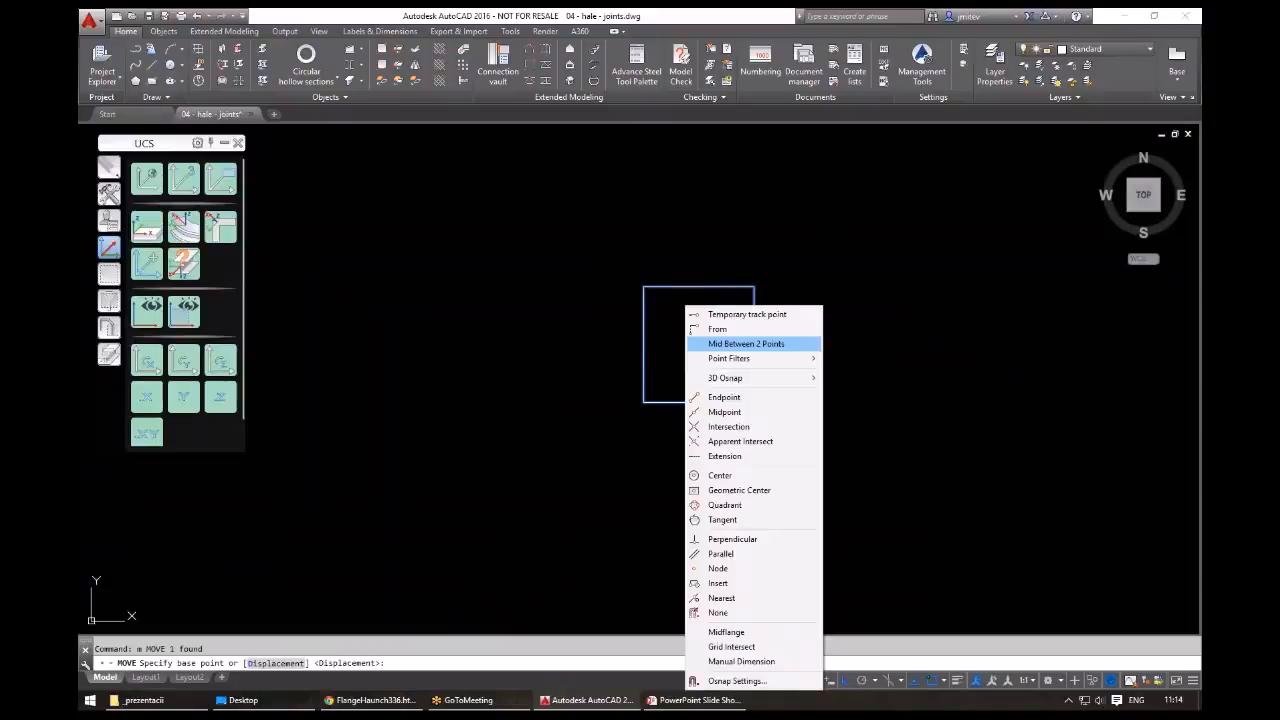
click(746, 343)
click(743, 296)
click(745, 293)
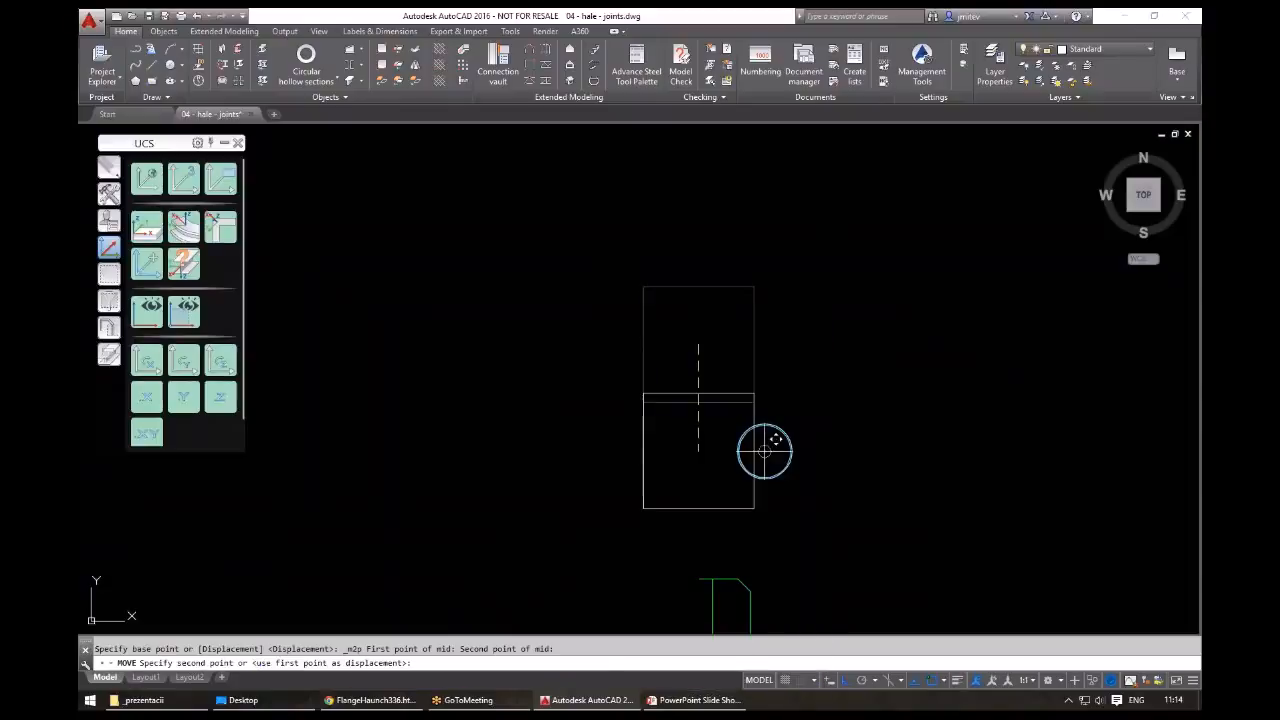
click(765, 451)
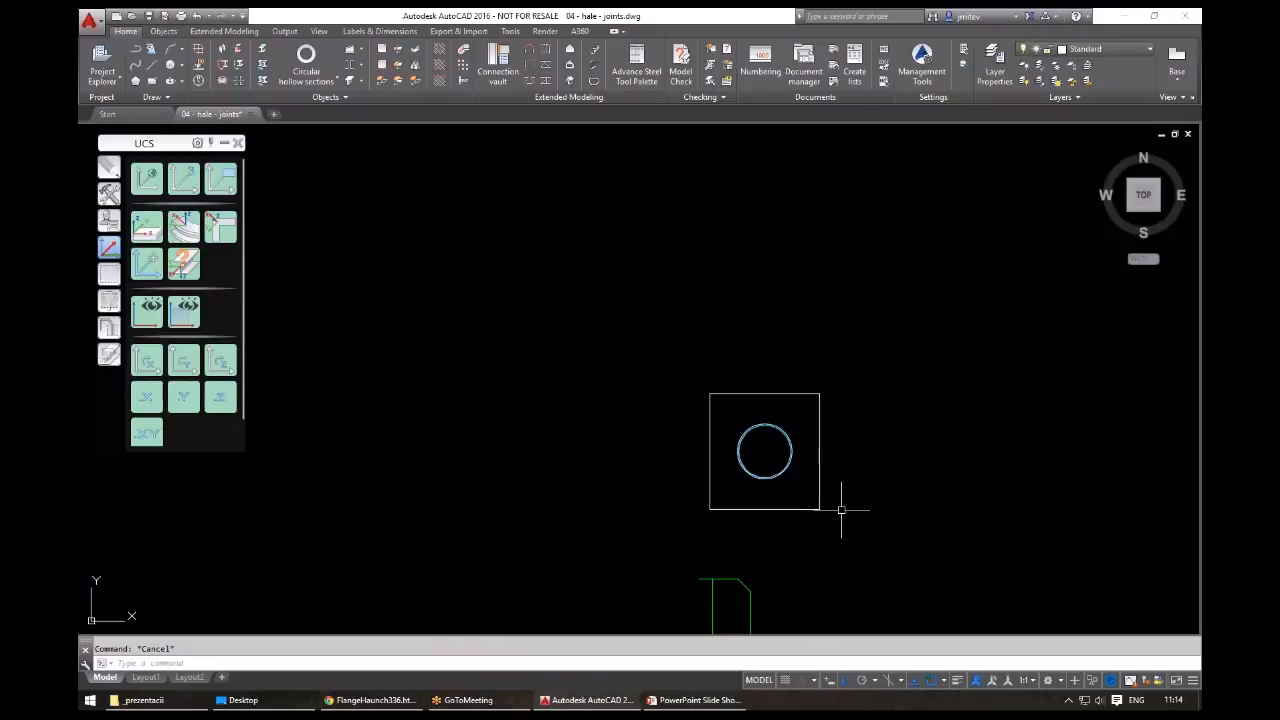
key(Escape)
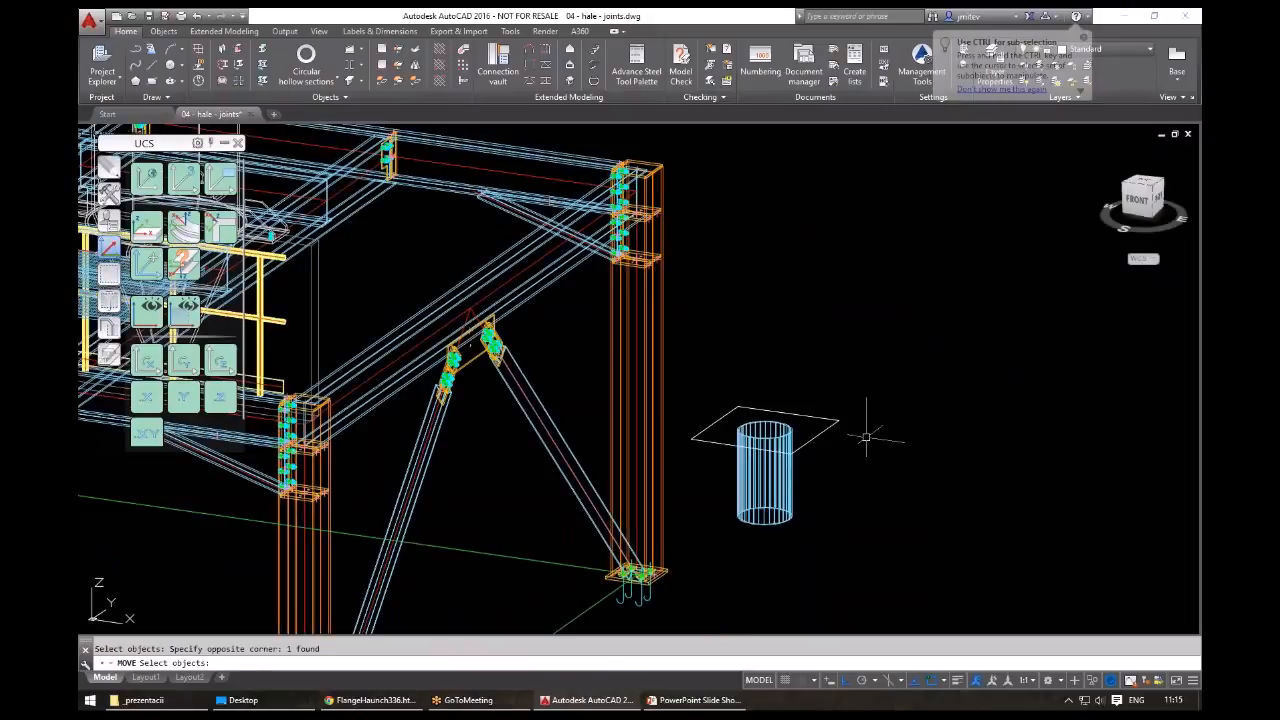
key(Escape)
text(ww)
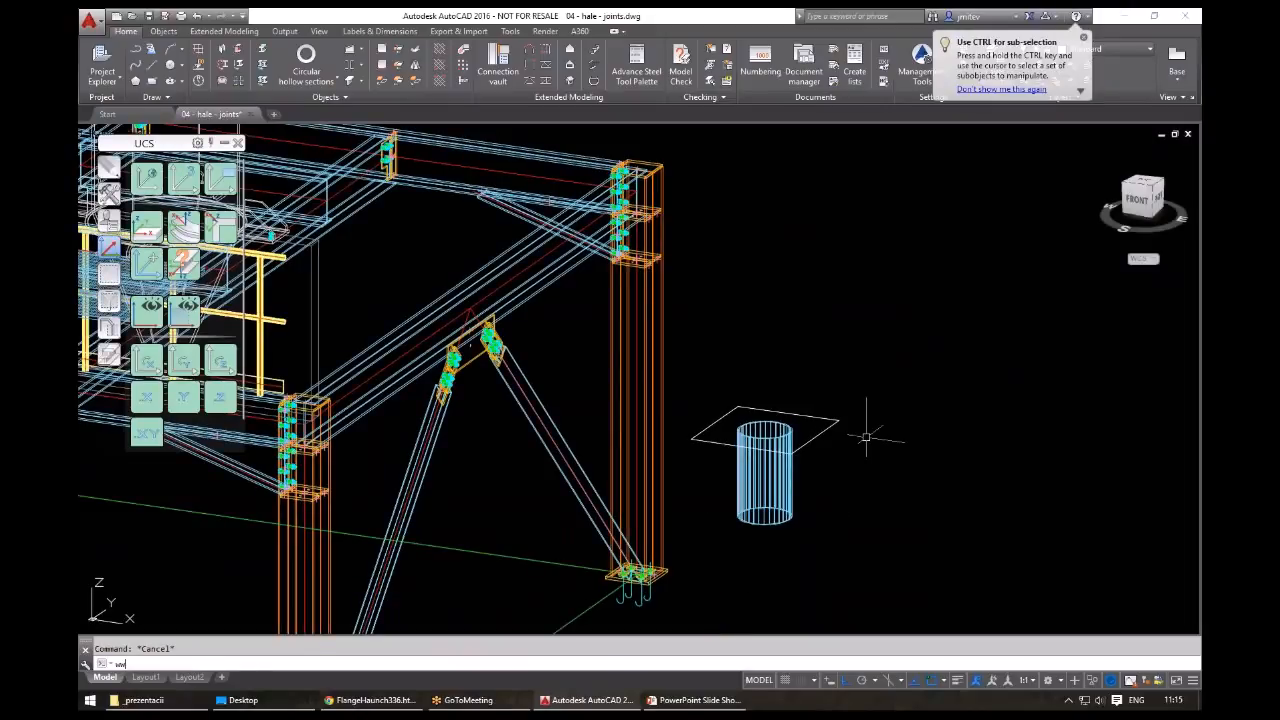
key(BackSpace)
key(BackSpace)
text(=)
key(BackSpace)
- Raise the rectangle vertically from one of its corners so that it lies a short distance above the tube
text(m)
key(space)
click(866, 437)
click(839, 385)
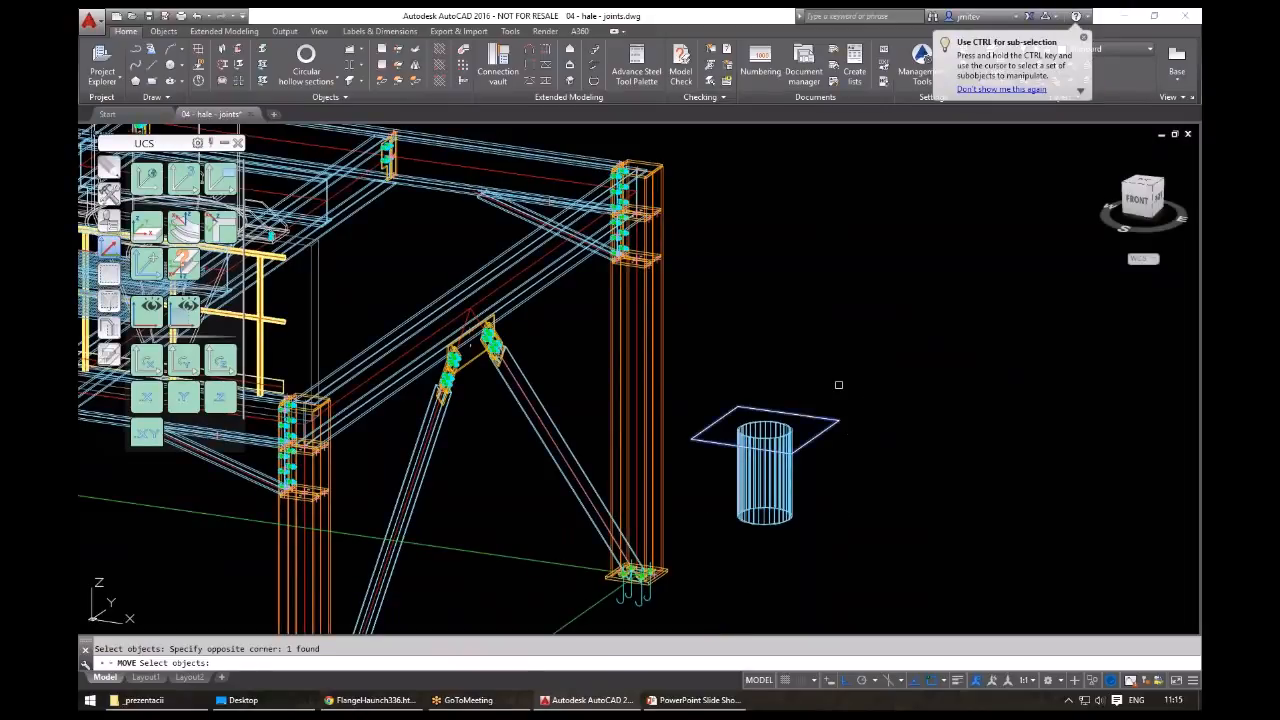
key(space)
click(839, 420)
click(862, 355)
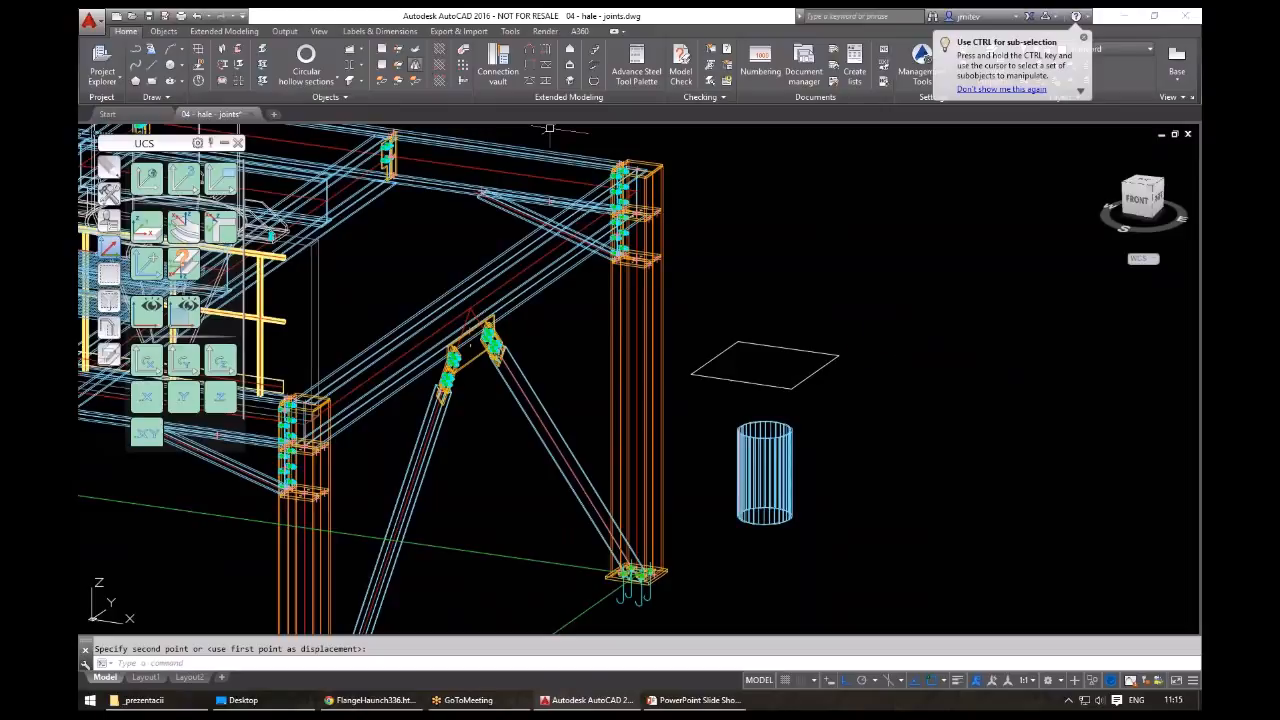
- Create a conical folded plate between the rectangular contour and the round tube
click(414, 64)
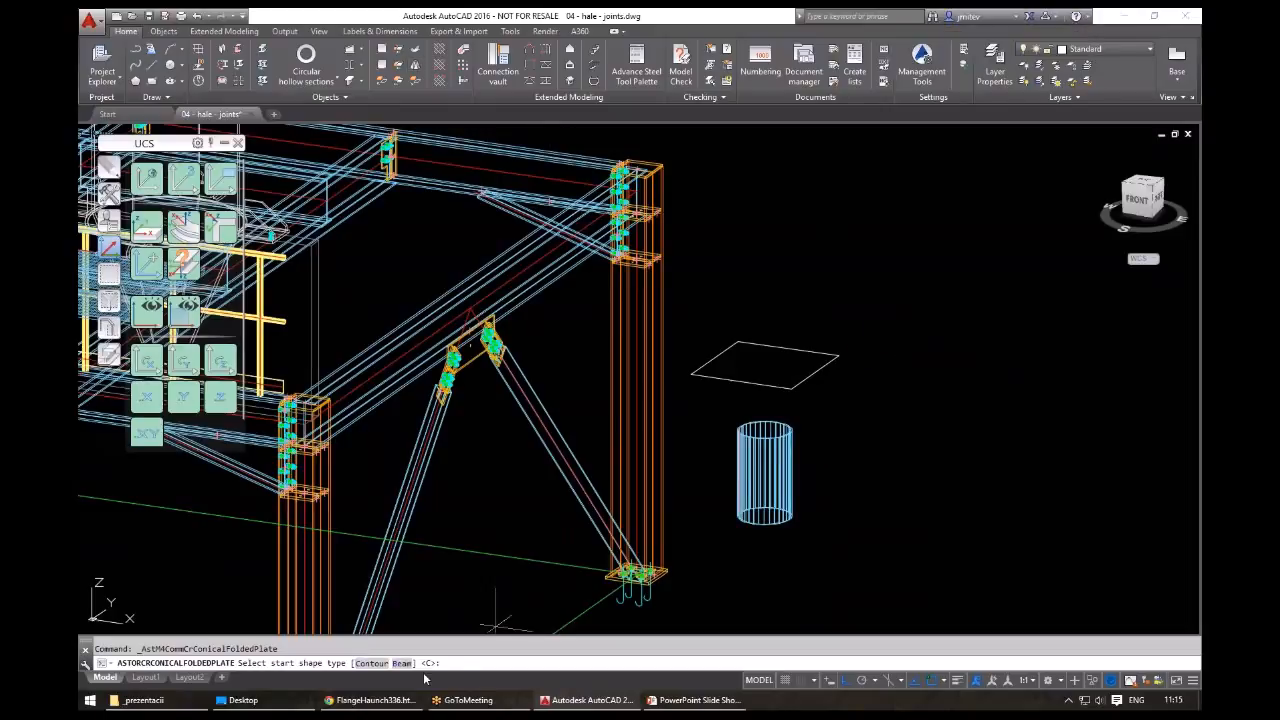
- Try to create a conical folded plate from the pipe's lower end to the square contour, with a plate justification of 0.5
text(b)
key(Return)
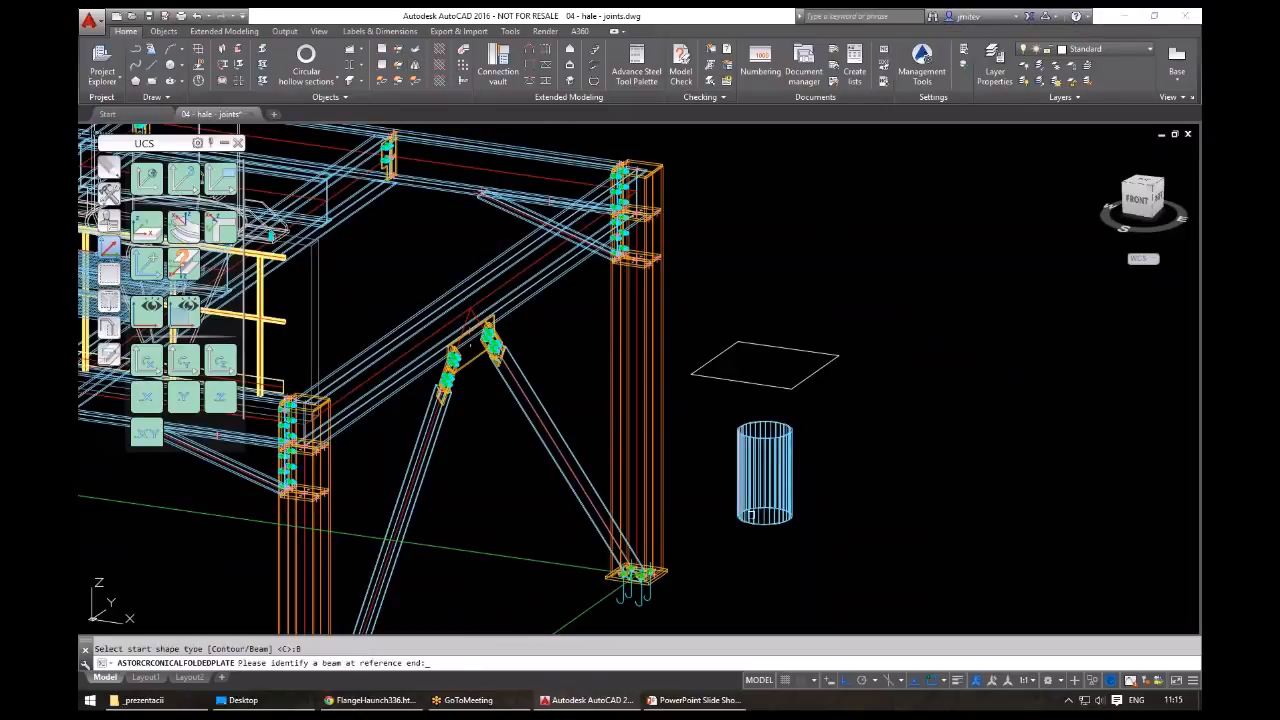
click(792, 518)
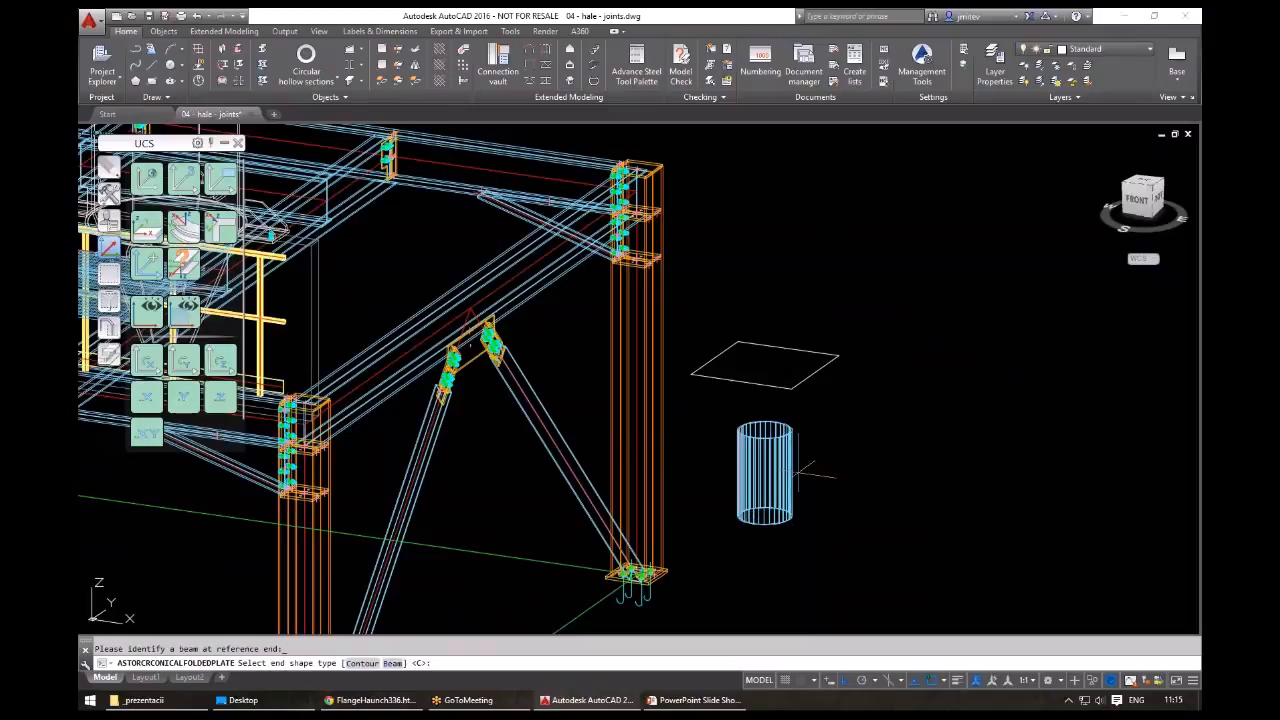
text(c)
key(Return)
click(793, 387)
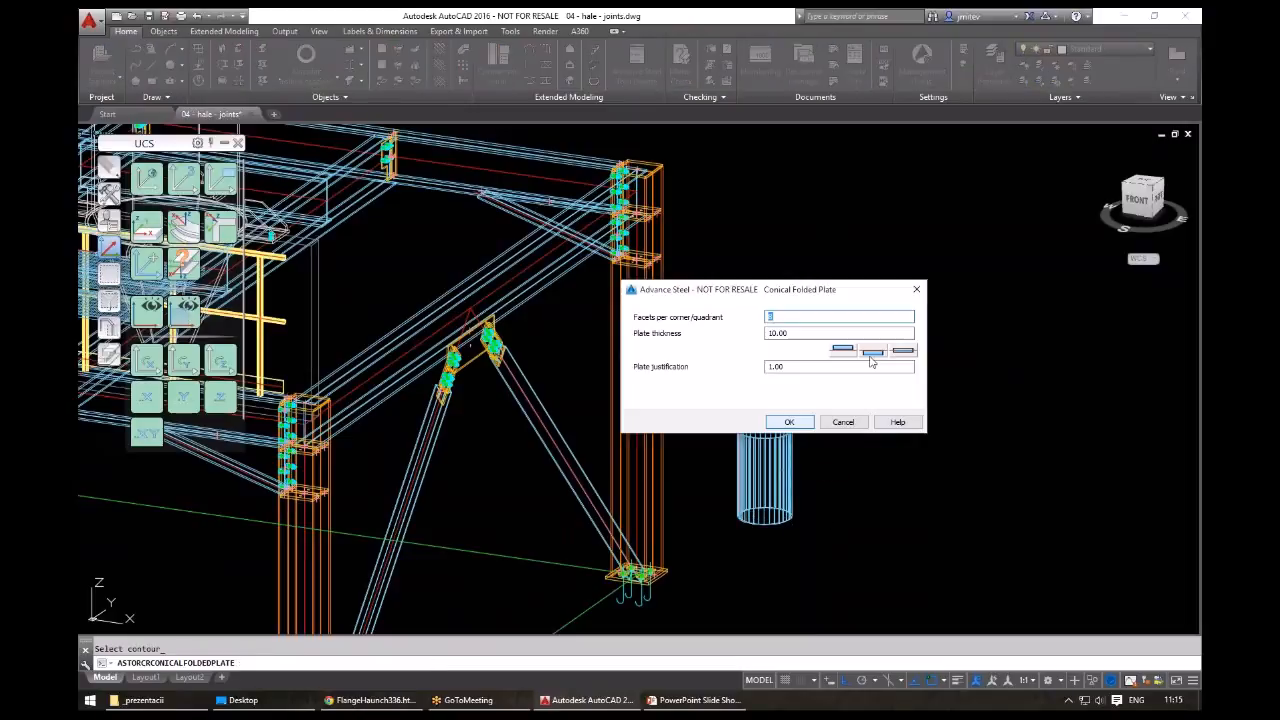
key(Tab)
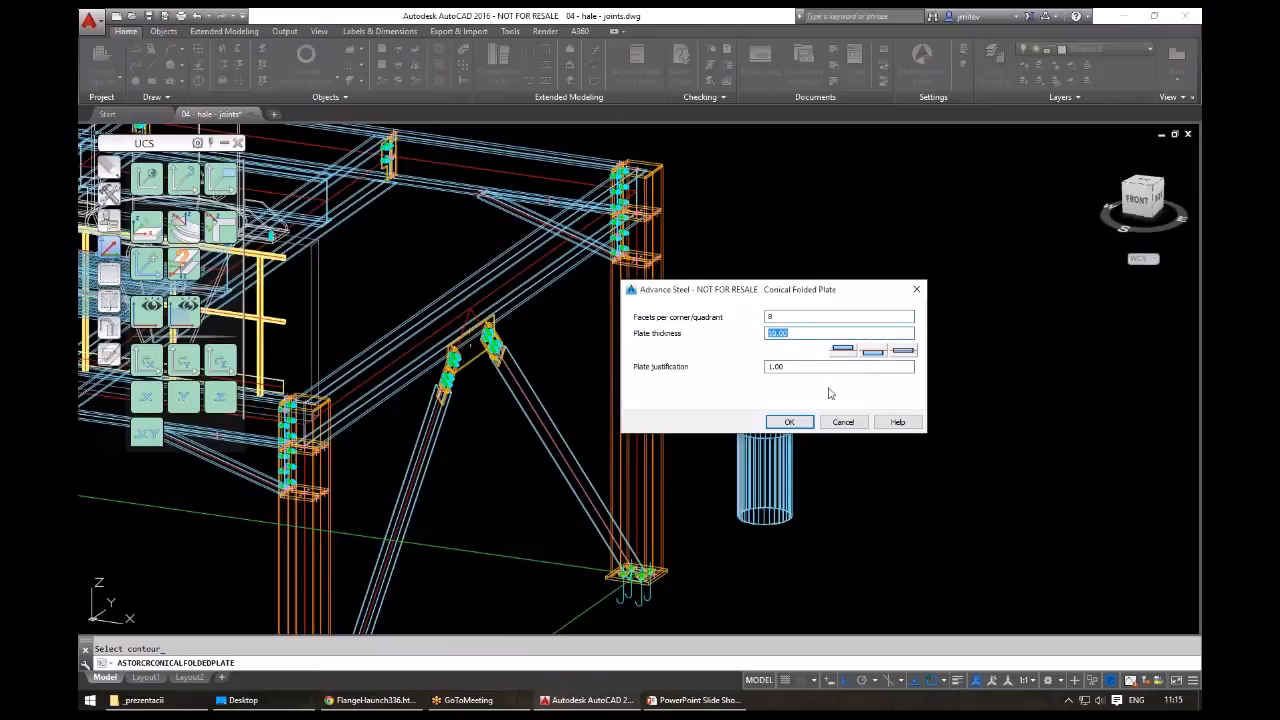
click(902, 350)
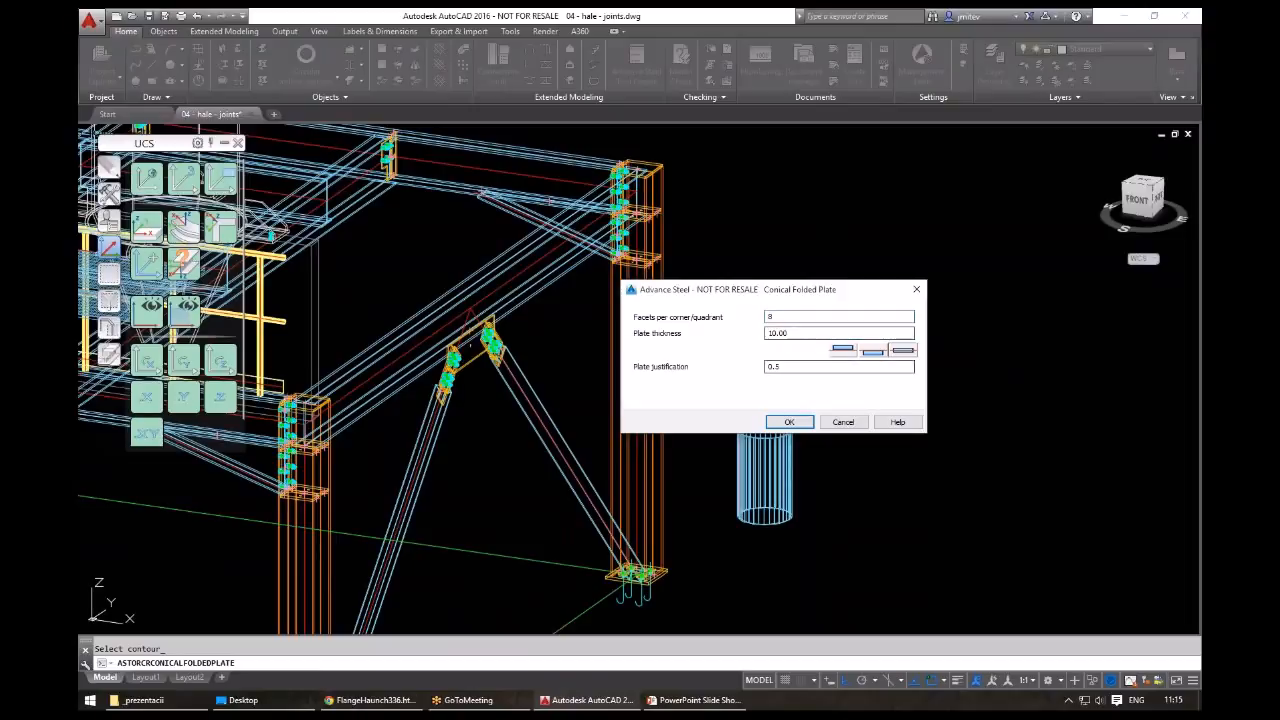
key(Return)
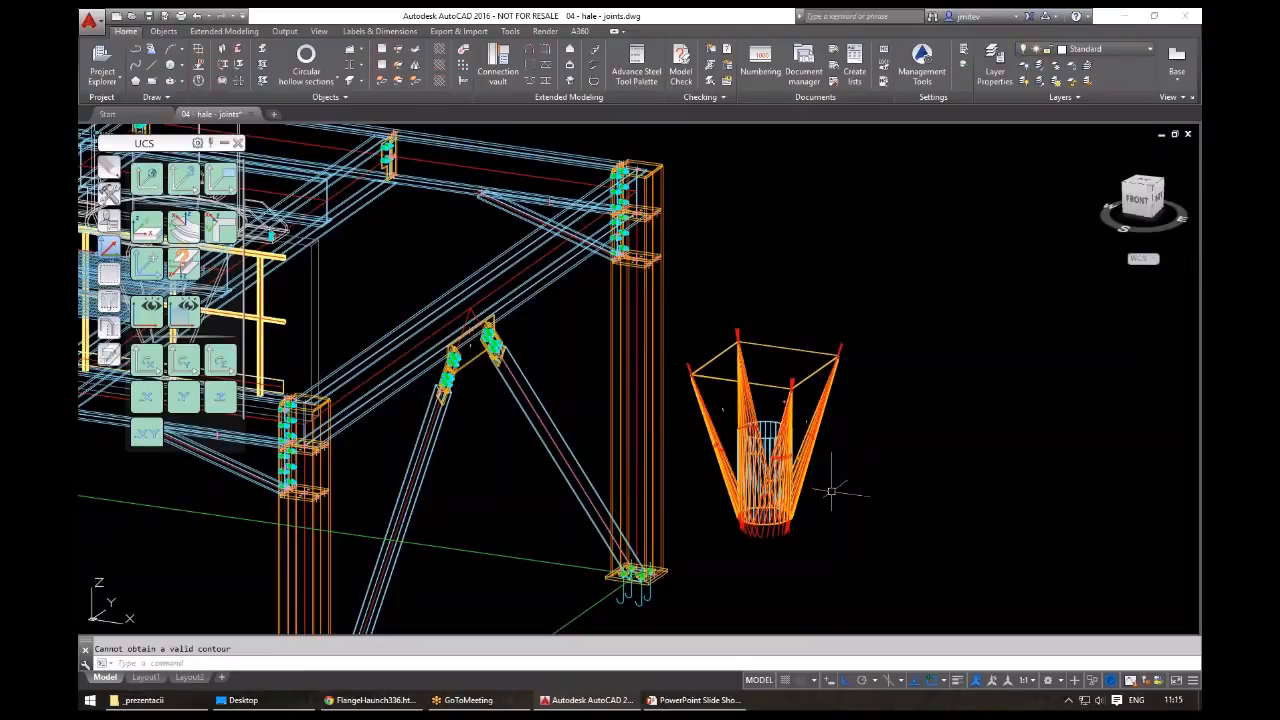
- Select and remove the conical folded plate attached to the pipe's lower end
middle_drag(831, 491, 828, 451)
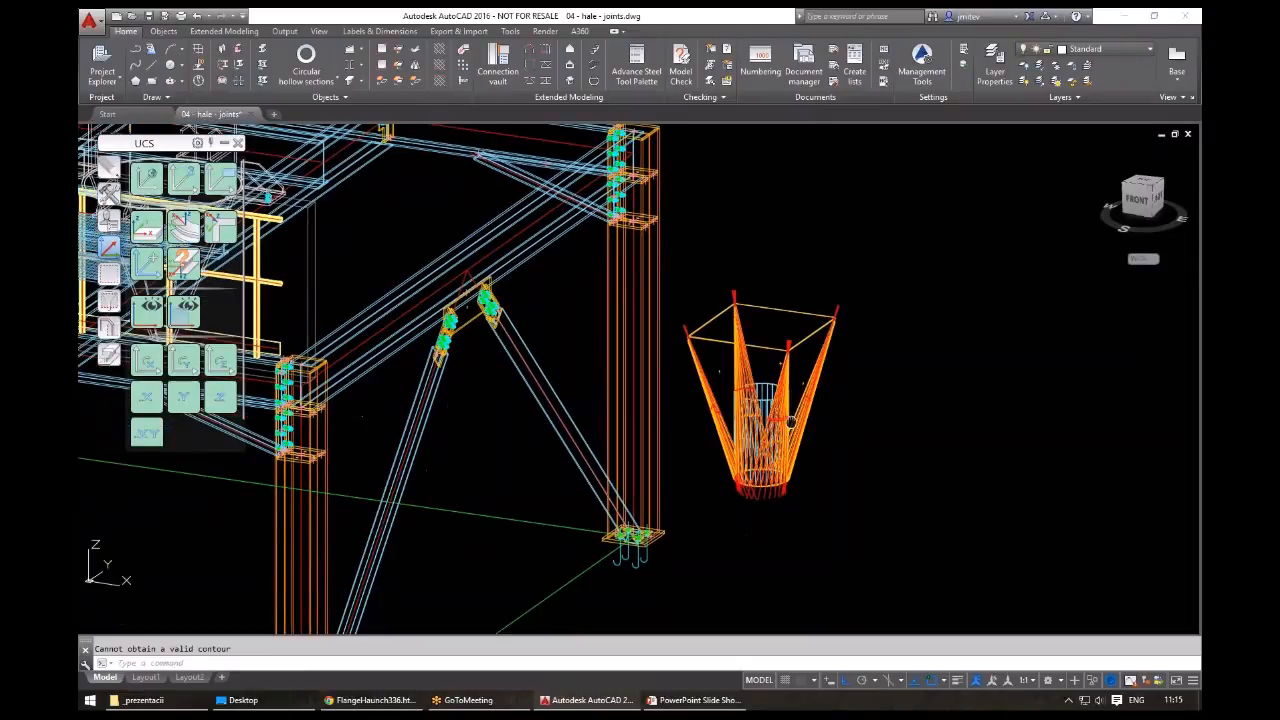
click(791, 422)
middle_drag(795, 439, 799, 415)
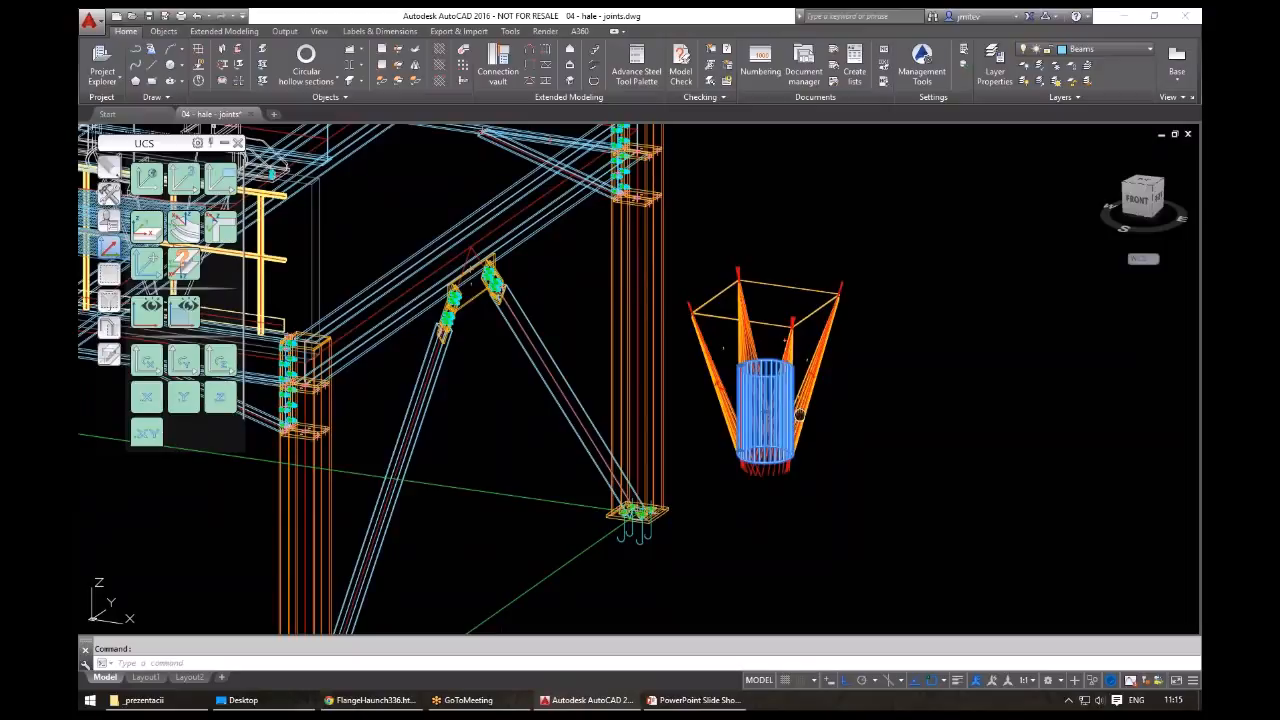
scroll(755, 388, up, 3)
key(Escape)
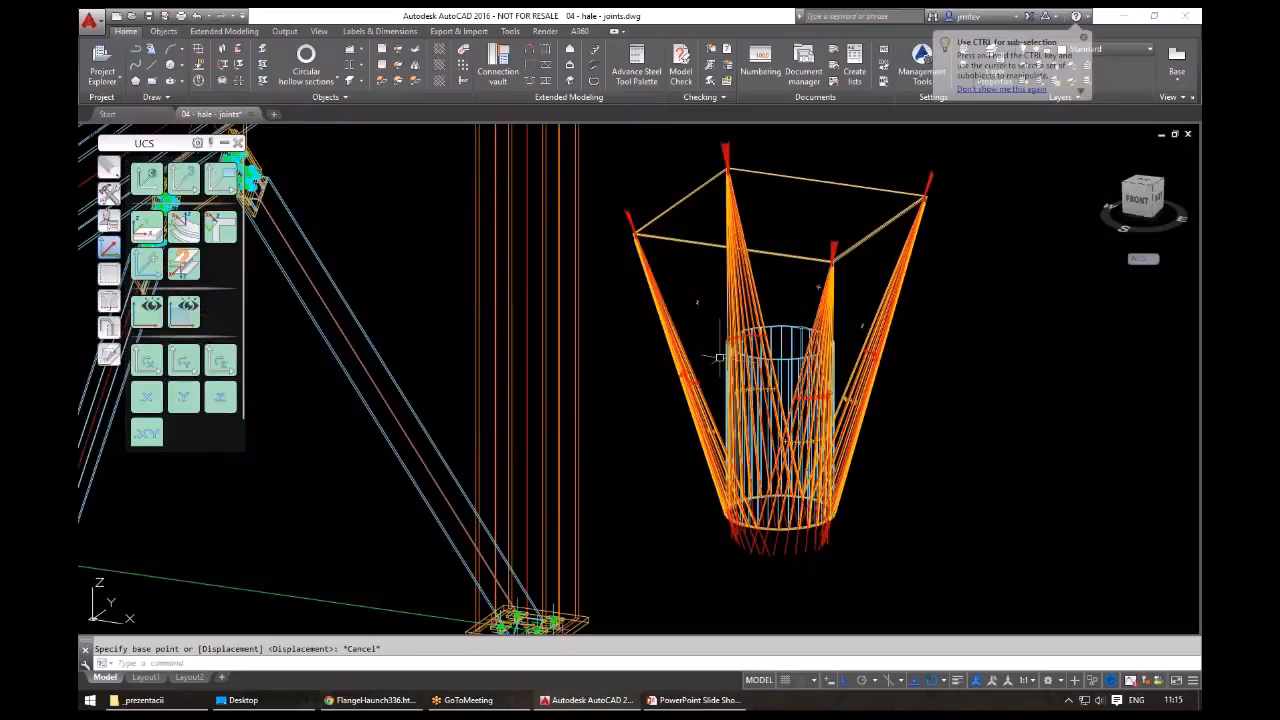
click(804, 340)
middle_drag(804, 340, 821, 358)
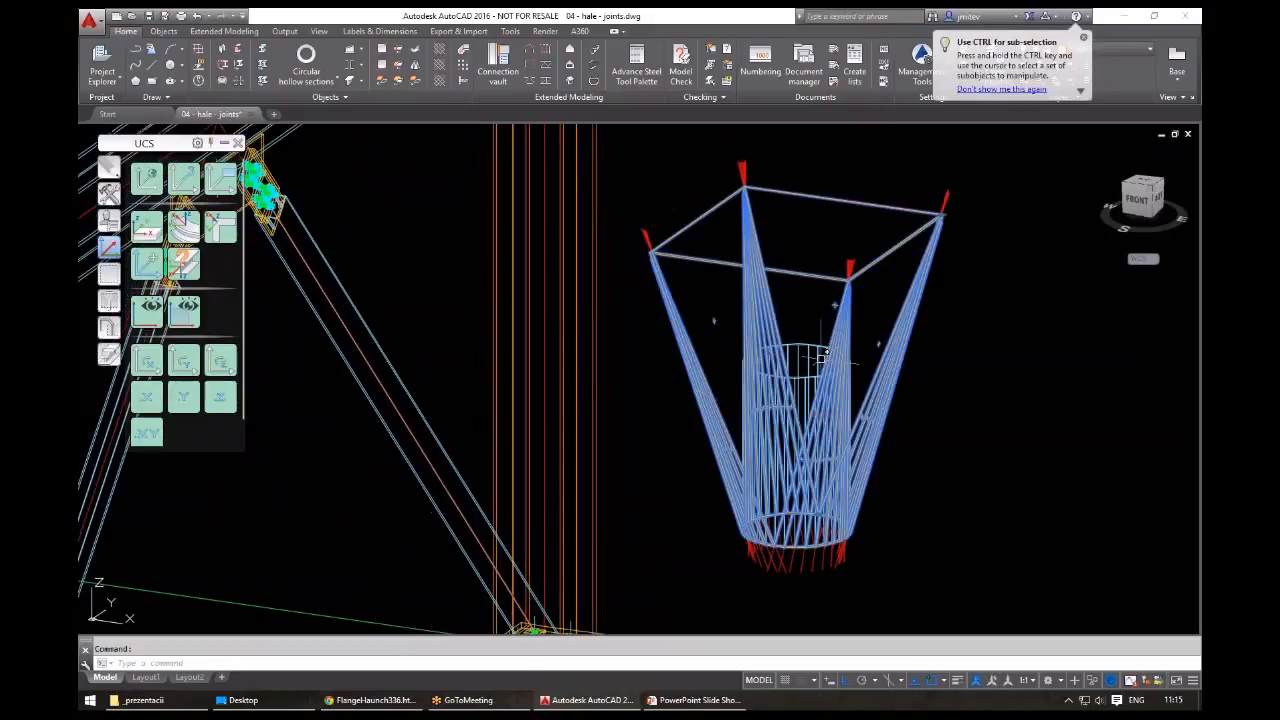
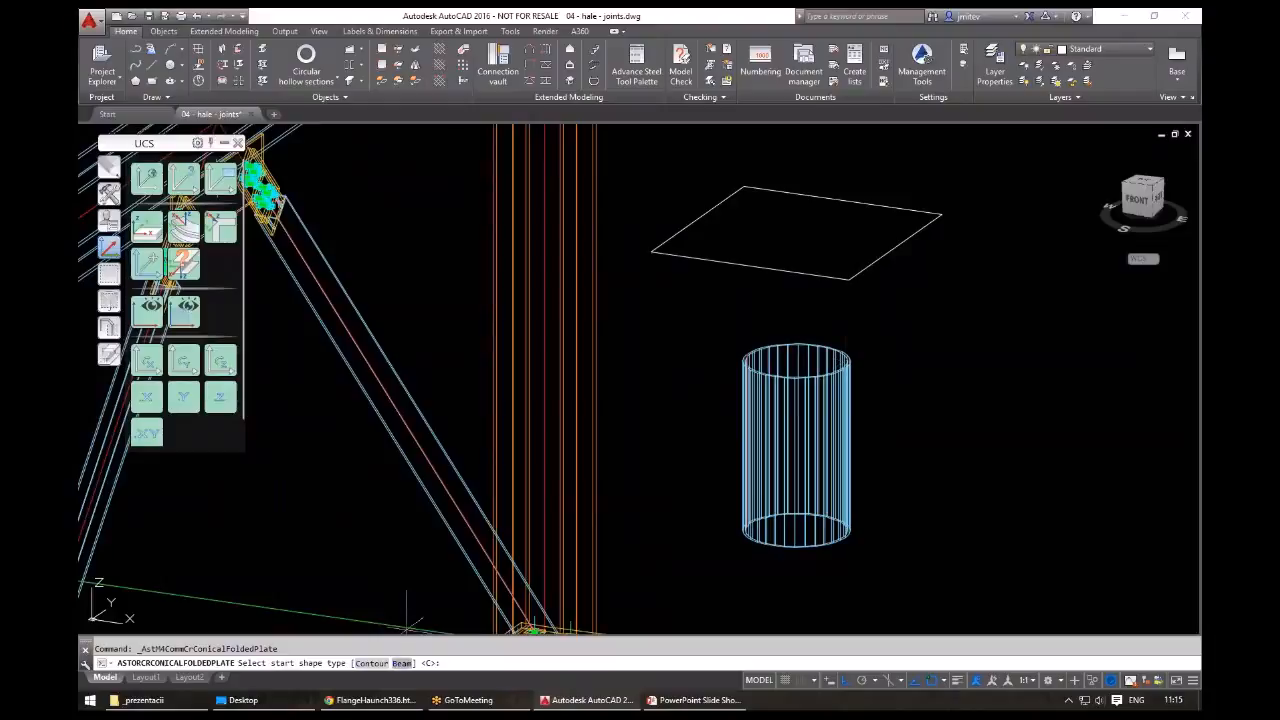
- Create a conical folded plate from the square contour to the pipe's upper end, with thickness 10 and justification 1, and restore the wireframe display
key(Return)
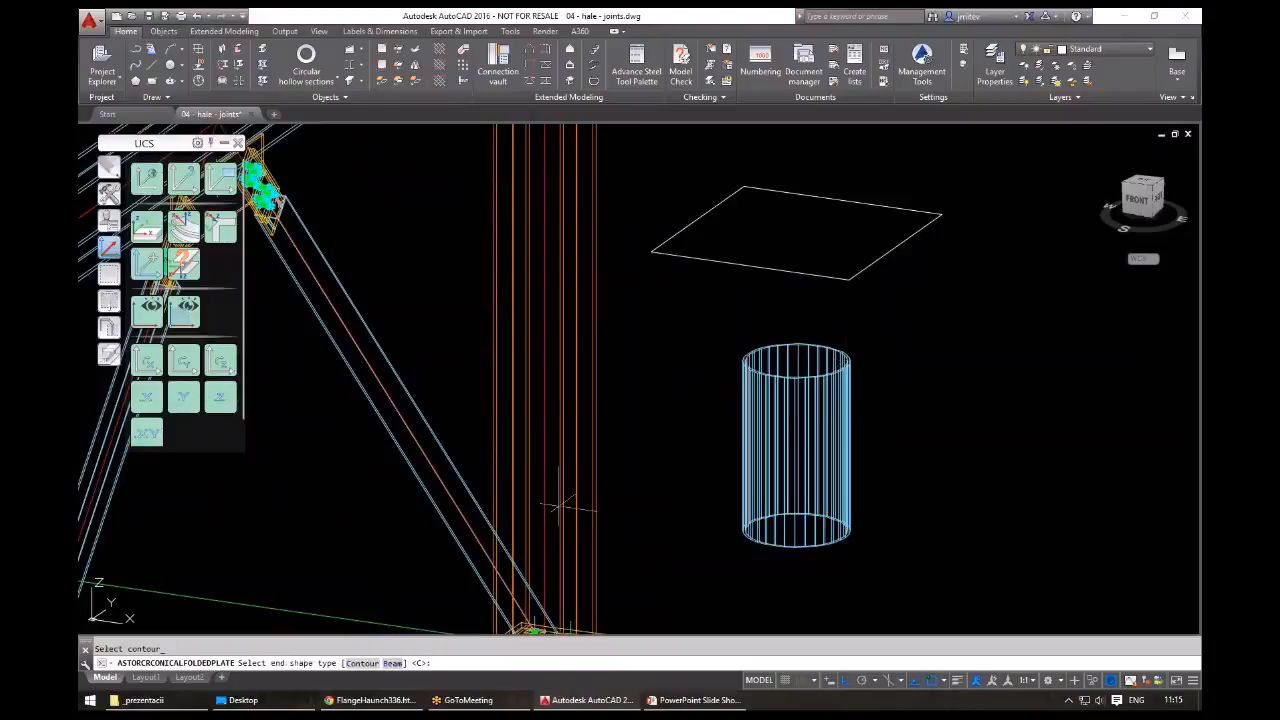
text(B)
key(Return)
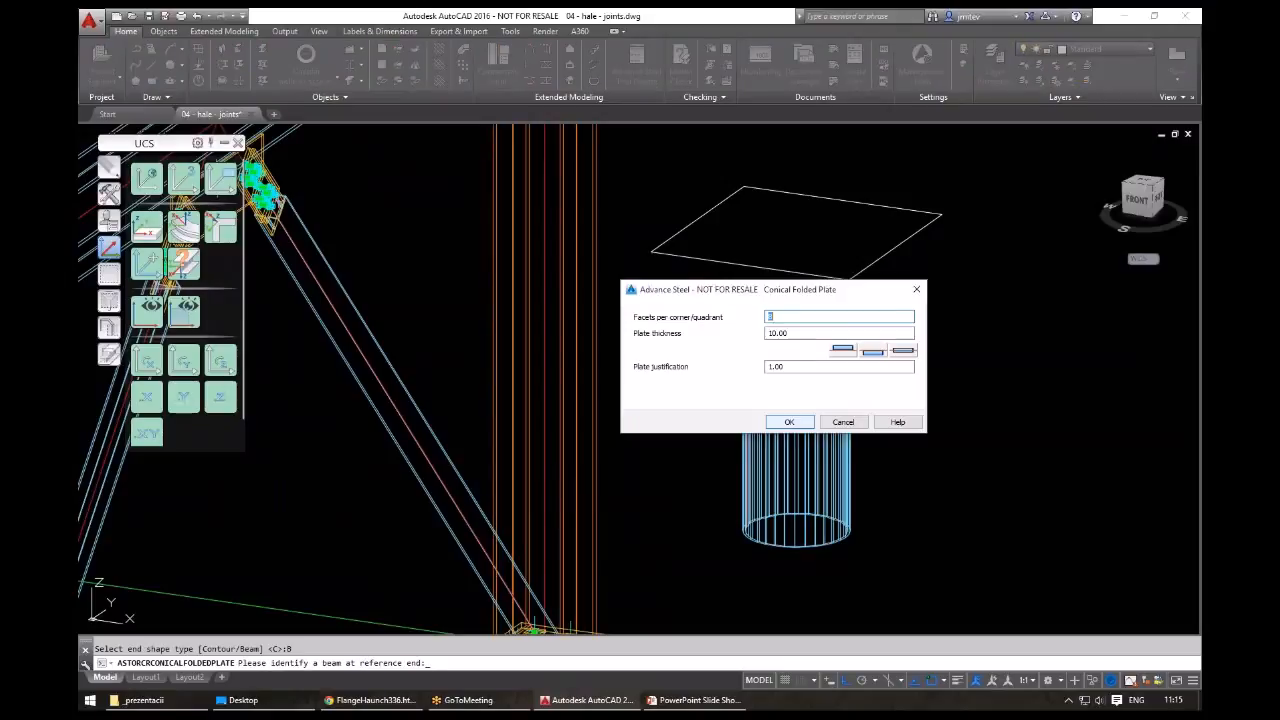
key(Return)
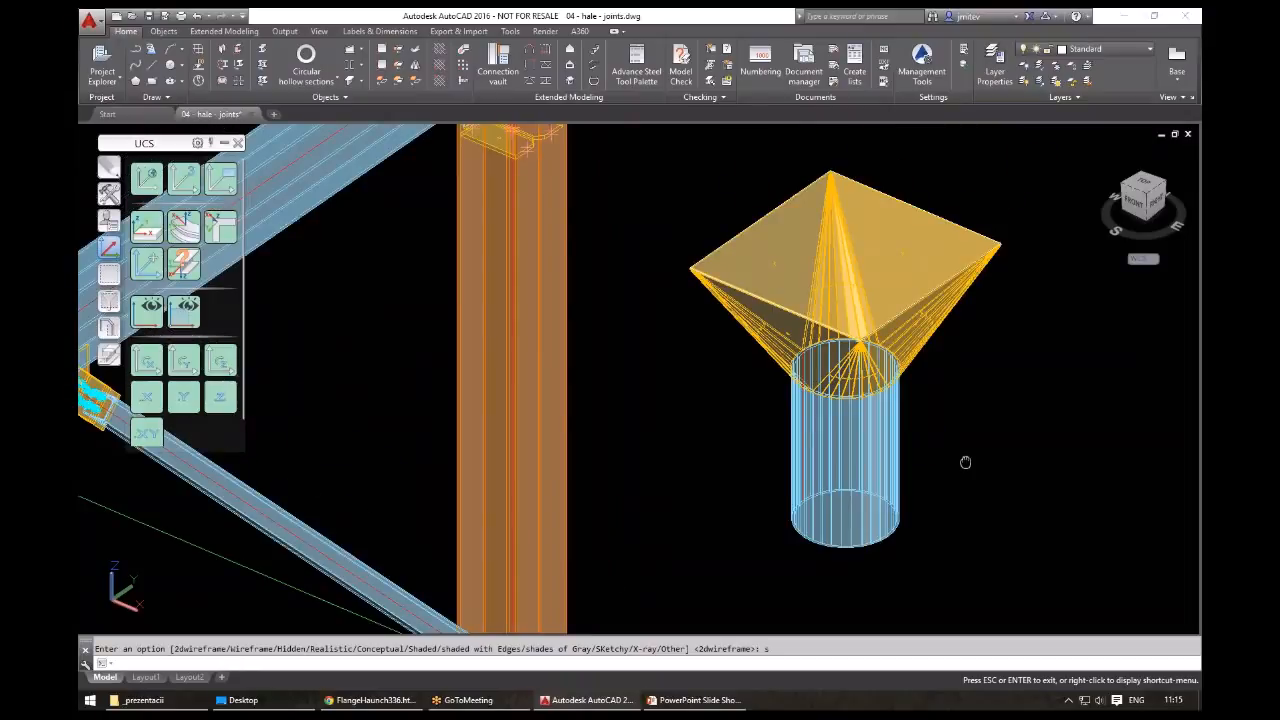
key(Return)
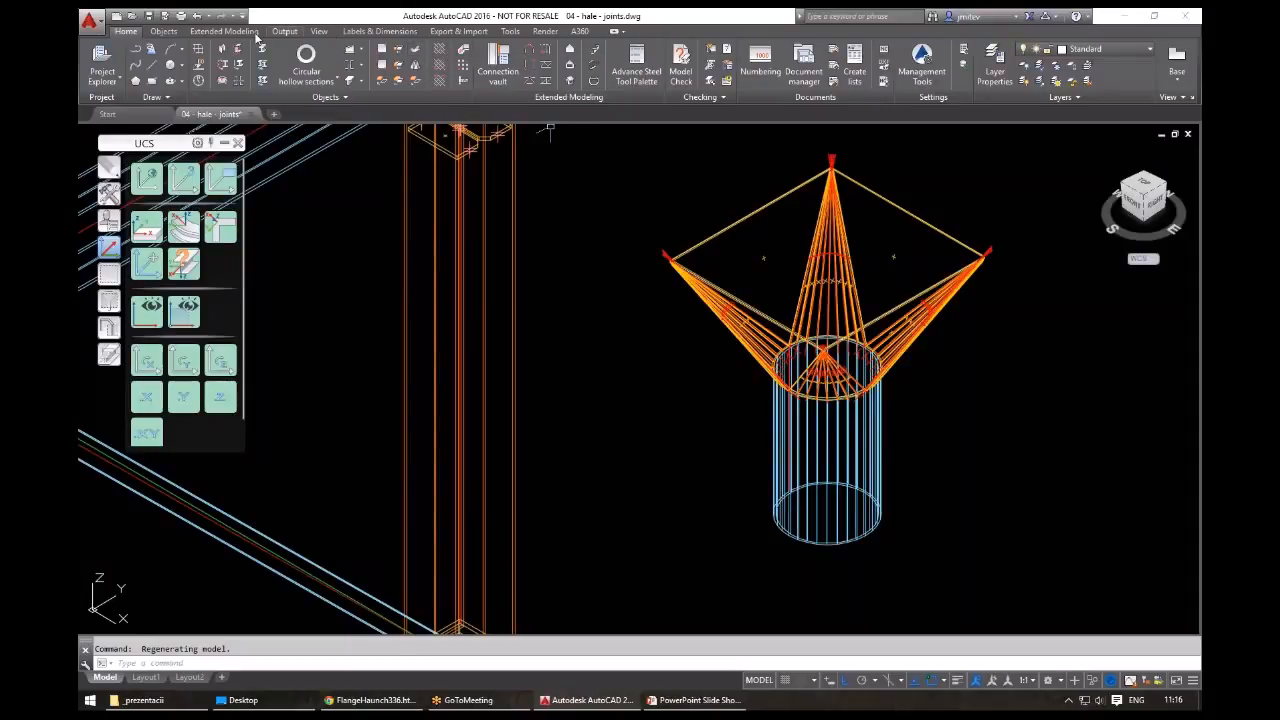
- Check whether the conical folded plate can be unwound and display its flat development
click(250, 32)
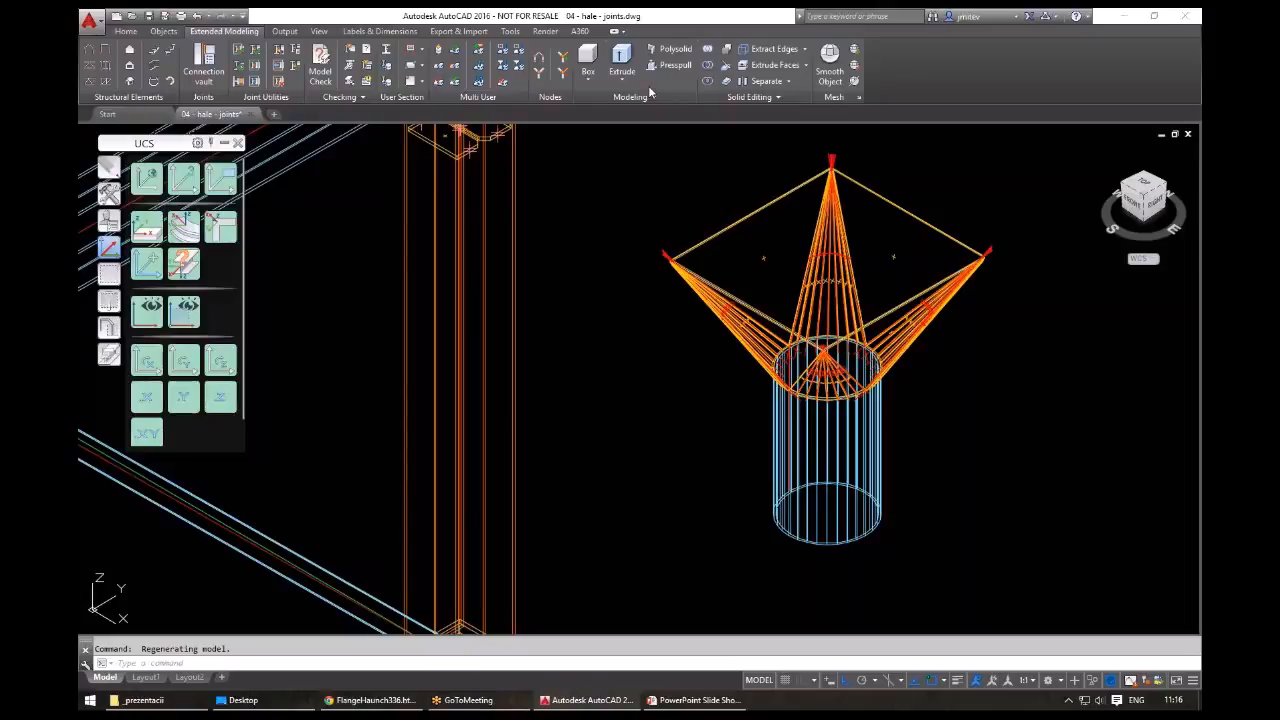
click(163, 31)
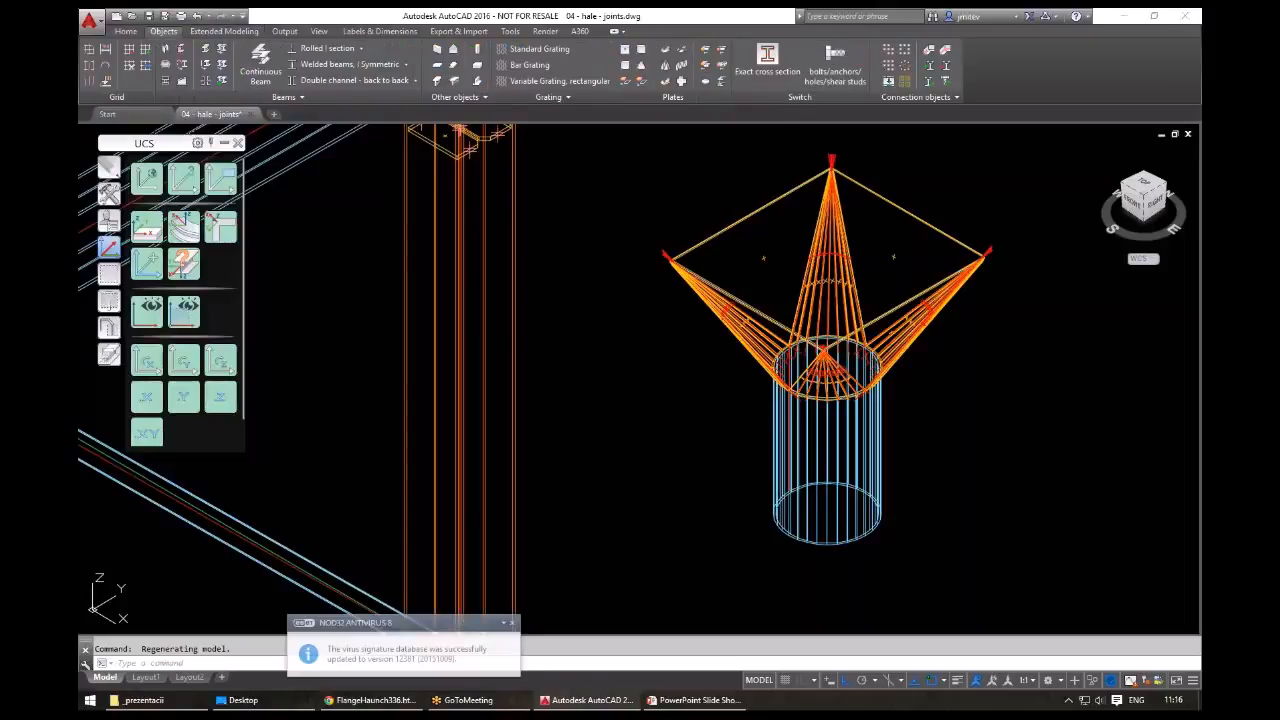
click(895, 207)
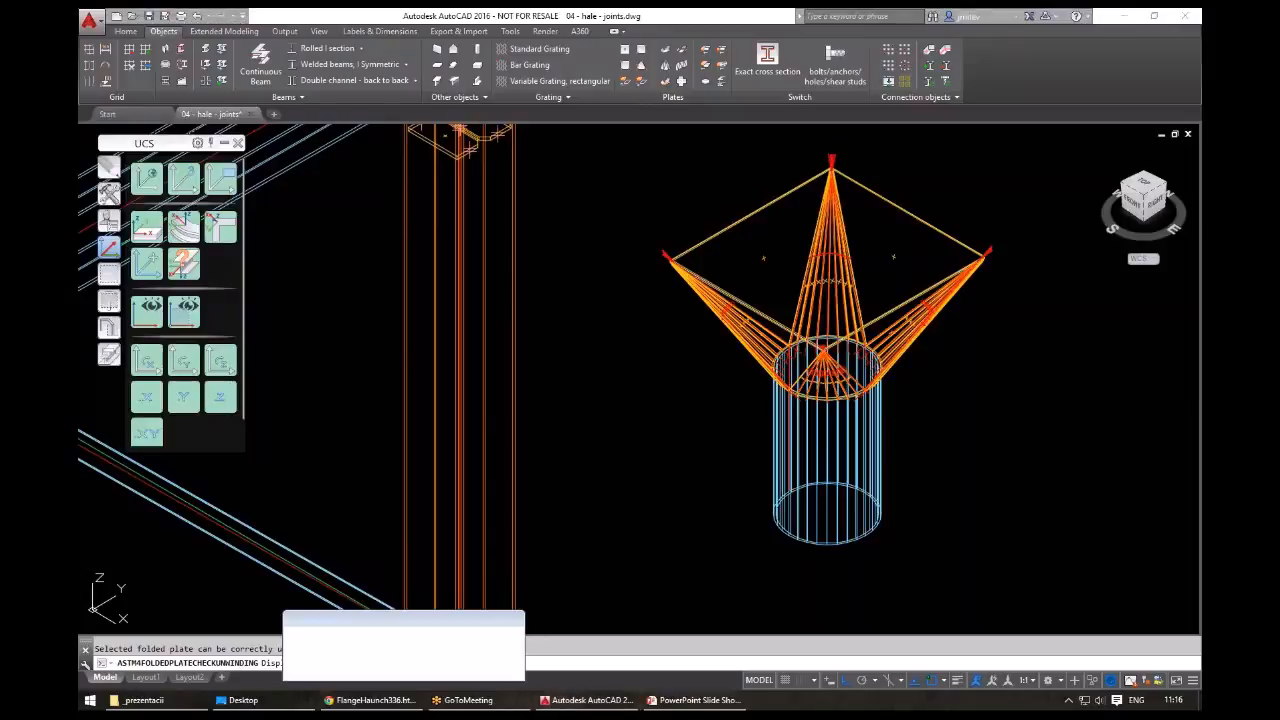
key(Return)
middle_drag(689, 478, 542, 598)
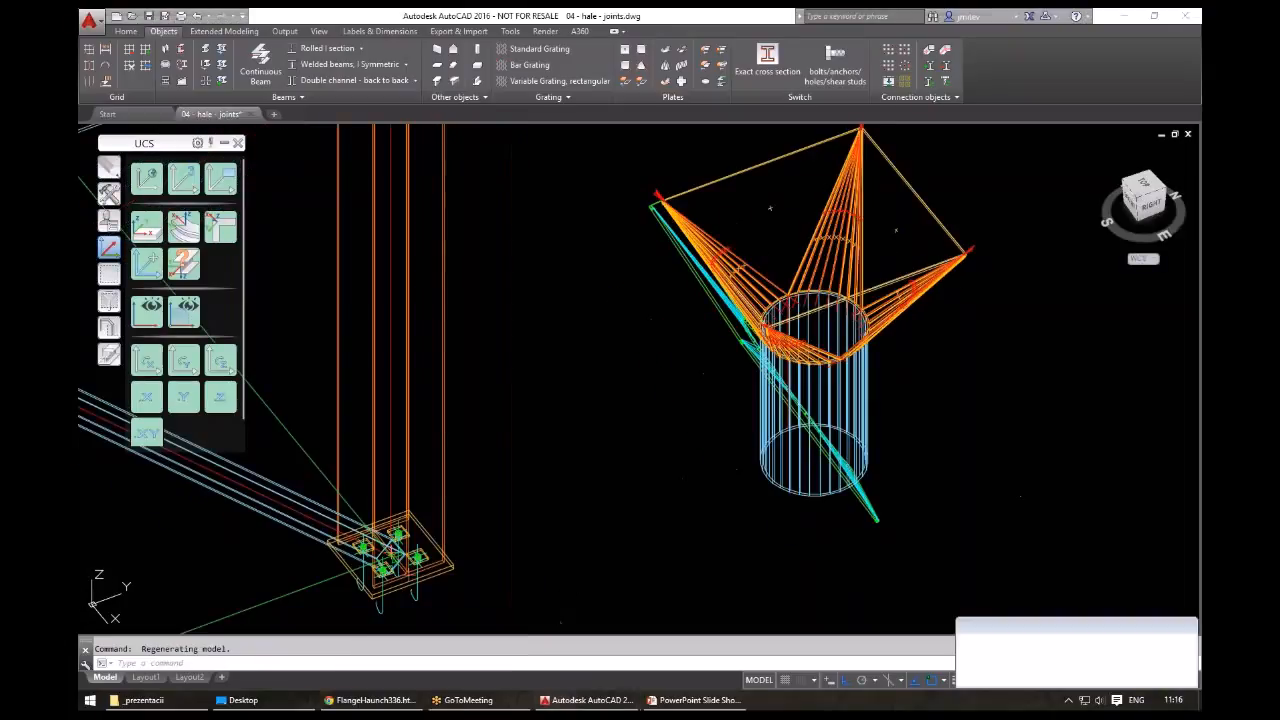
- Delete the displayed flat development of the conical folded plate
mouse_move(985, 430)
shift+middle_down()
mouse_move(790, 426)
mouse_move(664, 364)
mouse_move(820, 440)
shift+middle_up()
click(877, 514)
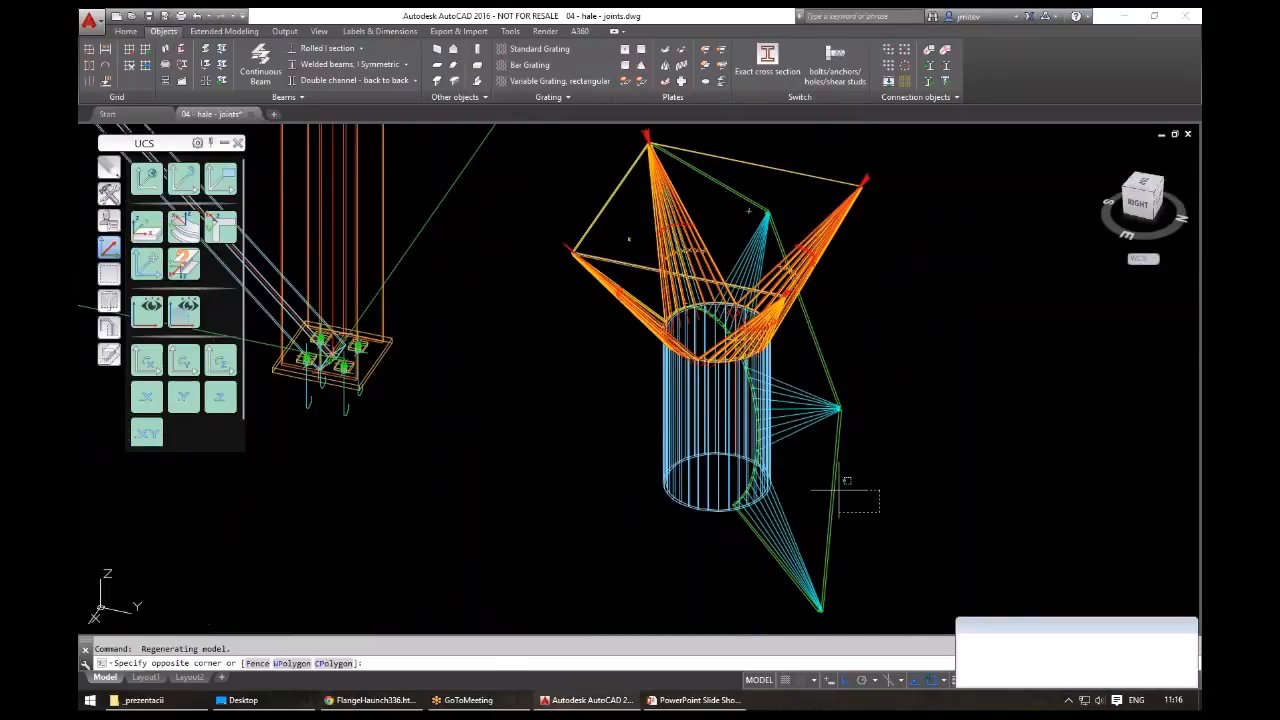
click(834, 443)
key(Delete)
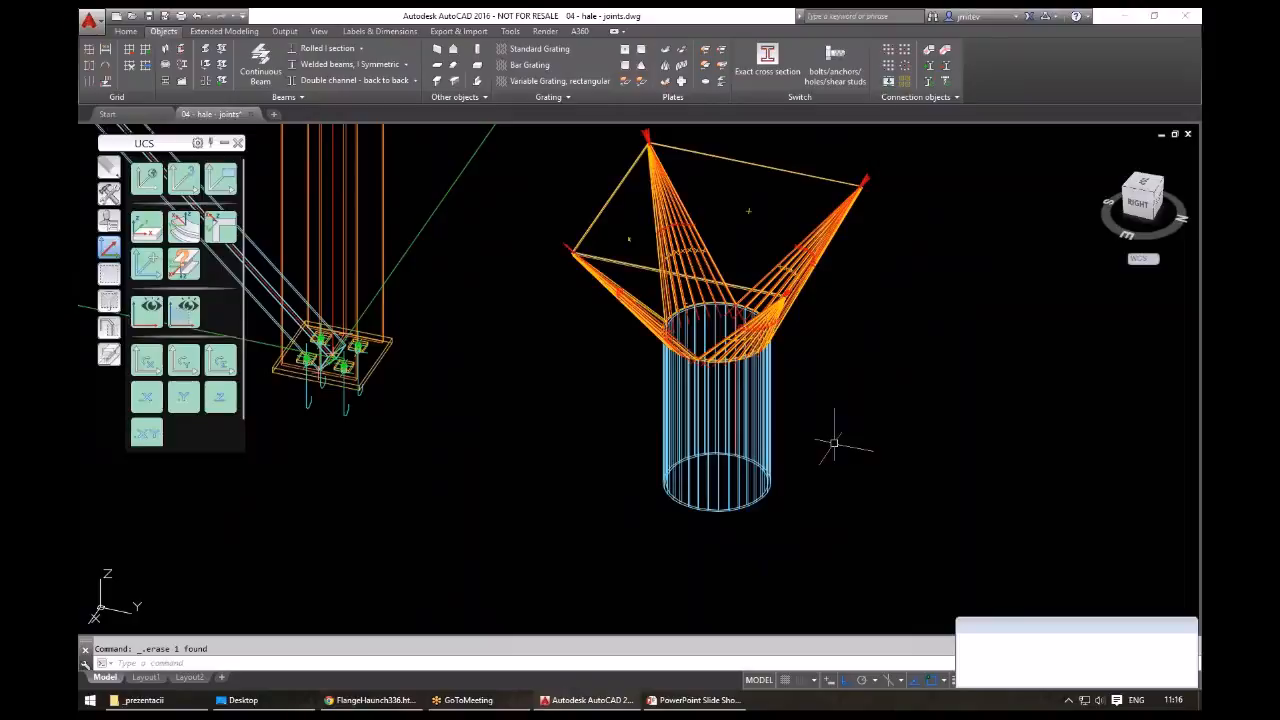
- Draw a square plate by its diagonal in top view beside the conical plate, and place a copy against its edge
middle_drag(839, 446, 849, 451)
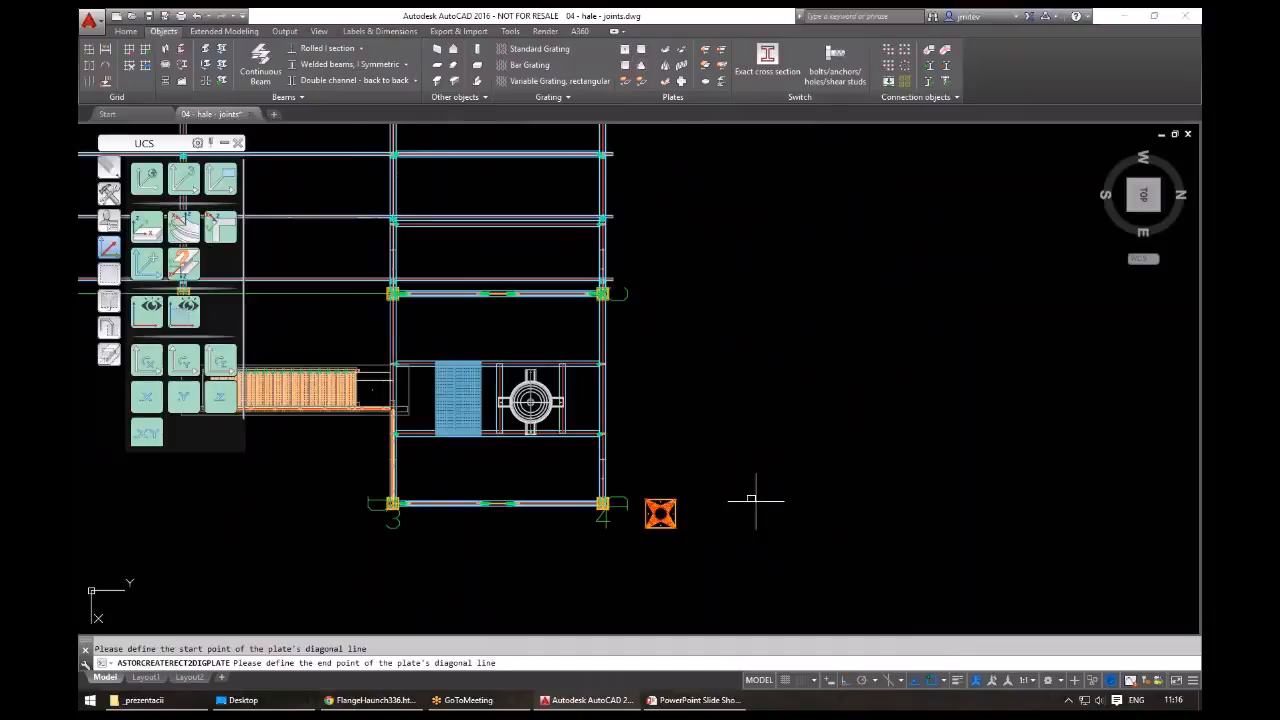
click(751, 498)
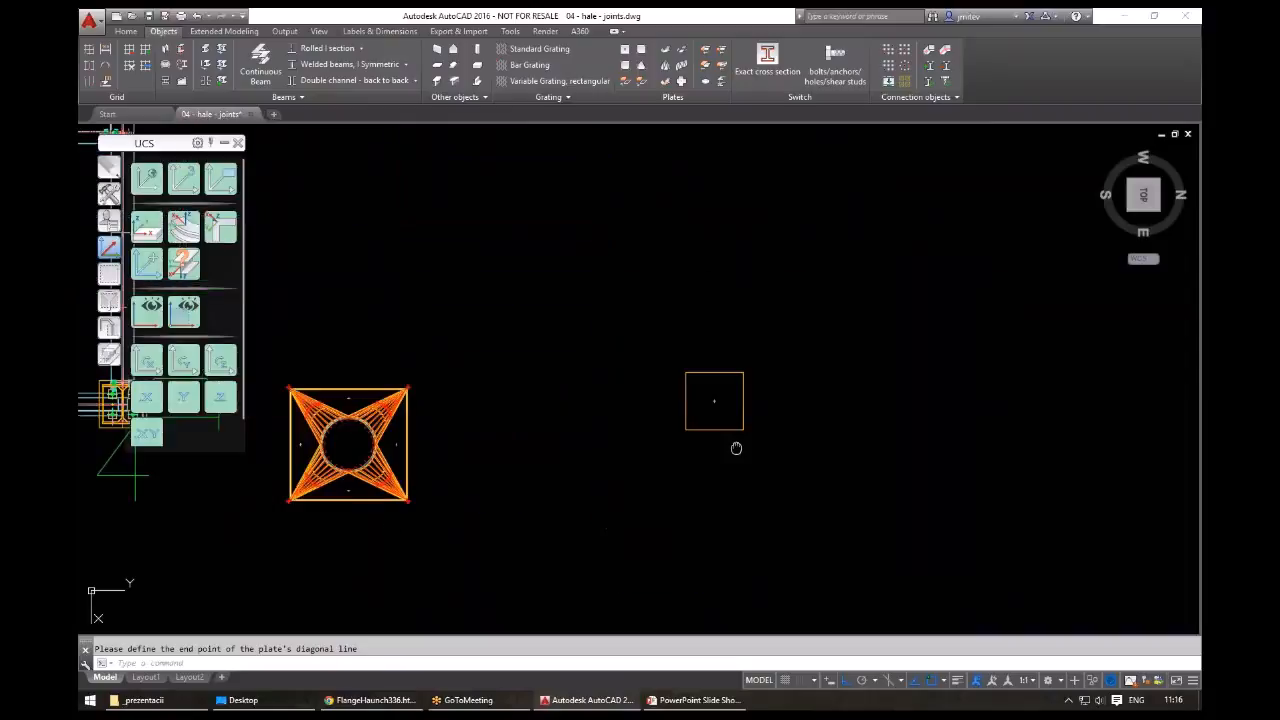
middle_drag(736, 448, 725, 493)
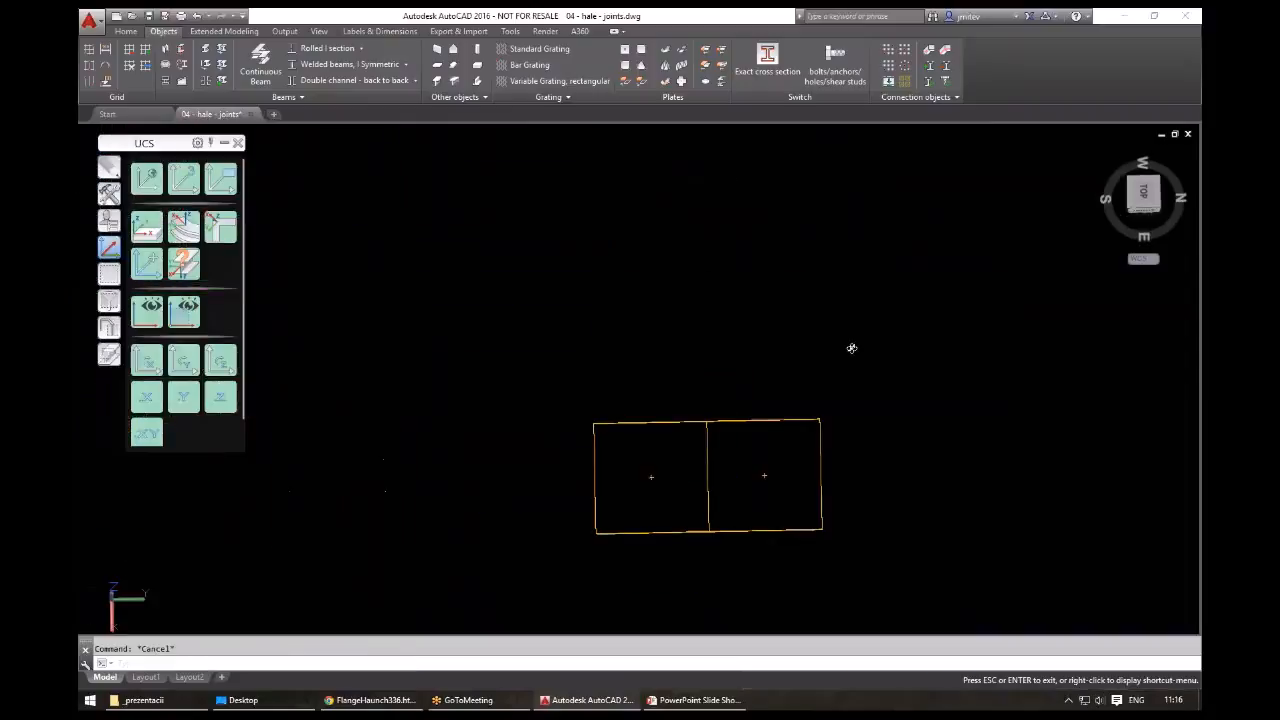
shift+middle_drag(852, 348, 890, 262)
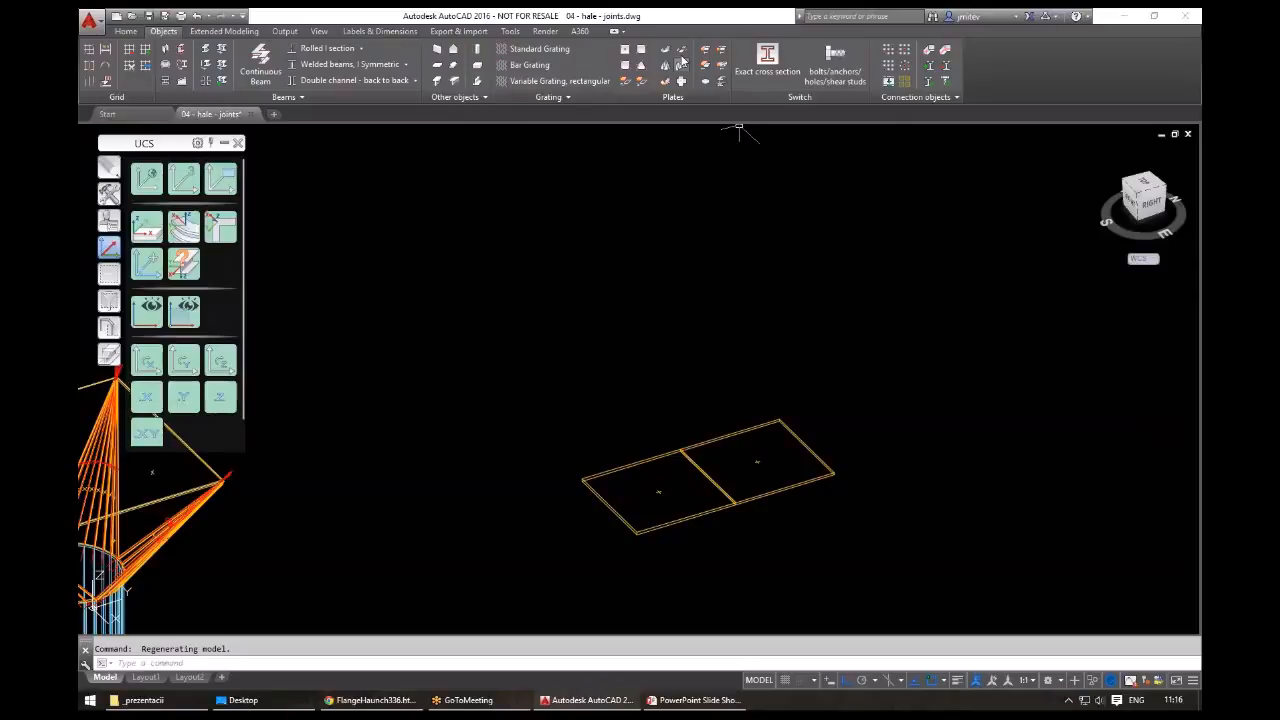
- Join the two square plates at their edges into a folded plate with a 45° fold angle
click(715, 510)
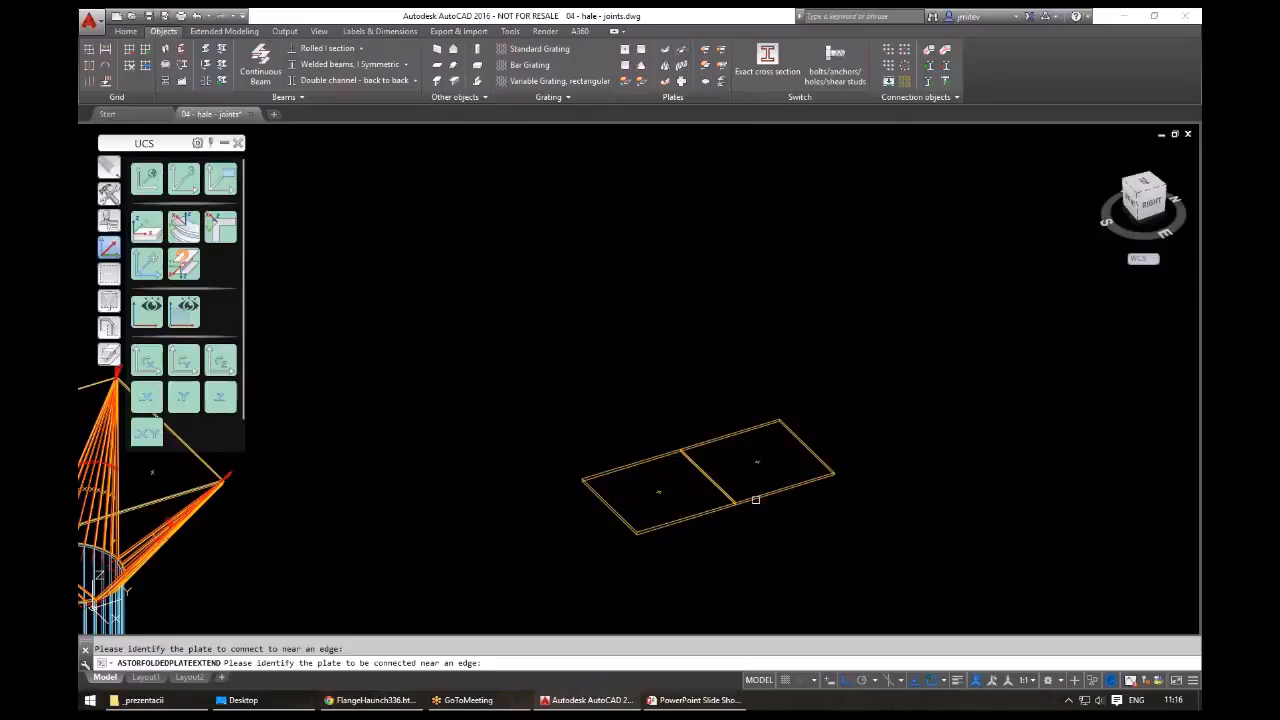
click(755, 499)
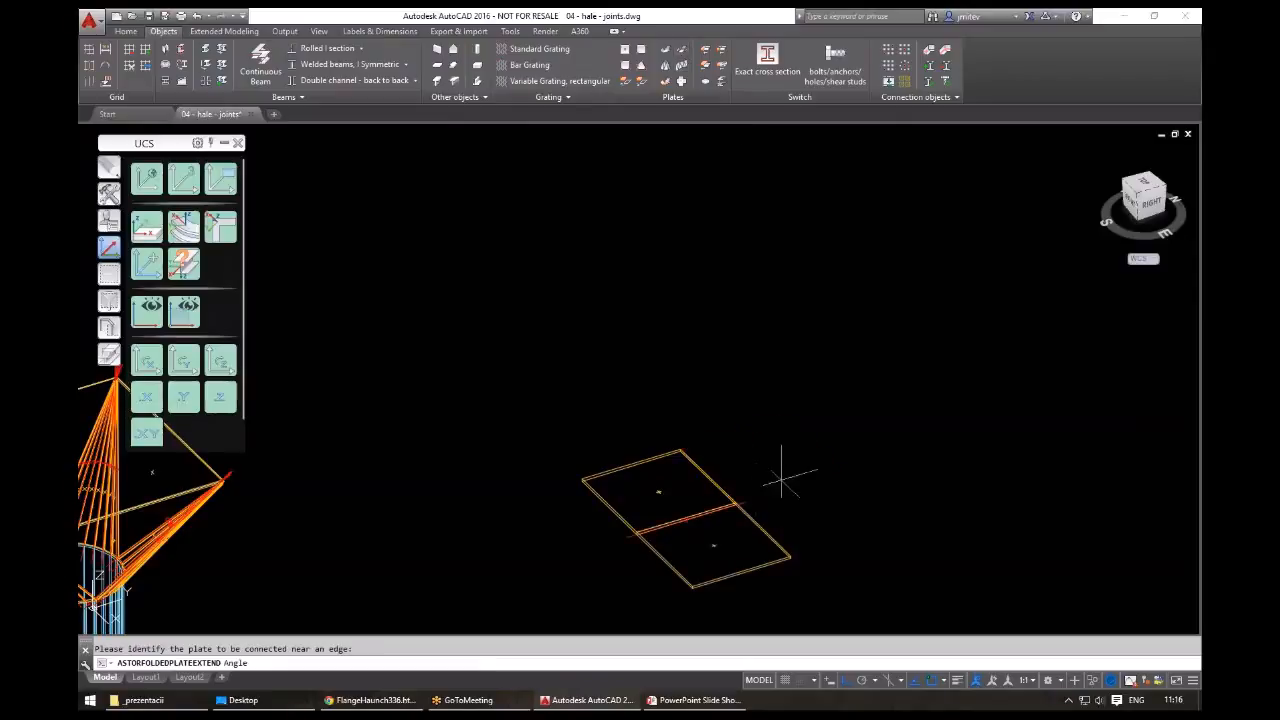
key(Return)
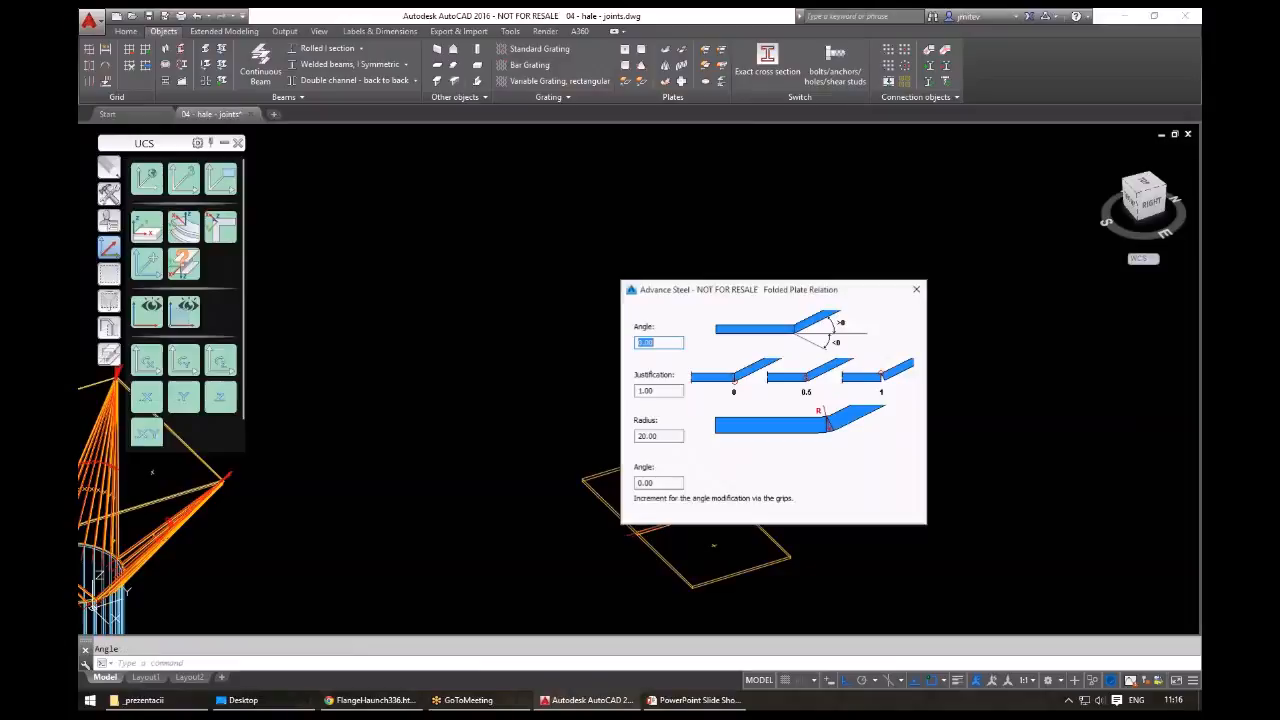
text(45)
key(Tab)
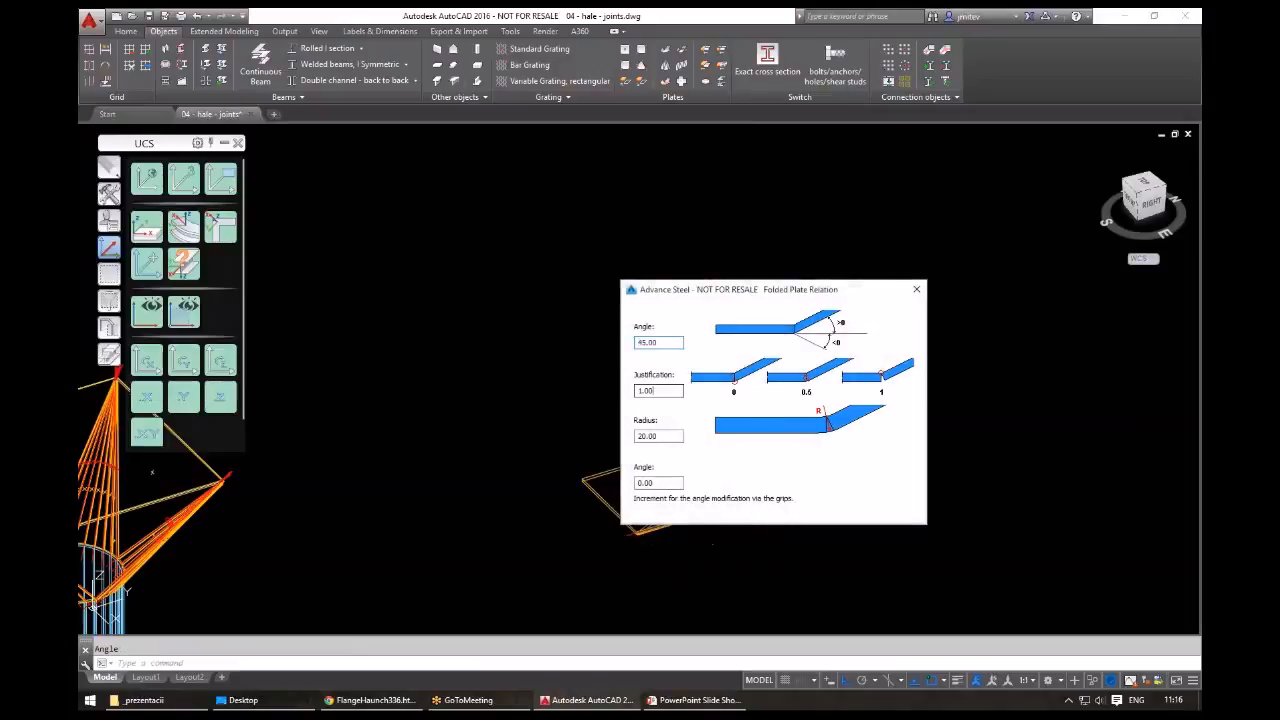
key(Return)
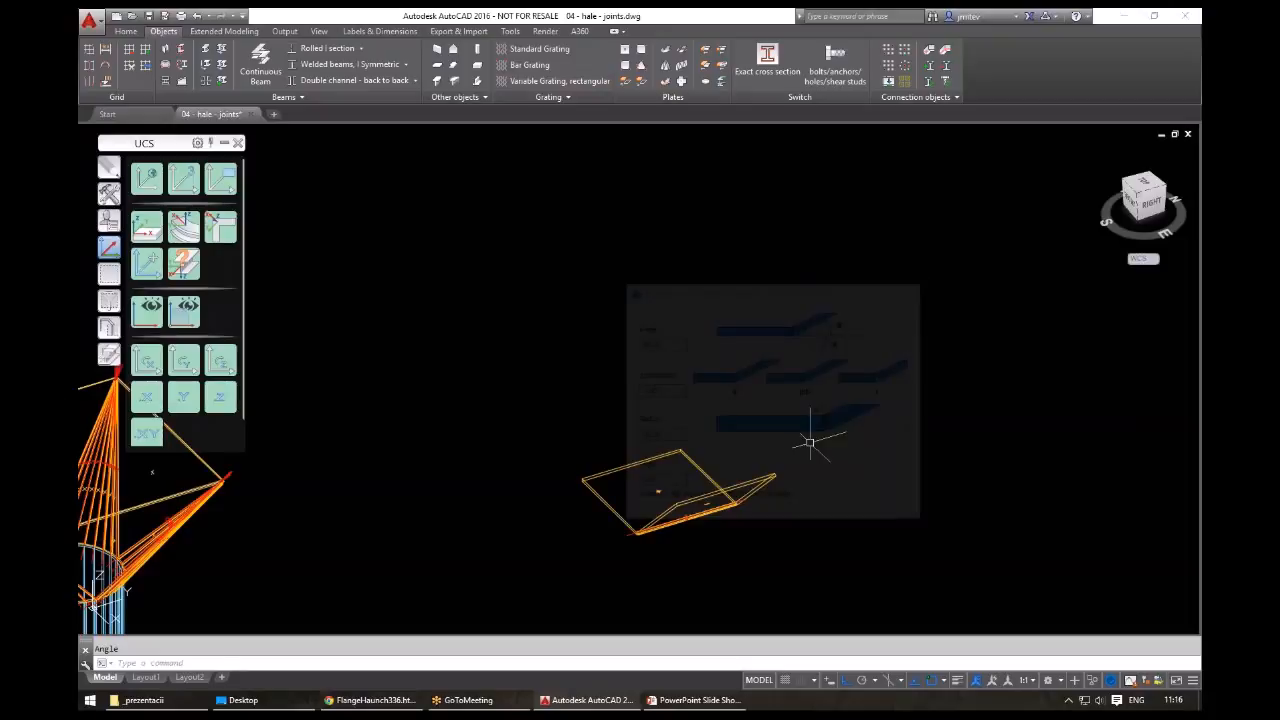
- Examine the fold between the two joined plates up close and from other viewing angles
scroll(358, 508, up, 5)
scroll(389, 514, down, 3)
shift+middle_drag(605, 447, 520, 430)
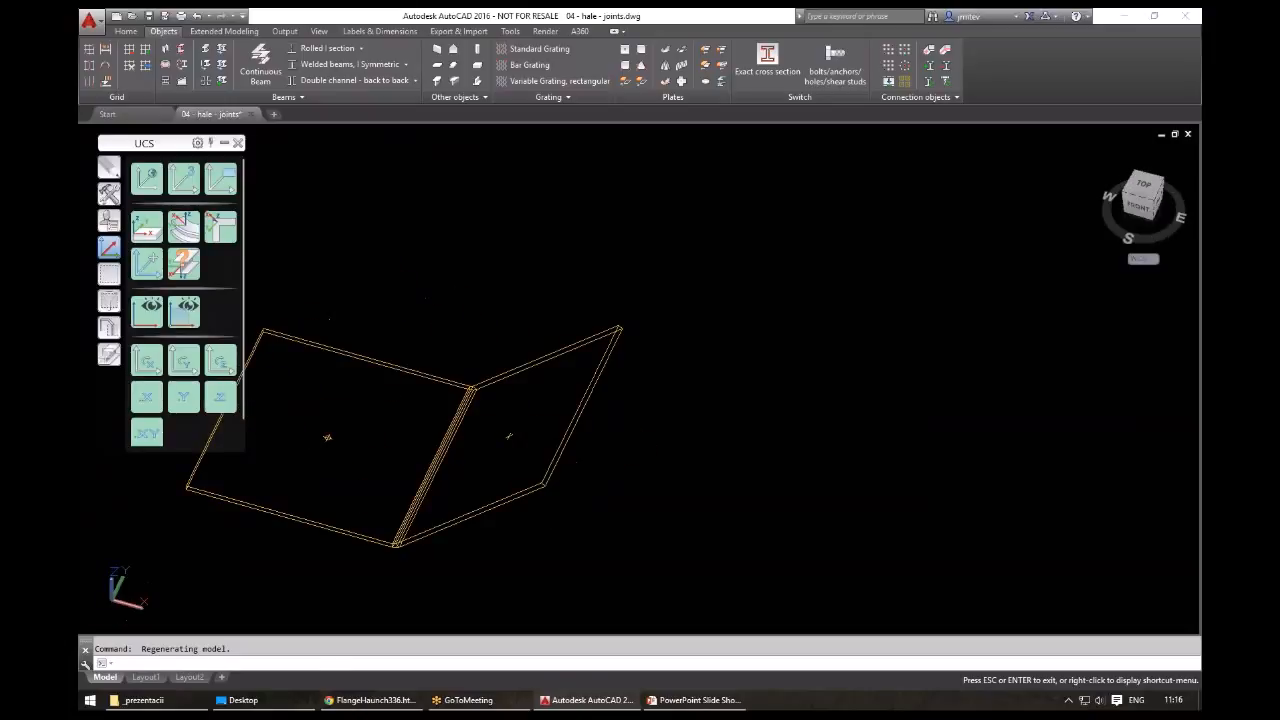
scroll(751, 372, down, 5)
middle_drag(734, 434, 680, 389)
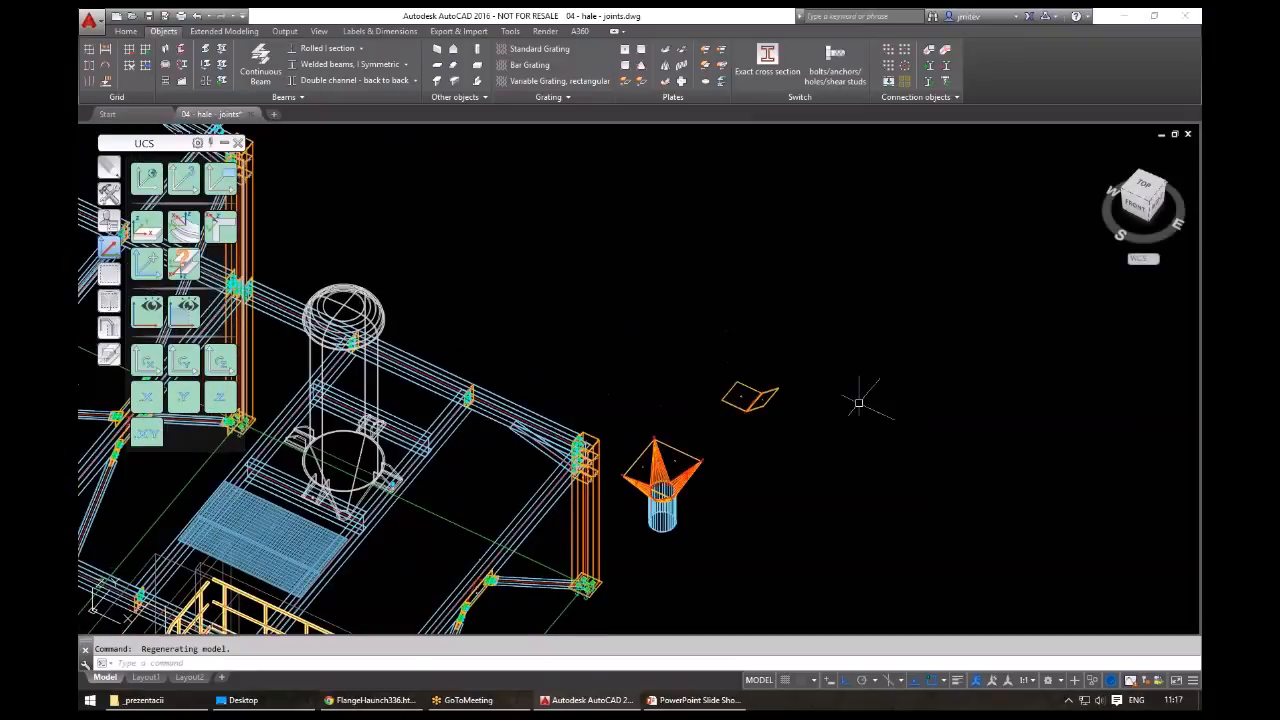
scroll(751, 400, up, 5)
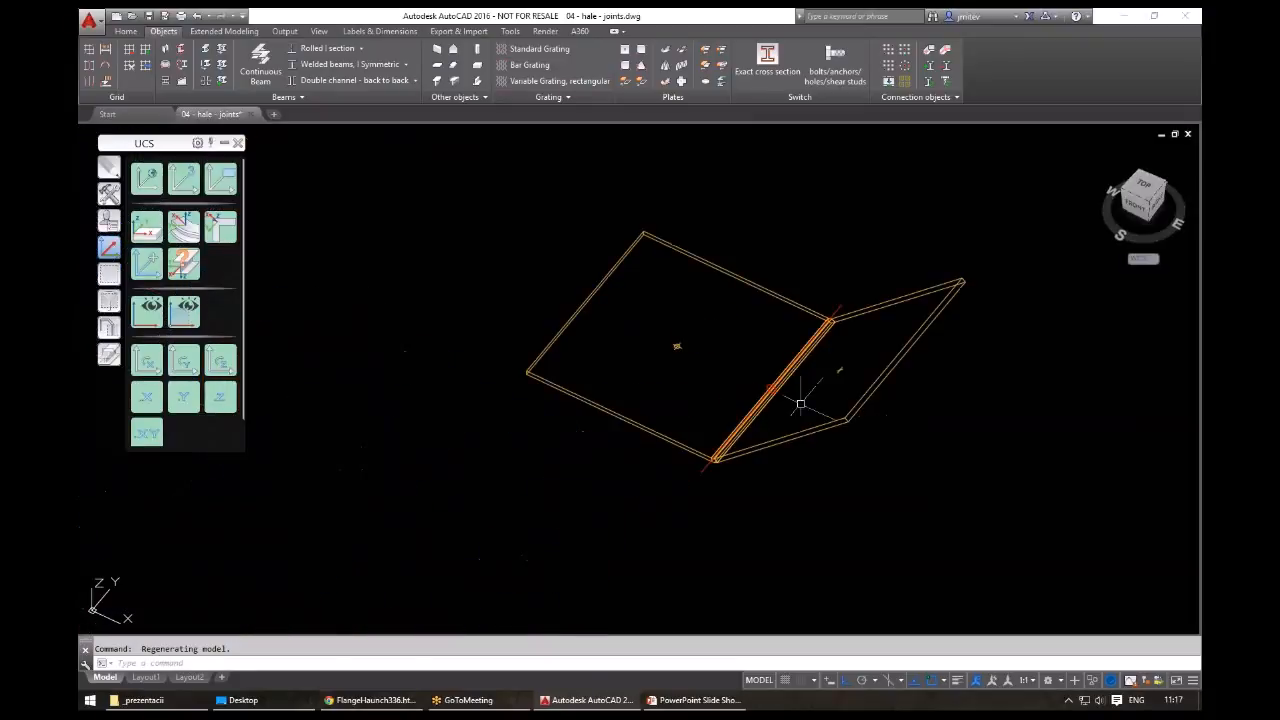
scroll(790, 392, down, 5)
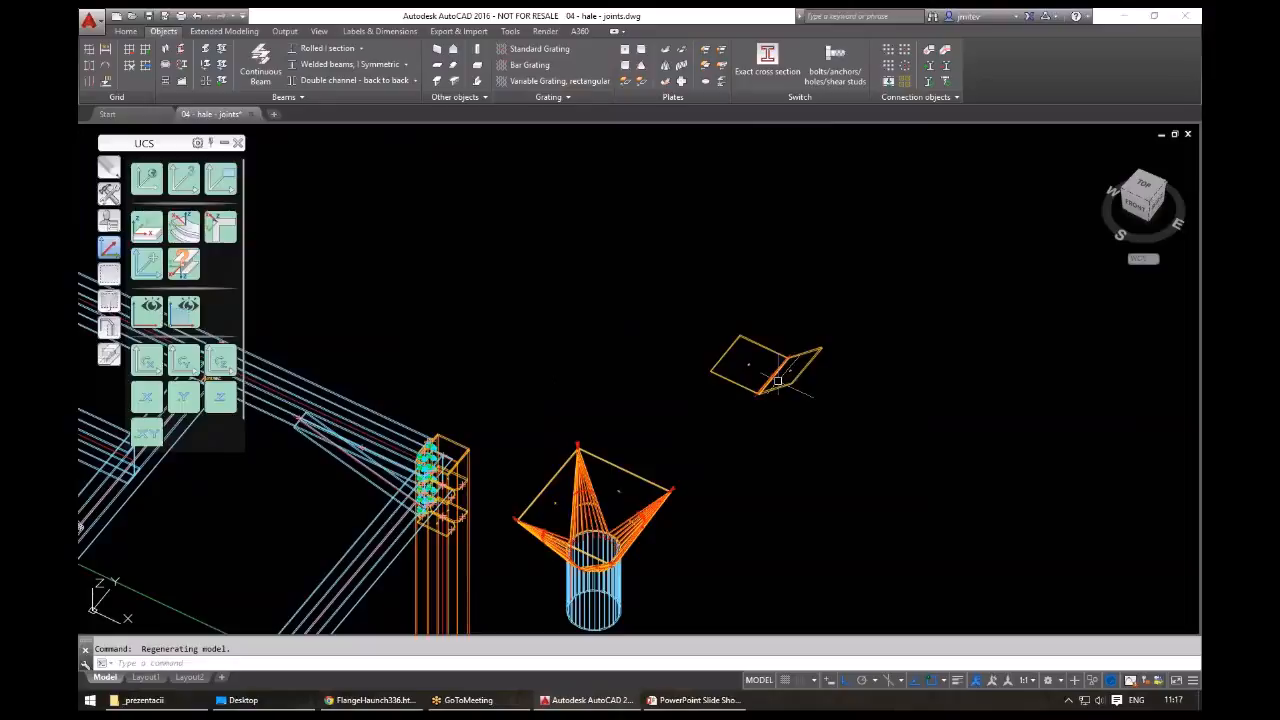
- Erase the conical folded plate together with the pipe beneath it
middle_drag(825, 525, 815, 465)
text(w)
key(space)
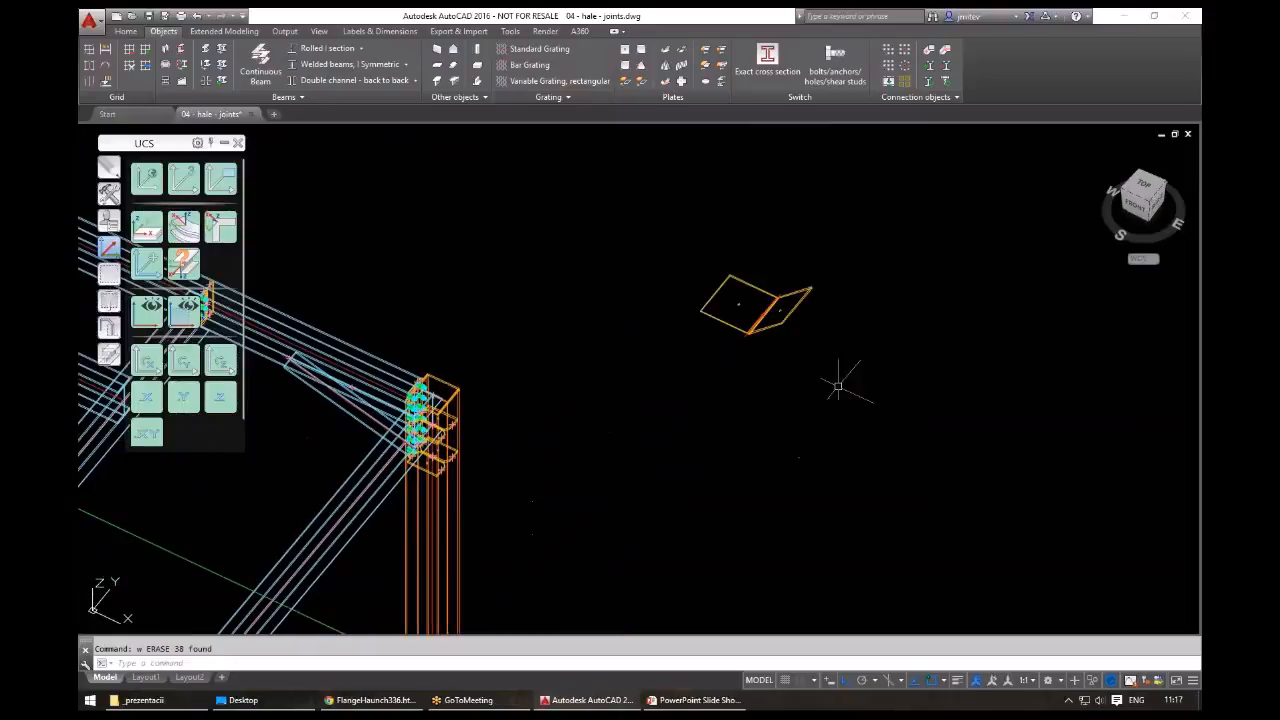
- Erase the remaining pair of square plates joined at the fold beside the hall
click(838, 386)
click(721, 318)
text(w)
key(space)
key(Escape)
scroll(721, 318, down, 5)
middle_drag(662, 375, 600, 390)
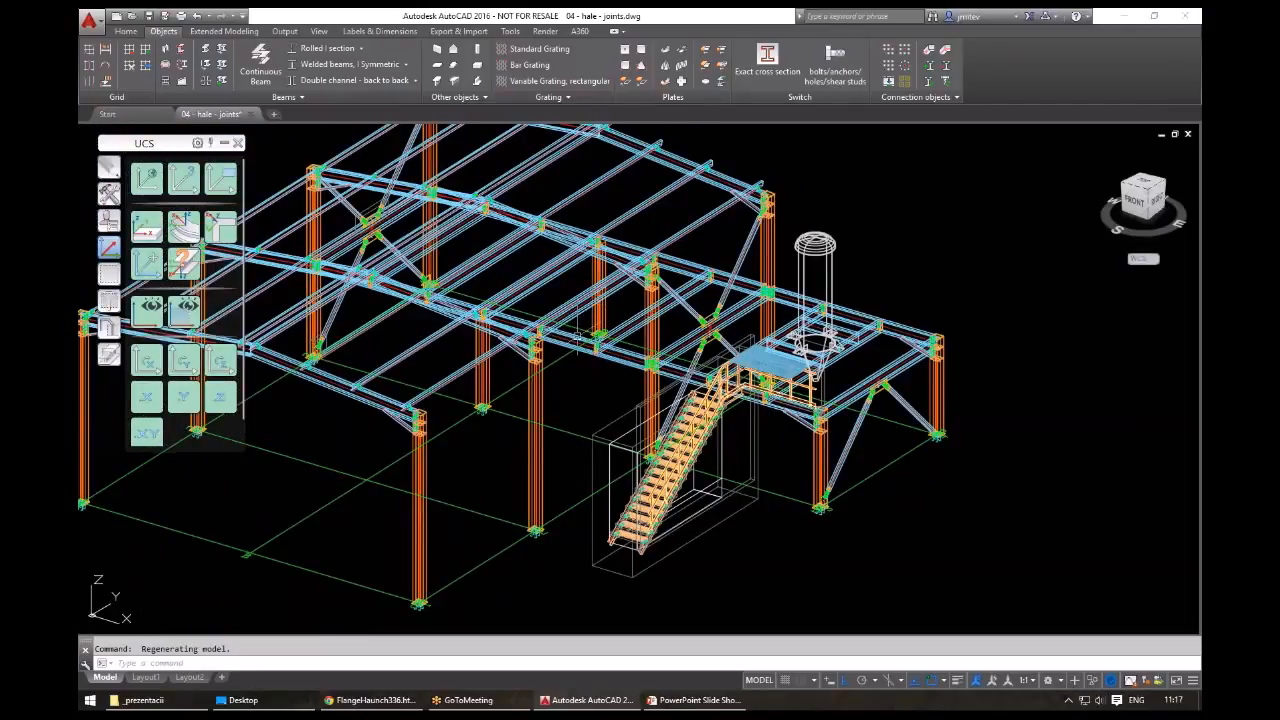
- Close the 04 - hale - joints drawing and open 05 - hale - stair.dwg from the _prezentacii folder in File Explorer
click(252, 114)
click(161, 702)
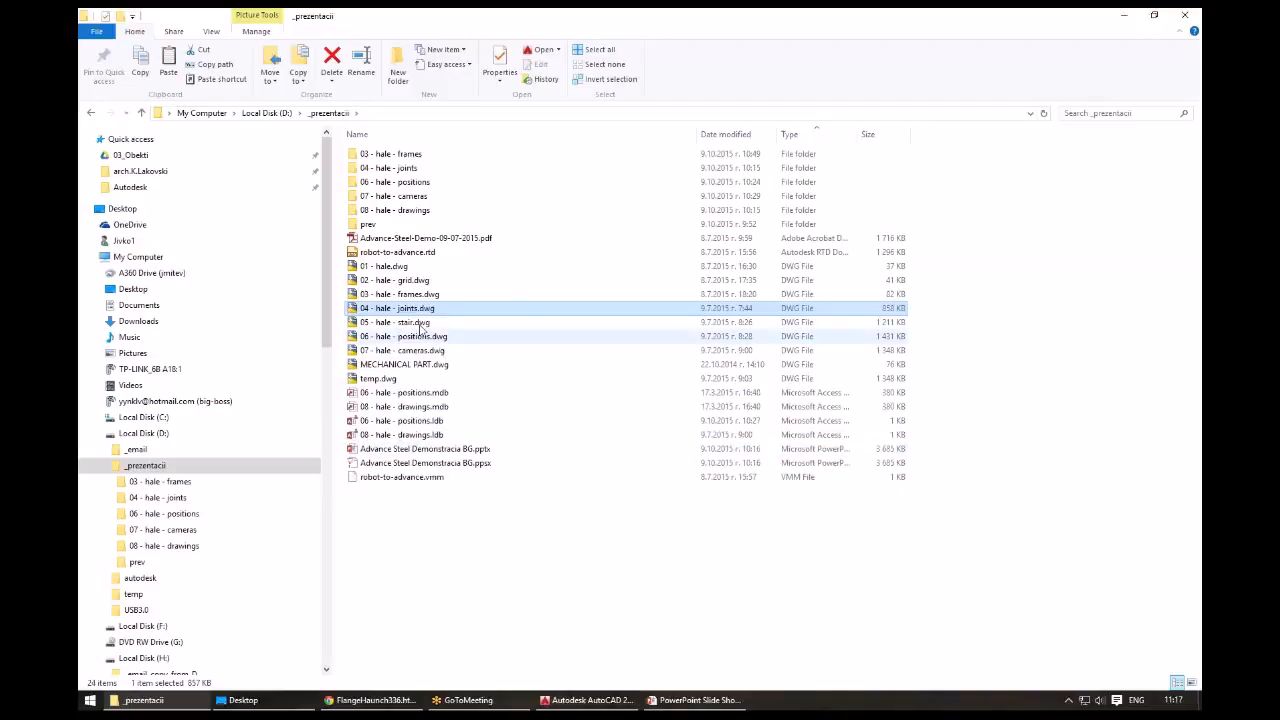
double_click(420, 325)
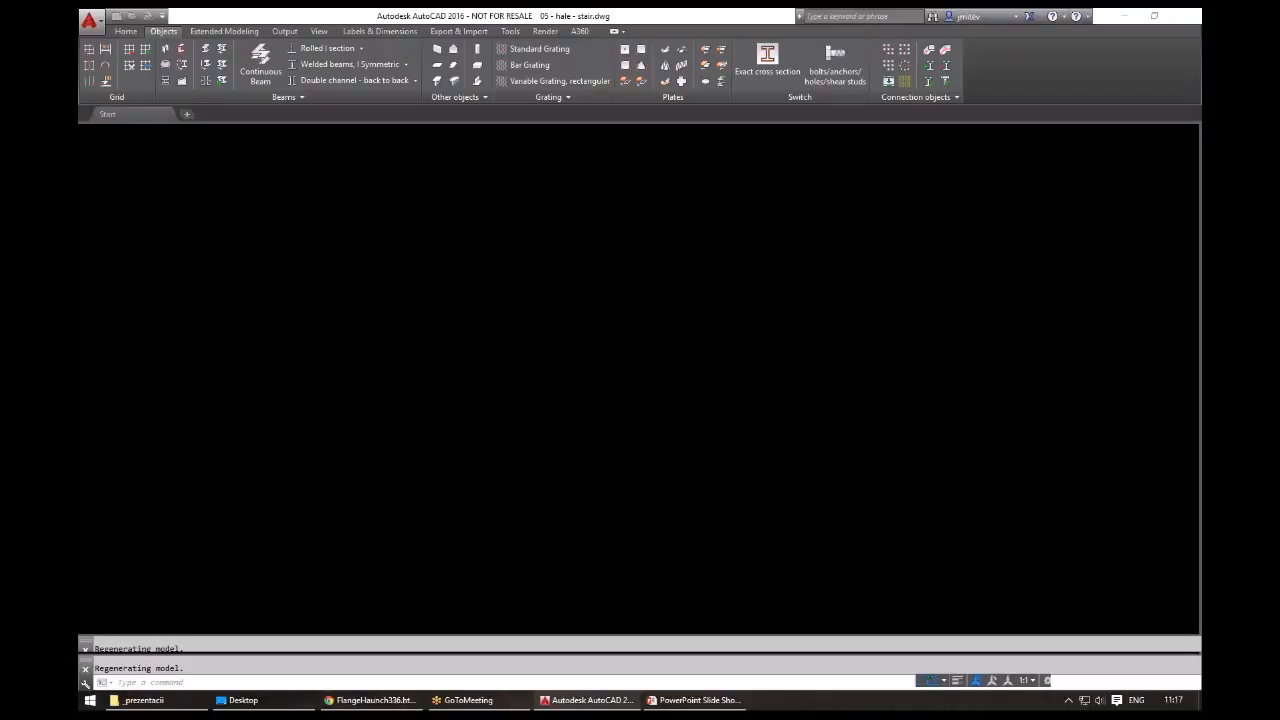
- Display the hall in the Shaded visual style and hide all of the connection joint boxes
shift+middle_drag(560, 470, 435, 492)
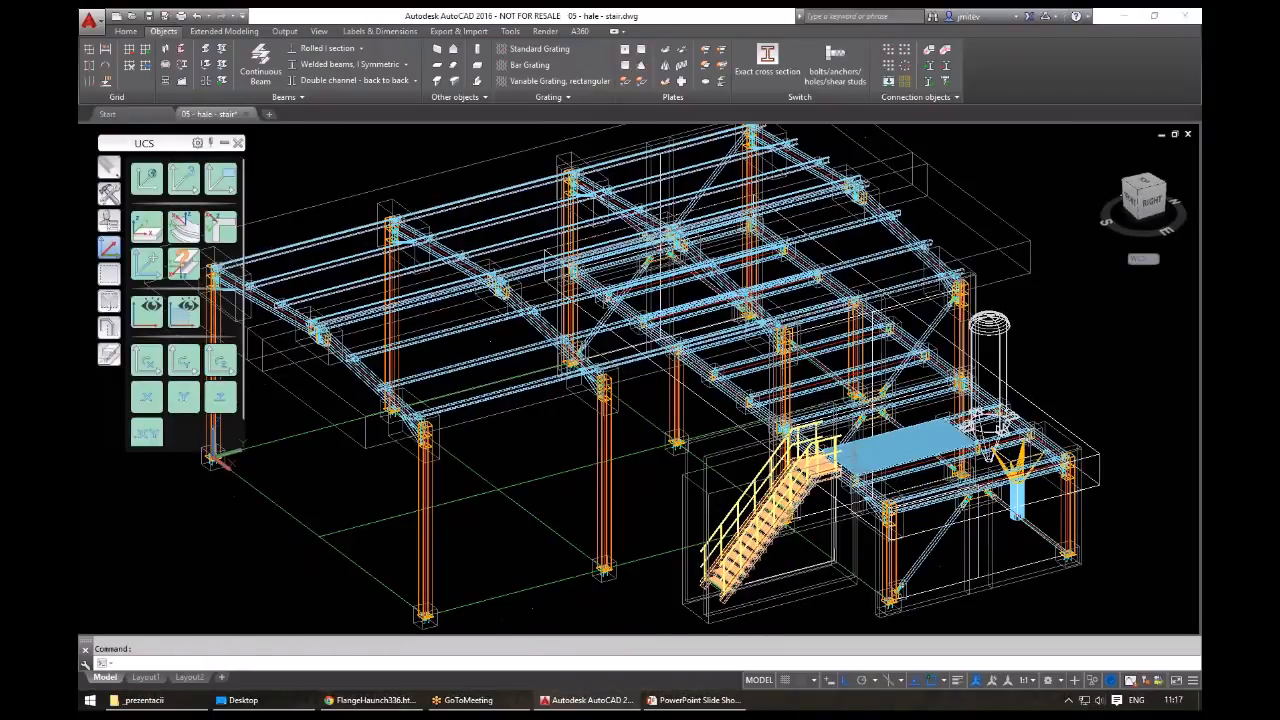
text(s)
key(Return)
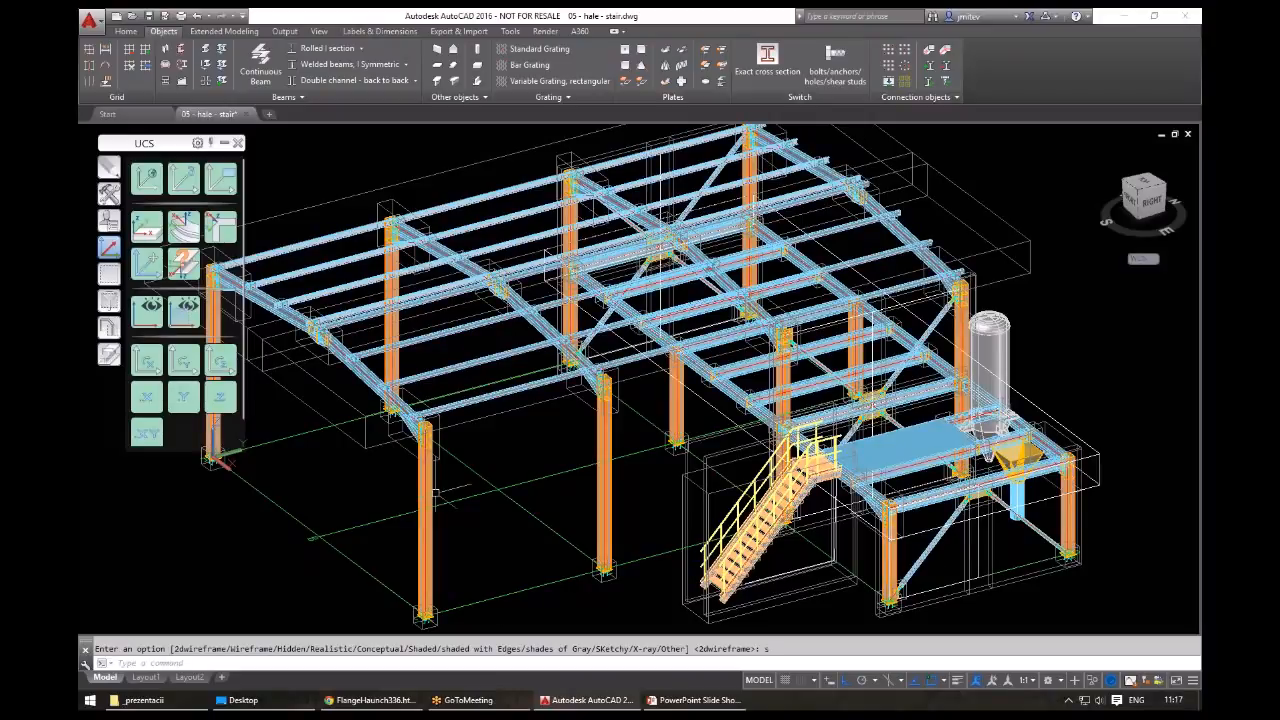
shift+middle_drag(435, 492, 400, 495)
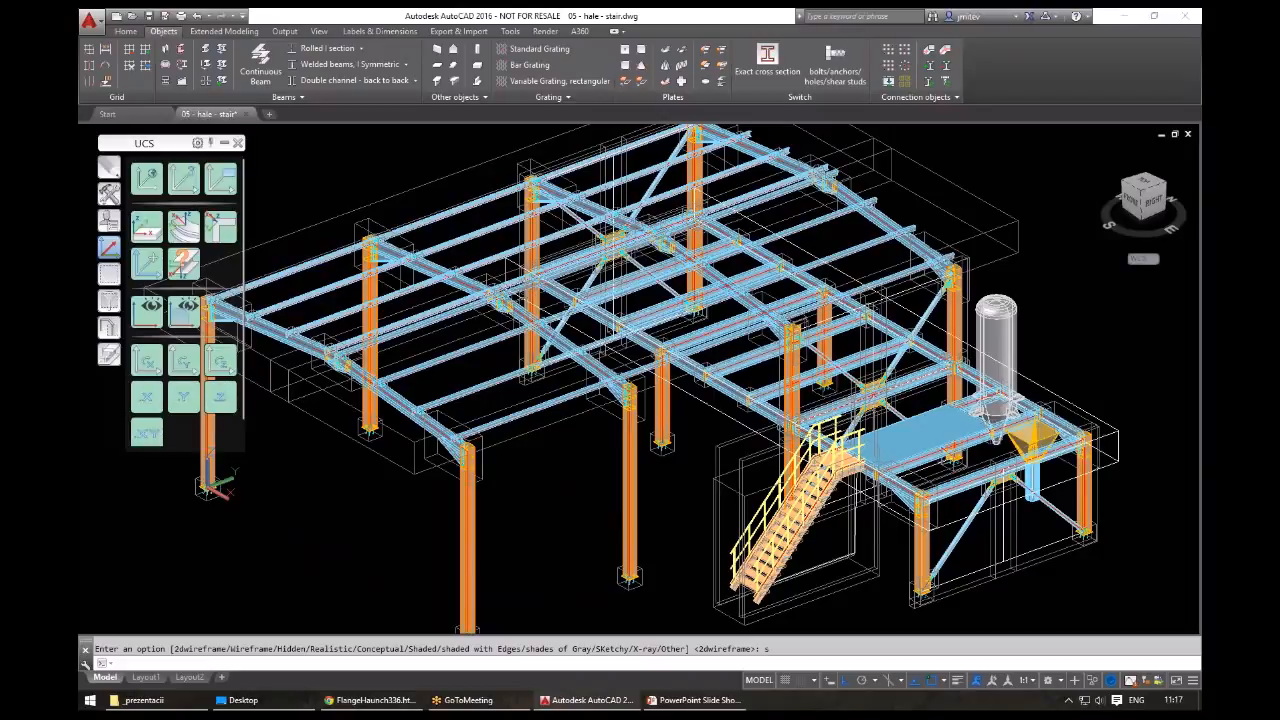
click(714, 520)
right_click(704, 508)
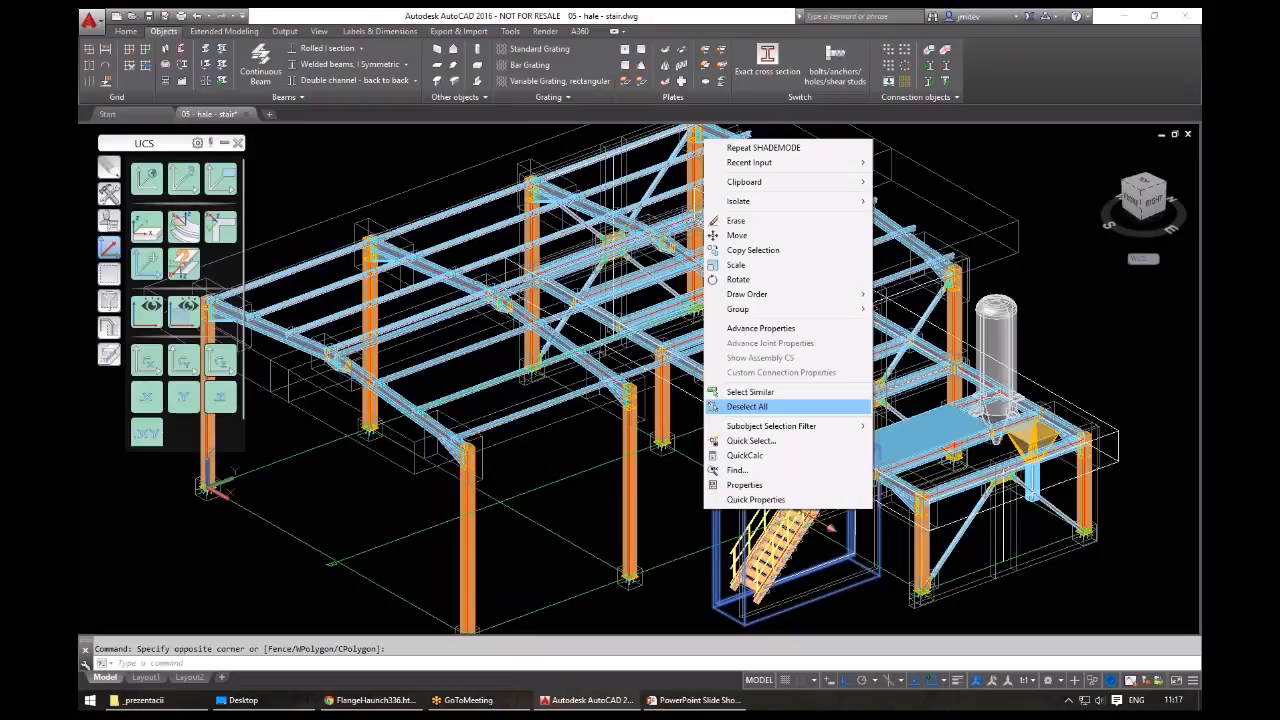
text(ho)
key(Return)
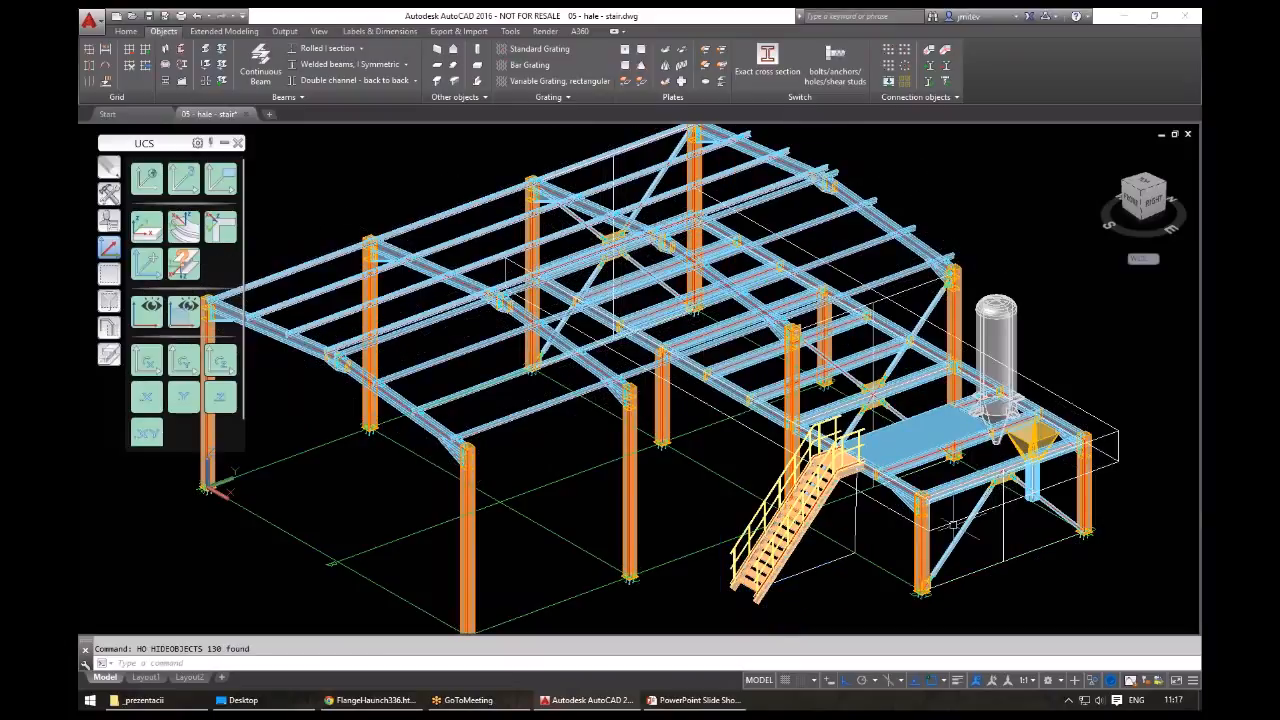
- Return the model display to the 2D wireframe visual style after viewing the stair and platform area
scroll(895, 468, up, 4)
middle_drag(895, 468, 597, 453)
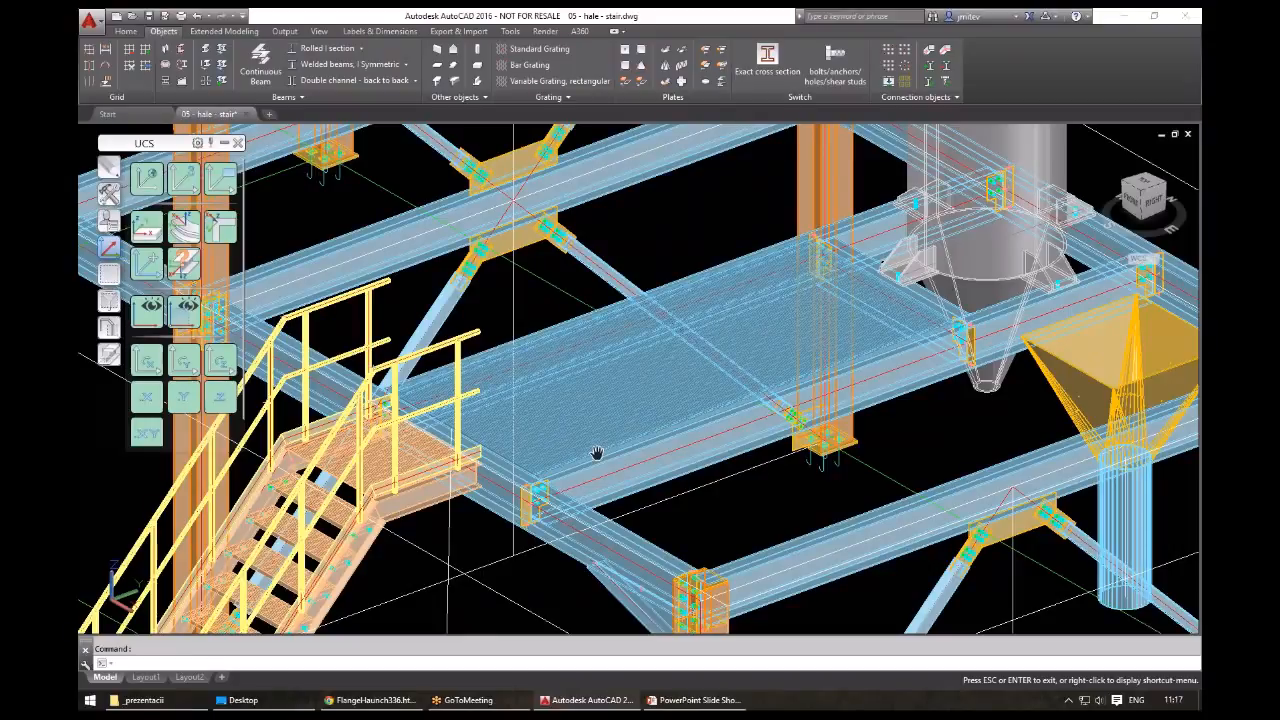
text(sw)
key(Return)
text(2)
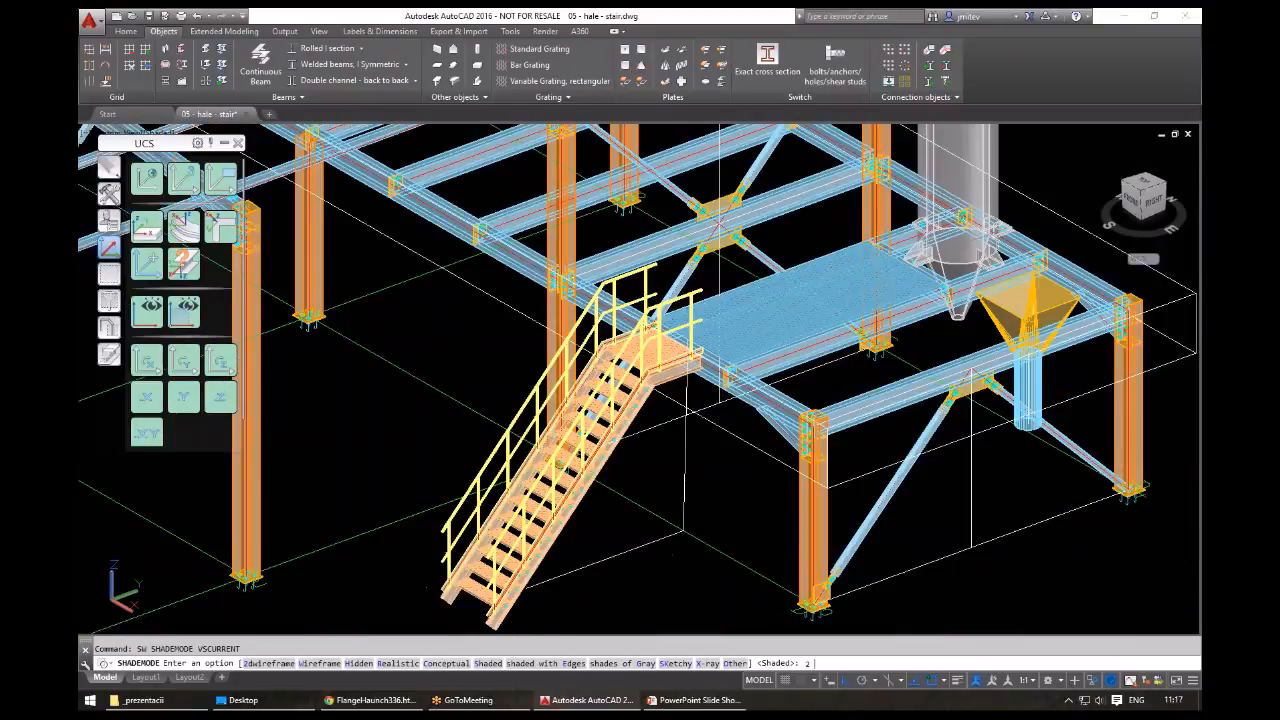
key(Return)
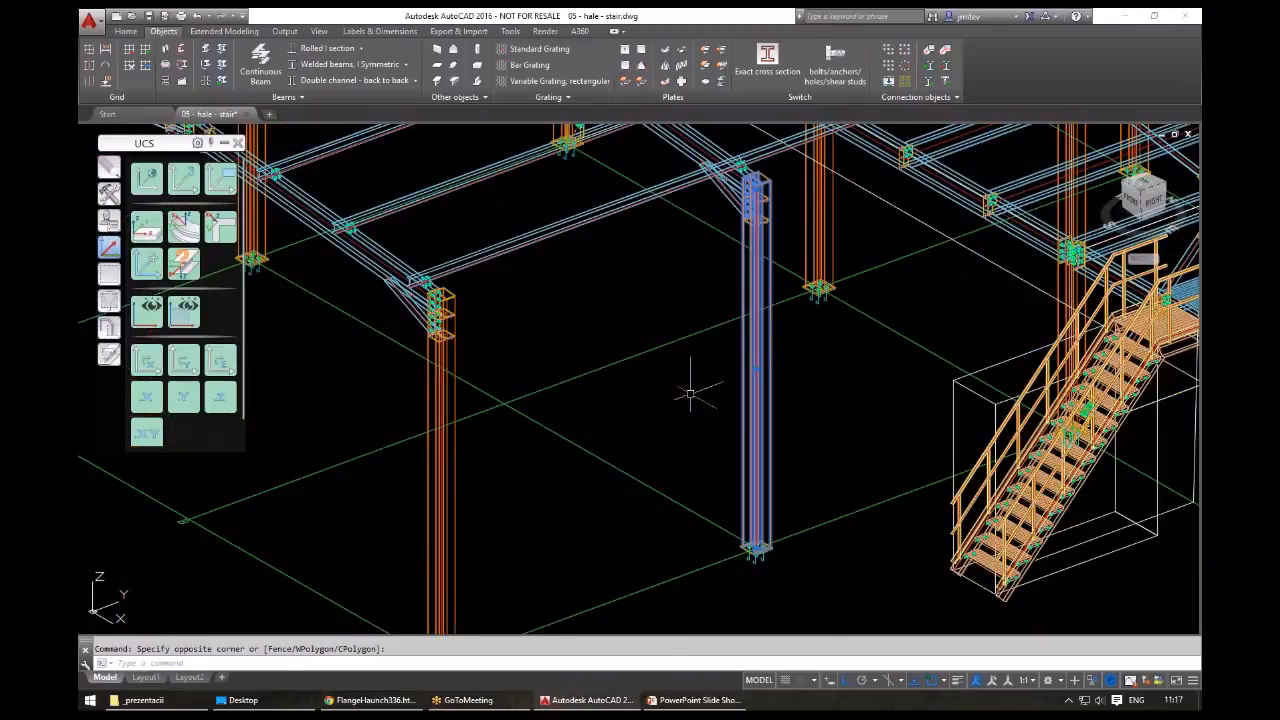
- Check the section and naming properties of the selected columns, and of three selected purlins
right_click(669, 216)
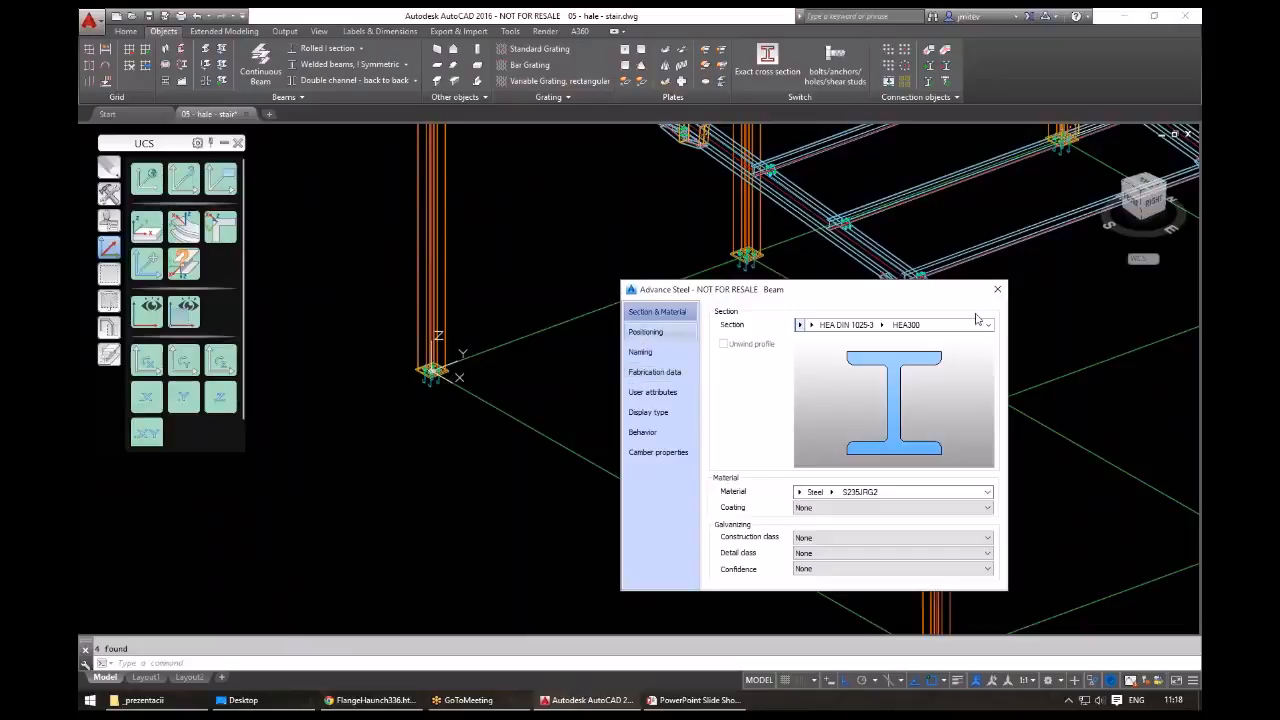
click(640, 352)
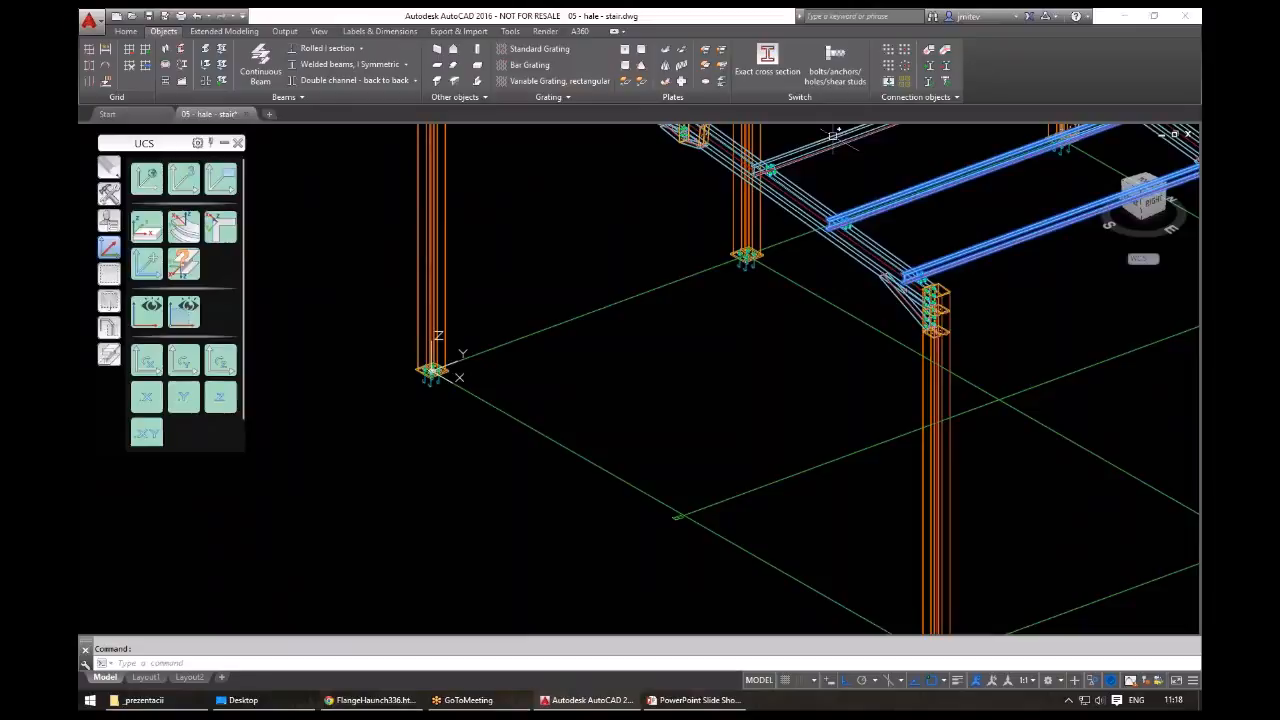
right_click(834, 136)
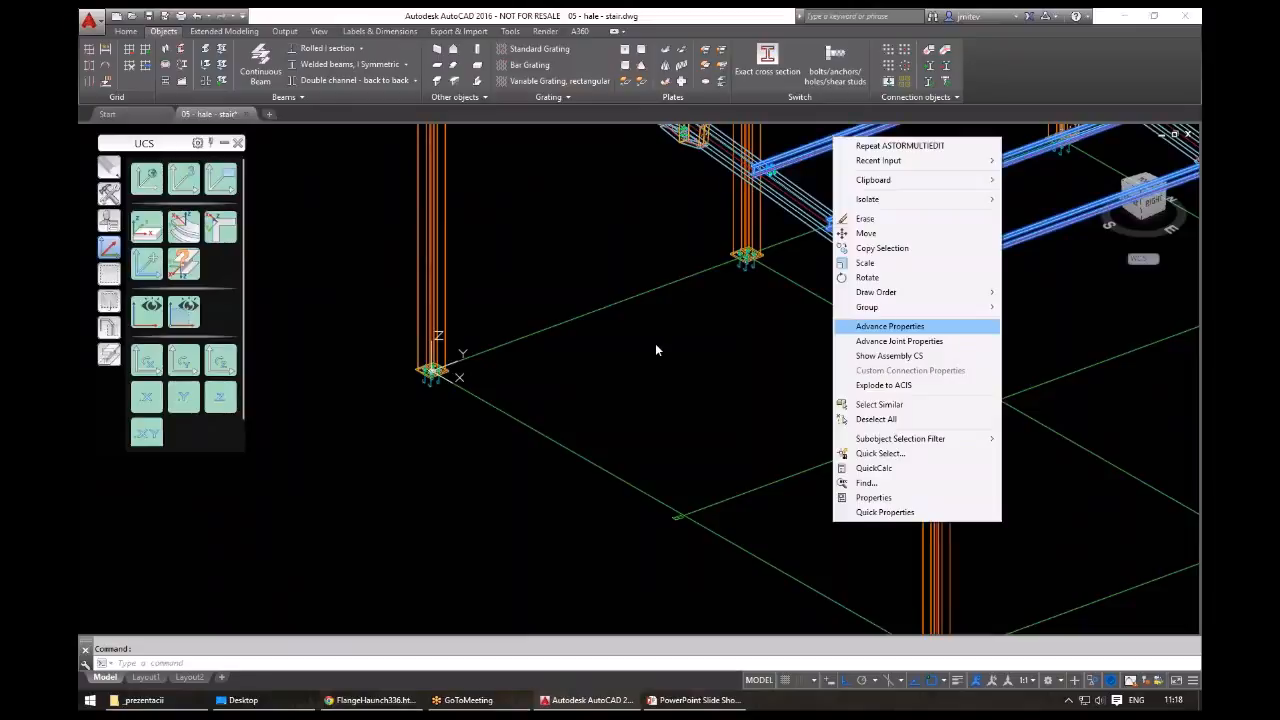
key(Return)
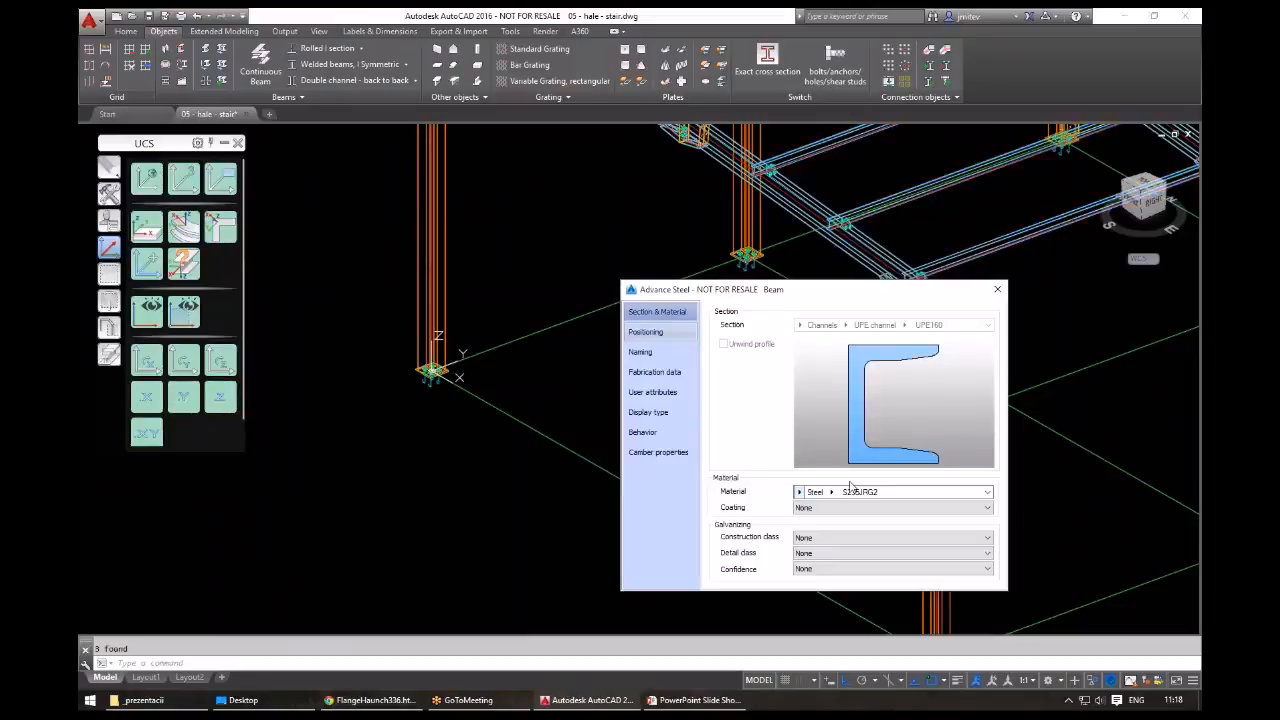
click(640, 352)
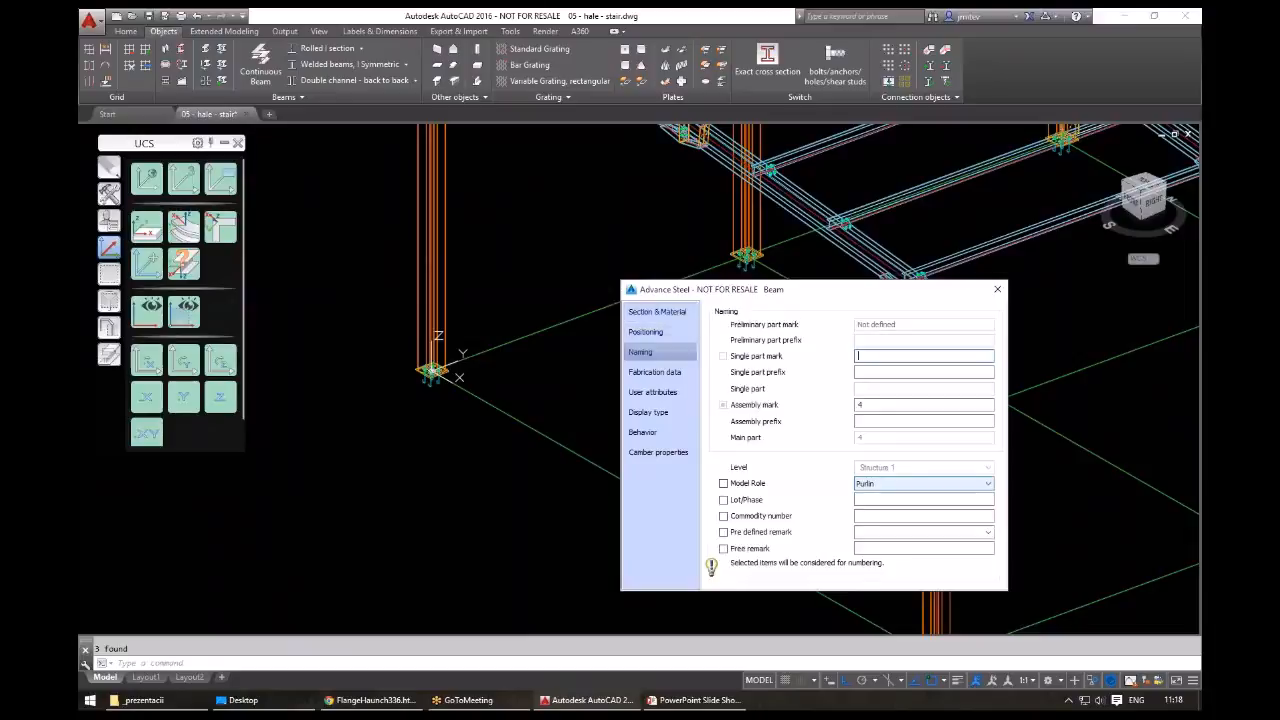
key(Escape)
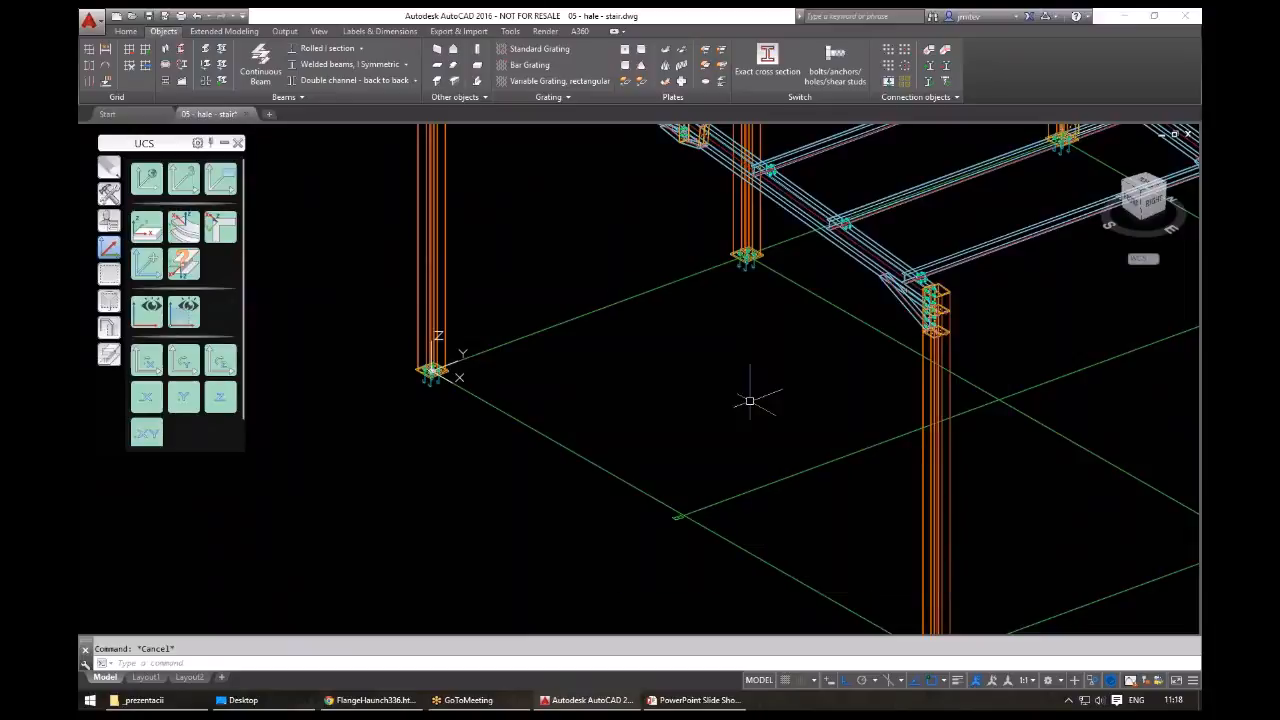
- Review the general numbering settings for identical part detection of single parts and assemblies
middle_drag(941, 263, 795, 440)
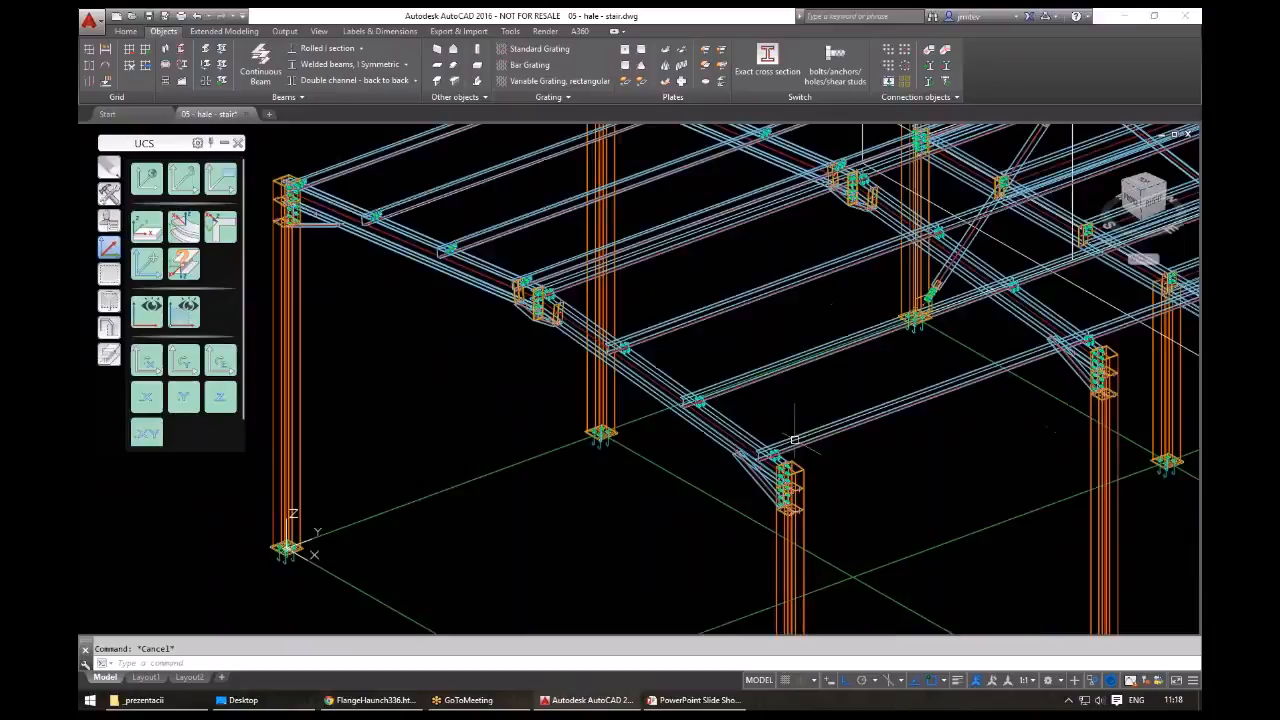
click(224, 31)
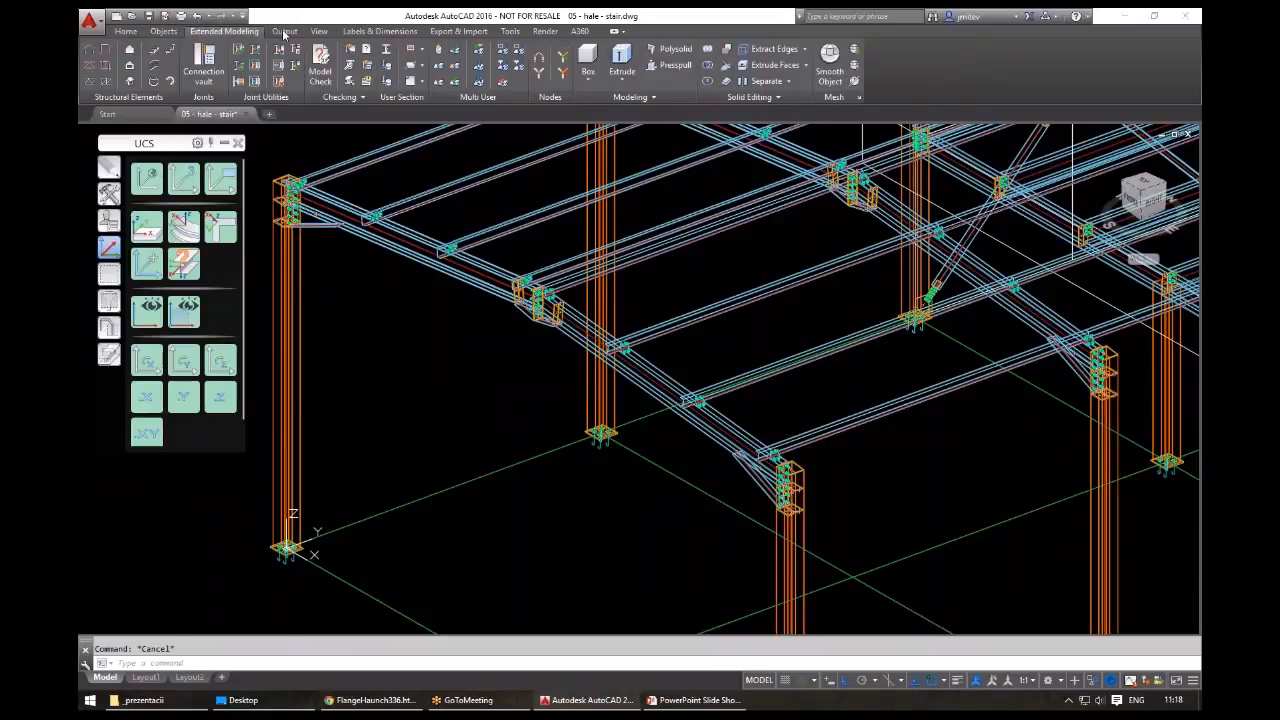
click(284, 31)
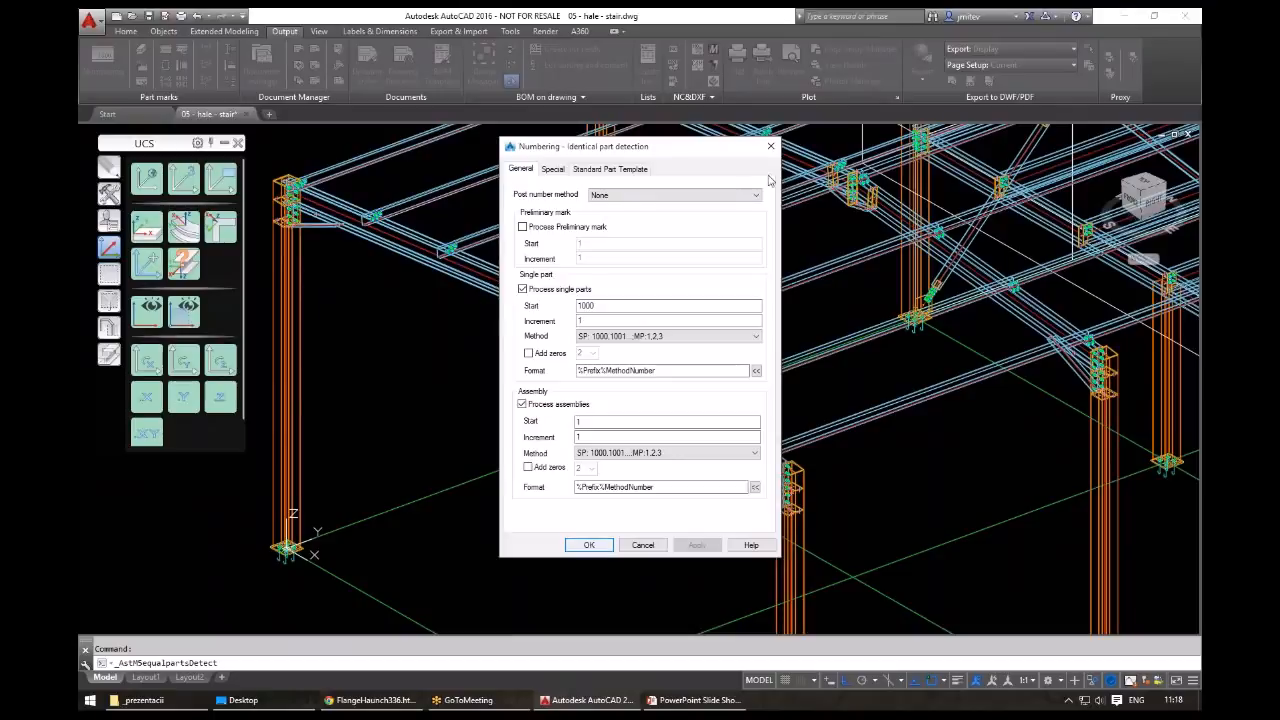
key(Return)
click(769, 385)
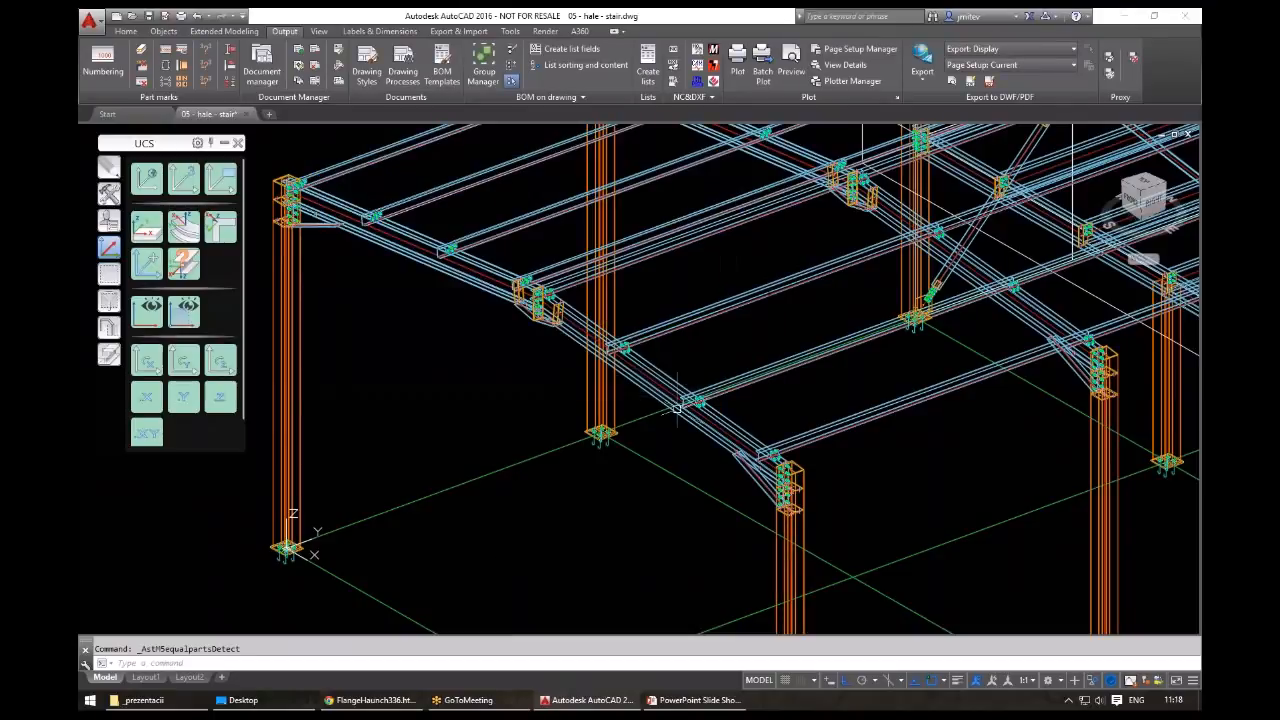
- Select the sloping rafter of the second frame and mark all the parts attached to it as one assembly
middle_drag(926, 453, 753, 458)
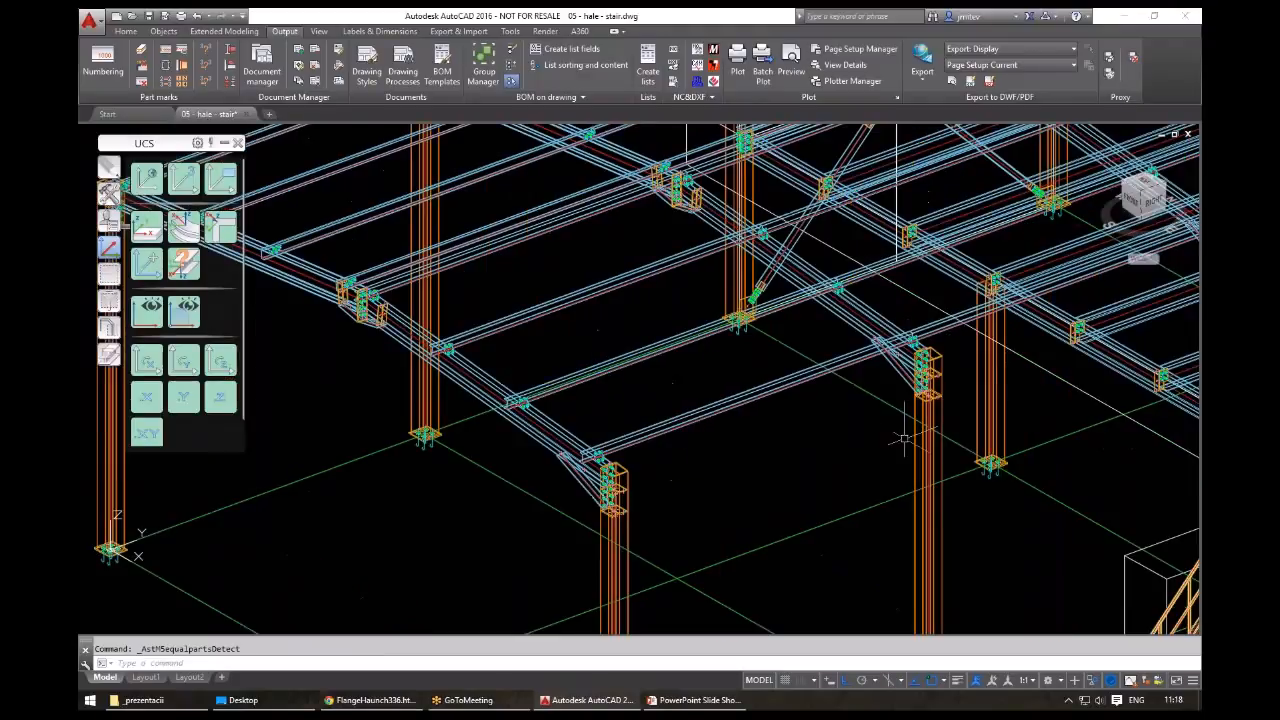
middle_drag(903, 438, 877, 447)
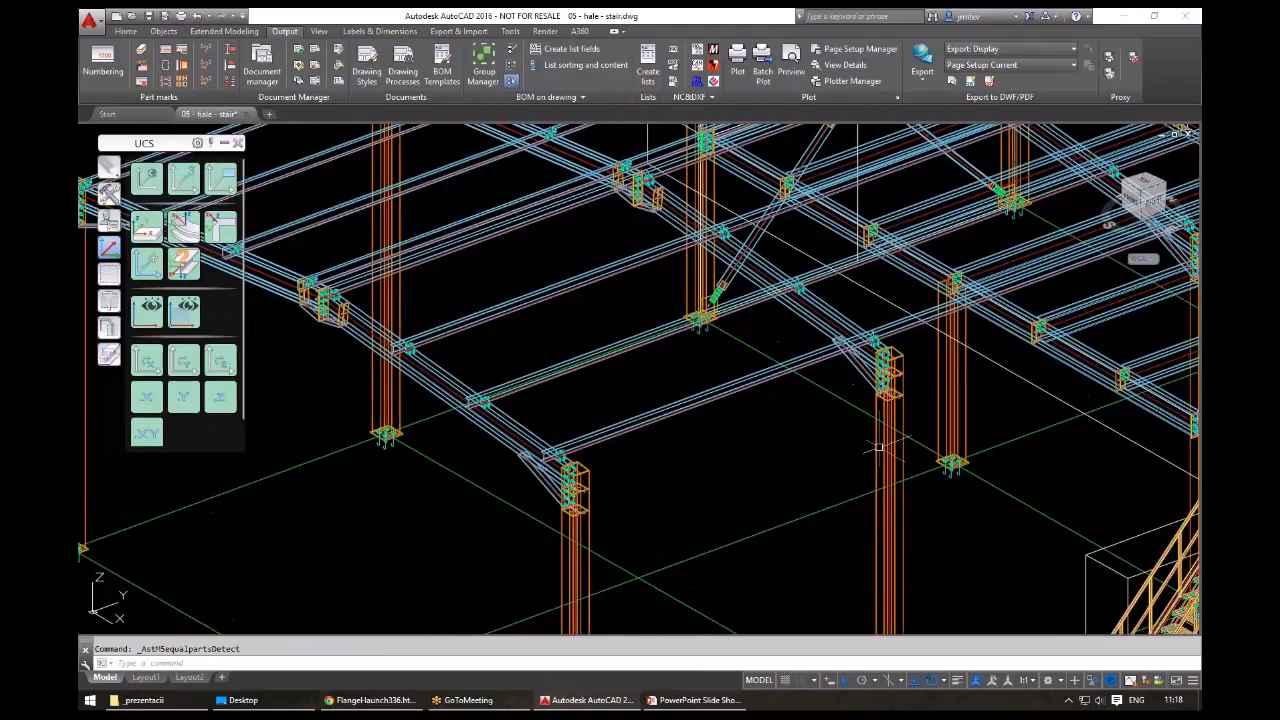
click(820, 313)
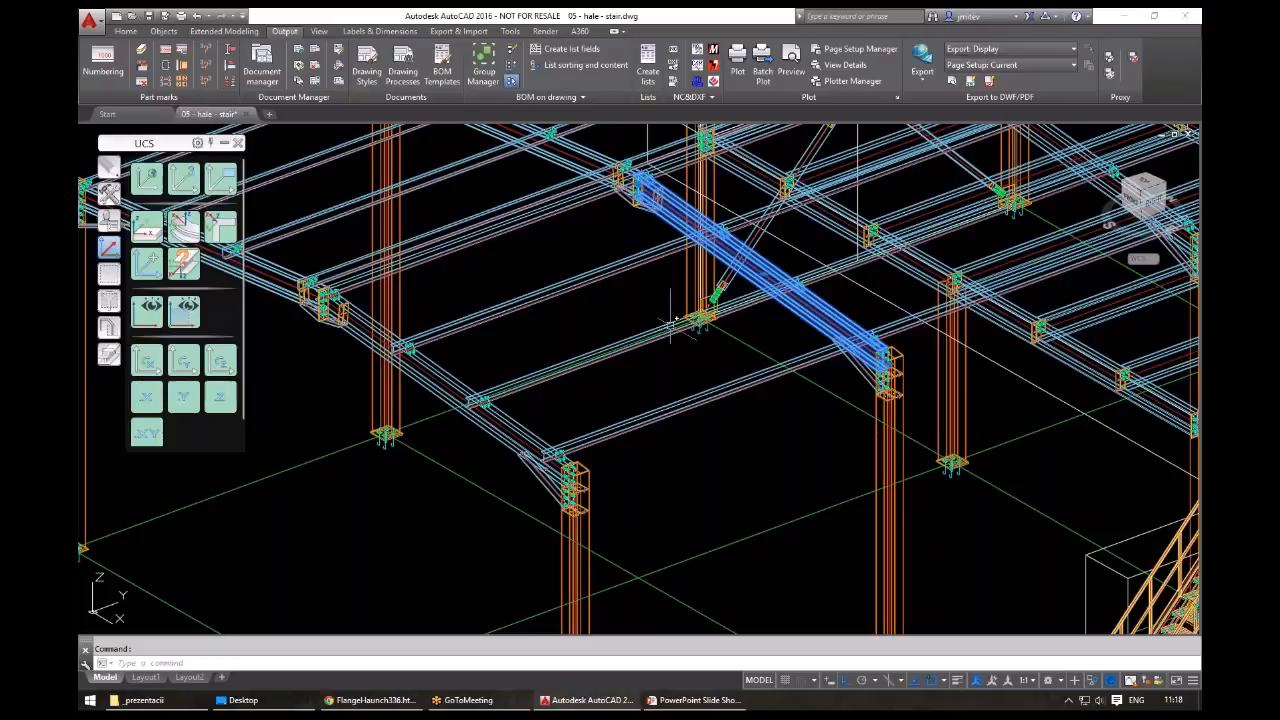
click(109, 298)
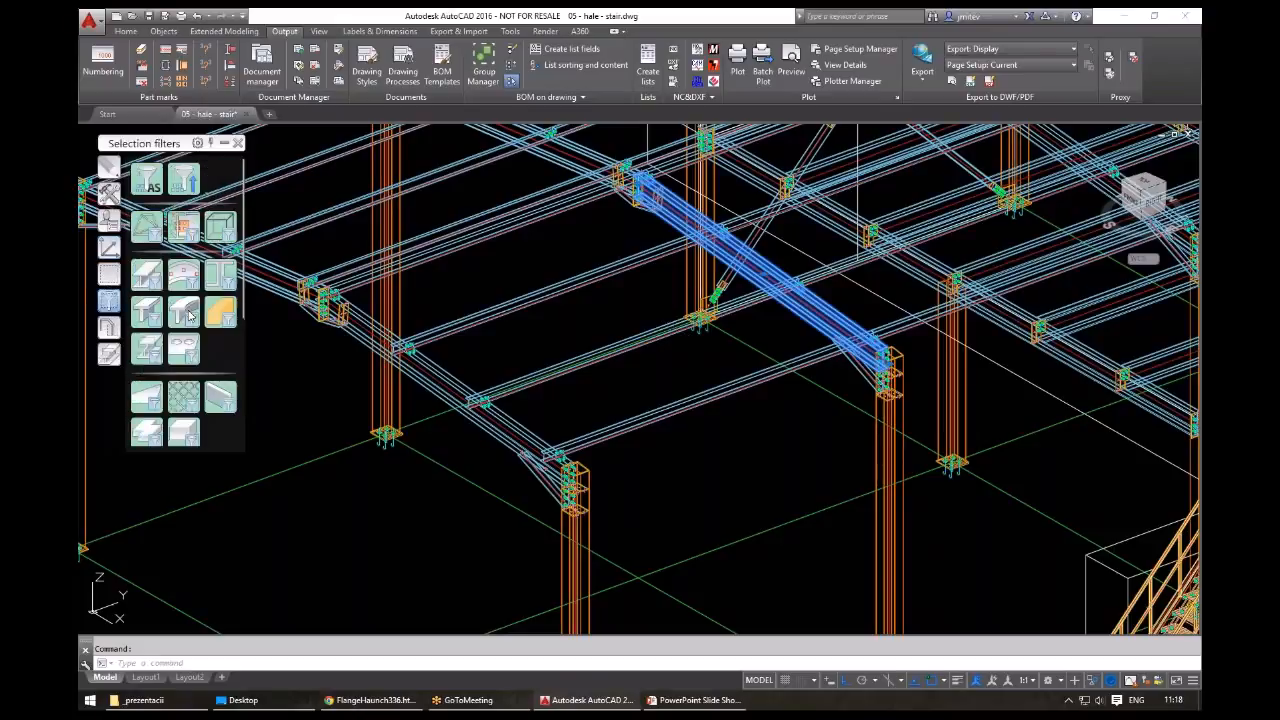
scroll(188, 310, up, 1)
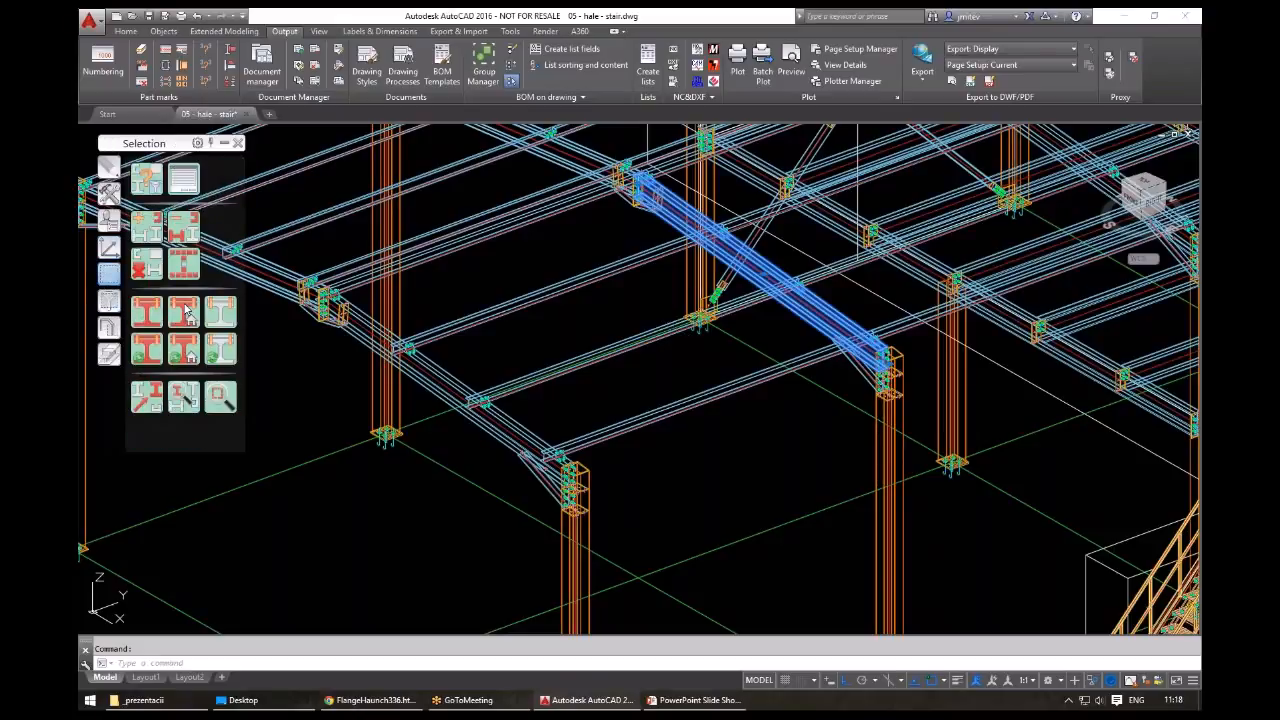
click(186, 312)
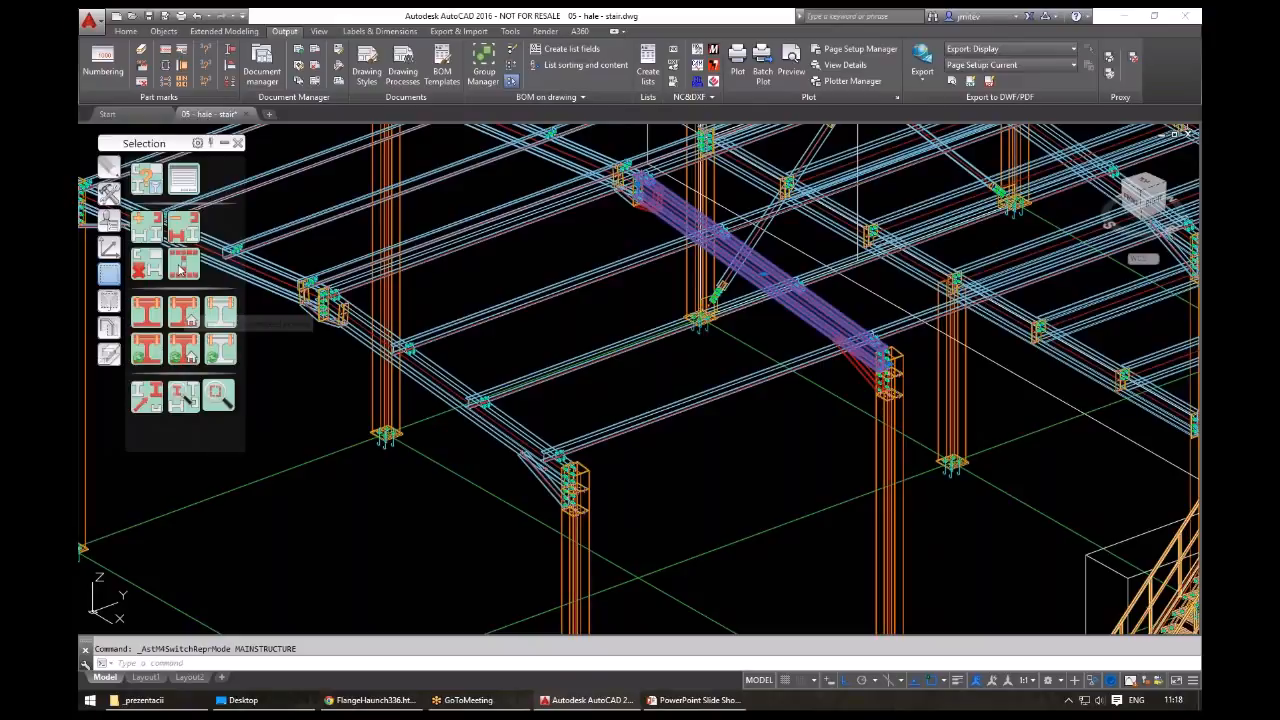
- Isolate the marked rafter assembly from the rest of the model and clear its red marking
text(io)
key(Return)
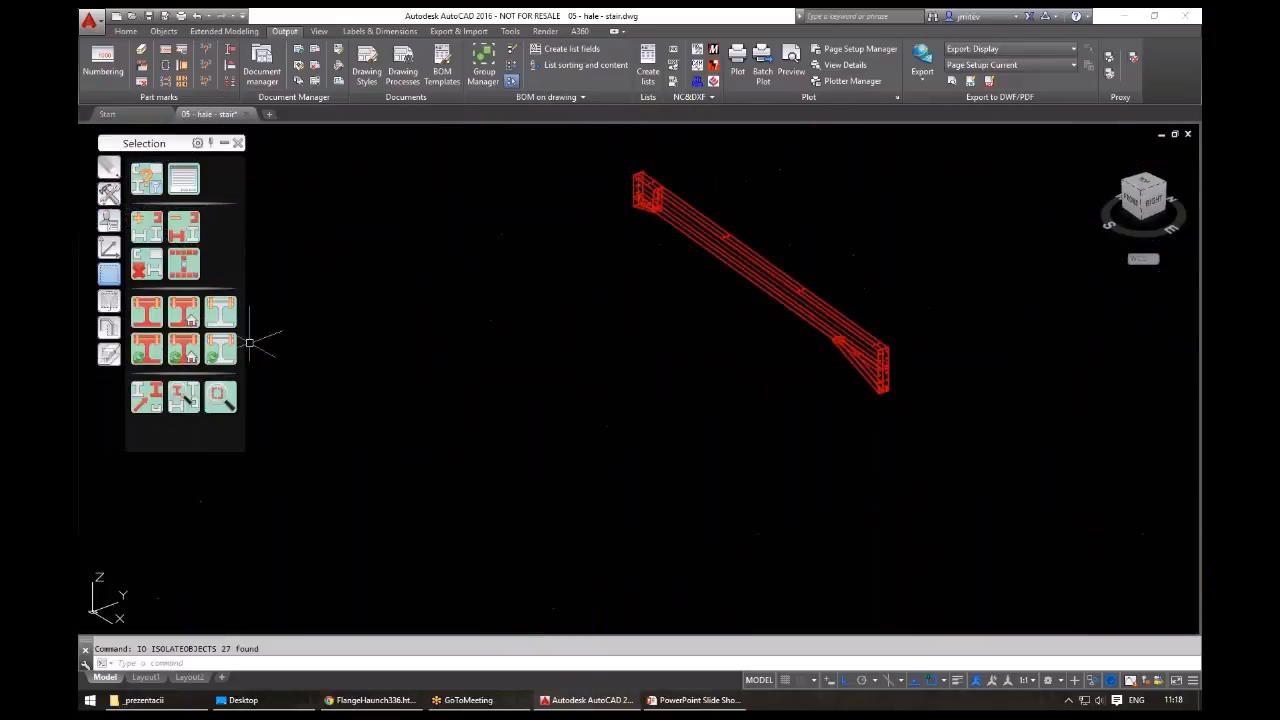
click(146, 262)
- Examine the isolated rafter assembly from several angles, including its end plates, haunches, stiffeners and bolt holes at both ends
shift+middle_drag(658, 331, 628, 214)
scroll(601, 219, up, 10)
shift+middle_drag(678, 303, 670, 250)
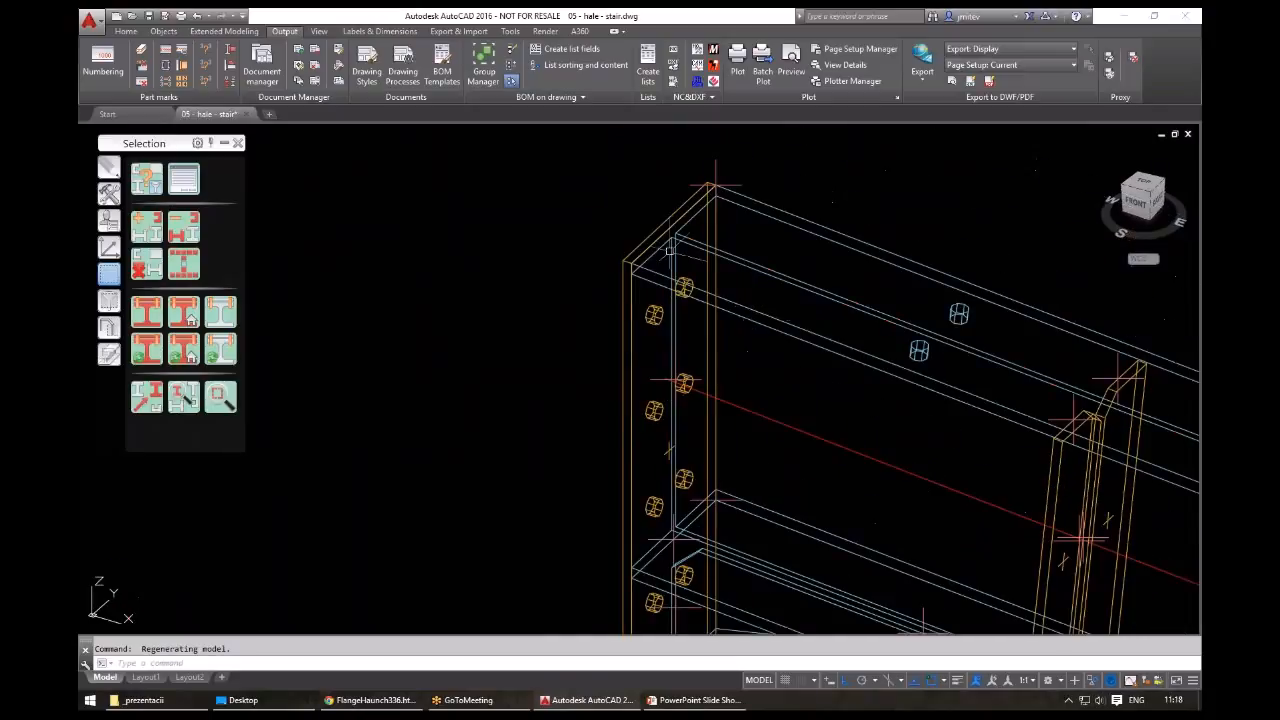
scroll(670, 250, down, 5)
middle_drag(752, 404, 606, 369)
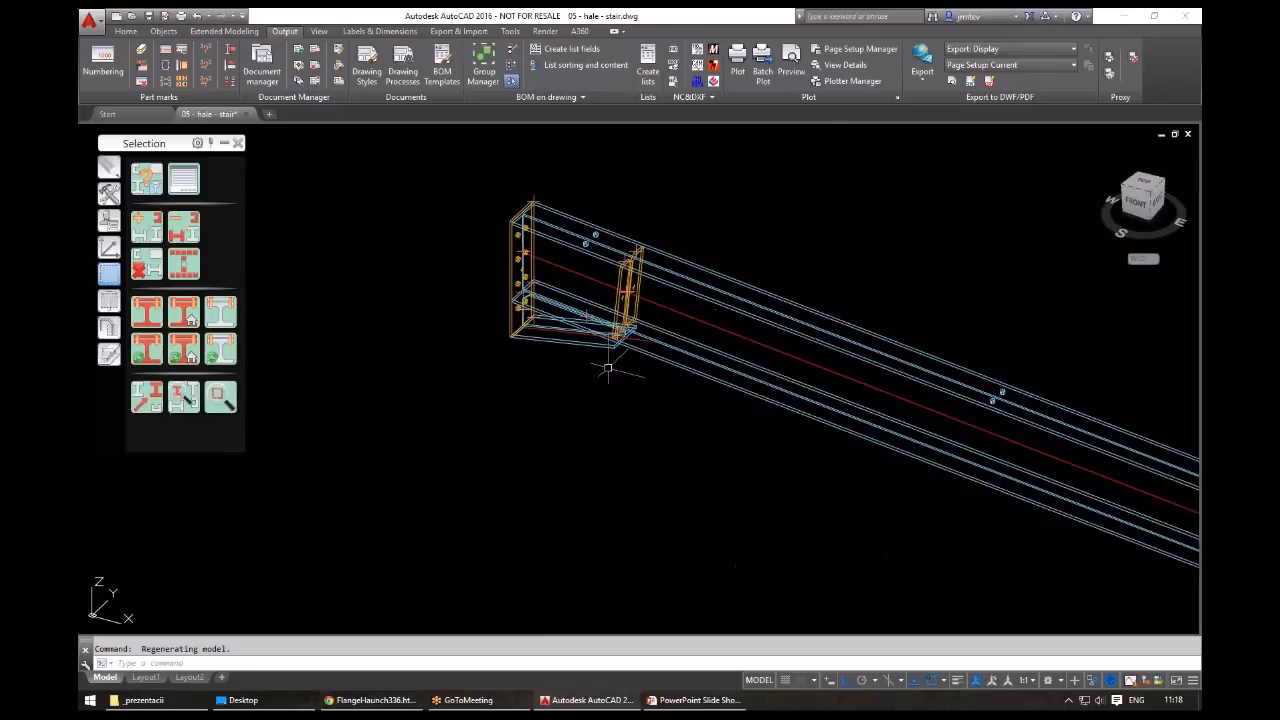
scroll(606, 369, down, 3)
middle_drag(809, 436, 613, 315)
scroll(1011, 423, up, 6)
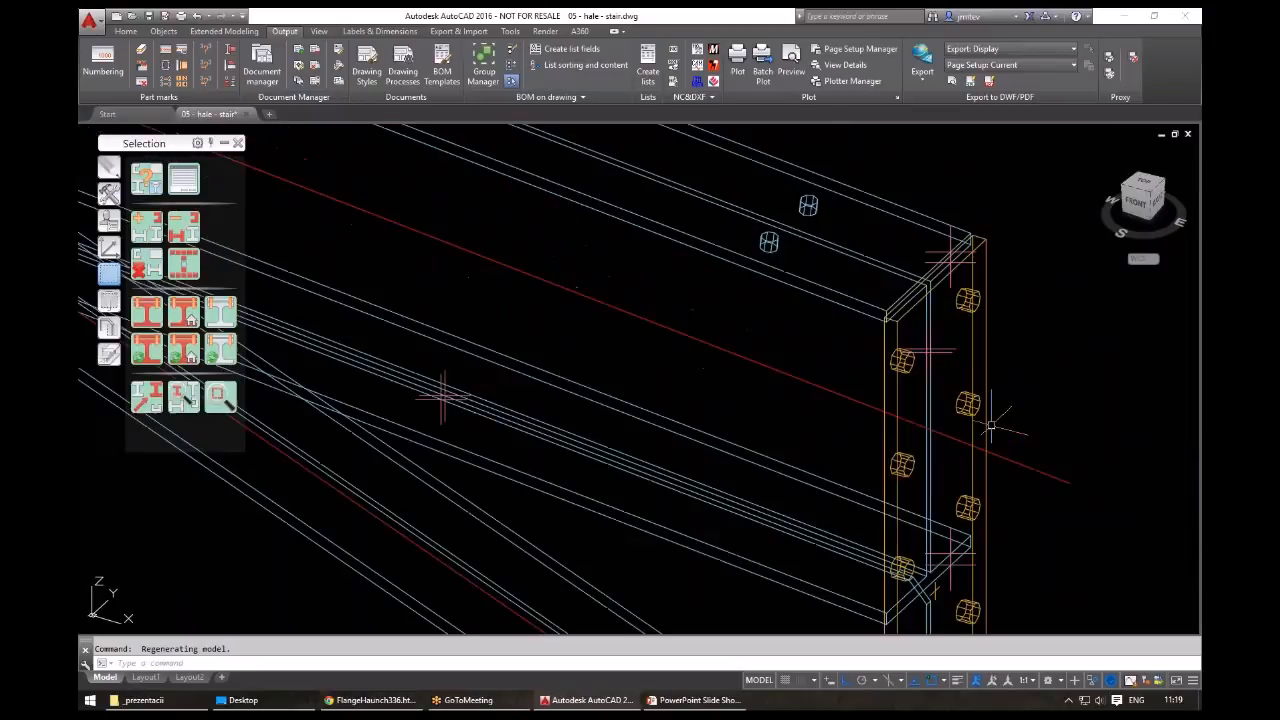
scroll(990, 426, down, 7)
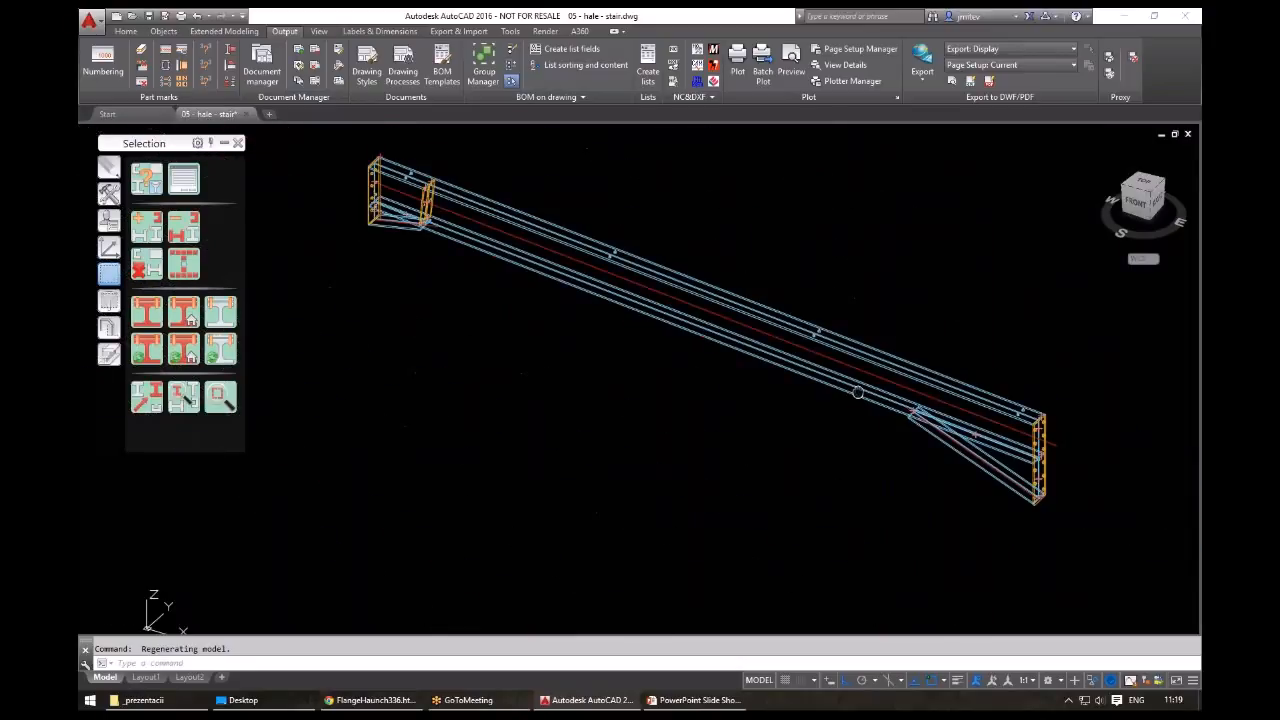
shift+middle_drag(857, 392, 411, 229)
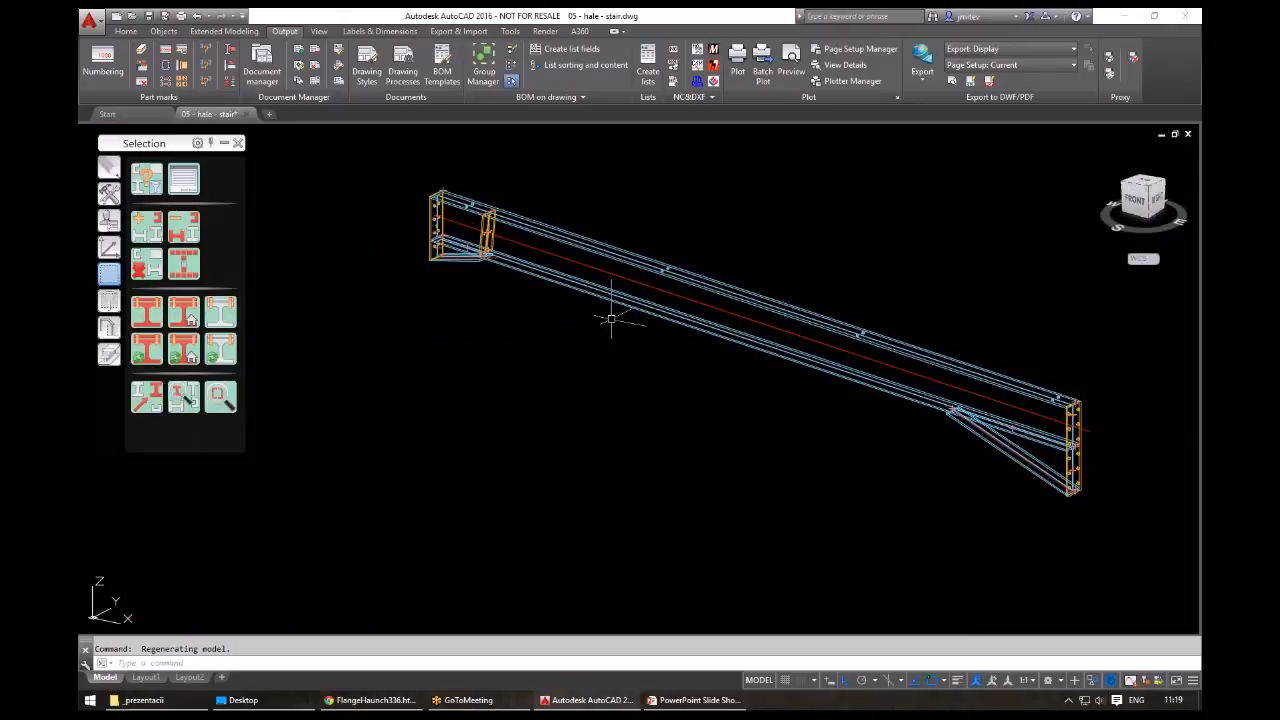
scroll(1073, 443, up, 5)
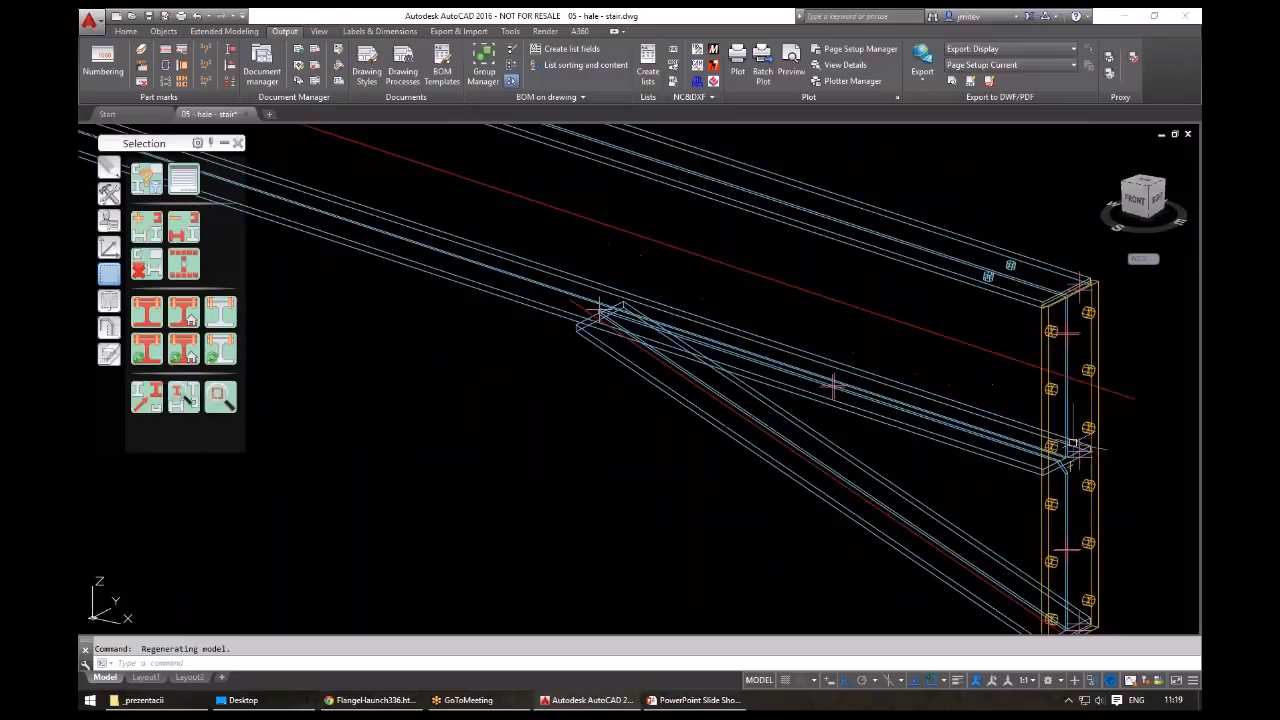
scroll(777, 408, down, 5)
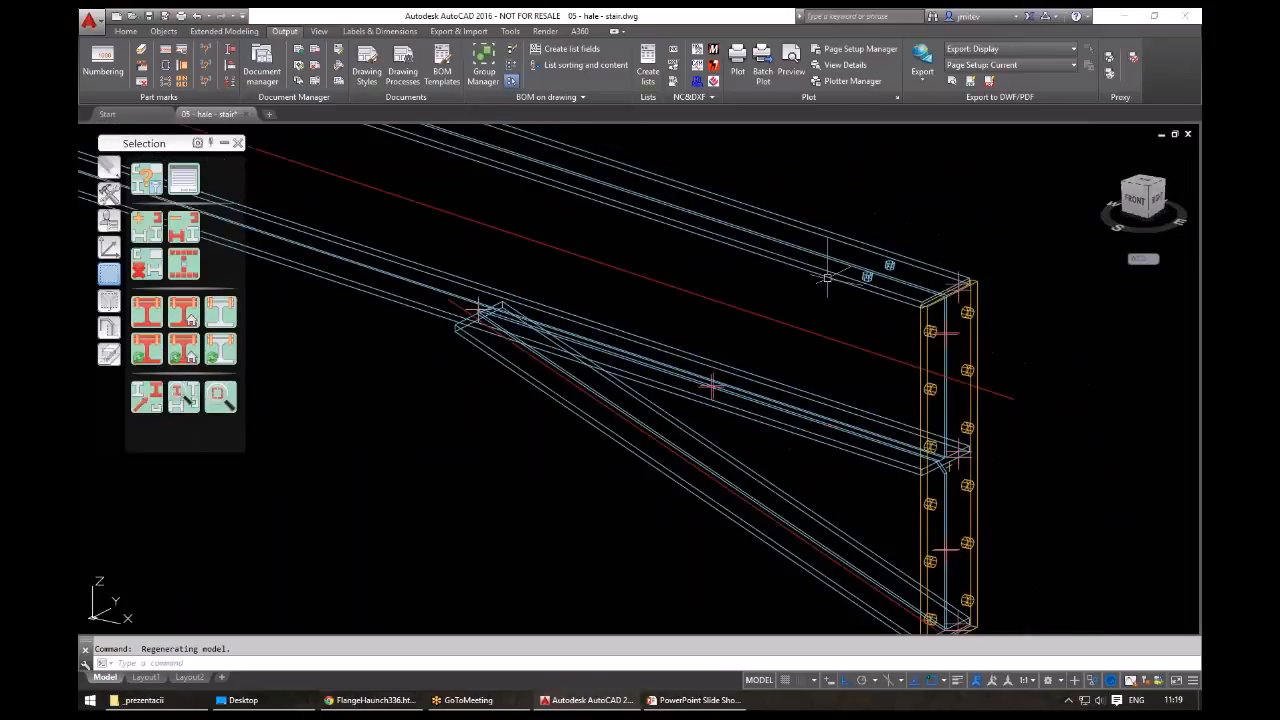
- Bring all the hidden parts of the hall model back into view
text(e)
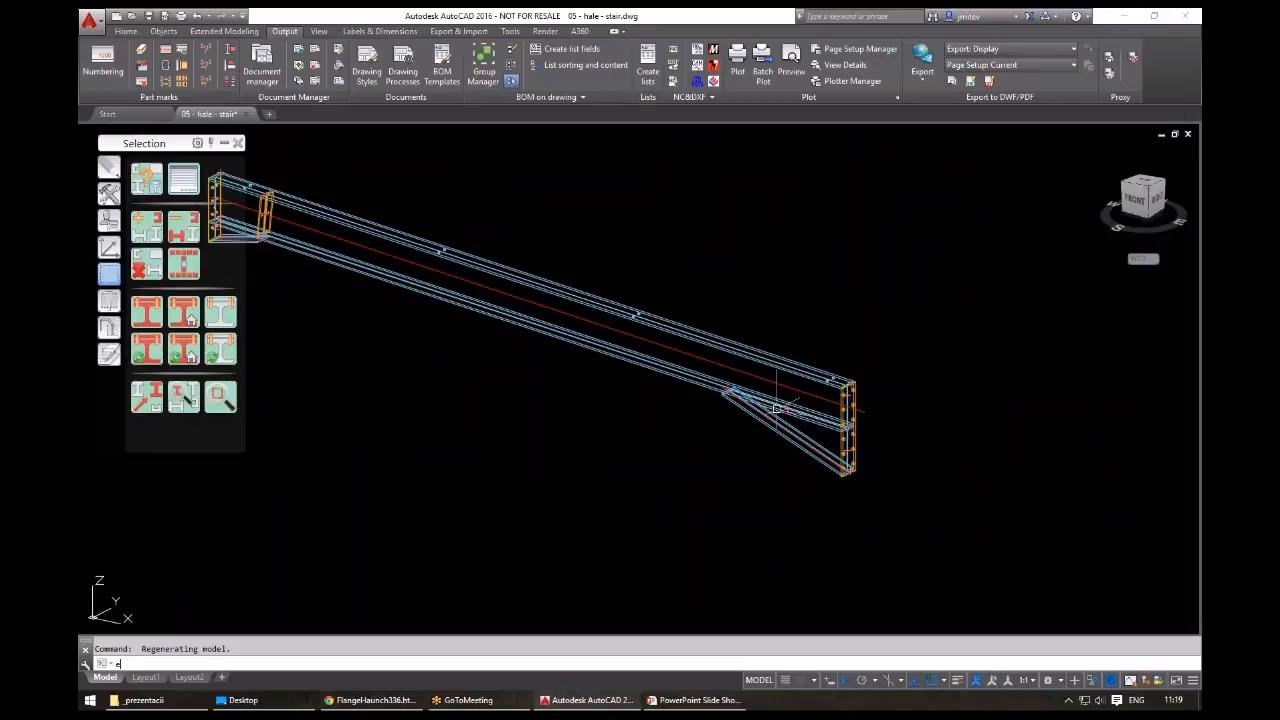
key(Escape)
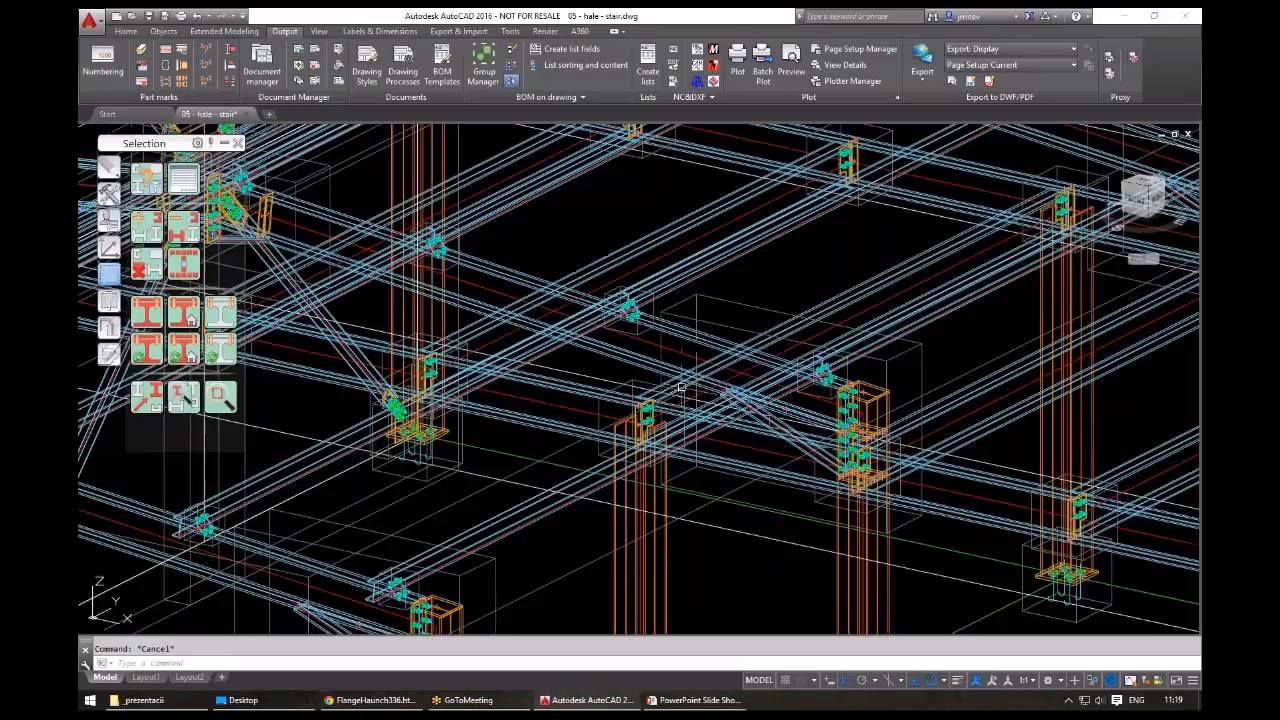
- Mark all the parts attached to an inner column of the hall as one assembly and clear the marking
shift+middle_drag(752, 399, 752, 440)
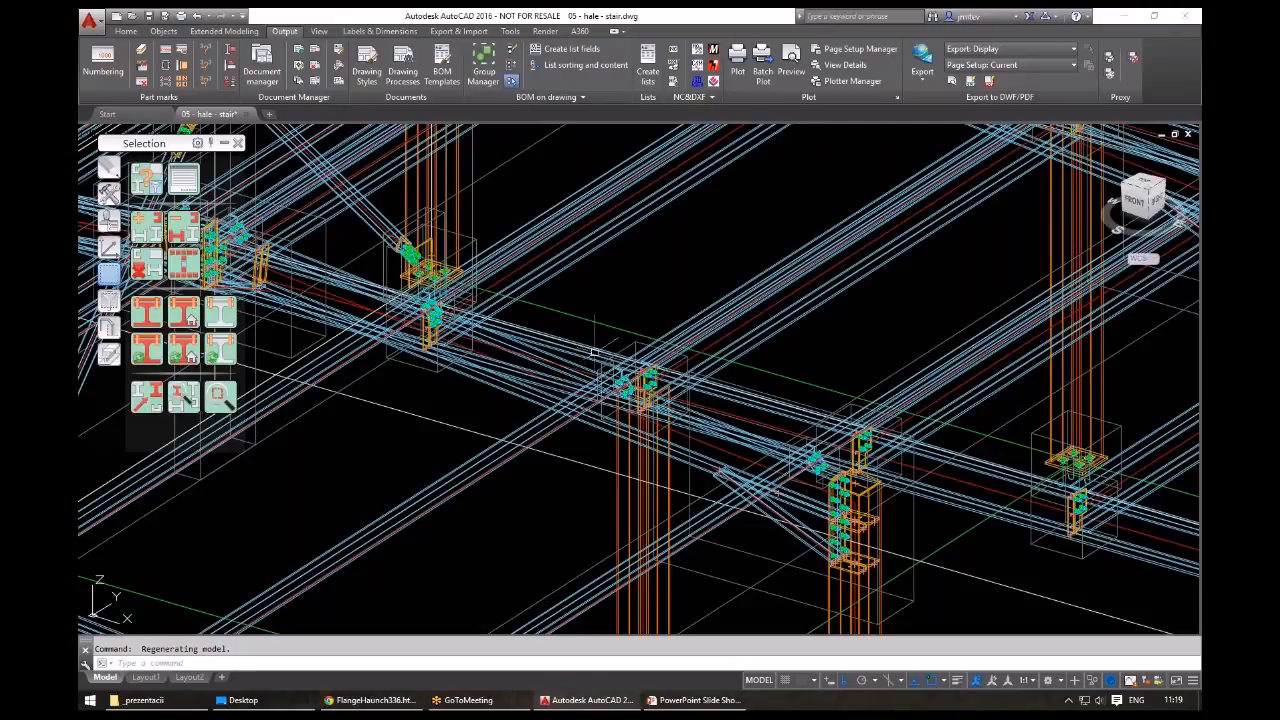
middle_drag(594, 352, 610, 305)
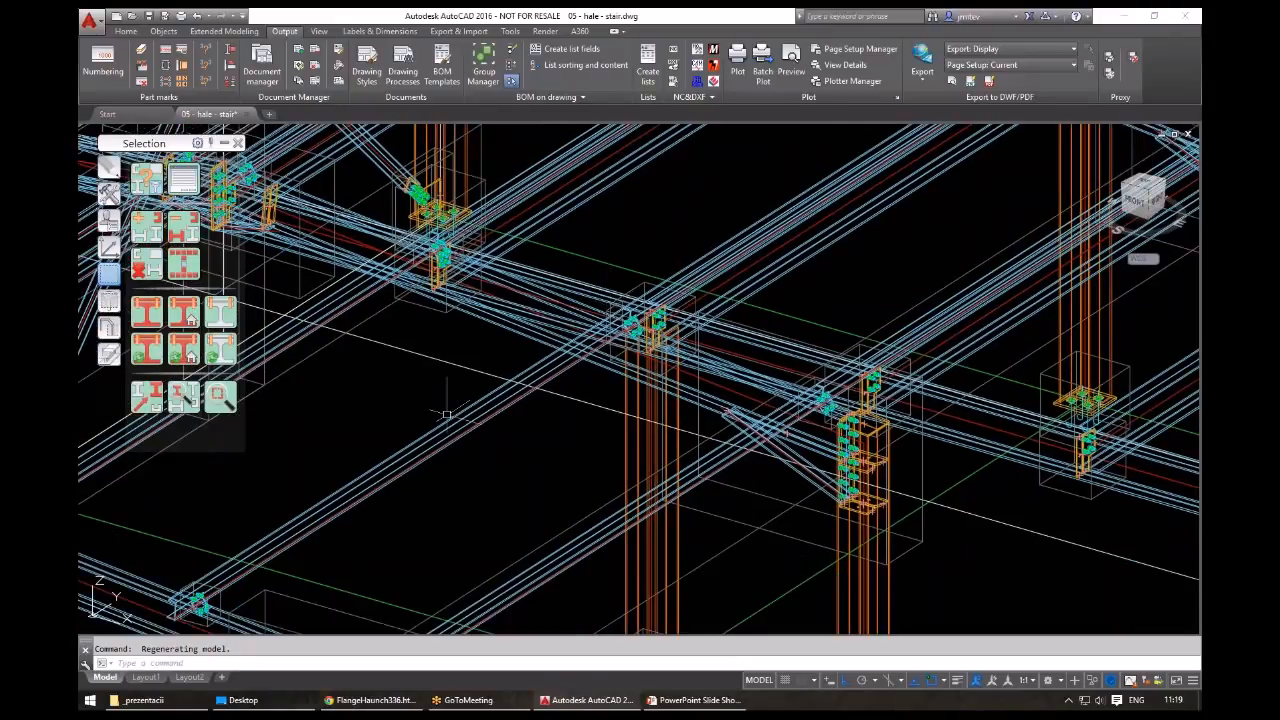
click(676, 553)
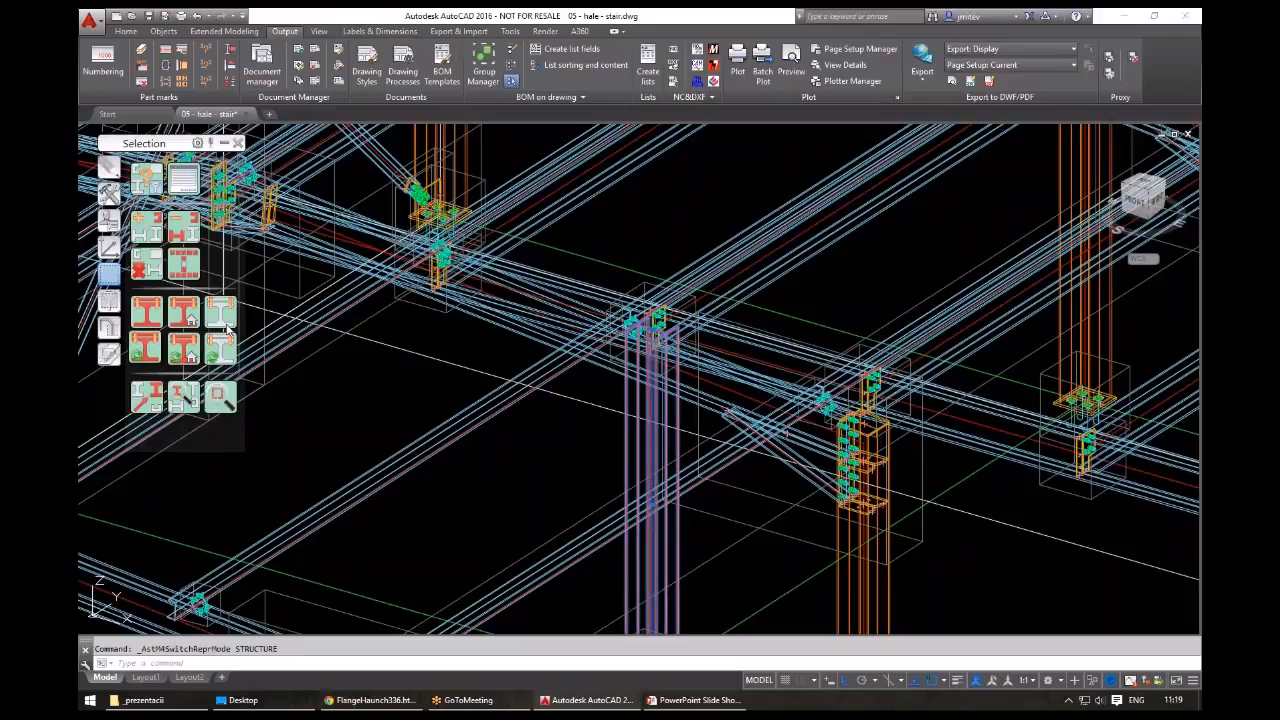
click(230, 318)
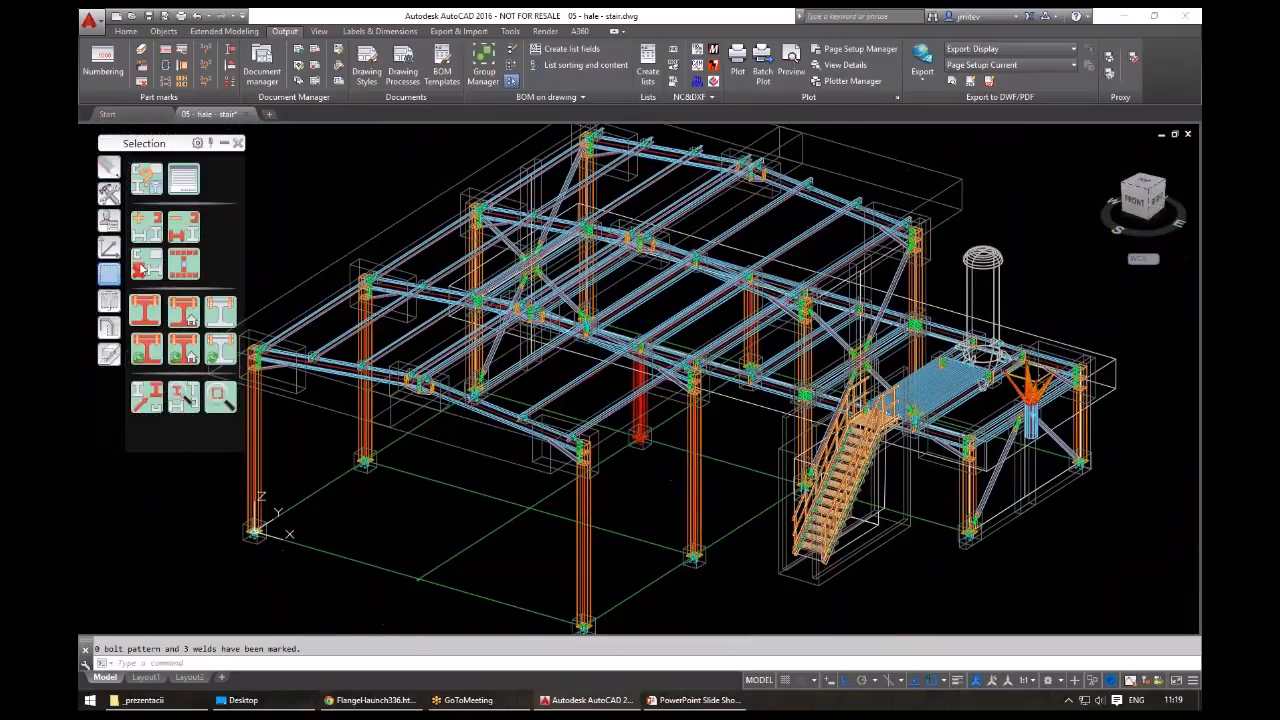
key(Escape)
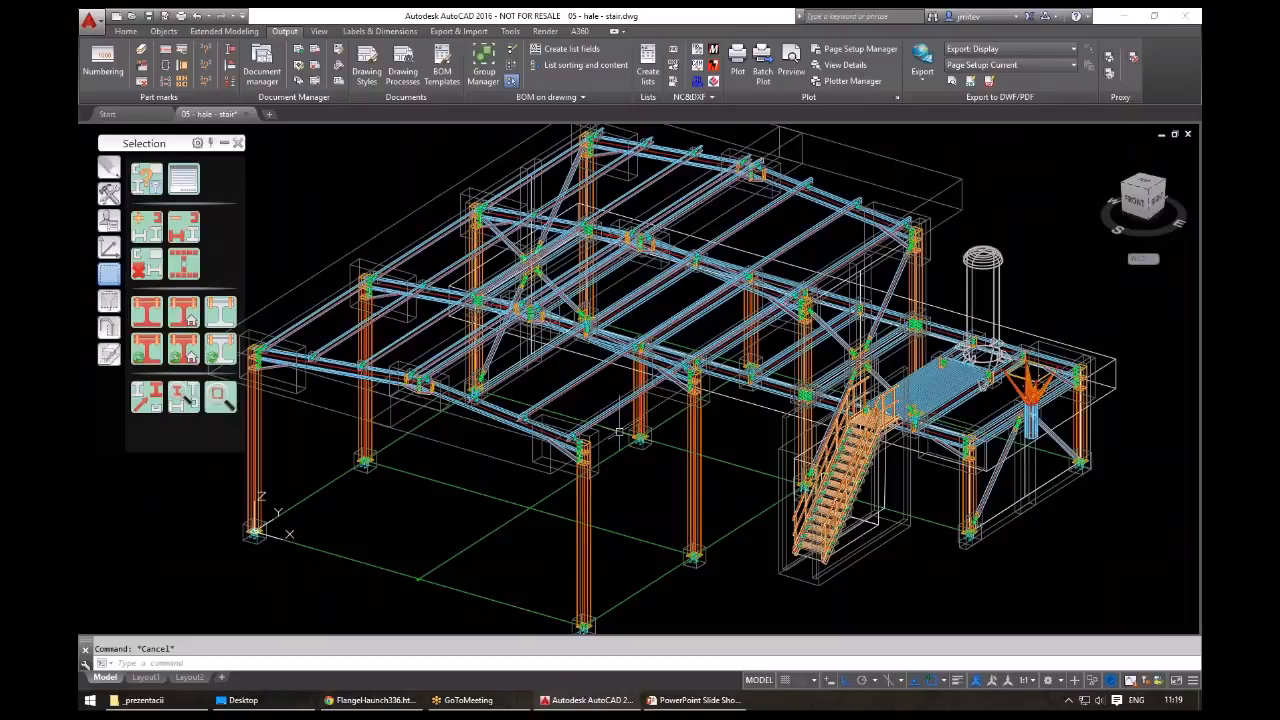
- Copy the front frame's corner column and its attached rafter to free space beside the hall
middle_drag(547, 335, 674, 306)
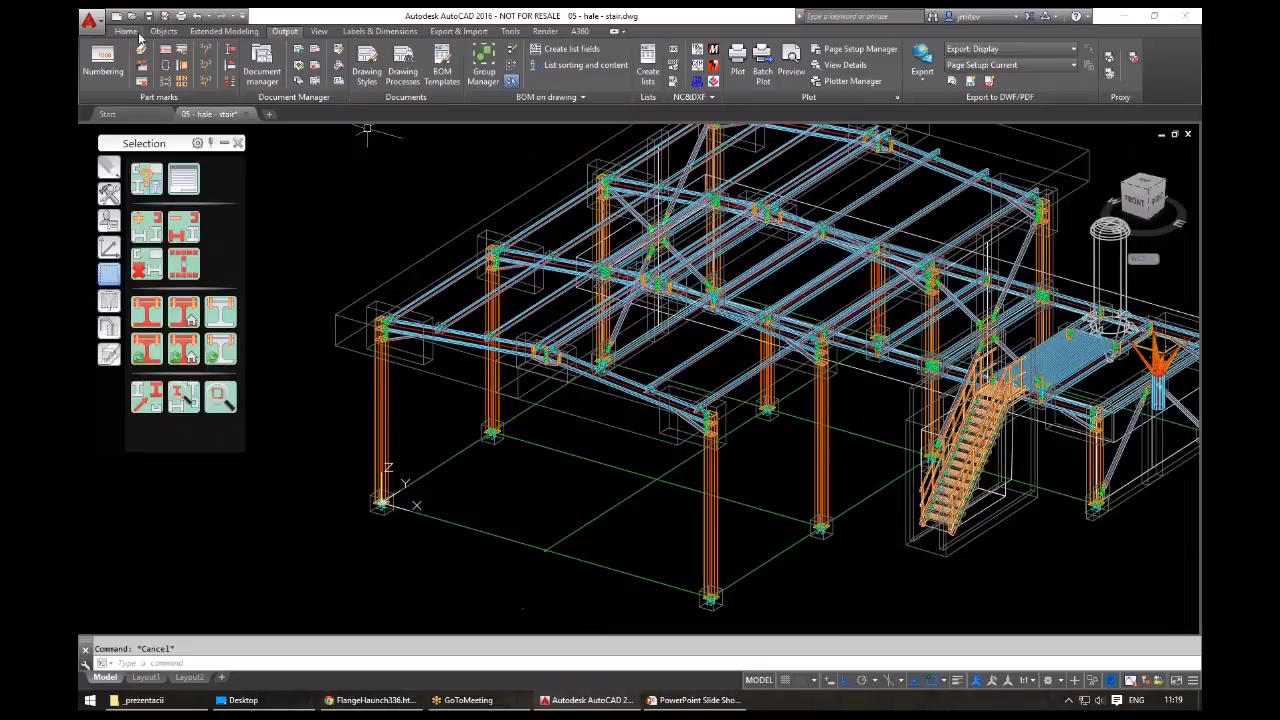
click(133, 32)
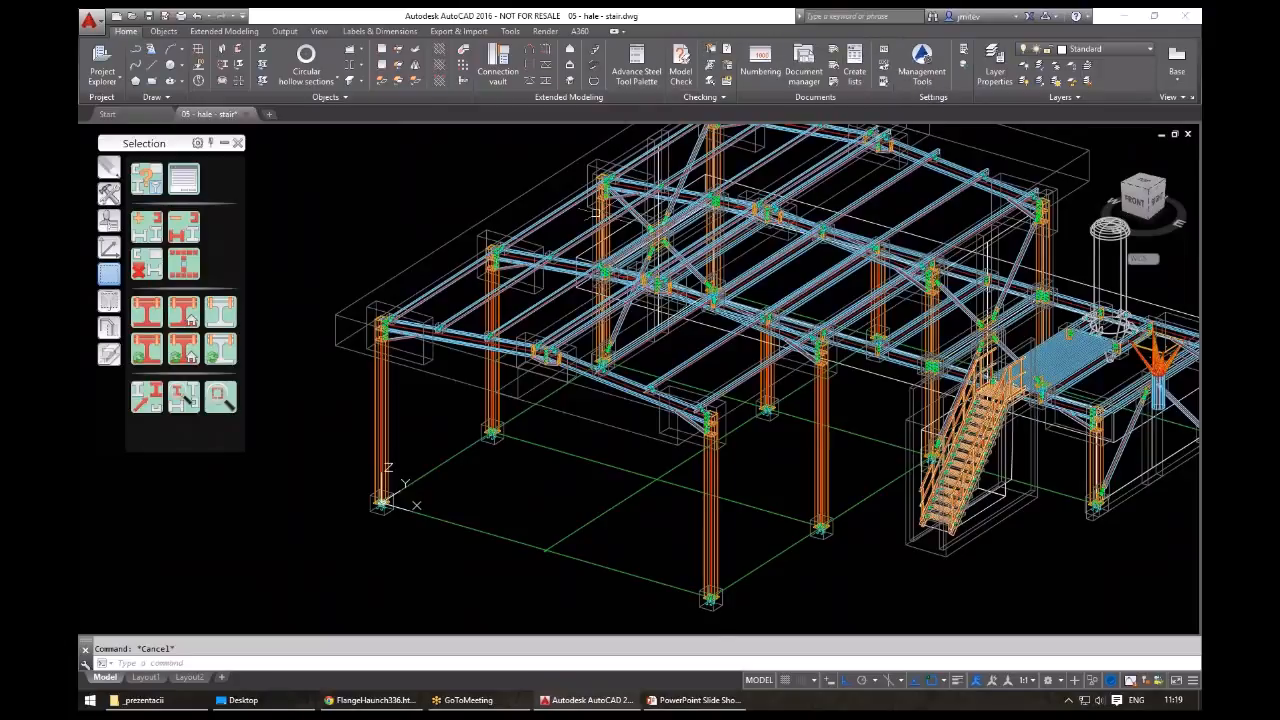
middle_drag(424, 372, 506, 335)
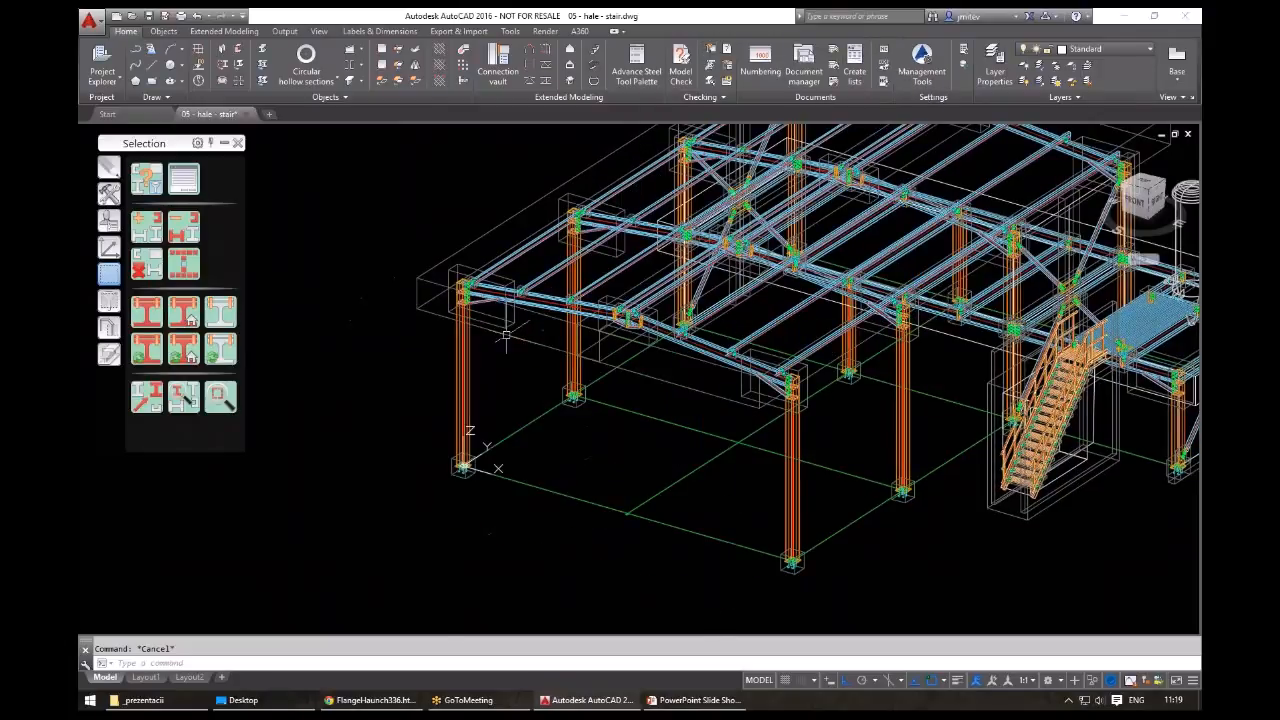
scroll(506, 335, up, 5)
scroll(634, 311, down, 3)
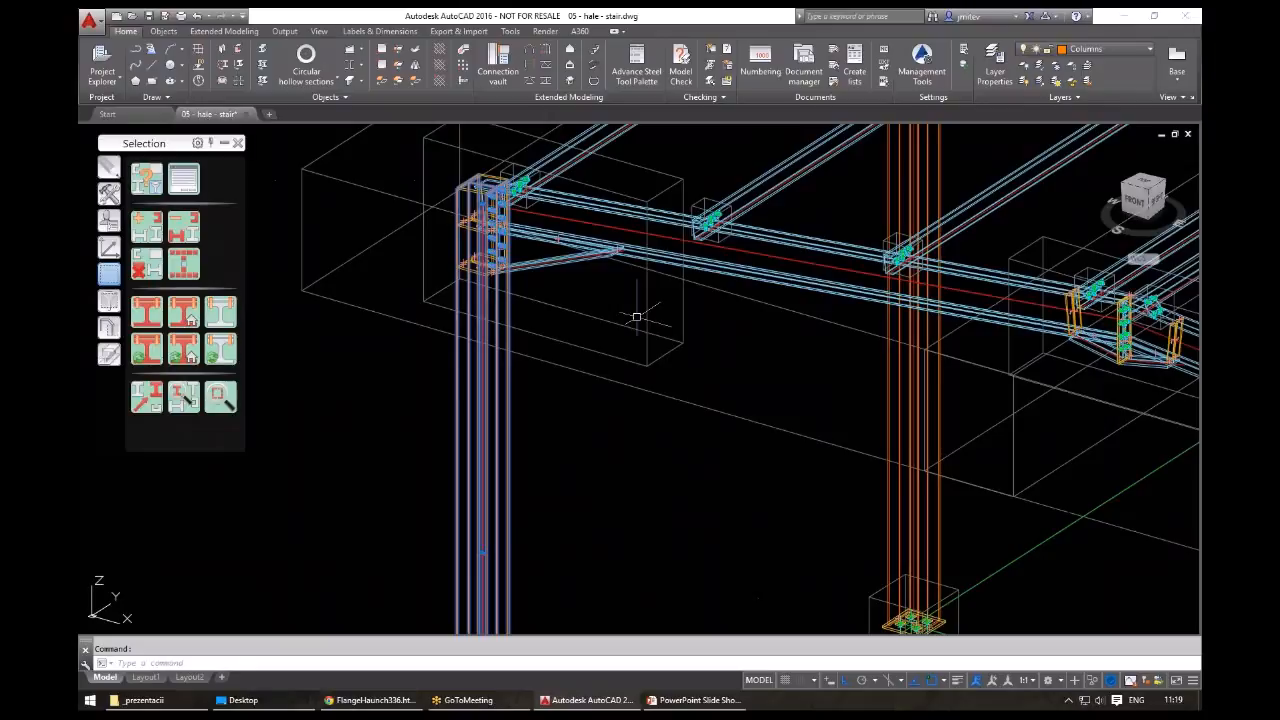
scroll(634, 311, down, 4)
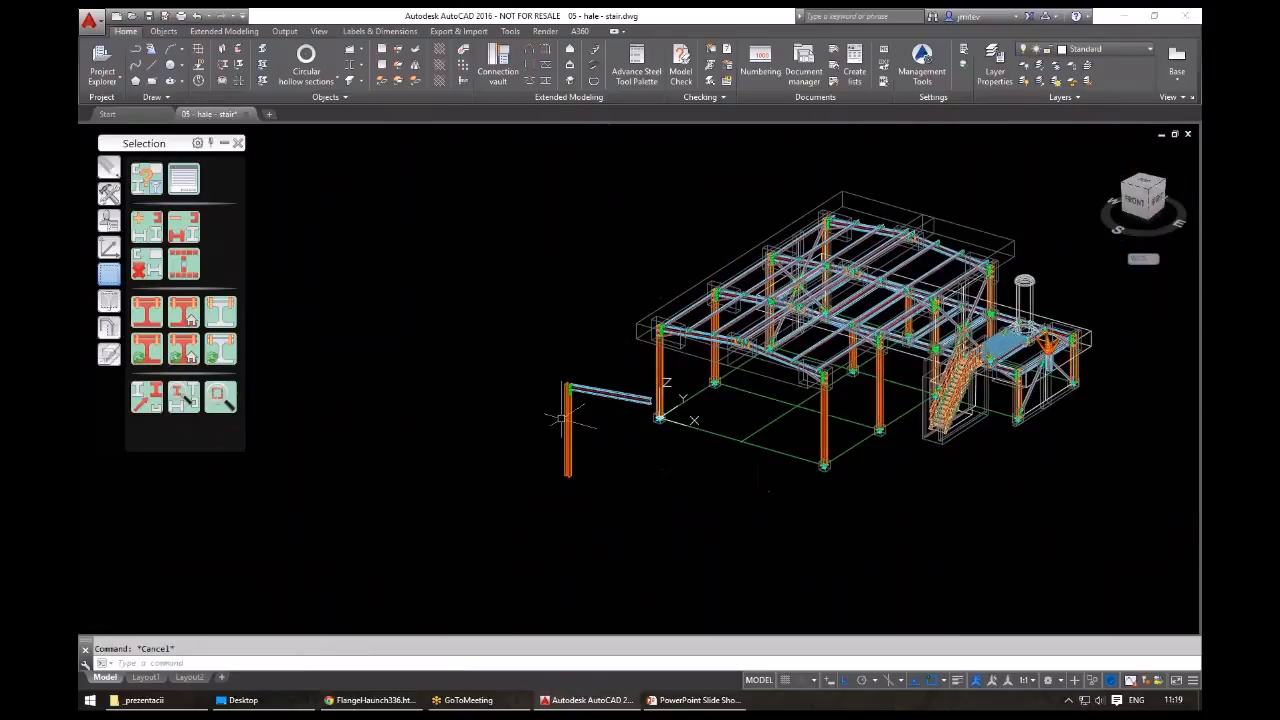
- Change the copied rafter's display type to show its features and delete the cut feature at its column end
scroll(569, 396, up, 5)
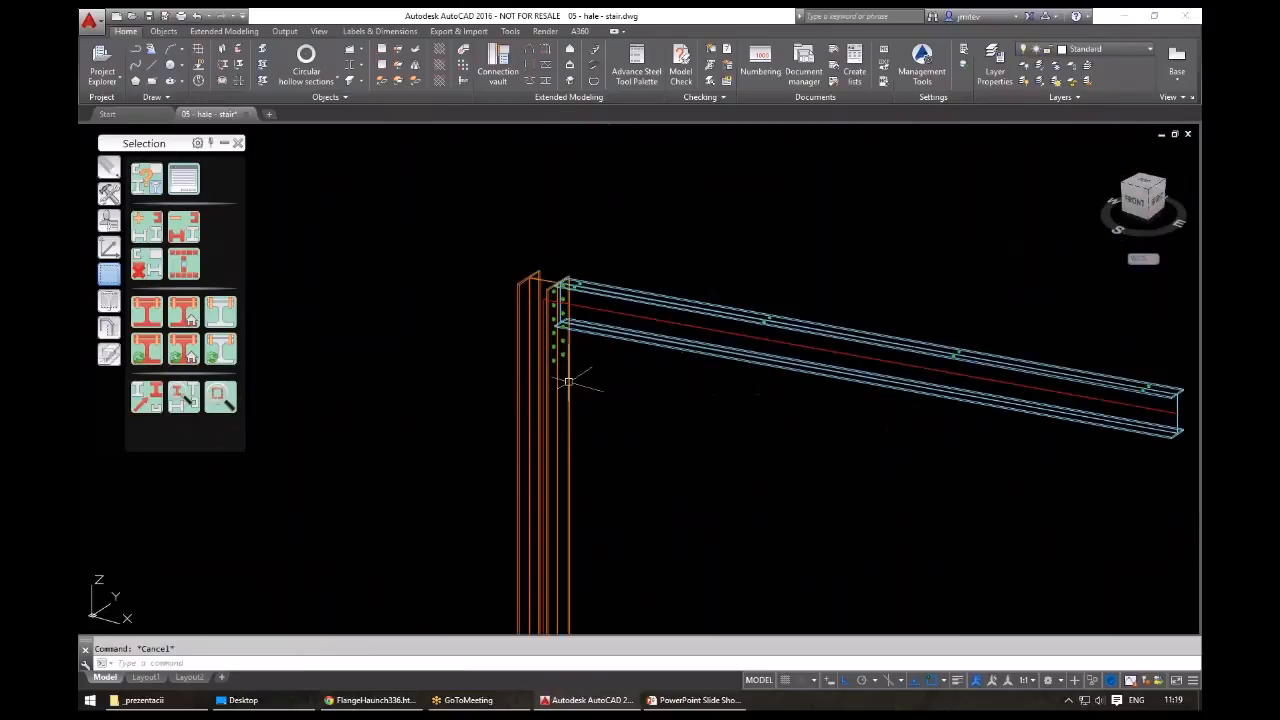
click(628, 338)
click(569, 412)
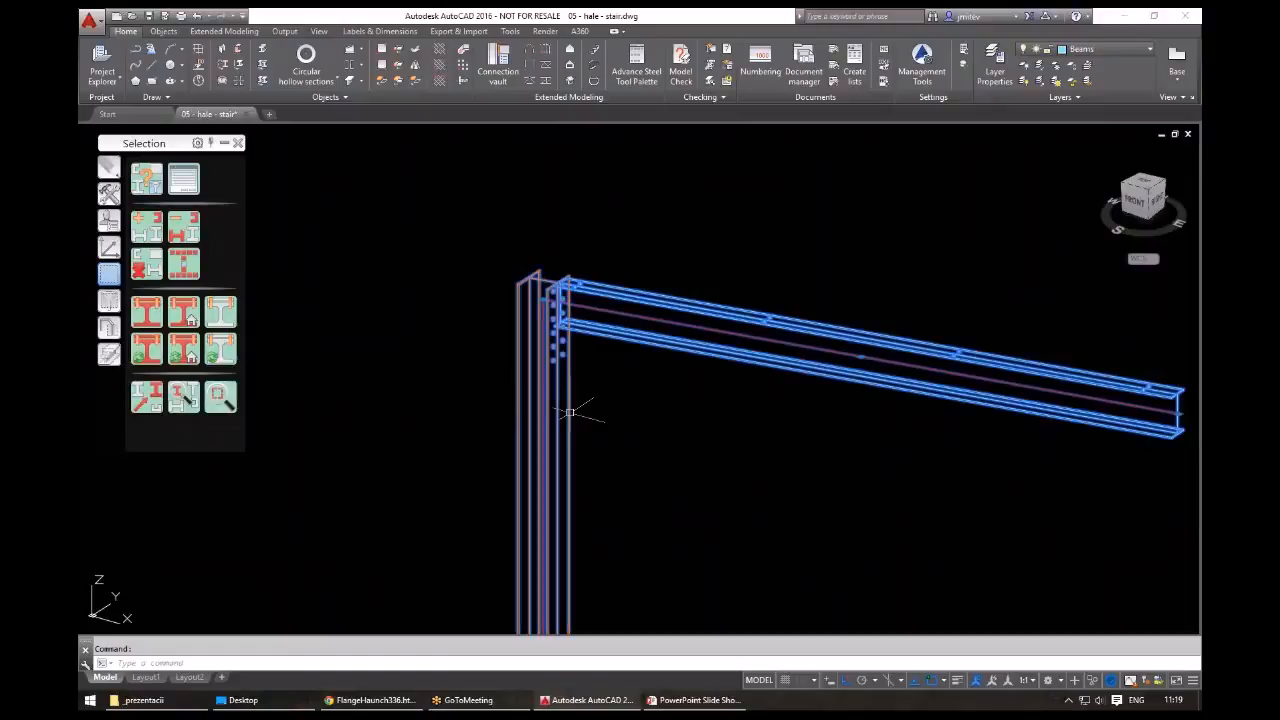
right_click(569, 412)
shift+click(569, 412)
right_click(716, 286)
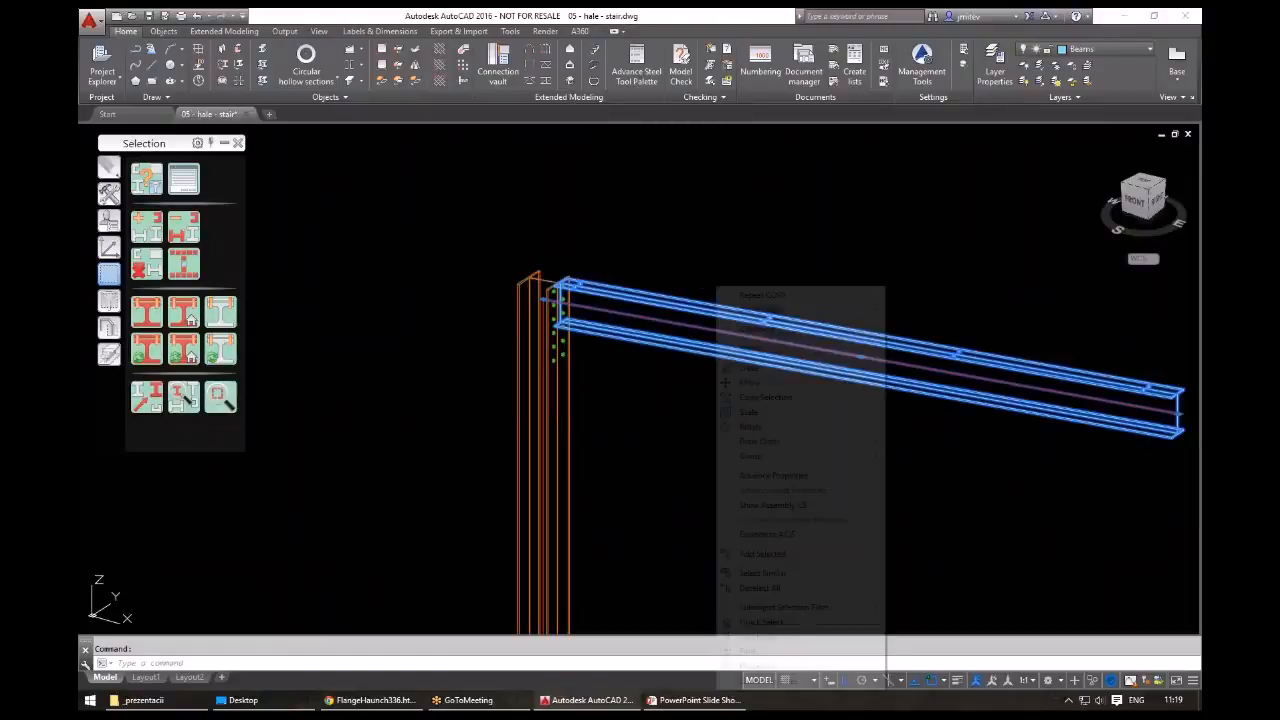
click(775, 476)
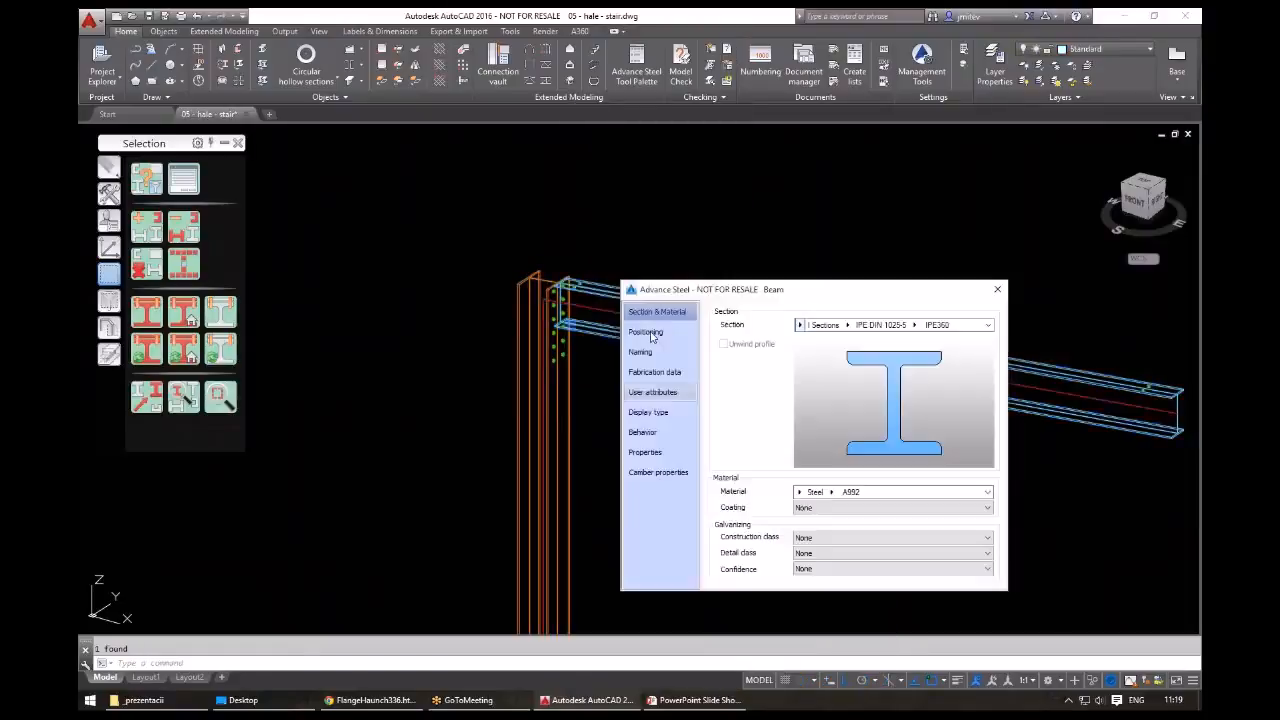
click(648, 333)
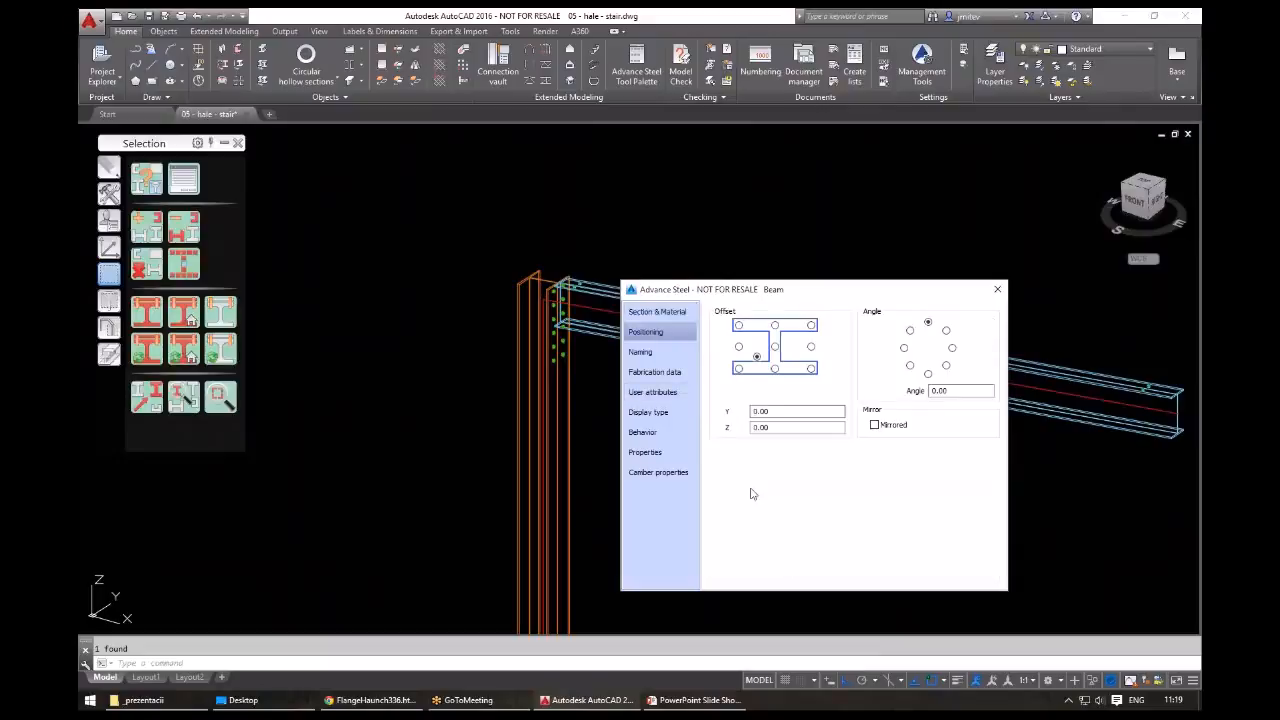
click(648, 412)
key(Escape)
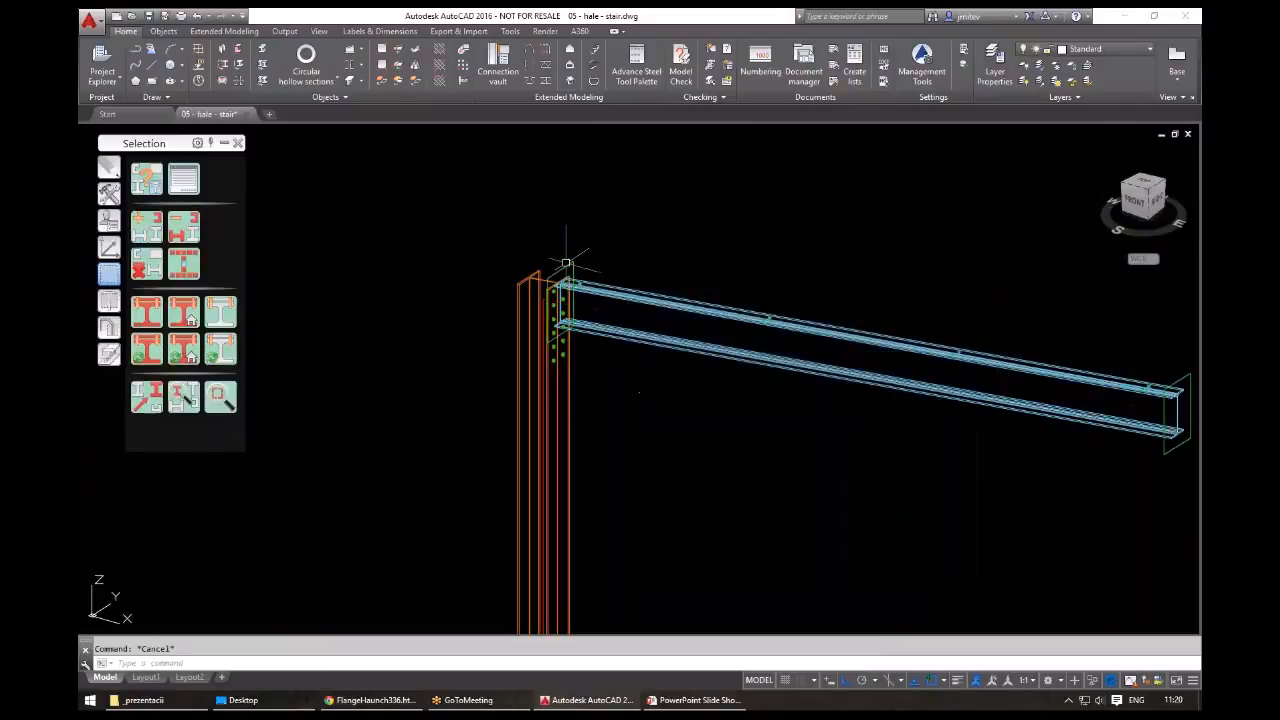
click(657, 290)
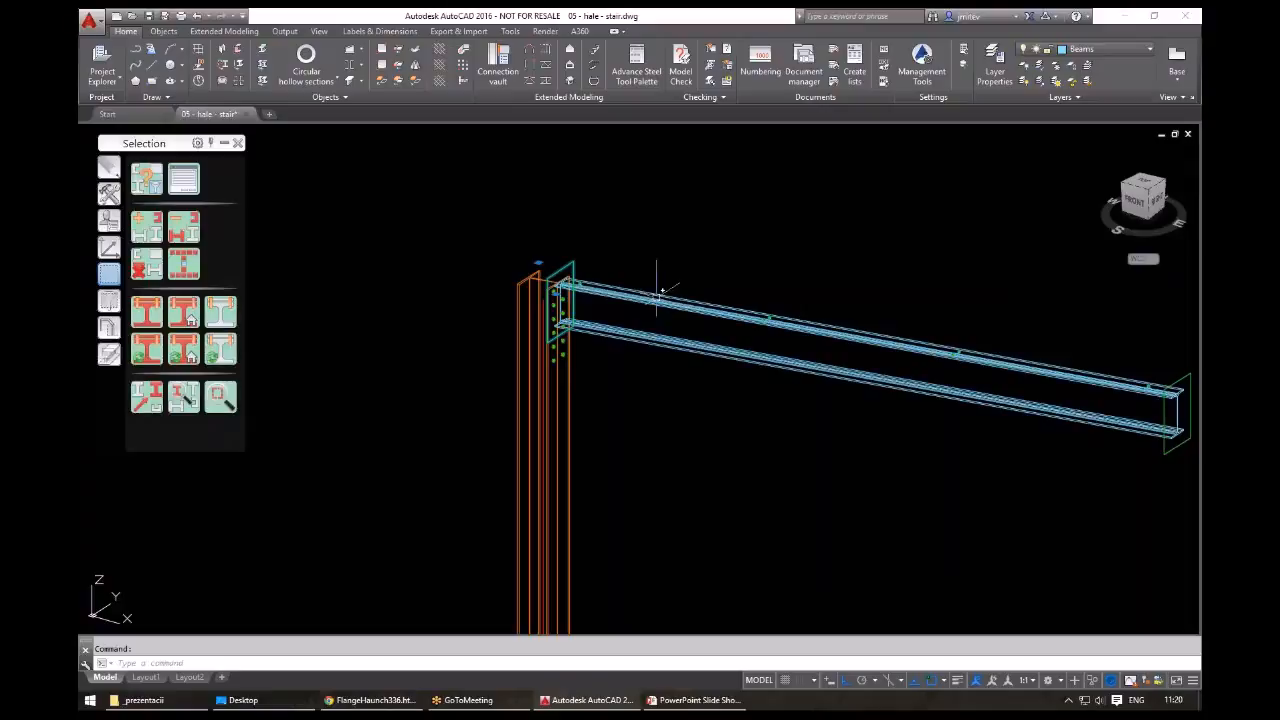
key(Escape)
- Run a clash check on the copied HEA300 column and IPE360 rafter, keeping the results list clear of the joint
click(582, 376)
click(472, 452)
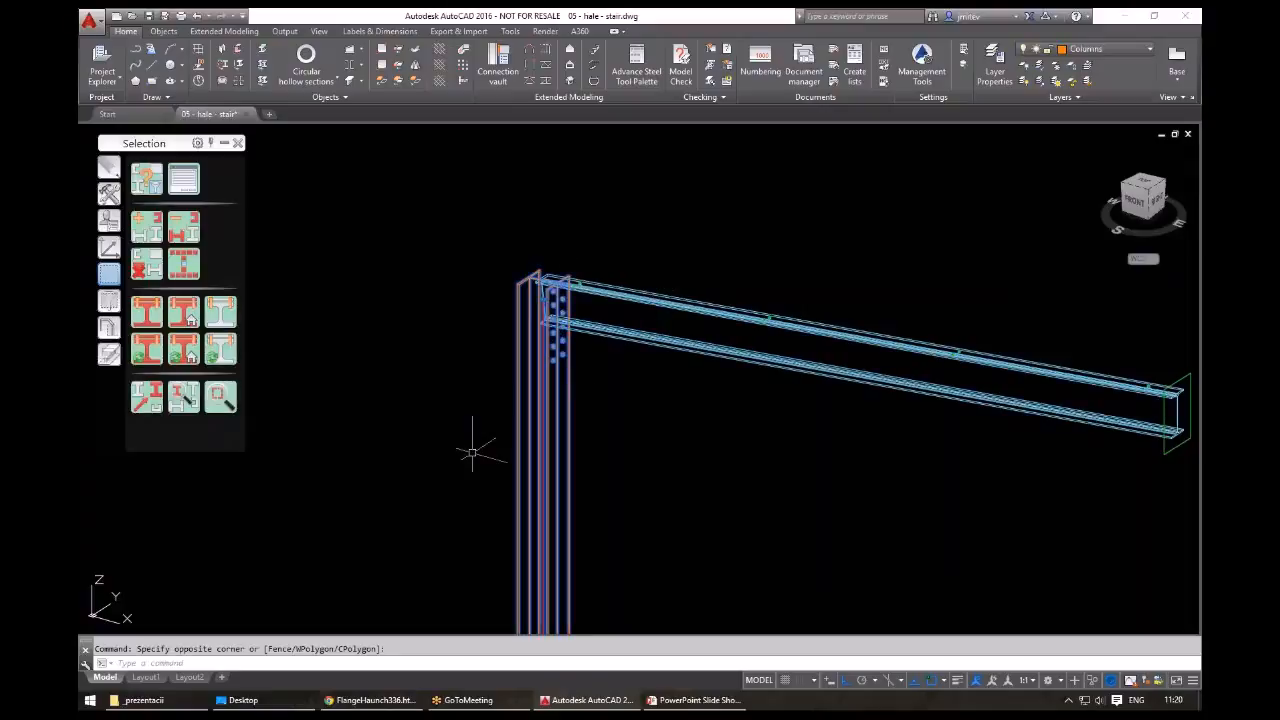
click(634, 298)
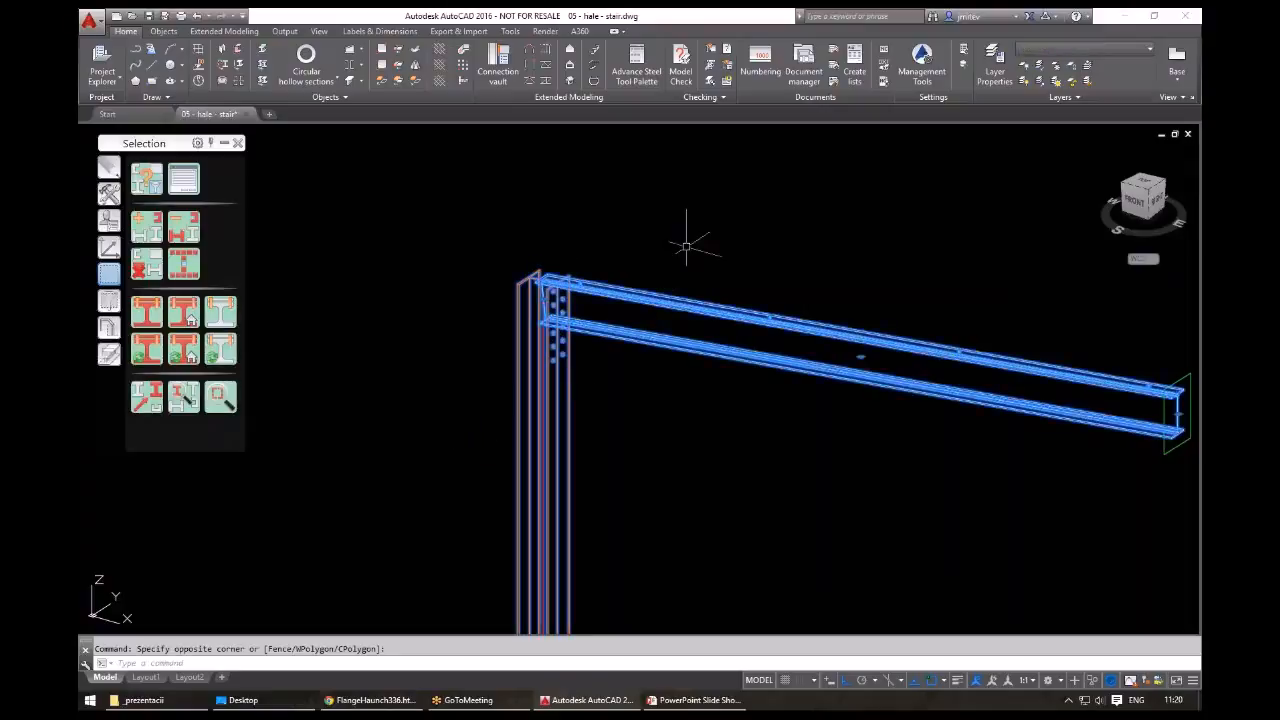
key(Return)
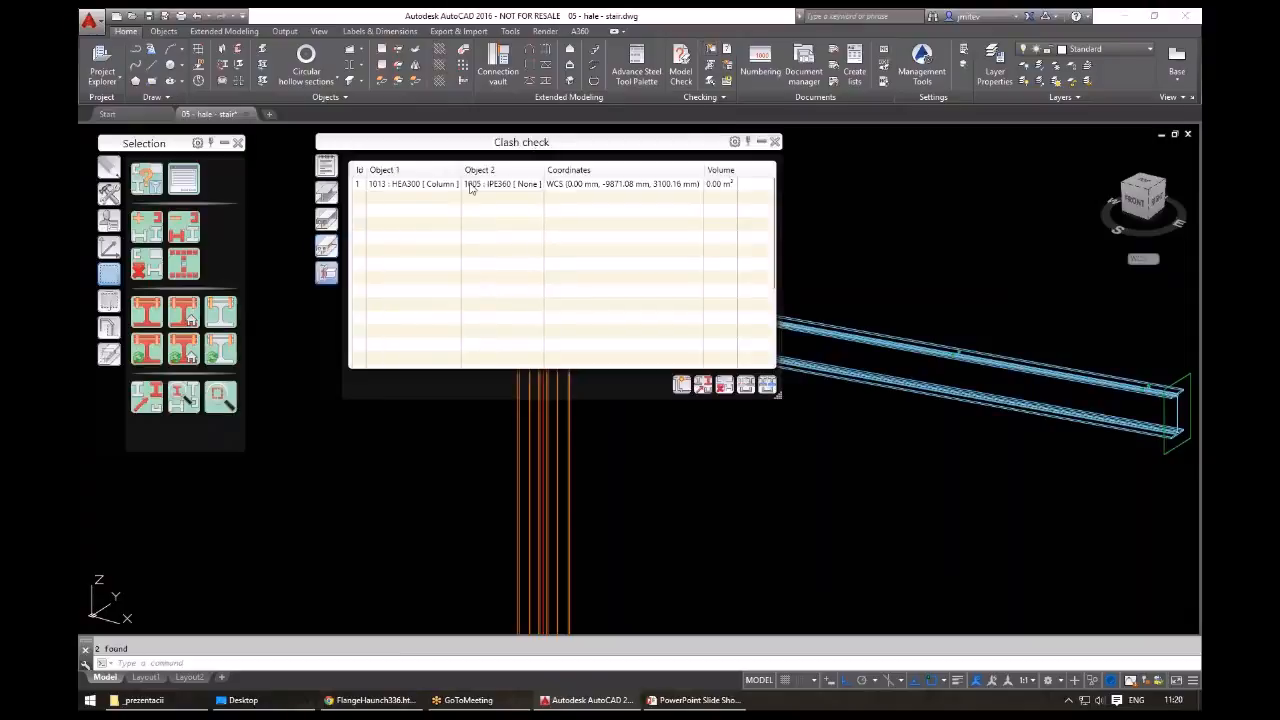
drag(550, 144, 424, 197)
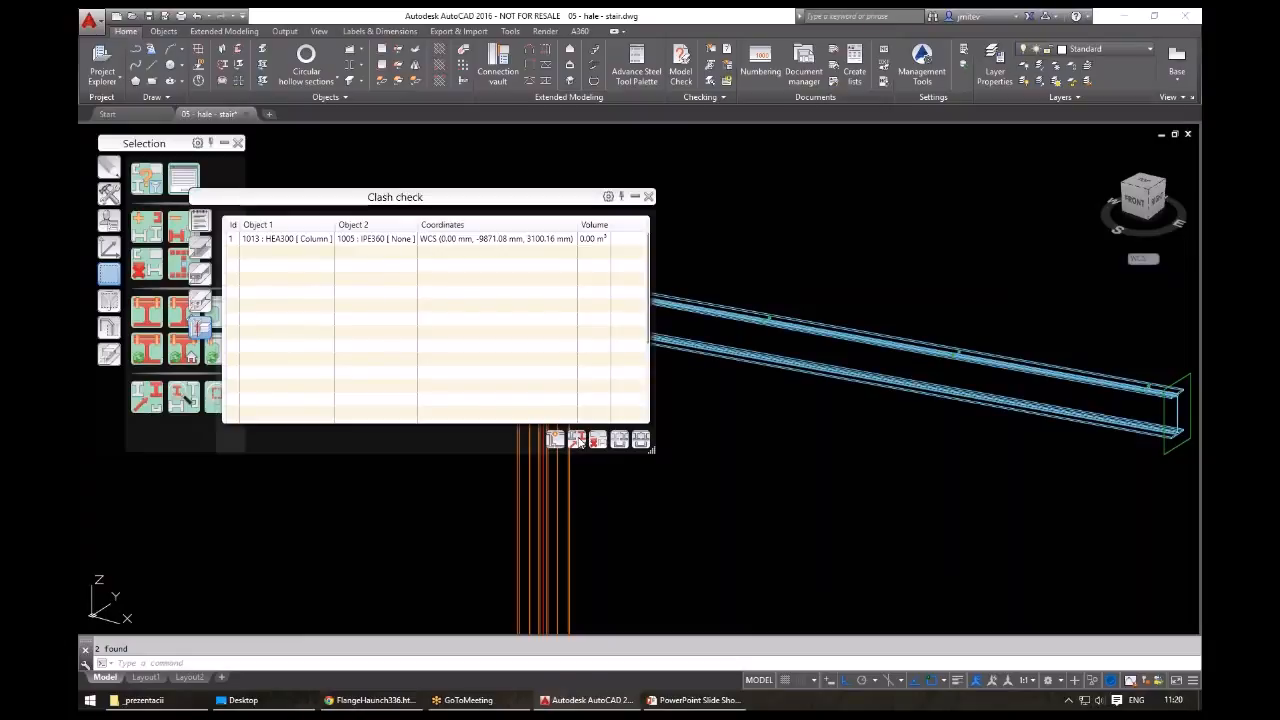
- Mark clash 1 from the clash check list in the model and move the results list away from its marker
scroll(756, 437, down, 5)
middle_drag(756, 437, 104, 669)
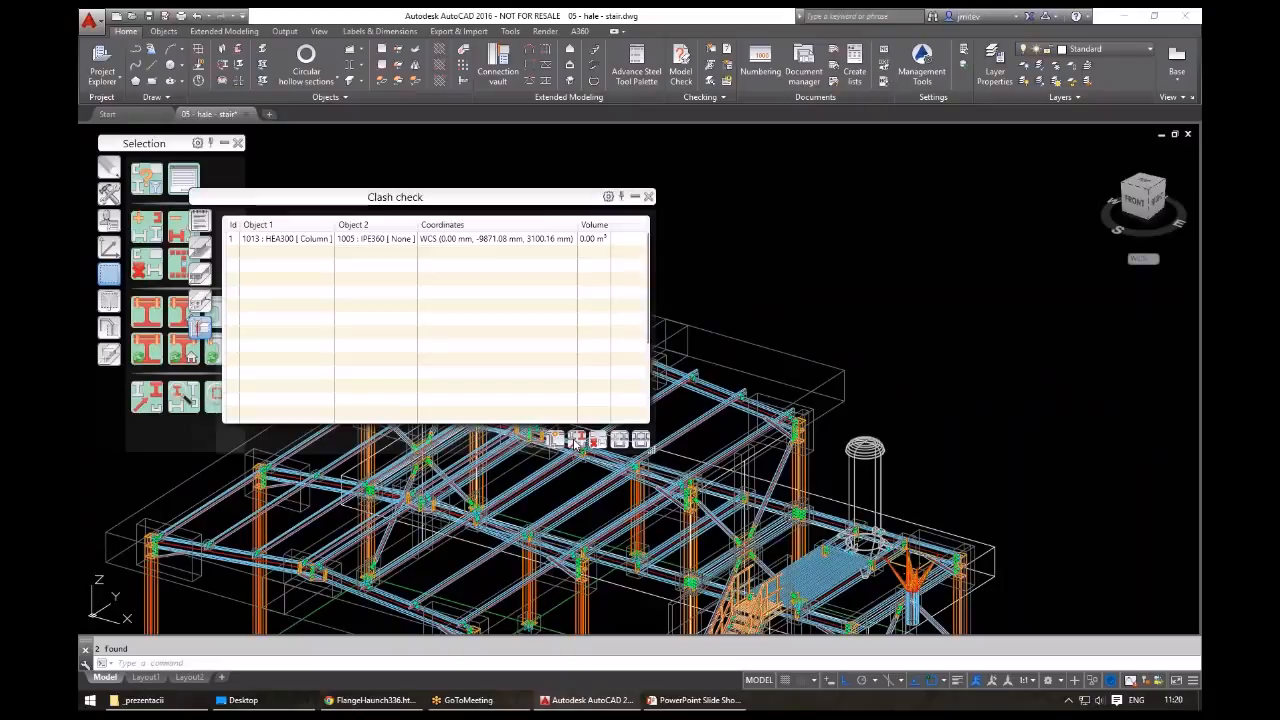
click(577, 440)
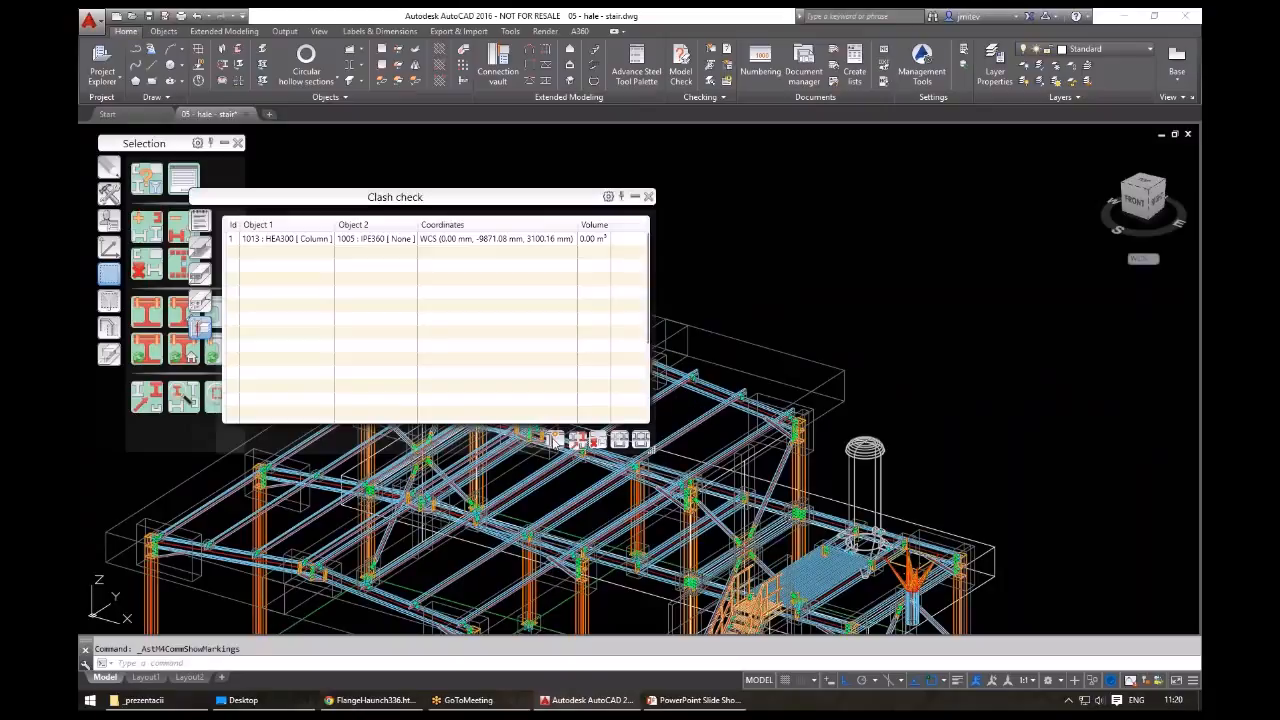
scroll(679, 439, down, 2)
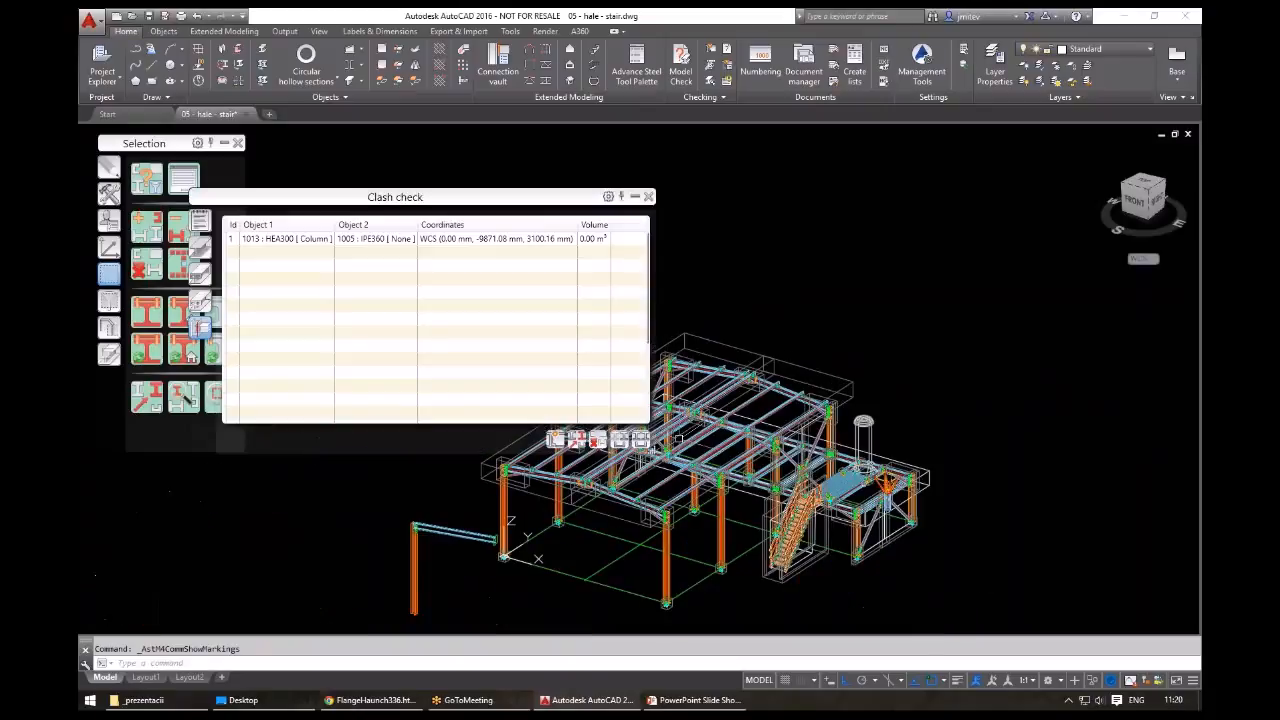
click(316, 241)
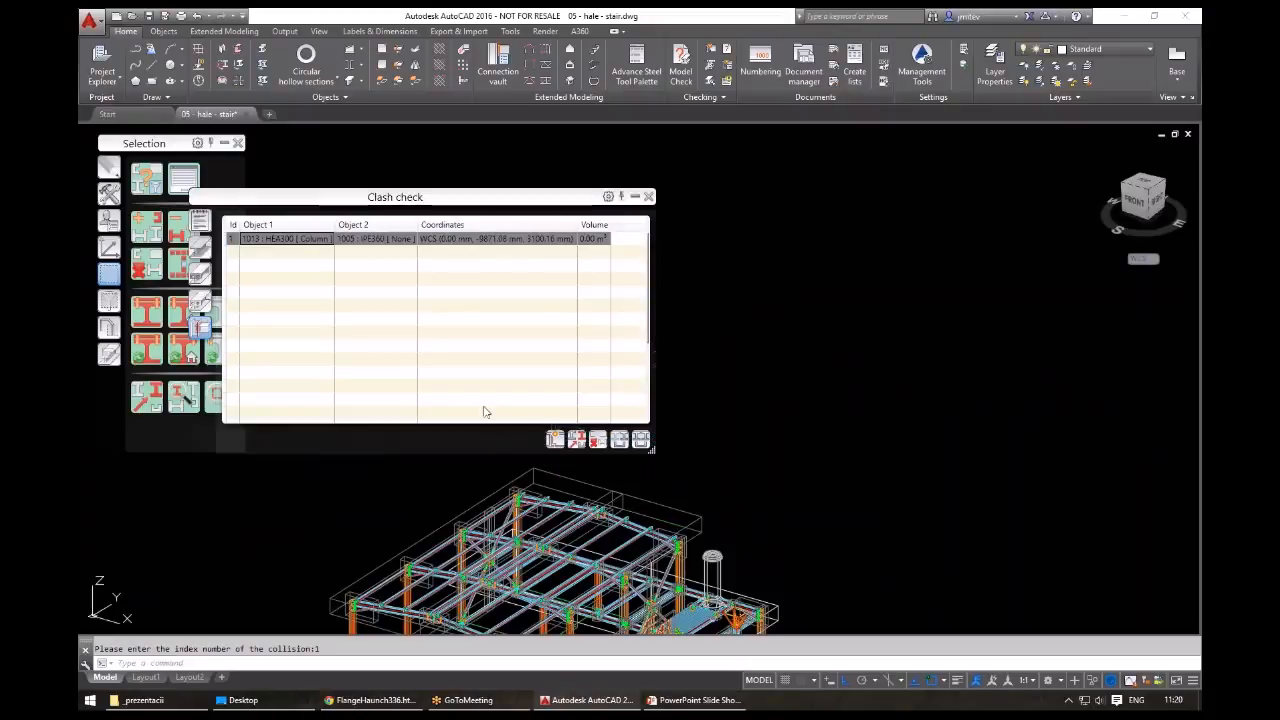
click(576, 439)
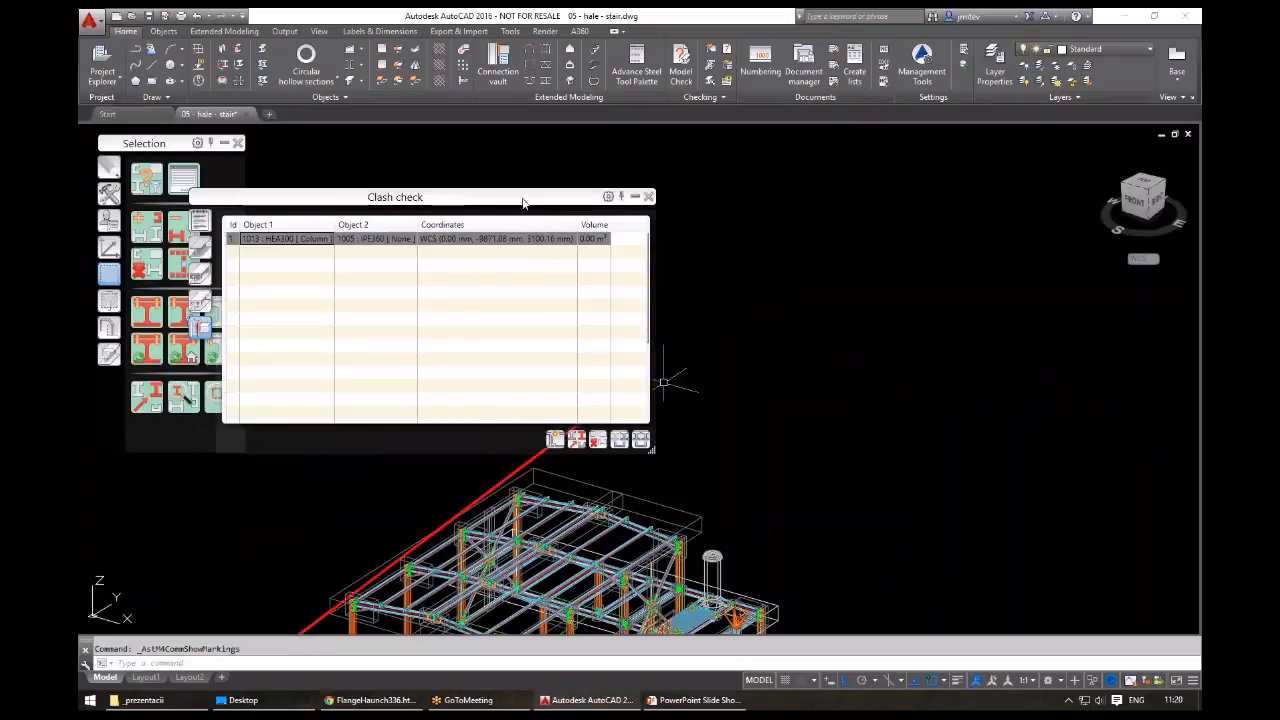
drag(513, 204, 858, 139)
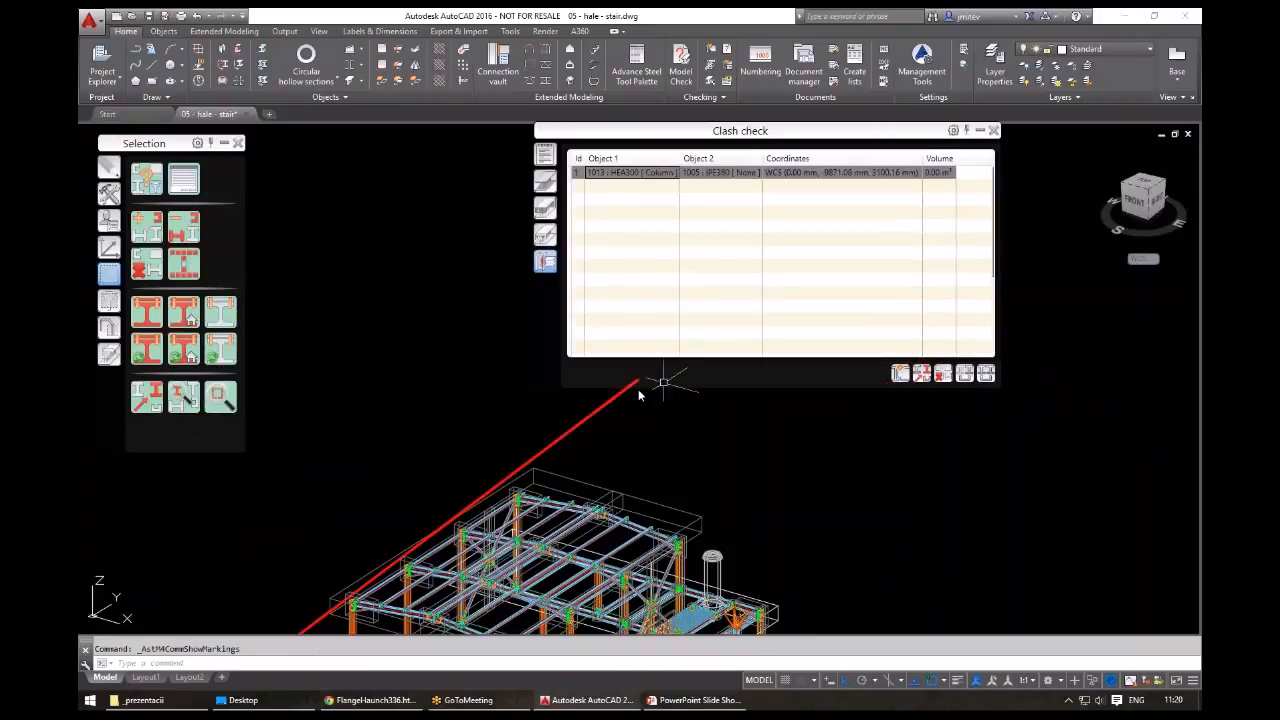
middle_drag(573, 426, 688, 322)
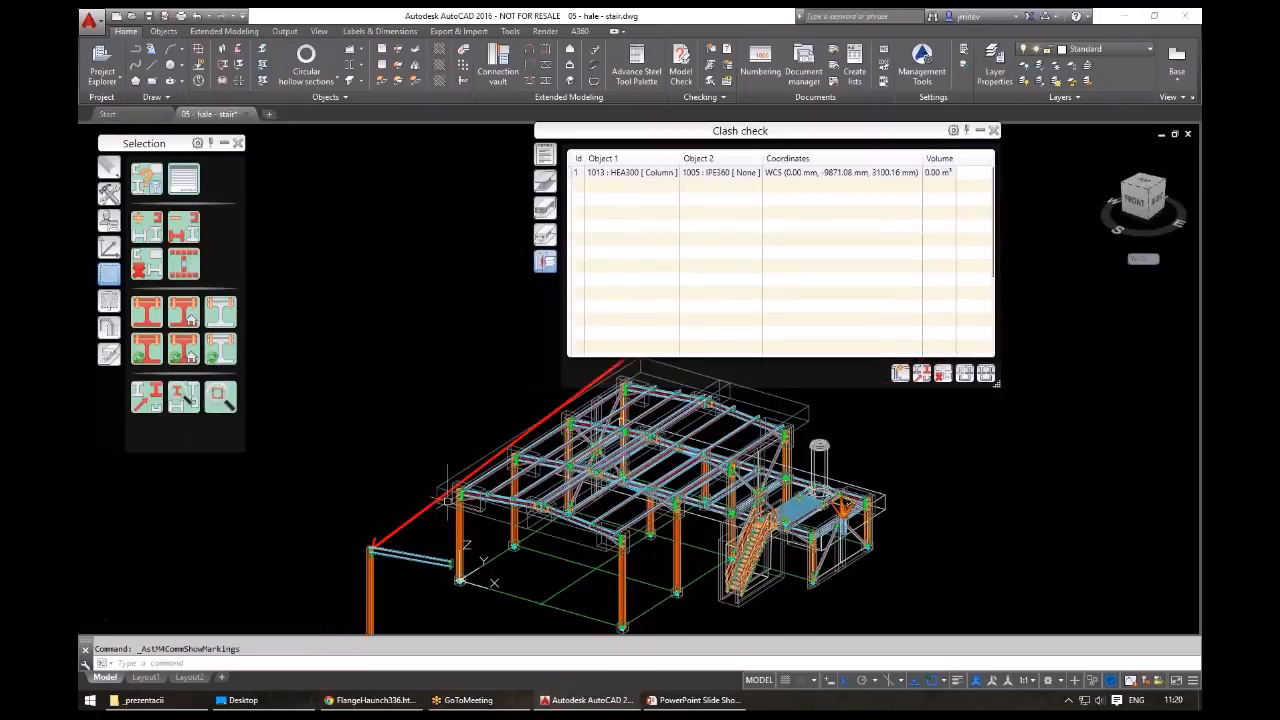
- Examine the marked clash volume between the rafter end and the column flange from several angles
scroll(417, 507, up, 5)
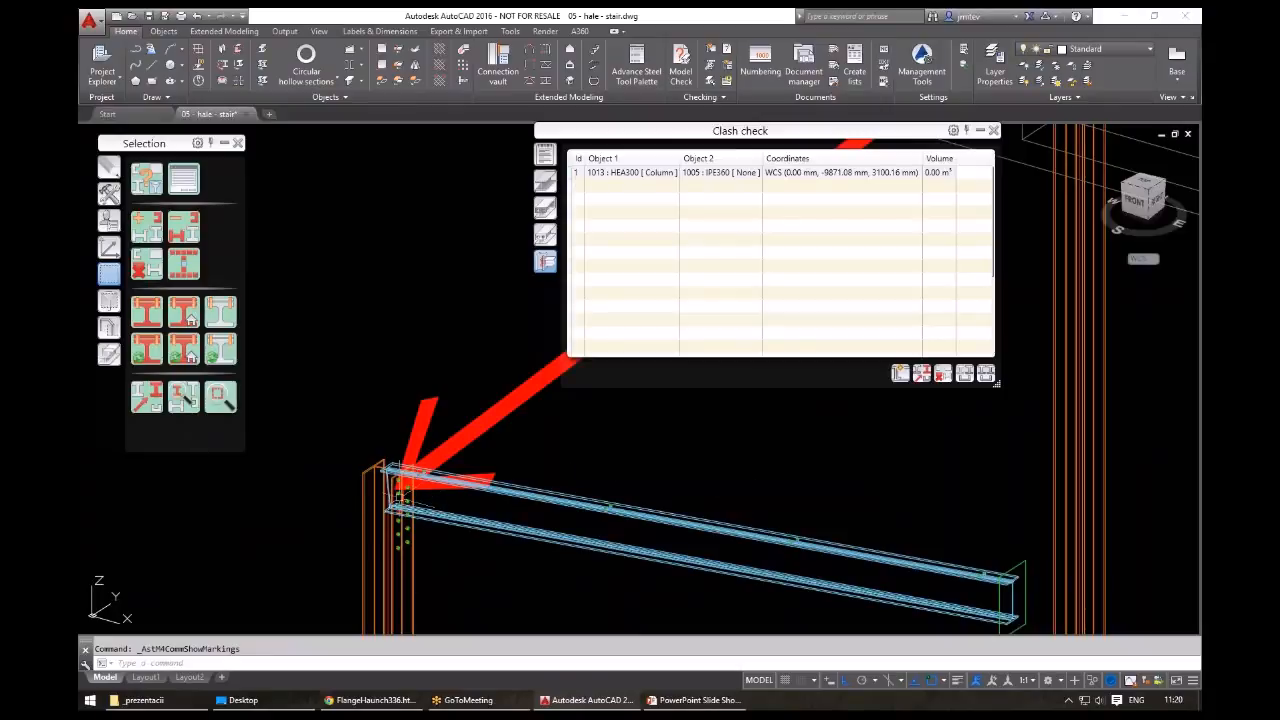
scroll(368, 436, up, 2)
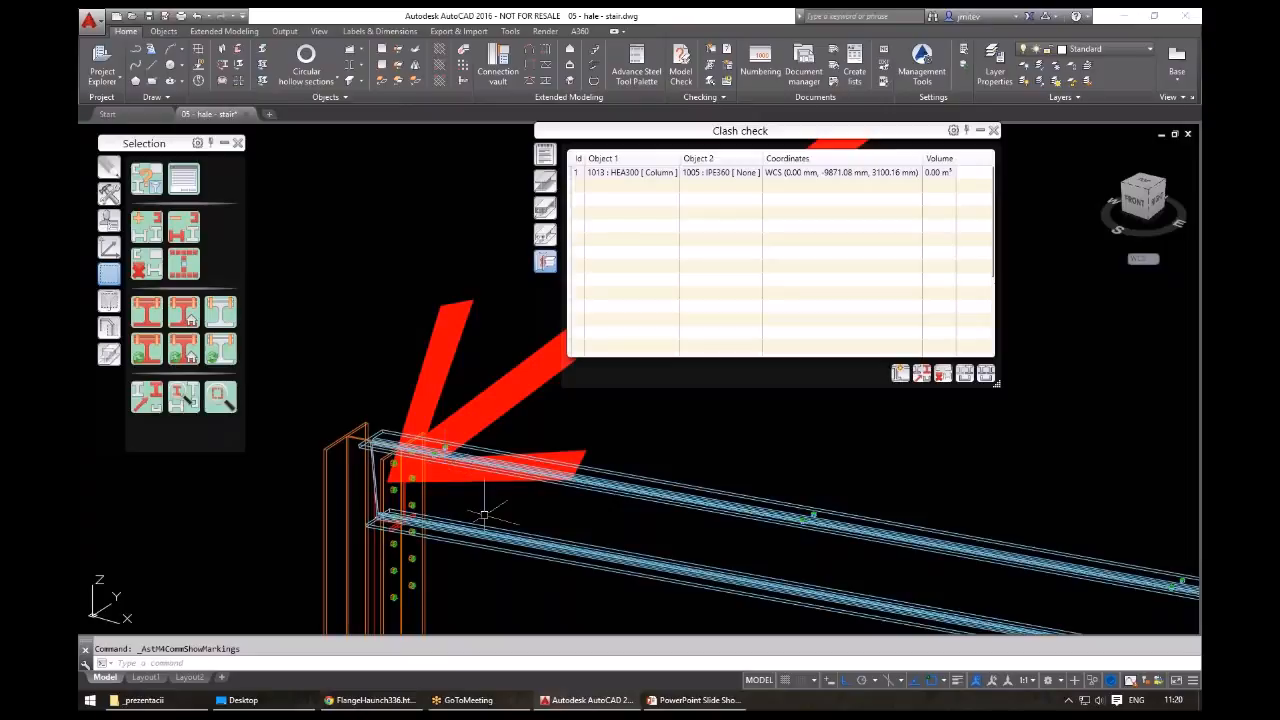
mouse_move(484, 514)
shift+middle_down()
mouse_move(509, 477)
mouse_move(515, 490)
mouse_move(381, 548)
shift+middle_up()
scroll(381, 548, up, 5)
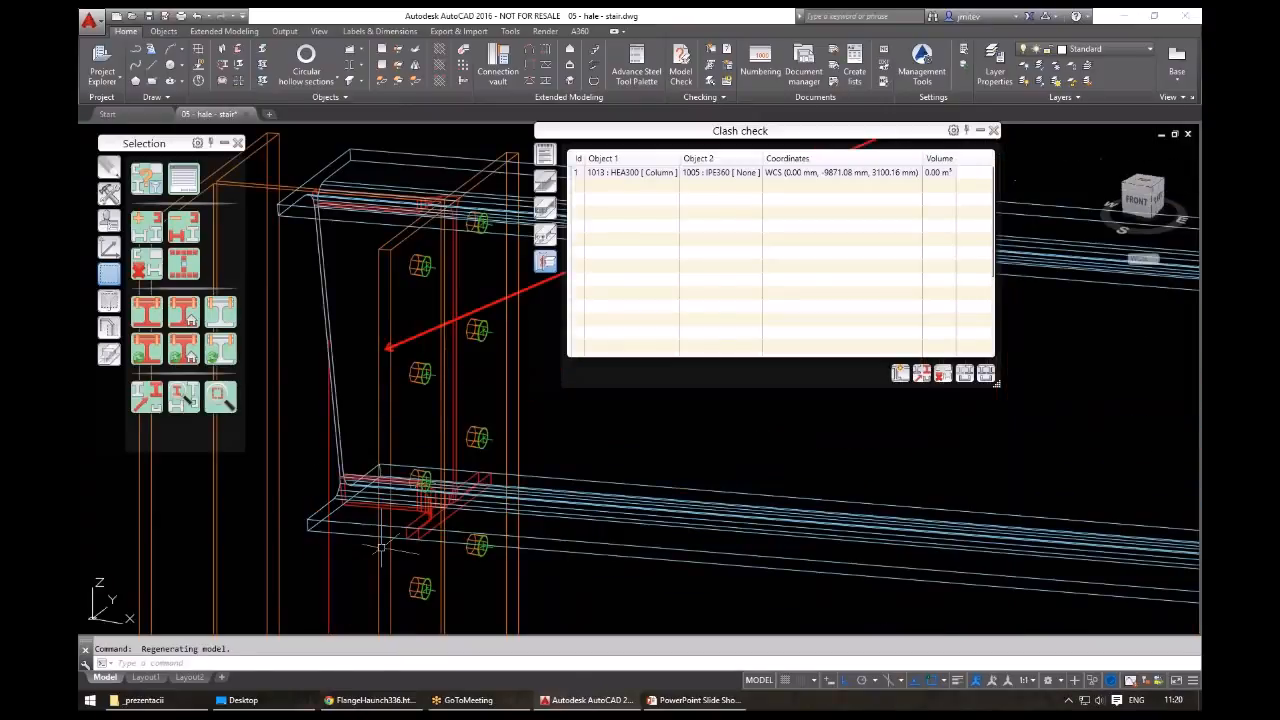
scroll(420, 548, up, 3)
scroll(408, 544, down, 6)
key(Escape)
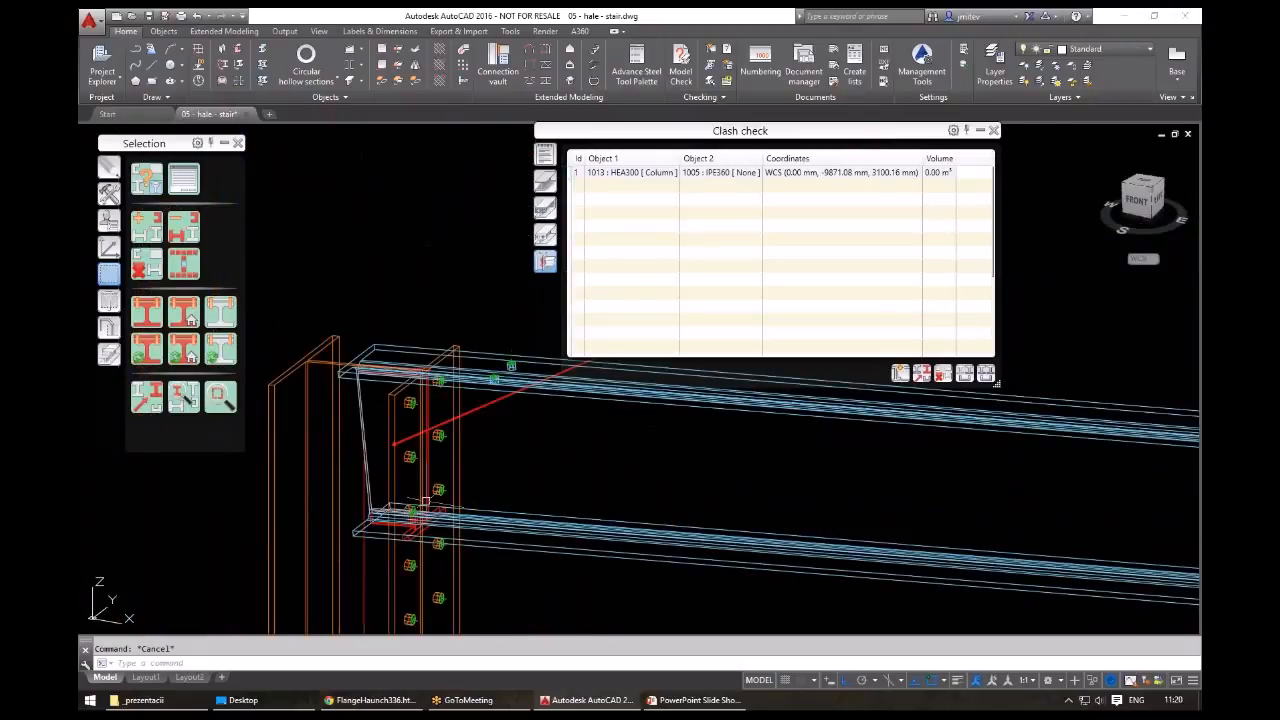
shift+middle_drag(425, 501, 376, 393)
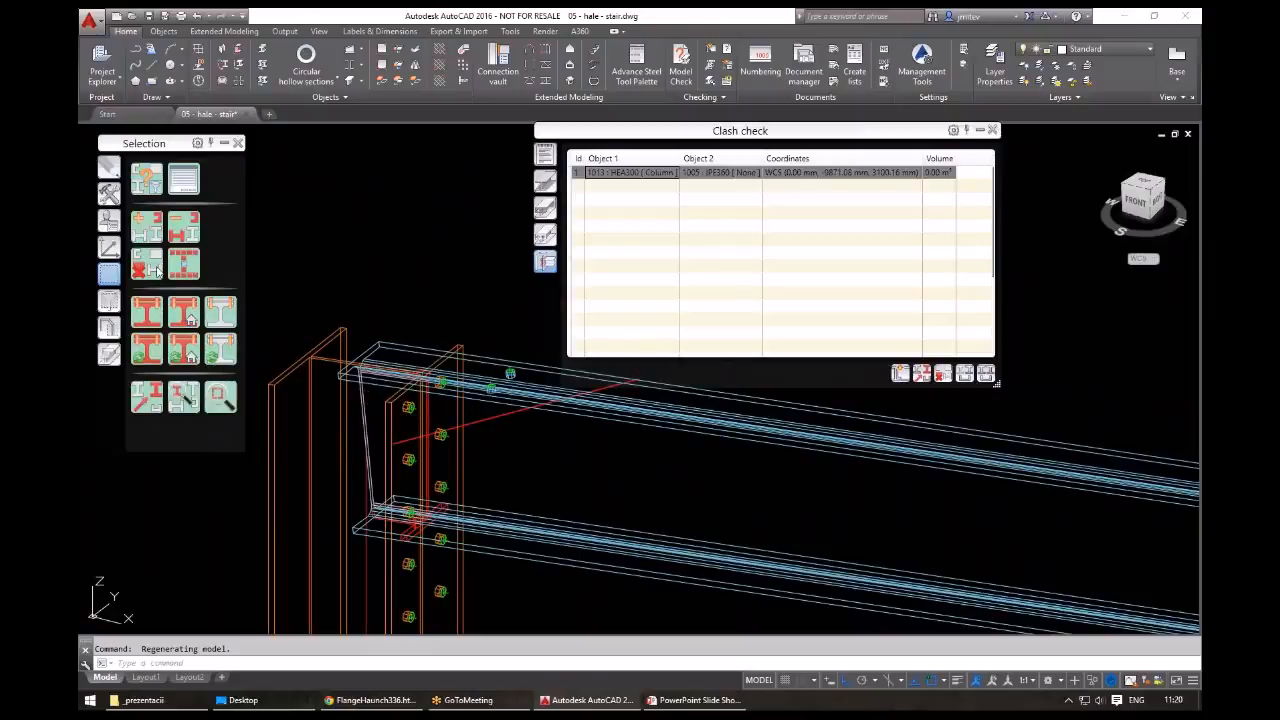
- Unmark the clash objects and delete the copied column and rafter standing beside the hall
click(157, 270)
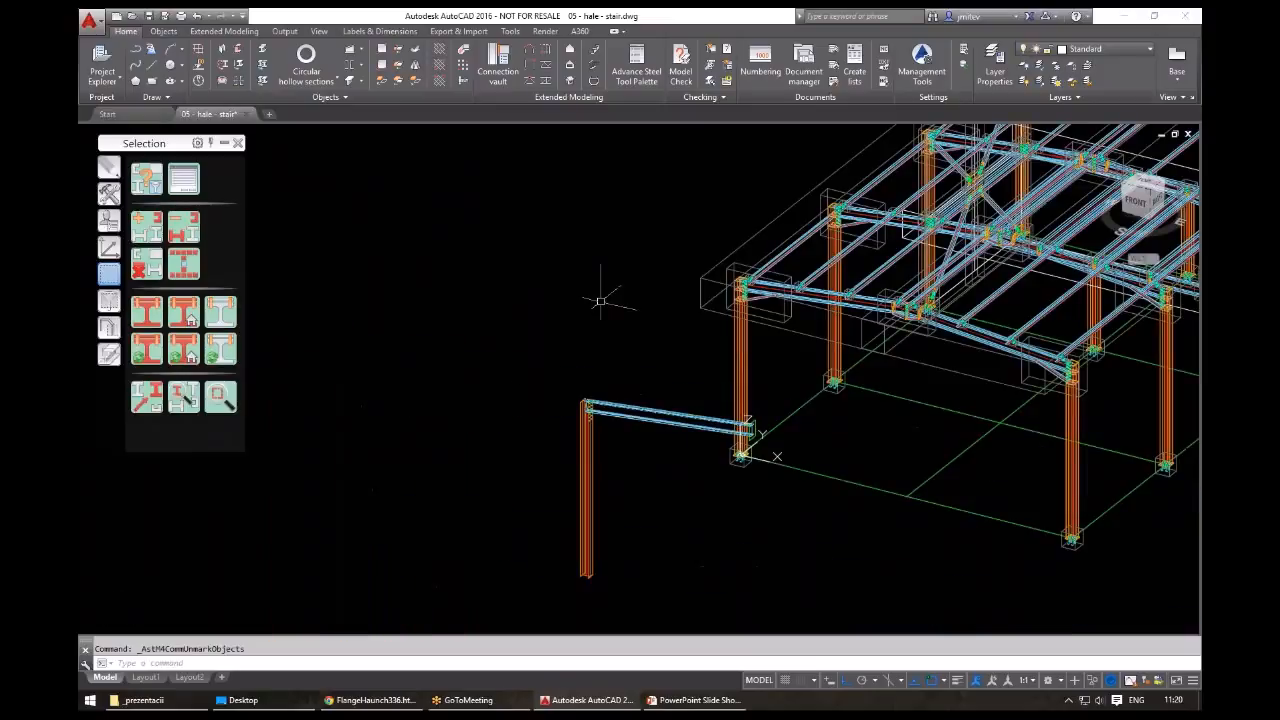
shift+middle_drag(600, 300, 545, 300)
click(574, 466)
click(406, 300)
key(Delete)
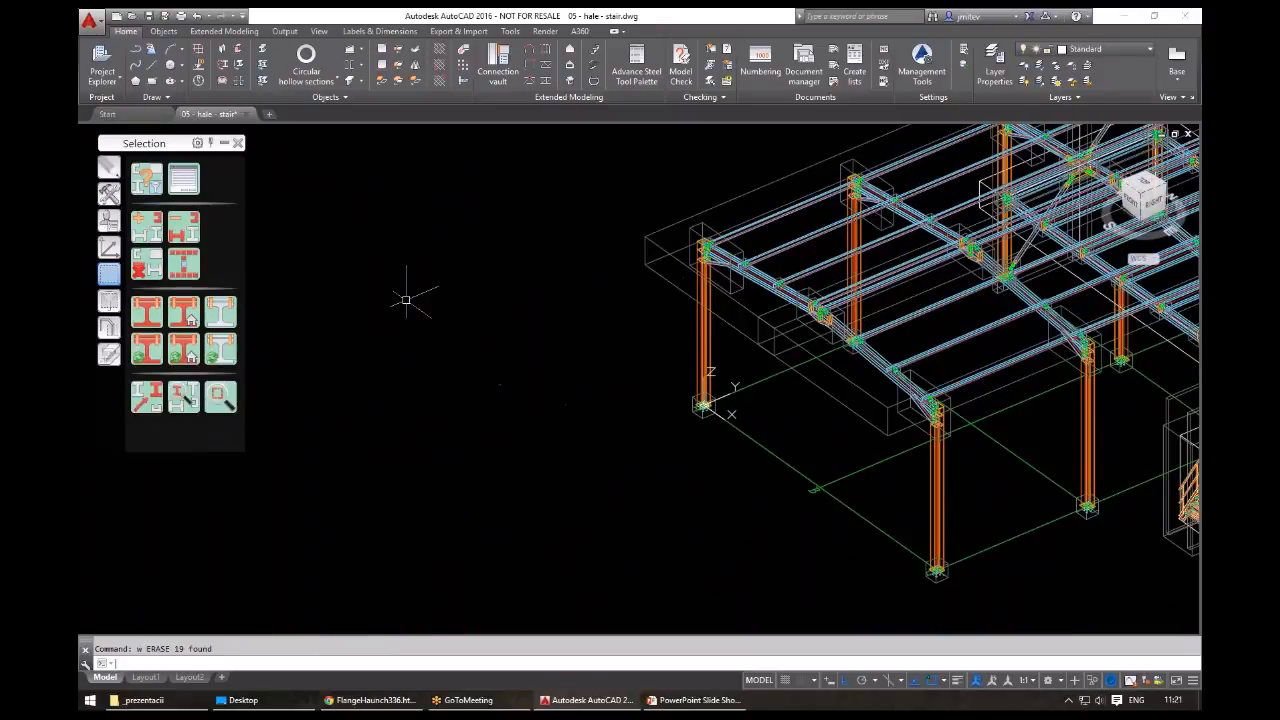
- Examine the haunch connection between the hall's corner column and rafter up close from several angles
shift+middle_drag(406, 300, 440, 294)
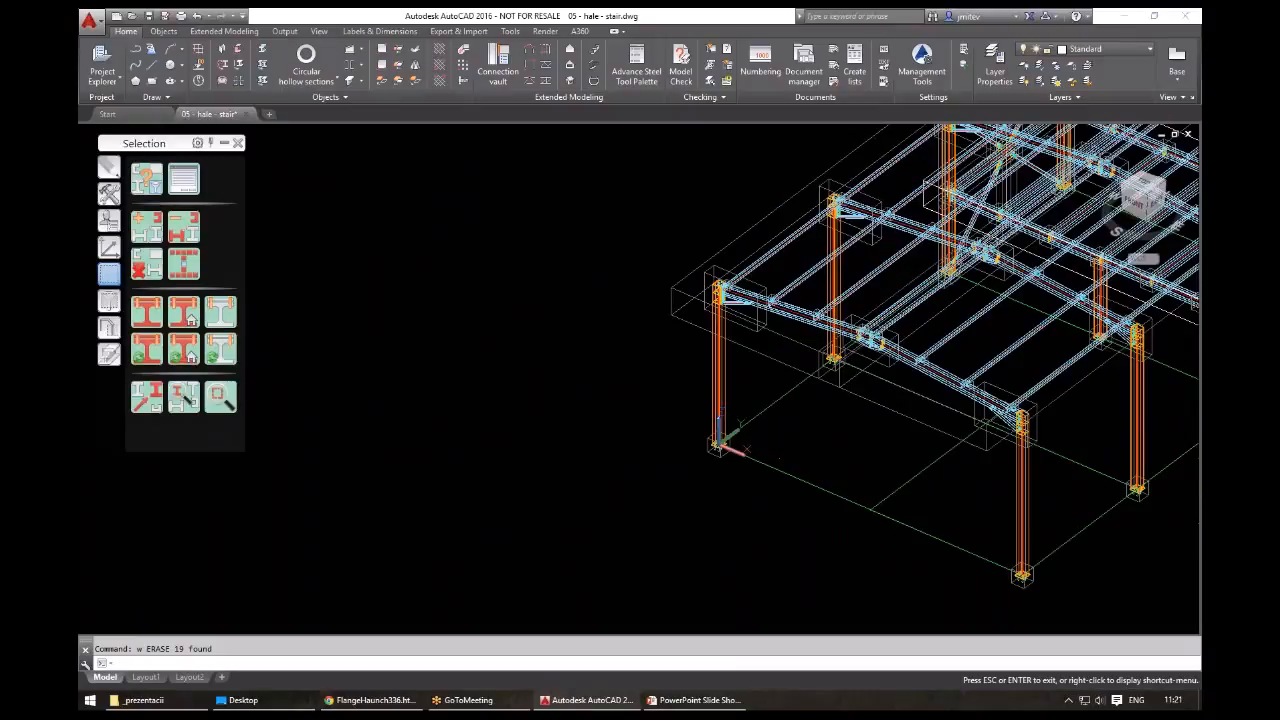
shift+middle_drag(779, 458, 698, 462)
scroll(523, 316, up, 5)
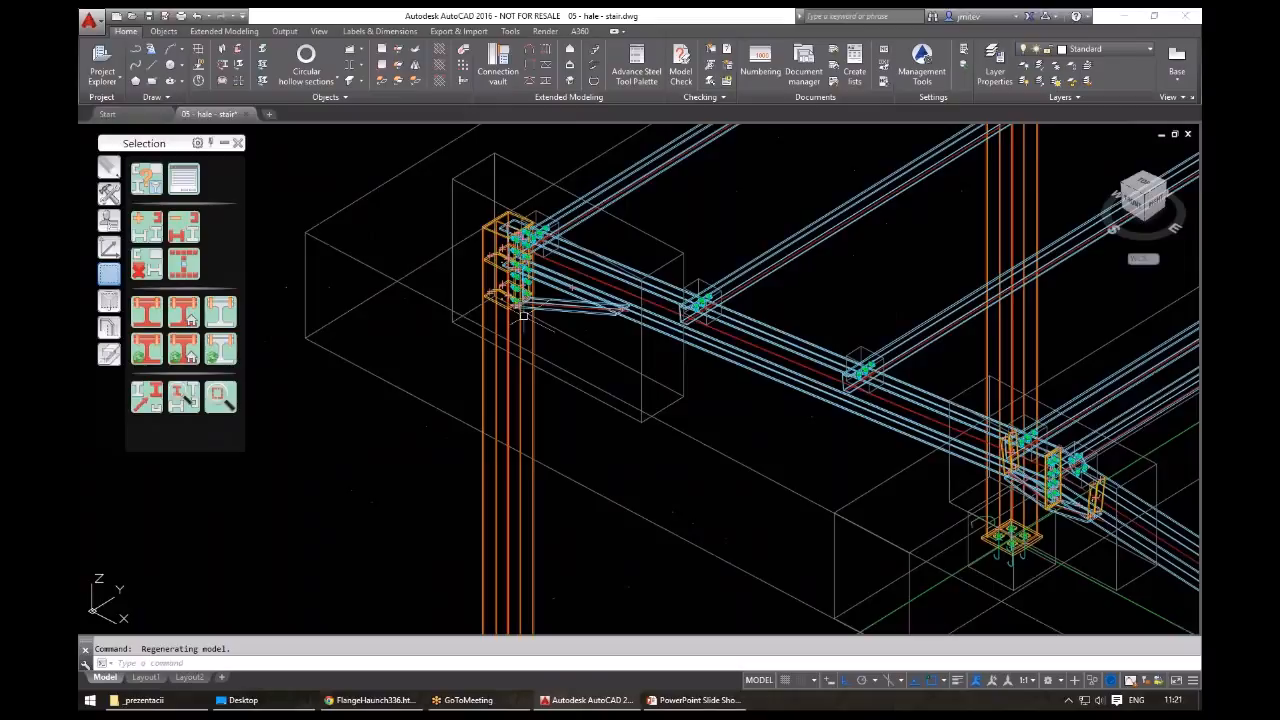
shift+middle_drag(523, 316, 537, 350)
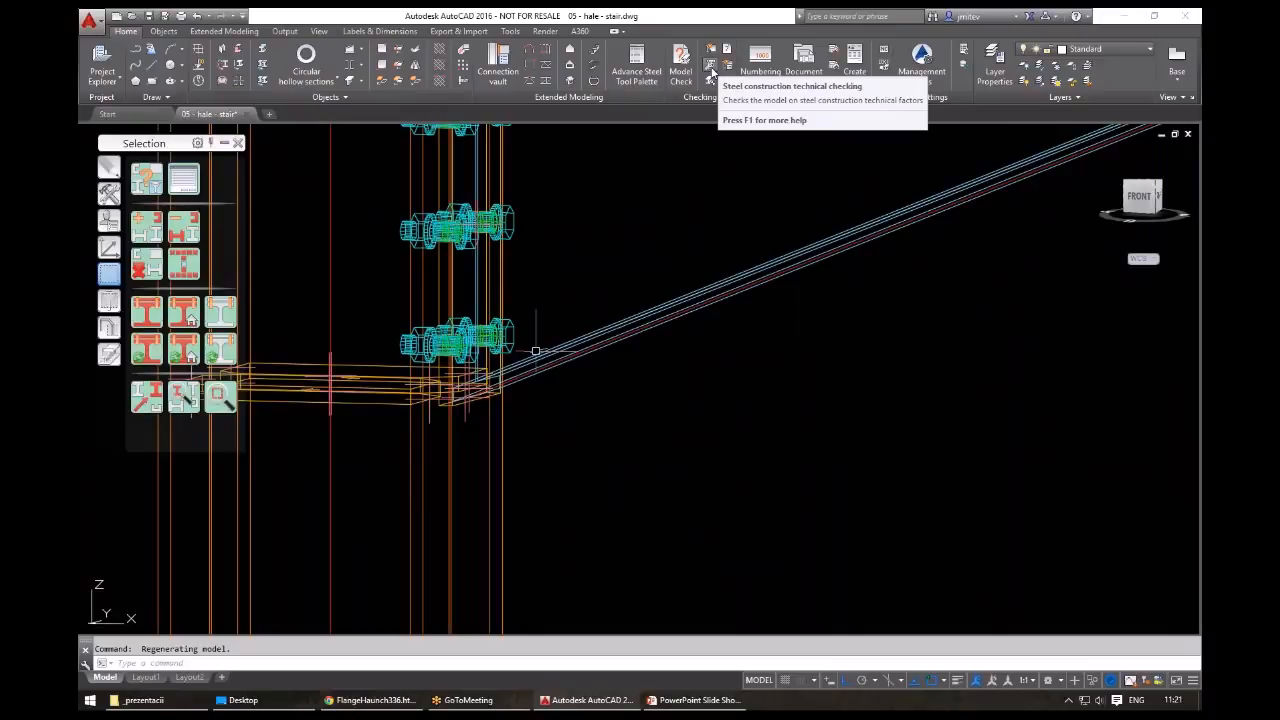
scroll(694, 235, down, 7)
shift+middle_drag(694, 235, 590, 295)
scroll(687, 315, down, 3)
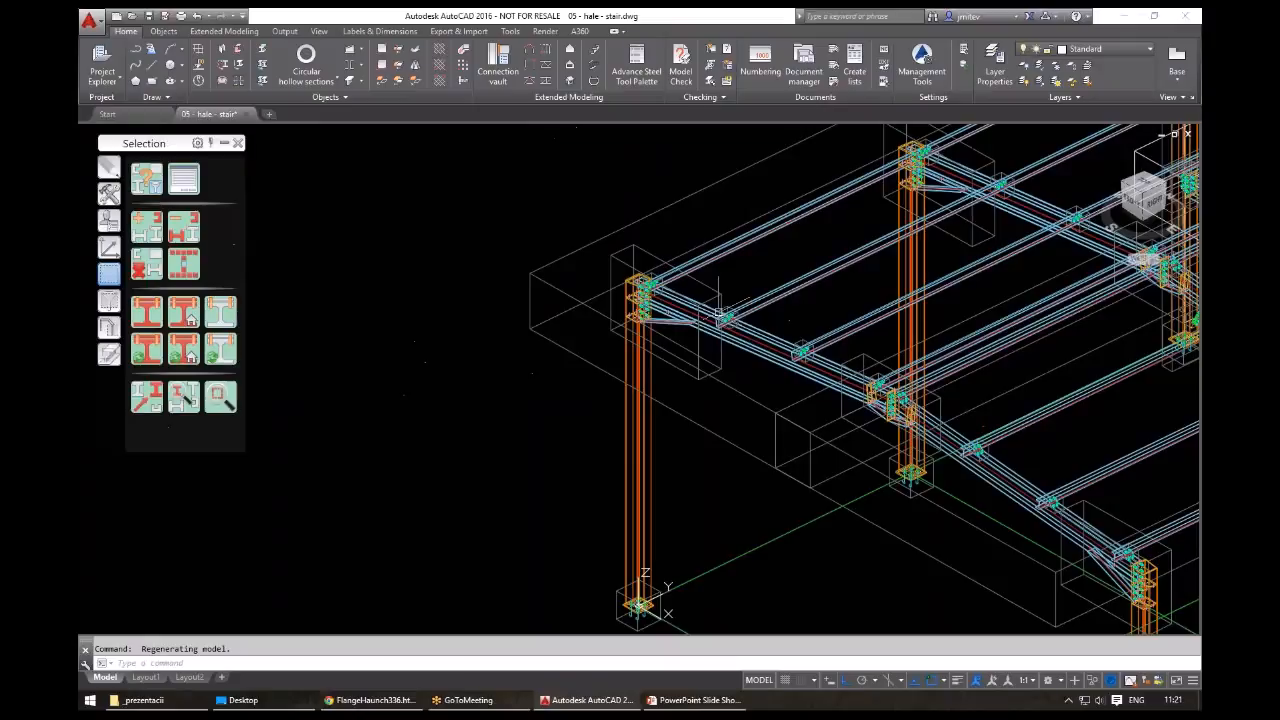
middle_drag(719, 312, 604, 311)
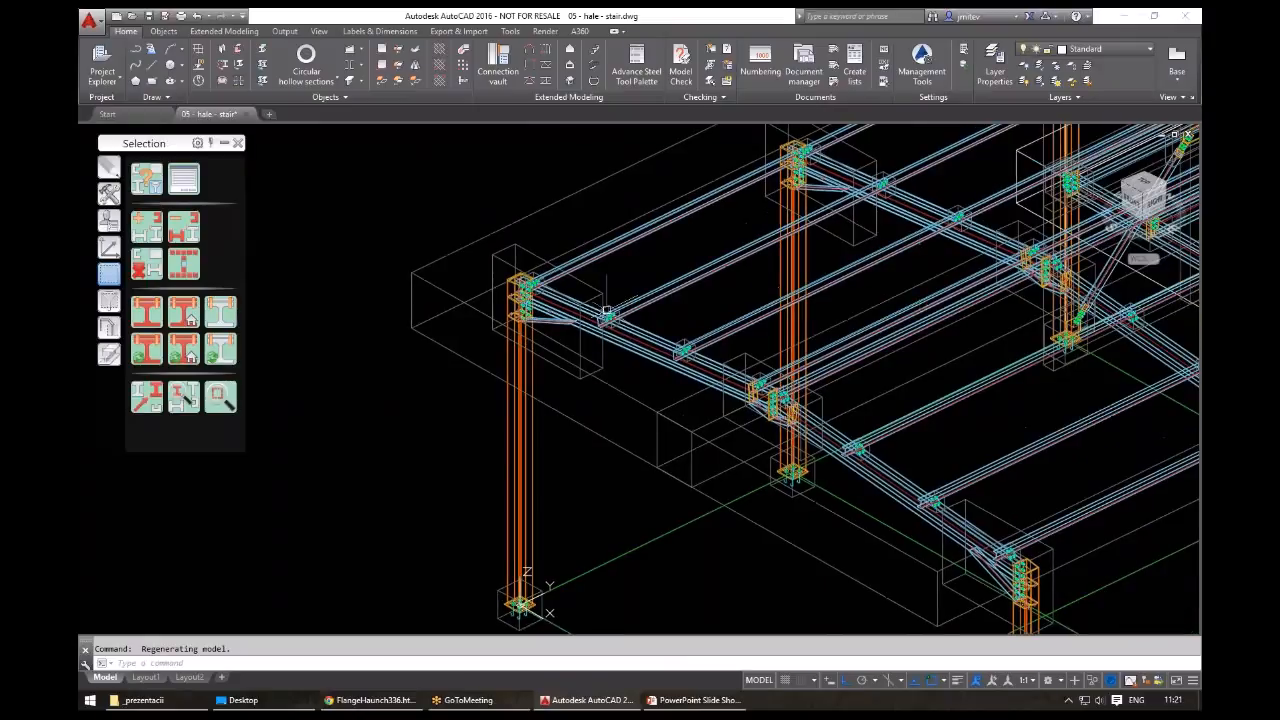
middle_drag(858, 317, 666, 335)
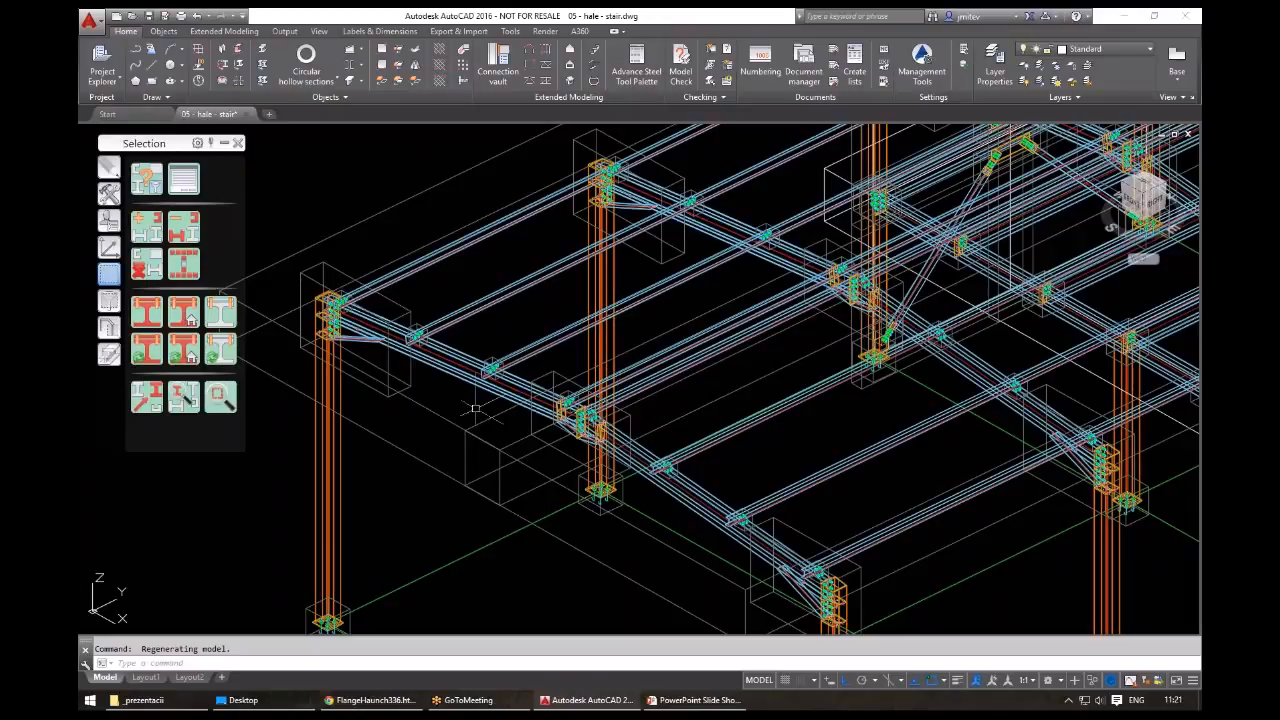
scroll(612, 313, down, 5)
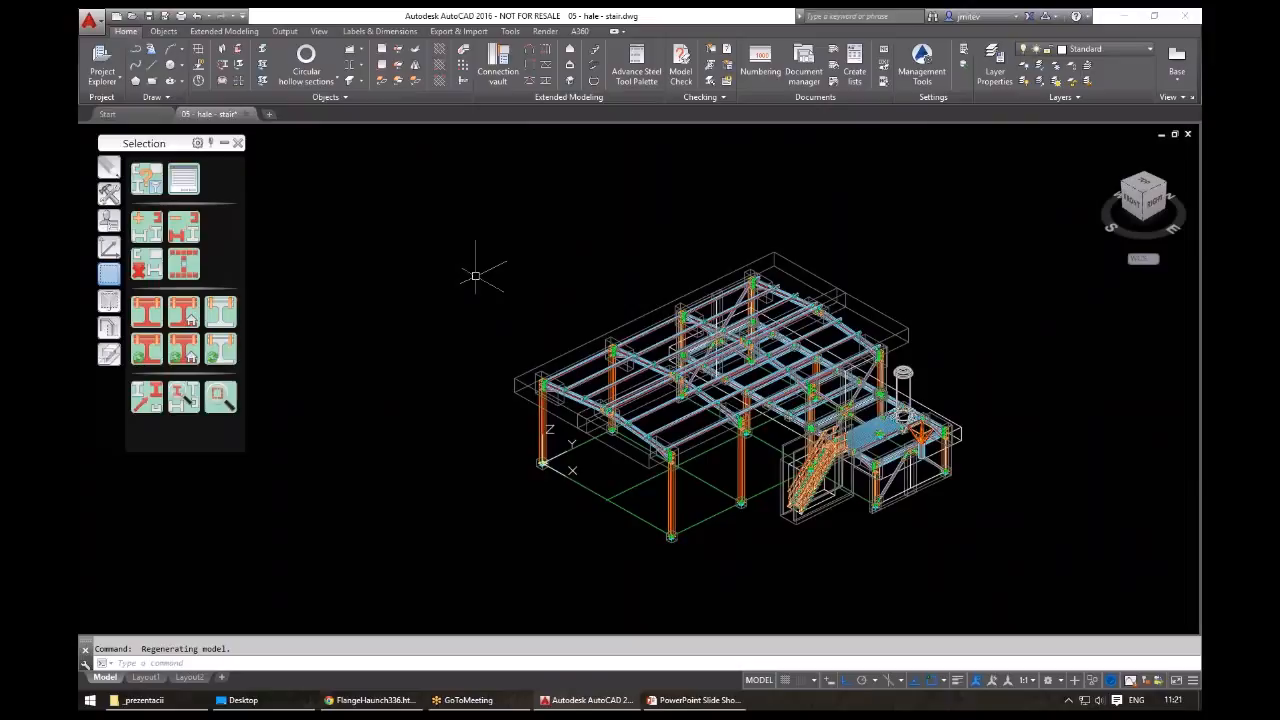
middle_drag(476, 275, 461, 268)
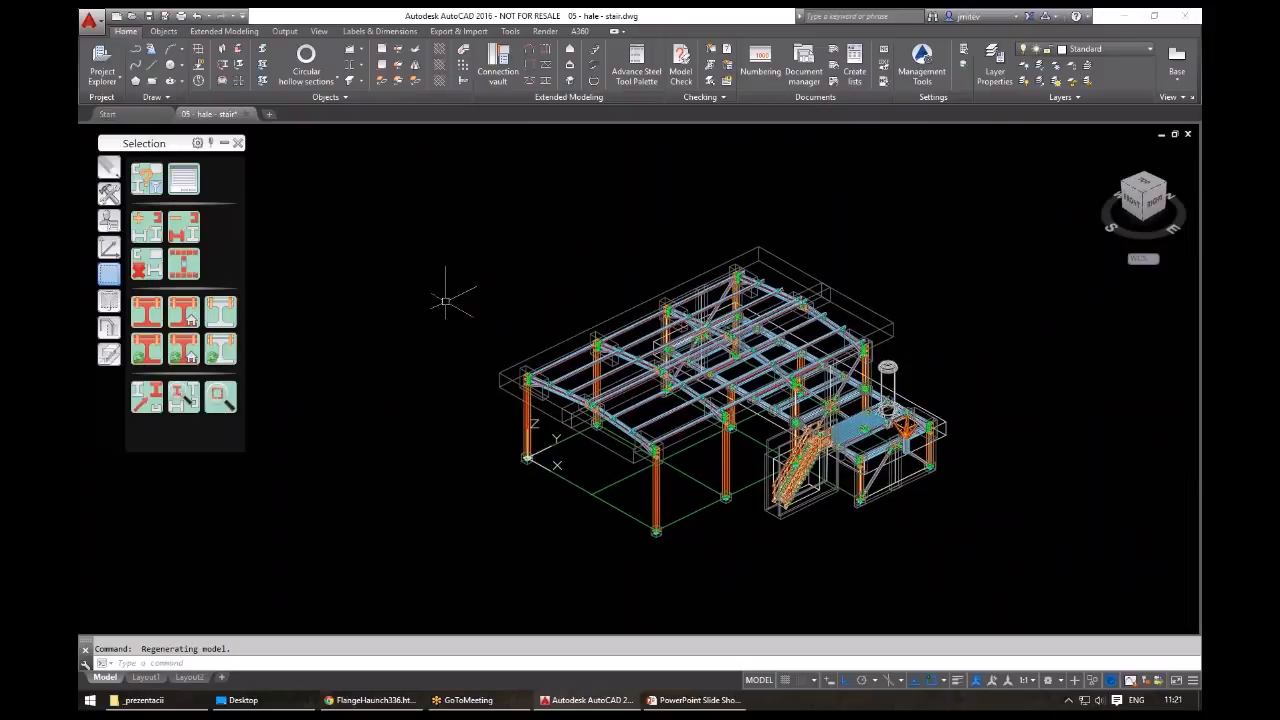
middle_drag(498, 313, 460, 295)
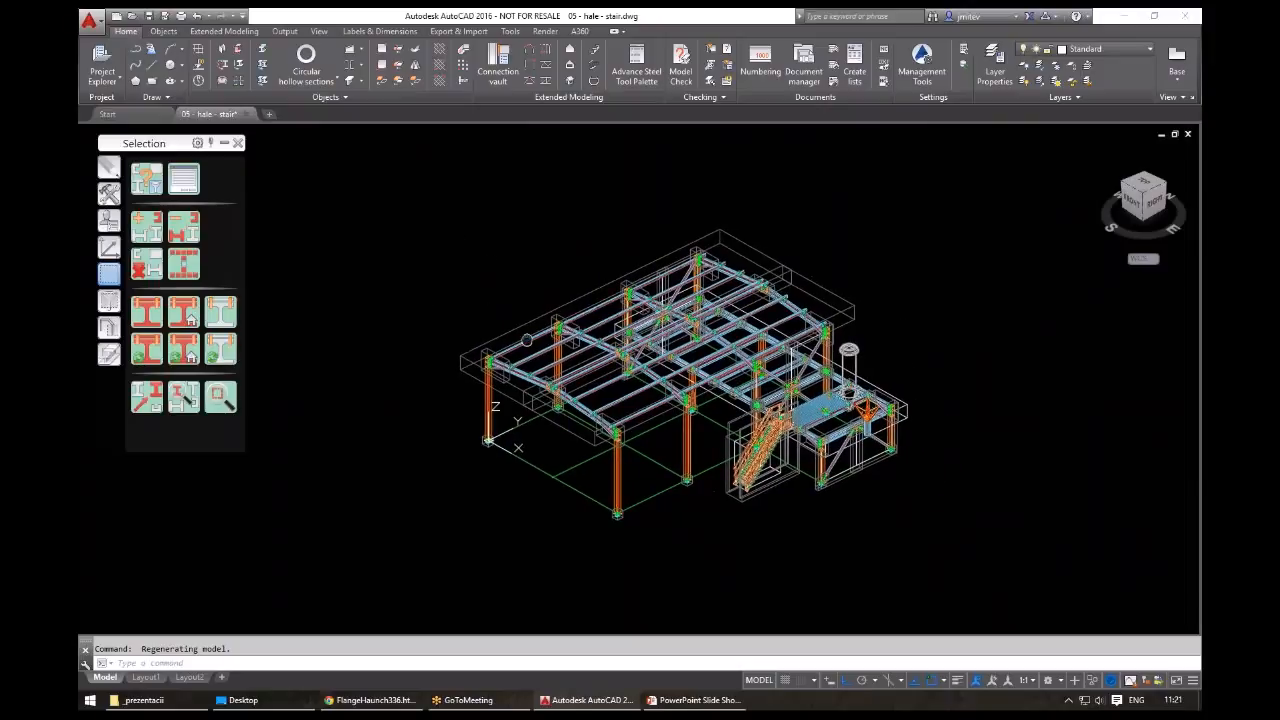
- Place a camera at the top of the second frame's outer column and choose its camera type
scroll(539, 259, up, 6)
middle_drag(615, 346, 584, 407)
click(108, 194)
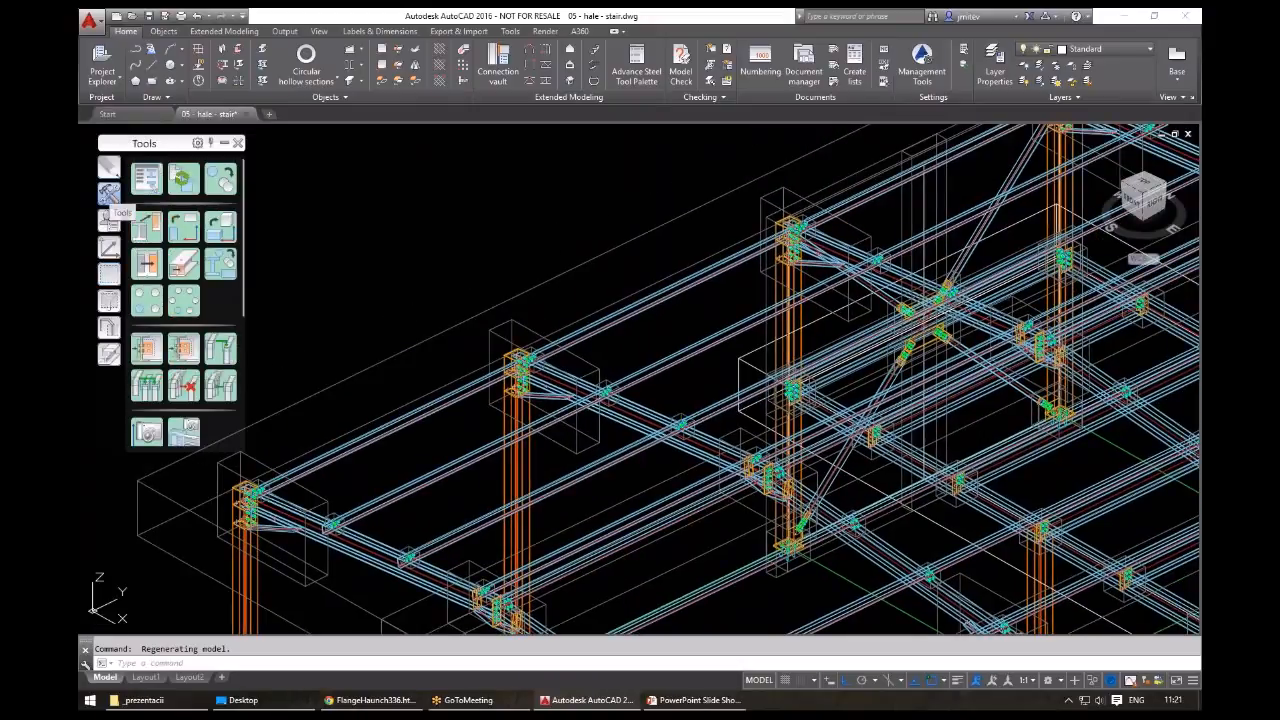
middle_drag(584, 407, 600, 401)
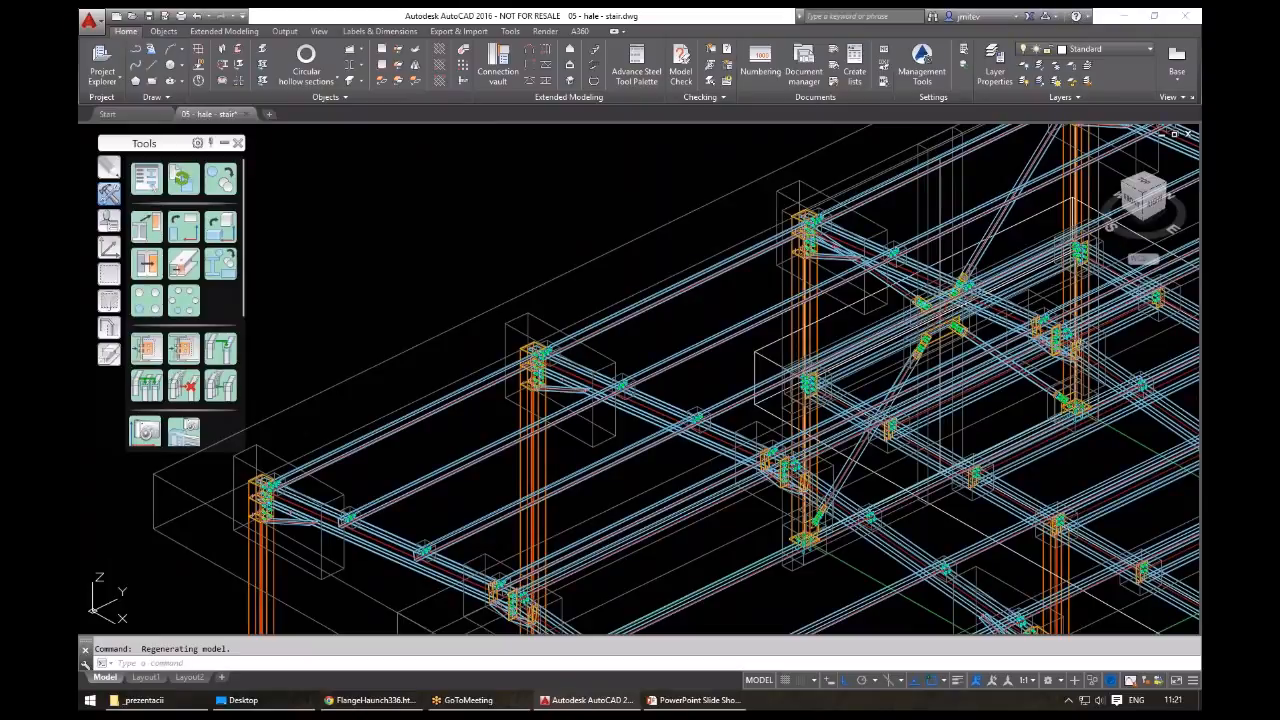
click(145, 430)
click(548, 305)
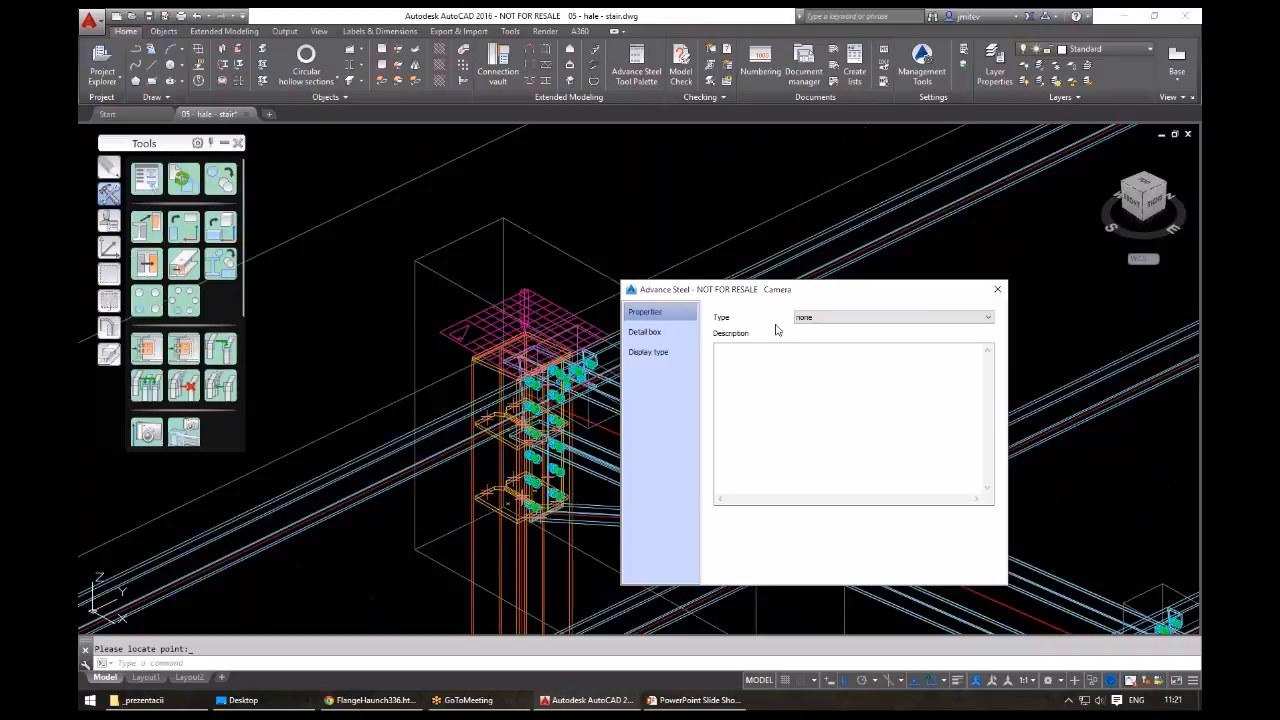
click(830, 317)
click(829, 374)
- Set the camera's detail box z-viewport to 1000 front and 1000 rear and close its properties
click(644, 331)
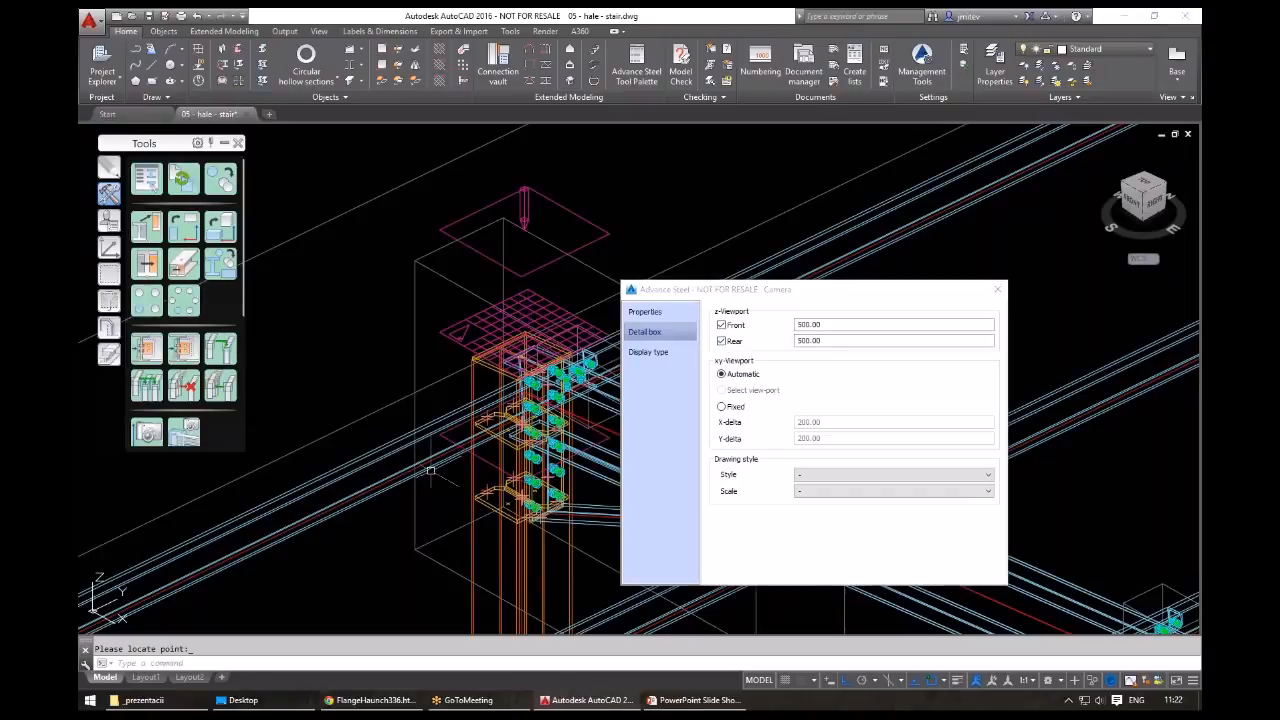
mouse_move(465, 391)
middle_down()
mouse_move(476, 349)
mouse_move(610, 306)
middle_up()
scroll(476, 349, down, 3)
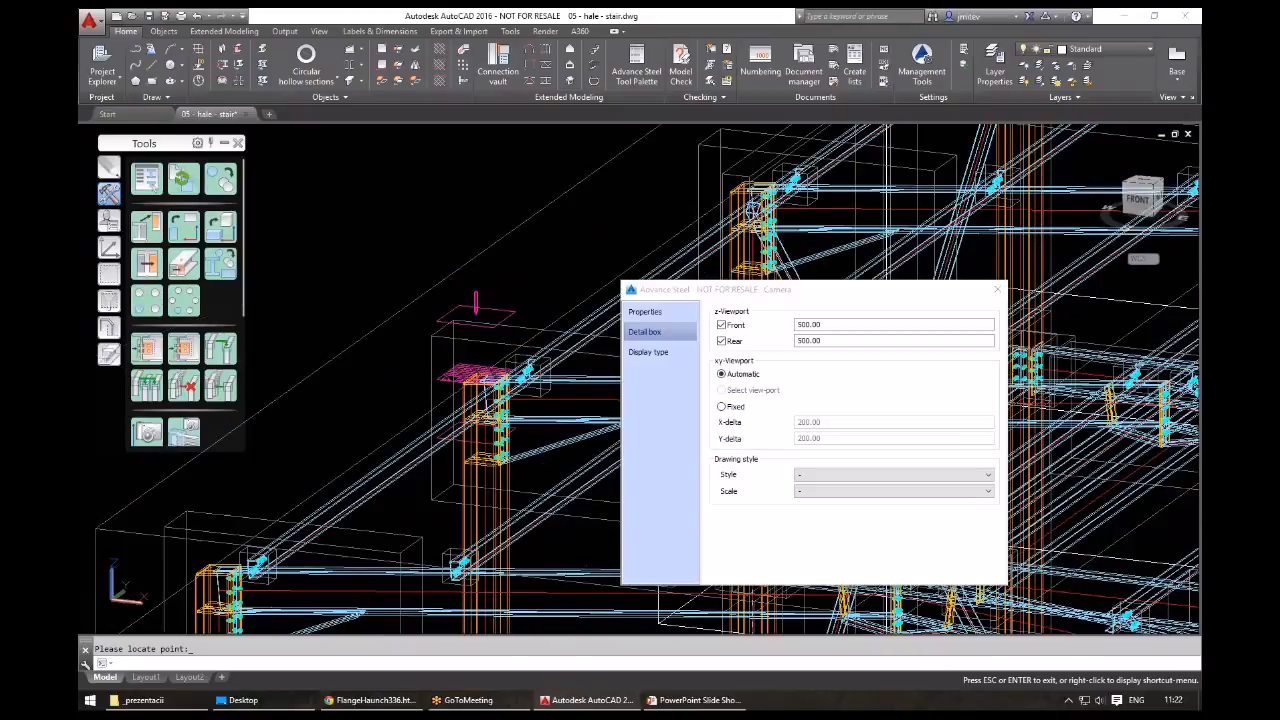
shift+middle_drag(463, 448, 477, 452)
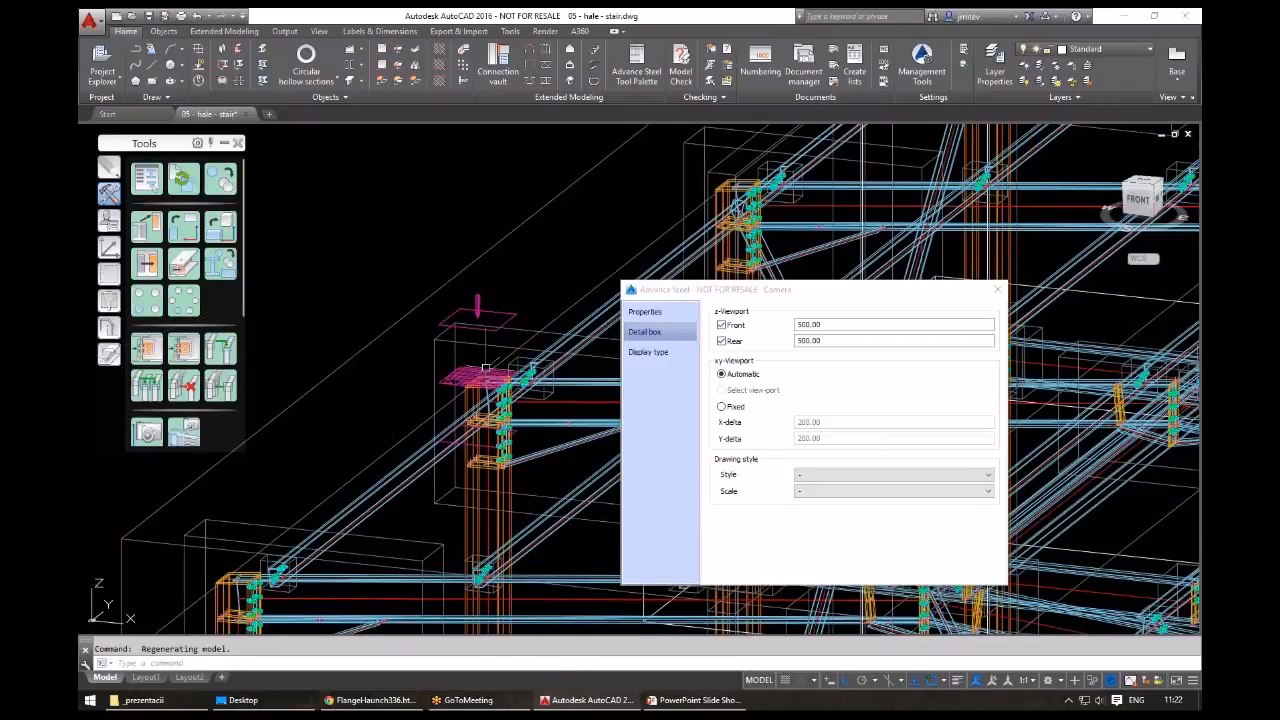
middle_drag(486, 368, 348, 377)
scroll(420, 356, down, 3)
shift+middle_drag(530, 452, 502, 456)
double_click(812, 324)
text(100)
key(Tab)
text(1000)
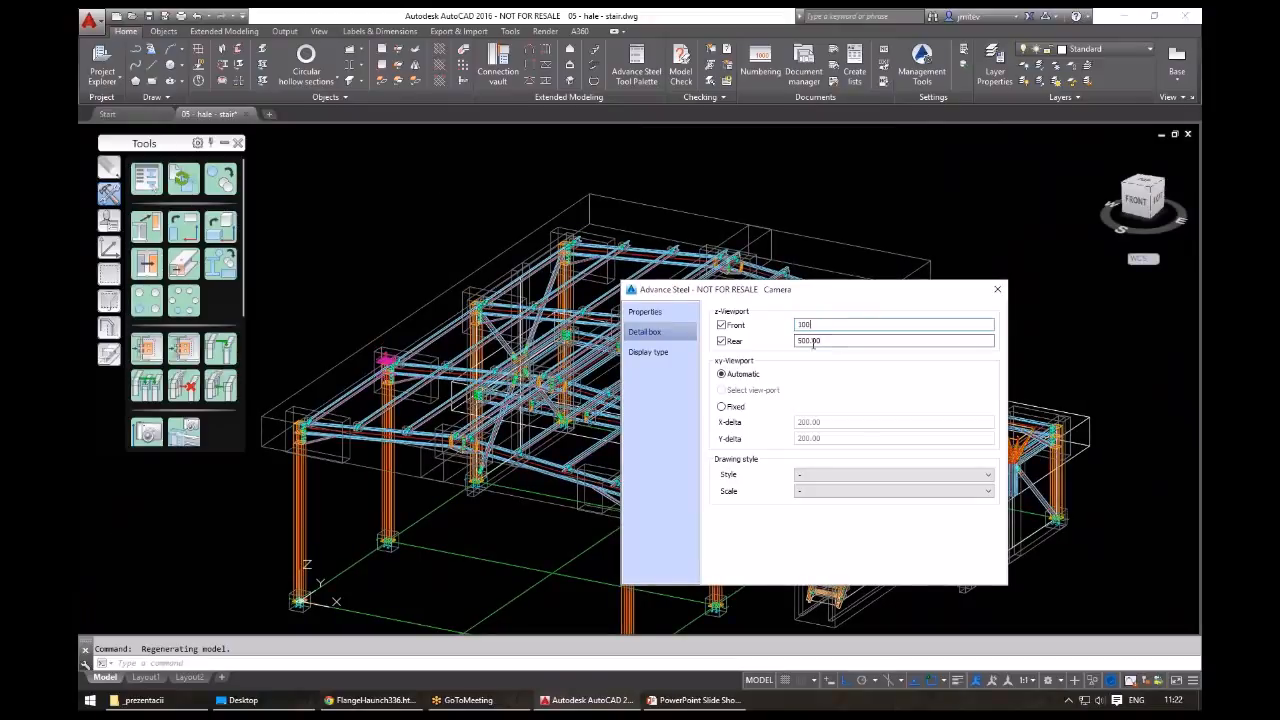
key(Tab)
text(1000)
key(Tab)
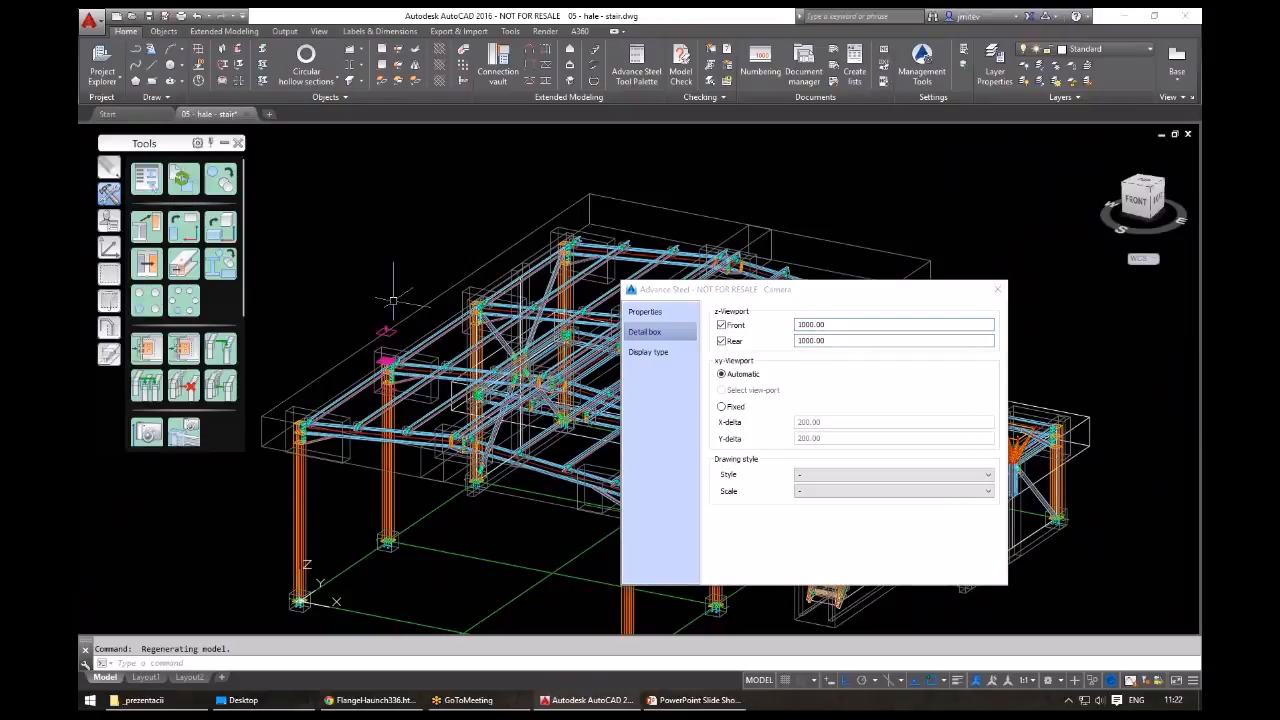
scroll(394, 330, up, 3)
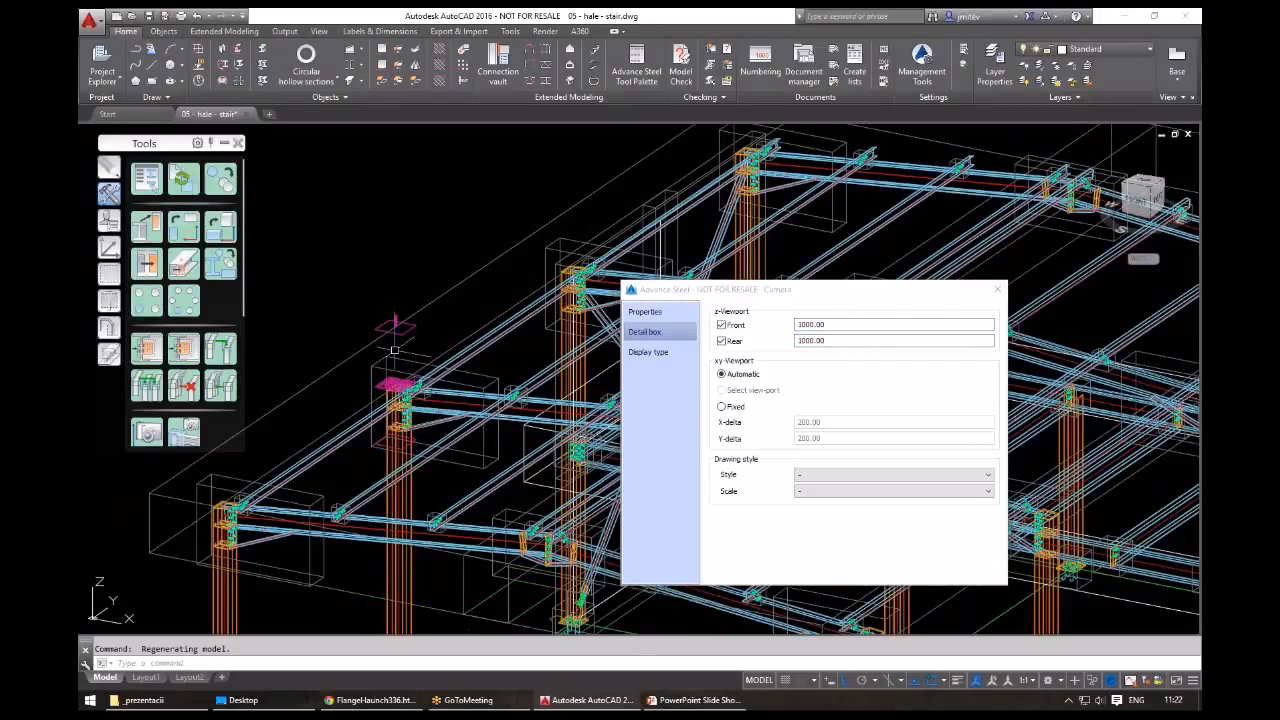
scroll(390, 340, up, 2)
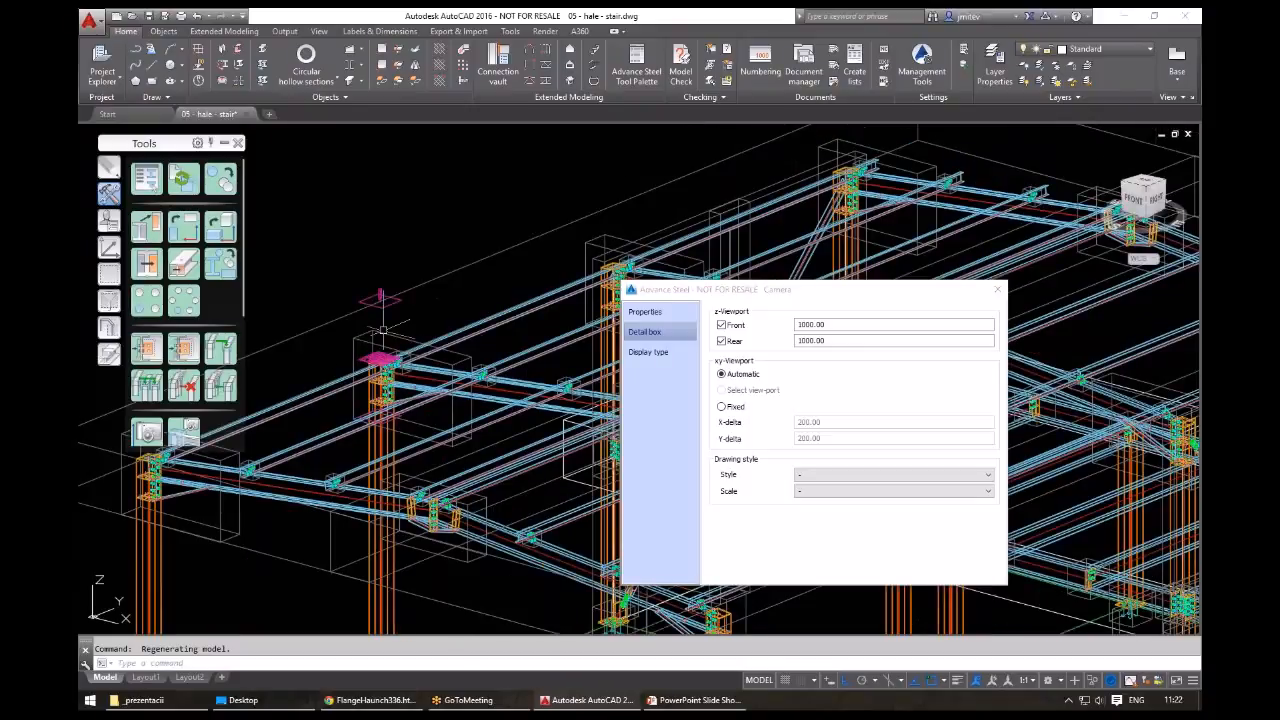
key(Escape)
- Create a detail drawing of the column-head camera with the Selected Cameras PageFull A1 process, keeping the Selected Cameras selection
scroll(670, 318, down, 3)
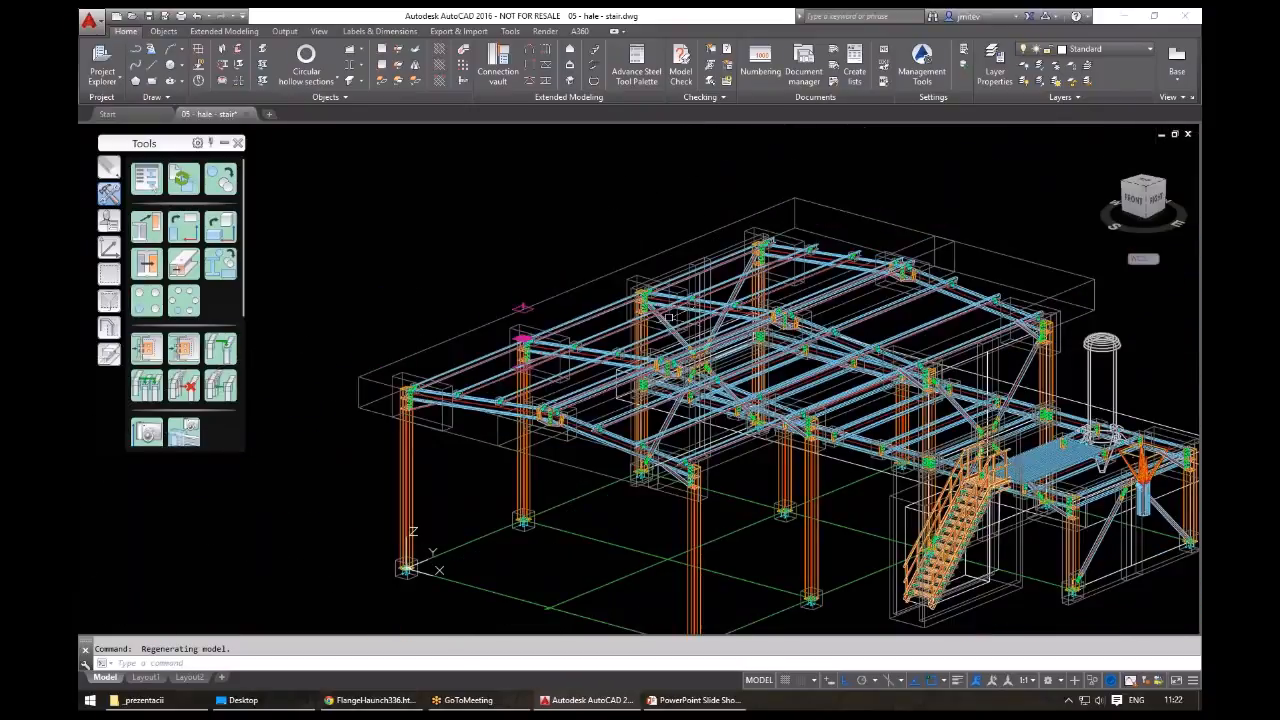
shift+middle_drag(669, 317, 437, 263)
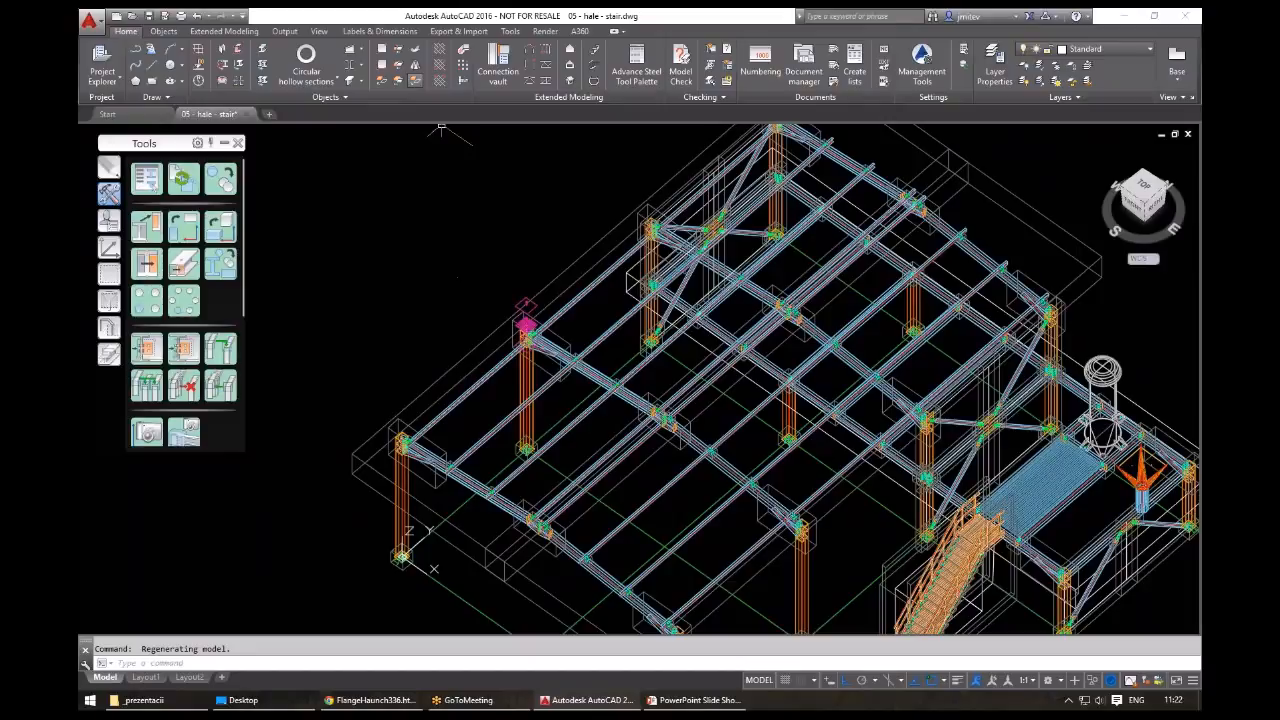
click(284, 31)
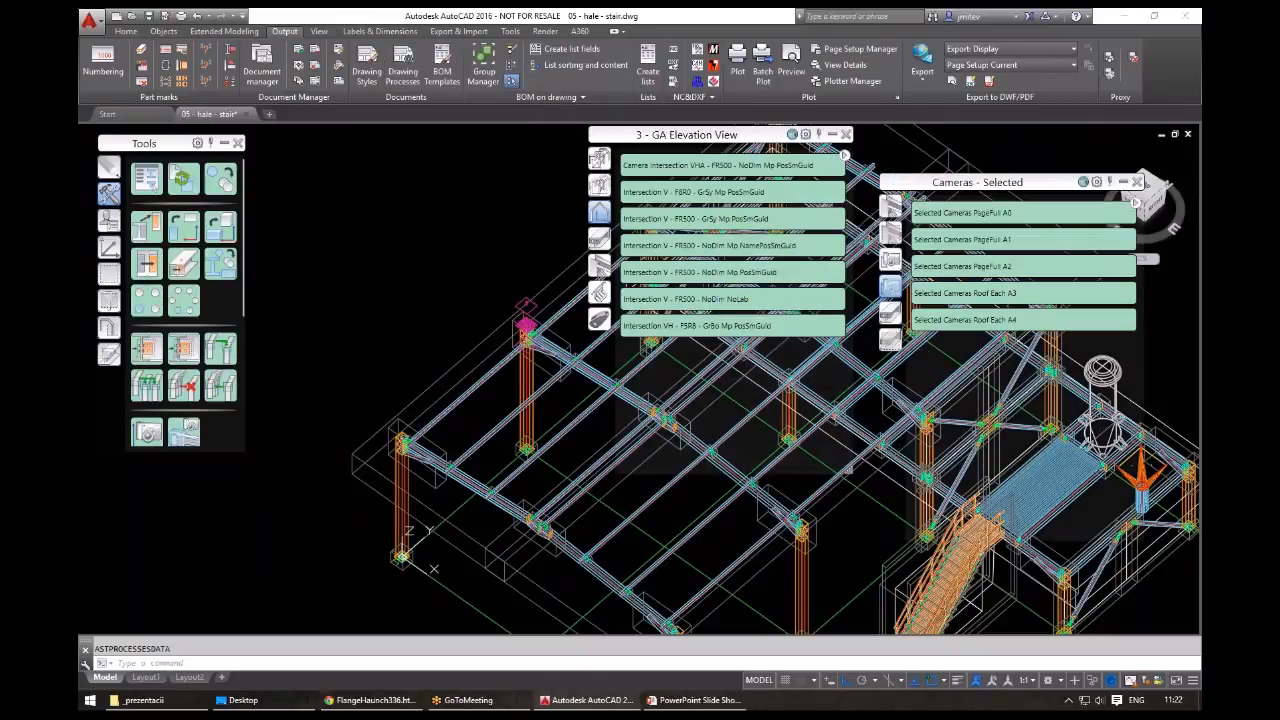
scroll(520, 300, up, 3)
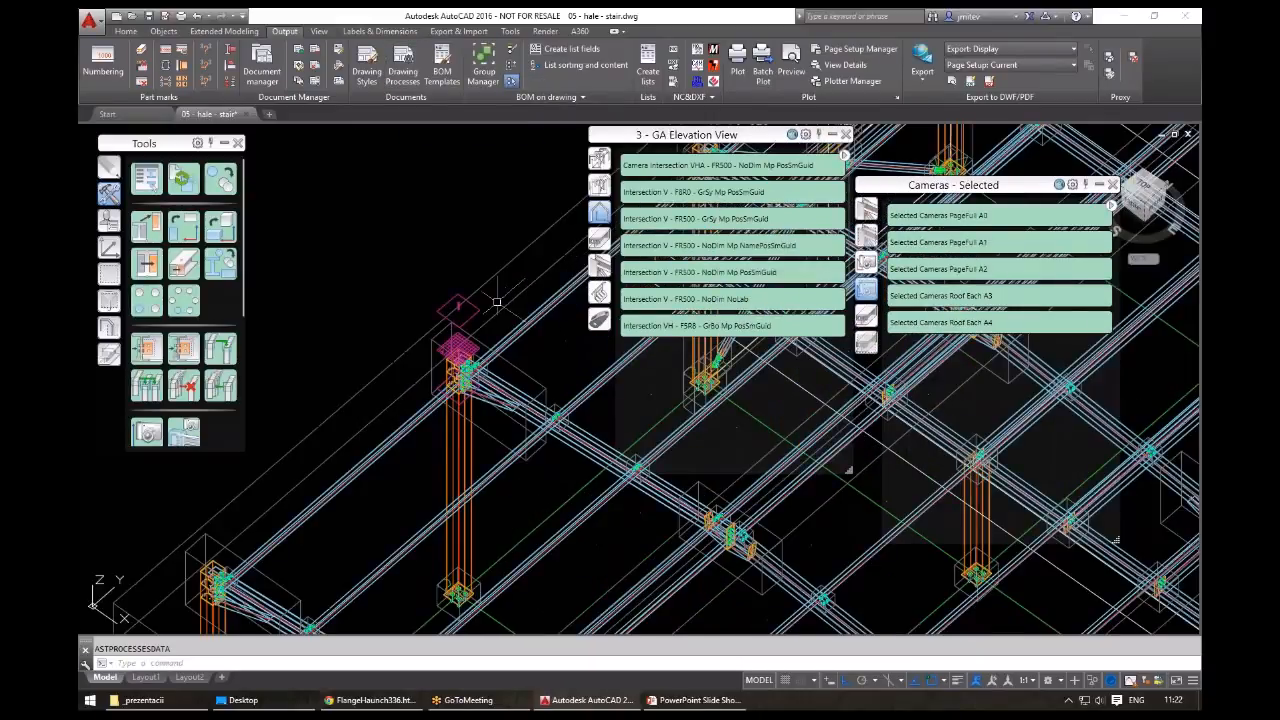
click(497, 301)
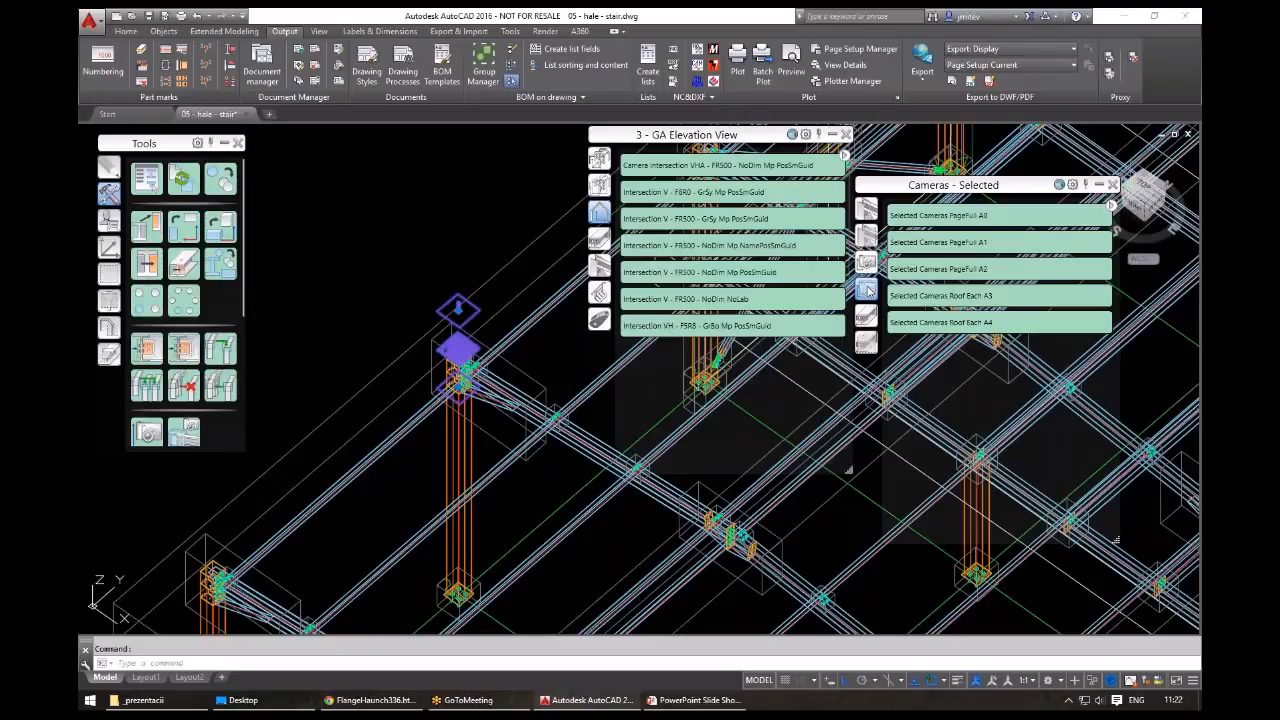
click(988, 250)
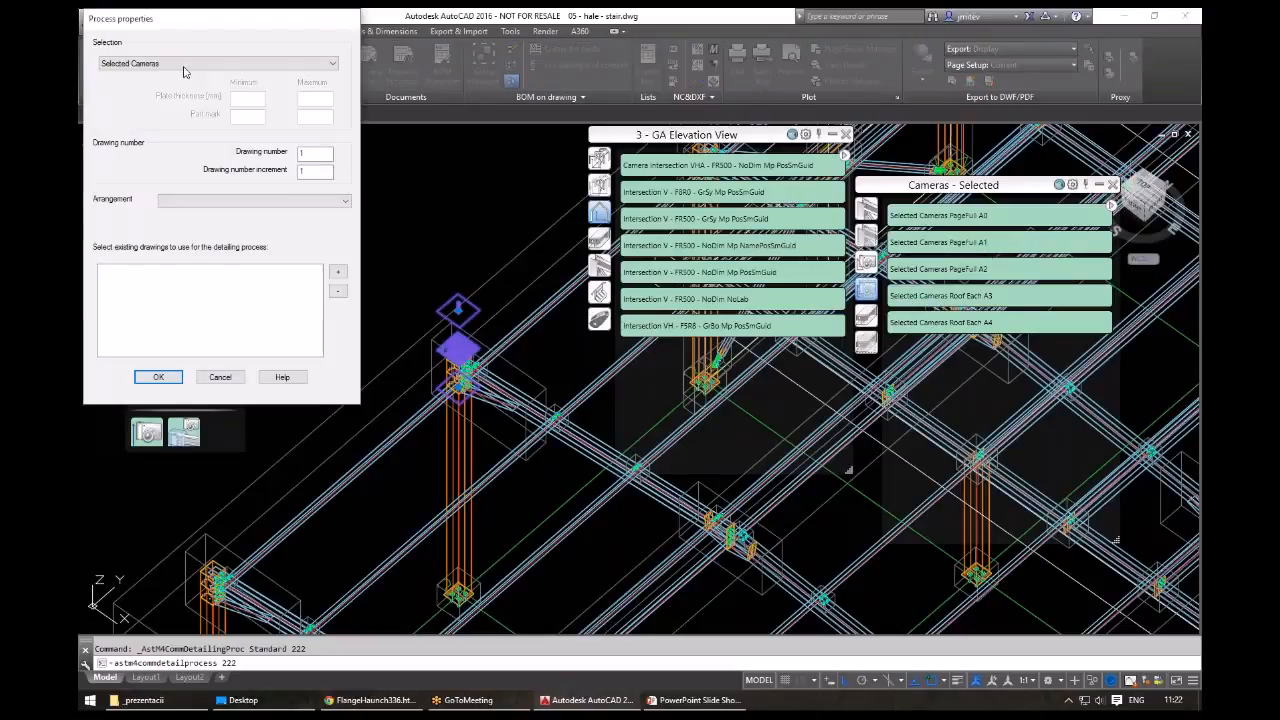
click(183, 64)
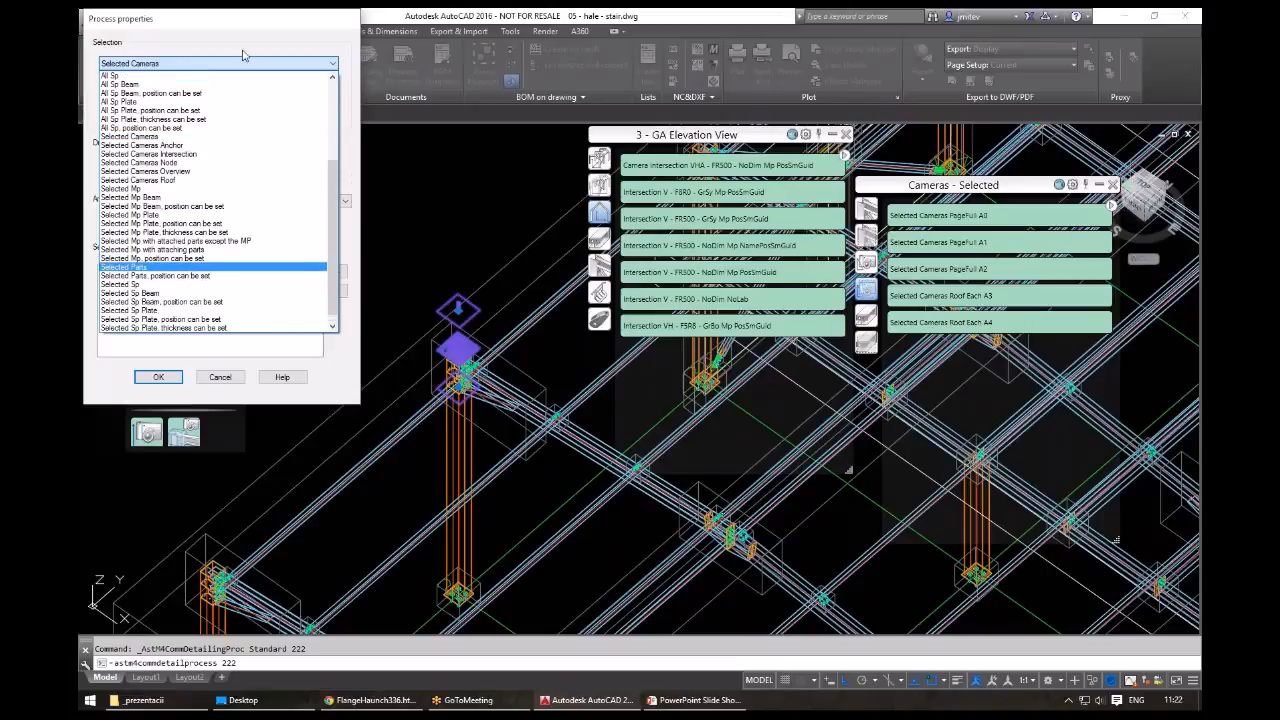
click(164, 380)
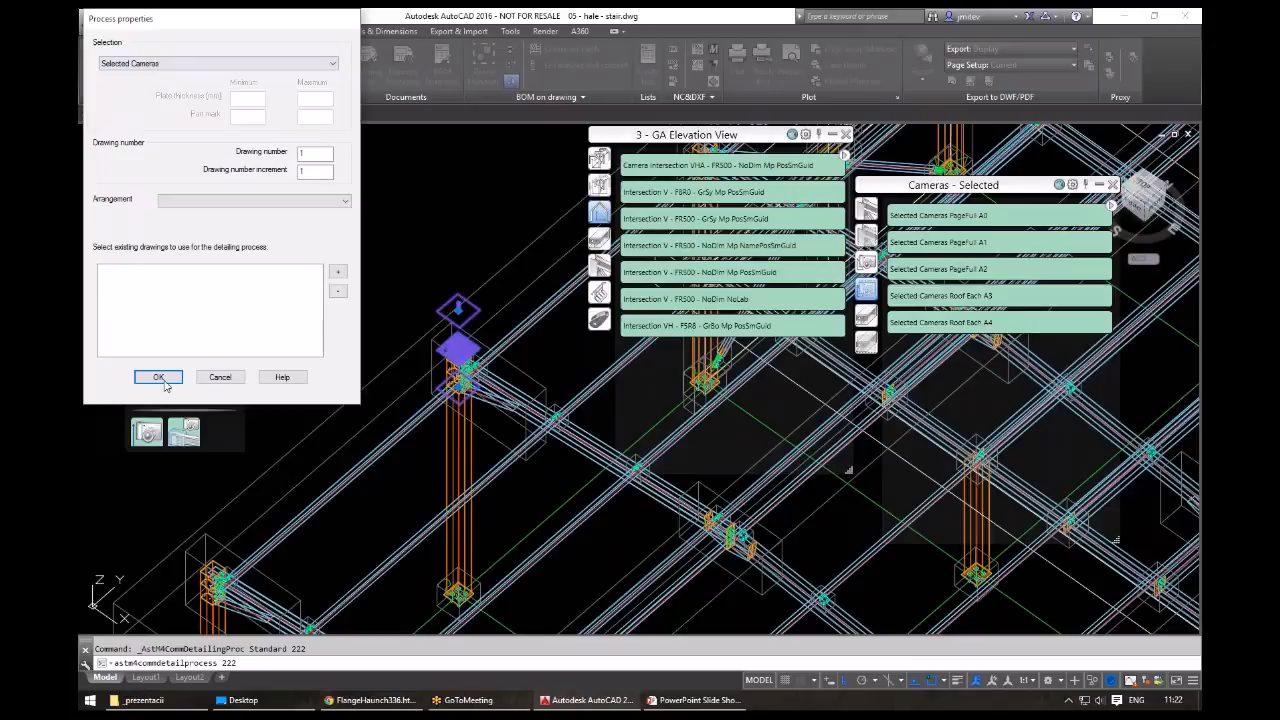
click(163, 379)
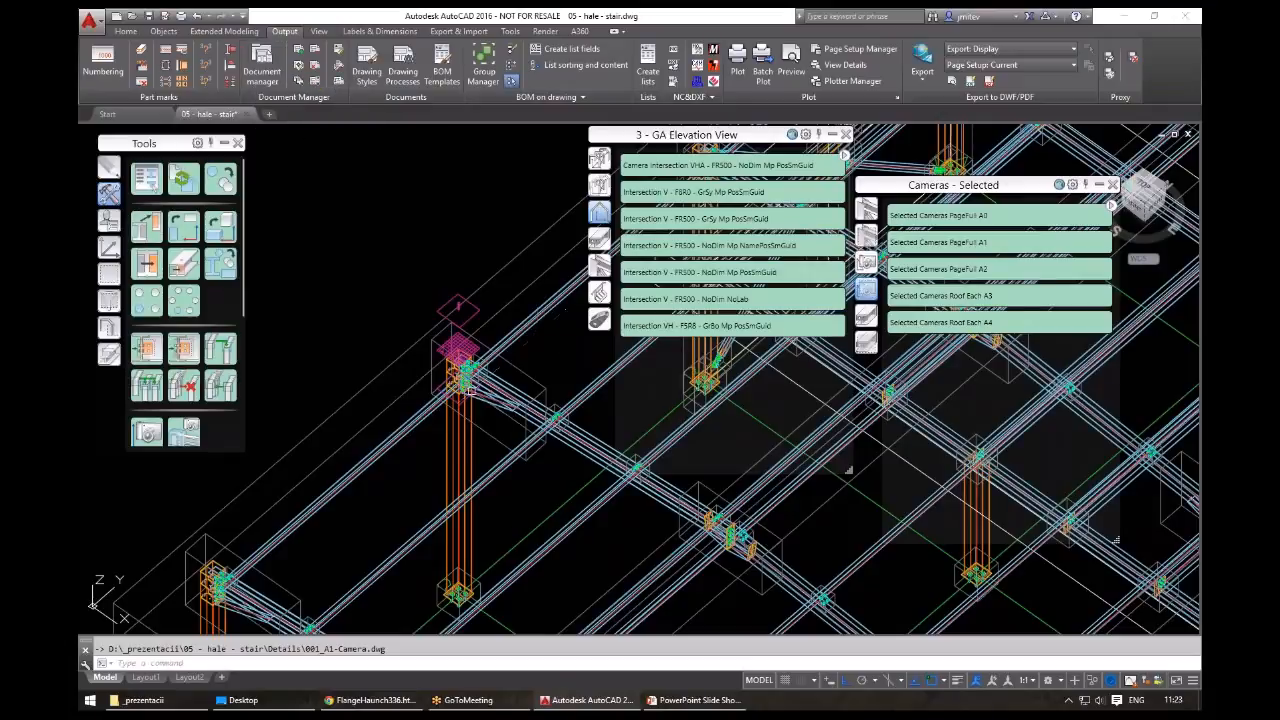
- Switch to File Explorer and open the Details folder inside 06 - hale - positions
middle_drag(468, 392, 434, 277)
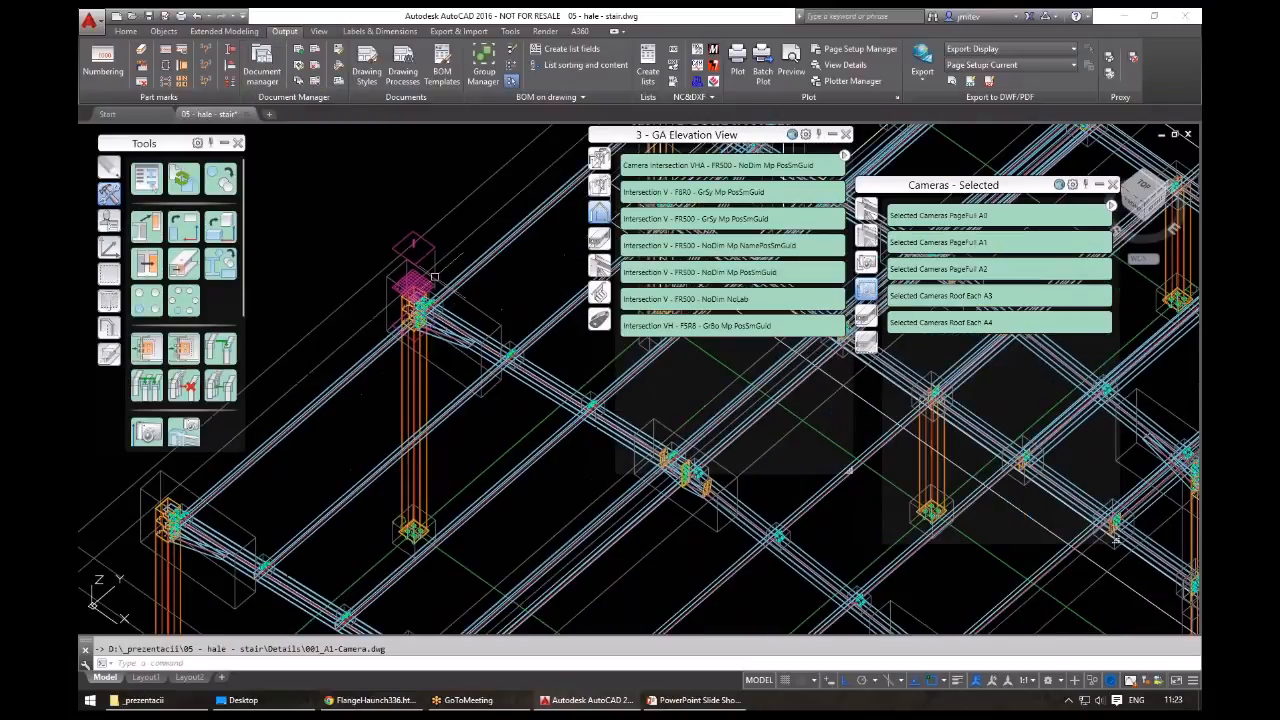
key(alt+Tab)
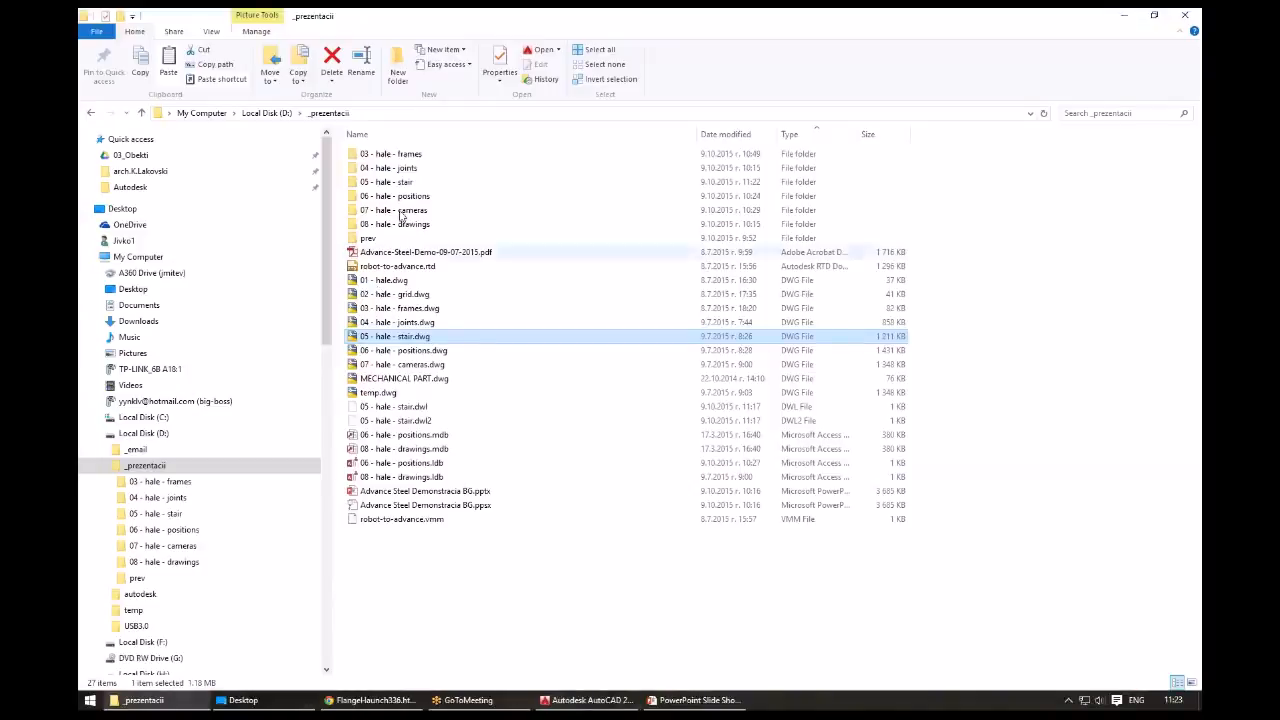
click(414, 352)
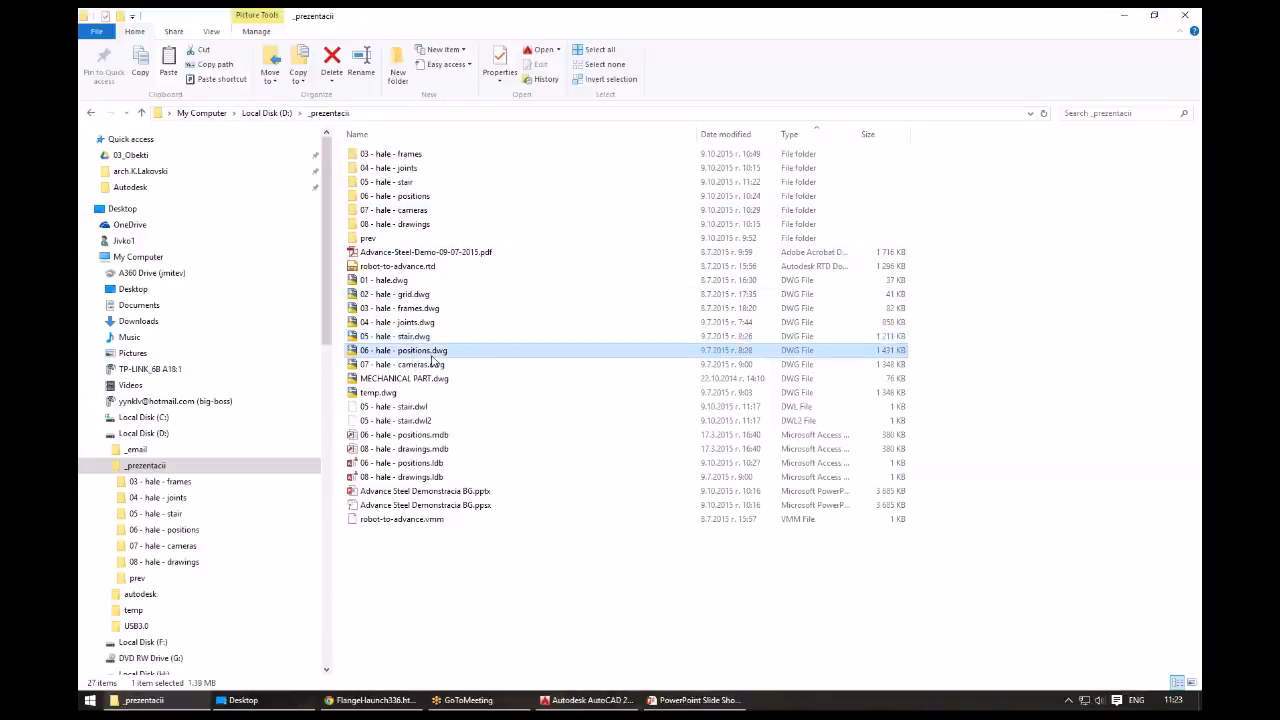
click(415, 198)
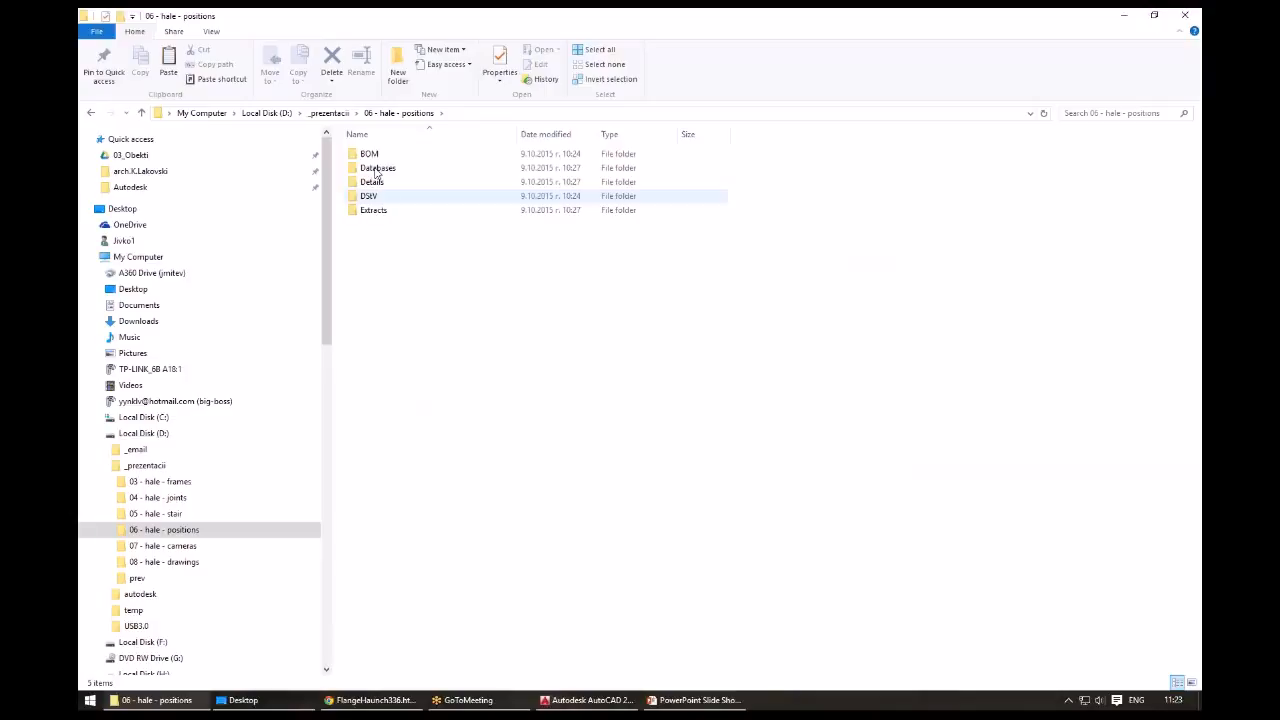
double_click(372, 182)
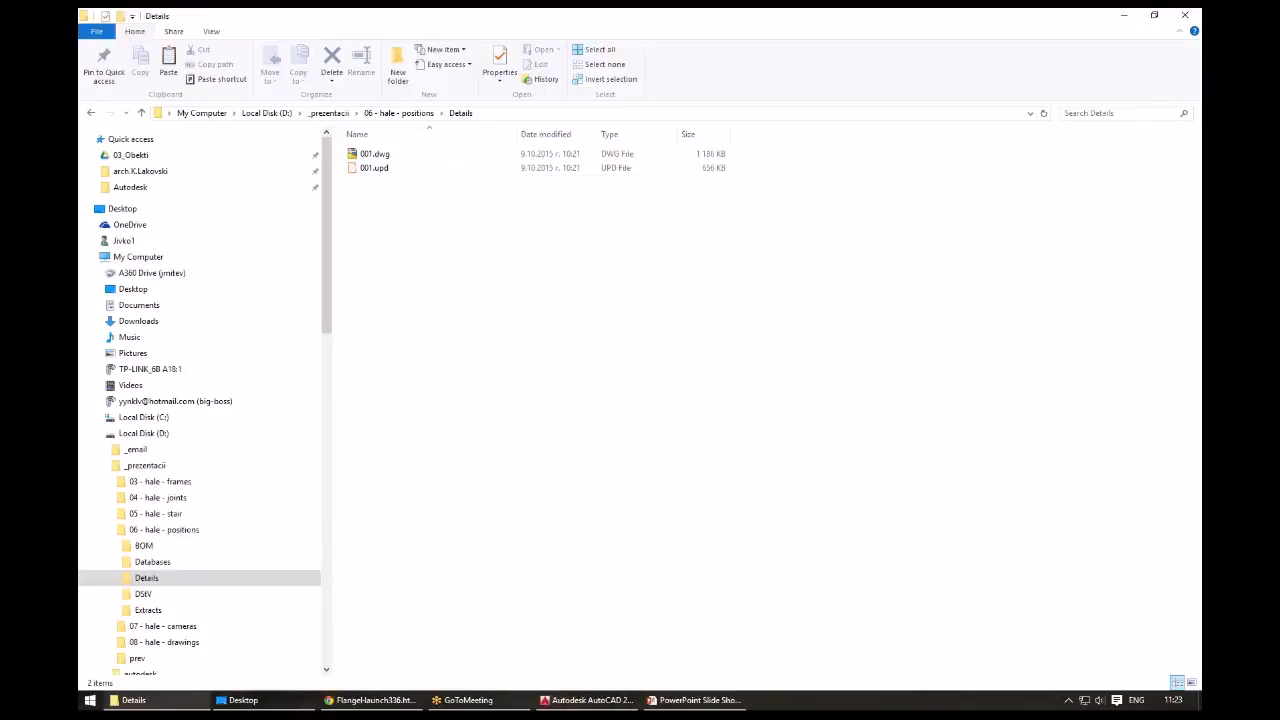
- Browse the BOM folder of 06 - hale - positions, collapse that project folder and view the files in _prezentacii
click(146, 547)
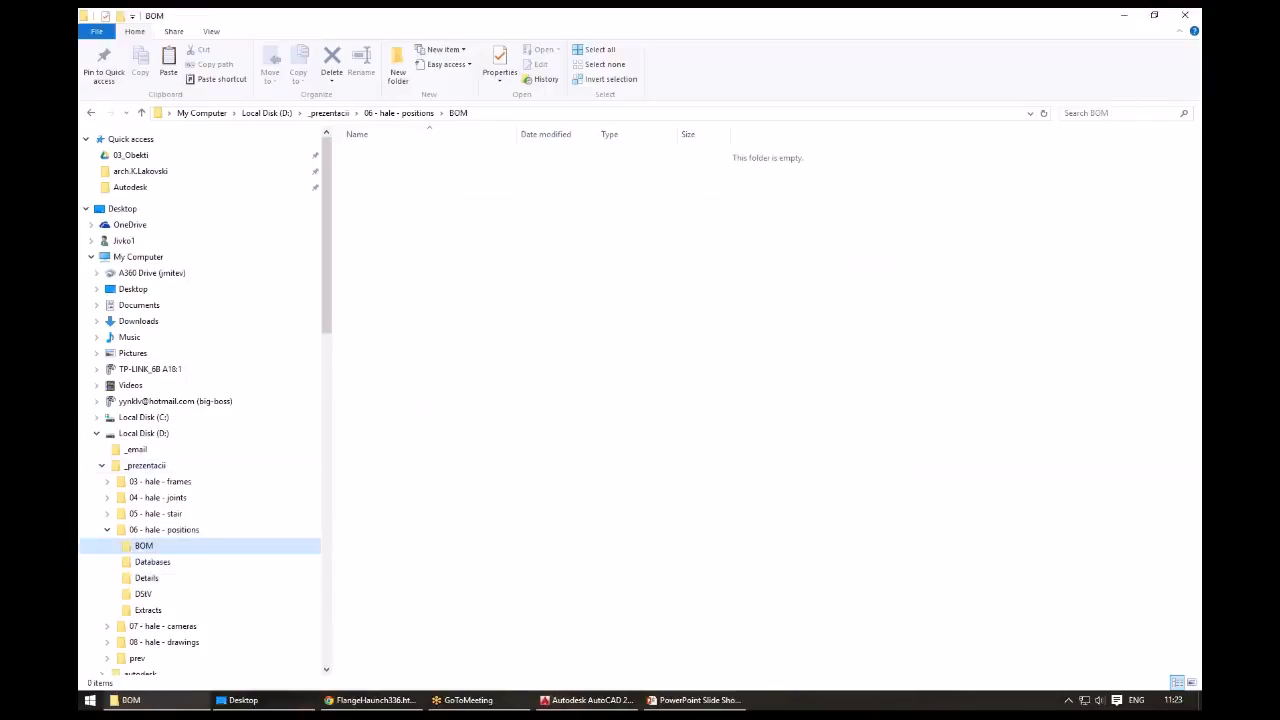
click(107, 529)
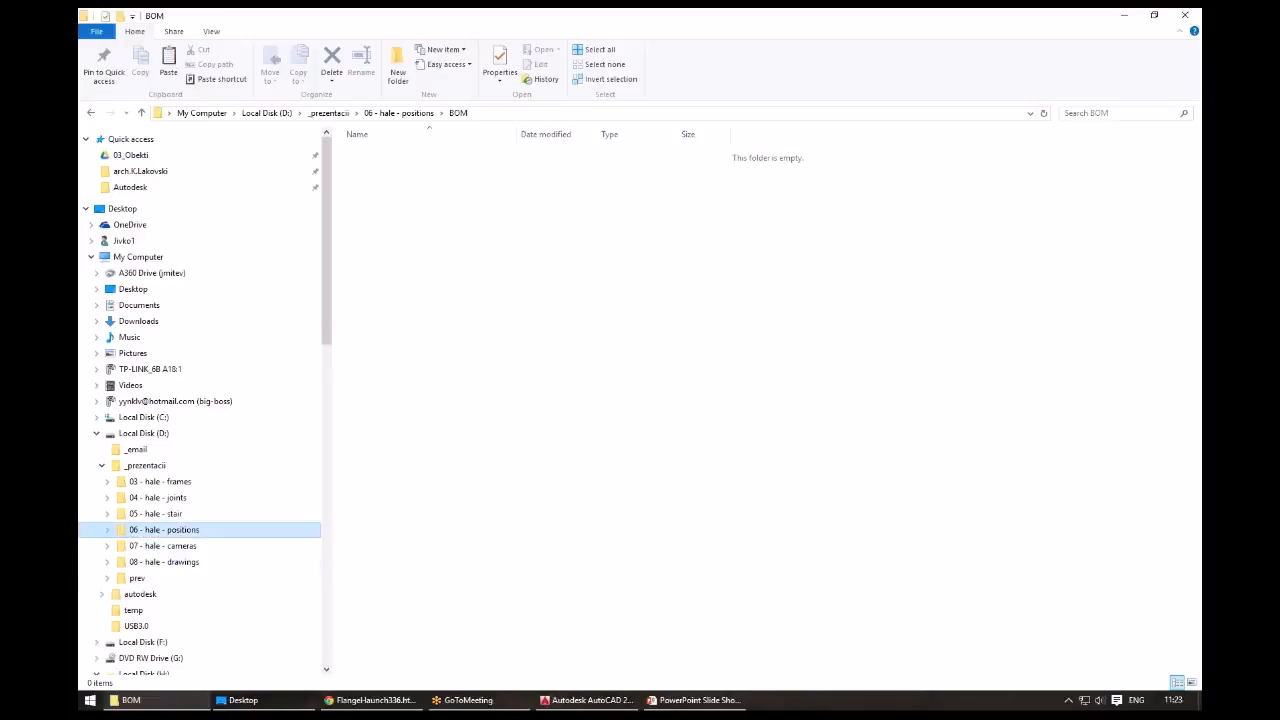
click(147, 466)
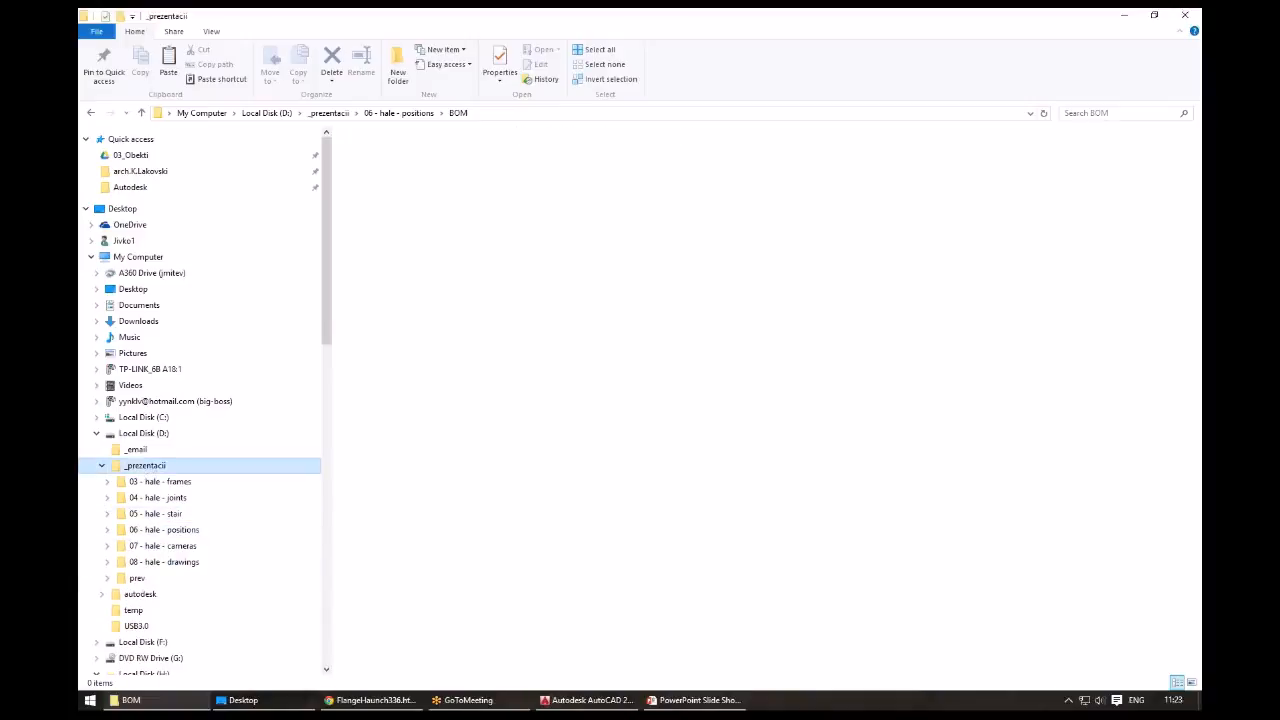
click(405, 352)
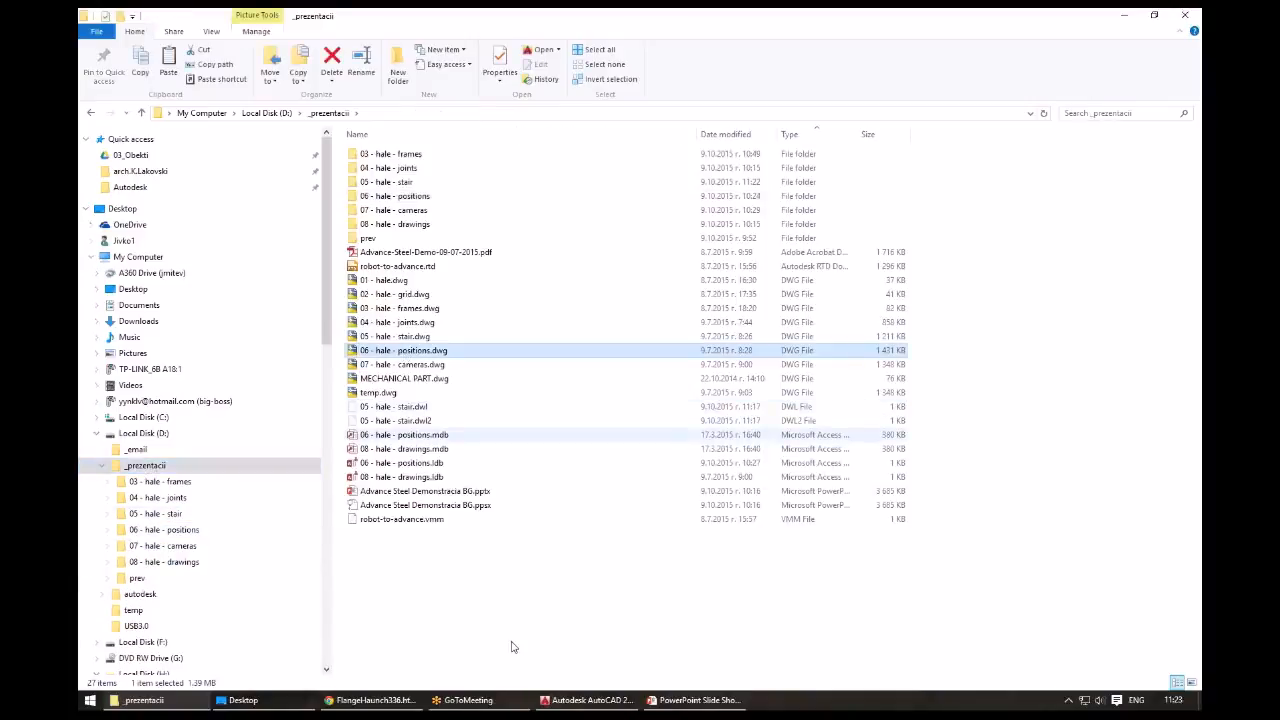
- Switch back to AutoCAD and open the up-to-date detail 001_A1-Camera.dwg from the Document Manager
click(590, 700)
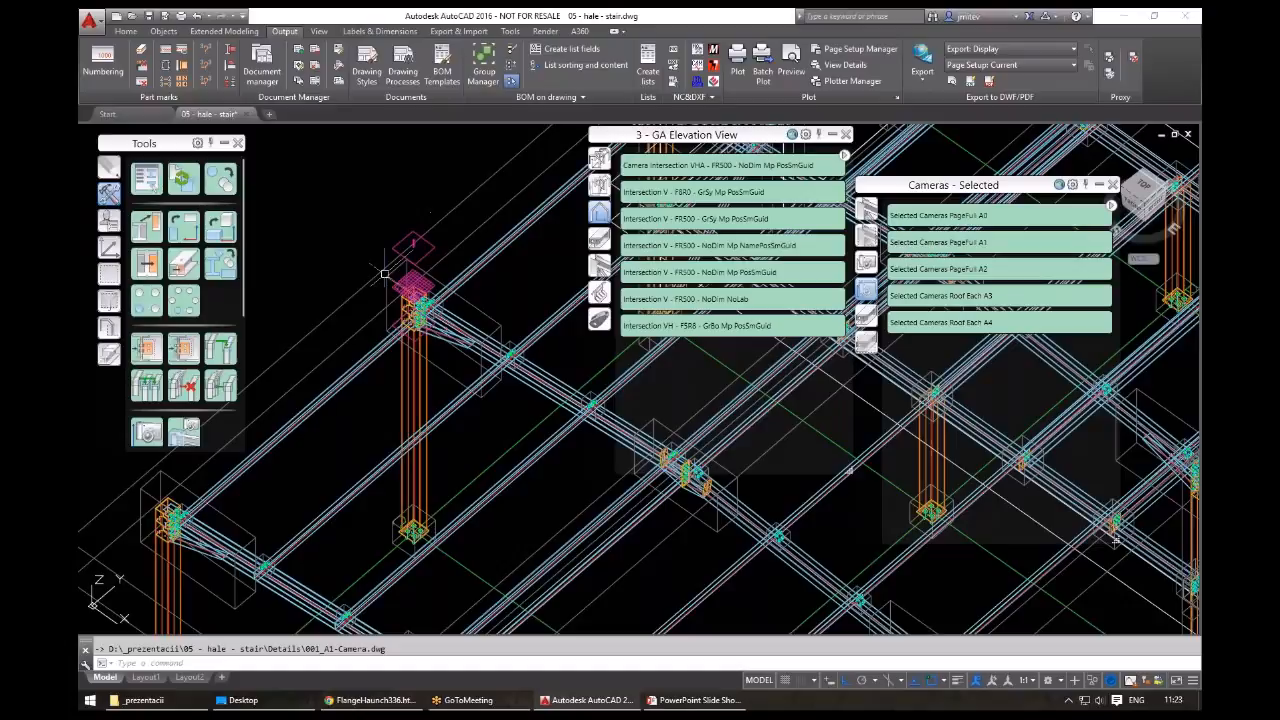
middle_drag(384, 272, 421, 284)
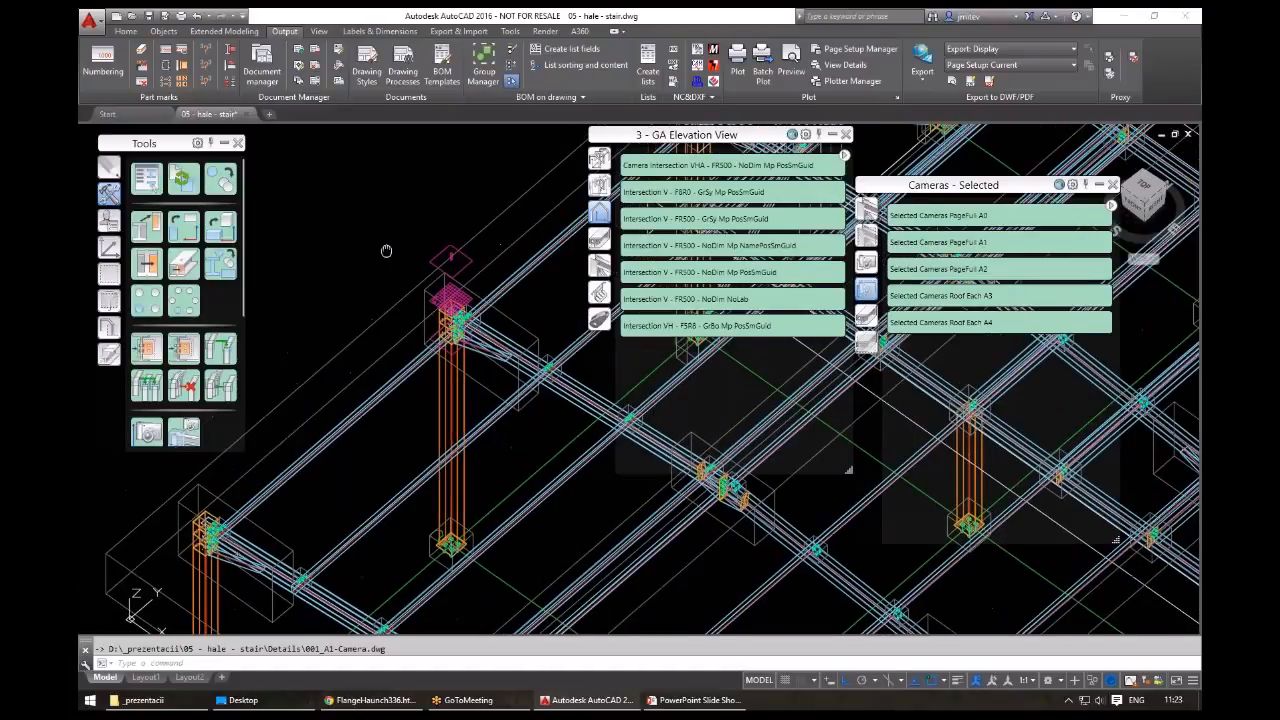
click(266, 68)
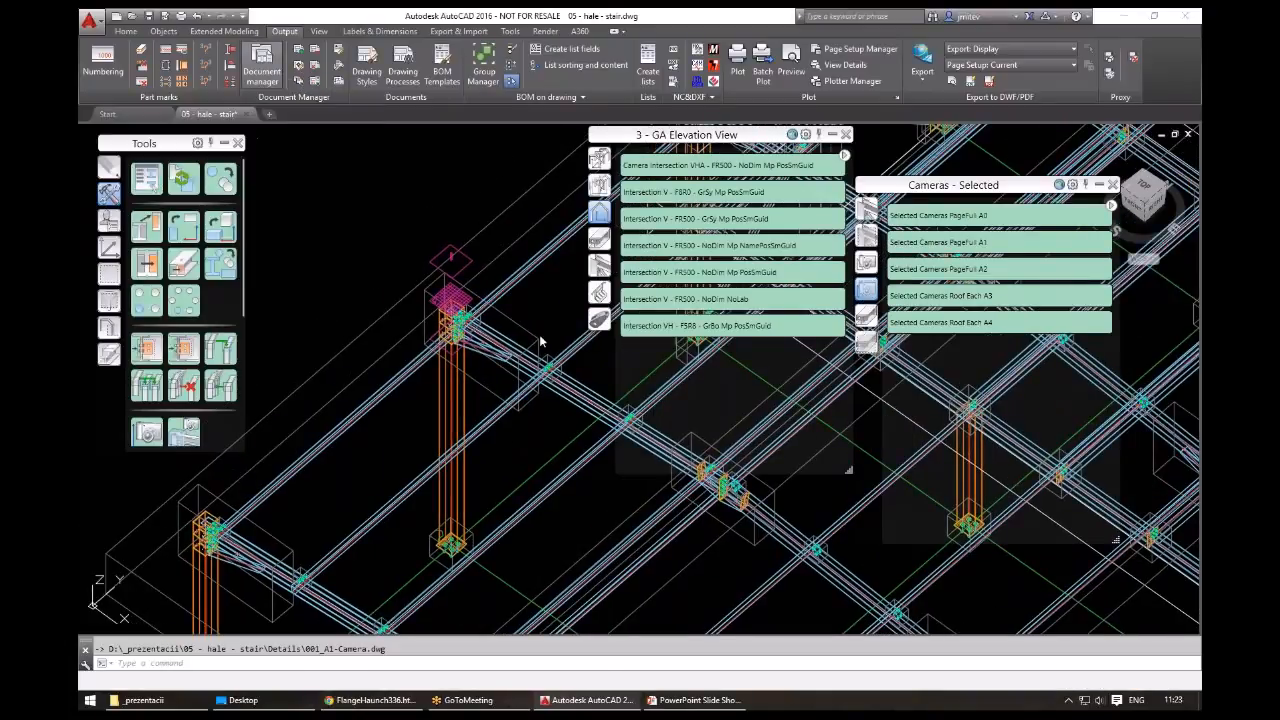
click(308, 347)
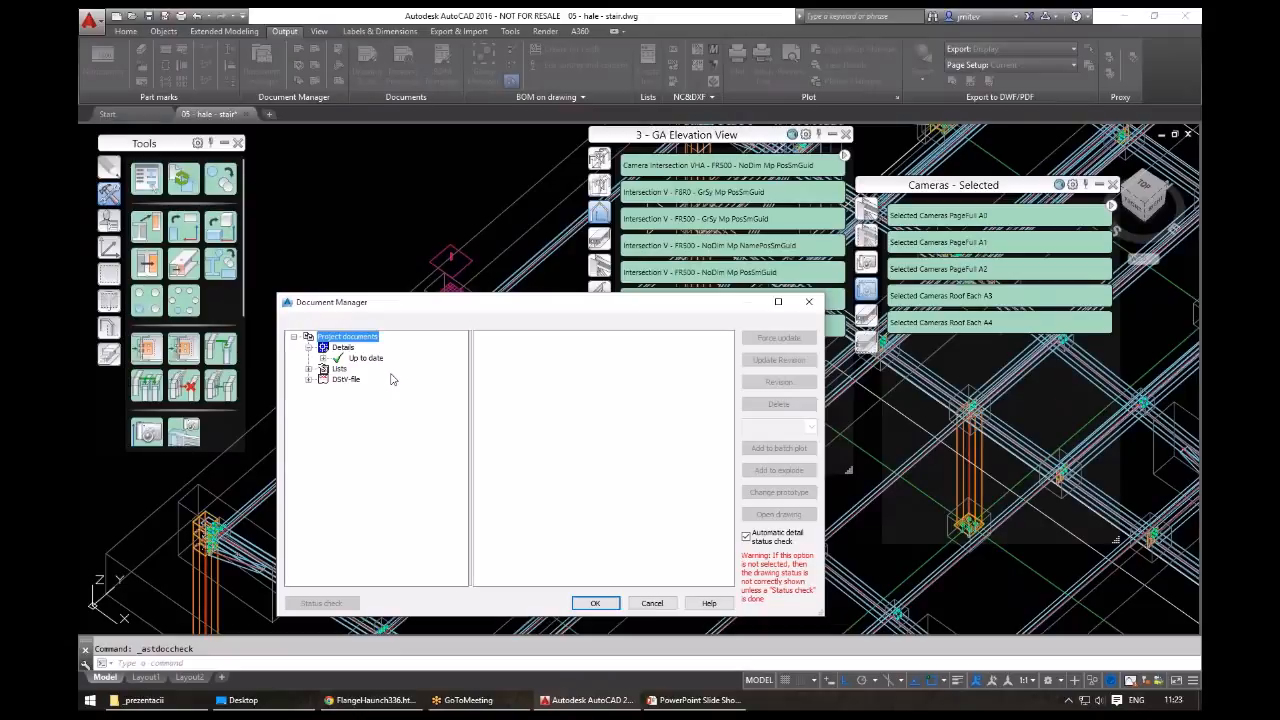
click(322, 357)
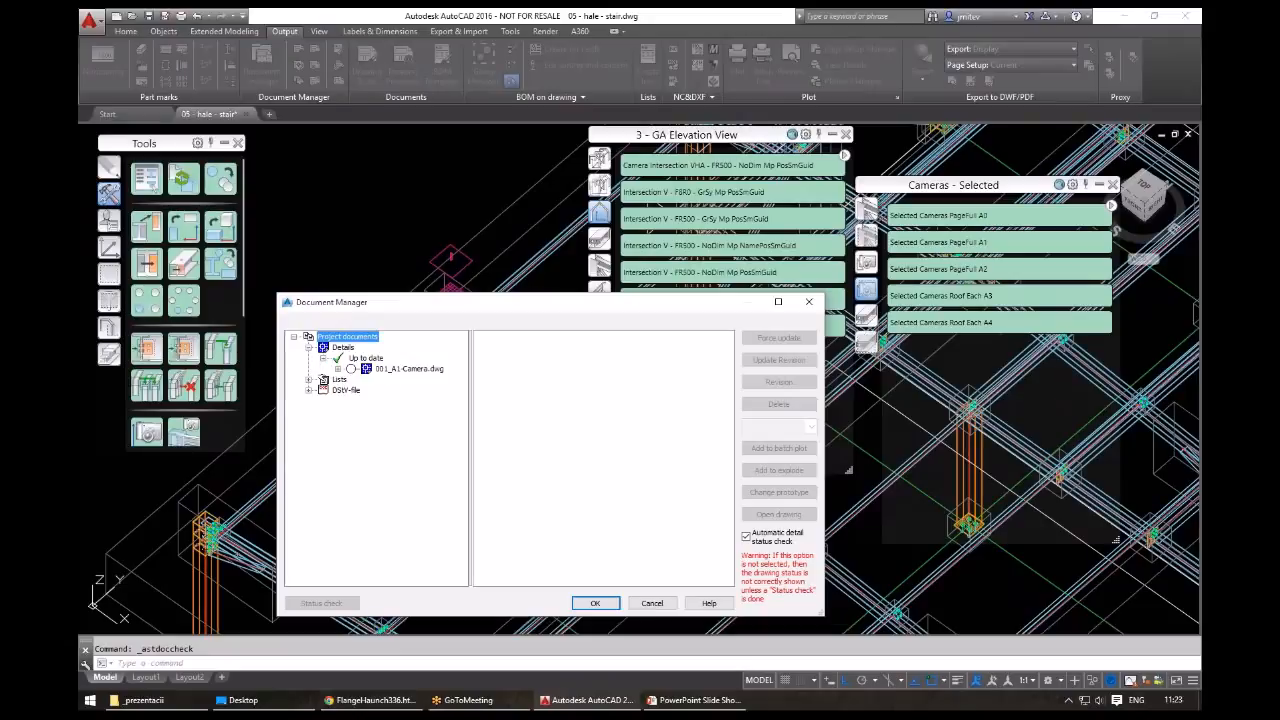
double_click(408, 368)
- Examine the camera detail's roof view on the A1 sheet, including its extent beyond the frame and the position labels
scroll(417, 326, down, 3)
middle_drag(426, 377, 417, 326)
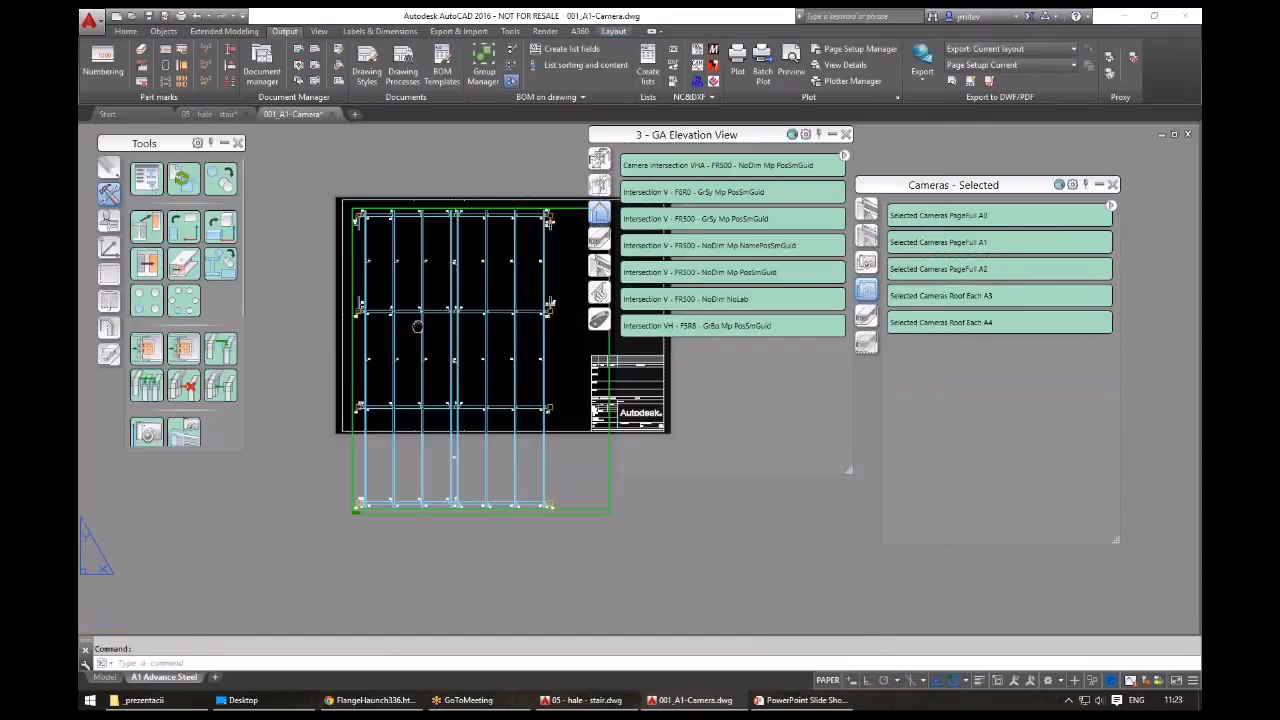
scroll(391, 447, up, 6)
middle_drag(391, 447, 406, 442)
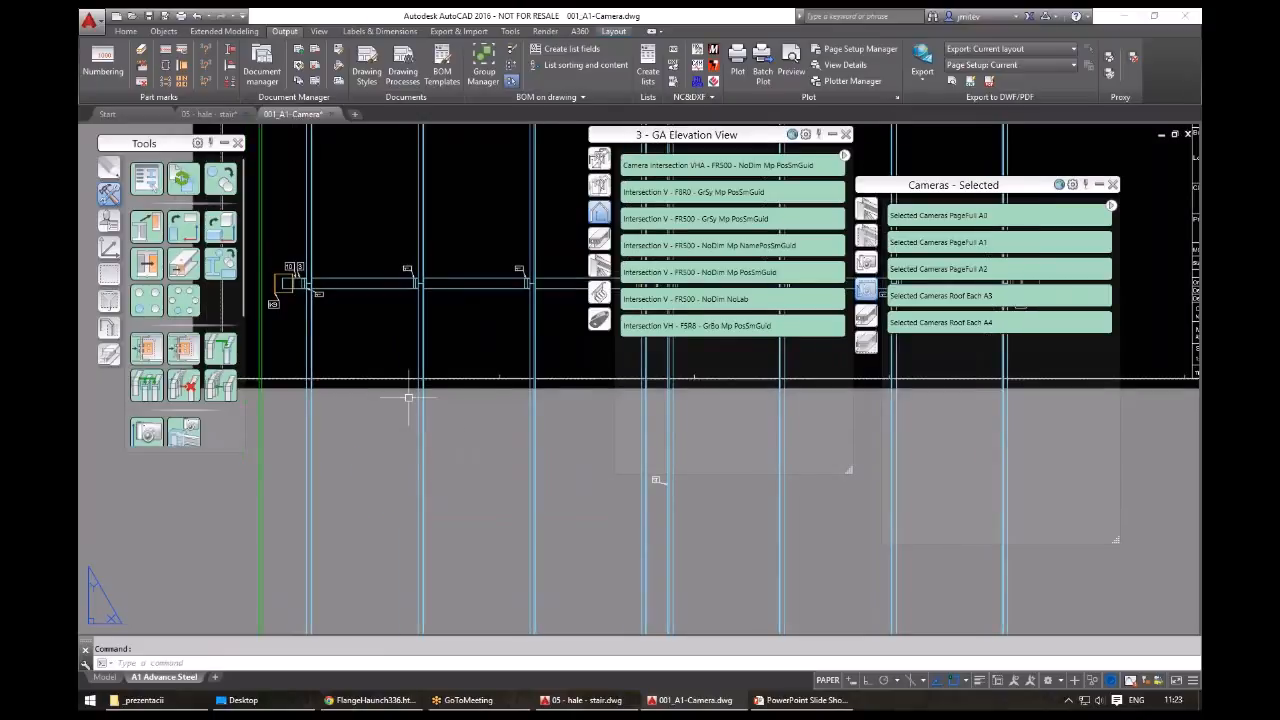
scroll(408, 397, down, 5)
middle_drag(607, 462, 479, 469)
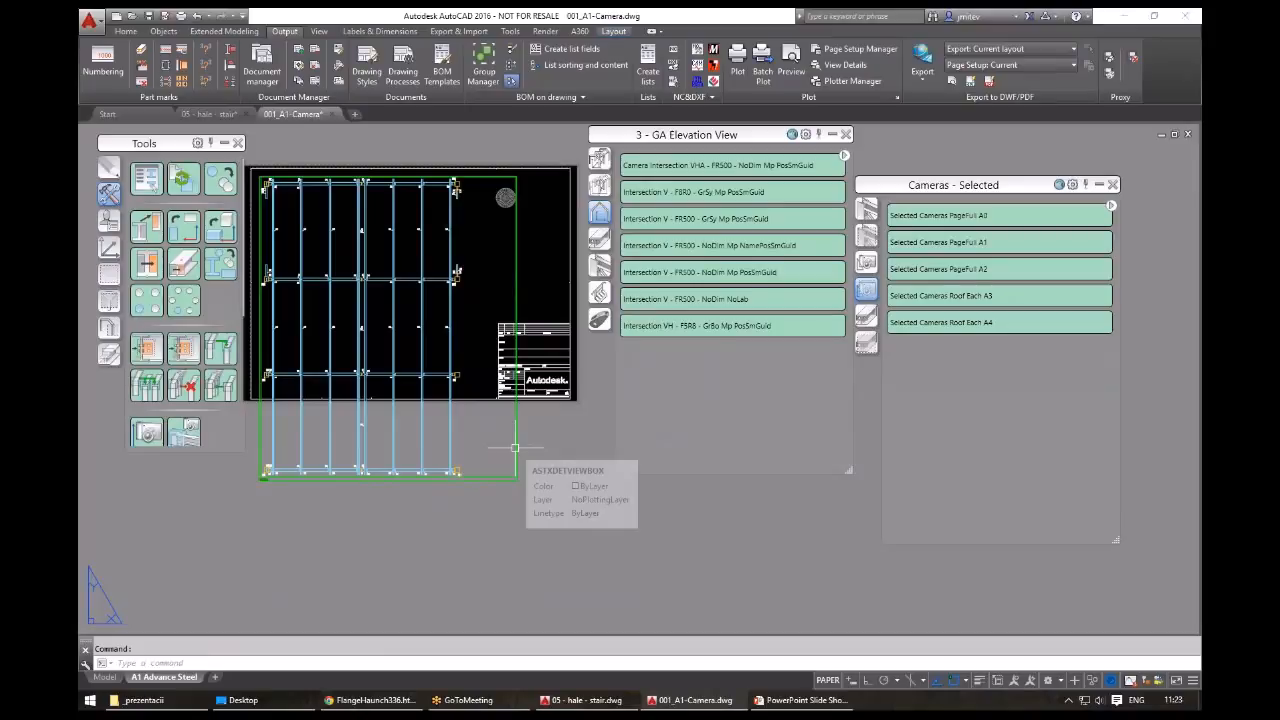
middle_drag(308, 242, 388, 237)
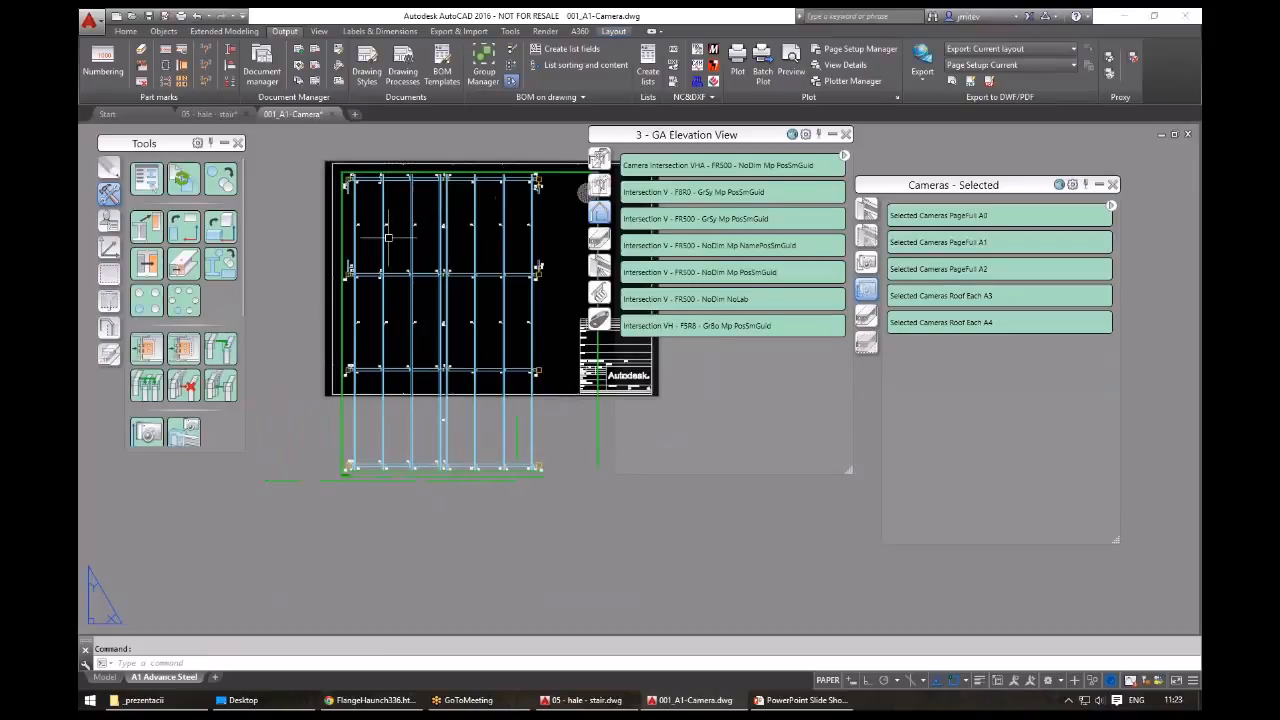
scroll(398, 233, up, 5)
middle_drag(337, 404, 386, 480)
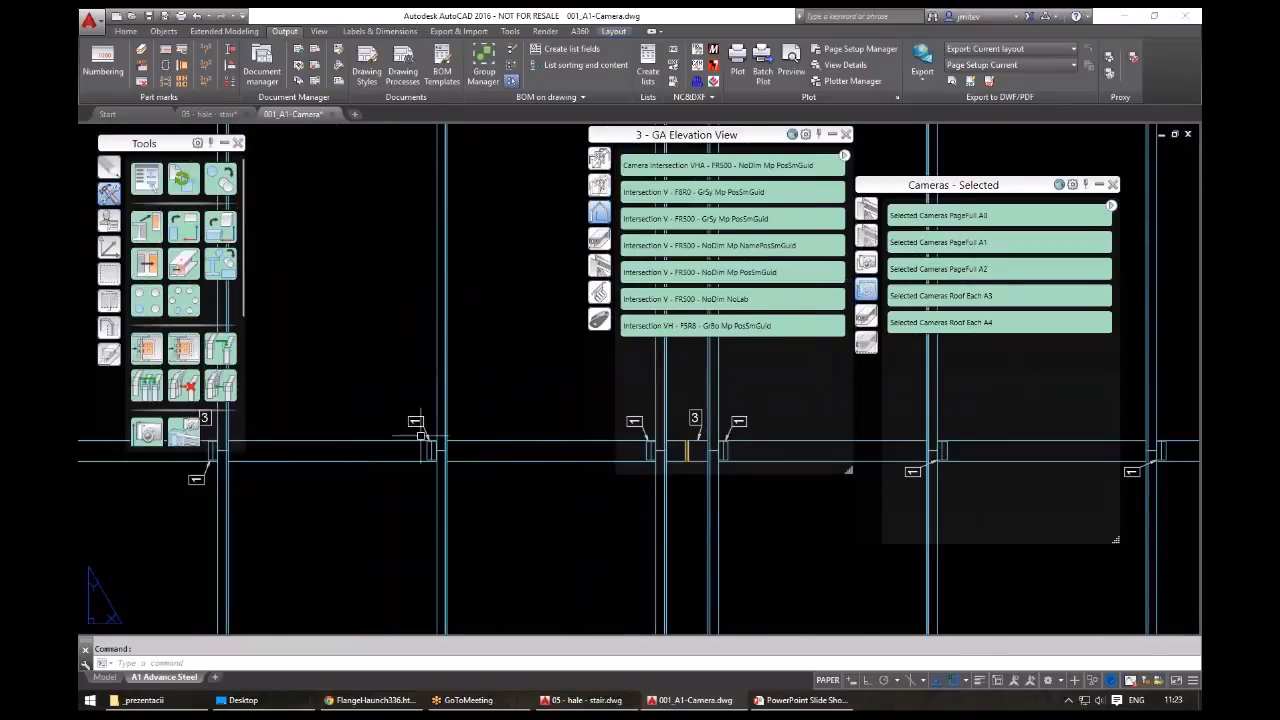
scroll(425, 405, down, 6)
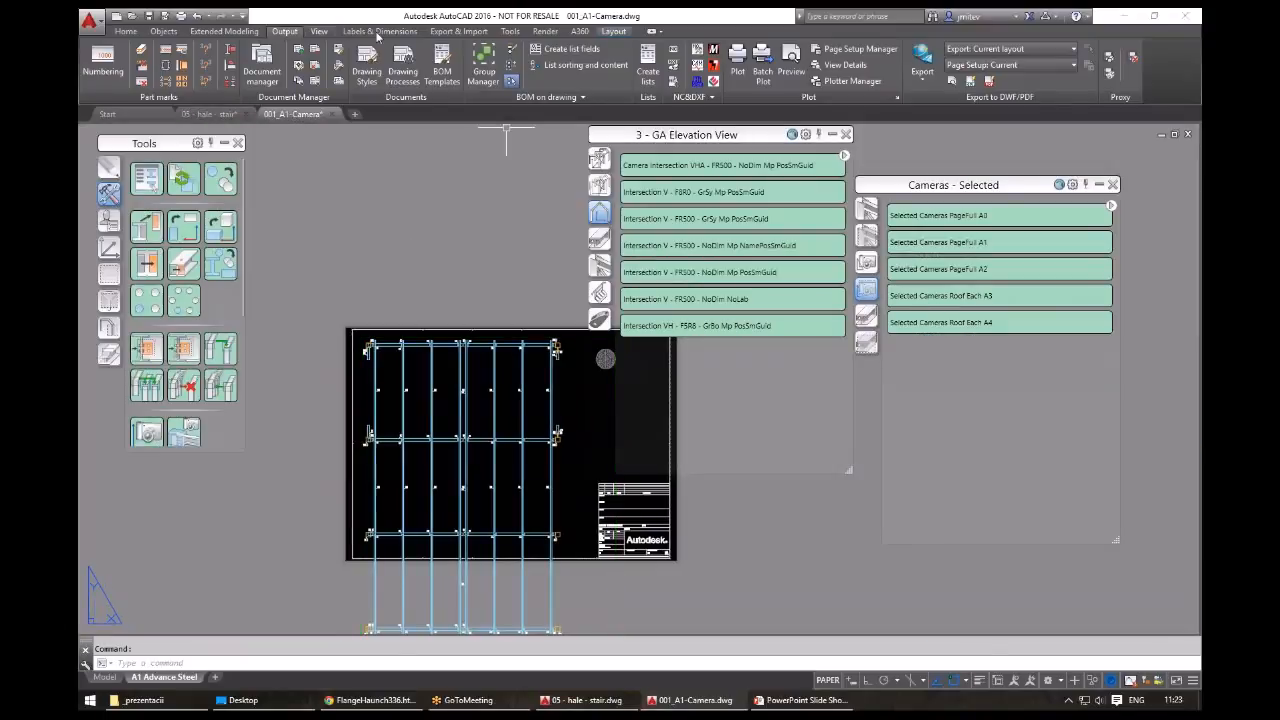
- Start a horizontal linear parametric dimension in the roof view, dimensioning the first two purlins in the upper bay
click(379, 31)
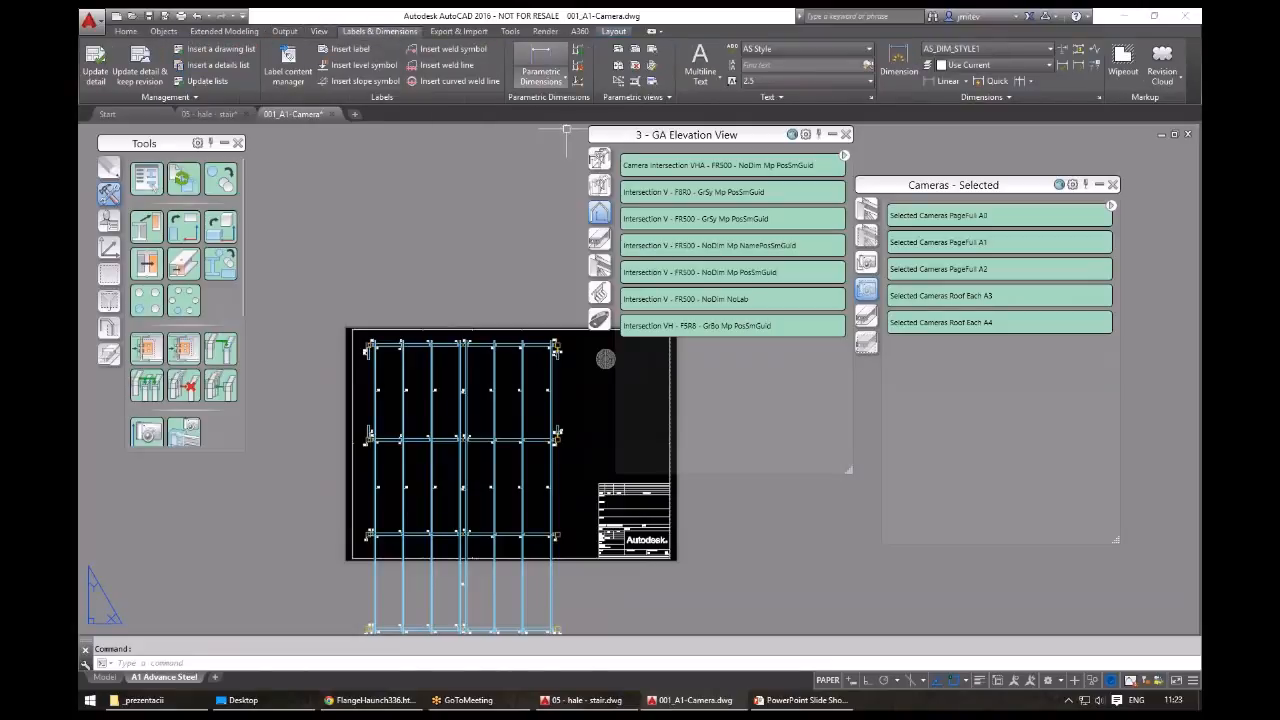
click(540, 56)
key(Escape)
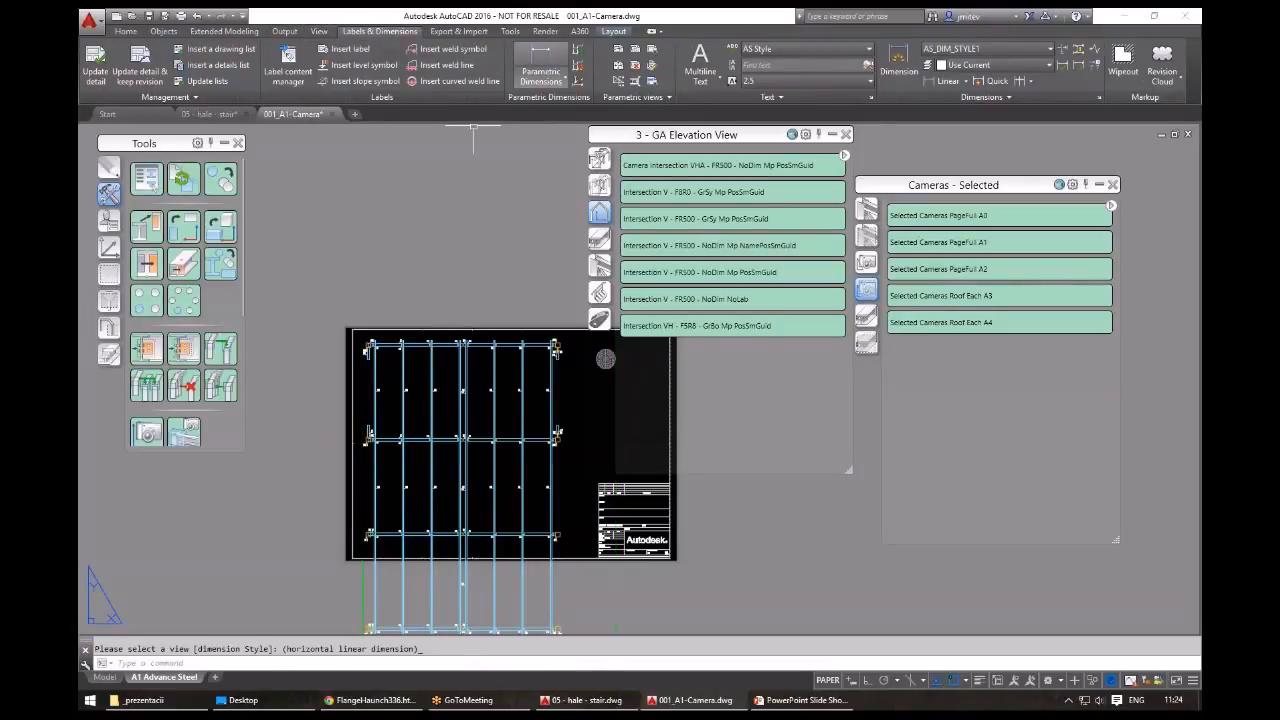
click(540, 62)
click(453, 398)
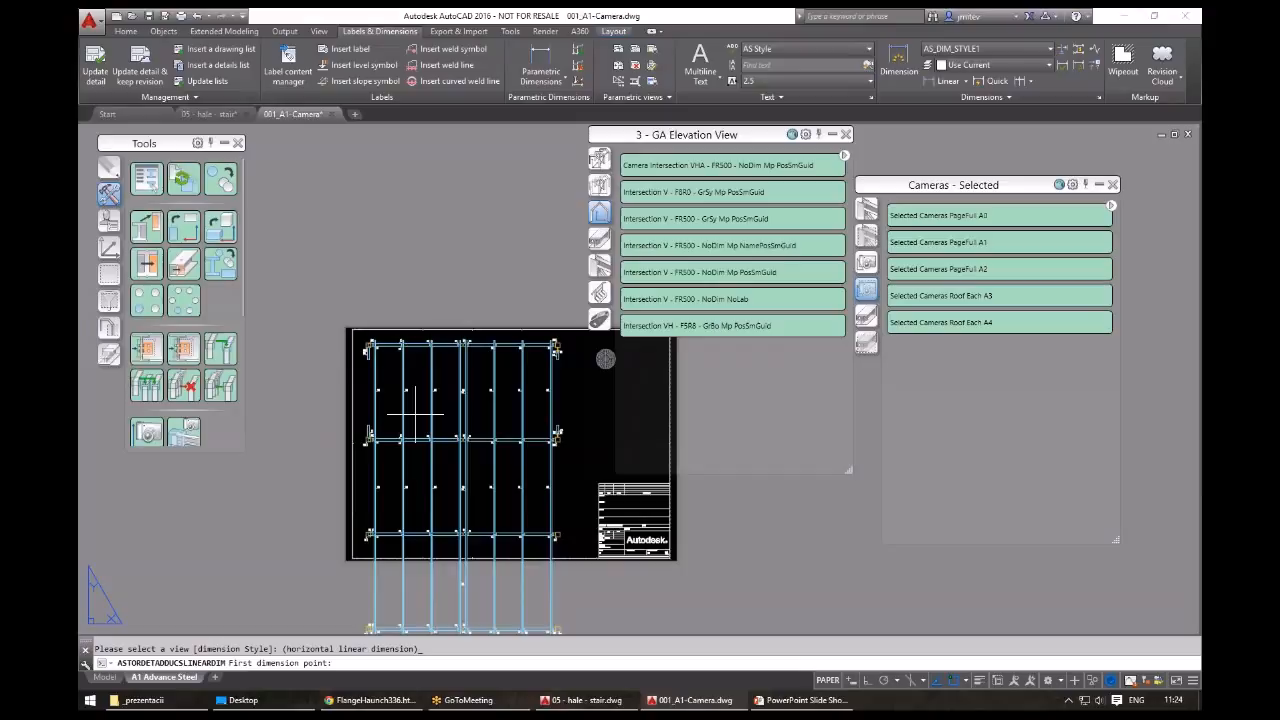
click(415, 411)
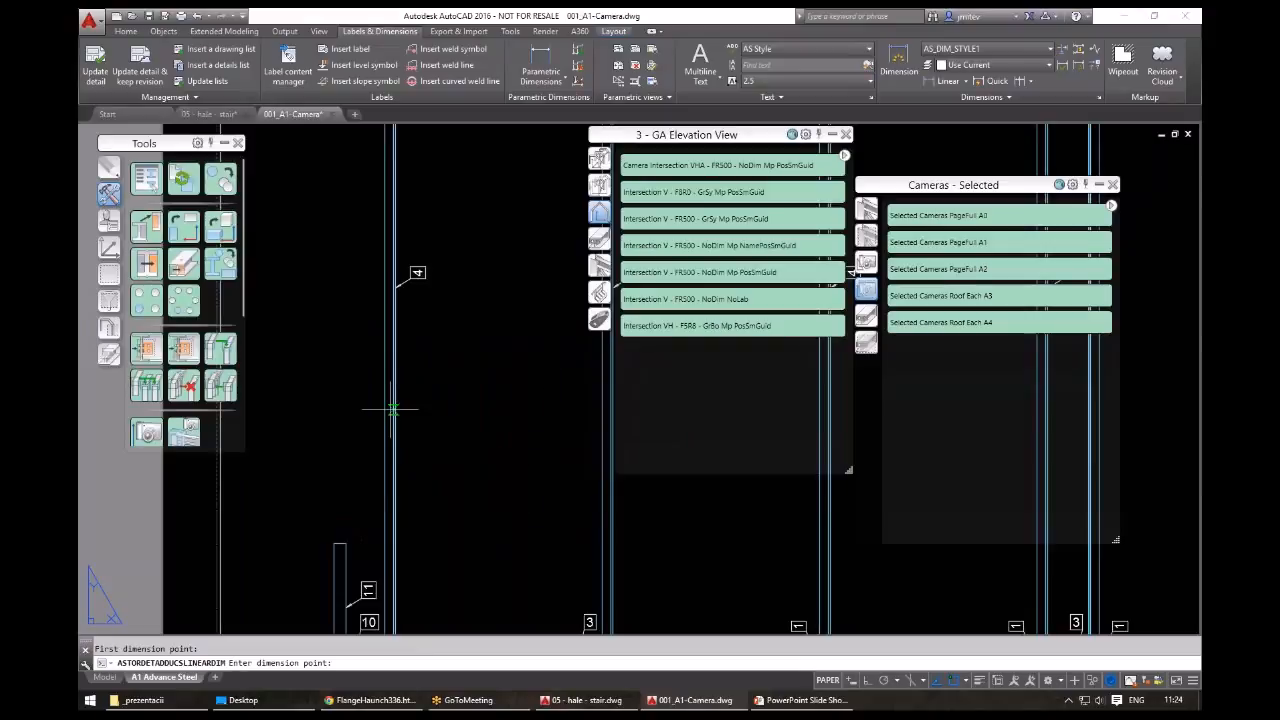
middle_drag(601, 417, 458, 410)
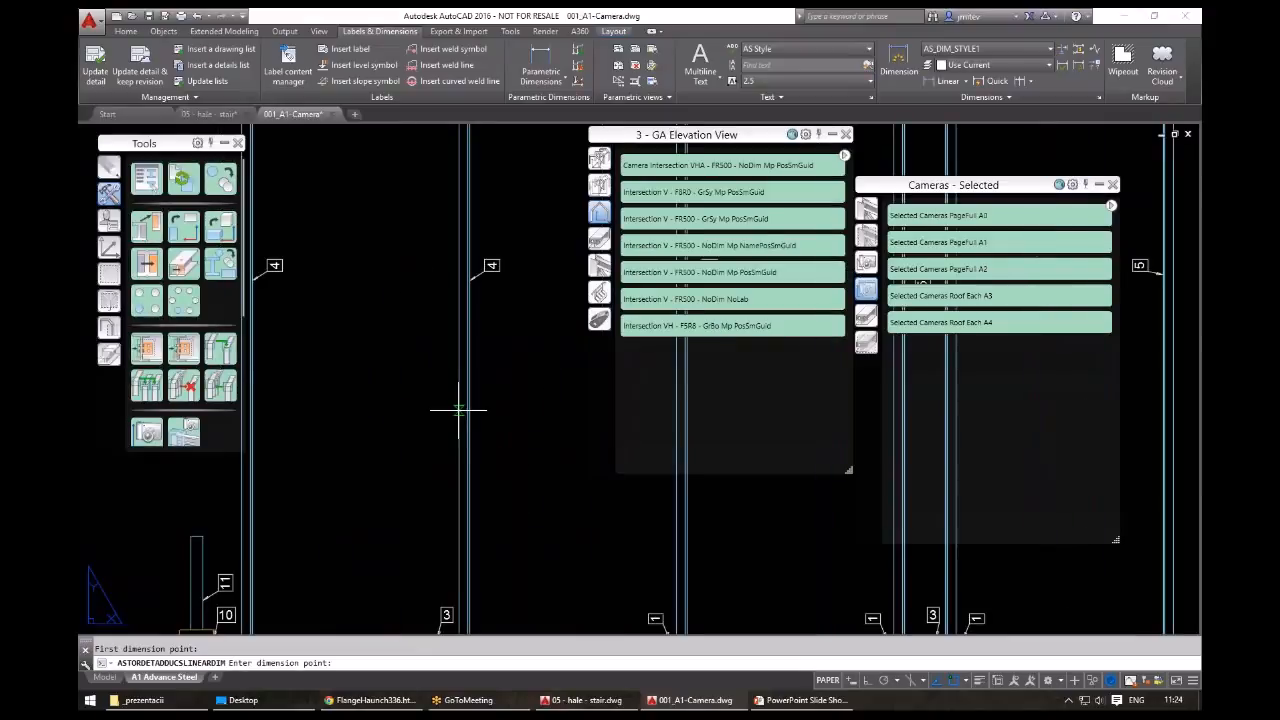
click(458, 410)
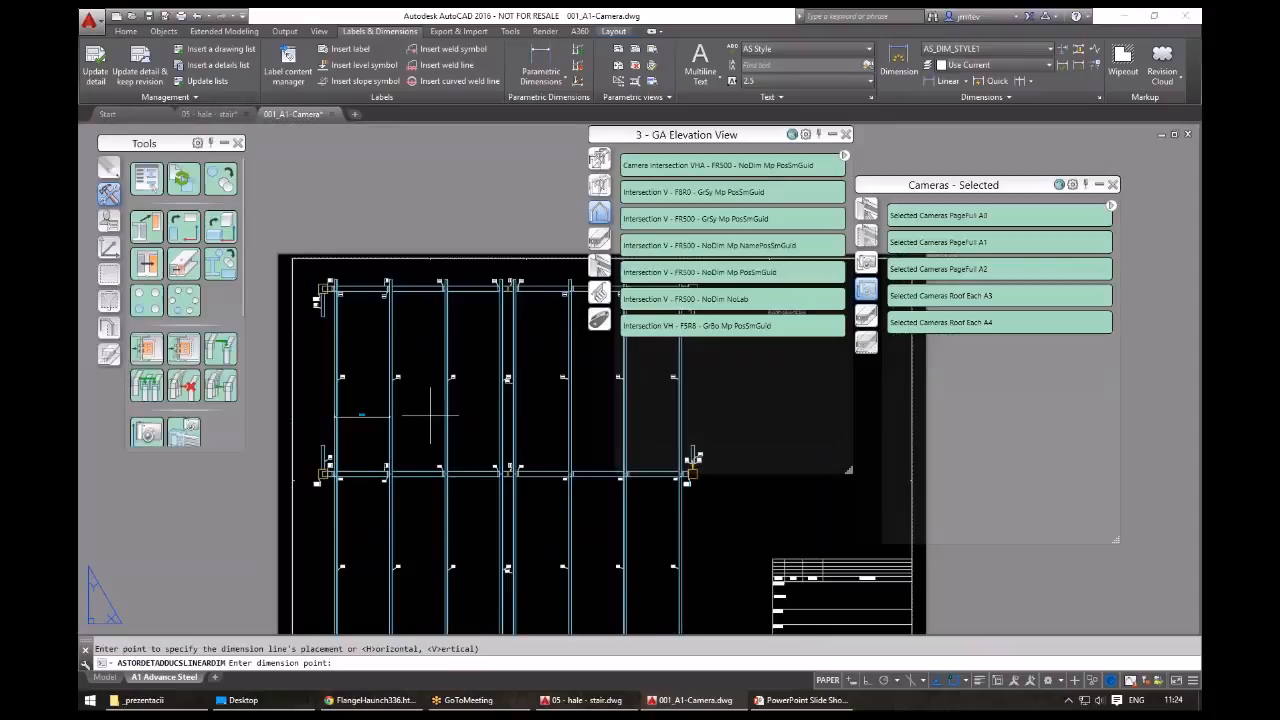
- Extend the dimension chain across the remaining purlins of the upper bay and finish it
click(430, 413)
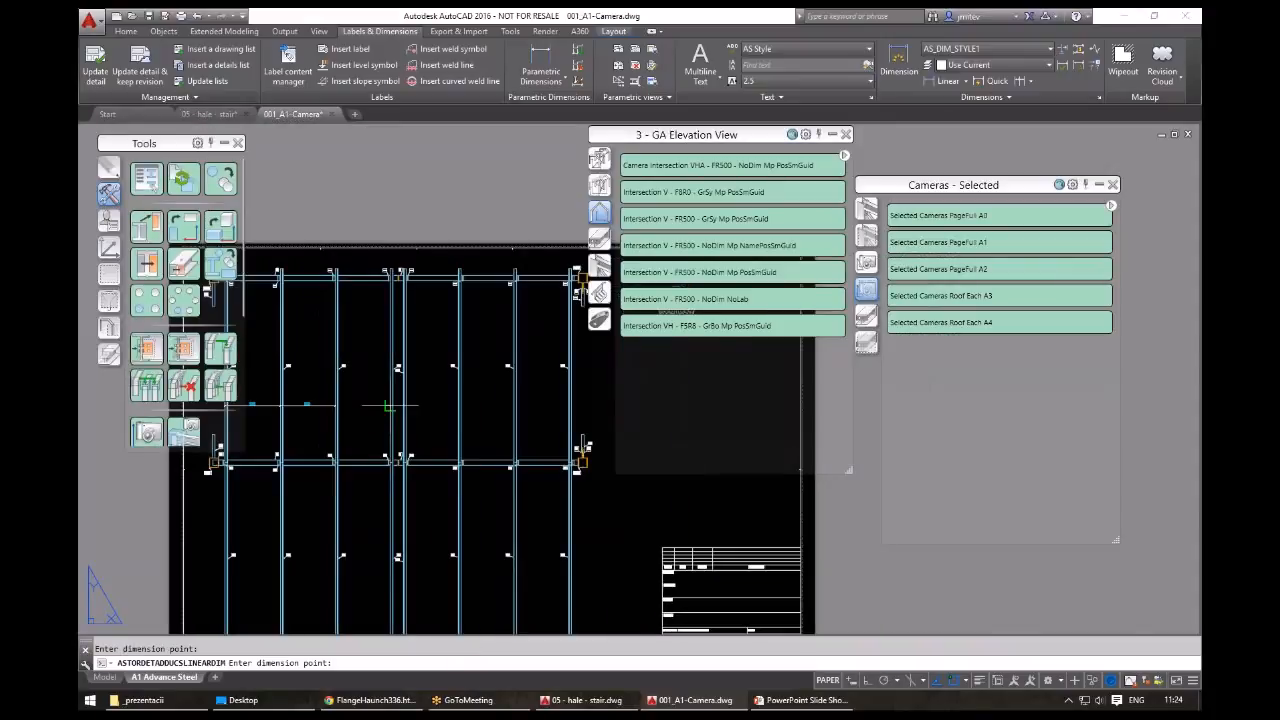
click(390, 405)
click(404, 407)
click(459, 410)
click(514, 410)
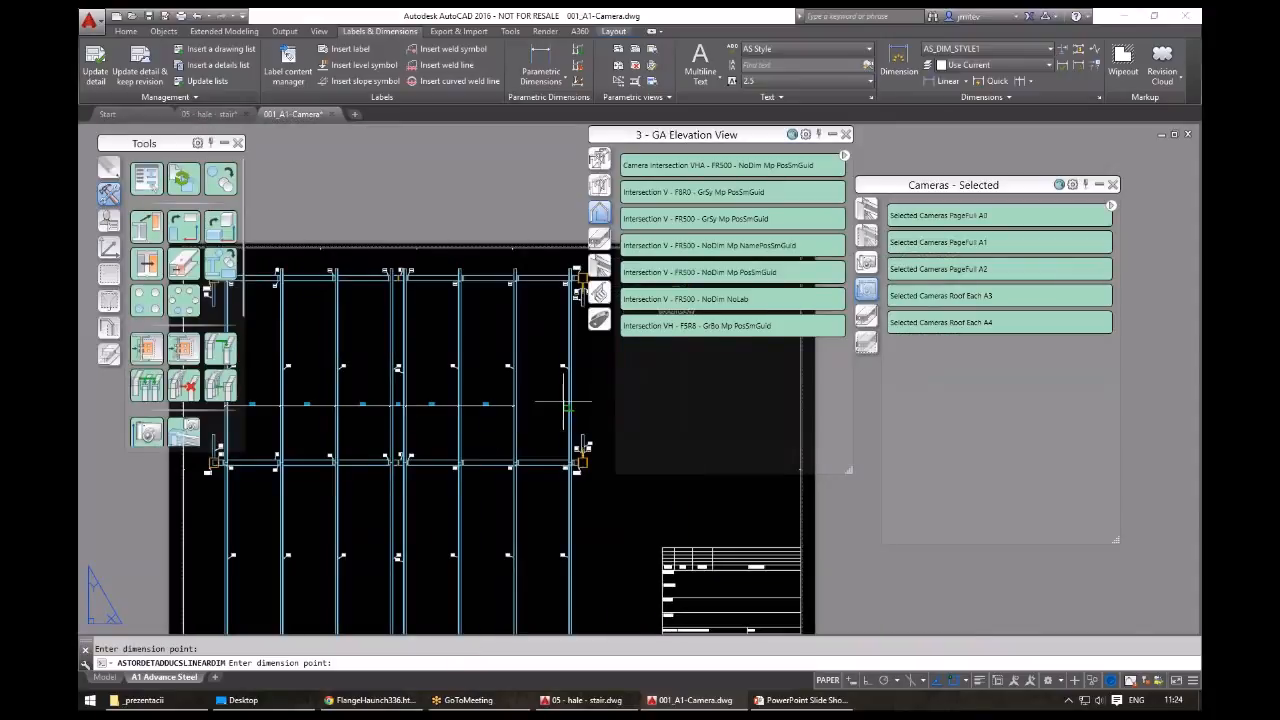
right_click(478, 410)
key(Return)
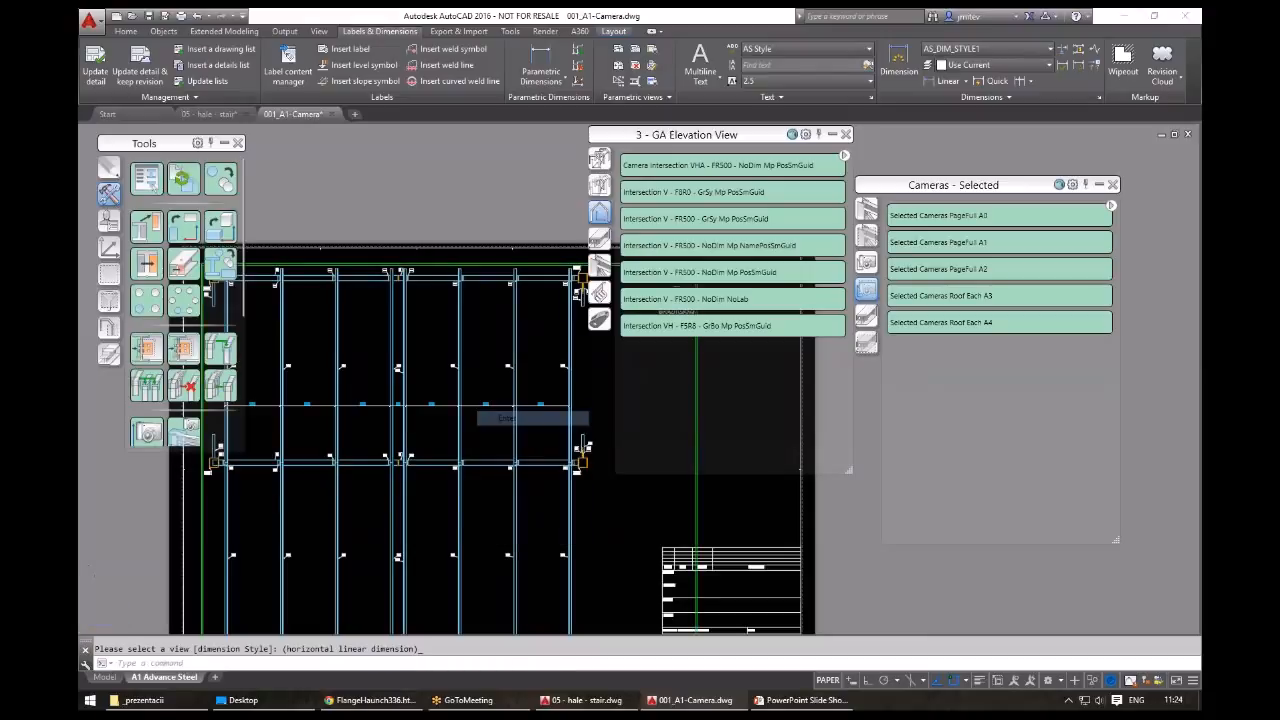
- Check the values along the purlin dimension chain and close the 001_A1-Camera drawing
scroll(488, 404, up, 5)
scroll(444, 437, down, 5)
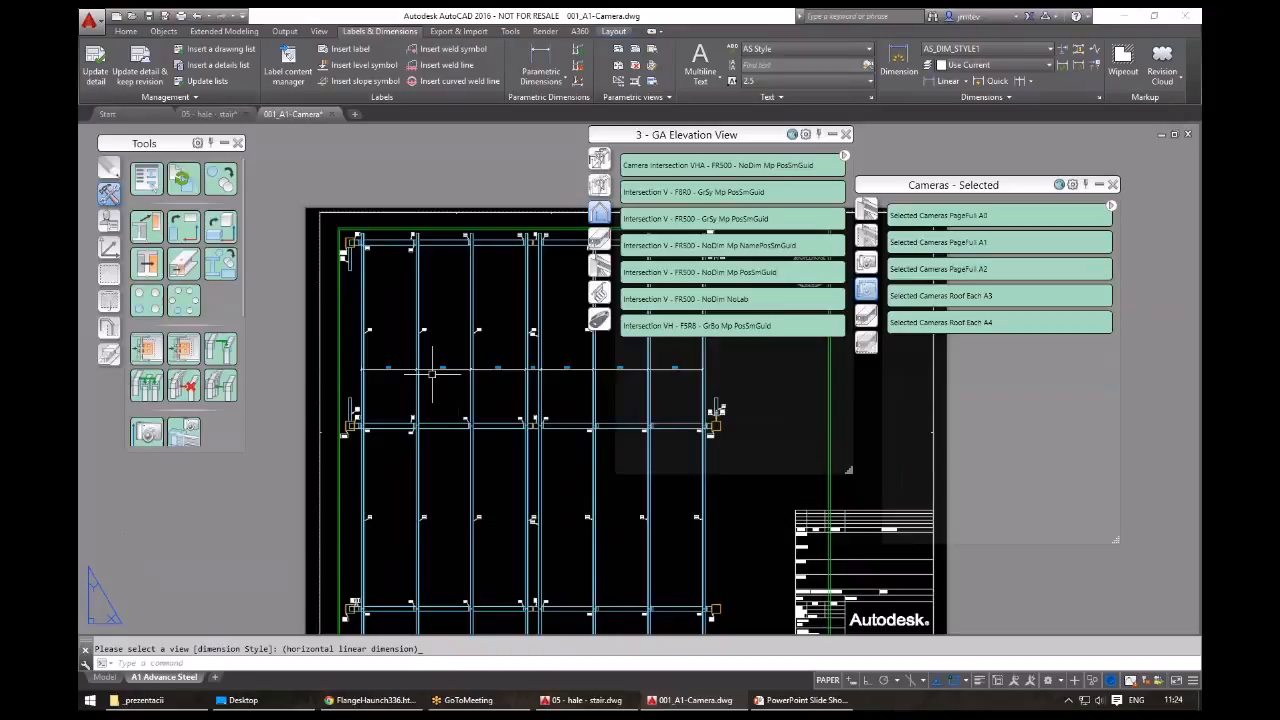
scroll(432, 372, up, 5)
middle_drag(314, 423, 523, 424)
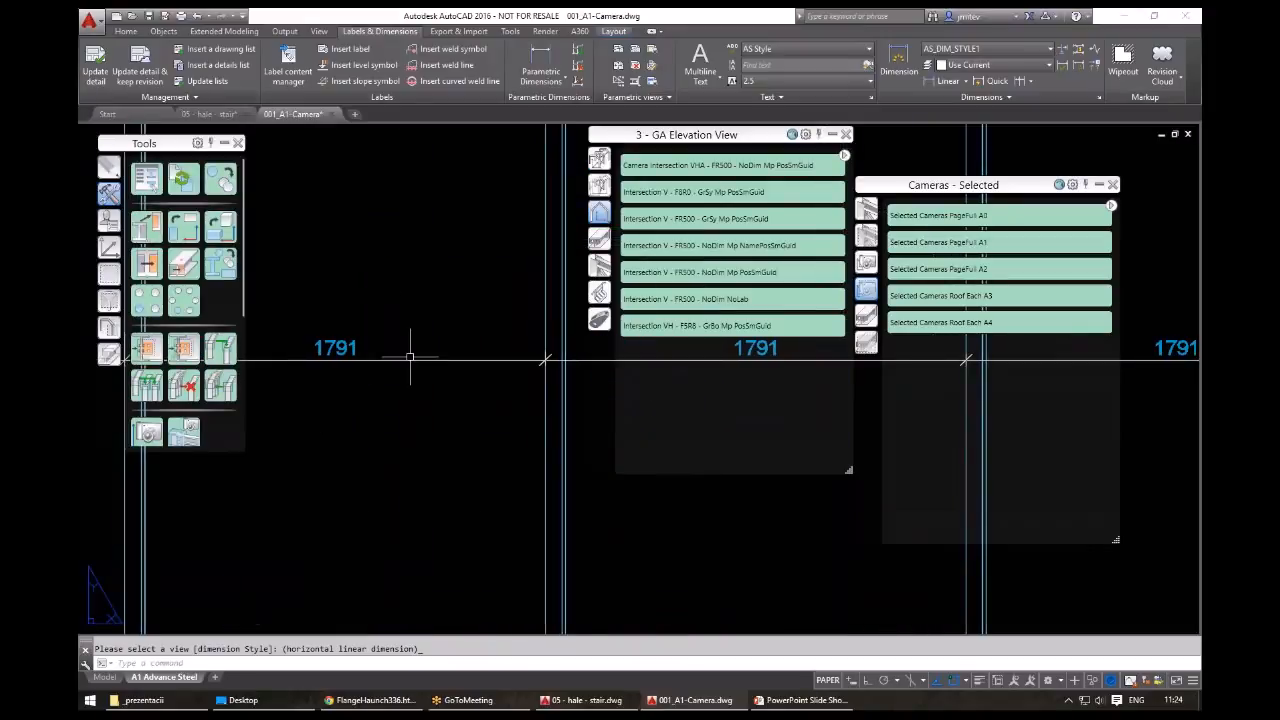
scroll(412, 357, down, 5)
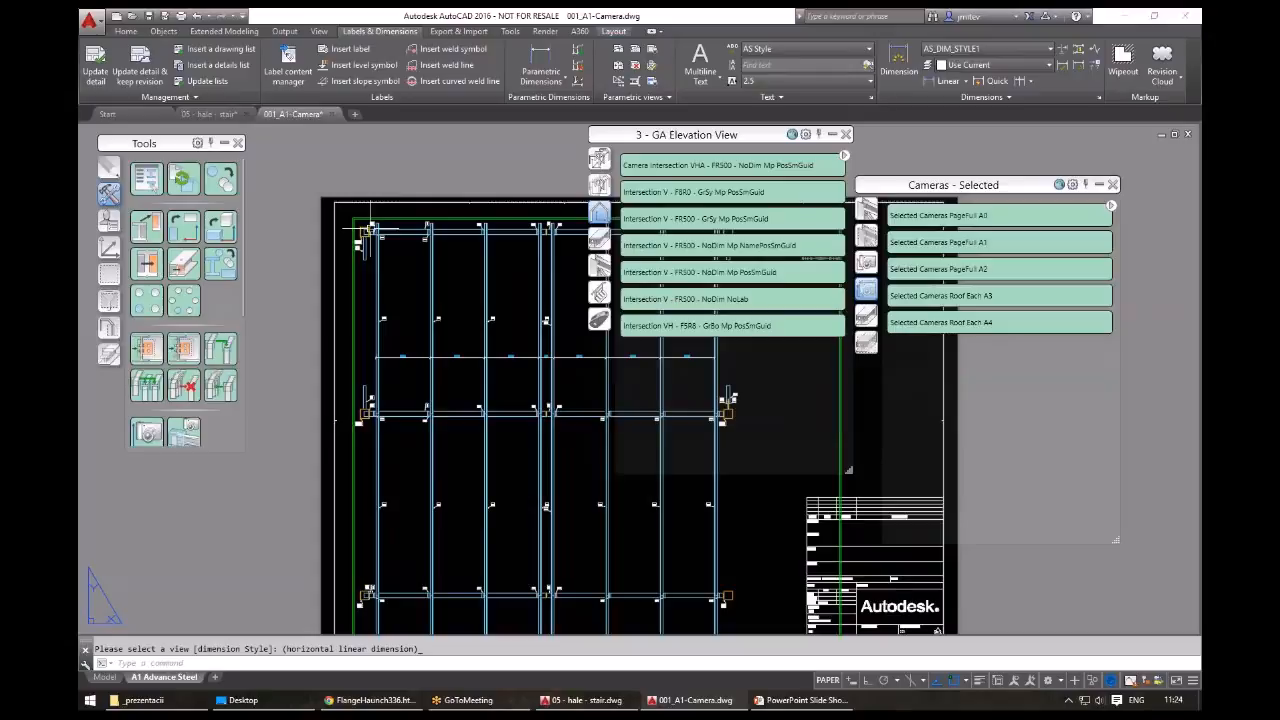
click(333, 115)
click(652, 385)
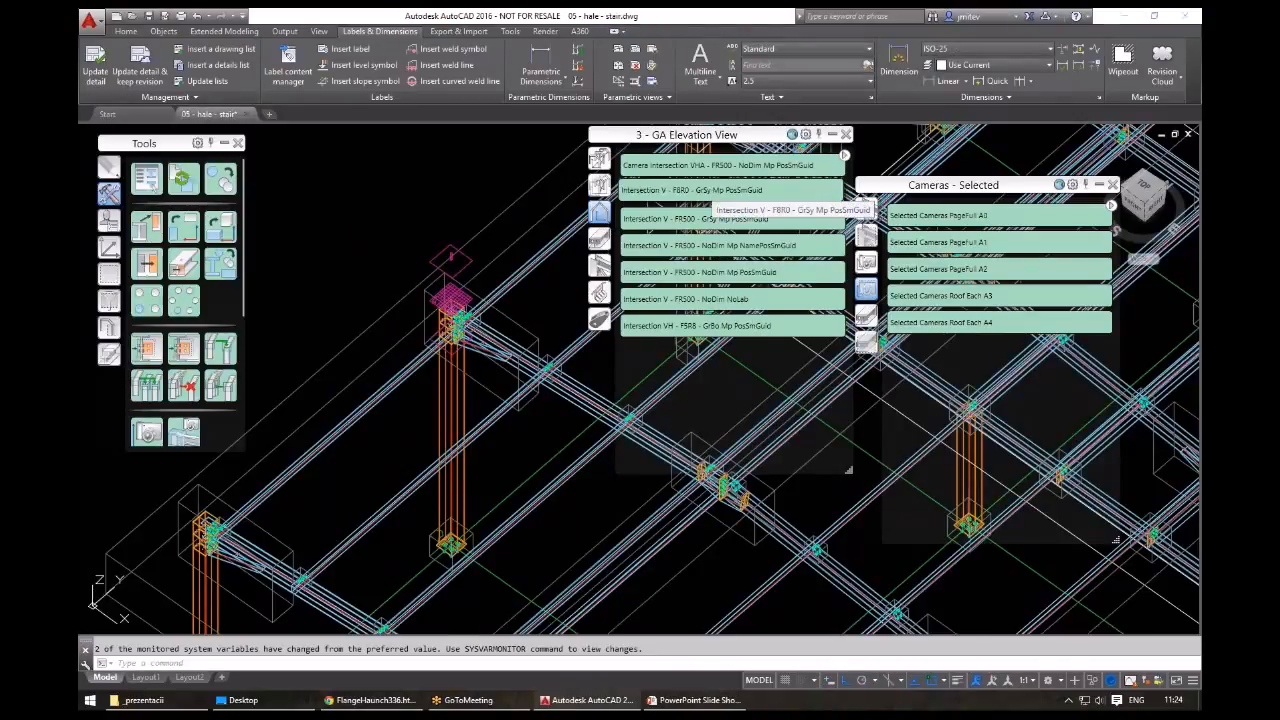
- Create a new detail drawing numbered 002 with the Intersection V - F8R0 - GrSy Mp PosSmGuid elevation style
click(705, 192)
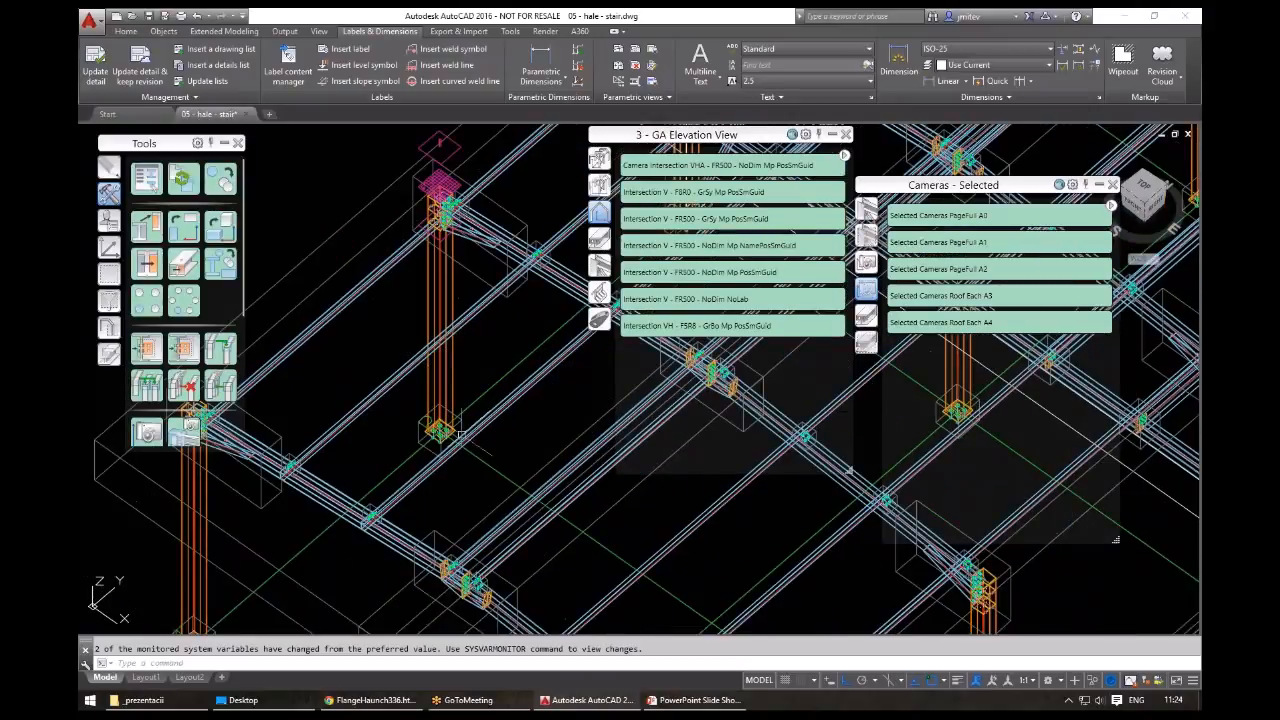
click(739, 193)
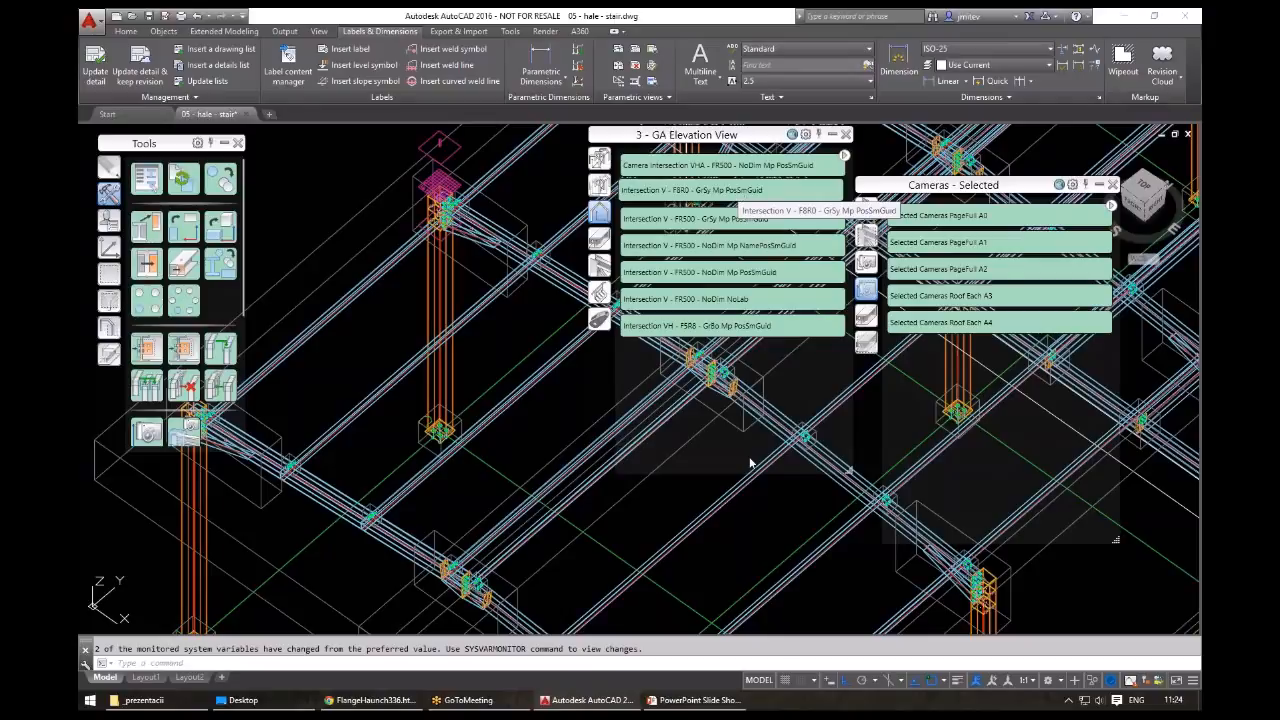
key(Return)
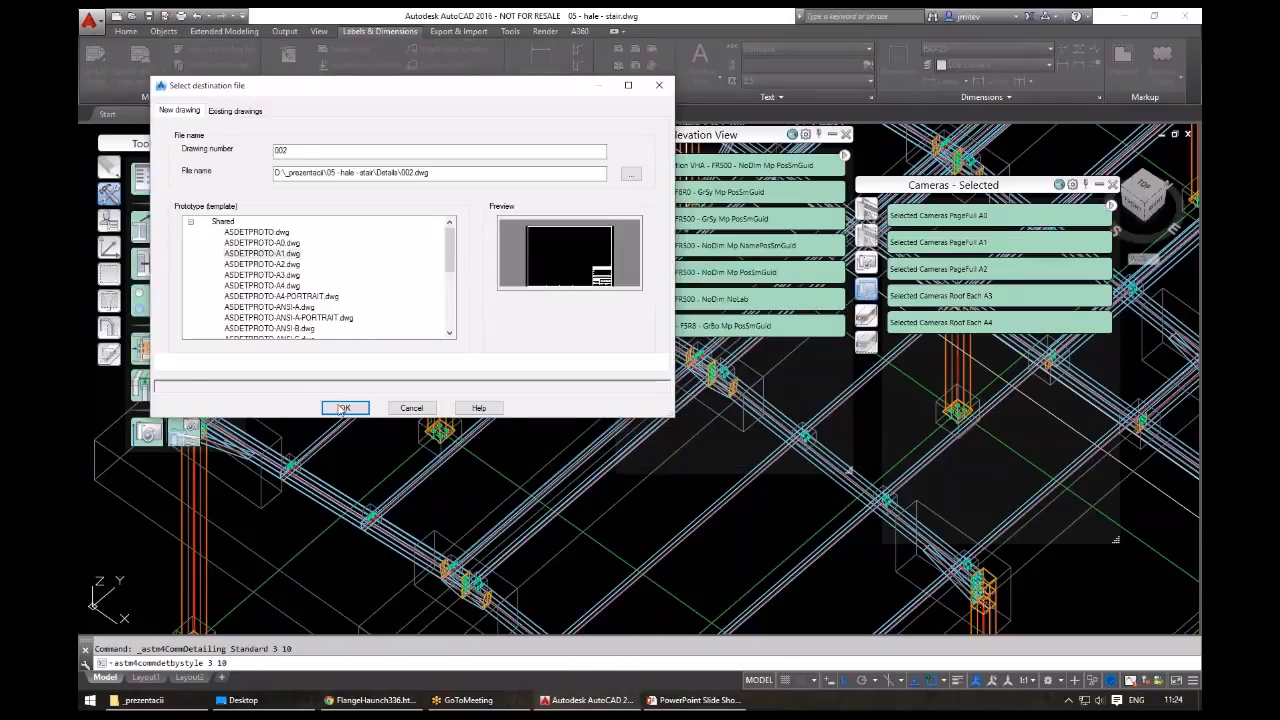
click(343, 408)
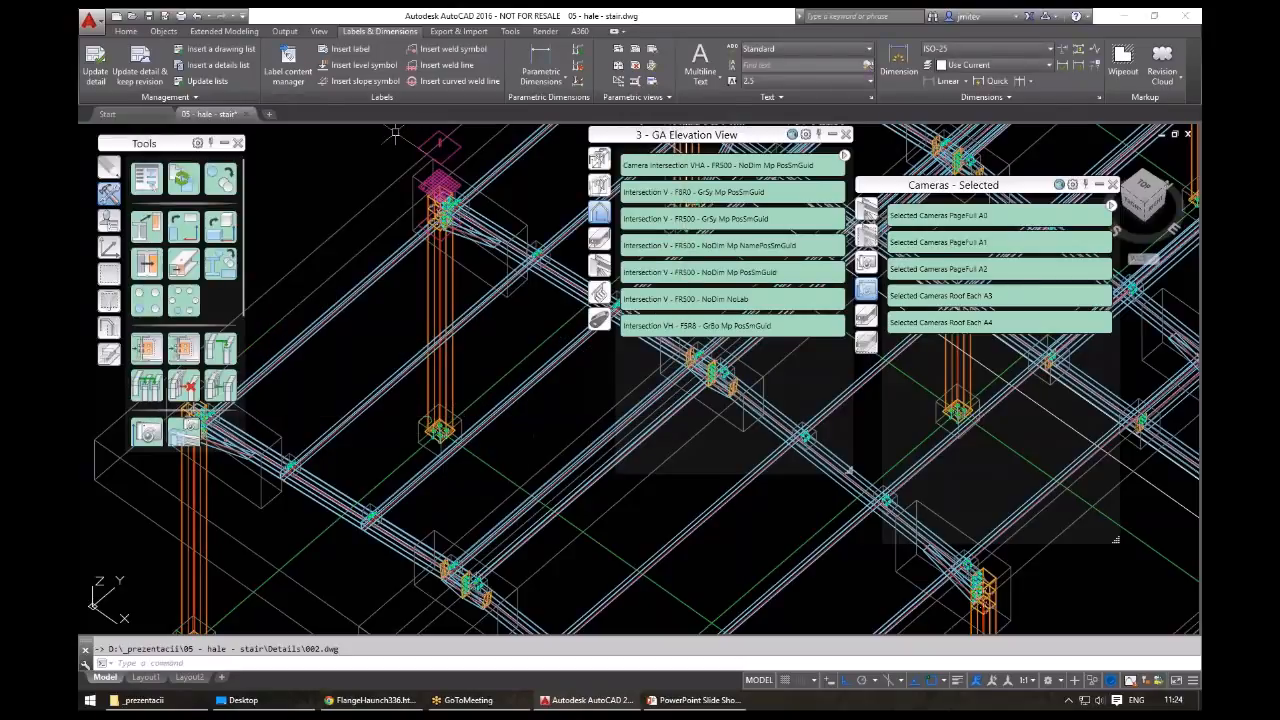
- Open the 002.dwg detail drawing through the Document Manager and view the whole sheet
click(285, 31)
click(265, 65)
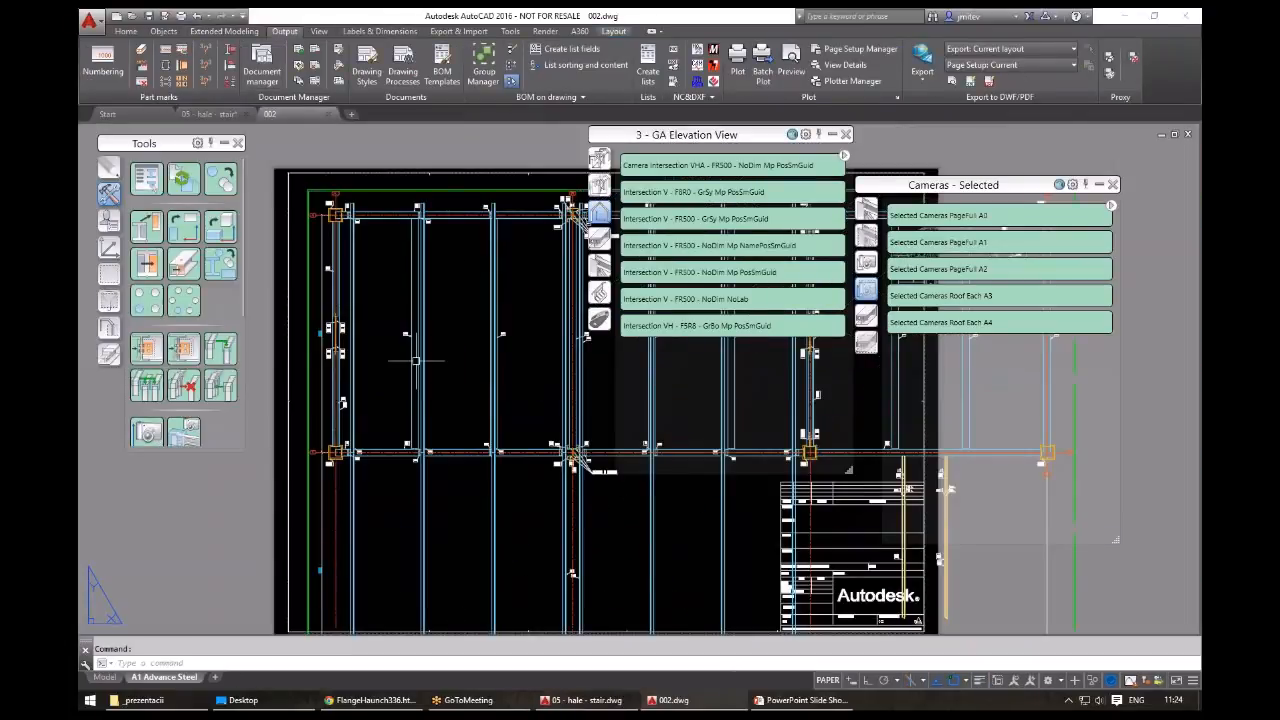
scroll(391, 311, down, 3)
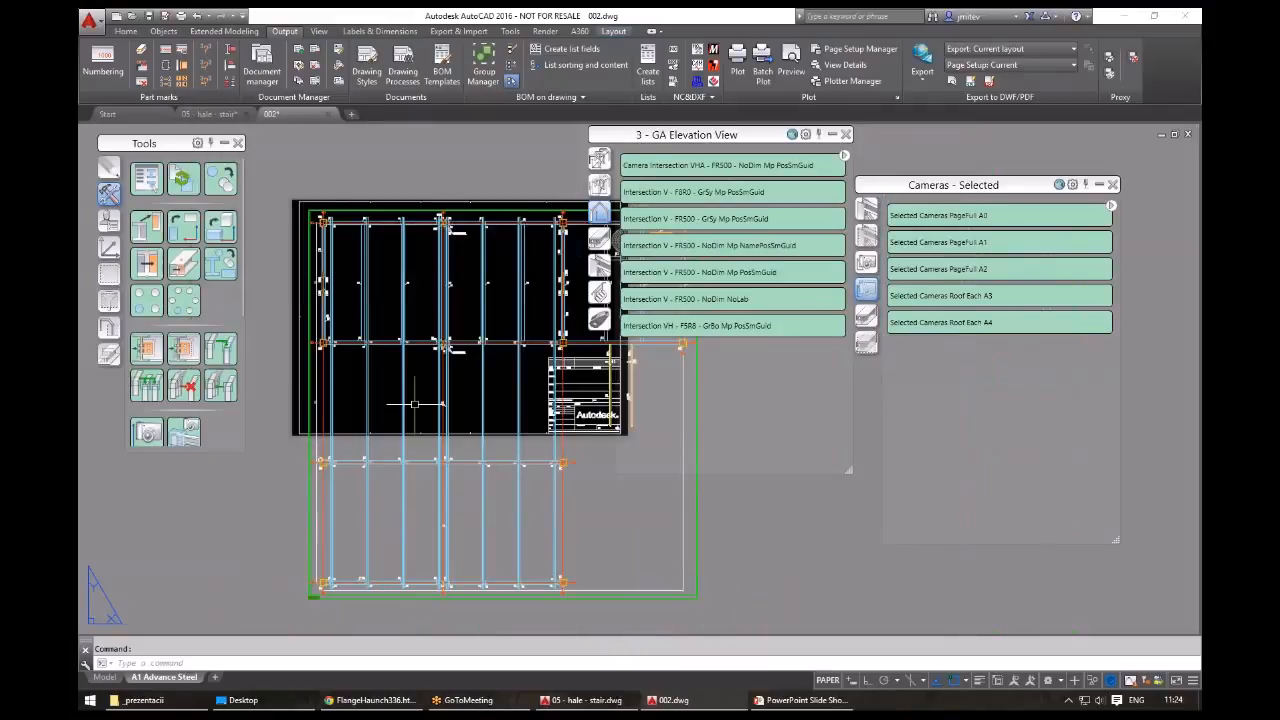
- Set the scale of the elevation view in drawing 002 to 1:50 and check the updated labels around column K13
right_click(695, 551)
click(748, 368)
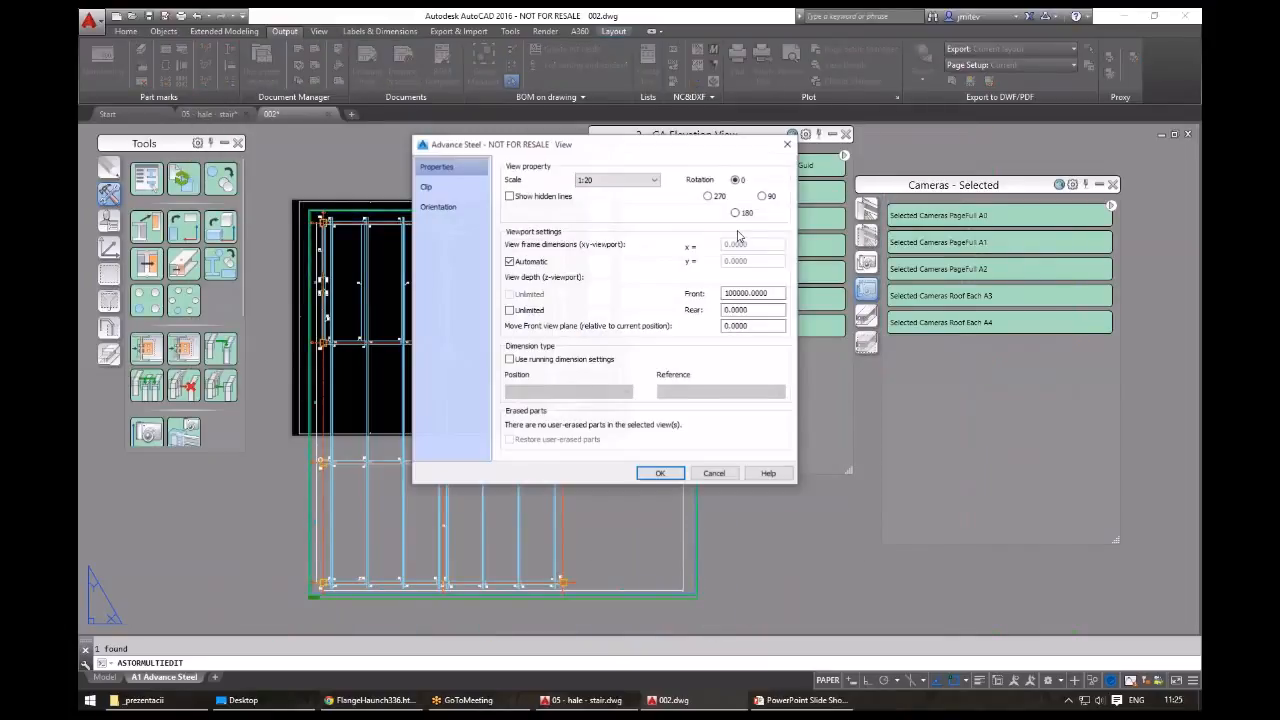
click(619, 186)
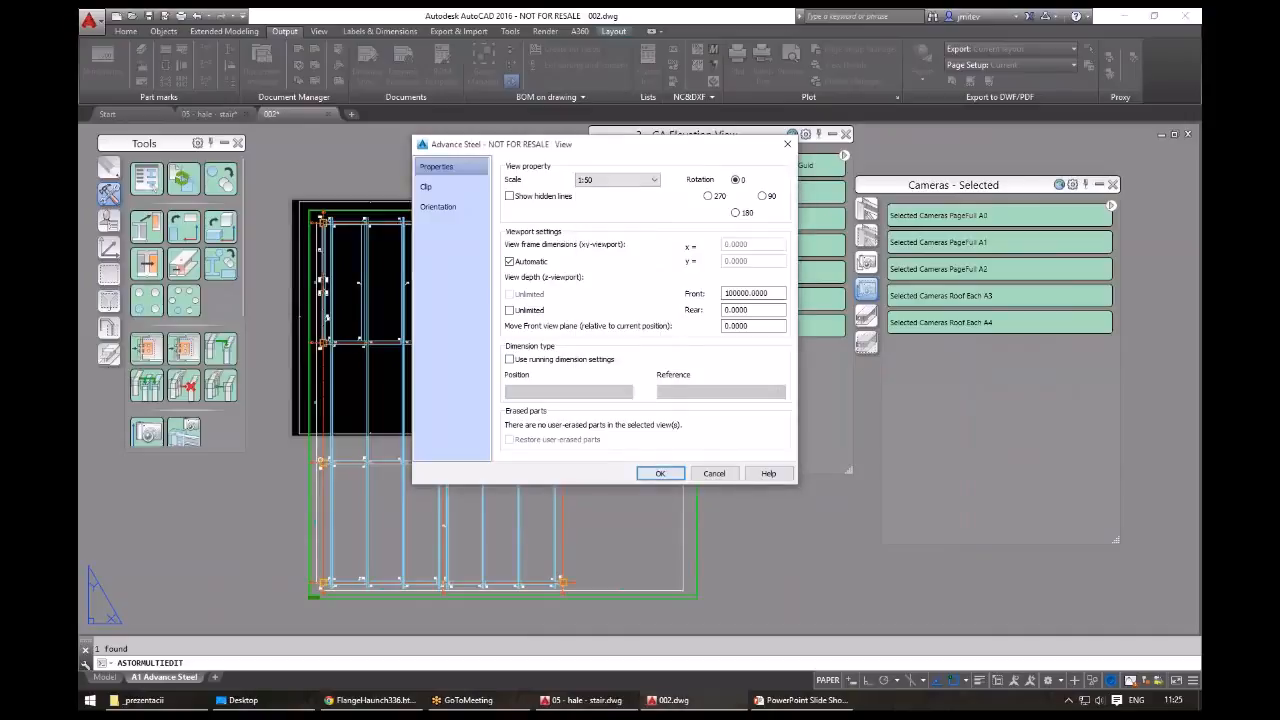
key(Return)
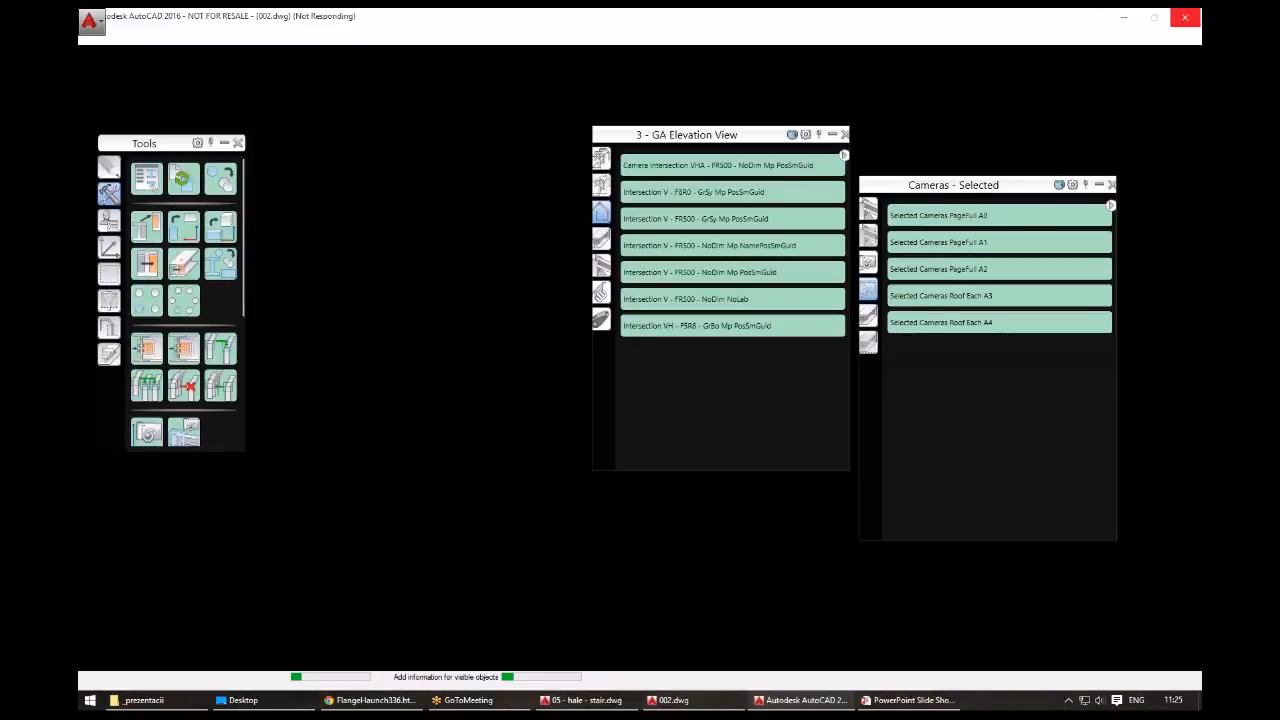
scroll(370, 270, up, 3)
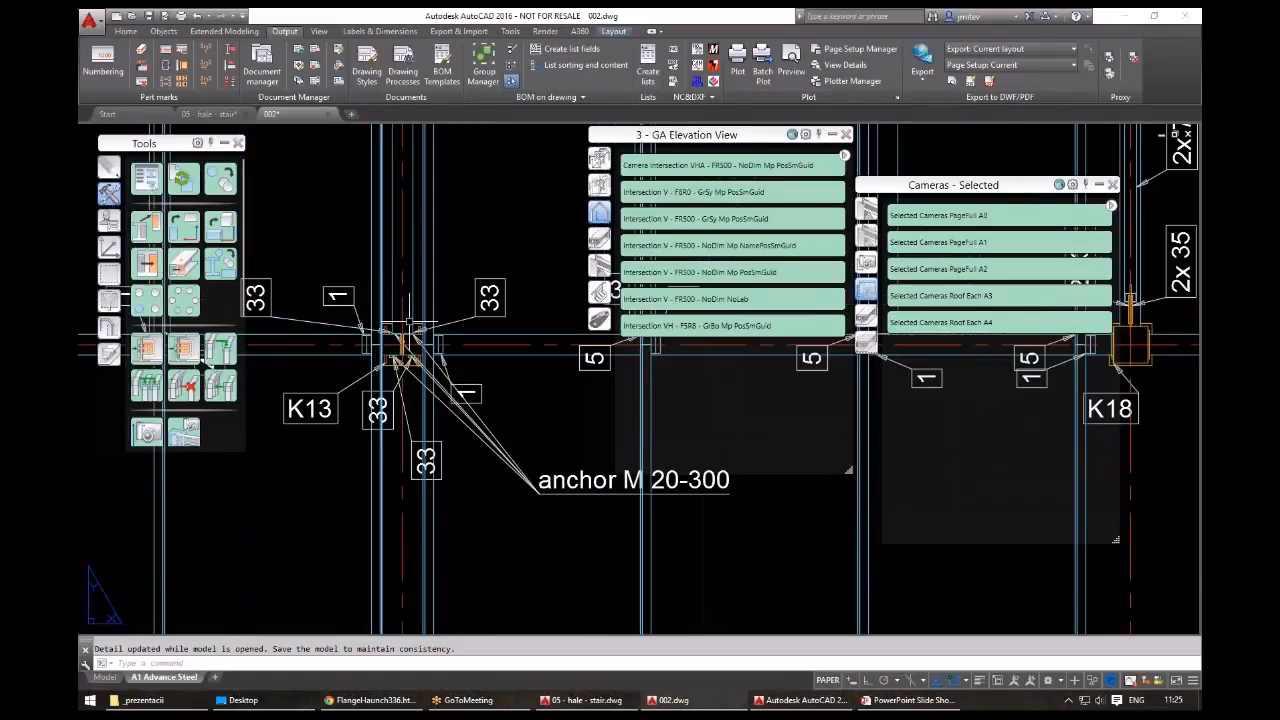
scroll(409, 322, down, 3)
middle_drag(229, 395, 386, 431)
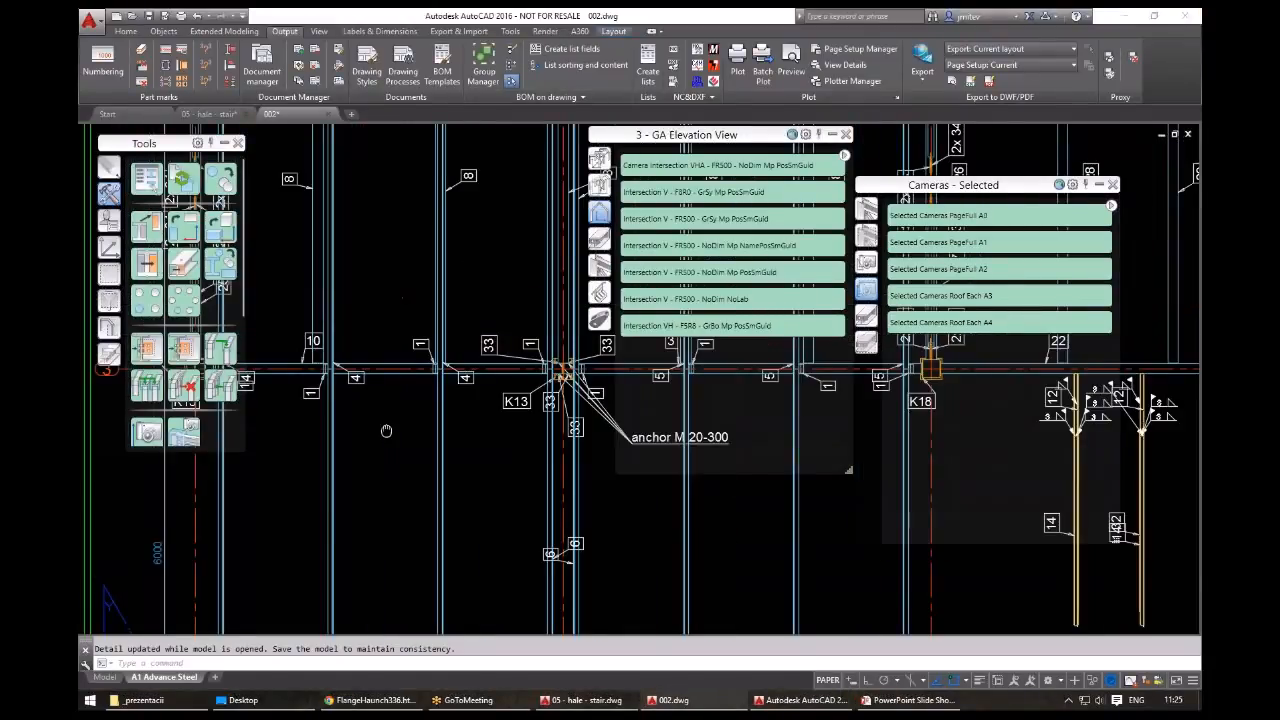
- Create a new detail drawing numbered 003 from the hall model using an Elevation drawing type at scale 1:20
key(ctrl+Tab)
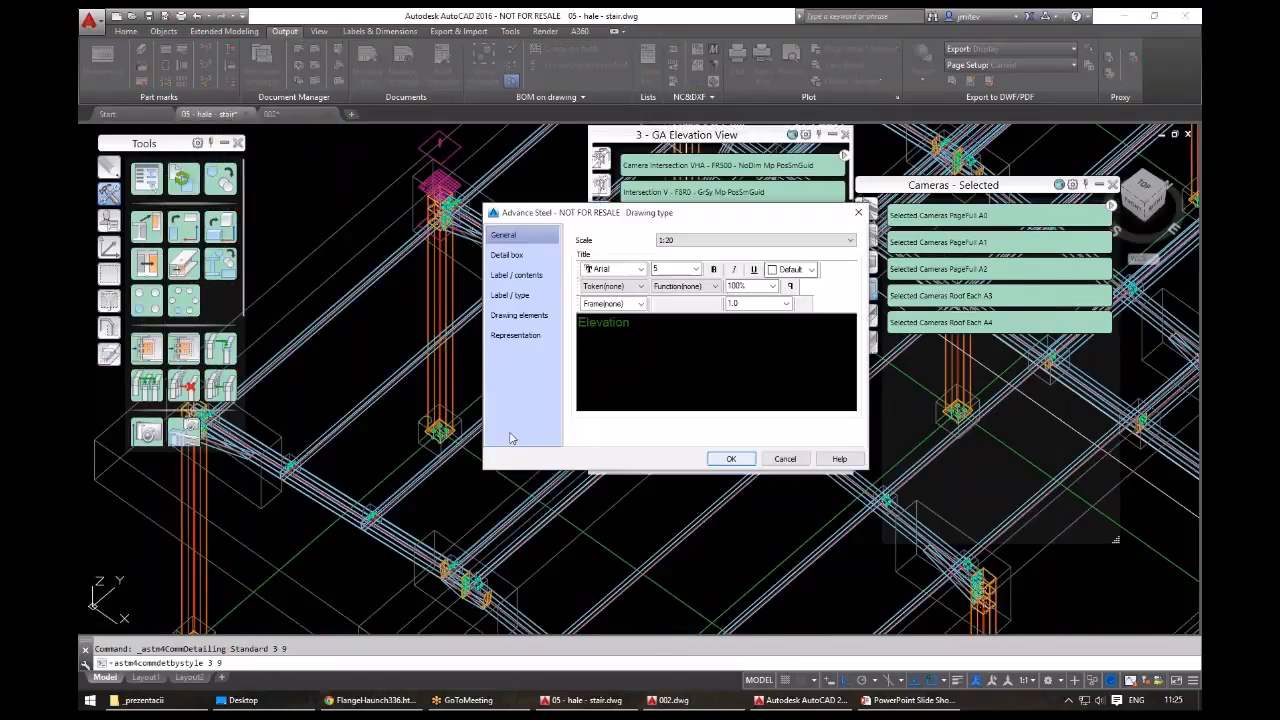
key(Return)
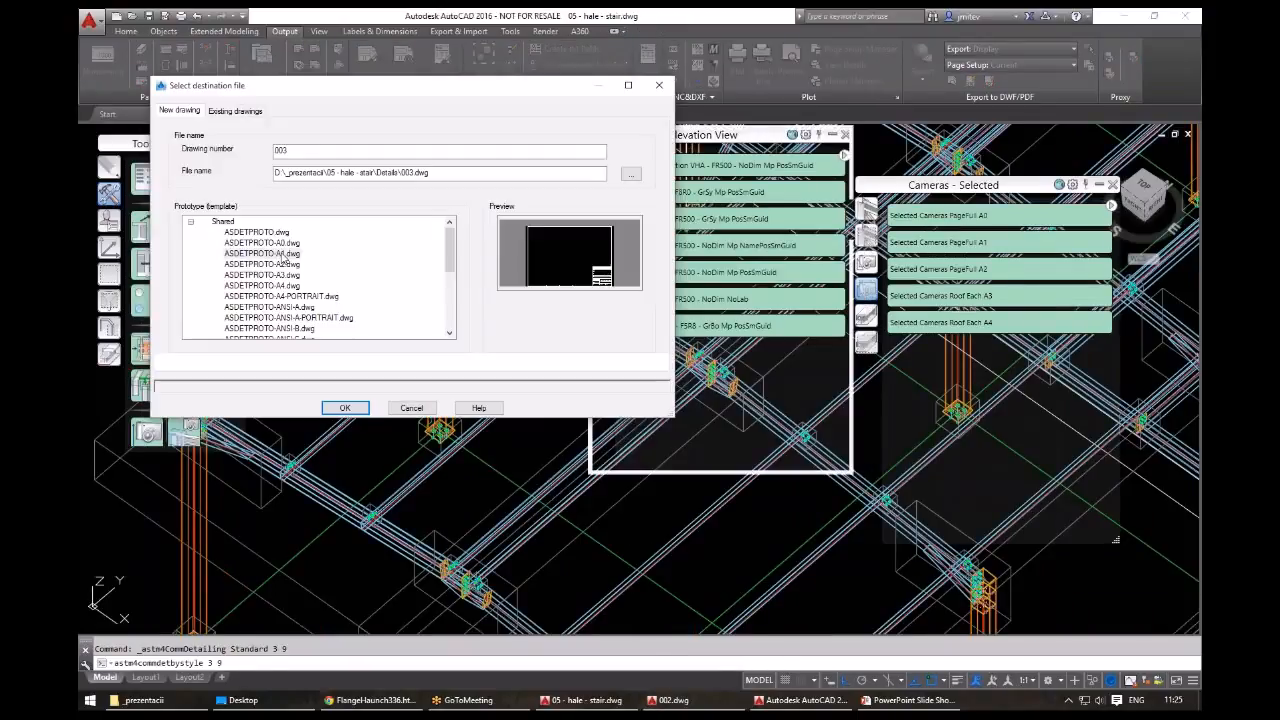
click(344, 408)
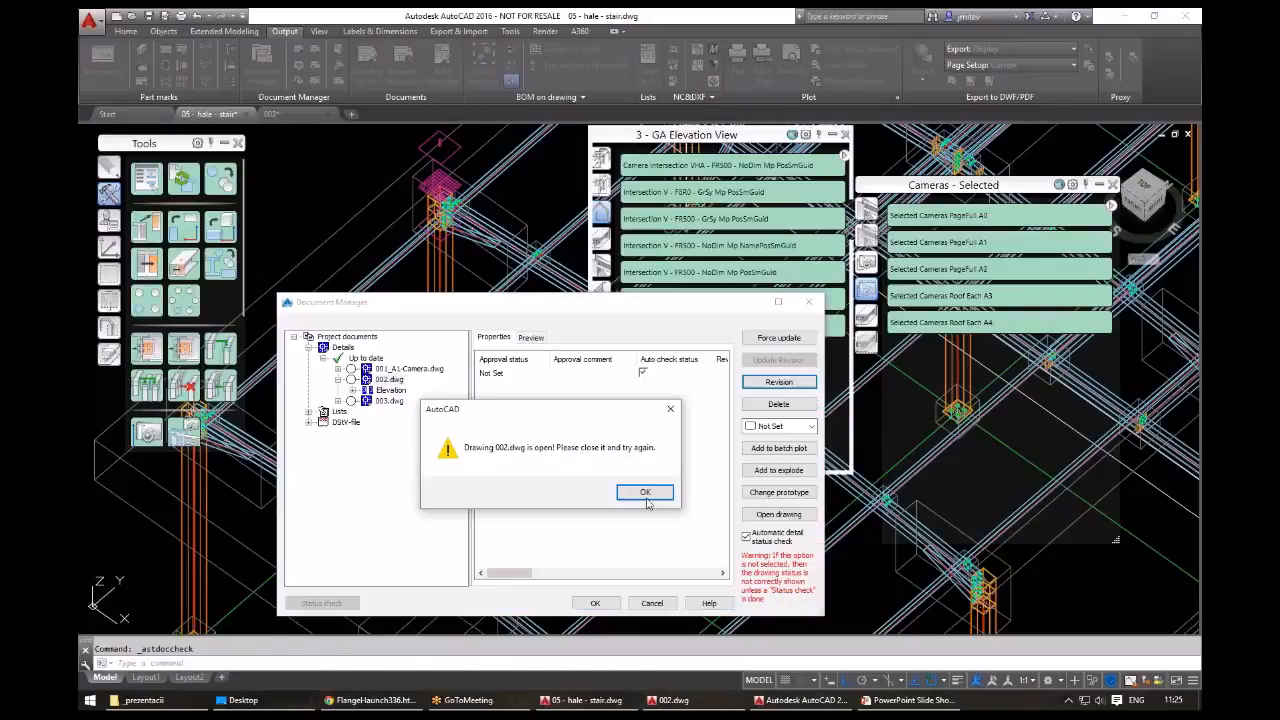
- Open the 003.dwg detail drawing and examine the sheet and the anchor labels at column K9
click(646, 495)
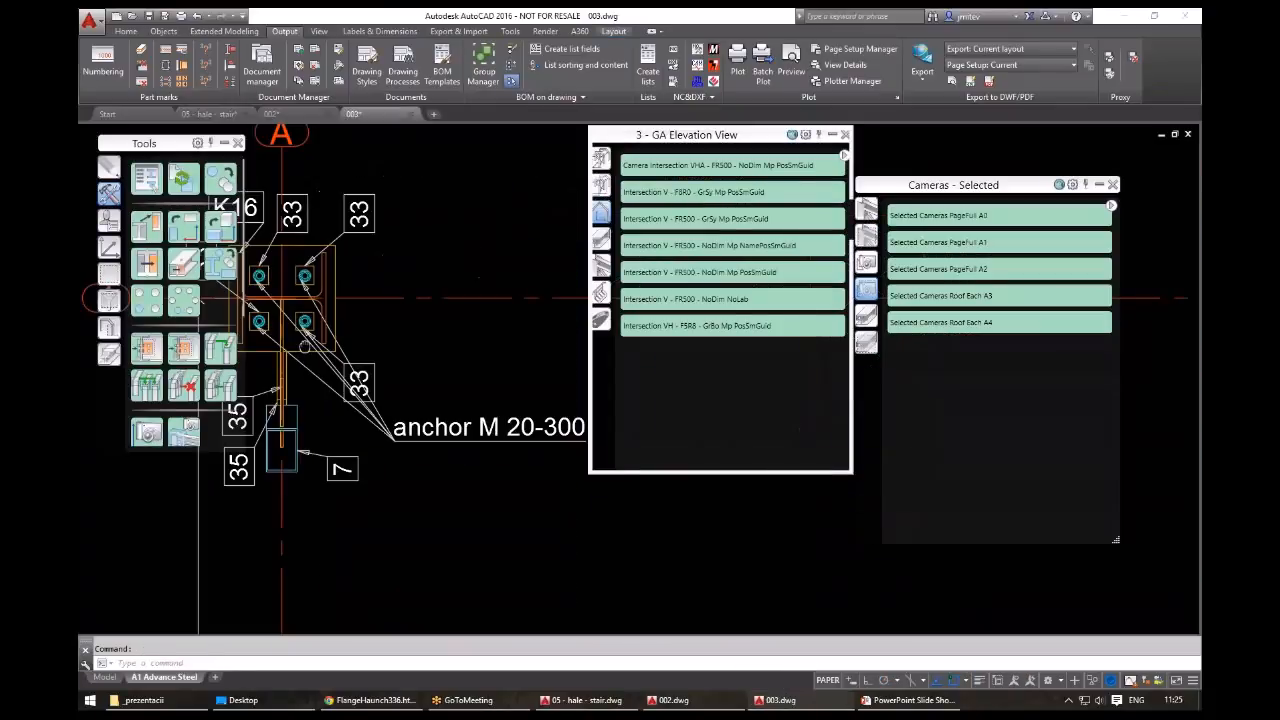
scroll(465, 448, down, 5)
middle_drag(488, 473, 304, 351)
scroll(403, 360, down, 3)
middle_drag(571, 562, 557, 394)
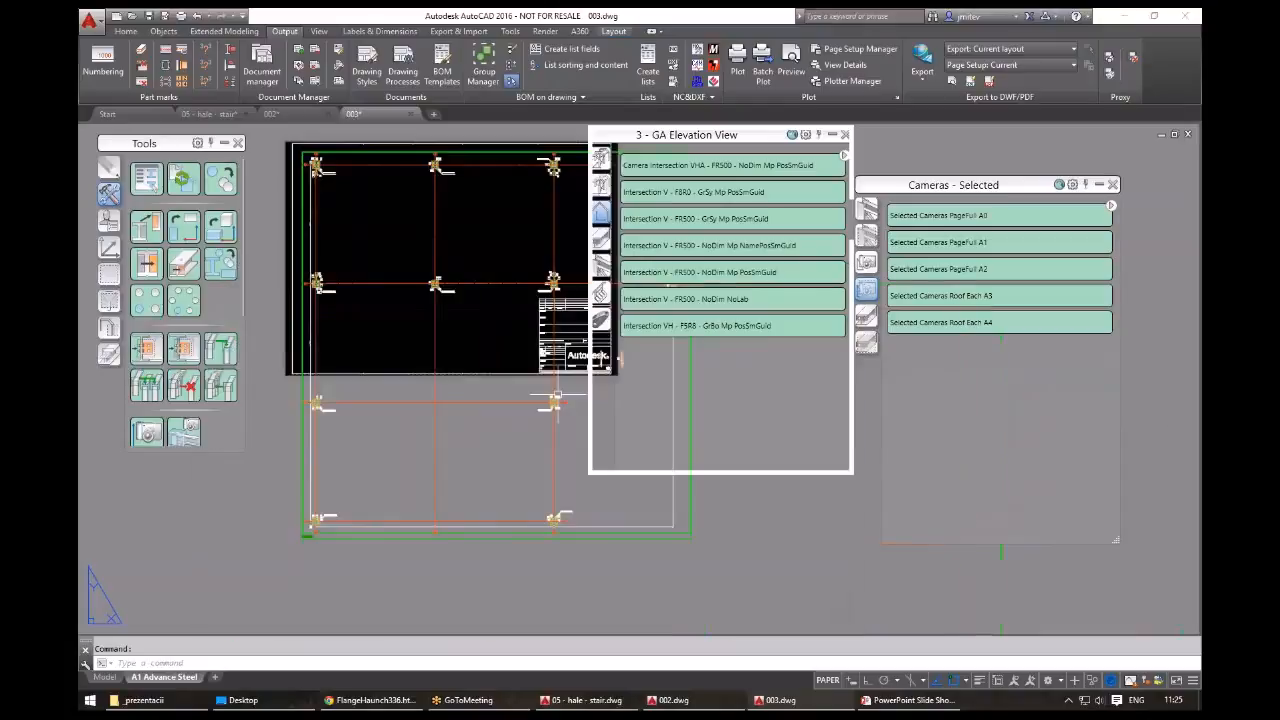
scroll(555, 400, up, 6)
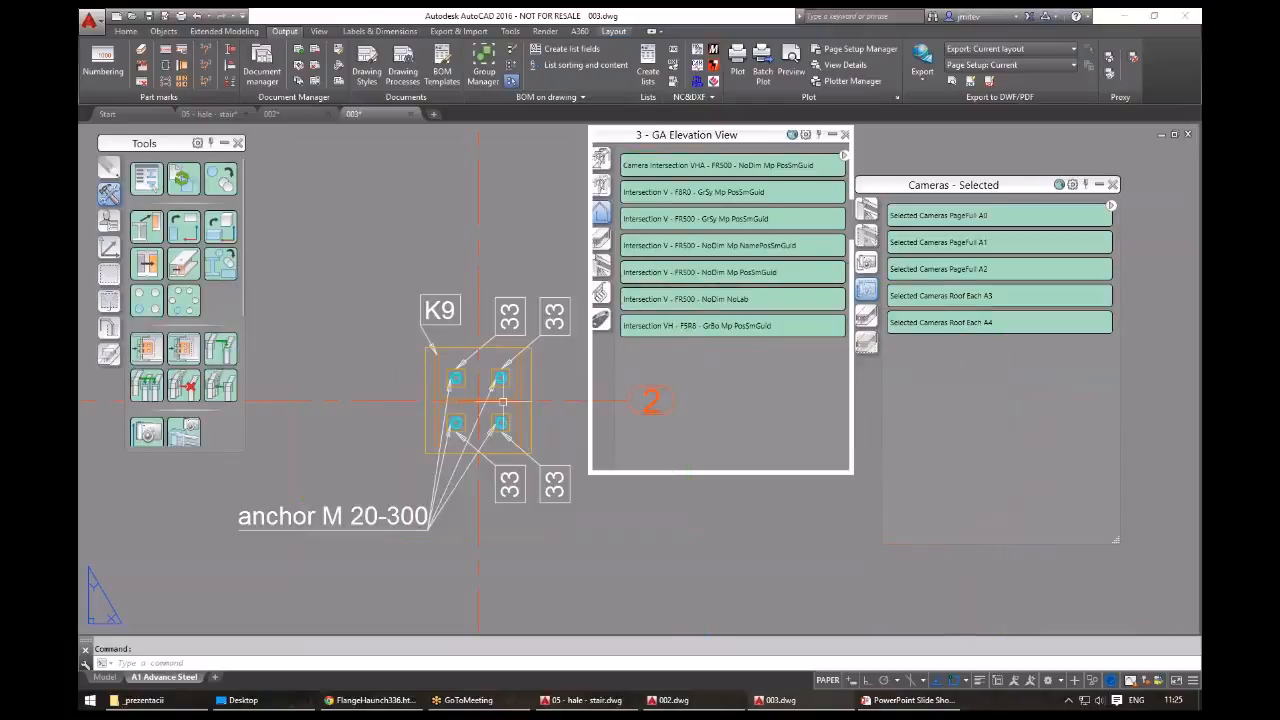
- Close the 003 and 002 detail drawings without saving and return to the hall model
click(329, 114)
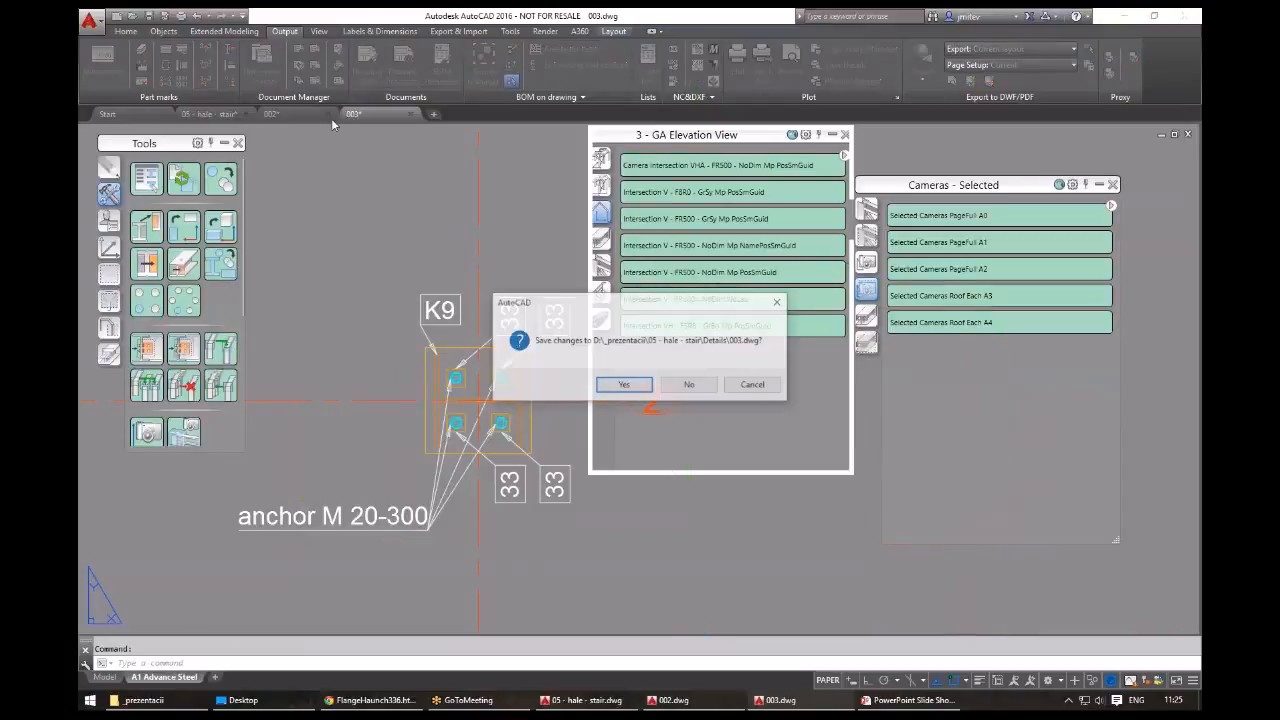
click(688, 386)
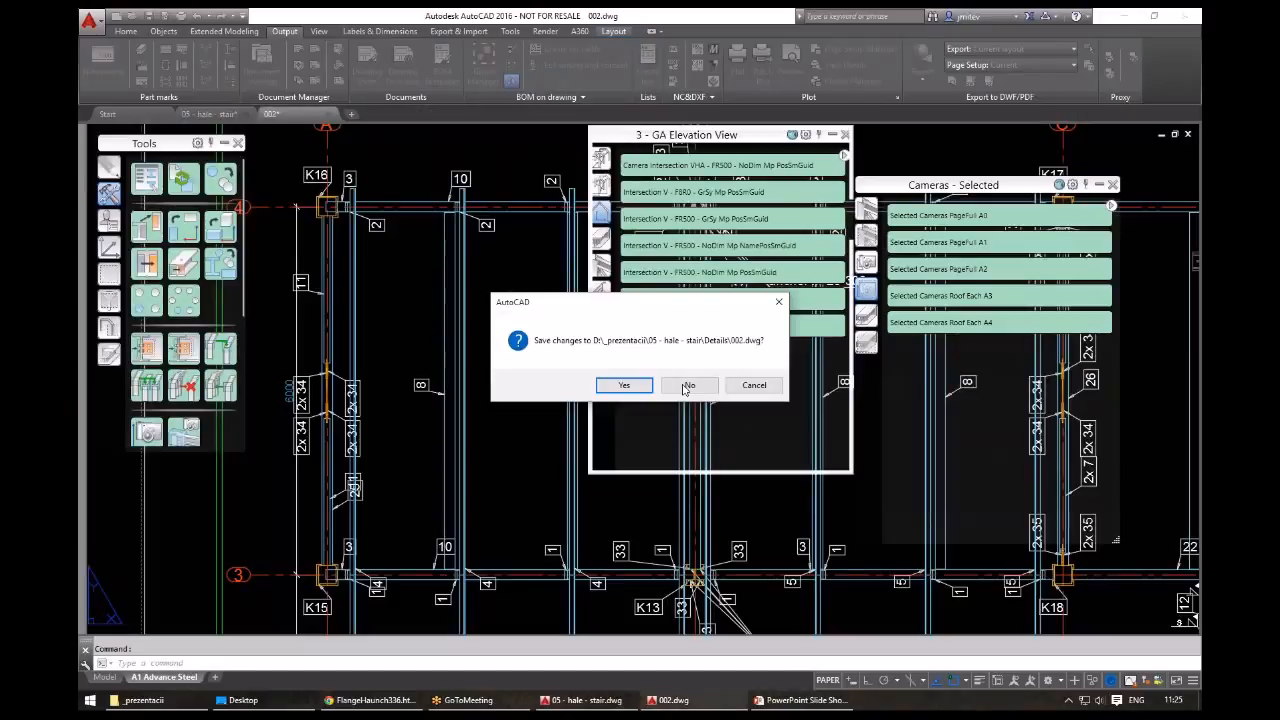
click(685, 387)
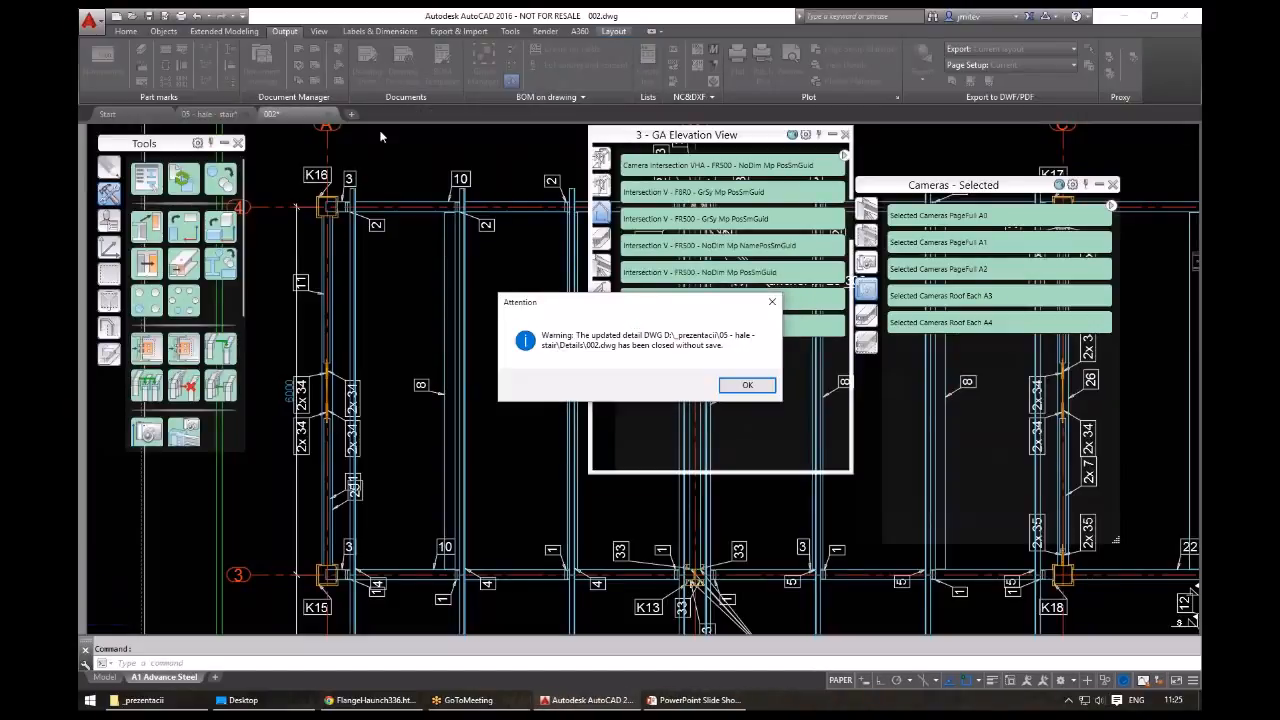
key(Return)
- Select a hall column and review the single-part drawing processes for selected and all parts
scroll(408, 296, down, 3)
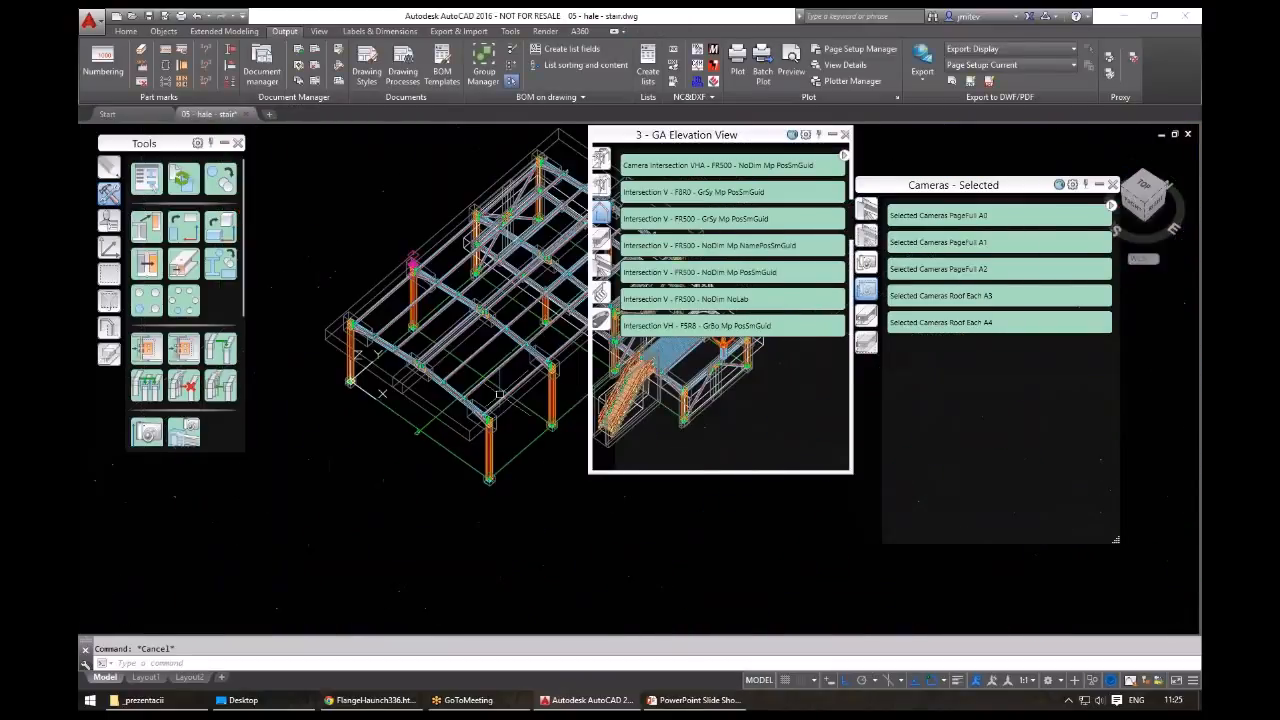
scroll(499, 394, up, 5)
click(479, 368)
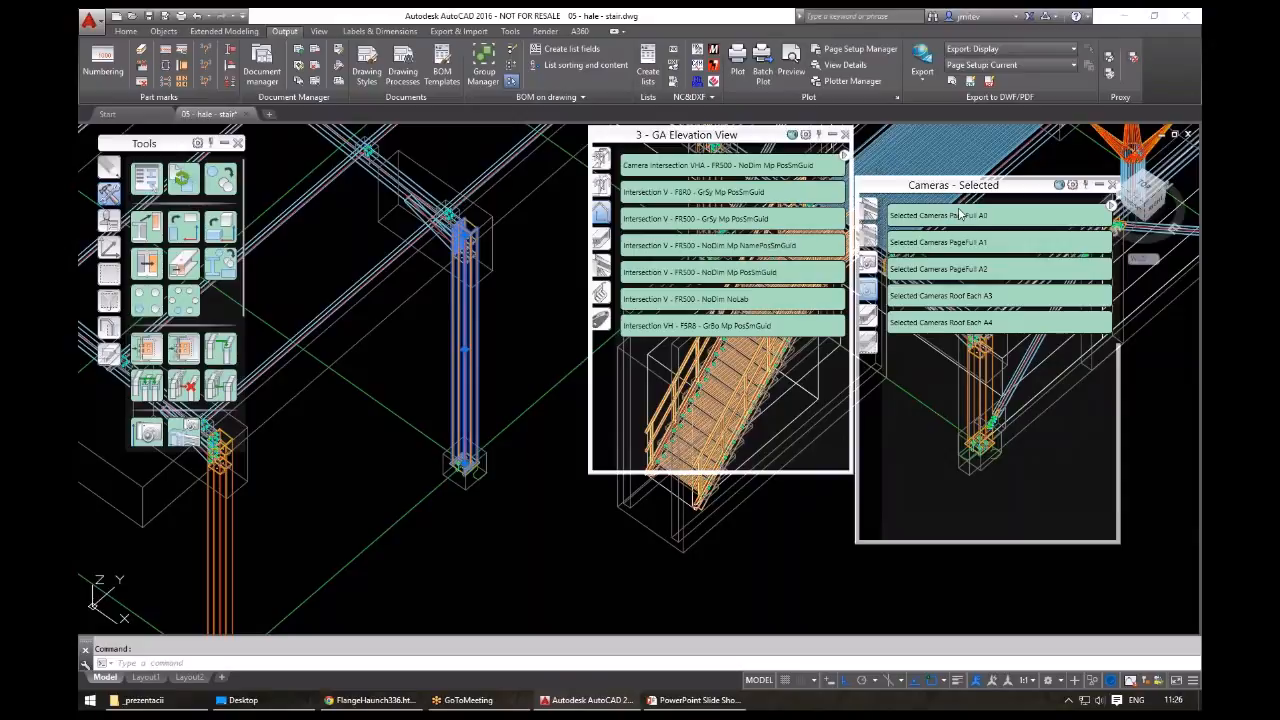
drag(958, 185, 982, 180)
click(891, 316)
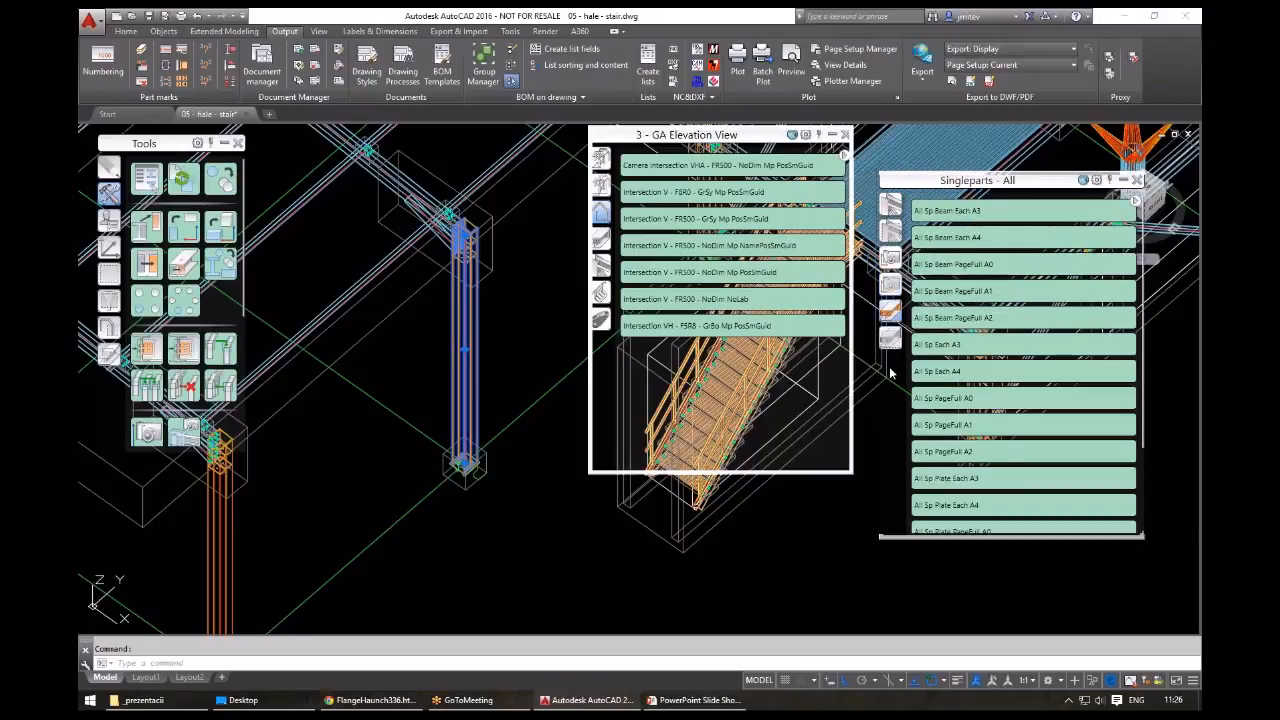
click(890, 338)
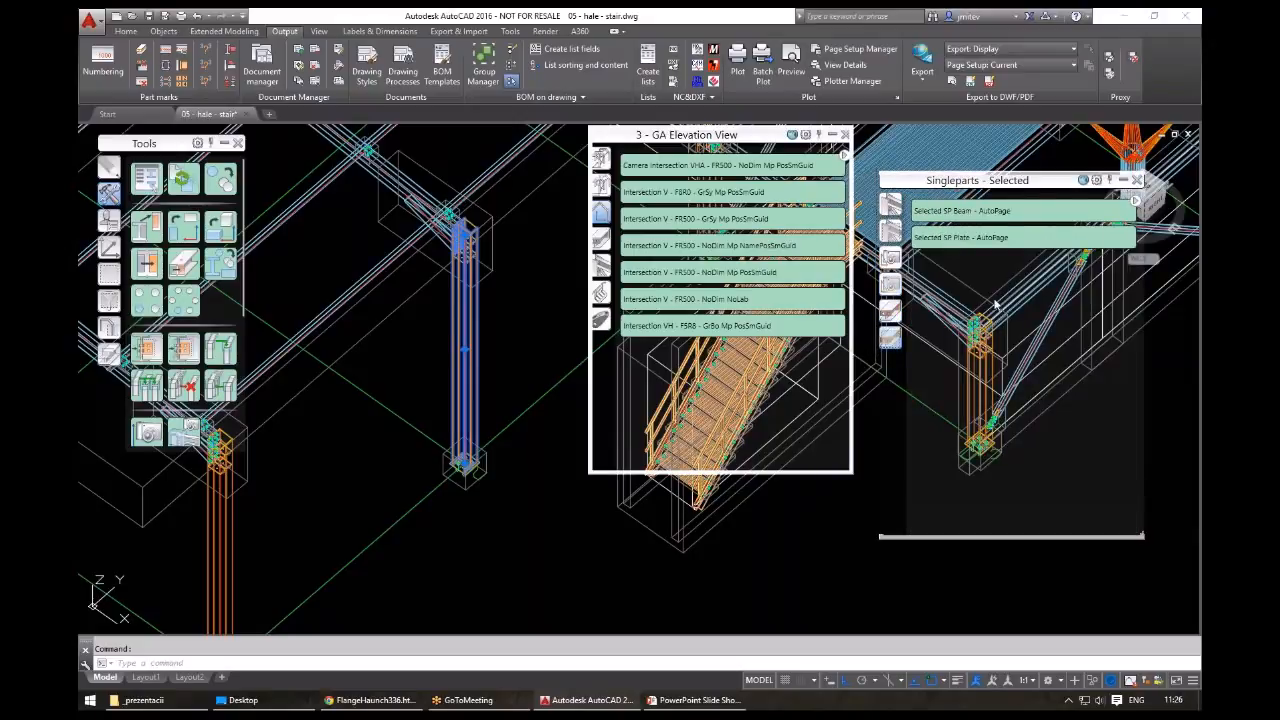
click(890, 311)
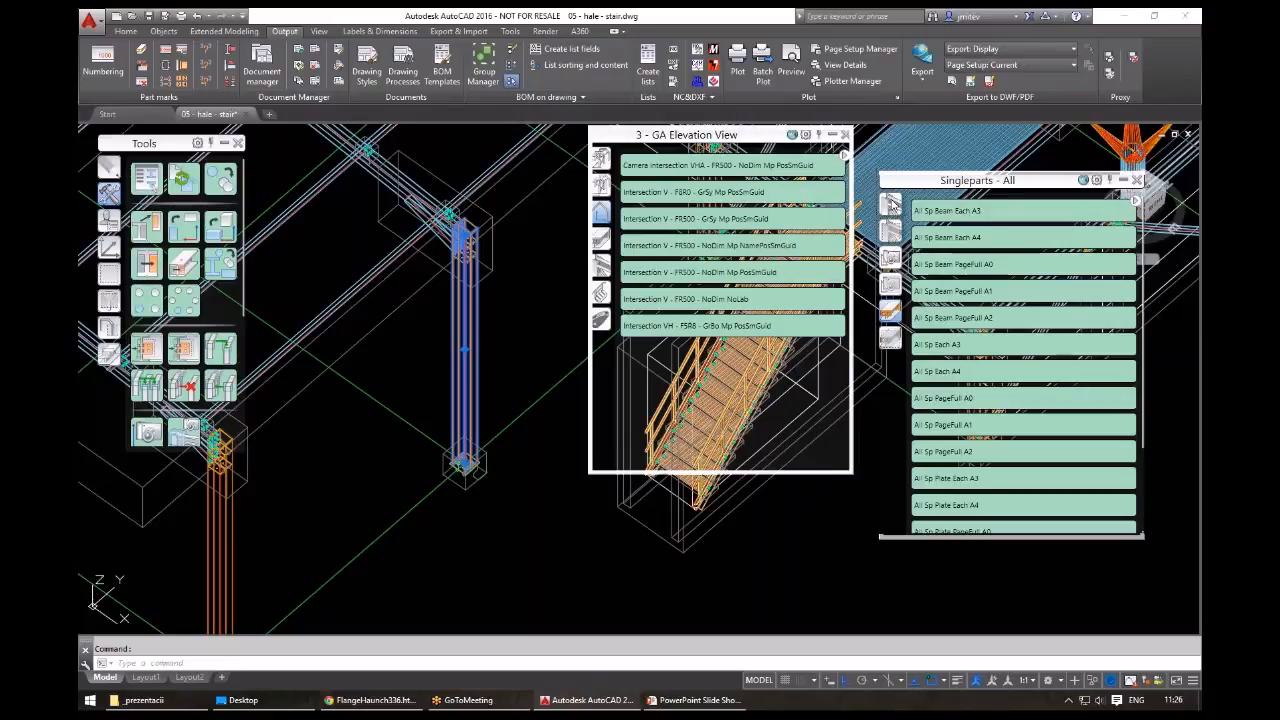
- Generate the selected column's drawing with the Selected Assembly PageFull A1 process, using drawing number 4 and increment 1
click(890, 203)
click(890, 231)
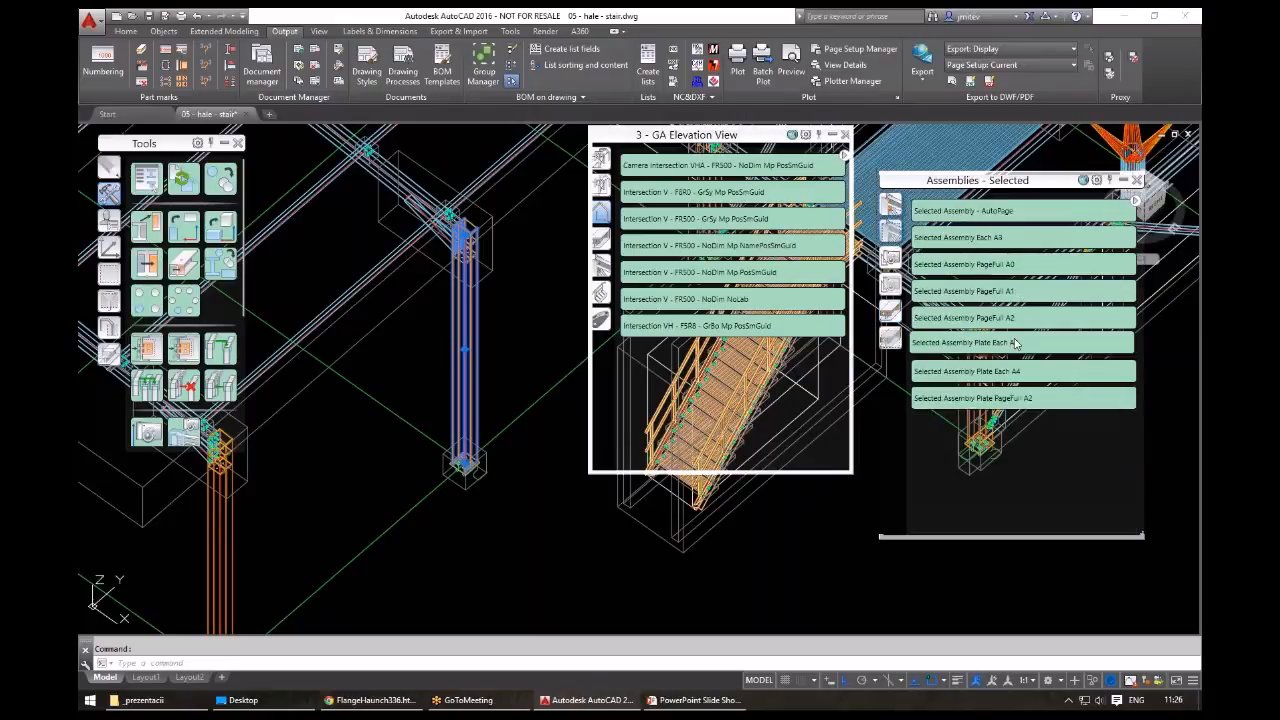
click(993, 290)
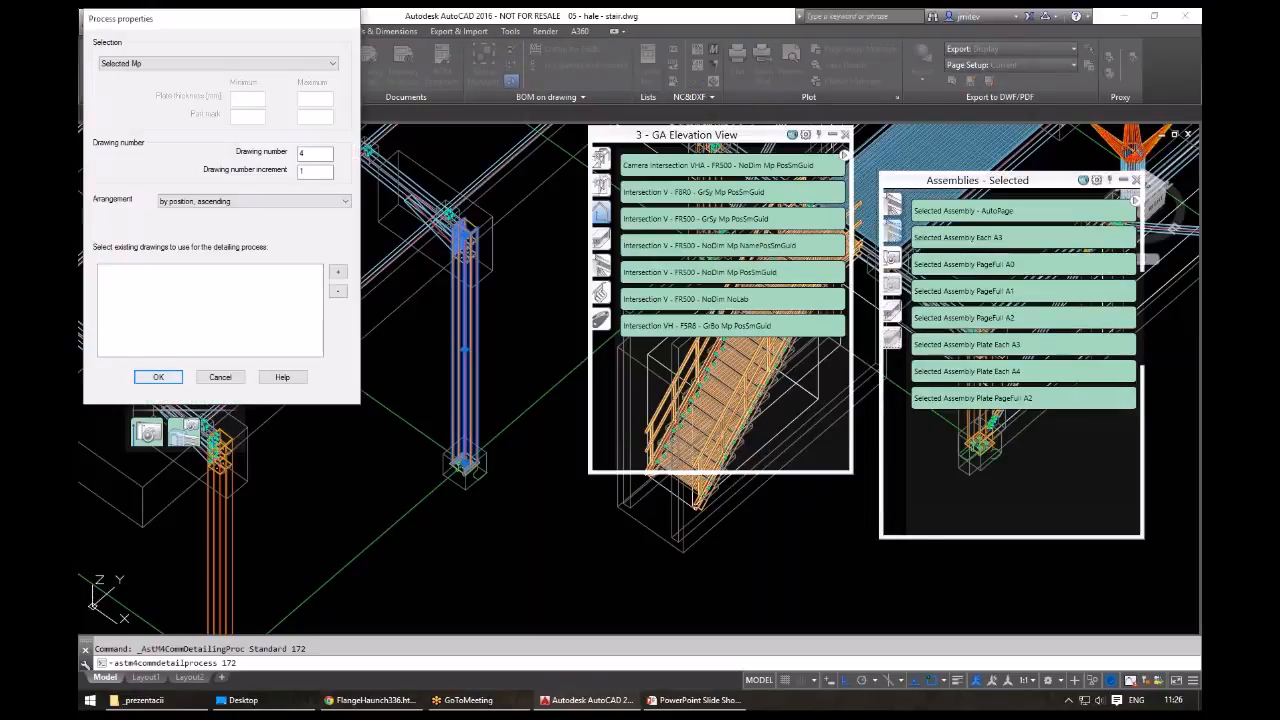
key(Return)
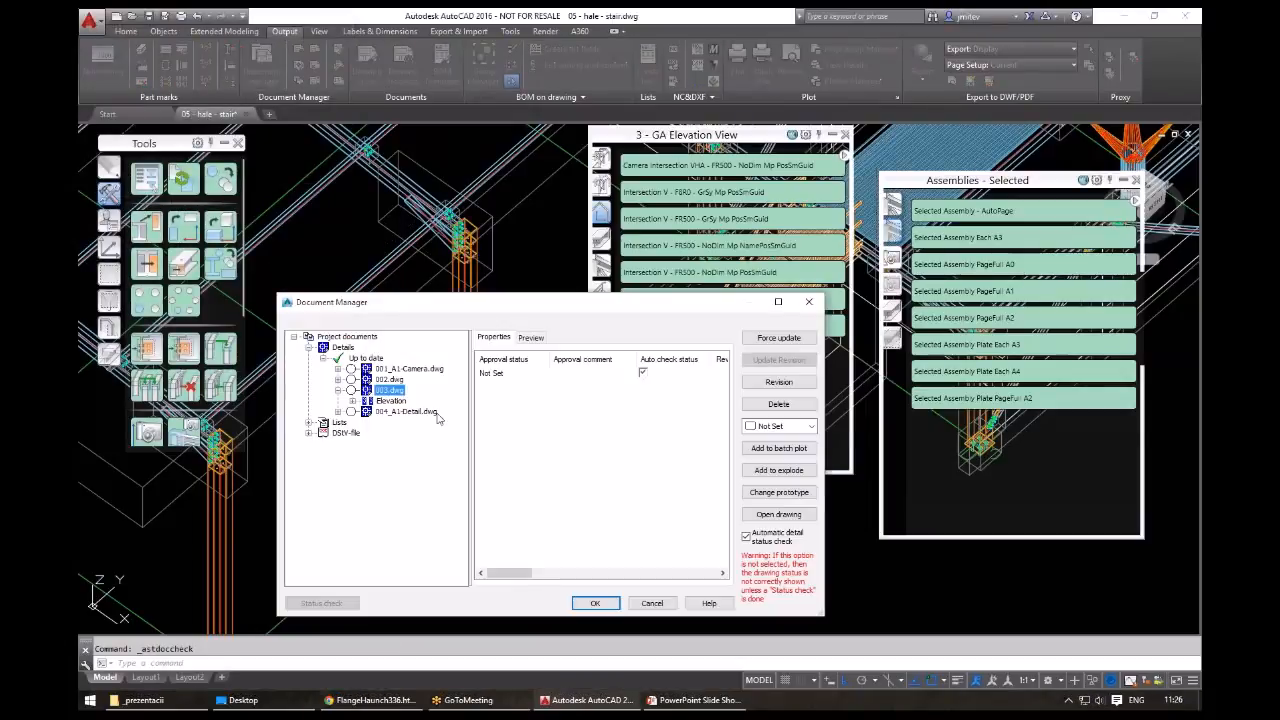
- Open the 004_A1-Detail.dwg drawing through the Document Manager and examine the K9 column views
double_click(436, 413)
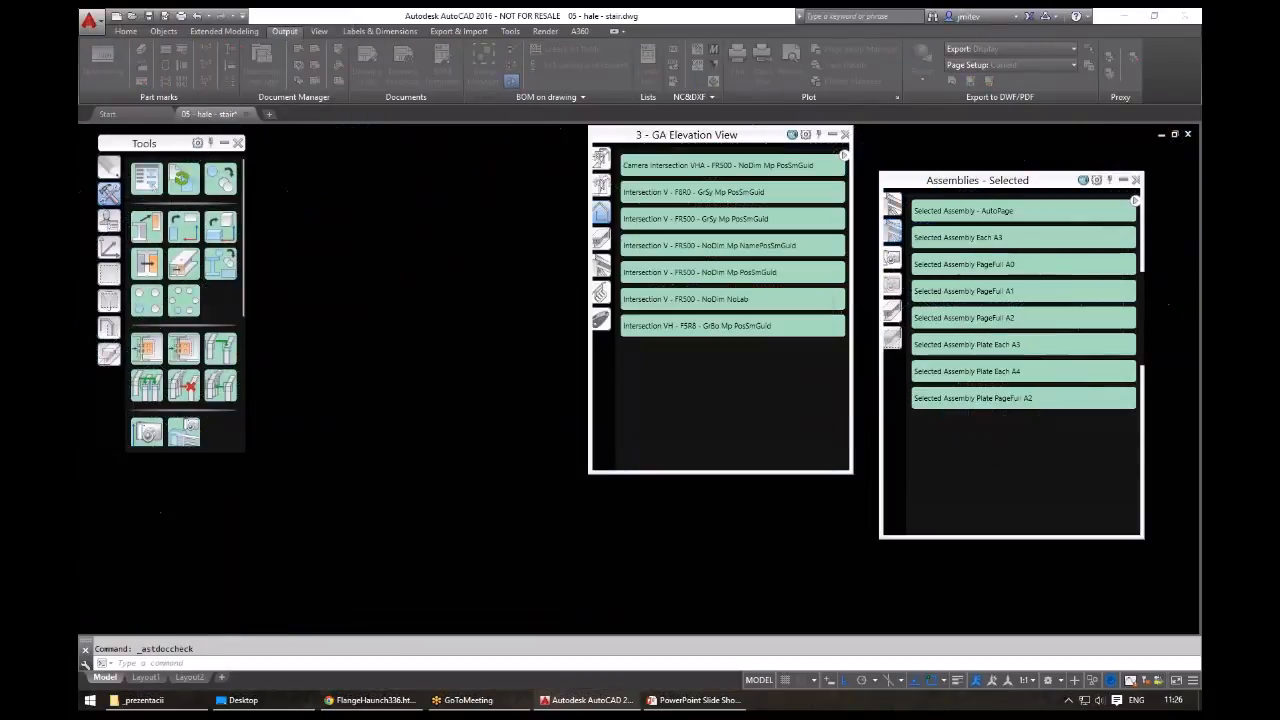
scroll(356, 335, up, 3)
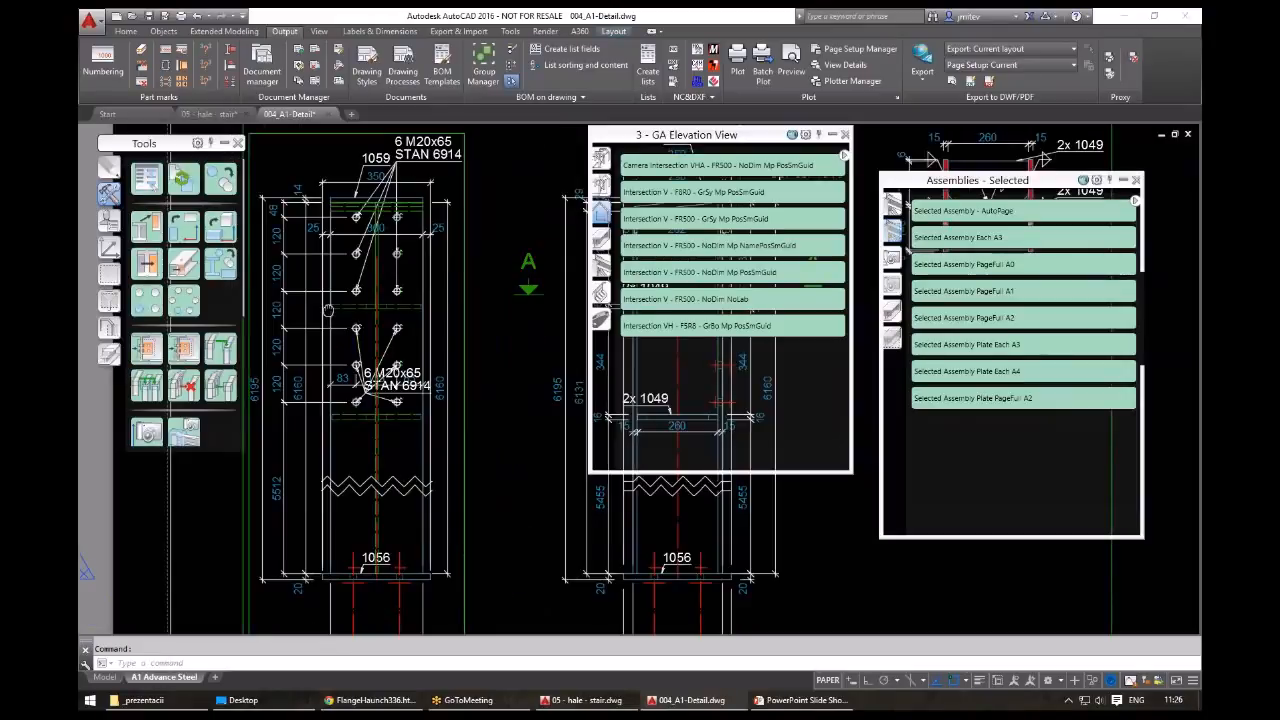
middle_drag(586, 443, 450, 398)
scroll(457, 400, down, 3)
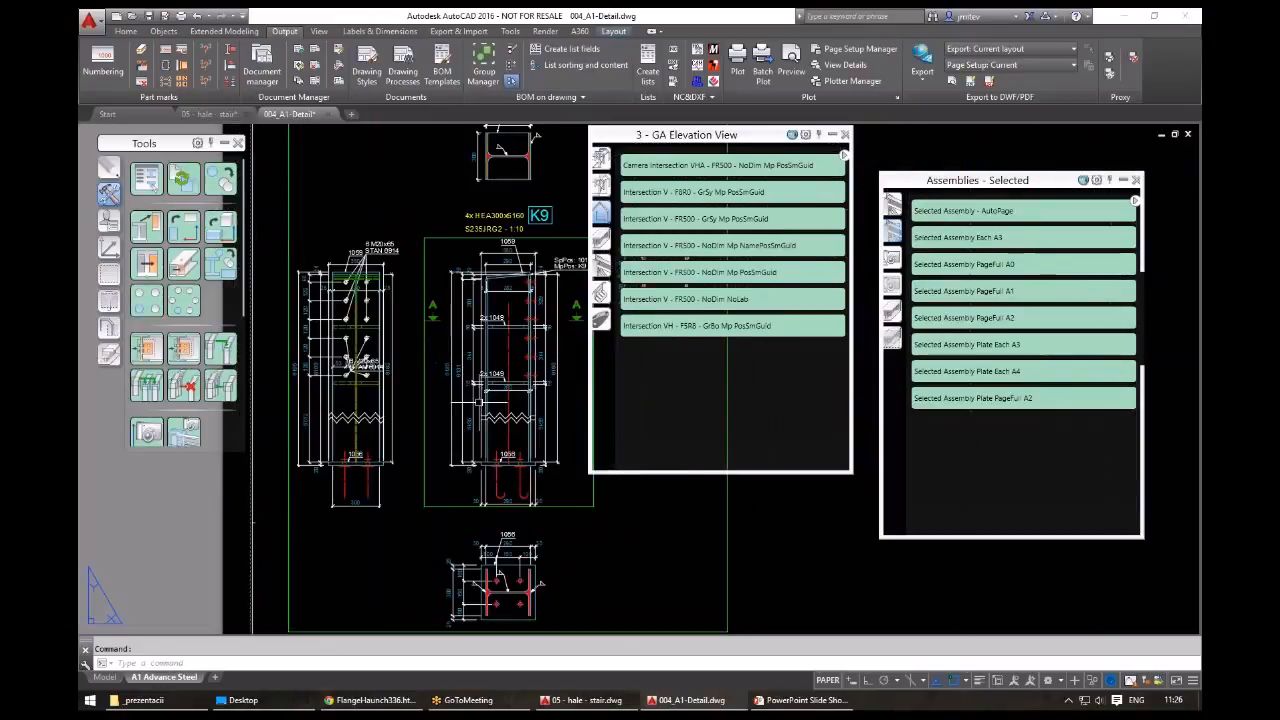
mouse_move(472, 331)
middle_down()
mouse_move(436, 509)
mouse_move(352, 514)
middle_up()
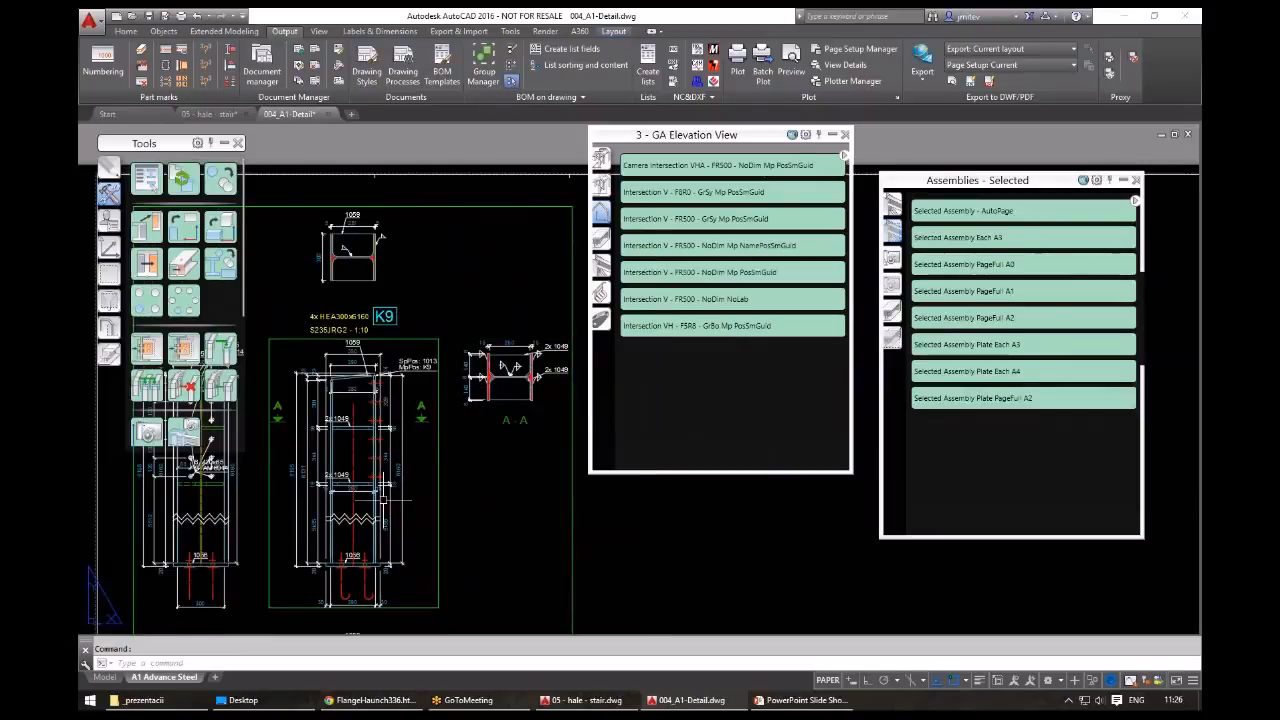
scroll(365, 430, up, 6)
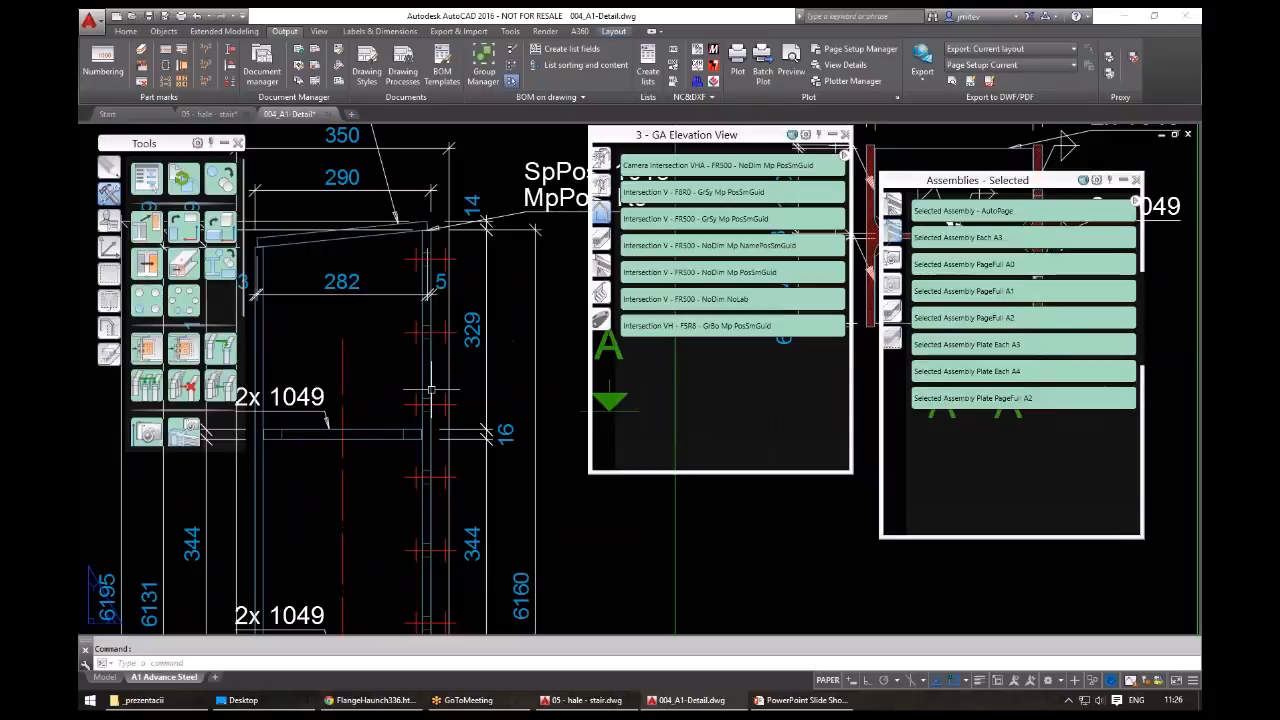
click(431, 390)
scroll(431, 390, down, 3)
click(380, 33)
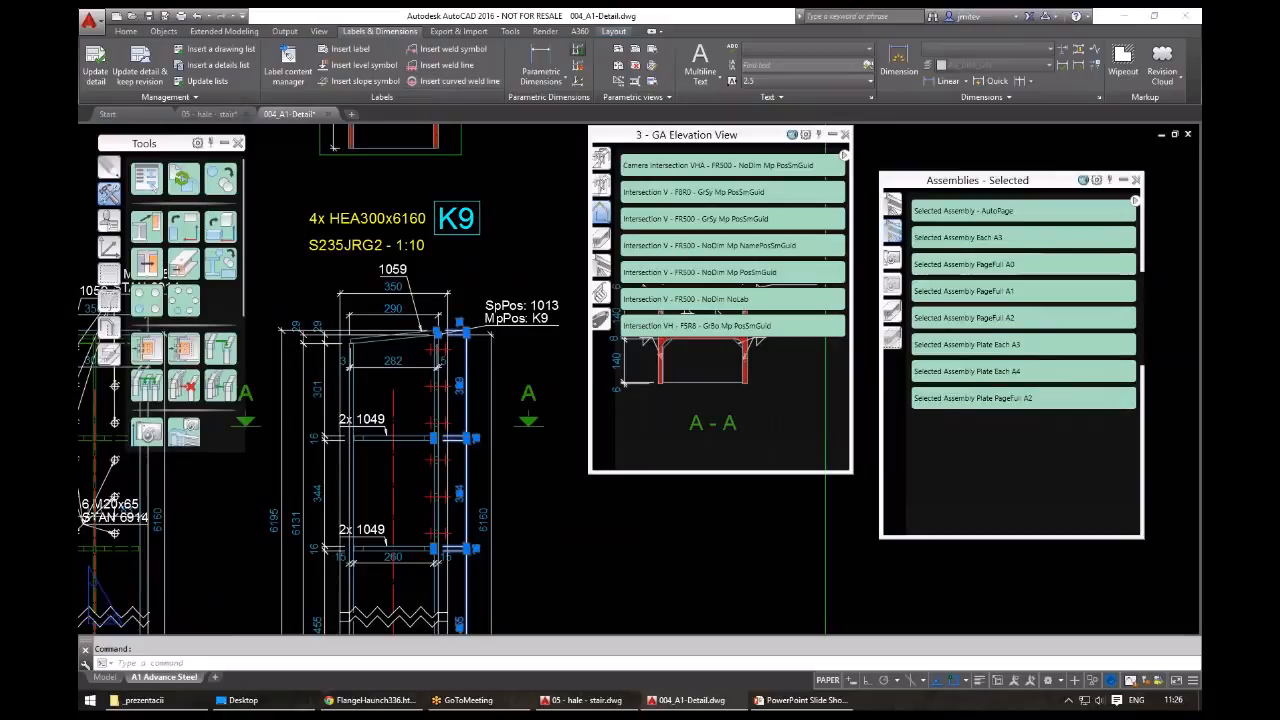
click(578, 49)
scroll(311, 388, up, 3)
middle_drag(572, 307, 432, 318)
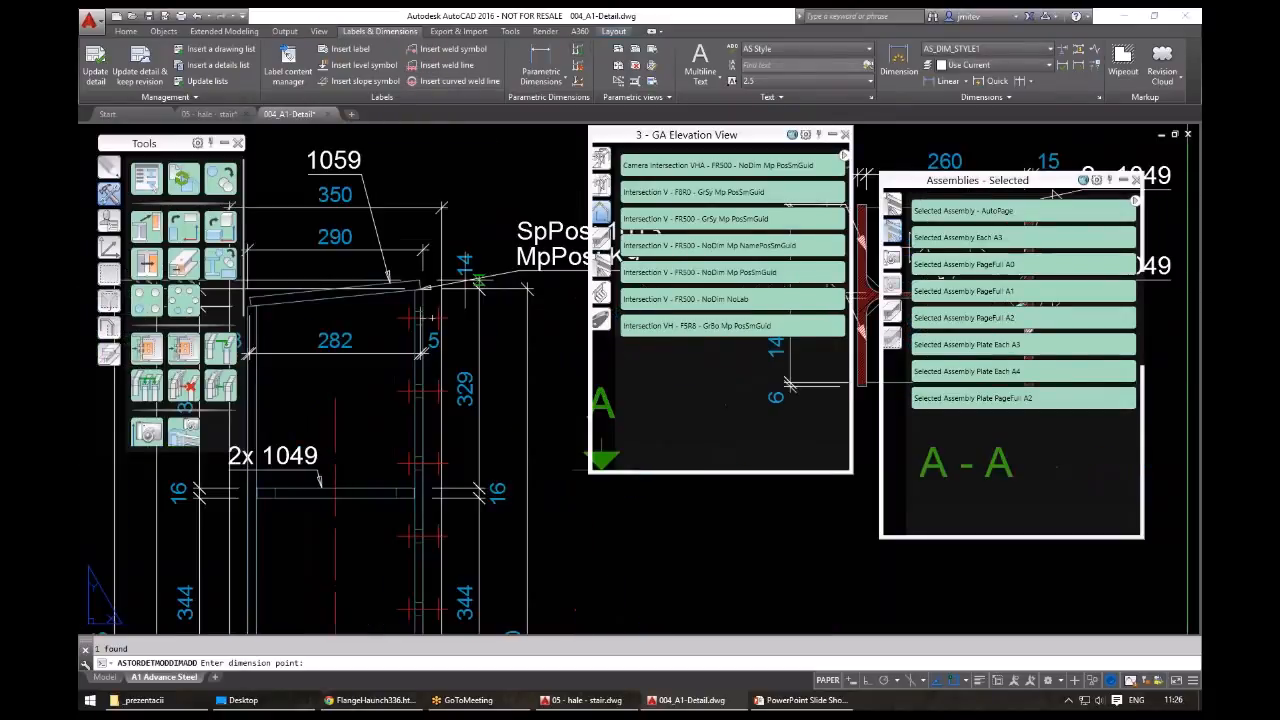
- Remove the 14 mm segment from the upper end of the vertical dimension chain beside the K9 front view
click(578, 64)
scroll(464, 291, up, 3)
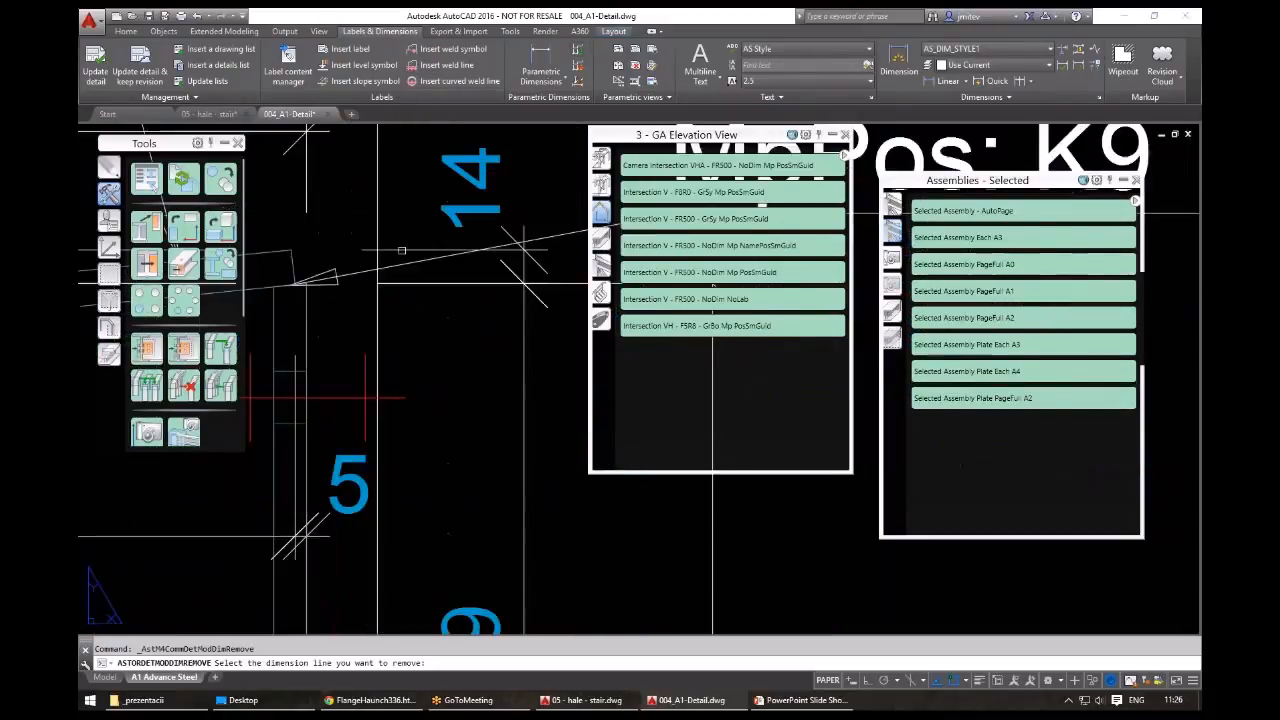
click(401, 250)
scroll(481, 325, down, 3)
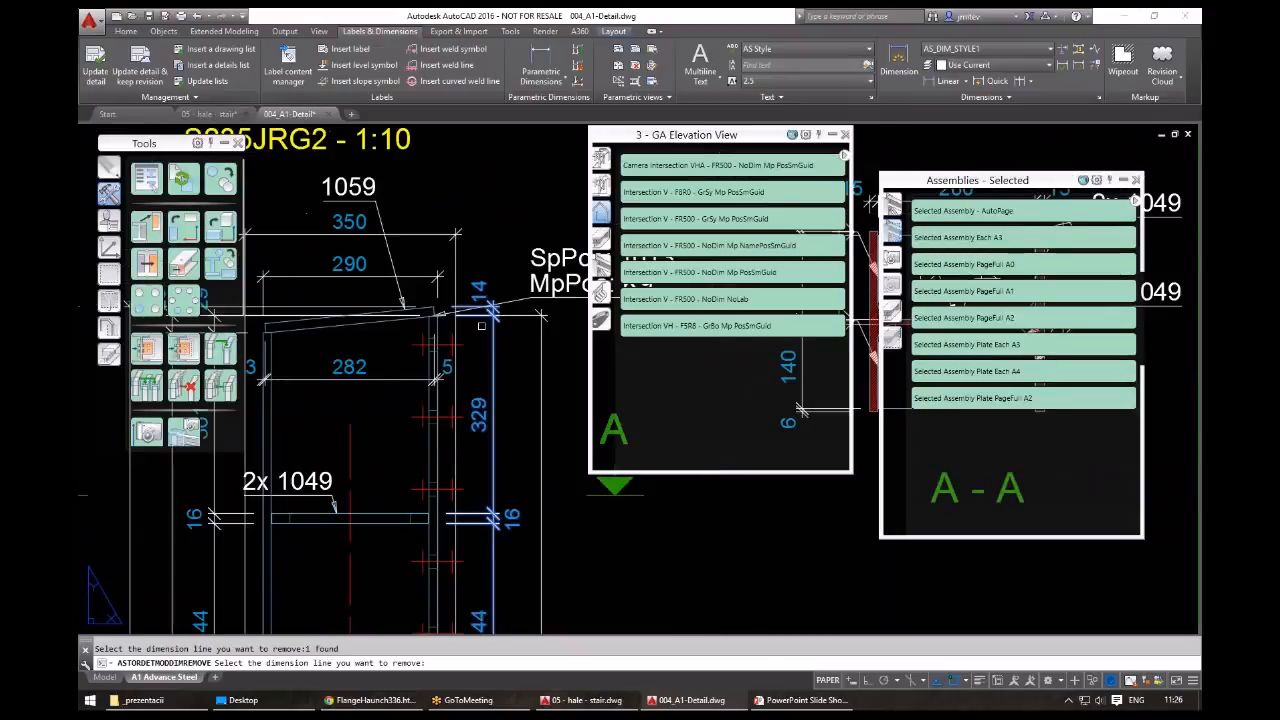
scroll(481, 325, down, 2)
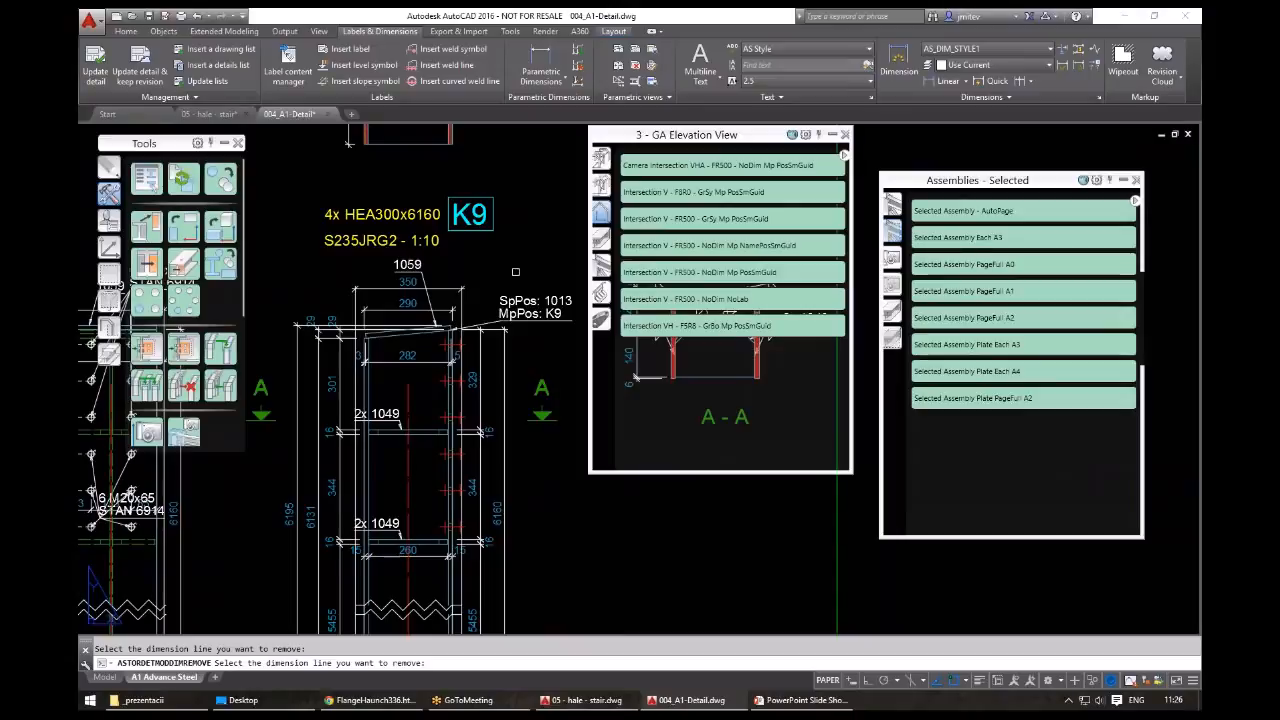
key(Return)
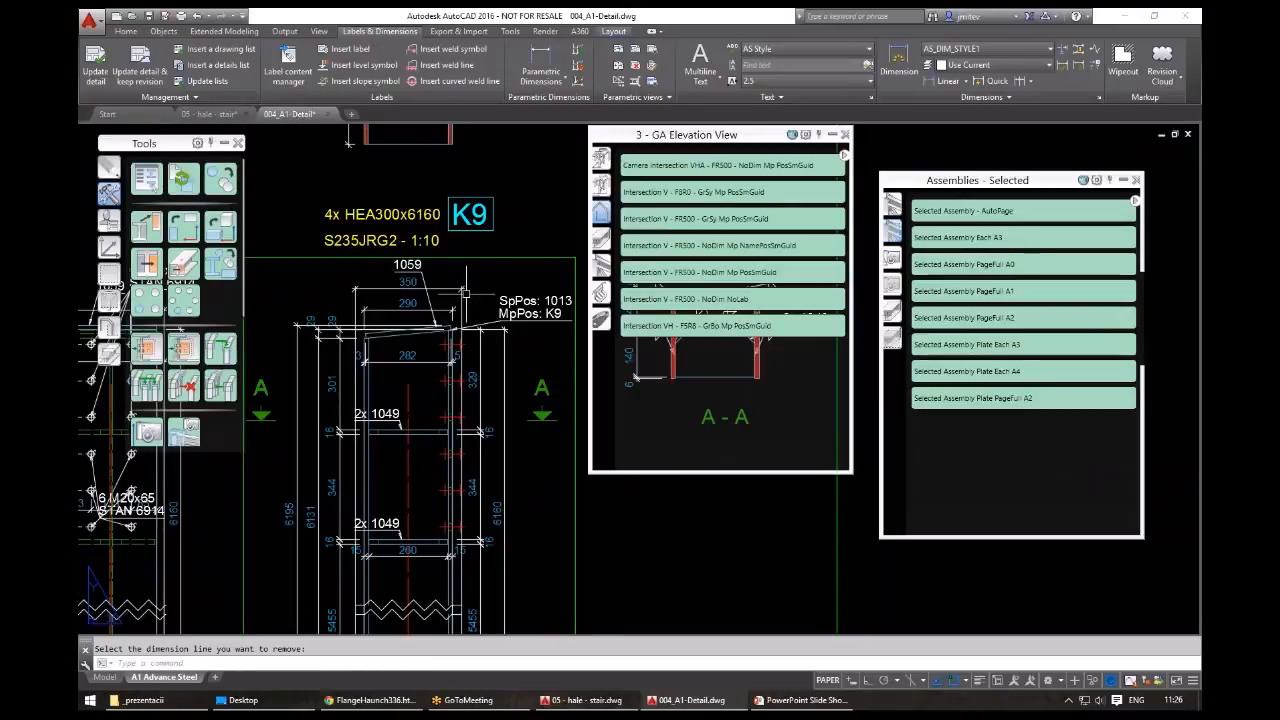
scroll(407, 410, down, 4)
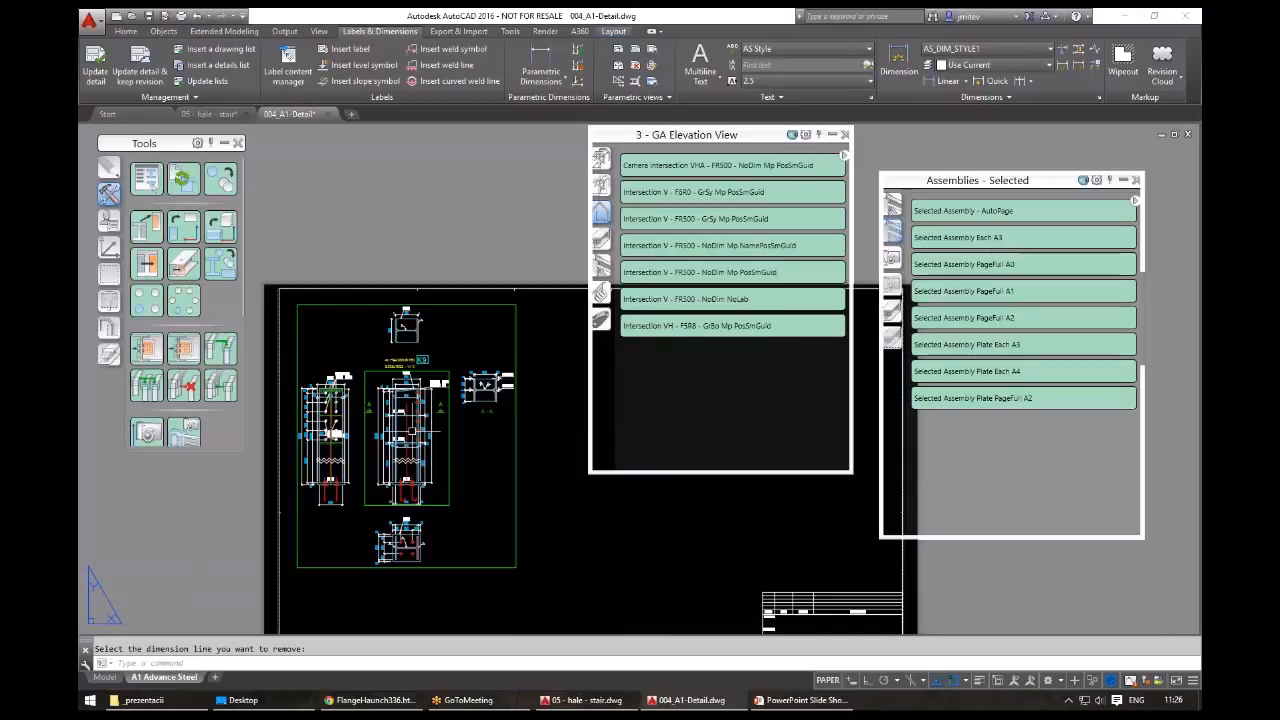
middle_drag(361, 507, 361, 435)
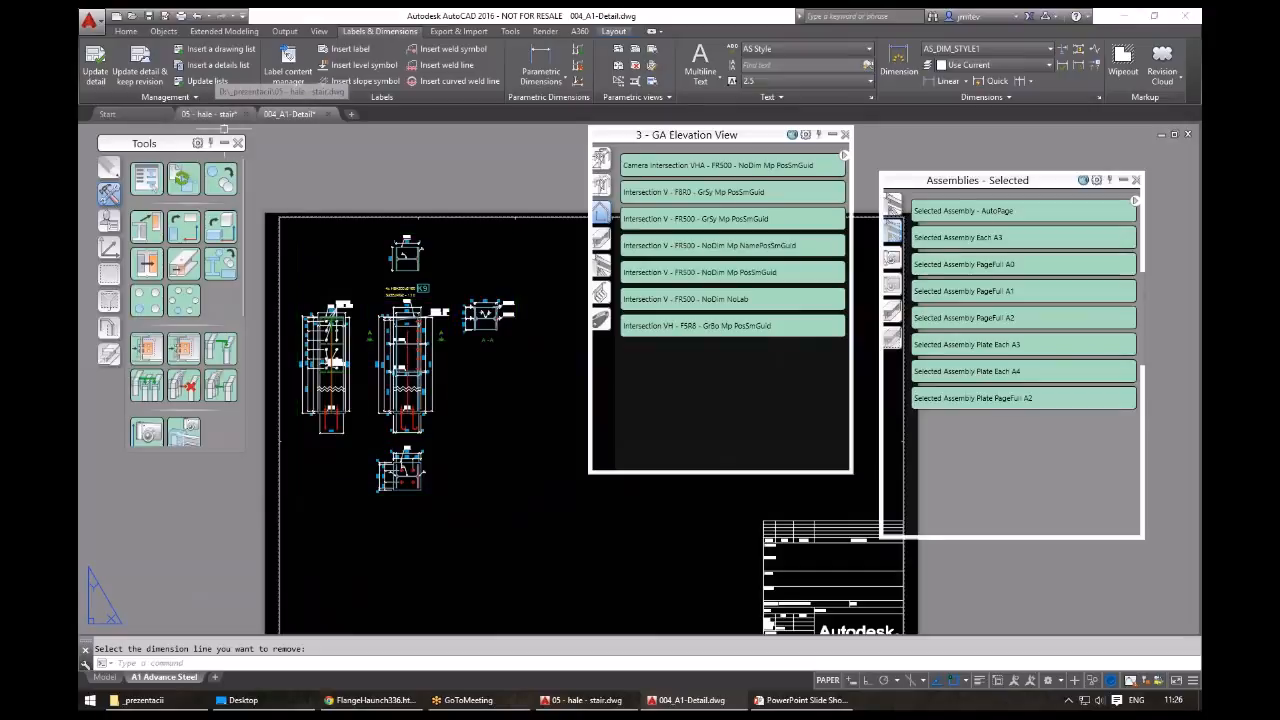
- Return to the 05 - hale - stair model and examine the unfolded cone plate in the 1069 single-part drawing
click(215, 116)
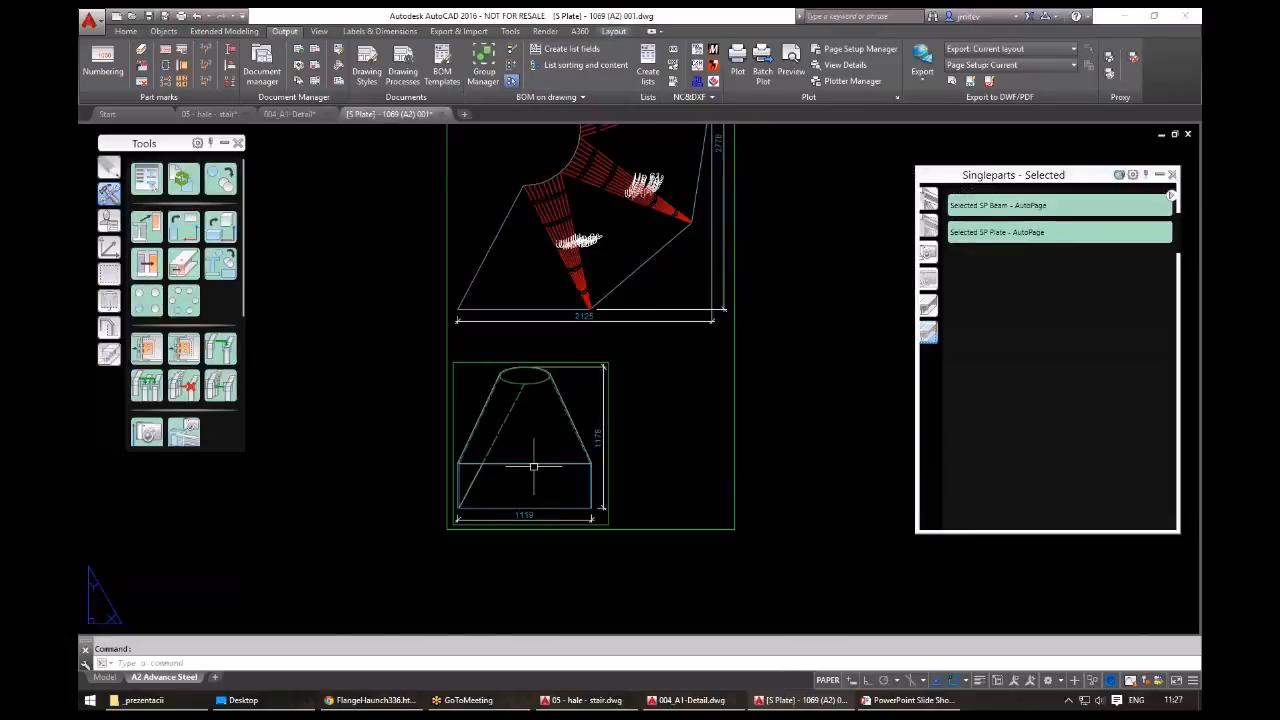
mouse_move(657, 125)
middle_down()
mouse_move(542, 358)
mouse_move(520, 326)
middle_up()
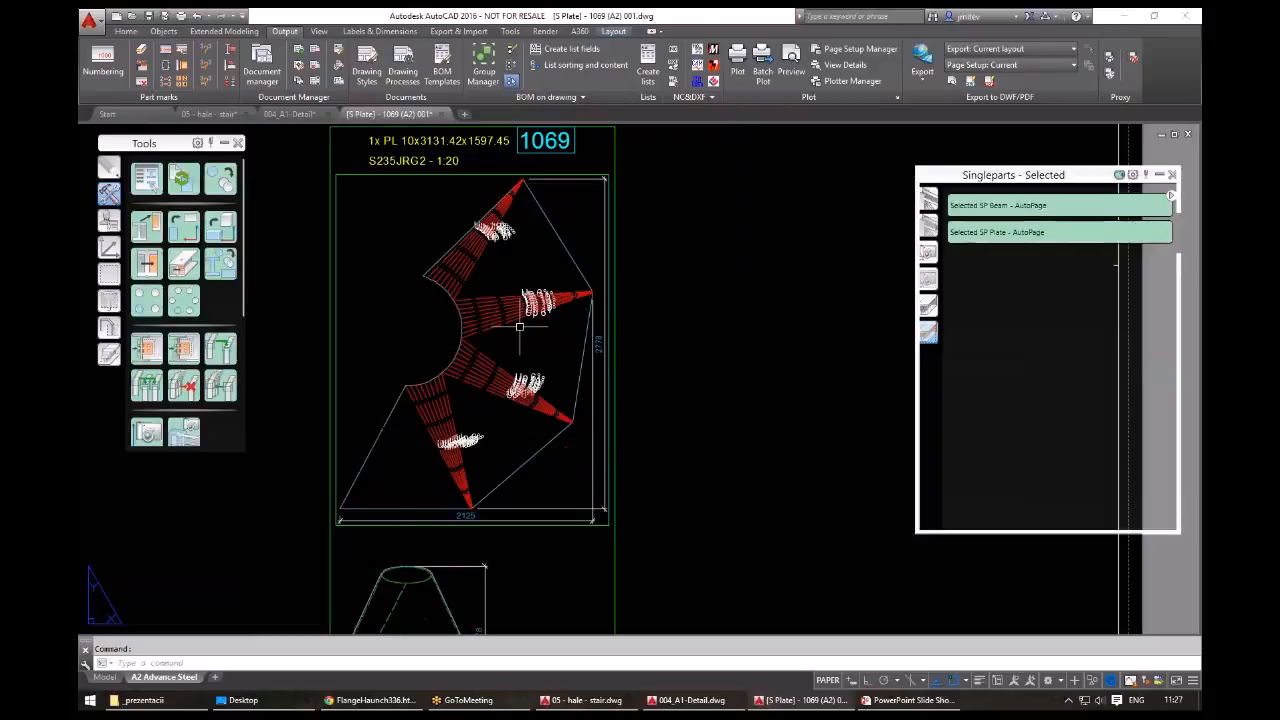
middle_drag(502, 383, 557, 376)
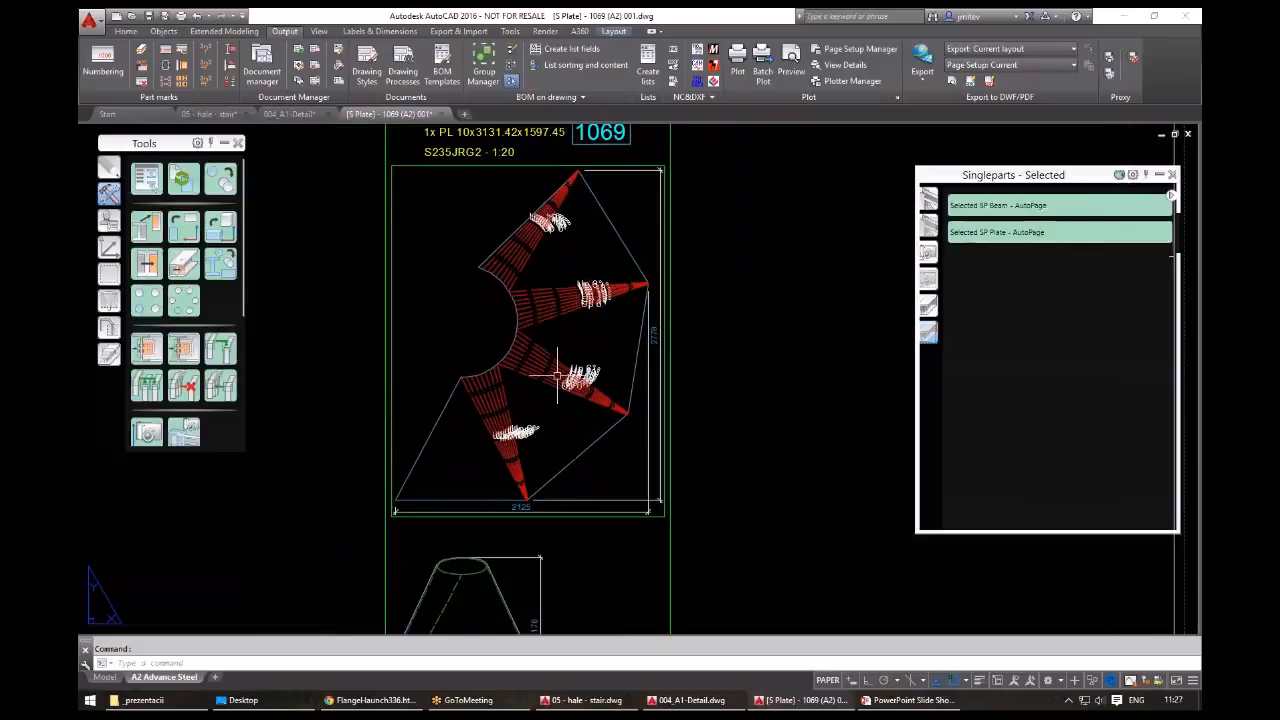
- Close the 004_A1-Detail drawing and the stair model without saving, and open the 07 - hale - cameras.dwg model
click(312, 115)
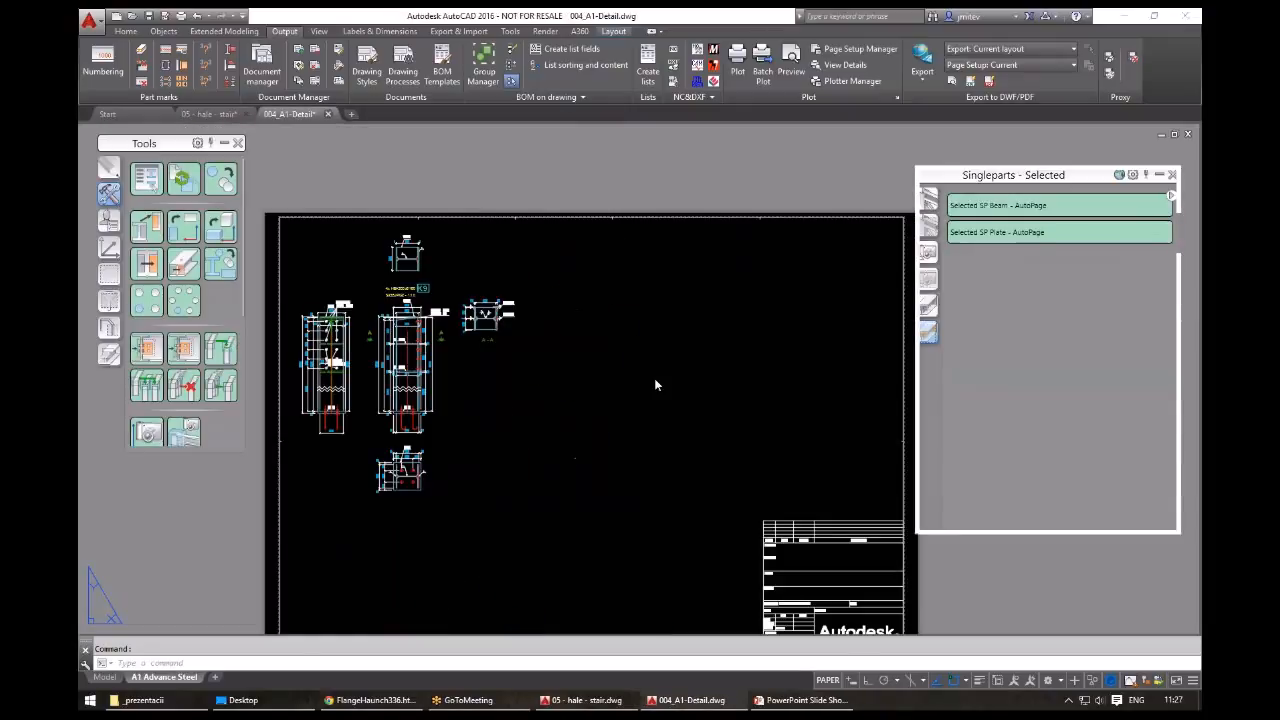
click(328, 114)
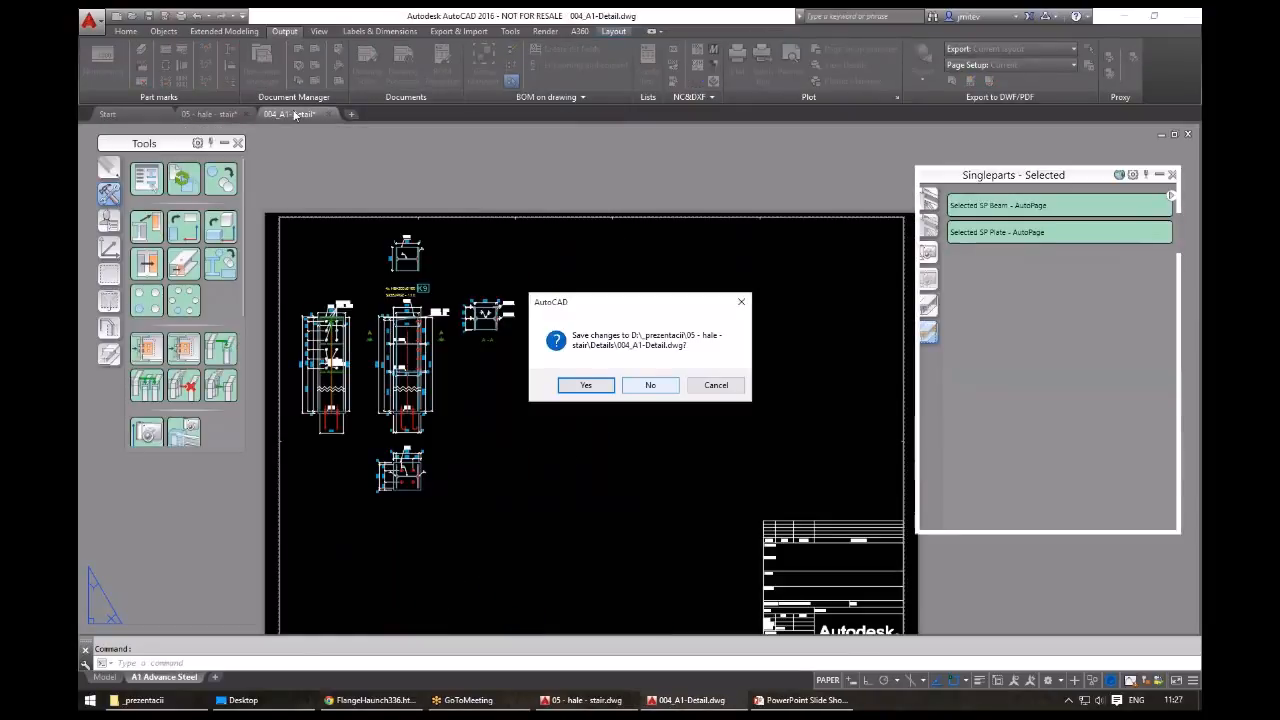
click(650, 385)
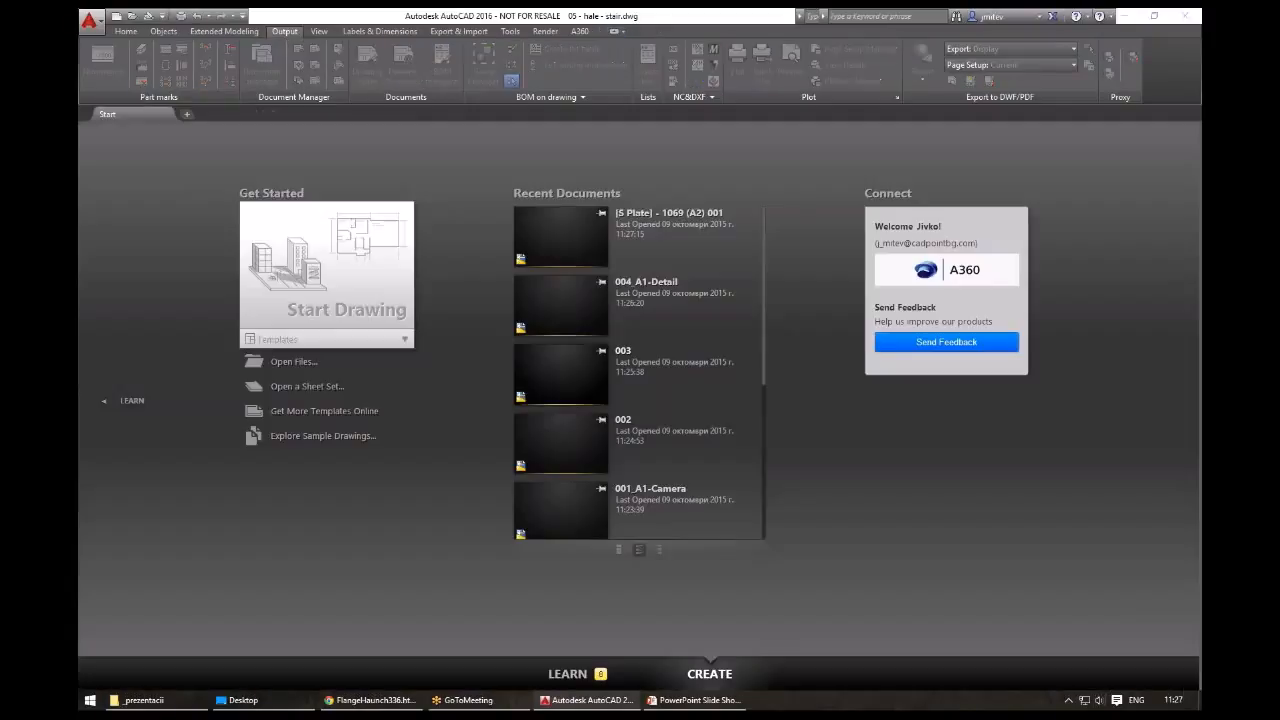
key(alt+Tab)
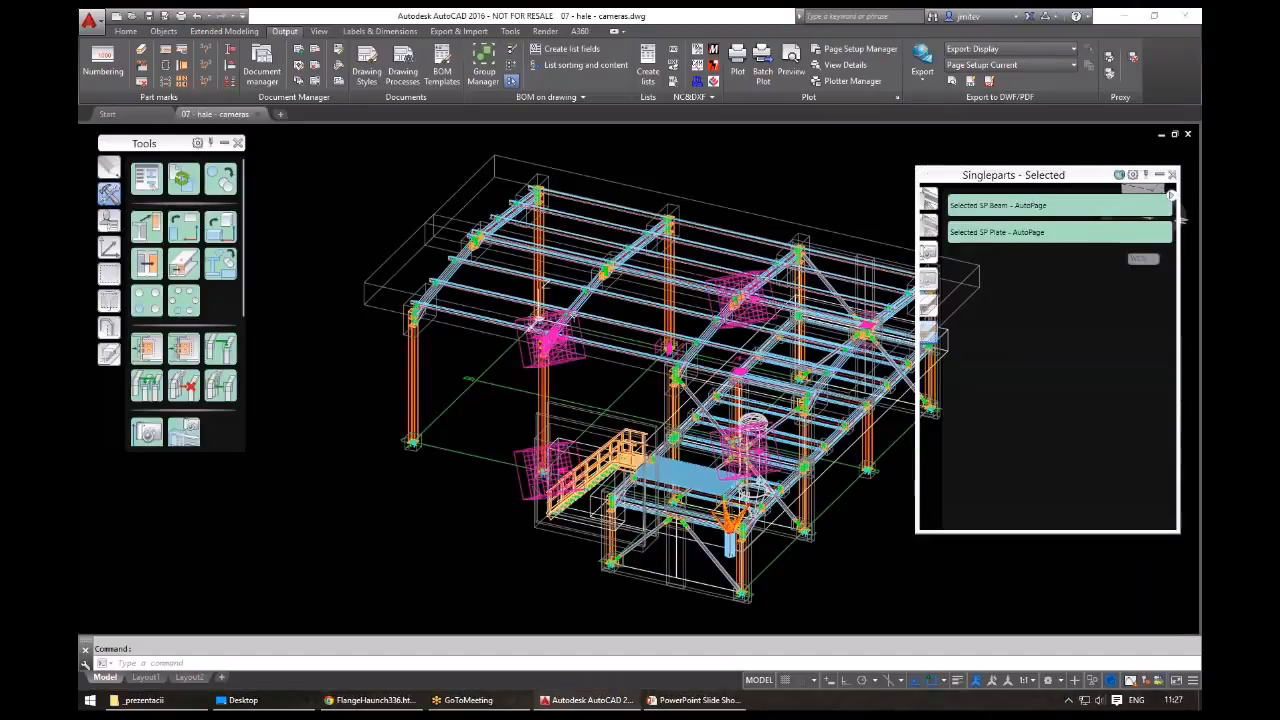
- Isolate the camera boxes, column, rafter and purlins around the column-to-rafter joint of a hall frame
shift+middle_drag(540, 285, 668, 298)
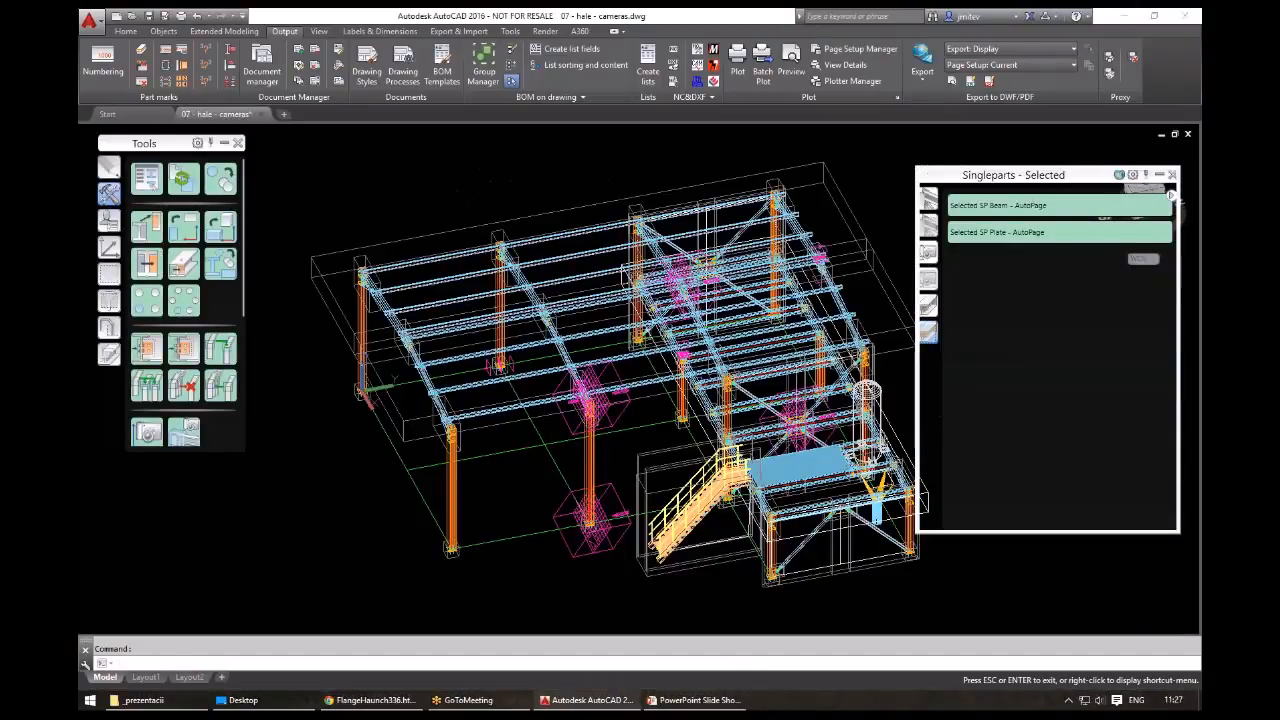
key(Escape)
scroll(619, 418, up, 5)
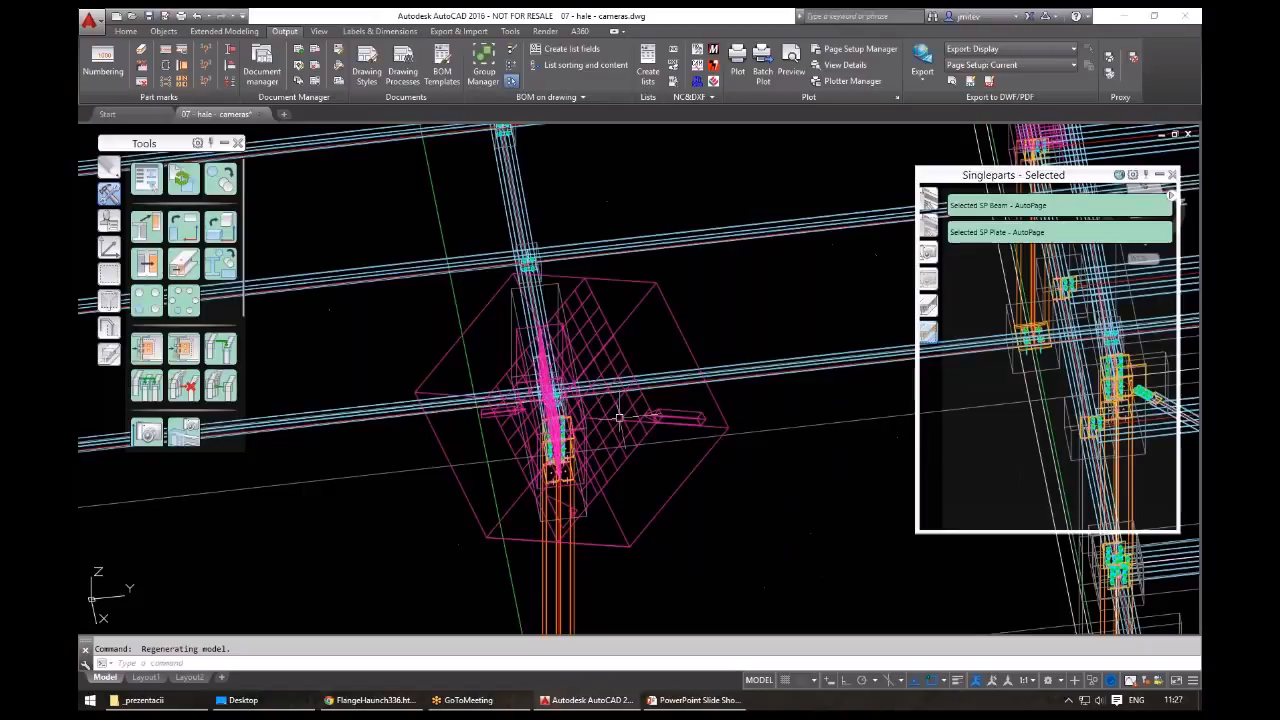
scroll(619, 418, down, 5)
shift+middle_drag(619, 418, 520, 500)
click(680, 500)
click(443, 238)
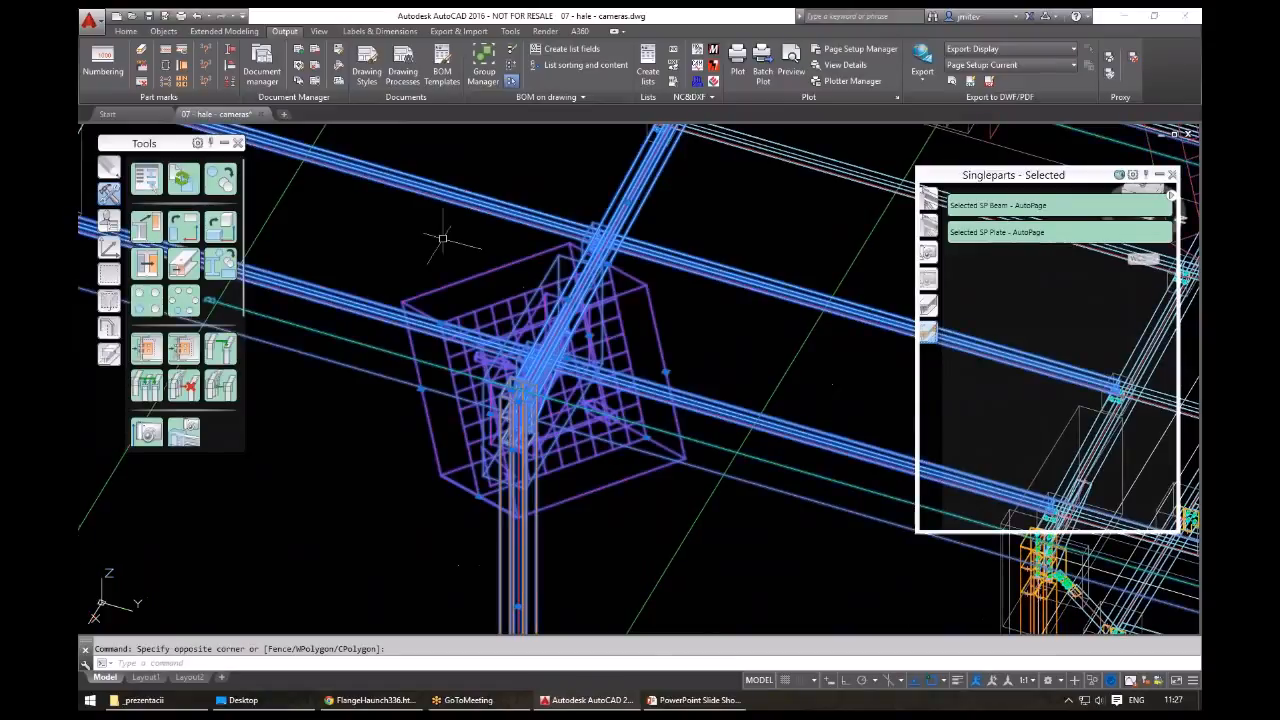
text(io)
key(Return)
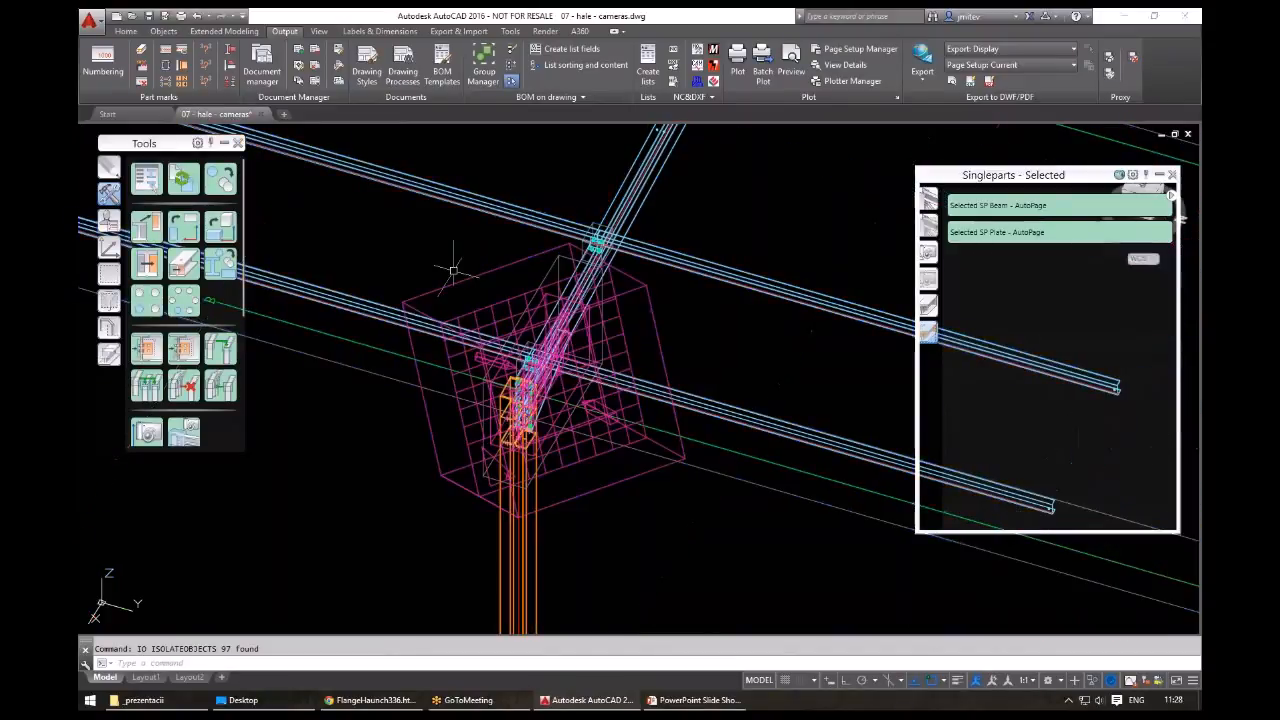
- Select the narrow camera box at the isolated column-to-rafter joint and examine its position from several directions
shift+middle_drag(453, 270, 597, 500)
scroll(420, 390, up, 5)
click(458, 437)
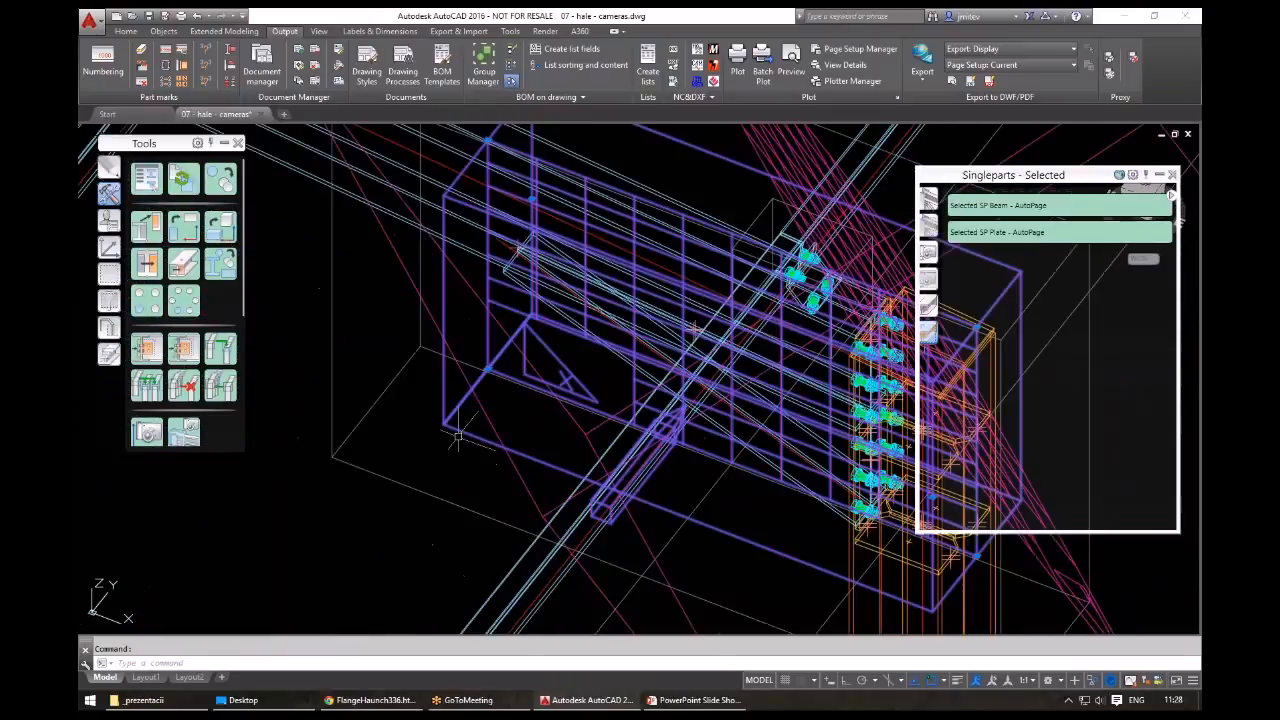
scroll(458, 437, down, 5)
shift+middle_drag(458, 437, 280, 410)
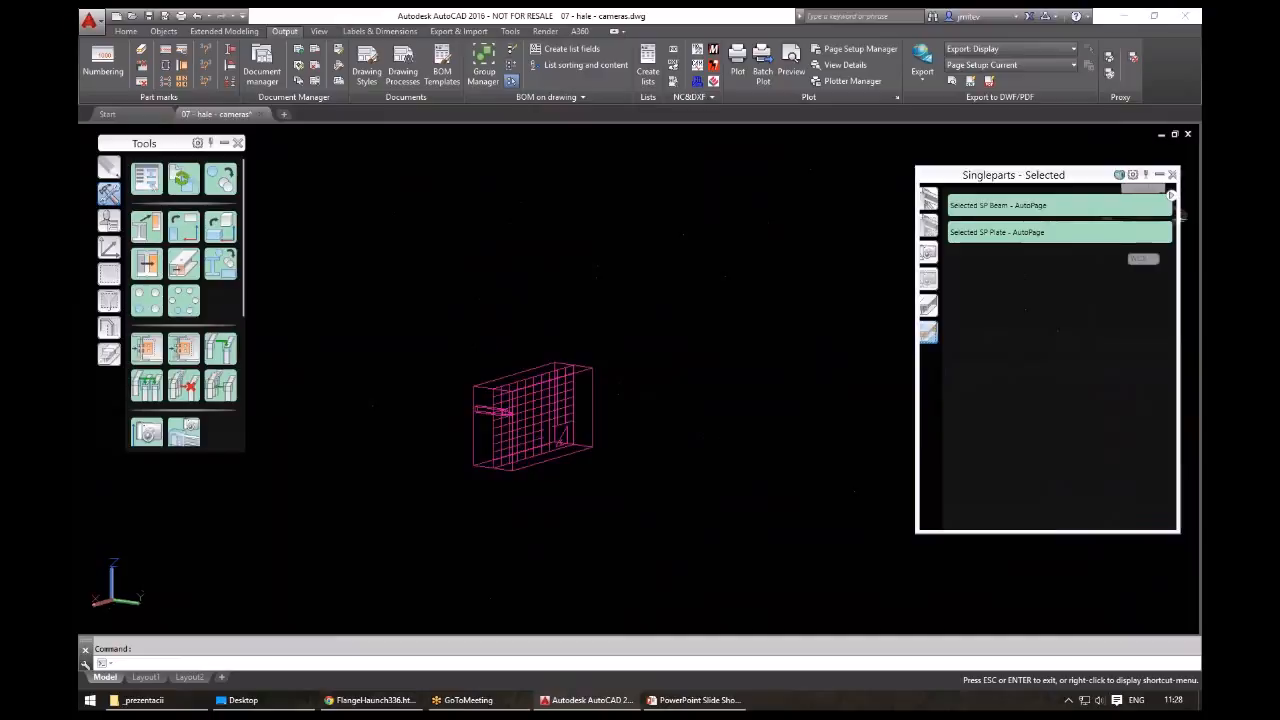
shift+middle_drag(618, 394, 498, 475)
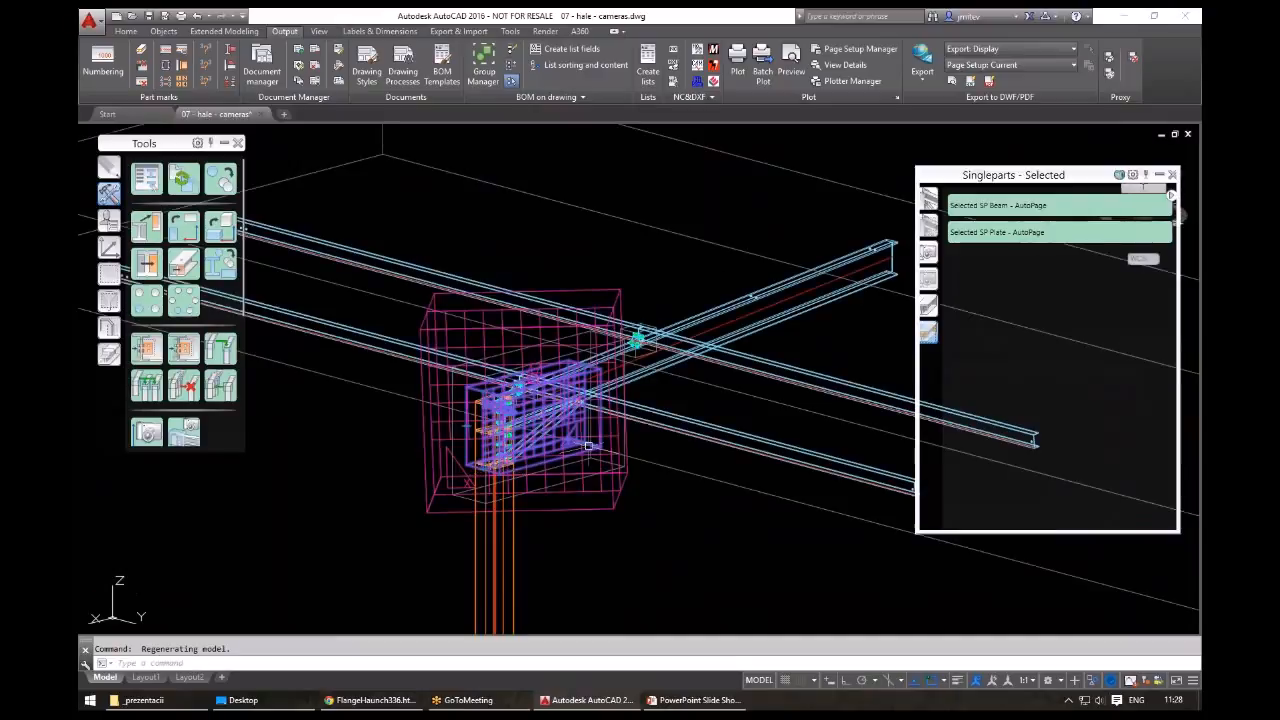
key(Escape)
shift+middle_drag(512, 410, 672, 450)
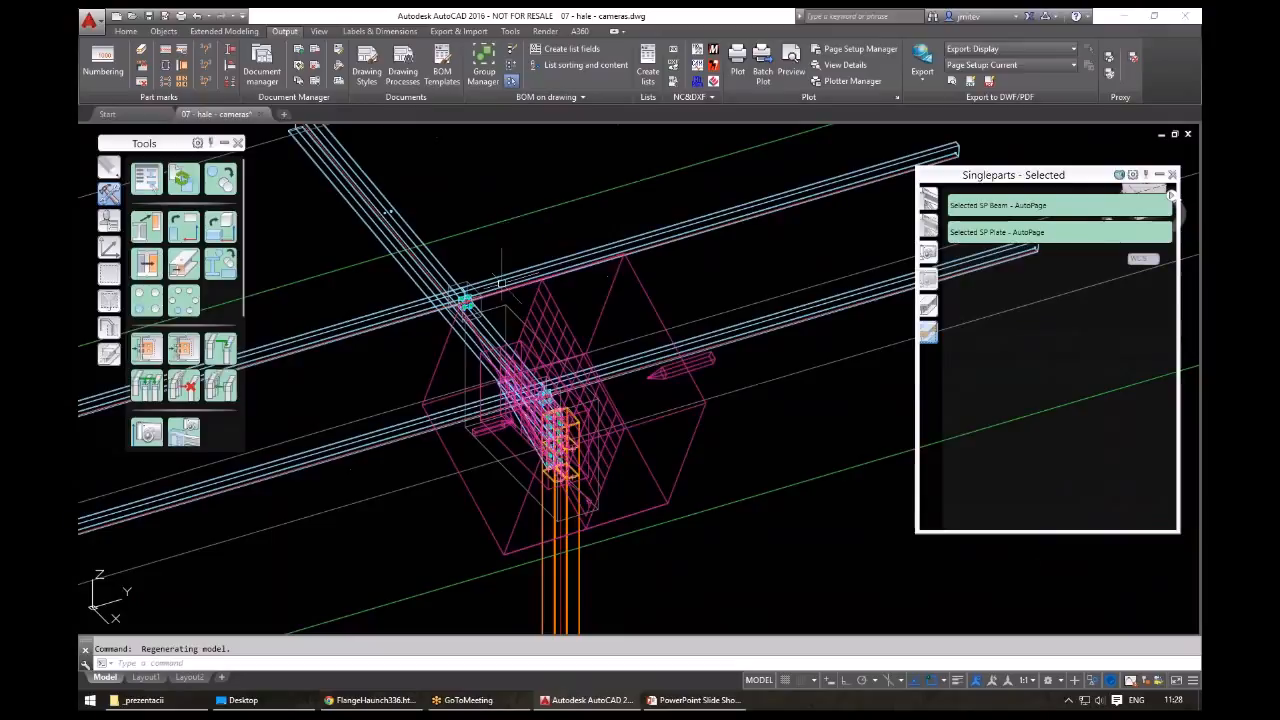
- Unisolate the objects to restore the whole hall model, and inspect the cameras placed at the other joints
text(co)
key(Return)
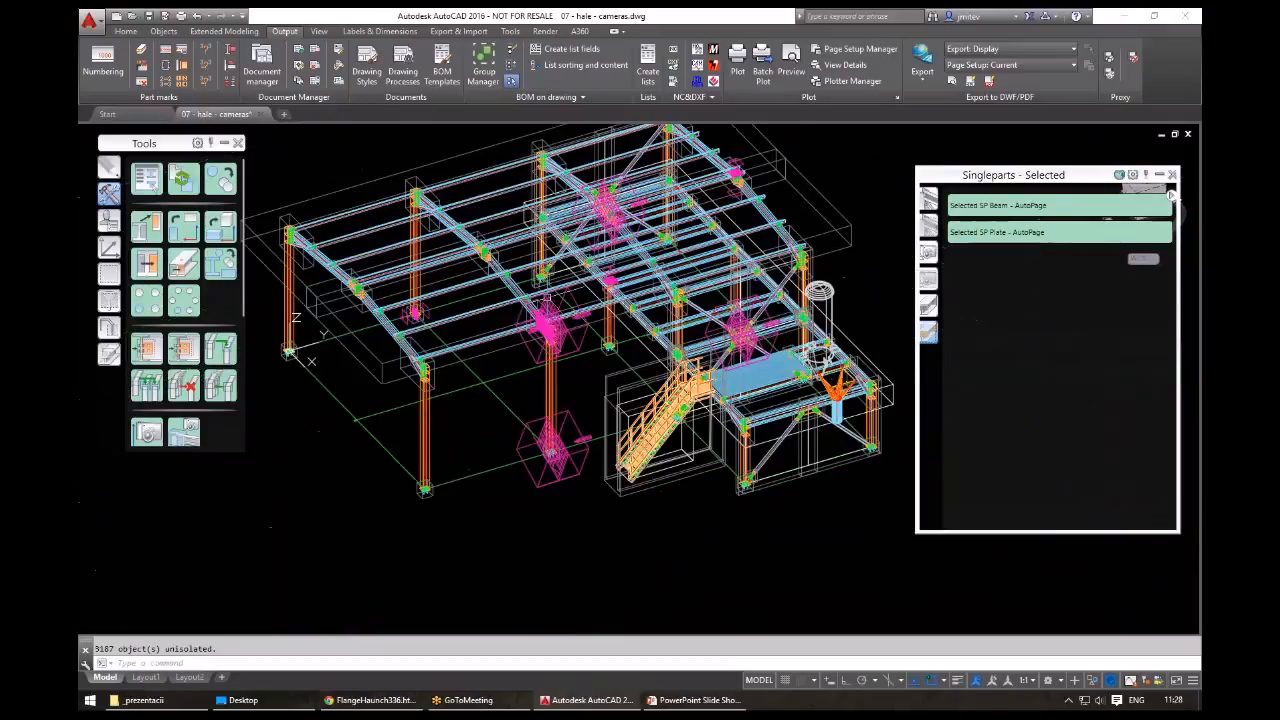
scroll(540, 255, up, 2)
scroll(540, 255, up, 2)
scroll(505, 298, up, 2)
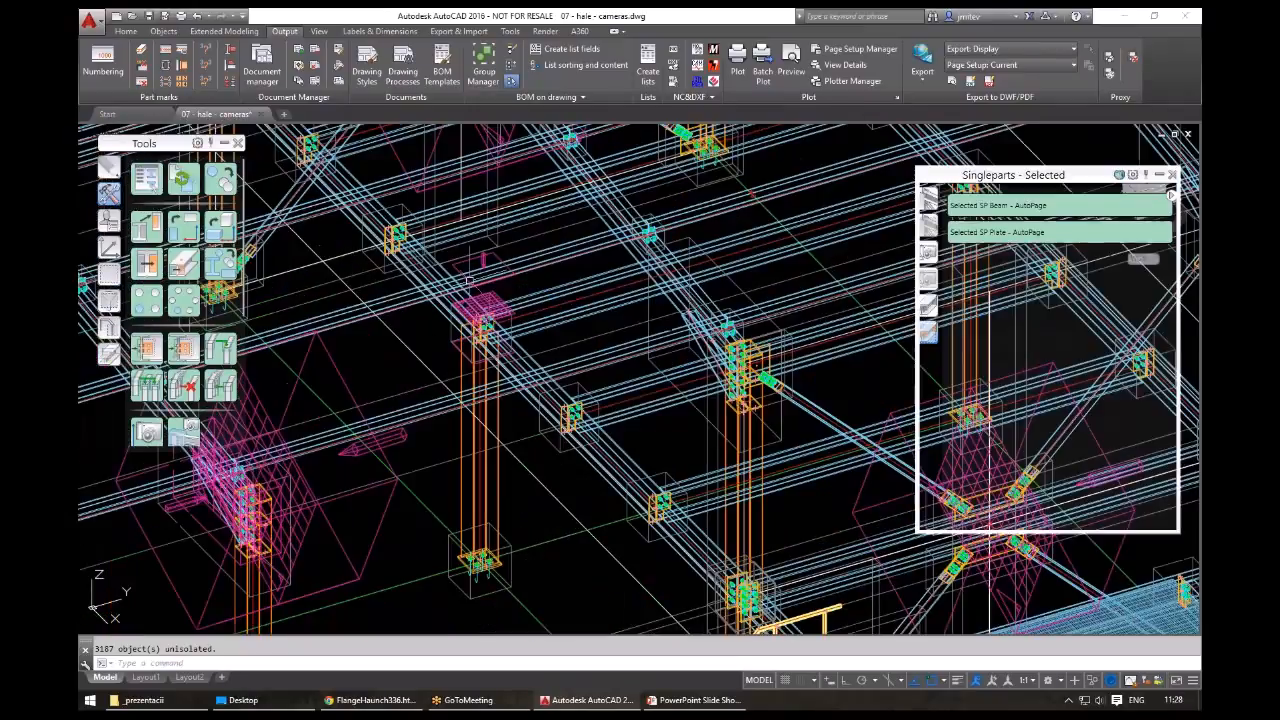
- Review the project's detail documents in the Document Manager and close it
click(261, 63)
click(312, 349)
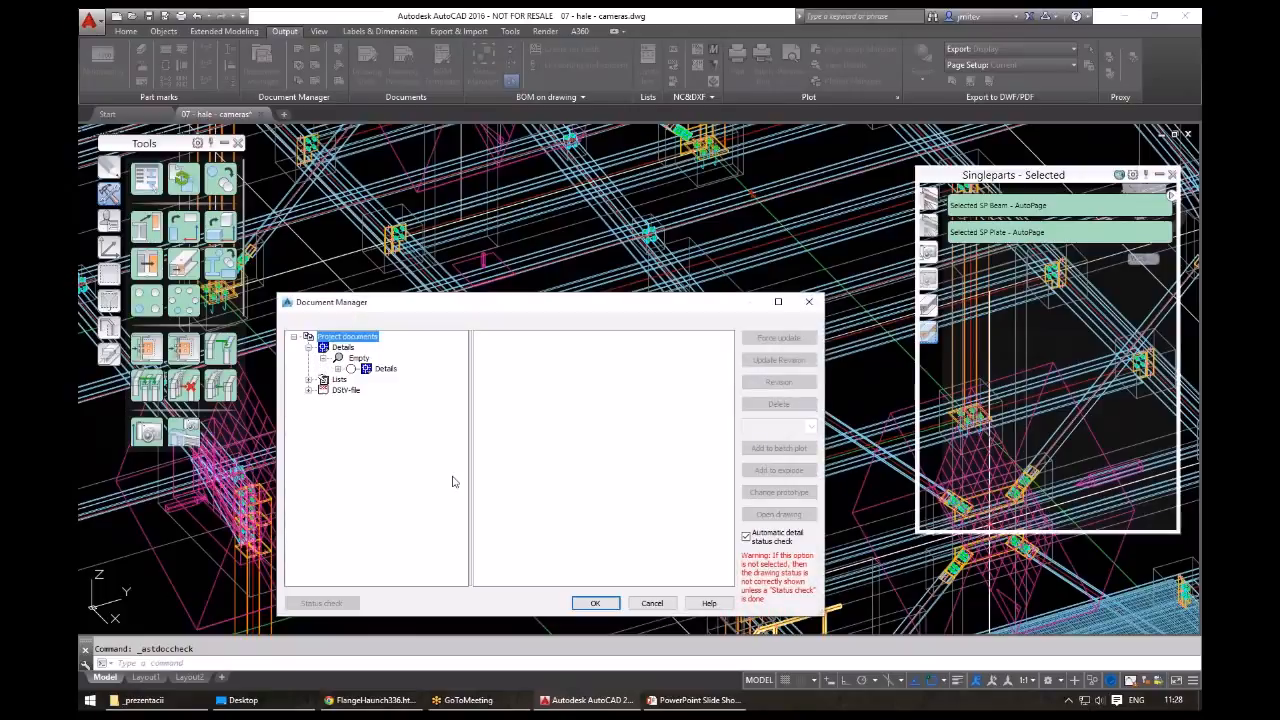
click(595, 603)
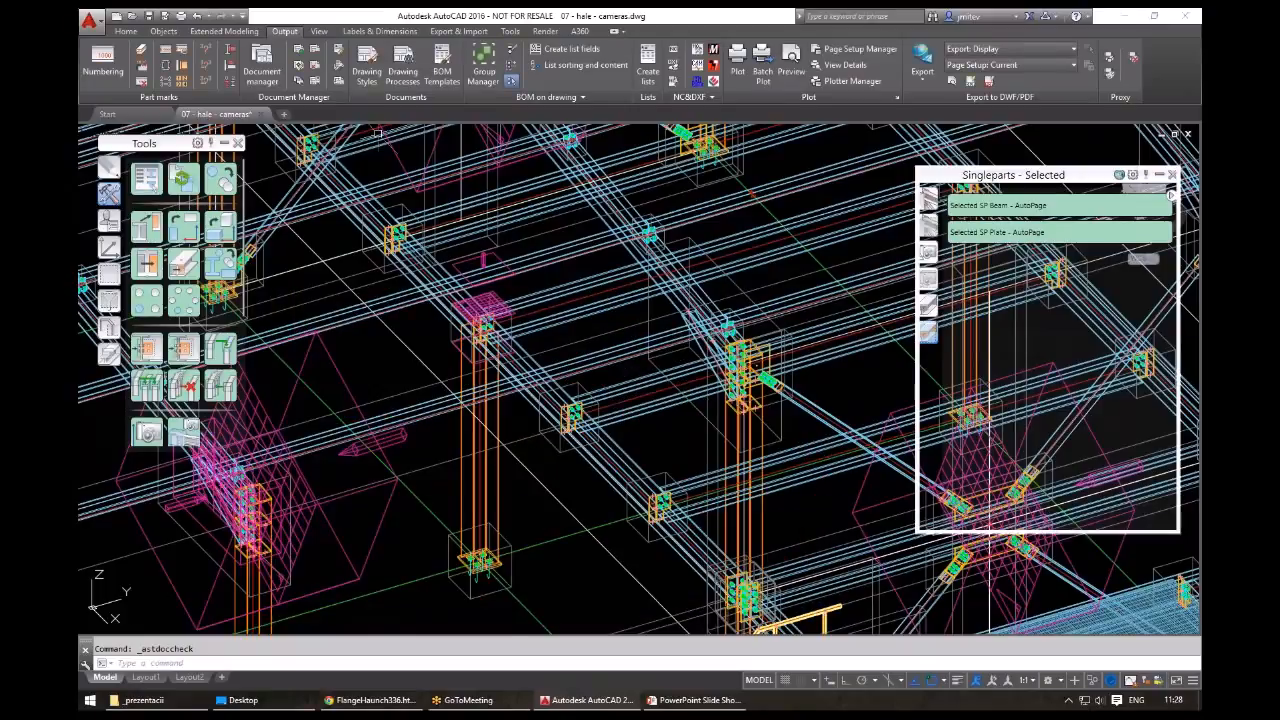
- Switch to File Explorer and look into the 08 - hale - drawings folder under _prezentacii on drive H:
click(195, 700)
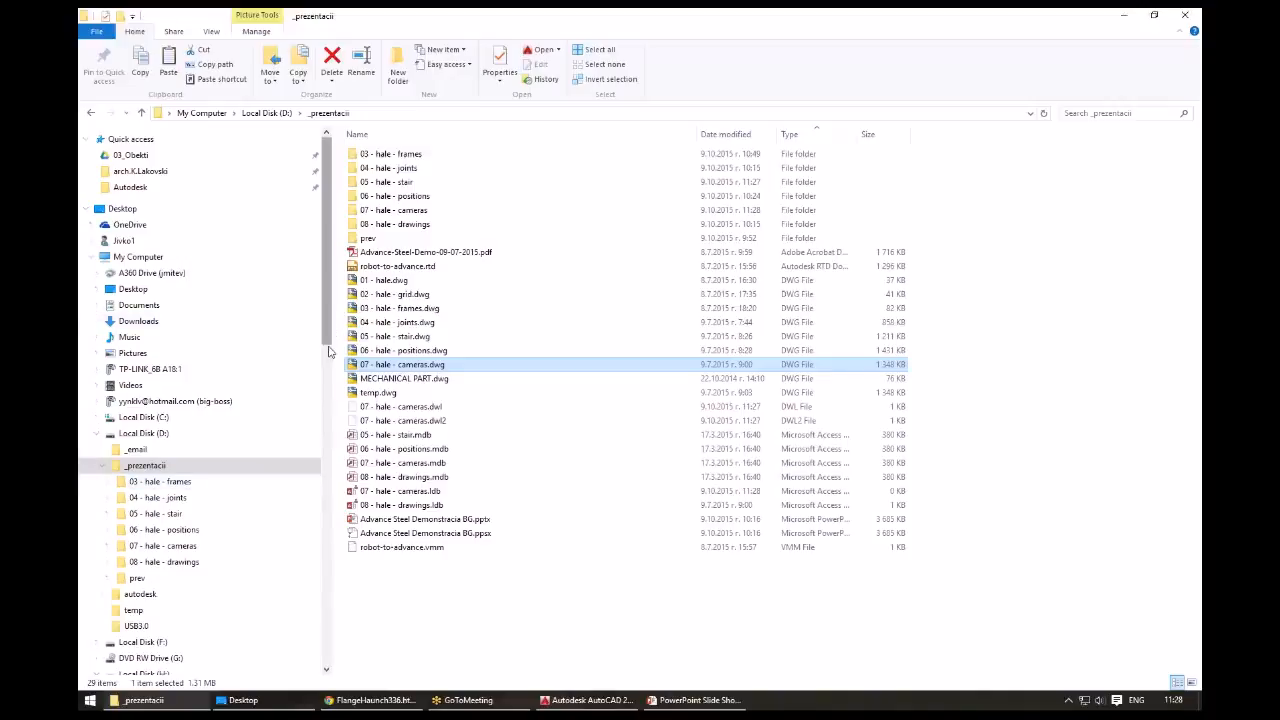
scroll(320, 531, down, 2)
scroll(320, 531, down, 8)
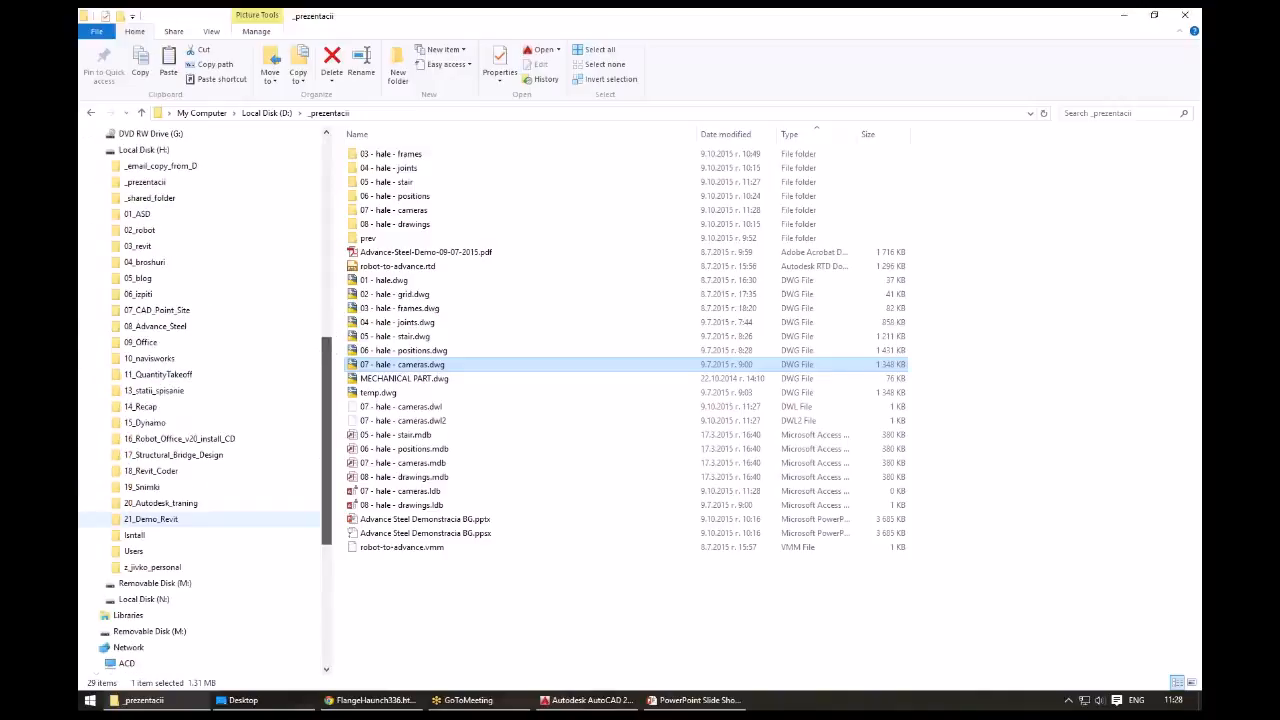
click(145, 182)
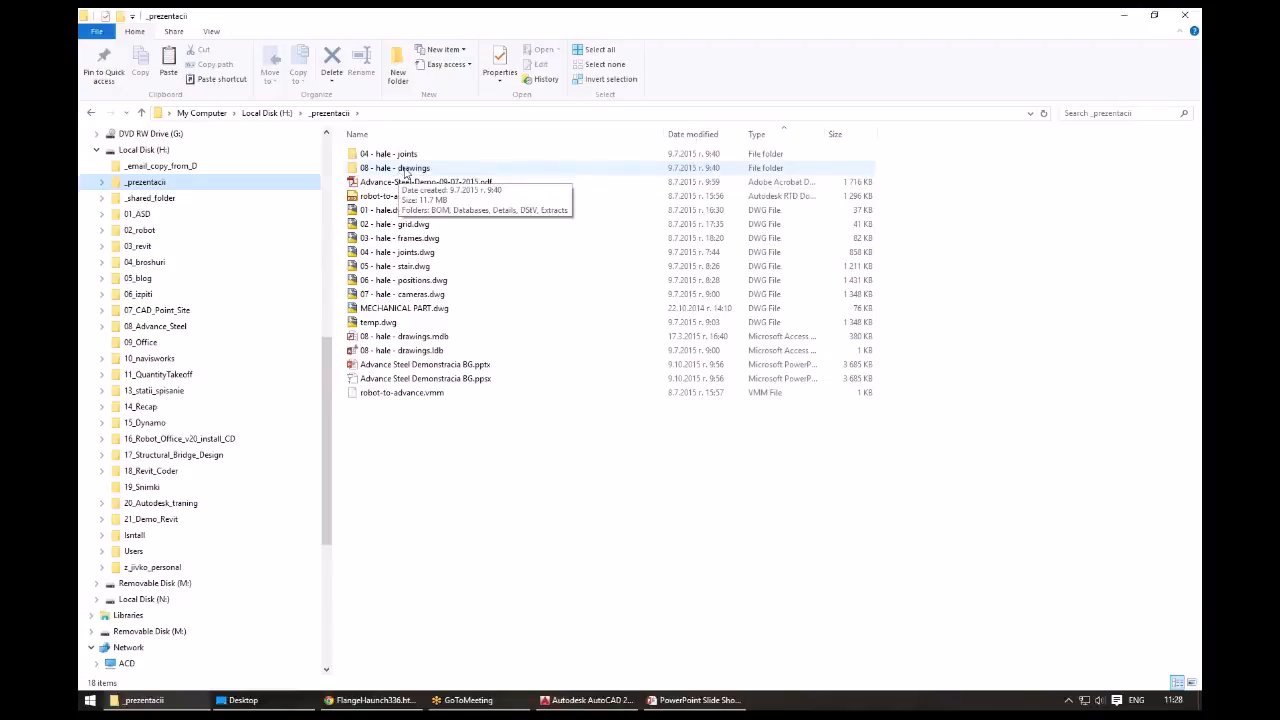
click(405, 170)
key(Return)
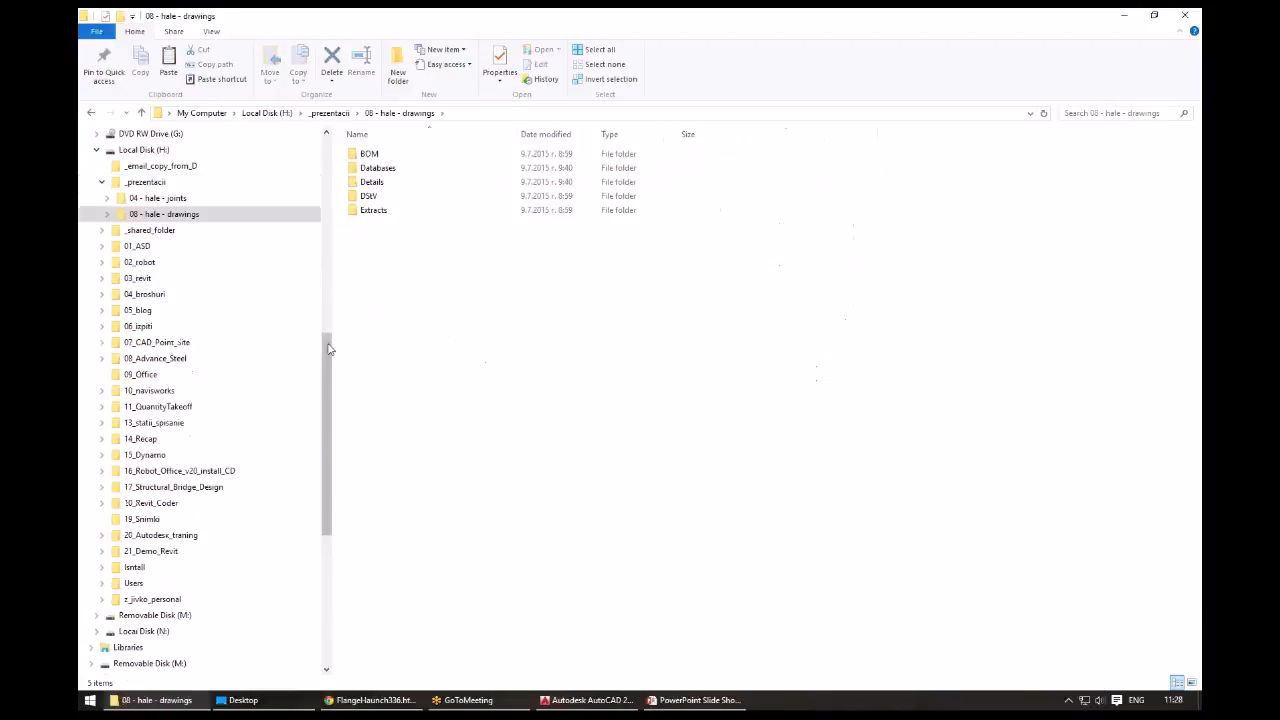
- Open [A] - K9 (A1) 001.dwg from D:\_prezentacii\08 - hale - drawings\Details and examine the K9 column views
drag(328, 344, 328, 225)
key(BackSpace)
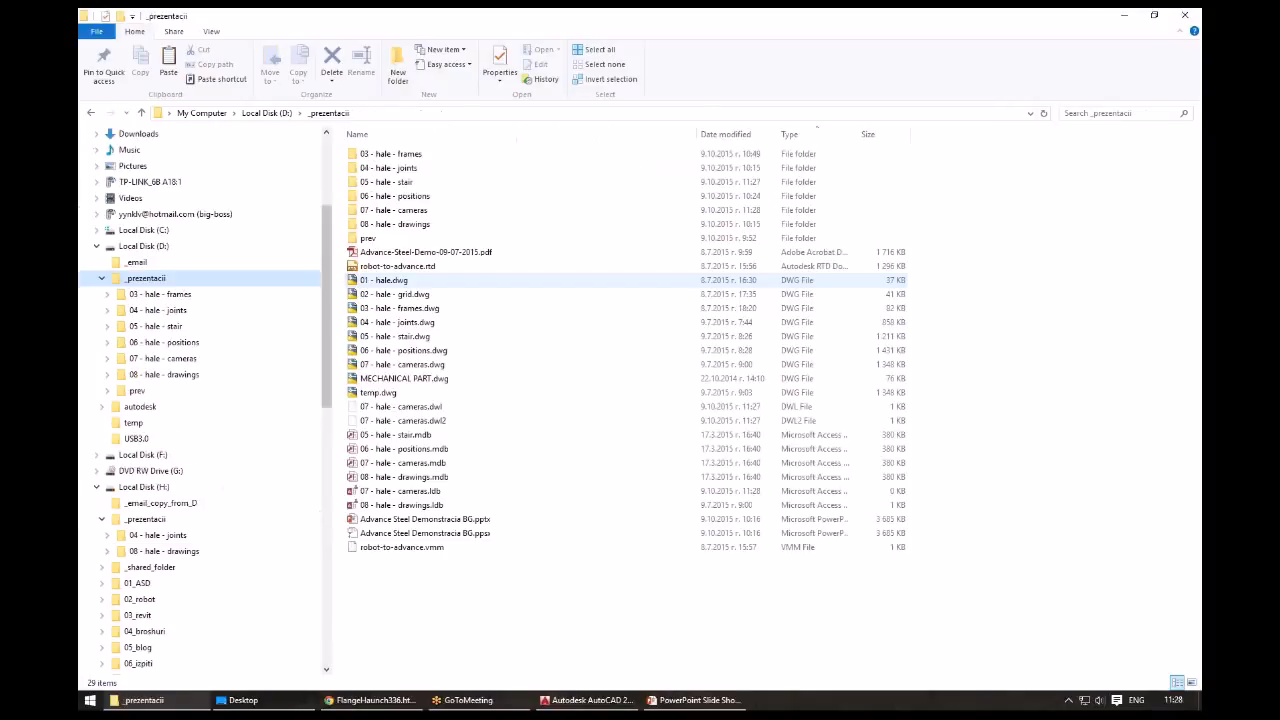
key(Return)
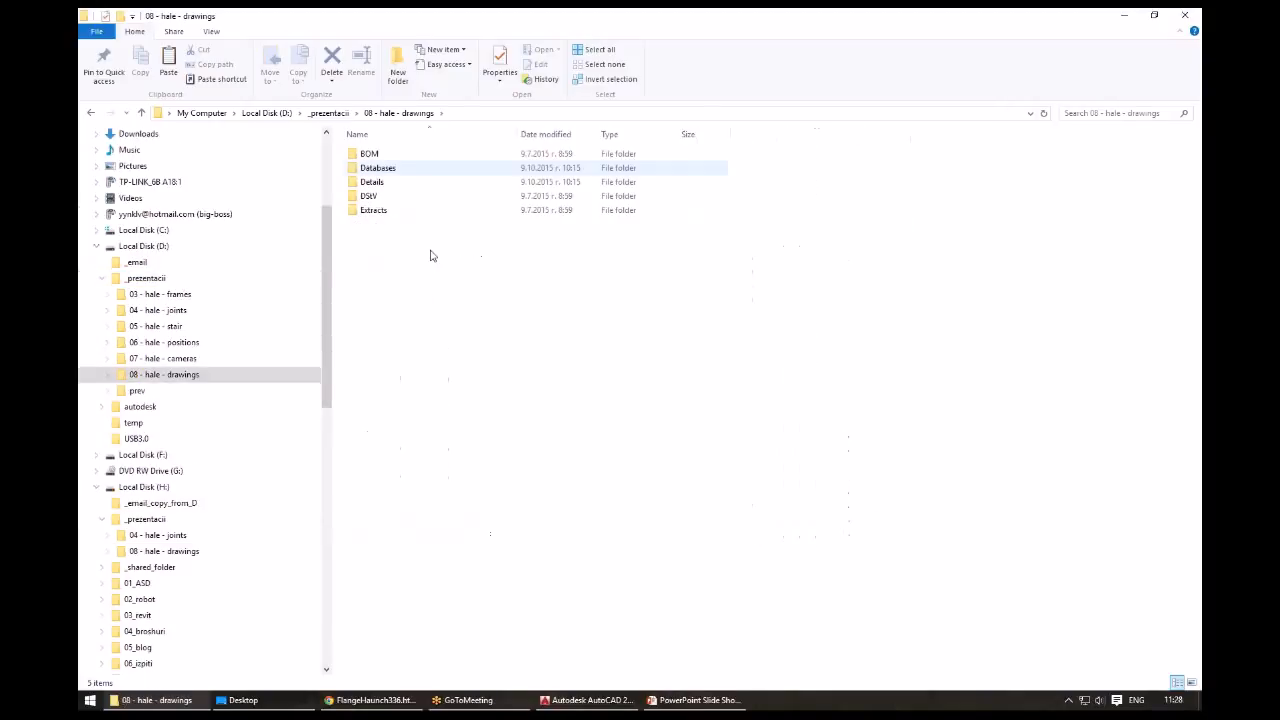
key(Down)
key(Return)
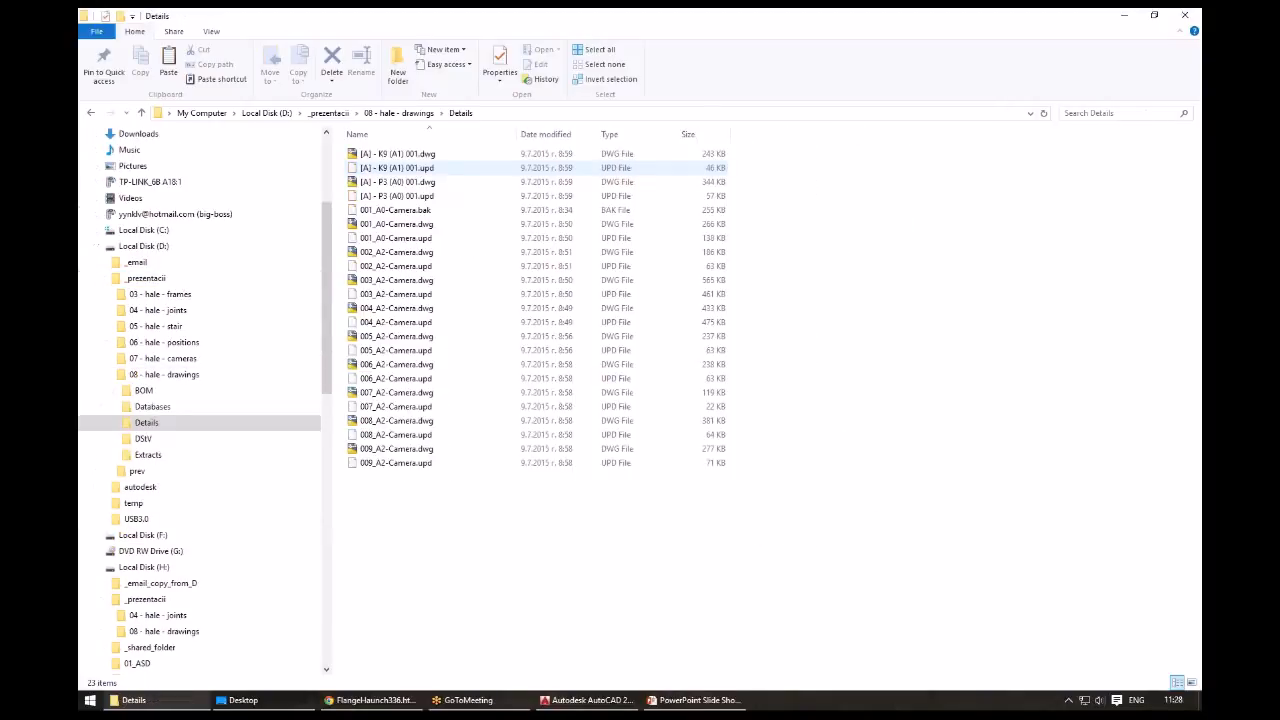
double_click(378, 154)
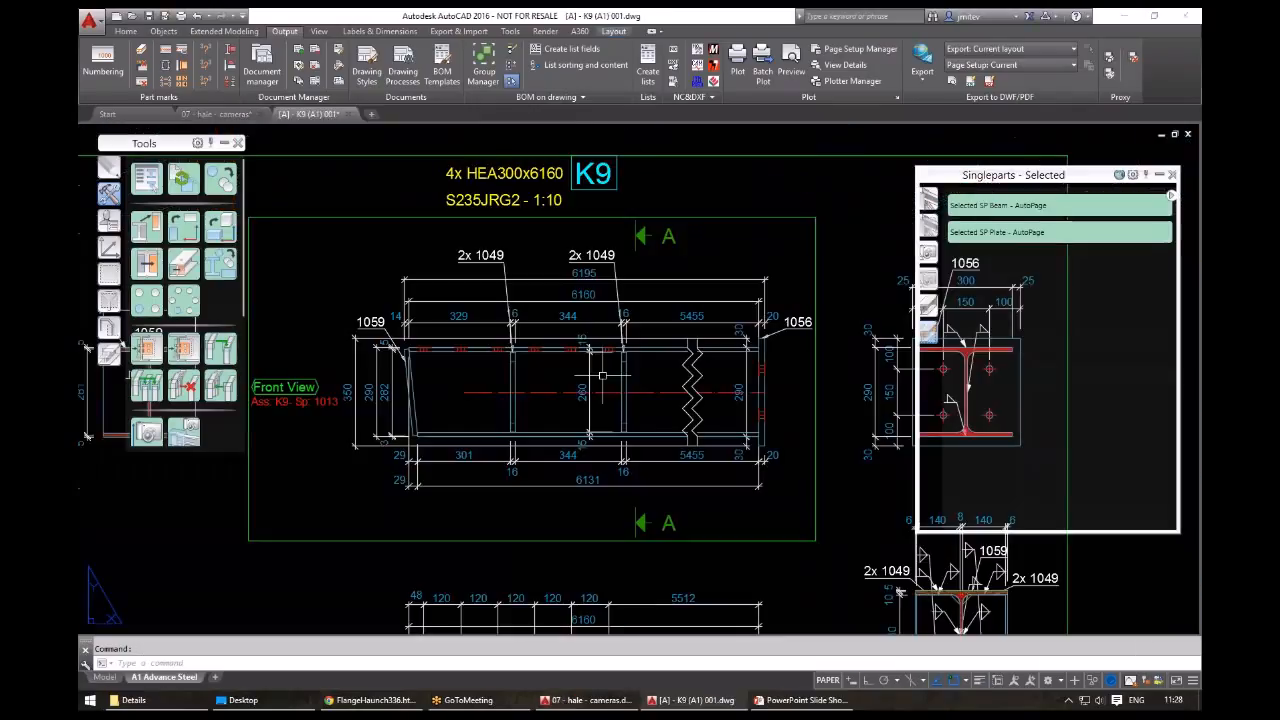
scroll(602, 375, down, 3)
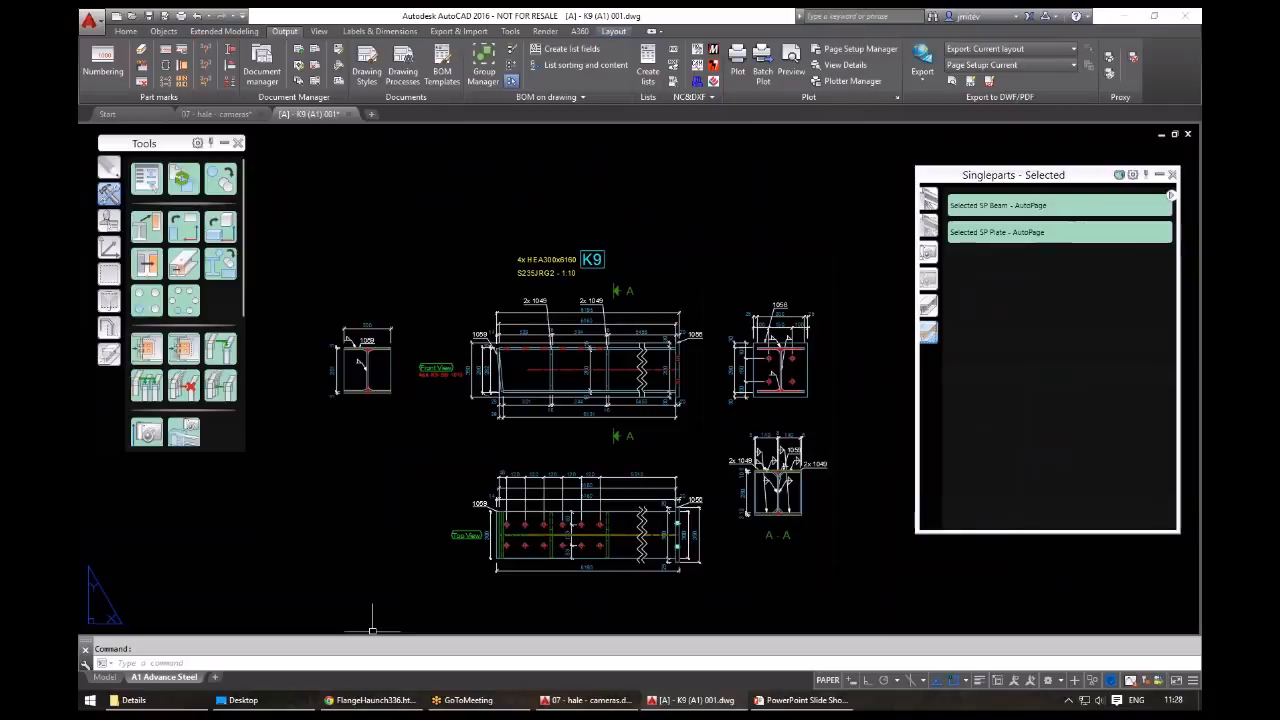
- Open [A] - P3 (A0) 001.dwg from the Details folder and examine the P3 assembly views
click(134, 700)
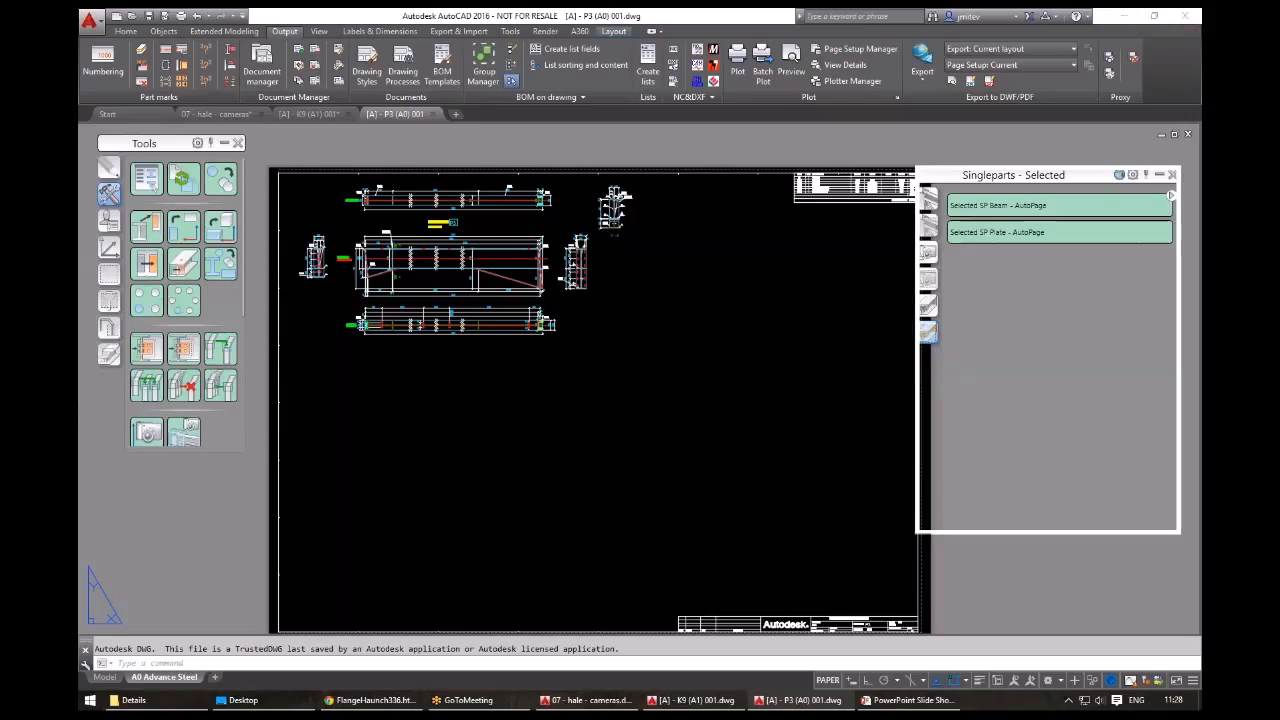
scroll(910, 152, up, 3)
middle_drag(528, 319, 731, 274)
- Open the 001_A0-Camera.dwg frame elevation and the 002_A2-Camera.dwg drawing from the Details folder
key(alt+Tab)
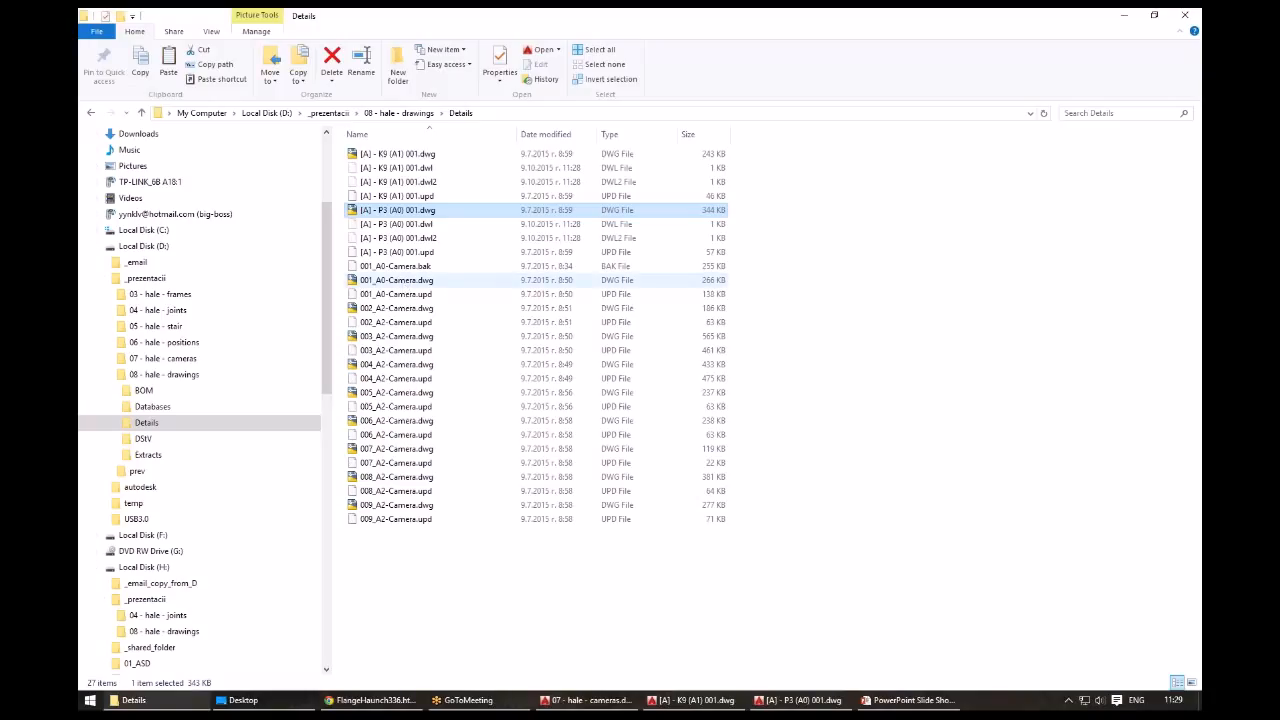
key(alt+Tab)
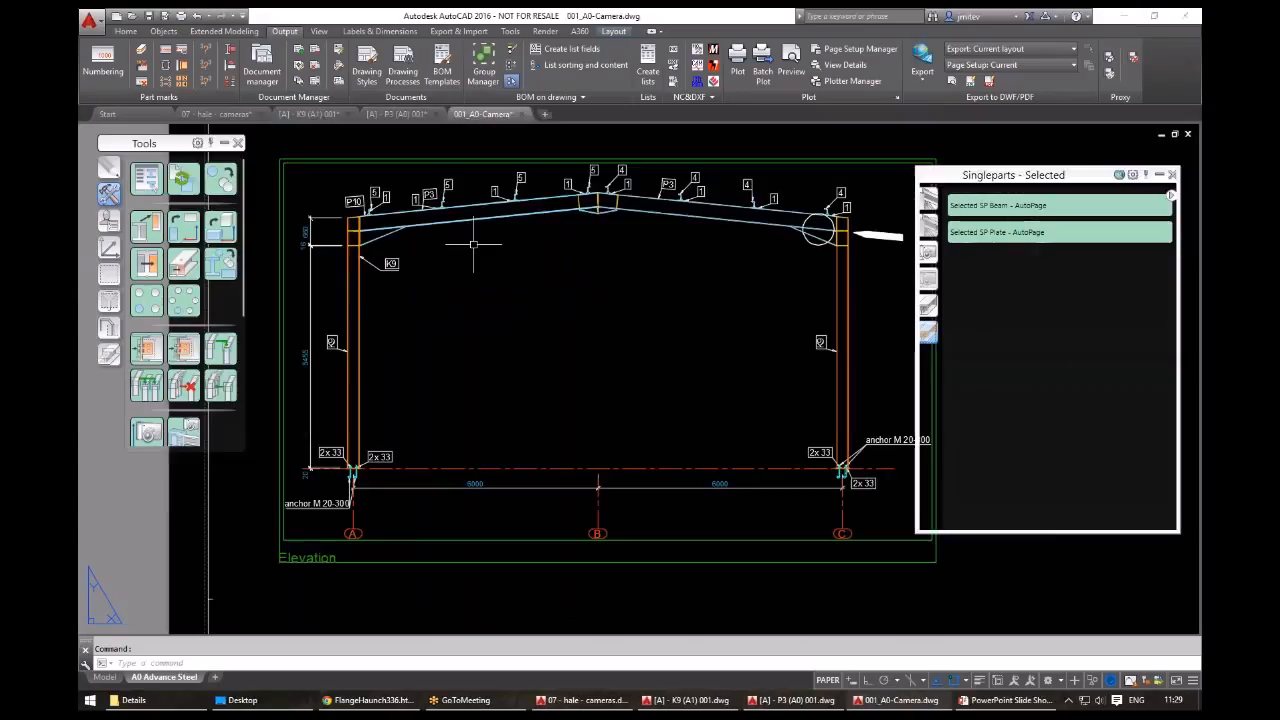
key(alt+Tab)
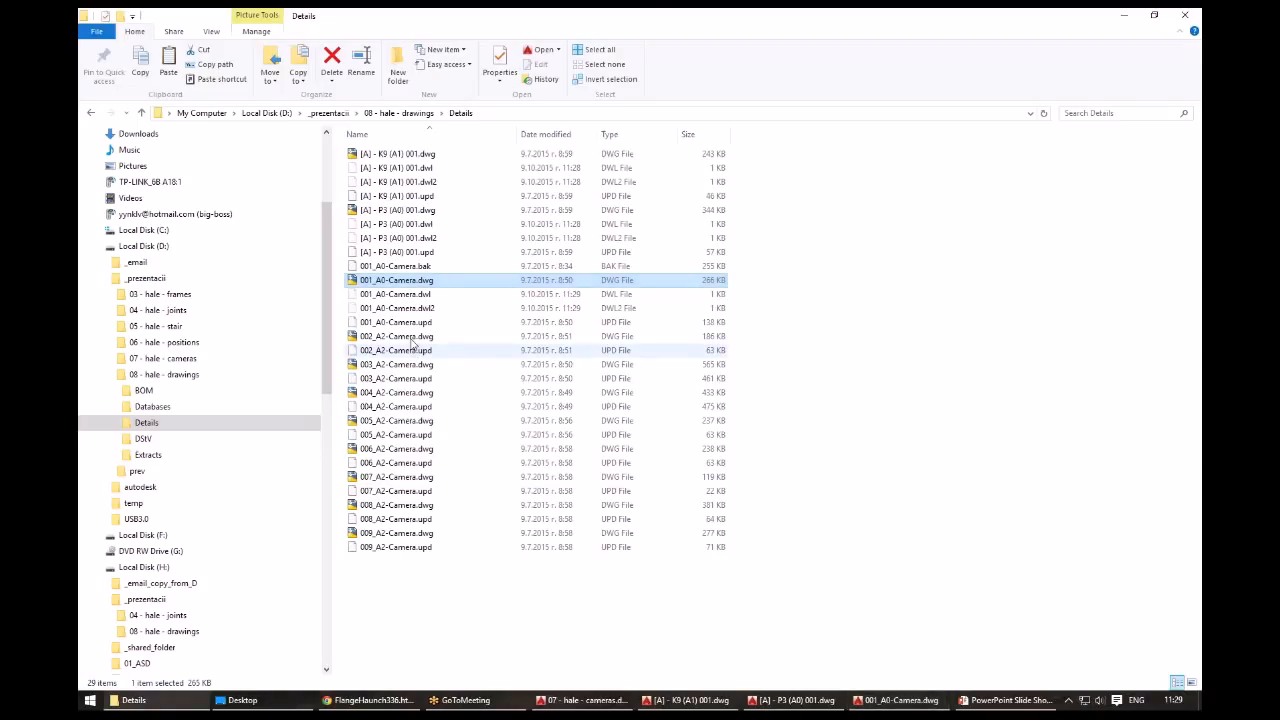
double_click(410, 337)
- Open 009_A2-Camera.dwg from the Details folder and examine its 3D joint detail with bolts and weld labels
key(alt+Tab)
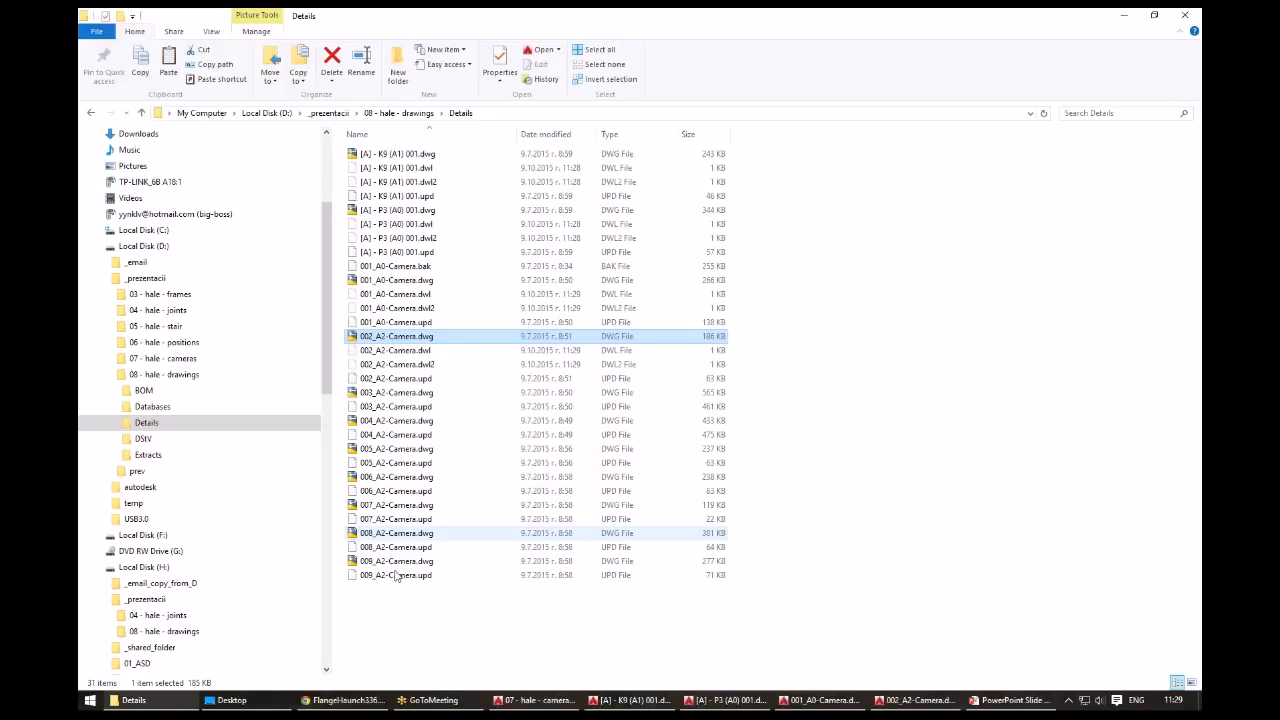
double_click(397, 561)
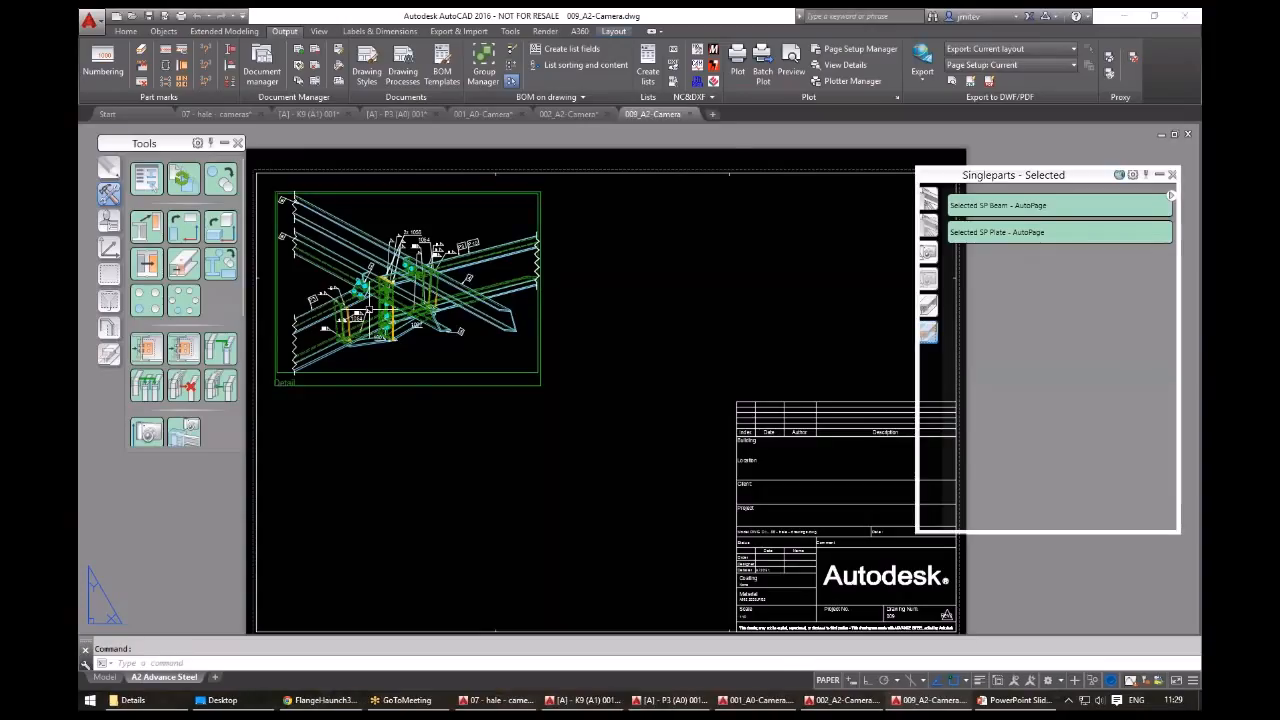
scroll(328, 291, up, 5)
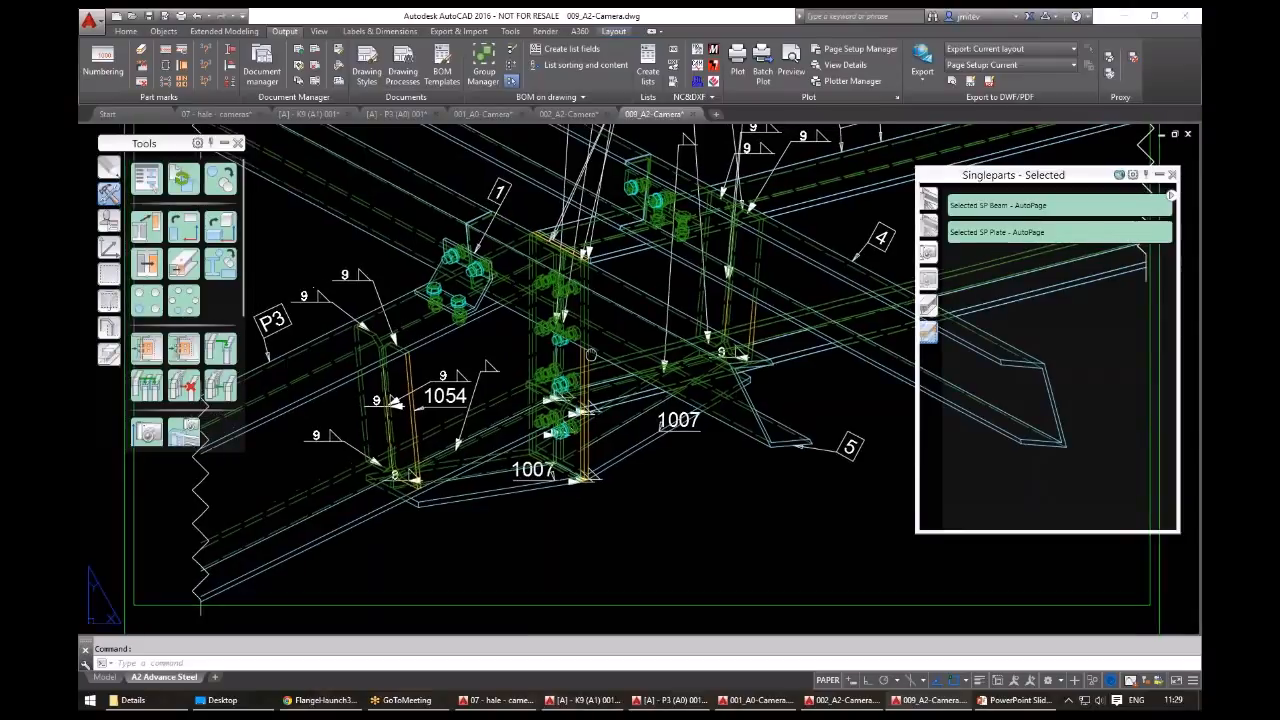
- Close all the open detail drawings without saving and return to the 07 - hale - cameras model
scroll(591, 355, down, 1)
scroll(531, 410, down, 2)
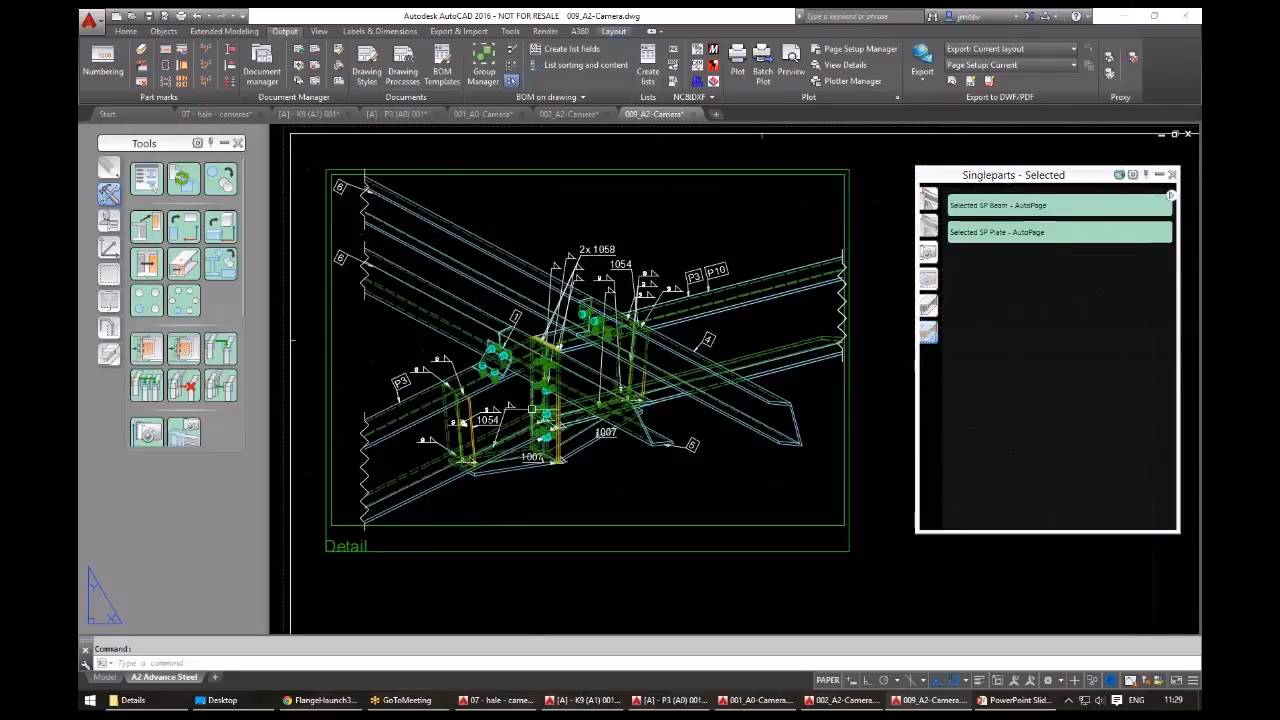
middle_drag(531, 410, 539, 416)
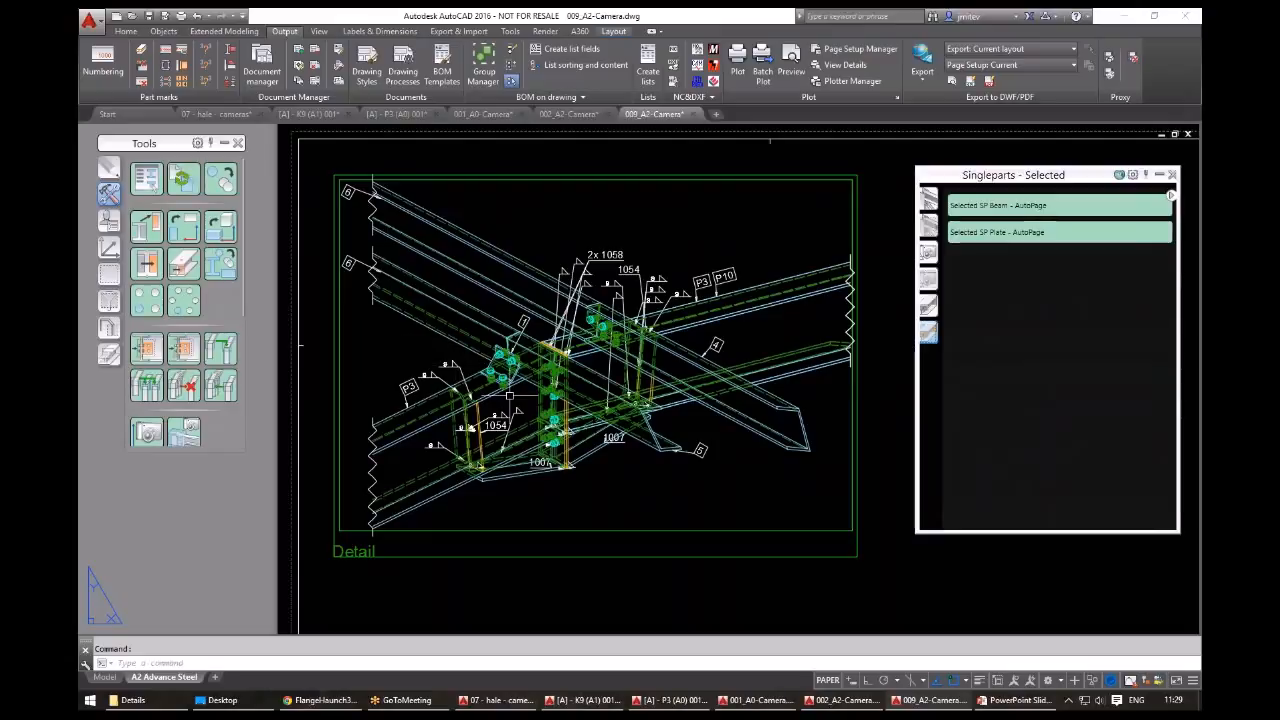
click(692, 114)
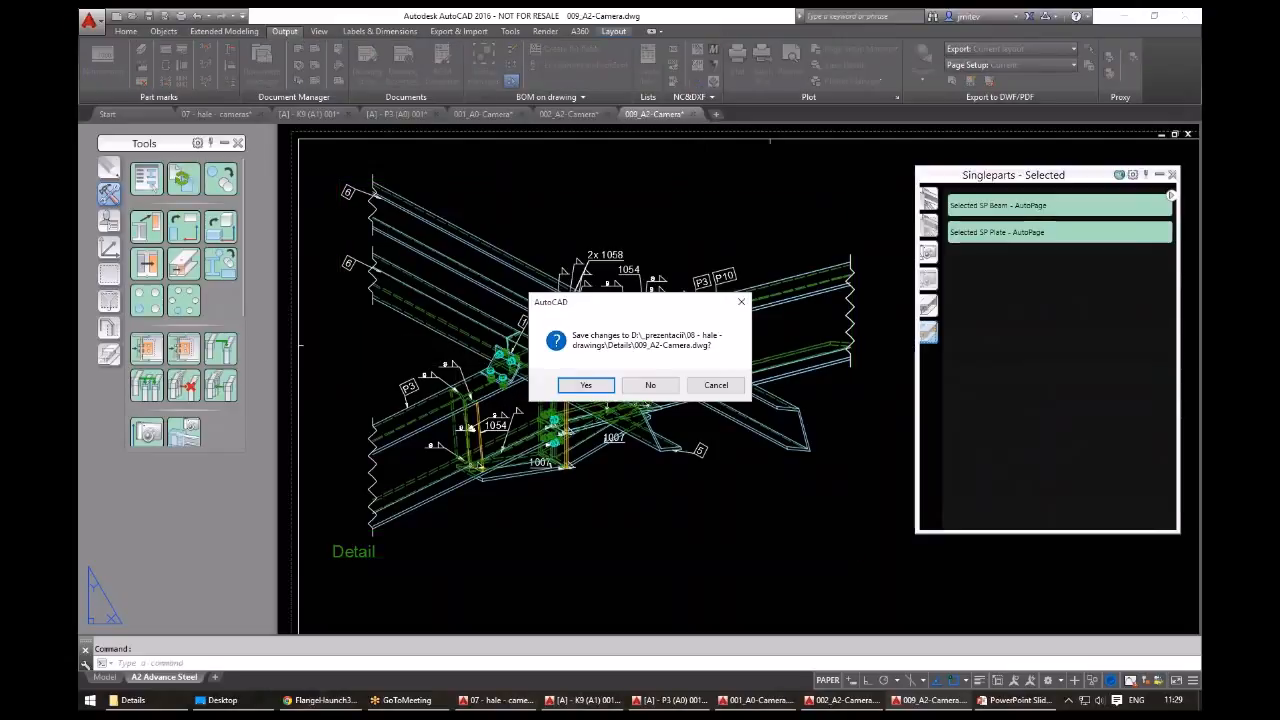
key(n)
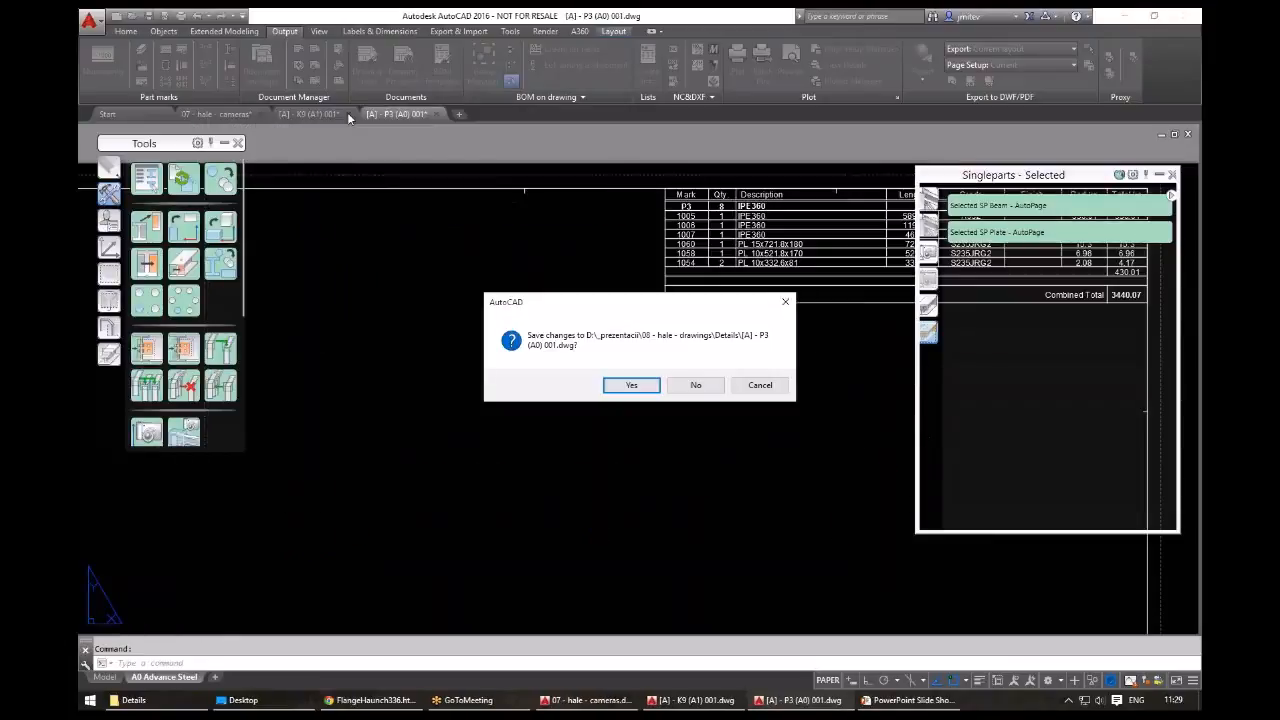
key(n)
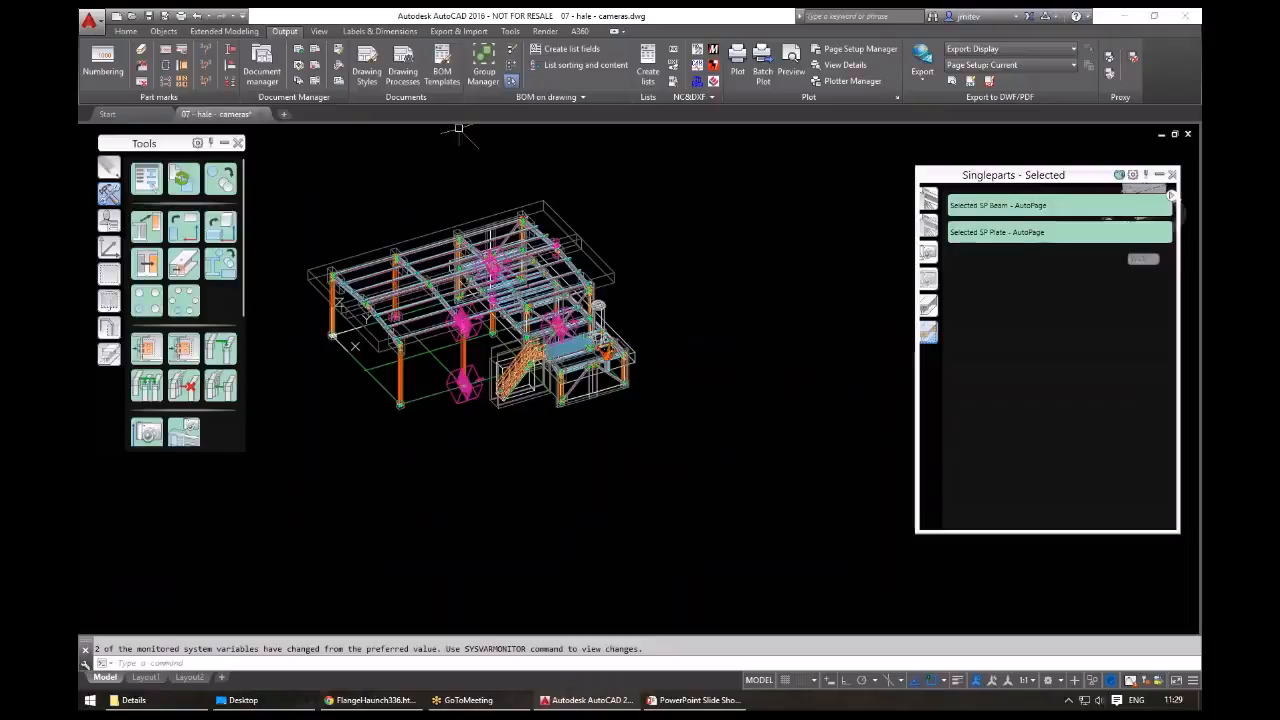
- Generate the Assembly list report from the BOM templates and export it to the Desktop in Excel format as 01.xls
click(442, 64)
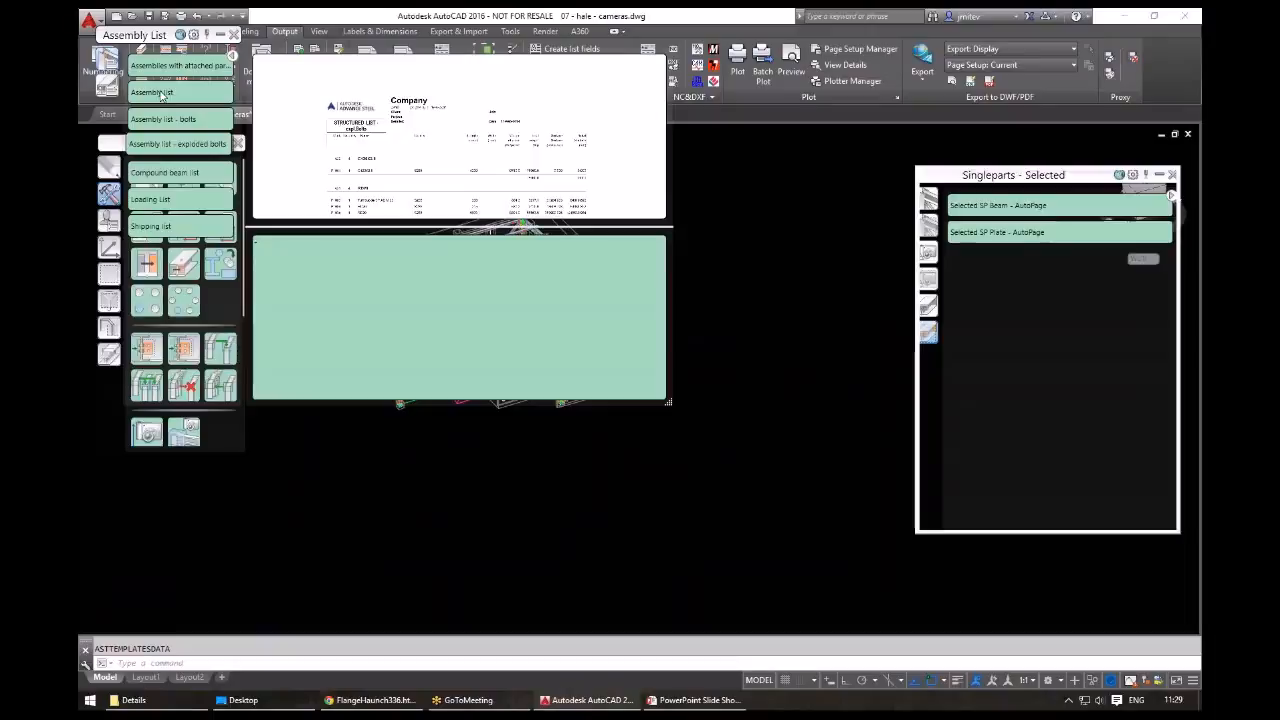
click(160, 94)
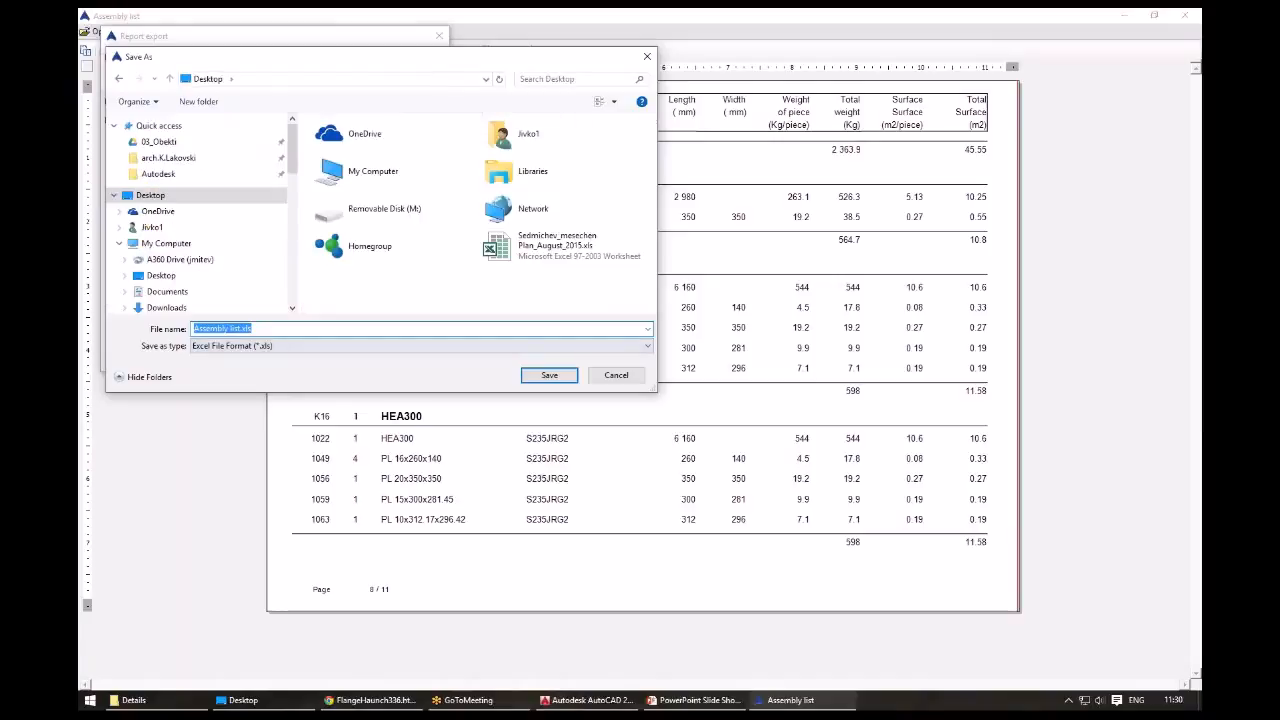
key(Return)
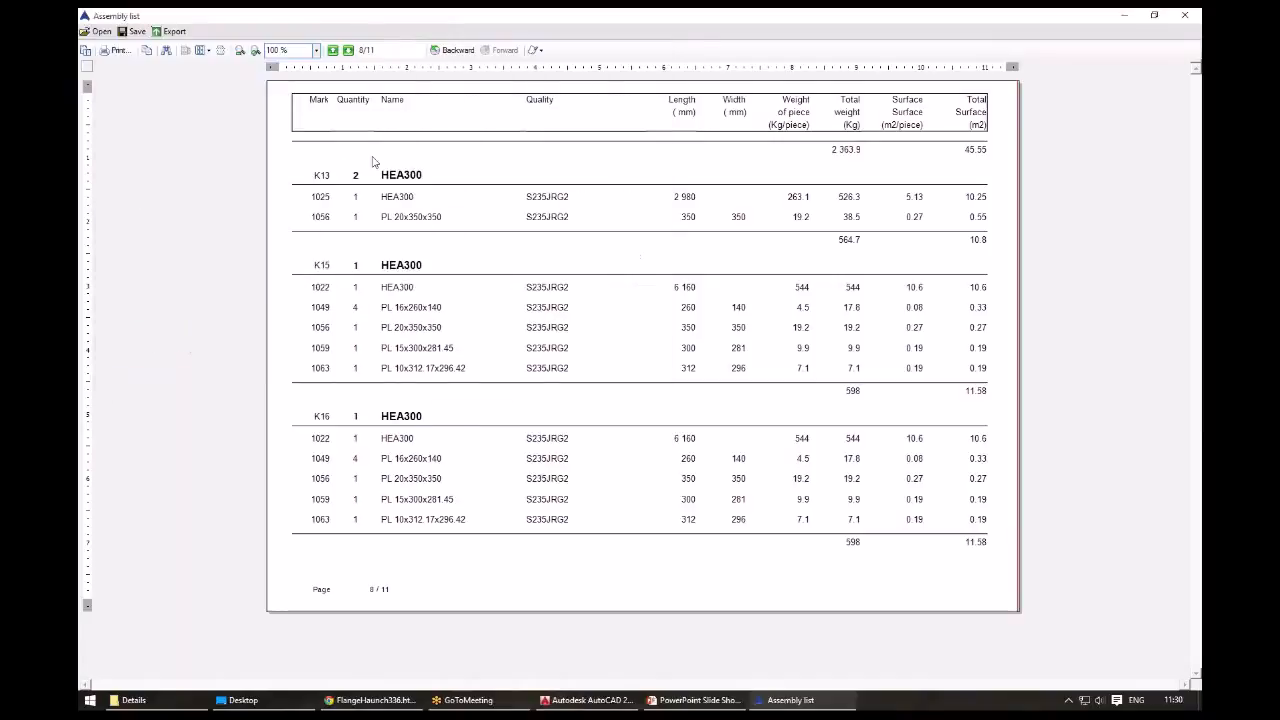
- Open the exported 01.xls in Excel, examine its assembly rows, and close both the workbook and the unsaved Assembly list report
key(alt+Tab)
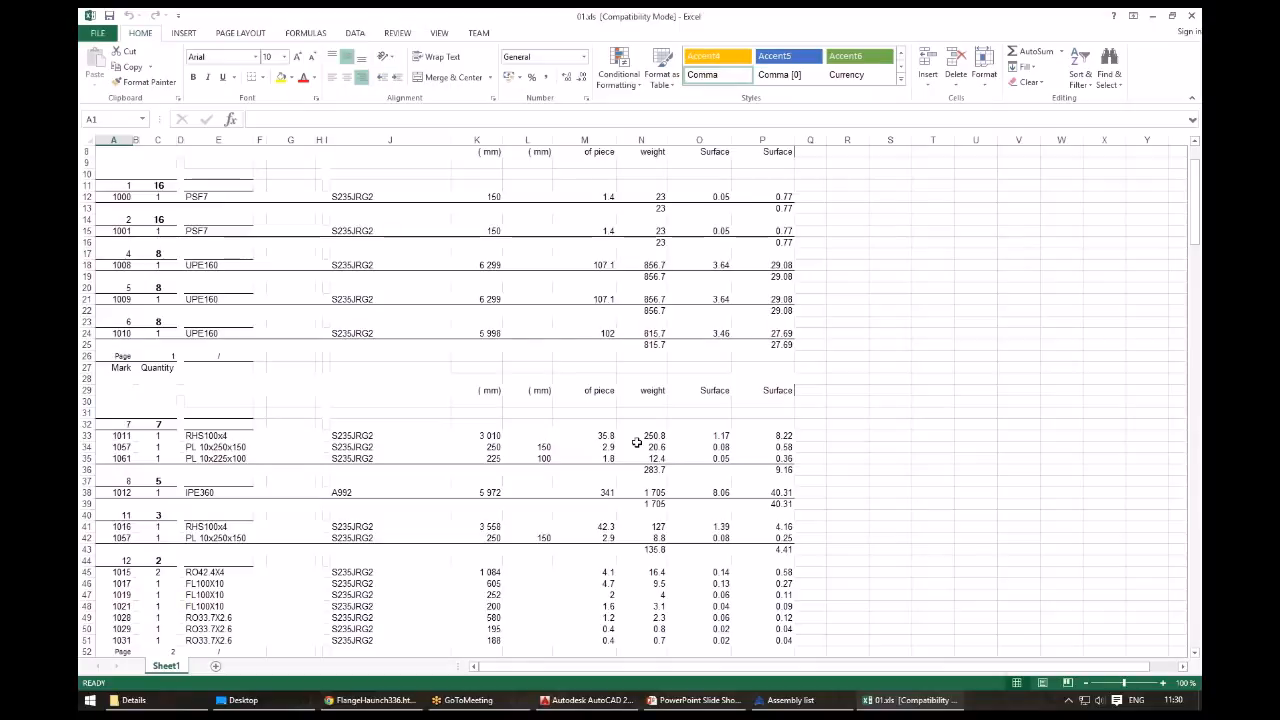
scroll(636, 442, down, 5)
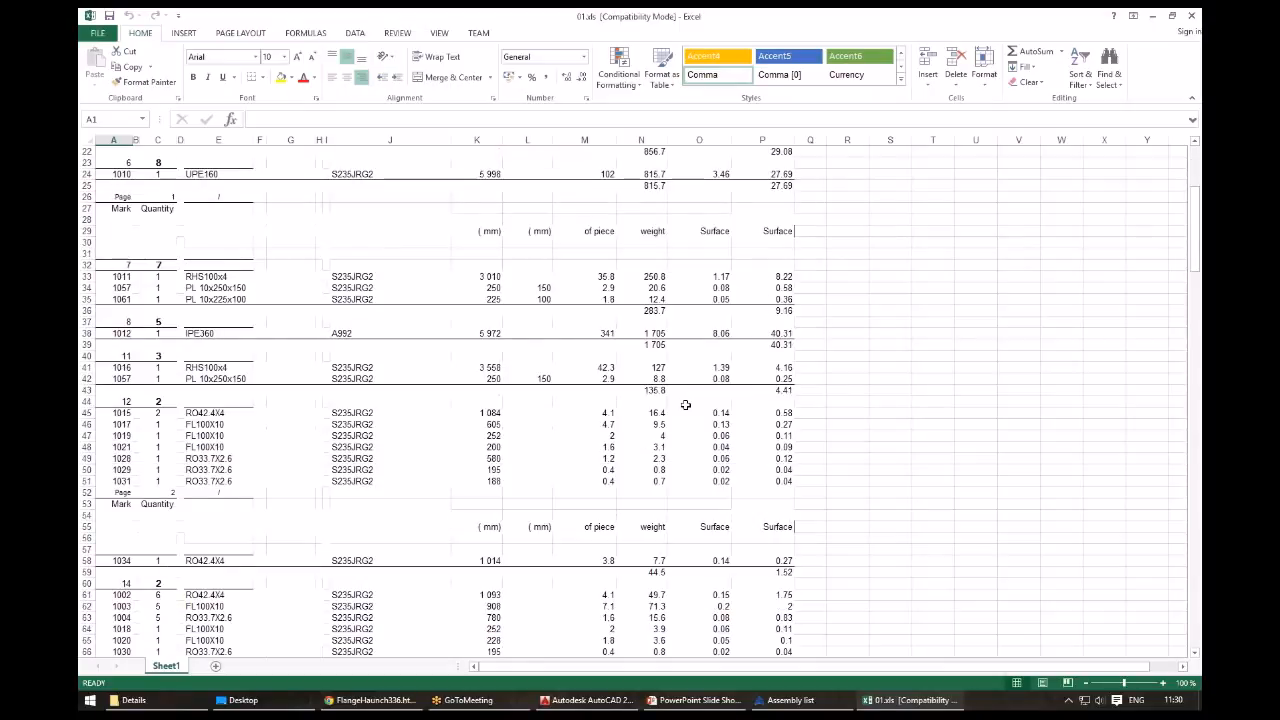
scroll(685, 405, down, 1)
click(762, 344)
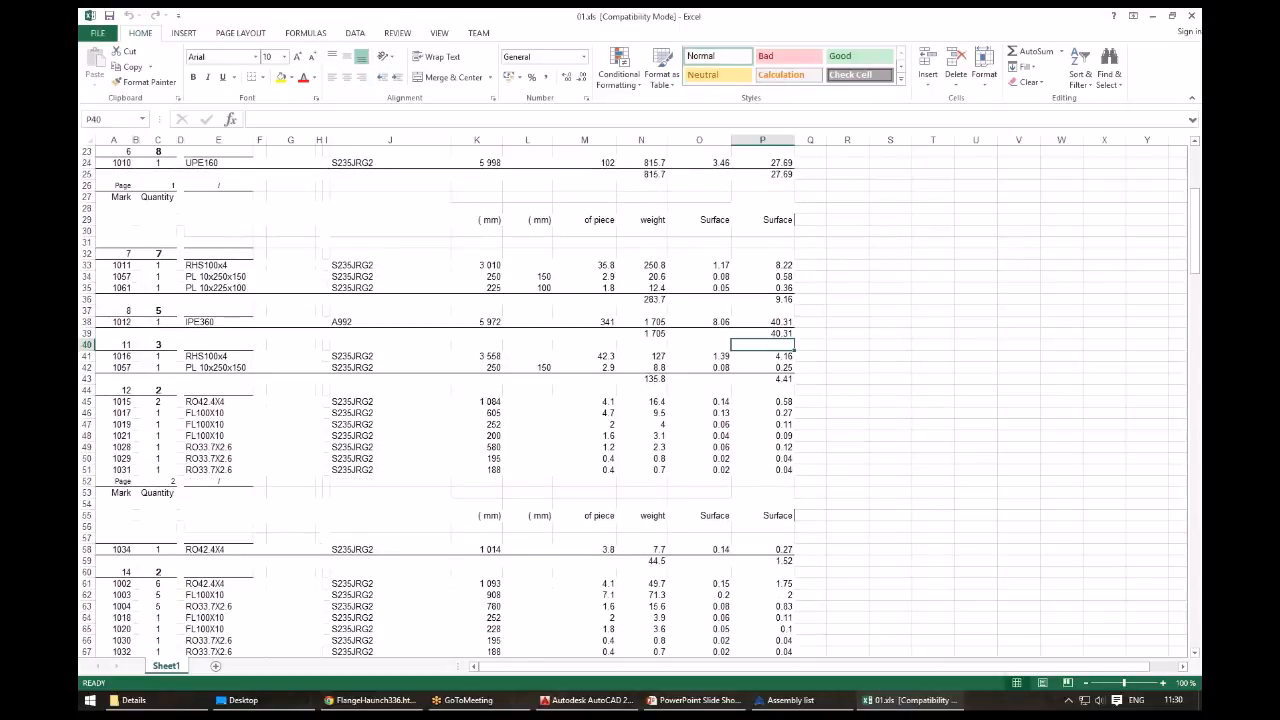
key(alt+F4)
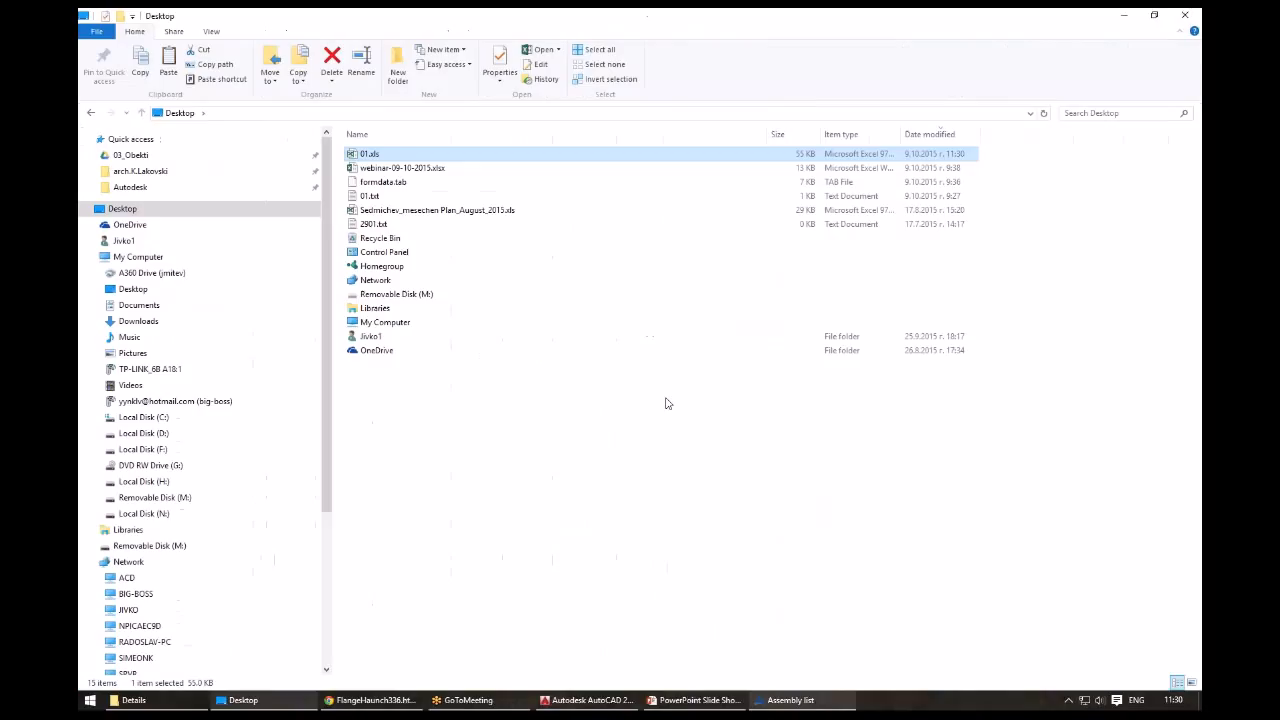
click(250, 701)
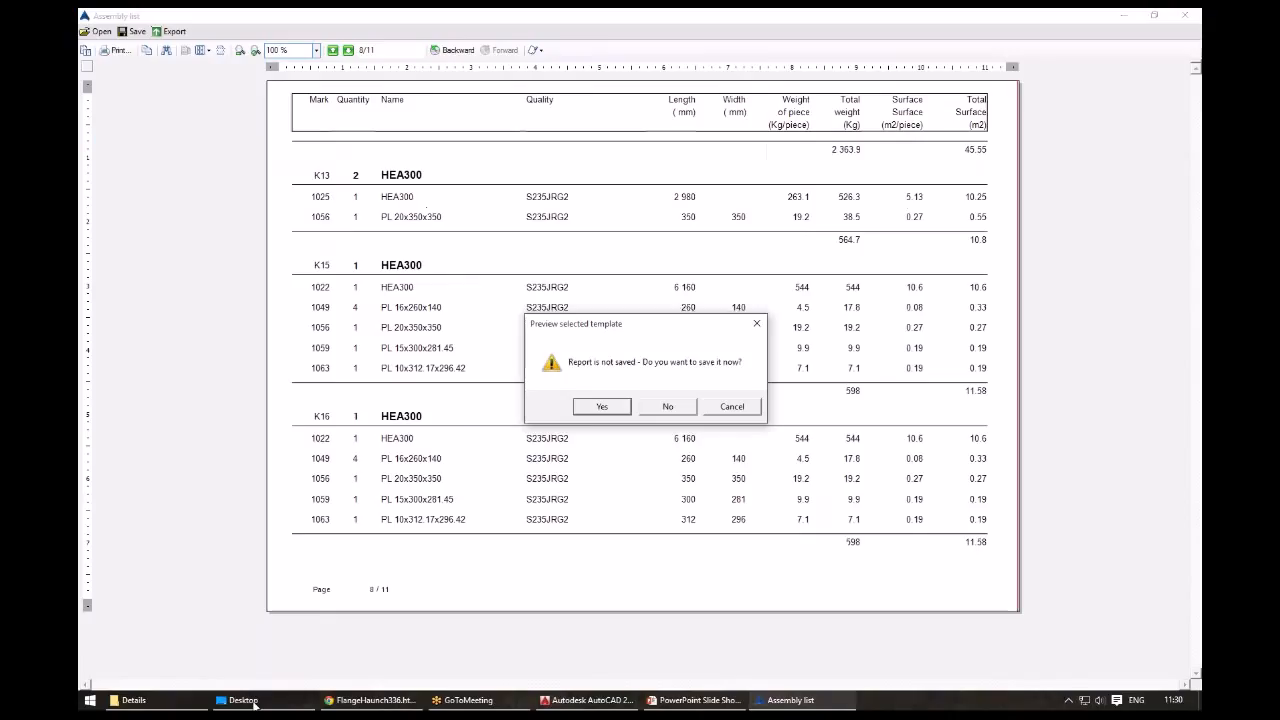
click(250, 701)
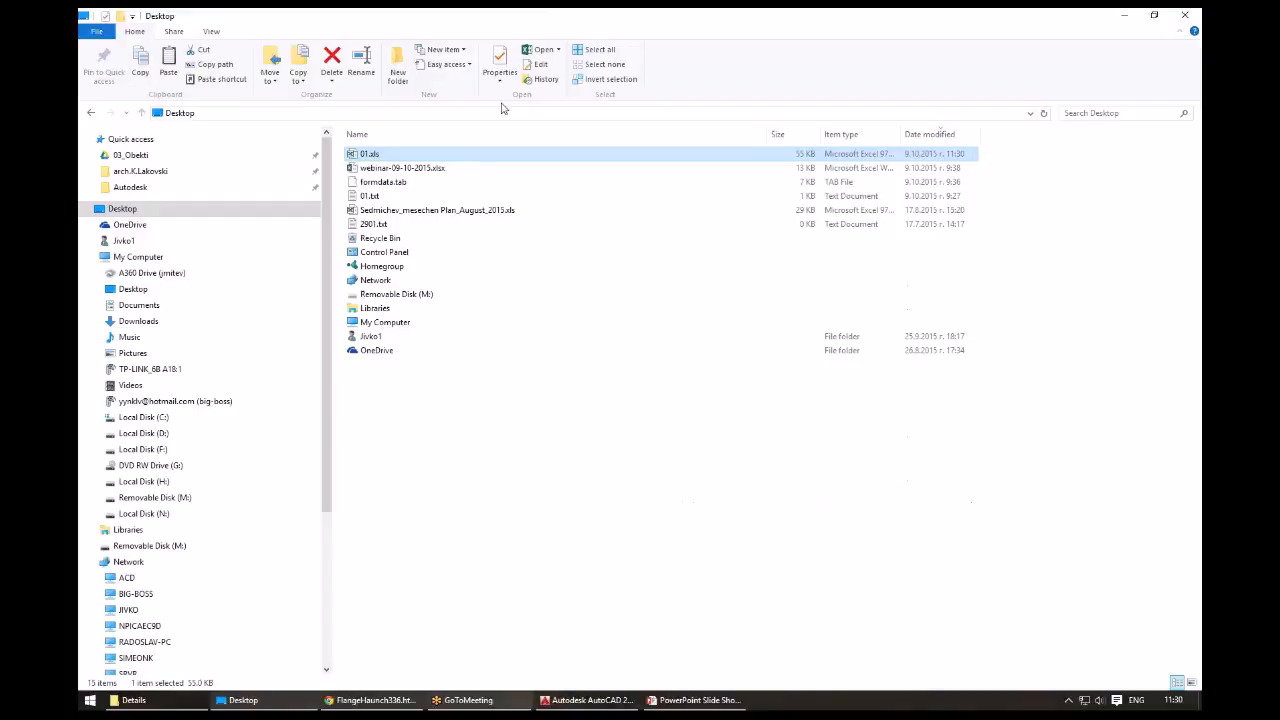
- Generate the Assembly list - bolts report, review its pages up to page 5, and close it without saving
key(alt+Tab)
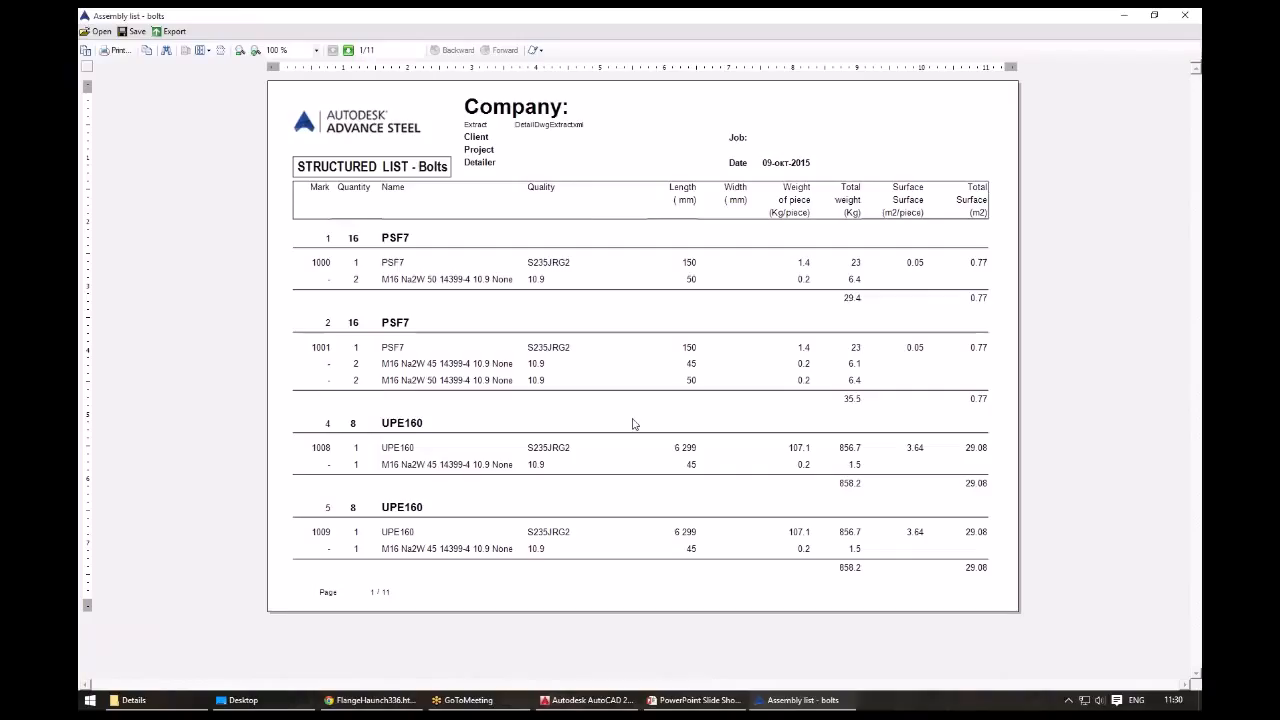
click(347, 51)
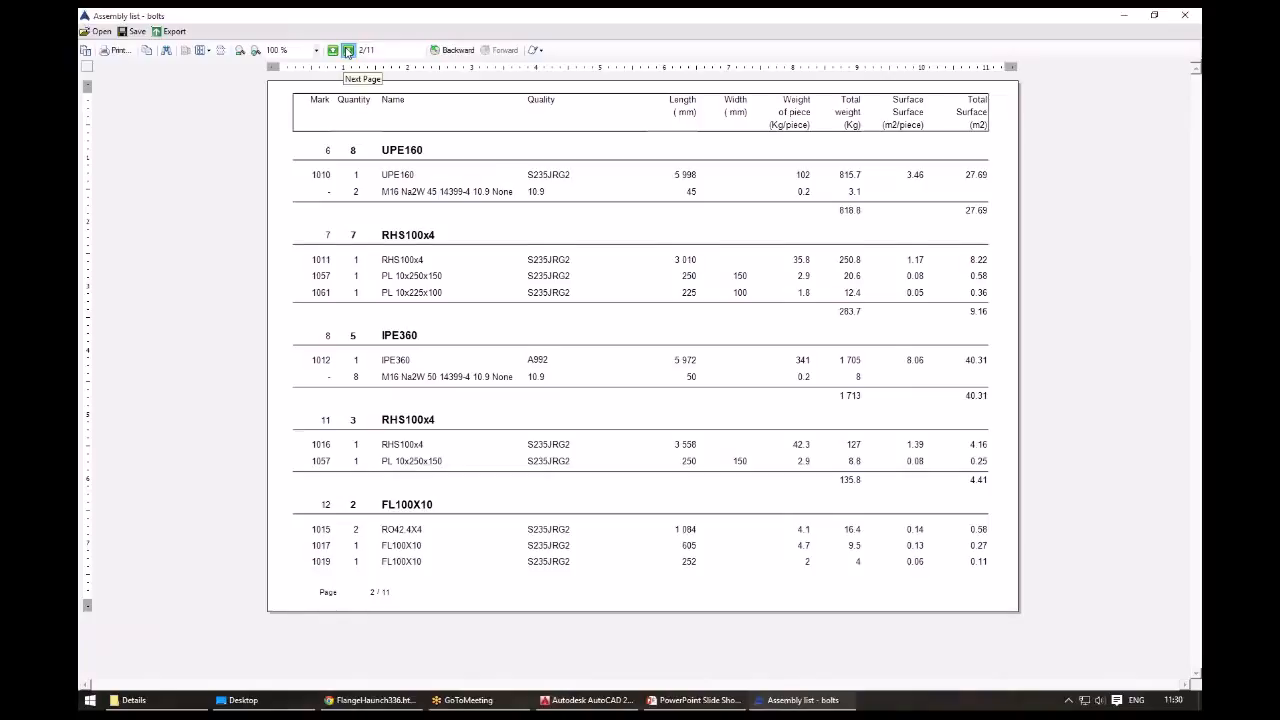
click(348, 51)
click(348, 51)
click(348, 51)
click(1197, 15)
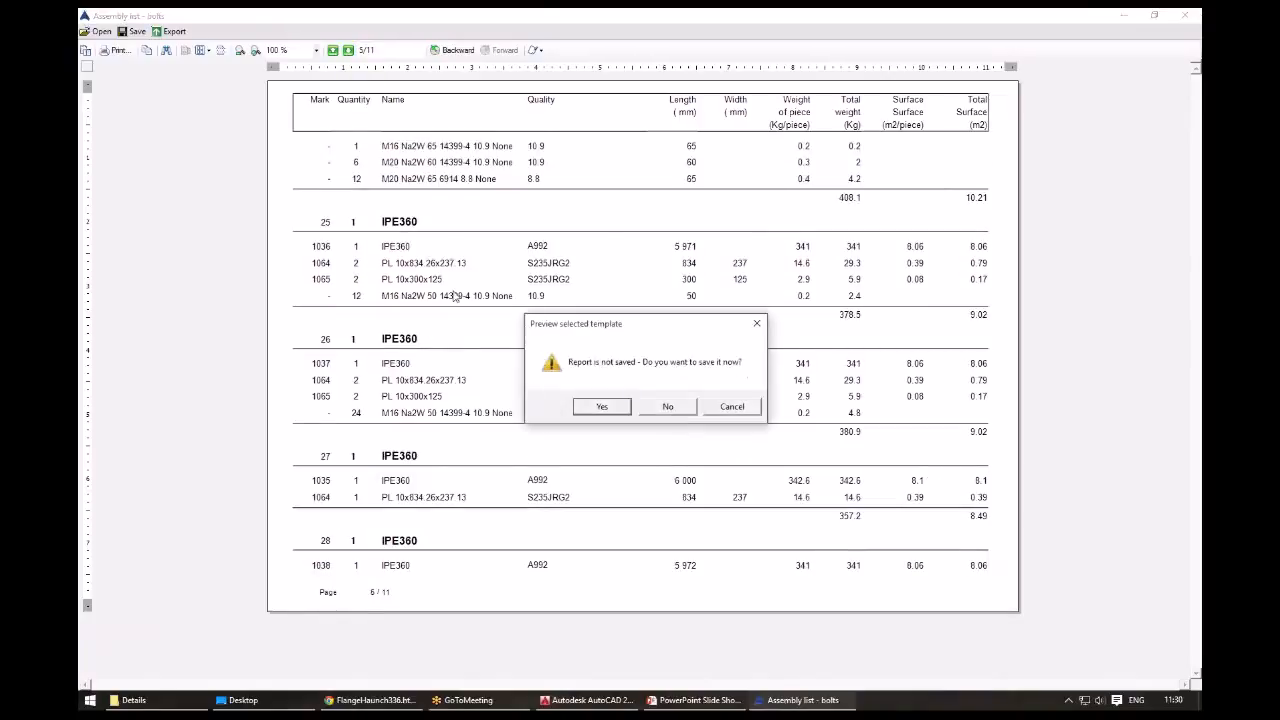
click(668, 408)
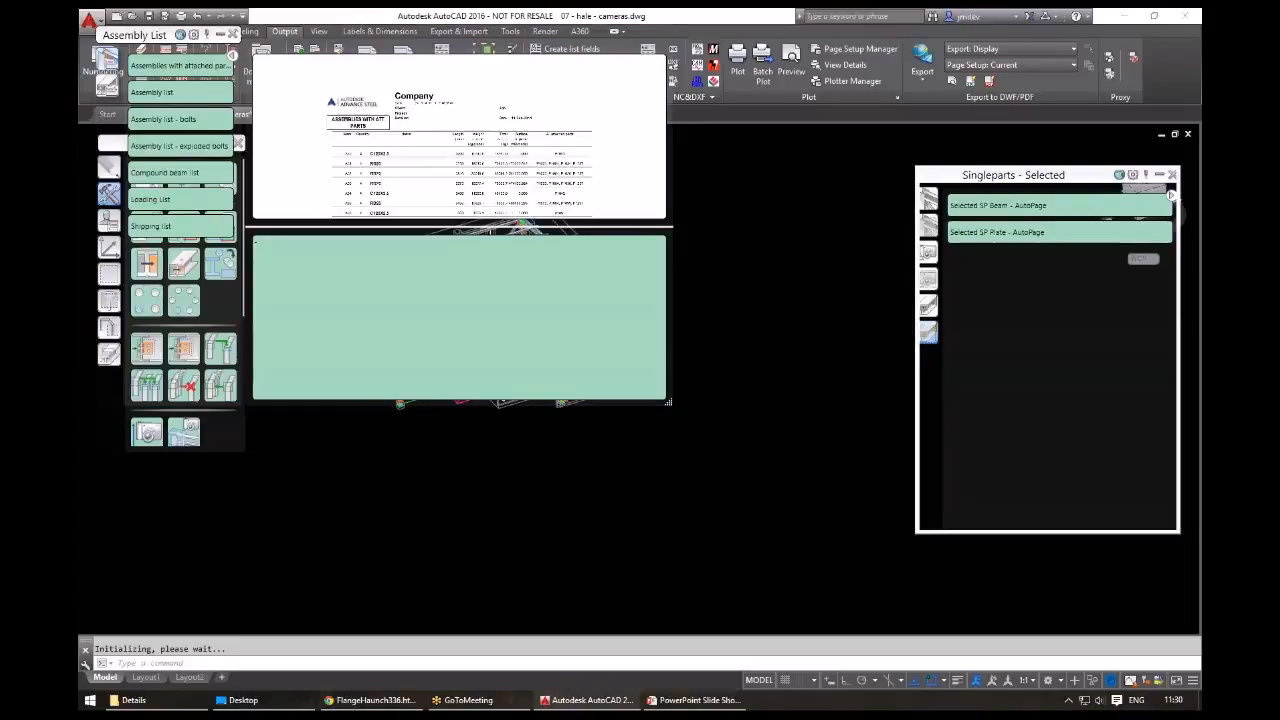
- Open the Drawing Process Manager and examine the main and additional steps of the All Cameras Node Each A4 process
click(233, 34)
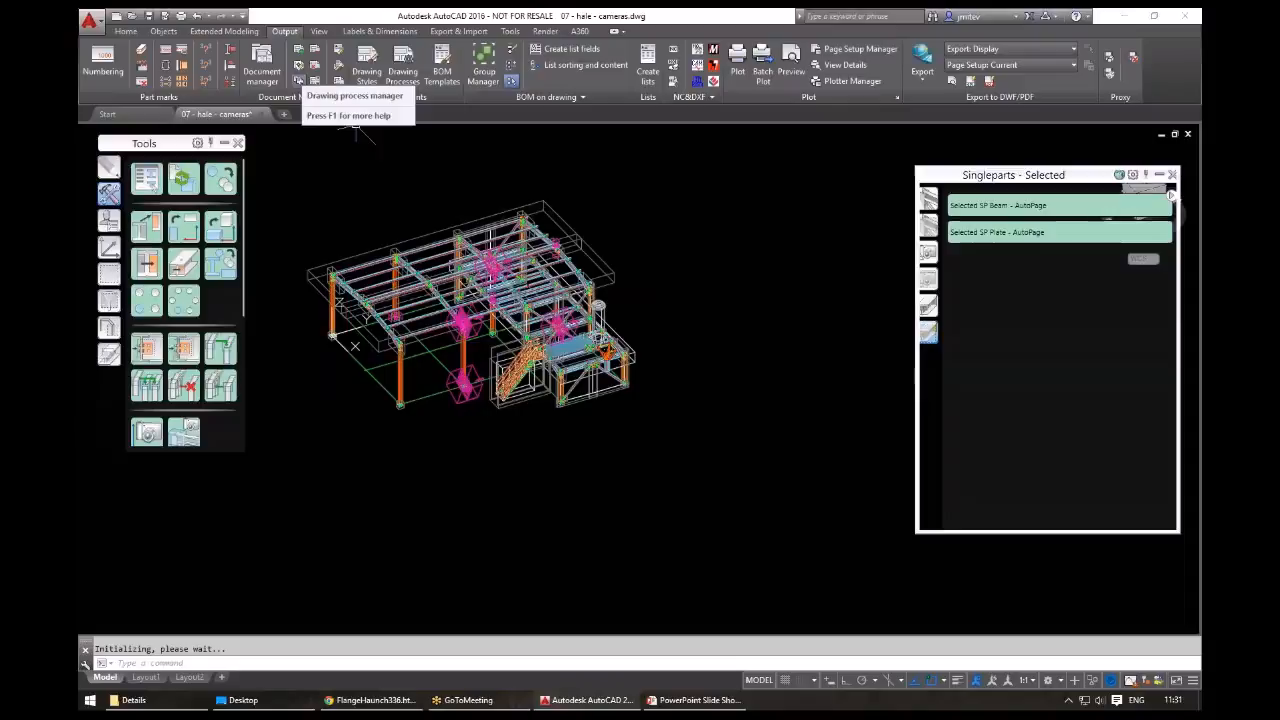
click(300, 83)
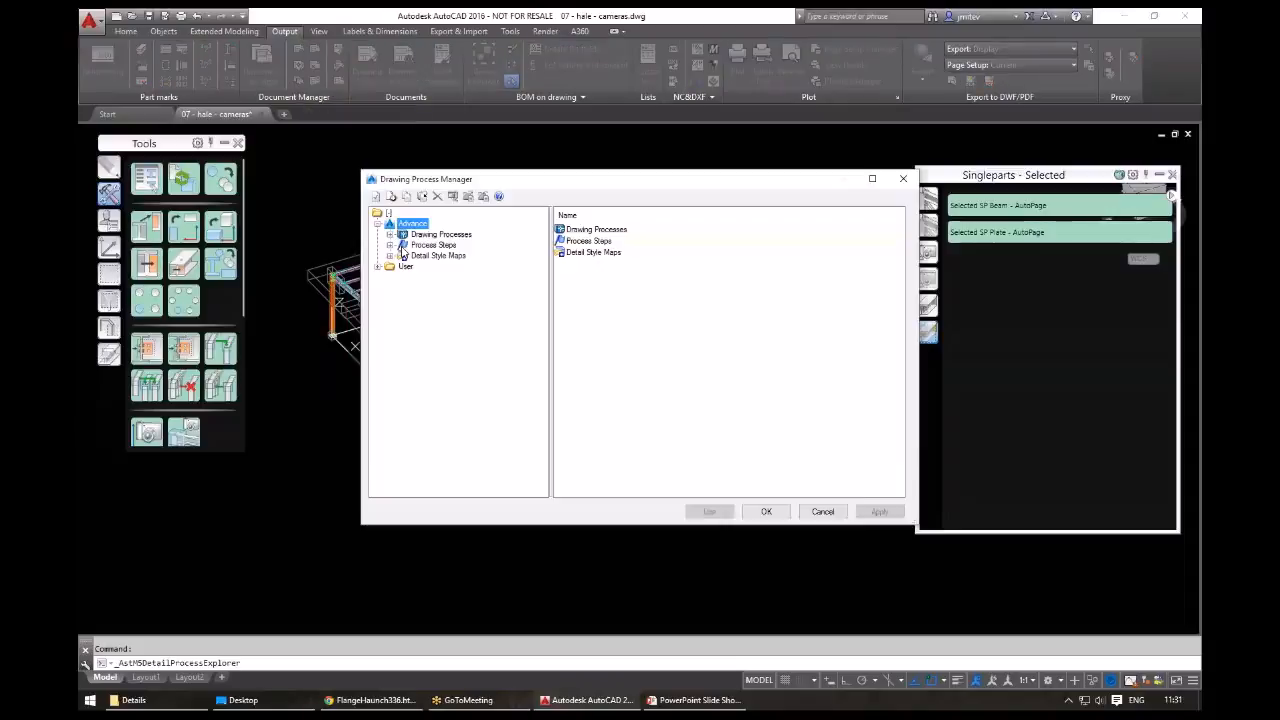
click(391, 235)
click(403, 266)
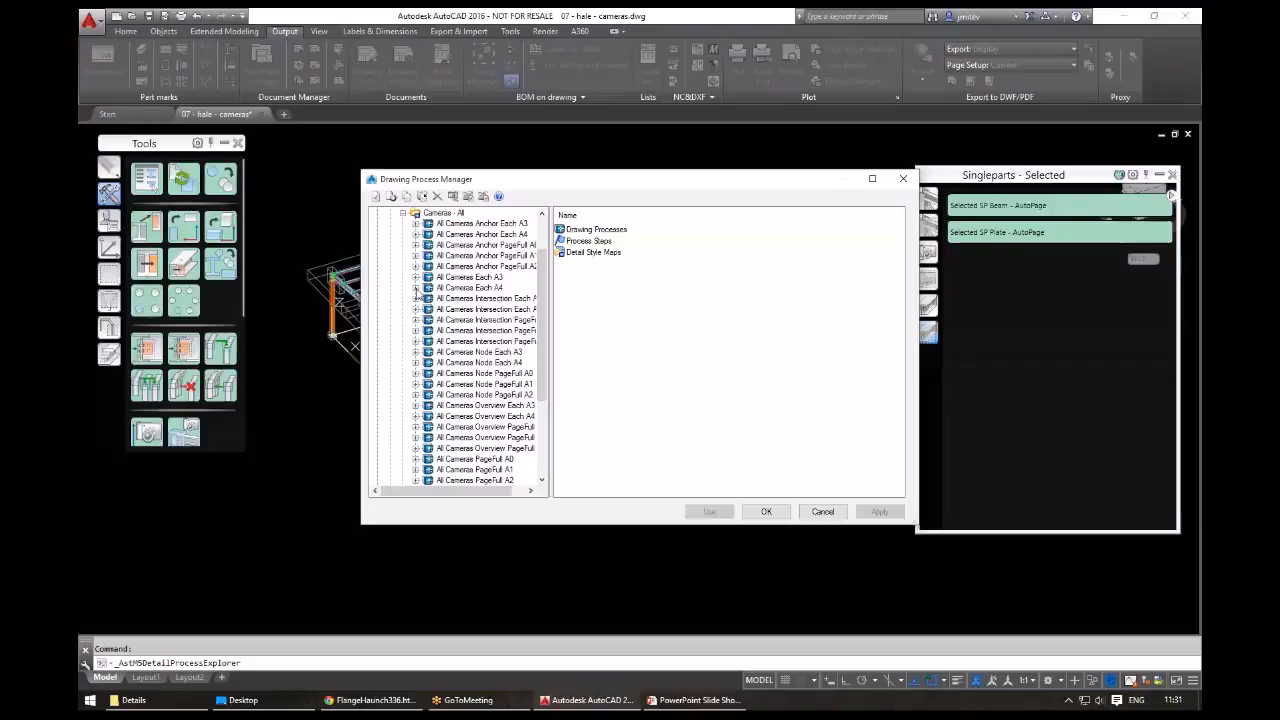
click(416, 288)
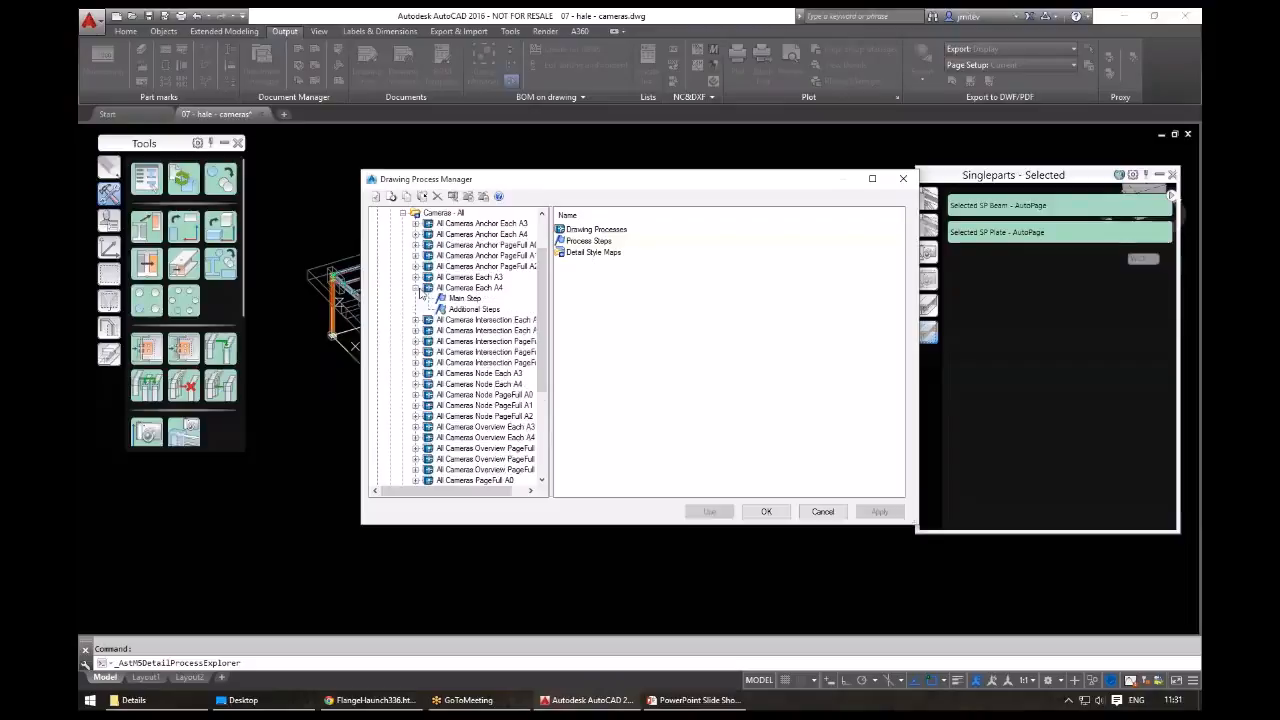
click(416, 384)
click(465, 395)
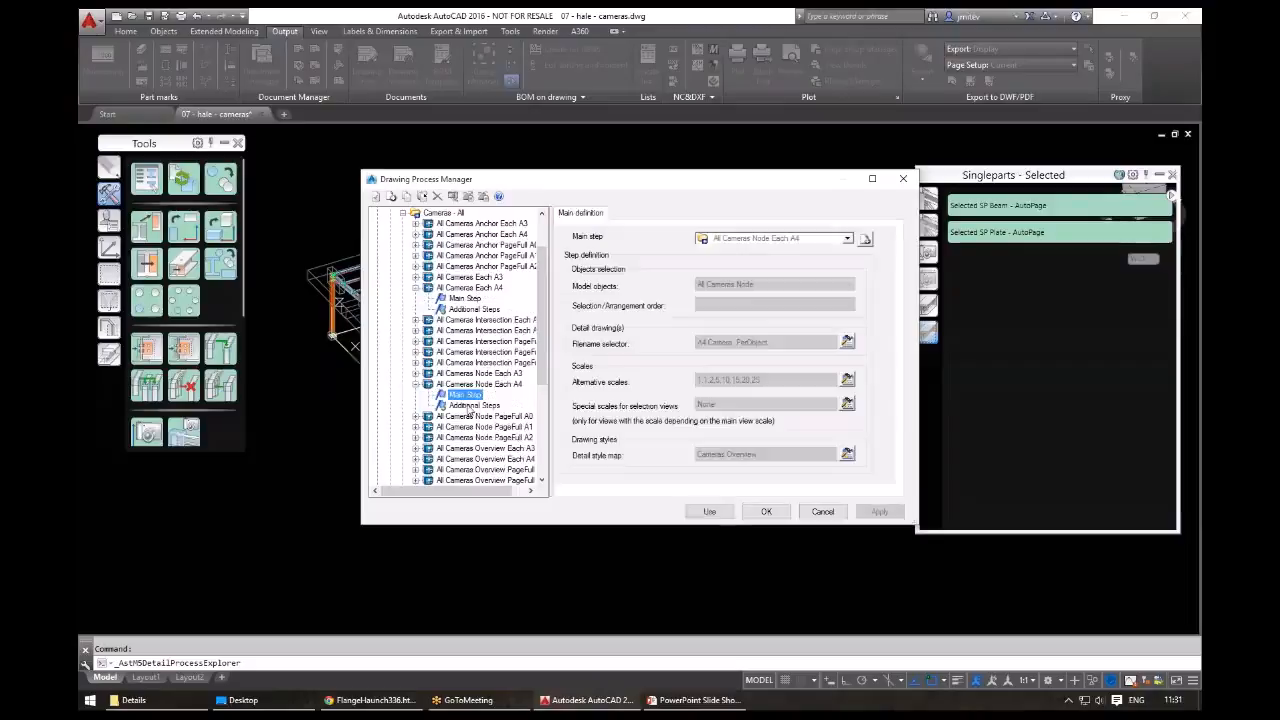
click(472, 405)
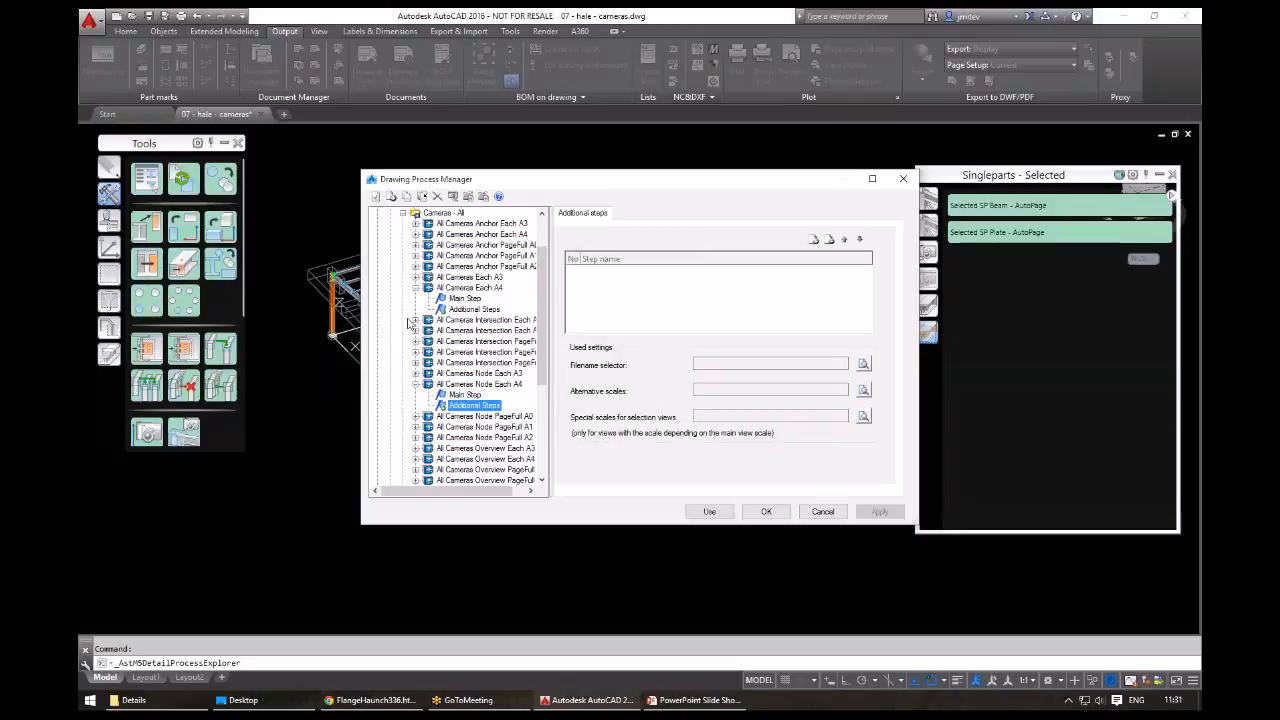
- Examine the Selected Assembly Each A3 and Selected Assembly Plate Each A4 process steps and close the Drawing Process Manager
click(403, 213)
click(390, 309)
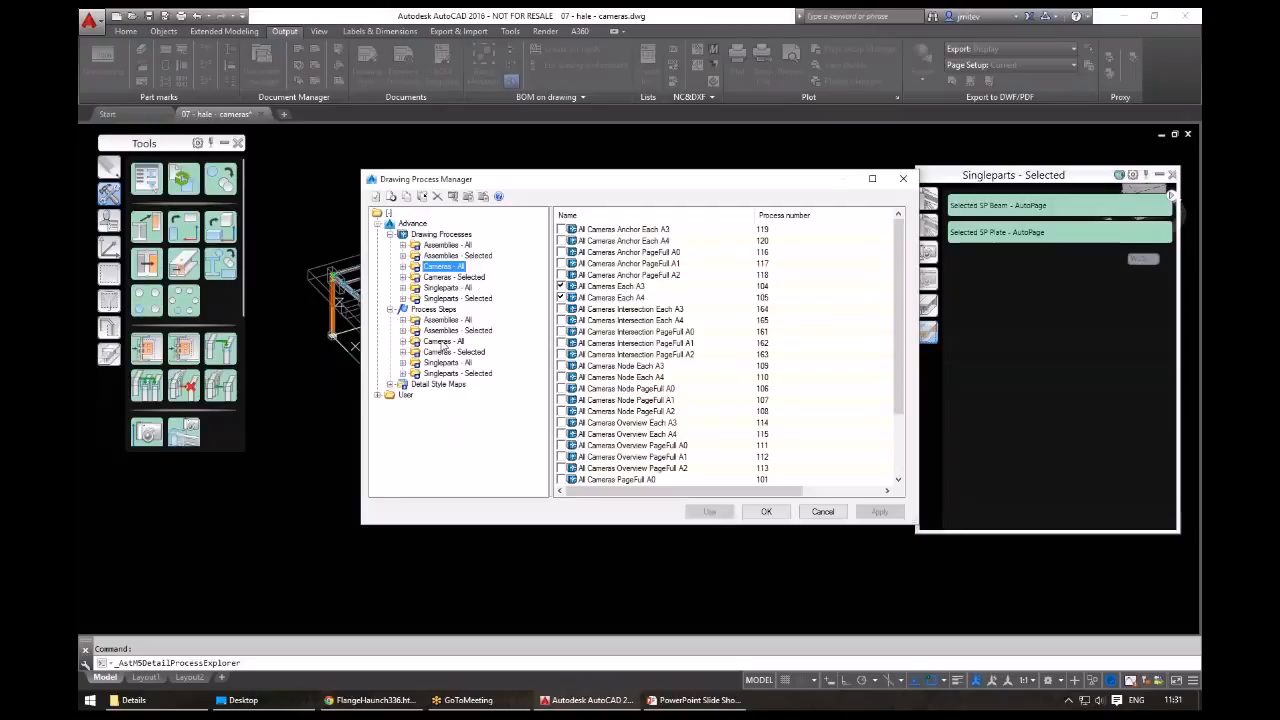
double_click(455, 330)
click(478, 330)
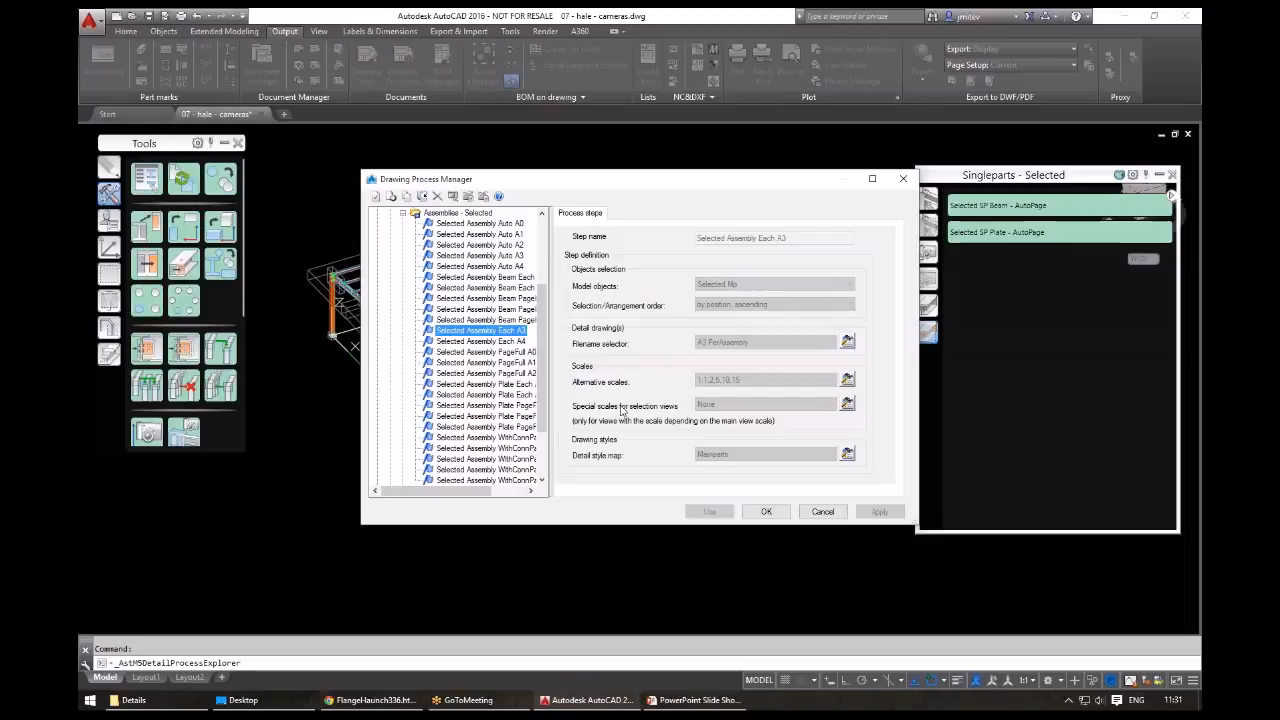
click(486, 394)
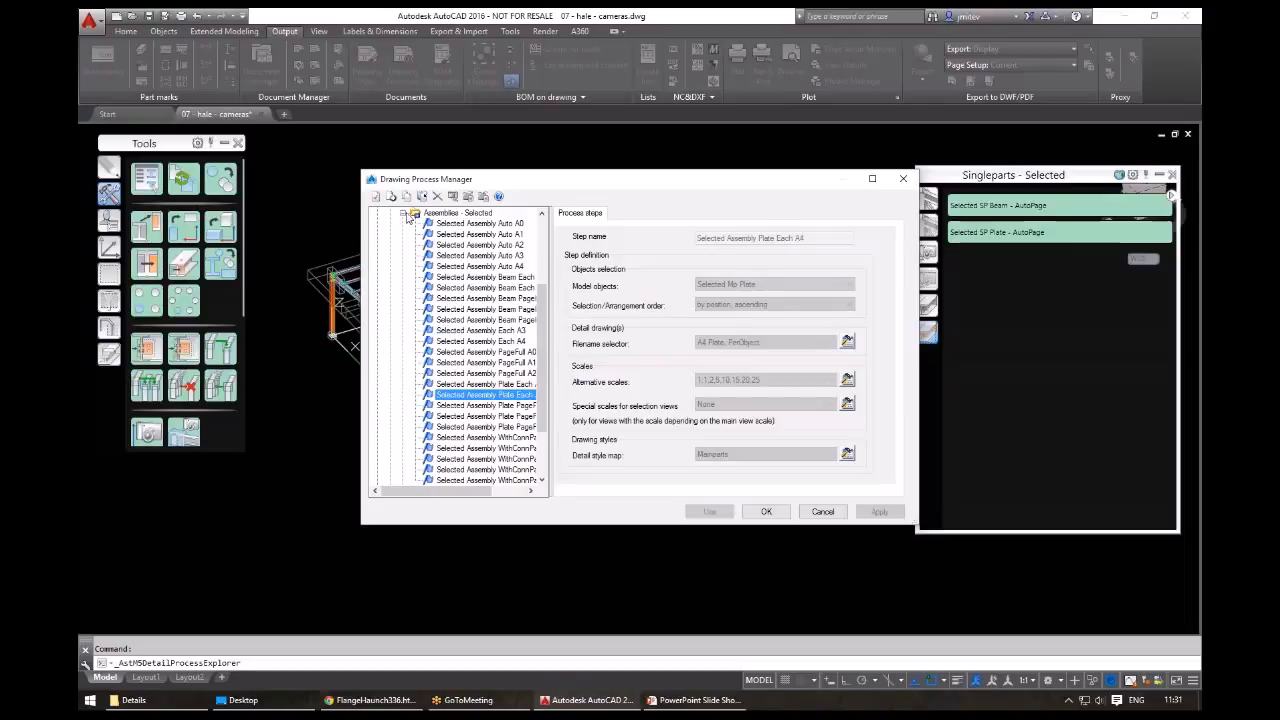
click(406, 215)
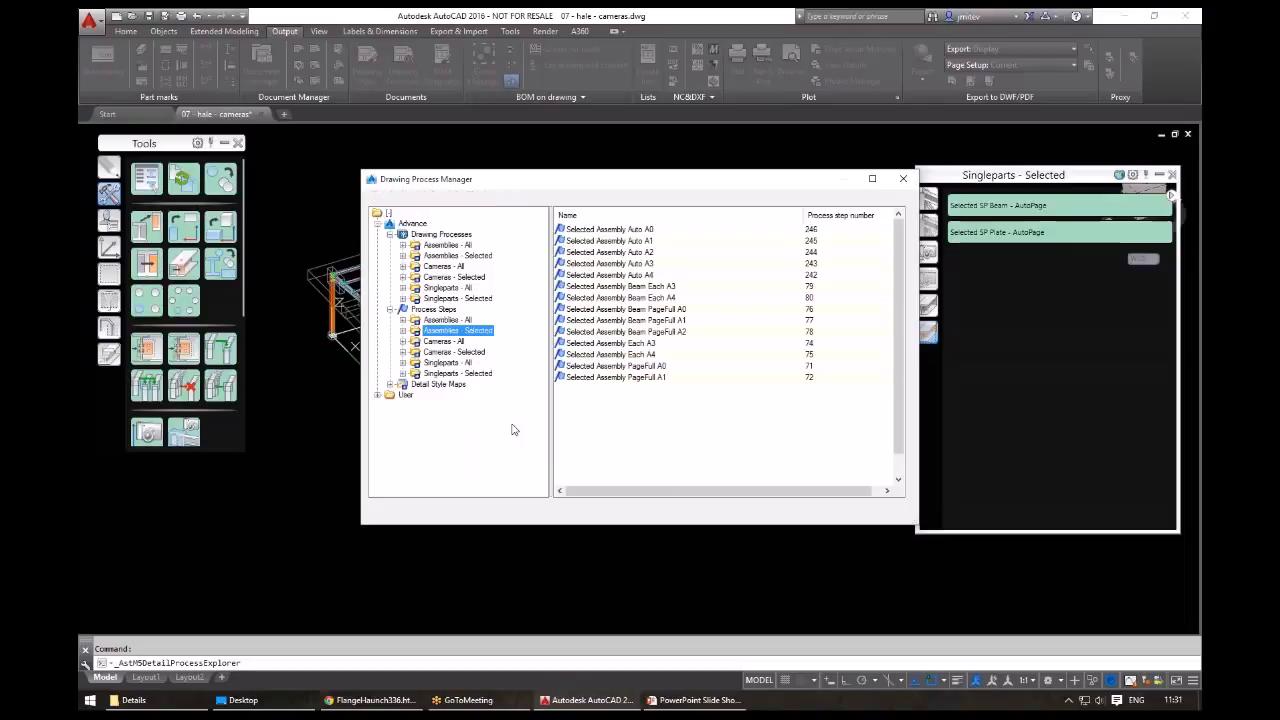
click(430, 235)
click(902, 179)
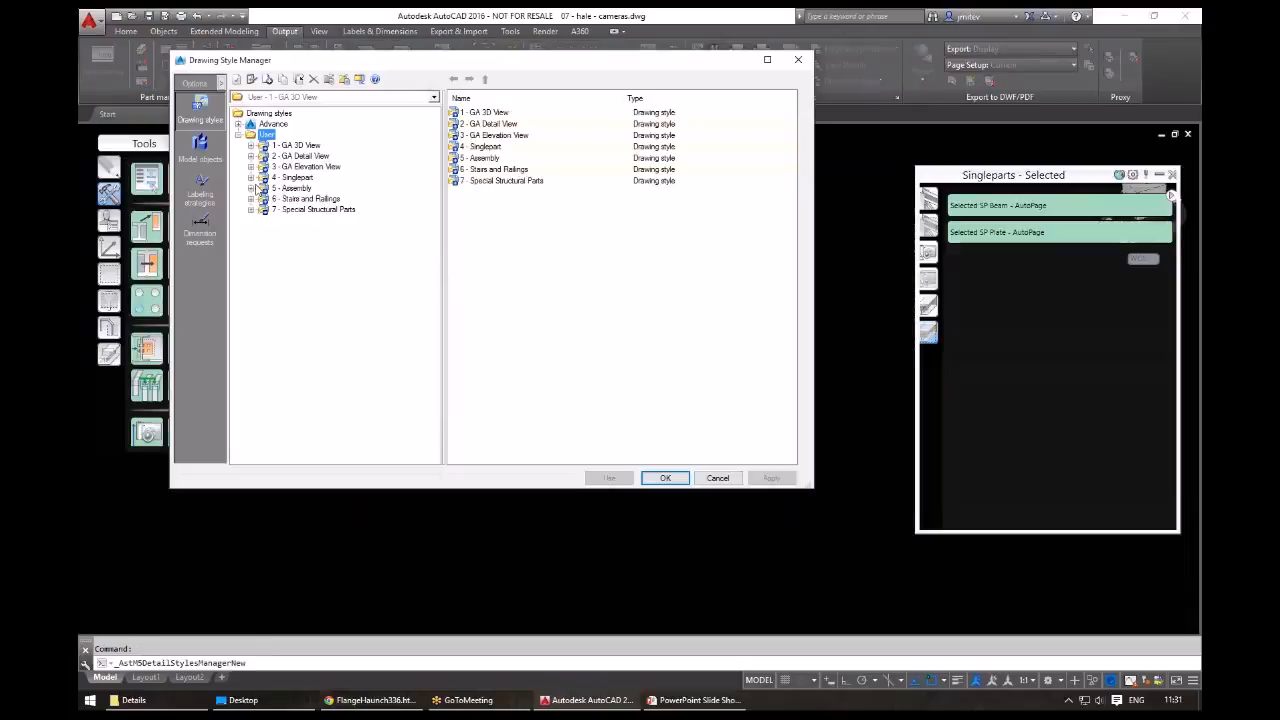
- In the user Assembly drawing styles, examine the Mp Front Vertical 1:10 CX view settings of Column - selection of view, including clipping and compass position
click(251, 188)
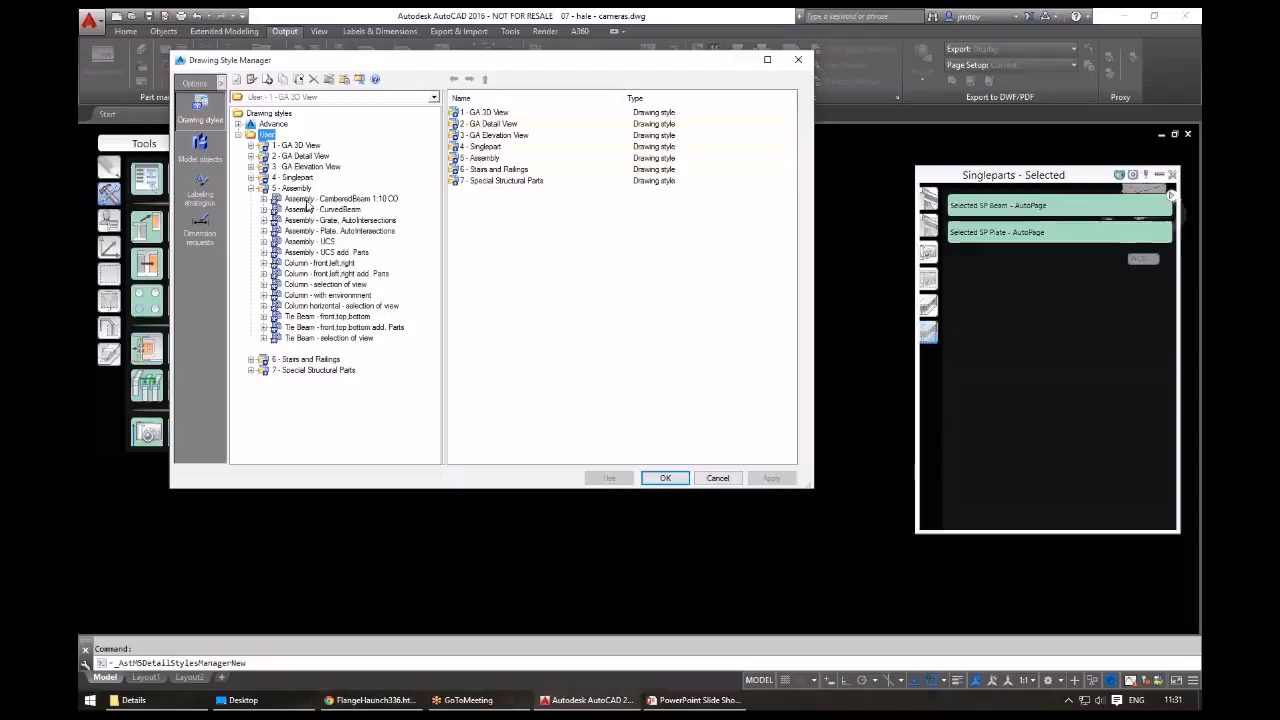
click(285, 288)
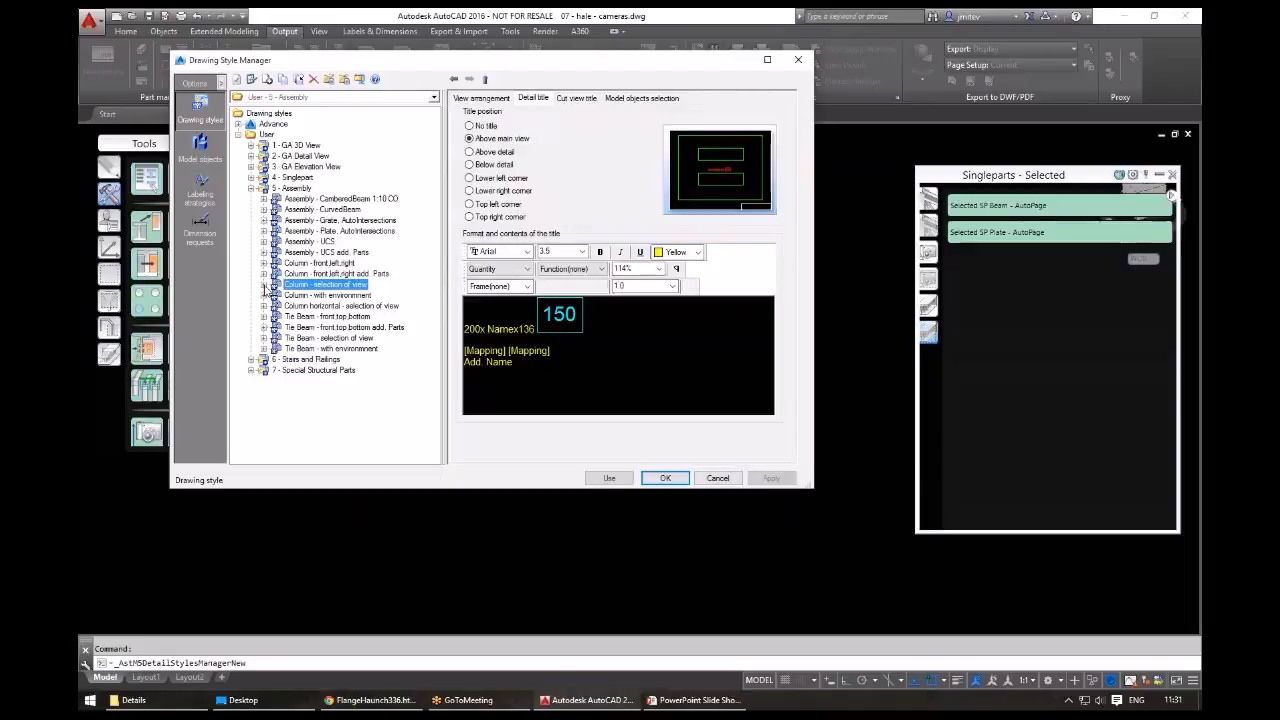
click(264, 286)
click(300, 297)
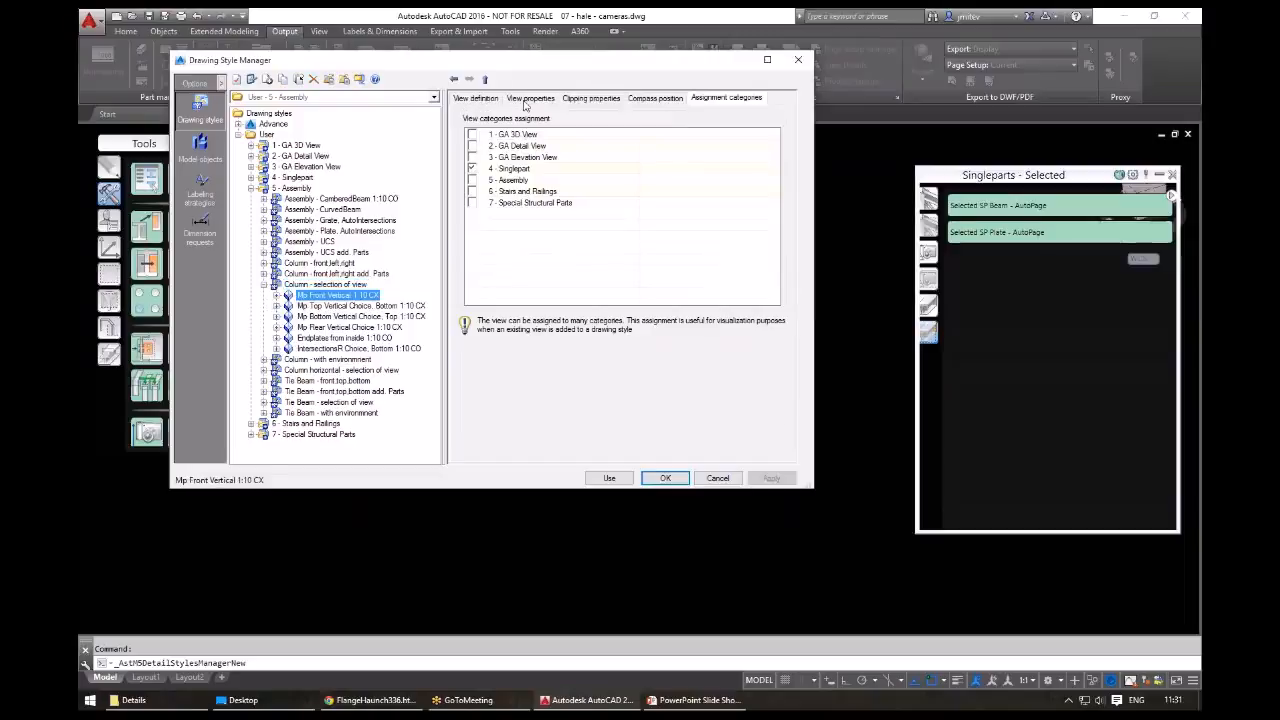
click(592, 98)
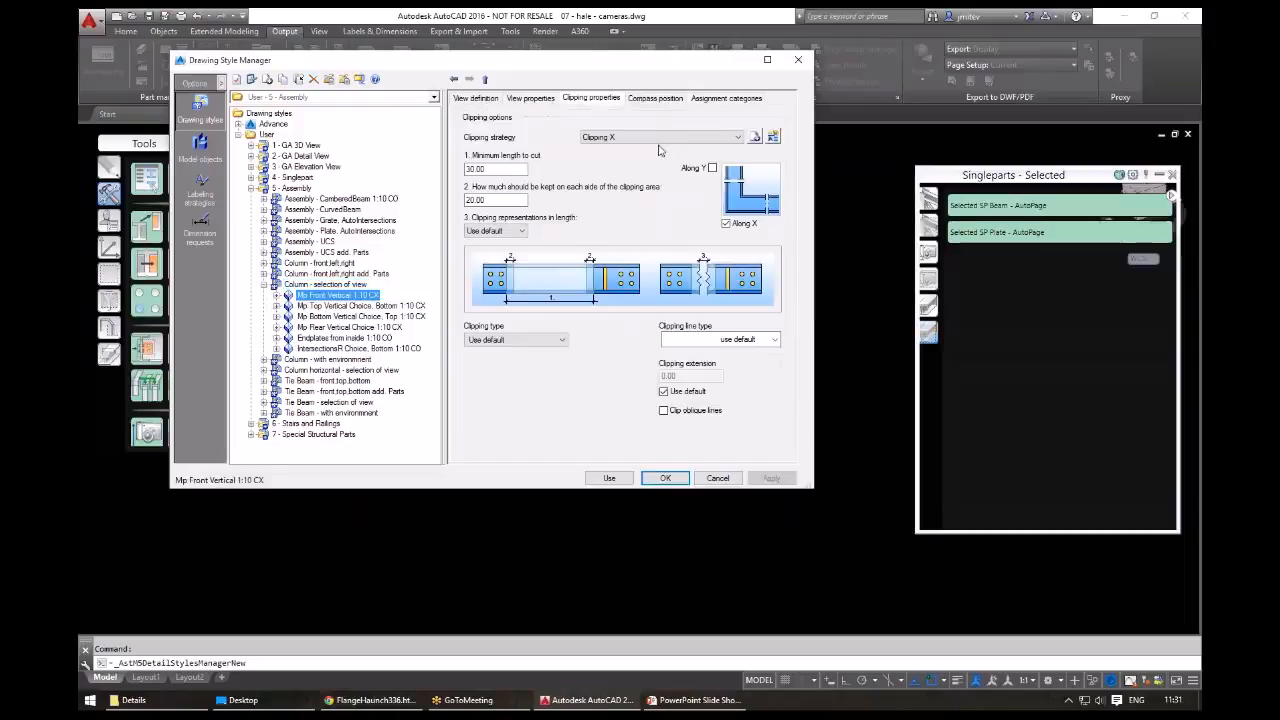
click(655, 98)
- Examine the definition, clipping properties and assignment categories of the Mp Bottom Vertical Choice, Top 1:10 CX view
click(335, 316)
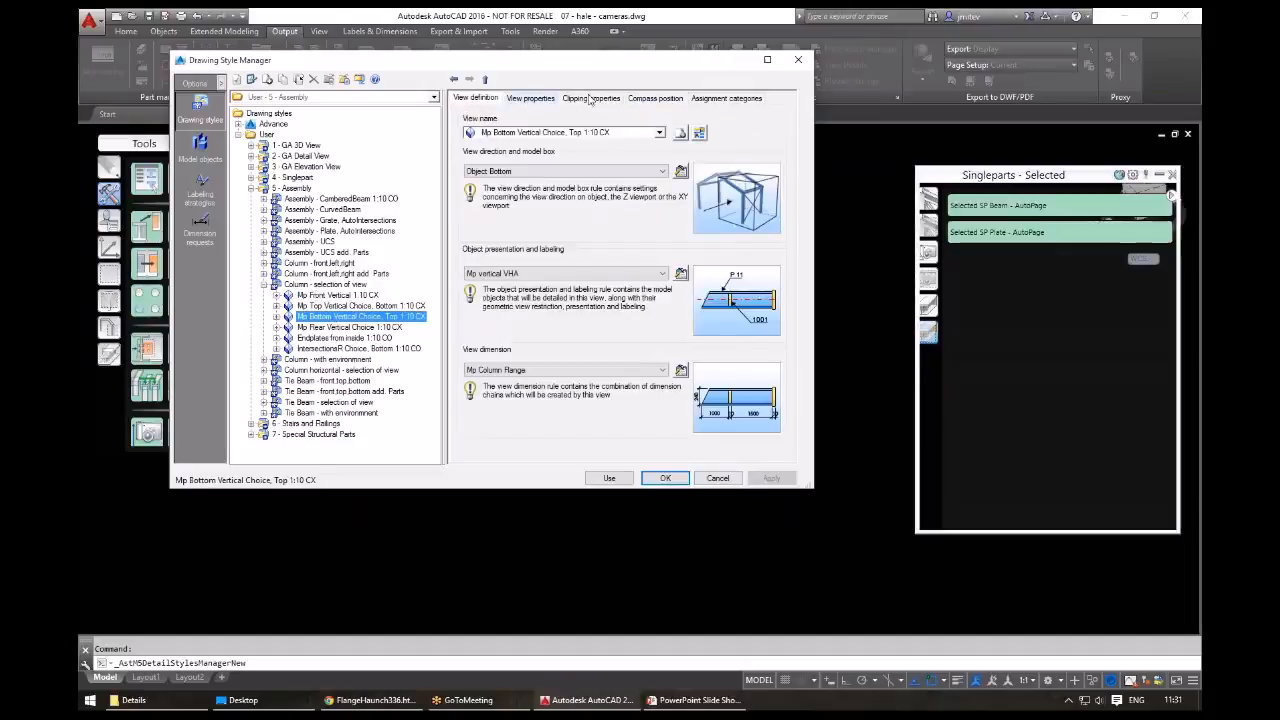
click(590, 98)
click(720, 98)
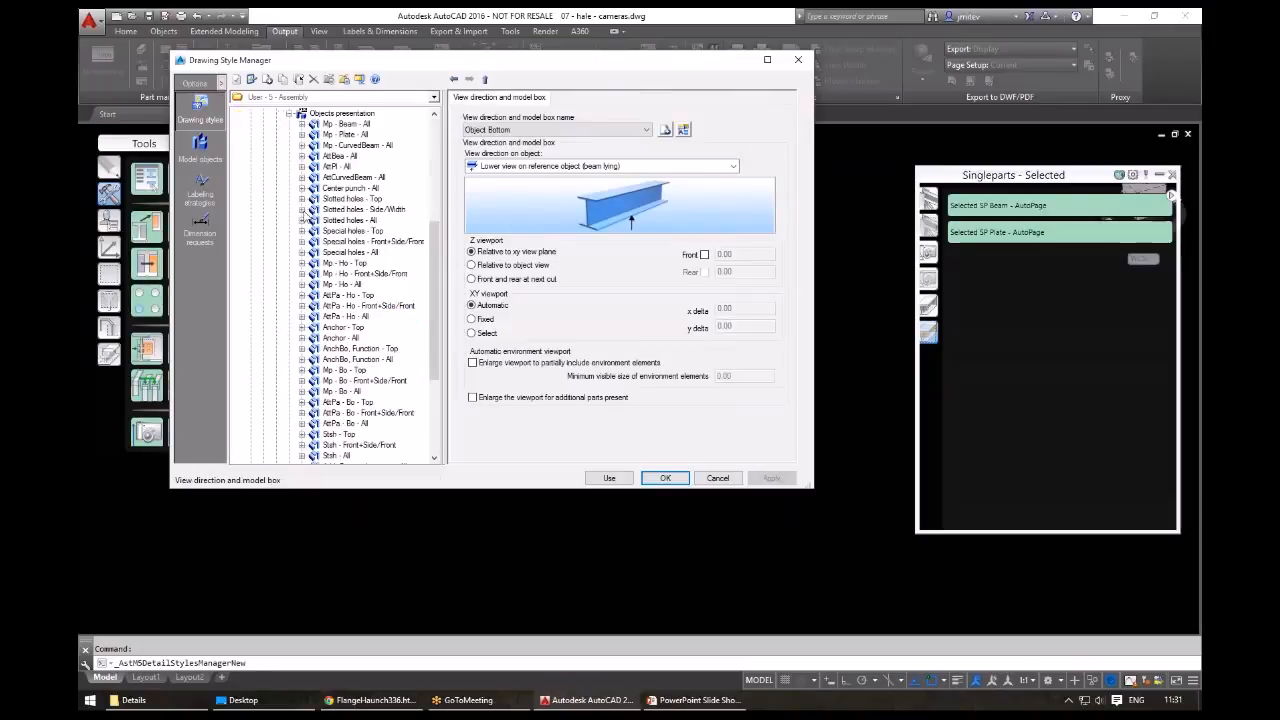
- Examine the presentation settings of Slotted holes - Side/Width and the selected model objects of Slotted holes - All, and close the Drawing Style Manager
double_click(356, 209)
click(302, 252)
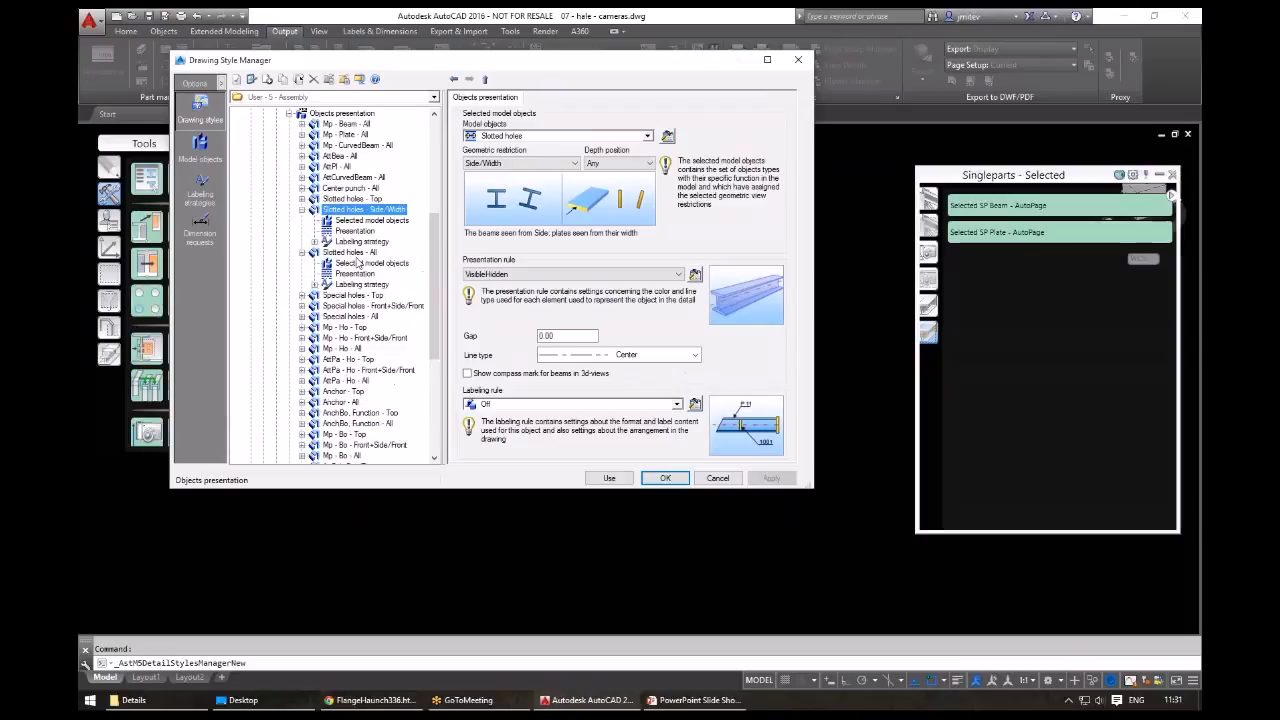
click(370, 262)
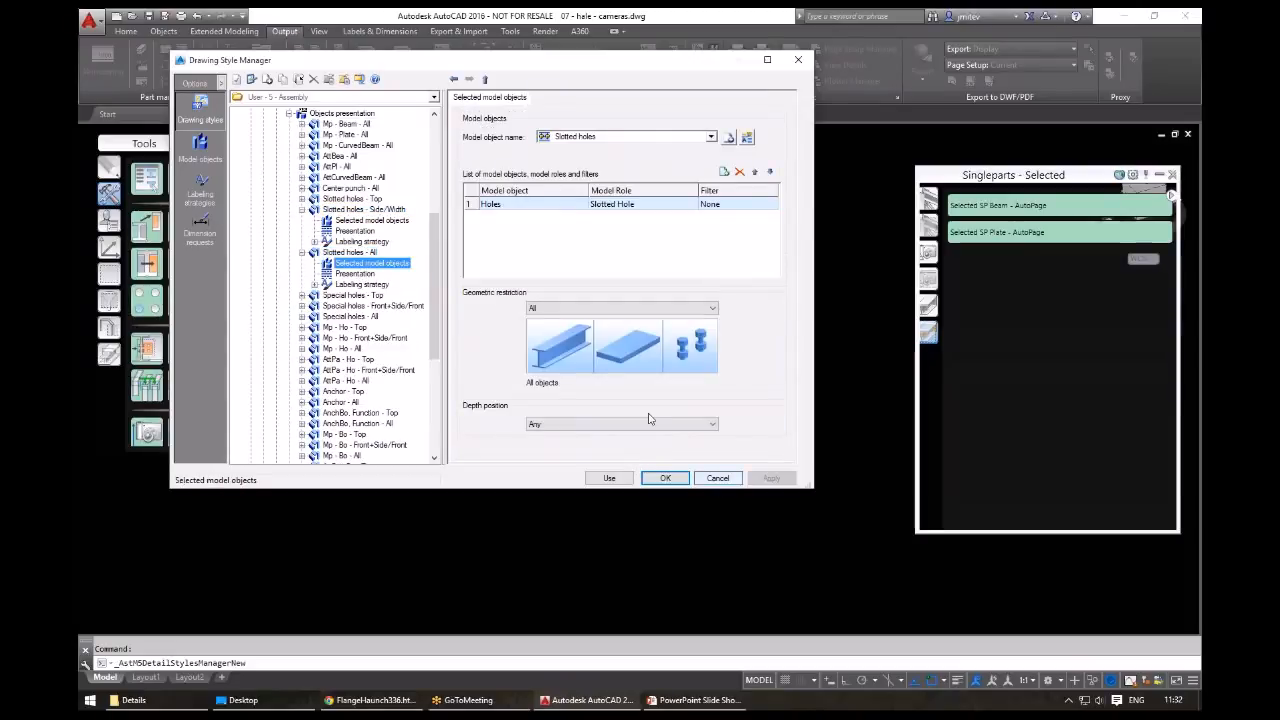
click(717, 478)
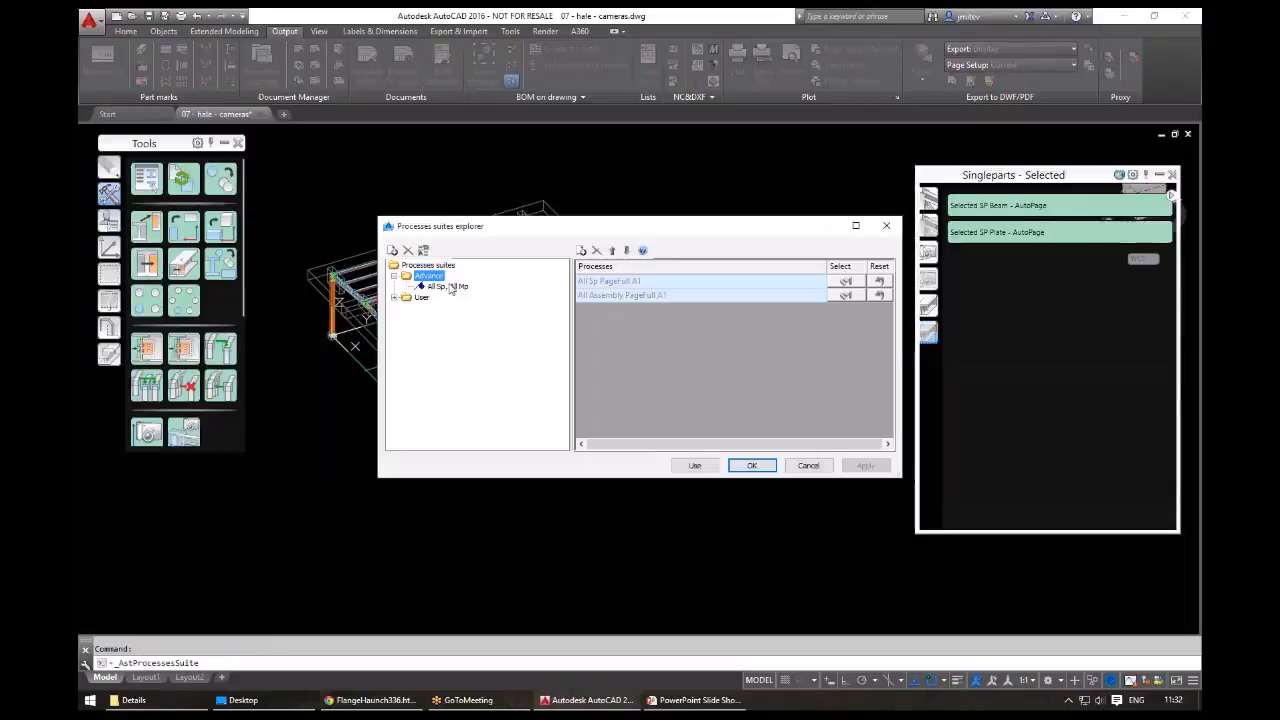
- Examine the All Sp, All Mp process suite and the Drawing - Beam list template in the BOM Editor
click(447, 286)
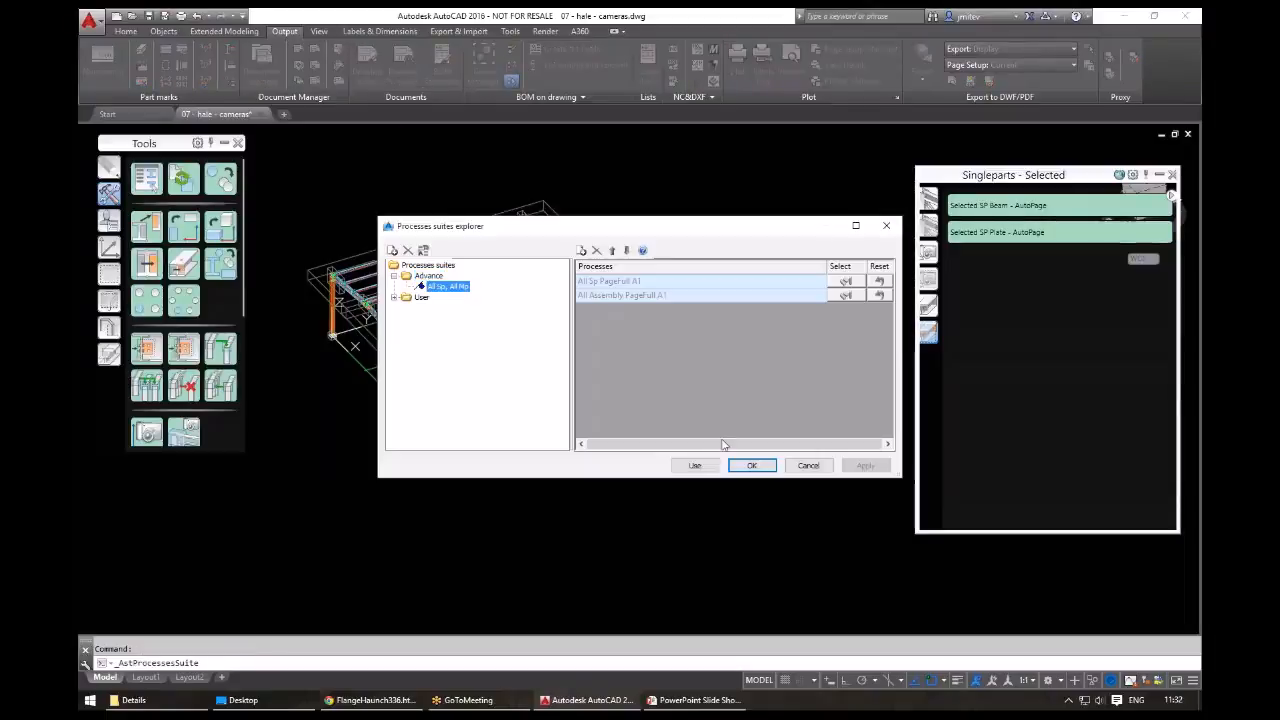
click(808, 465)
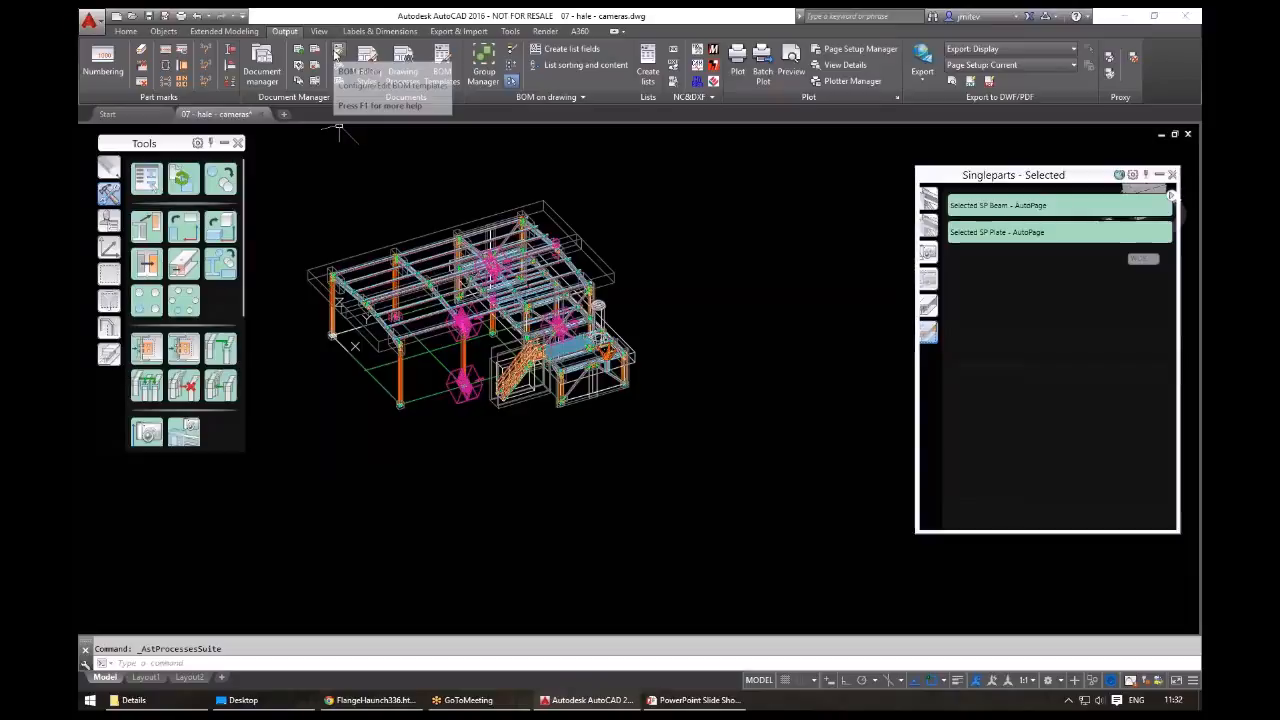
click(338, 56)
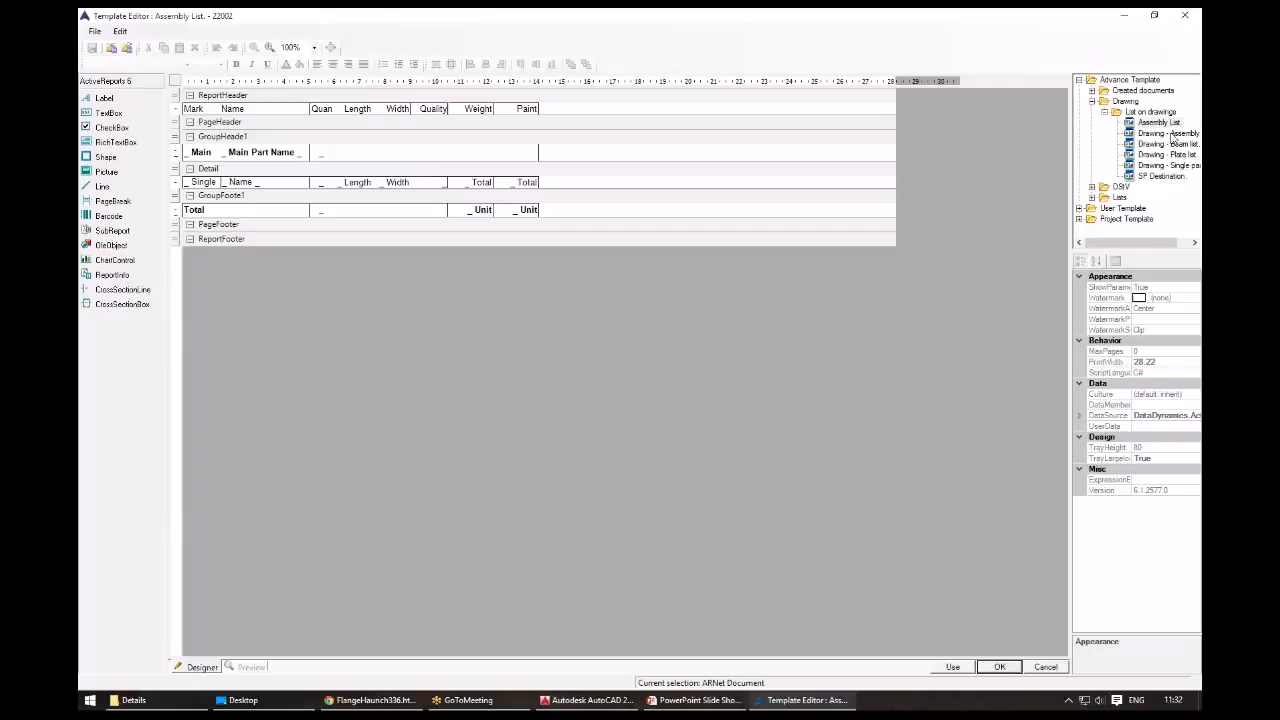
click(1160, 144)
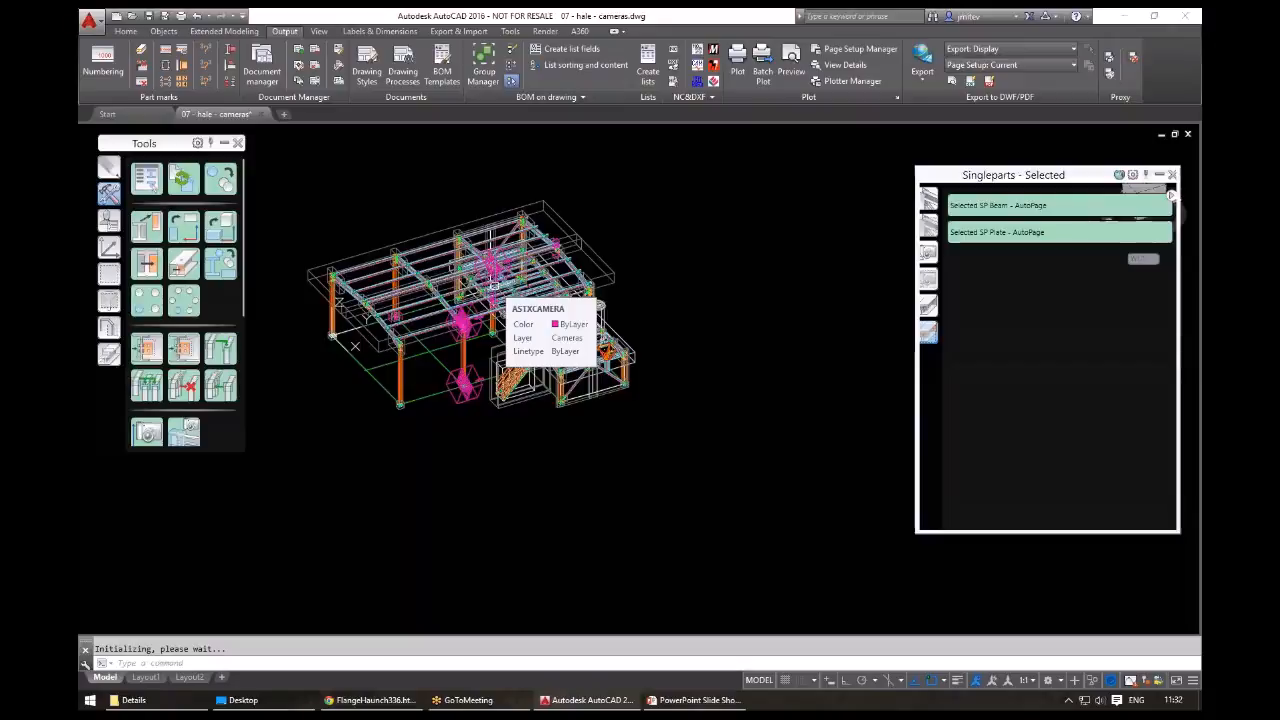
click(125, 31)
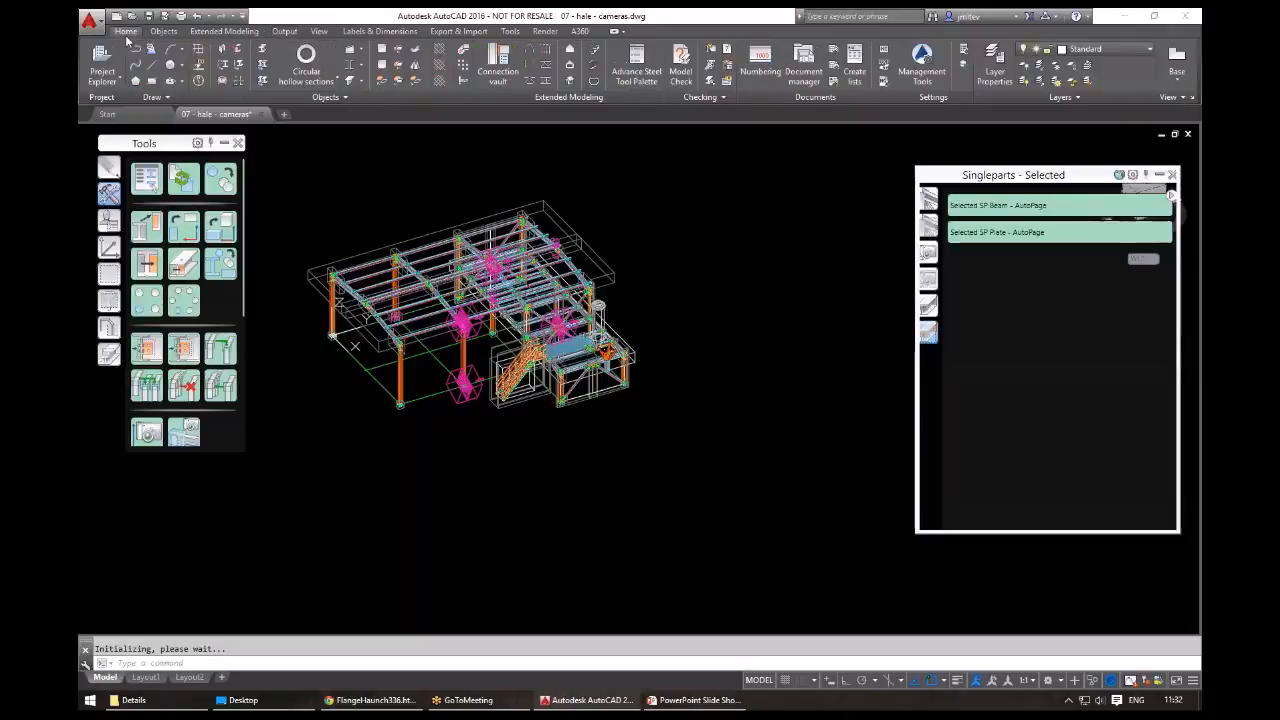
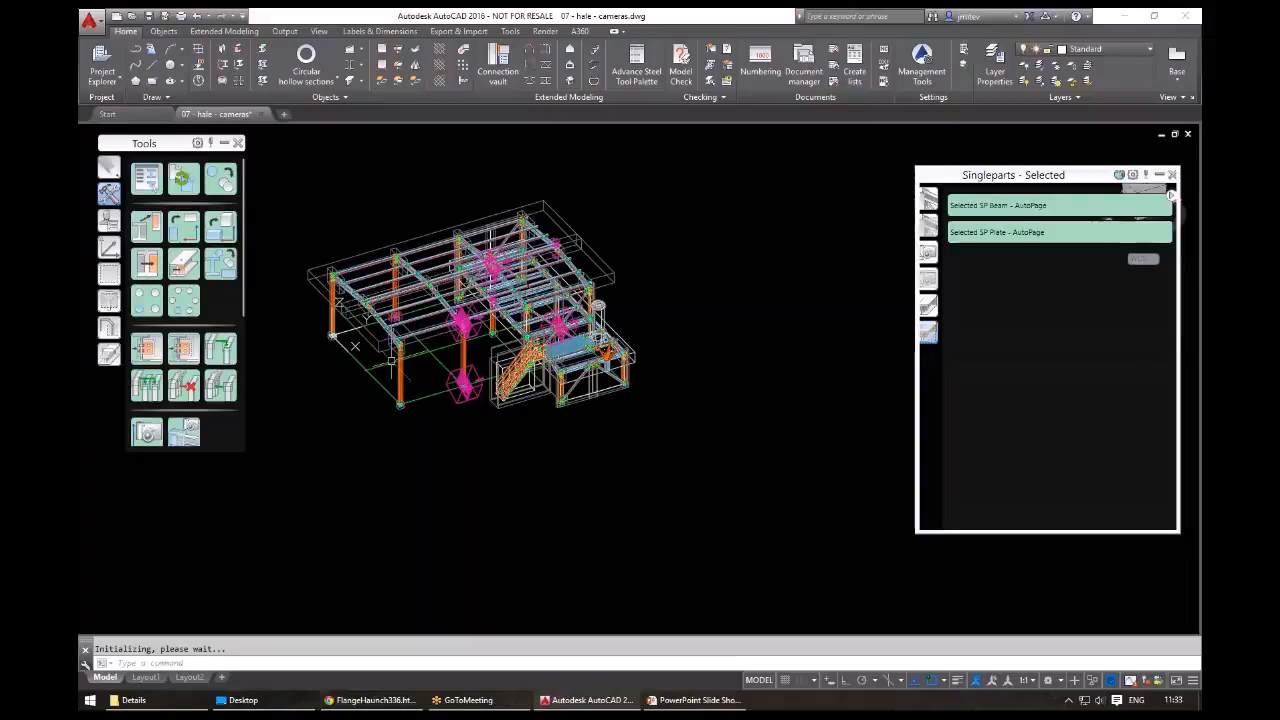
shift+middle_drag(430, 400, 750, 390)
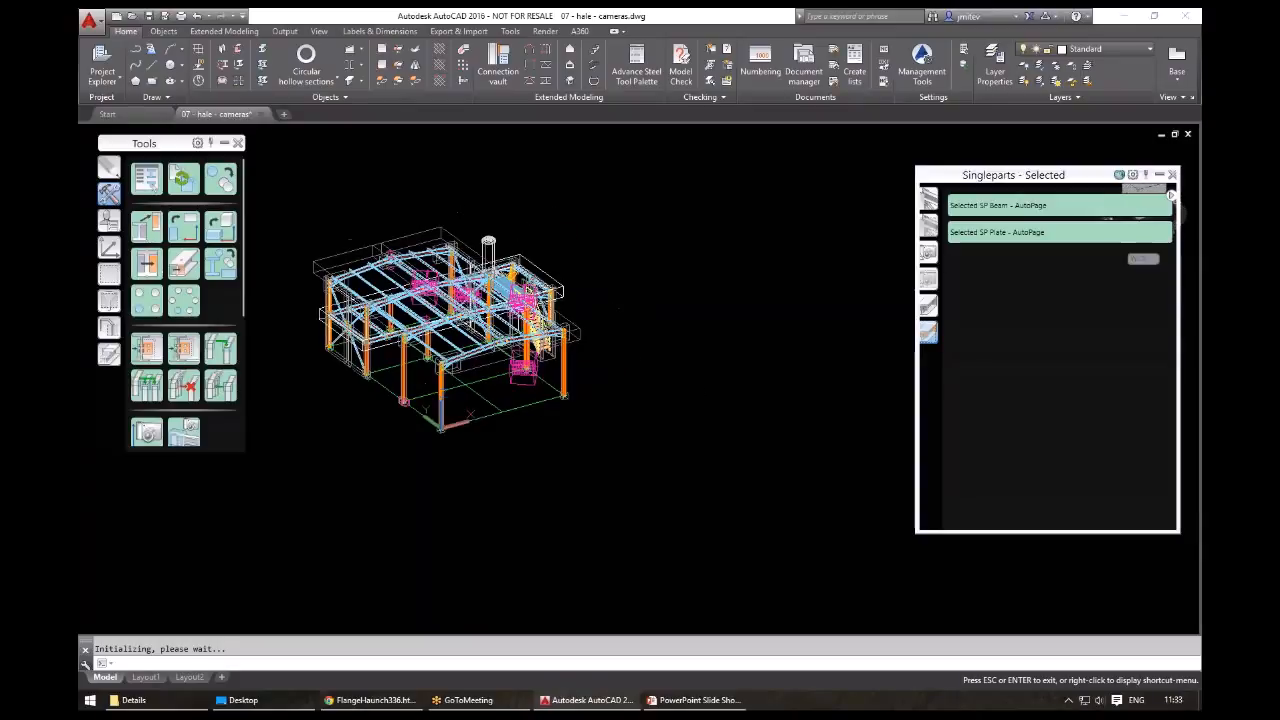
scroll(671, 416, up, 4)
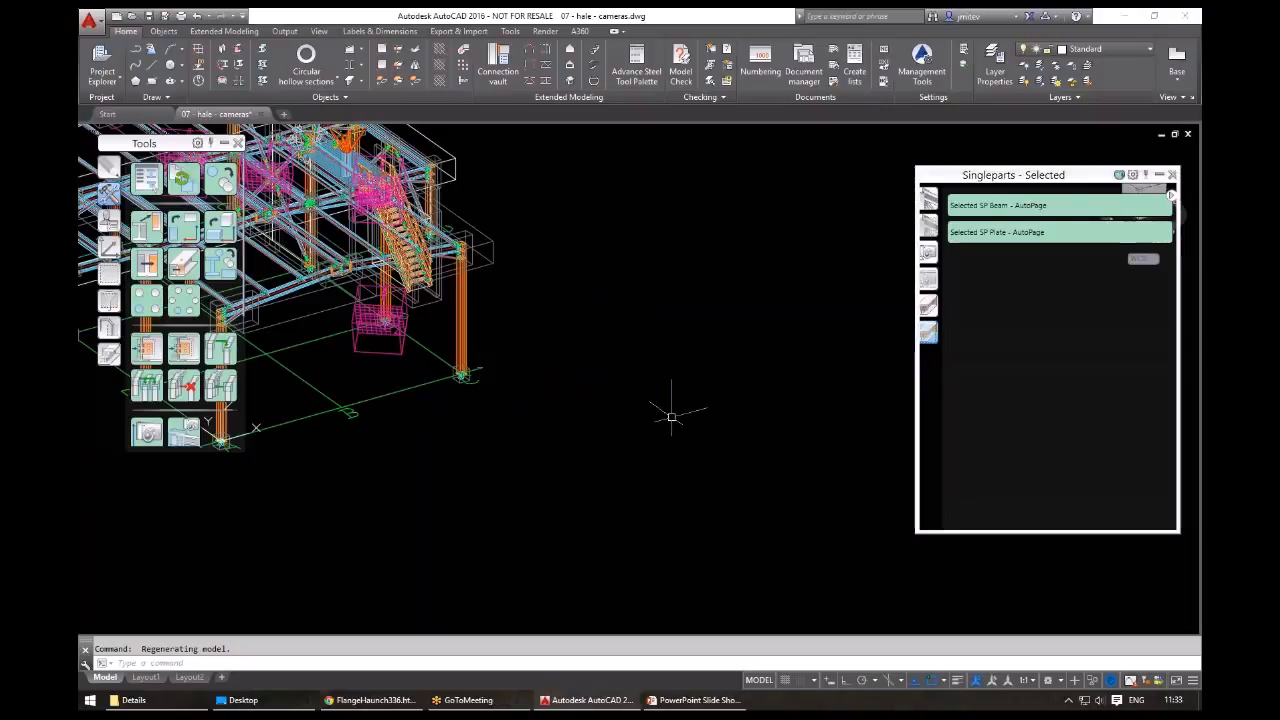
middle_drag(484, 324, 691, 440)
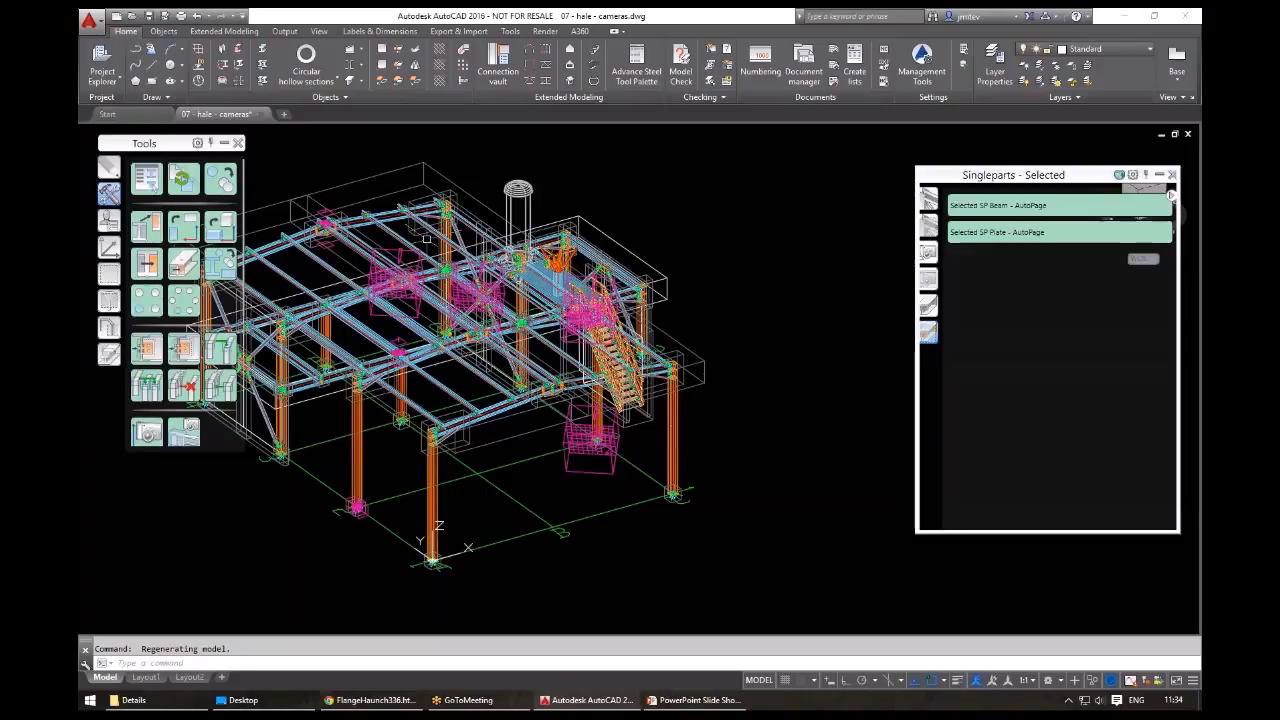
middle_drag(452, 200, 540, 203)
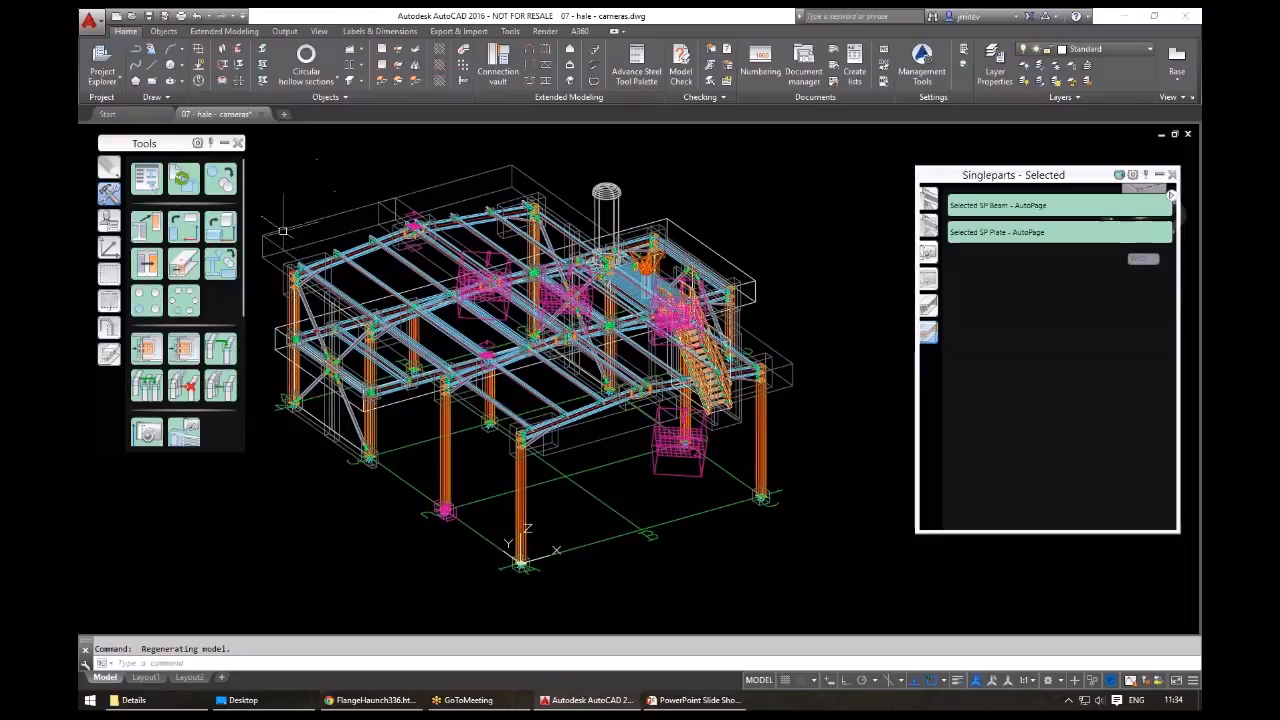
click(109, 220)
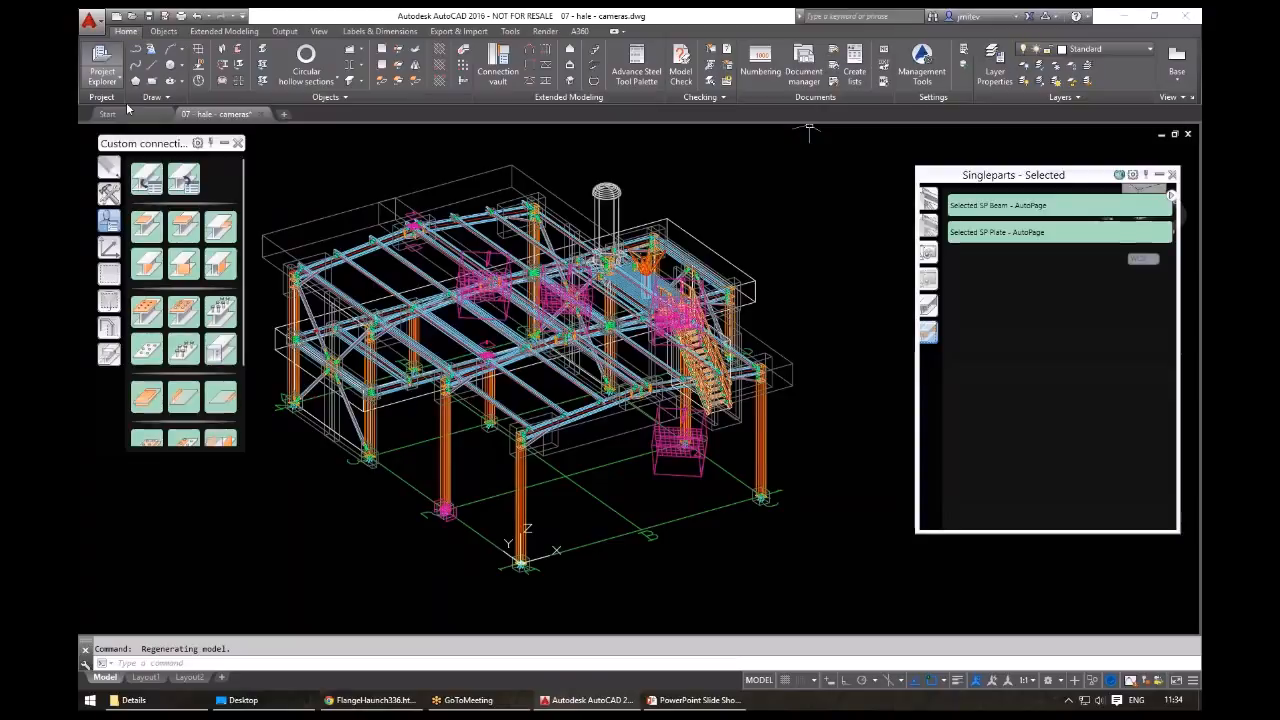
- Open the Project Explorer, show its structure section, and enlarge the window vertically
click(102, 80)
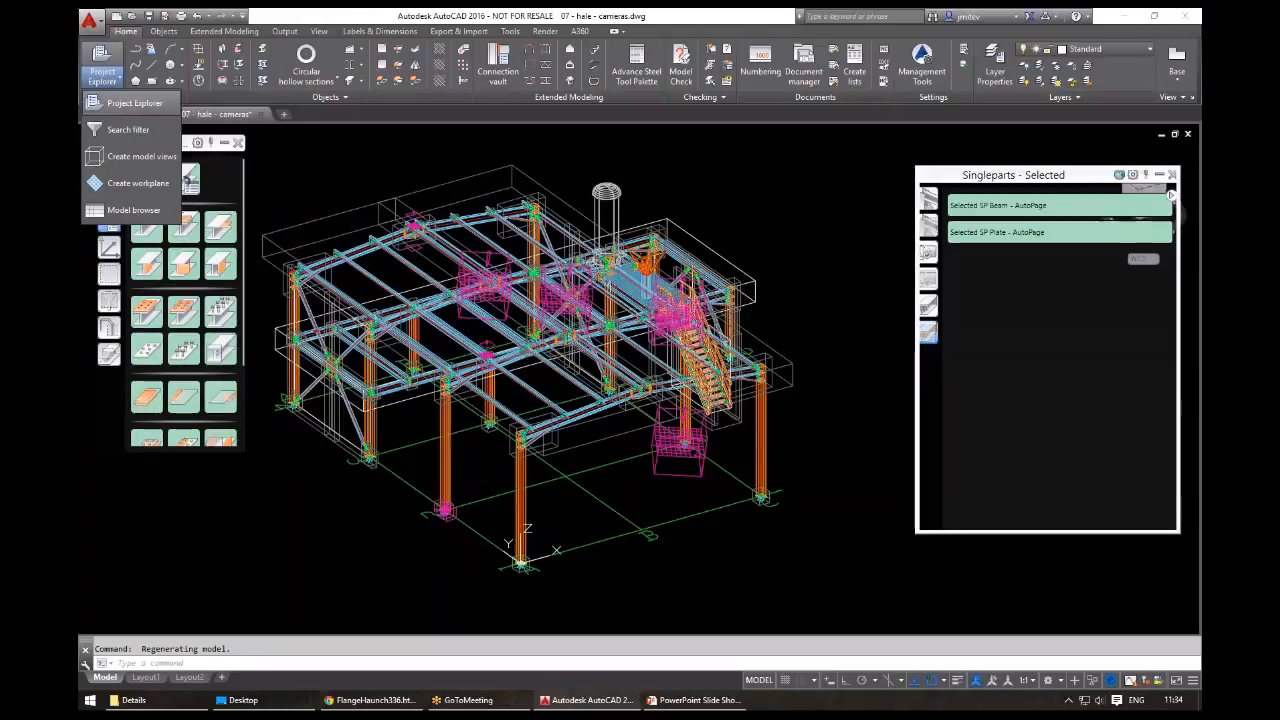
click(132, 103)
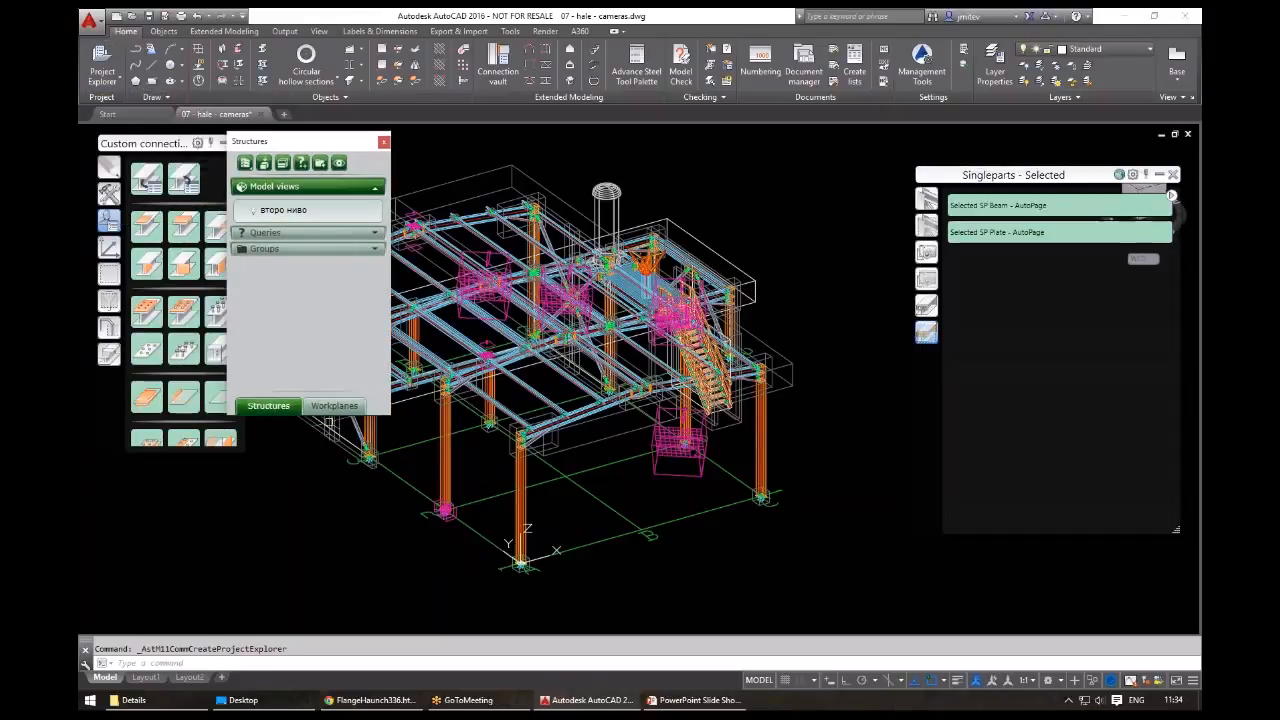
middle_drag(493, 353, 563, 357)
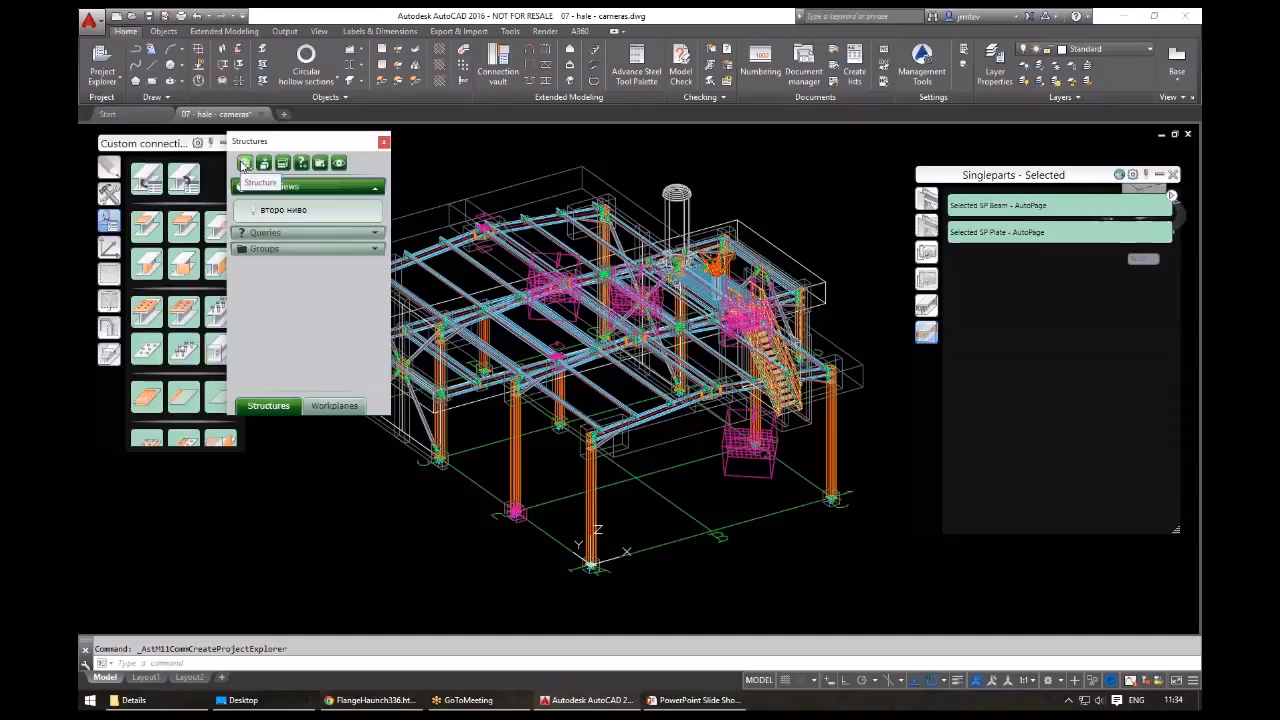
click(243, 163)
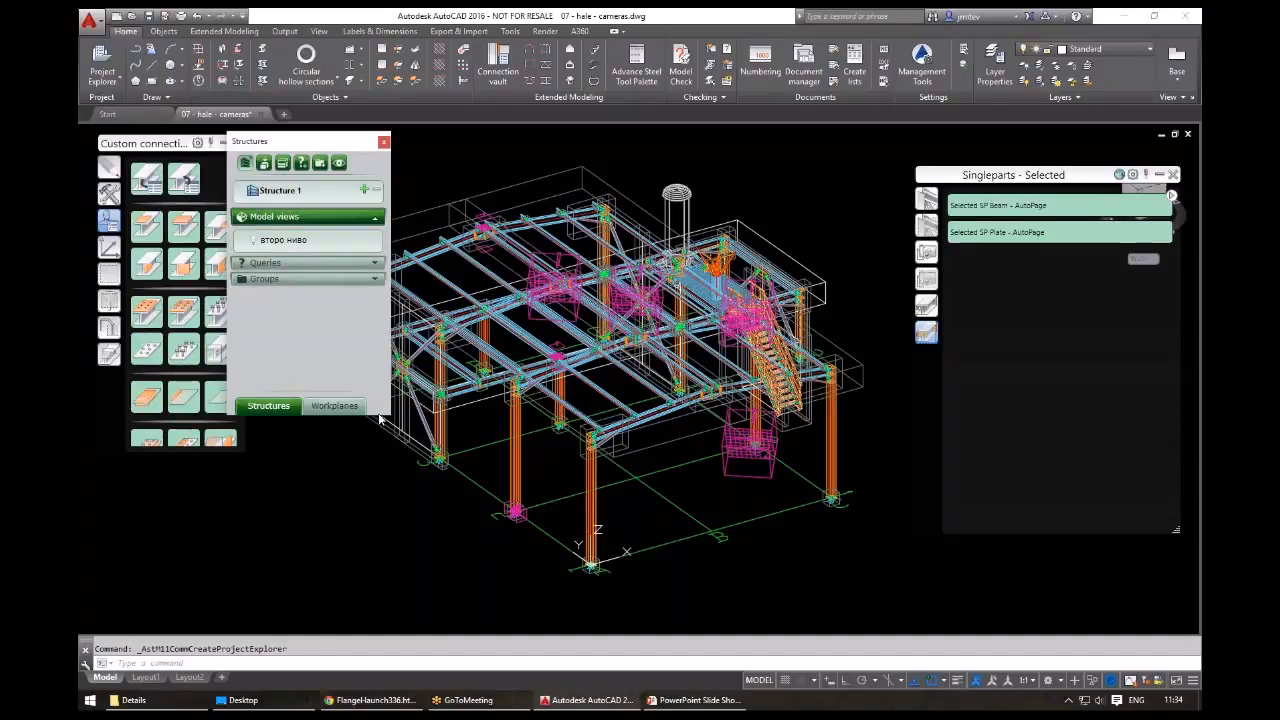
drag(379, 418, 379, 495)
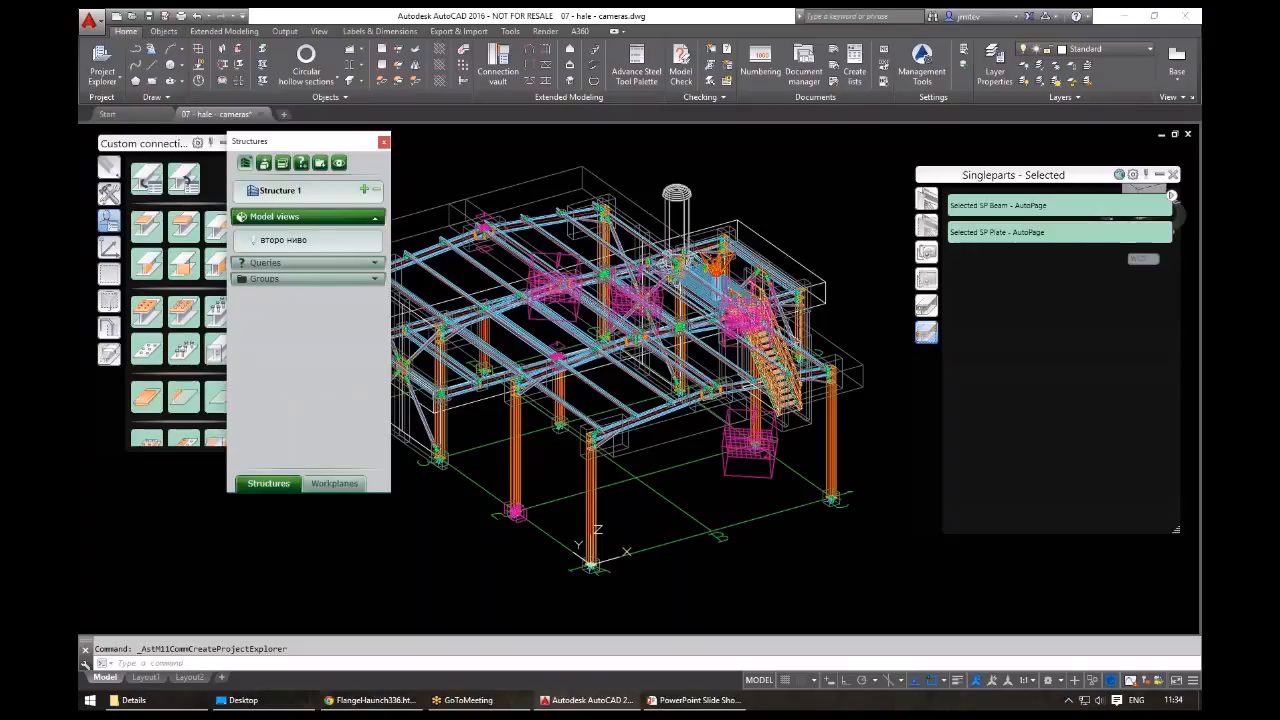
- Open the Model browser and locate single parts 1005, 1026, 1035 and 1024 in the model from the list
click(104, 80)
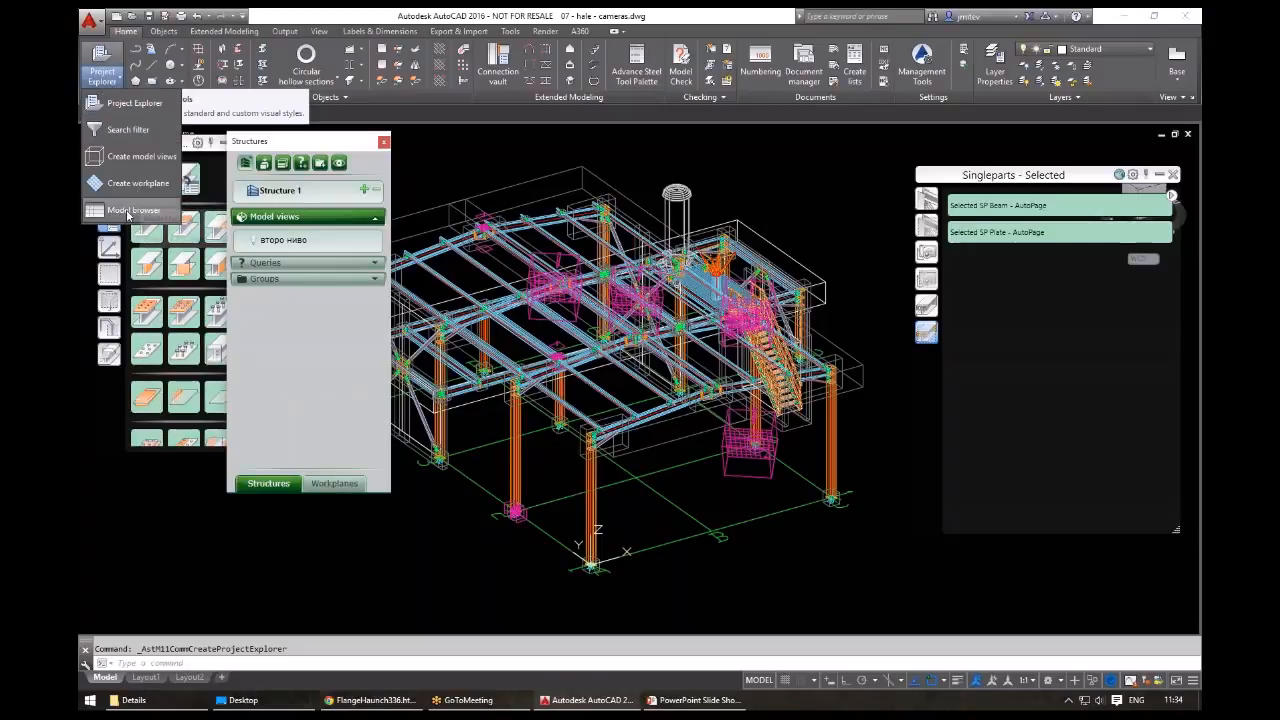
click(130, 211)
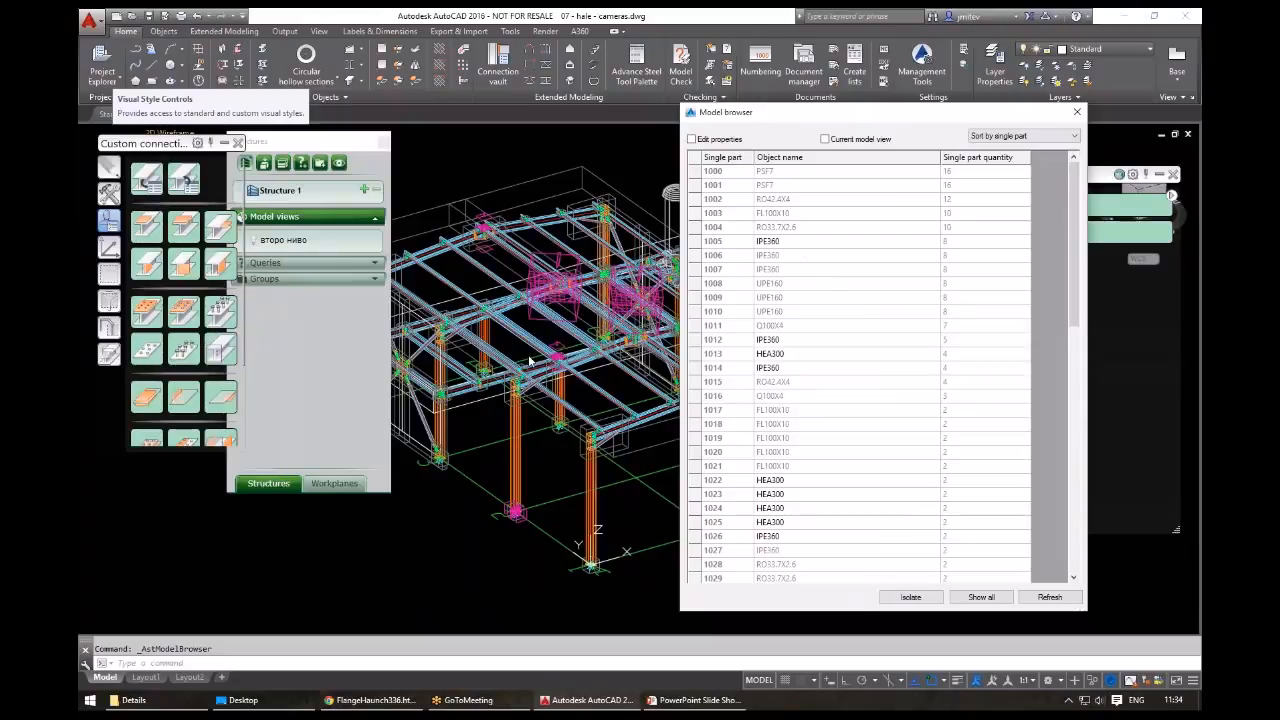
click(780, 241)
drag(1076, 309, 1075, 396)
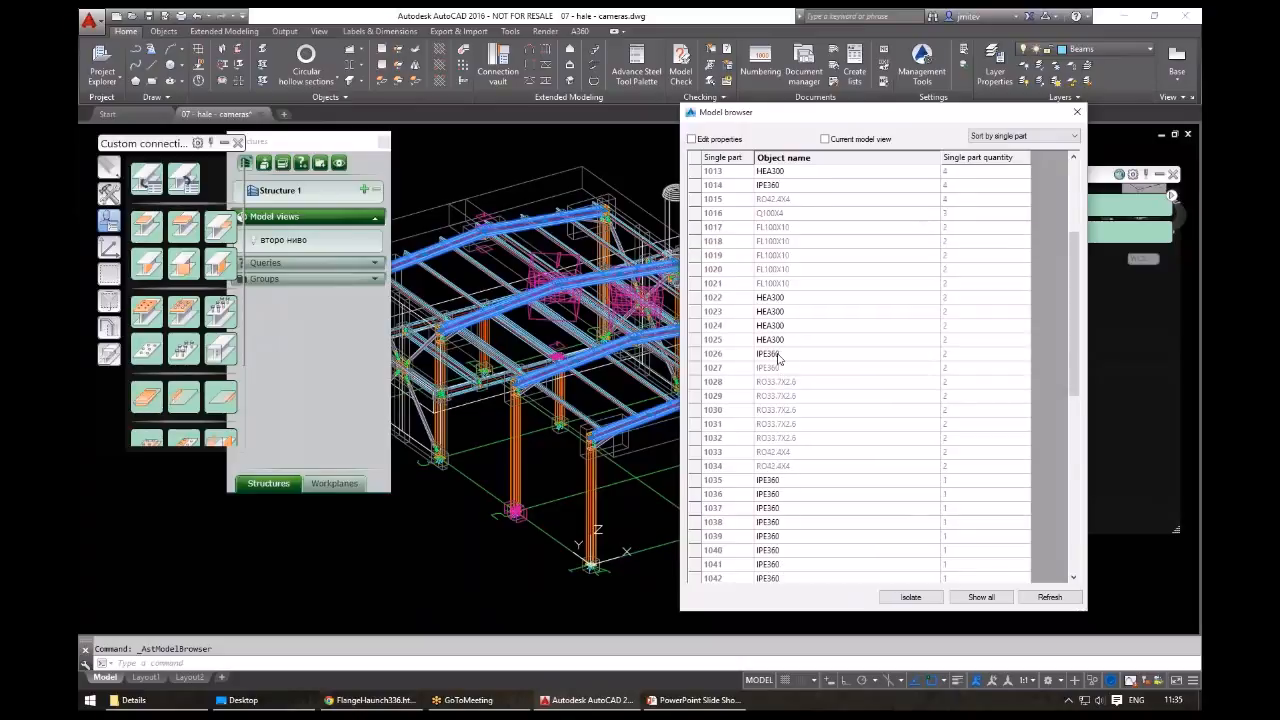
click(778, 356)
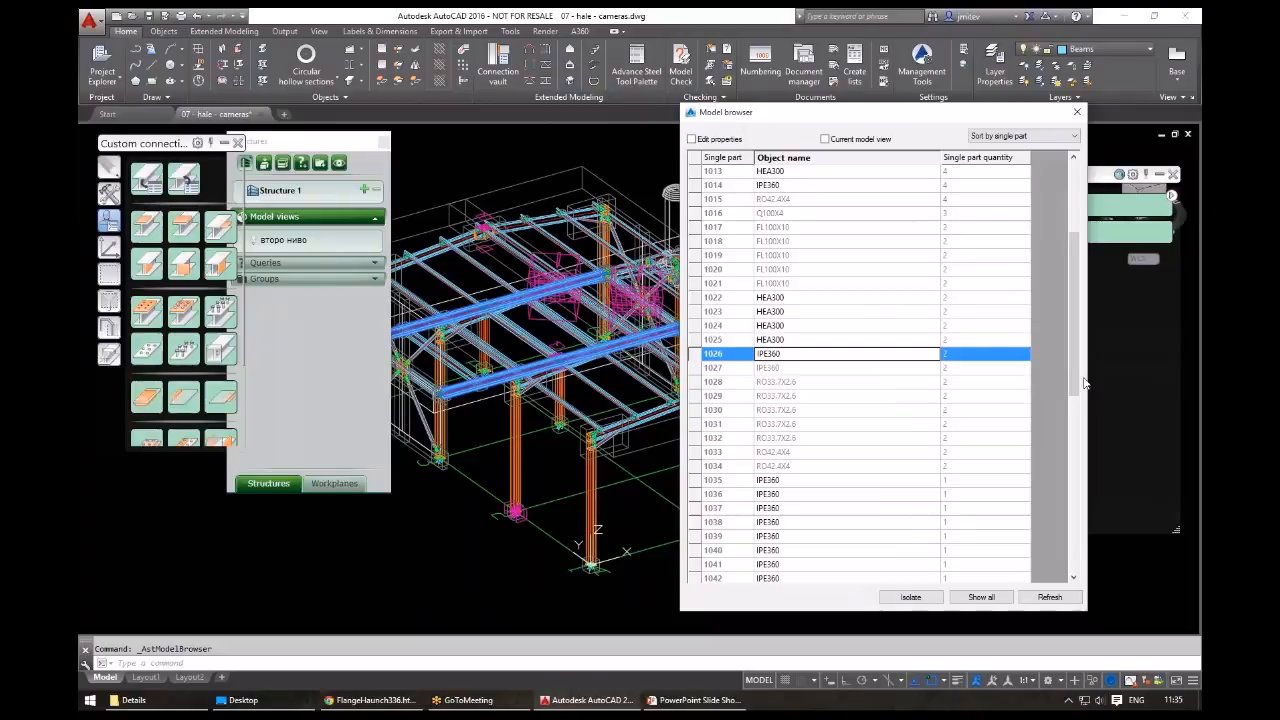
click(778, 480)
scroll(1049, 355, down, 3)
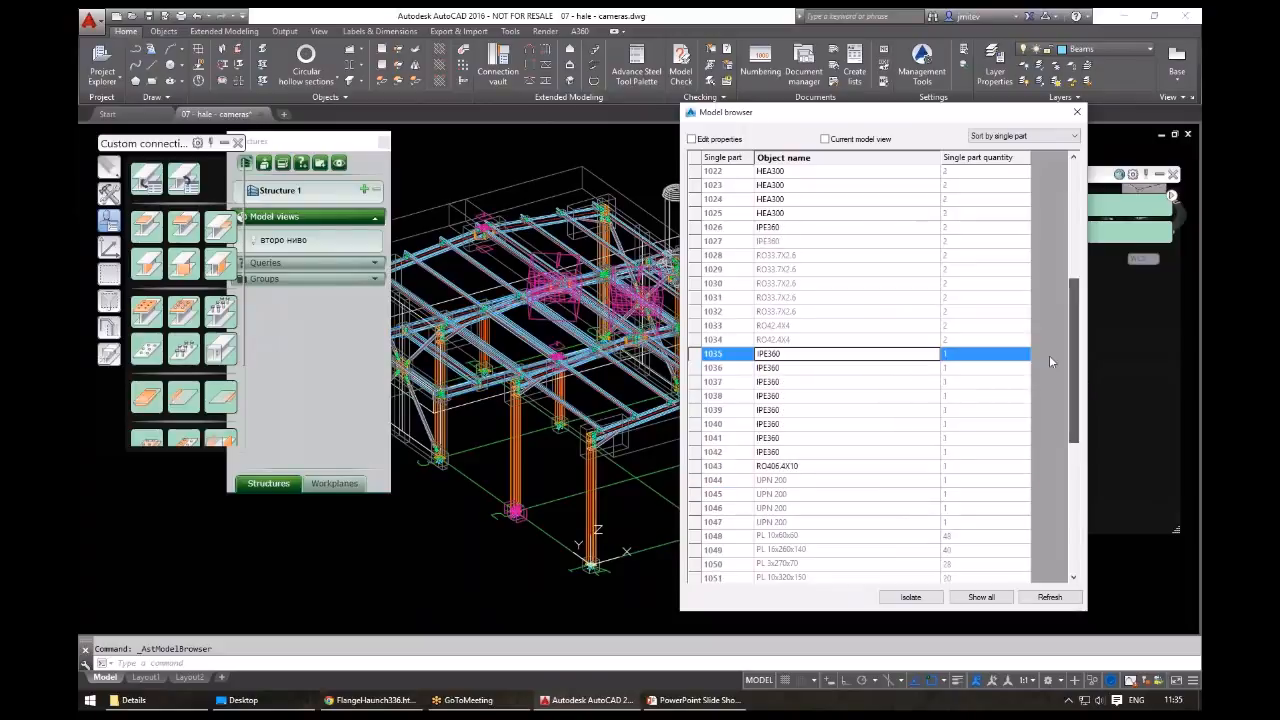
scroll(1049, 355, up, 4)
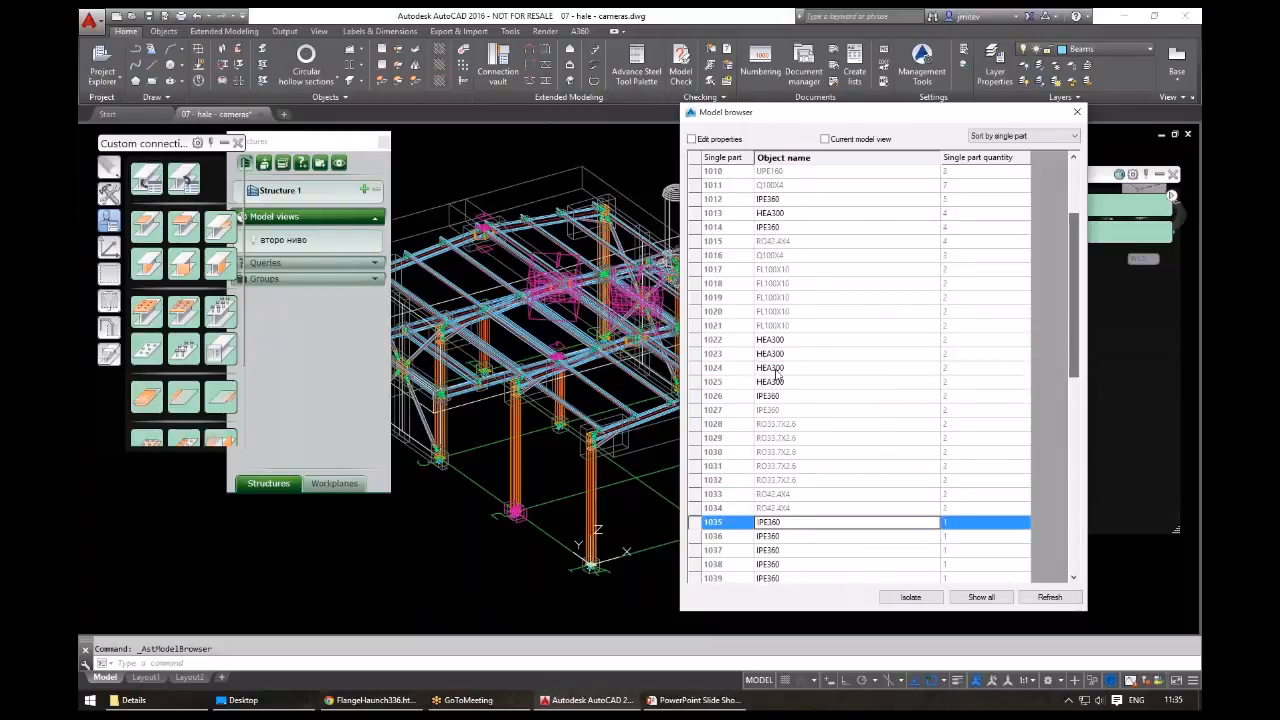
click(776, 369)
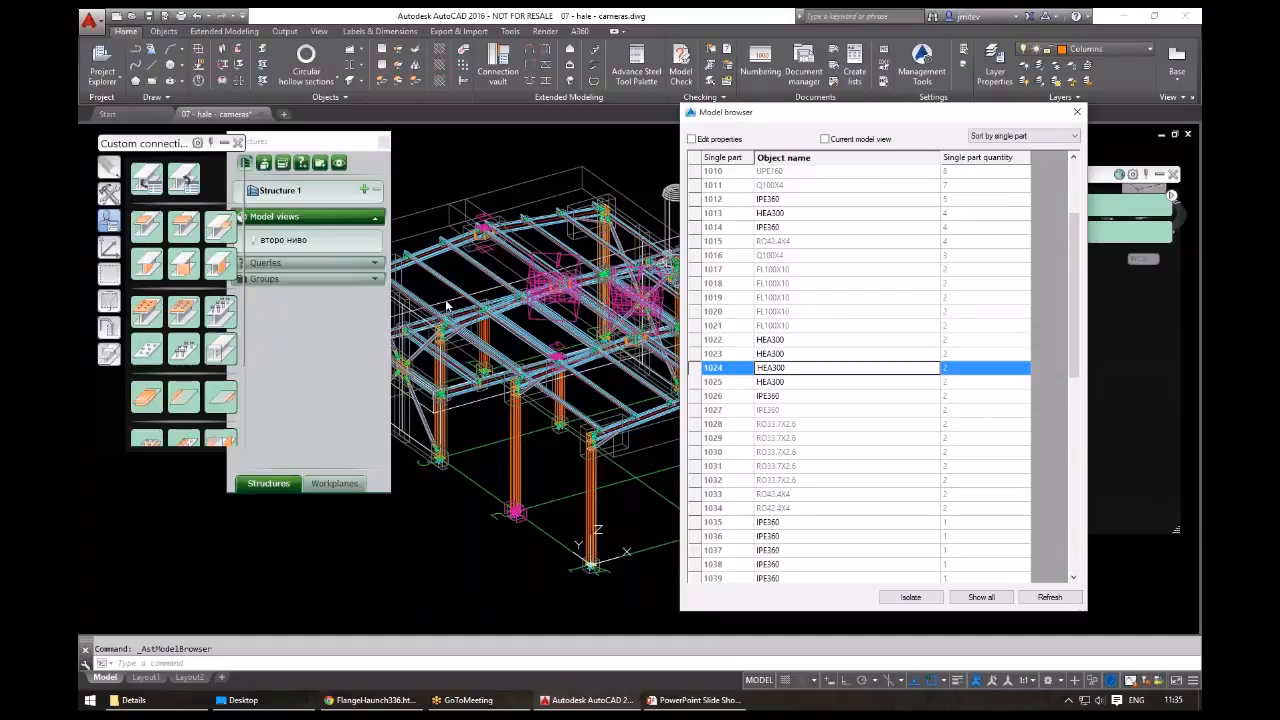
- Try a search filter for steel beams with material S235JRG2
drag(301, 141, 108, 75)
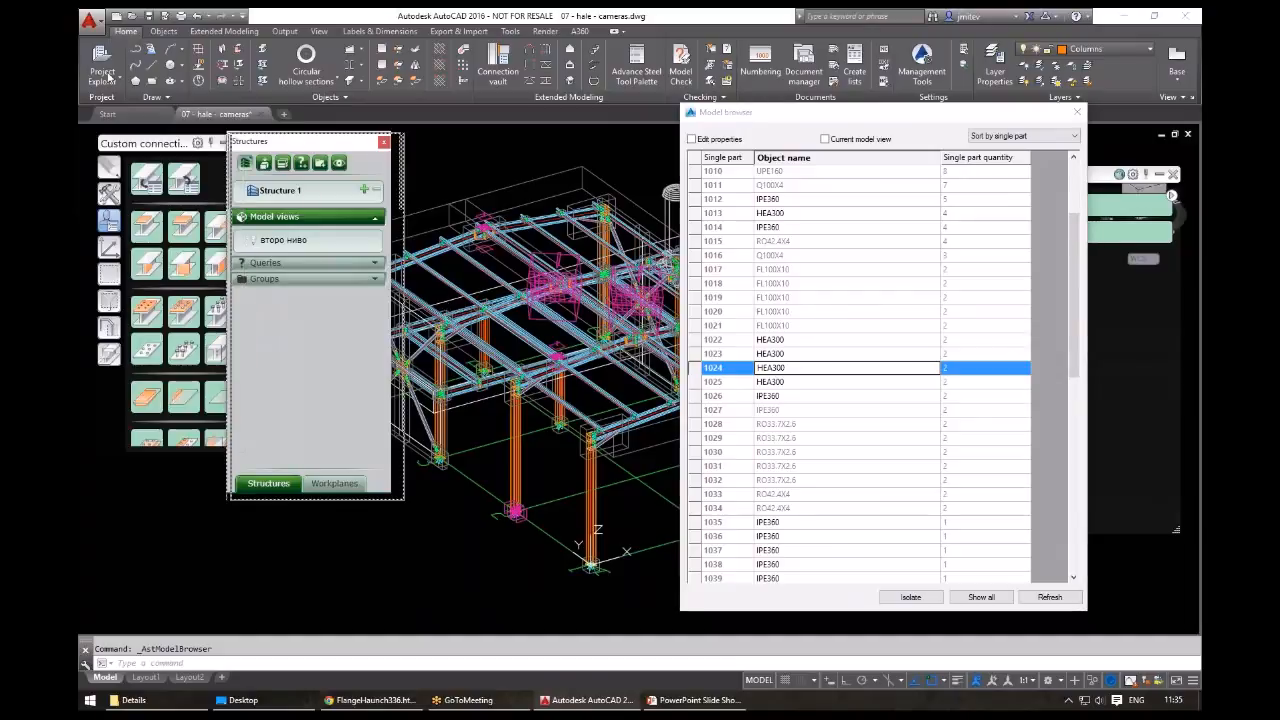
click(108, 76)
click(112, 133)
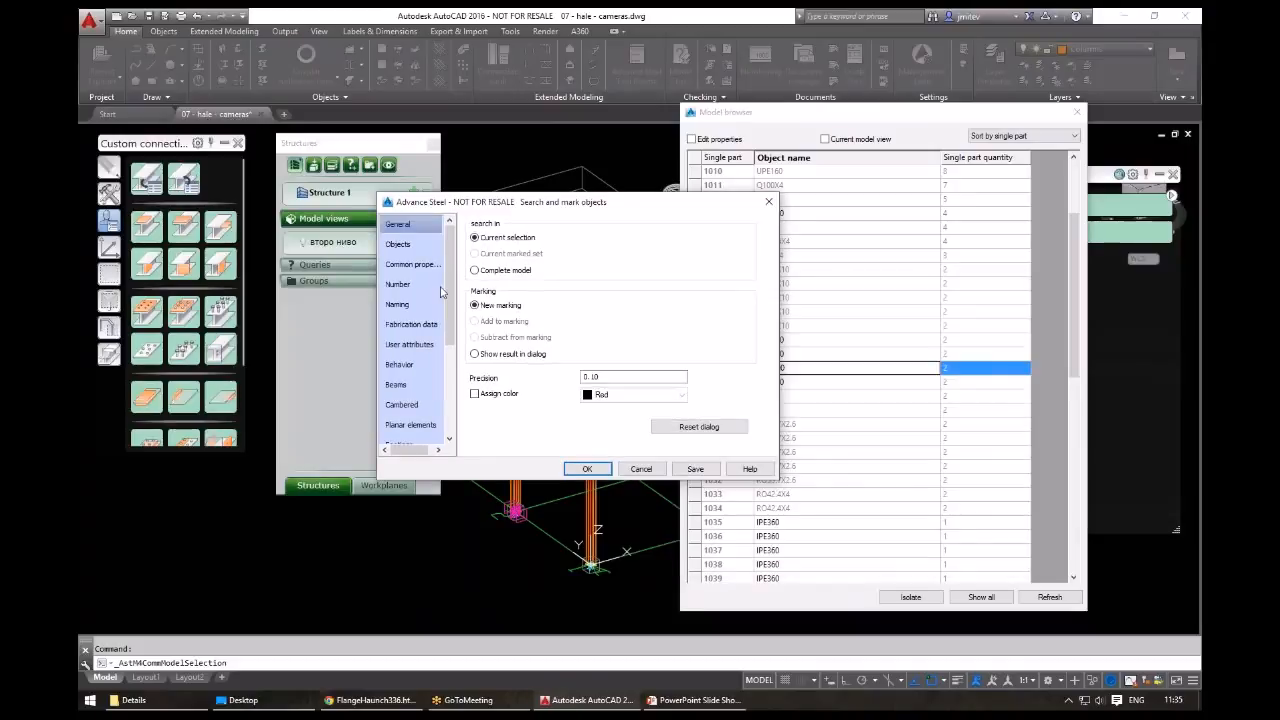
click(398, 244)
click(474, 239)
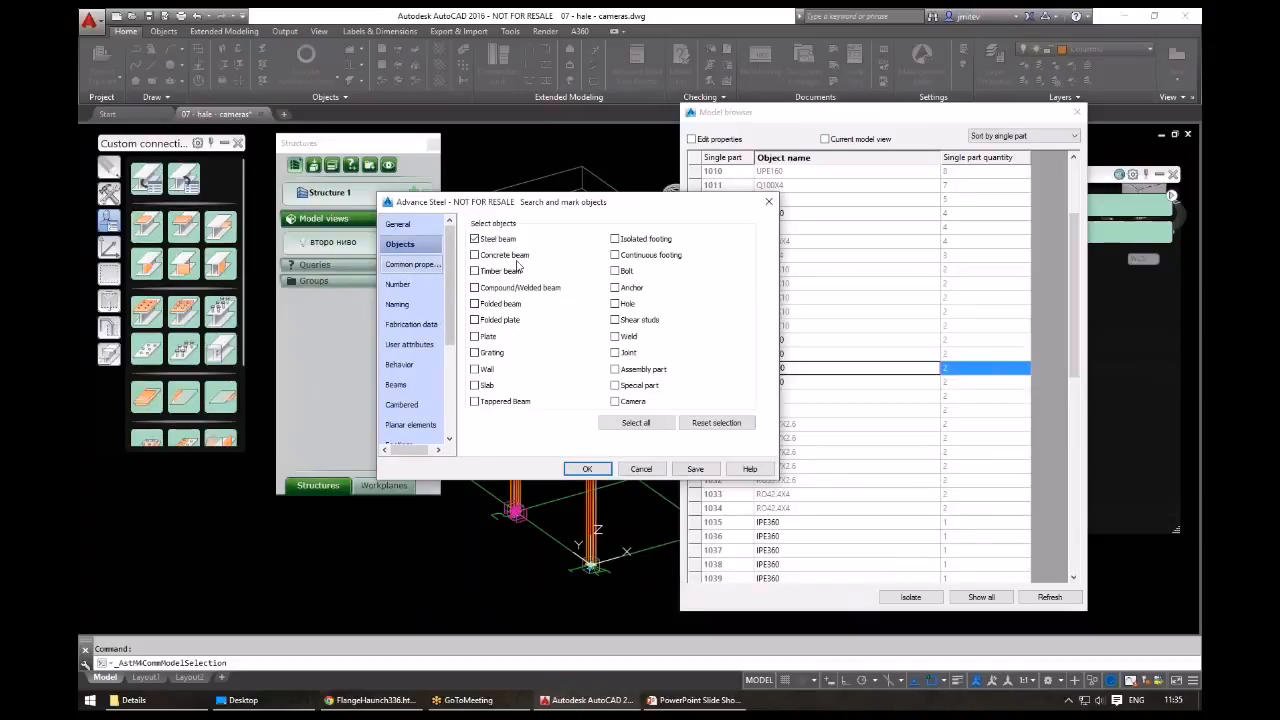
click(411, 264)
click(474, 234)
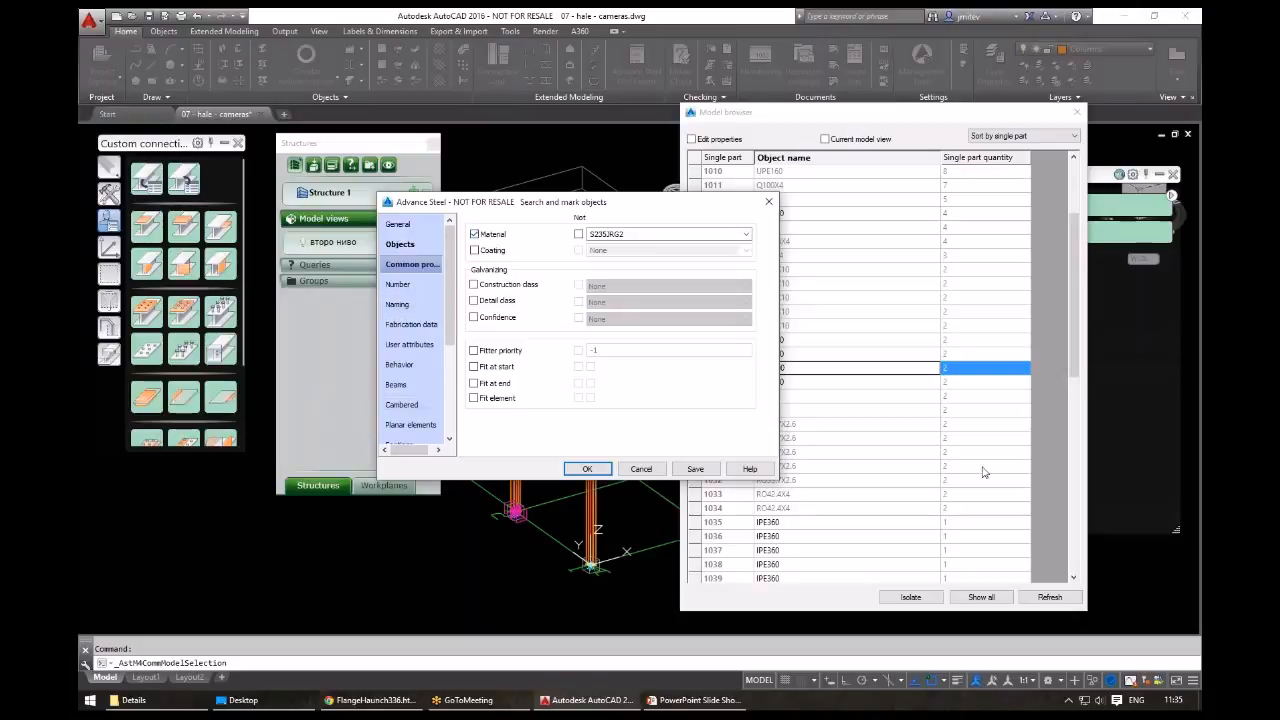
key(Escape)
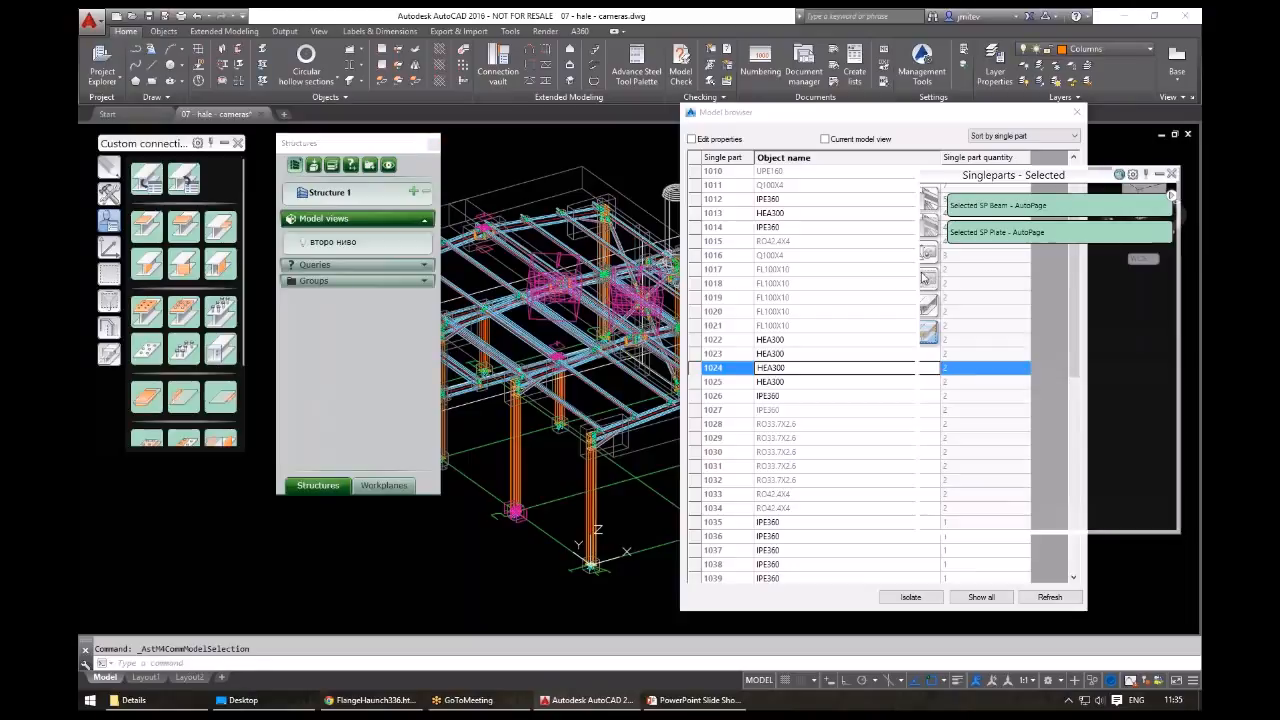
- Check the Model browser's sorting options and activate the второ ниво model view in the Project Explorer
click(1004, 137)
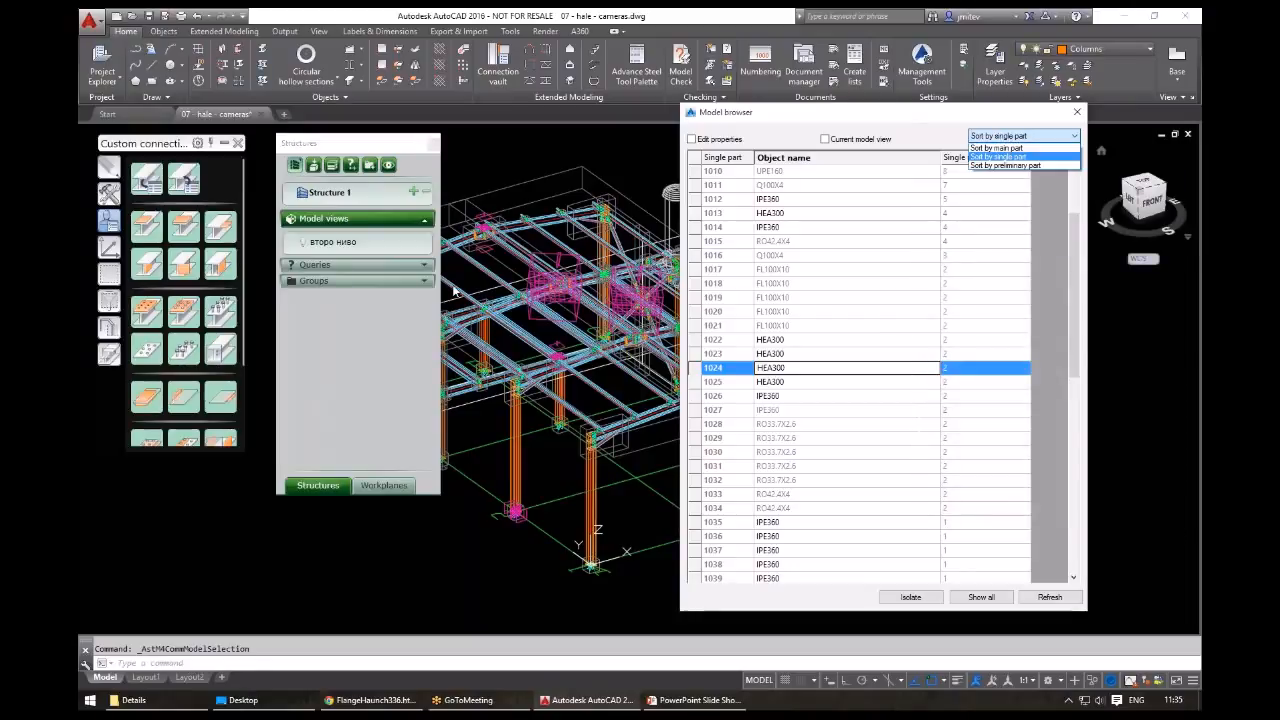
click(1005, 143)
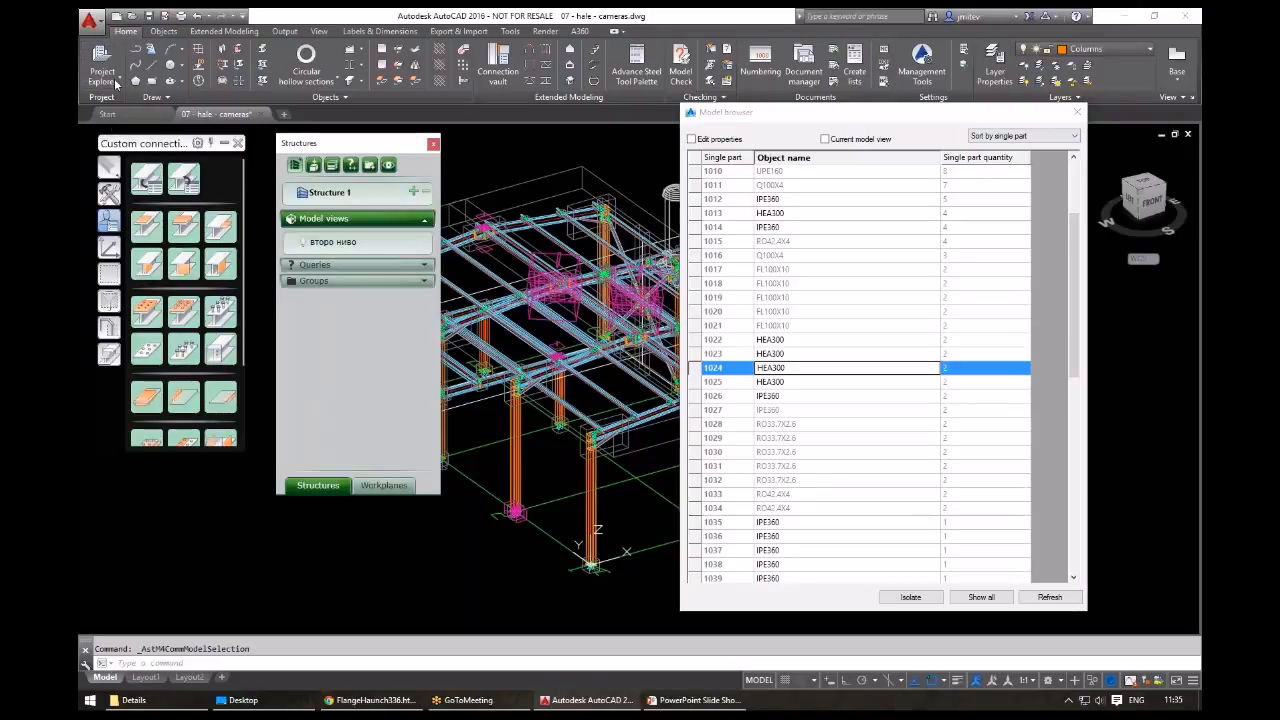
click(102, 80)
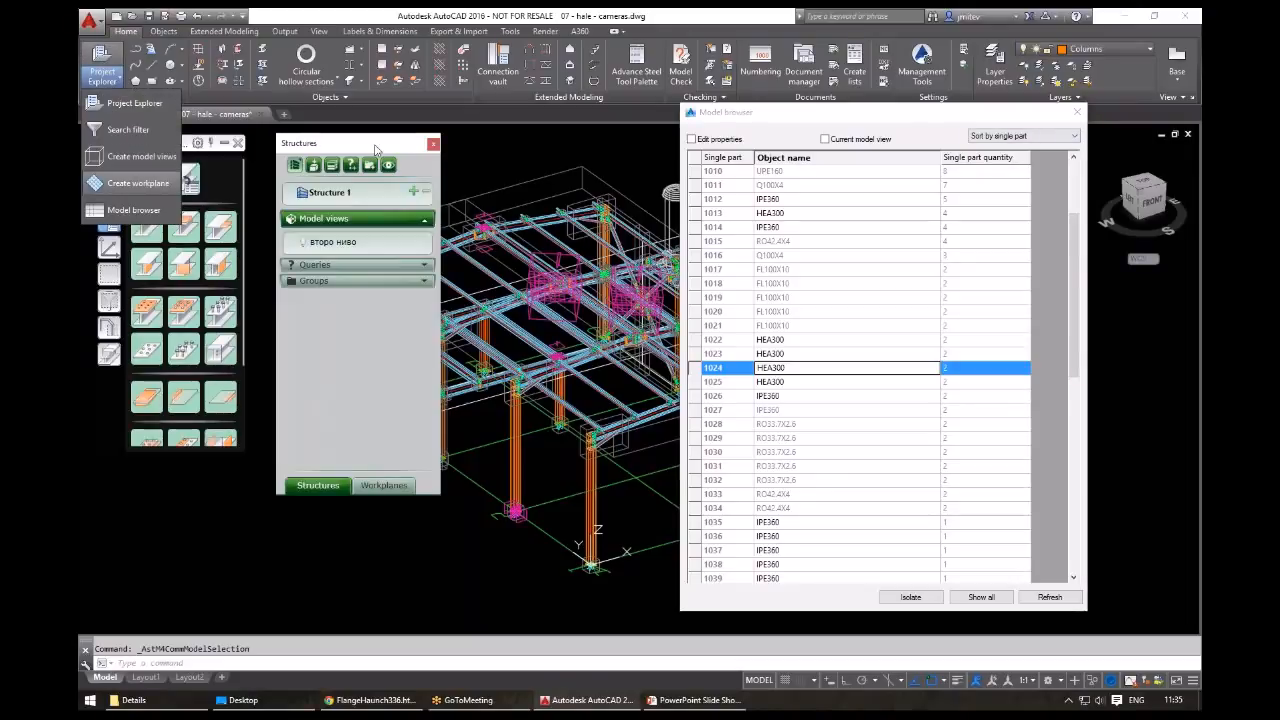
click(366, 201)
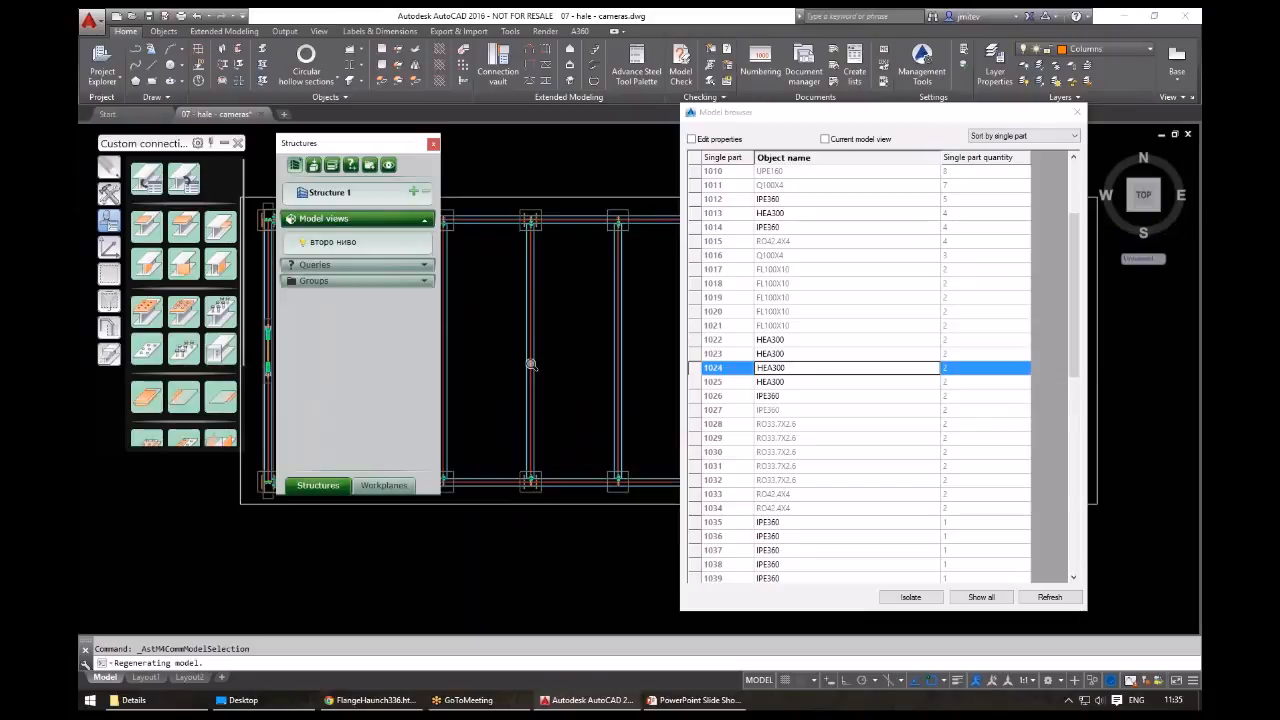
- Examine the beams and platform in the второ ниво model view in 3D, moving the Project Explorer clear of them
scroll(531, 364, down, 10)
scroll(609, 308, up, 3)
shift+middle_drag(557, 357, 450, 271)
scroll(609, 308, up, 5)
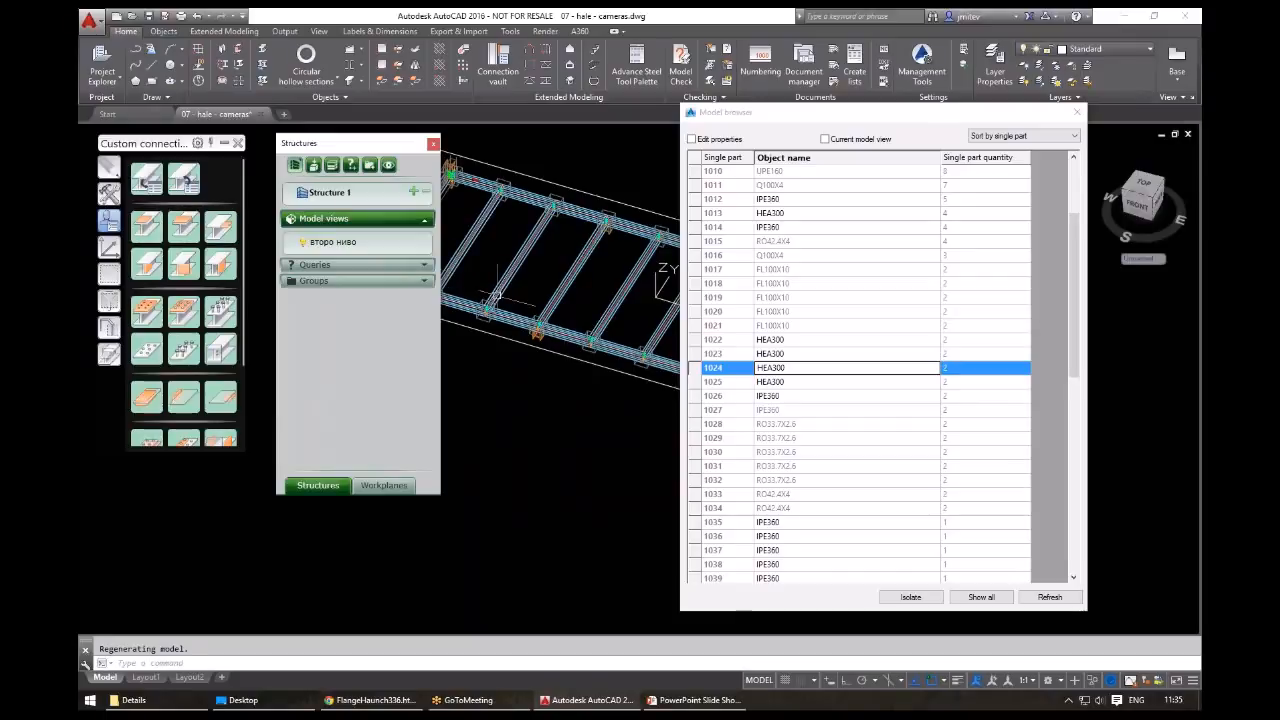
scroll(515, 298, down, 4)
drag(355, 143, 266, 156)
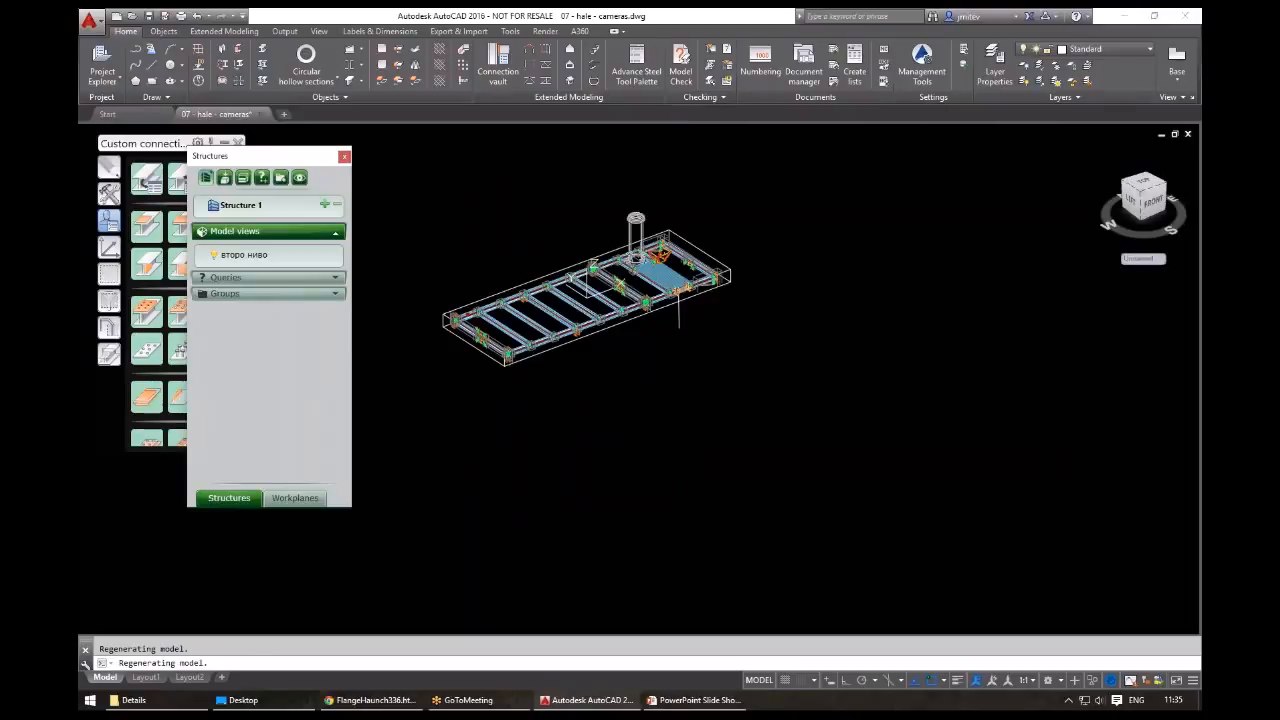
scroll(505, 335, up, 4)
middle_drag(505, 335, 686, 339)
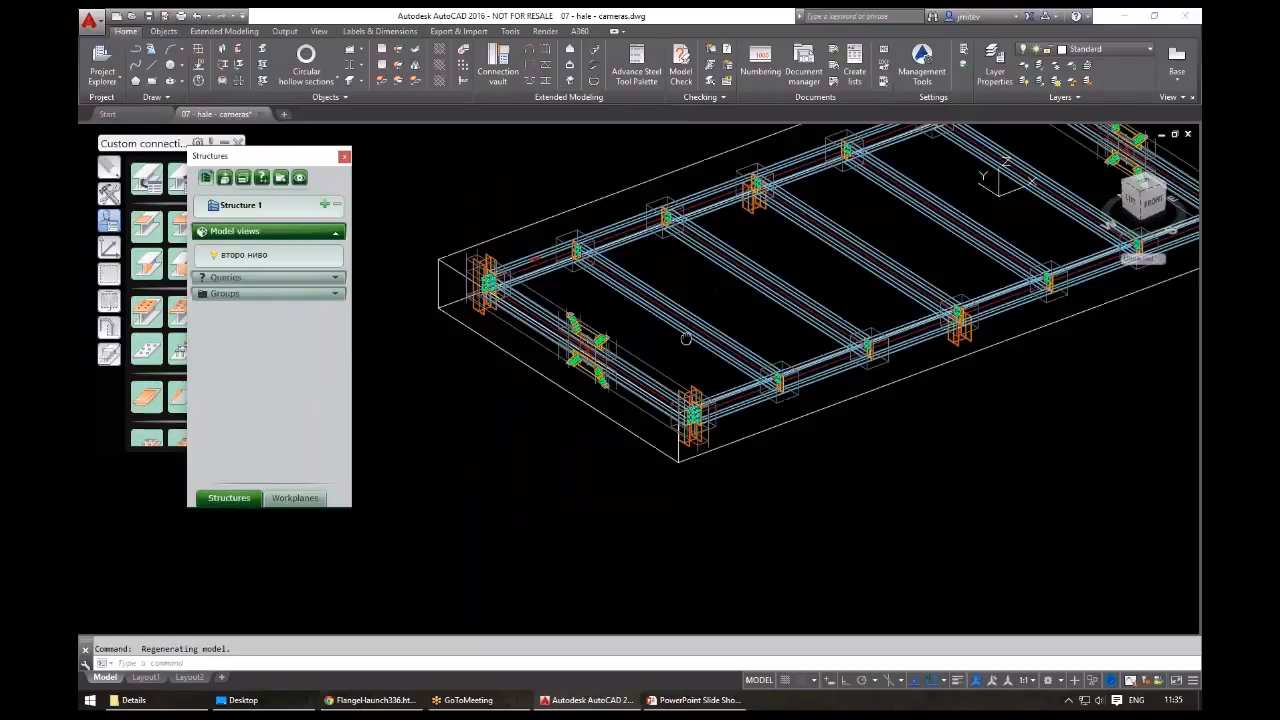
scroll(686, 339, down, 4)
middle_drag(788, 307, 690, 332)
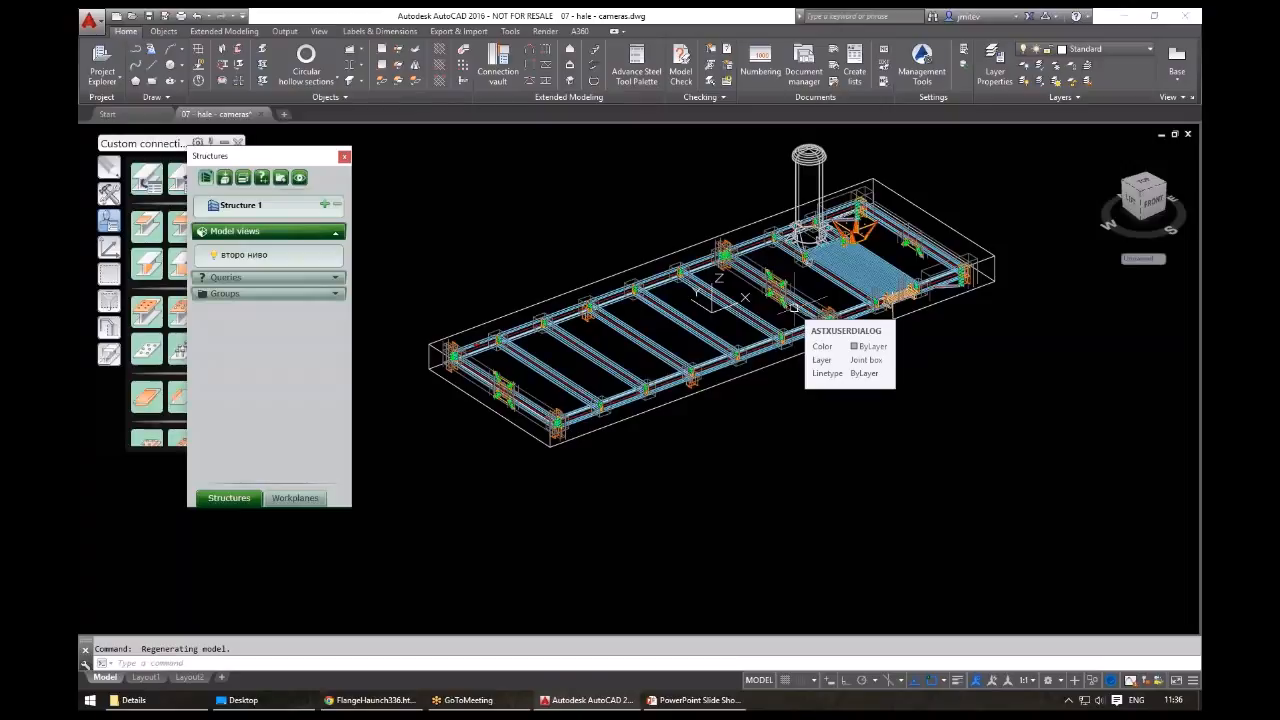
middle_drag(593, 420, 662, 408)
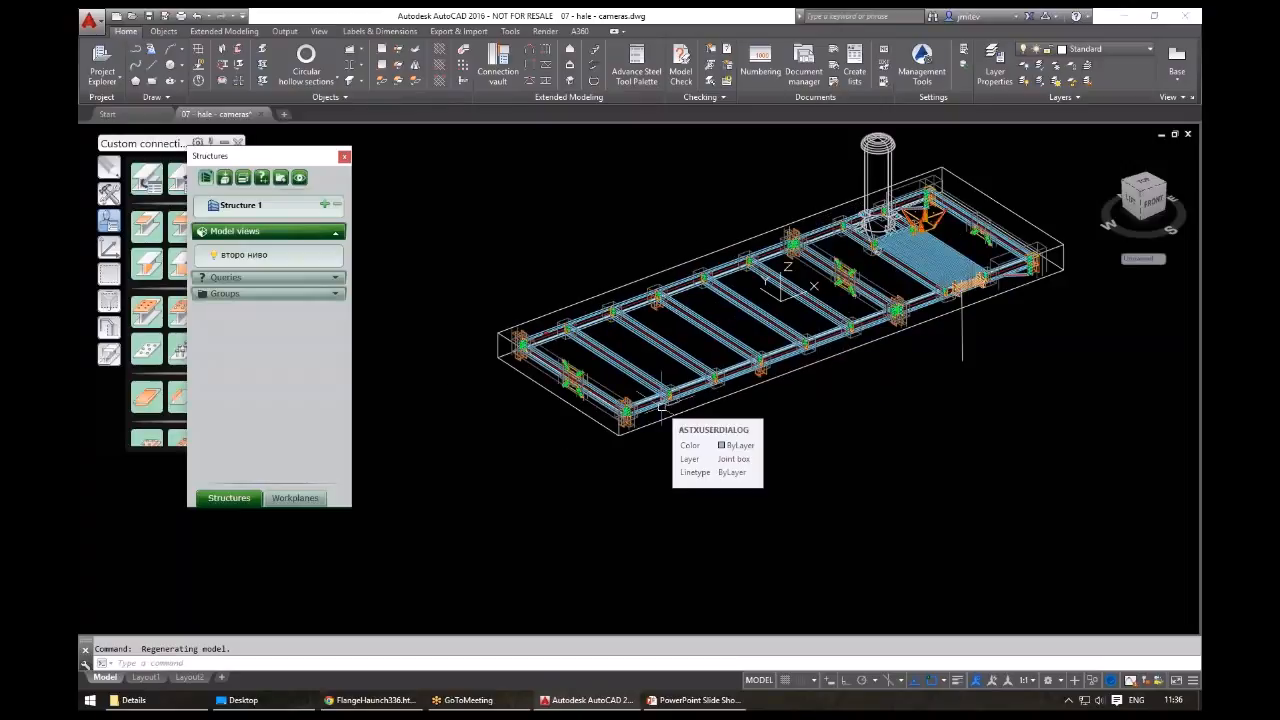
- Deactivate the второ ниво model view to show the whole hall, and open the Model browser
click(102, 64)
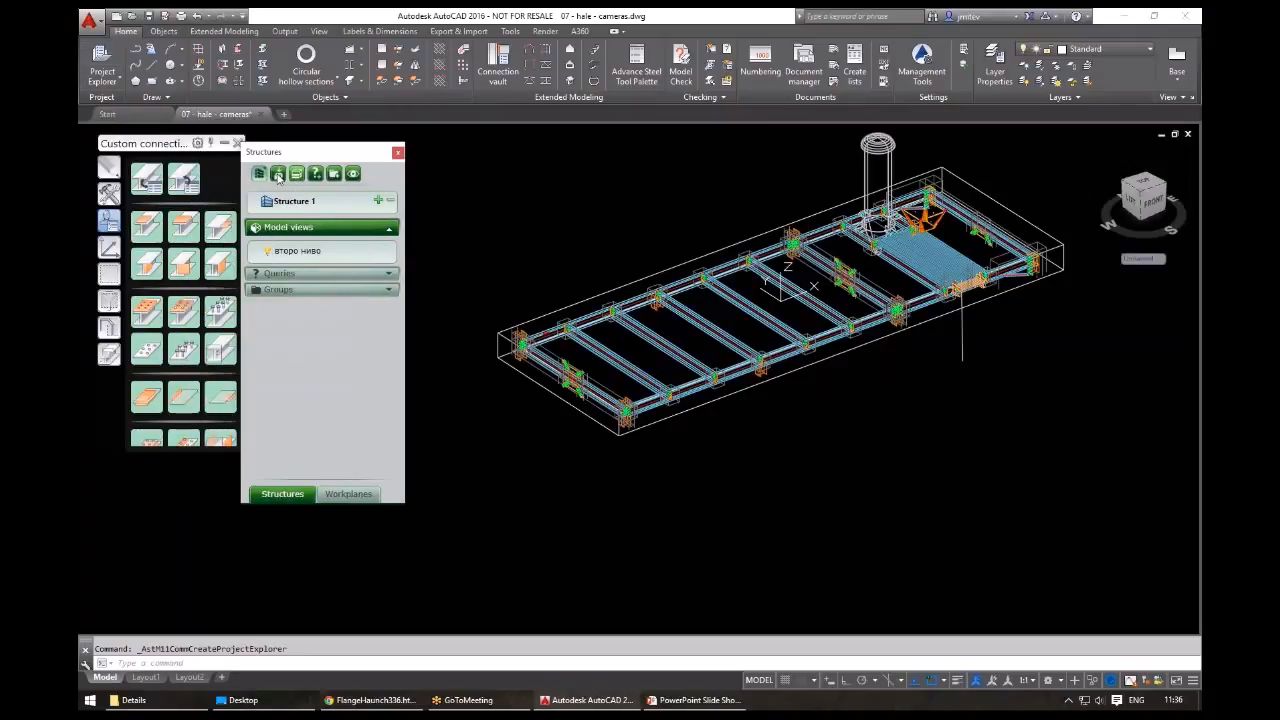
click(398, 152)
click(103, 79)
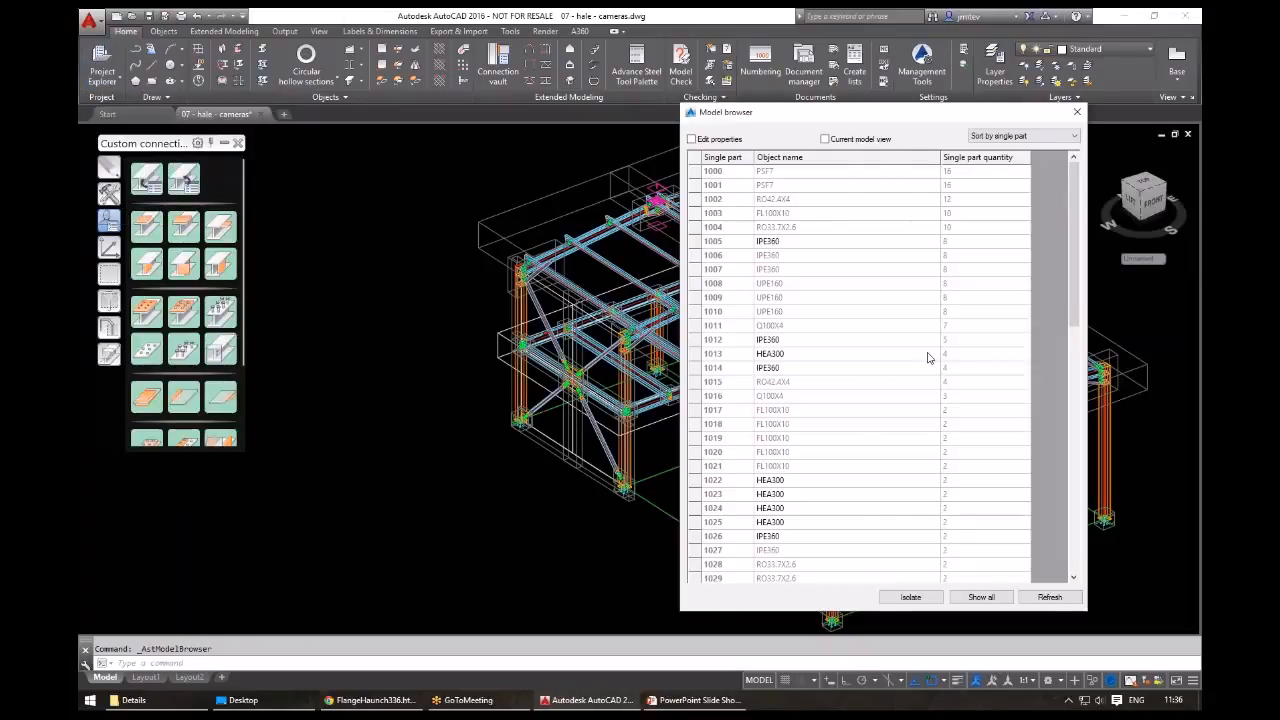
- Locate single part 1013 (HEA300) from the Model browser and isolate its columns in the model
click(928, 357)
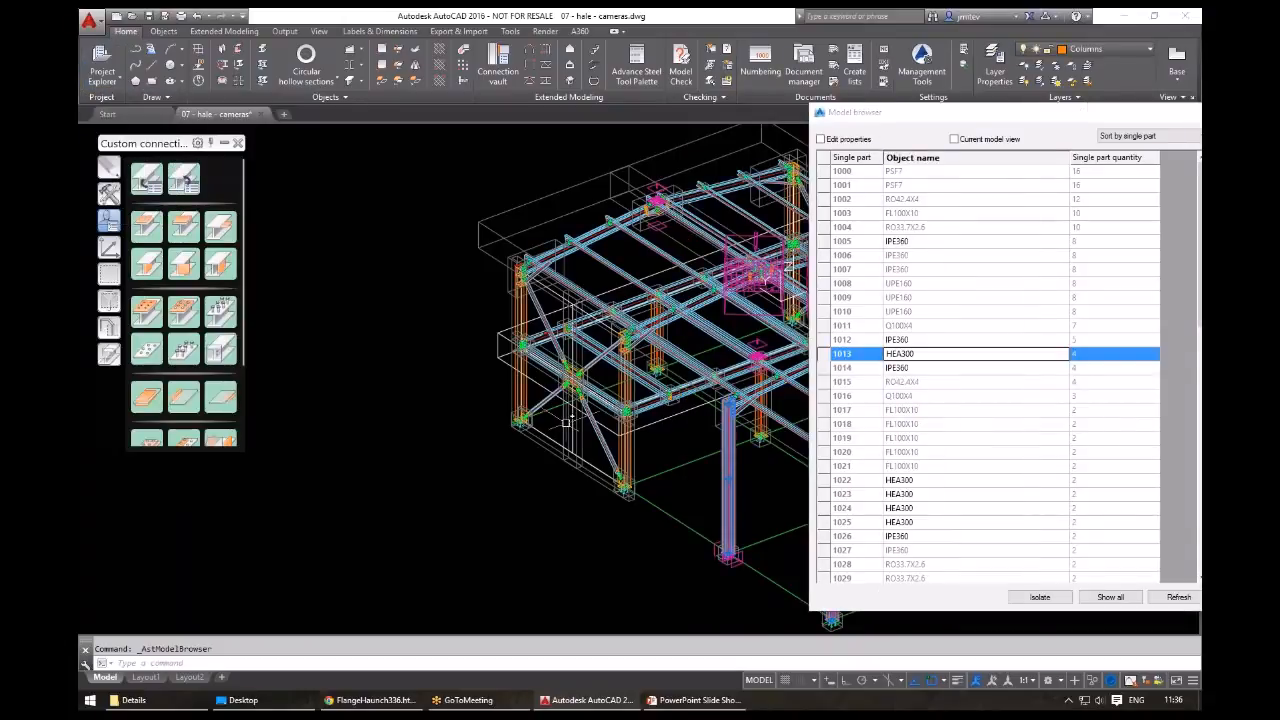
scroll(706, 496, up, 3)
middle_drag(706, 496, 557, 474)
text(io)
key(Return)
scroll(554, 460, down, 6)
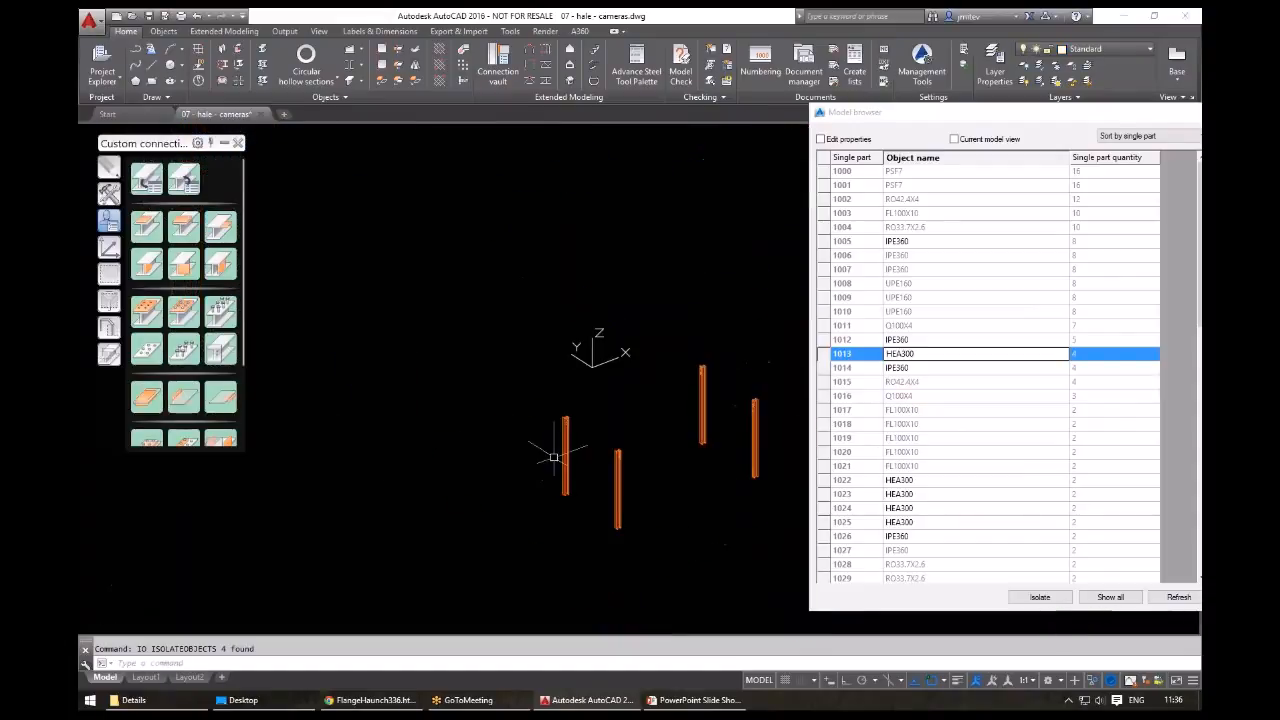
- End the isolation of the HEA300 columns to show the complete hall model
middle_drag(553, 457, 448, 398)
text(e)
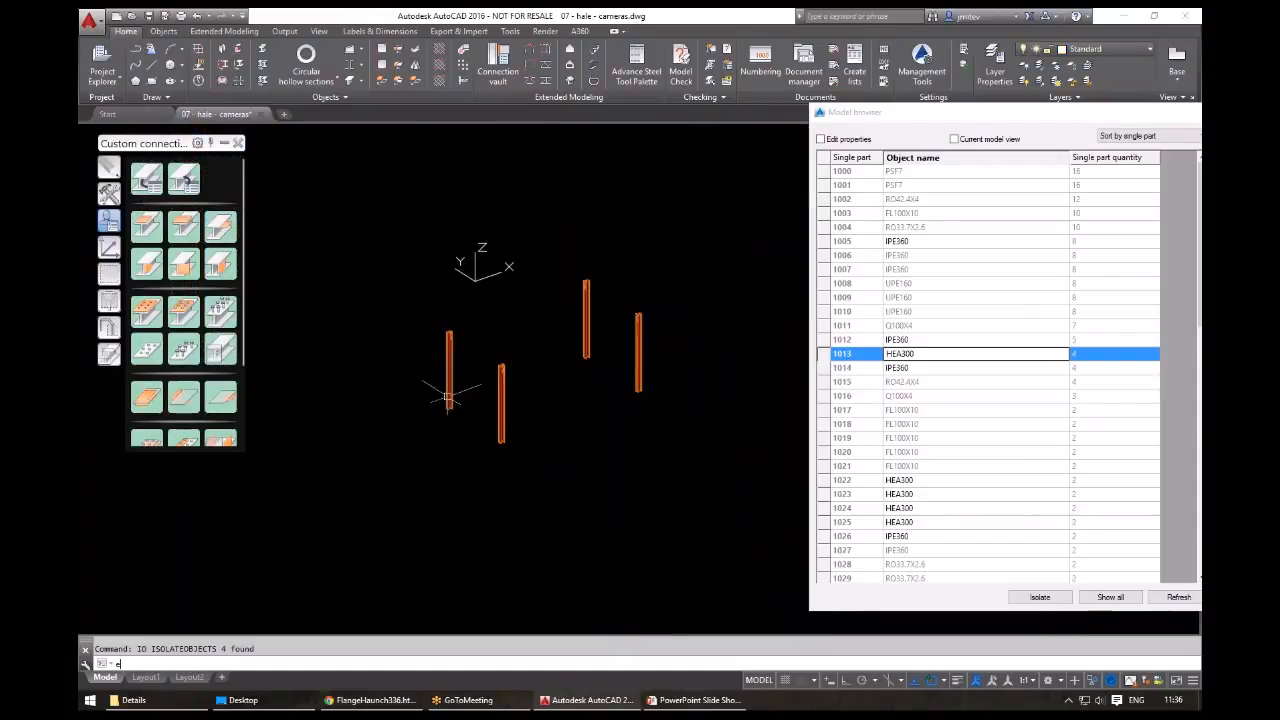
text(i)
key(Return)
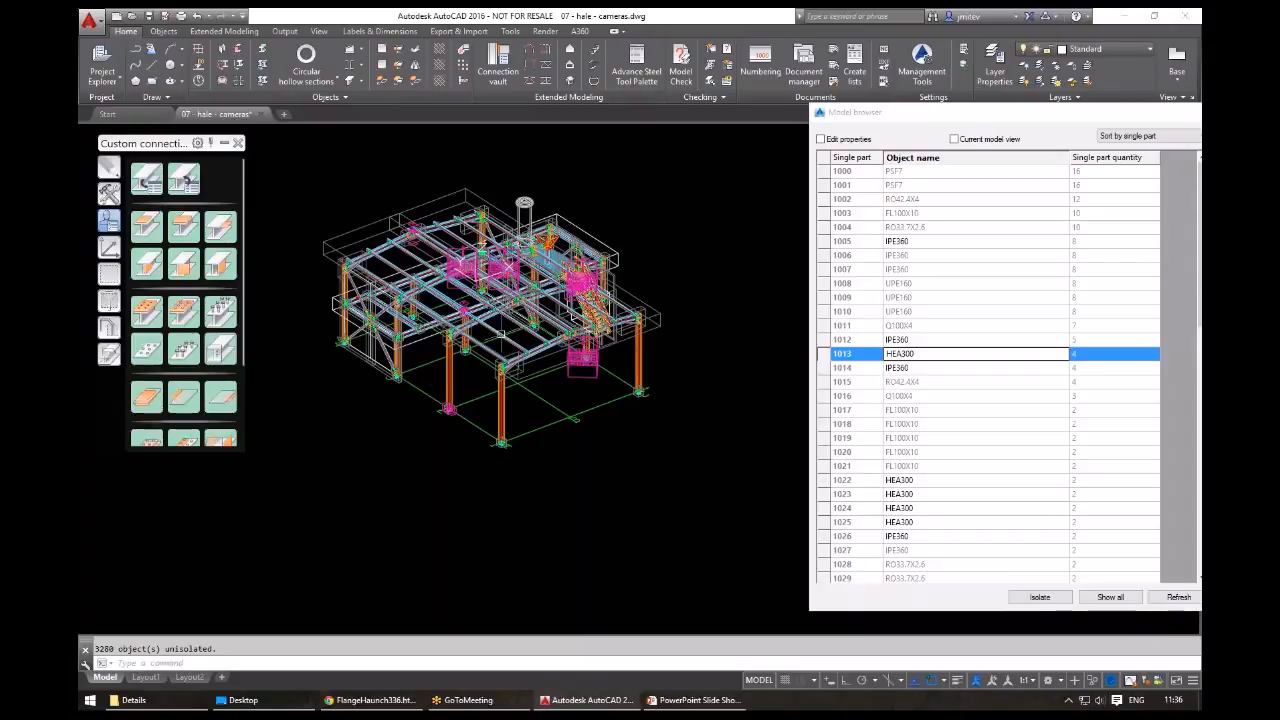
- Locate the single part 1012 IPE360 beams in the model, clear the selection and close the Model browser
click(407, 306)
scroll(407, 306, up, 6)
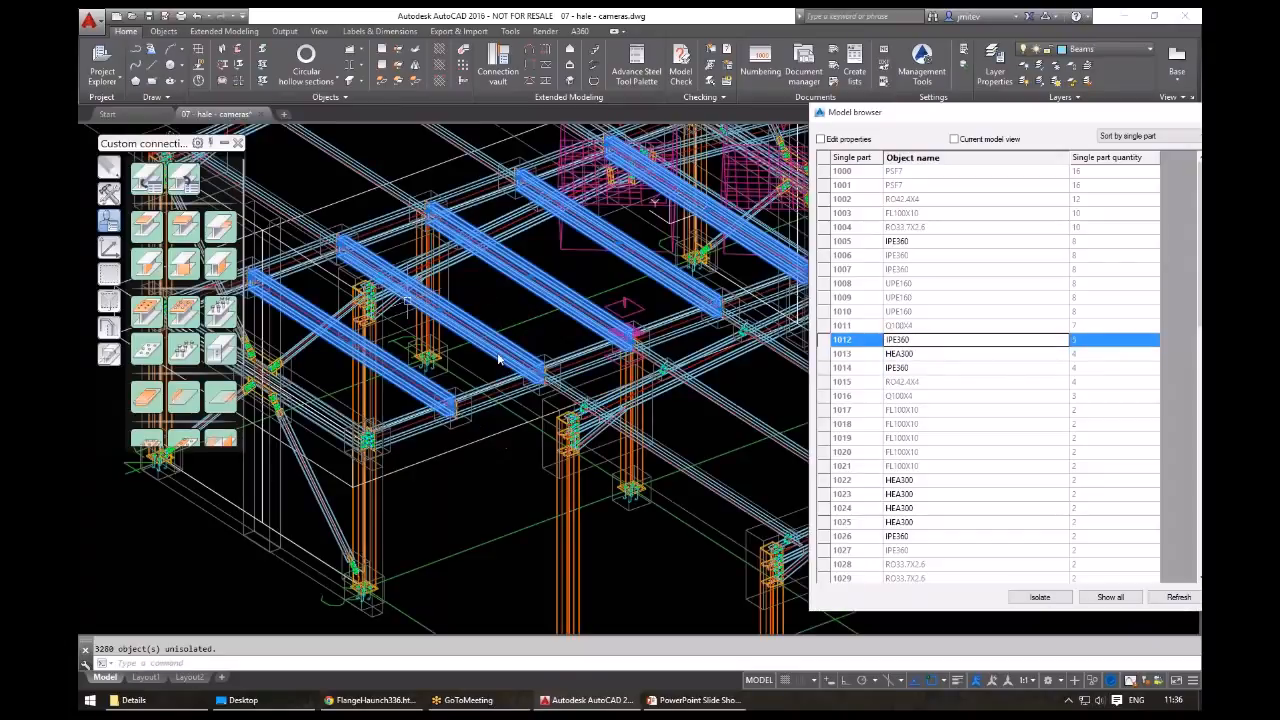
scroll(487, 339, down, 5)
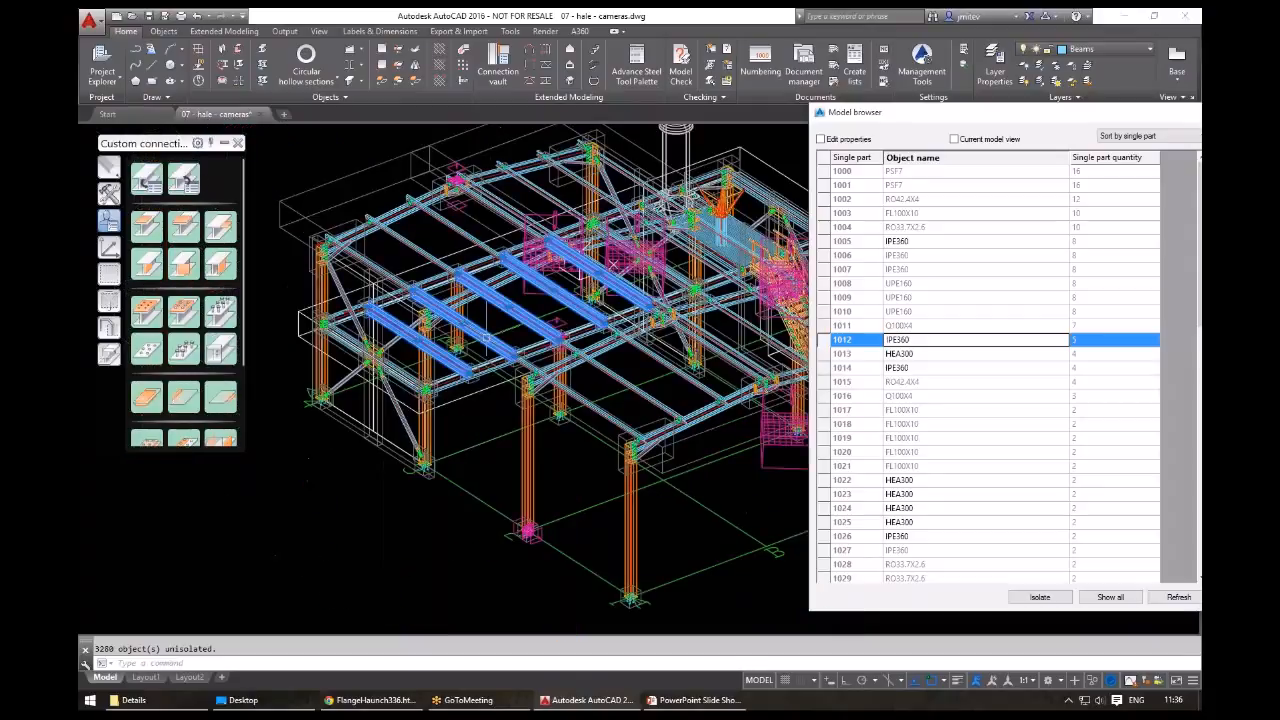
scroll(485, 335, down, 3)
click(386, 520)
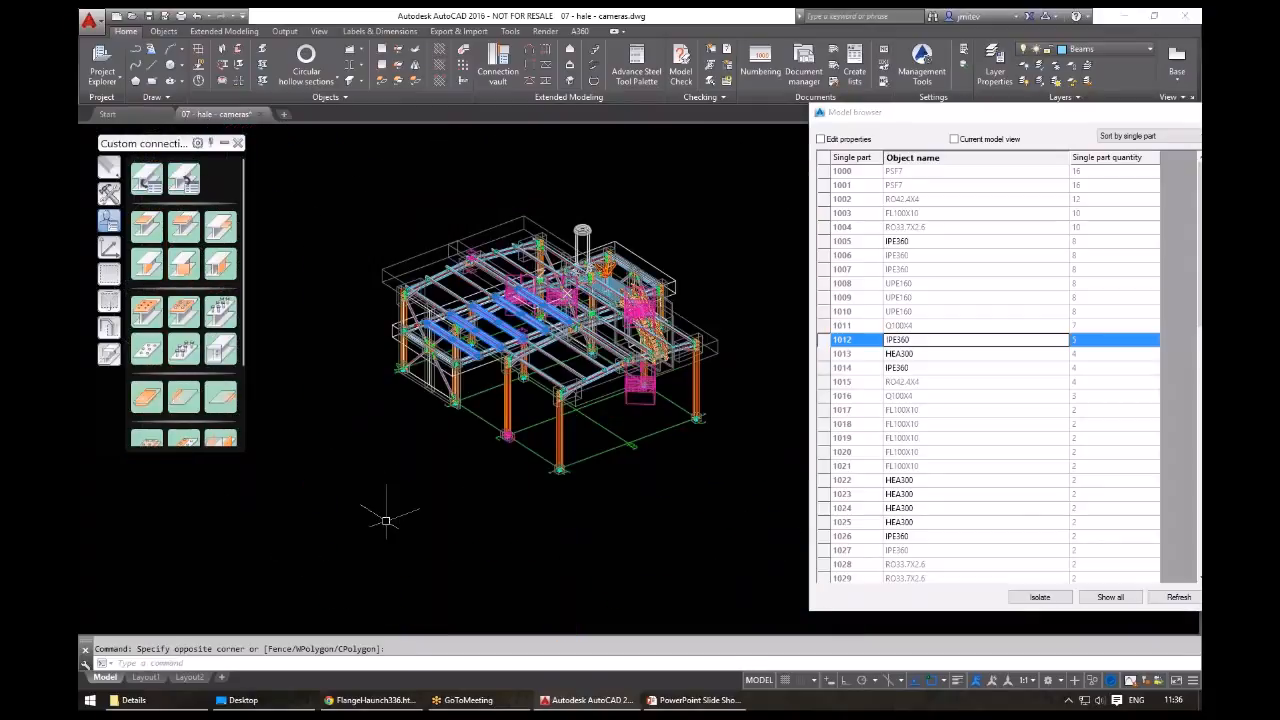
key(Escape)
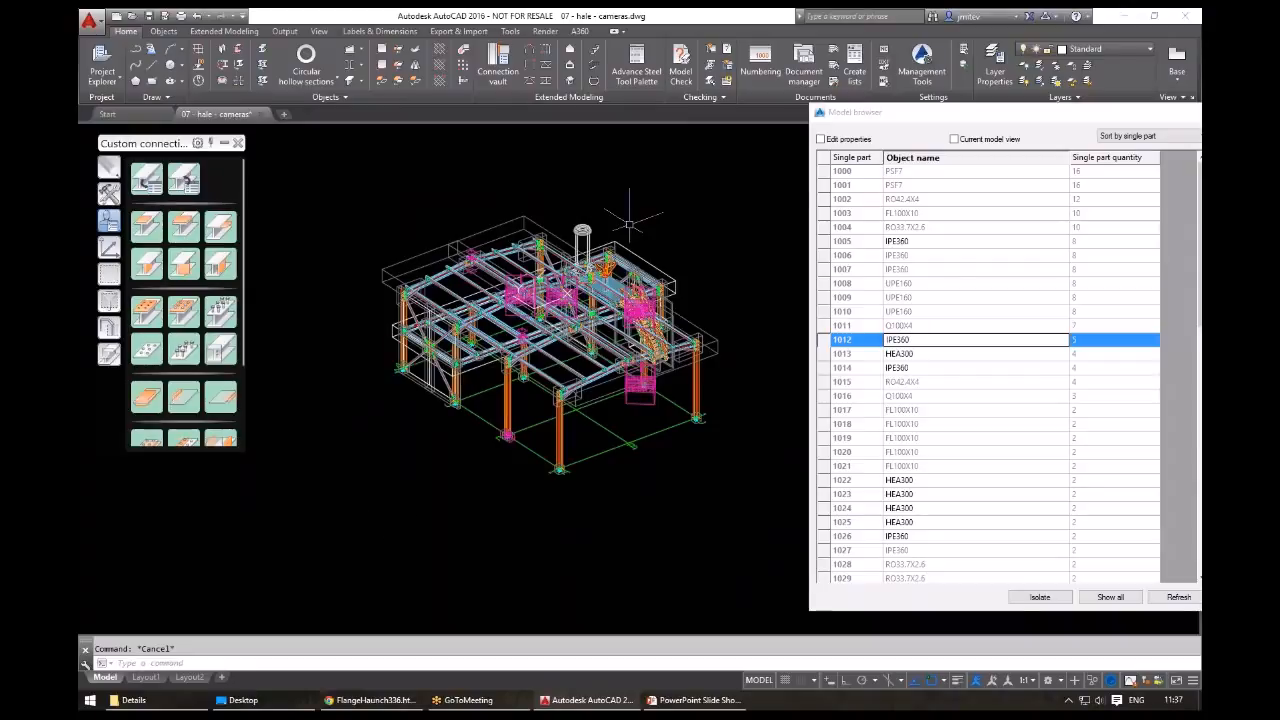
drag(998, 112, 880, 112)
click(1088, 112)
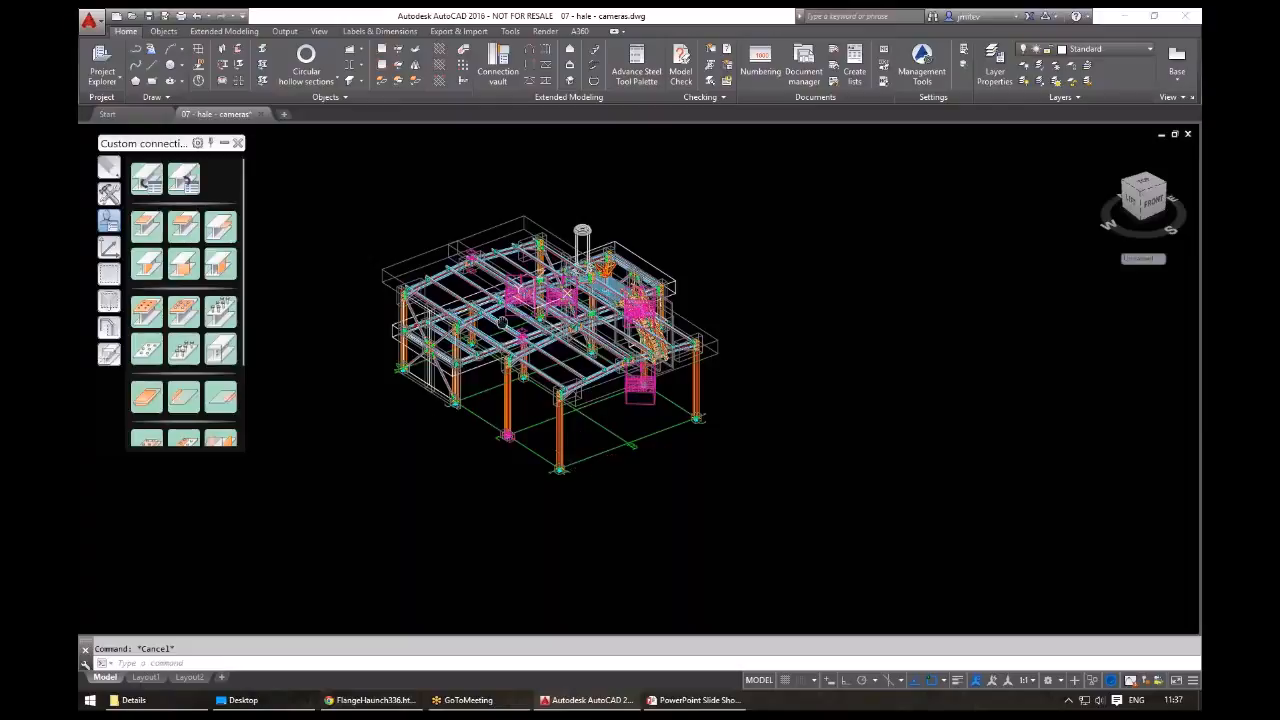
- Open the search filter and review its object, common property, general, fabrication data and beam criteria
shift+middle_drag(501, 320, 529, 232)
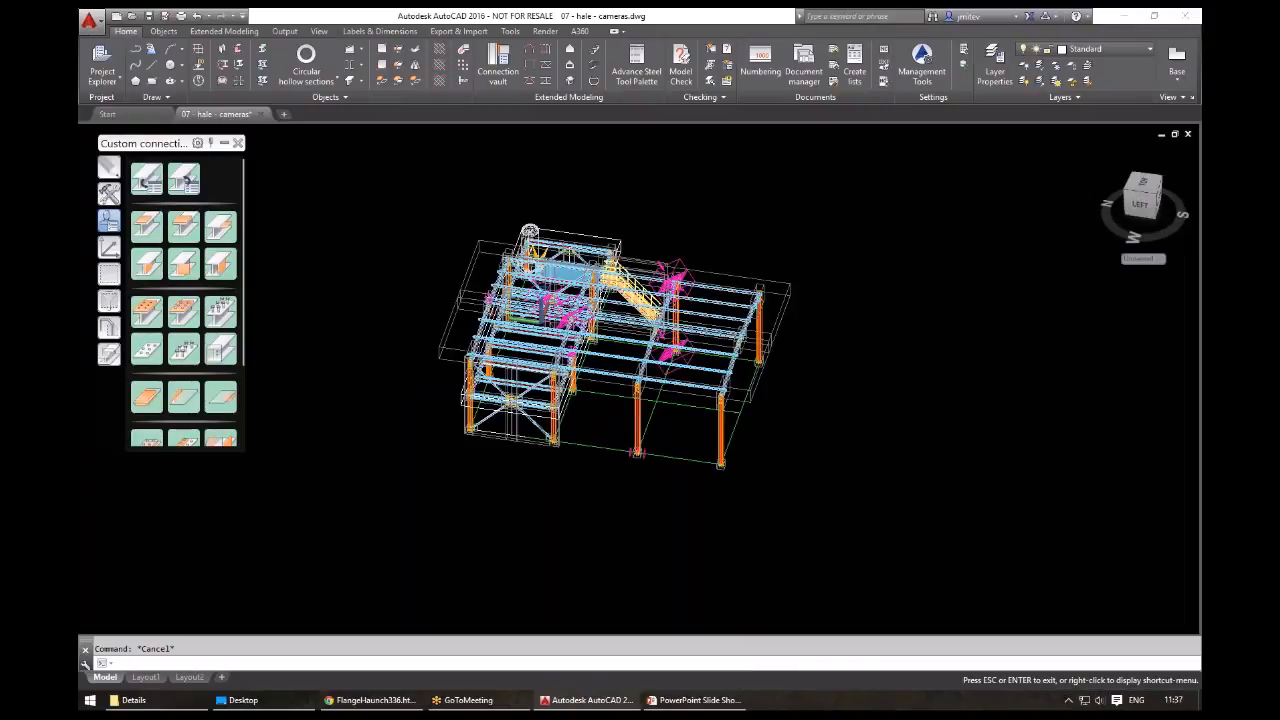
shift+middle_drag(529, 232, 524, 234)
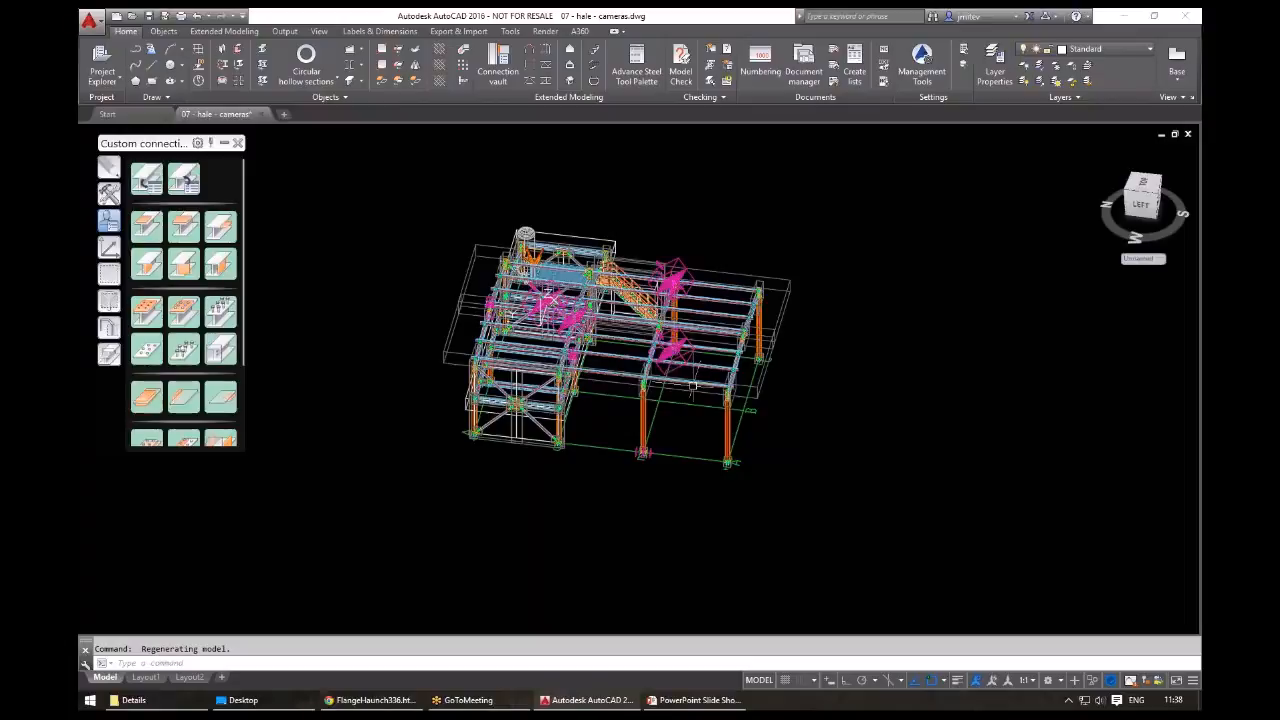
click(102, 80)
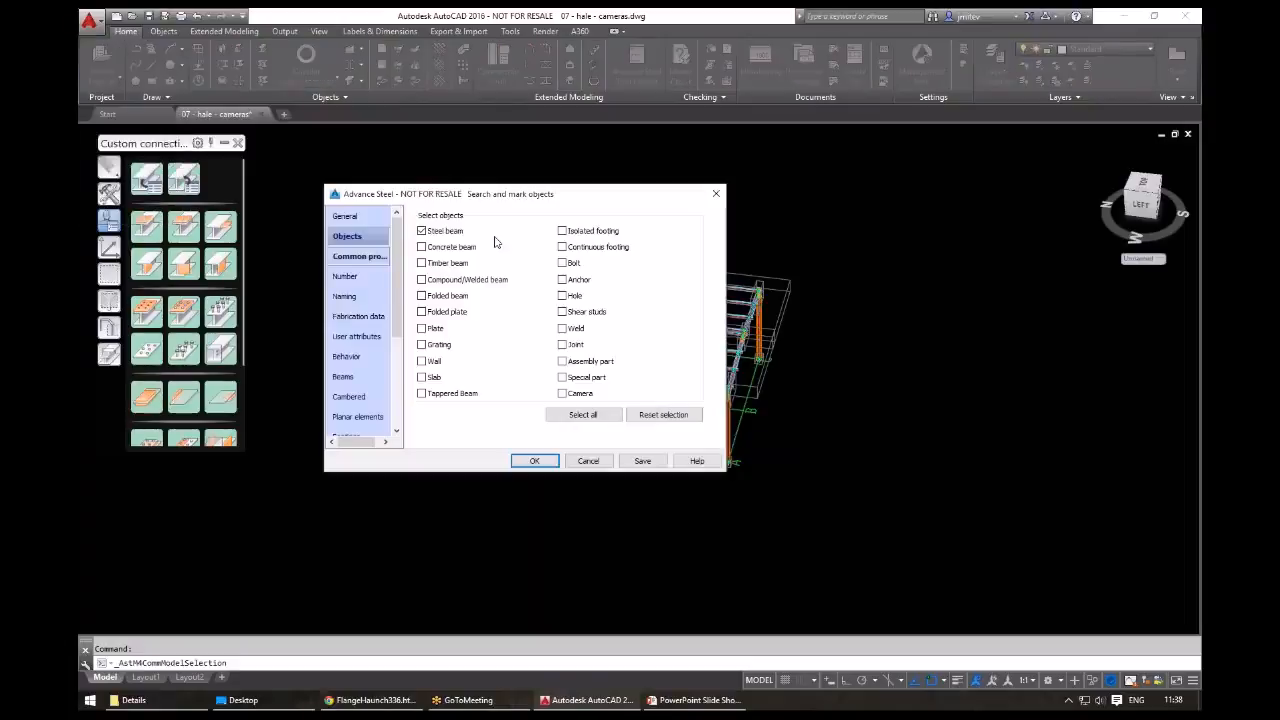
scroll(494, 260, down, 3)
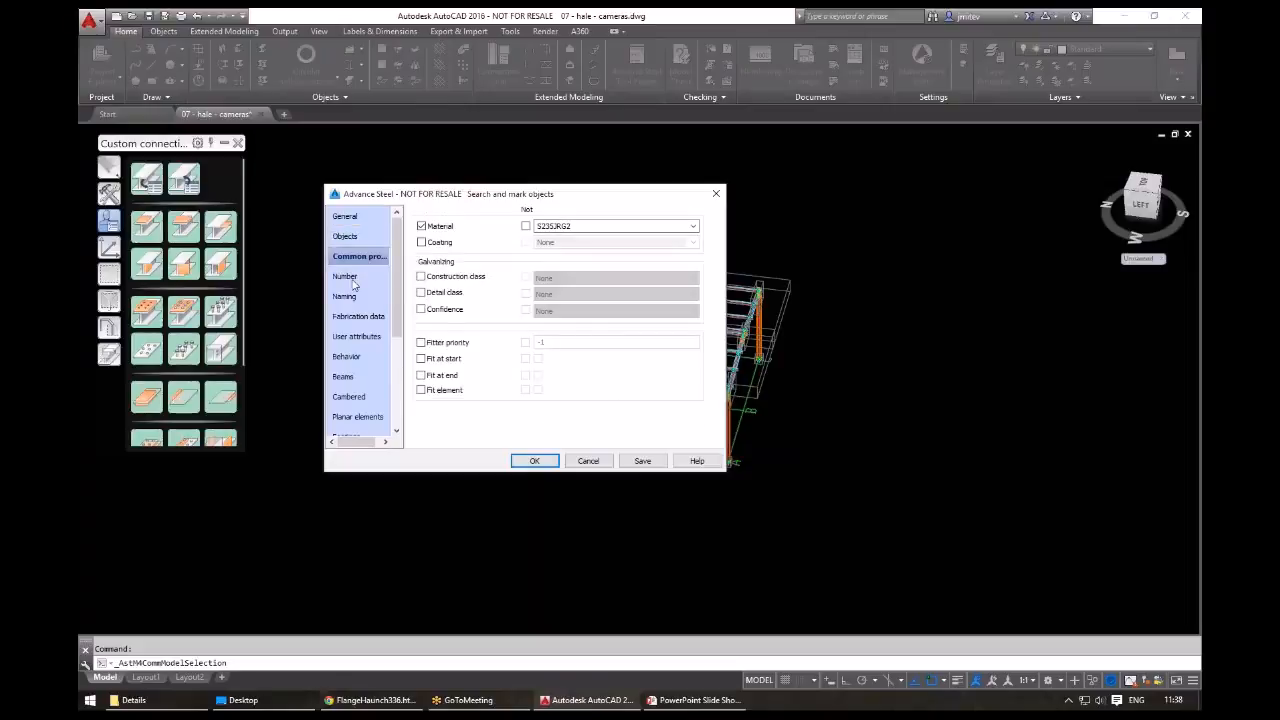
click(345, 216)
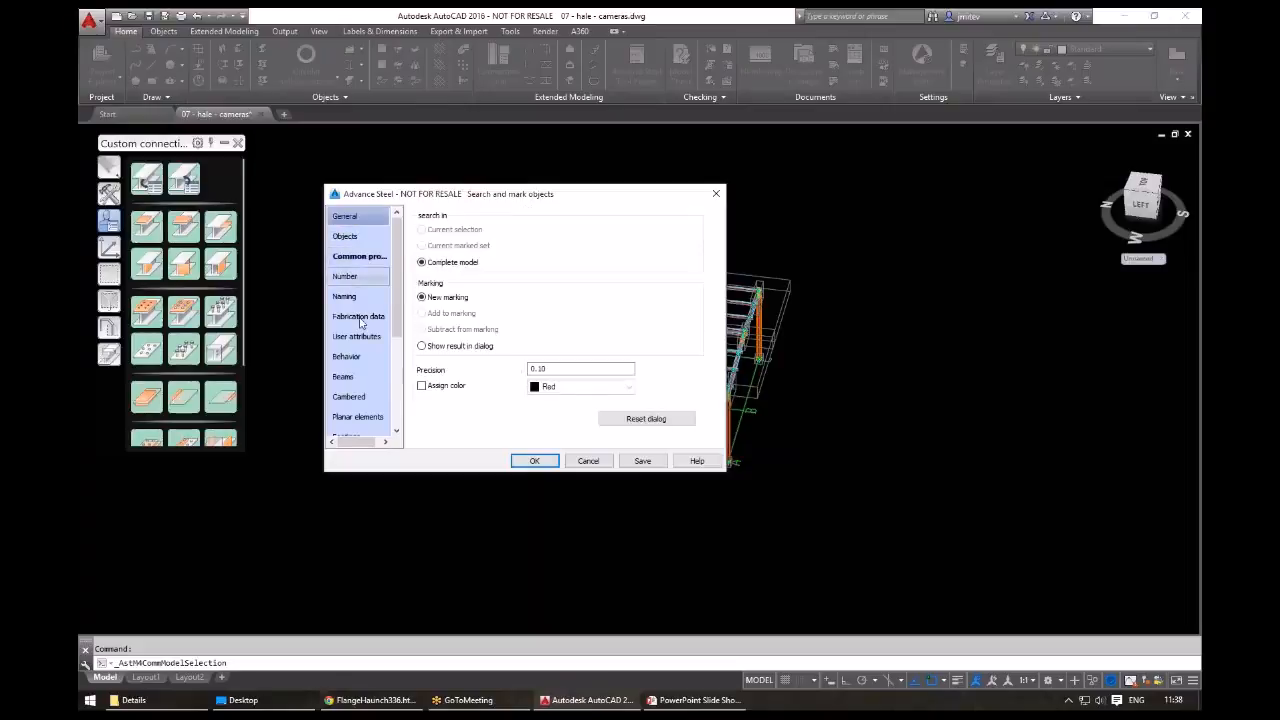
click(360, 317)
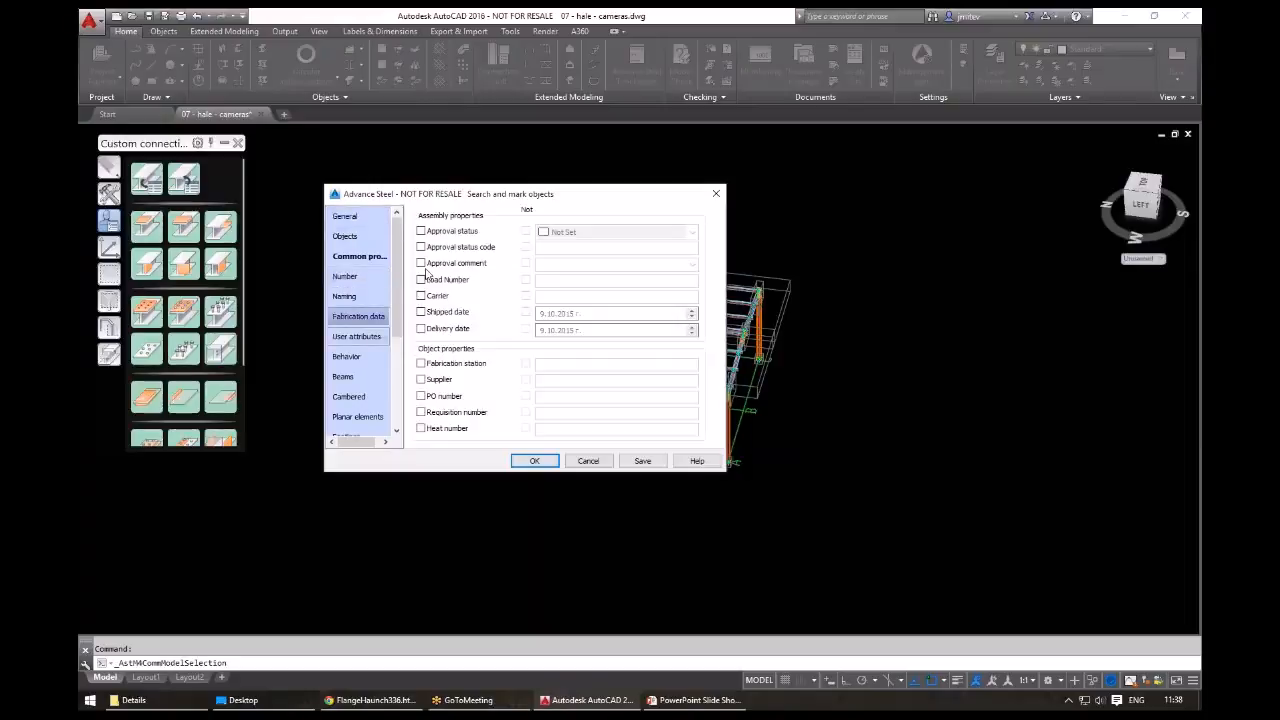
click(343, 376)
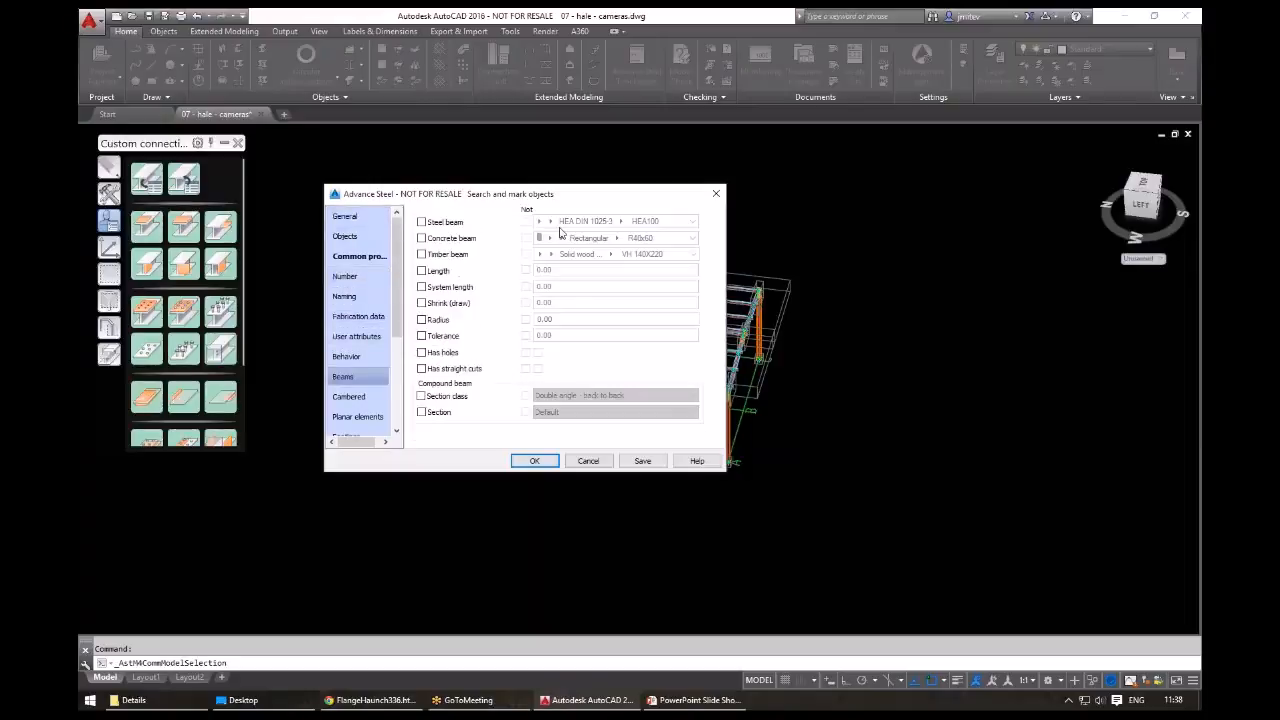
- Search the model for steel beams with section HEA280 from the HEA DIN 1025-3 class
click(422, 222)
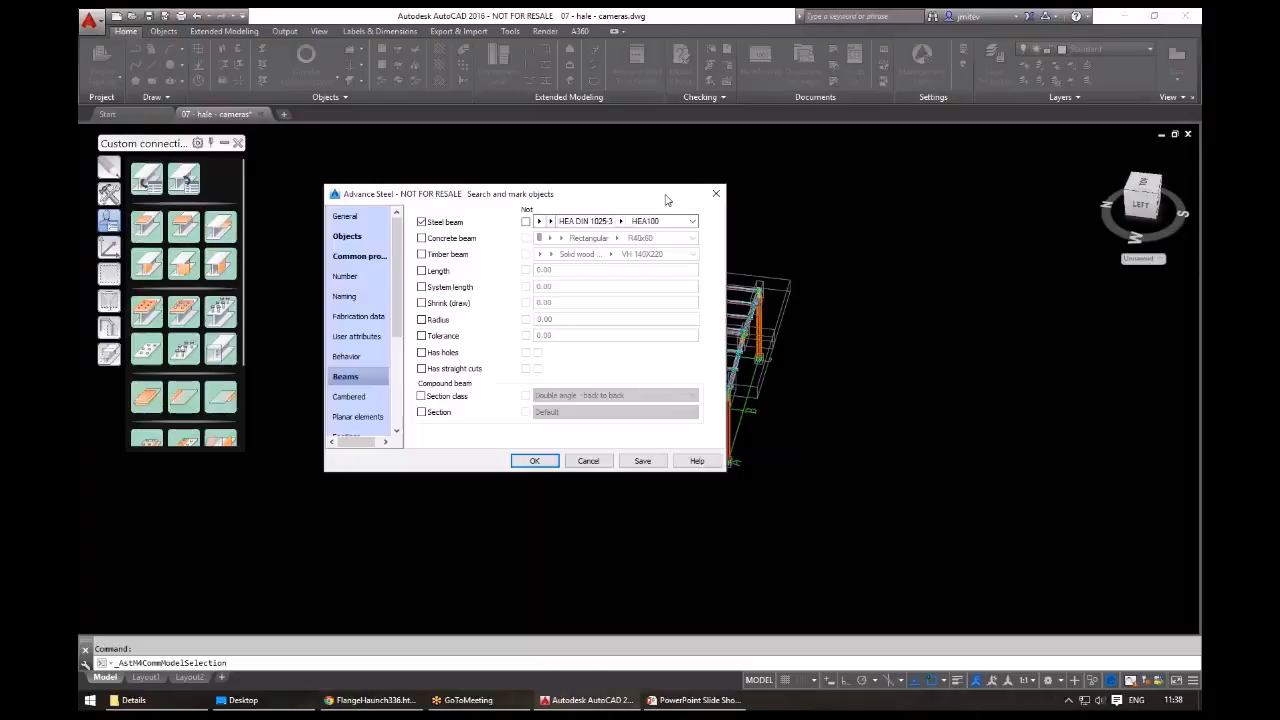
drag(666, 200, 494, 192)
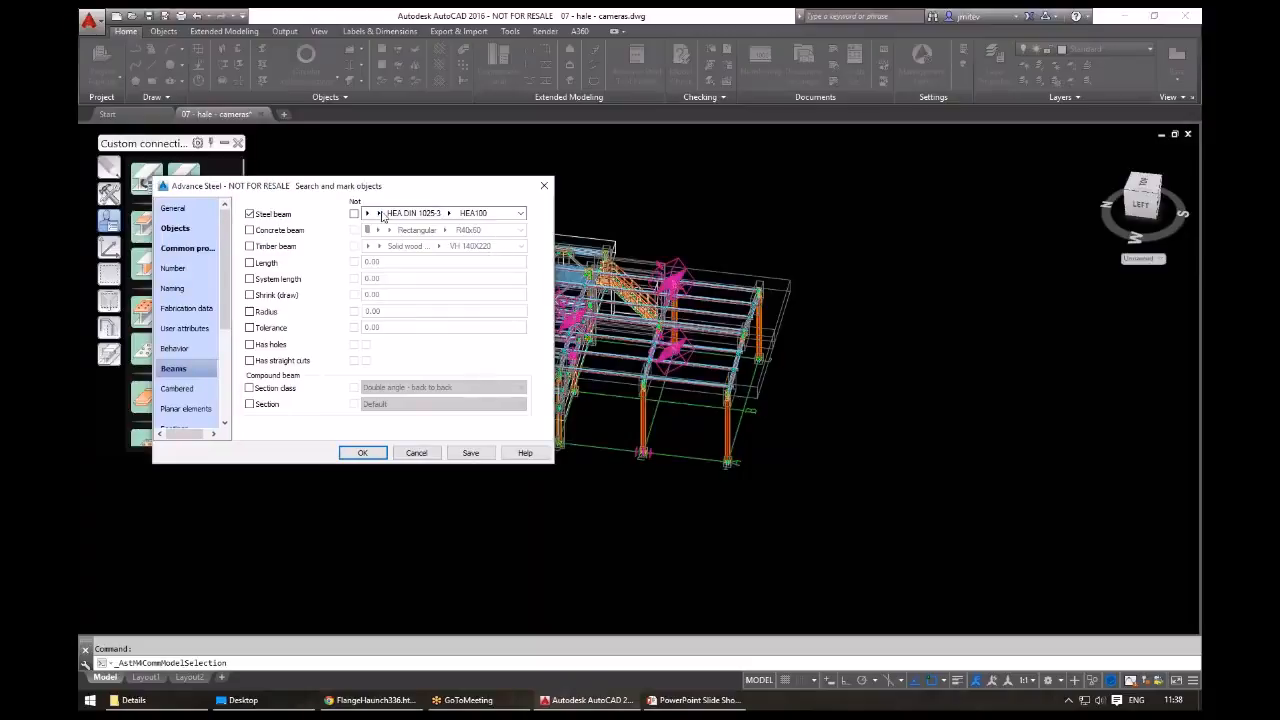
click(380, 214)
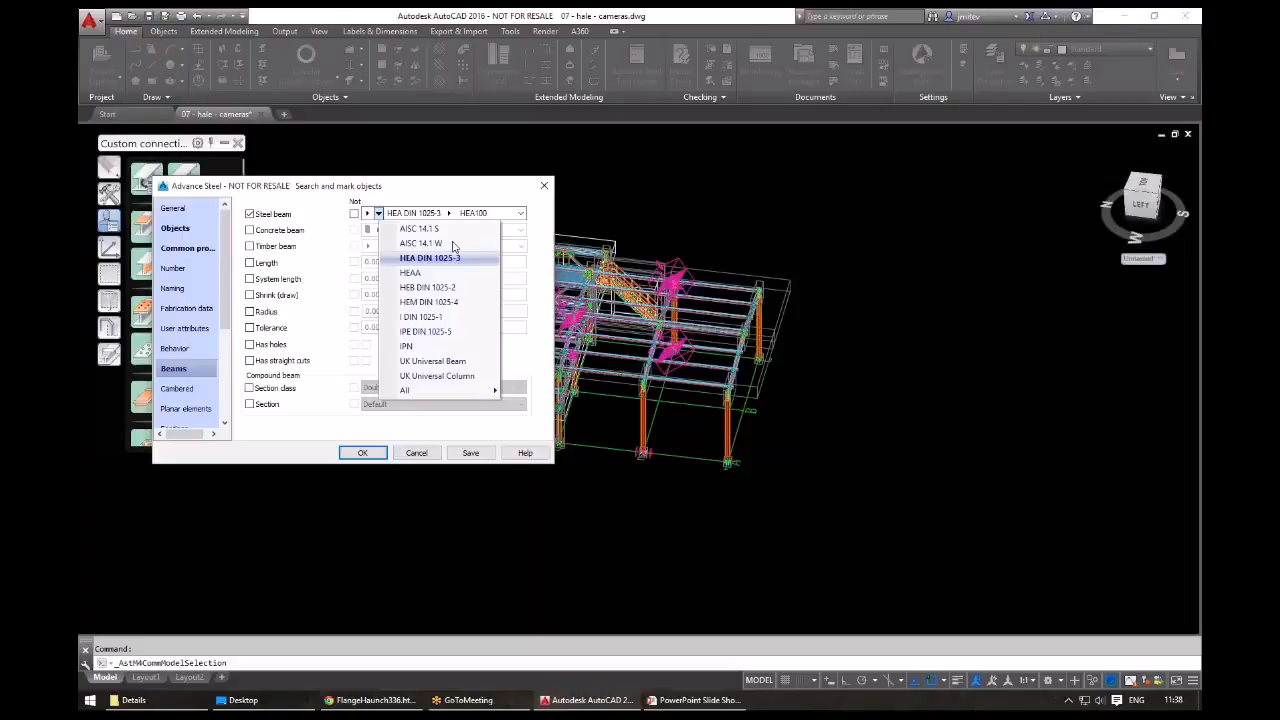
click(449, 213)
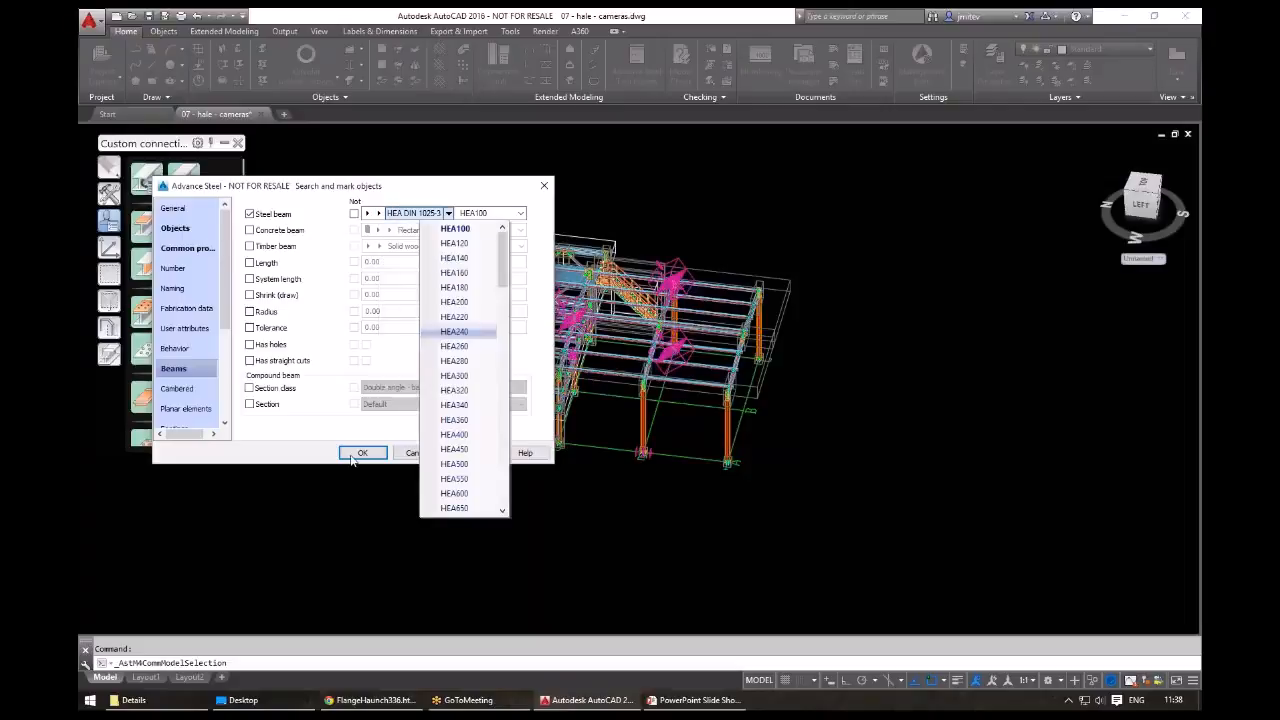
click(454, 361)
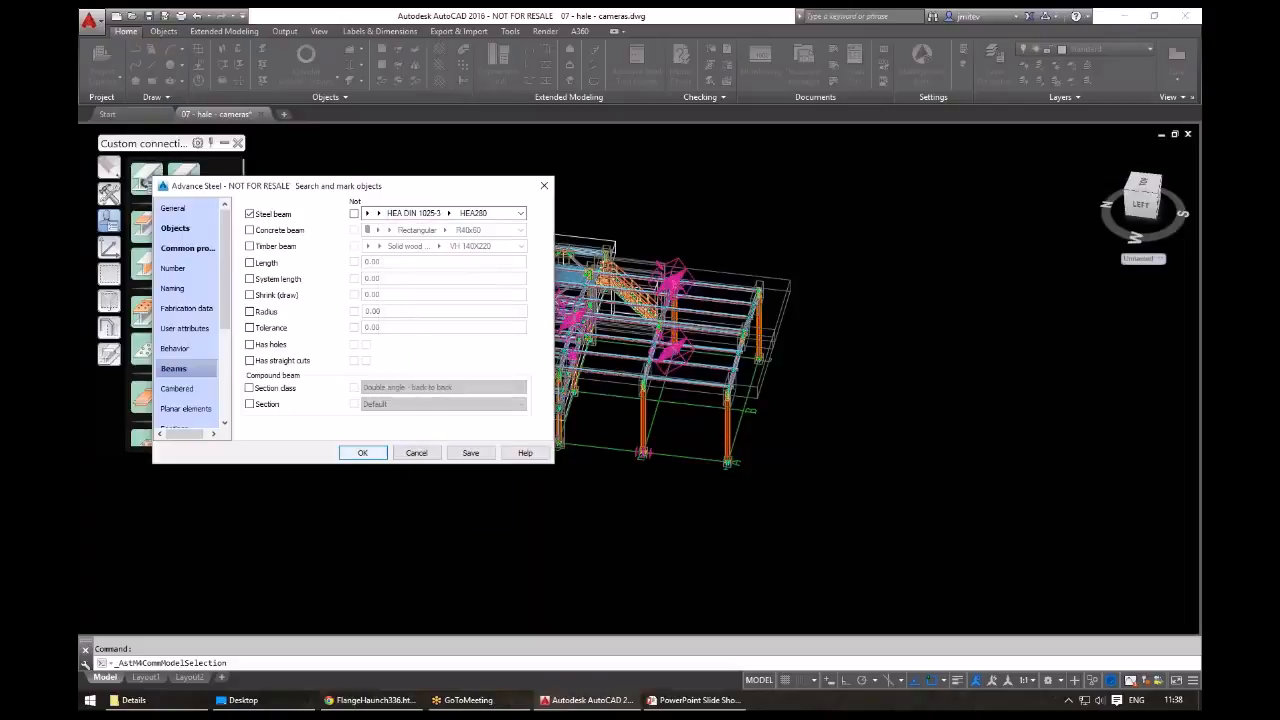
click(363, 452)
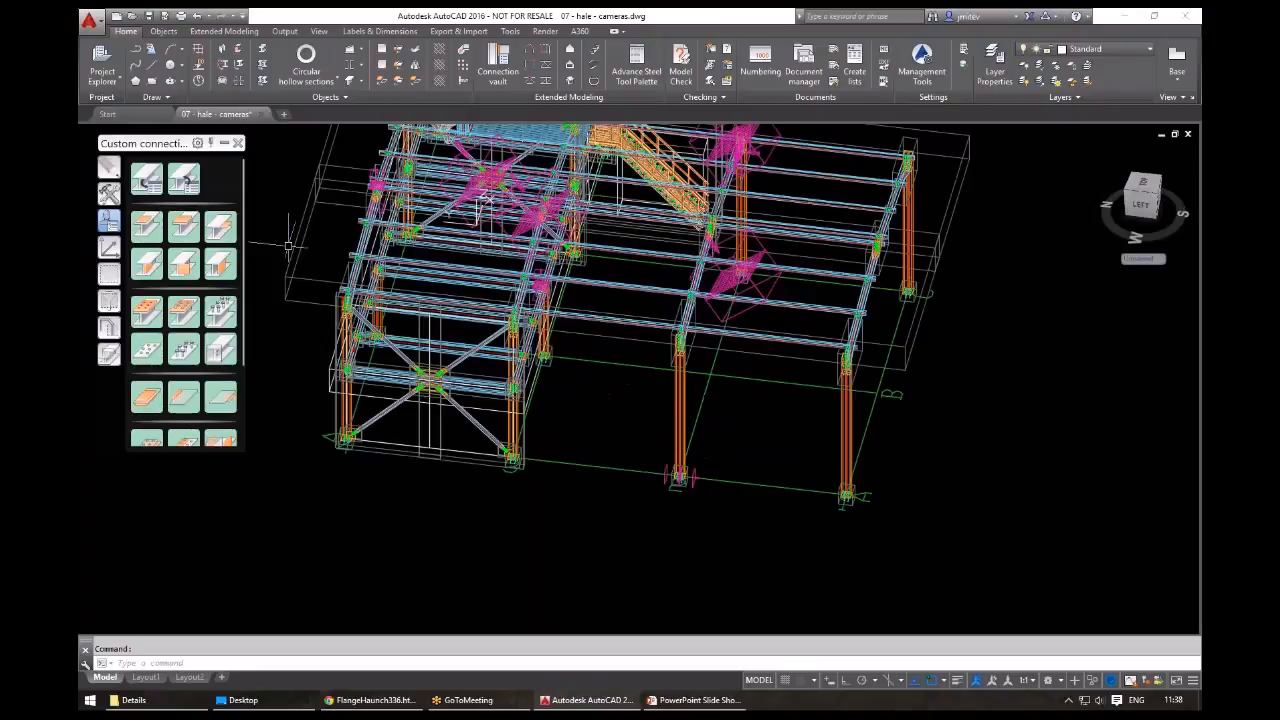
- Reopen the search filter and try to save the HEA280 steel beam search as a named query
click(102, 80)
click(128, 129)
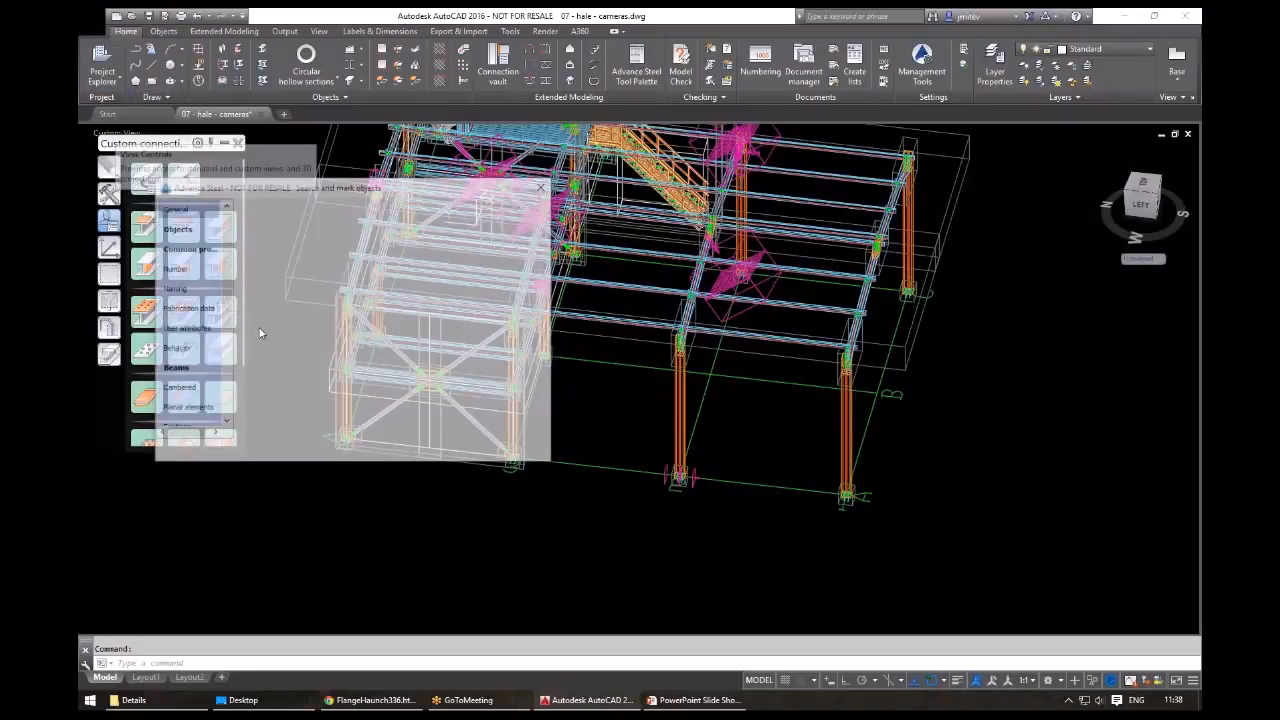
click(175, 368)
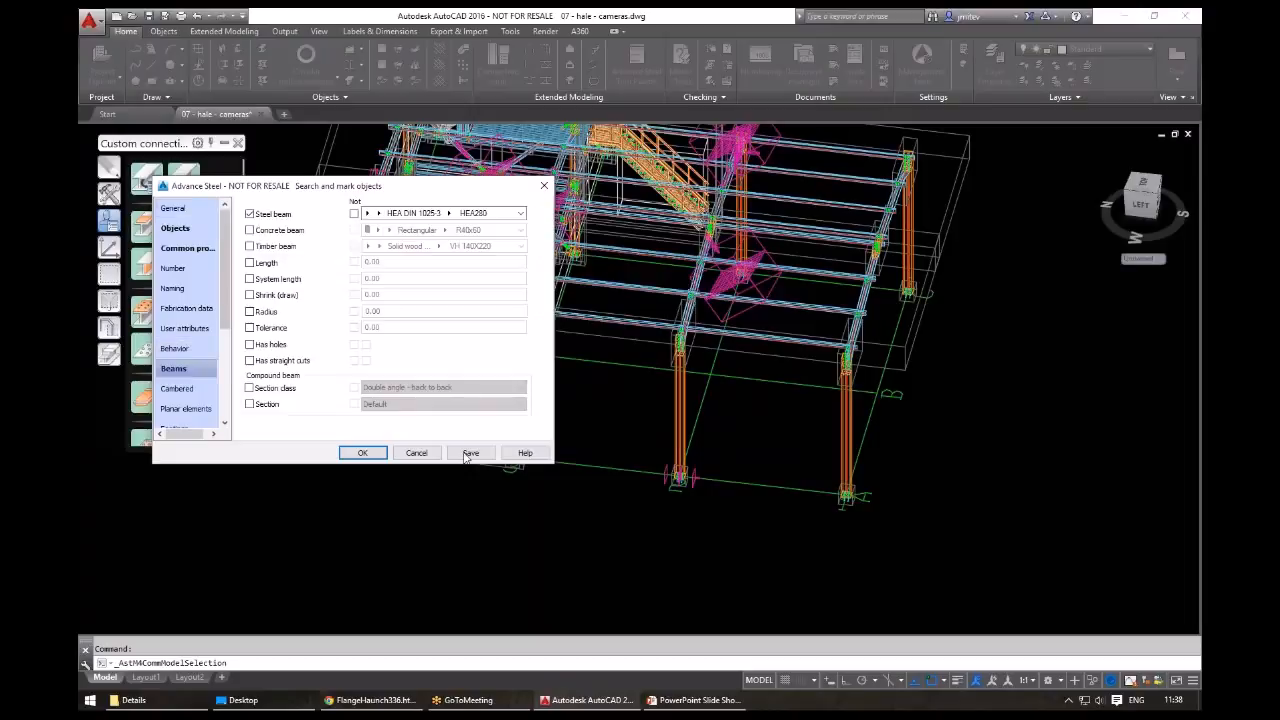
click(468, 453)
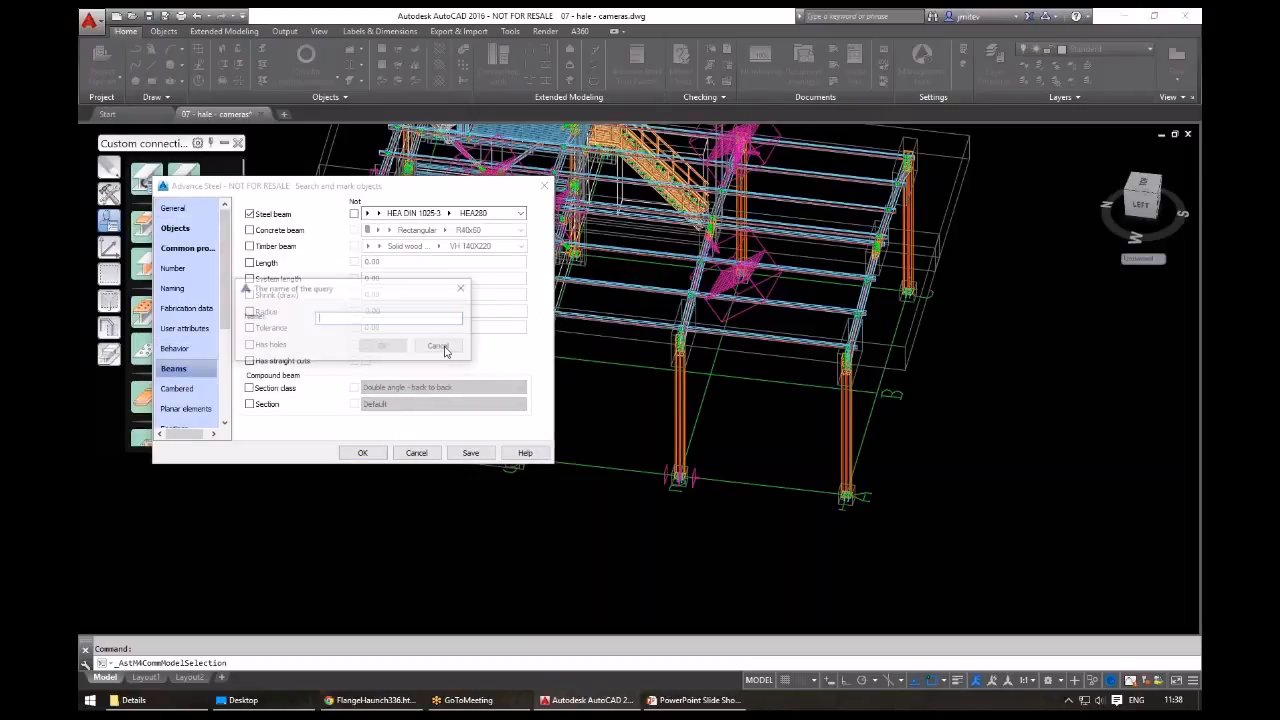
click(224, 356)
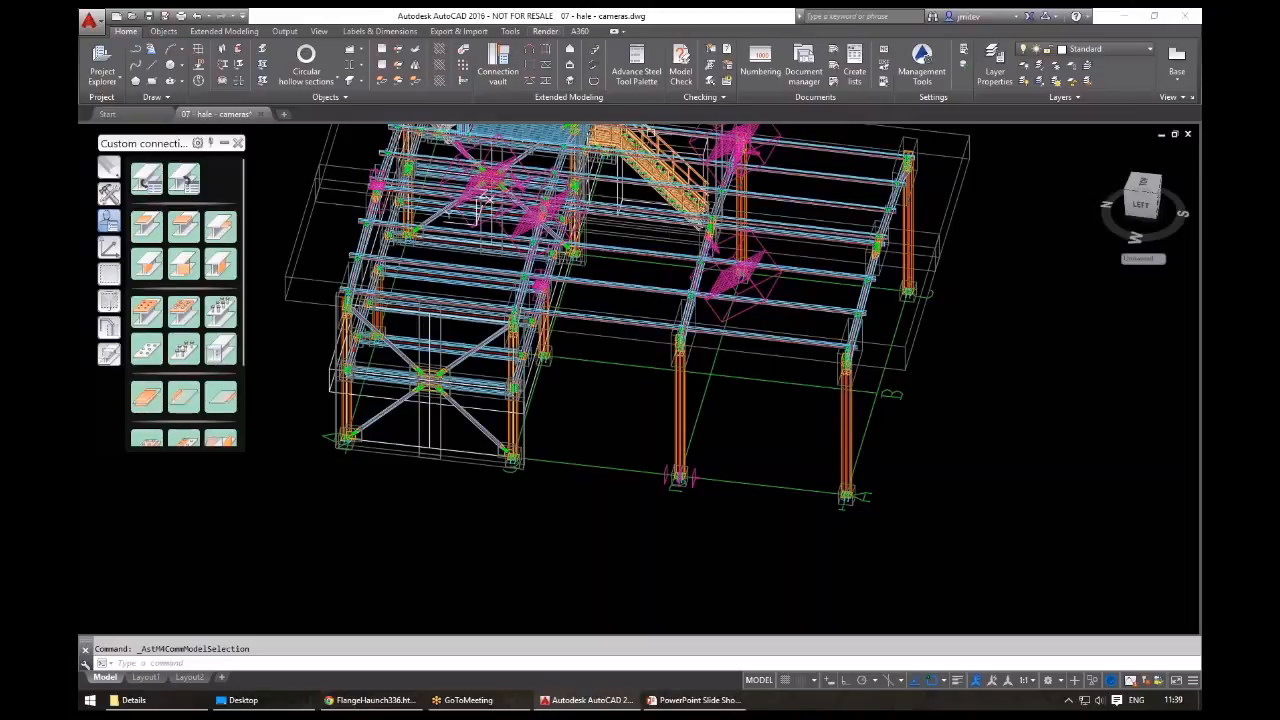
key(super)
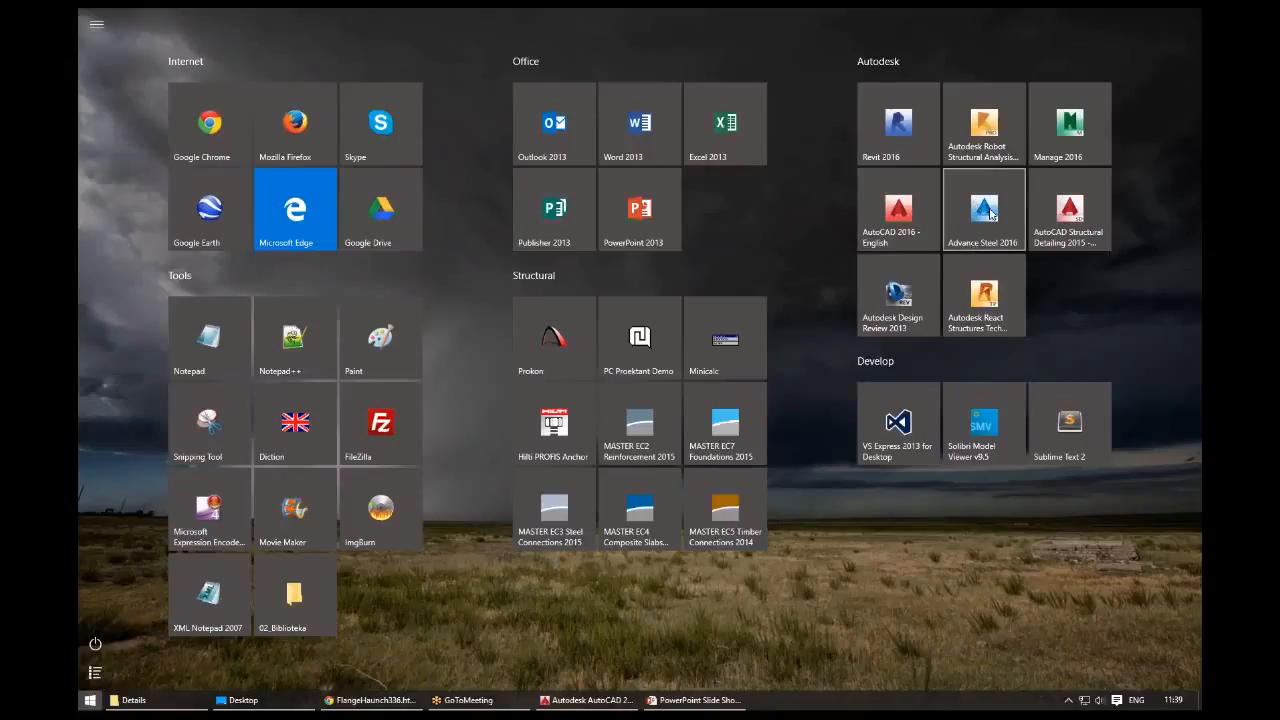
key(super)
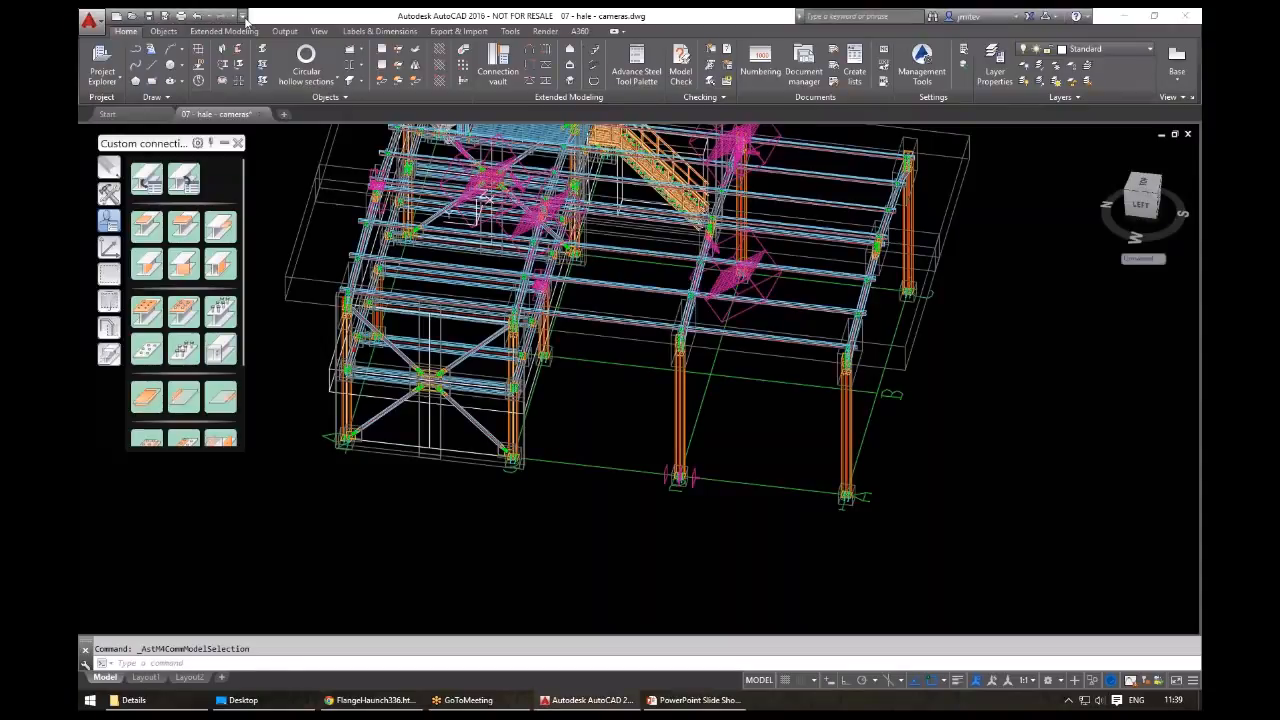
- Add the Workspace selector to the Quick Access Toolbar
click(243, 16)
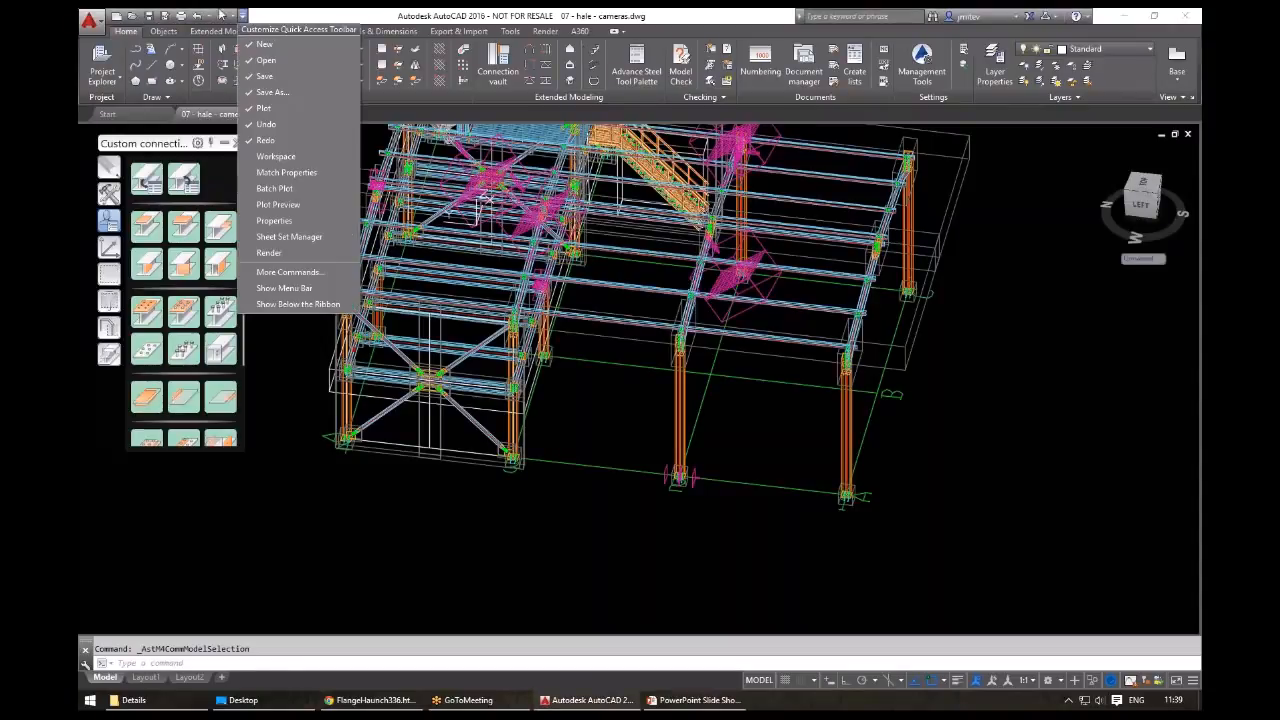
click(244, 17)
click(244, 17)
click(285, 156)
- Switch the workspace to Drafting & Annotation and return to the Advance Steel workspace
click(289, 17)
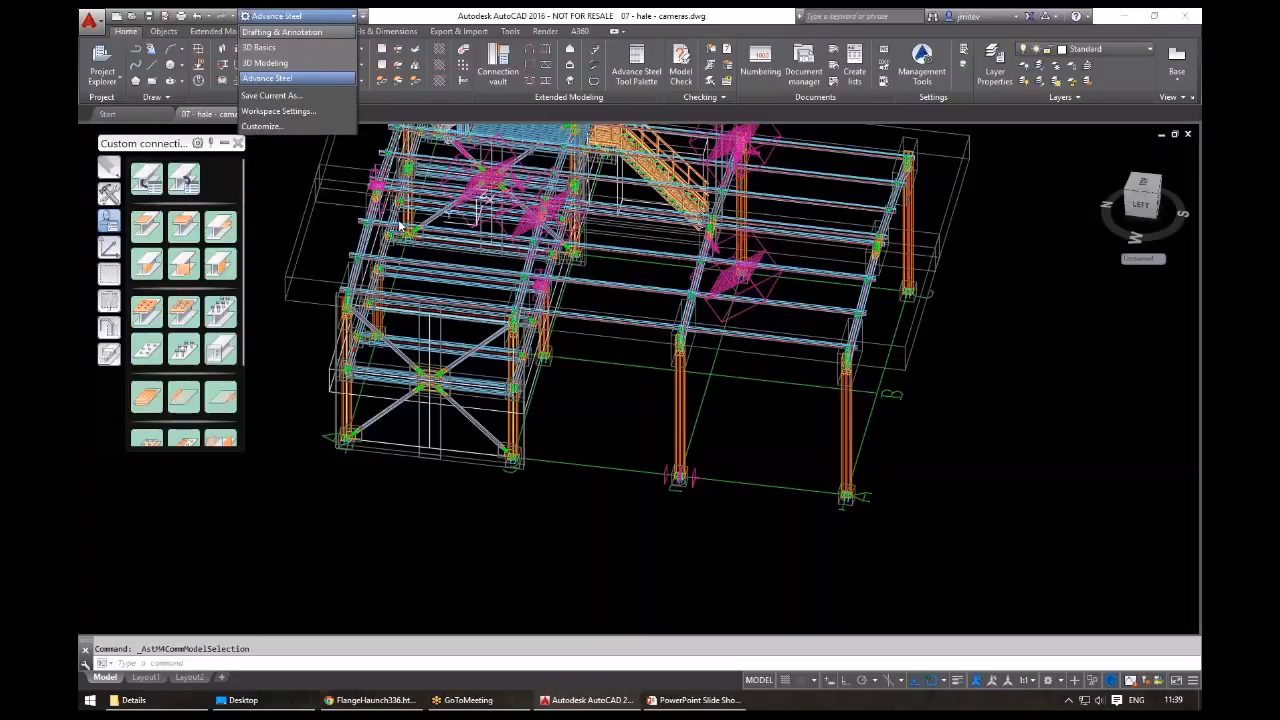
click(282, 32)
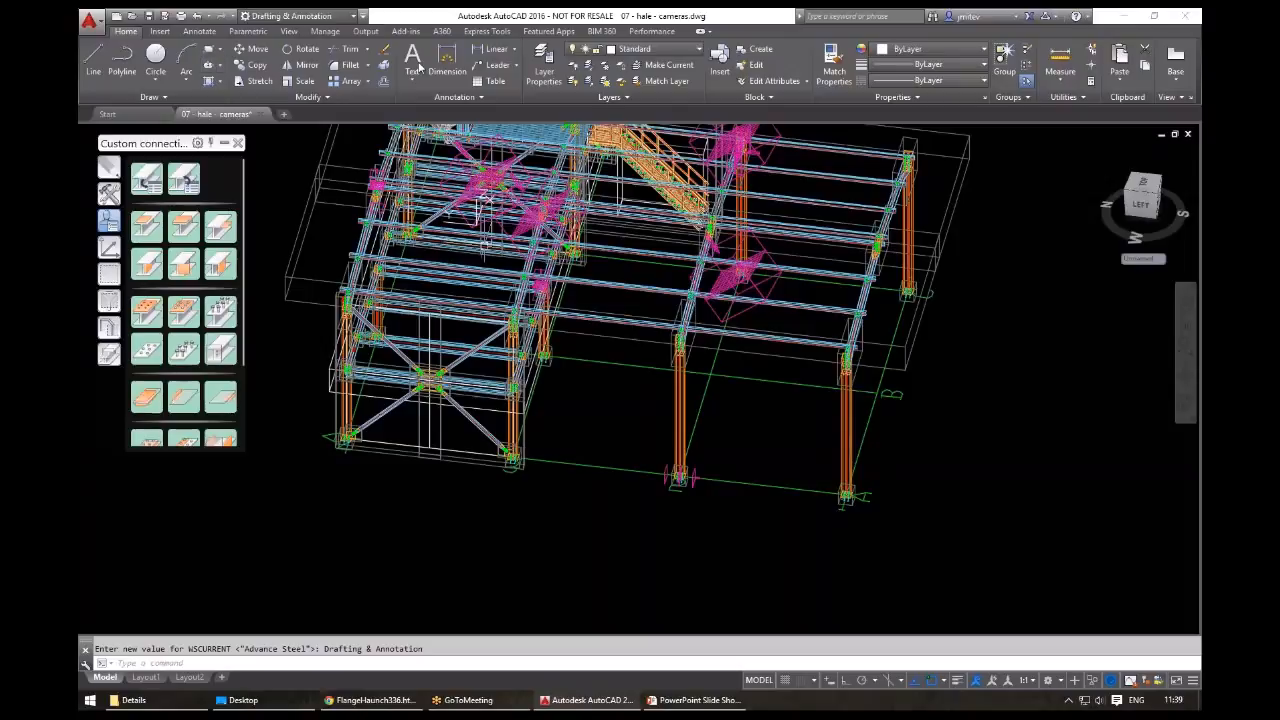
click(325, 17)
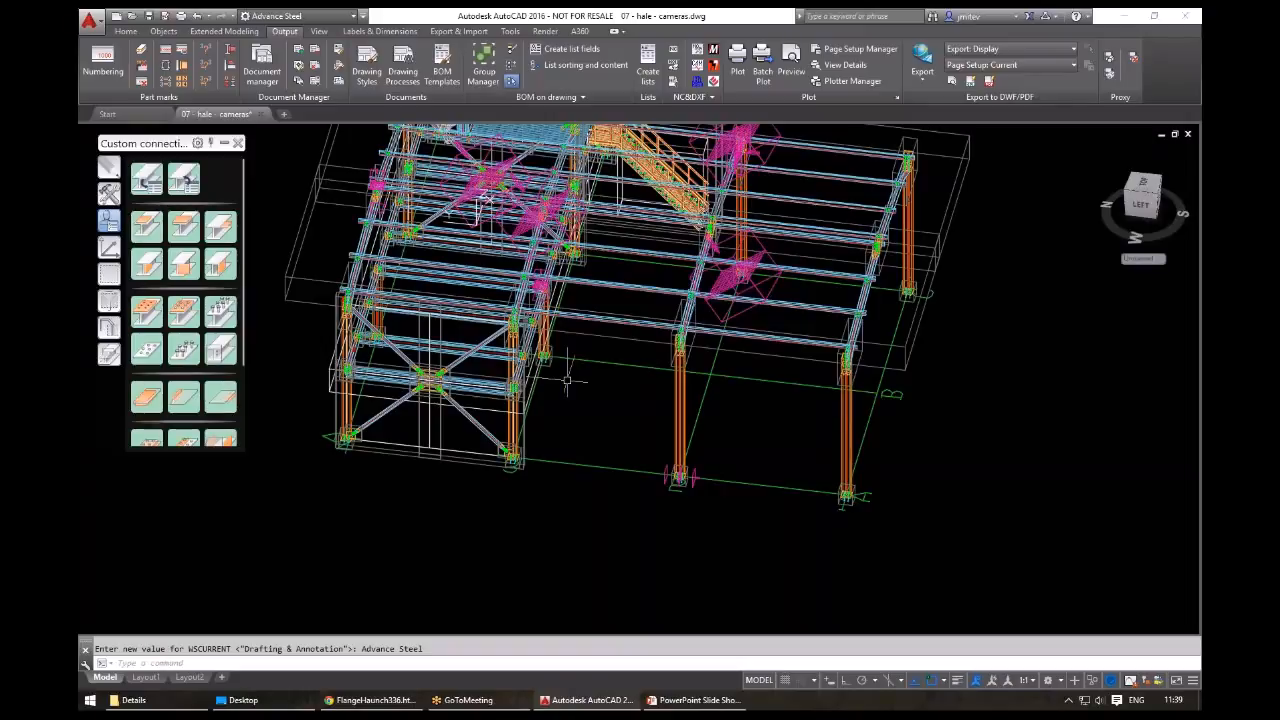
- Reopen 07 - hale - cameras.dwg from the _prezentacii folder and review the Details branch of its project documents in the Document Manager
click(262, 65)
click(648, 597)
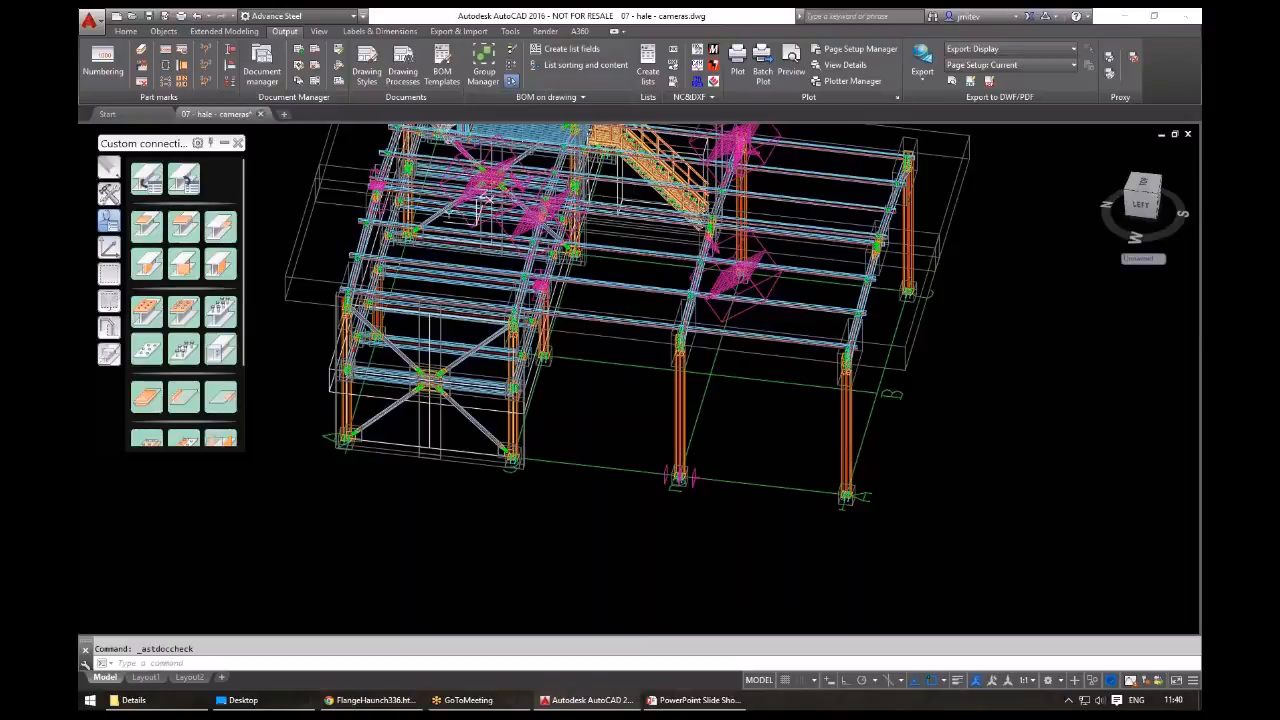
click(134, 700)
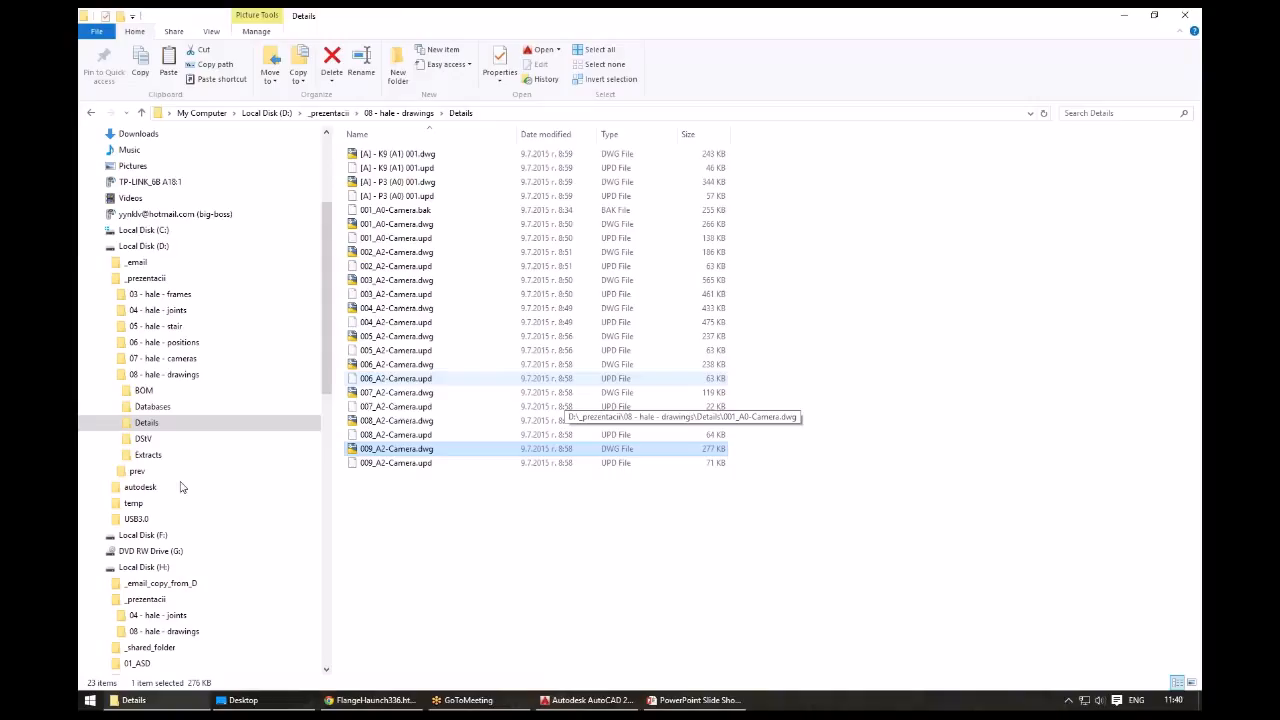
click(146, 278)
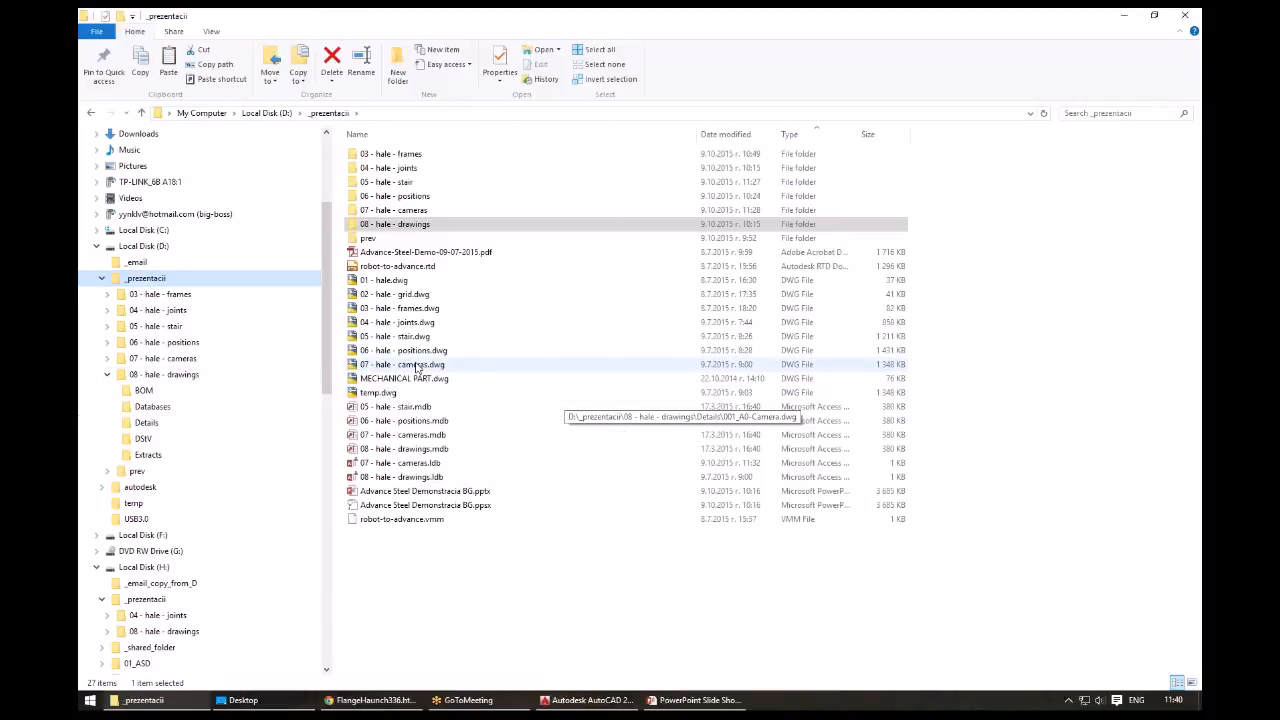
double_click(418, 366)
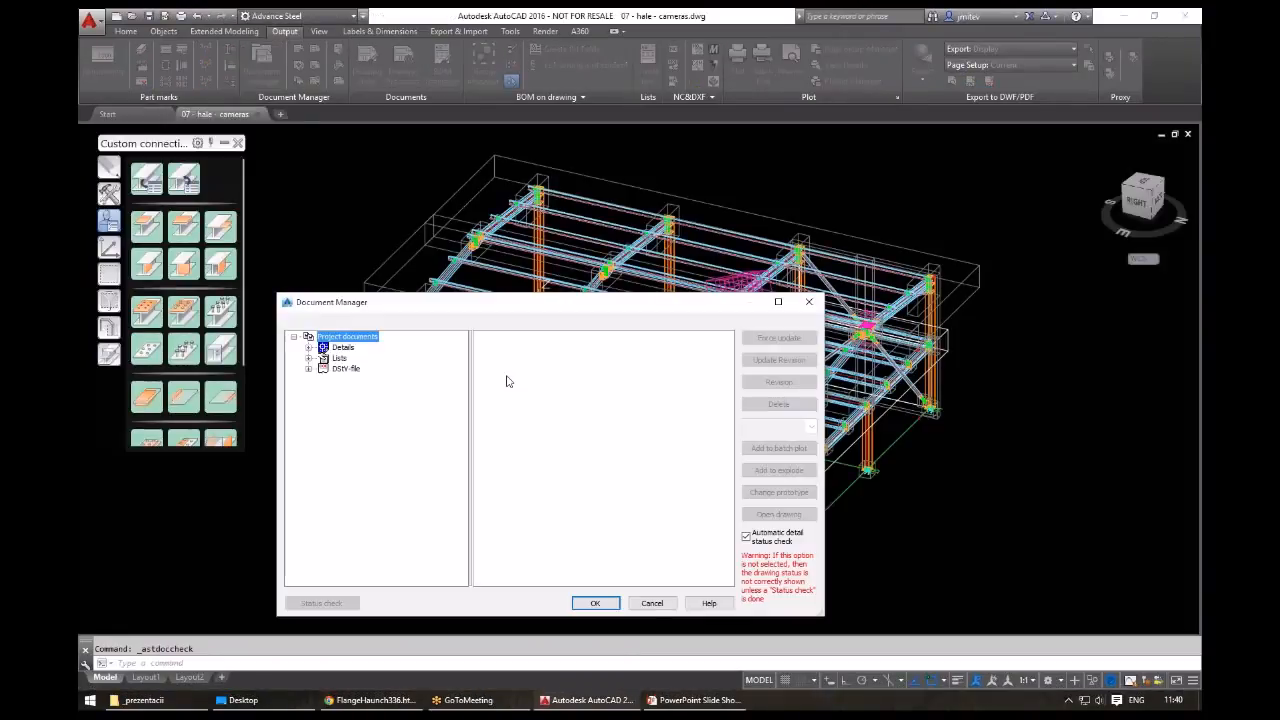
click(343, 347)
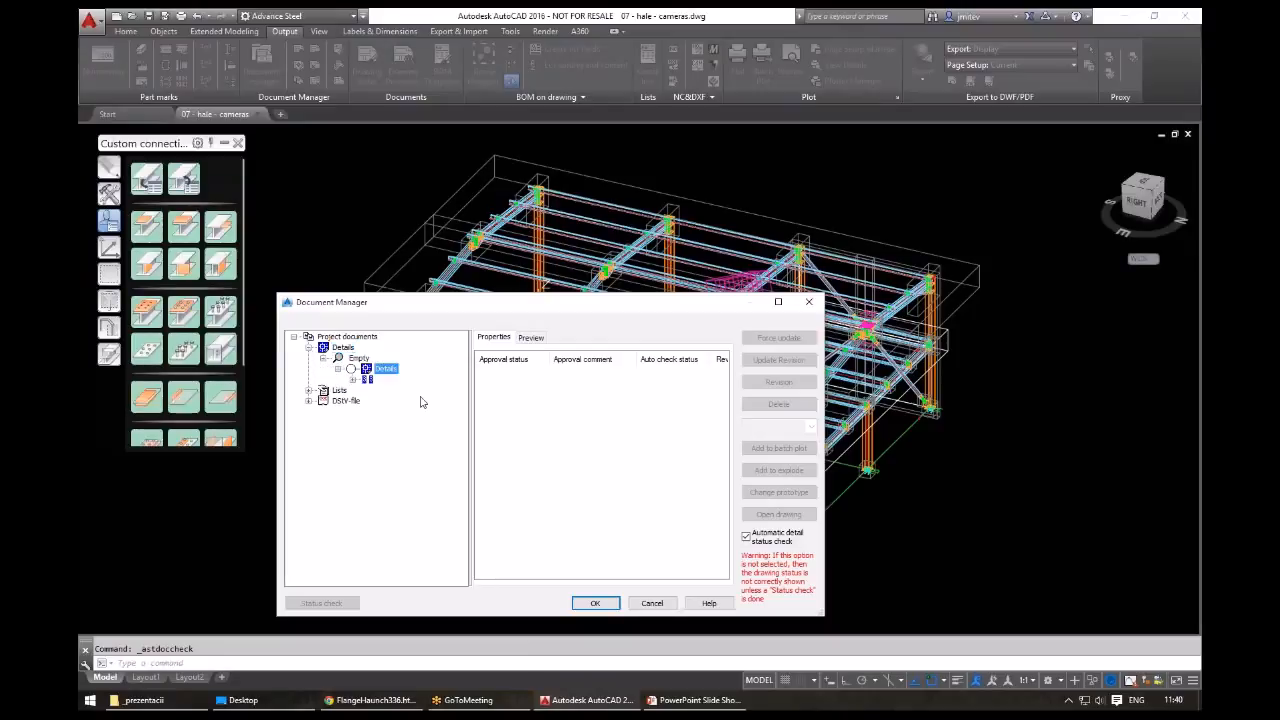
click(652, 604)
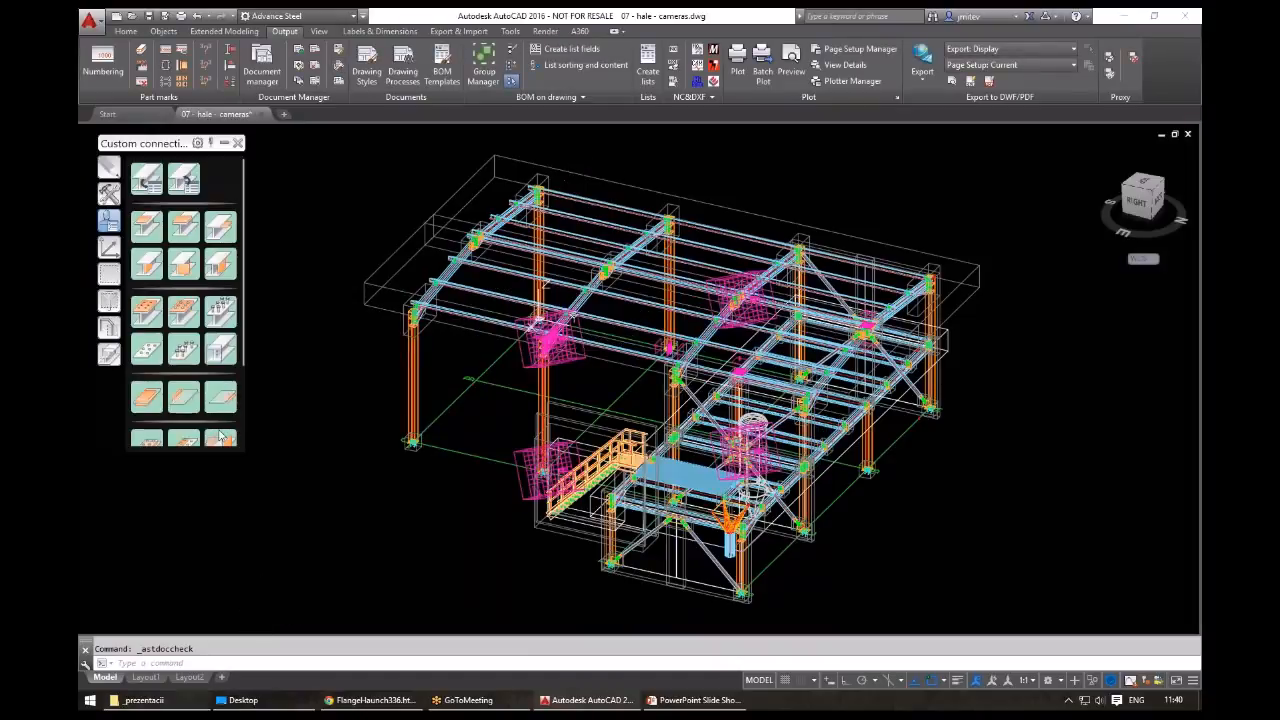
- Open the camera drawing 008_A2-Camera.dwg from the Details folder of 08 - hale - drawings
click(190, 705)
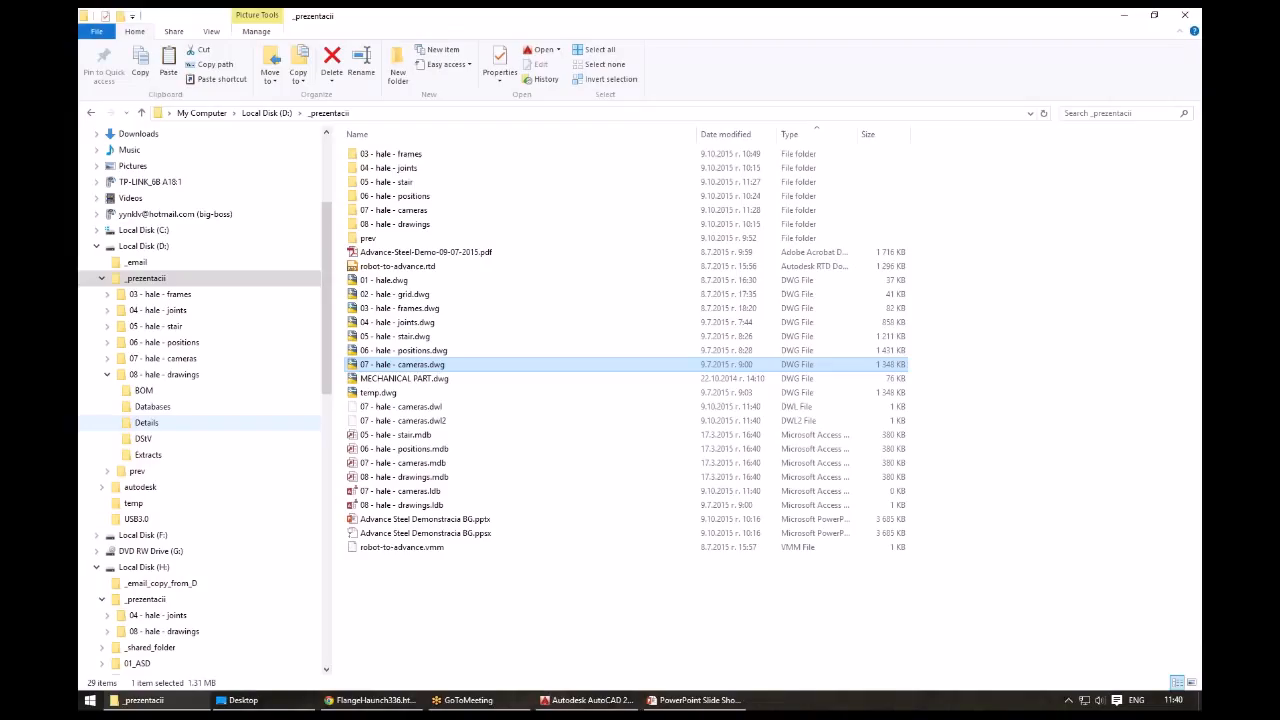
click(146, 422)
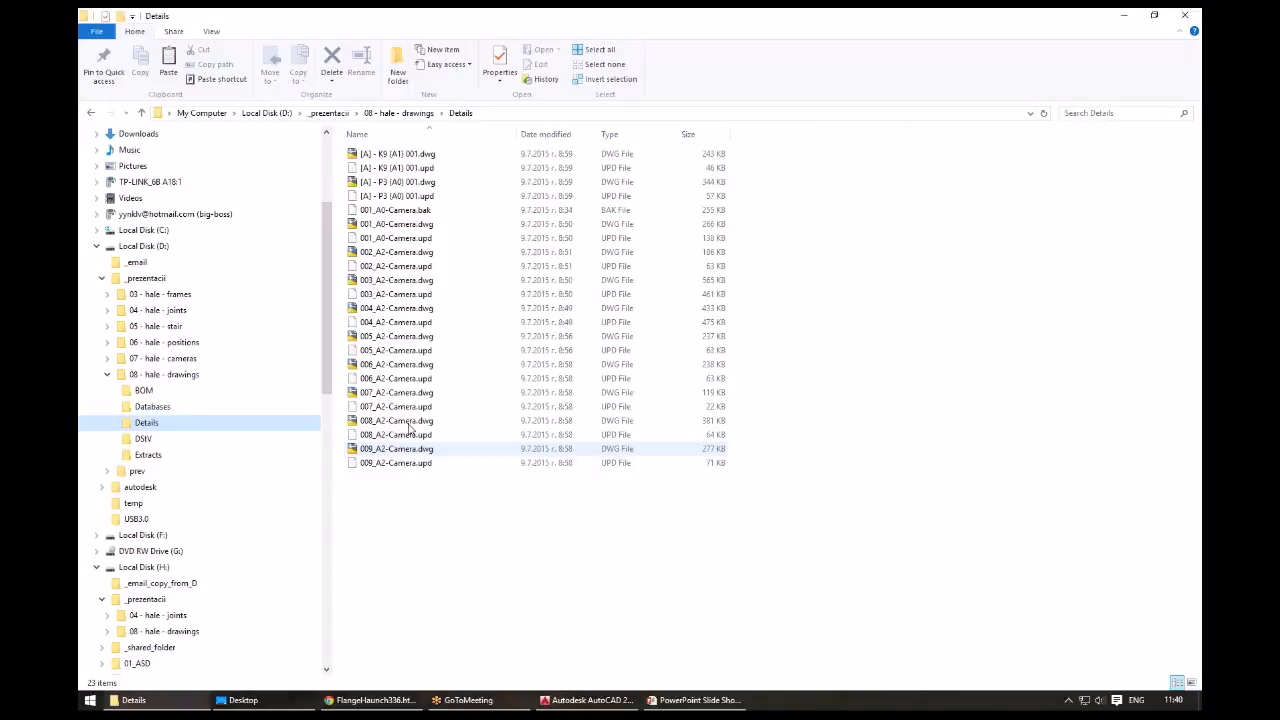
double_click(396, 420)
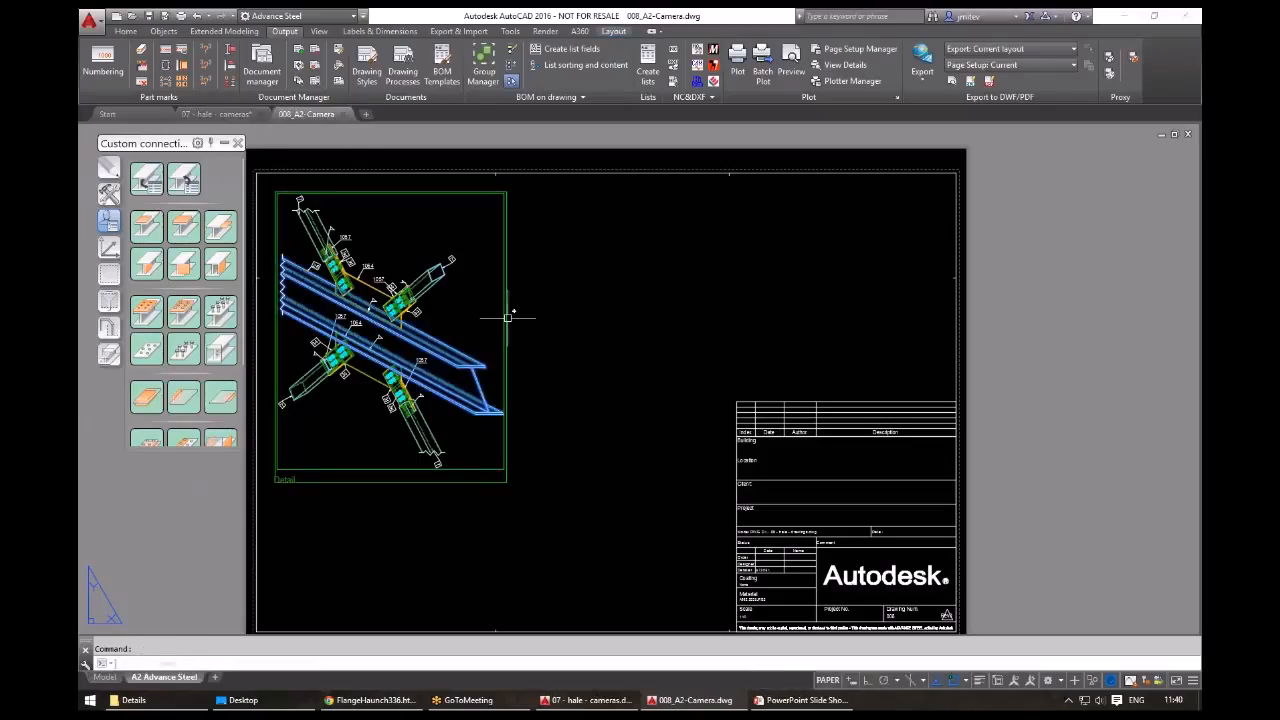
- Examine the object properties of the beam and its connected parts in the paper-space detail, clearing each selection
double_click(508, 318)
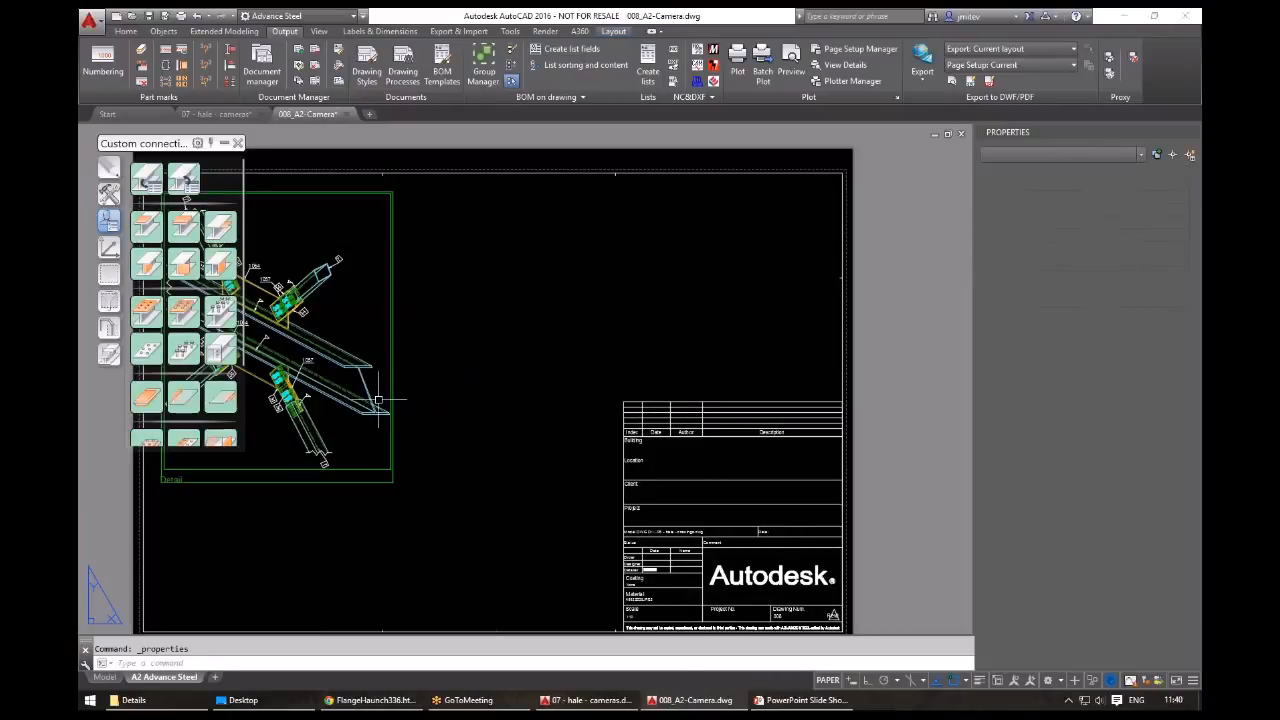
middle_drag(342, 404, 461, 397)
click(461, 397)
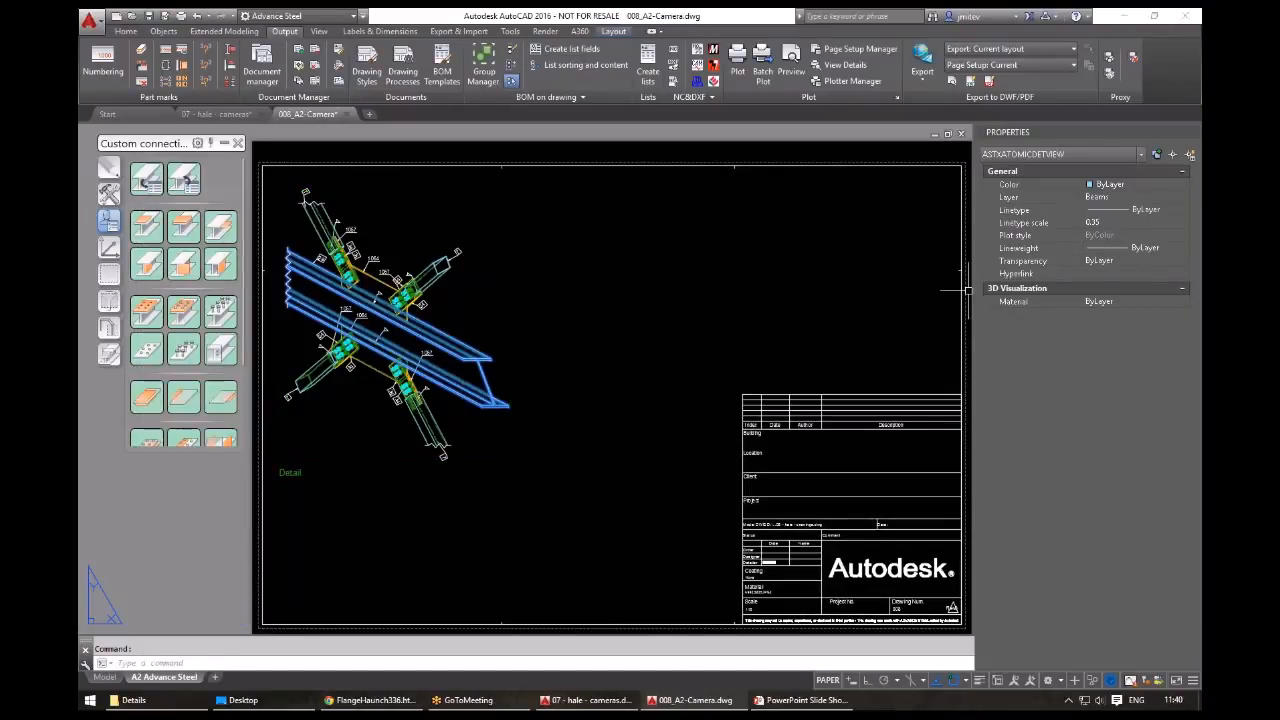
key(Escape)
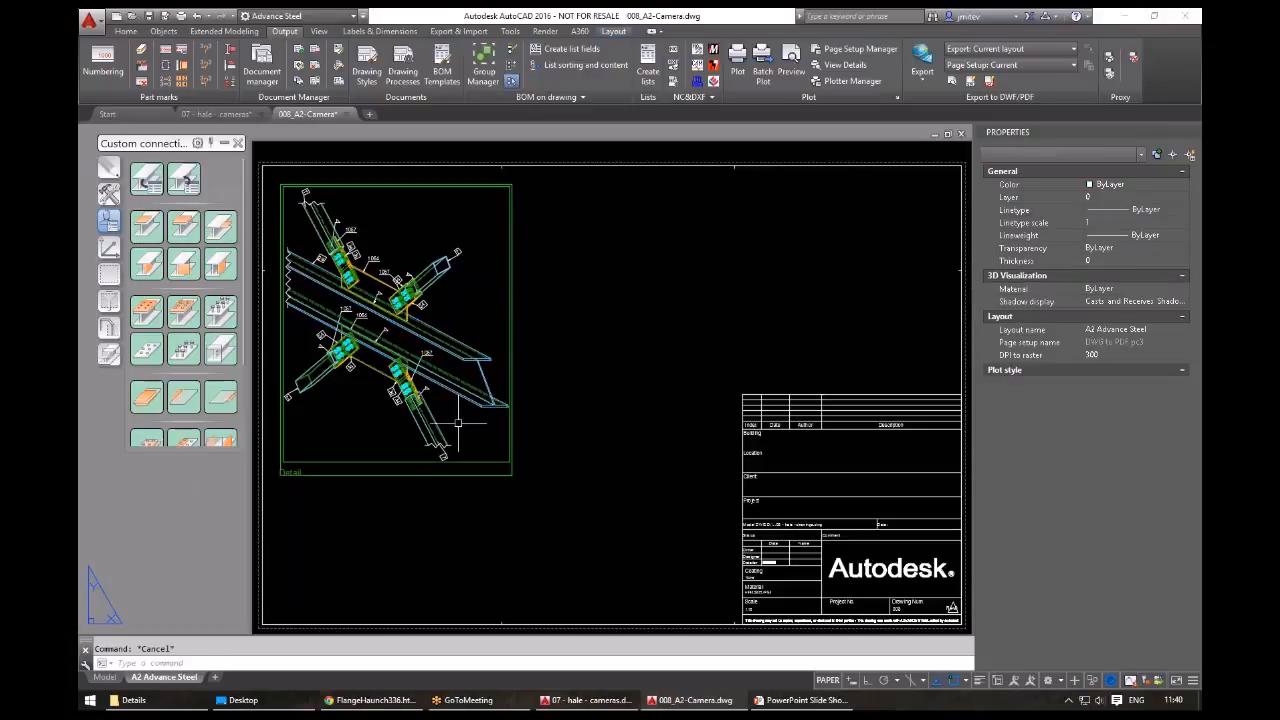
click(600, 462)
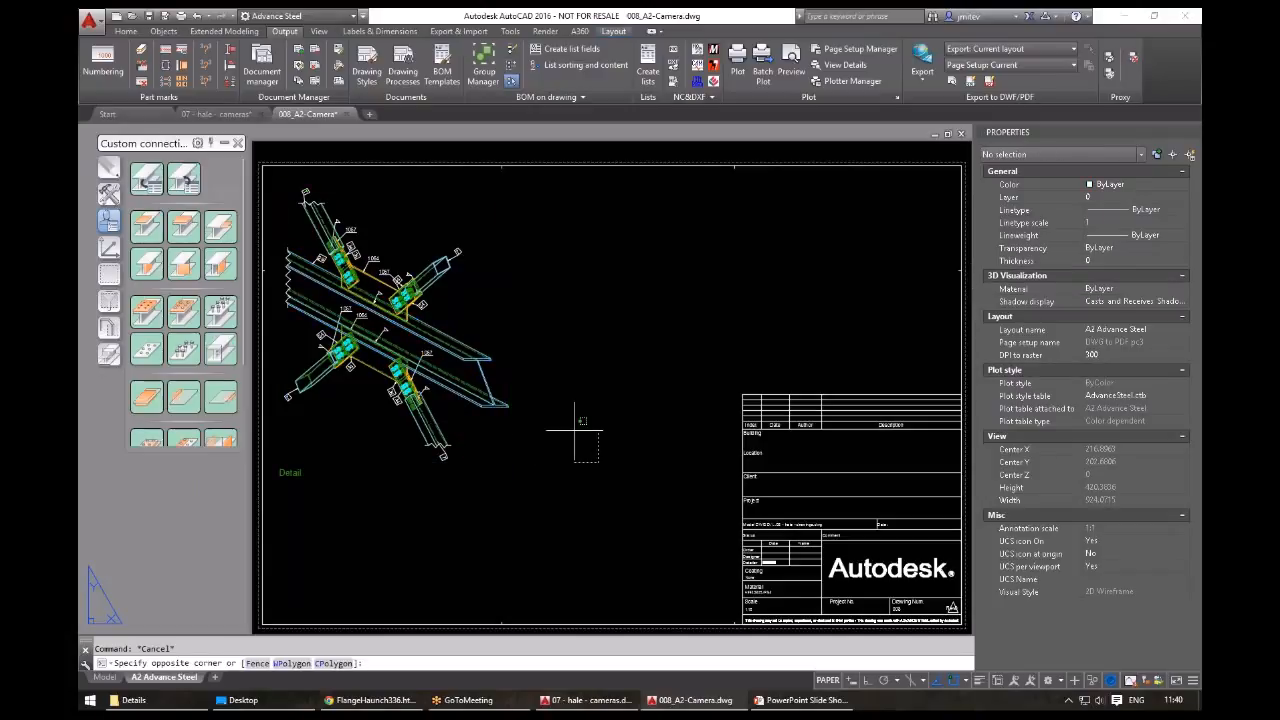
click(575, 431)
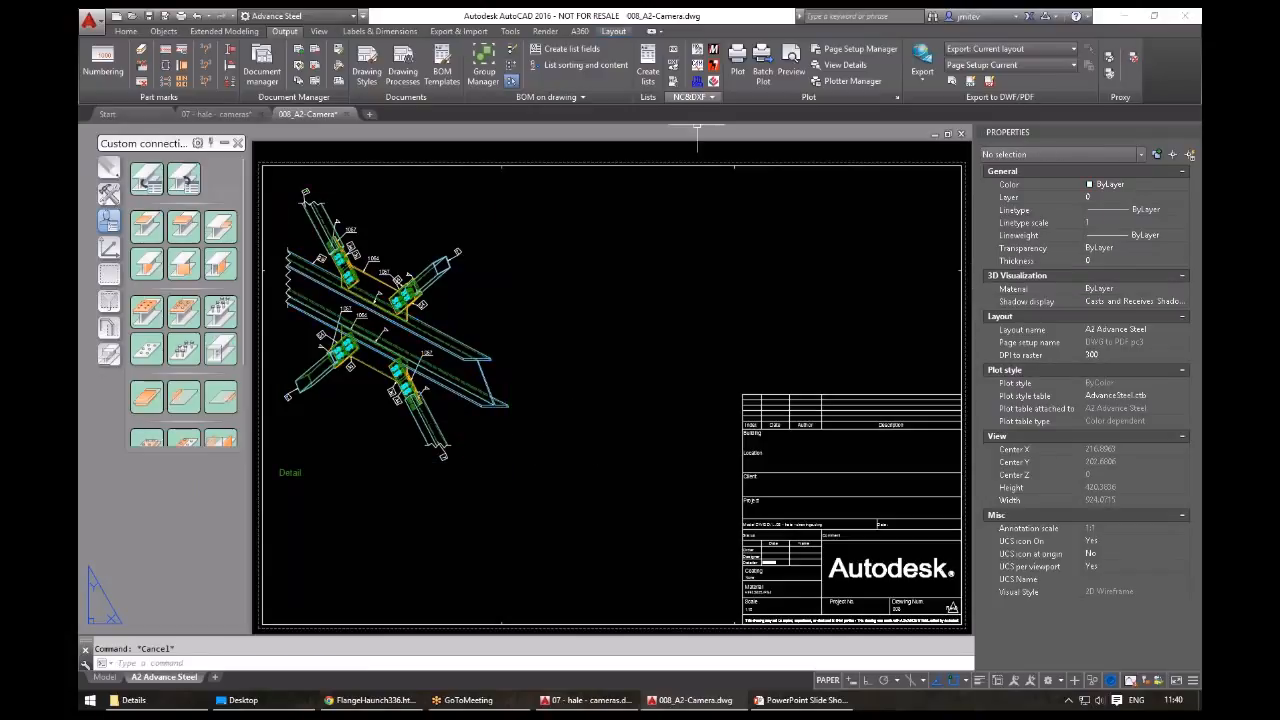
click(455, 32)
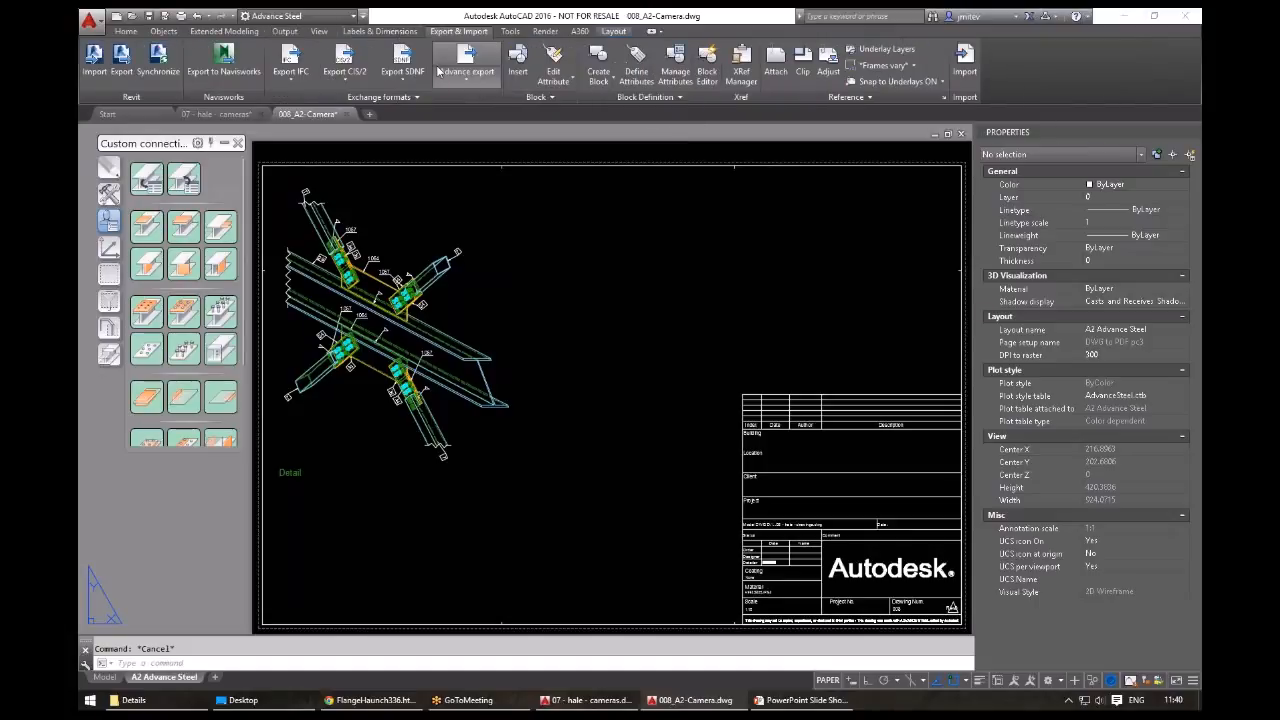
click(285, 32)
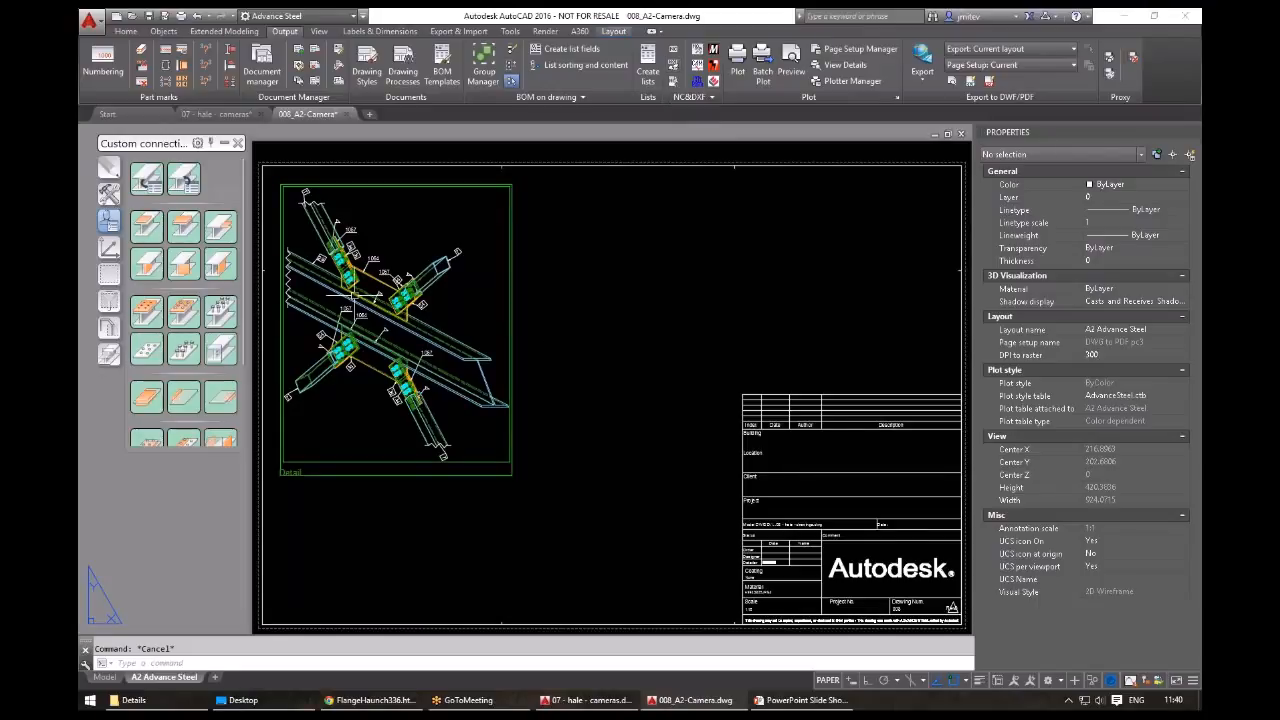
middle_drag(354, 296, 392, 282)
click(560, 410)
click(448, 353)
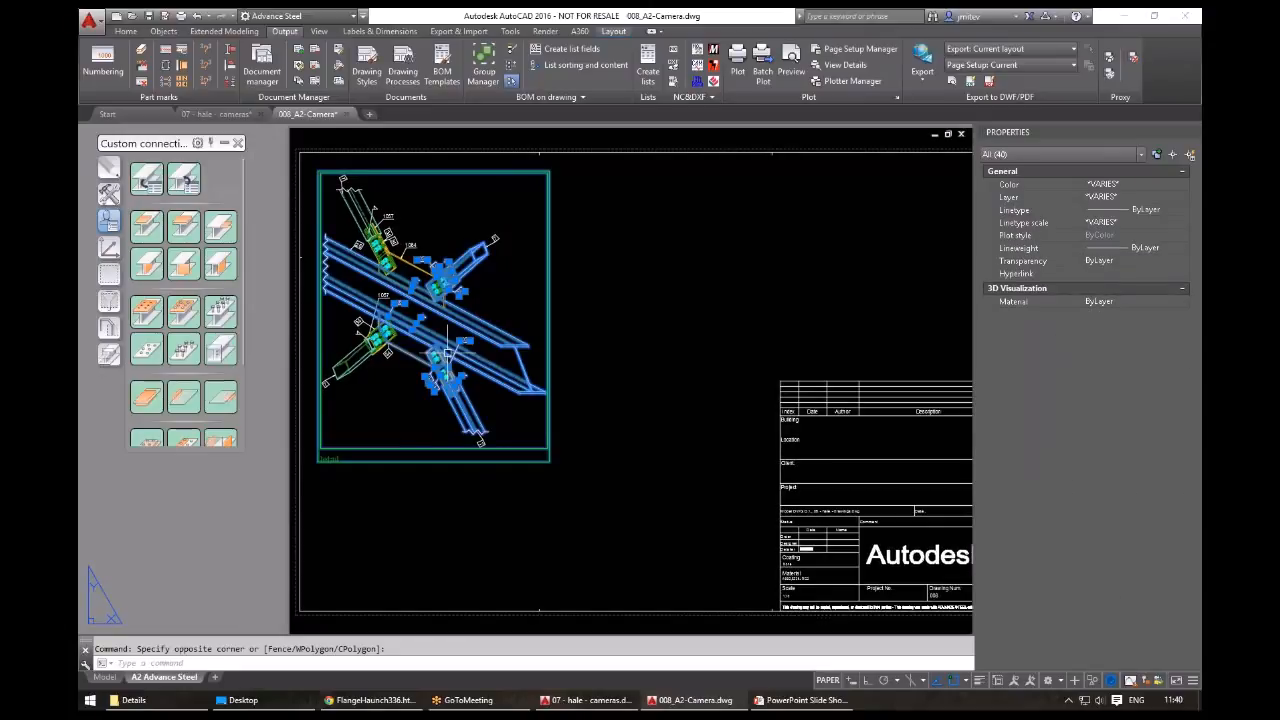
key(Escape)
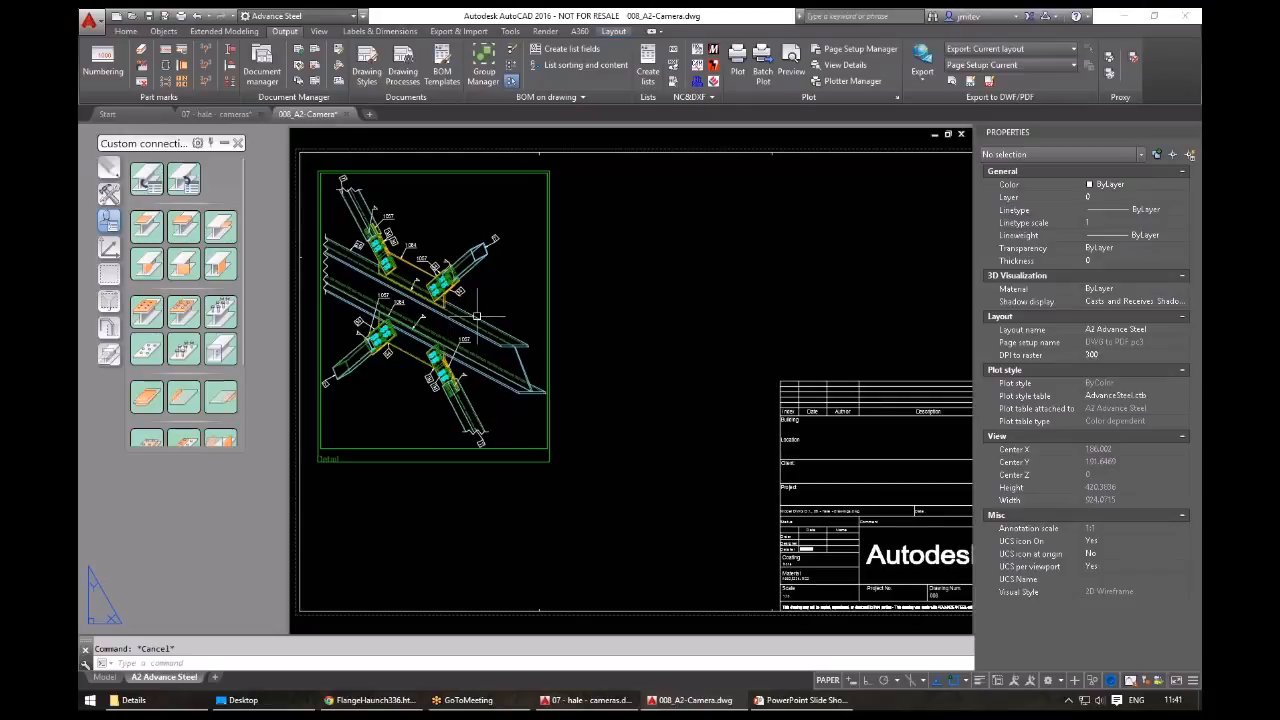
- Export the A2 Advance Steel layout to model space as 008_A2-Camera_A2 Advance Steel.dwg on the Desktop and open the exported drawing
right_click(190, 676)
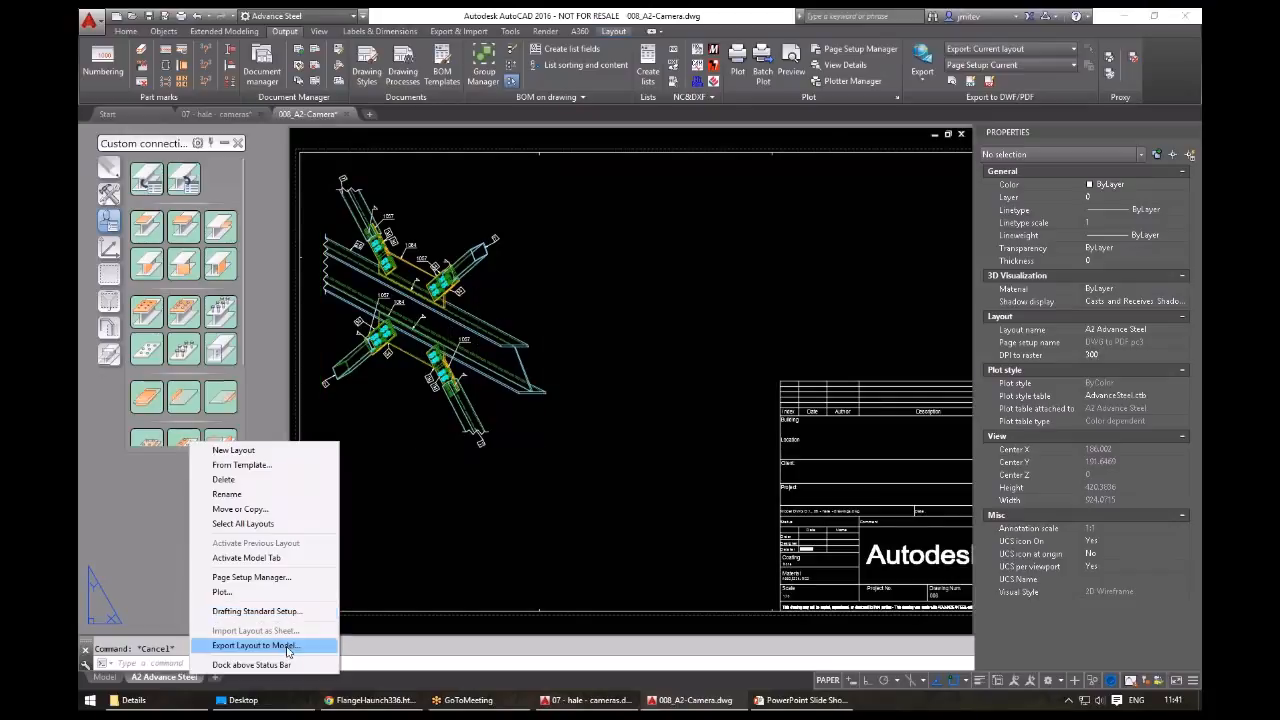
click(288, 646)
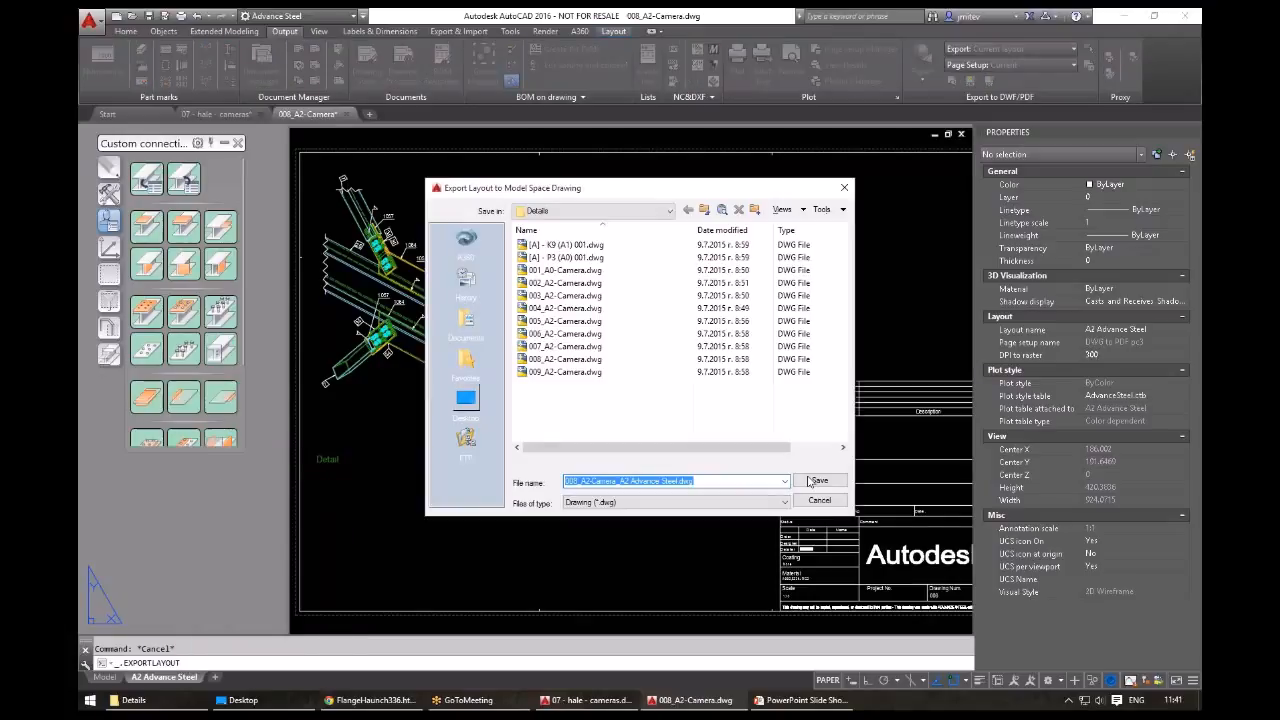
click(818, 481)
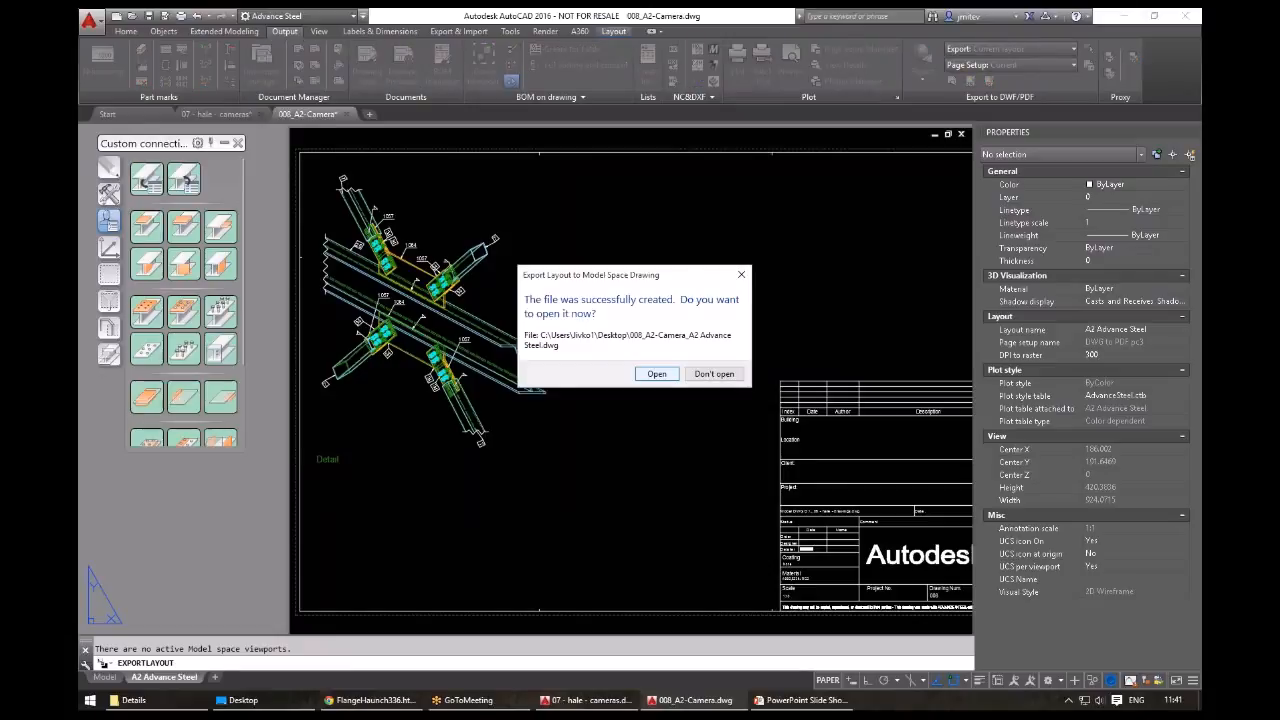
key(Return)
- Explode the block reference containing the exported connection detail
scroll(314, 446, up, 6)
click(614, 437)
click(500, 414)
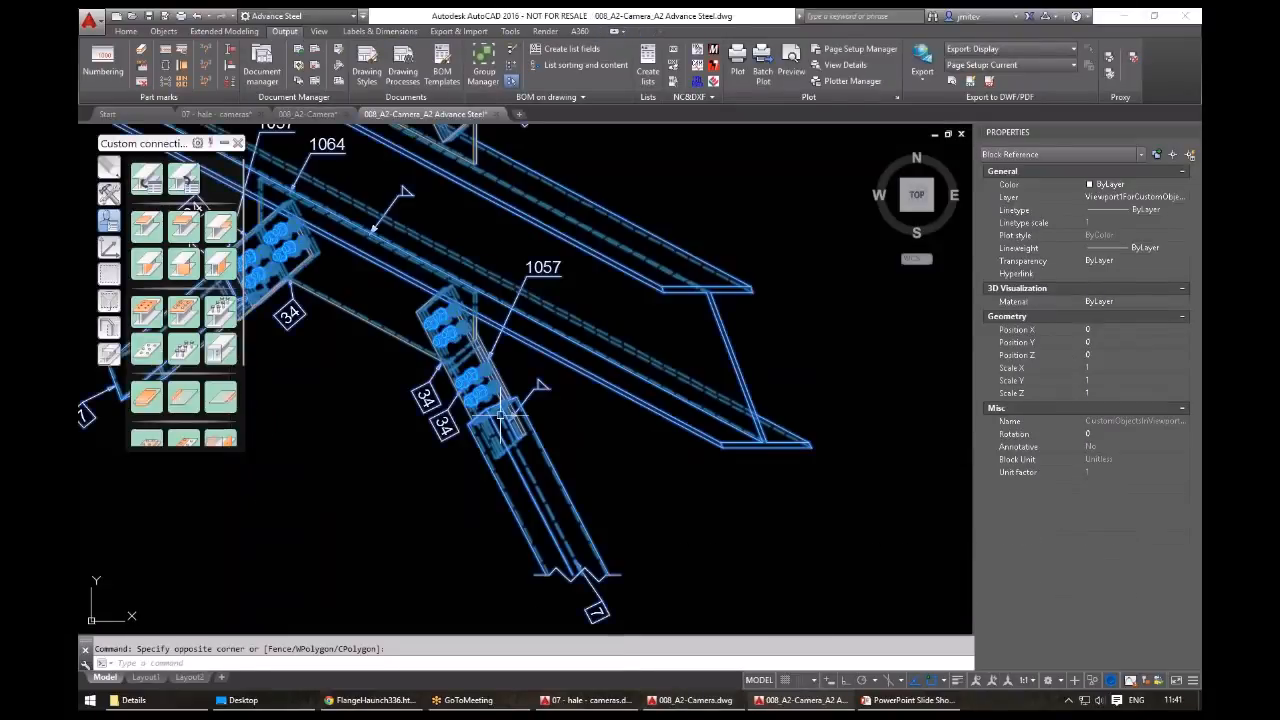
text(ex)
key(Return)
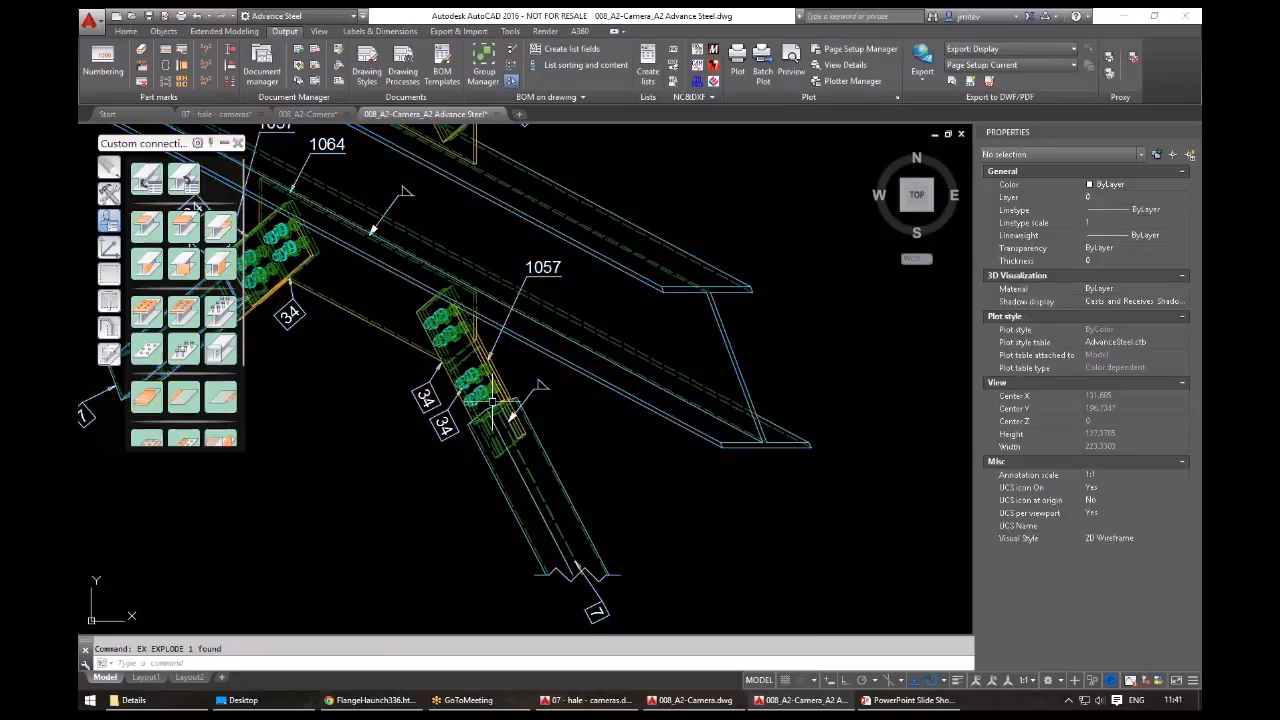
key(Escape)
- Examine the exploded beam lines near label 1057 and the objects of the lower-left brace, clearing each selection
scroll(474, 401, up, 3)
scroll(475, 368, up, 8)
click(496, 327)
click(430, 262)
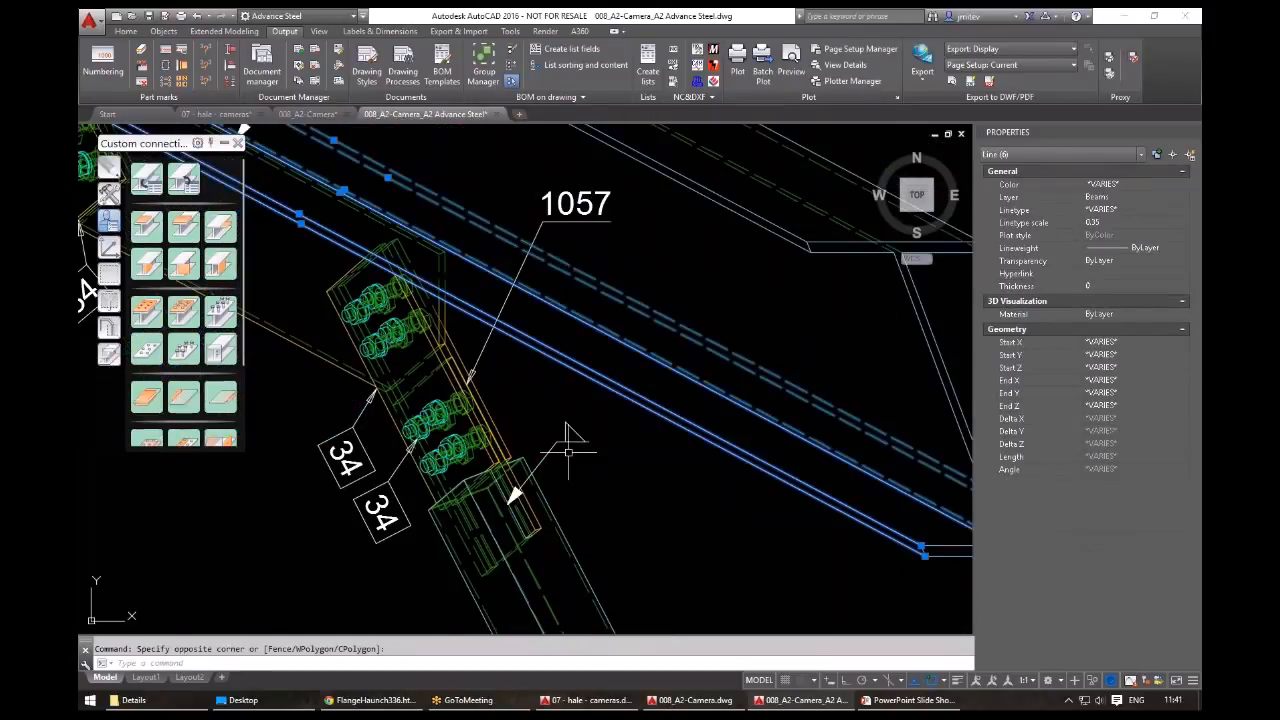
key(Escape)
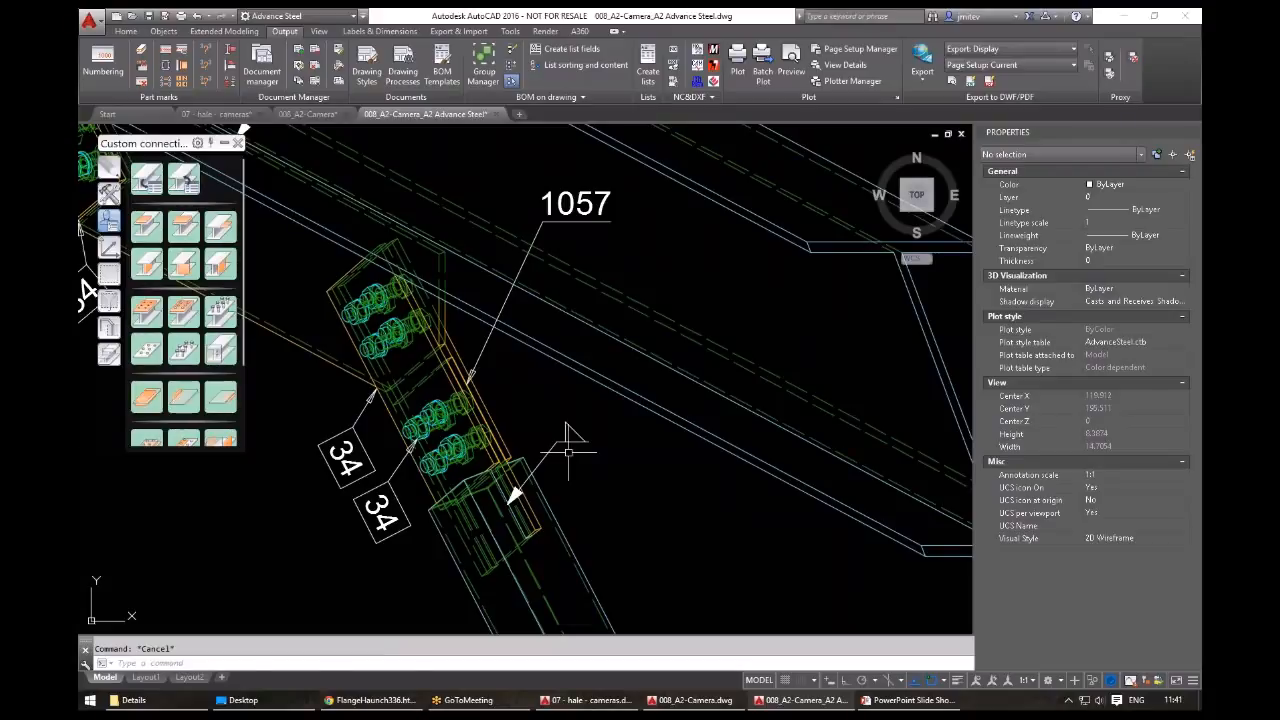
scroll(556, 265, down, 3)
scroll(572, 304, down, 3)
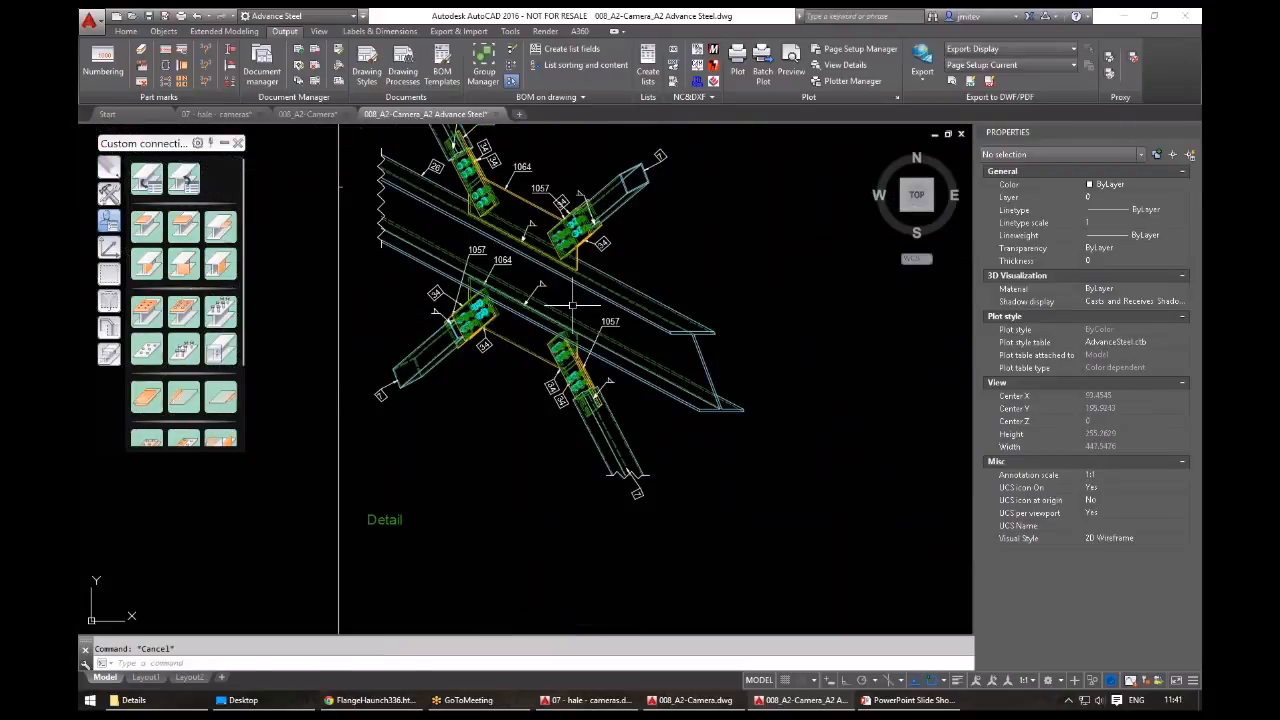
click(463, 622)
click(379, 335)
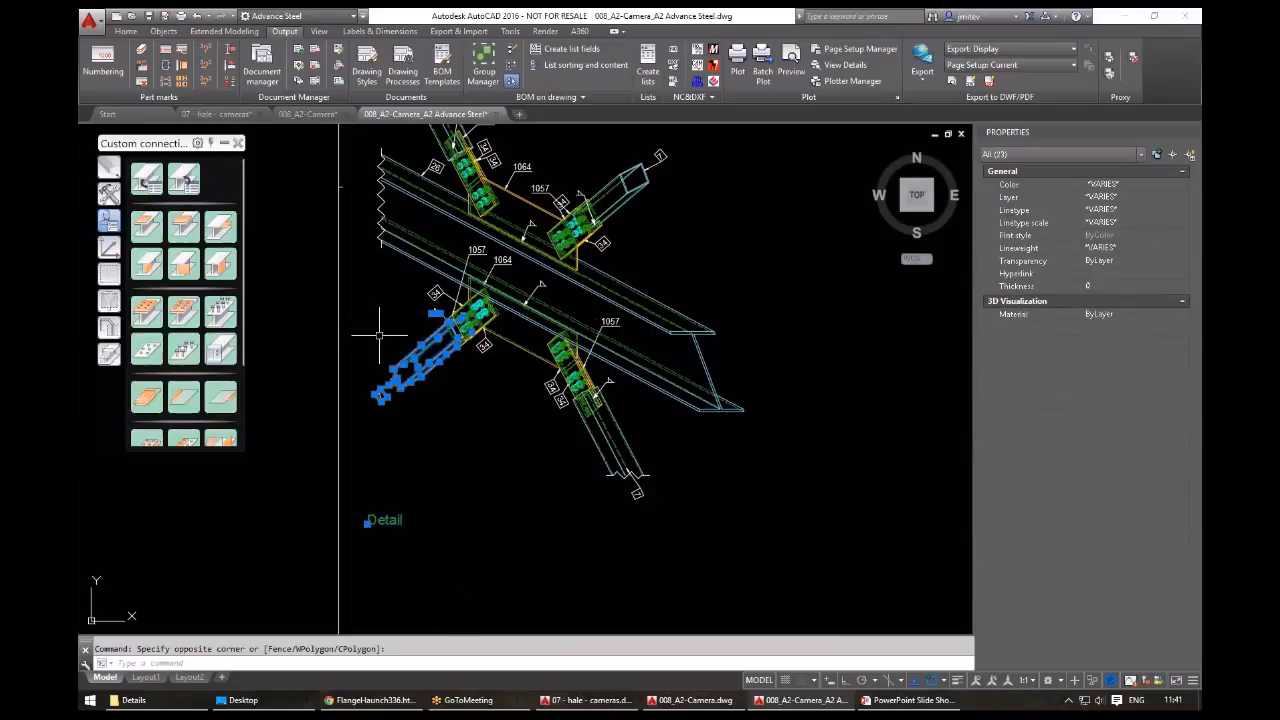
key(Escape)
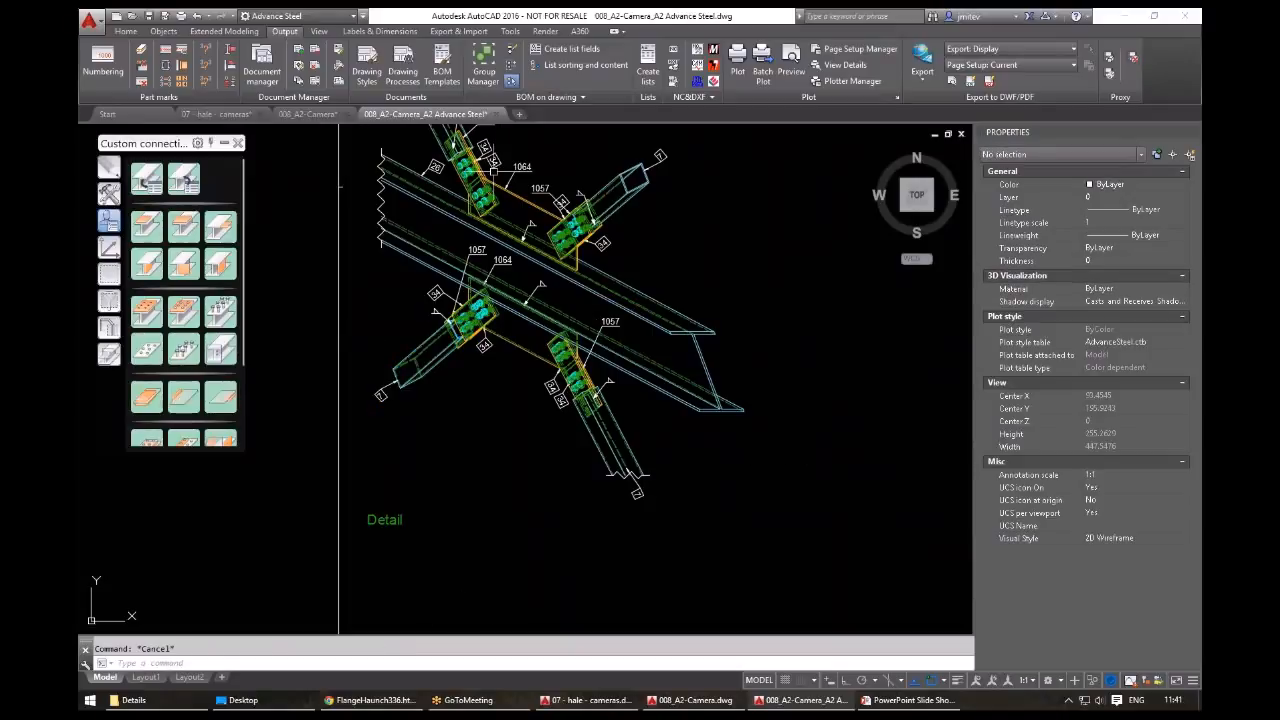